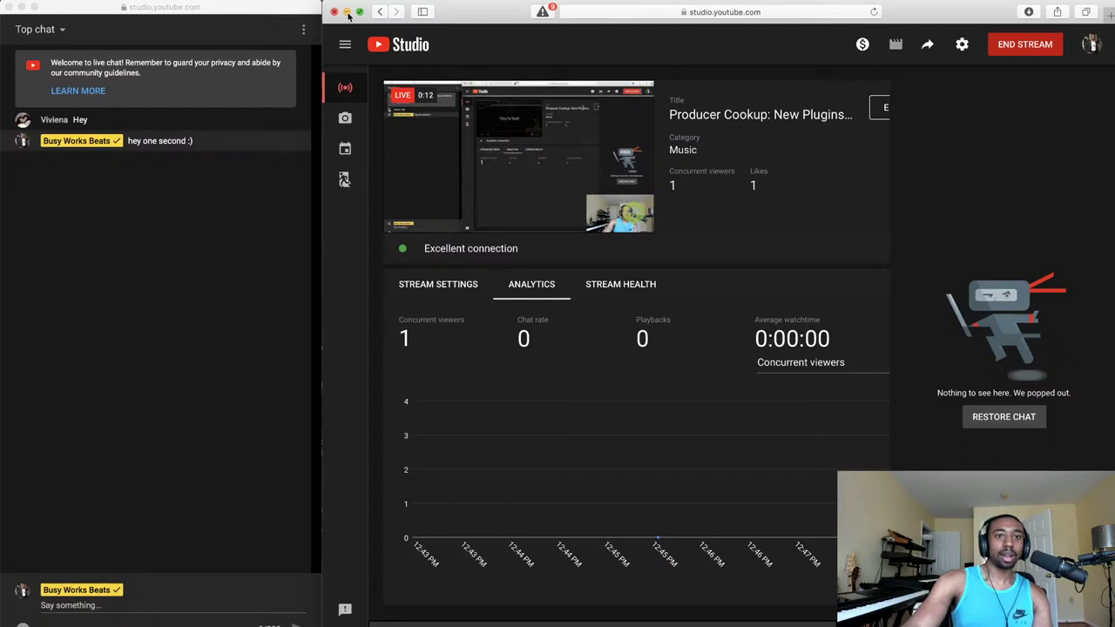
# - Minimize the stream dashboard window and switch the popped-out chat from Top chat to Live chat
pyautogui.click(347, 12)
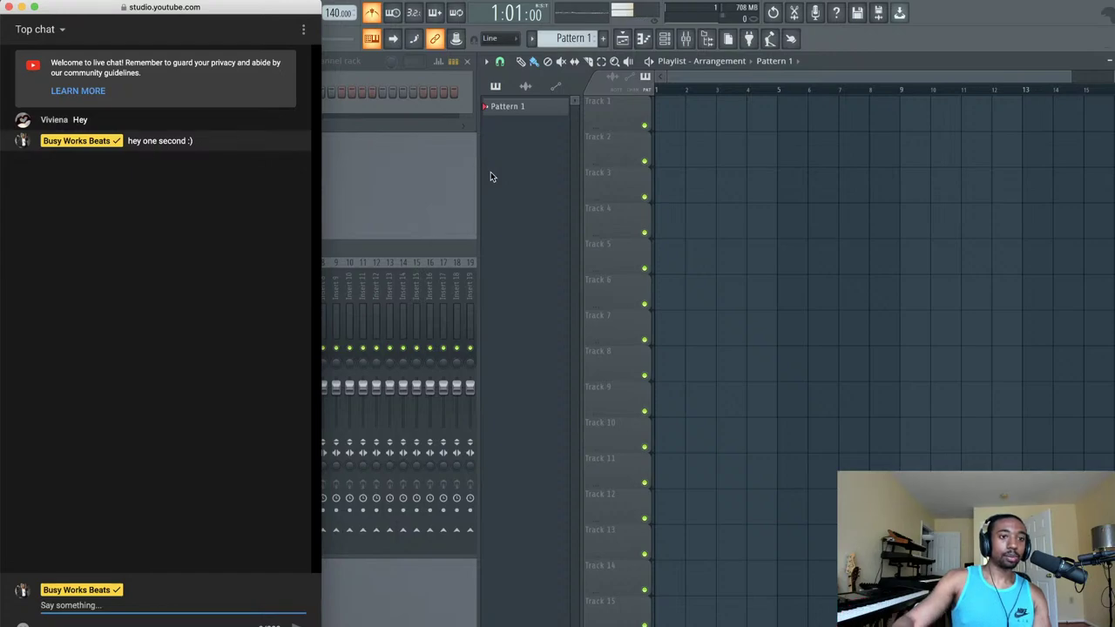
pyautogui.click(37, 29)
pyautogui.click(61, 108)
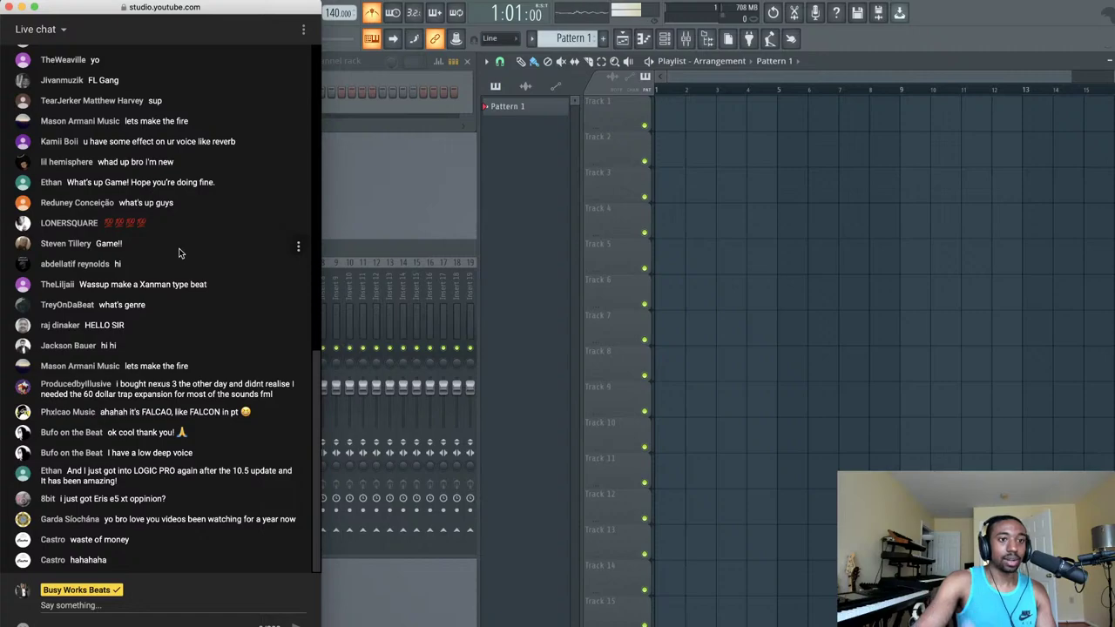
# - Read through the viewers' messages in the live chat, going back to the earlier ones and returning to the newest
pyautogui.scroll(2, 178, 254)
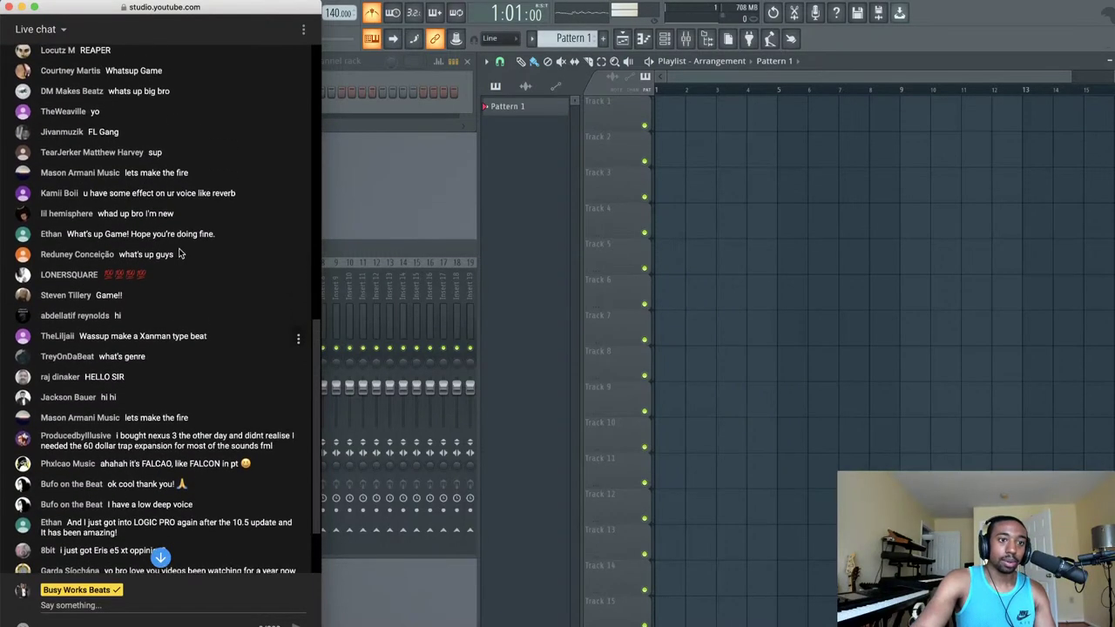
pyautogui.scroll(5, 178, 254)
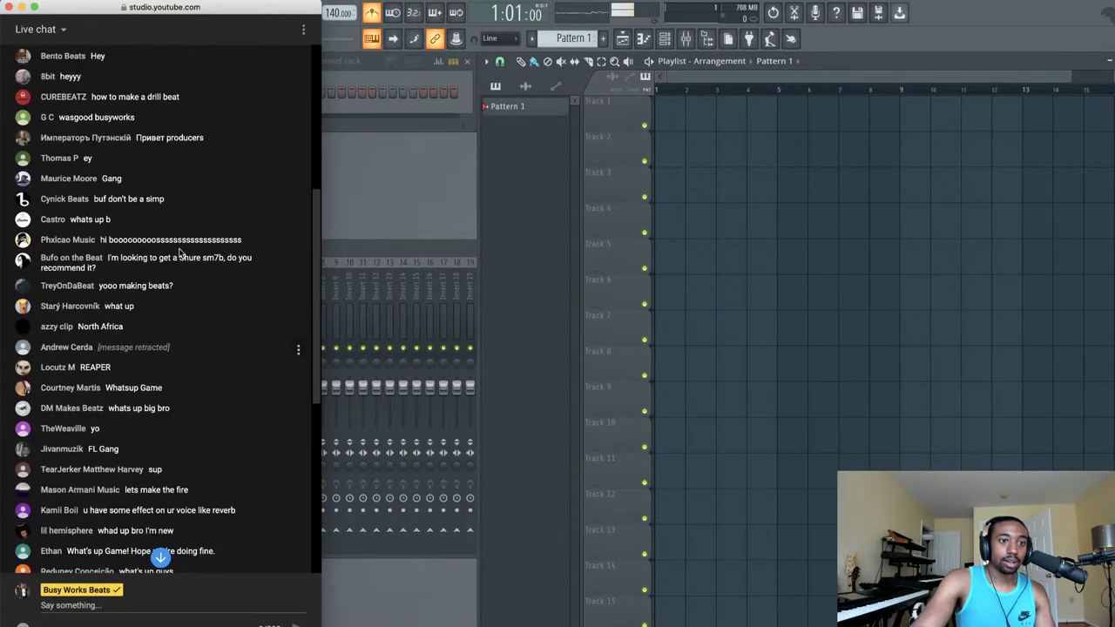
pyautogui.scroll(4, 179, 253)
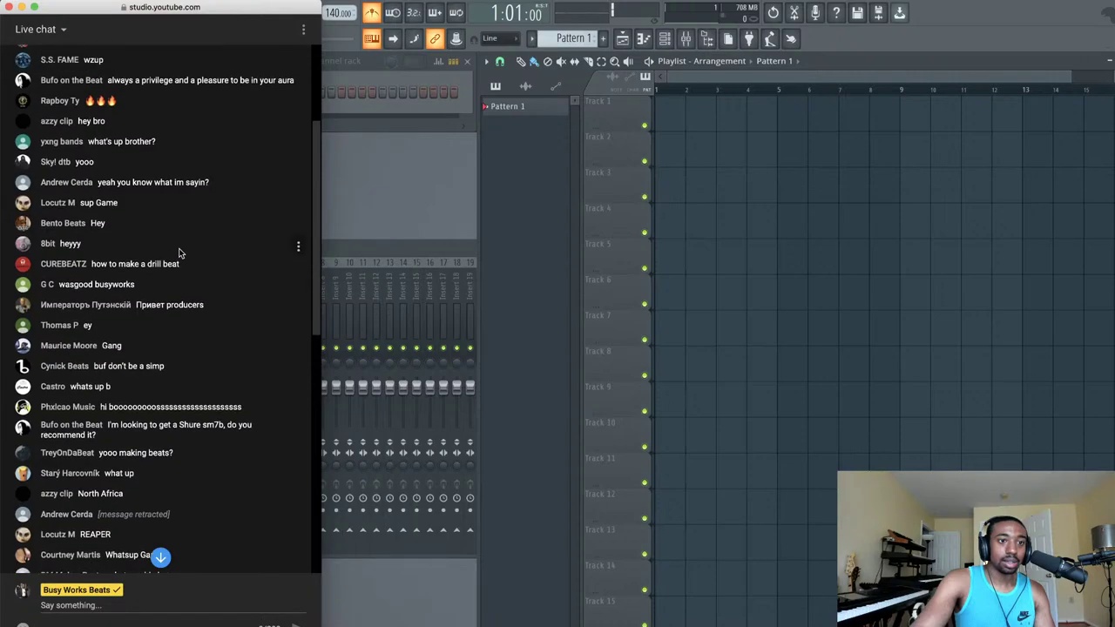
pyautogui.scroll(1, 178, 253)
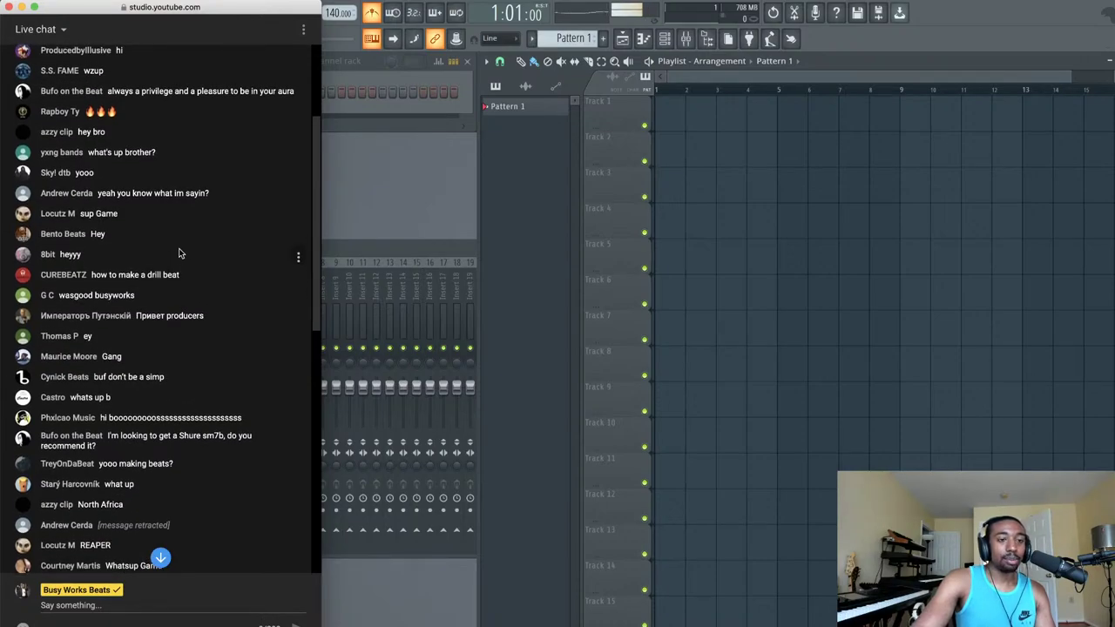
pyautogui.scroll(-1, 182, 253)
pyautogui.scroll(-1, 180, 254)
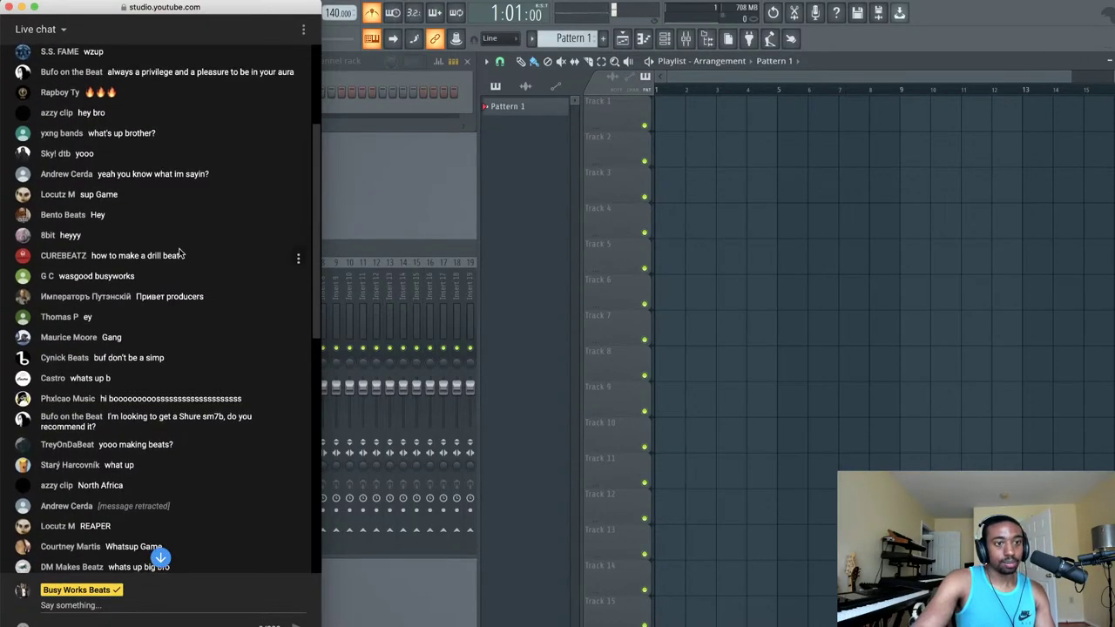
pyautogui.scroll(-2, 178, 254)
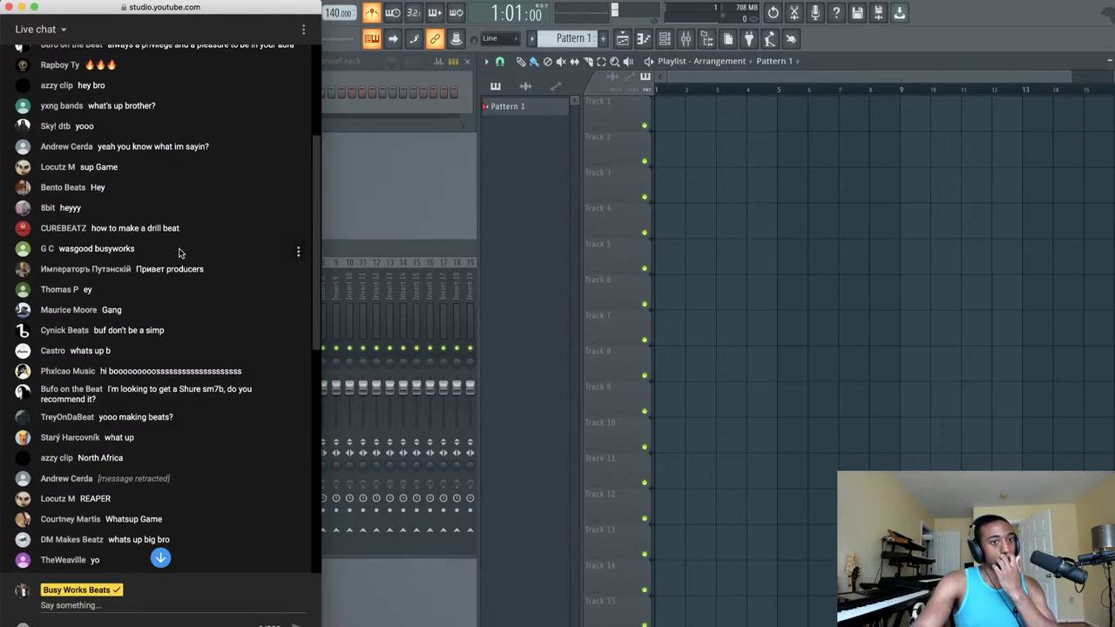
pyautogui.scroll(-8, 180, 253)
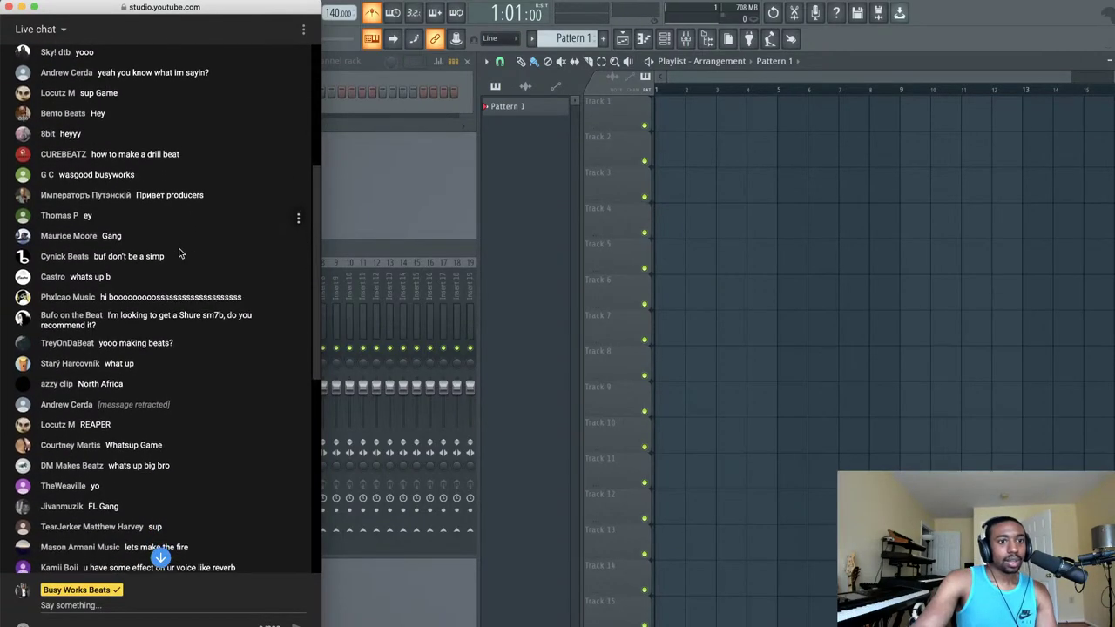
pyautogui.scroll(-8, 180, 253)
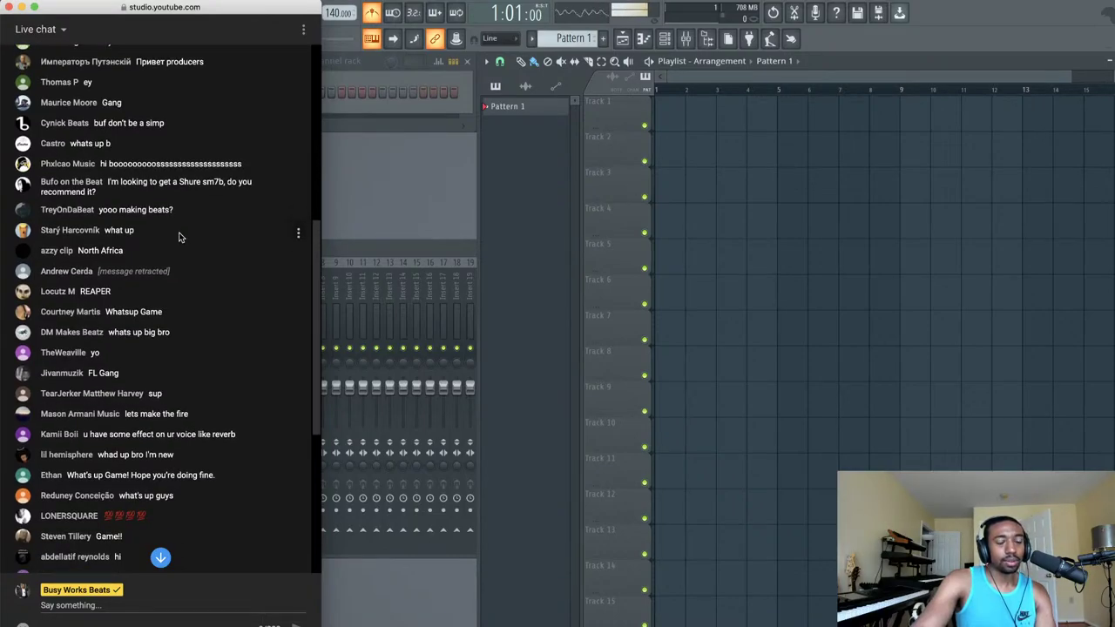
pyautogui.scroll(-3, 180, 236)
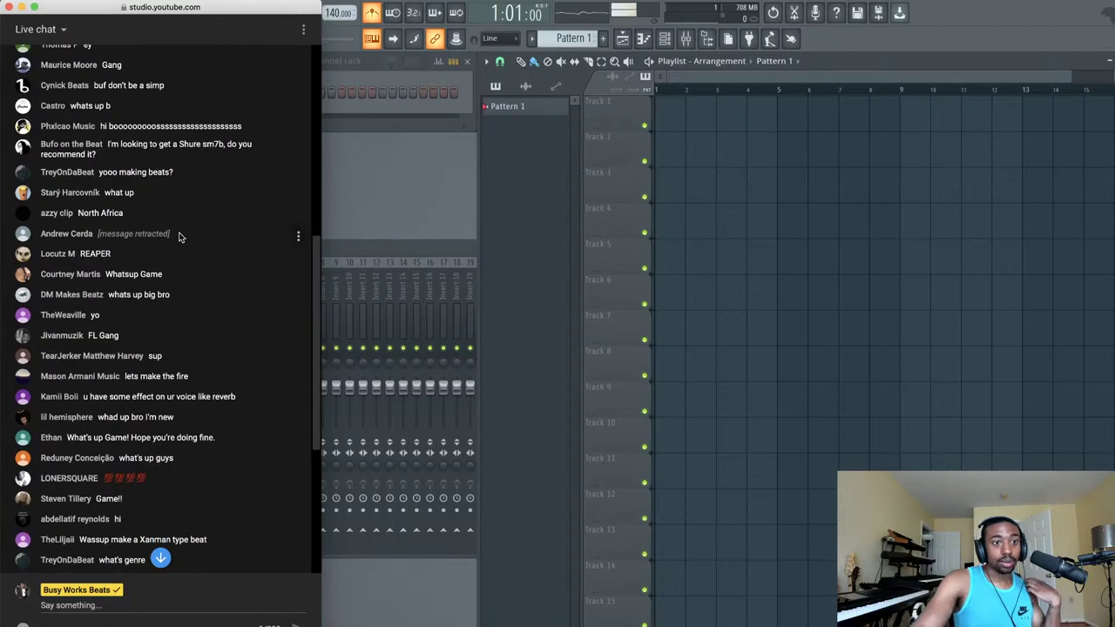
pyautogui.scroll(-1, 180, 236)
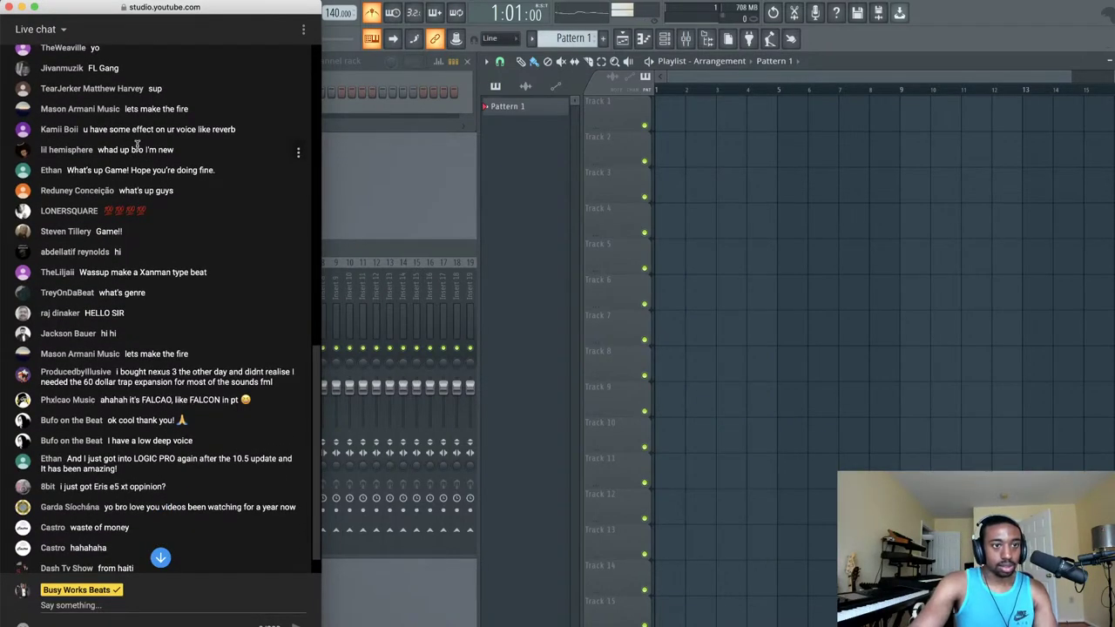
pyautogui.scroll(-1, 136, 145)
pyautogui.scroll(-3, 137, 147)
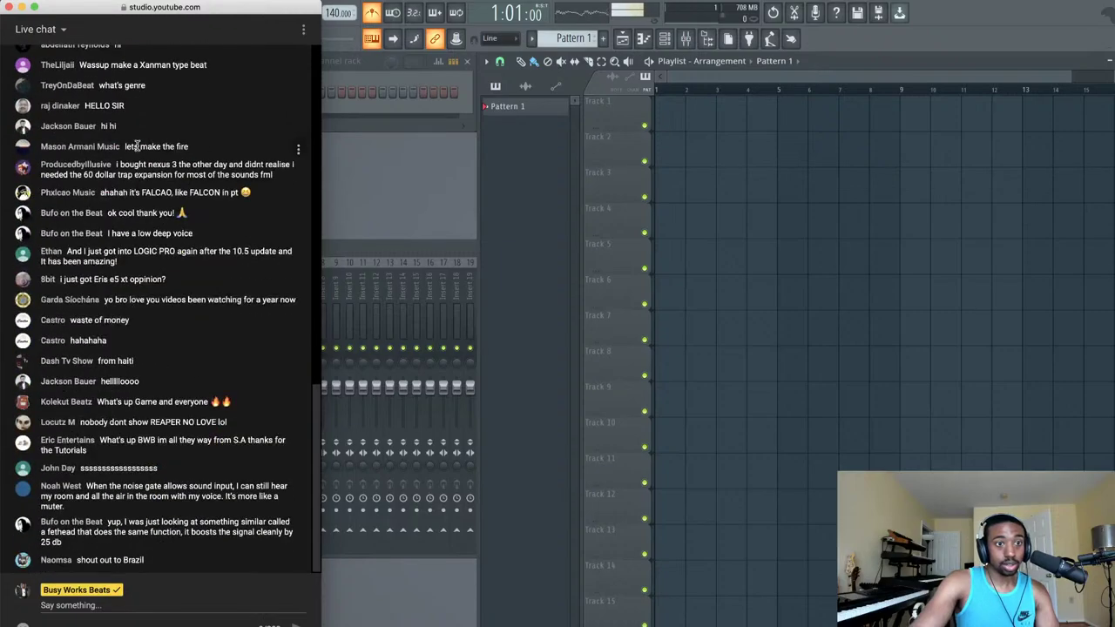
pyautogui.scroll(2, 137, 150)
pyautogui.scroll(6, 137, 148)
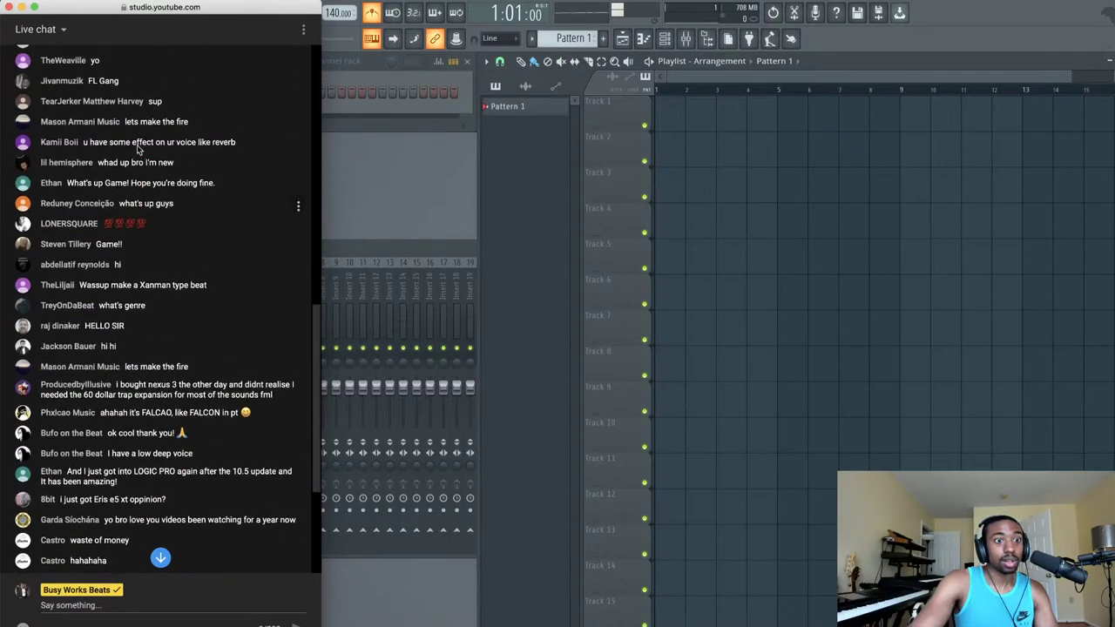
pyautogui.scroll(5, 137, 147)
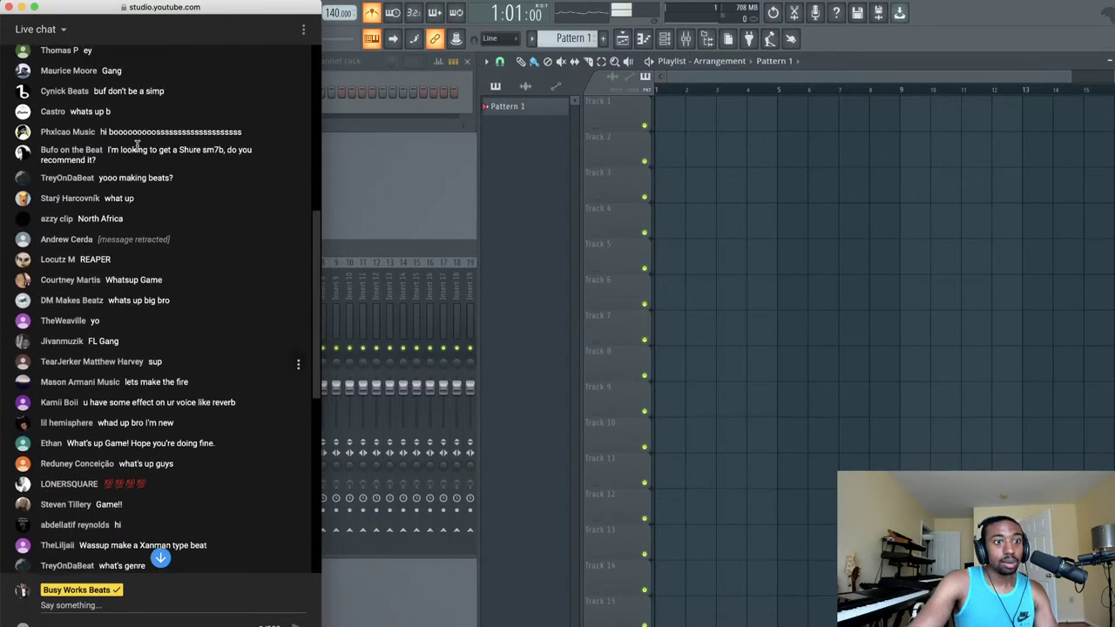
pyautogui.scroll(-6, 137, 148)
pyautogui.scroll(-2, 137, 150)
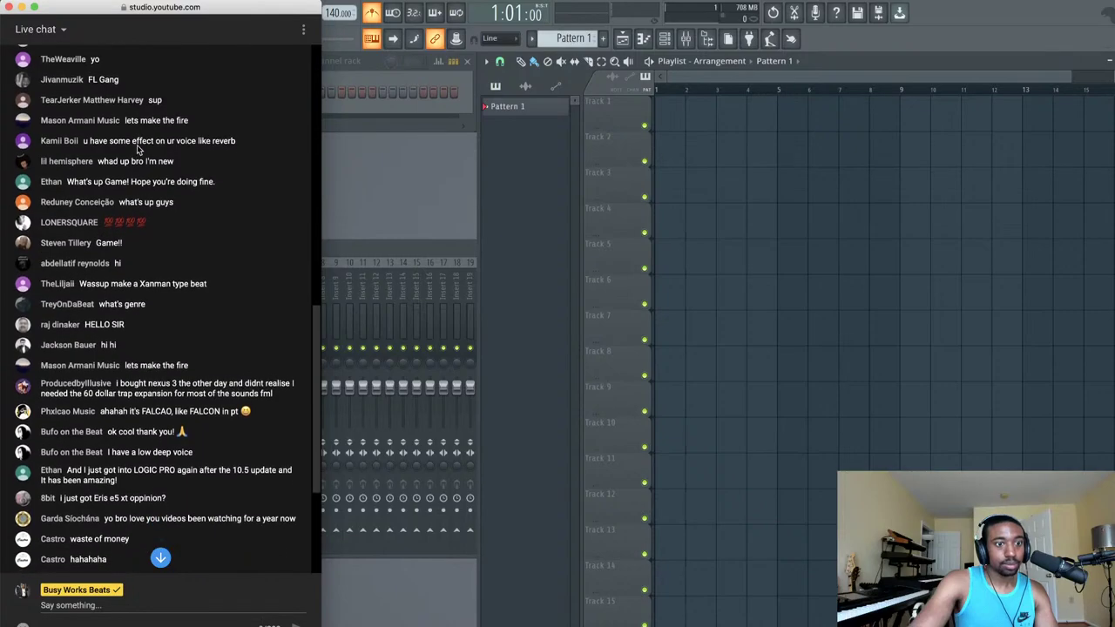
pyautogui.scroll(-2, 137, 148)
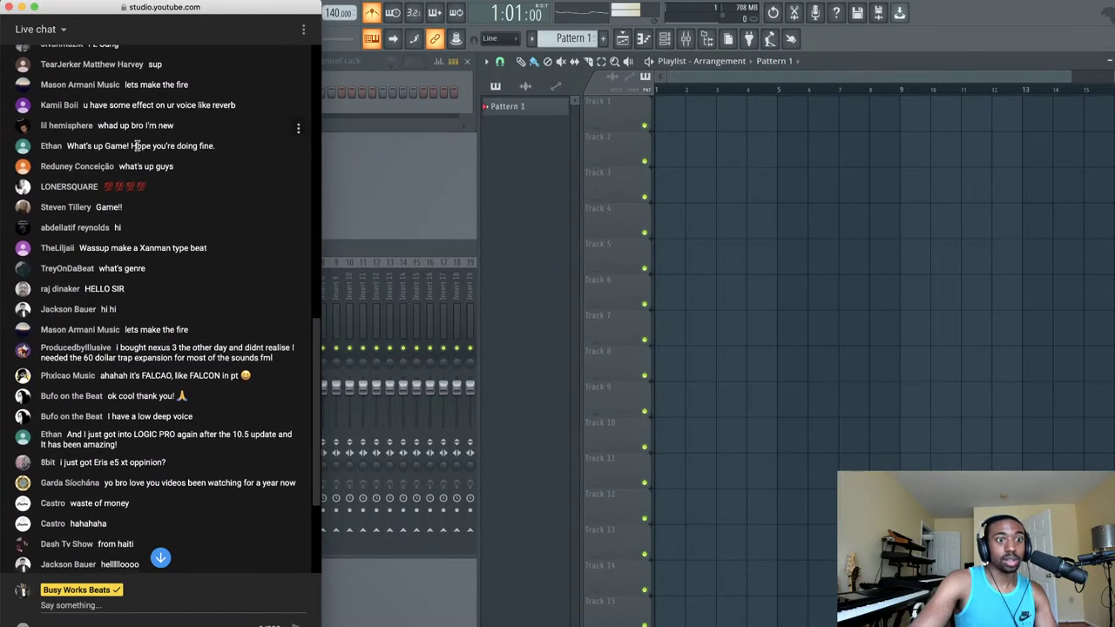
pyautogui.scroll(-1, 137, 147)
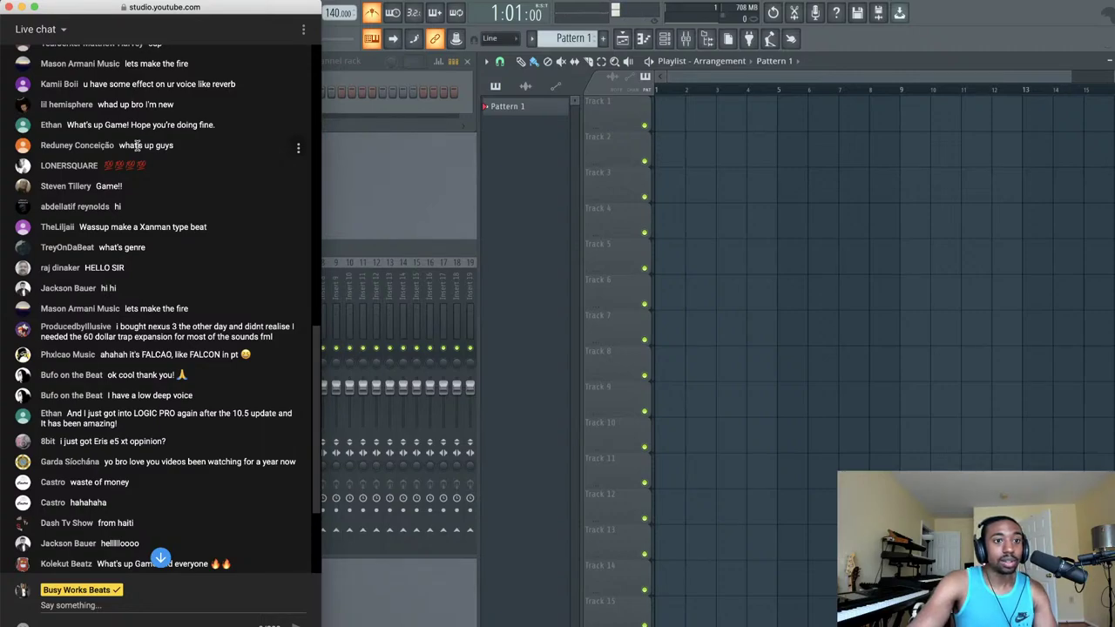
pyautogui.scroll(-2, 137, 146)
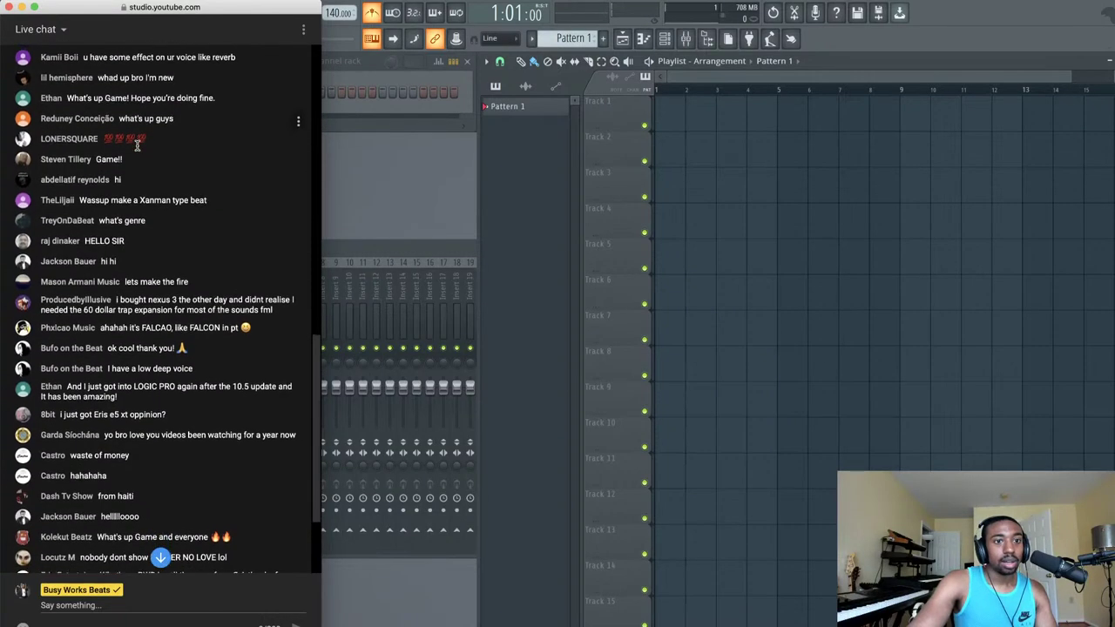
pyautogui.scroll(-2, 137, 145)
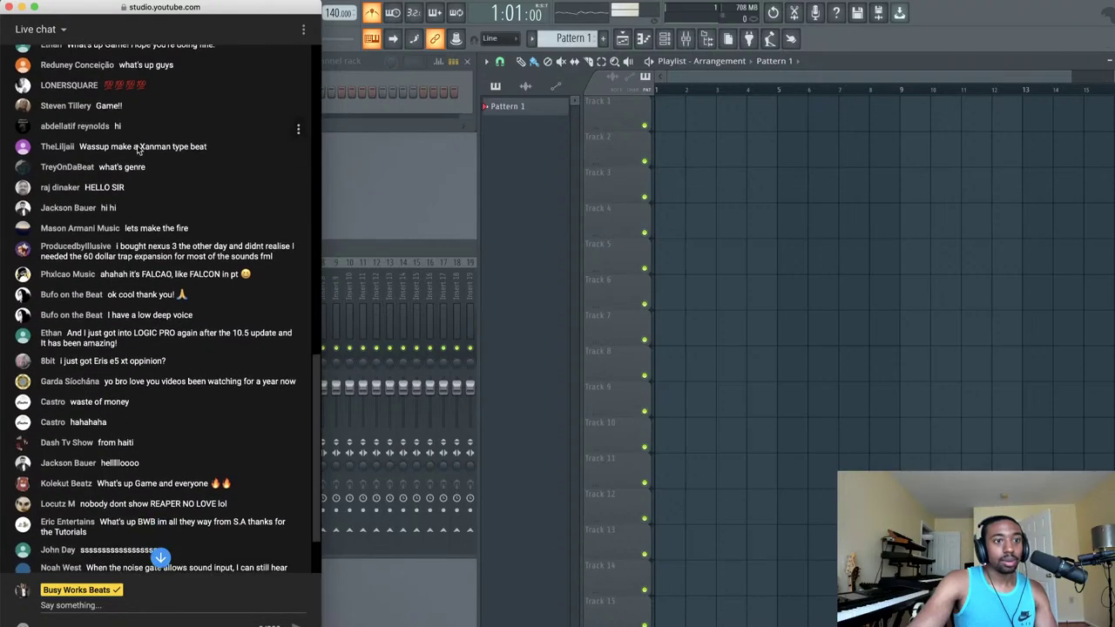
pyautogui.scroll(-9, 137, 147)
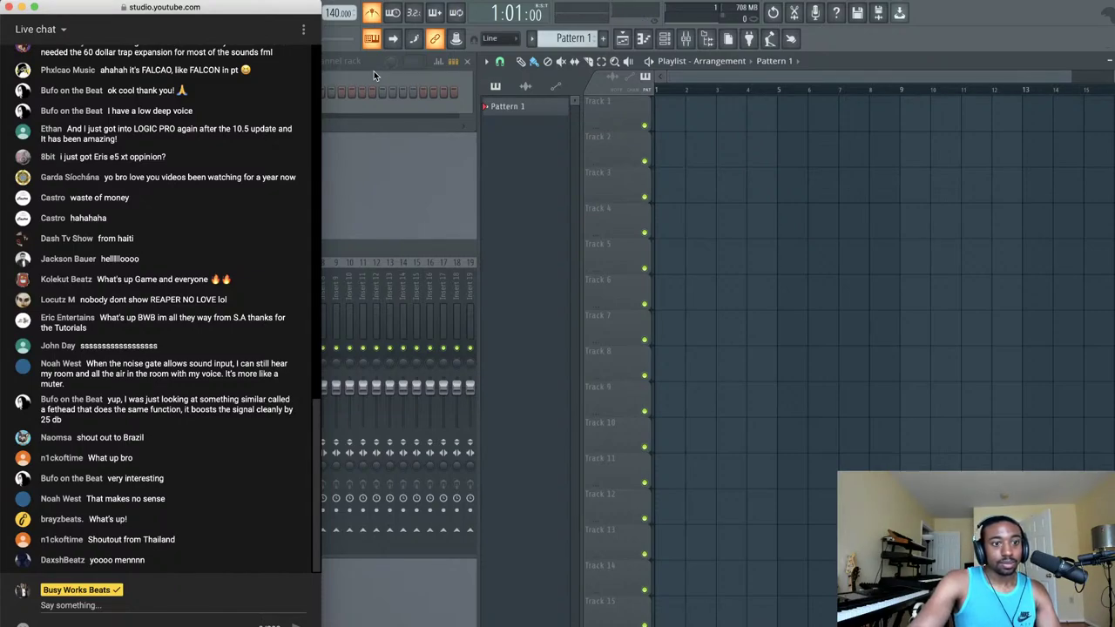
# - Switch to FL Studio, replace the Sampler channel with the LABS instrument, and raise its volume to about 262%
pyautogui.click(374, 71)
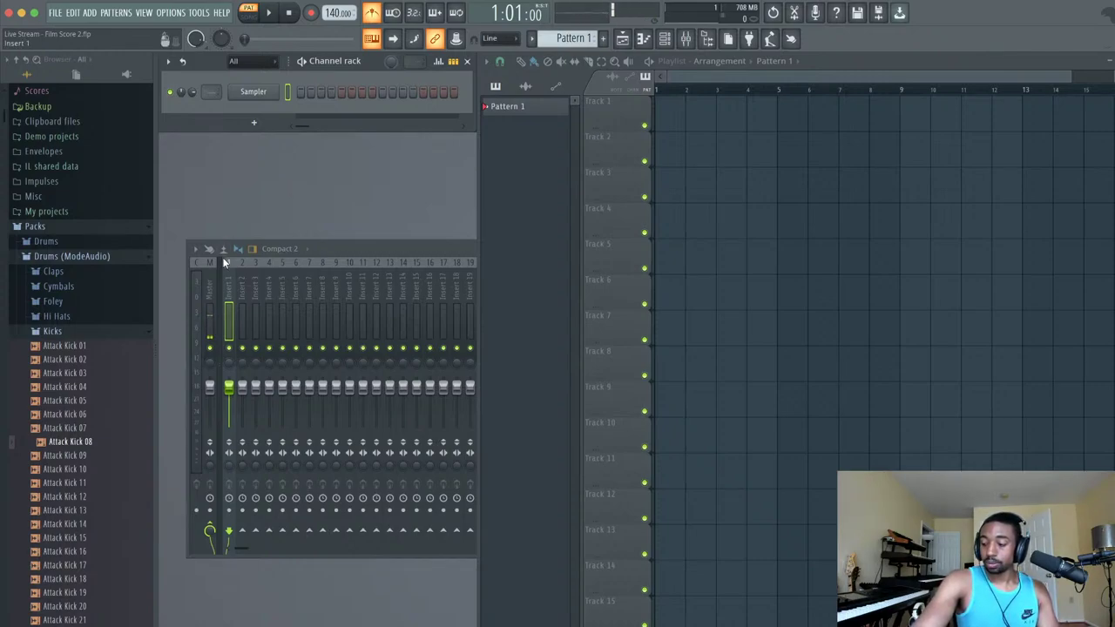
pyautogui.rightClick(263, 94)
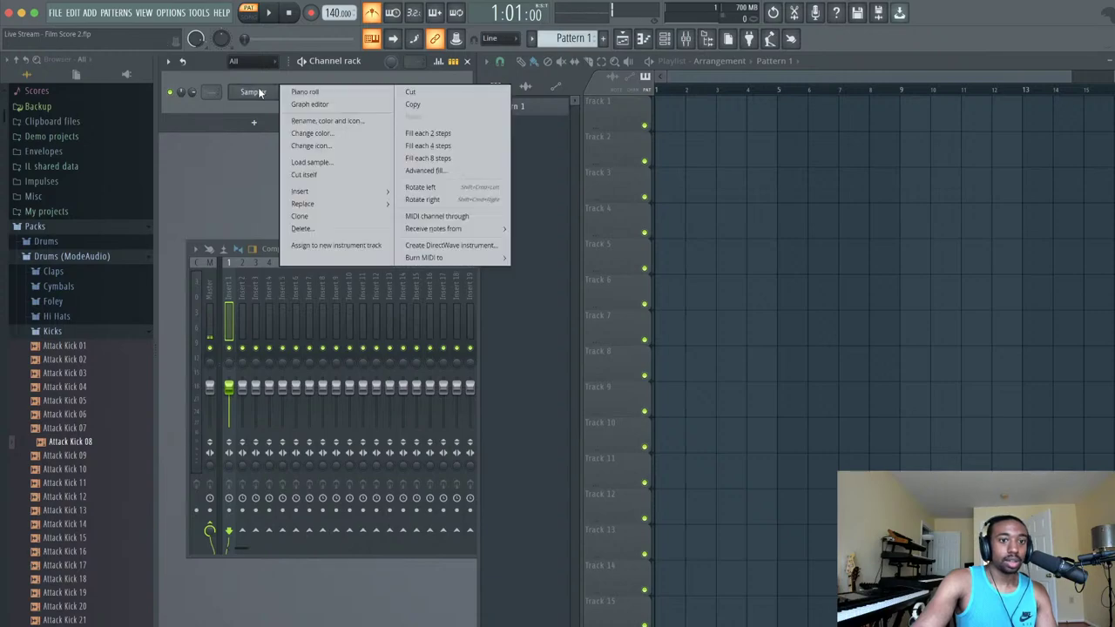
pyautogui.moveTo(326, 203)
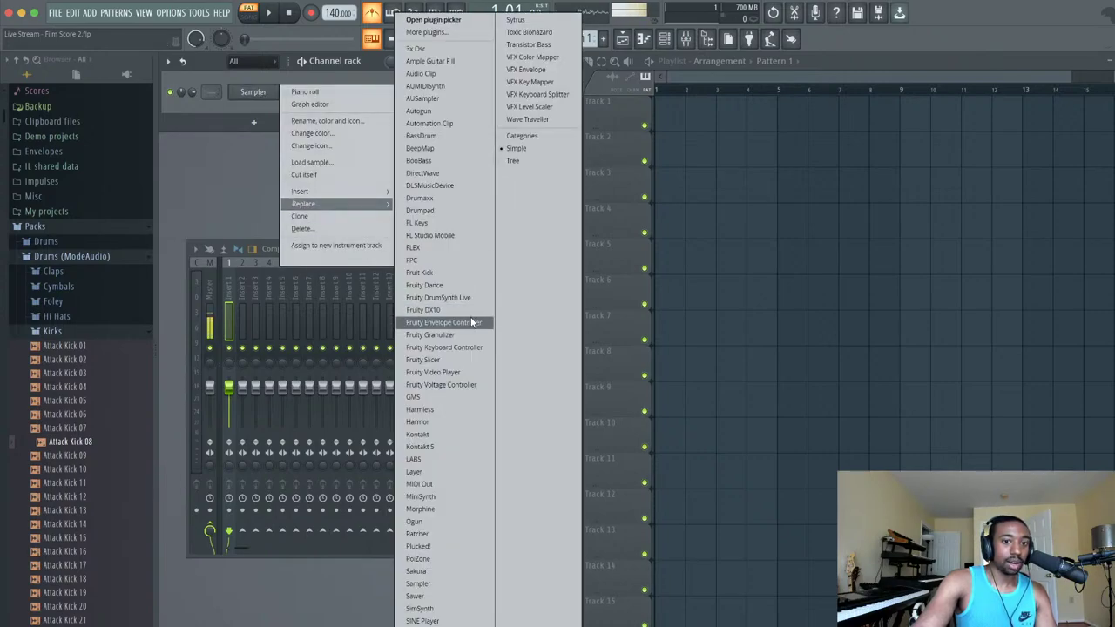
pyautogui.click(443, 457)
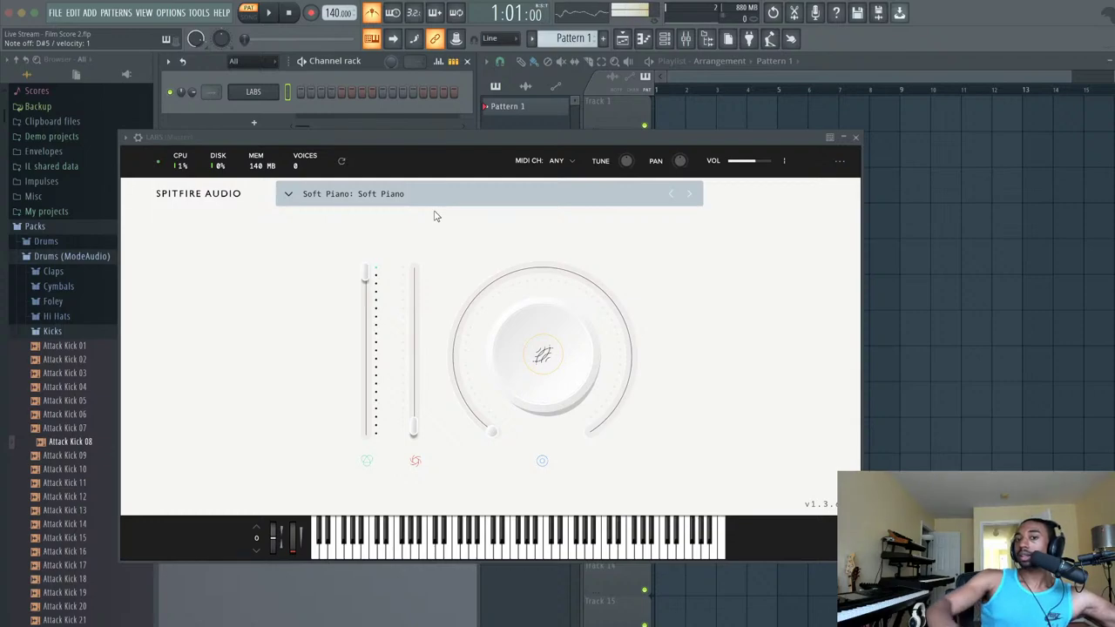
pyautogui.moveTo(755, 162); pyautogui.dragTo(763, 167)
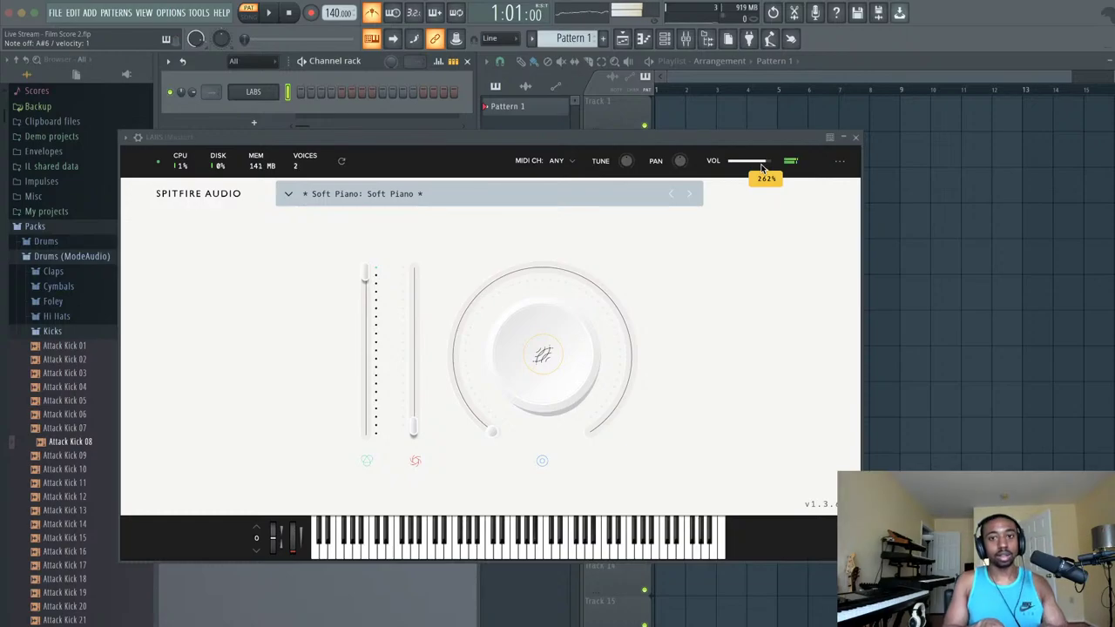
# - Open the LABS channel's piano roll and move the plugin window lower to uncover the note grid
pyautogui.click(278, 94)
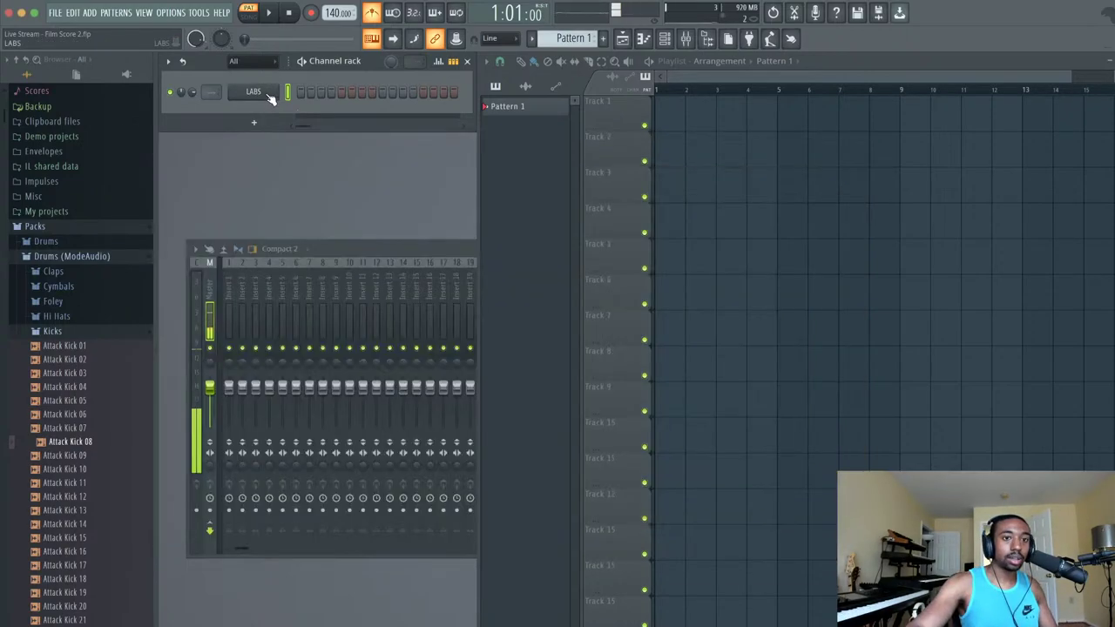
pyautogui.click(278, 94)
pyautogui.rightClick(278, 94)
pyautogui.click(300, 91)
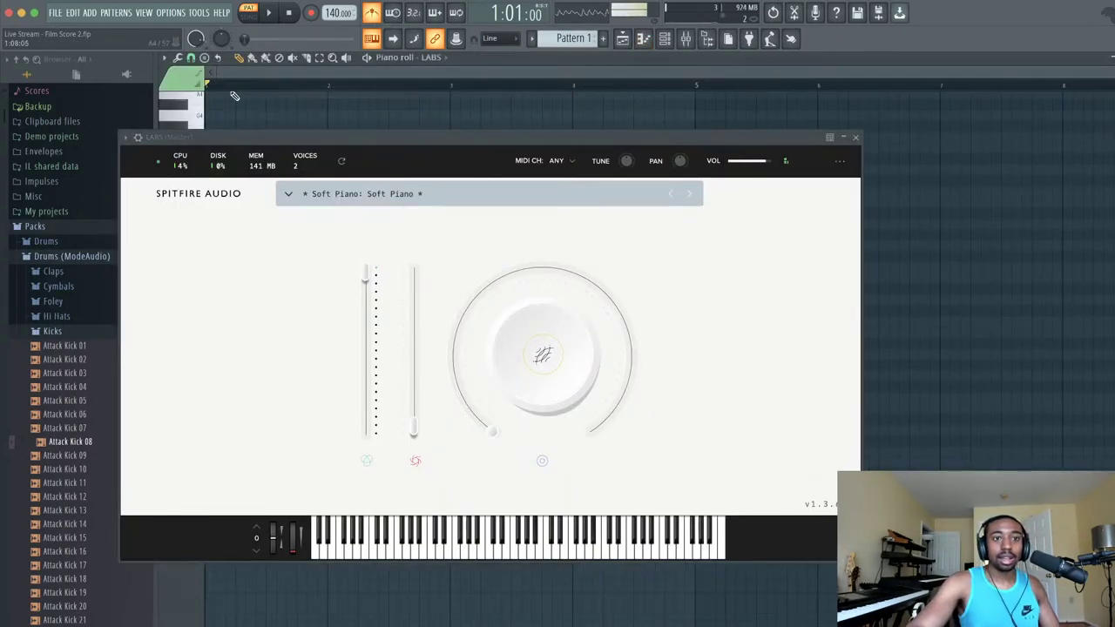
pyautogui.moveTo(268, 138); pyautogui.dragTo(305, 259)
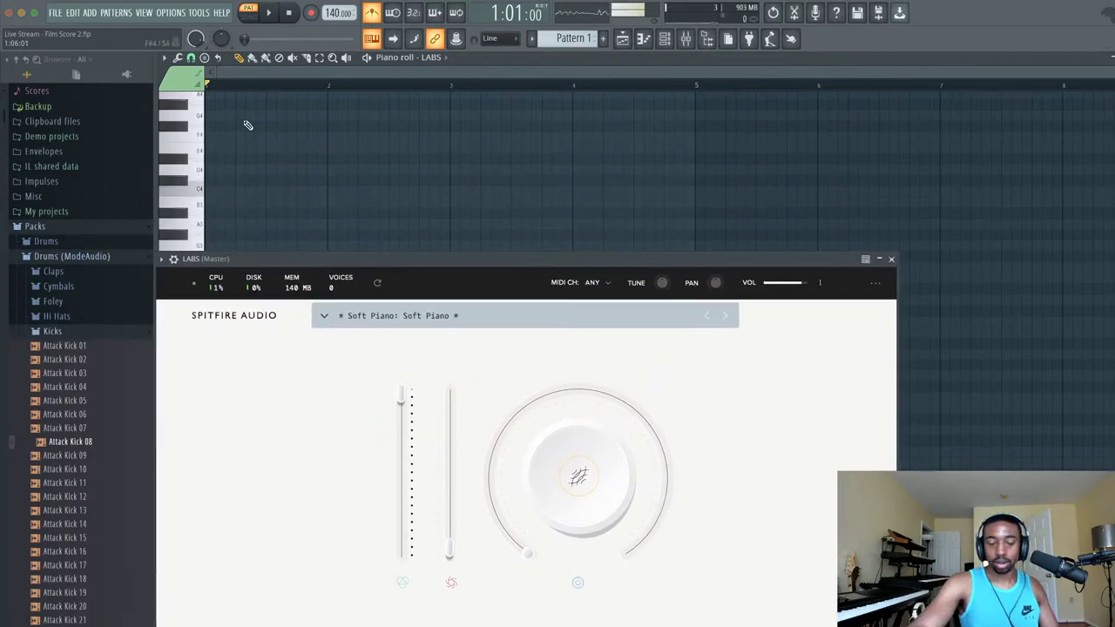
pyautogui.click(181, 84)
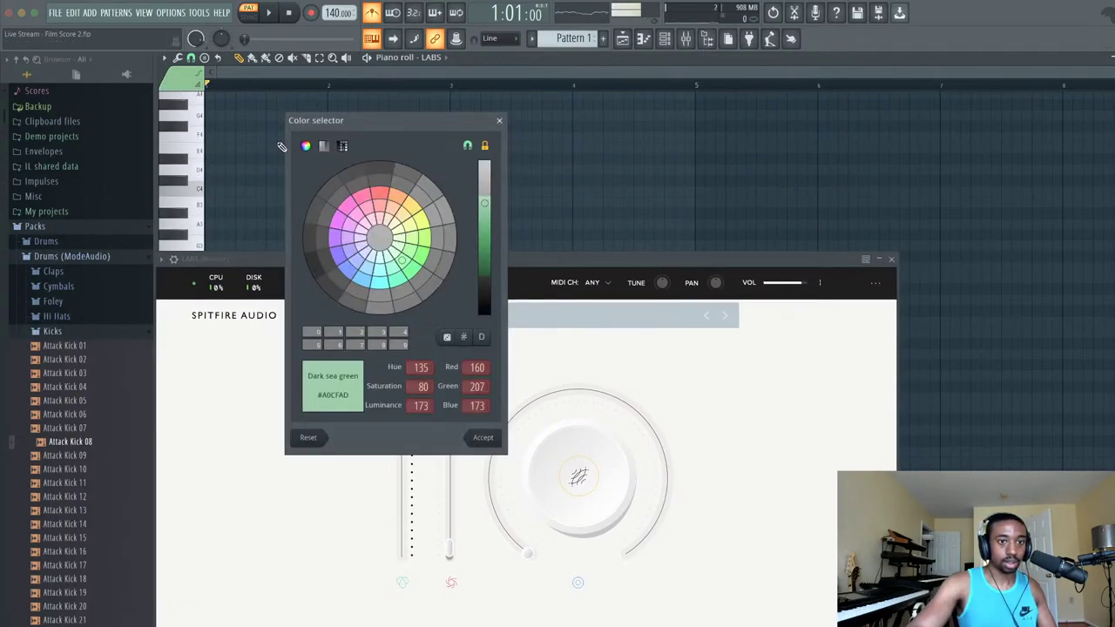
pyautogui.click(380, 210)
pyautogui.moveTo(380, 210); pyautogui.dragTo(349, 203)
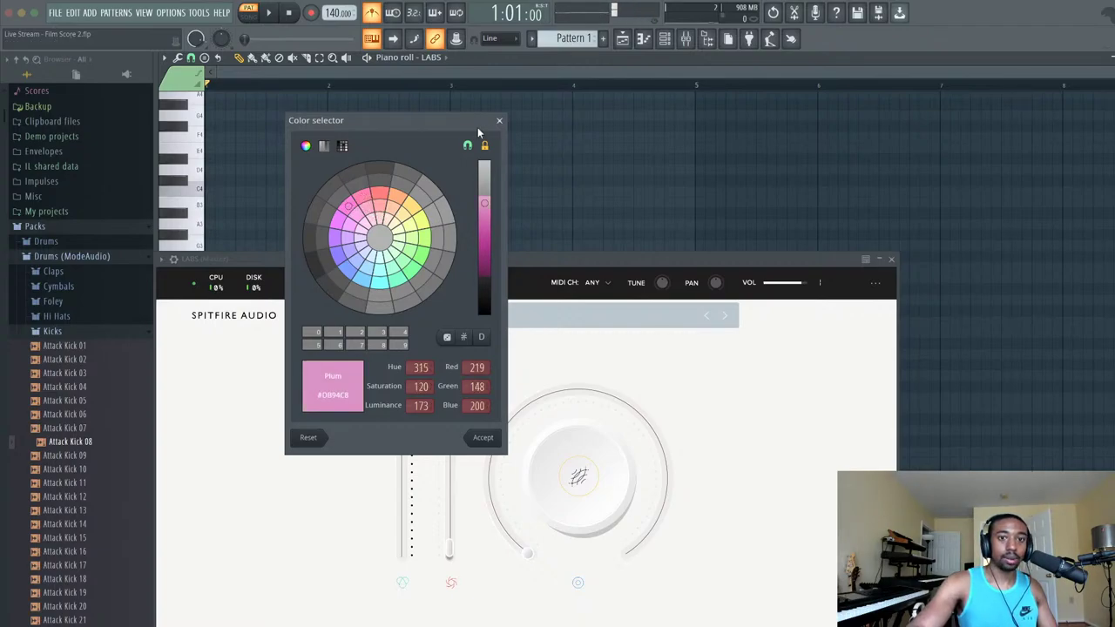
pyautogui.click(499, 120)
# - Advance the LABS presets through Strings: Ensemble to Strings: Long, and set the instrument's volume to 100%
pyautogui.moveTo(465, 266); pyautogui.dragTo(498, 172)
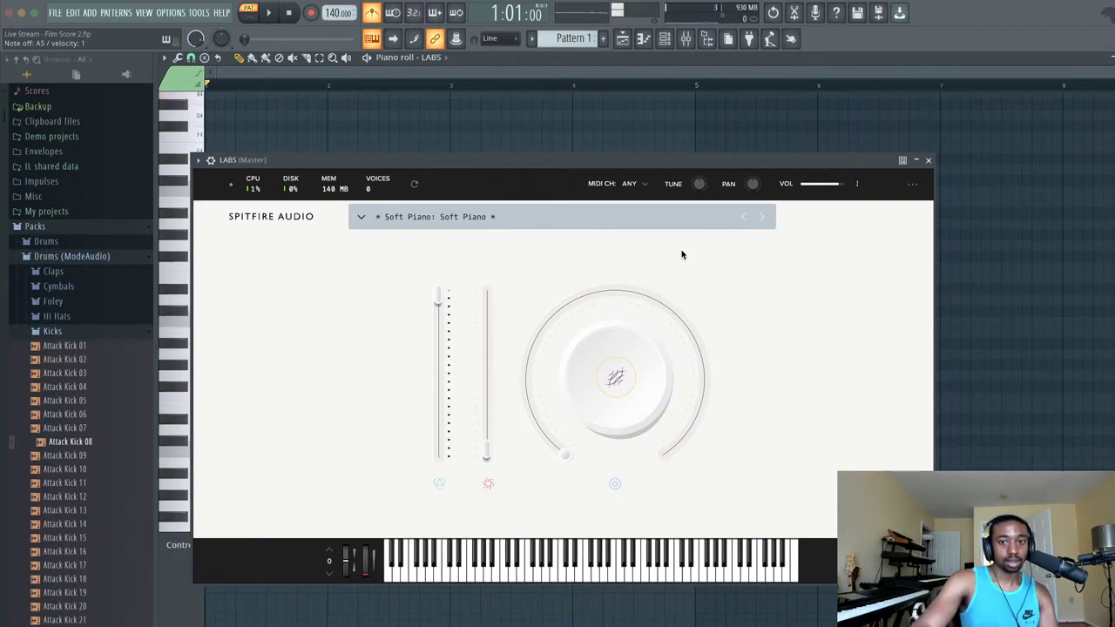
pyautogui.click(763, 216)
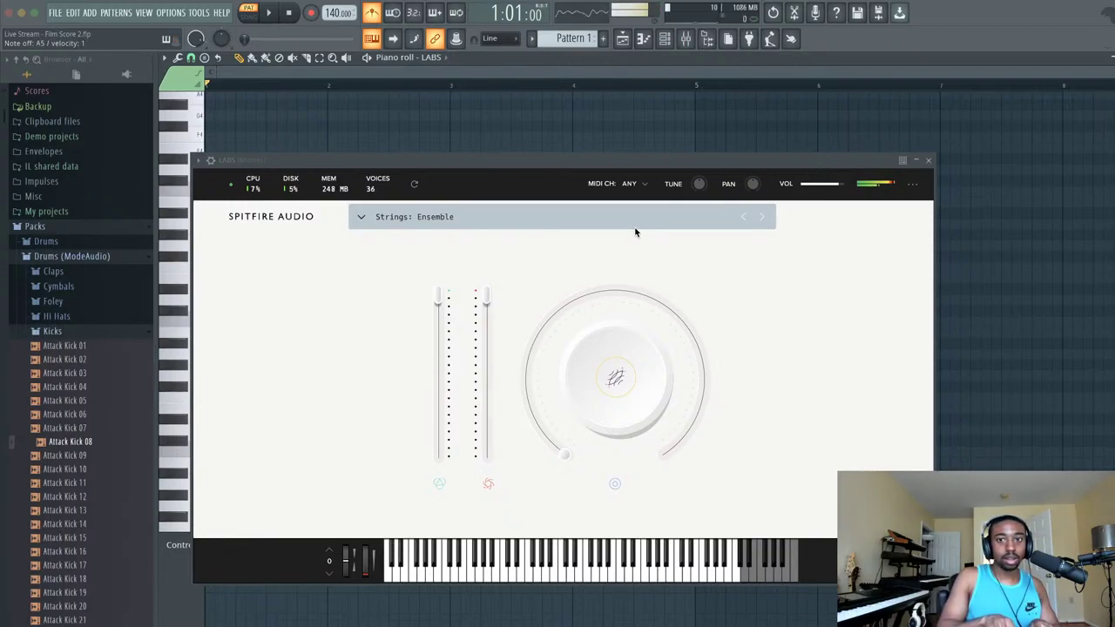
pyautogui.click(834, 188)
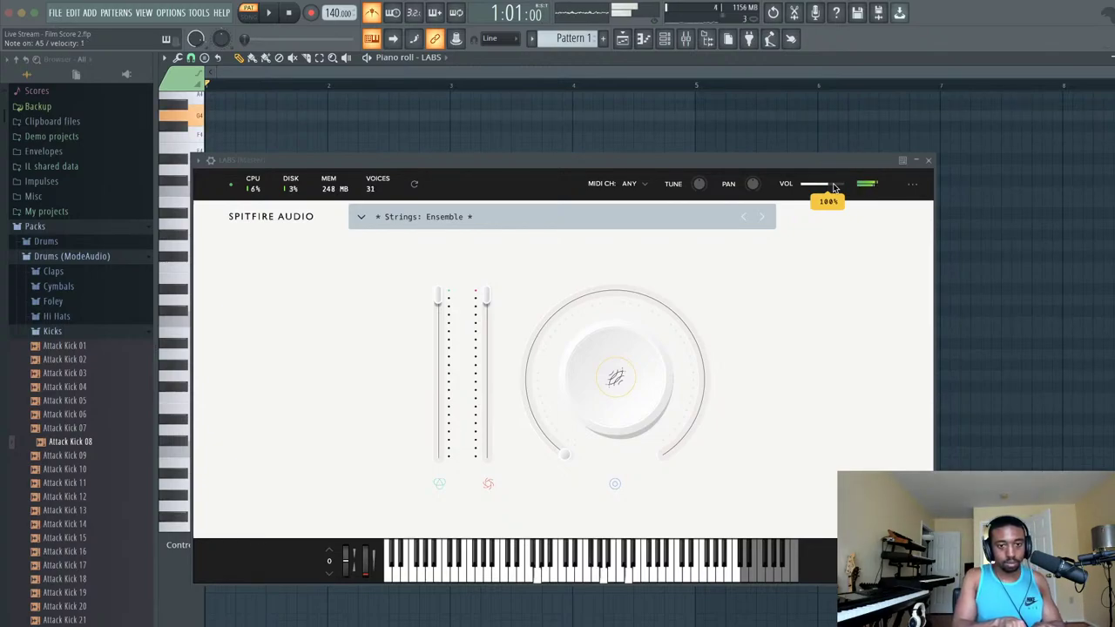
pyautogui.click(761, 219)
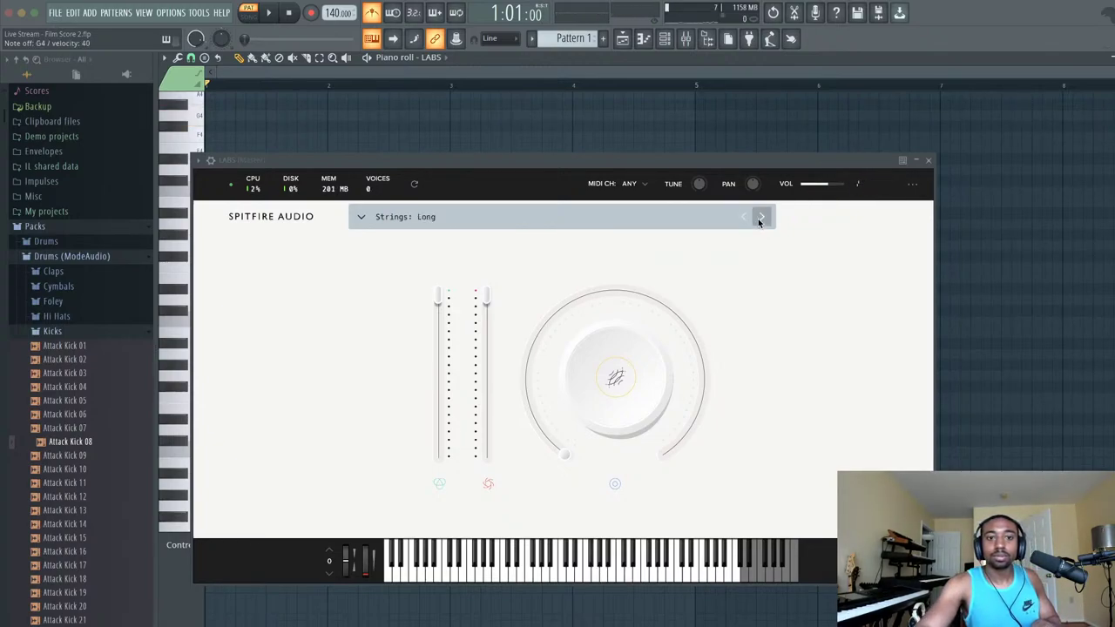
# - Load the Strings: Short preset in LABS, and replace it with Super Sul Tasto Cello from Frozen Strings
pyautogui.click(761, 218)
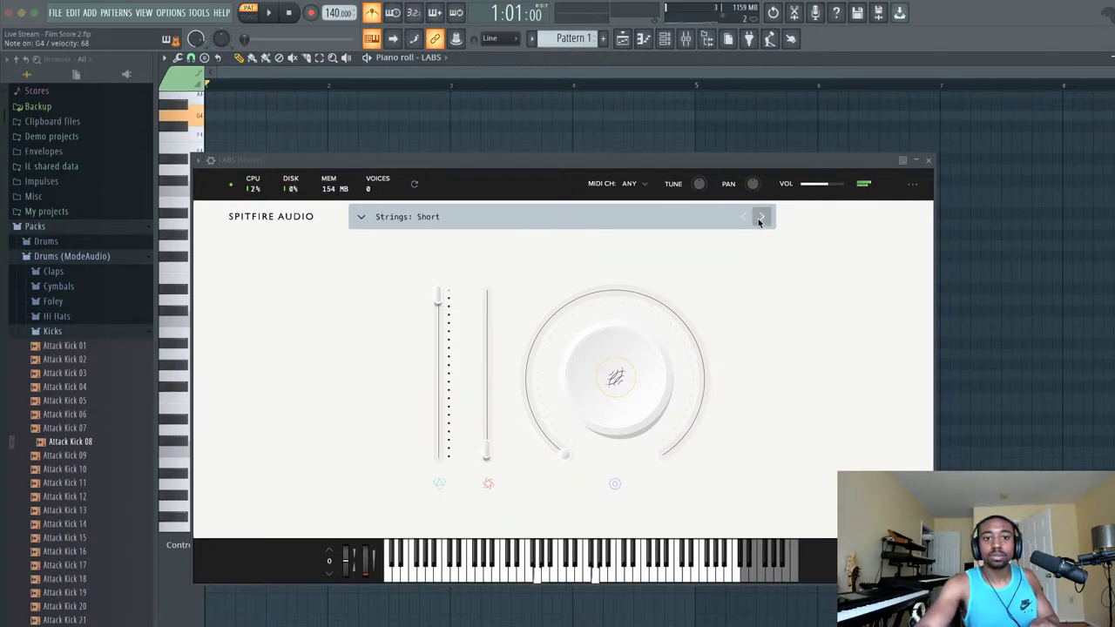
pyautogui.click(364, 217)
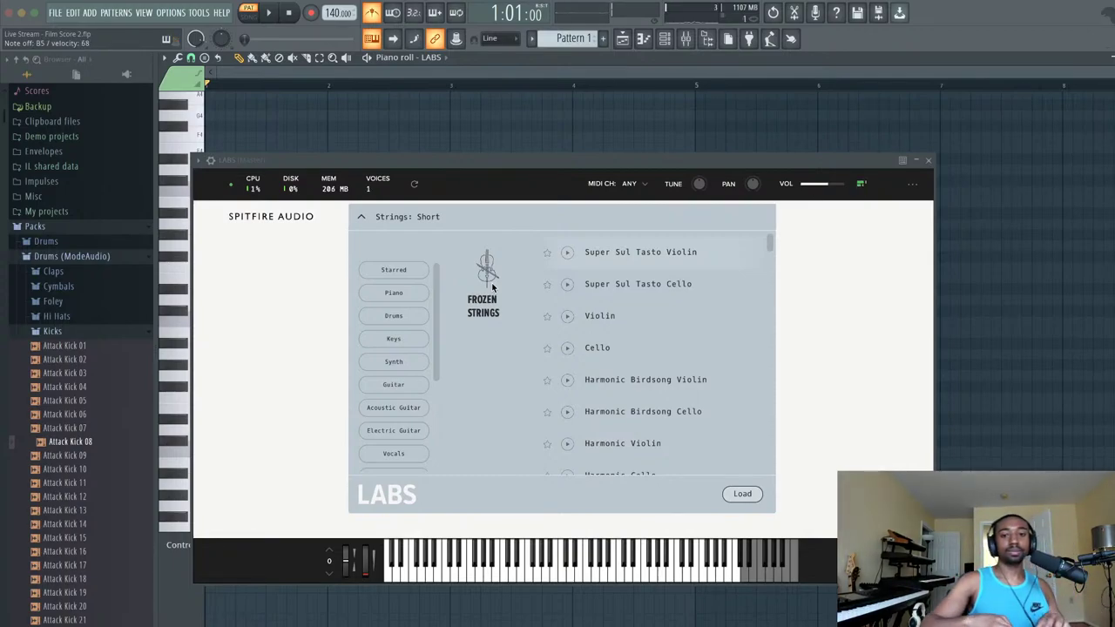
pyautogui.click(410, 278)
pyautogui.click(411, 279)
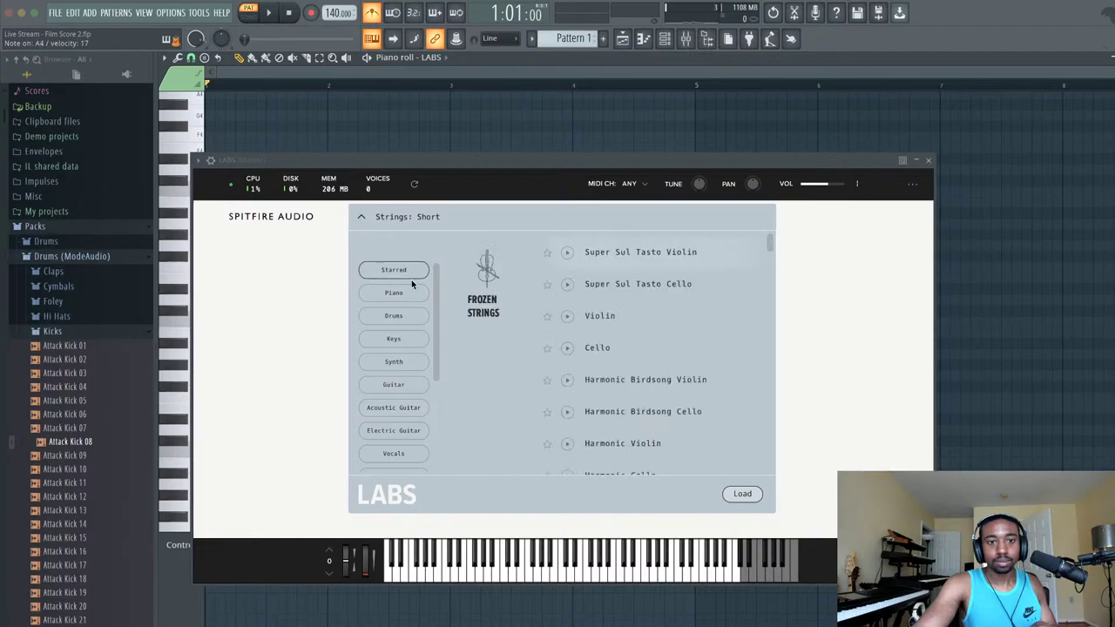
pyautogui.scroll(-3, 539, 299)
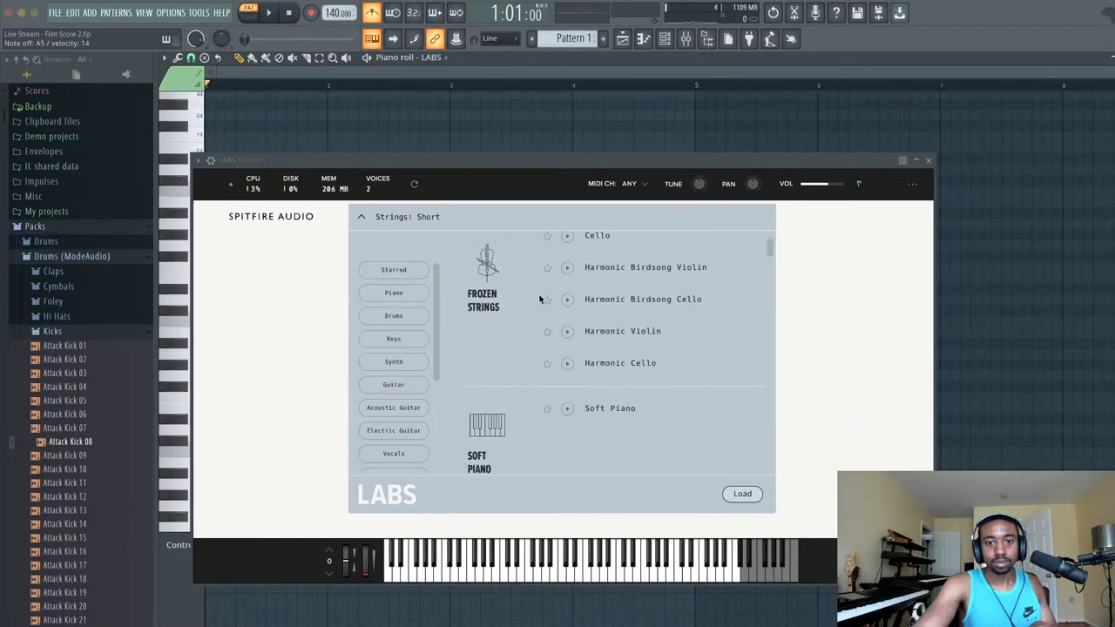
pyautogui.scroll(3, 539, 299)
pyautogui.doubleClick(623, 284)
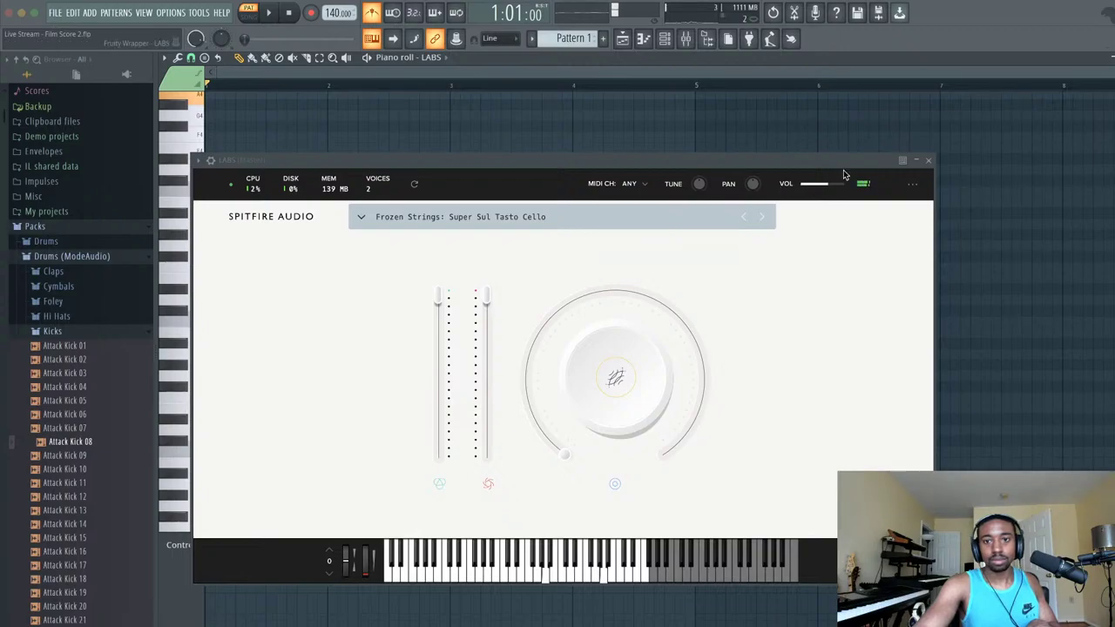
# - Raise the LABS volume slightly and advance to the Frozen Strings: Violin preset, closing the plugin window
pyautogui.moveTo(827, 184); pyautogui.dragTo(831, 185)
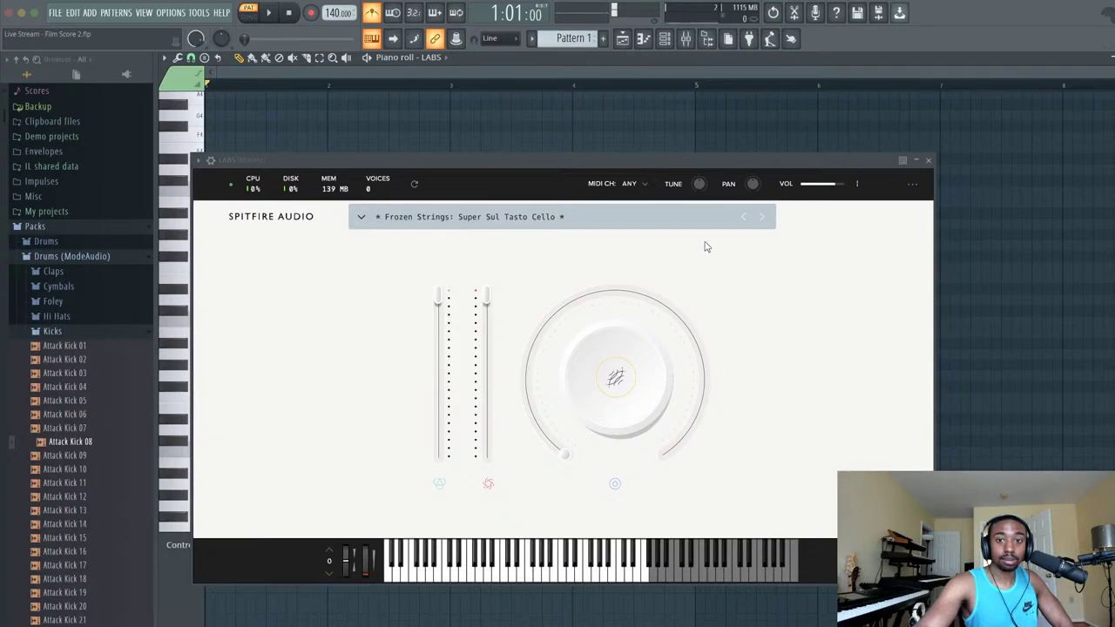
pyautogui.click(762, 217)
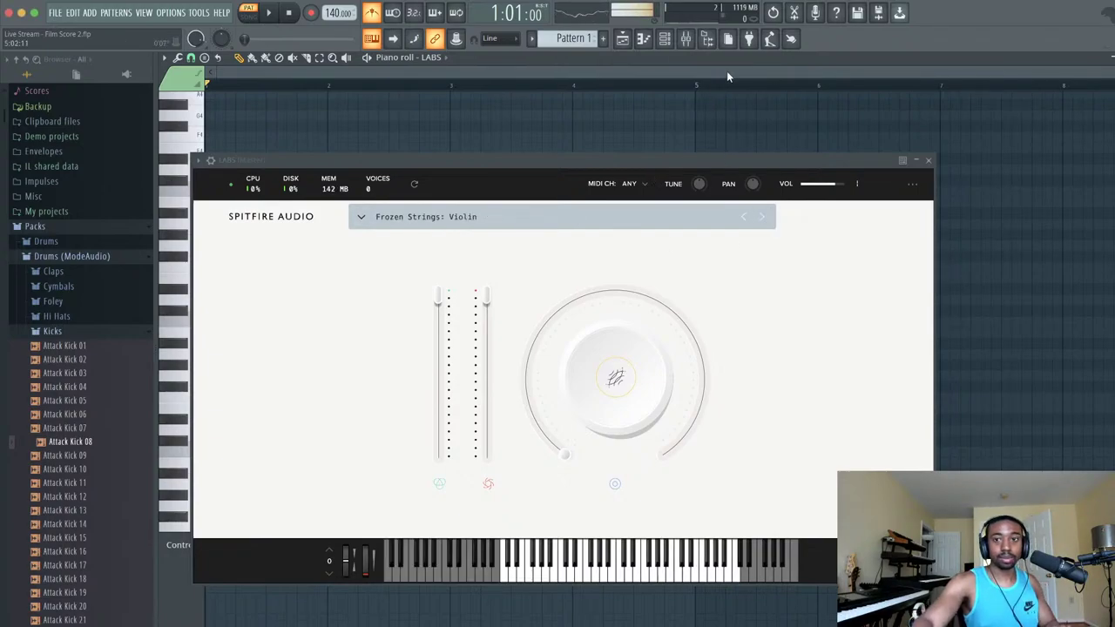
pyautogui.click(929, 160)
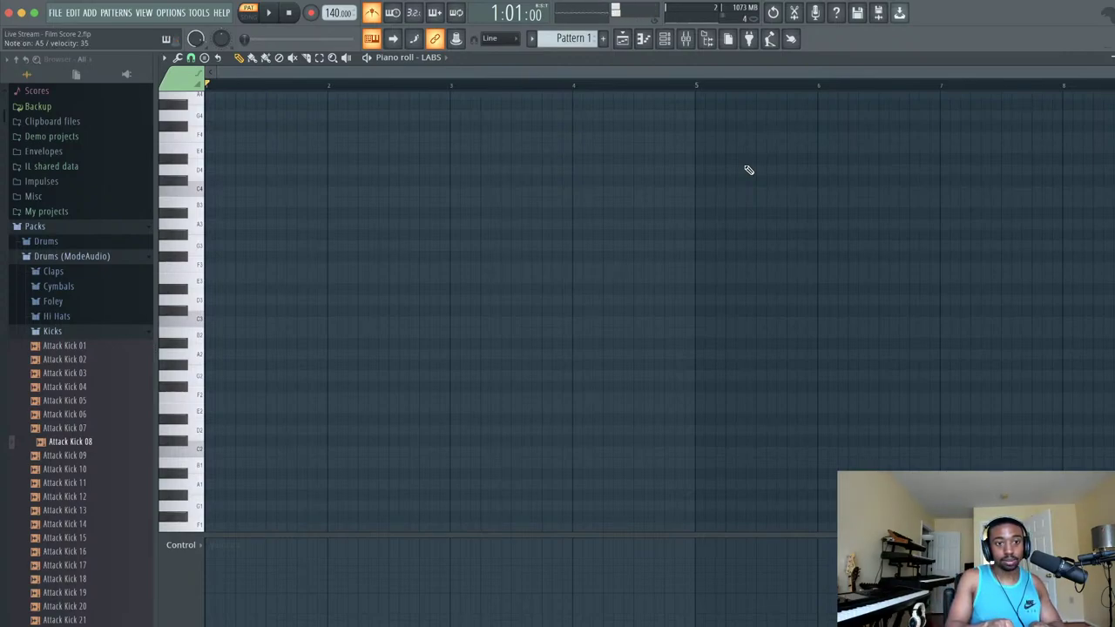
# - Bring up the channel rack over the LABS piano roll
pyautogui.scroll(10, 749, 170)
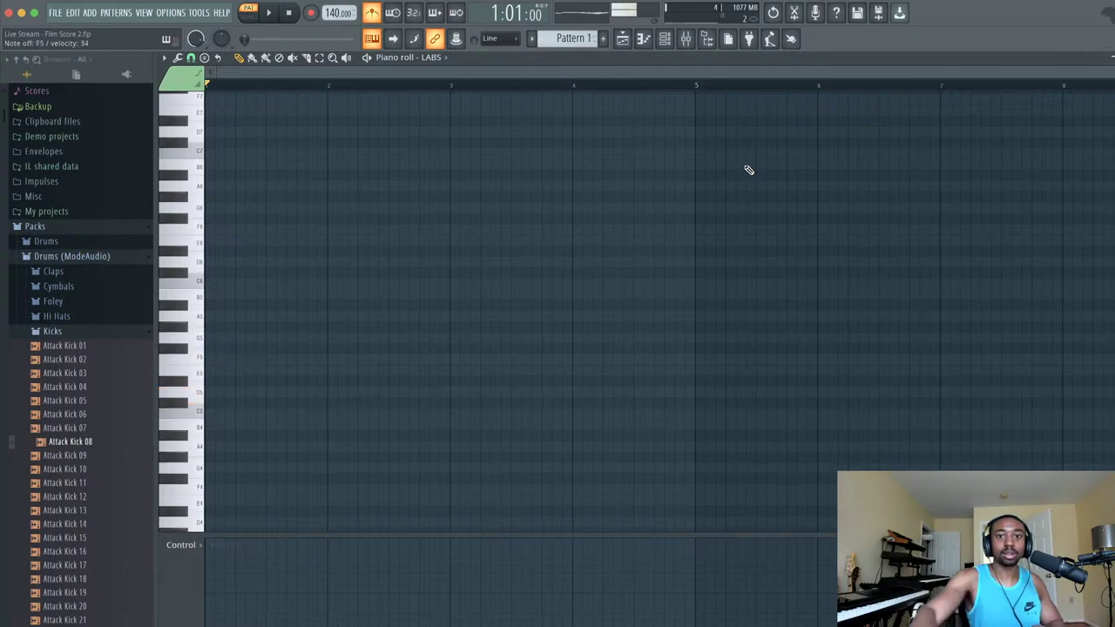
pyautogui.click(664, 40)
pyautogui.click(259, 122)
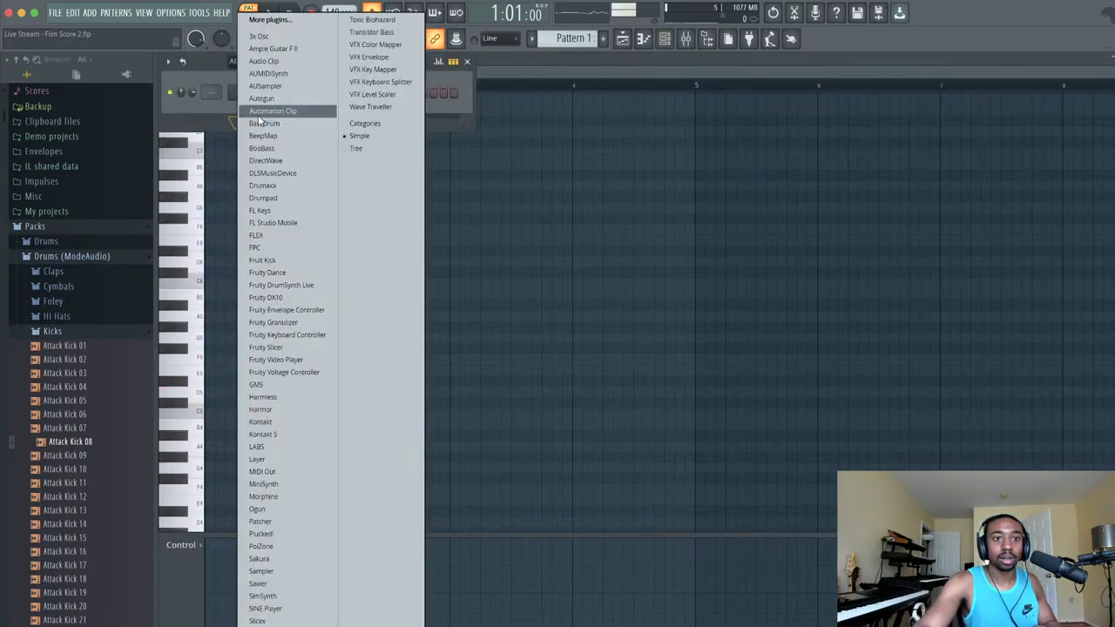
pyautogui.click(208, 108)
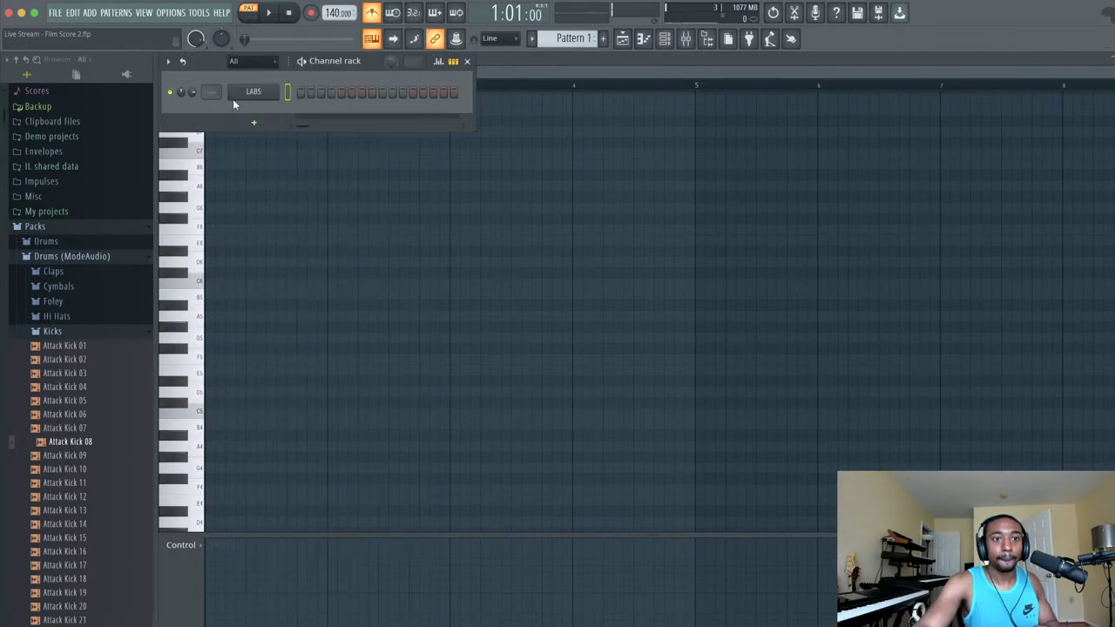
# - Reopen LABS, filter its presets by Keys, and load Rare Groove Piano: Short followed by Sustain
pyautogui.click(237, 93)
pyautogui.click(515, 216)
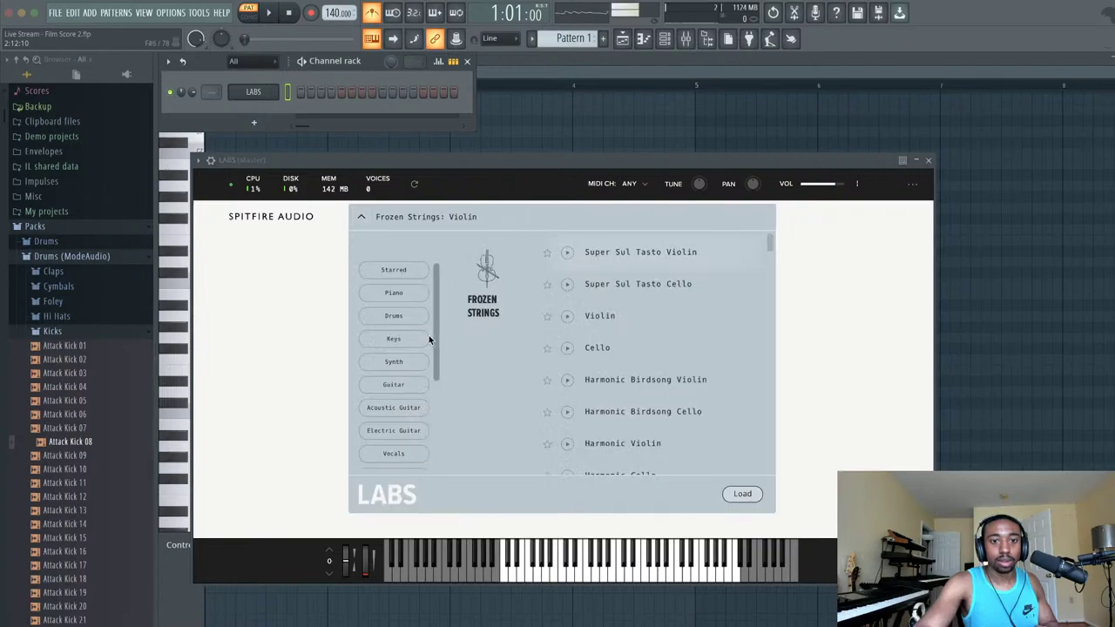
pyautogui.click(402, 339)
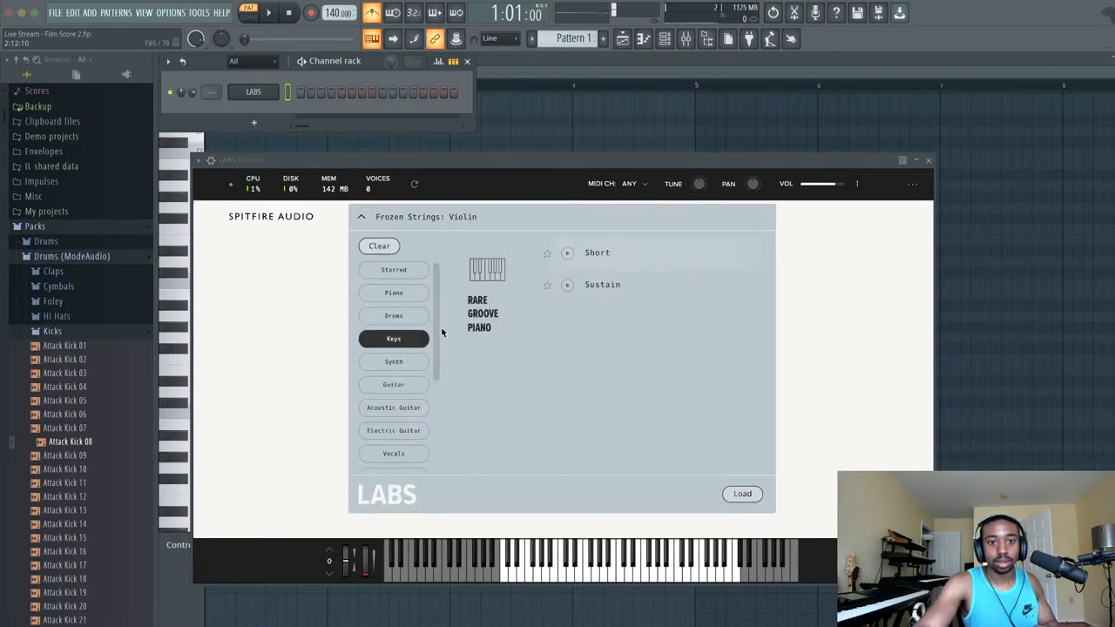
pyautogui.click(629, 253)
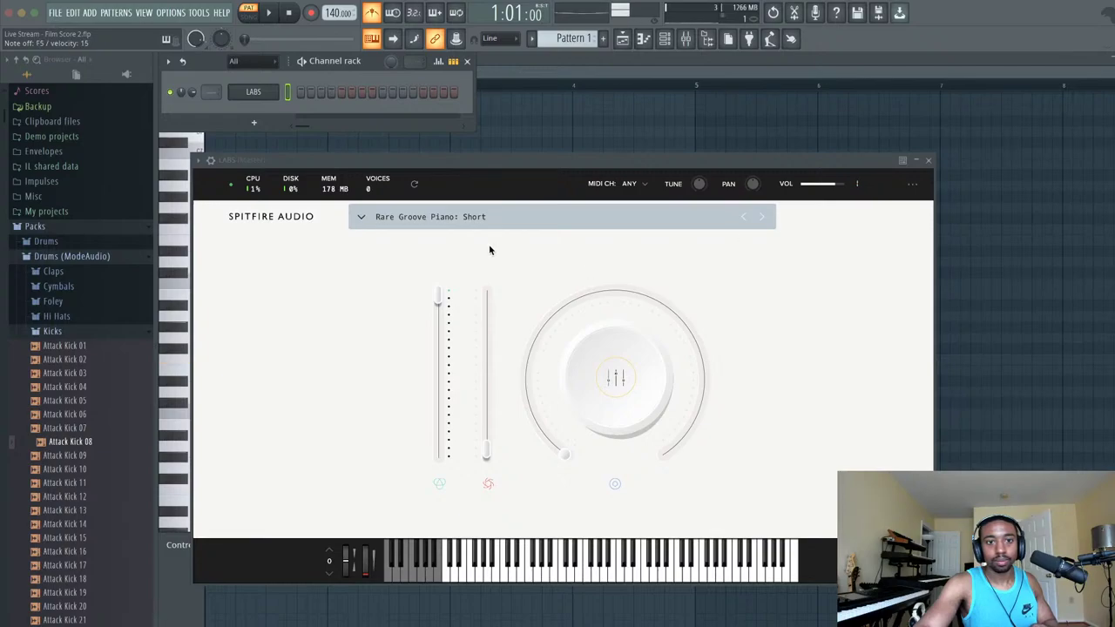
pyautogui.click(762, 217)
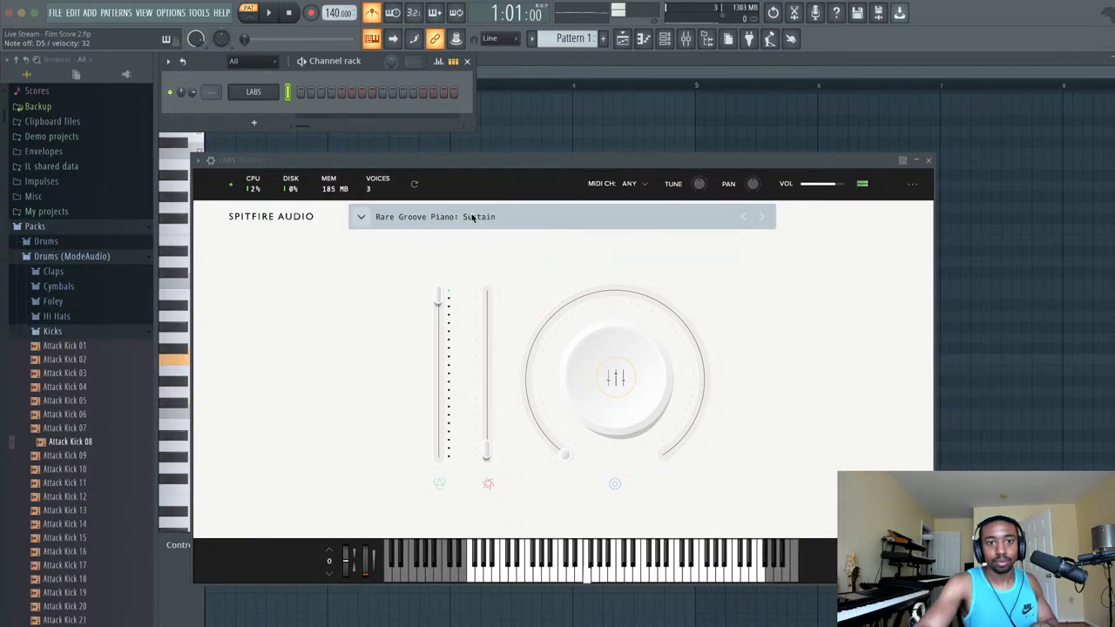
# - Switch the LABS preset filter from Keys to Piano and load the Soft Piano preset
pyautogui.click(422, 217)
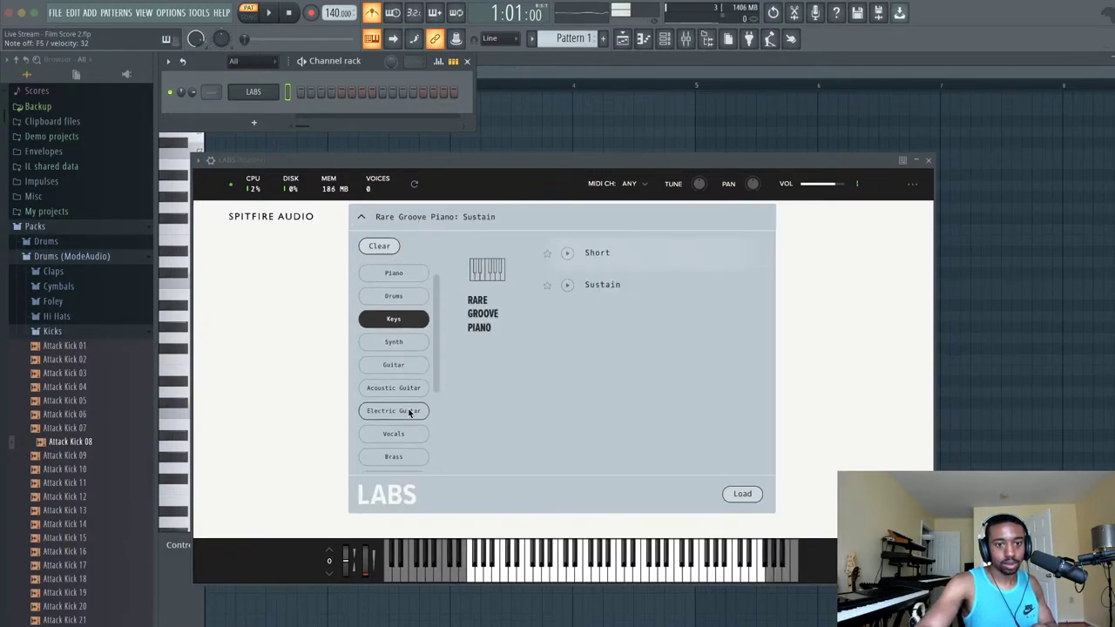
pyautogui.click(408, 319)
pyautogui.scroll(-2, 409, 365)
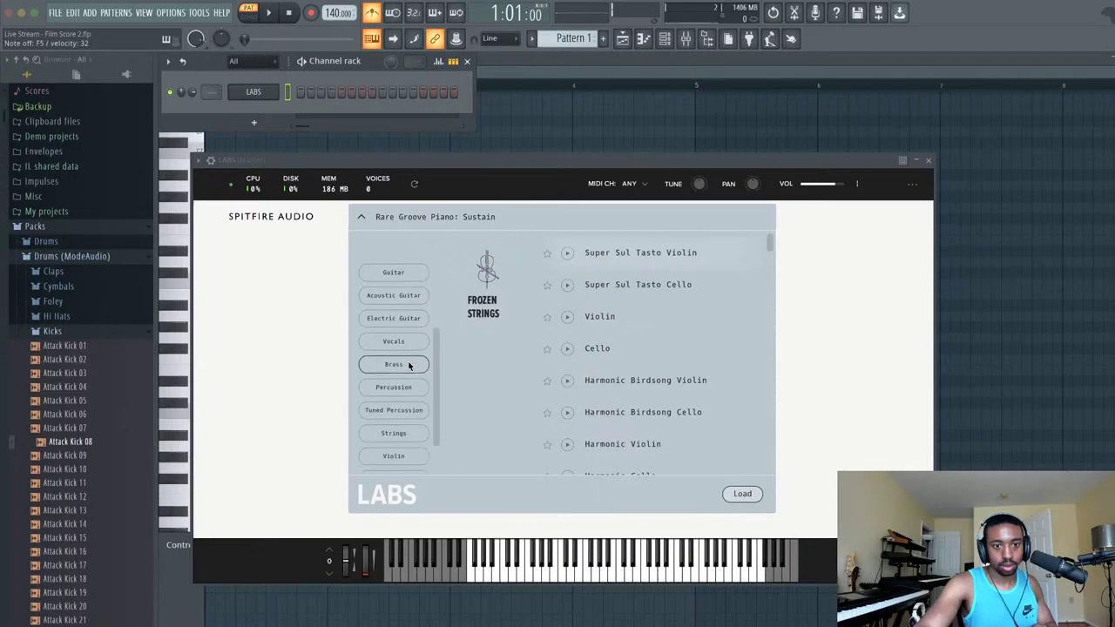
pyautogui.scroll(-2, 408, 383)
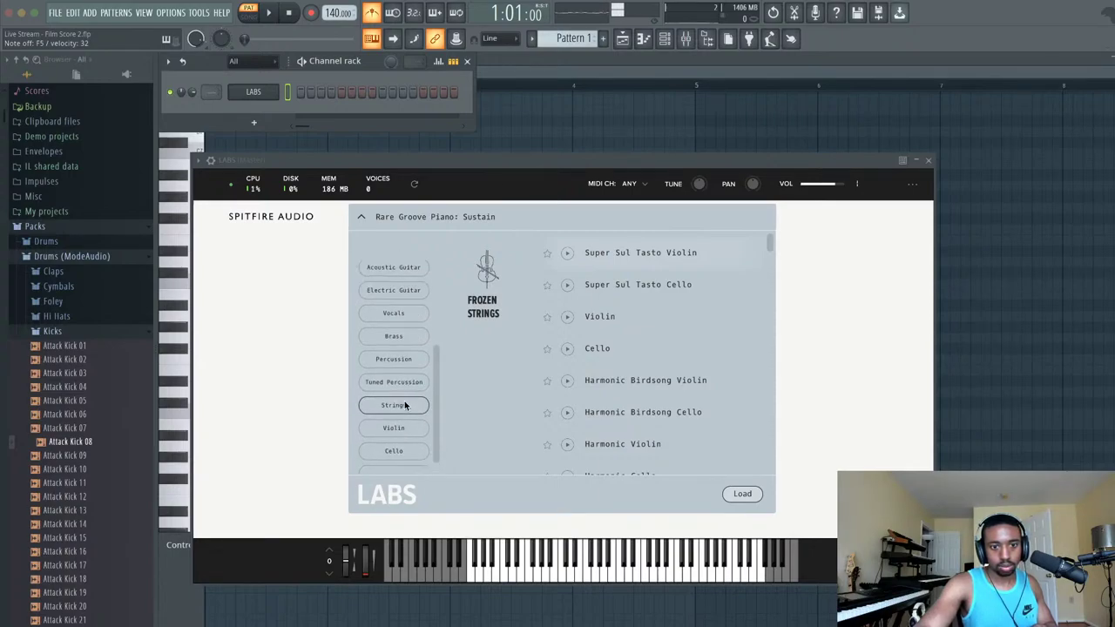
pyautogui.scroll(6, 405, 405)
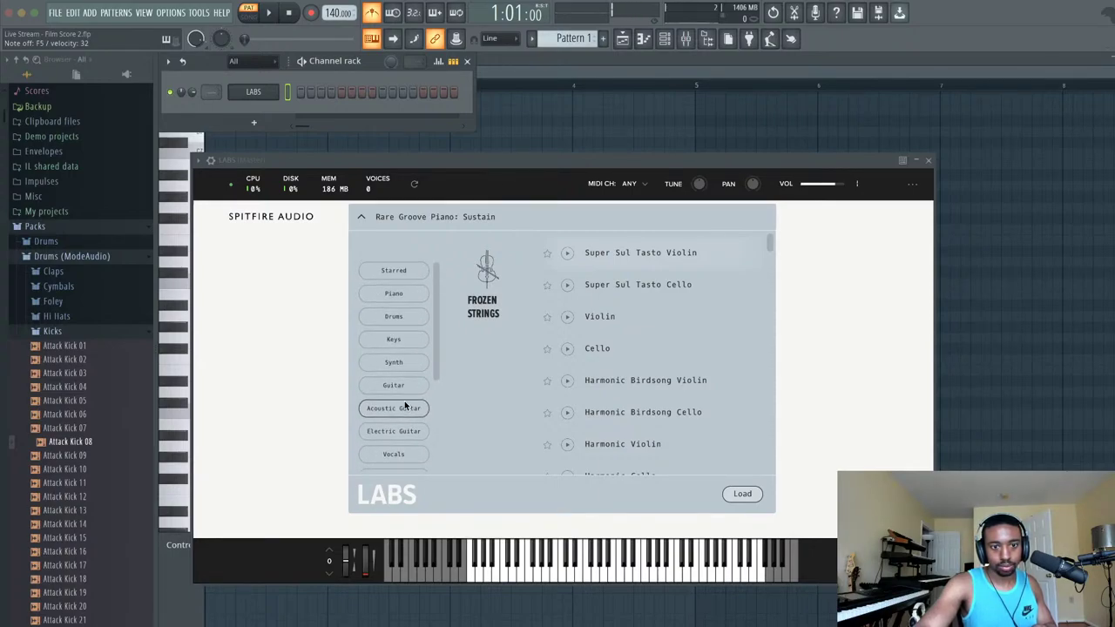
pyautogui.click(405, 295)
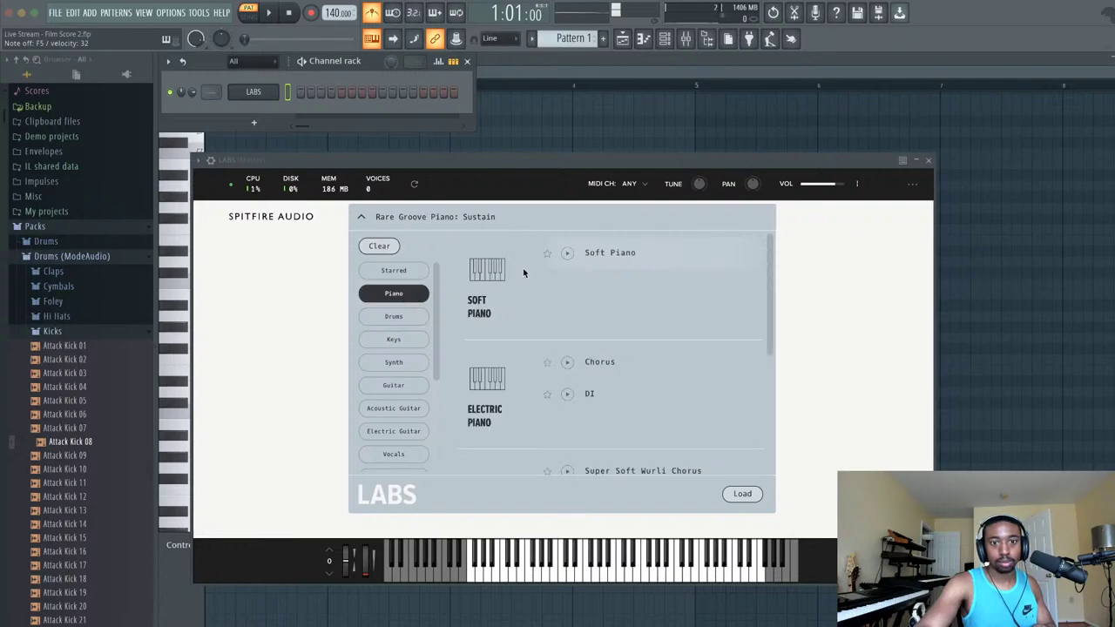
pyautogui.click(656, 251)
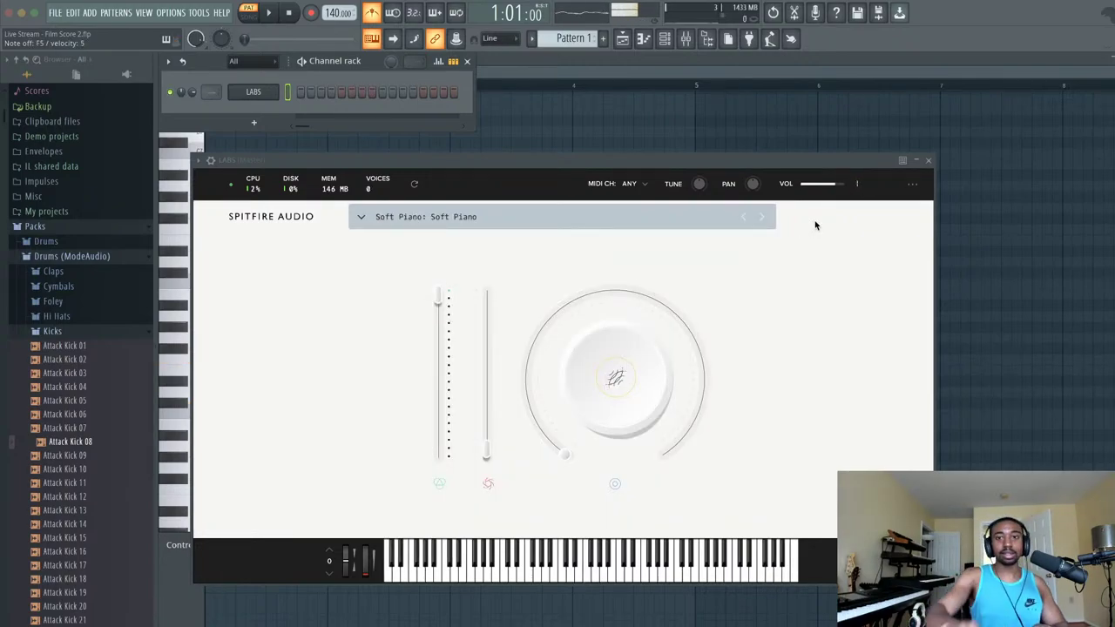
# - Close and reopen the LABS plugin window, and clear the Piano filter in its preset browser
pyautogui.click(930, 161)
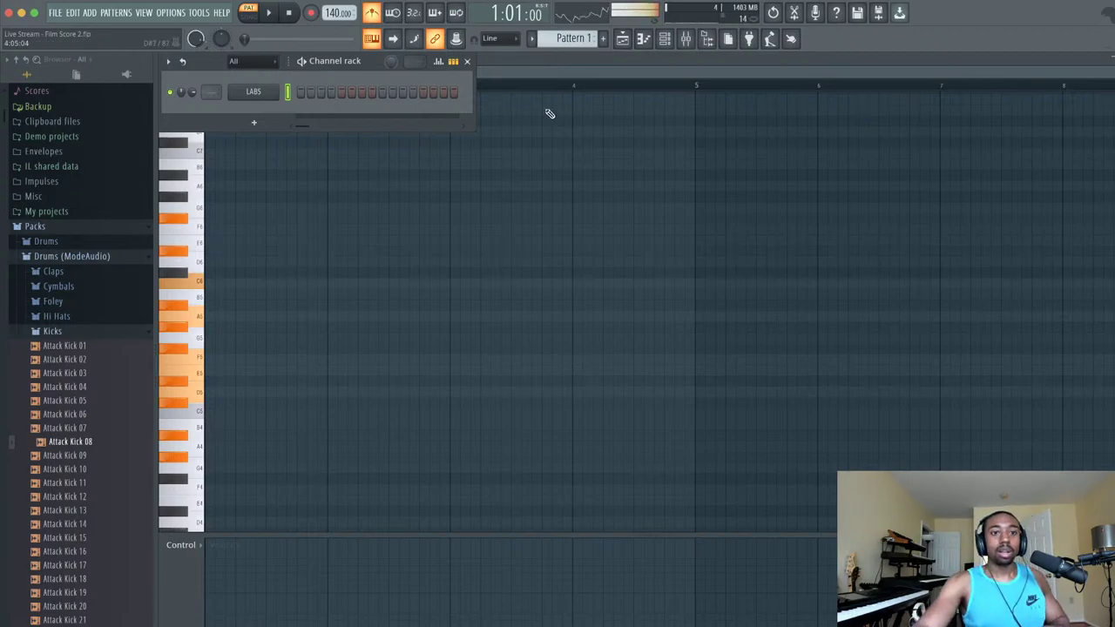
pyautogui.click(253, 92)
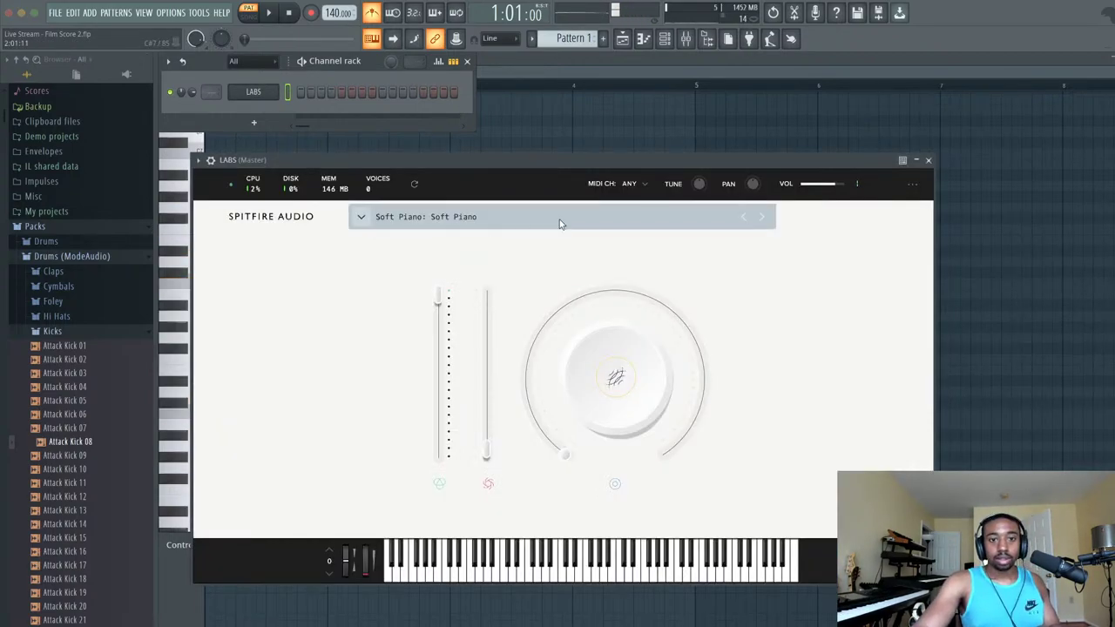
pyautogui.click(607, 223)
pyautogui.click(404, 294)
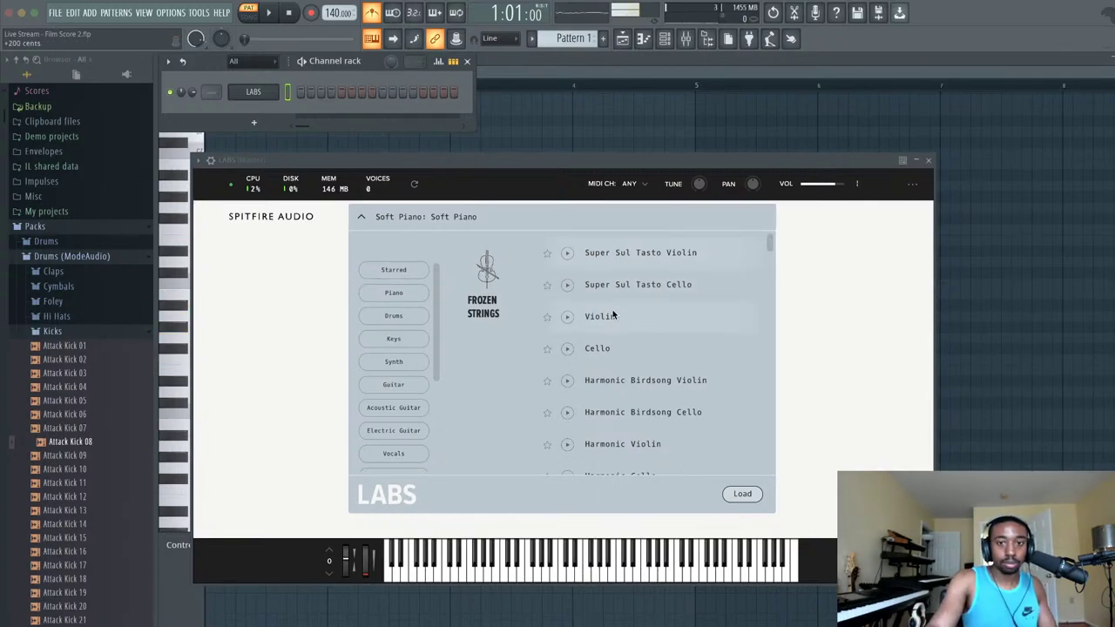
# - Look through the Frozen Strings presets and move the LABS window up over the channel rack
pyautogui.scroll(-4, 615, 318)
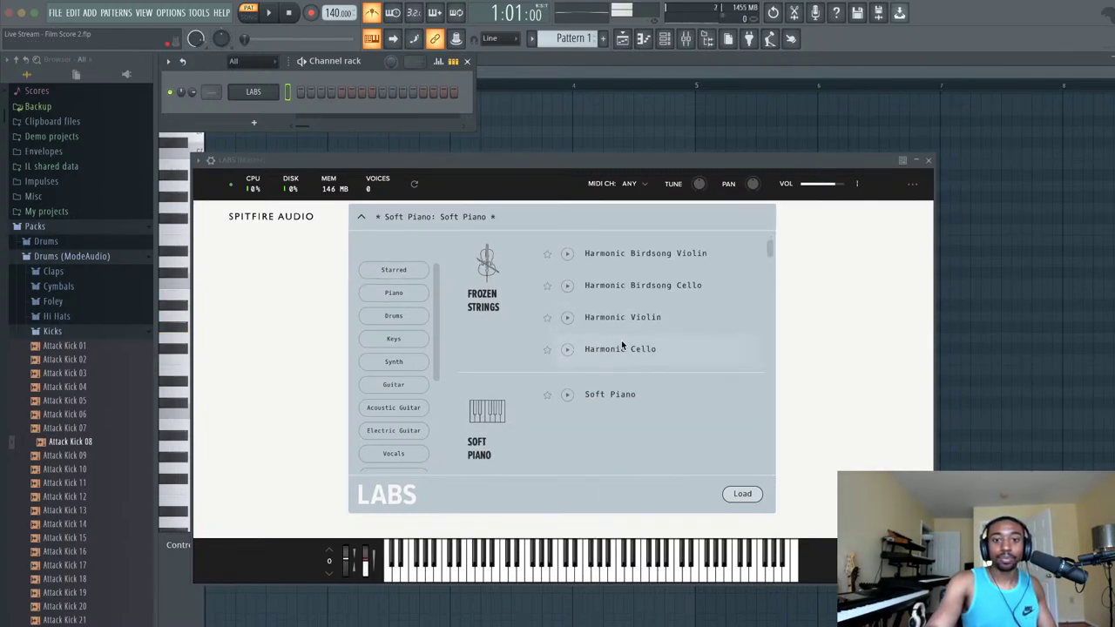
pyautogui.scroll(-4, 624, 357)
pyautogui.scroll(5, 628, 374)
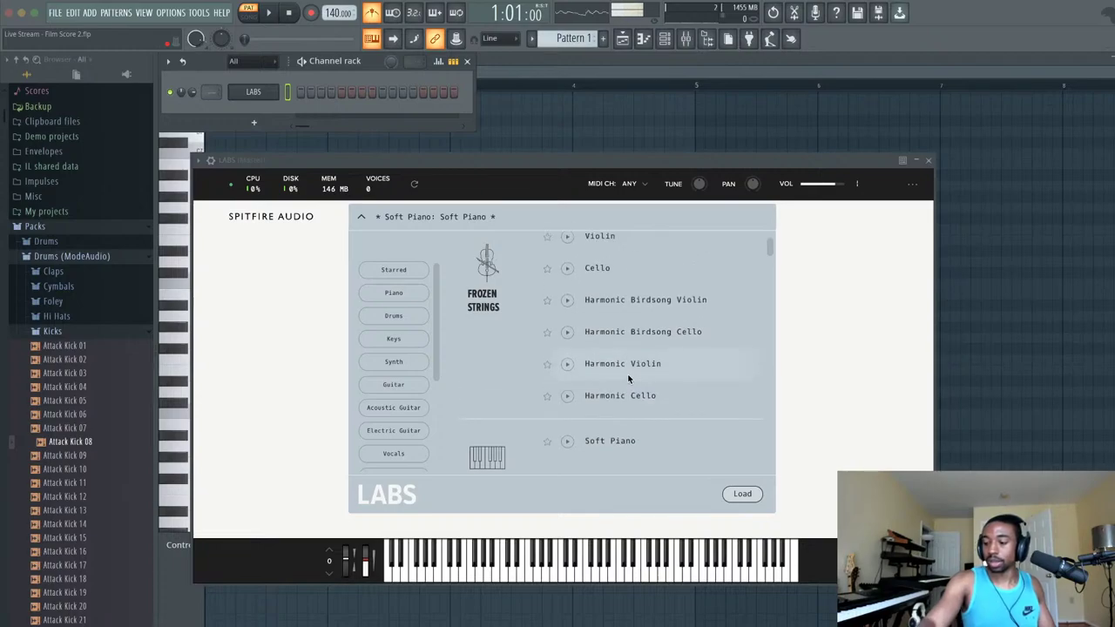
pyautogui.scroll(1, 628, 378)
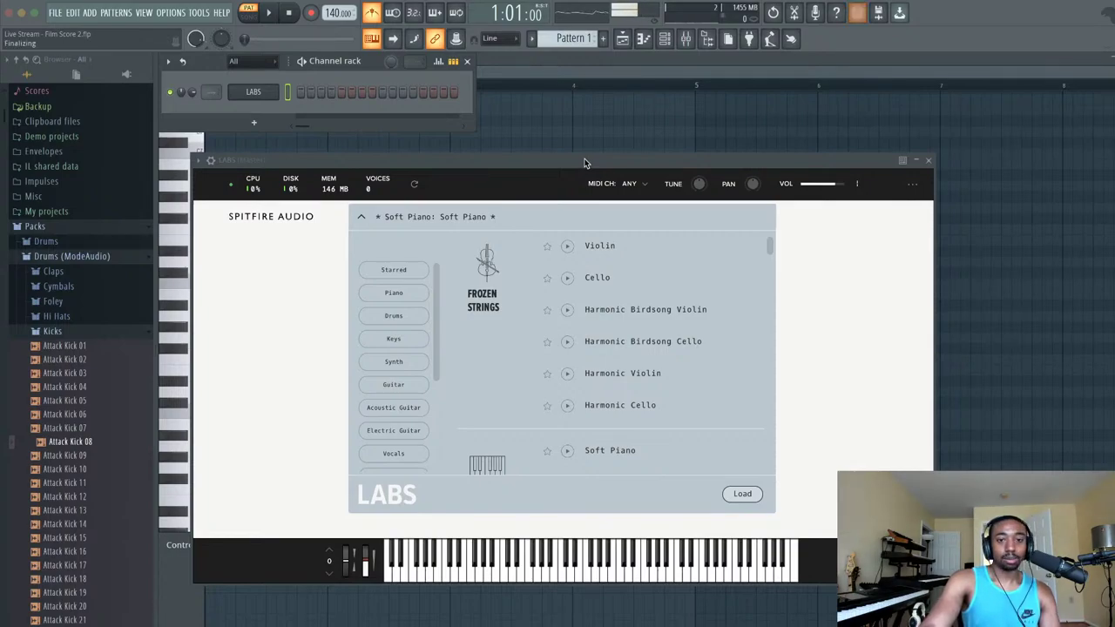
pyautogui.moveTo(585, 163); pyautogui.dragTo(552, 57)
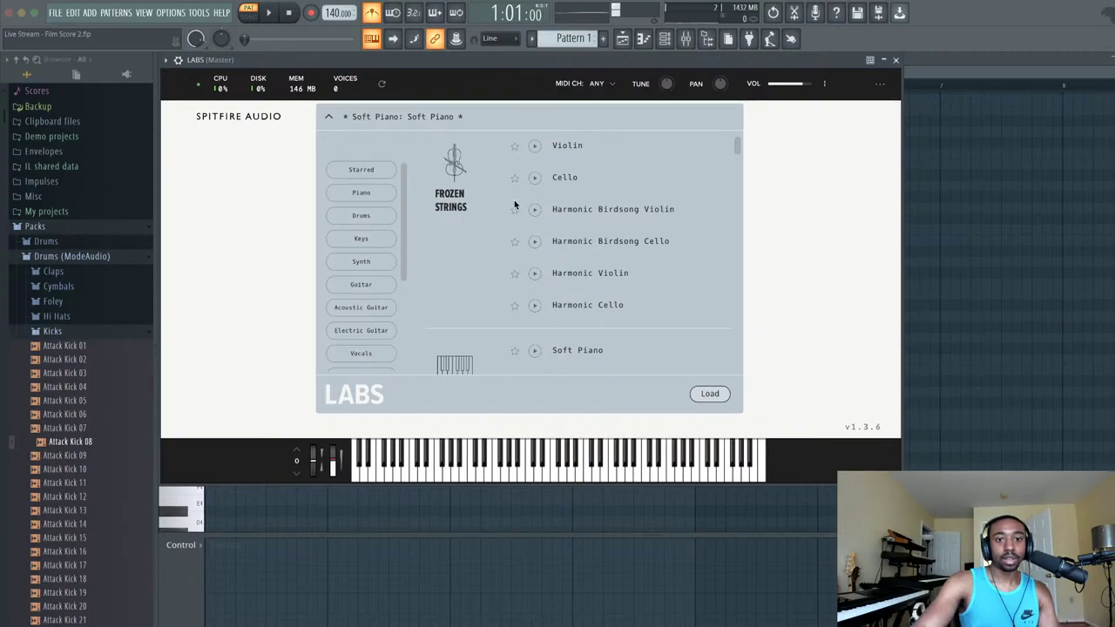
# - Browse the unfiltered LABS presets past Trumpet Fields and back, and load Ensemble from the Strings pack
pyautogui.scroll(-5, 578, 229)
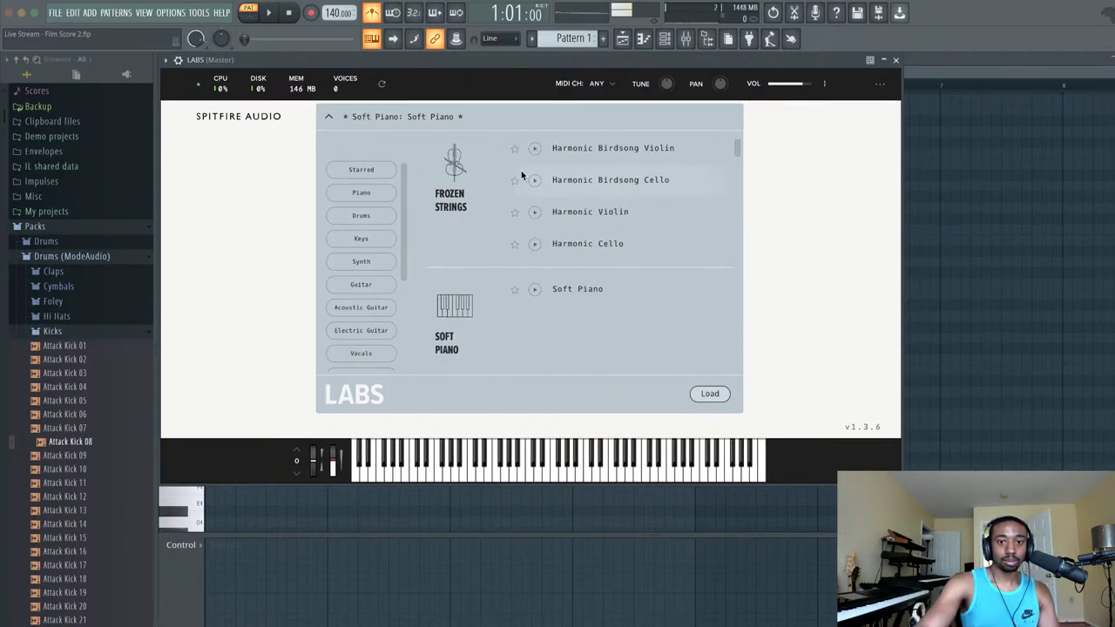
pyautogui.scroll(-4, 578, 229)
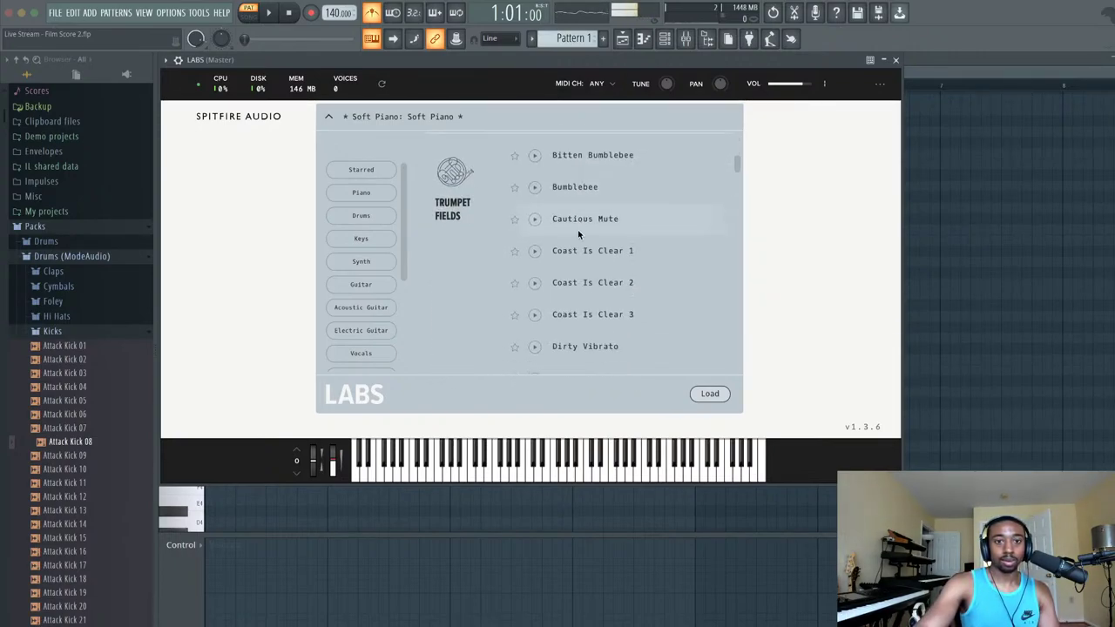
pyautogui.scroll(4, 578, 229)
pyautogui.scroll(5, 577, 231)
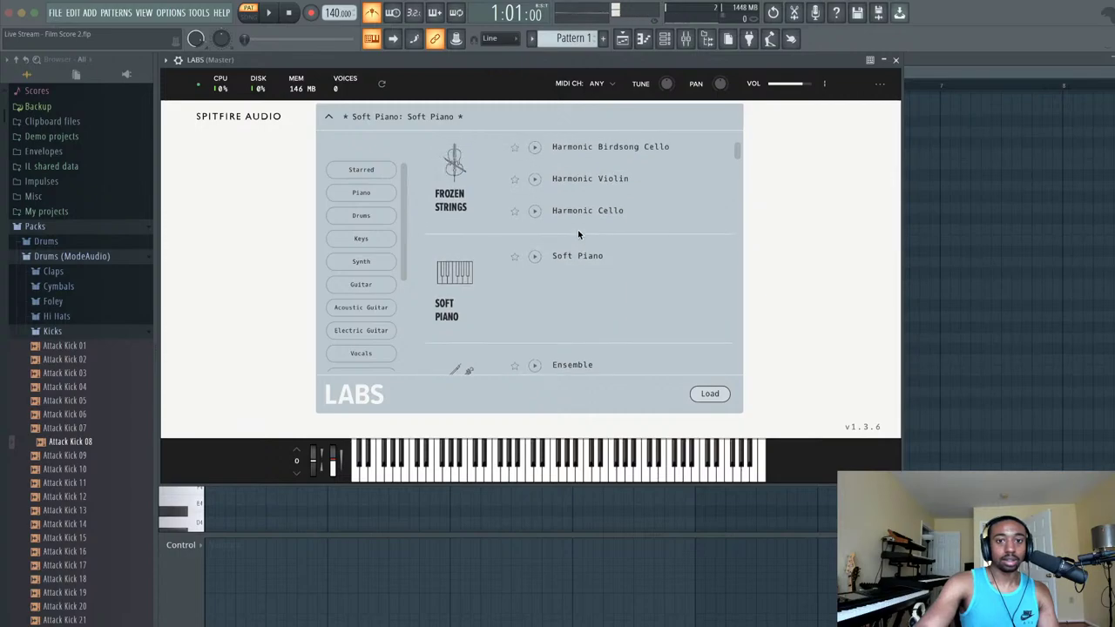
pyautogui.scroll(-5, 577, 230)
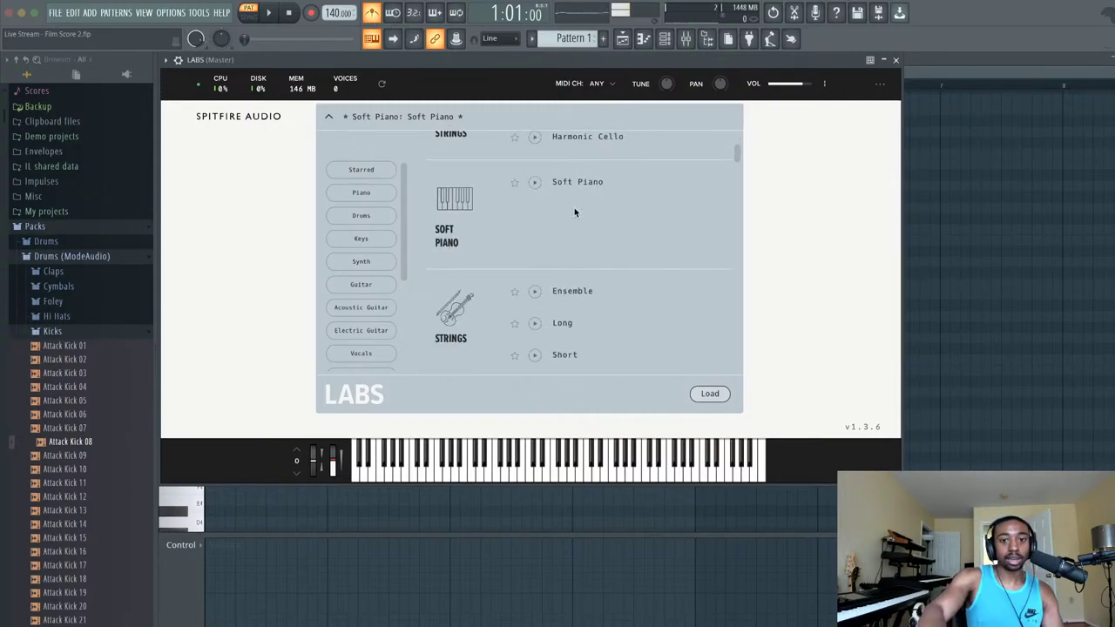
pyautogui.click(589, 286)
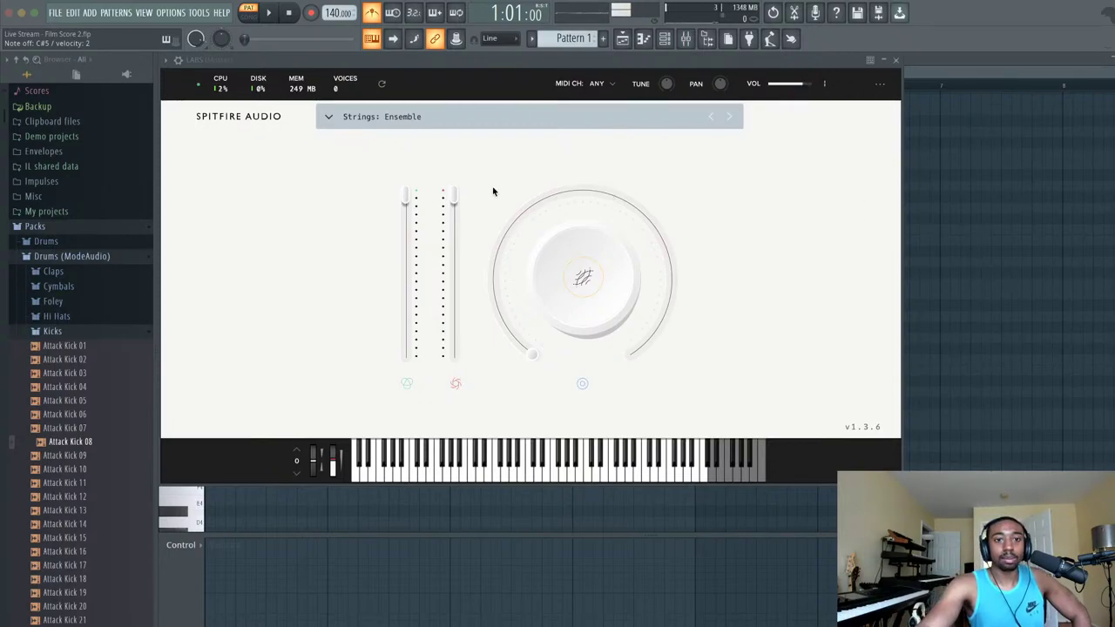
# - Filter the LABS preset browser by Acoustic Guitar, load the Charango 01 preset, and close the plugin window
pyautogui.click(472, 119)
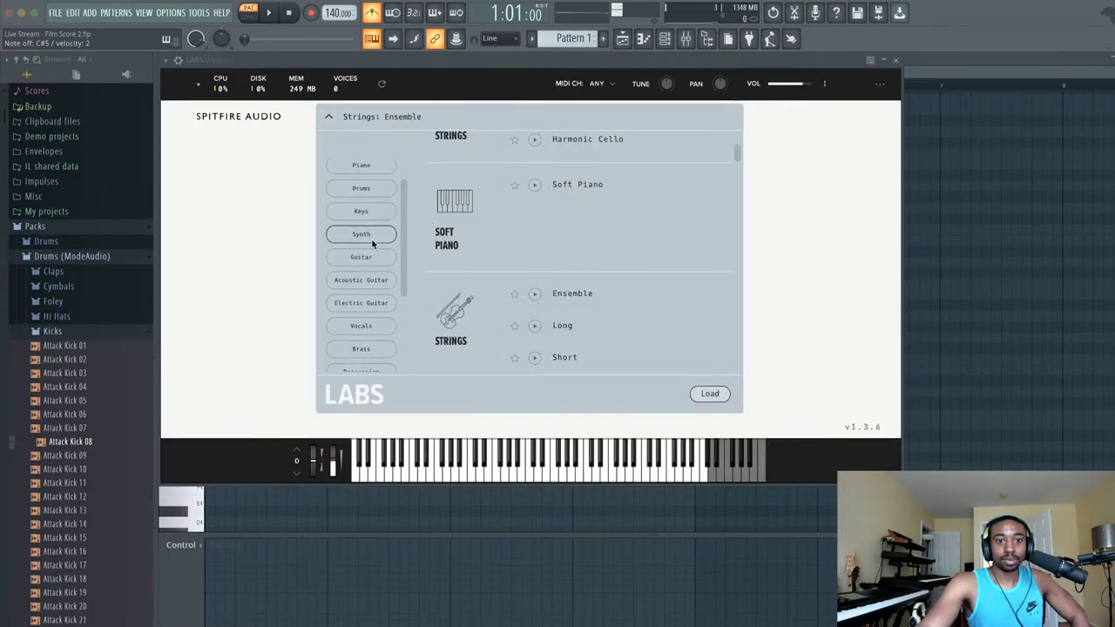
pyautogui.scroll(1, 373, 244)
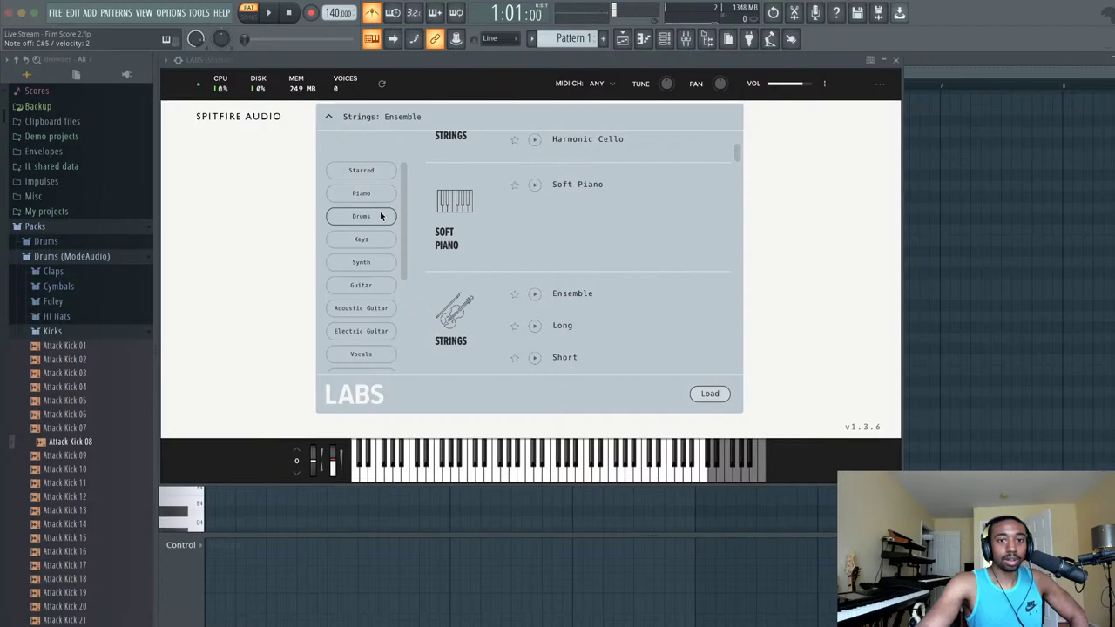
pyautogui.scroll(-3, 376, 237)
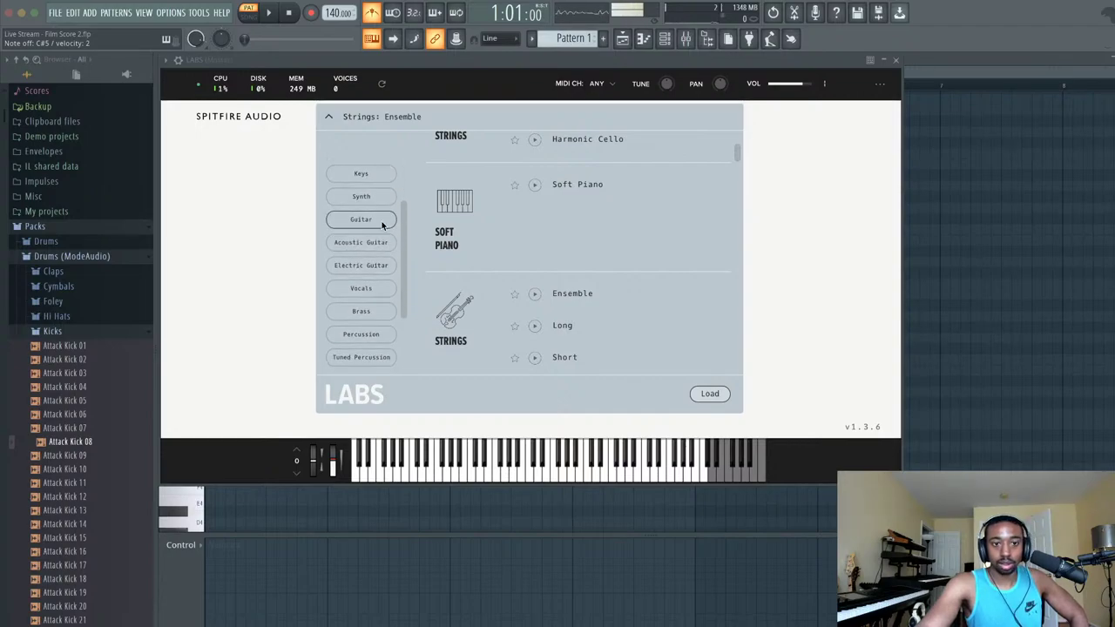
pyautogui.click(380, 221)
pyautogui.click(371, 244)
pyautogui.click(370, 222)
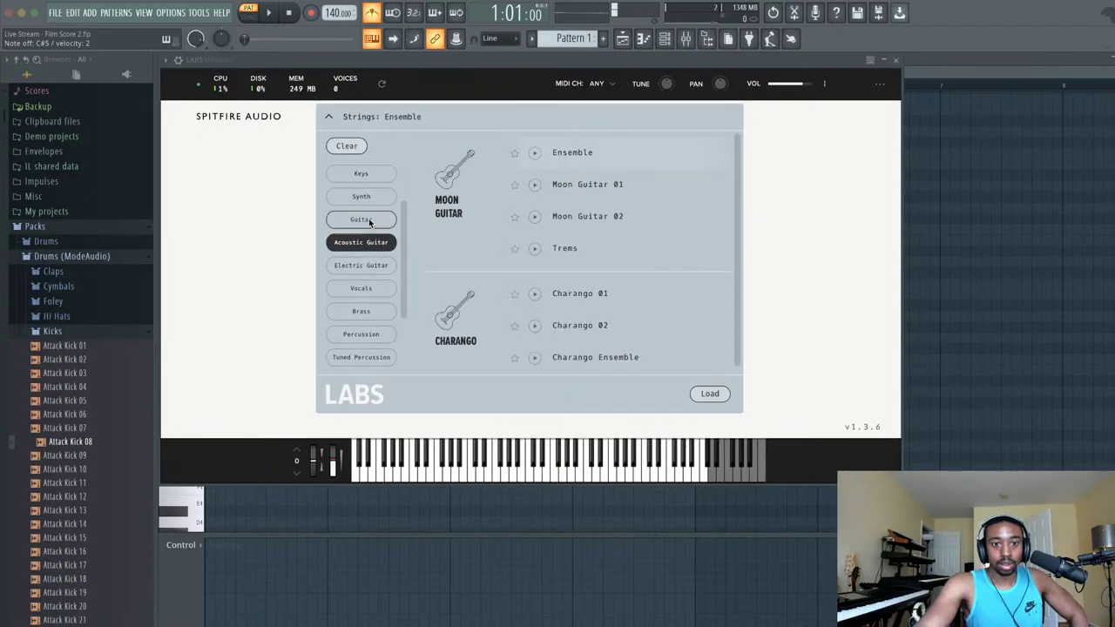
pyautogui.click(372, 243)
pyautogui.click(372, 244)
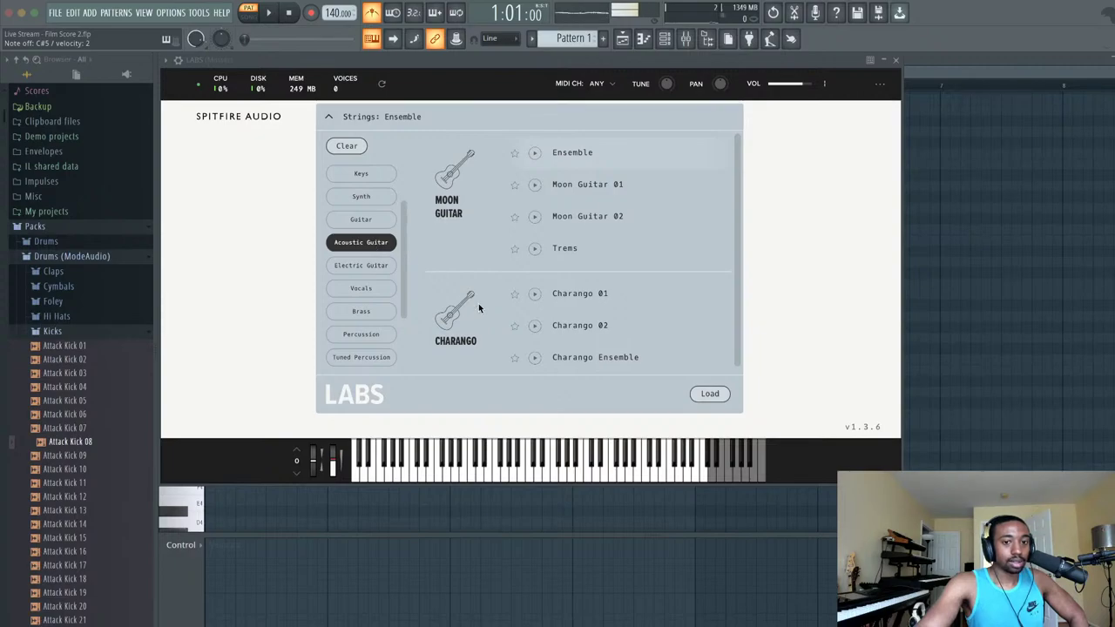
pyautogui.doubleClick(628, 294)
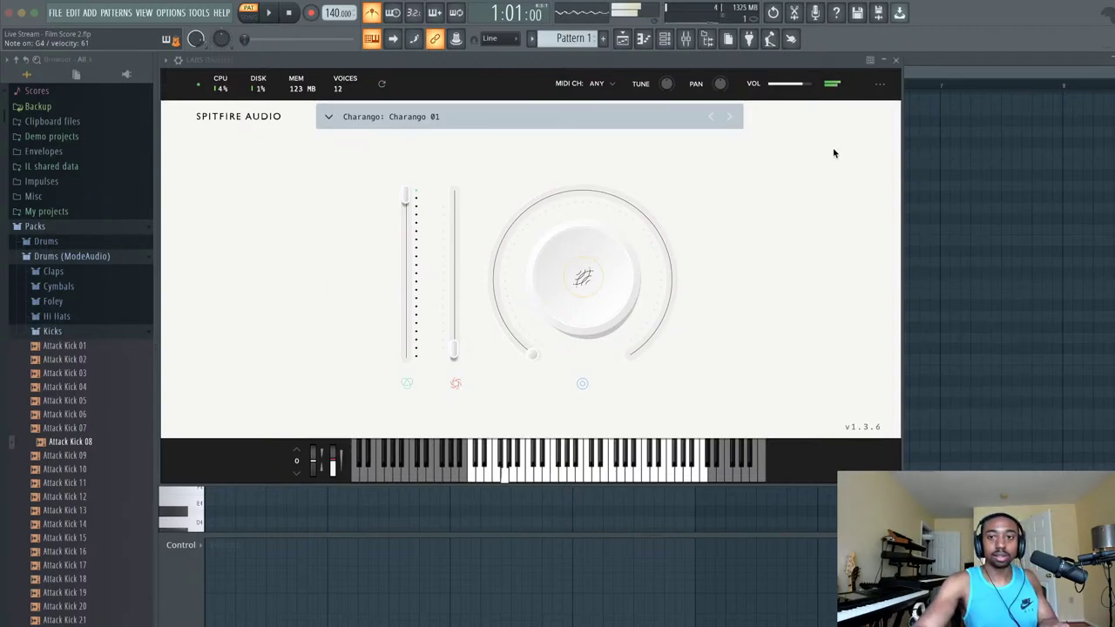
pyautogui.click(895, 62)
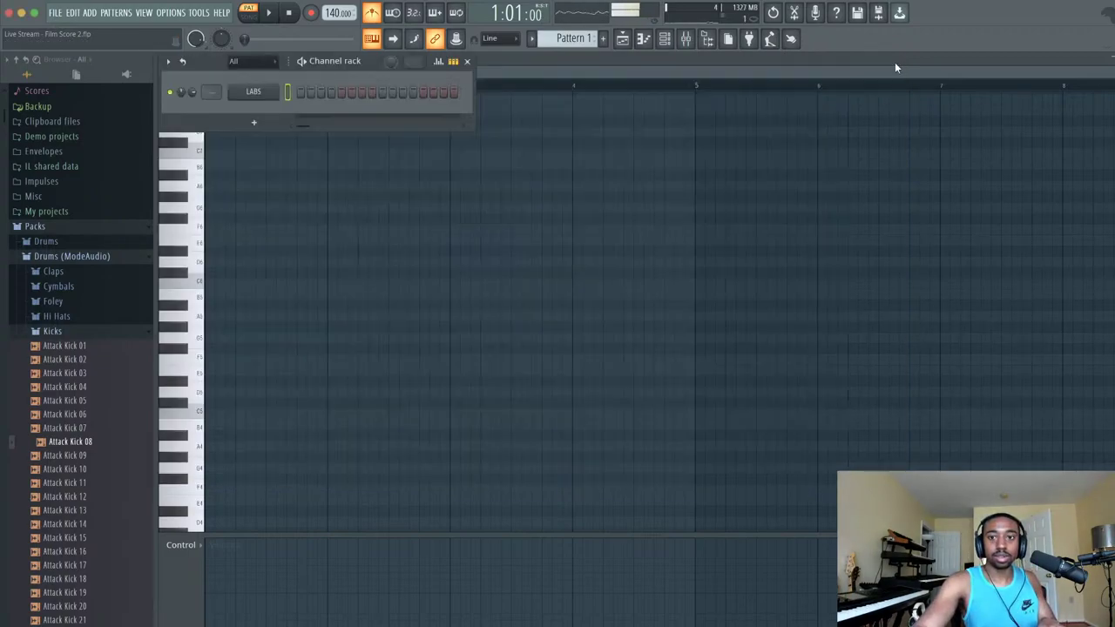
# - Draw consecutive one-beat notes C6, B5, D5 and E5 across bar 1 of the LABS piano roll
pyautogui.rightClick(259, 96)
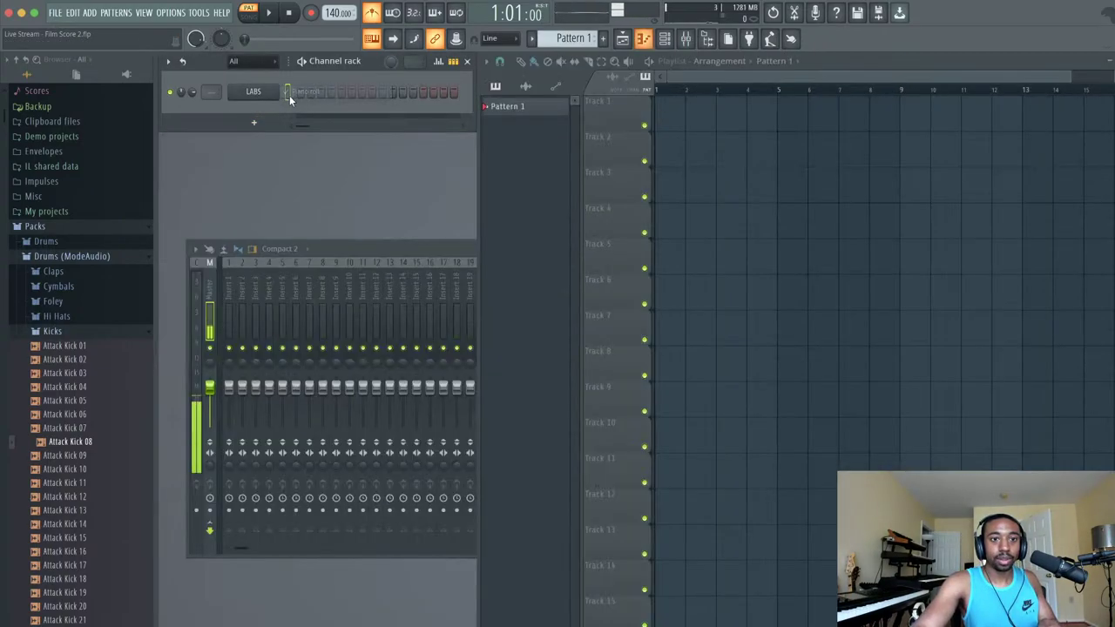
pyautogui.rightClick(258, 95)
pyautogui.click(291, 95)
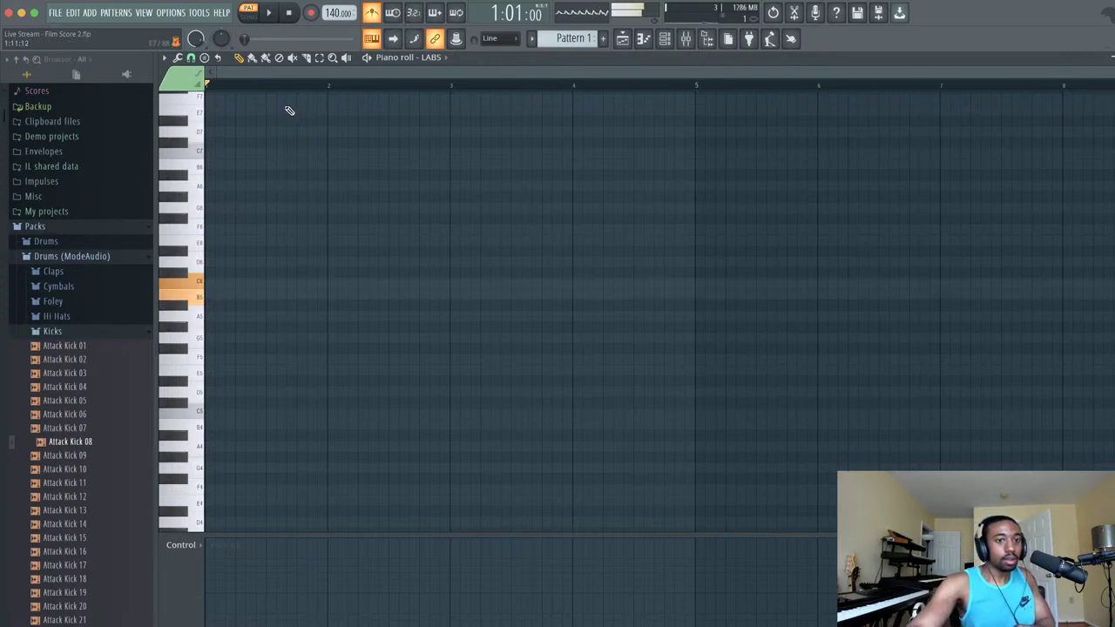
pyautogui.click(229, 283)
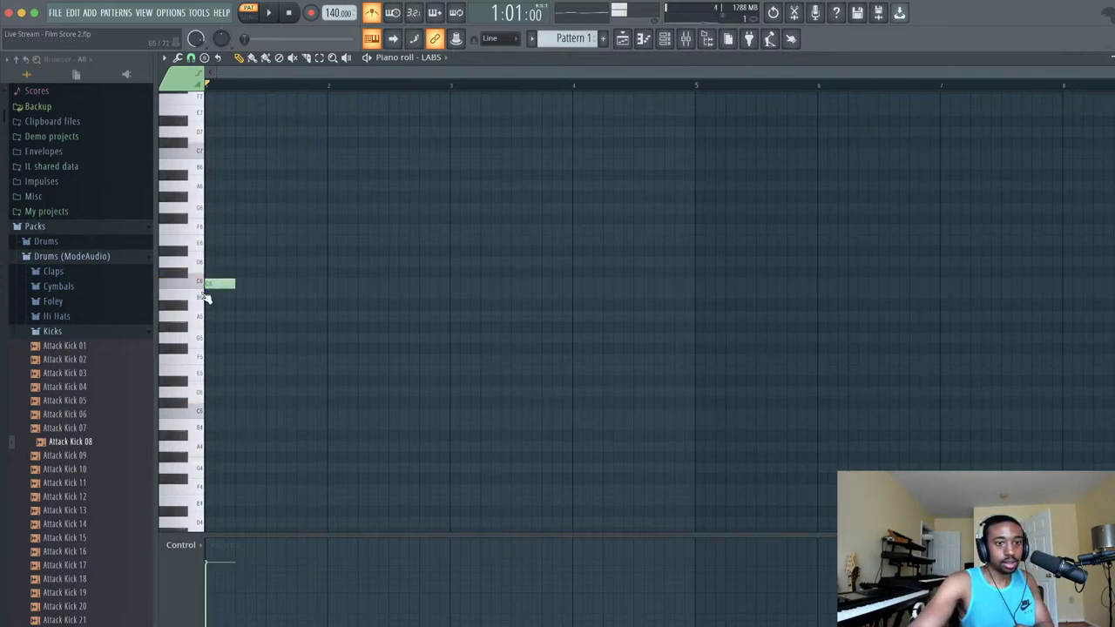
pyautogui.click(238, 295)
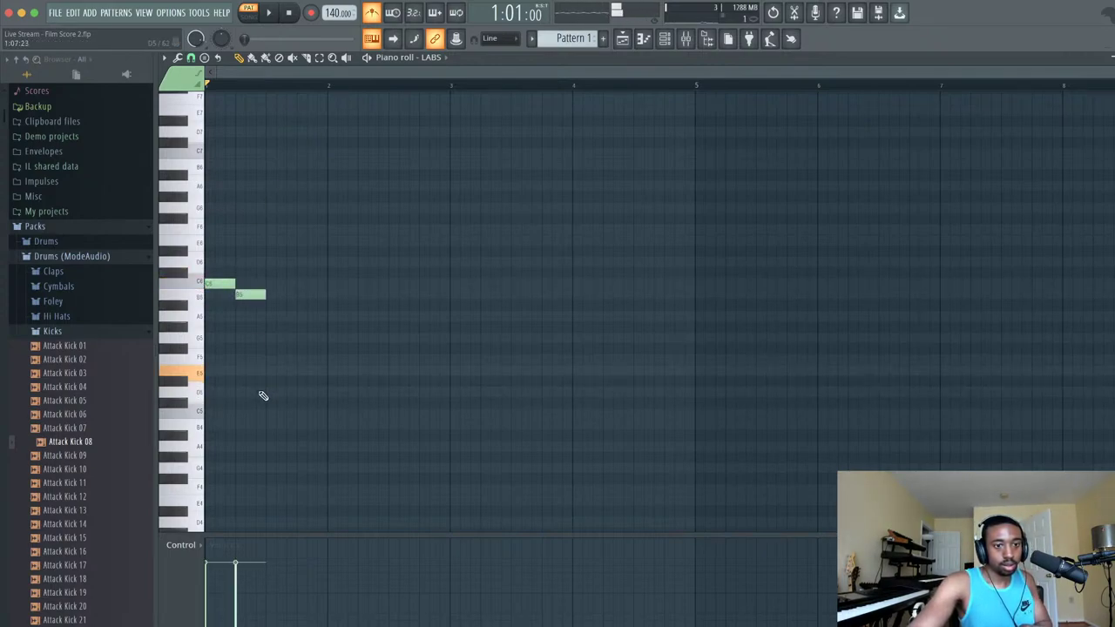
pyautogui.click(296, 373)
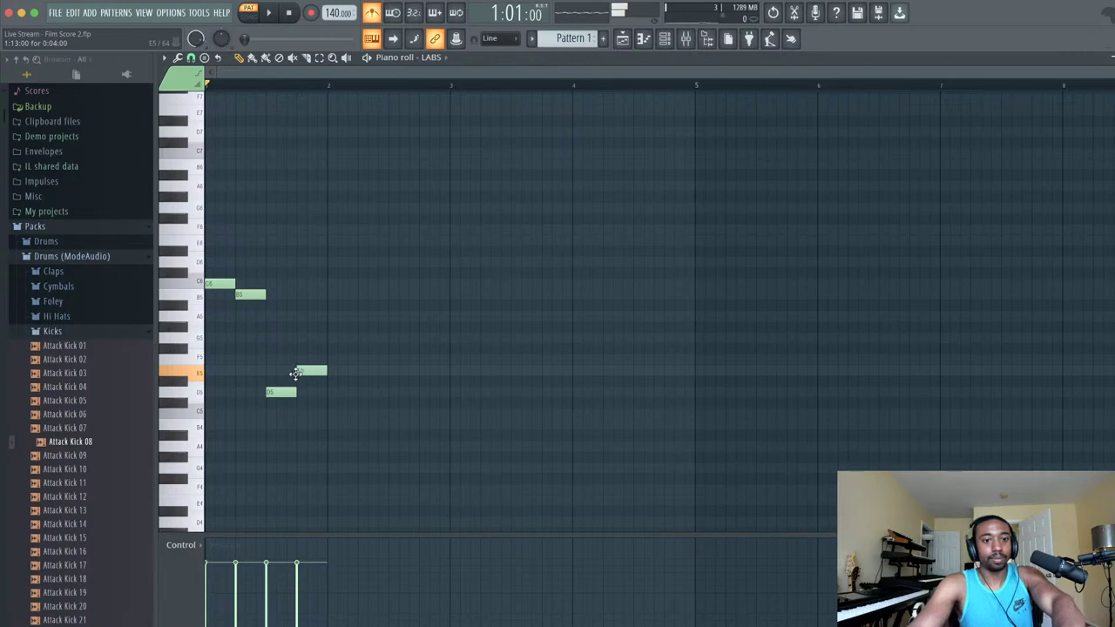
# - Lower the four notes' velocities to about 50% with the third note accented, and turn off the metronome
pyautogui.moveTo(233, 603)
pyautogui.mouseDown()
pyautogui.moveTo(217, 603)
pyautogui.moveTo(260, 596)
pyautogui.mouseUp()
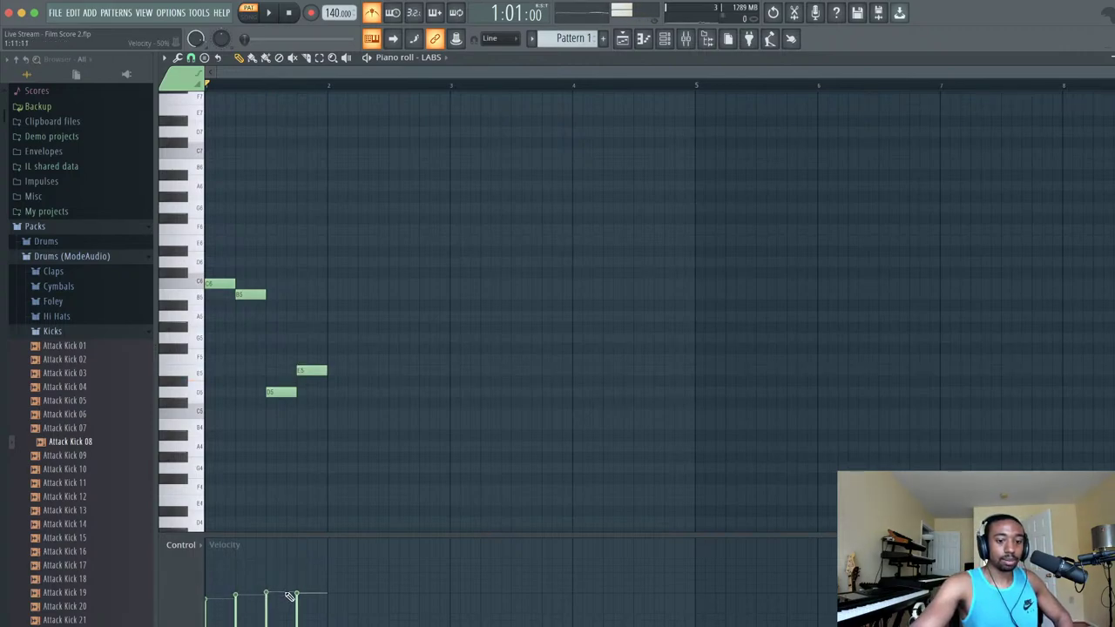
pyautogui.press('space')
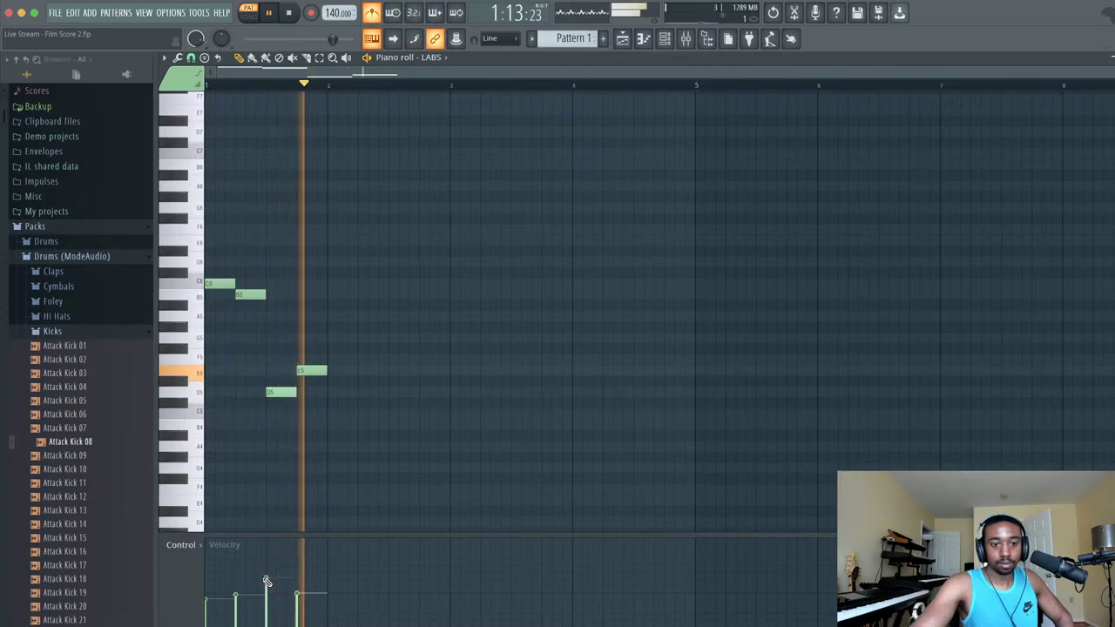
pyautogui.press('space')
pyautogui.click(372, 14)
# - Play back the four-note pattern, closing the piano roll and briefly checking the LABS plugin window
pyautogui.press('space')
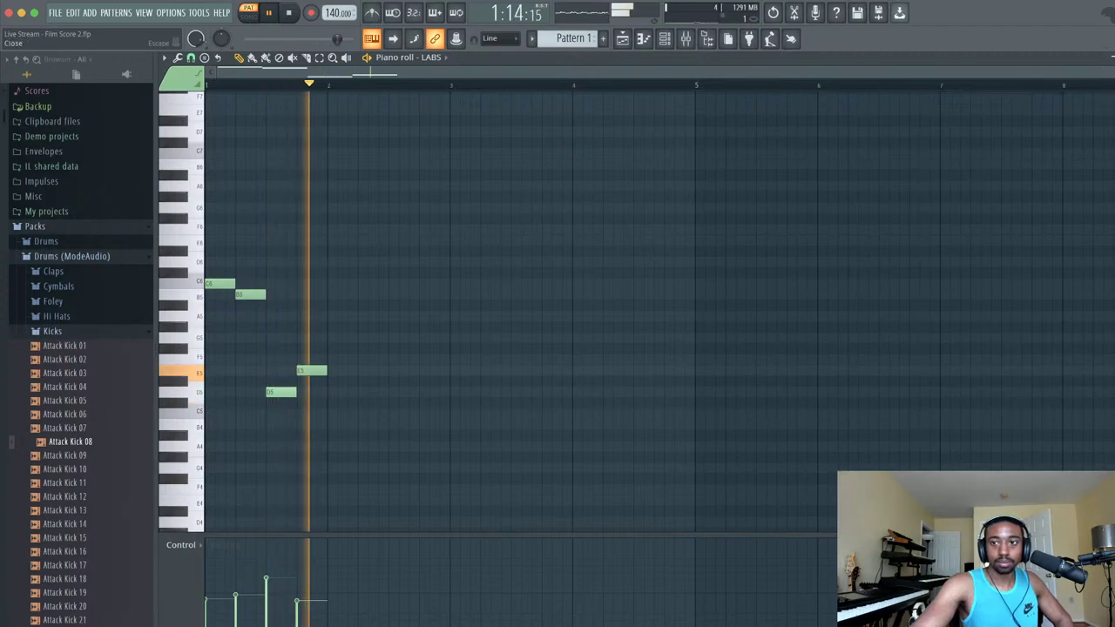
pyautogui.click(1113, 57)
pyautogui.click(250, 93)
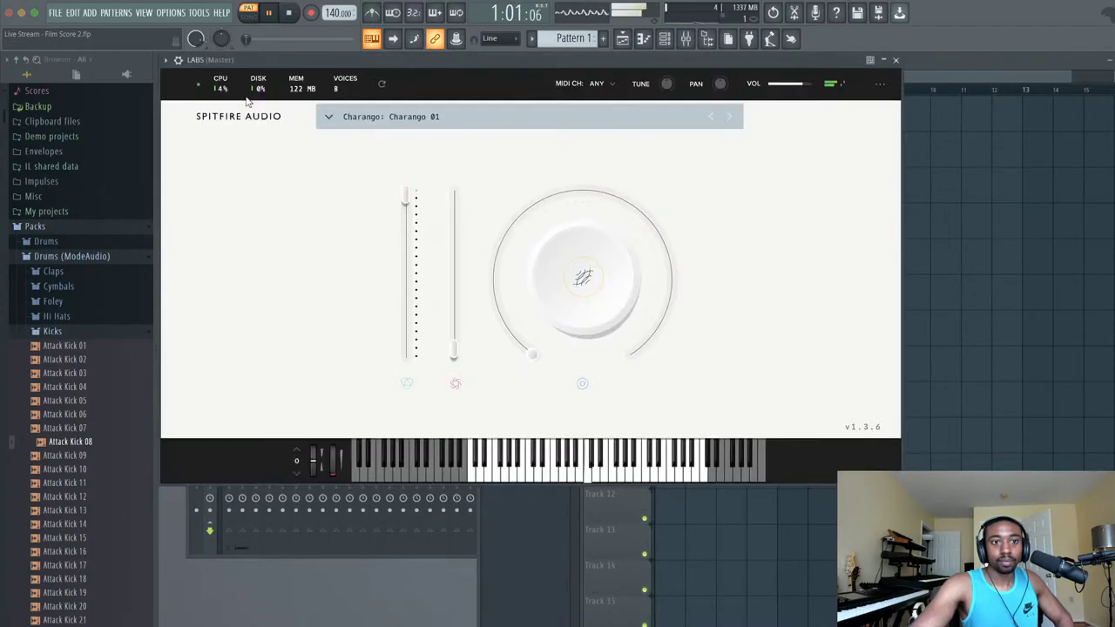
pyautogui.click(896, 59)
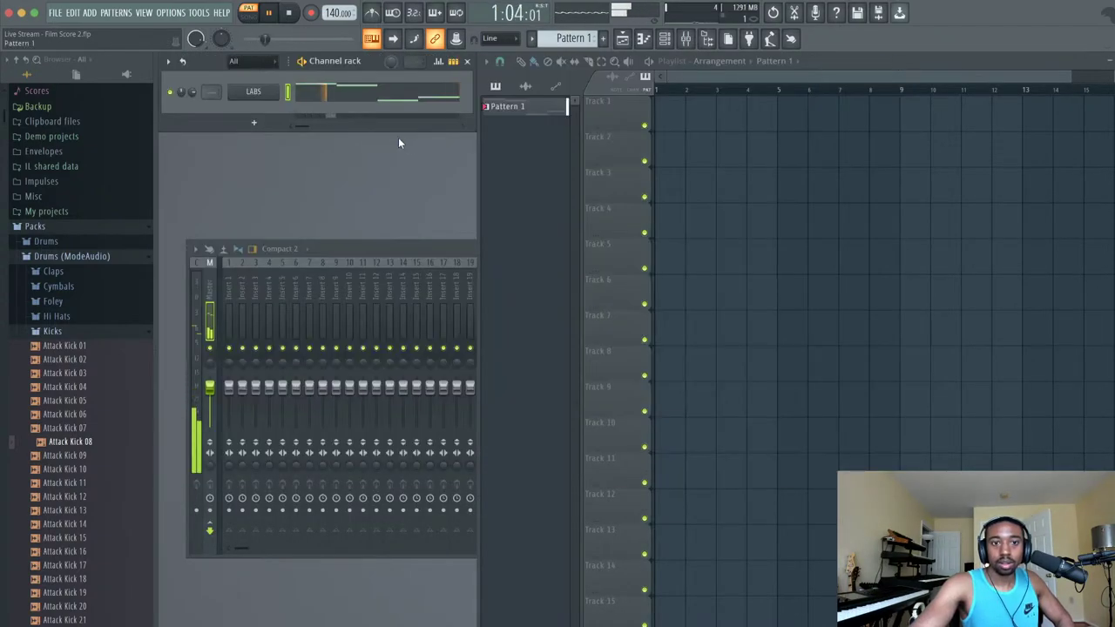
pyautogui.press('space')
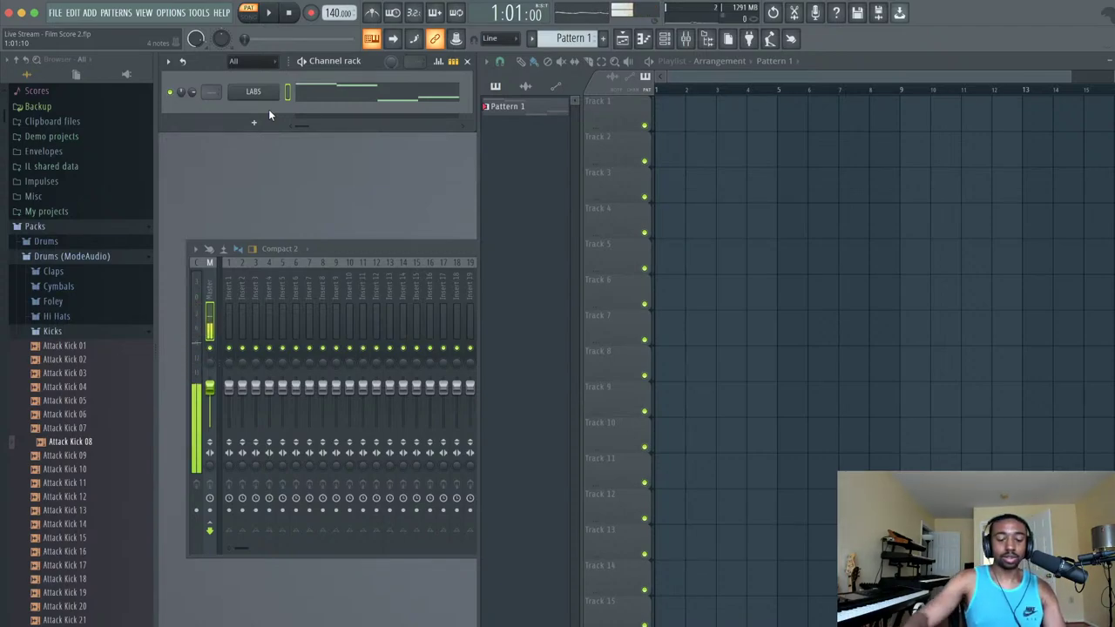
# - Load Fruity Soft Clipper in the Master track's first effect slot, close its window, and play the pattern
pyautogui.click(234, 288)
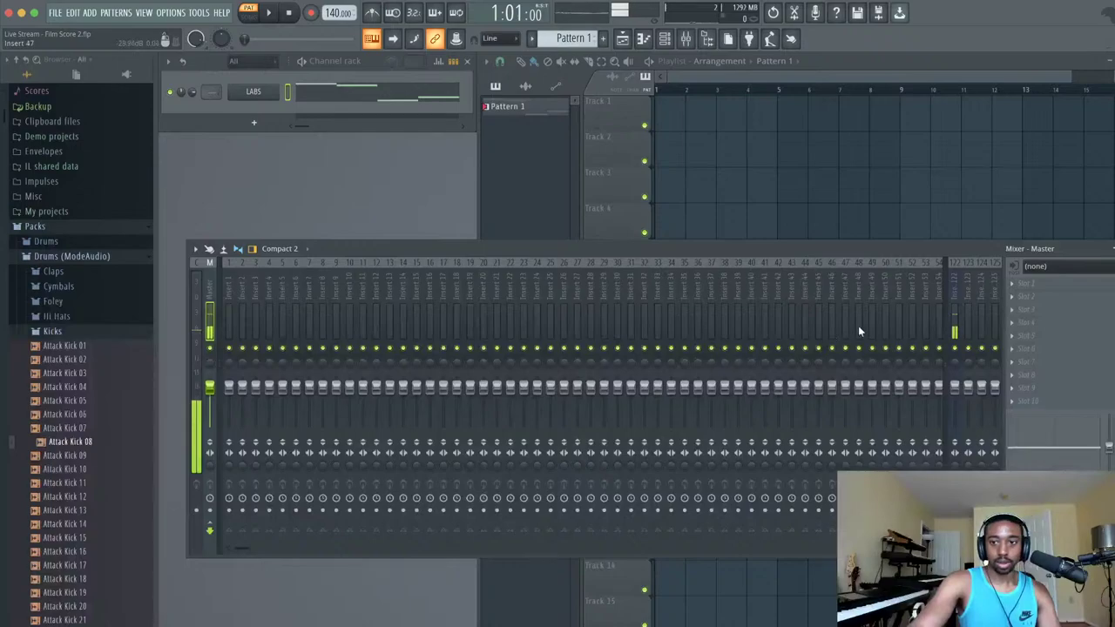
pyautogui.click(1021, 285)
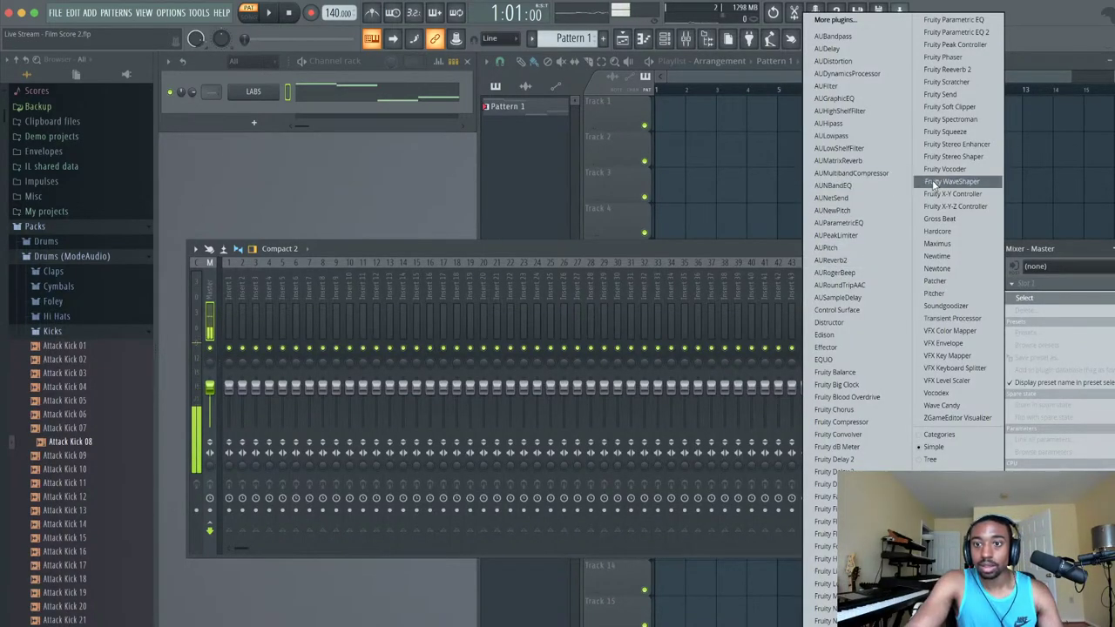
pyautogui.click(949, 106)
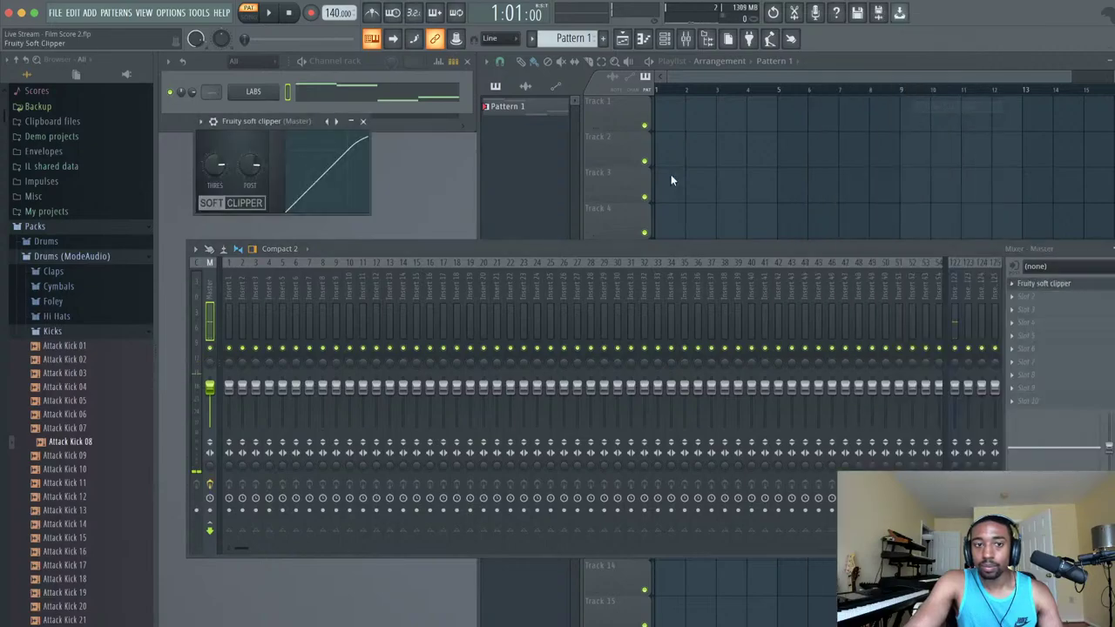
pyautogui.click(364, 121)
pyautogui.press('space')
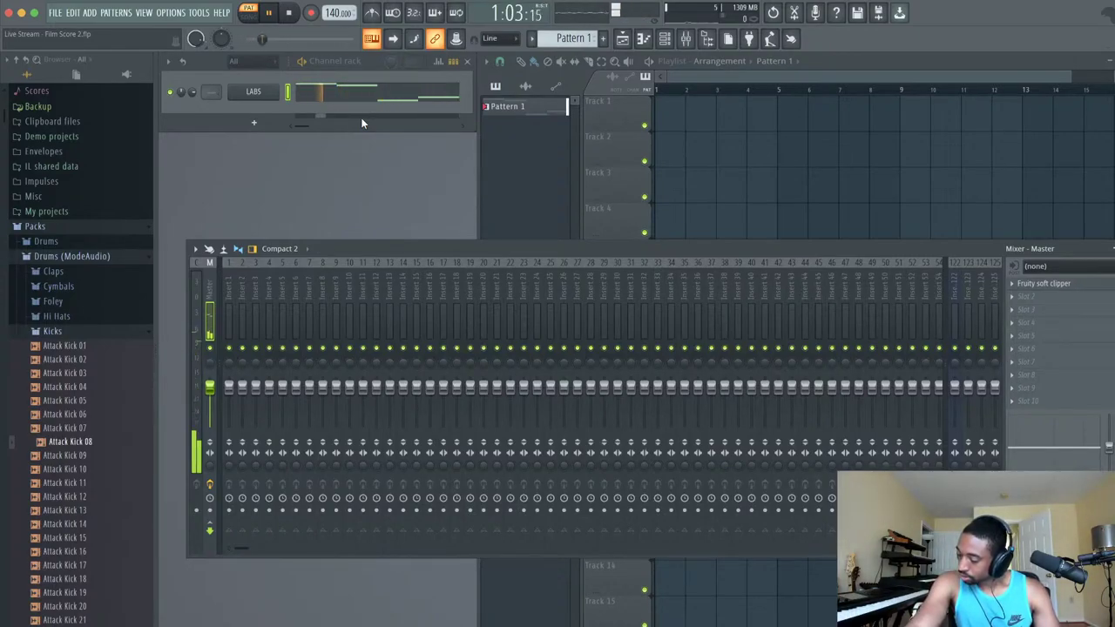
pyautogui.press('space')
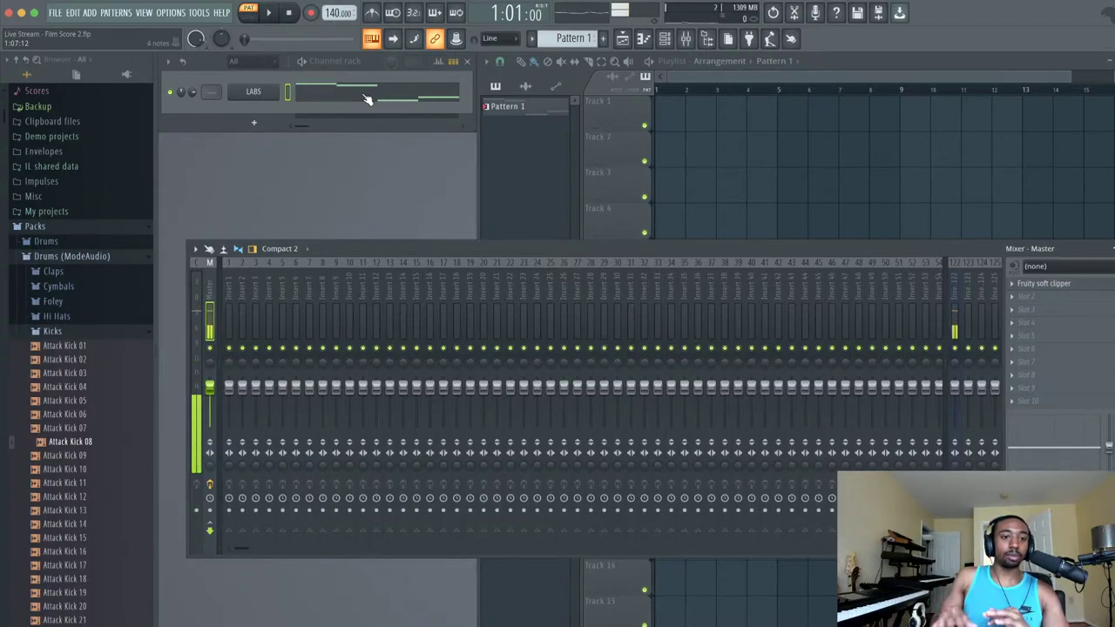
# - Route the LABS channel to mixer insert 1
pyautogui.click(216, 97)
pyautogui.moveTo(219, 89)
pyautogui.mouseDown()
pyautogui.moveTo(216, 79)
pyautogui.moveTo(215, 101)
pyautogui.moveTo(212, 90)
pyautogui.mouseUp()
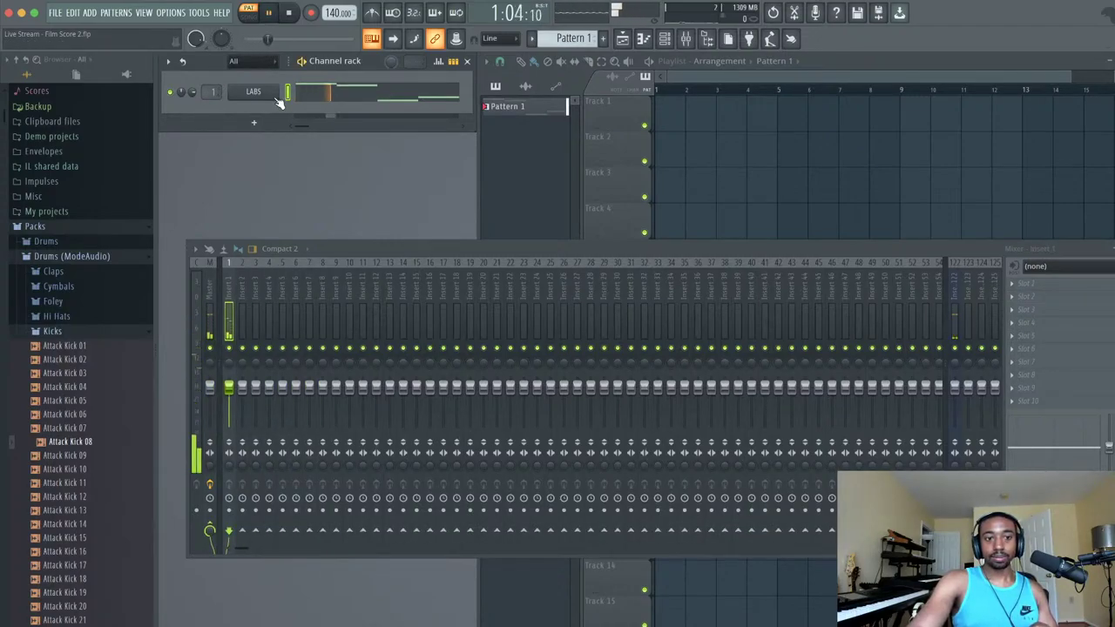
# - Load AUMatrixReverb in the first effect slot of insert 1 and play the pattern through it
pyautogui.click(1026, 284)
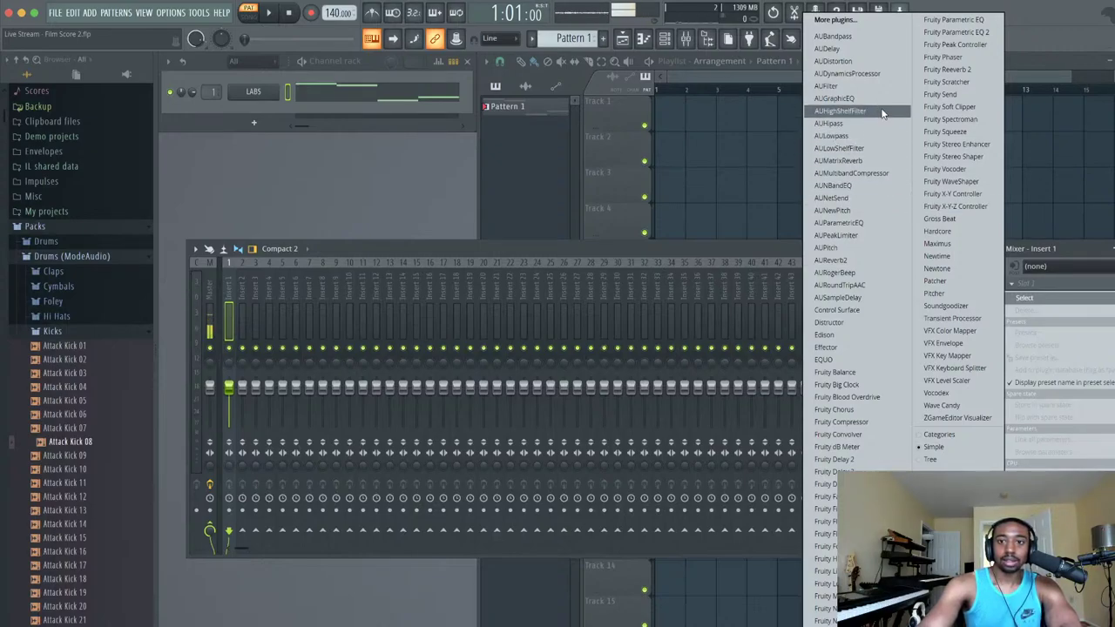
pyautogui.click(872, 161)
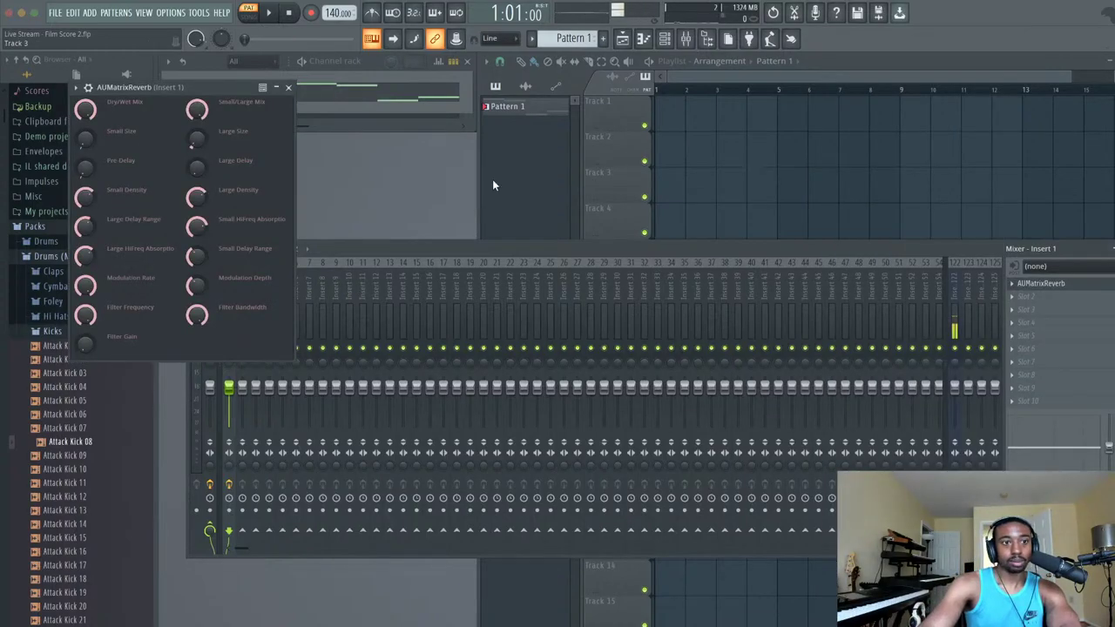
pyautogui.press('space')
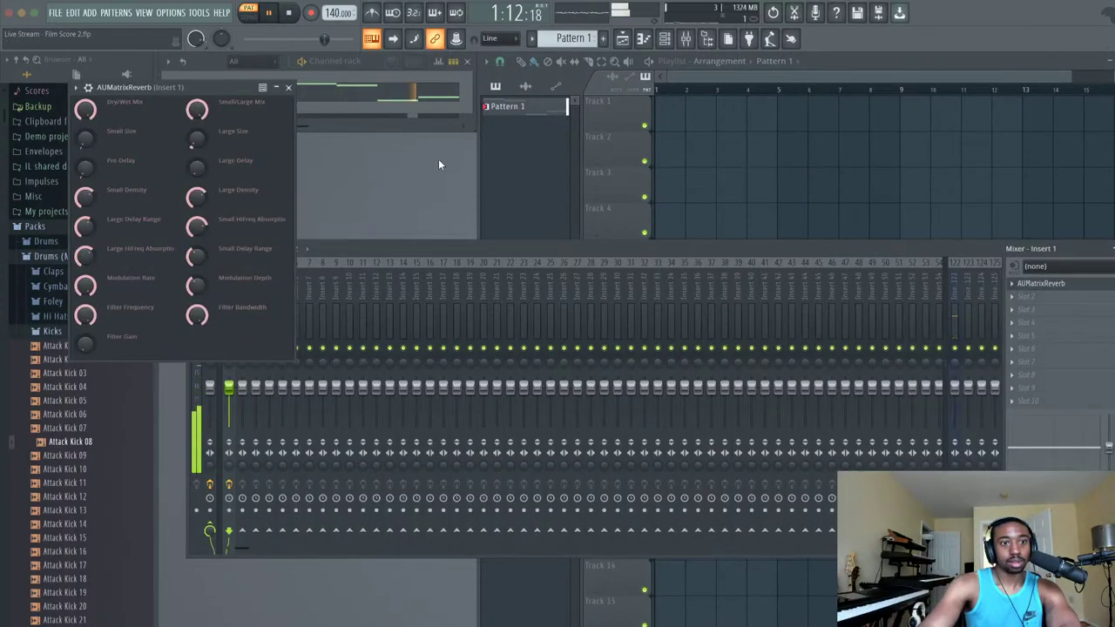
pyautogui.press('space')
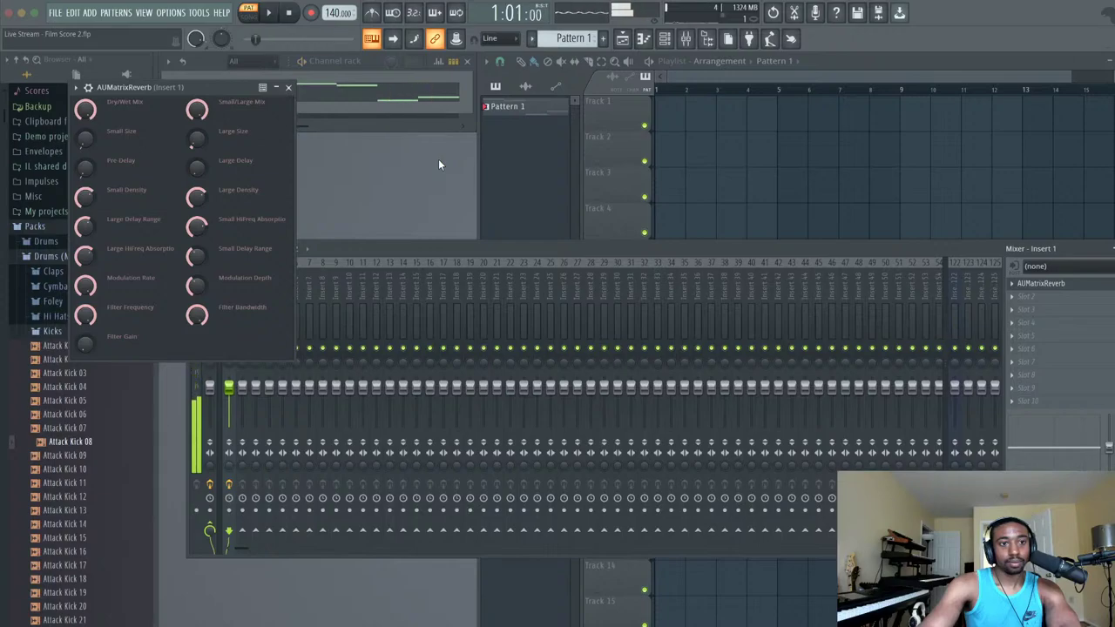
# - Replace AUMatrixReverb on insert 1 with AURogerBeep and play the pattern through it
pyautogui.click(1017, 284)
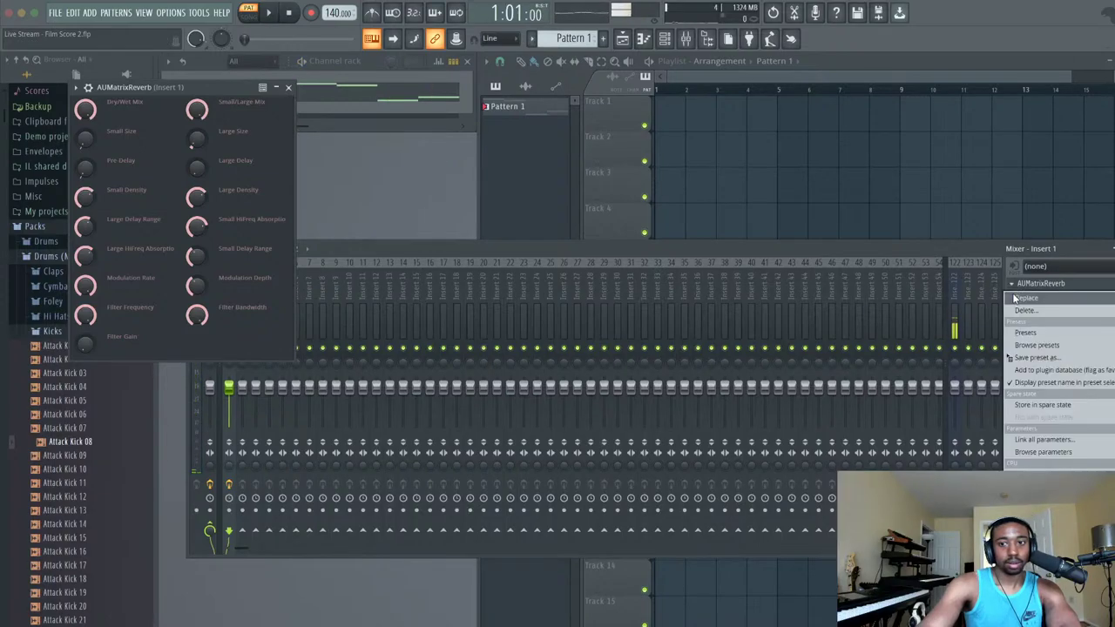
pyautogui.moveTo(1028, 298)
pyautogui.click(856, 270)
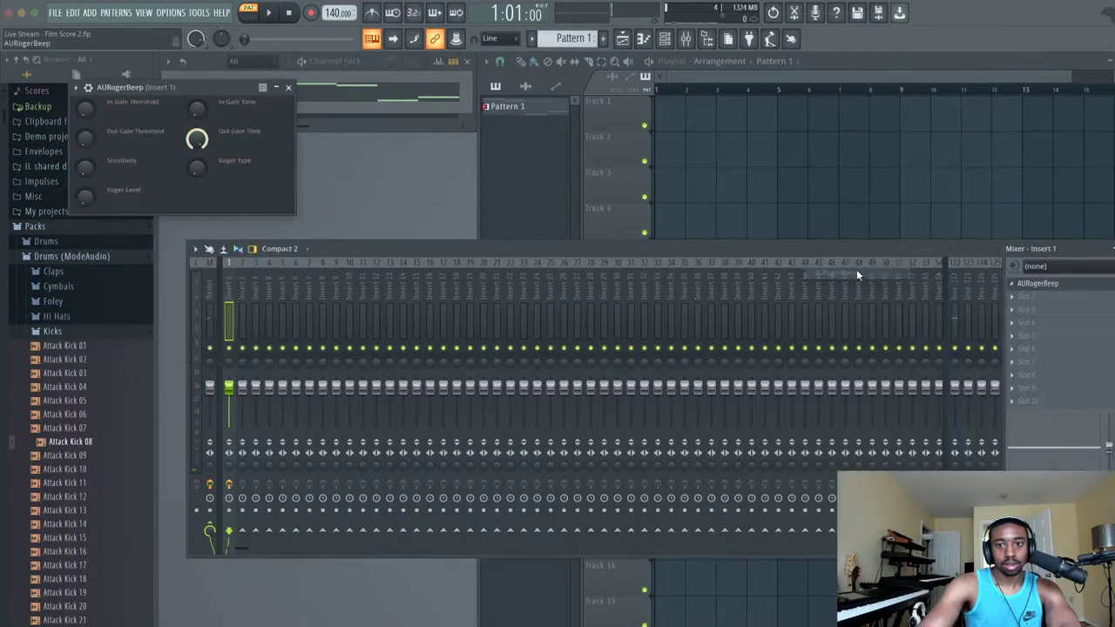
pyautogui.press('space')
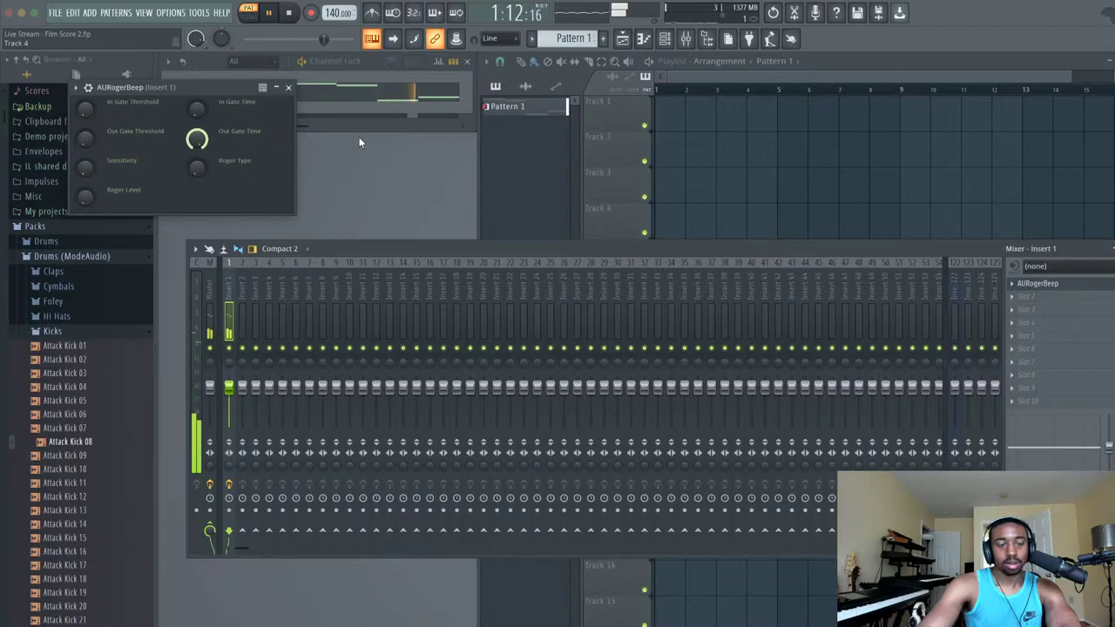
pyautogui.press('space')
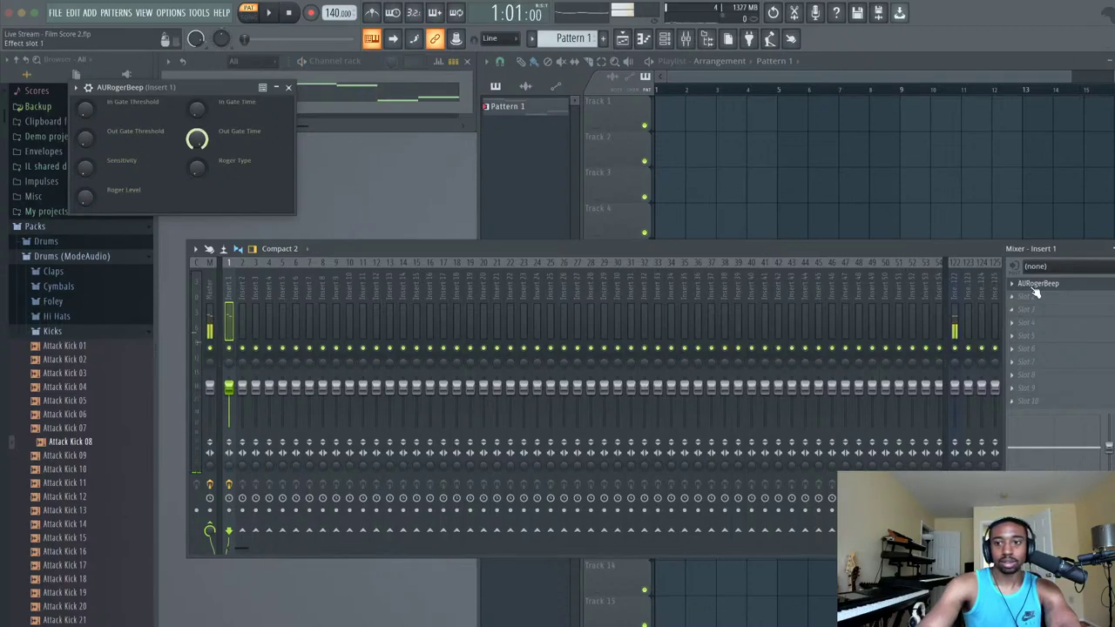
# - Replace AURogerBeep on insert 1 with AUSampleDelay
pyautogui.click(1016, 288)
pyautogui.moveTo(1026, 298)
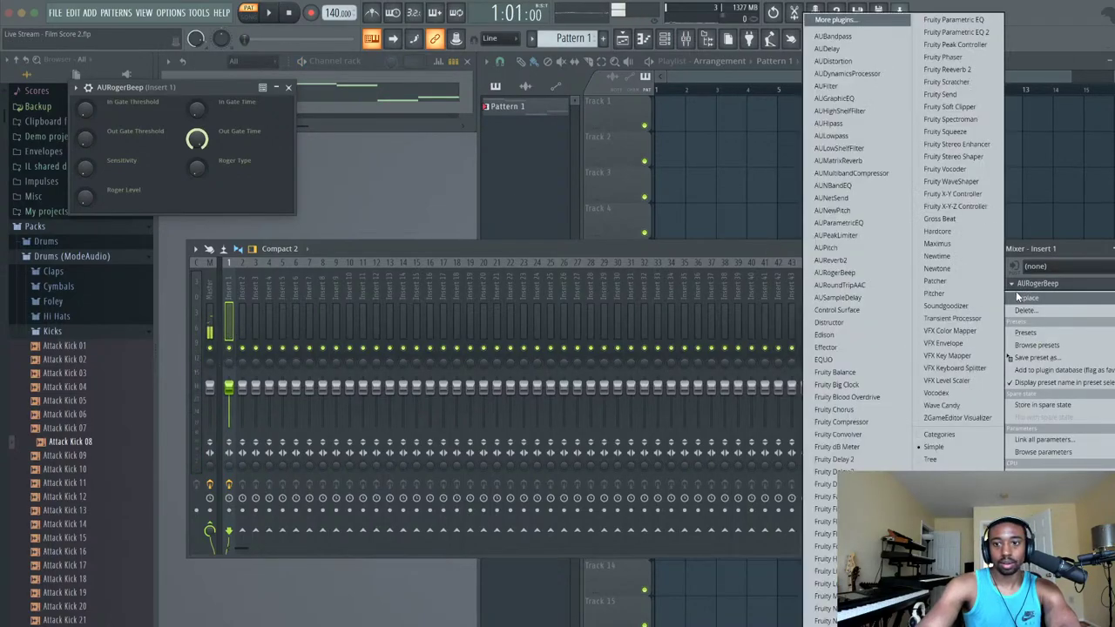
pyautogui.click(863, 298)
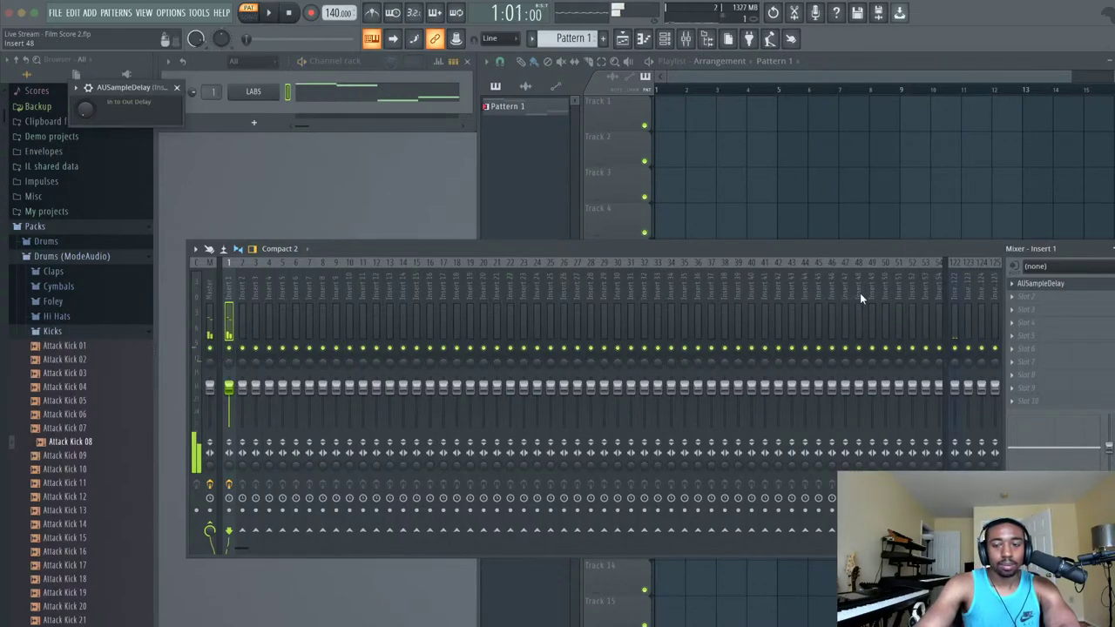
# - Replace AUSampleDelay on insert 1 with AUNewPitch and play the pattern through it
pyautogui.click(1016, 288)
pyautogui.moveTo(1027, 298)
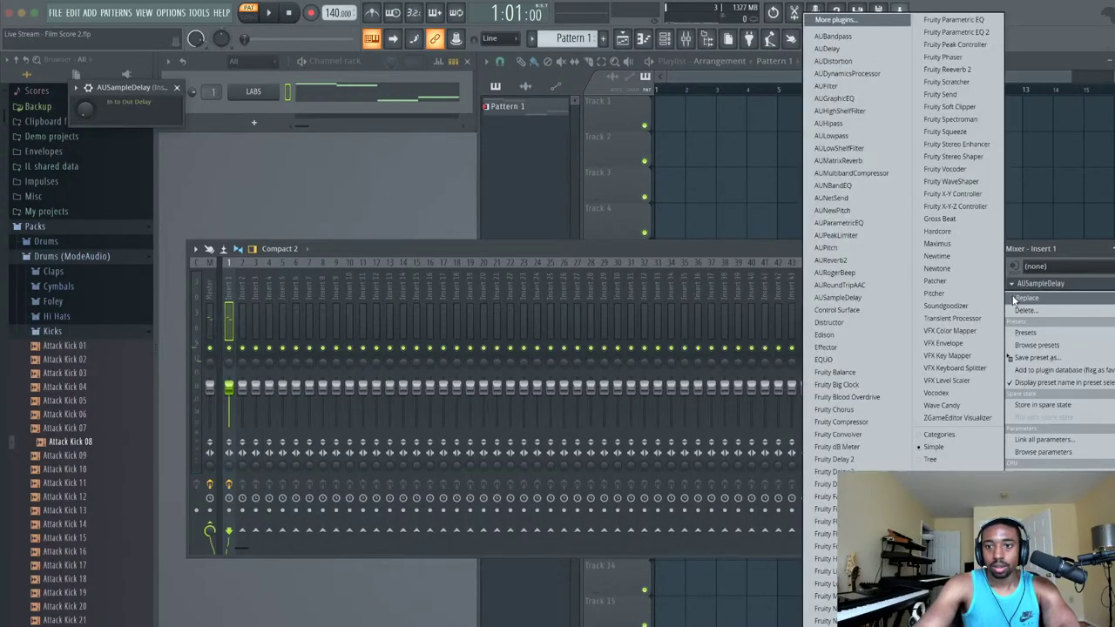
pyautogui.click(864, 216)
pyautogui.press('space')
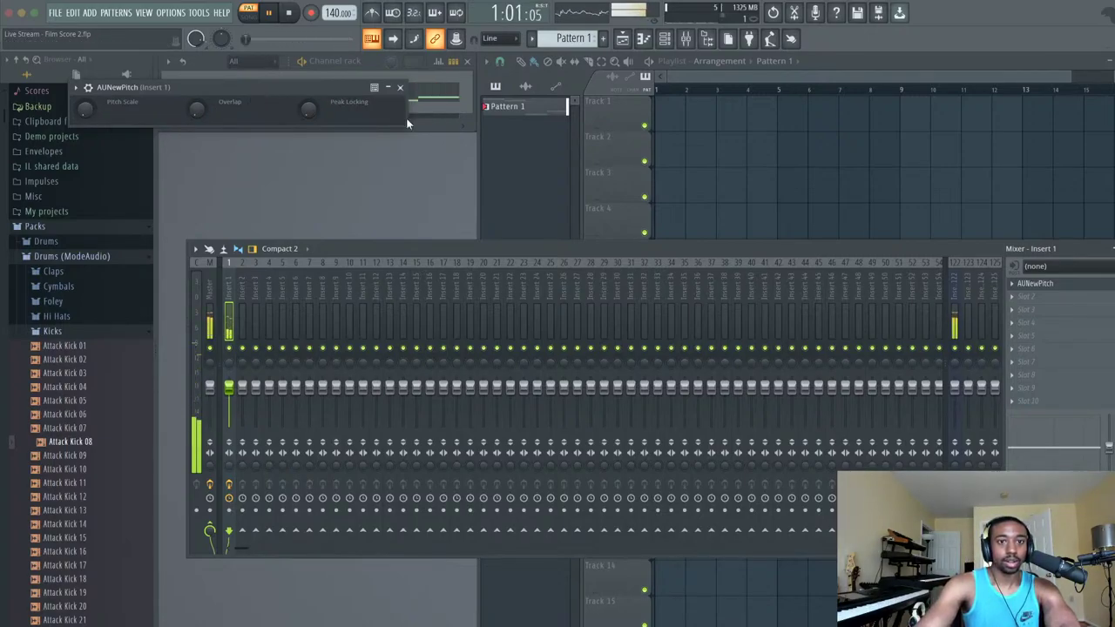
# - Load AUGraphicEQ in the second effect slot of insert 1 and cut the bands from 20 to 50 Hz
pyautogui.click(1036, 302)
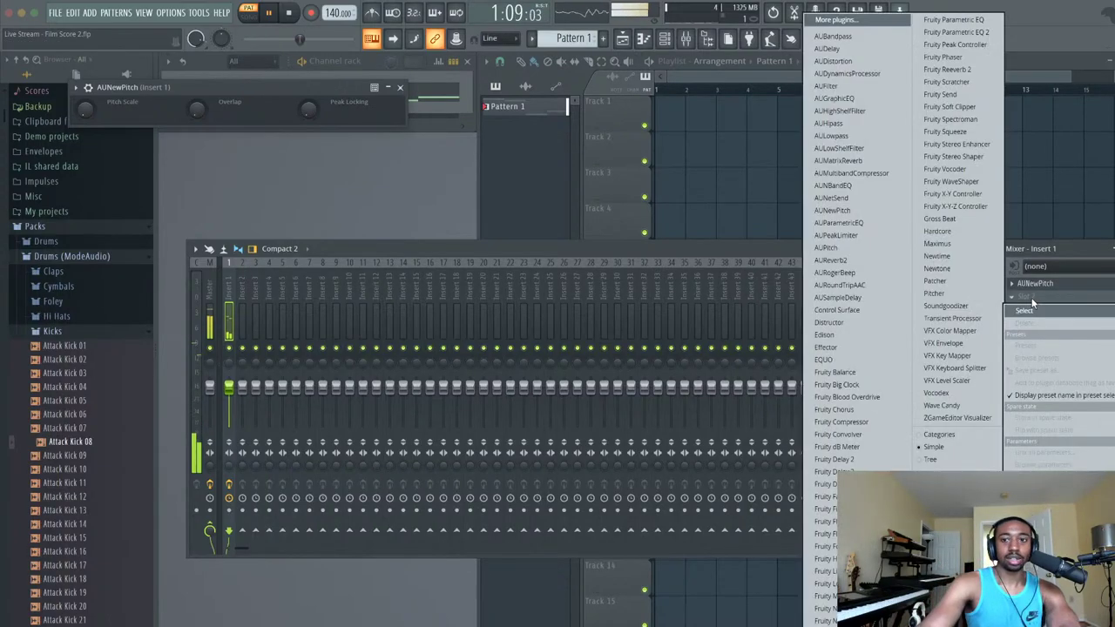
pyautogui.click(861, 97)
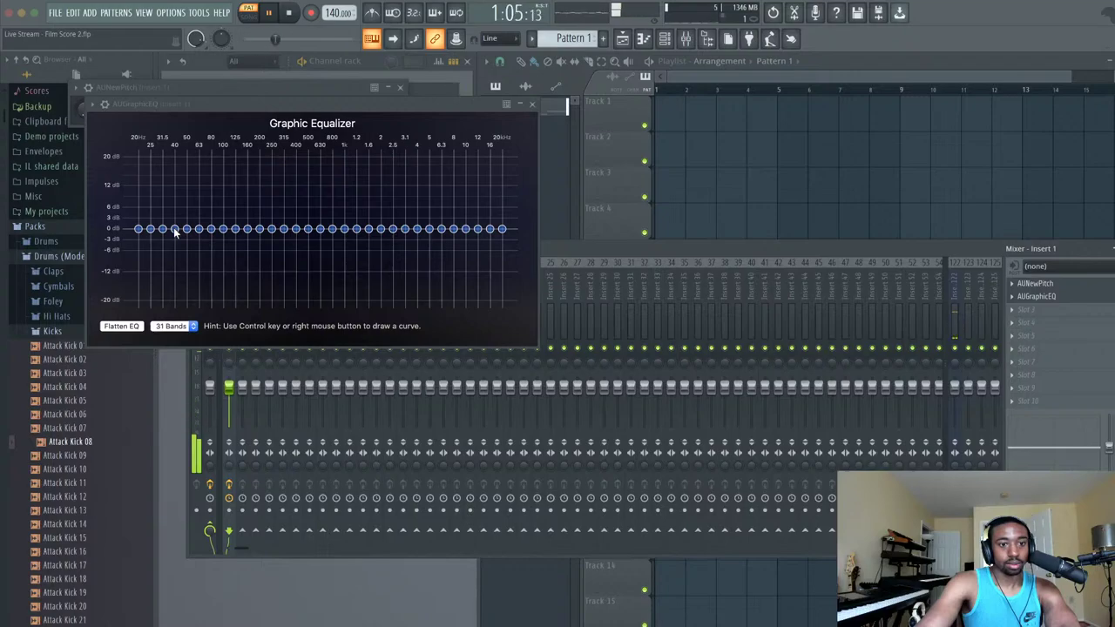
pyautogui.moveTo(174, 230); pyautogui.dragTo(141, 248)
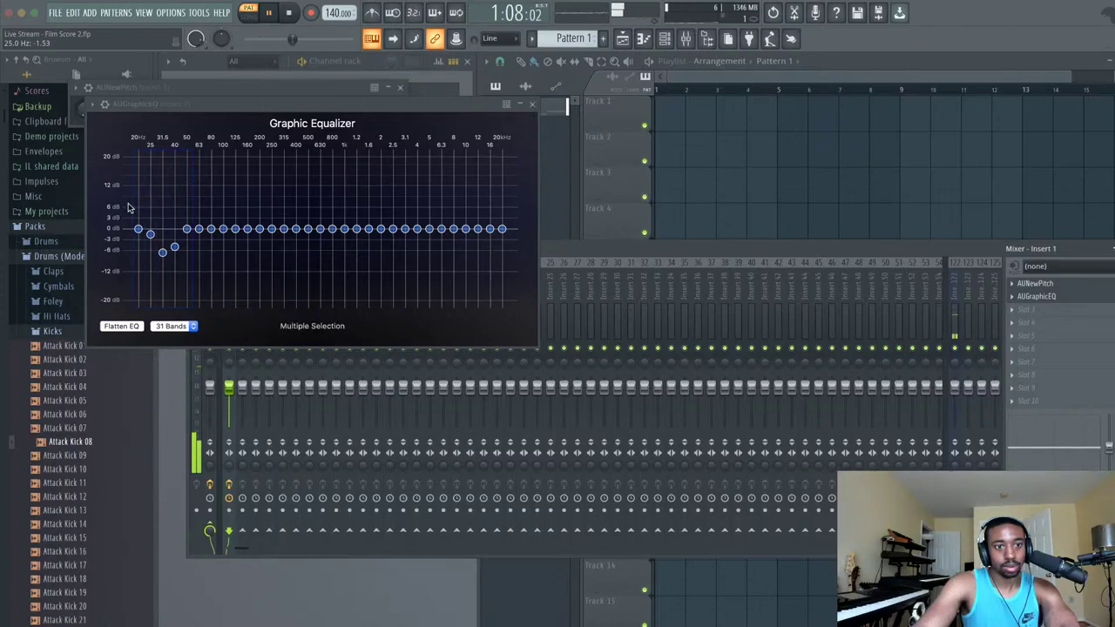
pyautogui.moveTo(138, 228); pyautogui.dragTo(138, 253)
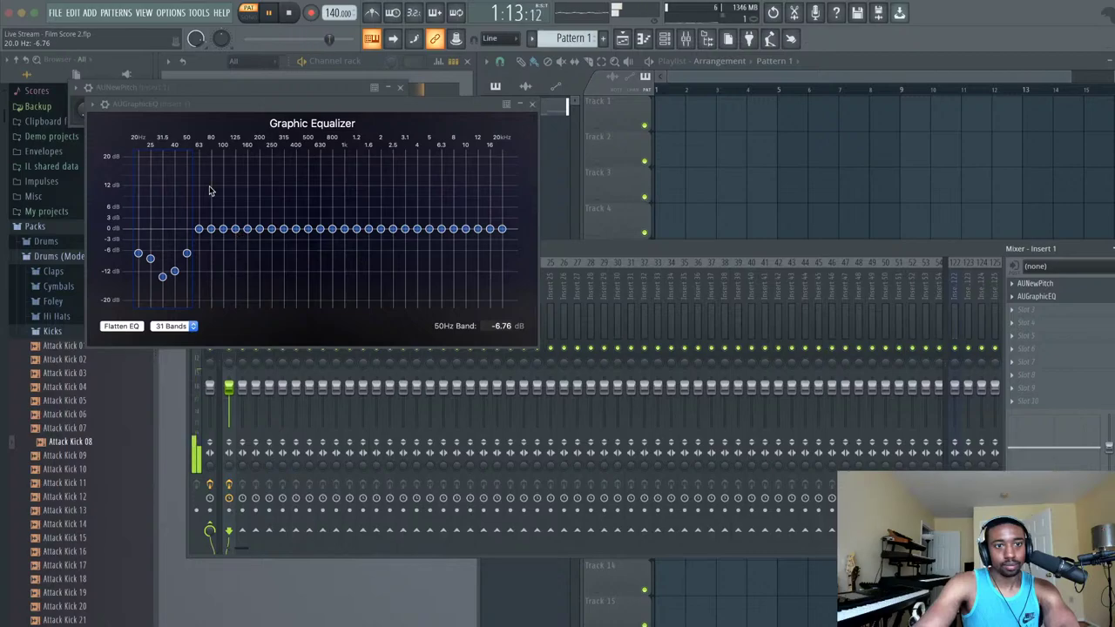
pyautogui.click(533, 104)
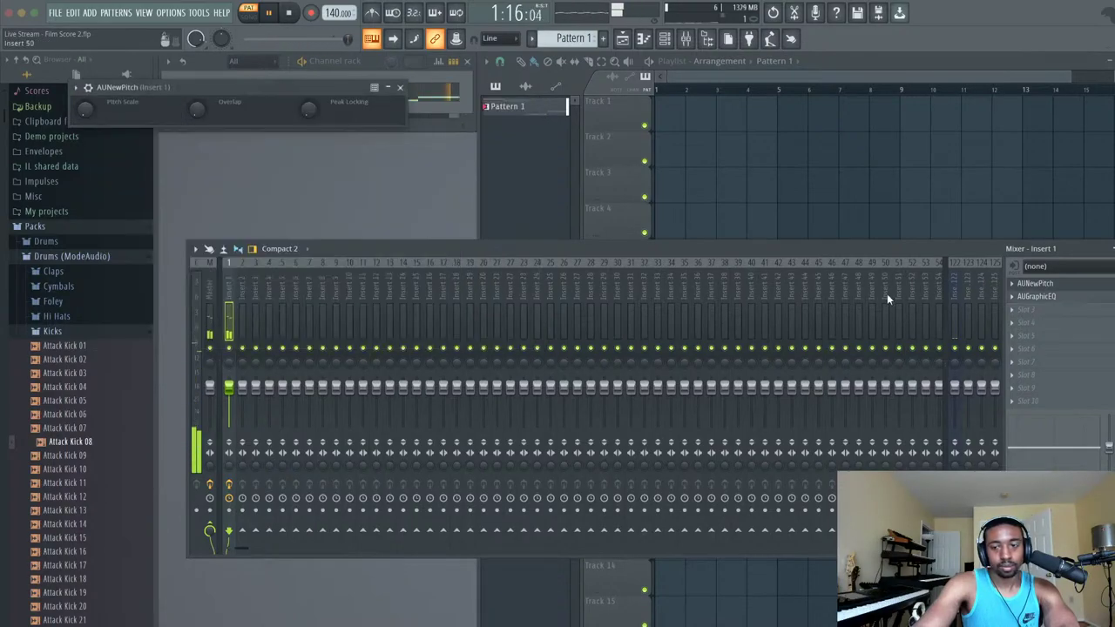
# - Load Fruity Delay 3 in the third effect slot of insert 1 and play the pattern through it
pyautogui.click(1075, 317)
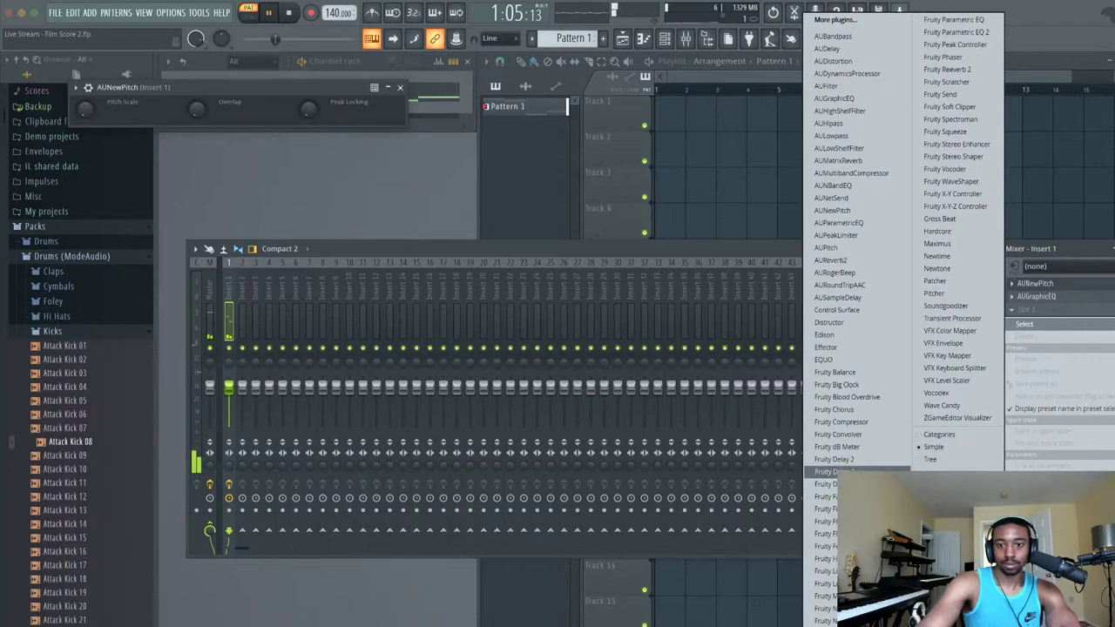
pyautogui.click(838, 472)
pyautogui.press('space')
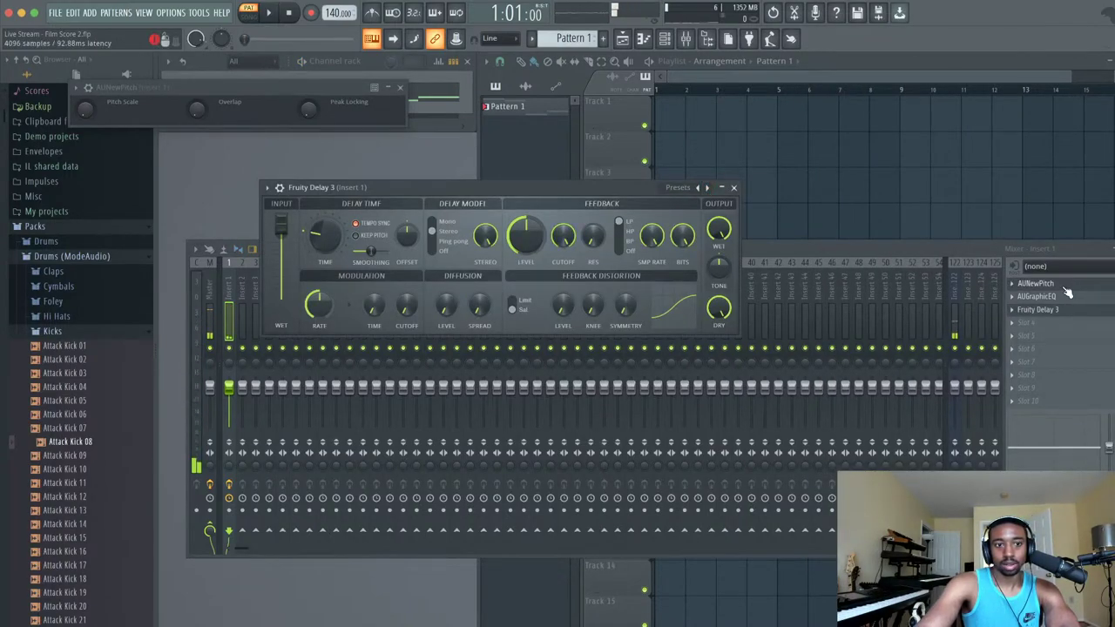
pyautogui.press('space')
pyautogui.press('space')
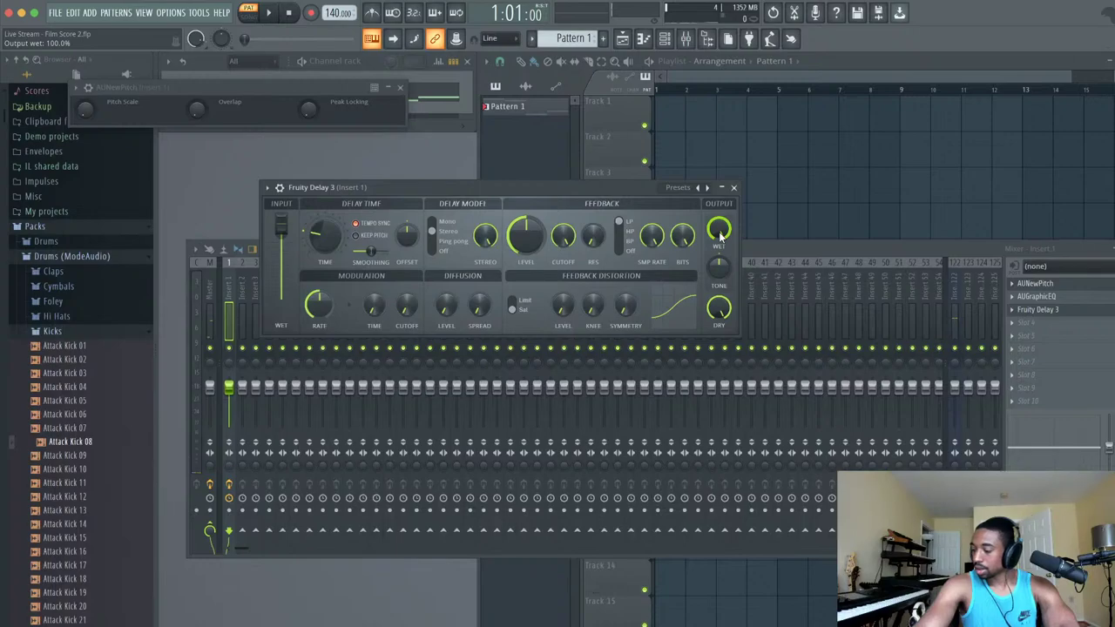
pyautogui.press('space')
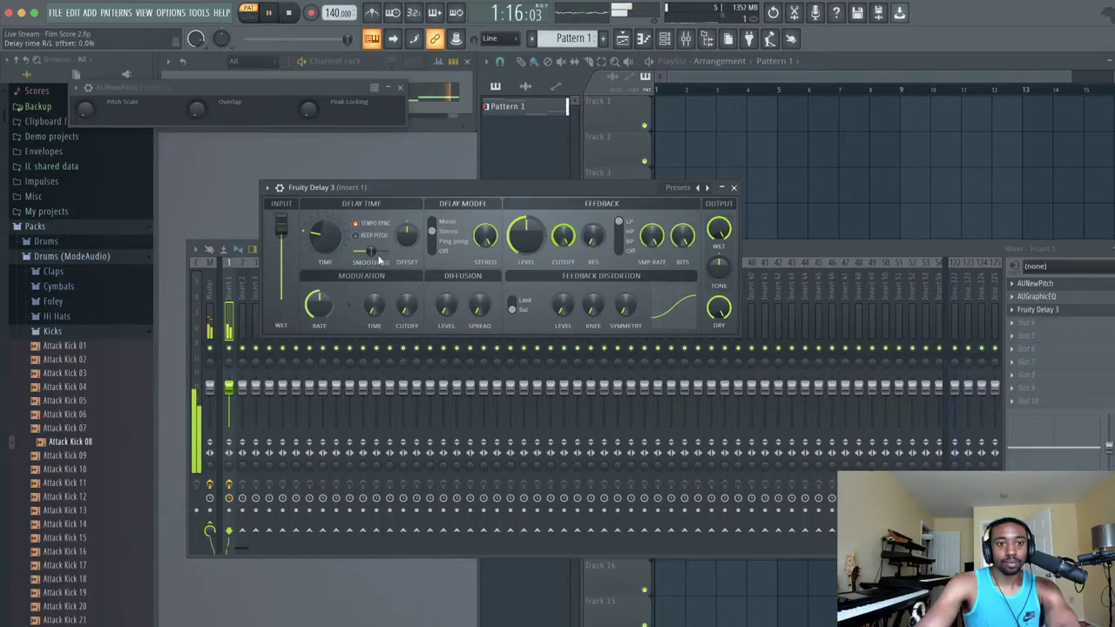
# - Lower Fruity Delay 3's delay time and feedback level, and reduce its wet output to about 32%
pyautogui.moveTo(322, 240); pyautogui.dragTo(321, 250)
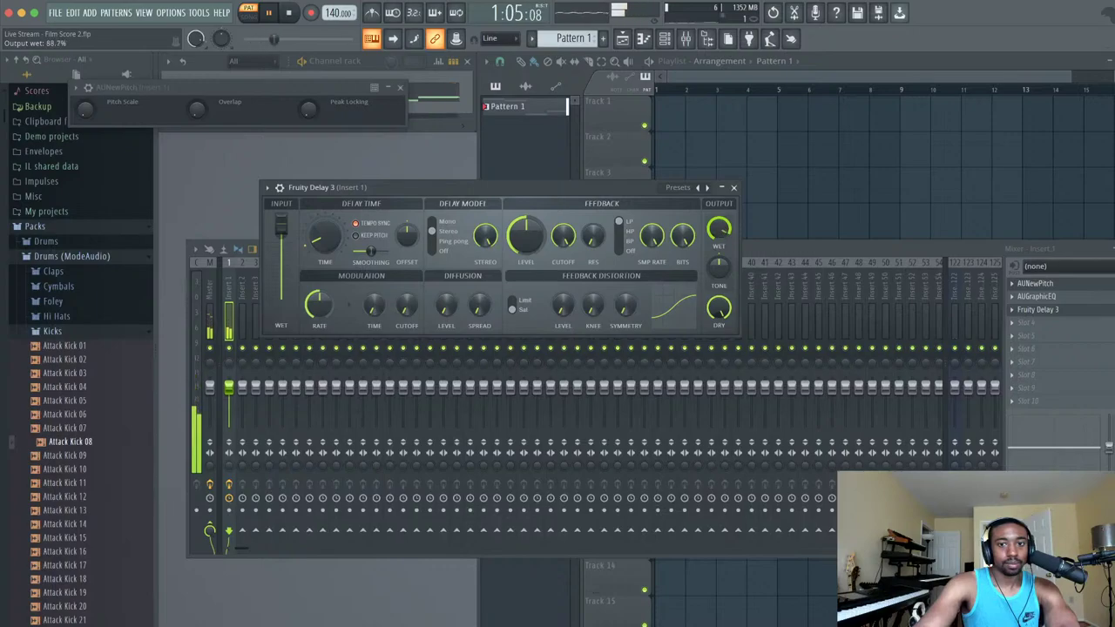
pyautogui.moveTo(719, 230); pyautogui.dragTo(719, 278)
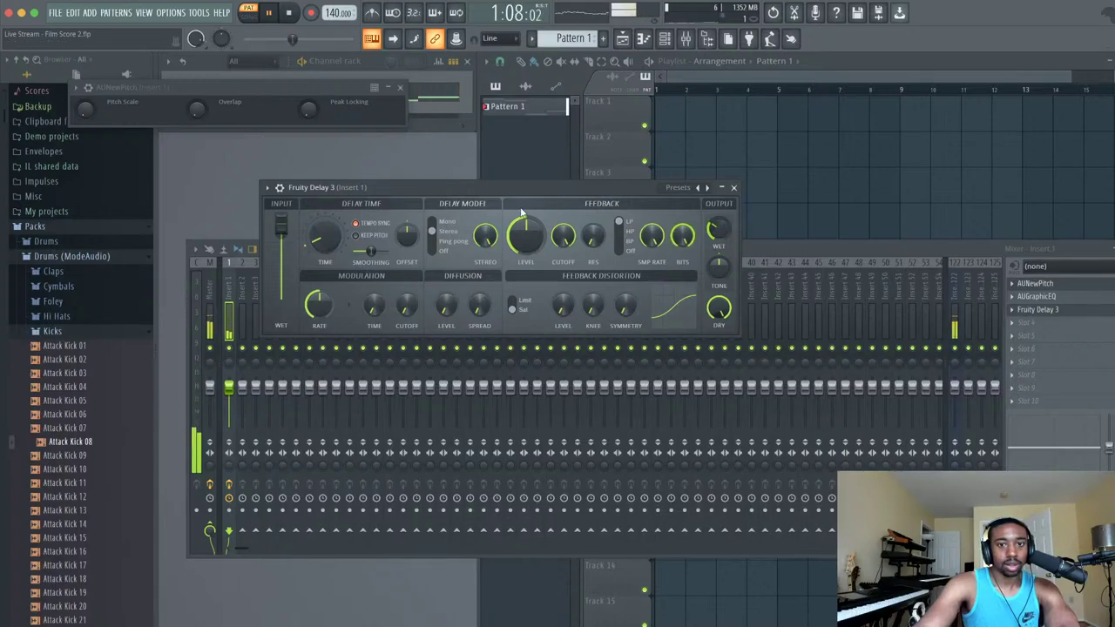
pyautogui.moveTo(526, 233); pyautogui.dragTo(525, 287)
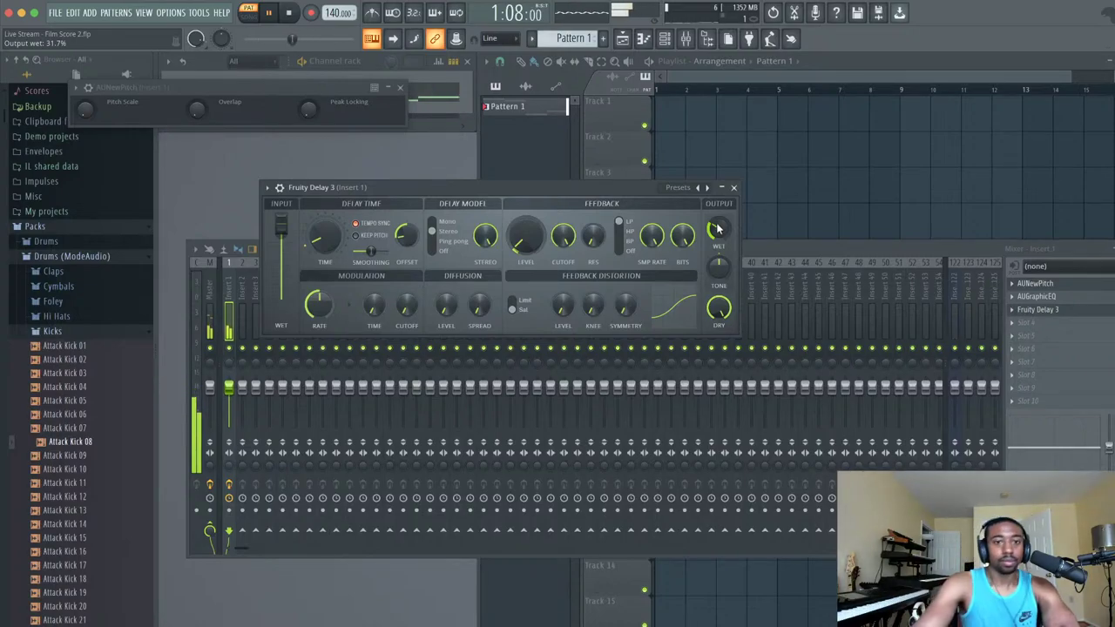
pyautogui.press('space')
pyautogui.click(733, 187)
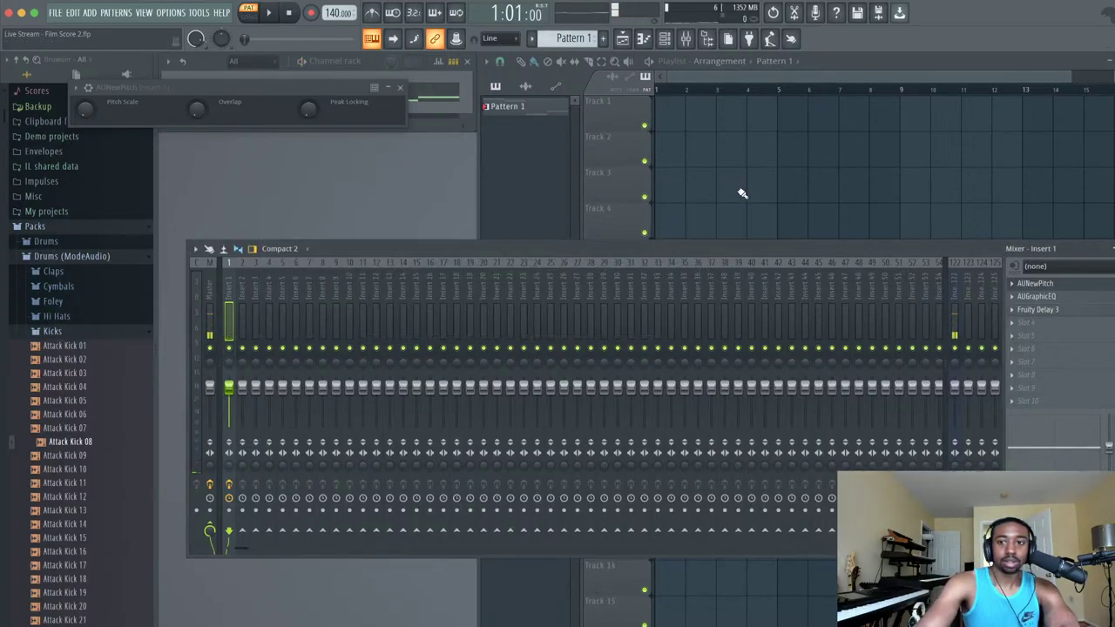
# - Load Gross Beat in the fourth effect slot of insert 1 and choose its Momentary preset
pyautogui.click(1025, 325)
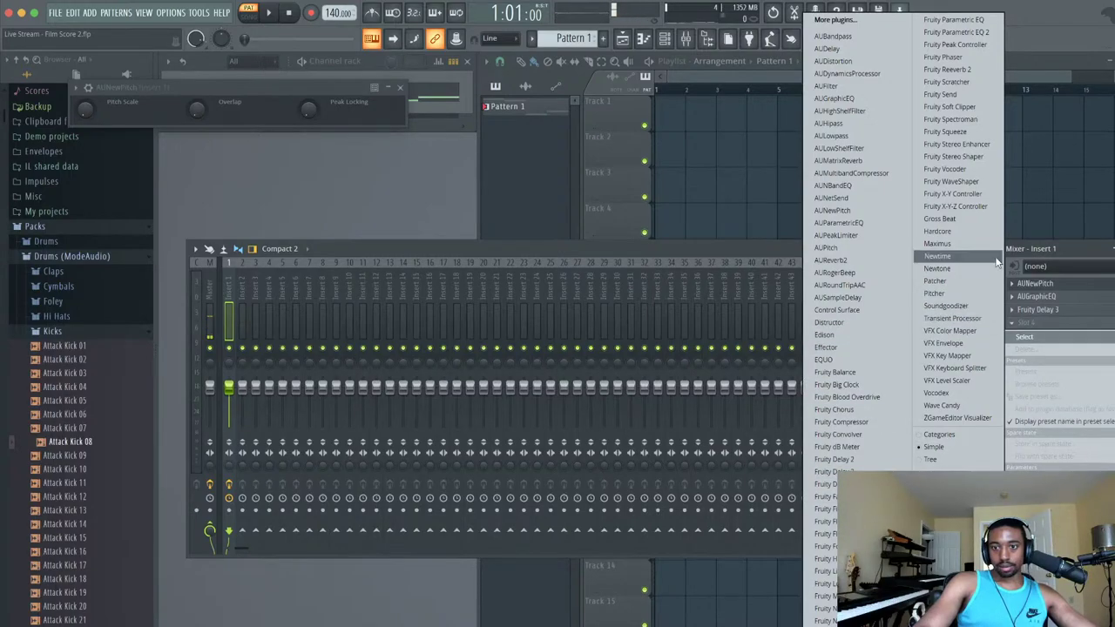
pyautogui.click(1029, 248)
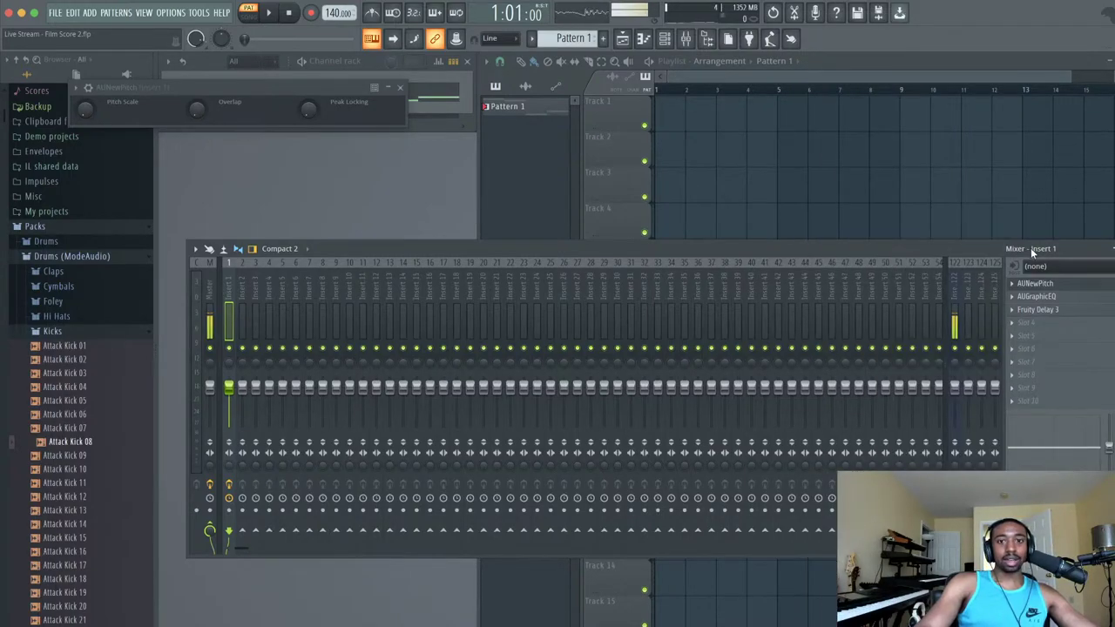
pyautogui.click(1035, 323)
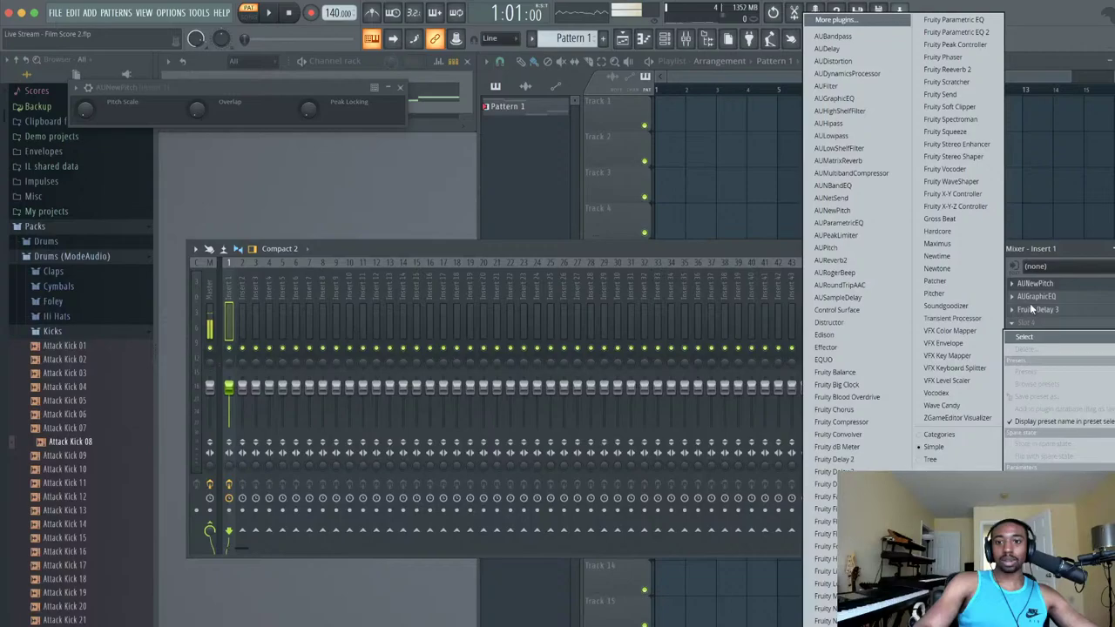
pyautogui.click(954, 221)
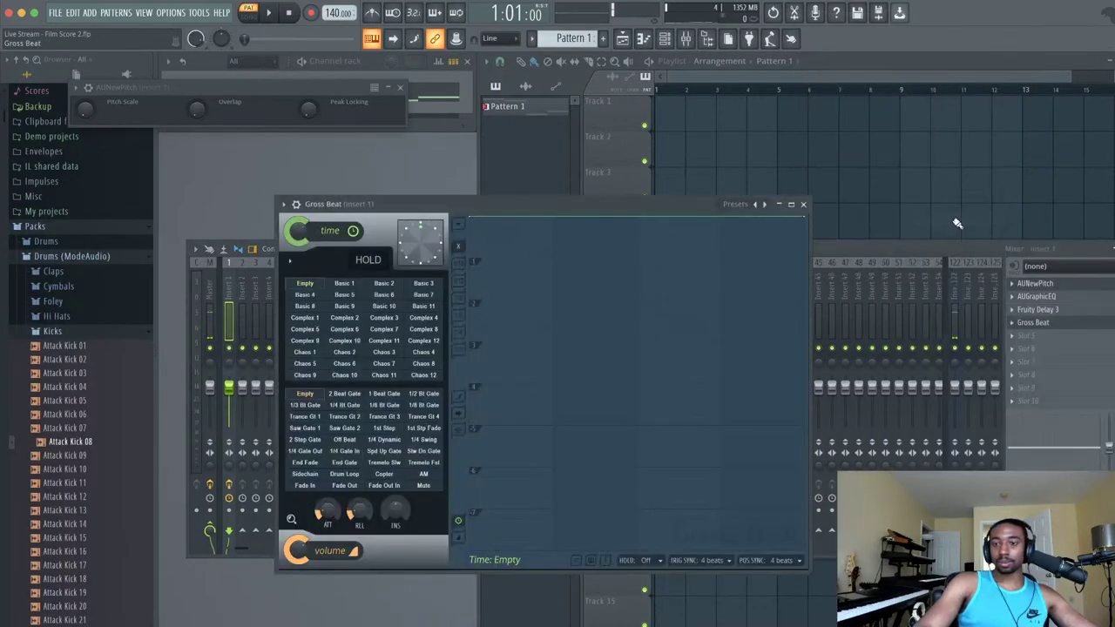
pyautogui.click(735, 209)
pyautogui.click(763, 237)
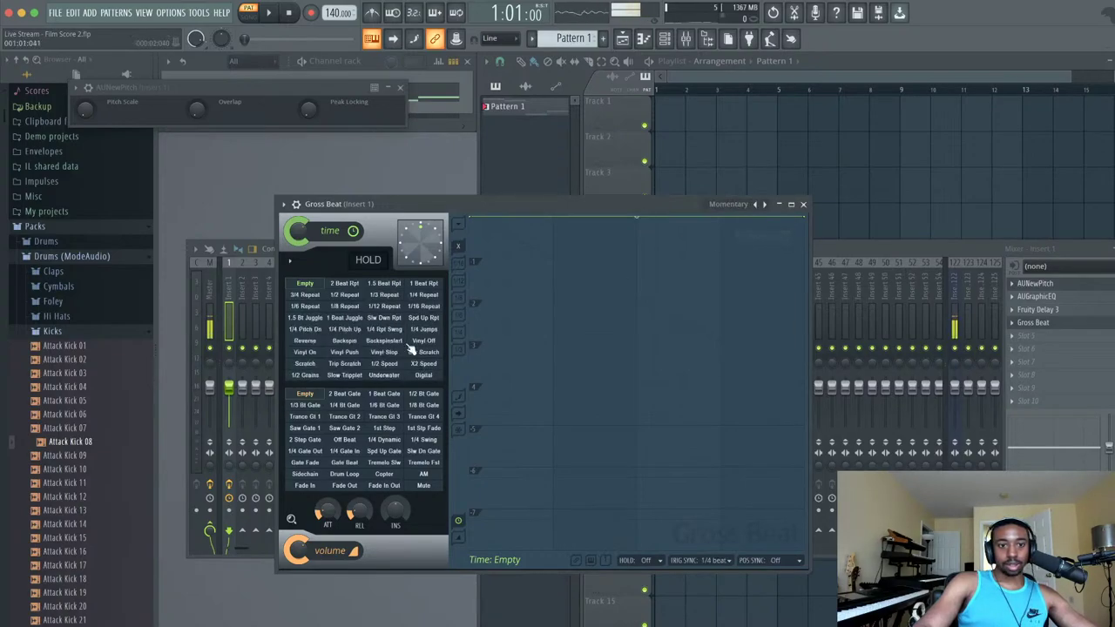
# - Apply Gross Beat's 1/2 Speed time effect at a time mix of about 52% while playing the pattern
pyautogui.click(385, 365)
pyautogui.press('space')
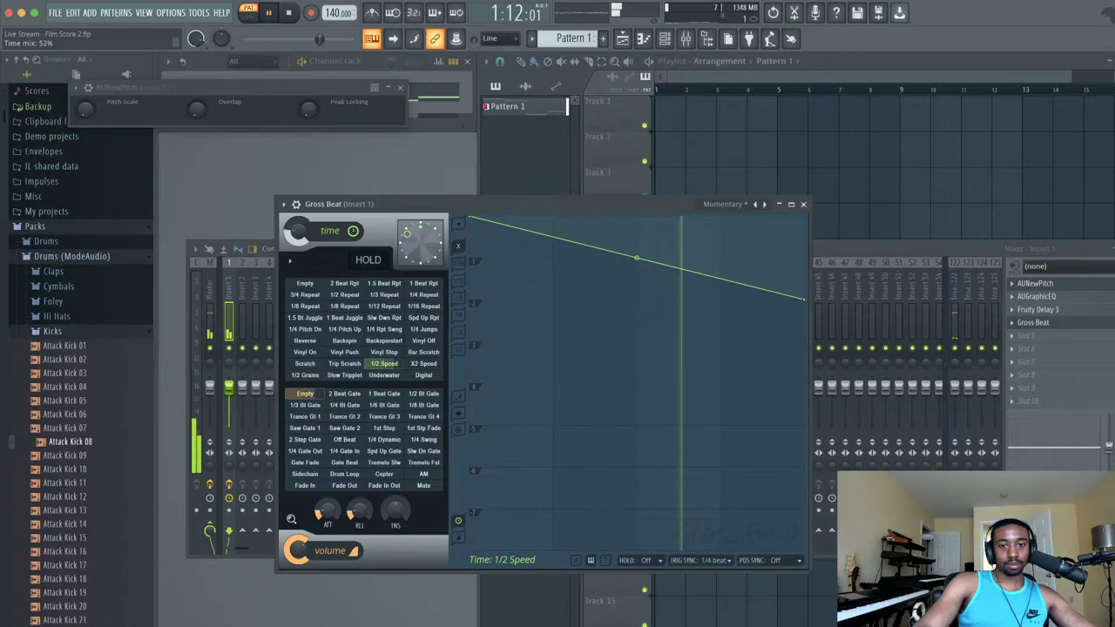
pyautogui.click(803, 205)
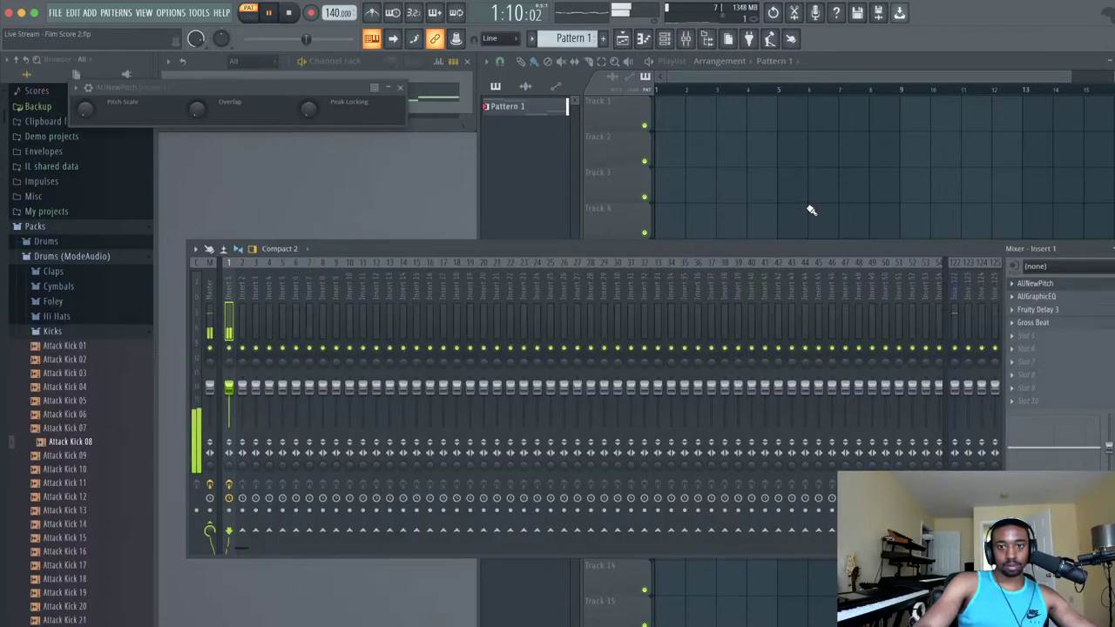
# - Load Transient Processor in the fifth effect slot of insert 1 and close the AUNewPitch window covering it
pyautogui.click(1033, 336)
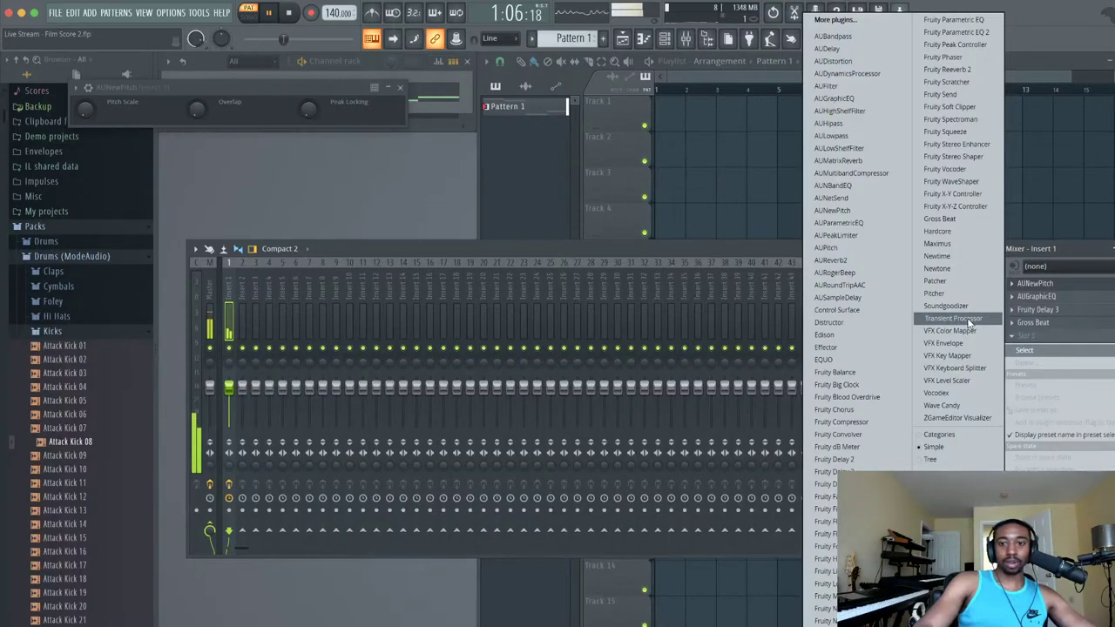
pyautogui.click(968, 320)
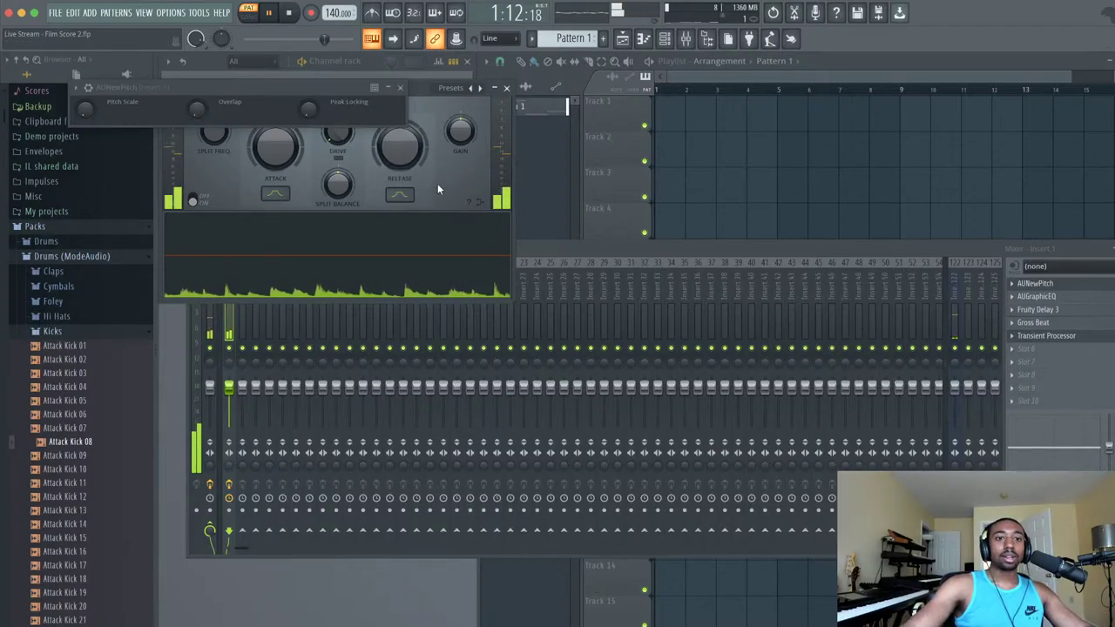
pyautogui.click(400, 88)
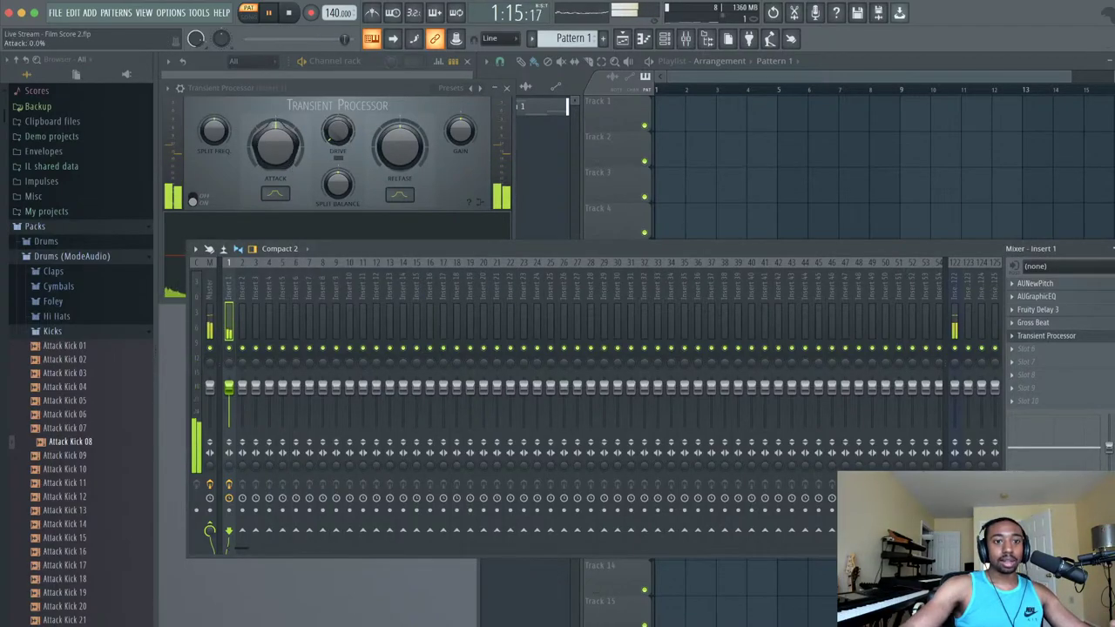
# - Try a higher Attack, a Drive of about 37% and a lower Release on Transient Processor during playback
pyautogui.moveTo(276, 147); pyautogui.dragTo(275, 118)
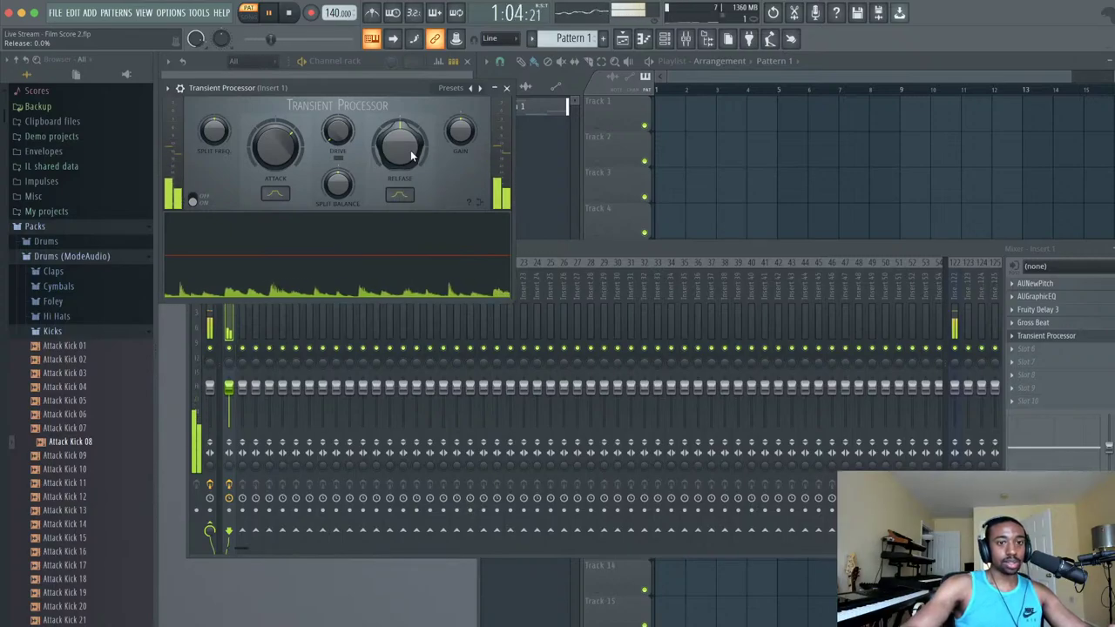
pyautogui.moveTo(352, 129)
pyautogui.mouseDown()
pyautogui.moveTo(352, 81)
pyautogui.moveTo(352, 108)
pyautogui.mouseUp()
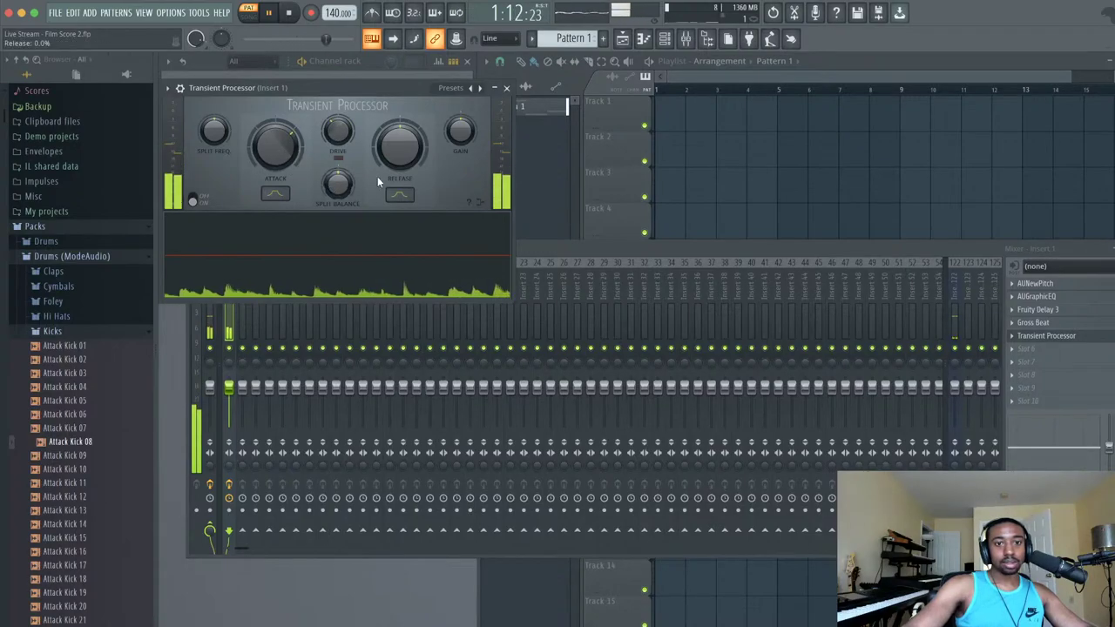
pyautogui.moveTo(270, 155); pyautogui.dragTo(270, 90)
pyautogui.moveTo(417, 152); pyautogui.dragTo(417, 219)
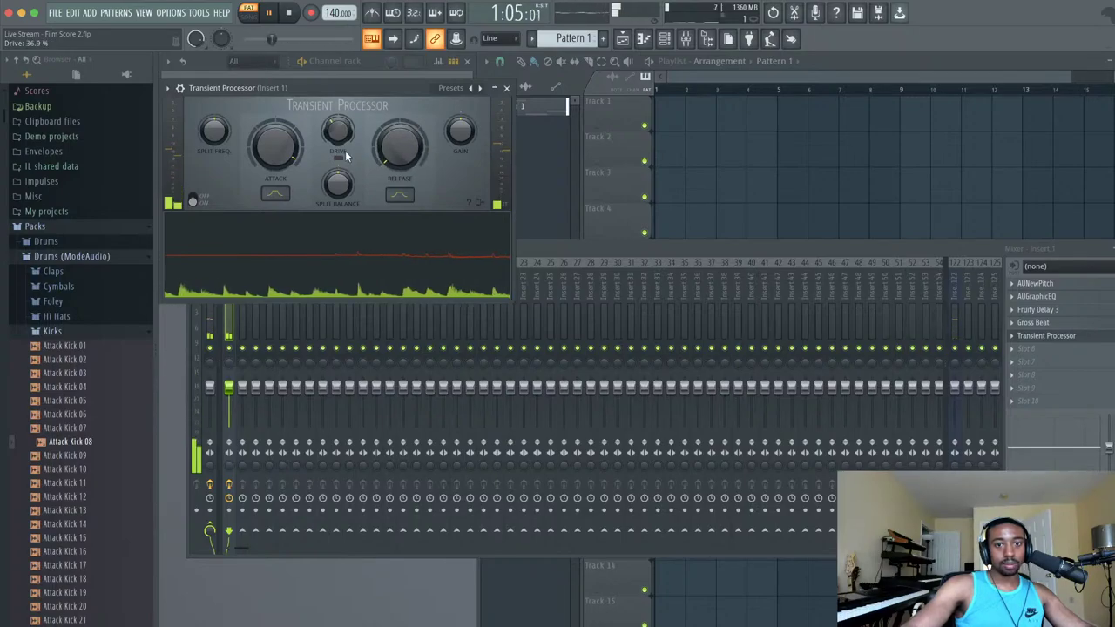
# - Rebalance Transient Processor's Attack and Release, and set its Split Balance to 18% dry / 100% wet
pyautogui.moveTo(340, 184); pyautogui.dragTo(341, 214)
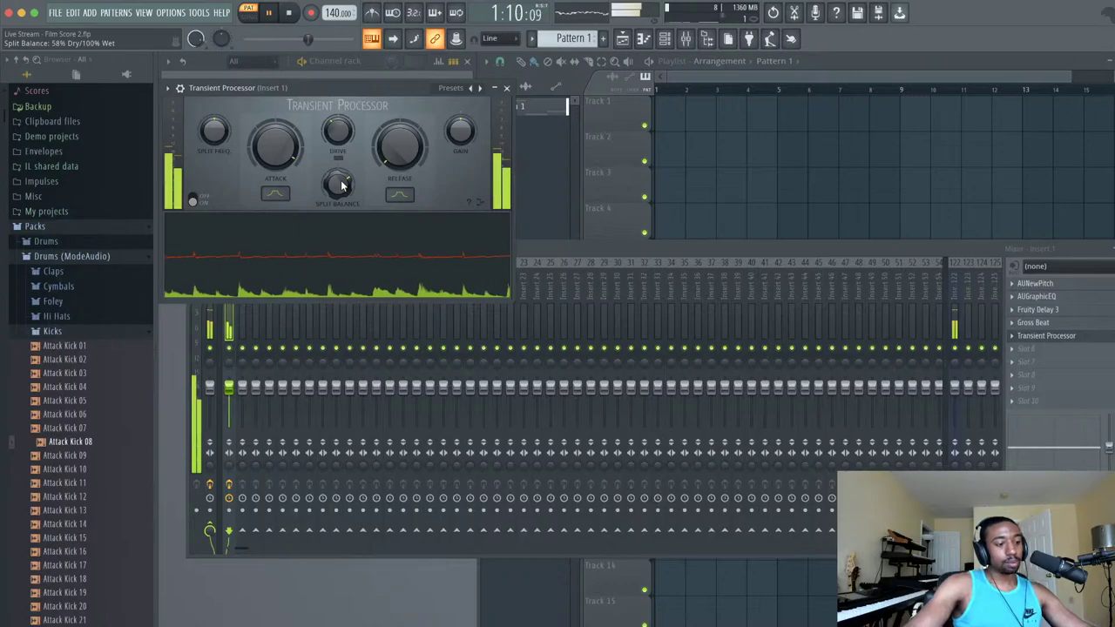
pyautogui.moveTo(286, 140); pyautogui.dragTo(284, 149)
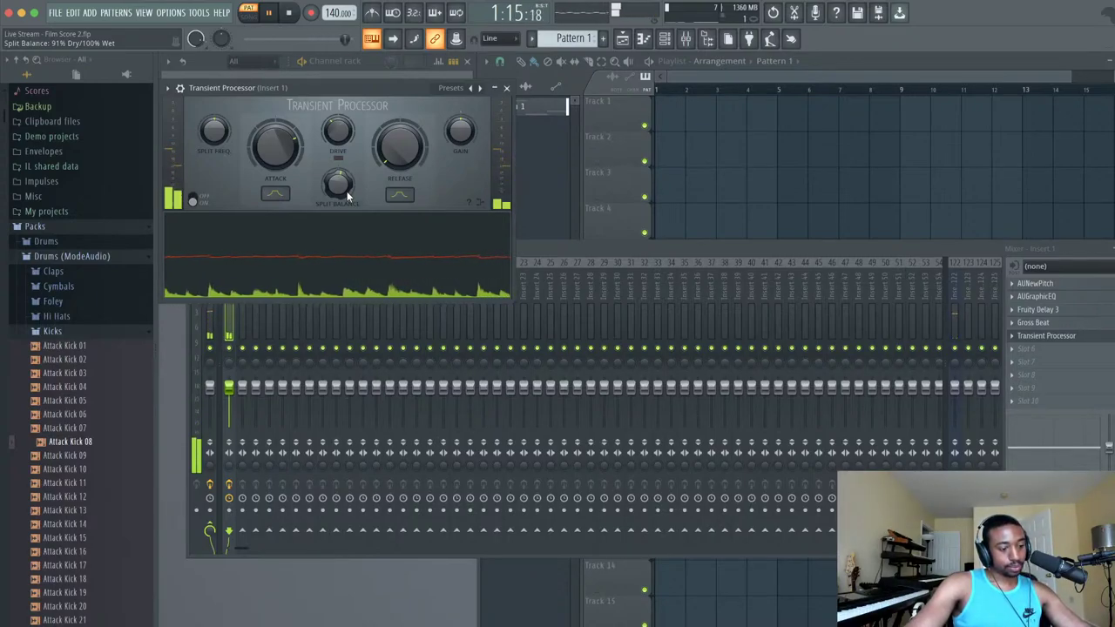
pyautogui.moveTo(400, 144); pyautogui.dragTo(400, 113)
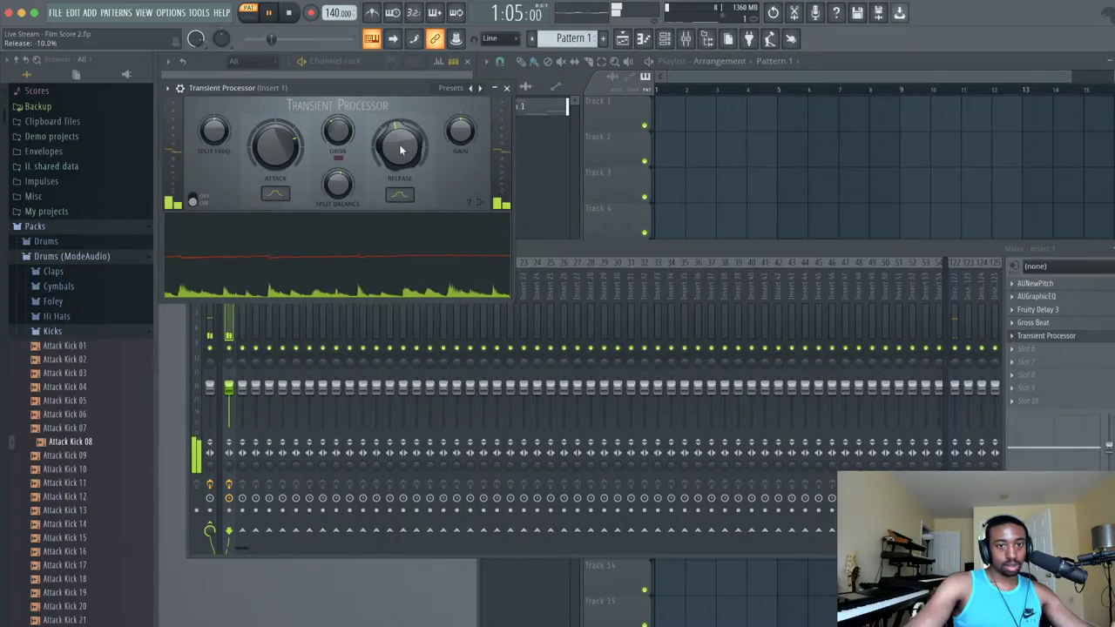
pyautogui.moveTo(338, 183); pyautogui.dragTo(338, 172)
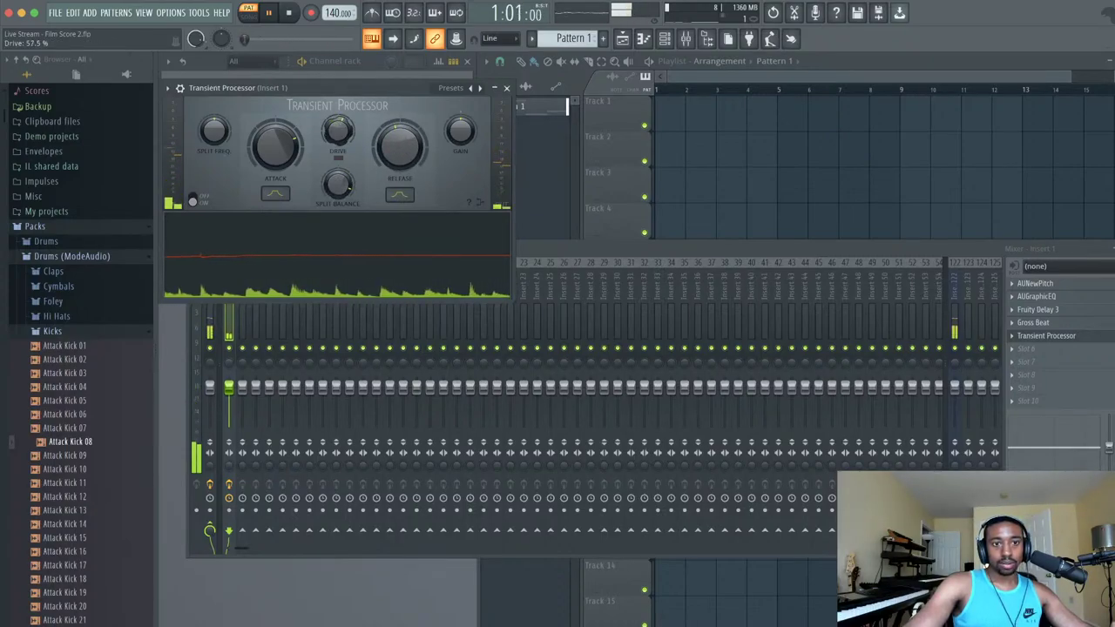
# - Raise Transient Processor's Drive, fine-tune its Split Balance and Release, and set its Attack to 100%
pyautogui.moveTo(338, 131); pyautogui.dragTo(338, 122)
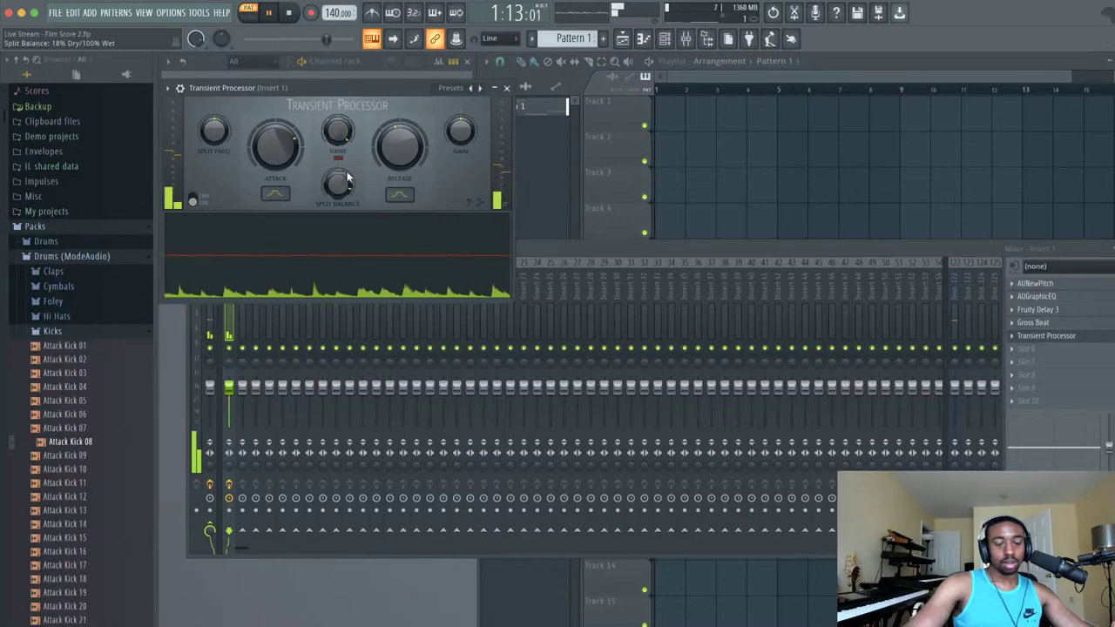
pyautogui.moveTo(338, 183)
pyautogui.mouseDown()
pyautogui.moveTo(338, 172)
pyautogui.moveTo(338, 199)
pyautogui.mouseUp()
pyautogui.moveTo(400, 146); pyautogui.dragTo(400, 130)
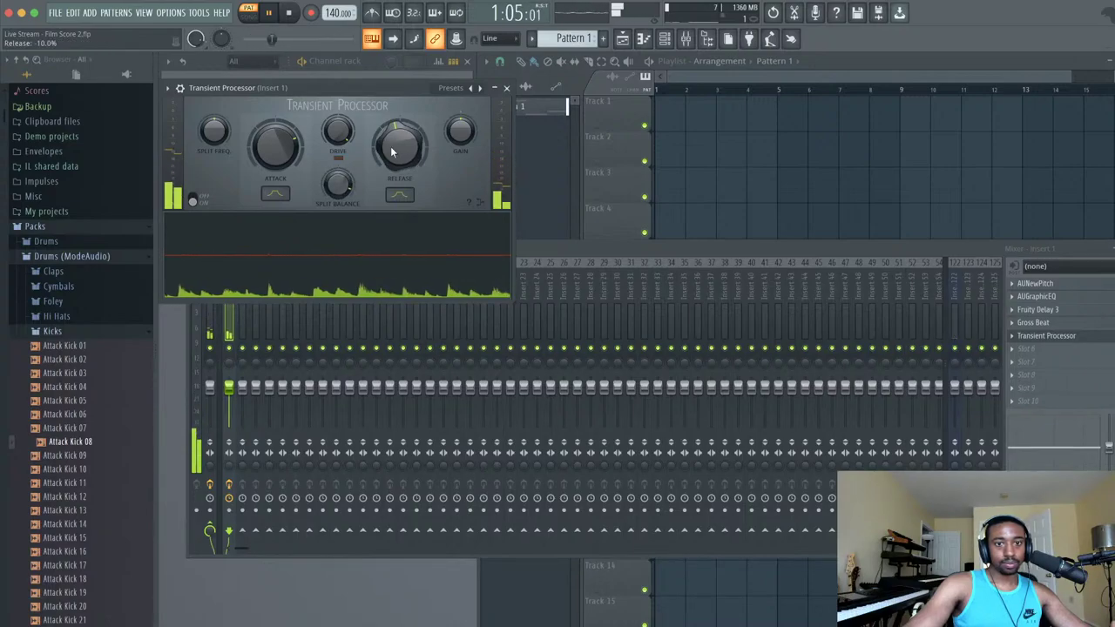
pyautogui.moveTo(276, 147)
pyautogui.mouseDown()
pyautogui.moveTo(277, 122)
pyautogui.moveTo(290, 139)
pyautogui.mouseUp()
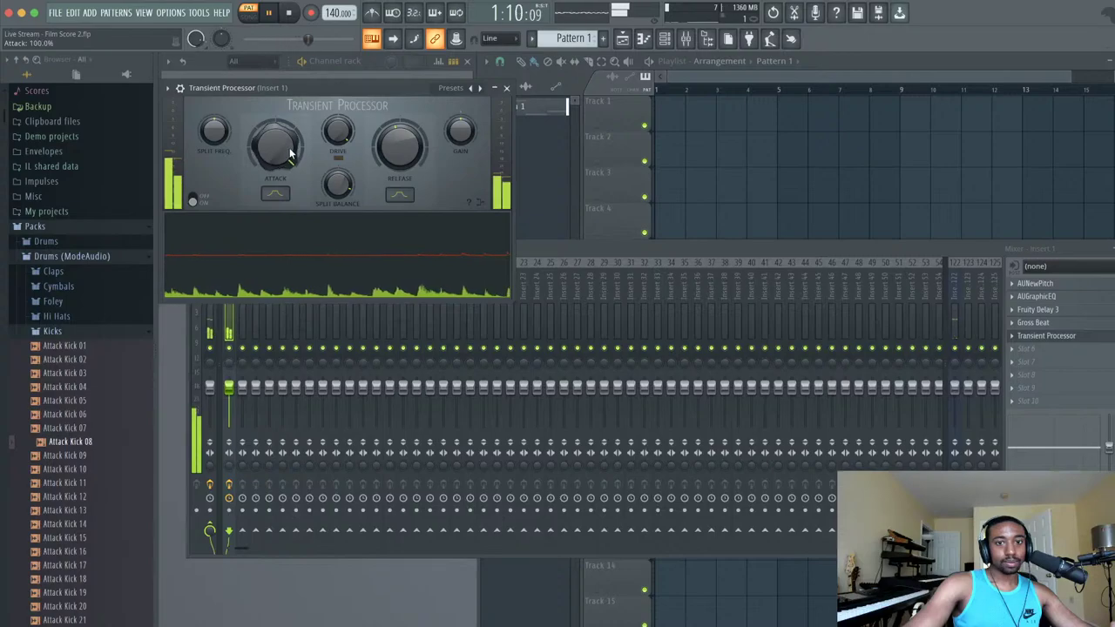
# - Raise Transient Processor's Release and adjust its Split Freq, closing its window to play back the pattern
pyautogui.moveTo(420, 150)
pyautogui.mouseDown()
pyautogui.moveTo(421, 162)
pyautogui.moveTo(421, 140)
pyautogui.mouseUp()
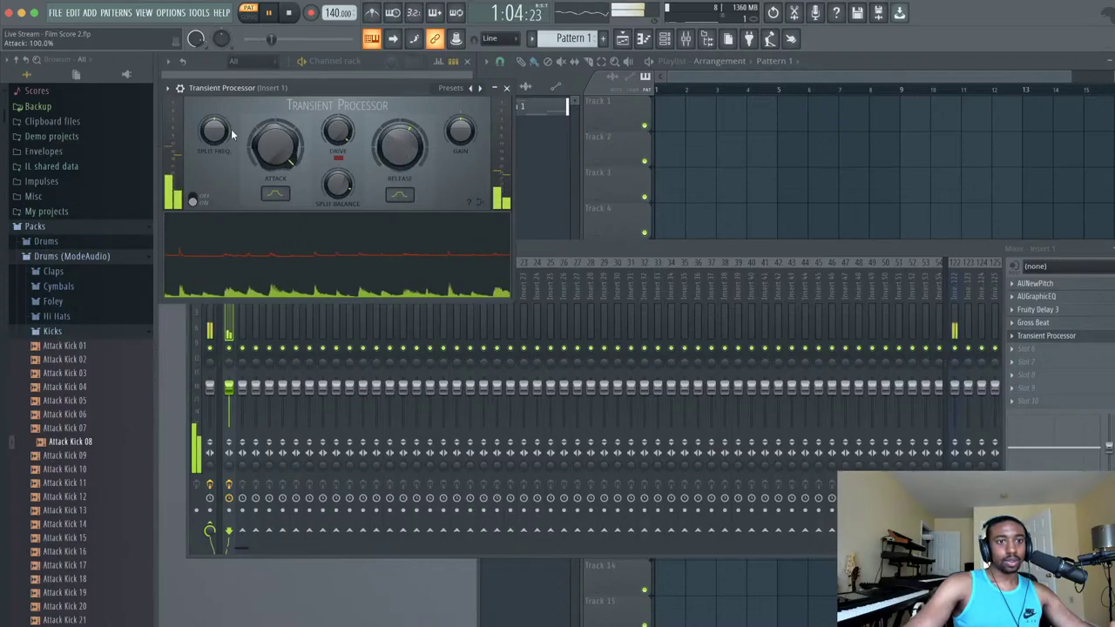
pyautogui.moveTo(220, 133)
pyautogui.mouseDown()
pyautogui.moveTo(219, 149)
pyautogui.moveTo(219, 130)
pyautogui.mouseUp()
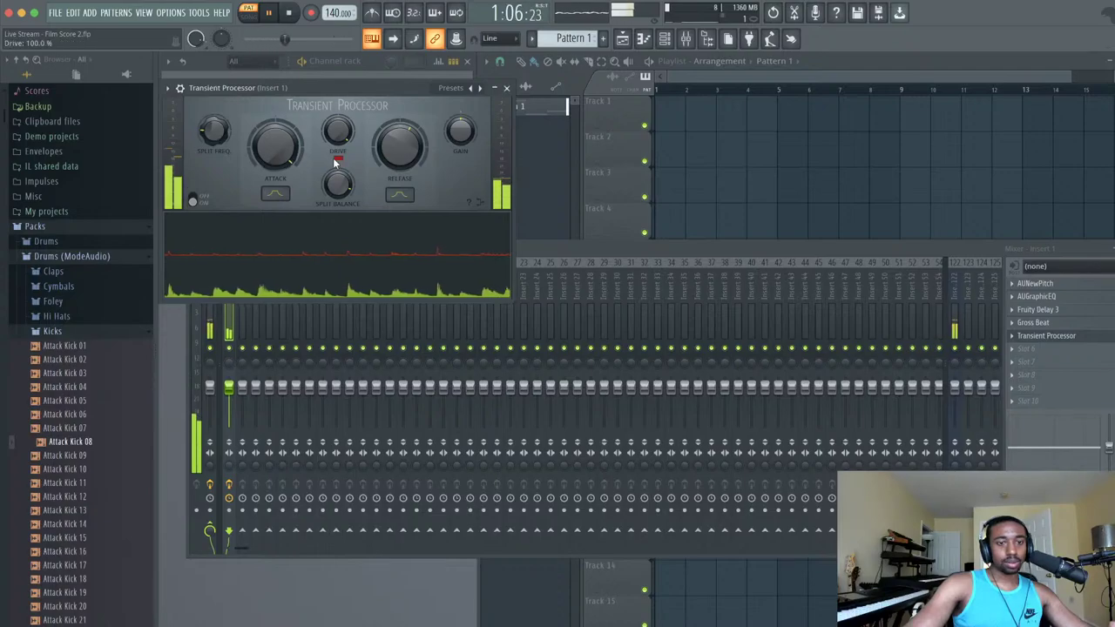
pyautogui.click(507, 87)
pyautogui.press('space')
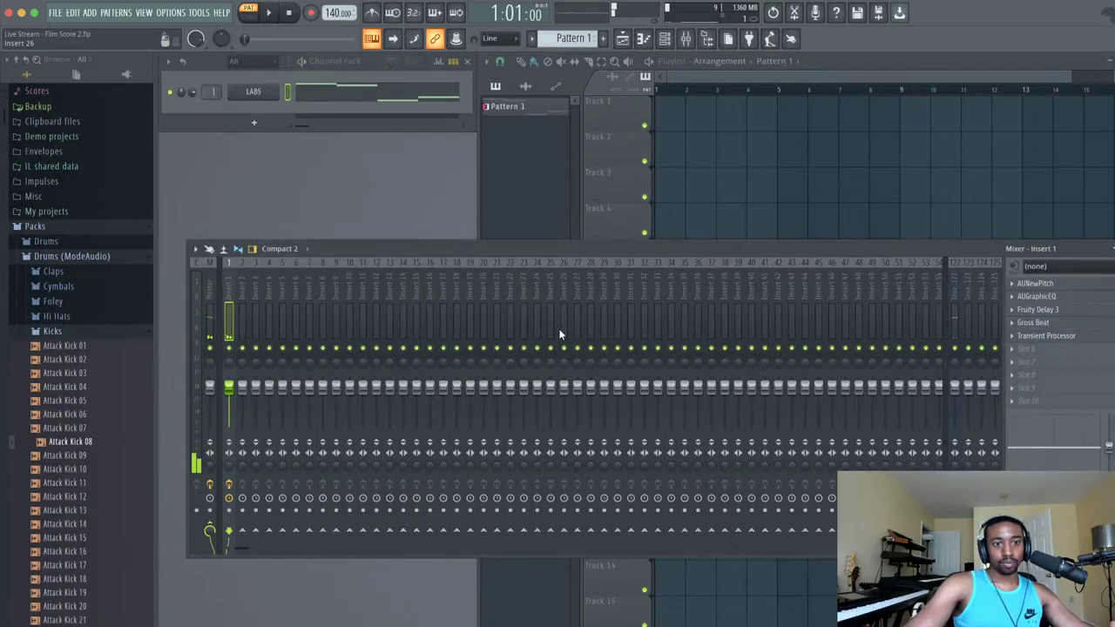
pyautogui.press('space')
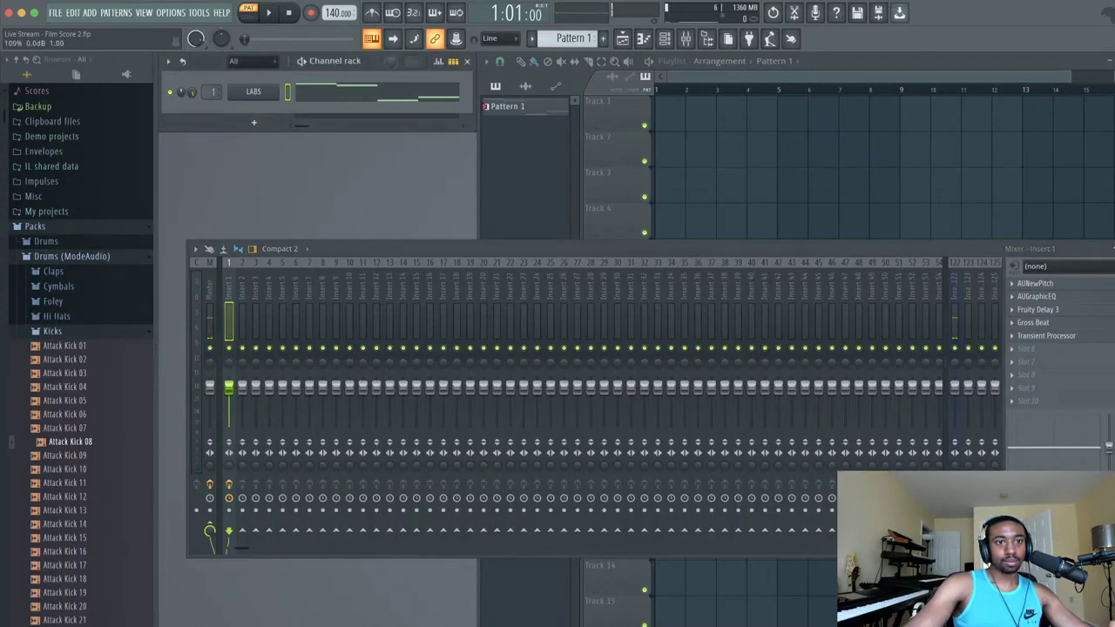
pyautogui.press('space')
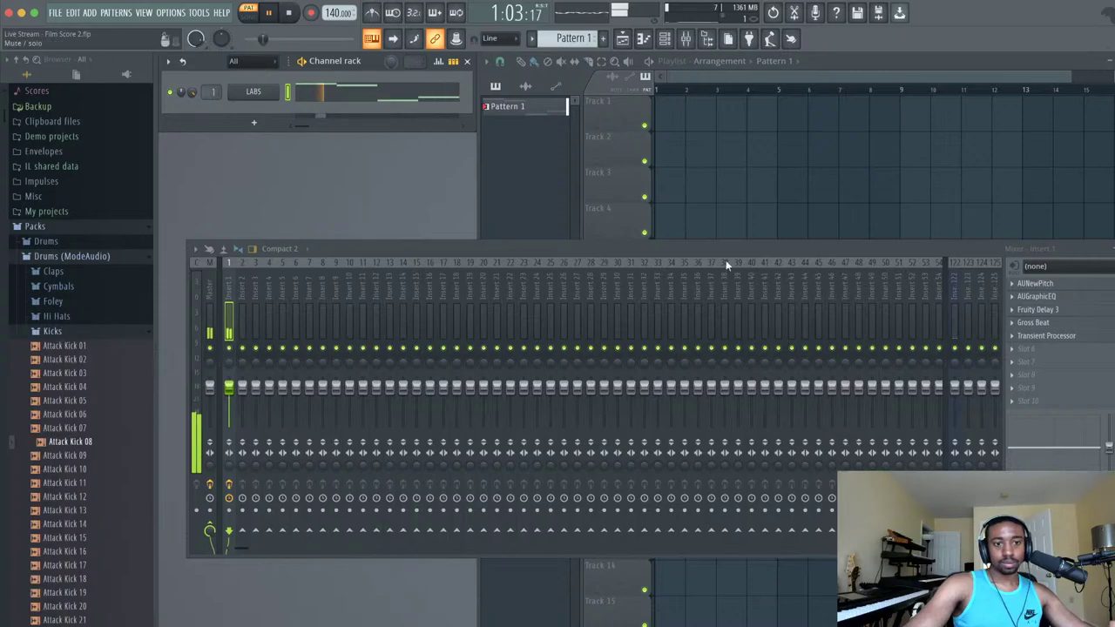
# - Set Transient Processor's Gain to 6.4 dB, turn up the LABS channel's volume and close the effect window
pyautogui.click(1046, 335)
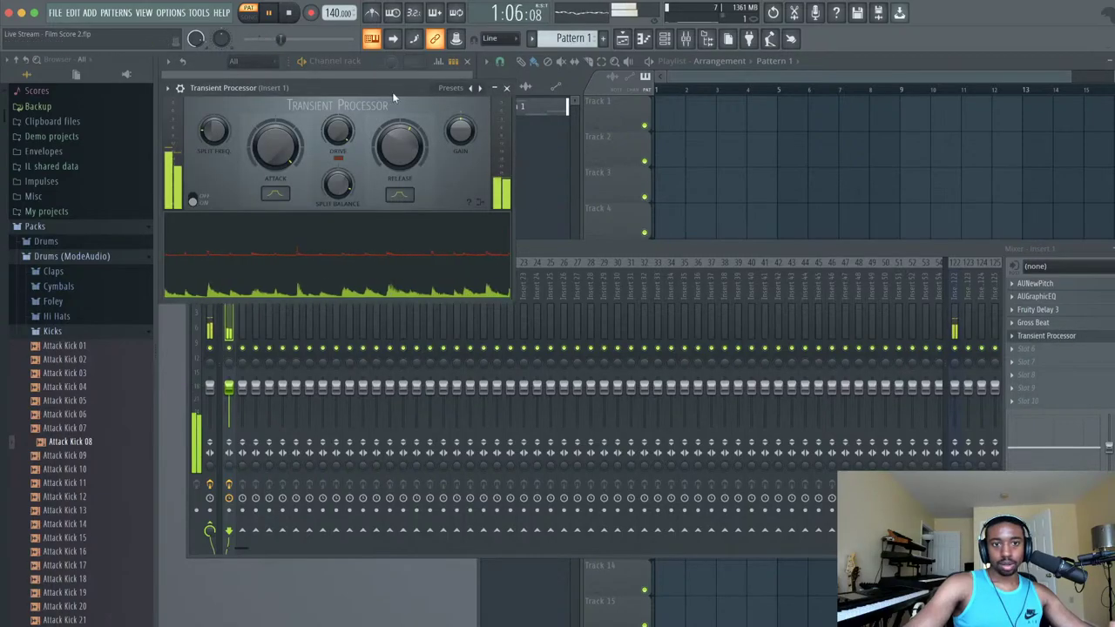
pyautogui.moveTo(460, 131); pyautogui.dragTo(460, 94)
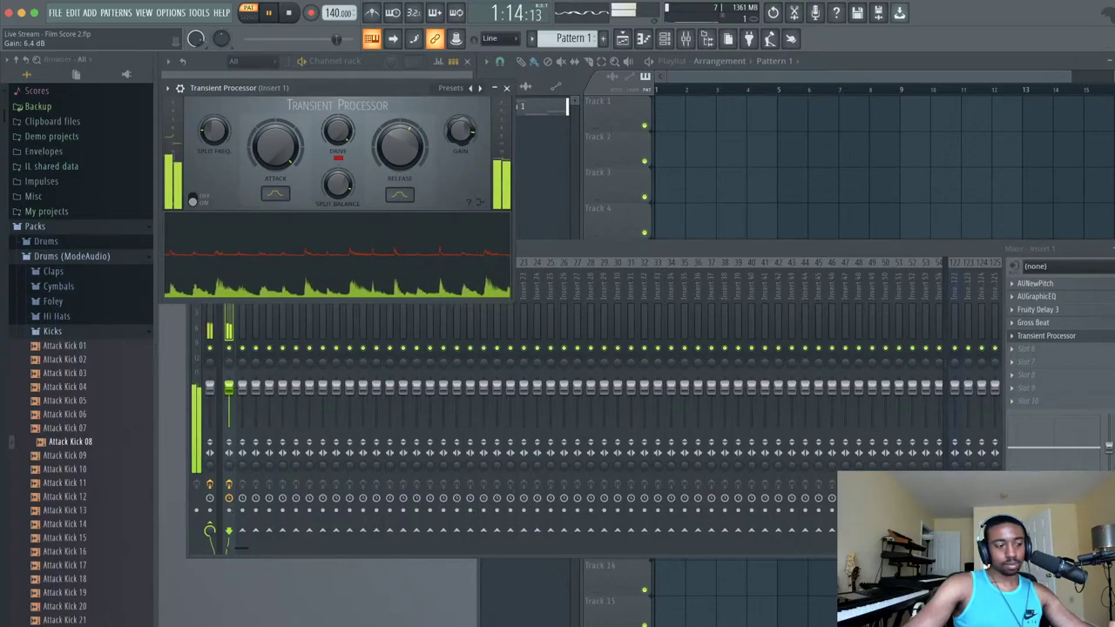
pyautogui.moveTo(353, 87); pyautogui.dragTo(490, 148)
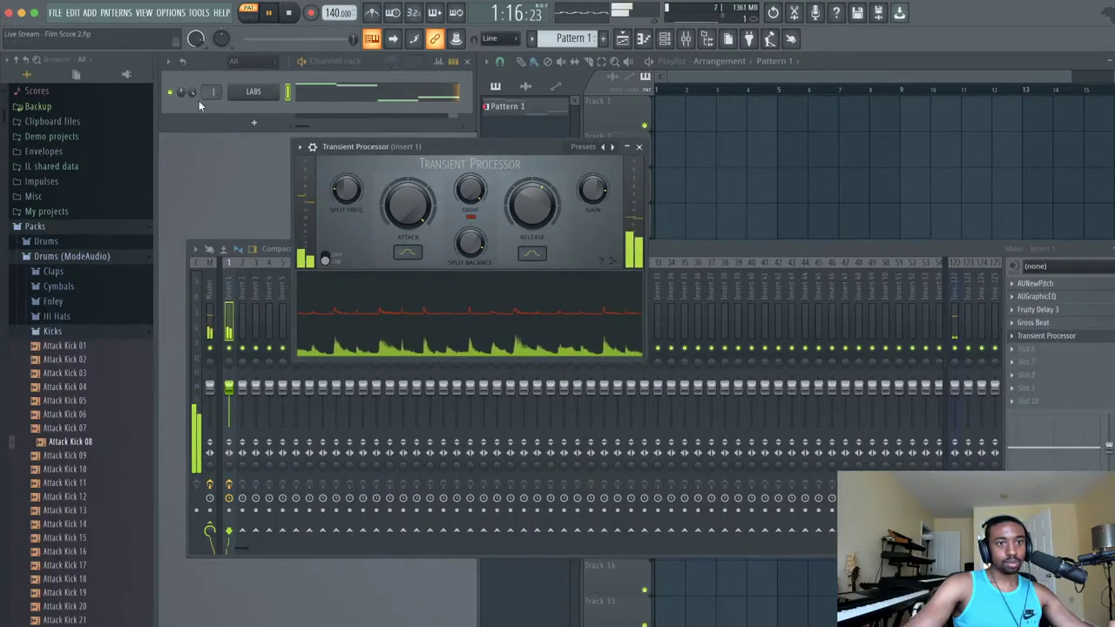
pyautogui.moveTo(193, 93); pyautogui.dragTo(192, 82)
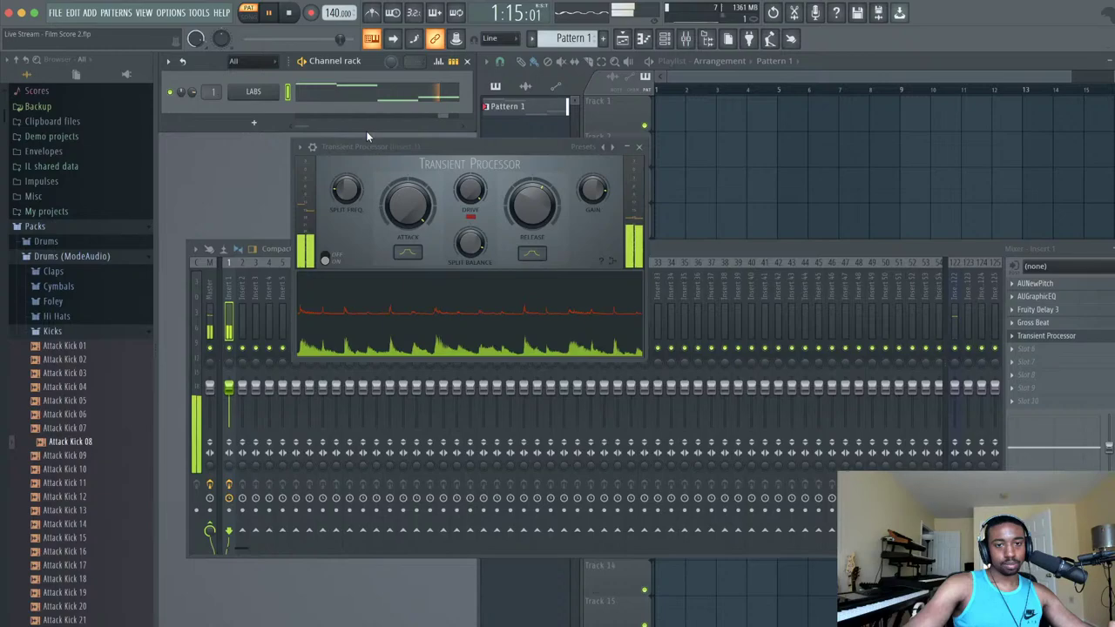
pyautogui.click(639, 147)
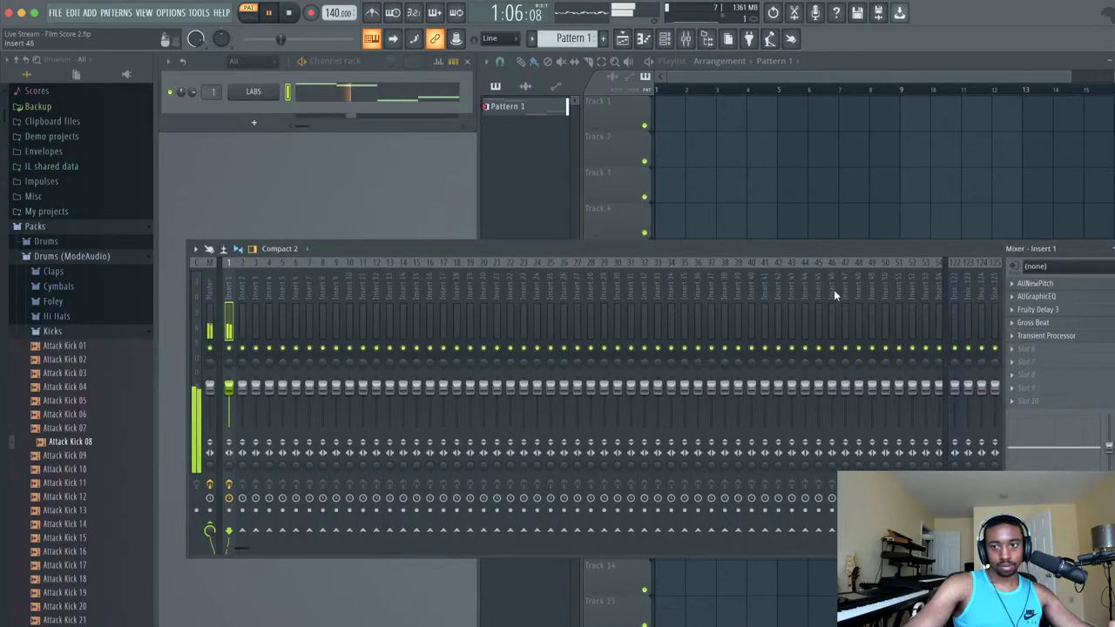
# - Open the LABS channel's melody in the piano roll and play it back a few times
pyautogui.click(252, 92)
pyautogui.click(896, 60)
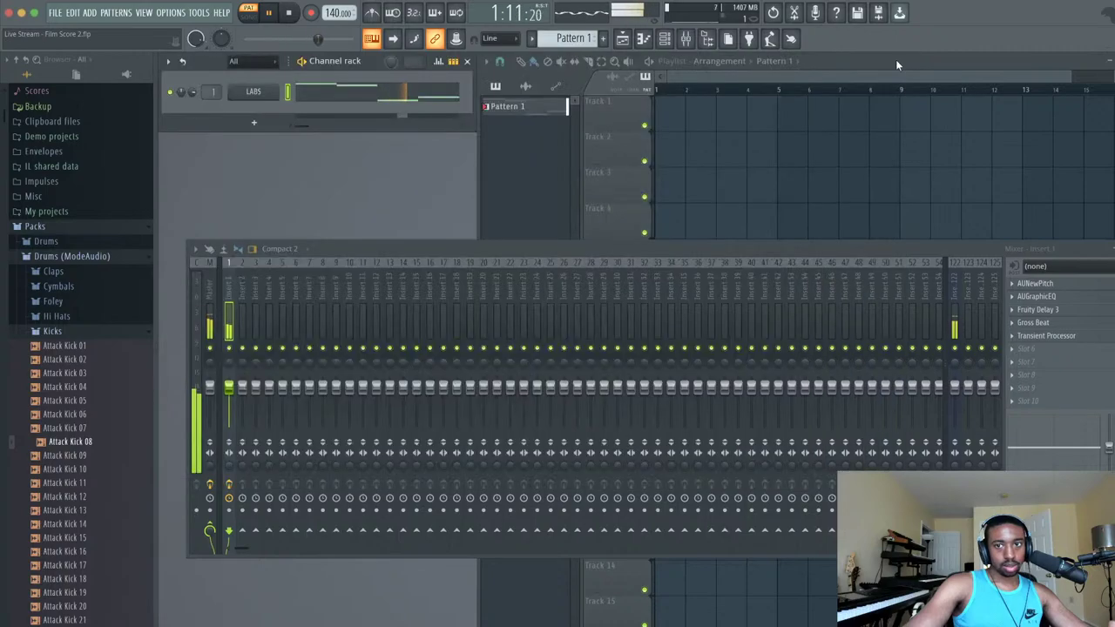
pyautogui.click(400, 112)
pyautogui.press('space')
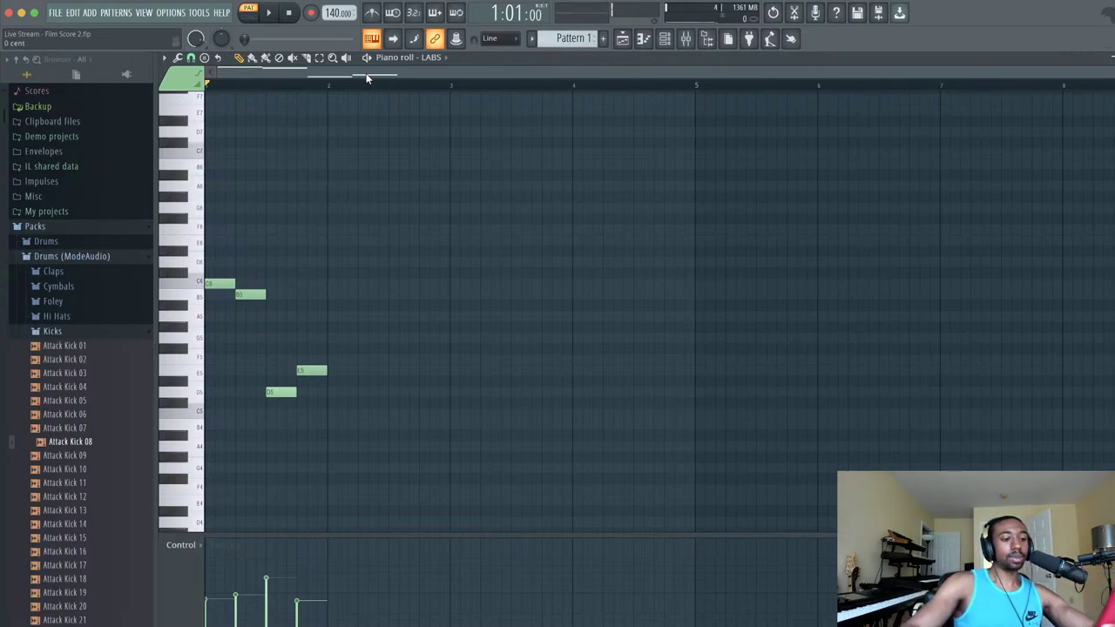
pyautogui.press('space')
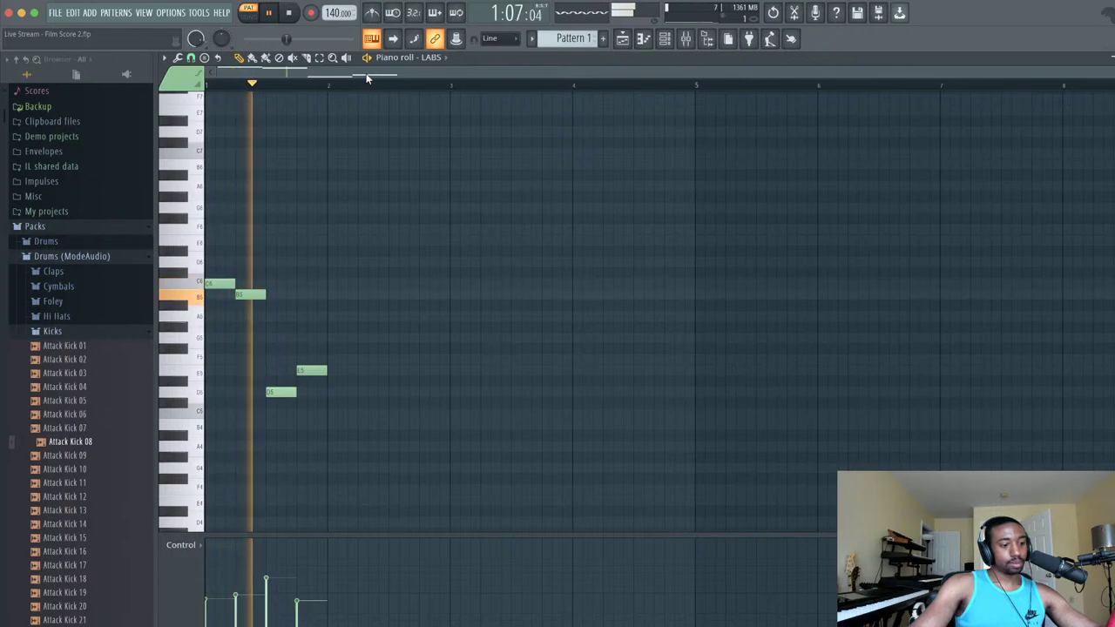
pyautogui.press('space')
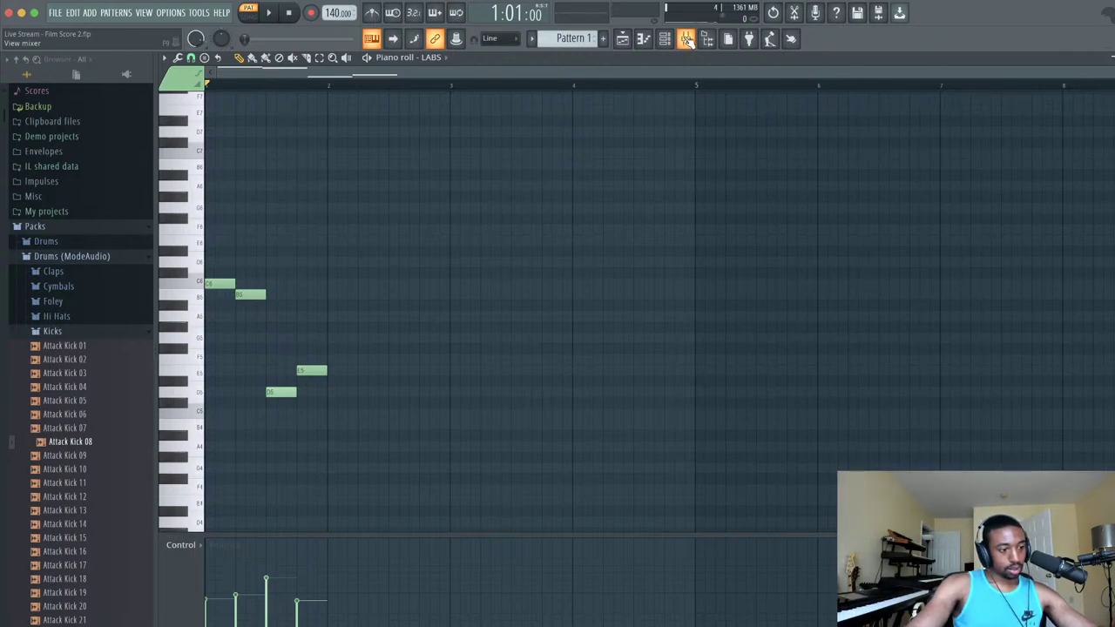
pyautogui.press('space')
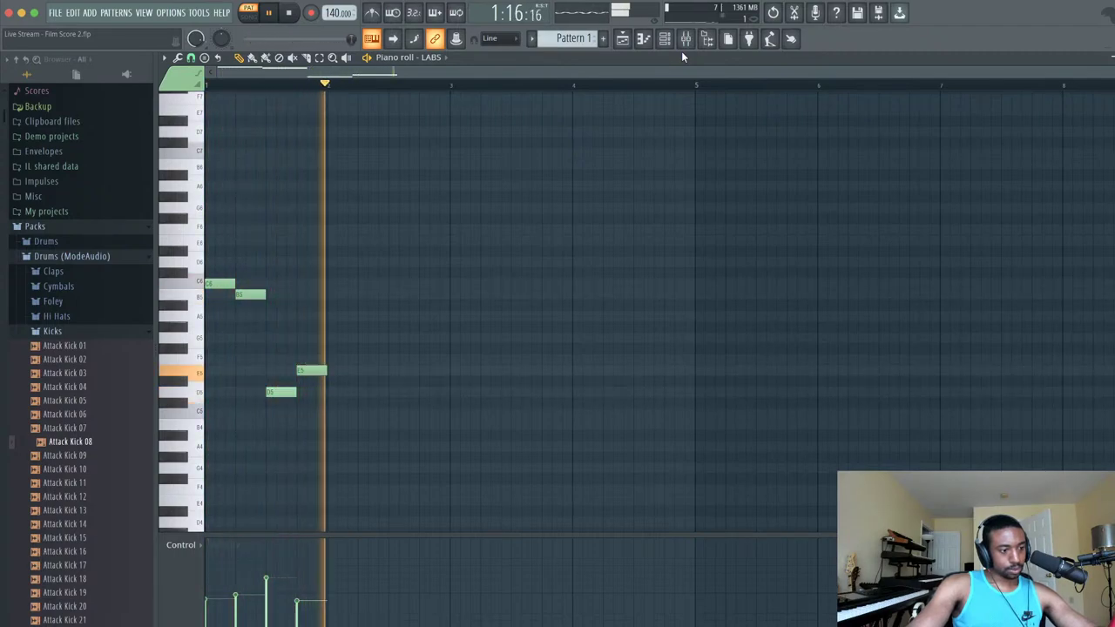
pyautogui.press('space')
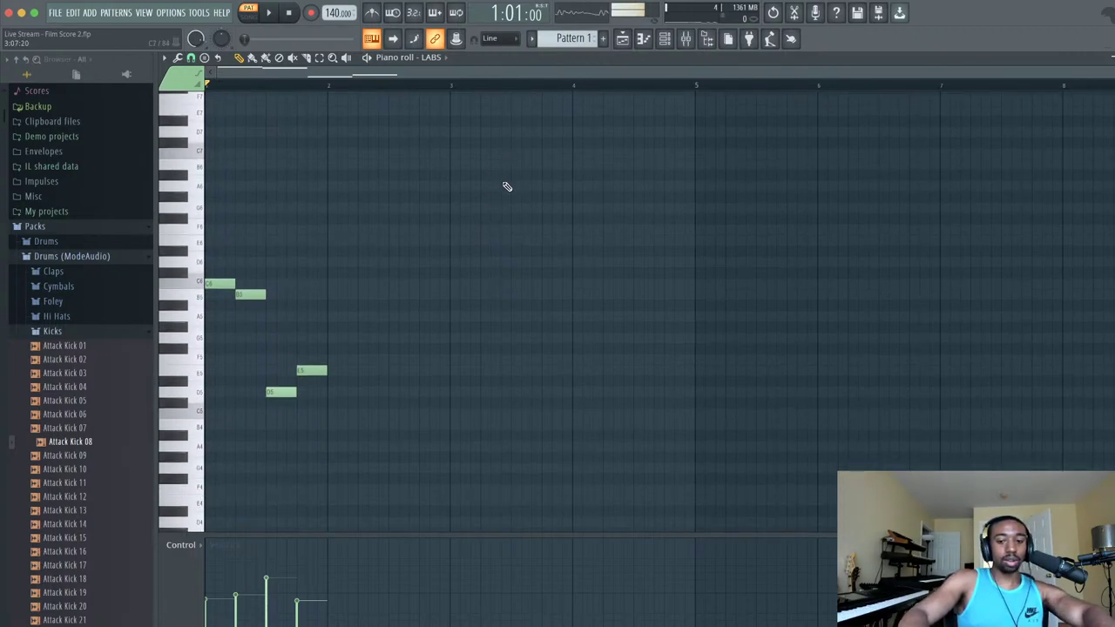
# - Check the YouTube live chat beside the piano roll and delete the stray note placed in bar 2
pyautogui.scroll(1, 507, 187)
pyautogui.scroll(1, 507, 187)
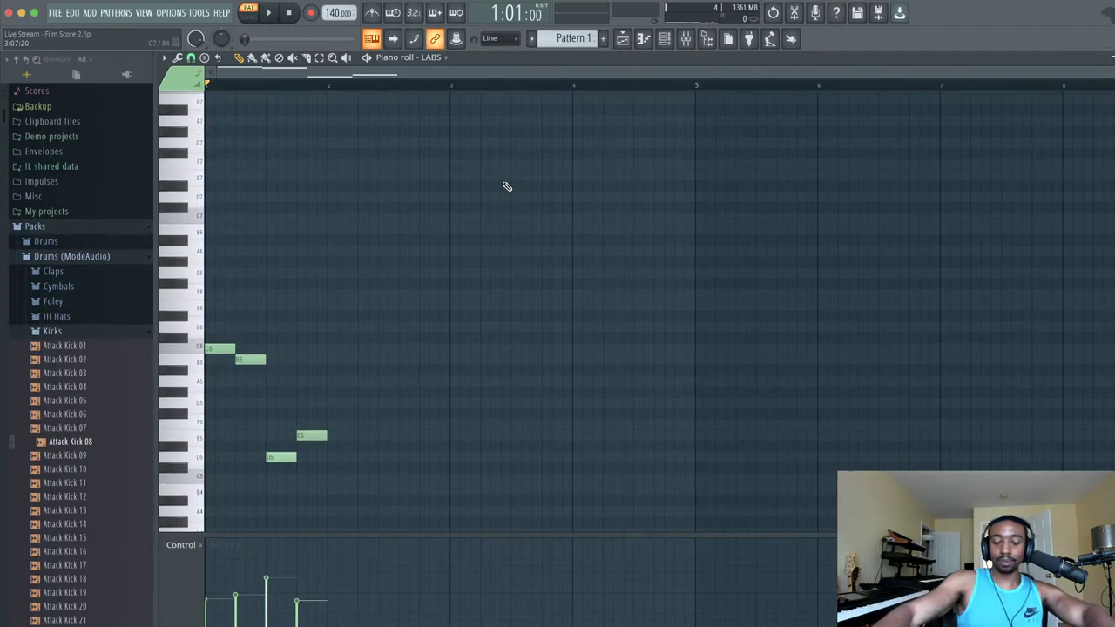
pyautogui.hotkey('ctrl', 'Up')
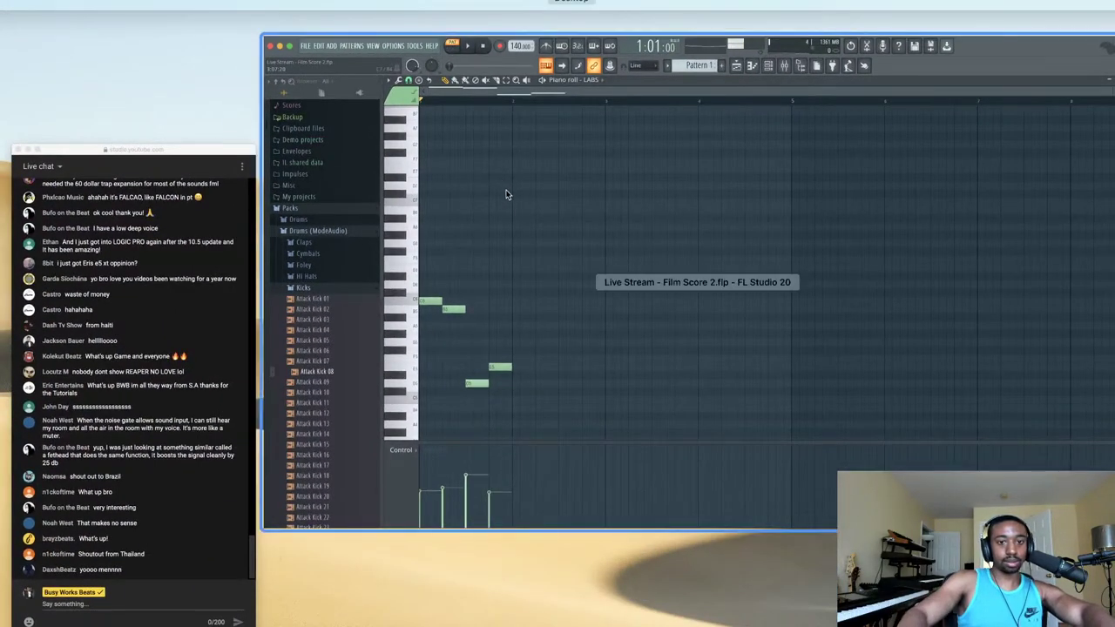
pyautogui.click(509, 196)
pyautogui.hotkey('ctrl', 'Up')
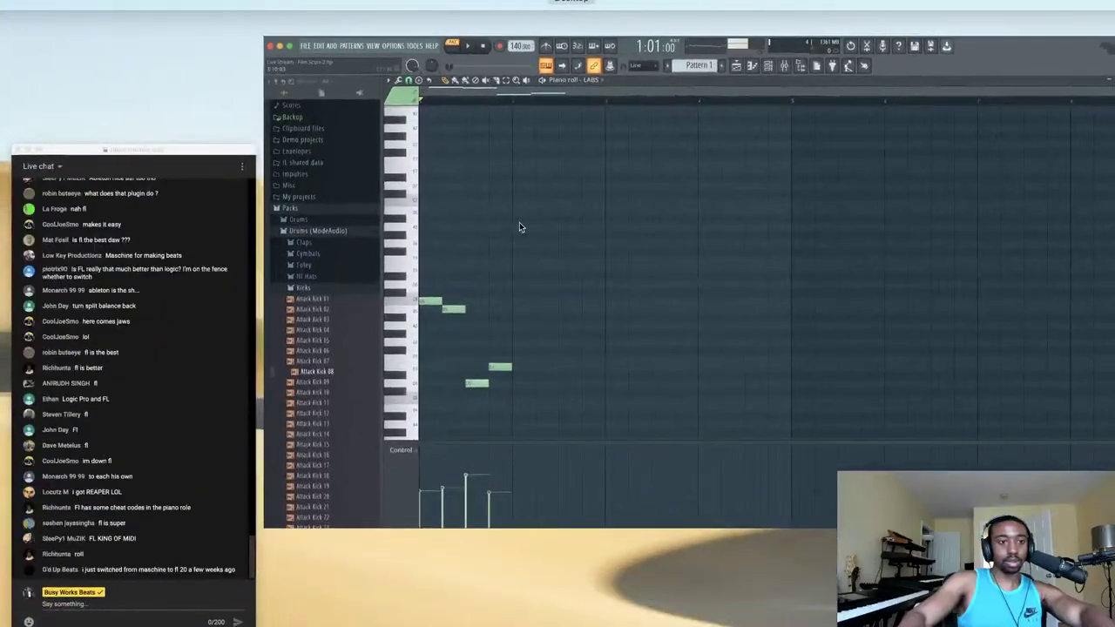
pyautogui.click(225, 280)
pyautogui.click(398, 241)
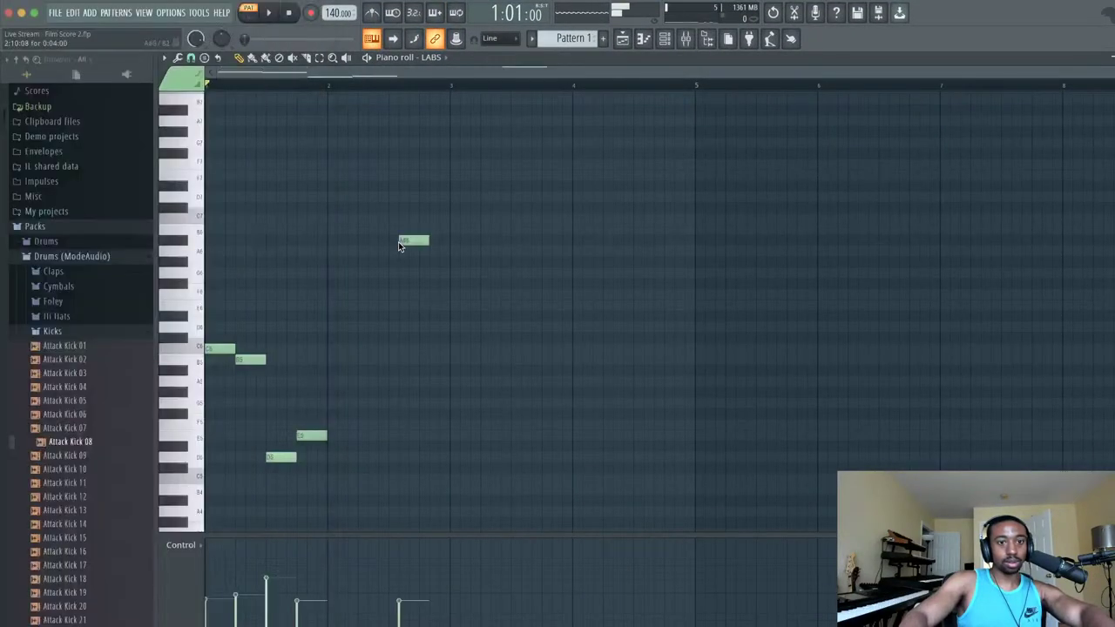
pyautogui.rightClick(413, 241)
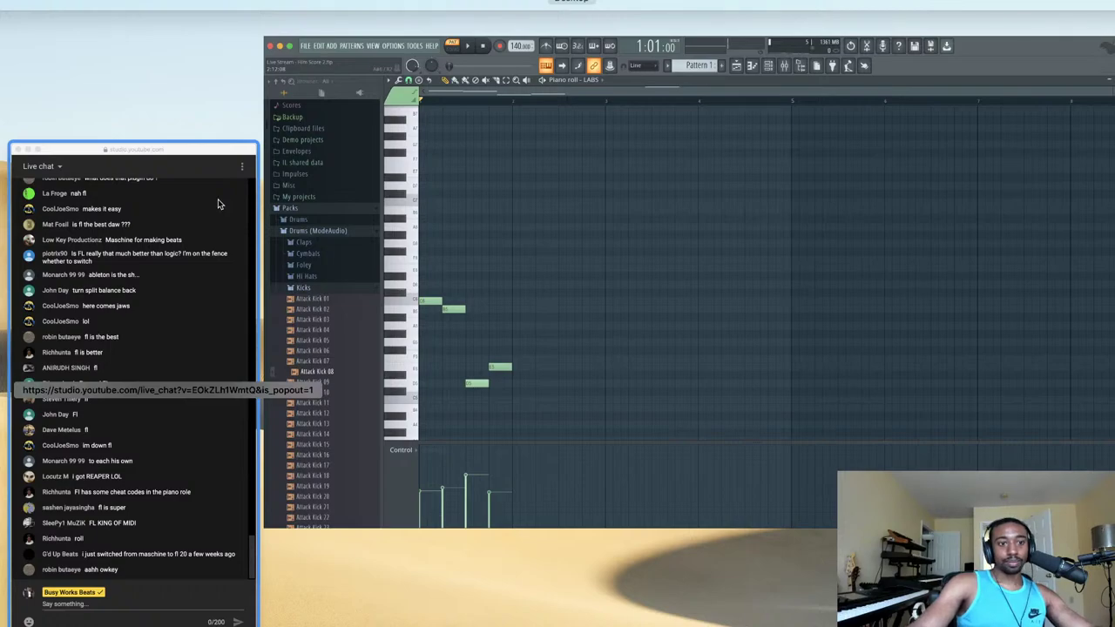
pyautogui.moveTo(218, 198); pyautogui.dragTo(87, 187)
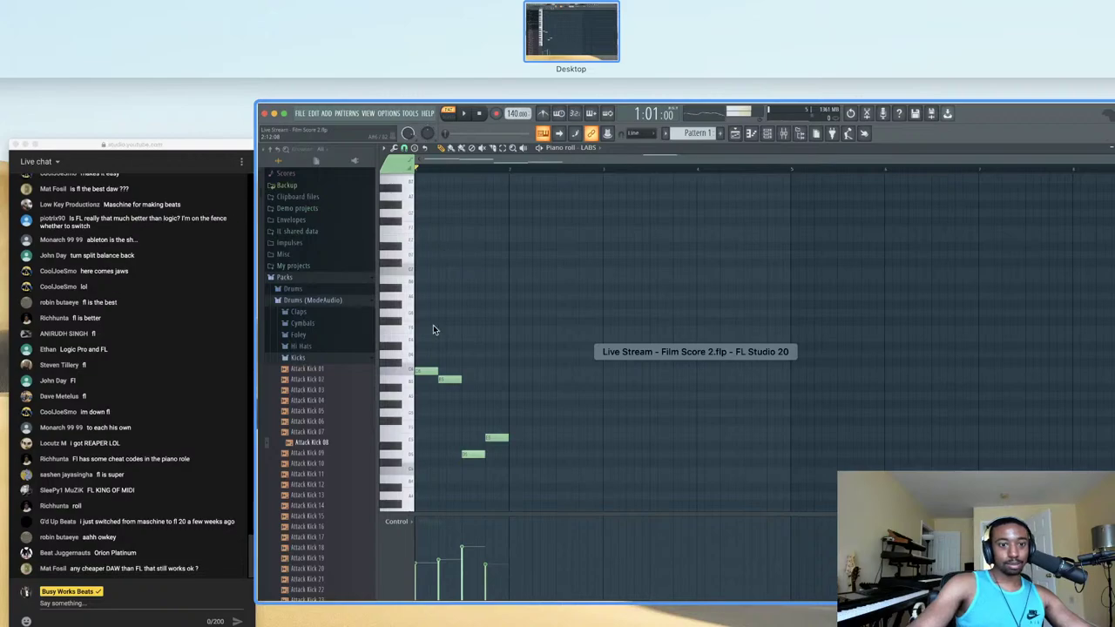
pyautogui.click(421, 391)
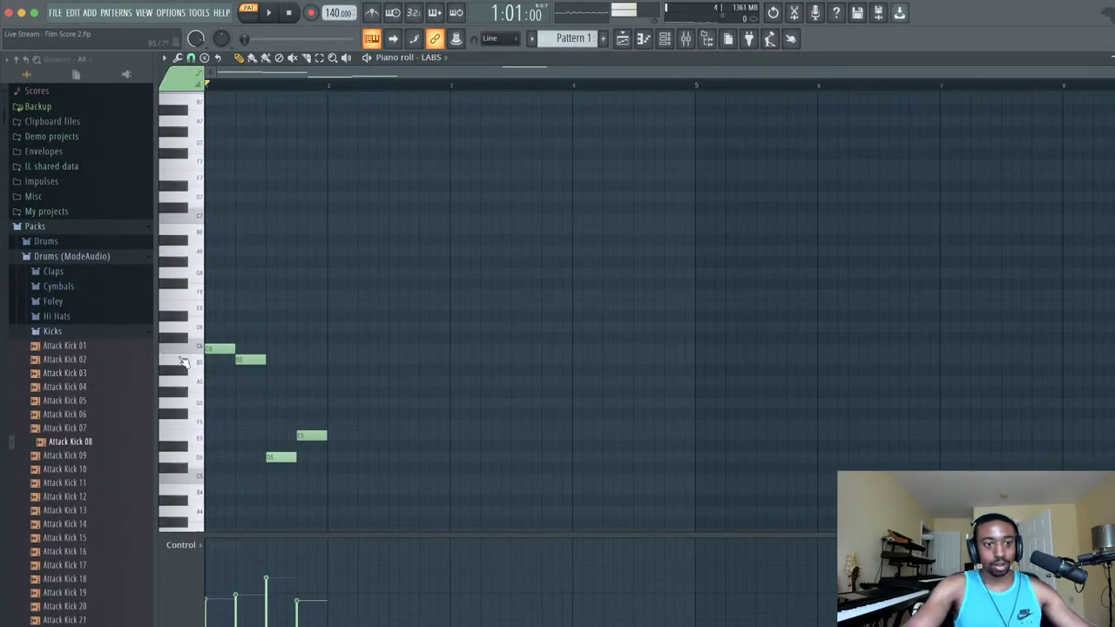
# - Transpose the four-note LABS melody up one semitone and play it back
pyautogui.press('space')
pyautogui.press('space')
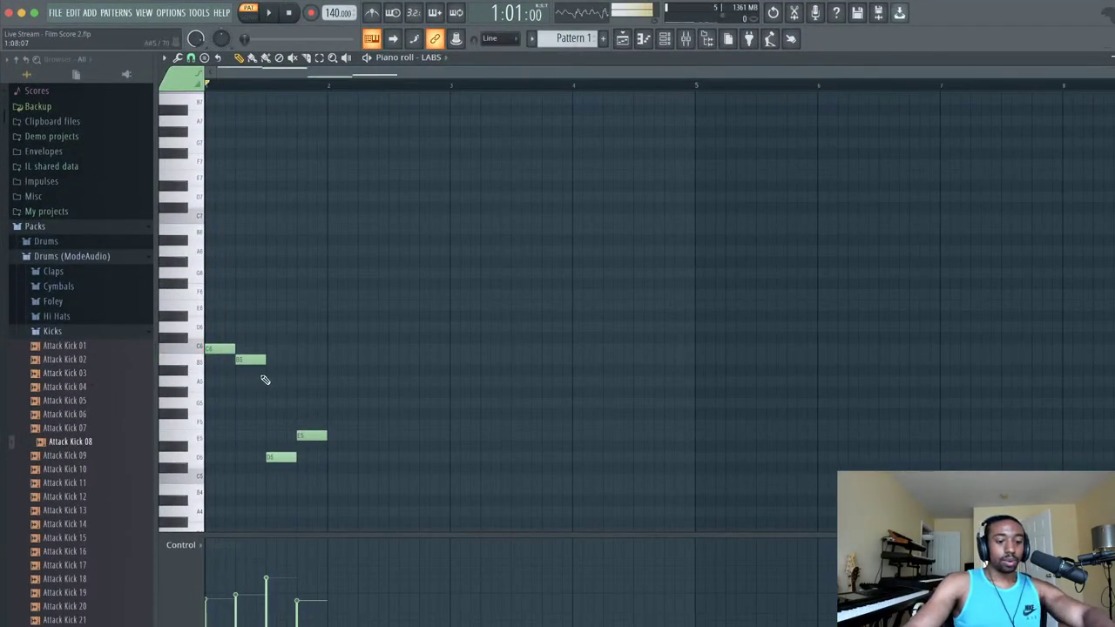
pyautogui.hotkey('shift', 'Up')
pyautogui.press('space')
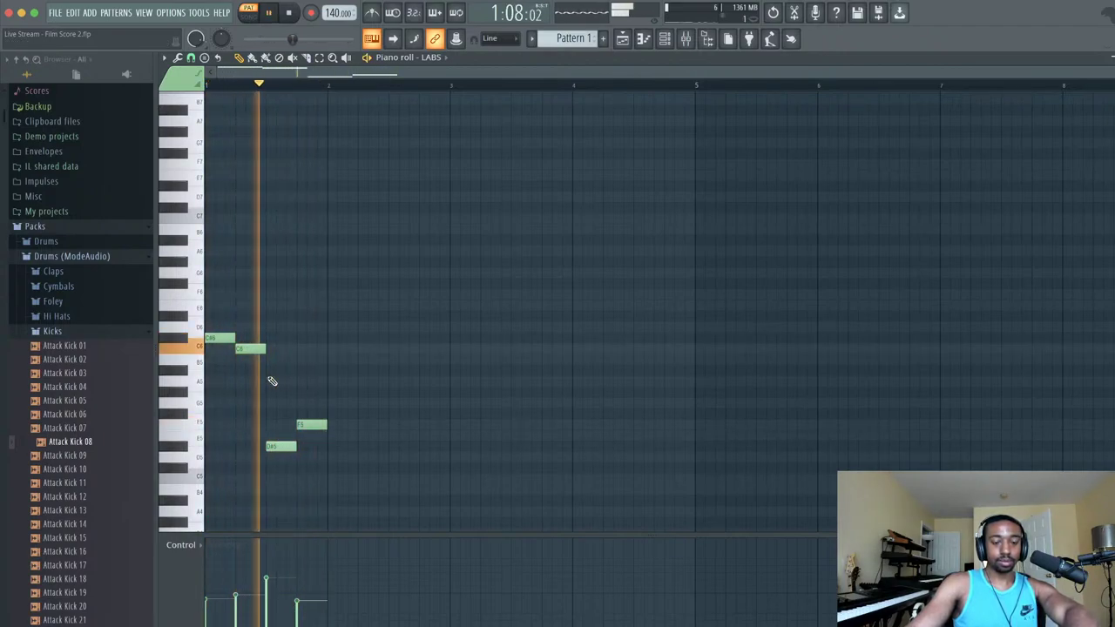
pyautogui.press('space')
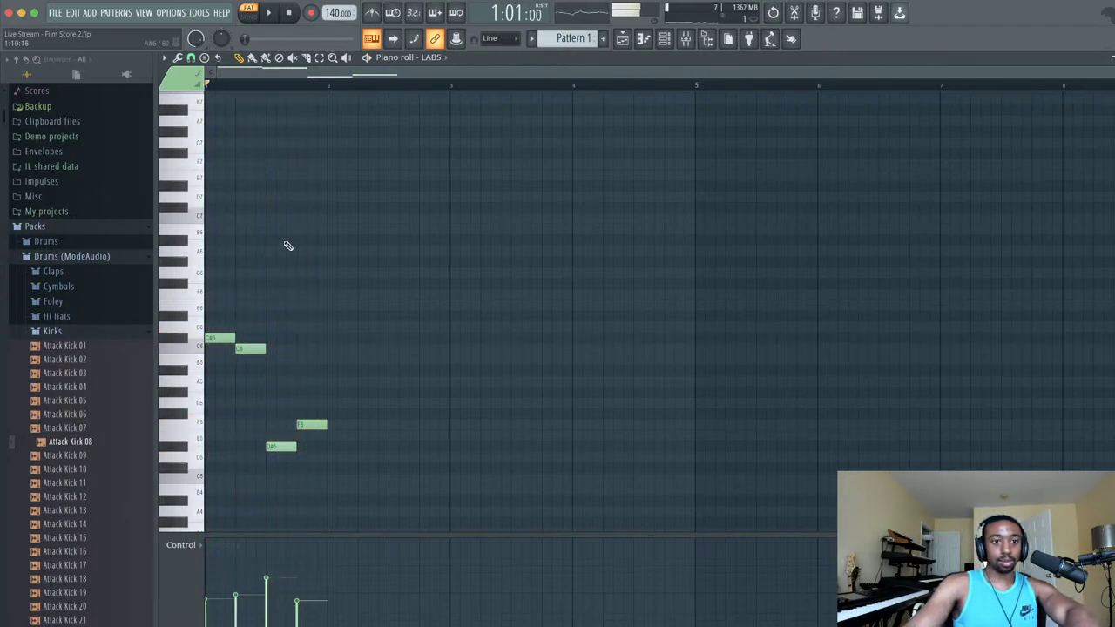
# - Select all four melody notes, repeat them three times to fill four bars, and clear the selection
pyautogui.moveTo(347, 248); pyautogui.dragTo(225, 484)
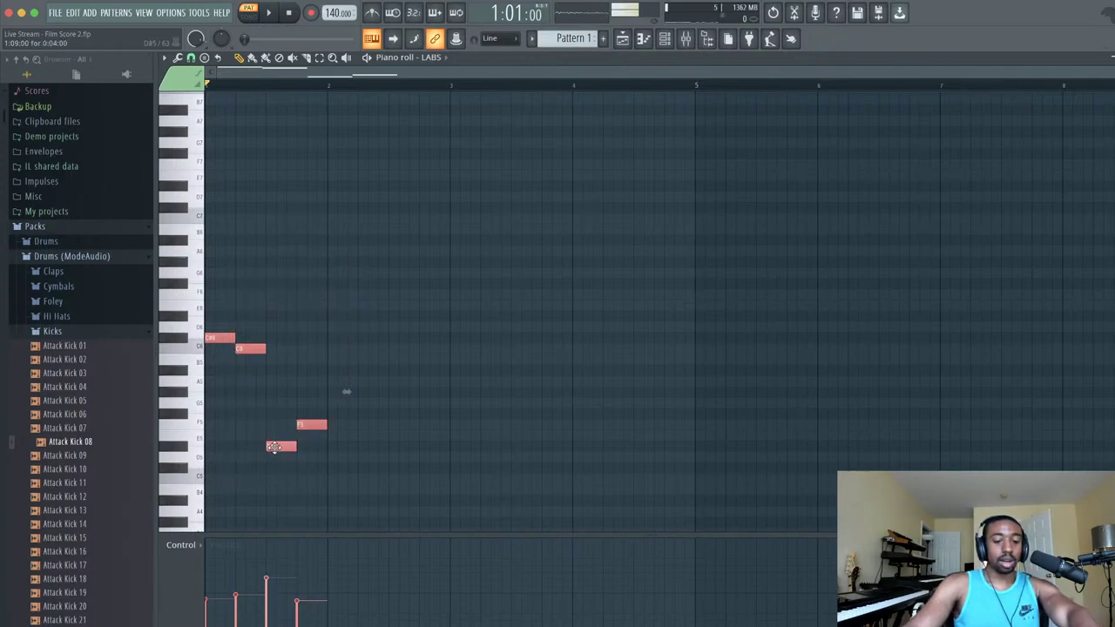
pyautogui.hotkey('ctrl', 'b')
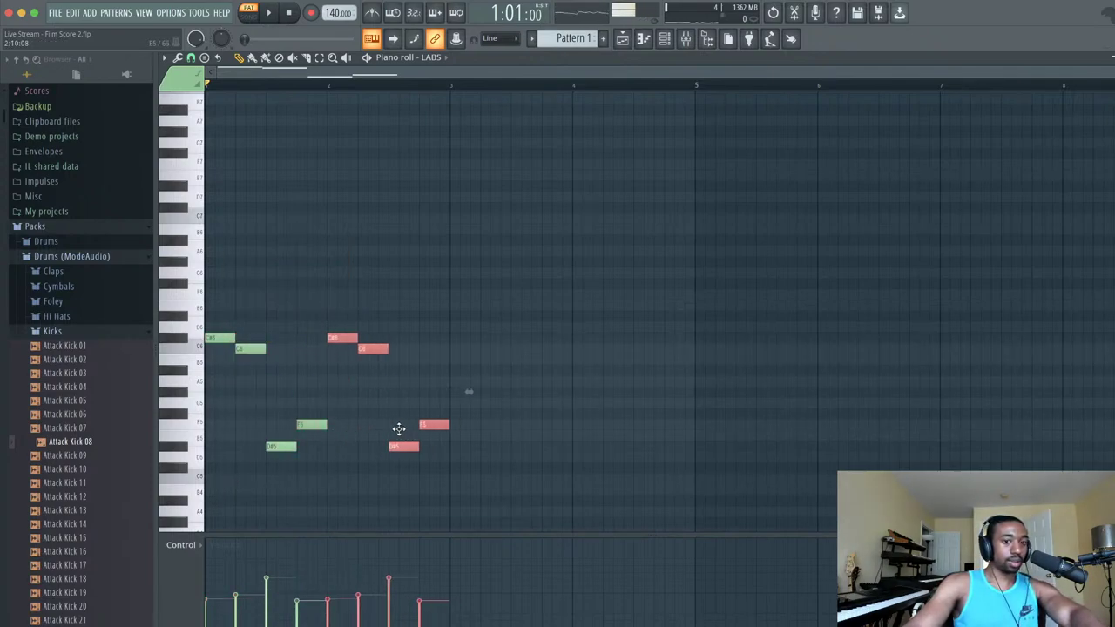
pyautogui.hotkey('ctrl', 'b')
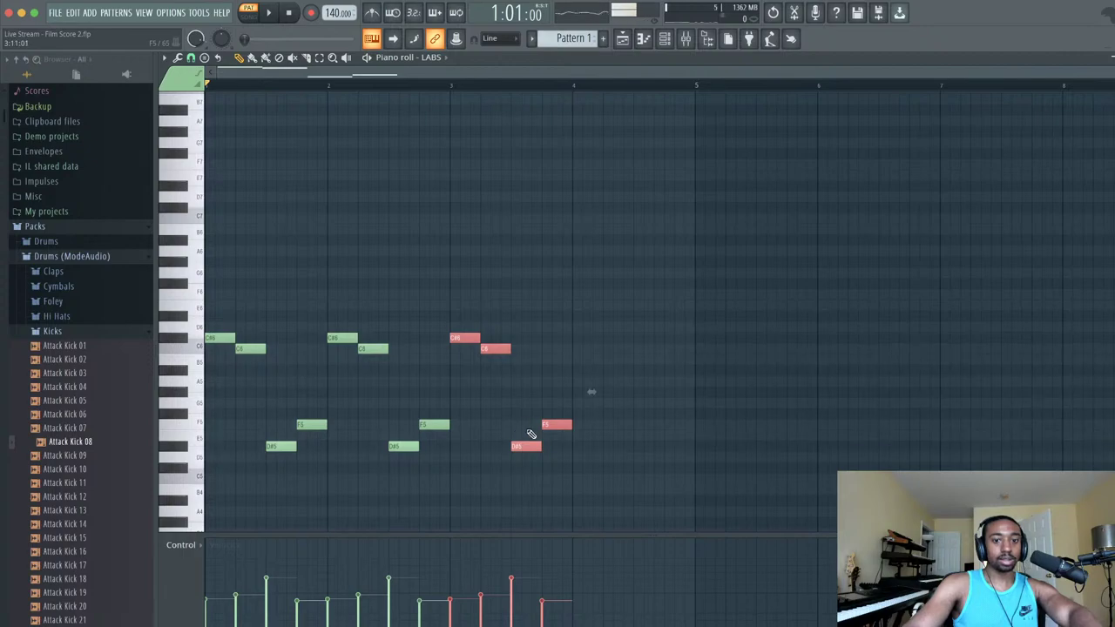
pyautogui.hotkey('ctrl', 'b')
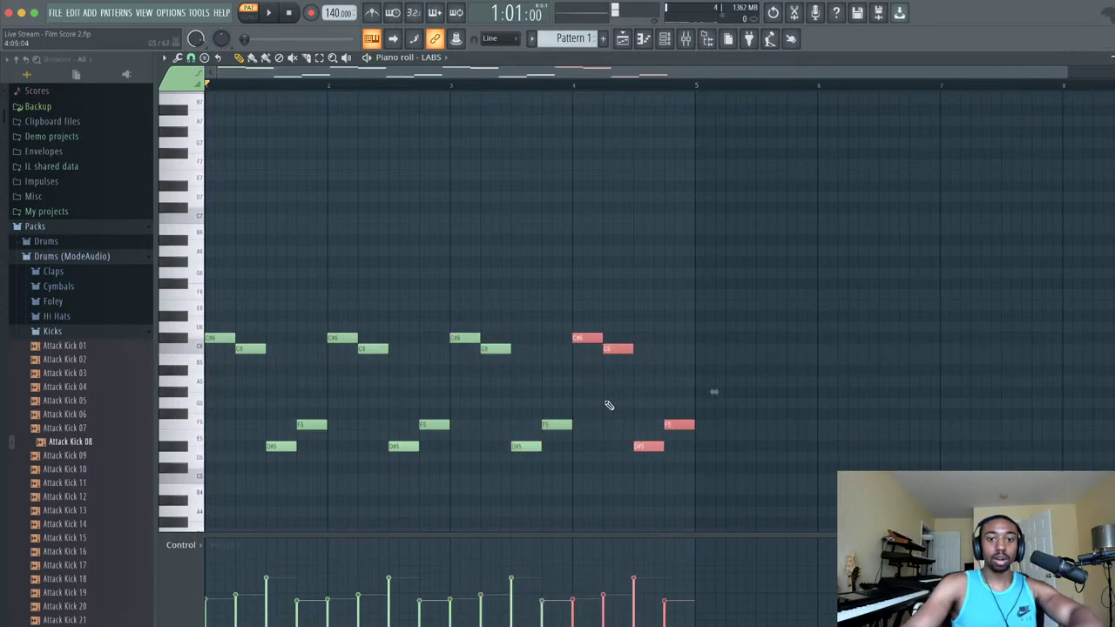
pyautogui.hotkey('ctrl', 'd')
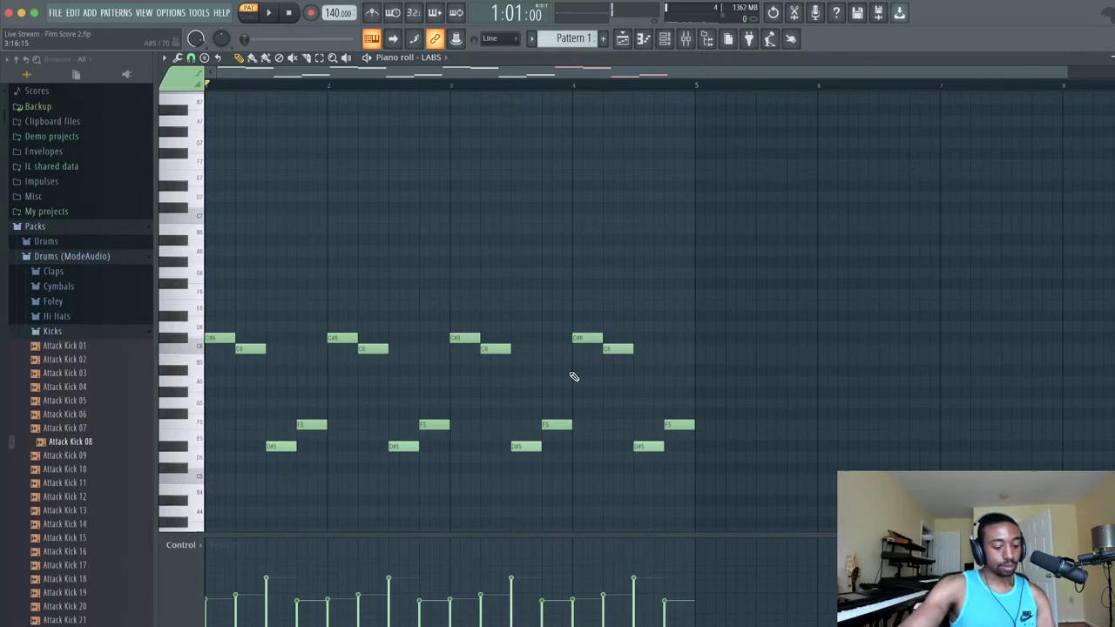
# - Audition the opening of the four-bar LABS melody
pyautogui.press('space')
pyautogui.press('space')
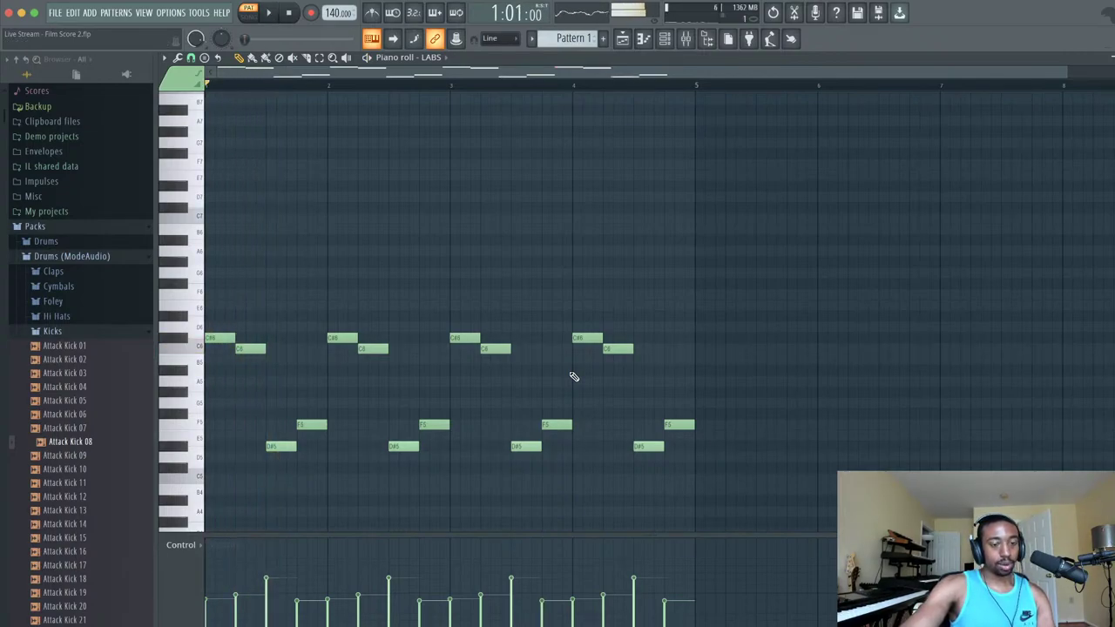
pyautogui.click(199, 146)
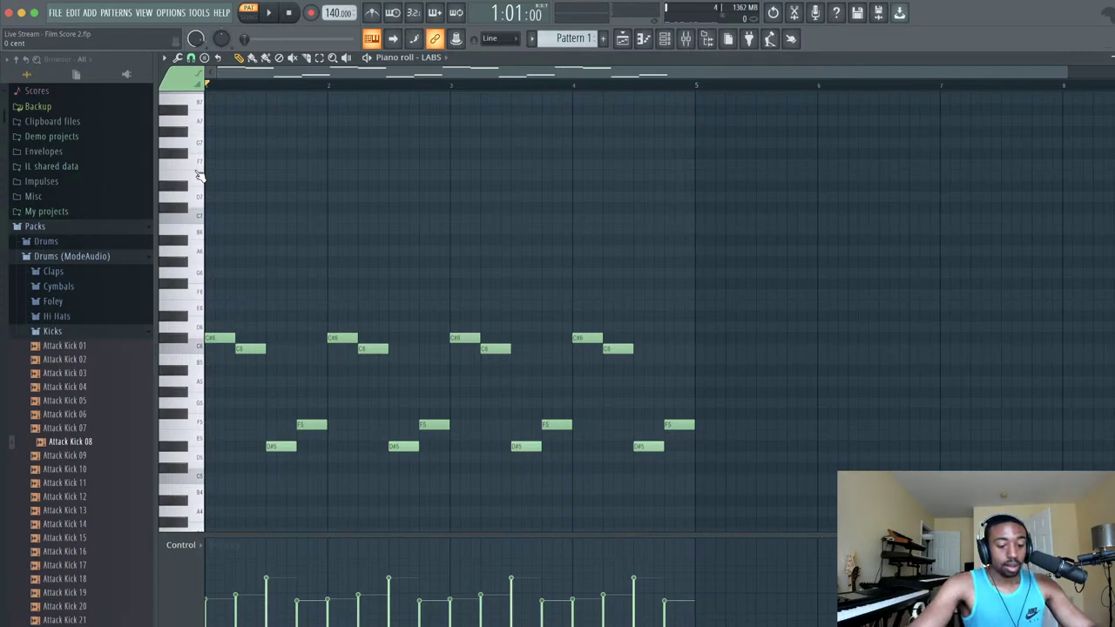
pyautogui.press('space')
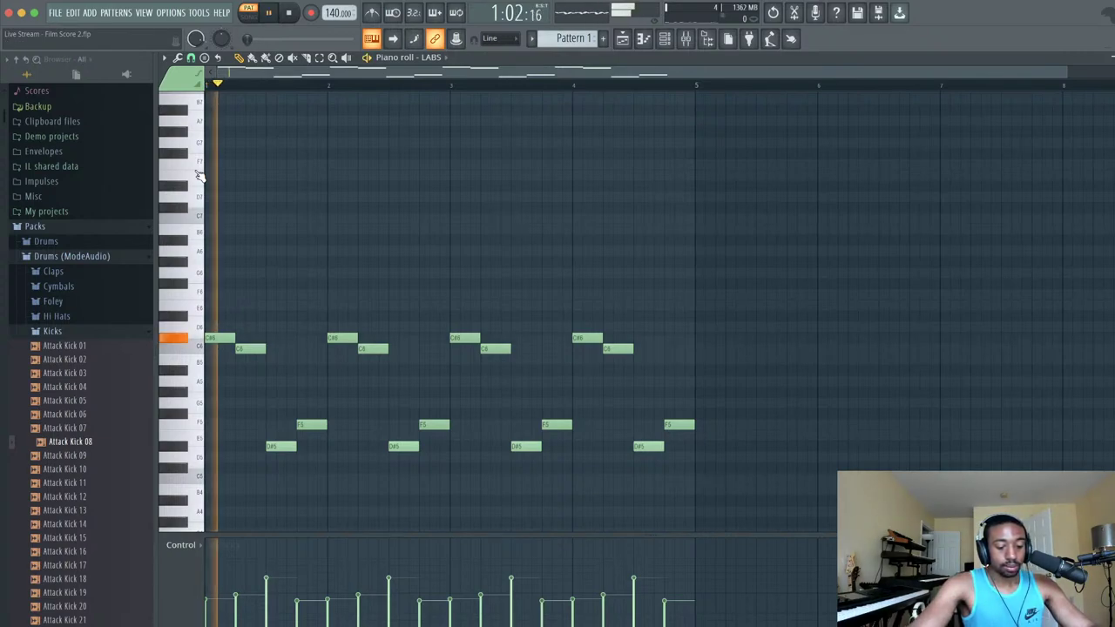
pyautogui.press('space')
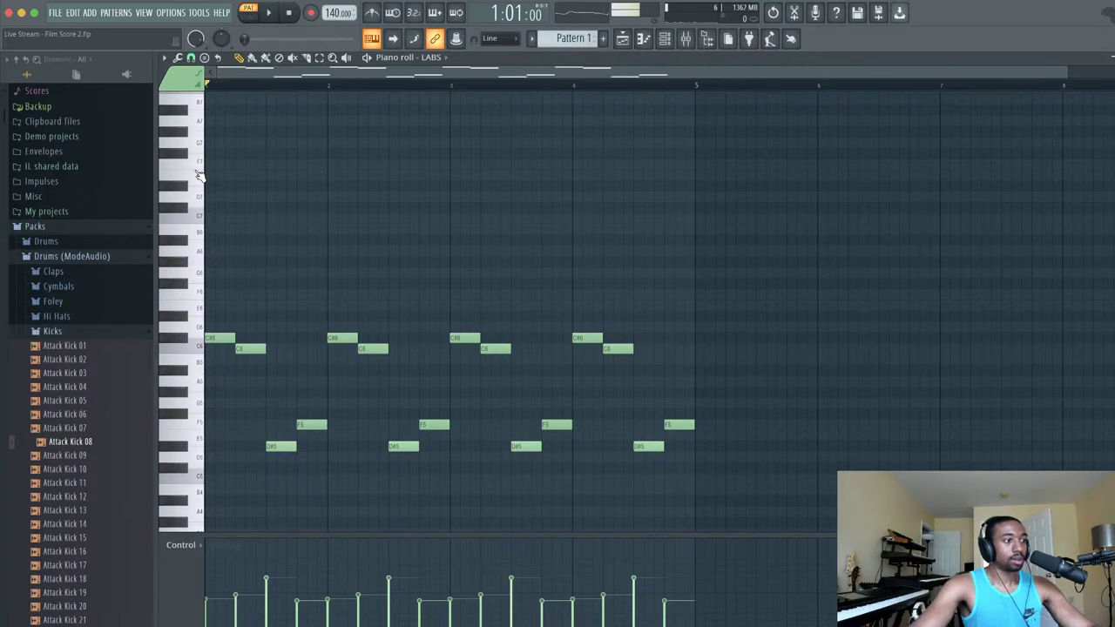
# - Play back the four-bar LABS melody in the piano roll and stop it in bar 3
pyautogui.press('space')
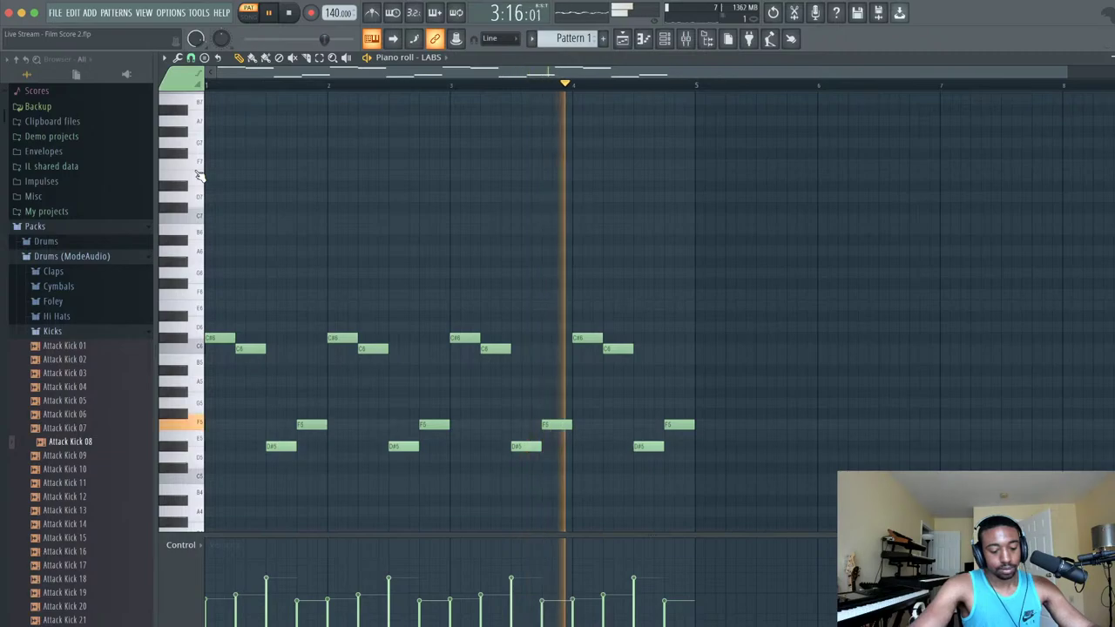
pyautogui.press('space')
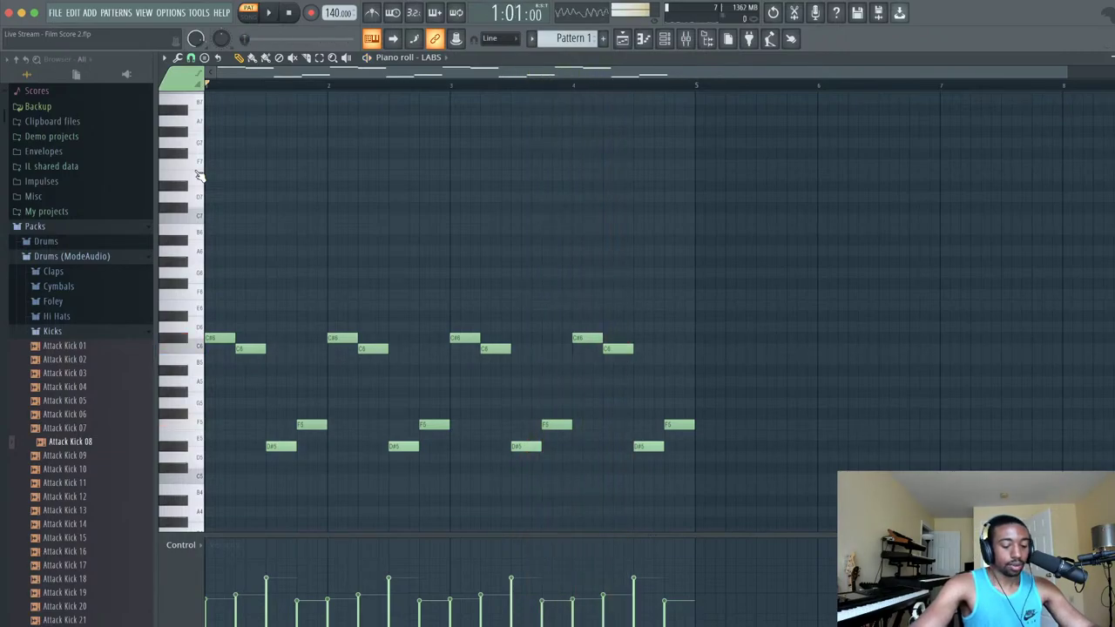
pyautogui.click(35, 12)
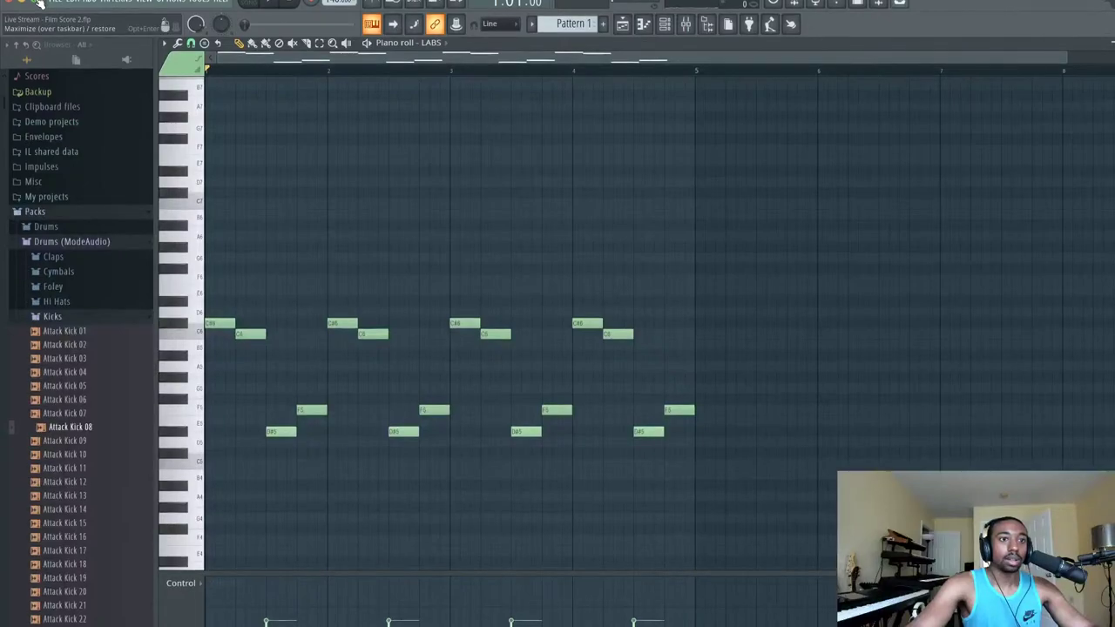
pyautogui.click(35, 2)
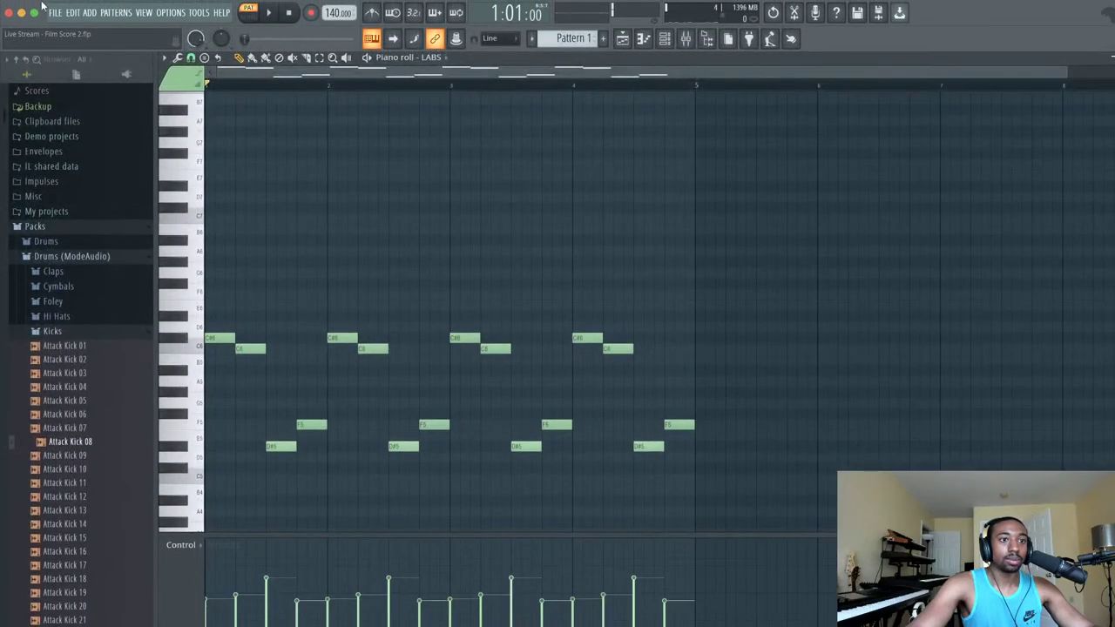
pyautogui.click(36, 11)
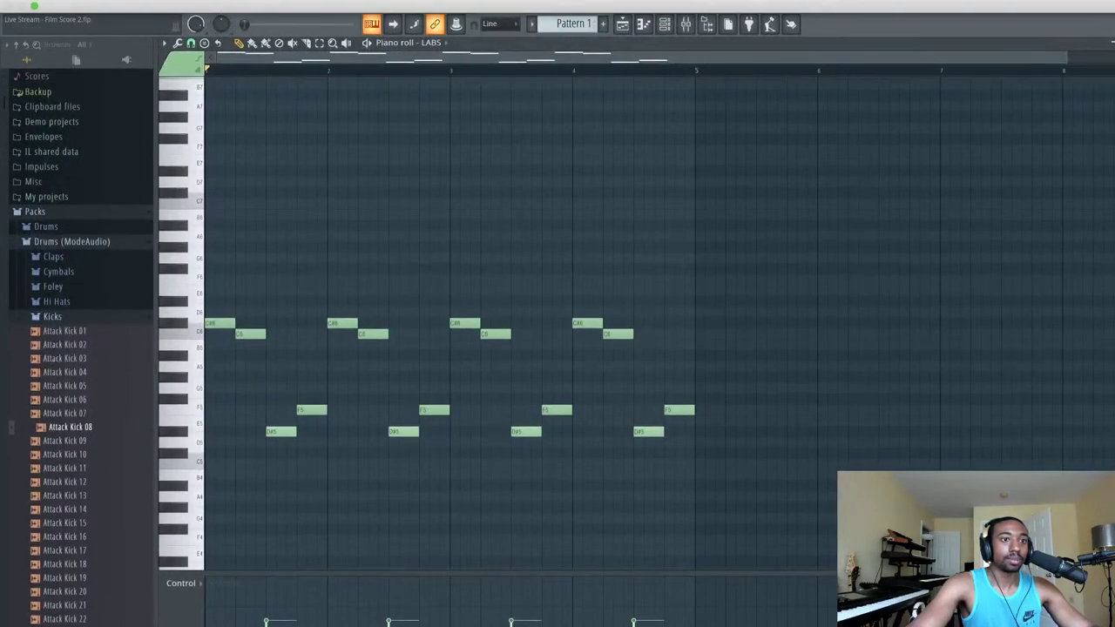
pyautogui.moveTo(37, 9)
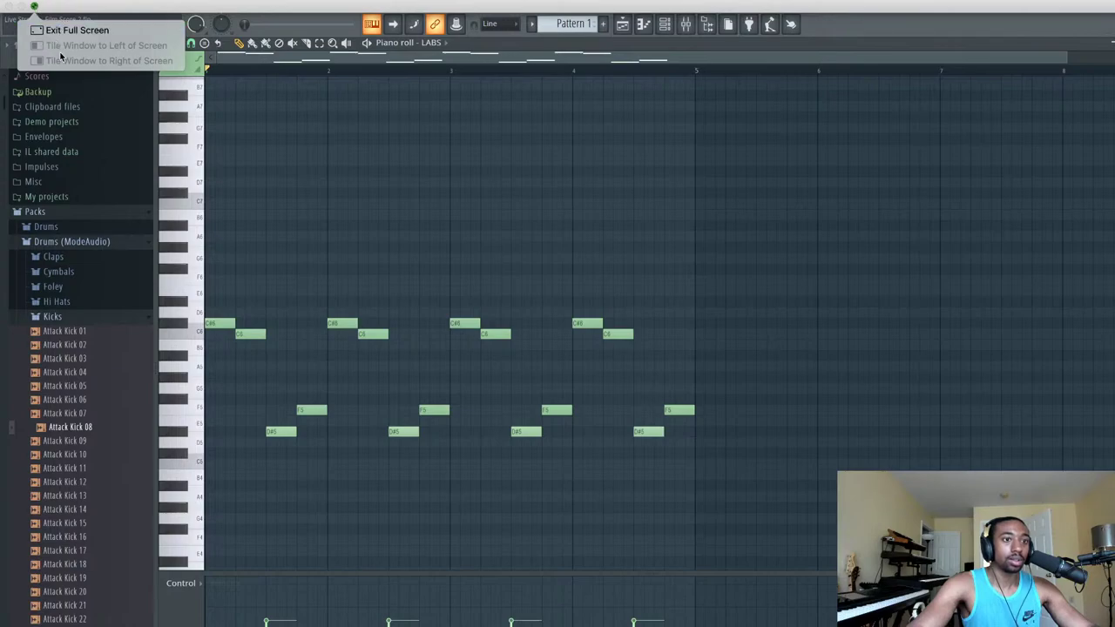
pyautogui.click(35, 7)
# - Try a G#6 note on the fourth beat of bar 1 while playing the melody, and remove that note
pyautogui.press('space')
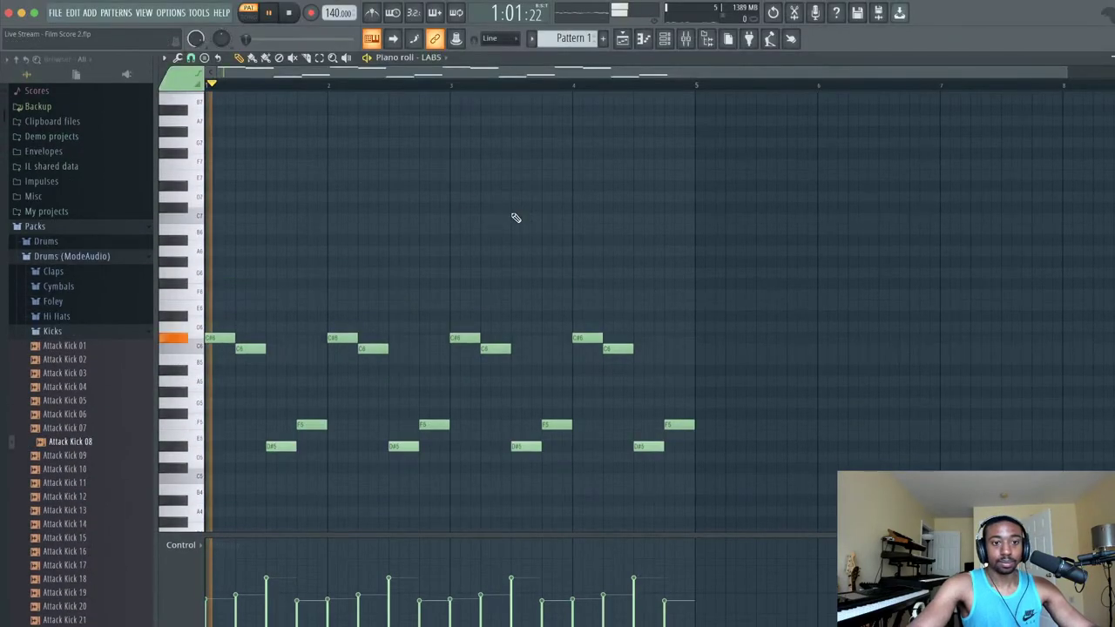
pyautogui.press('space')
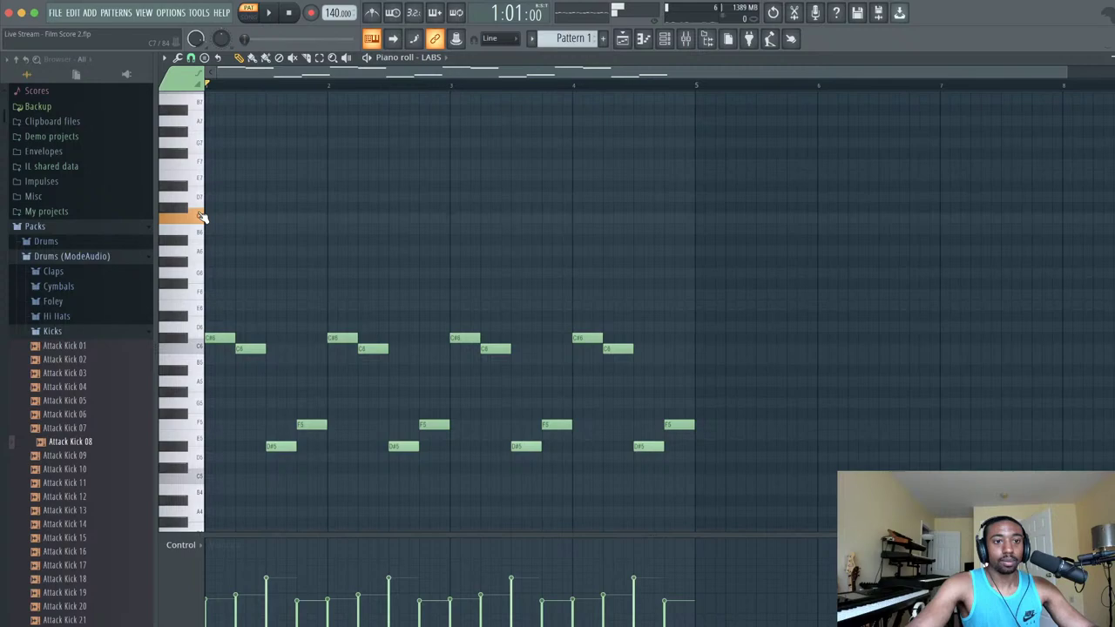
pyautogui.click(177, 264)
pyautogui.press('space')
pyautogui.click(297, 262)
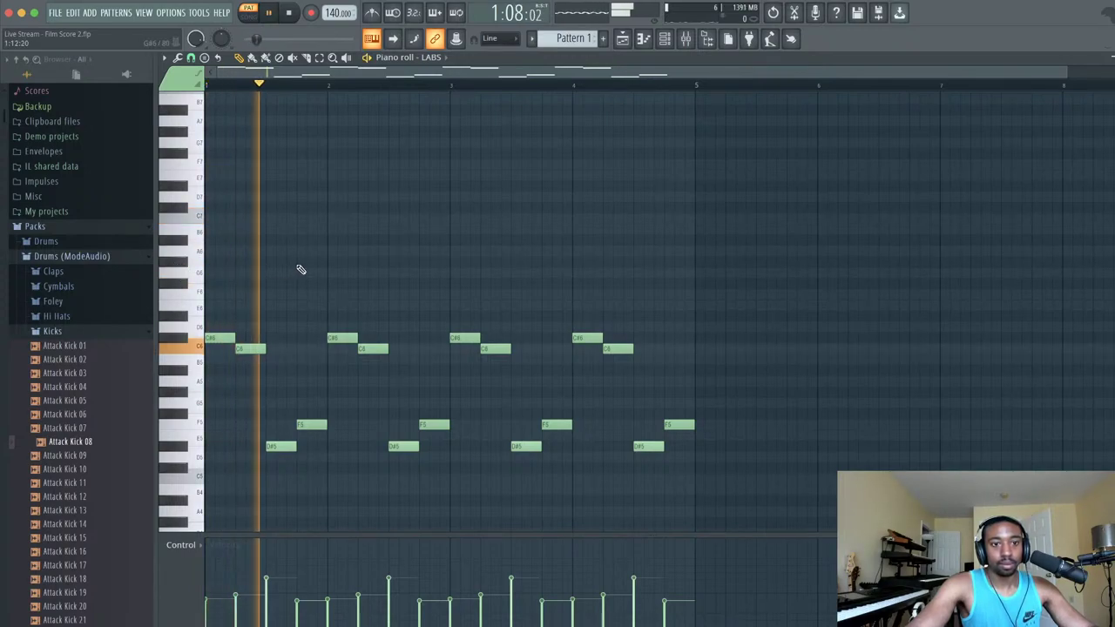
pyautogui.press('space')
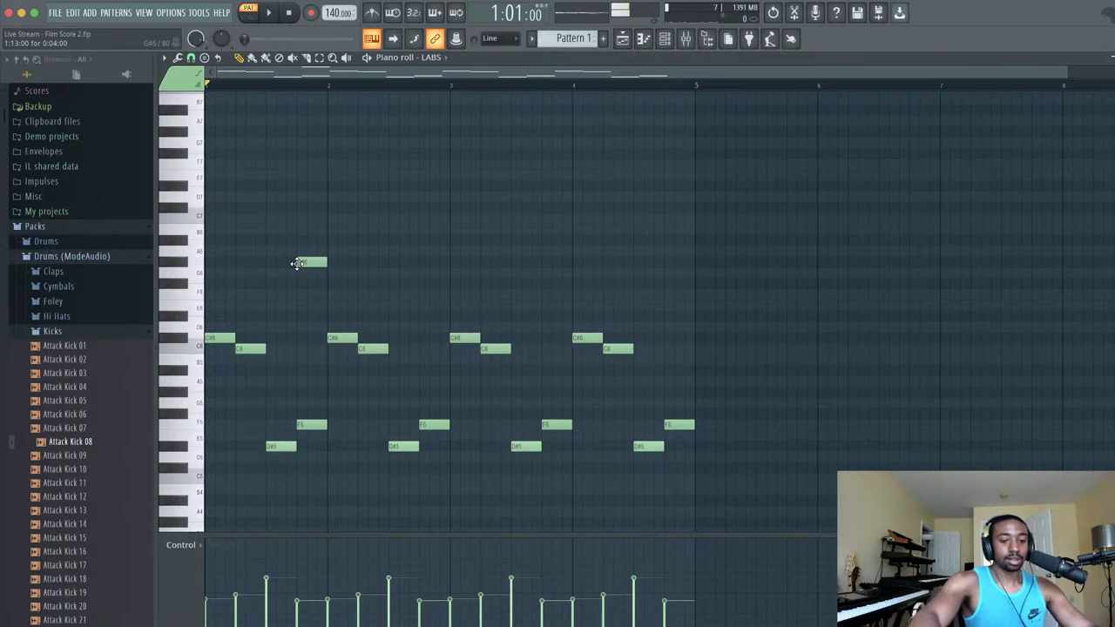
pyautogui.hotkey('ctrl', 'a')
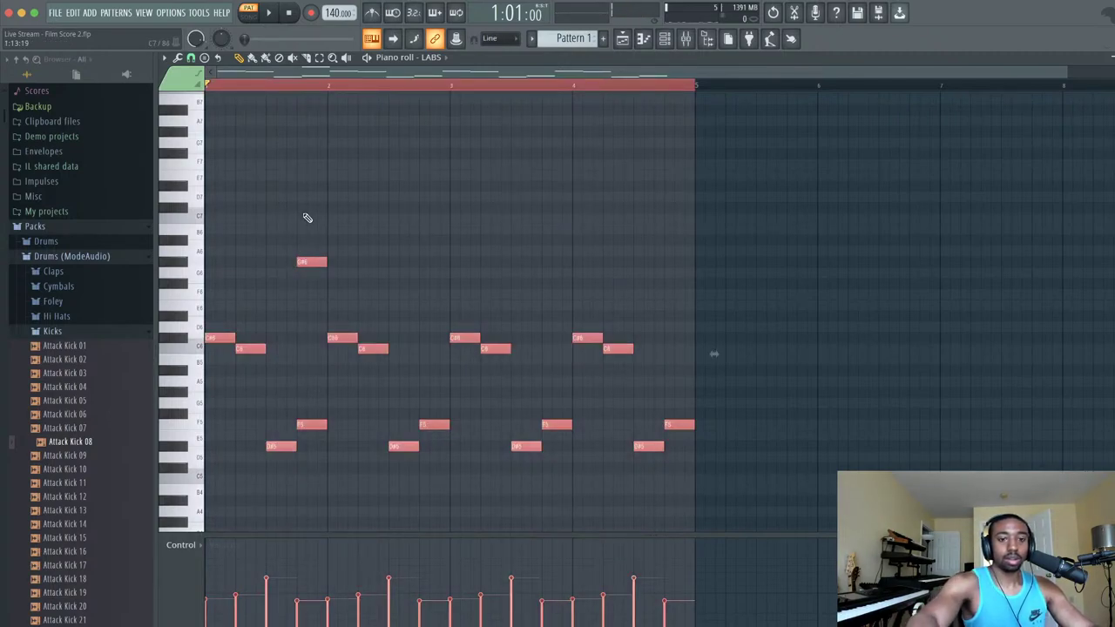
pyautogui.rightClick(325, 262)
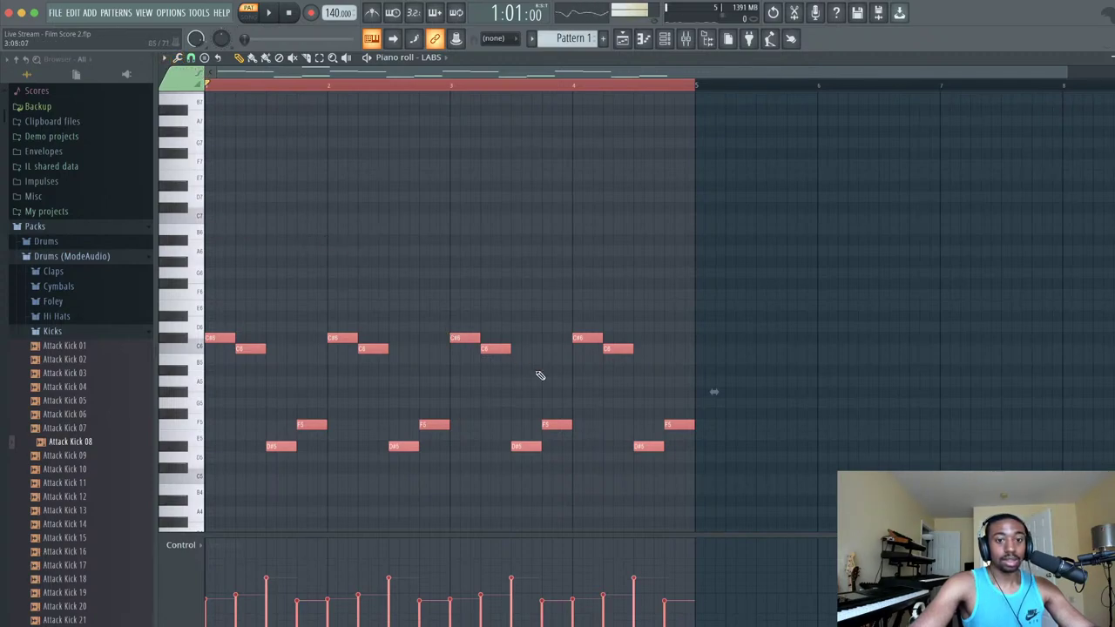
# - Delete all sixteen LABS melody notes across the four bars of the piano roll, from bar 4 back to bar 1
pyautogui.moveTo(681, 463); pyautogui.dragTo(192, 299)
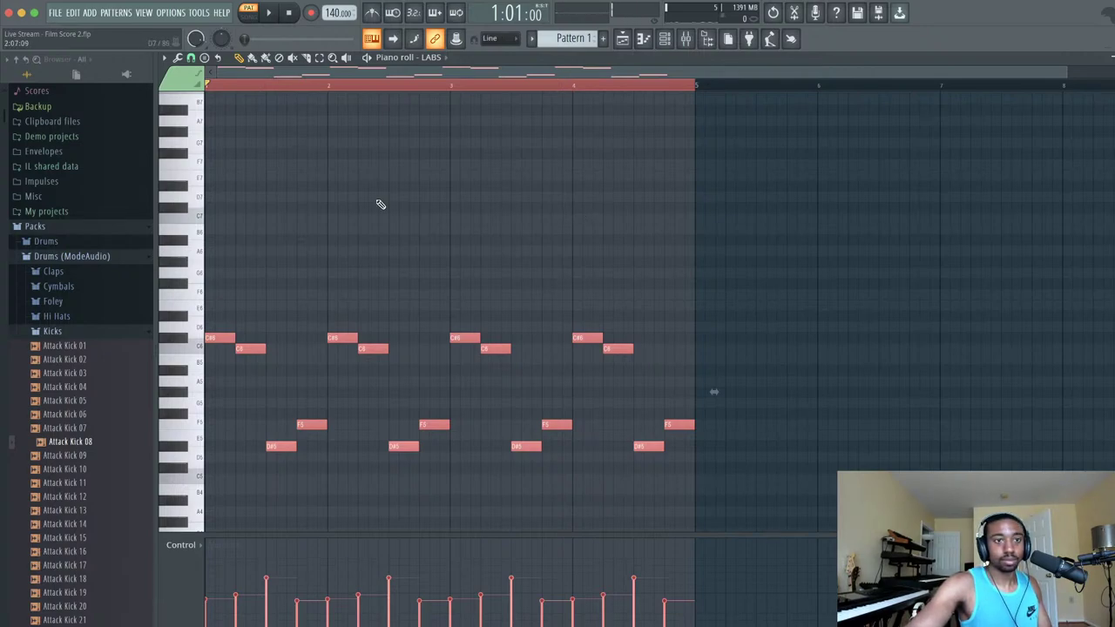
pyautogui.click(290, 63)
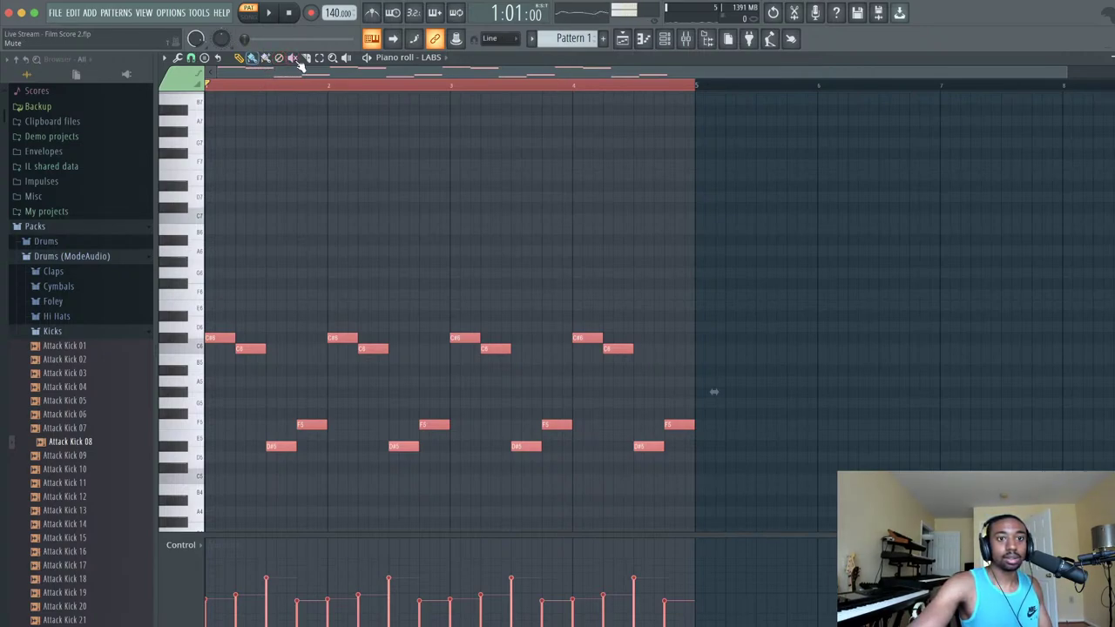
pyautogui.click(280, 59)
pyautogui.click(587, 338)
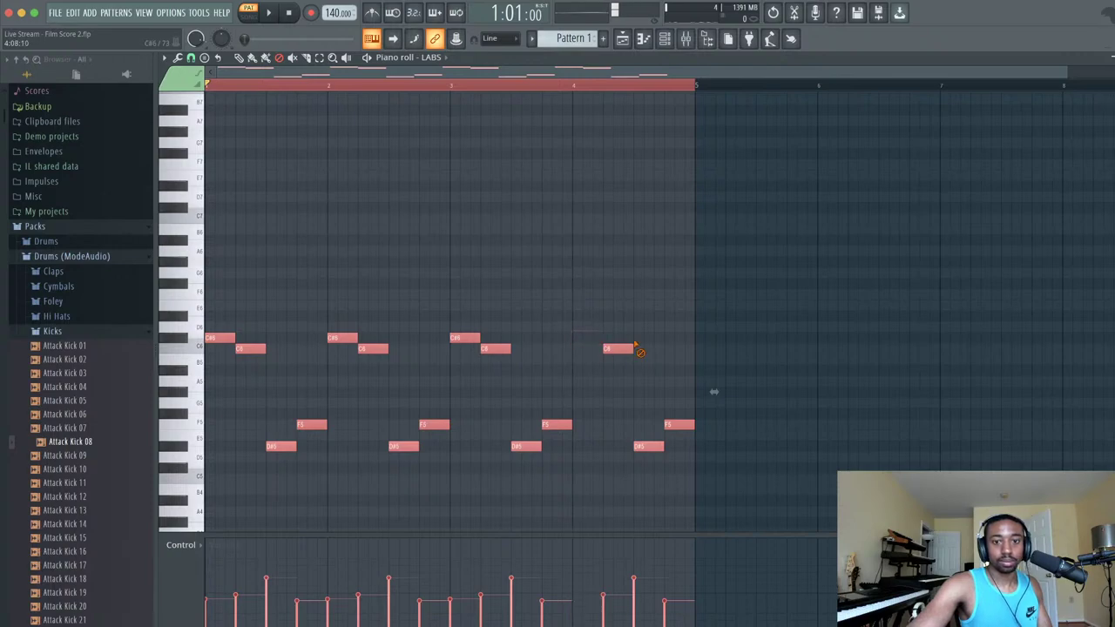
pyautogui.click(673, 426)
pyautogui.click(652, 445)
pyautogui.click(618, 349)
pyautogui.click(526, 447)
pyautogui.click(556, 425)
pyautogui.click(495, 349)
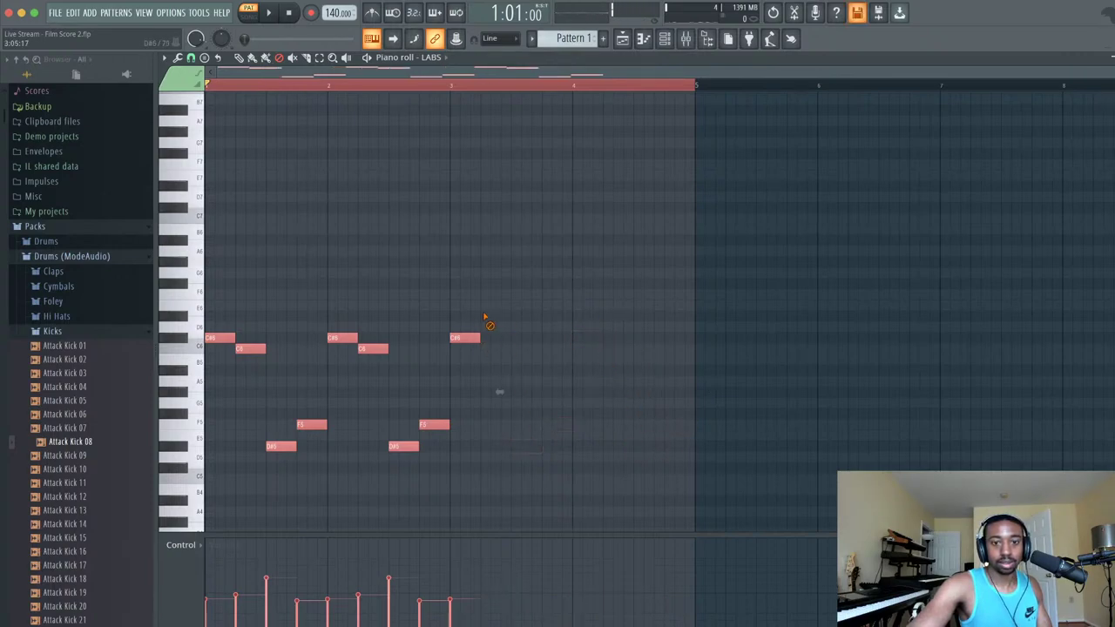
pyautogui.click(465, 337)
pyautogui.click(434, 425)
pyautogui.click(403, 446)
pyautogui.click(373, 349)
pyautogui.click(342, 337)
pyautogui.click(312, 424)
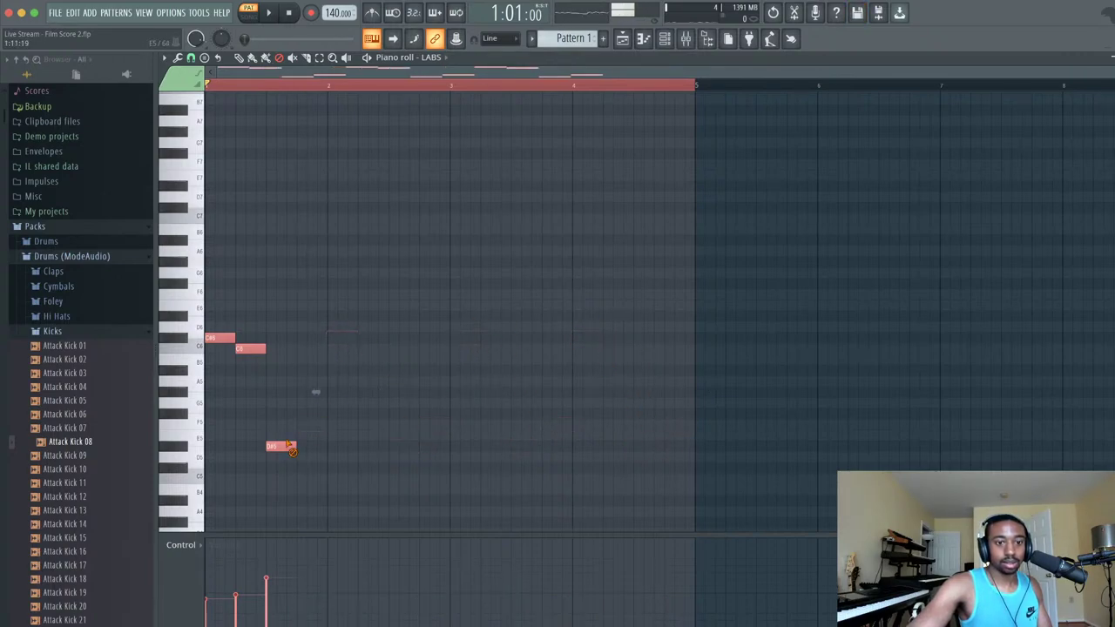
pyautogui.click(280, 446)
pyautogui.click(250, 349)
pyautogui.click(220, 337)
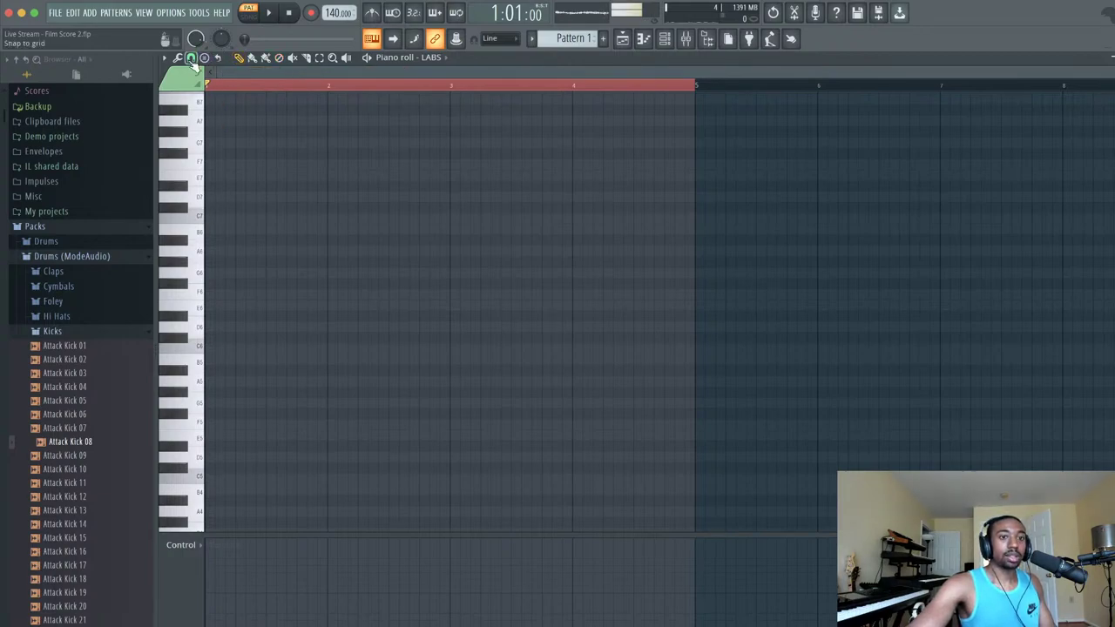
# - Set the project tempo to 160 BPM
pyautogui.click(191, 58)
pyautogui.click(212, 219)
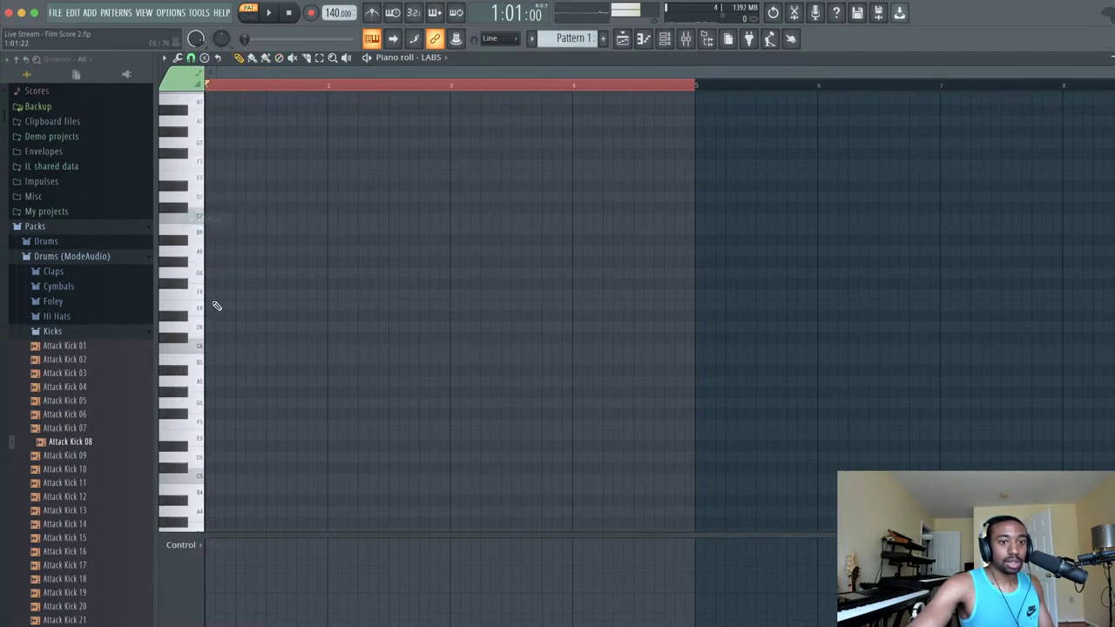
pyautogui.scroll(3, 244, 89)
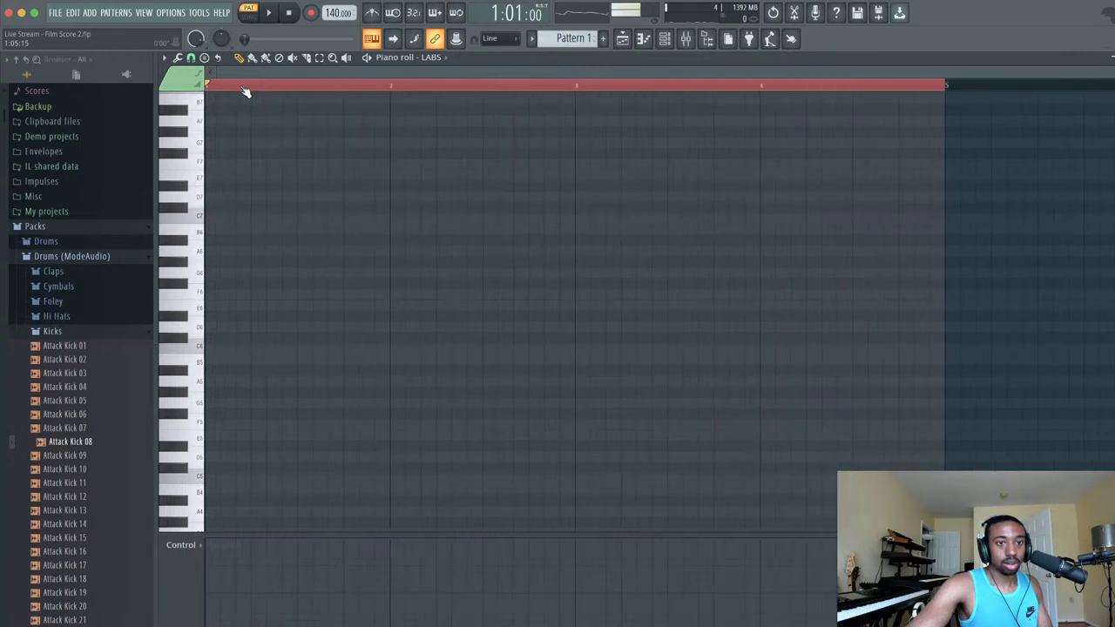
pyautogui.scroll(-1, 244, 90)
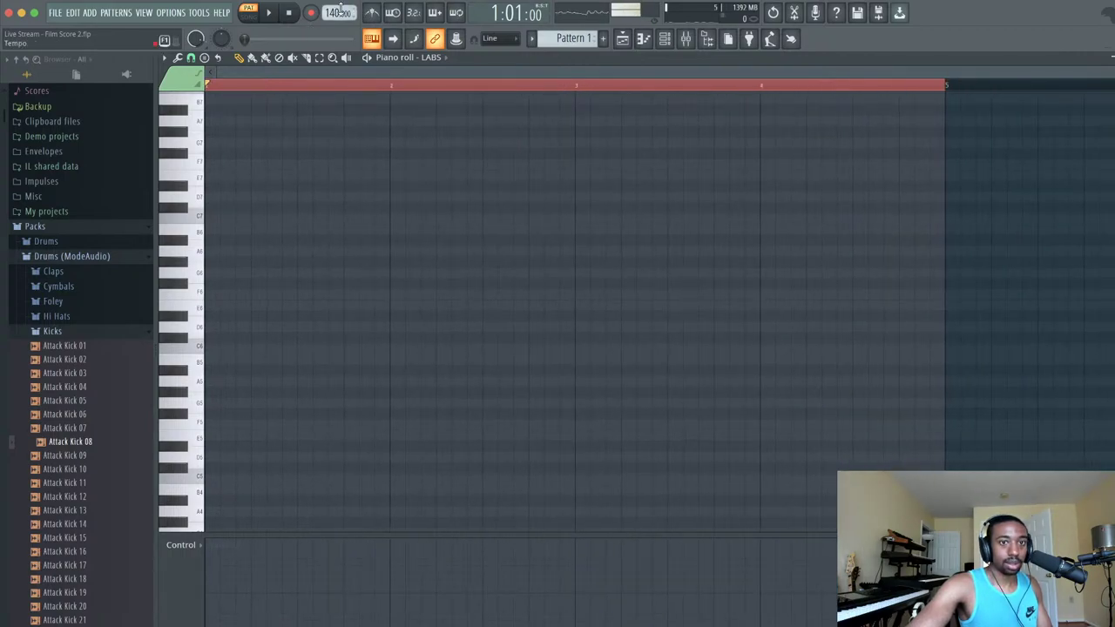
pyautogui.moveTo(332, 11); pyautogui.dragTo(333, 5)
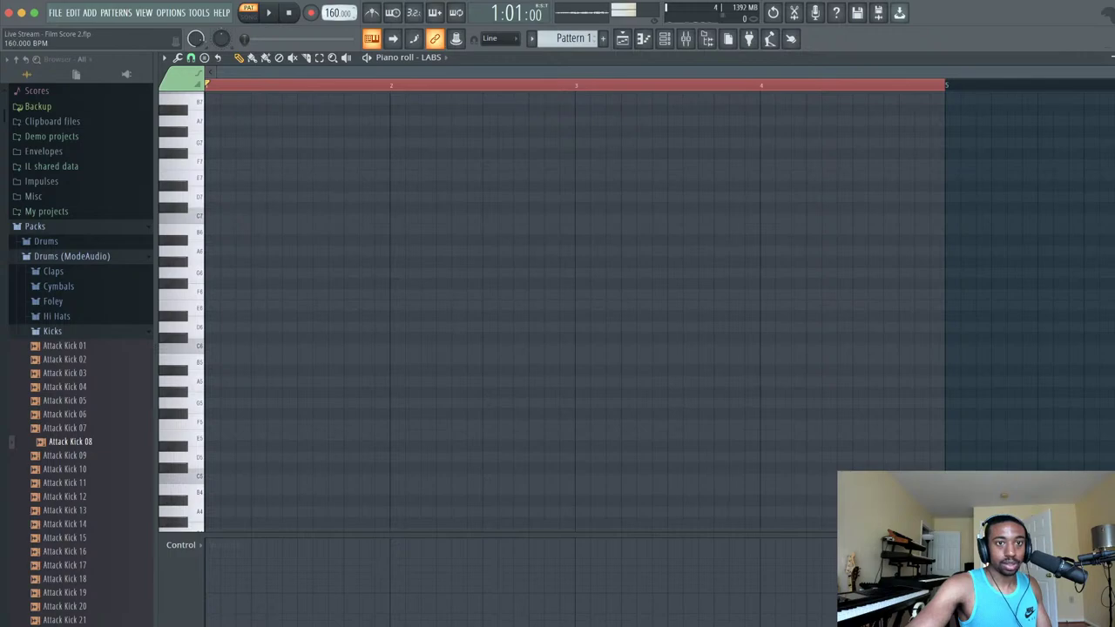
# - Review the Transient Processor settings on mixer Insert 1, and close the plugin and the mixer
pyautogui.click(686, 38)
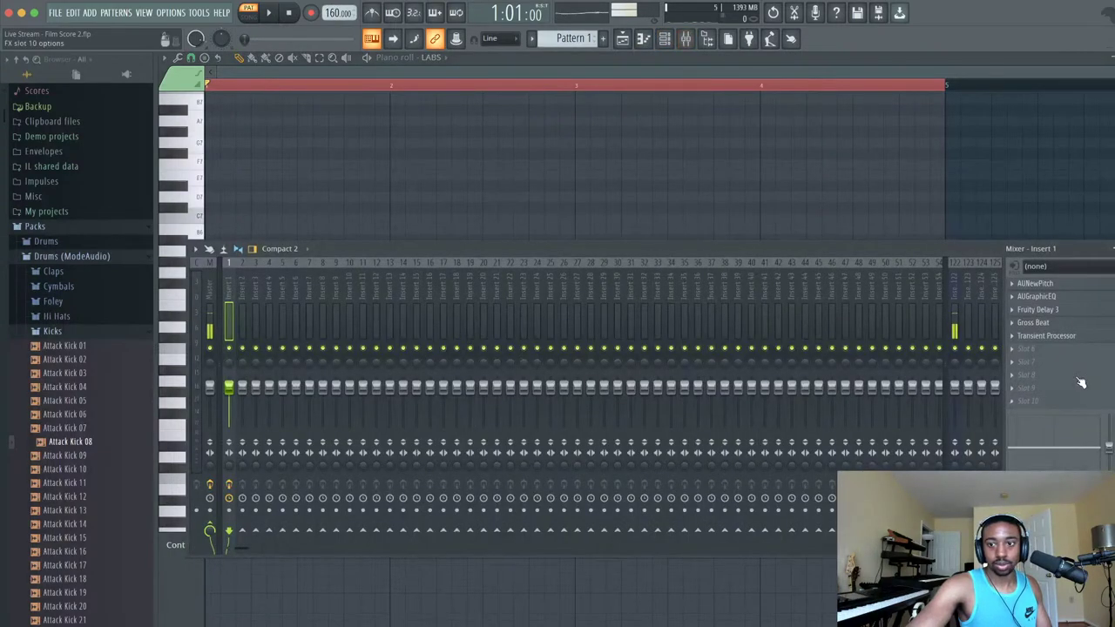
pyautogui.click(1073, 337)
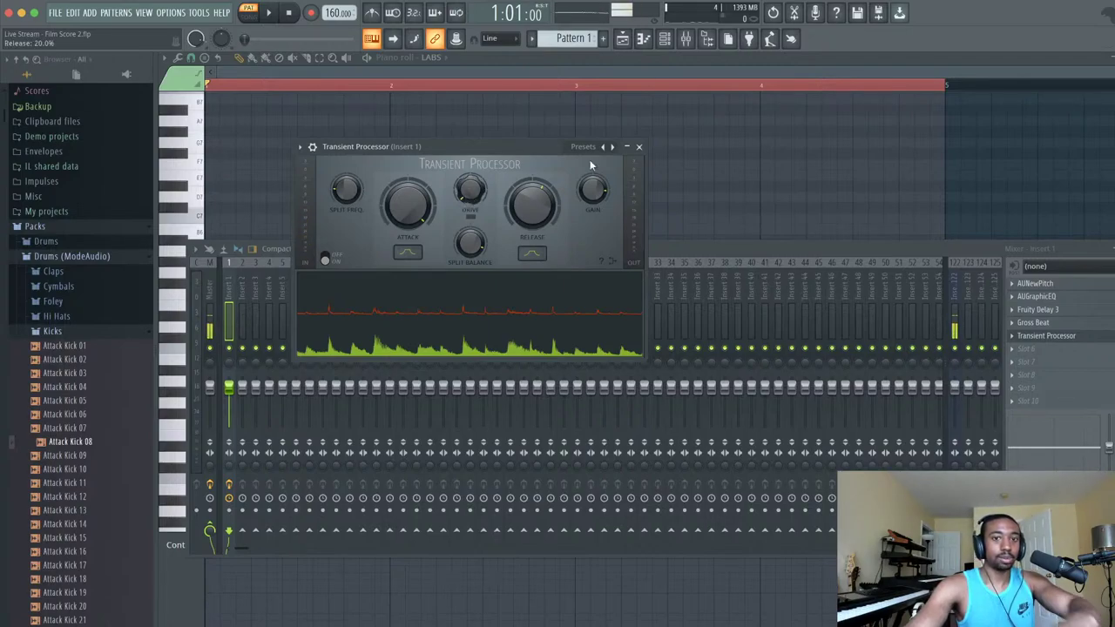
pyautogui.click(639, 146)
pyautogui.press('F9')
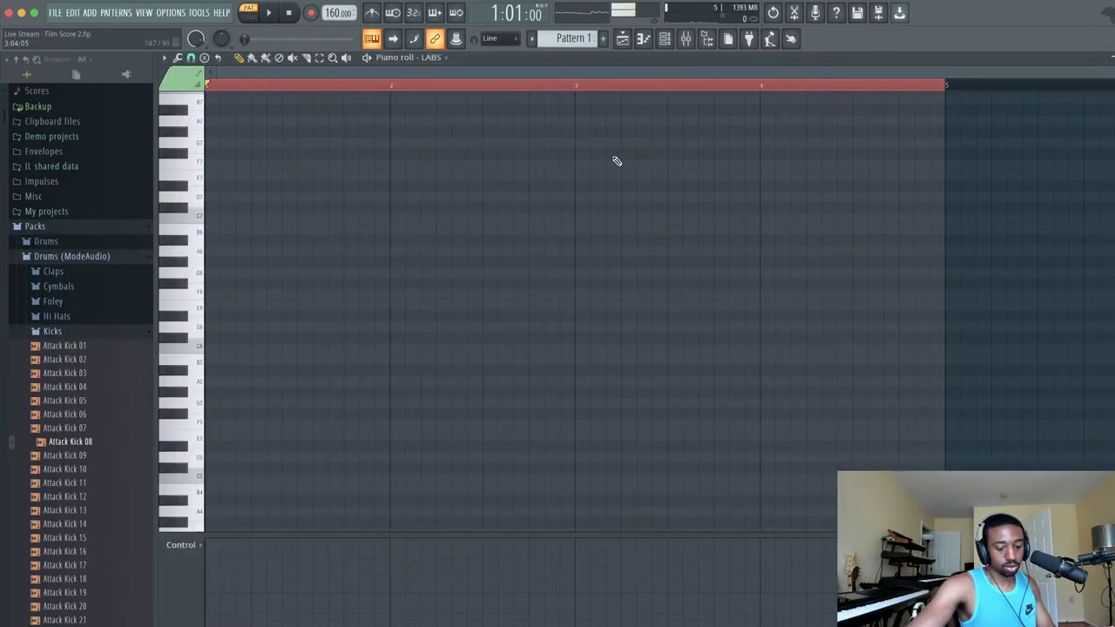
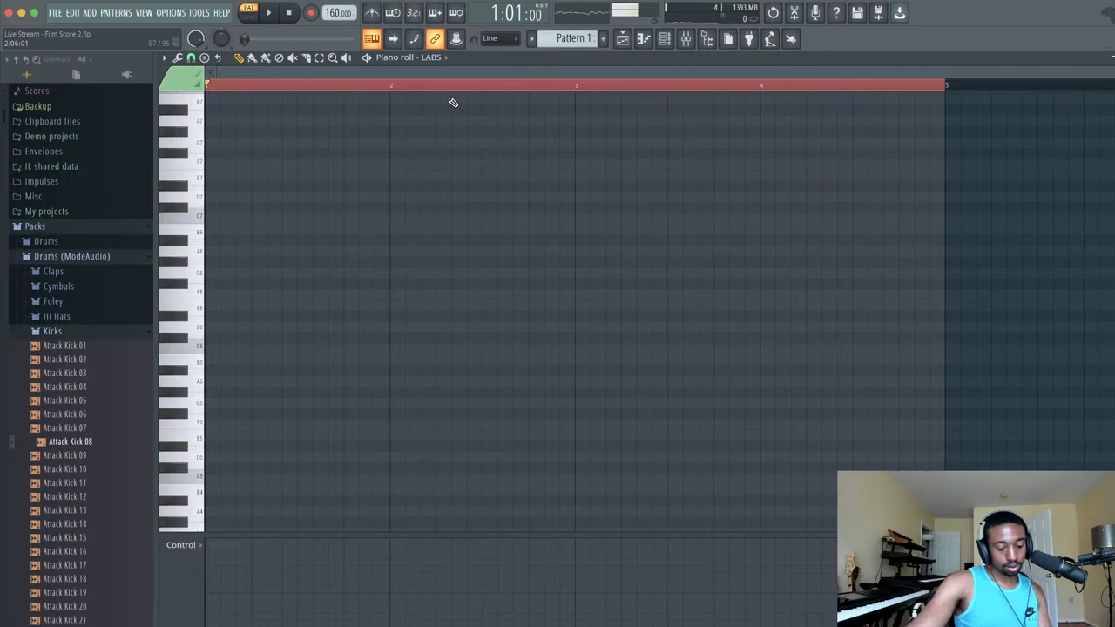
# - Add a second macOS desktop and move the YouTube live chat window onto it
pyautogui.scroll(-1, 453, 103)
pyautogui.scroll(-10, 453, 102)
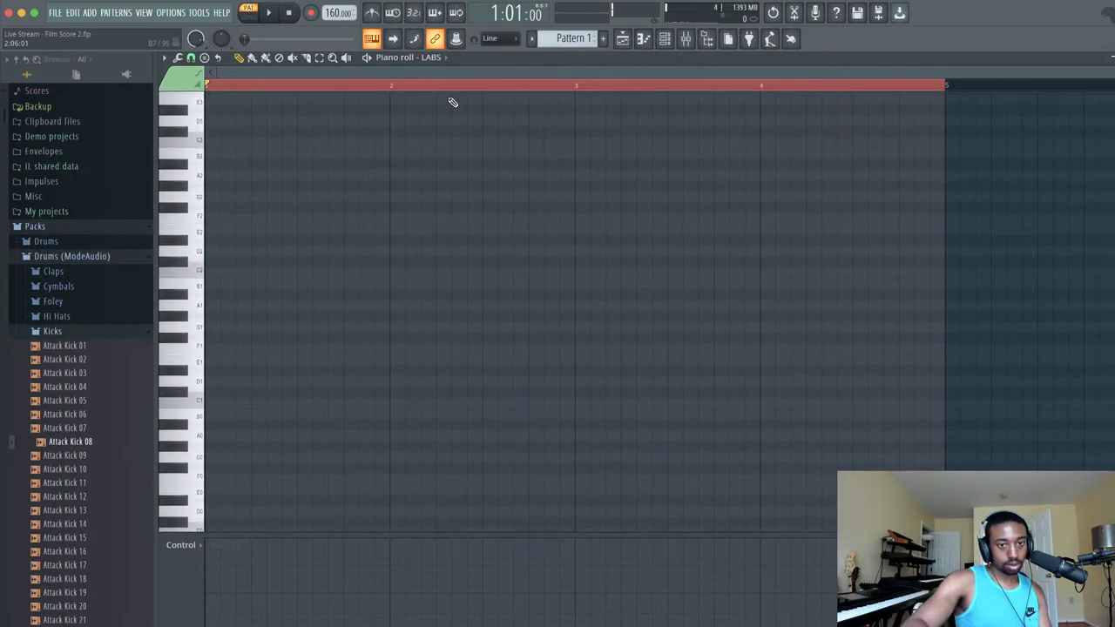
pyautogui.hotkey('ctrl', 'Up')
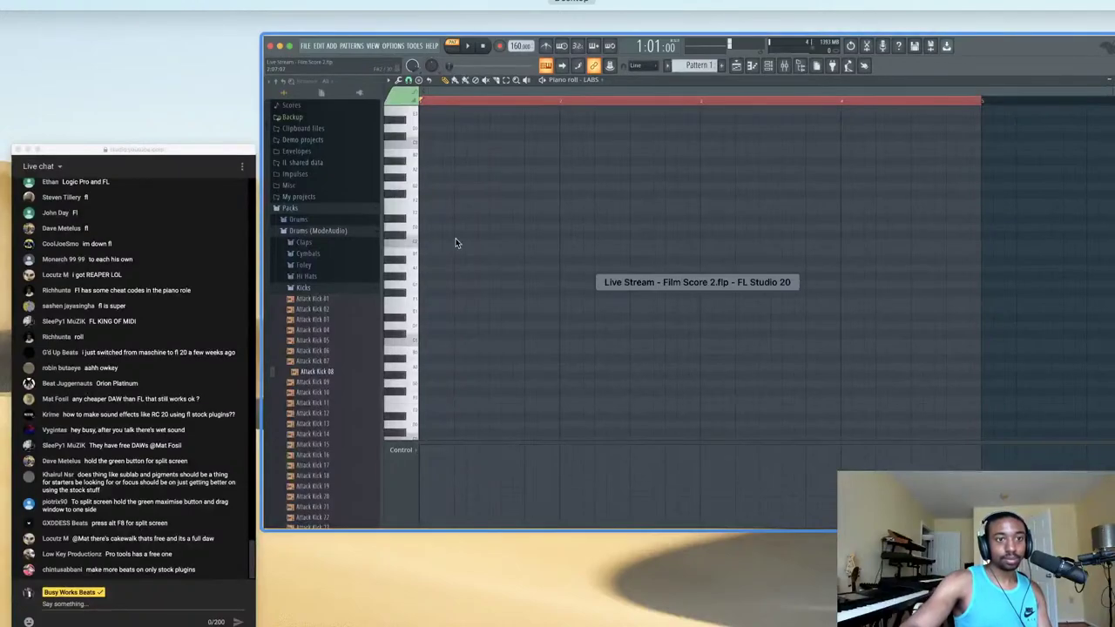
pyautogui.moveTo(528, 4)
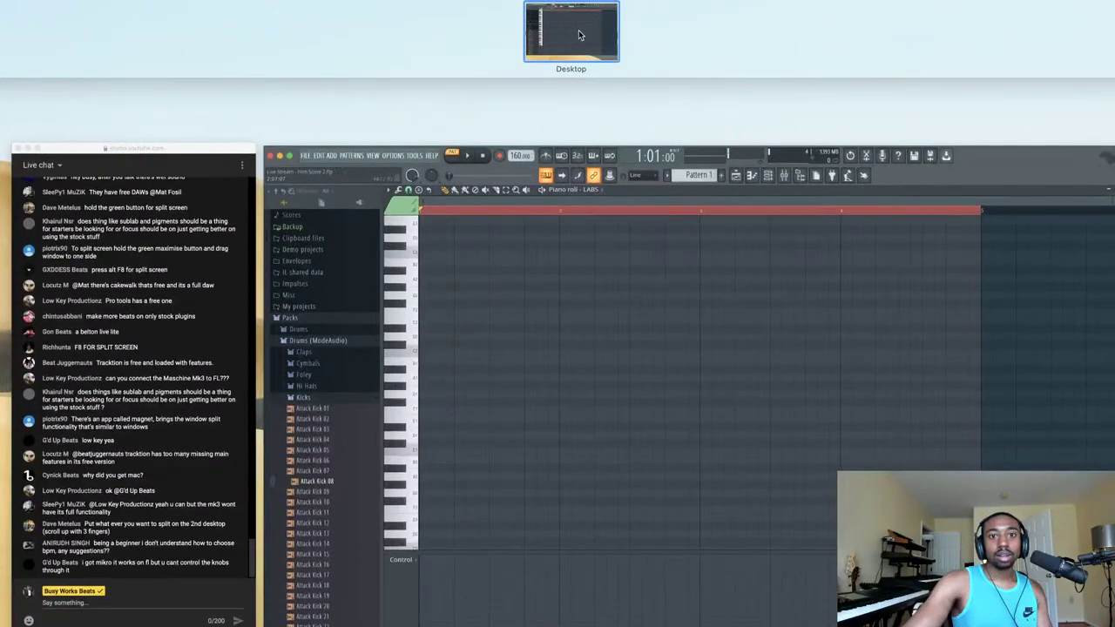
pyautogui.click(1113, 33)
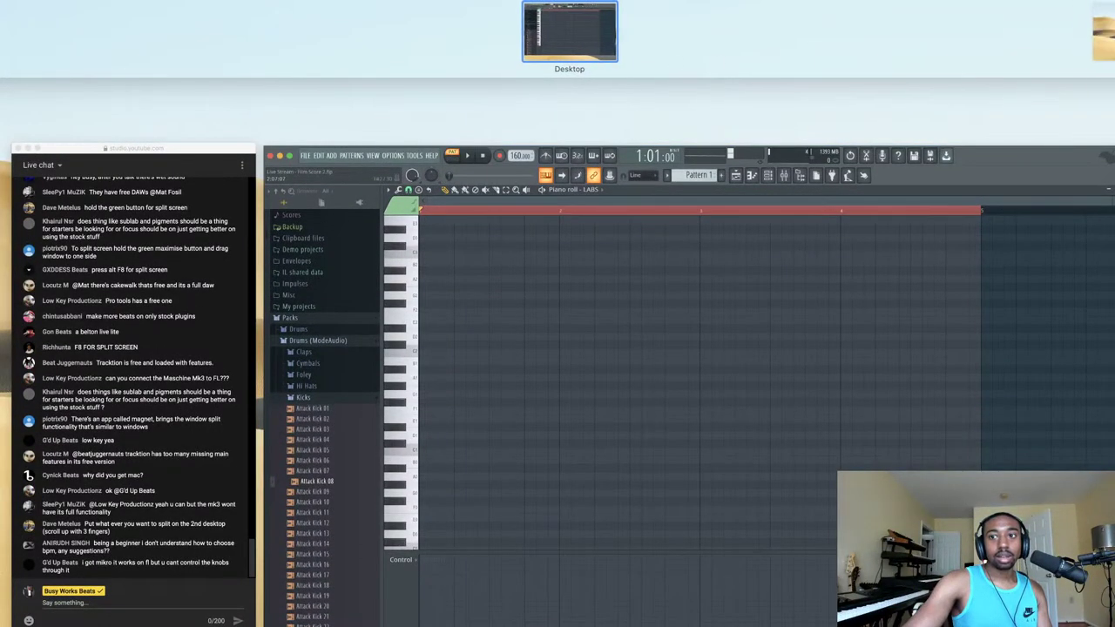
pyautogui.moveTo(187, 251); pyautogui.dragTo(602, 37)
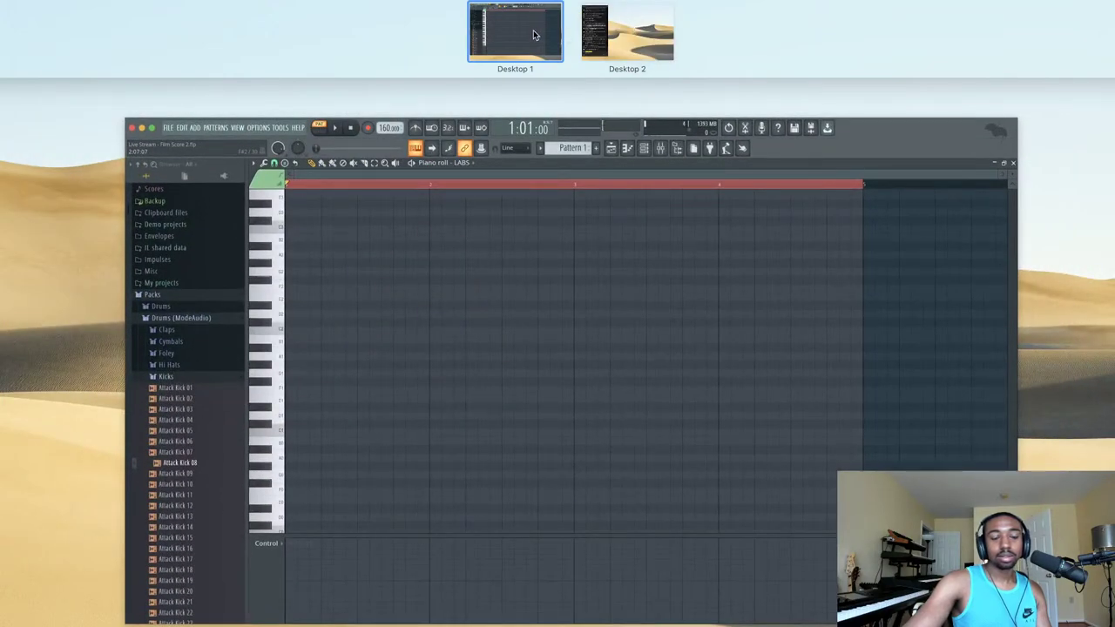
# - Switch back and forth between Desktop 2 and Desktop 1 to check the live chat and the FL Studio window
pyautogui.click(582, 56)
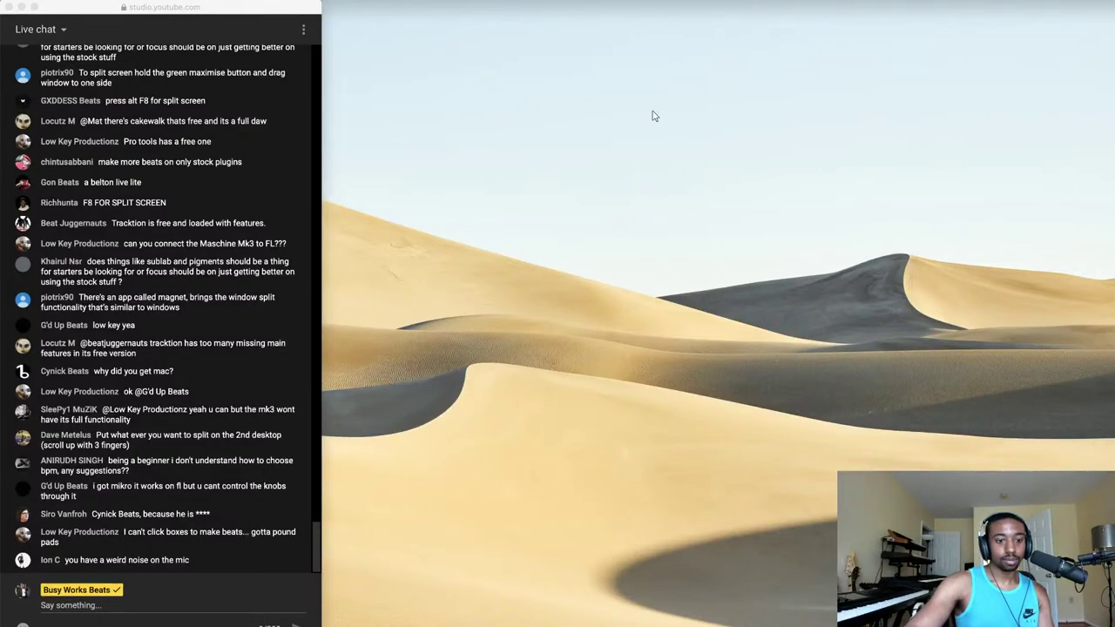
pyautogui.hotkey('ctrl', 'Up')
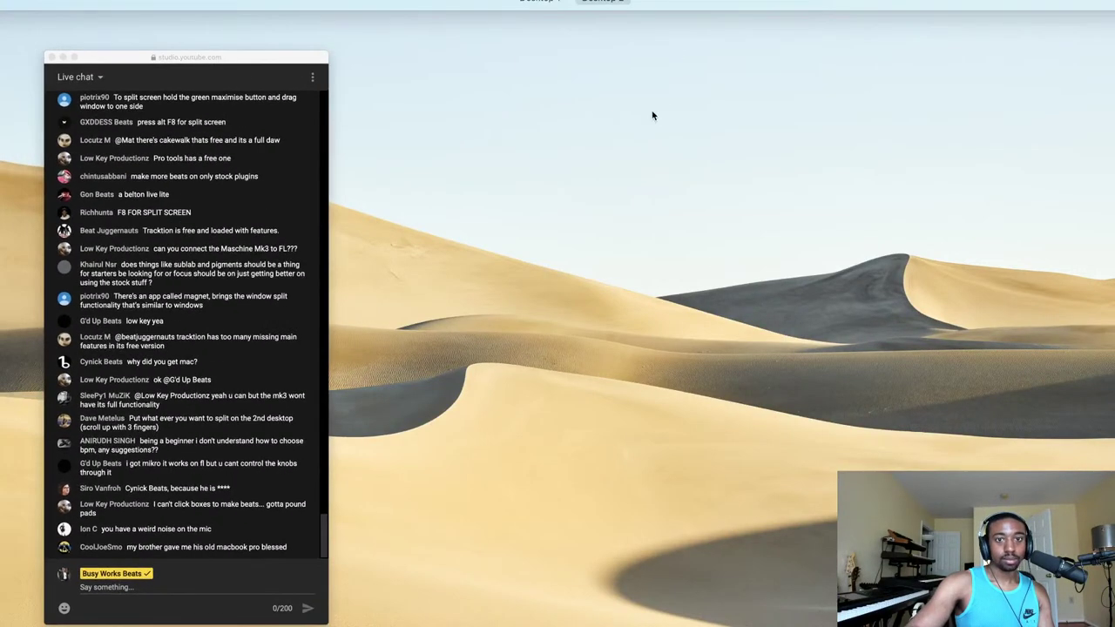
pyautogui.click(554, 37)
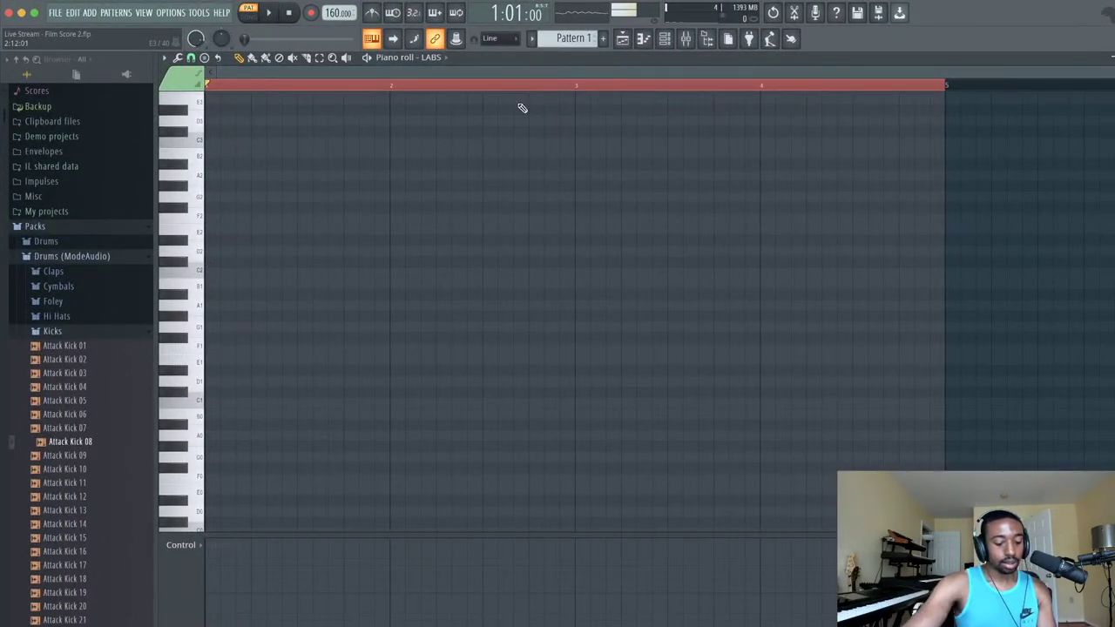
pyautogui.hotkey('ctrl', 'Up')
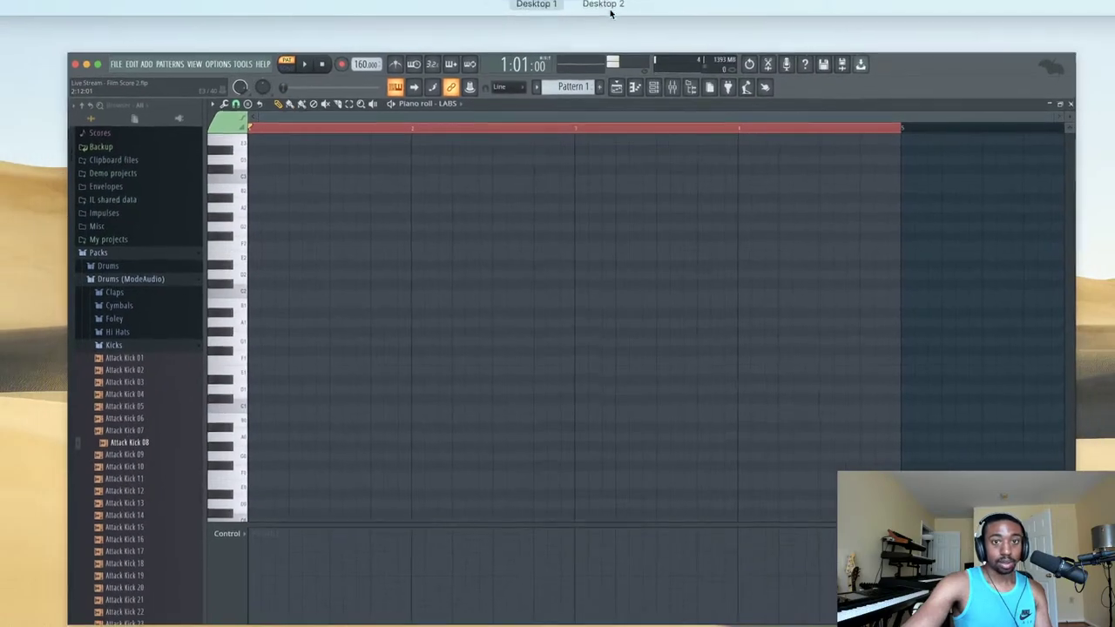
pyautogui.moveTo(608, 27)
pyautogui.moveTo(607, 33)
pyautogui.mouseDown()
pyautogui.moveTo(509, 47)
pyautogui.moveTo(654, 62)
pyautogui.moveTo(610, 31)
pyautogui.mouseUp()
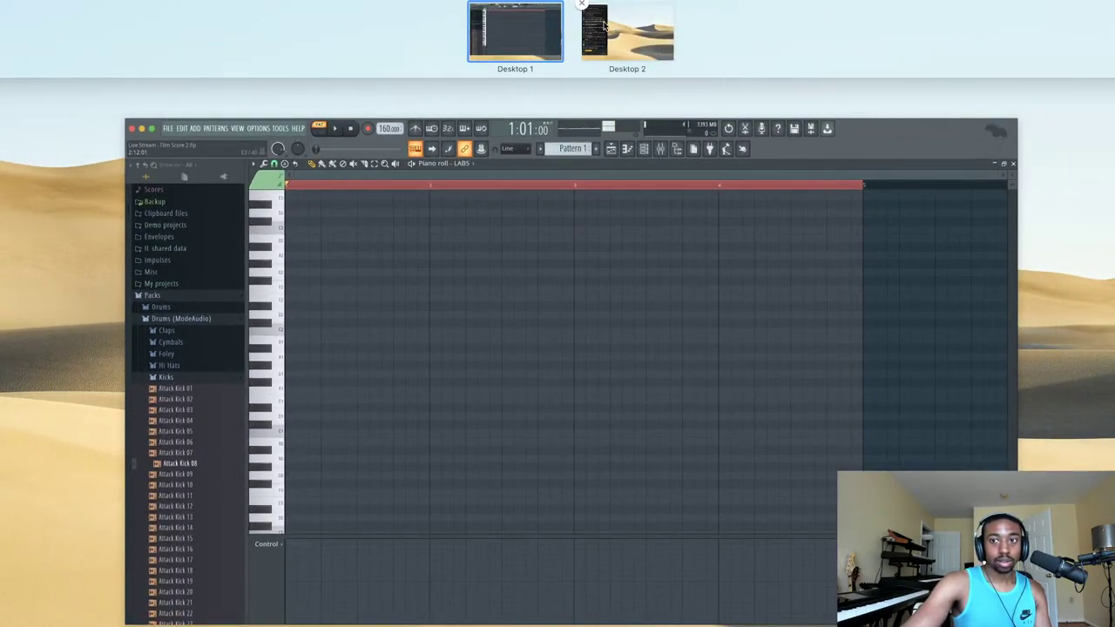
pyautogui.click(604, 26)
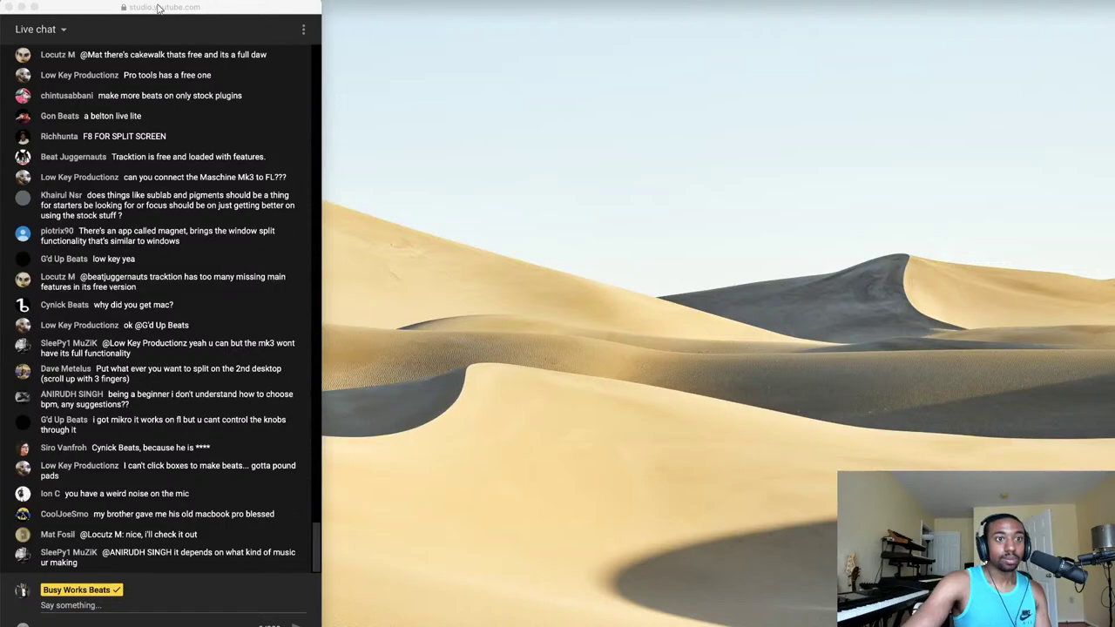
# - Move the live chat window back to Desktop 1, remove Desktop 2, and return to the FL Studio piano roll
pyautogui.hotkey('ctrl', 'Up')
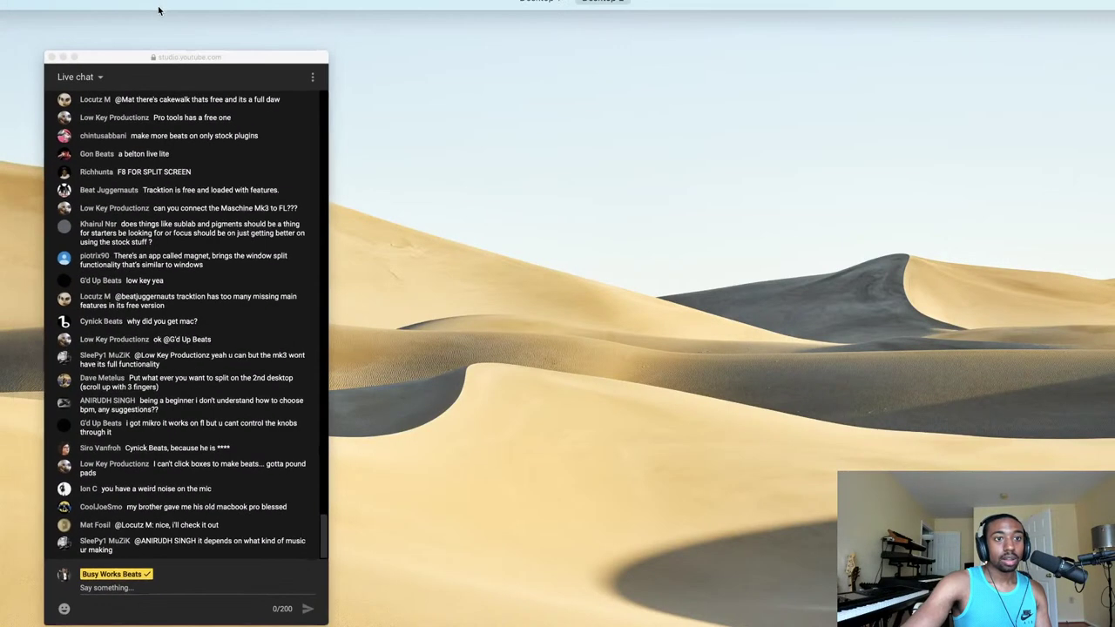
pyautogui.moveTo(191, 67); pyautogui.dragTo(539, 42)
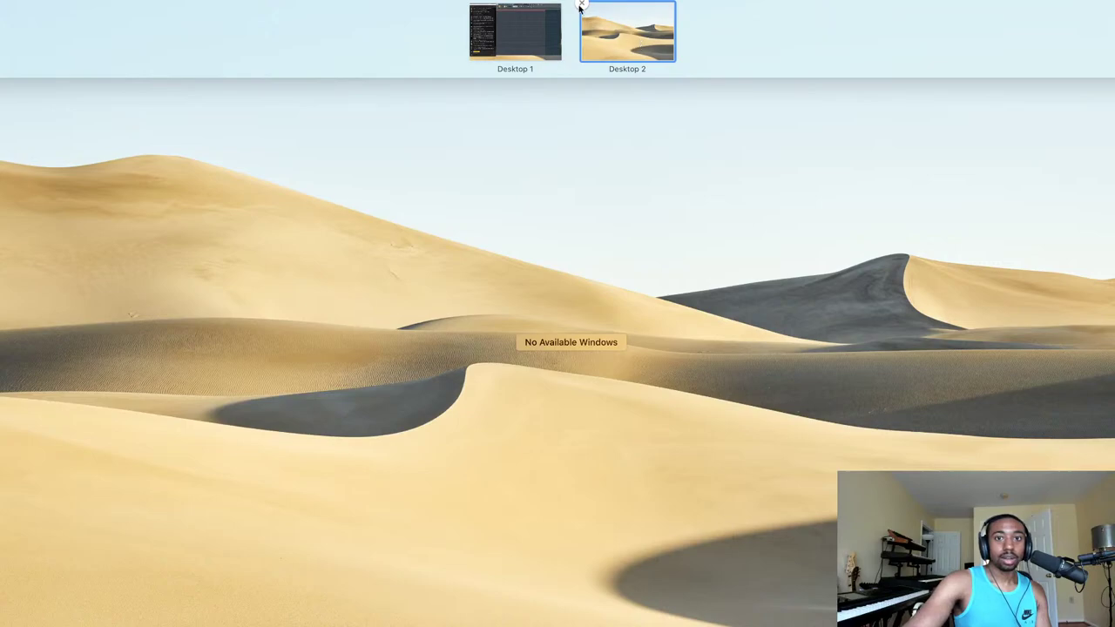
pyautogui.click(581, 7)
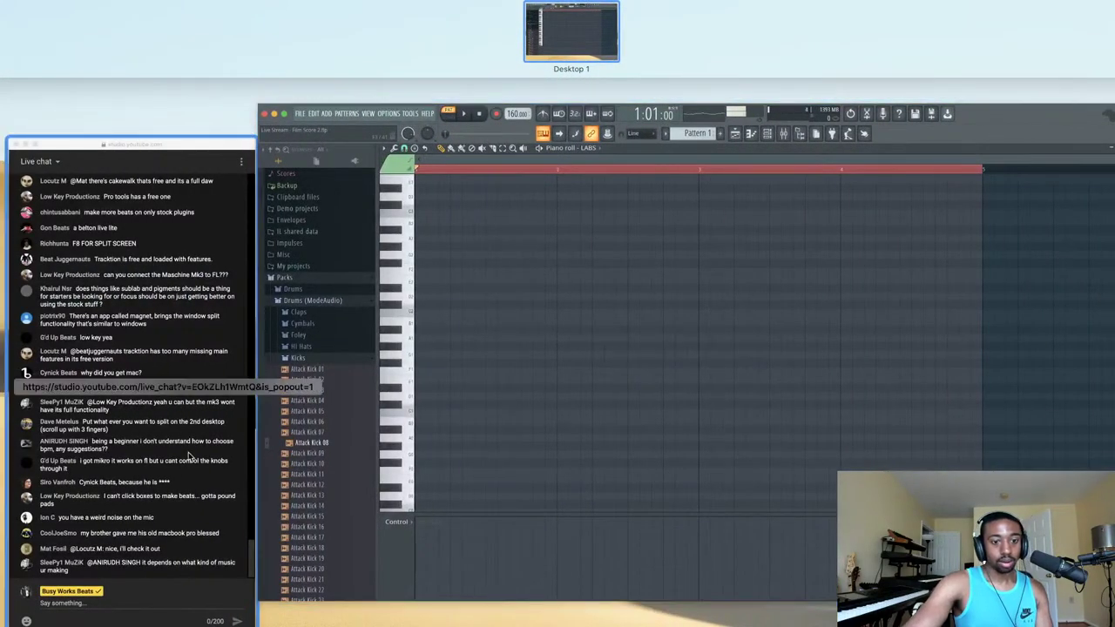
pyautogui.click(479, 400)
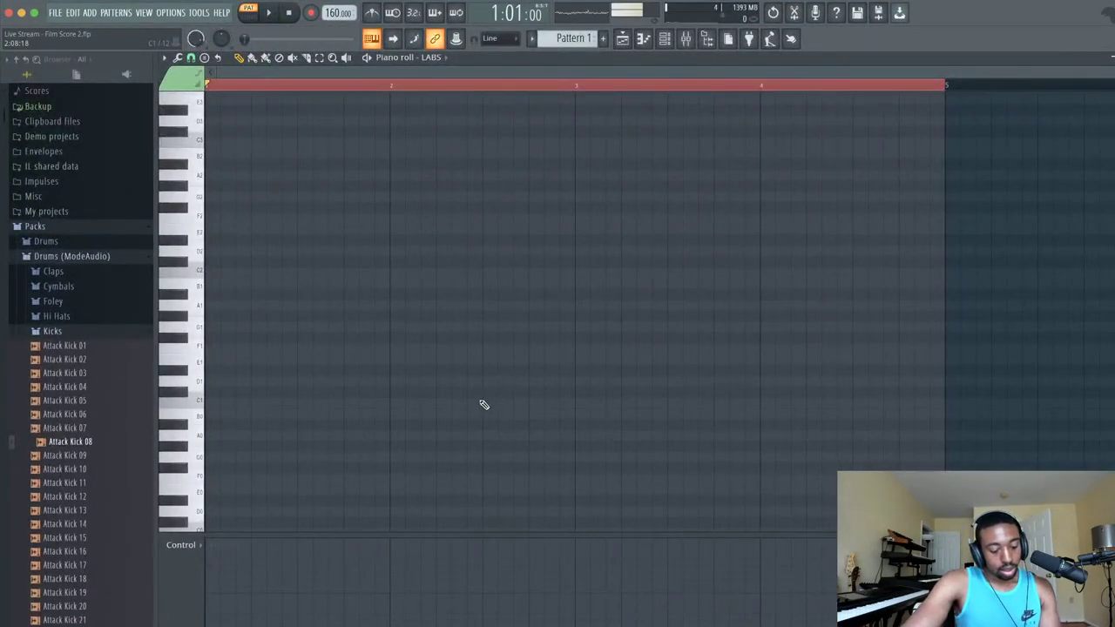
# - Play and stop the empty pattern, and select mixer Insert 122 to check the microphone input
pyautogui.press('space')
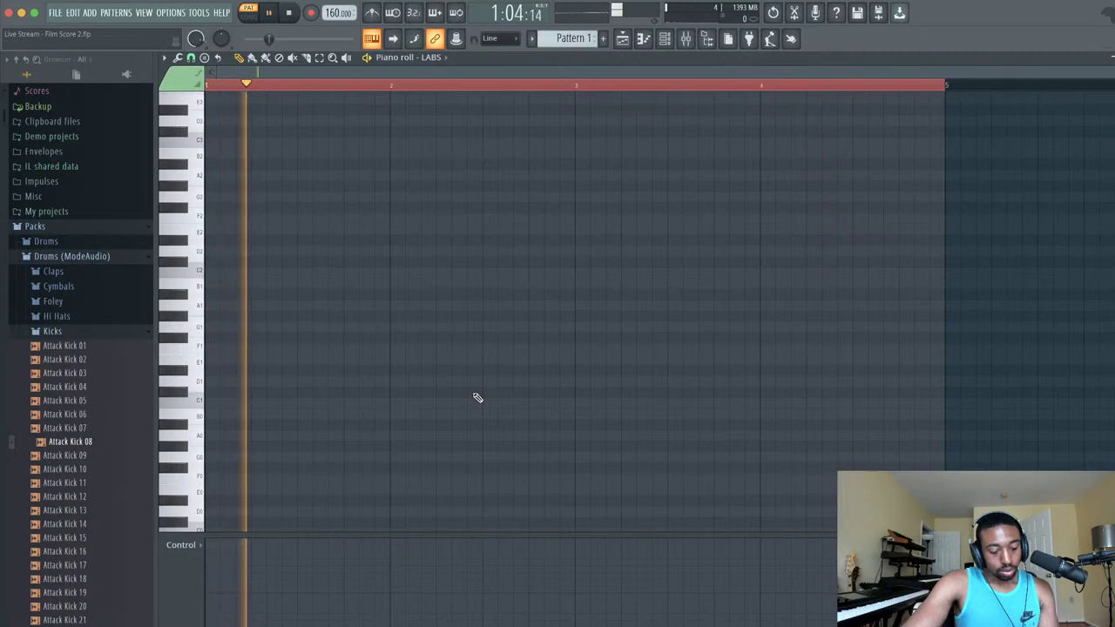
pyautogui.press('space')
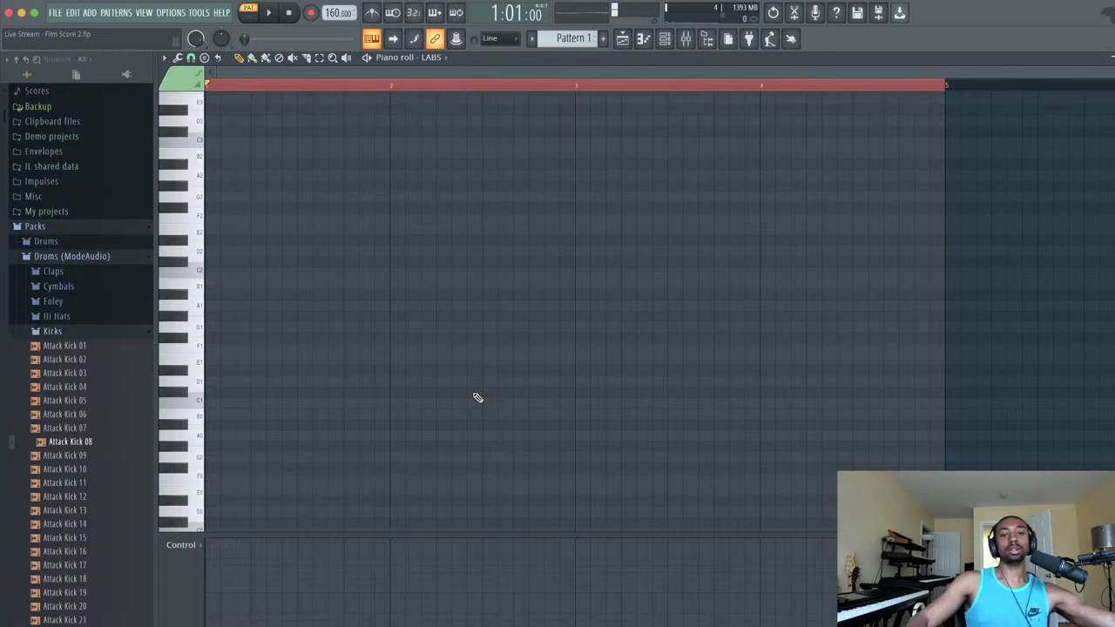
pyautogui.click(685, 39)
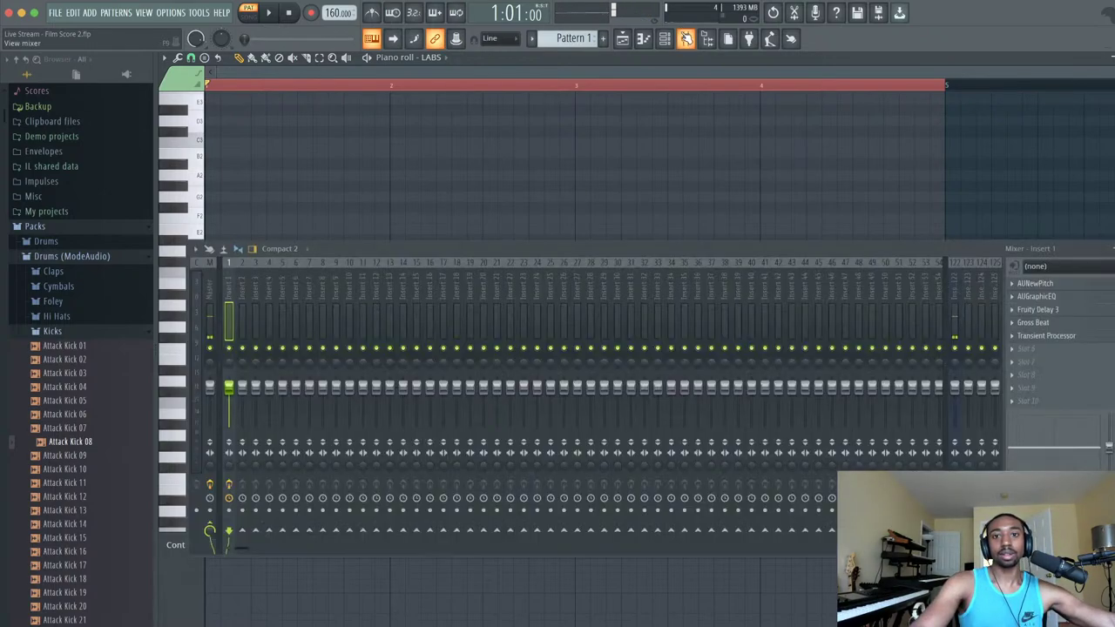
pyautogui.click(954, 307)
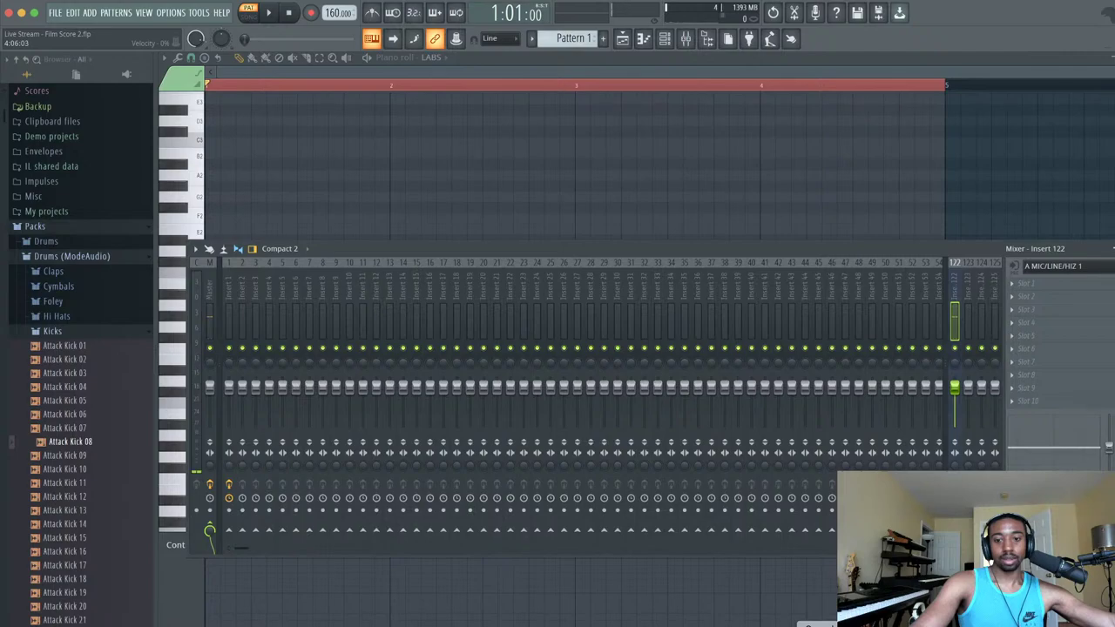
# - Switch to the UAD Console, turn on the expander in Analog 1's SSL E Channel strip, and close the Console and the FL Studio mixer
pyautogui.click(821, 626)
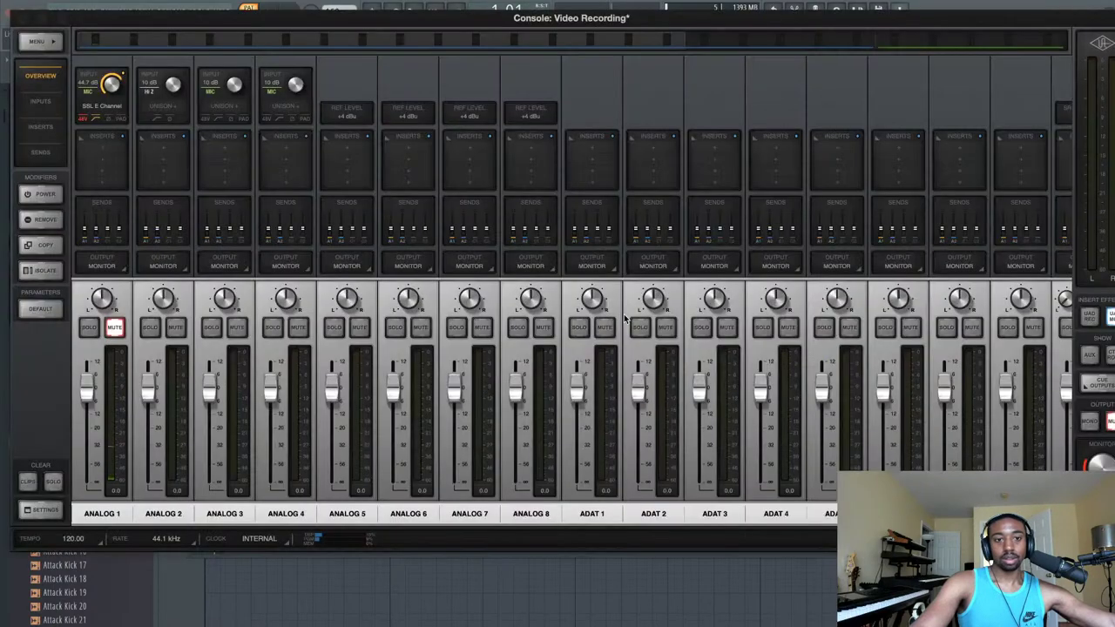
pyautogui.click(102, 106)
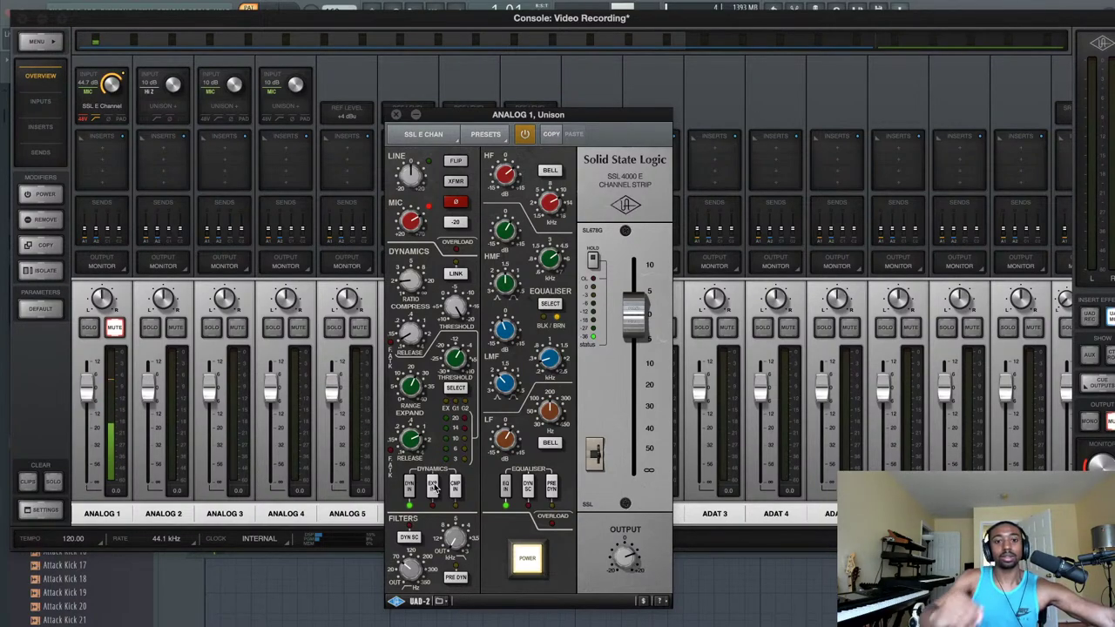
pyautogui.click(434, 486)
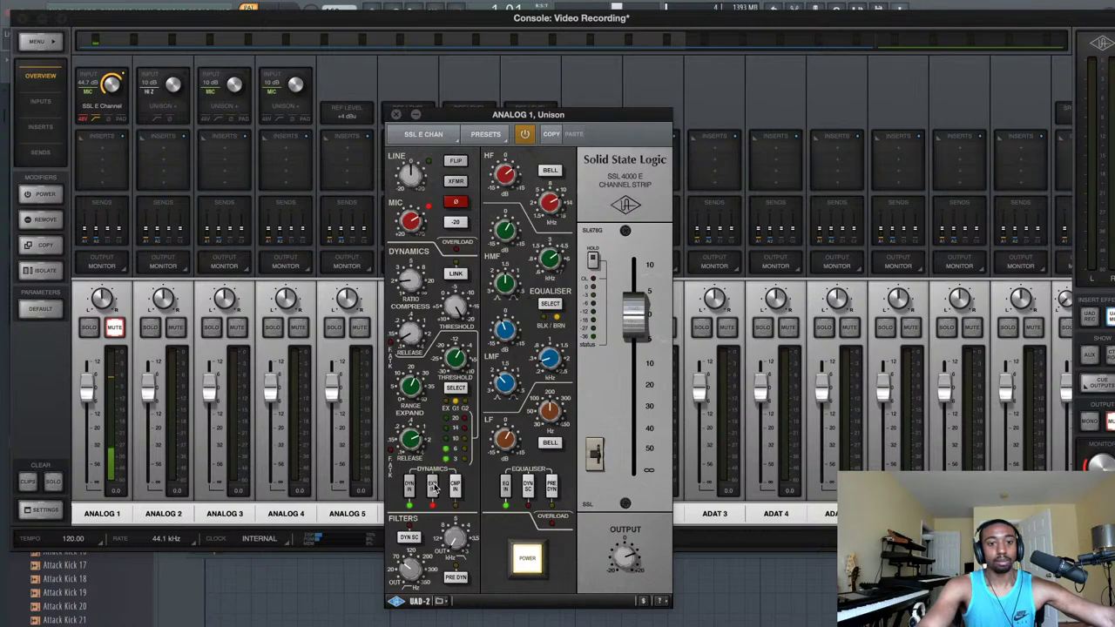
pyautogui.click(397, 114)
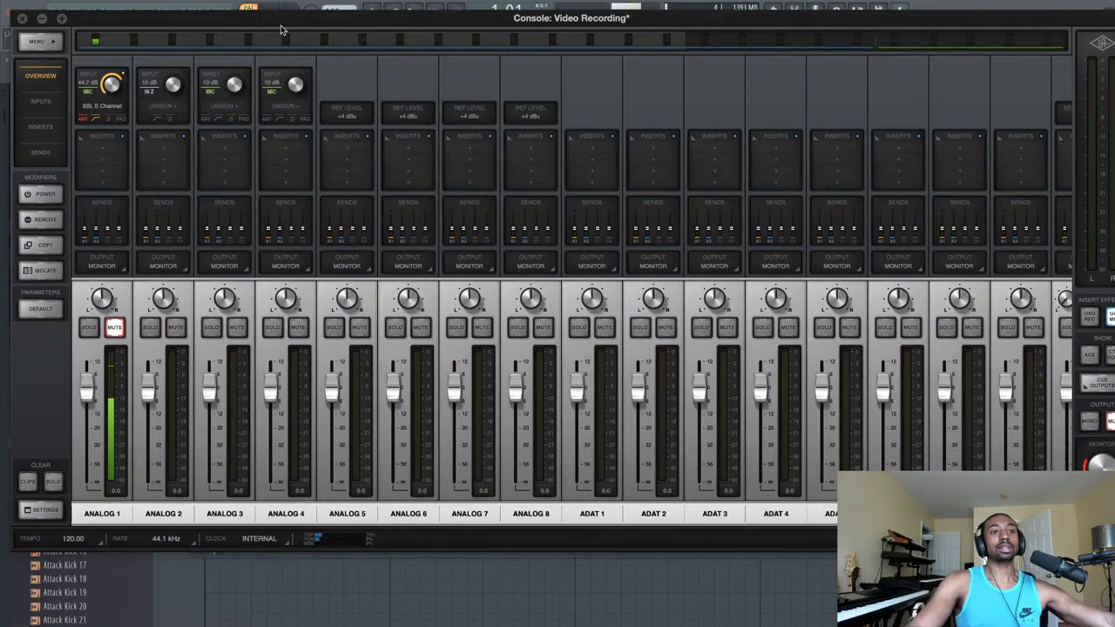
pyautogui.click(23, 17)
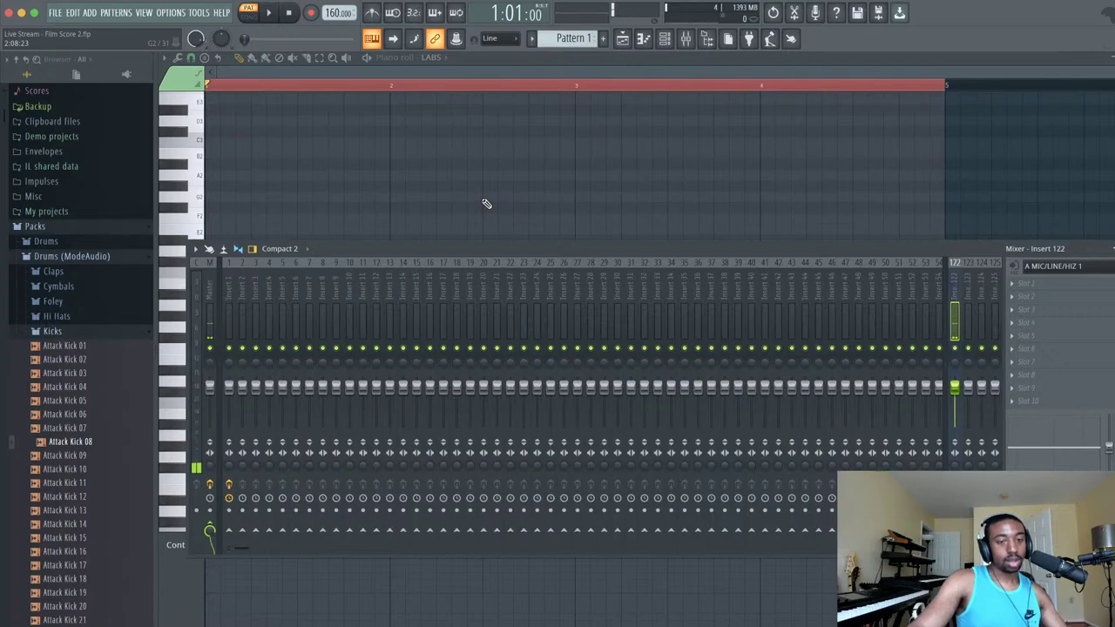
pyautogui.press('F9')
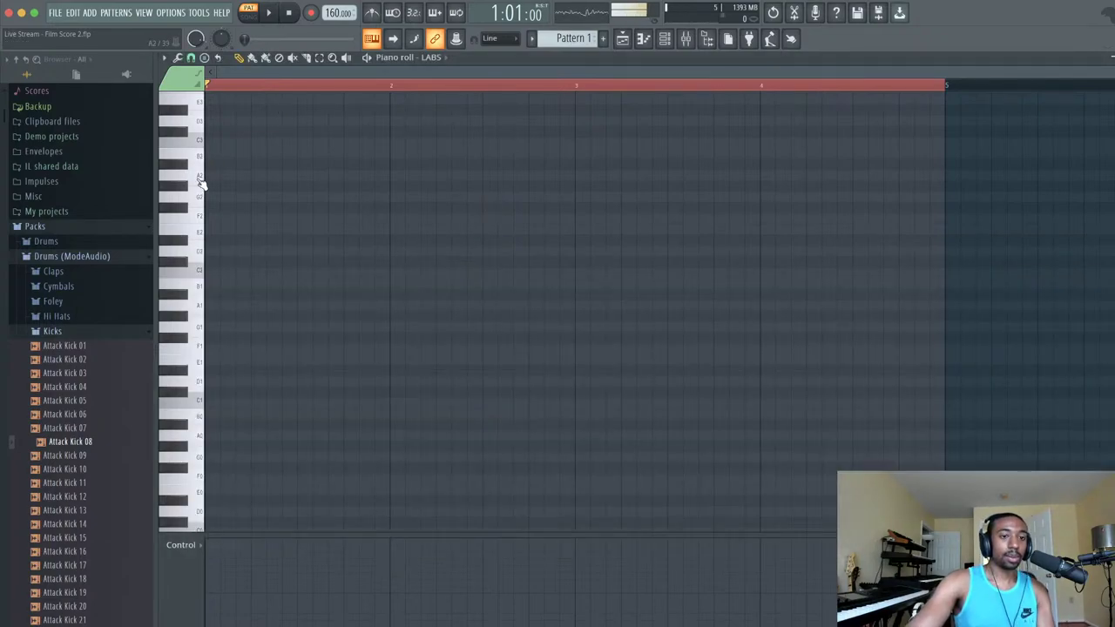
# - Check the LABS channel in the channel rack, and set the piano roll snap to 1/3 beat
pyautogui.click(669, 40)
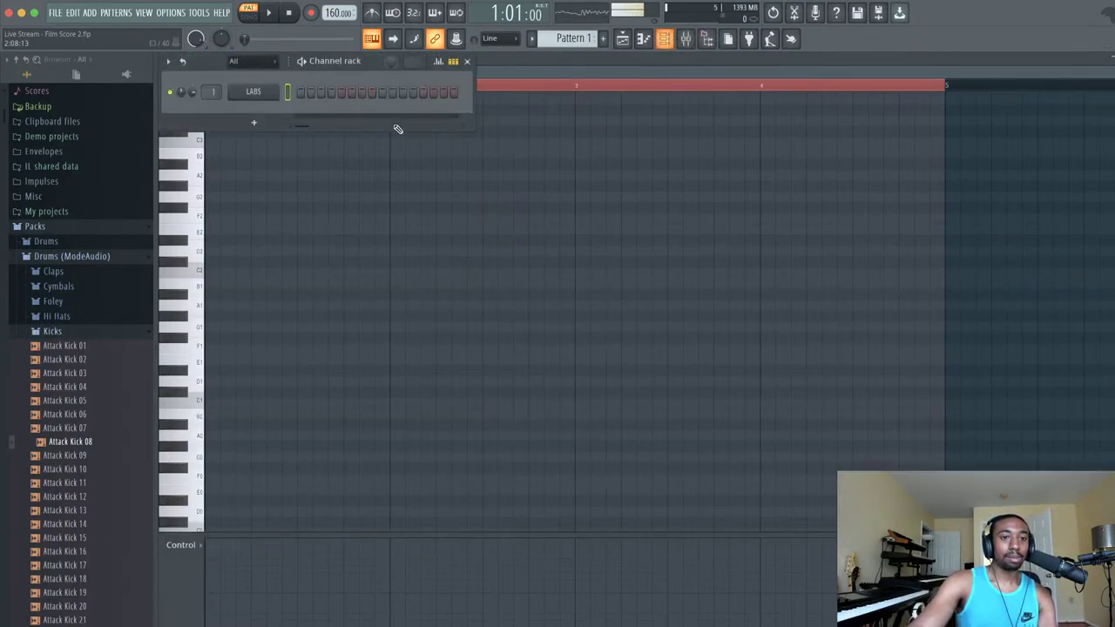
pyautogui.rightClick(274, 89)
pyautogui.click(239, 148)
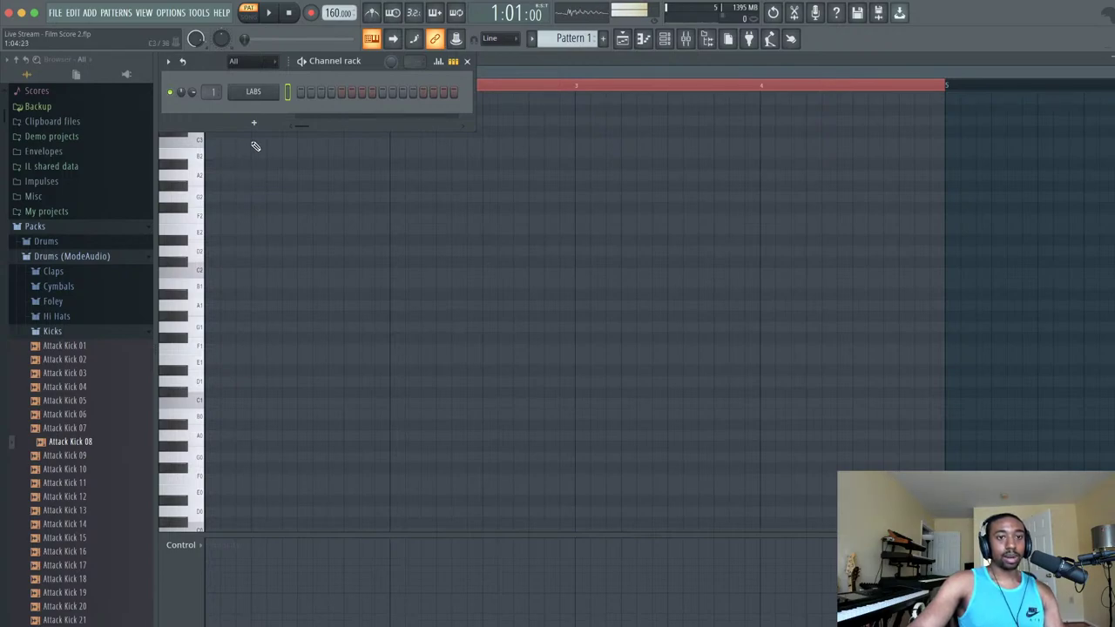
pyautogui.click(254, 150)
pyautogui.click(191, 58)
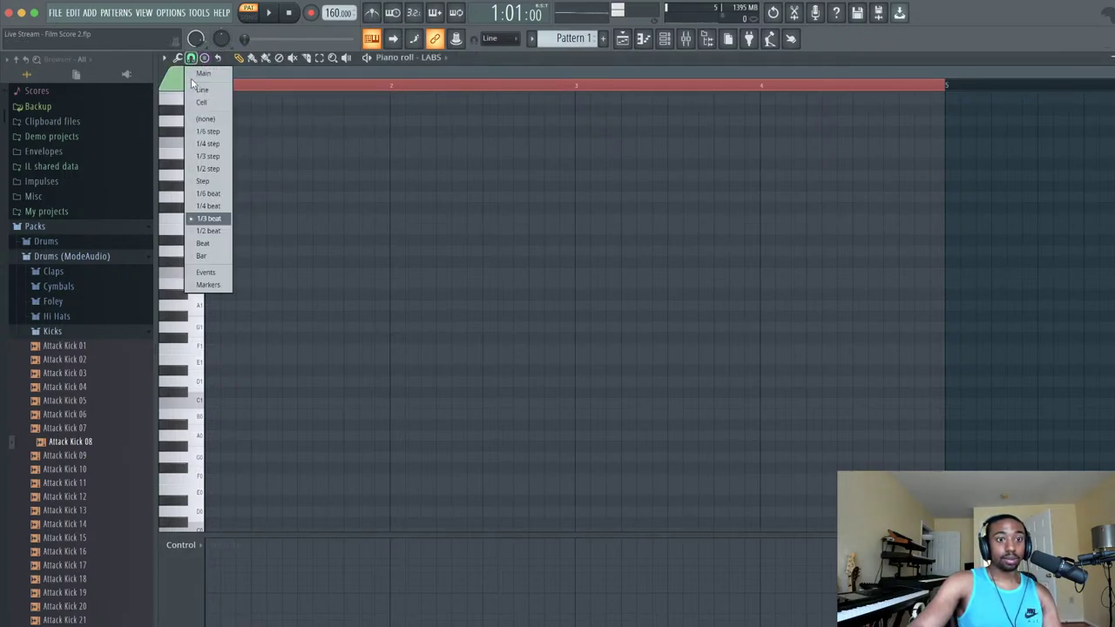
pyautogui.click(208, 219)
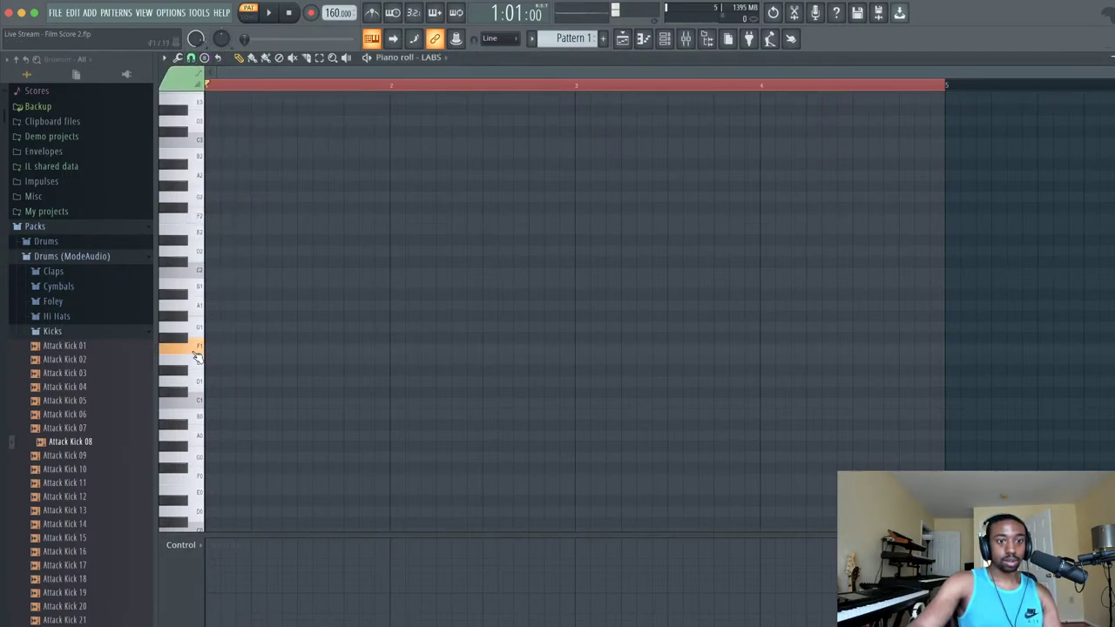
# - Select Insert 1 in the mixer, check its level and effect slots, and return to the piano roll
pyautogui.scroll(5, 197, 349)
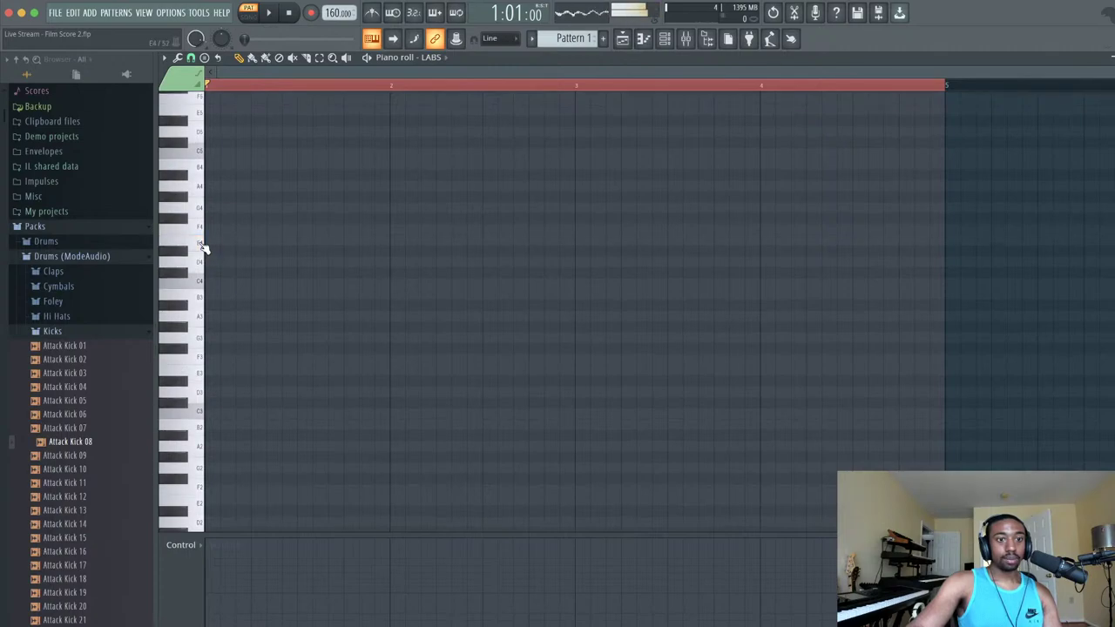
pyautogui.click(686, 38)
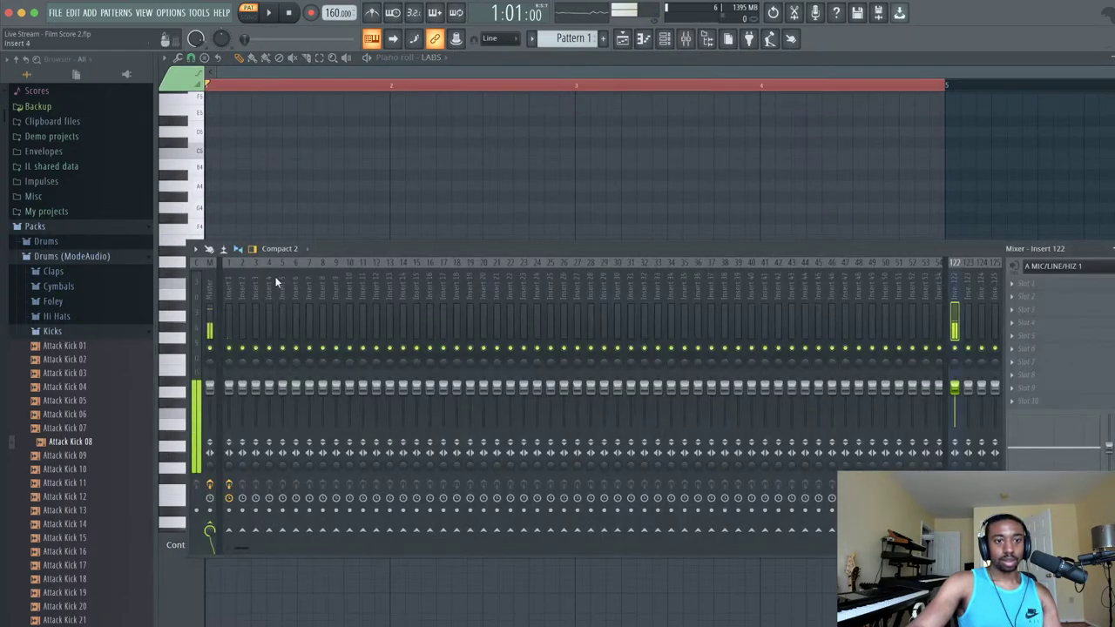
pyautogui.click(228, 323)
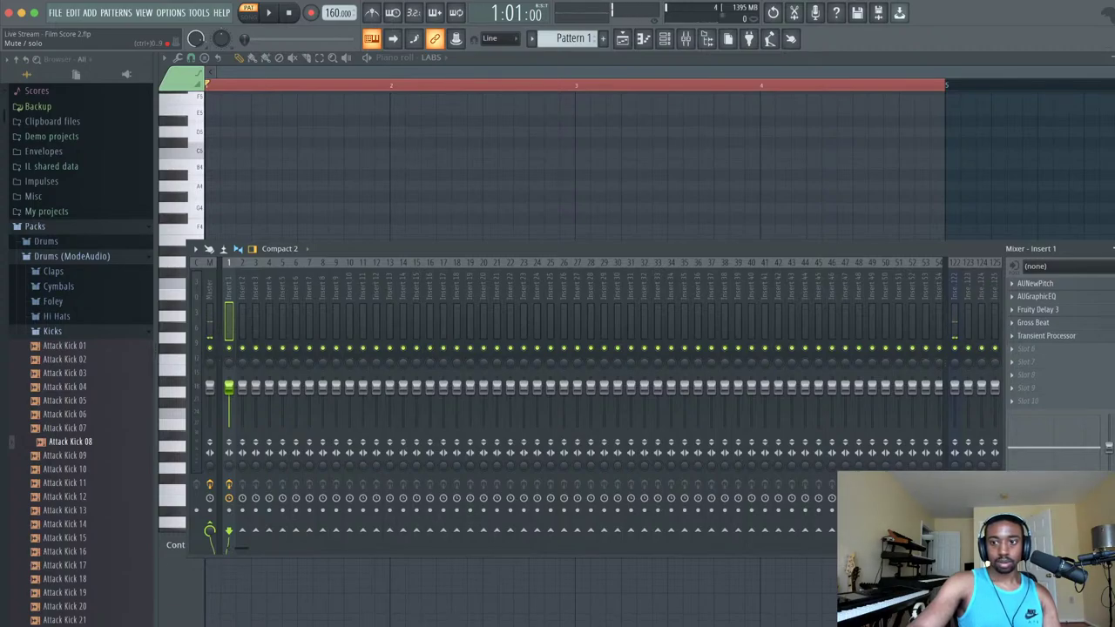
pyautogui.press('F9')
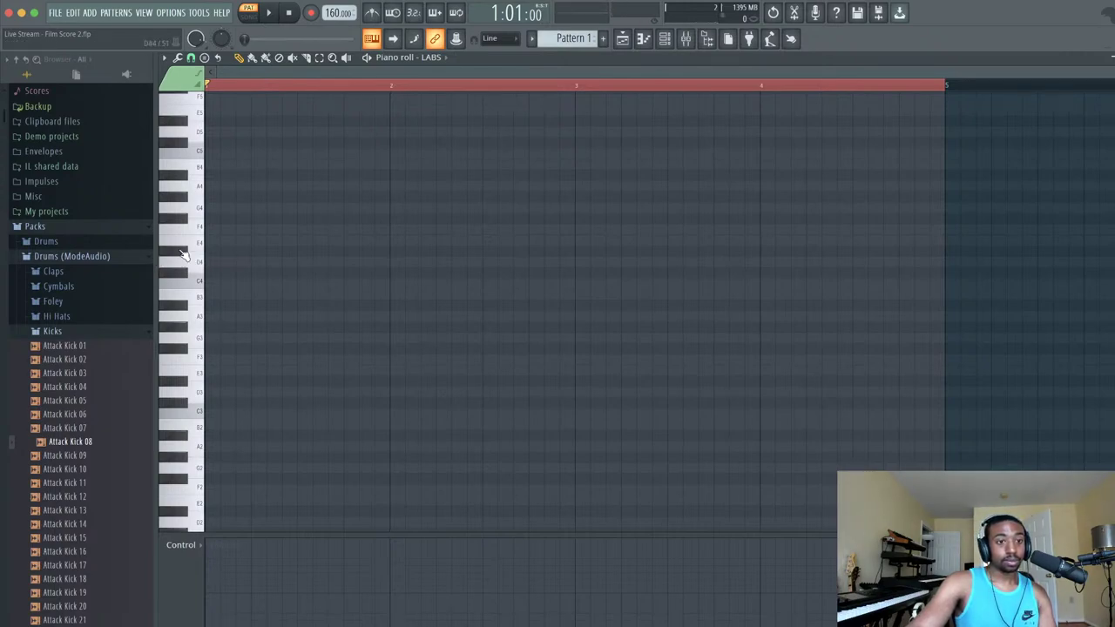
# - Set the LABS channel volume to 62%, and check Insert 1 in the mixer
pyautogui.click(663, 40)
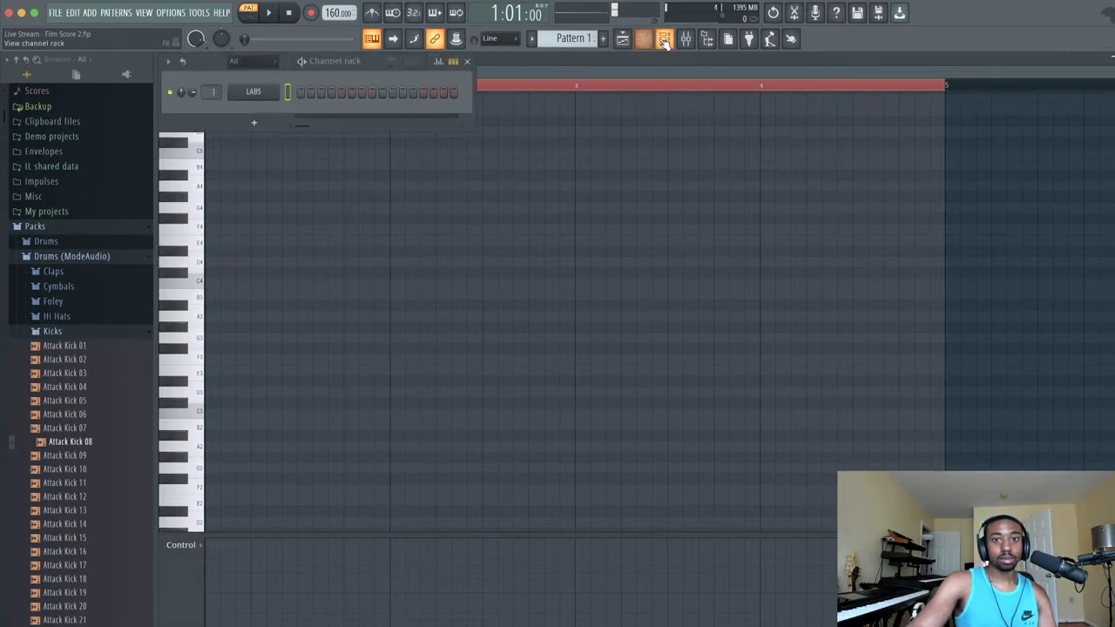
pyautogui.rightClick(193, 96)
pyautogui.click(199, 103)
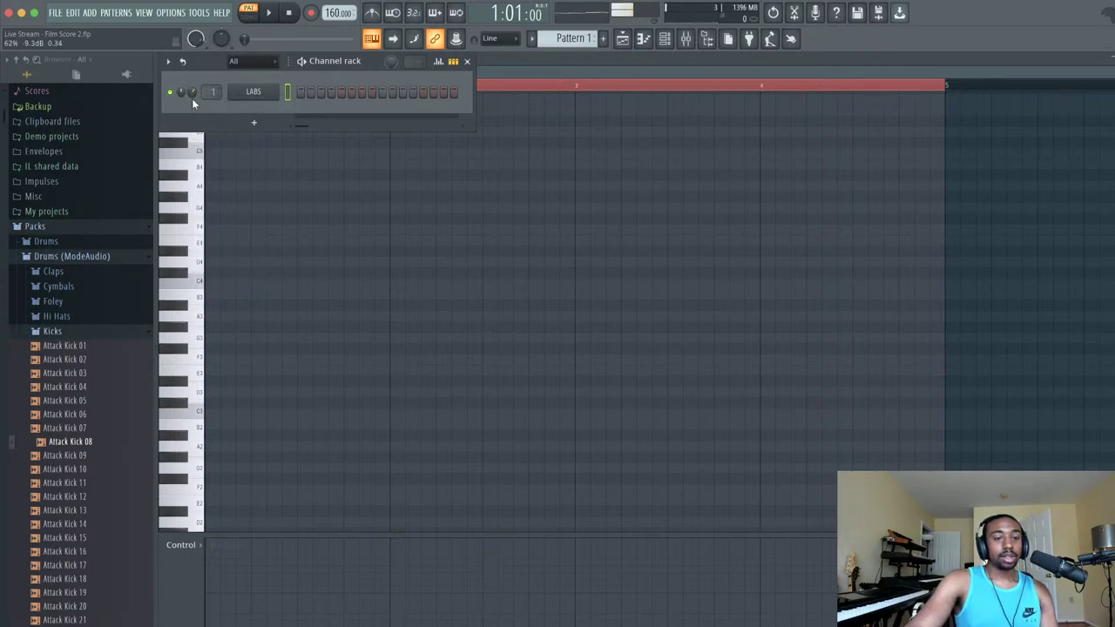
pyautogui.click(284, 264)
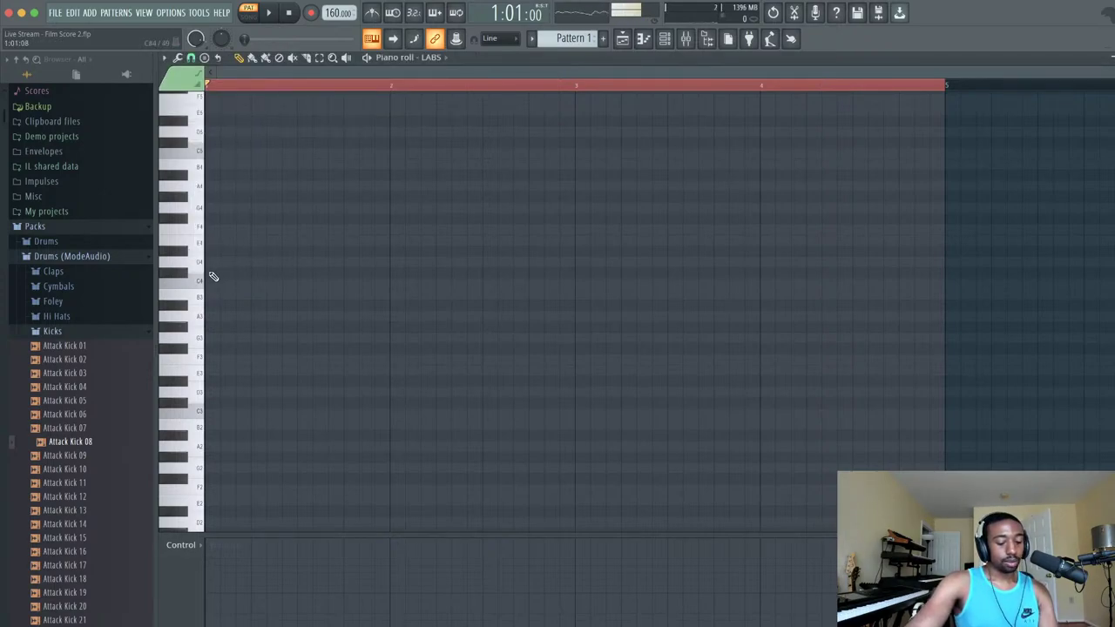
pyautogui.click(686, 38)
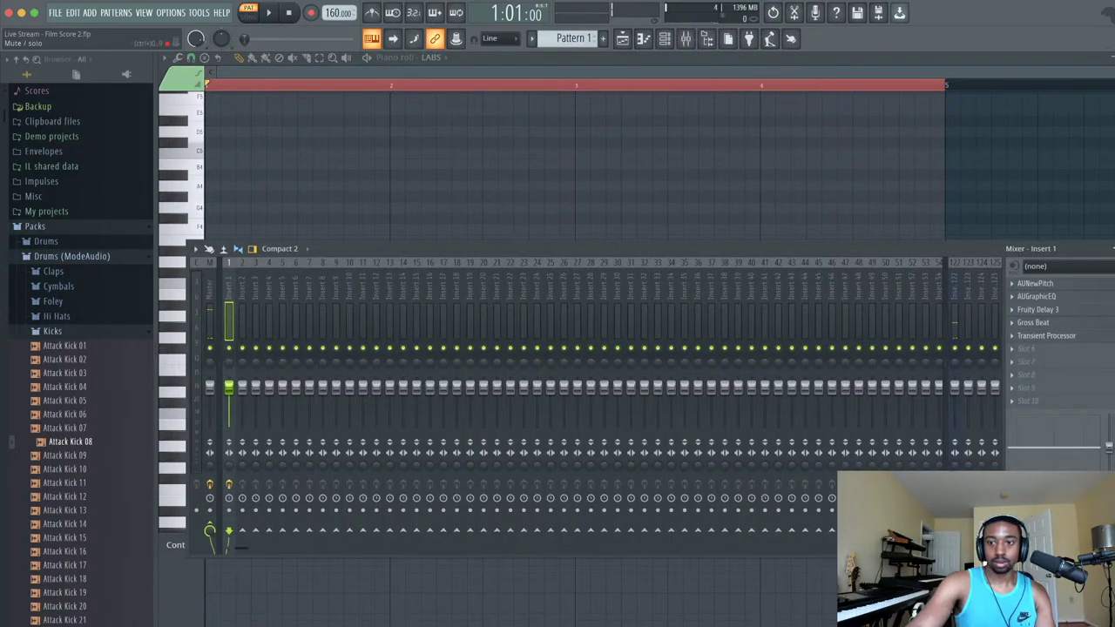
pyautogui.press('F9')
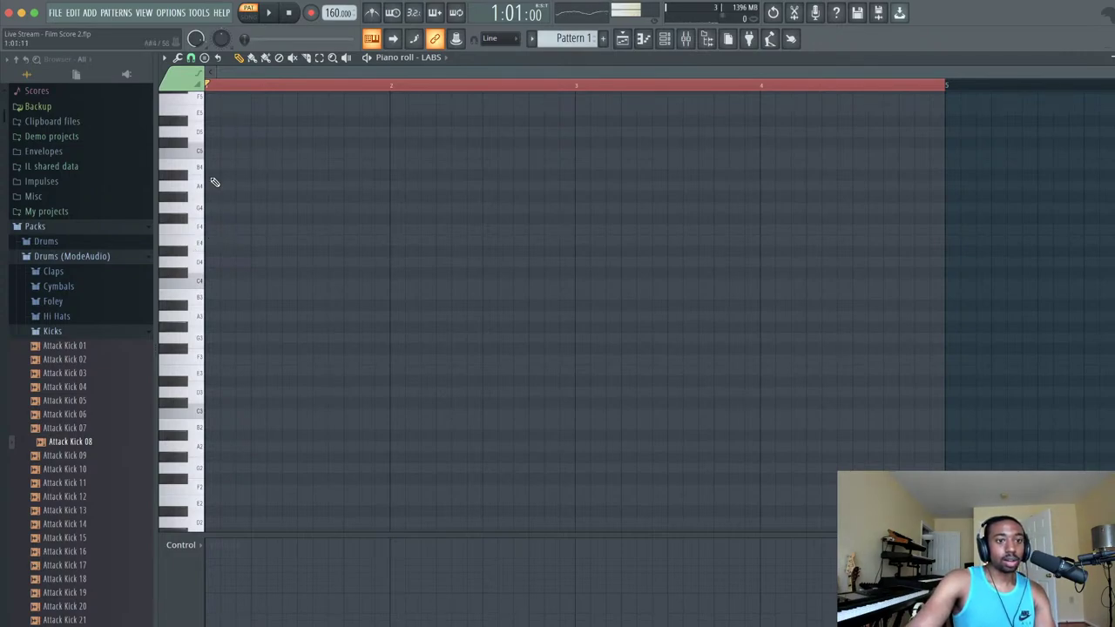
# - Place a G4 note at the start of bar 1 and shorten it to 1/3 beat, removing the extra G4 beside it
pyautogui.click(218, 211)
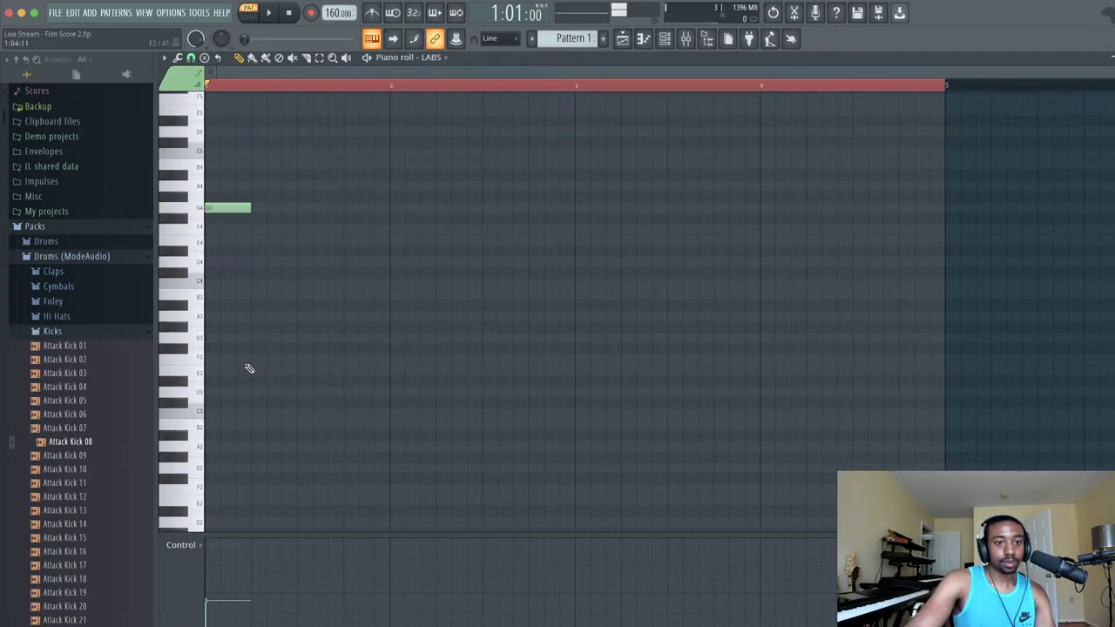
pyautogui.click(245, 211)
pyautogui.click(253, 209)
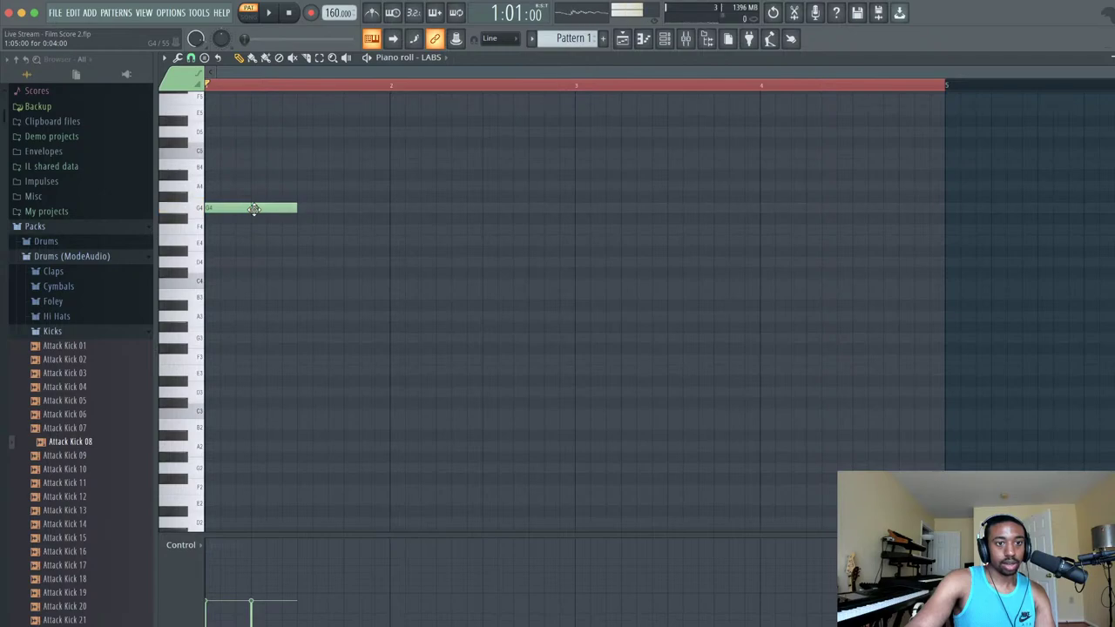
pyautogui.rightClick(254, 209)
pyautogui.moveTo(252, 207); pyautogui.dragTo(220, 207)
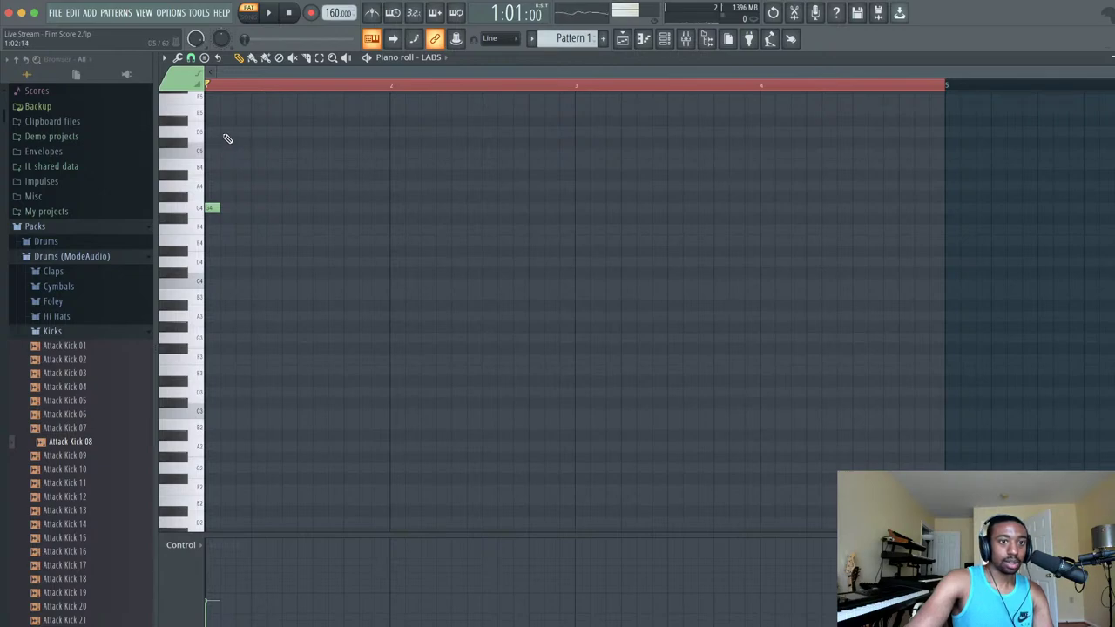
# - Continue the opening triplet with D5 and E4 on the next two 1/3-beat positions, deleting a stray D4 under the first note
pyautogui.click(224, 134)
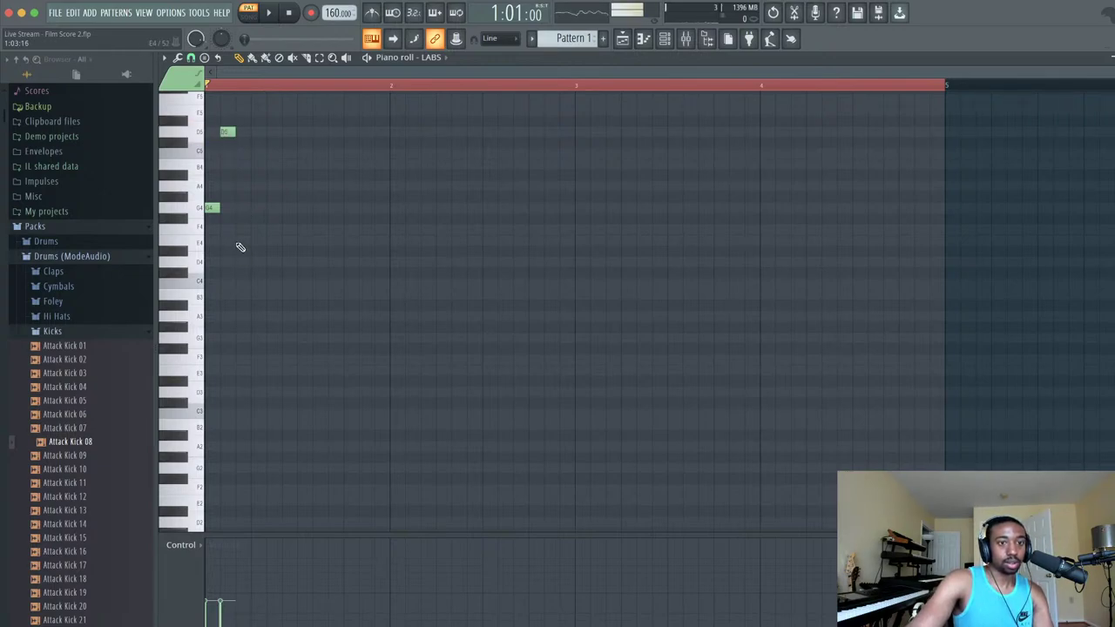
pyautogui.click(238, 242)
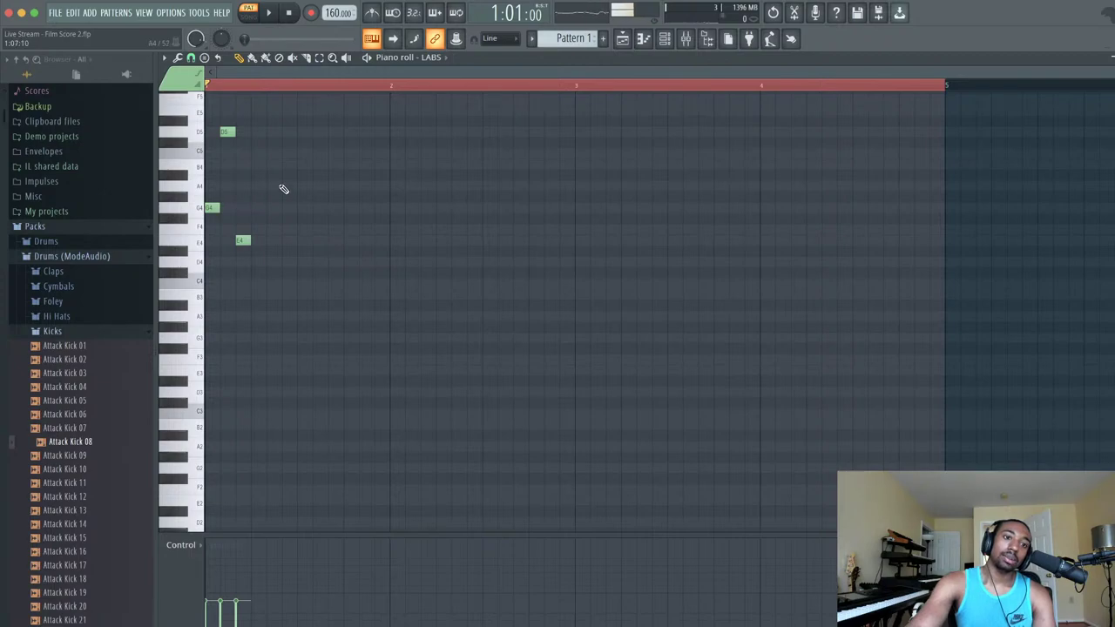
pyautogui.click(227, 262)
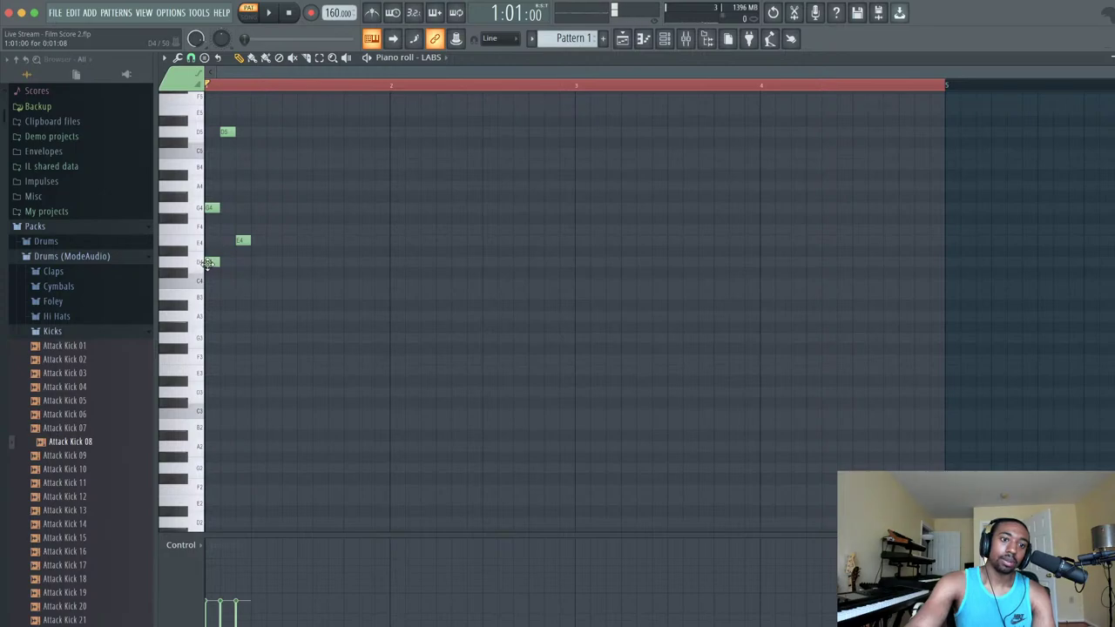
pyautogui.rightClick(212, 263)
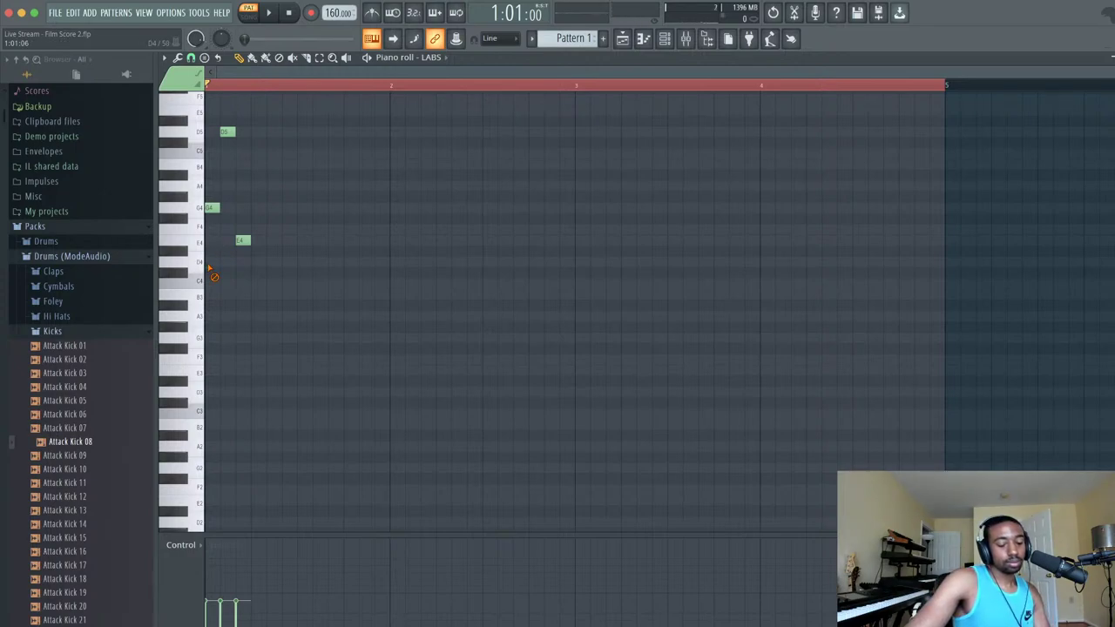
# - Audition the three-note phrase and lower the project tempo to 138 BPM
pyautogui.press('space')
pyautogui.press('space')
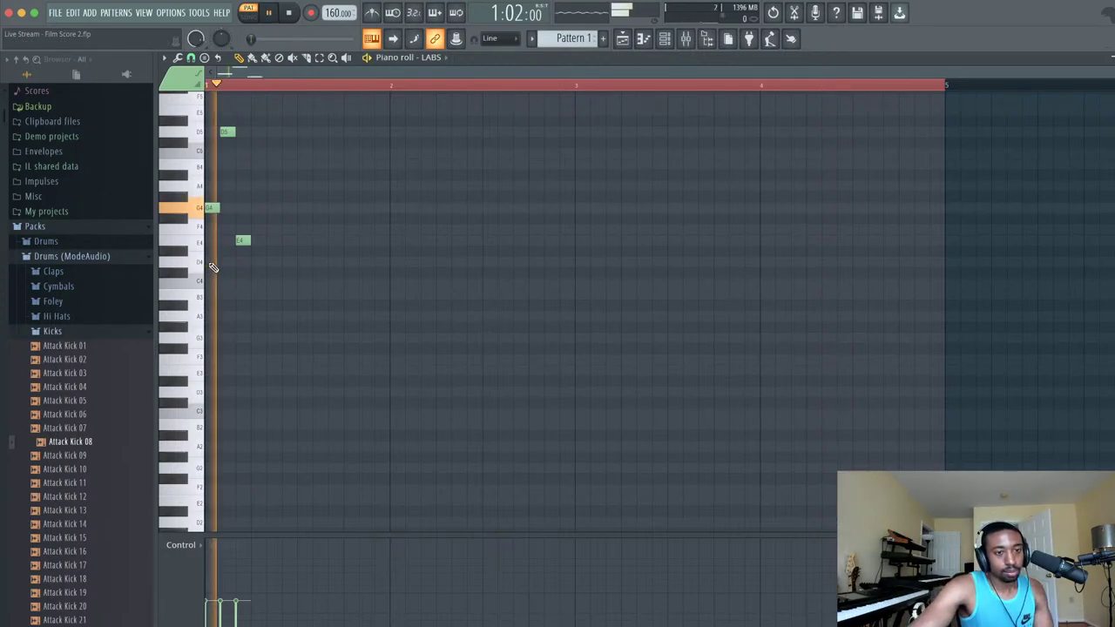
pyautogui.press('space')
pyautogui.press('space')
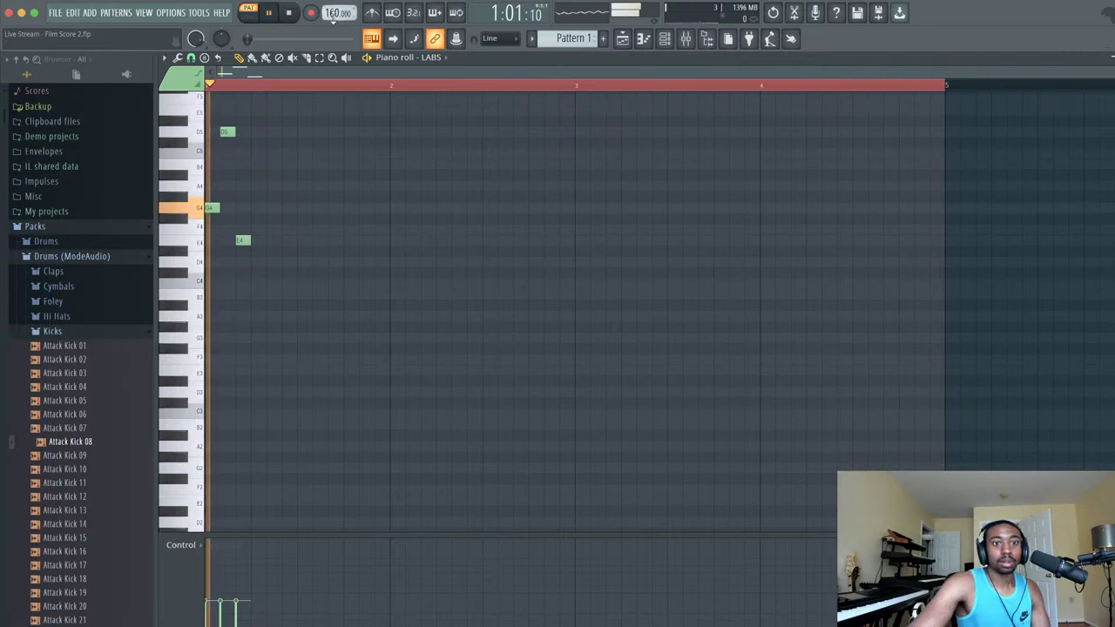
pyautogui.moveTo(334, 14)
pyautogui.mouseDown()
pyautogui.moveTo(333, 34)
pyautogui.moveTo(331, 10)
pyautogui.mouseUp()
pyautogui.press('space')
pyautogui.press('space')
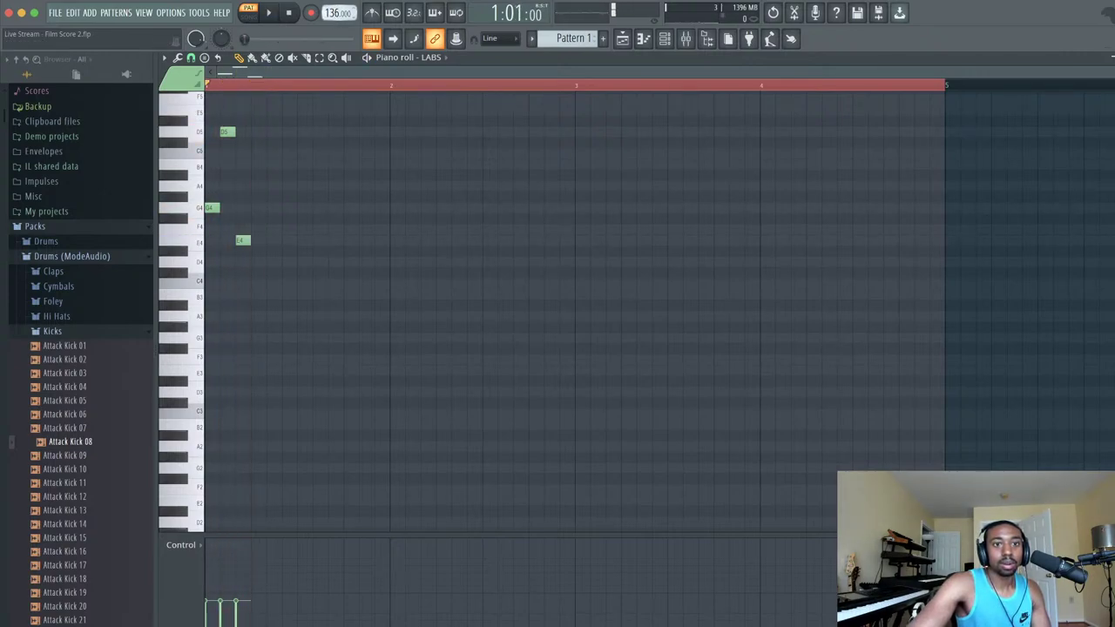
pyautogui.click(227, 132)
pyautogui.press('space')
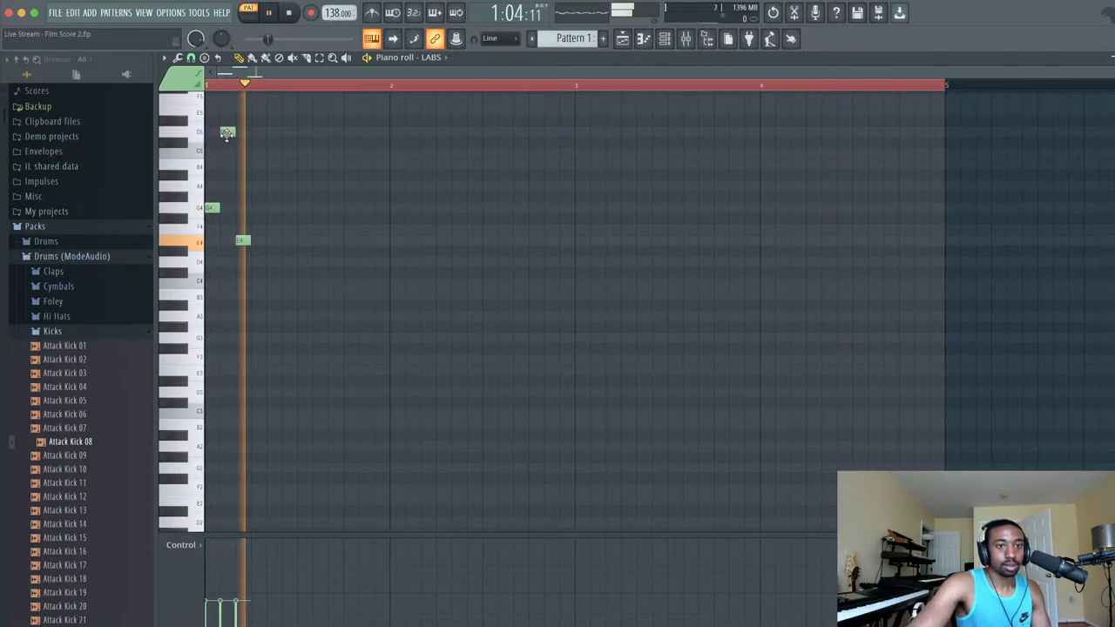
pyautogui.press('space')
# - Replace the phrase's second note, D5, with B4 and play the pattern
pyautogui.rightClick(226, 132)
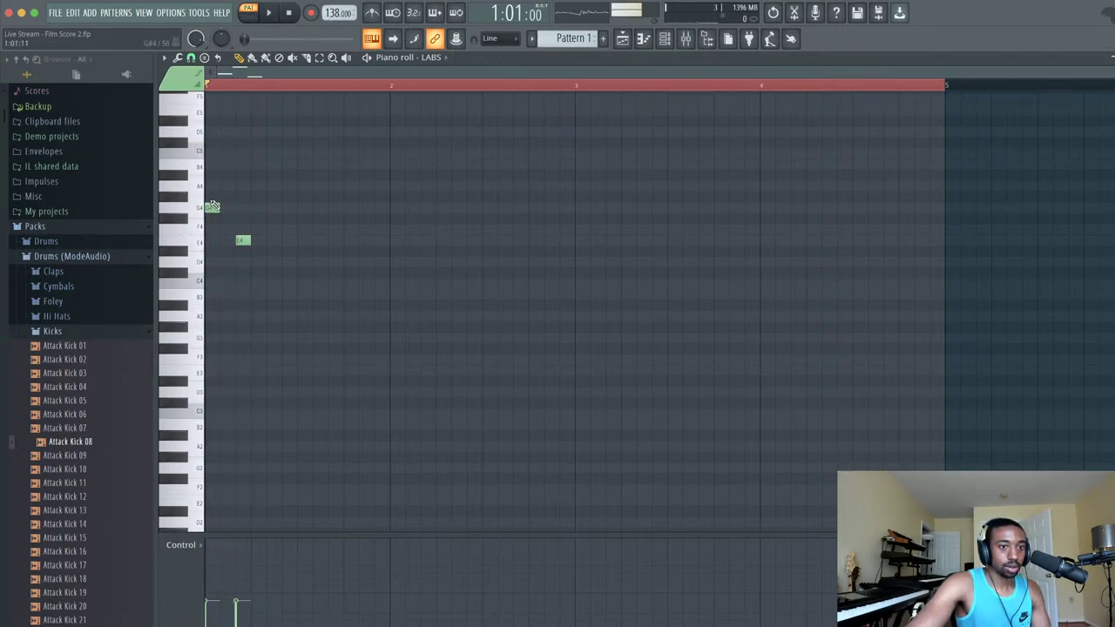
pyautogui.click(225, 163)
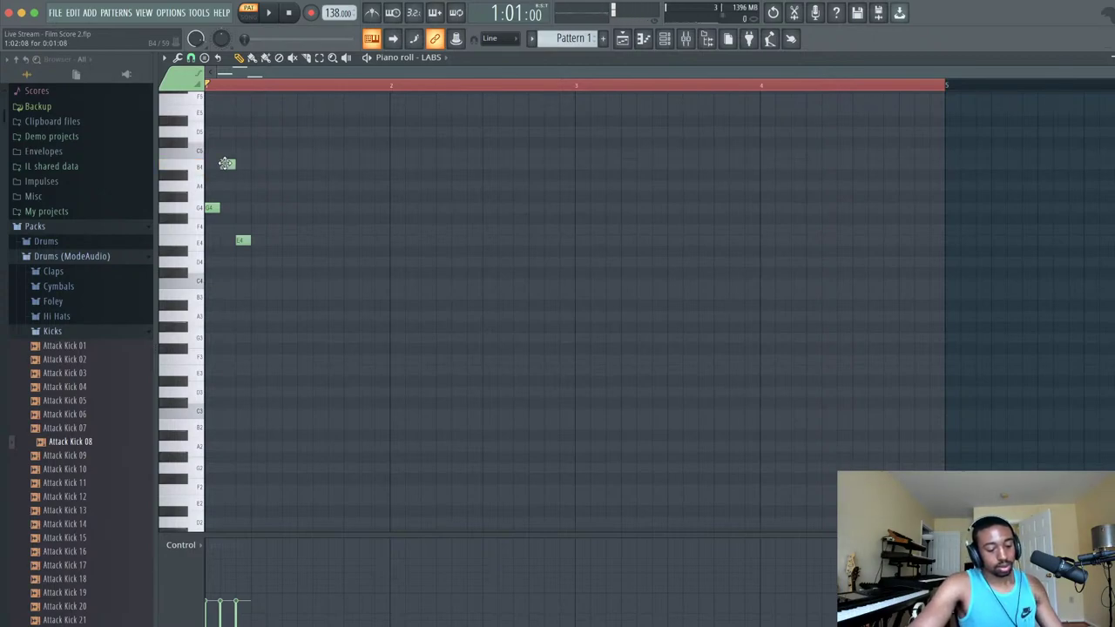
pyautogui.press('space')
pyautogui.press('space')
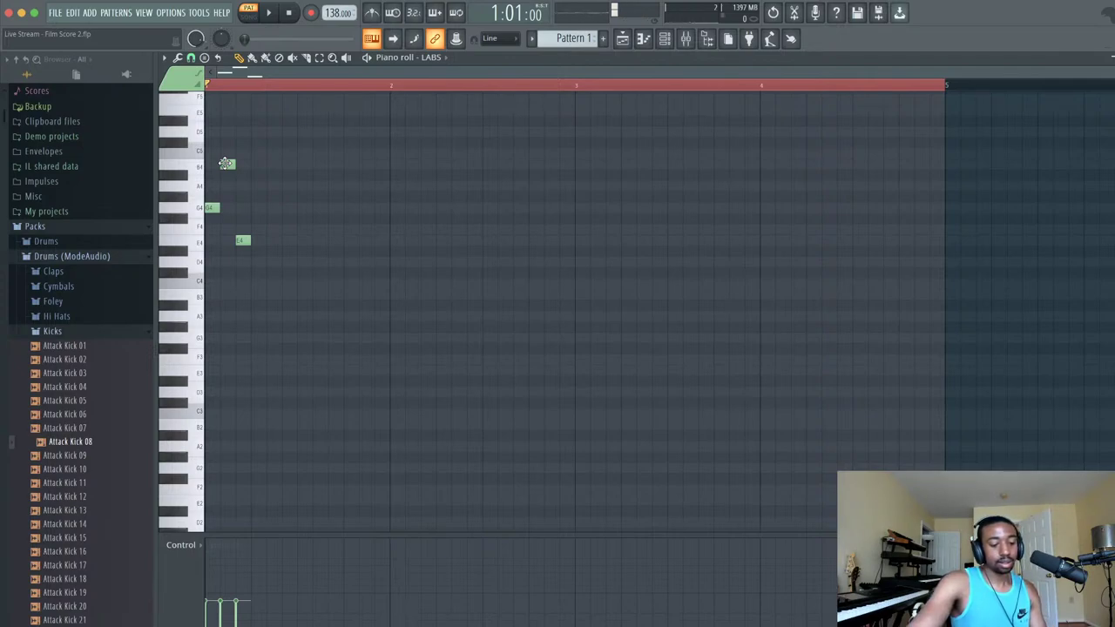
# - Try B3 and C5 as the phrase's second note, playing the pattern with each, and delete both
pyautogui.click(226, 164)
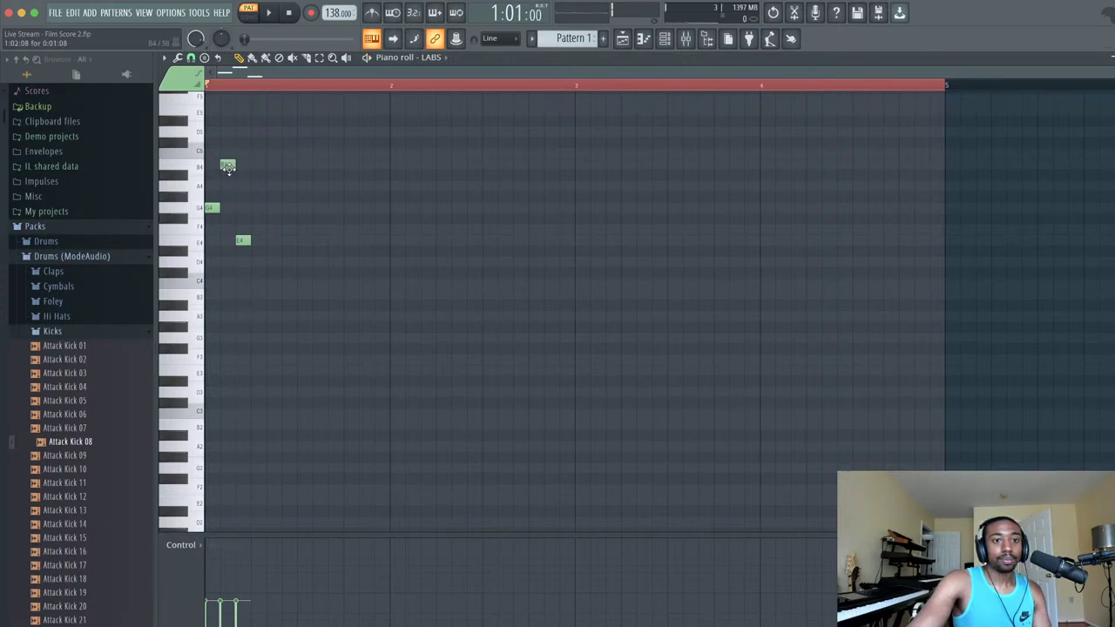
pyautogui.rightClick(228, 166)
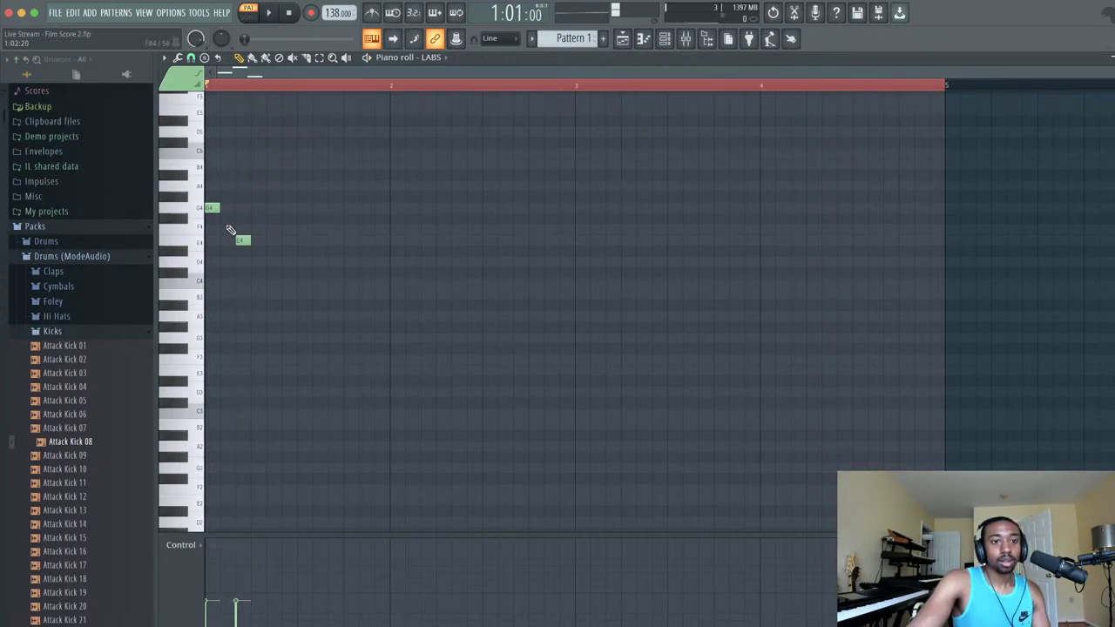
pyautogui.click(223, 294)
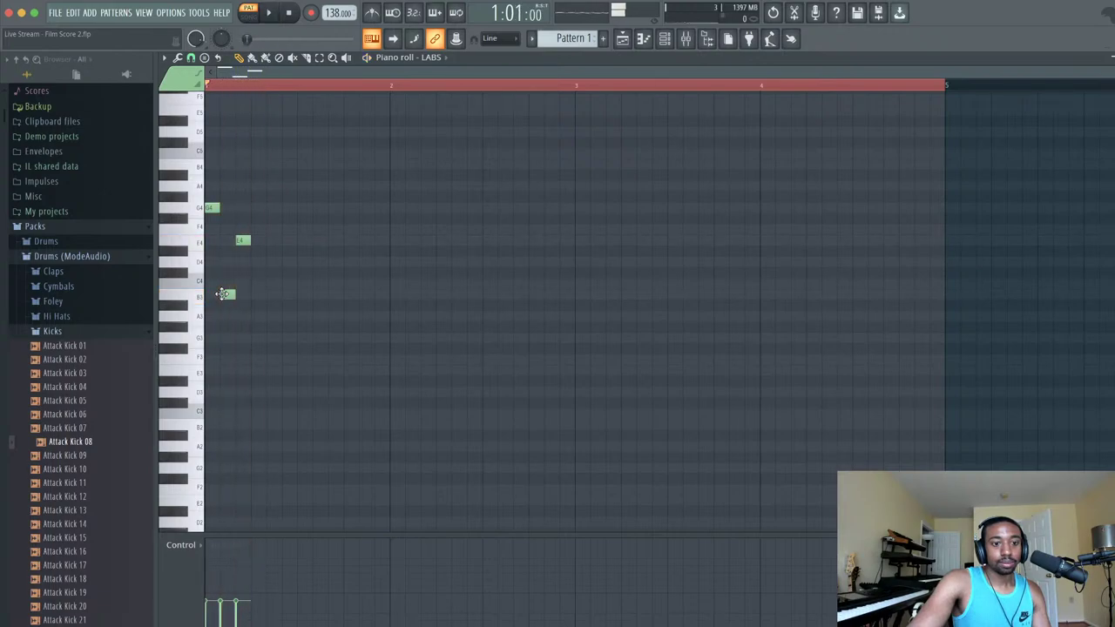
pyautogui.press('space')
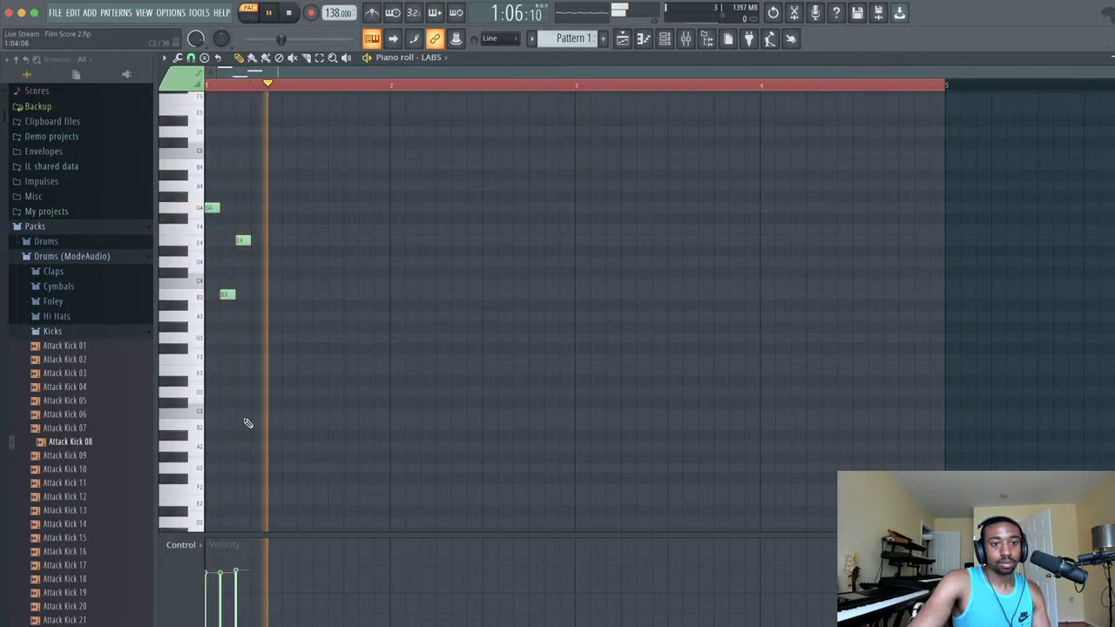
pyautogui.rightClick(230, 296)
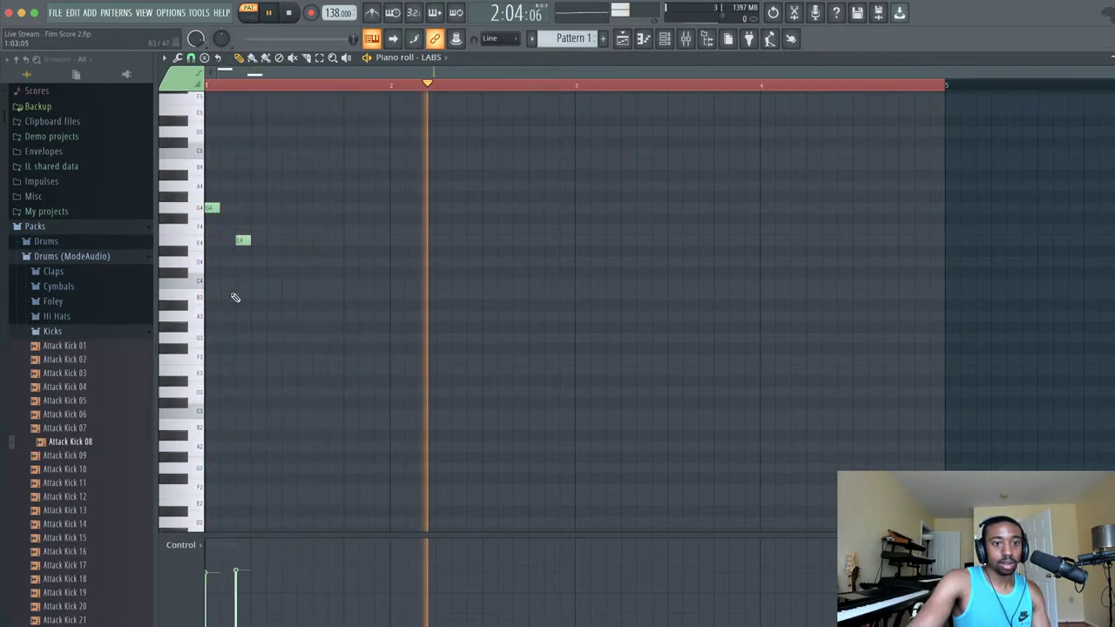
pyautogui.click(222, 152)
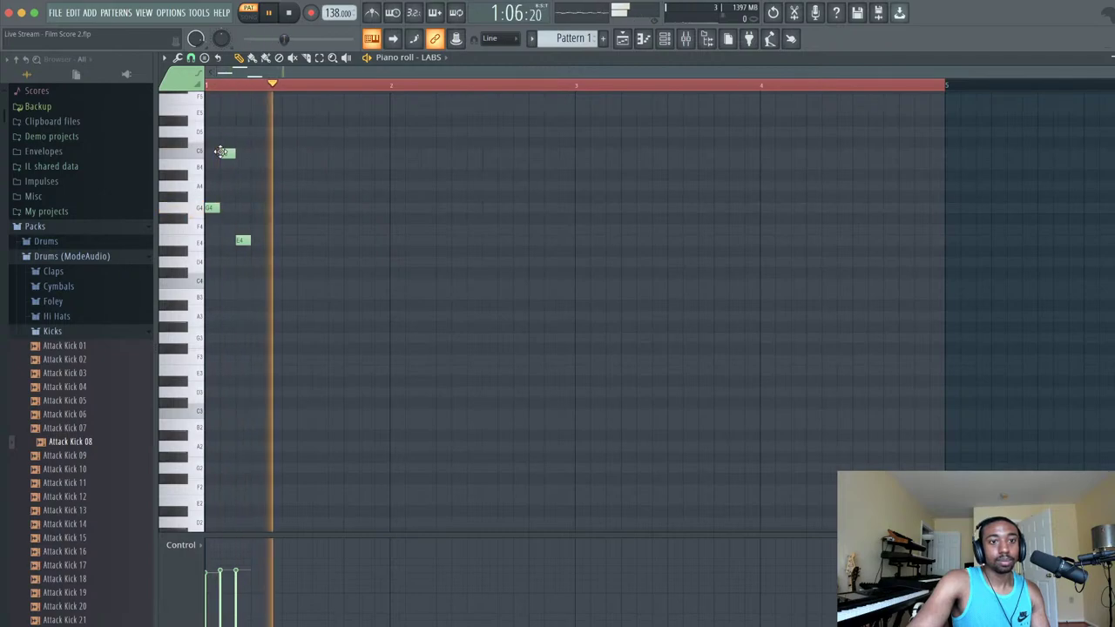
pyautogui.press('space')
pyautogui.rightClick(223, 153)
# - Open the LABS instrument from the channel rack, look through its acoustic guitar presets, and close it
pyautogui.click(664, 38)
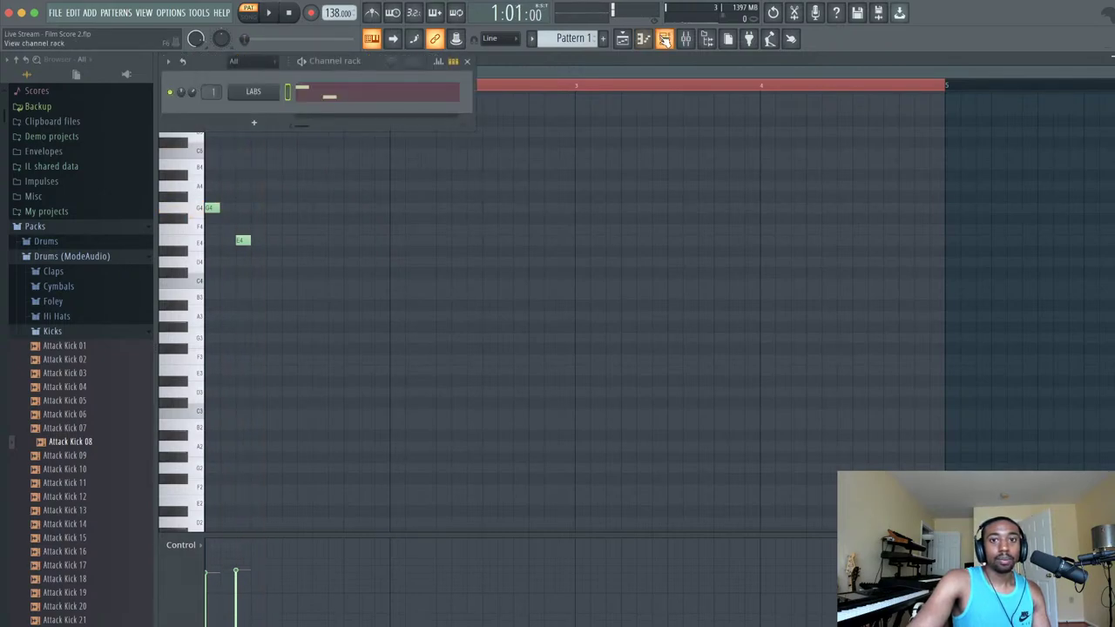
pyautogui.click(253, 91)
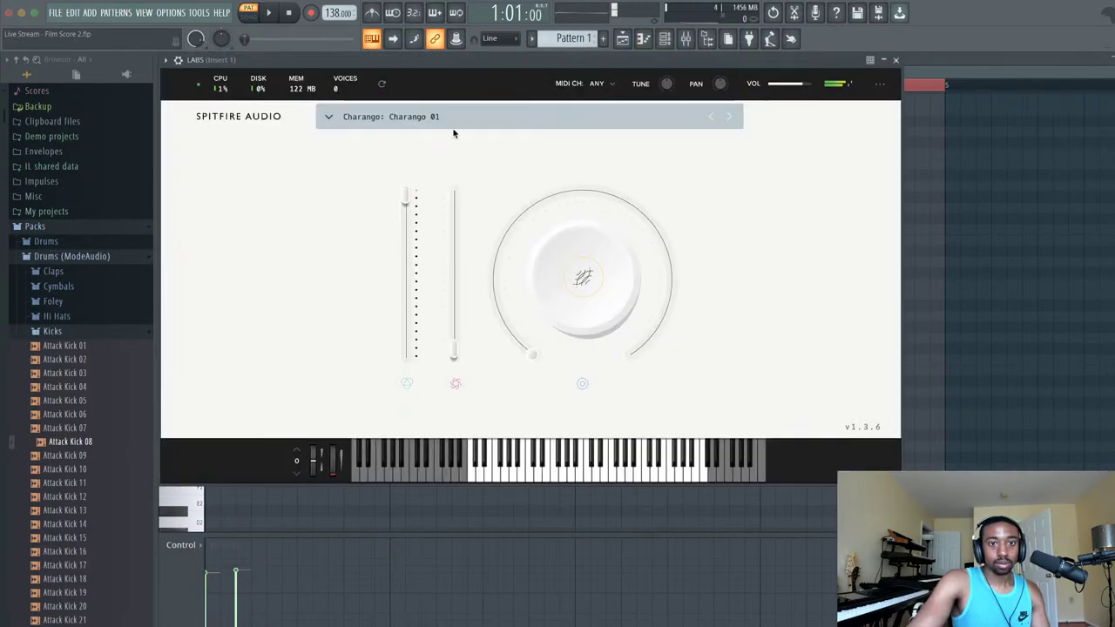
pyautogui.click(433, 120)
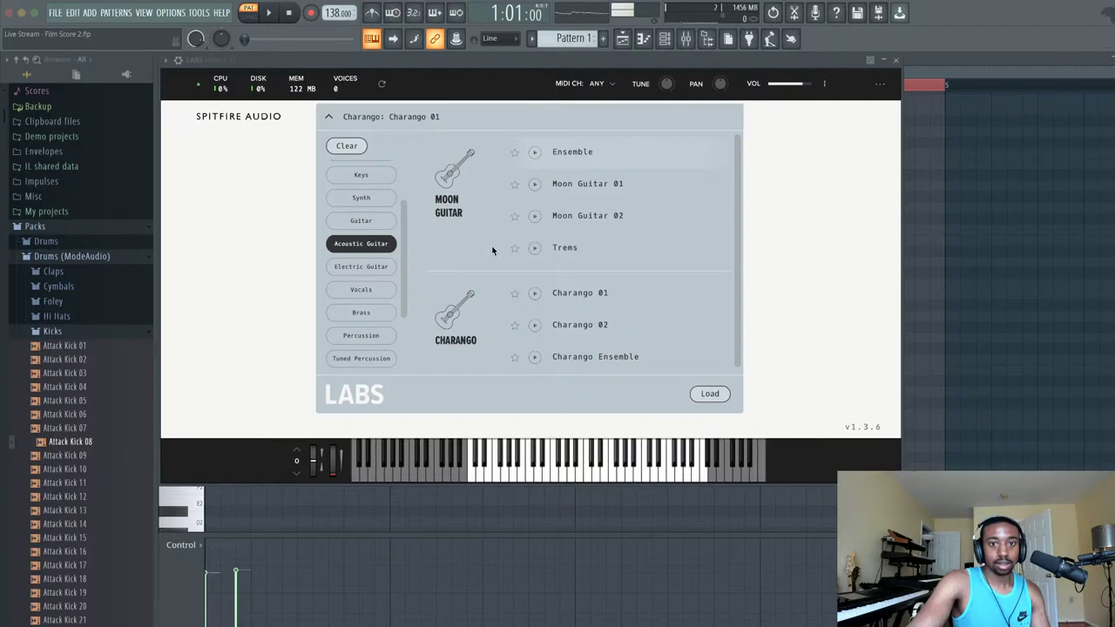
pyautogui.scroll(-1, 562, 213)
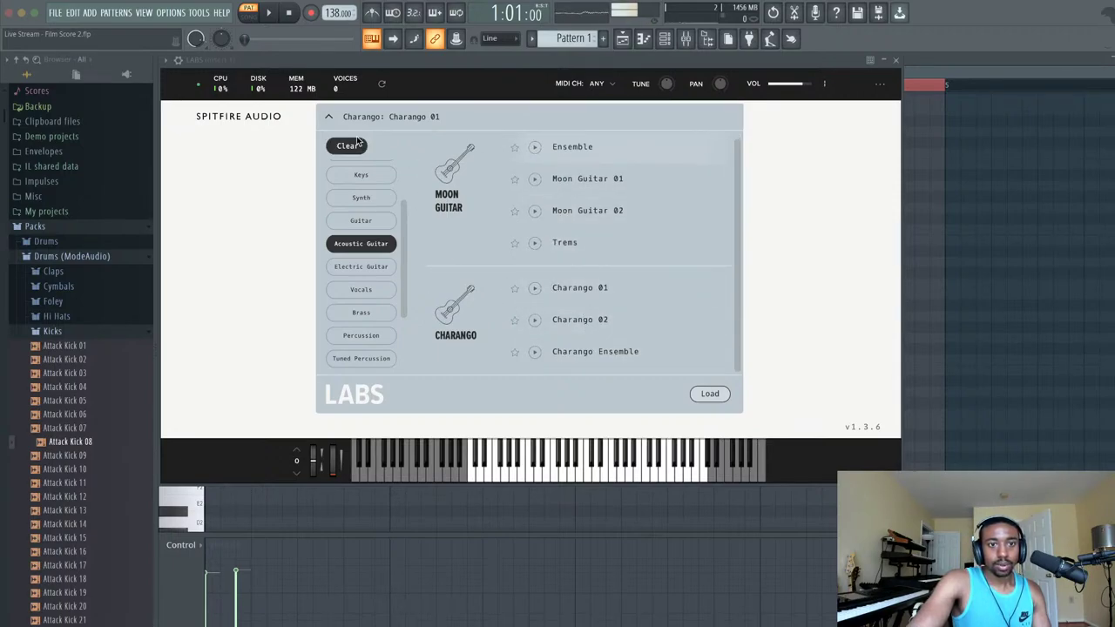
pyautogui.click(802, 182)
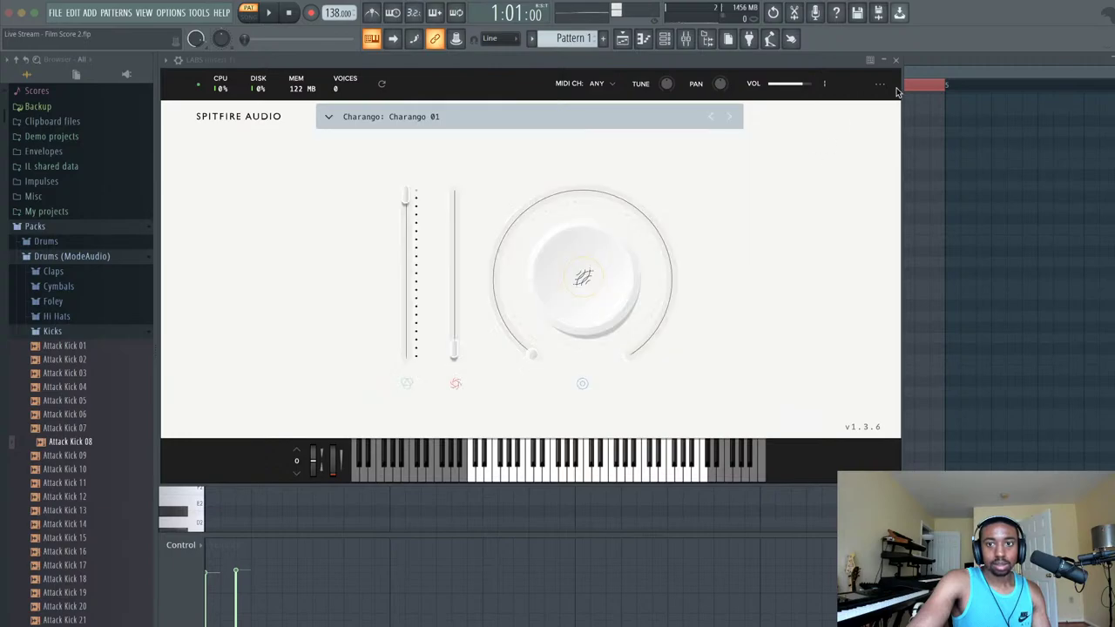
pyautogui.click(896, 60)
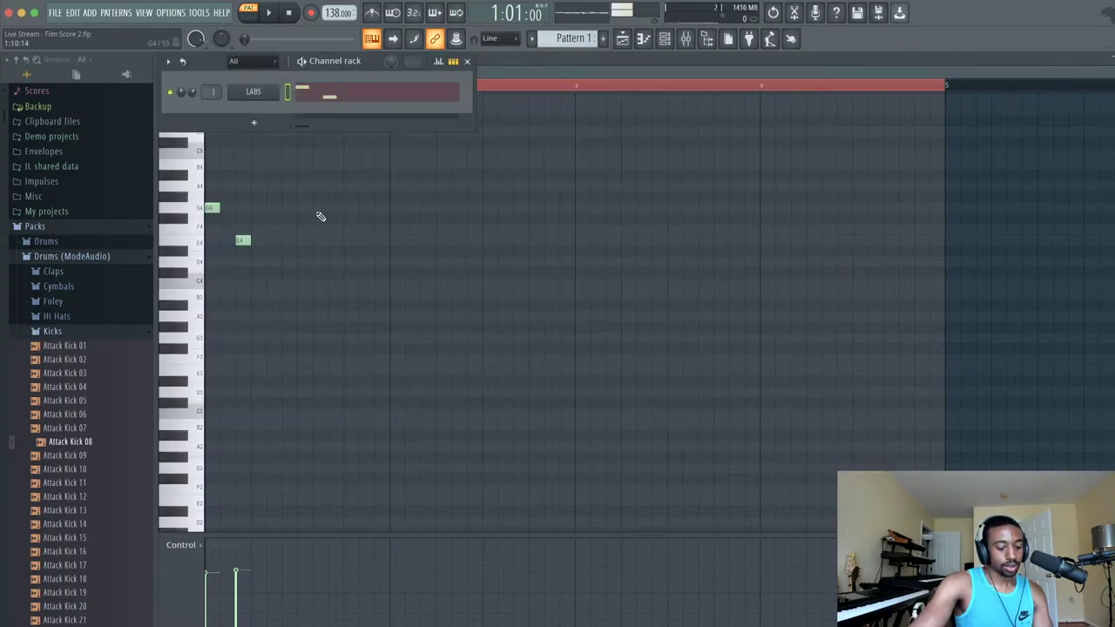
# - Try a B4 note again in the second 1/3-beat position and delete it
pyautogui.click(243, 167)
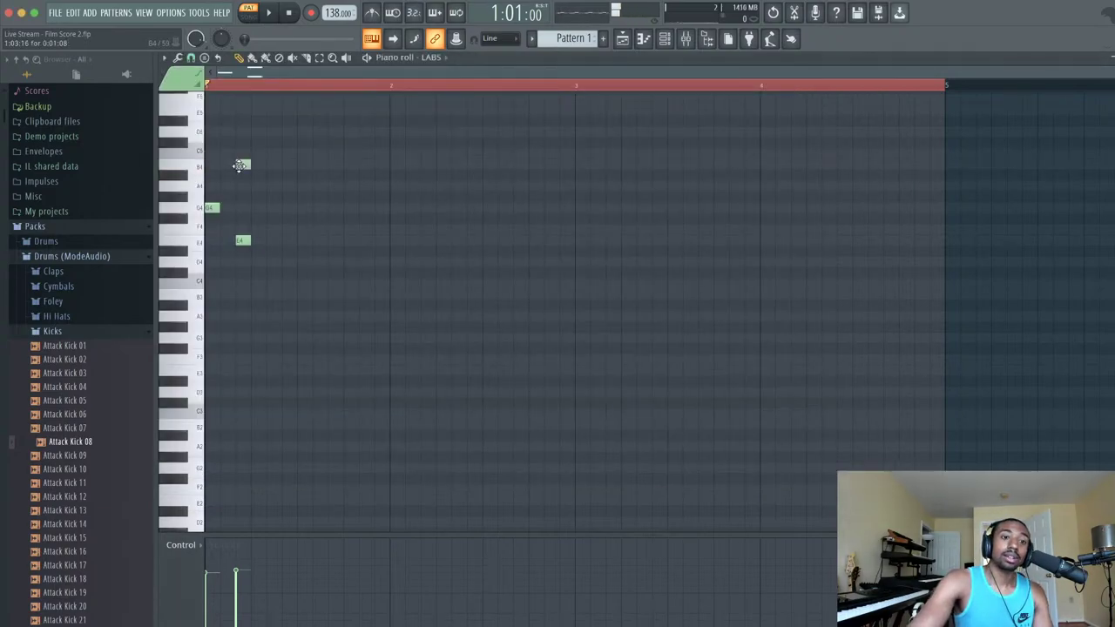
pyautogui.moveTo(242, 164); pyautogui.dragTo(227, 161)
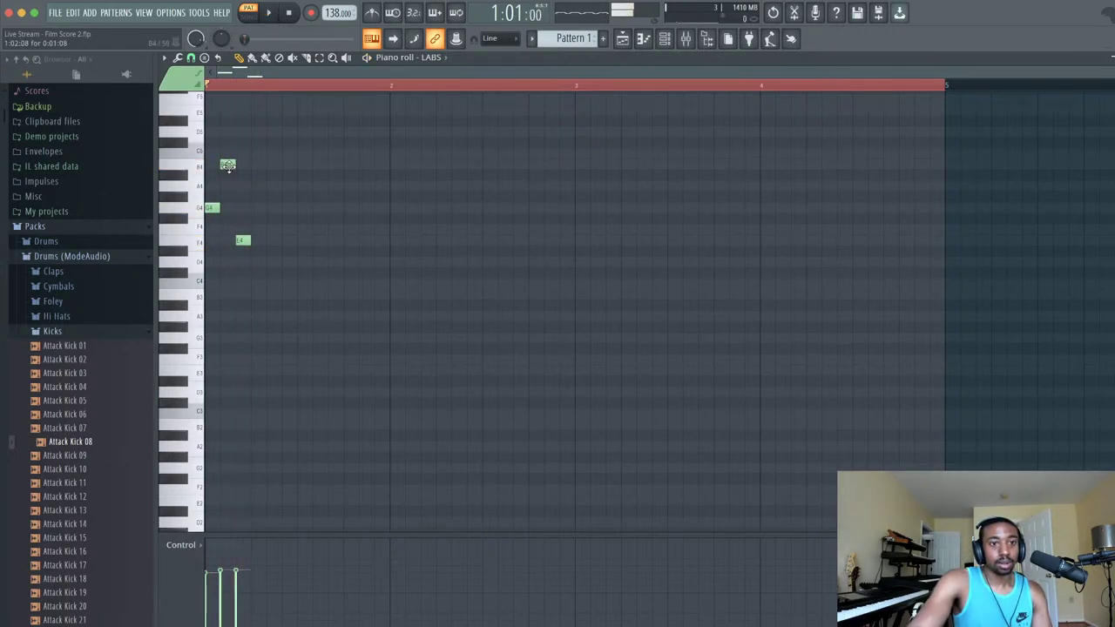
pyautogui.rightClick(230, 166)
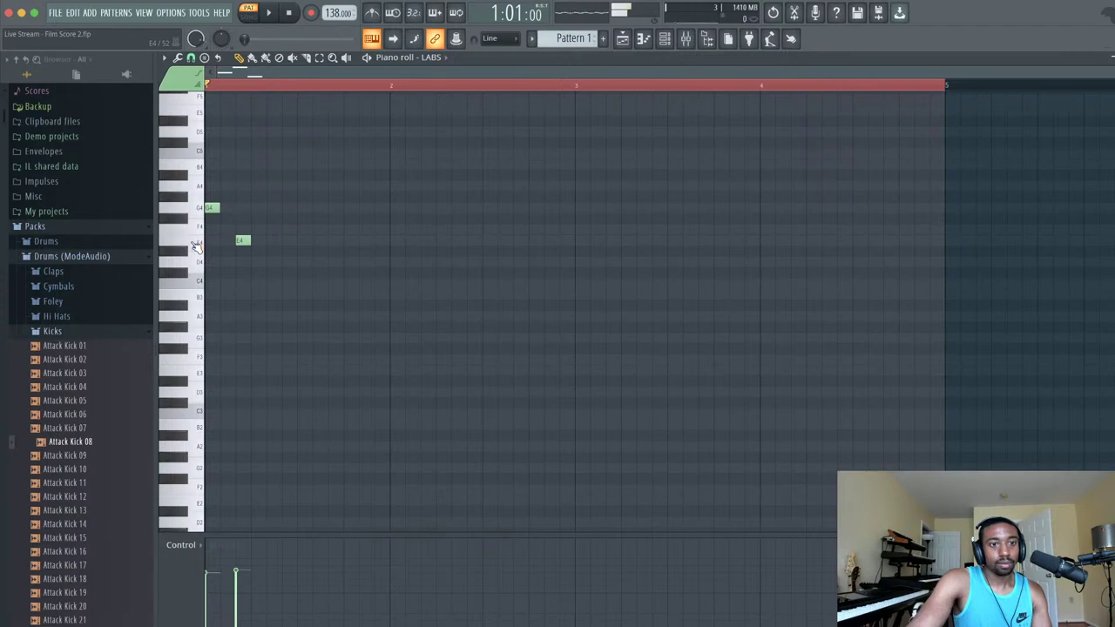
# - Replace the opening G4 note with A5, after auditioning keys, and add E6 on the second 1/3-beat position
pyautogui.rightClick(211, 208)
pyautogui.click(196, 297)
pyautogui.click(196, 261)
pyautogui.click(195, 241)
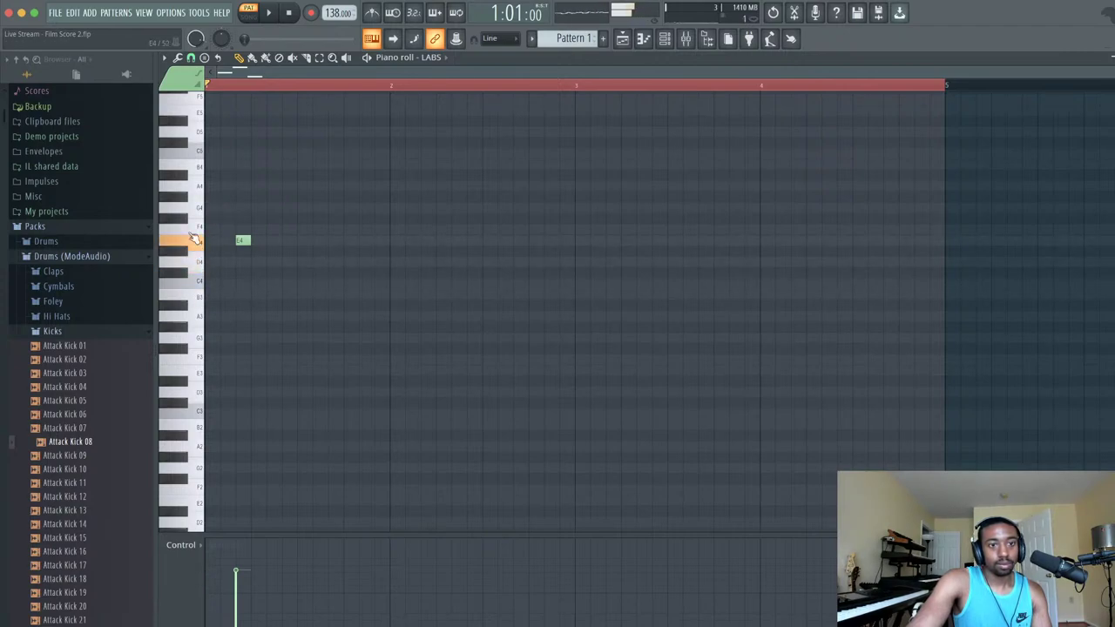
pyautogui.scroll(5, 190, 192)
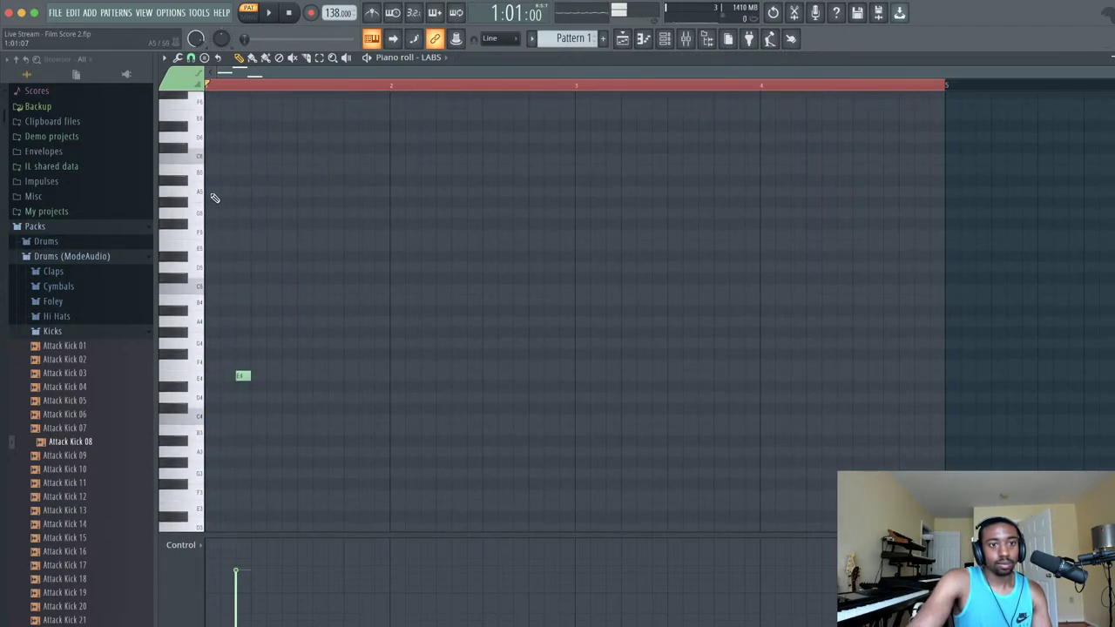
pyautogui.click(212, 191)
pyautogui.click(223, 117)
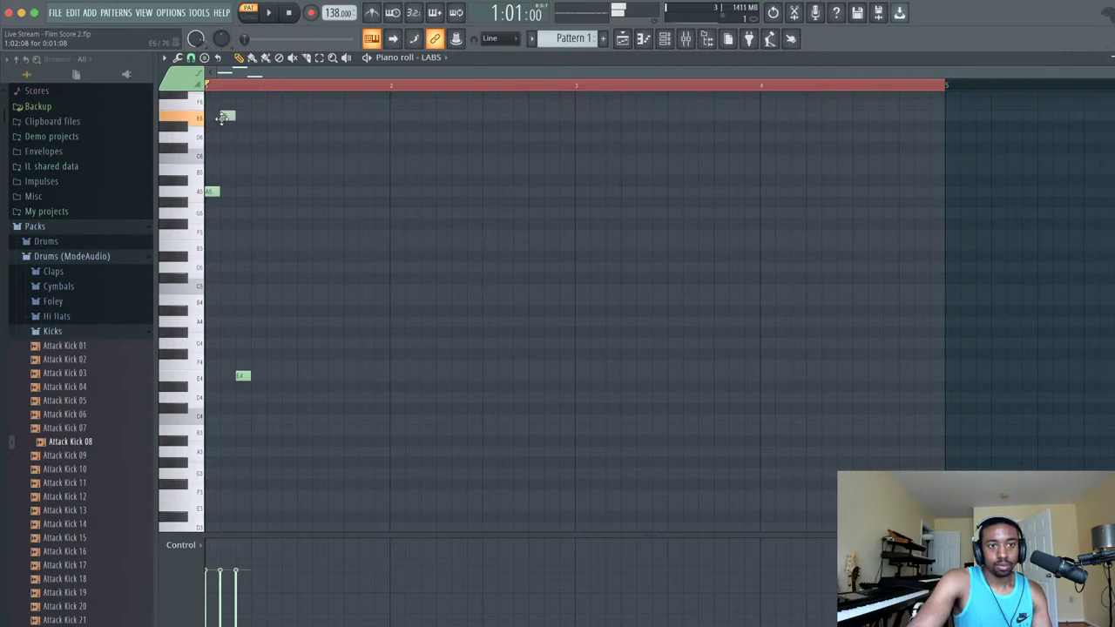
# - Add F6 as the phrase's third note, delete the low E4 in the same position, and play the pattern
pyautogui.scroll(3, 253, 140)
pyautogui.click(238, 175)
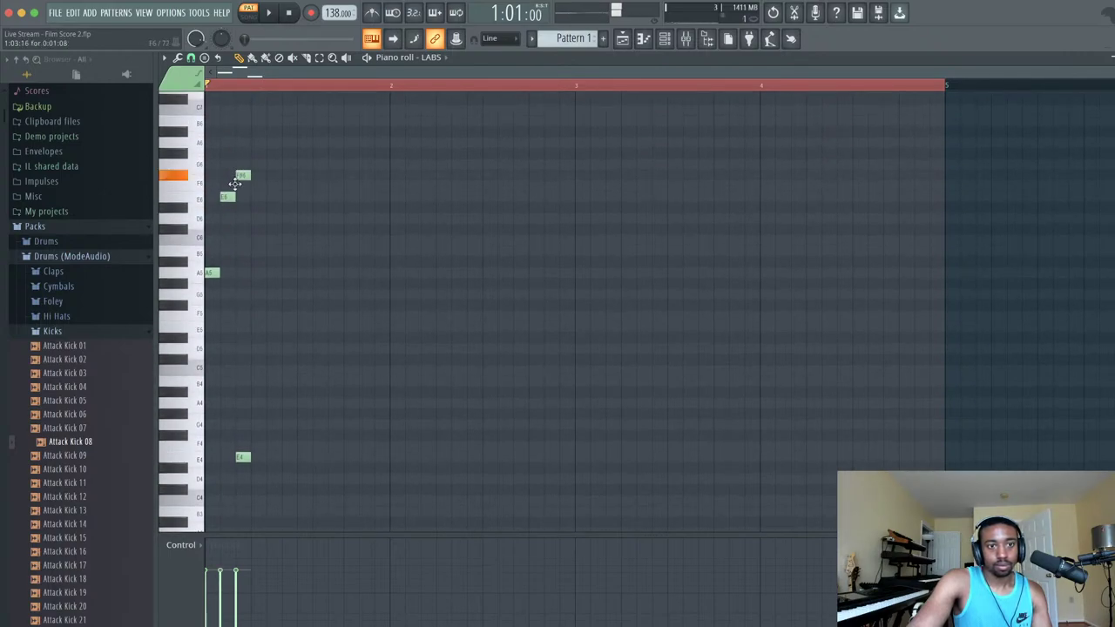
pyautogui.moveTo(235, 183); pyautogui.dragTo(235, 194)
pyautogui.rightClick(242, 458)
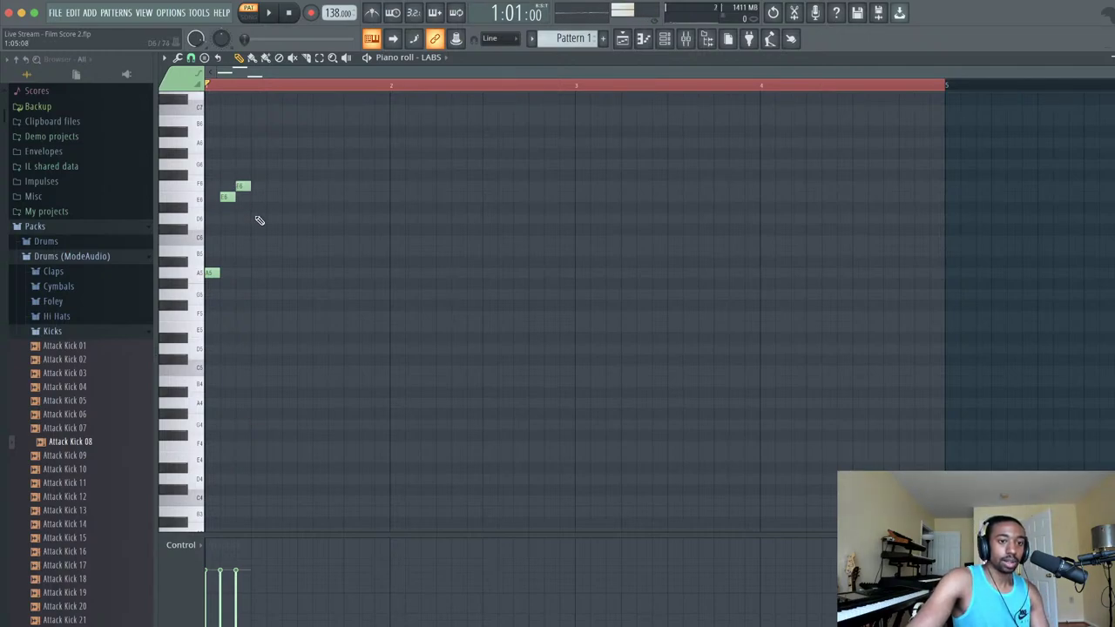
pyautogui.press('space')
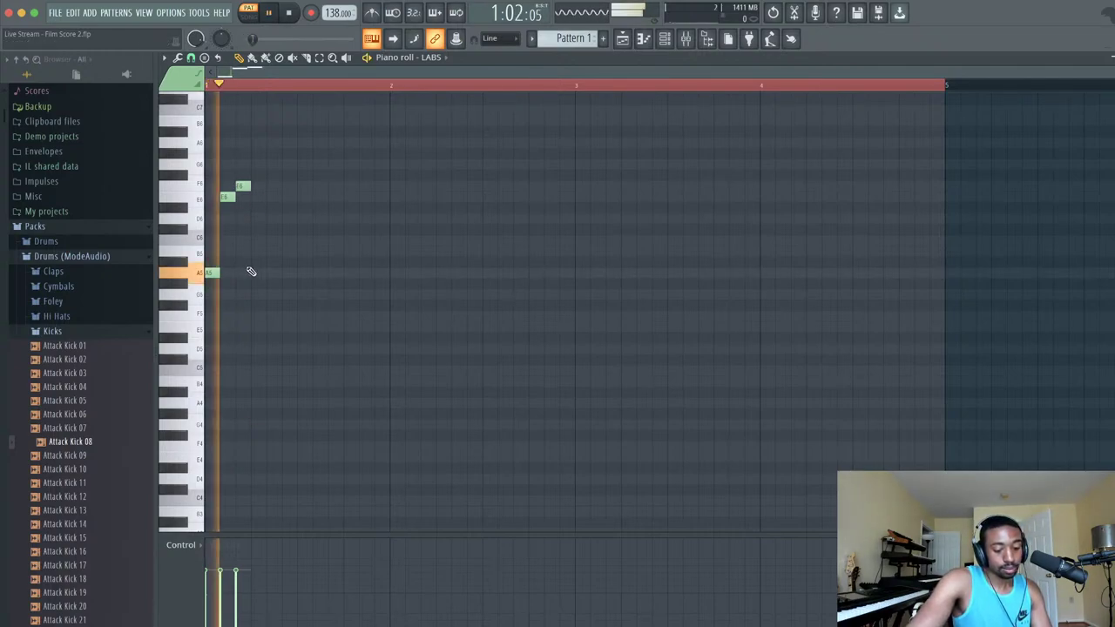
# - Stop playback and duplicate the A5–E6–F6 triplet onto the second beat of bar 1
pyautogui.press('space')
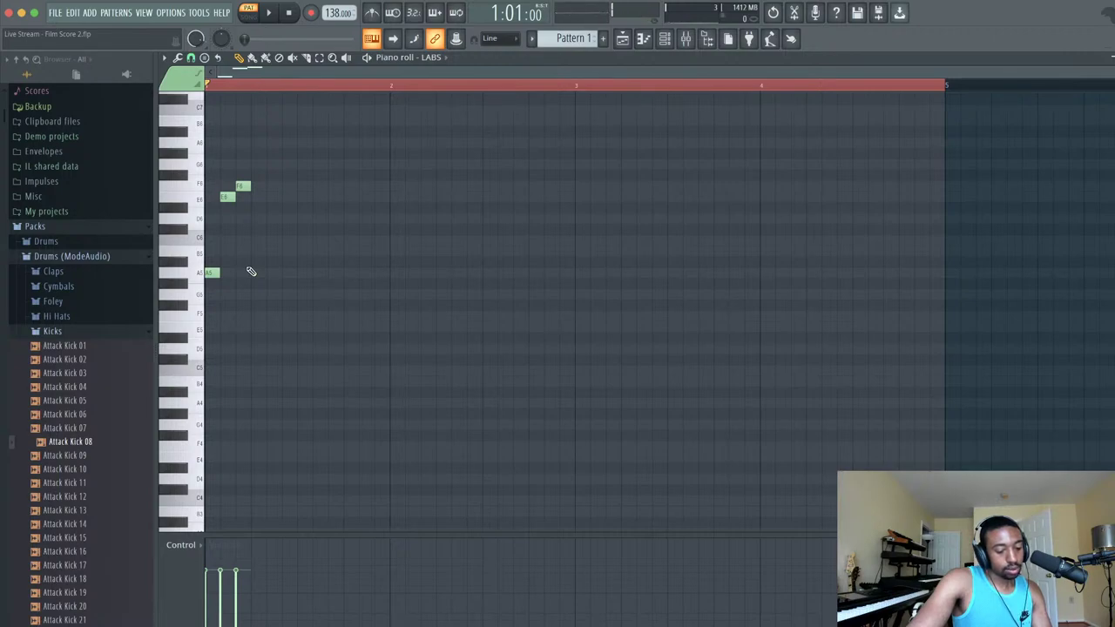
pyautogui.scroll(-2, 251, 271)
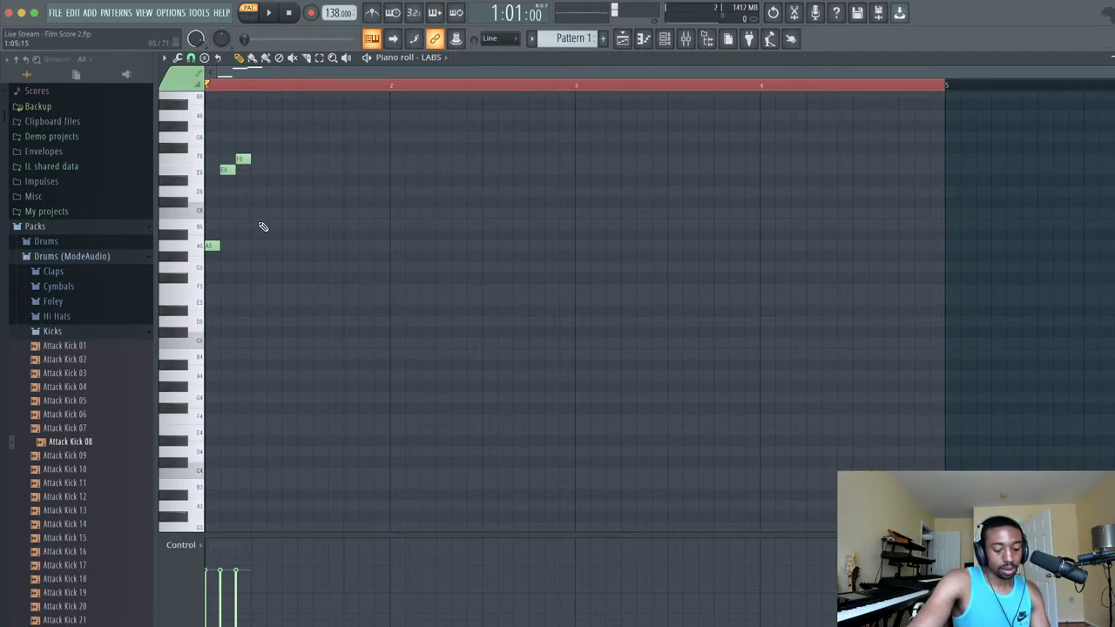
pyautogui.press('space')
pyautogui.press('space')
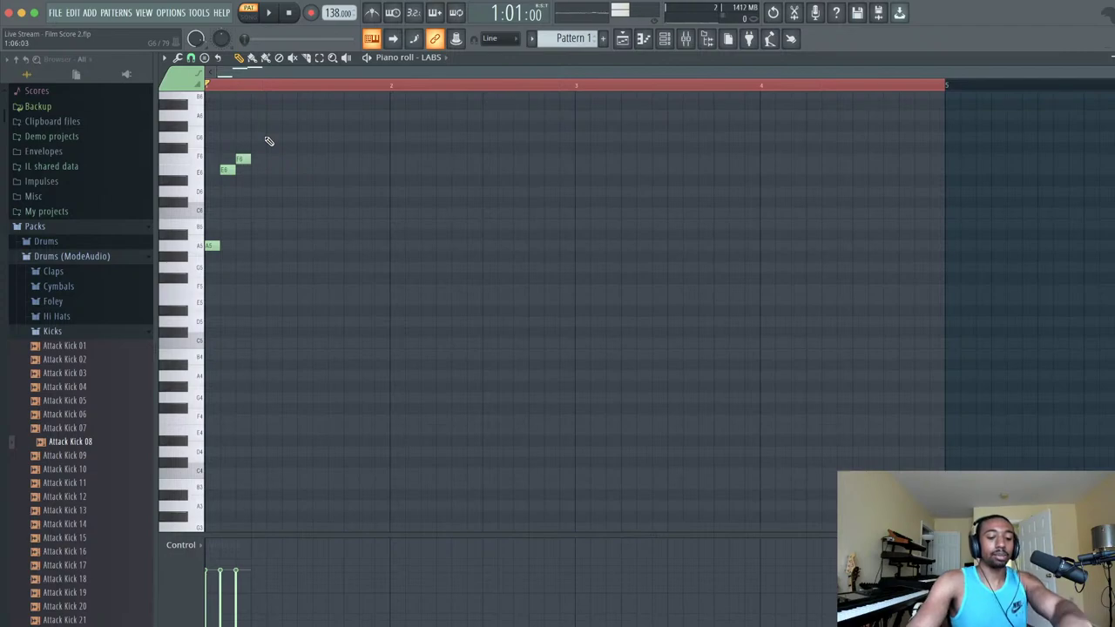
pyautogui.moveTo(265, 132); pyautogui.dragTo(251, 242)
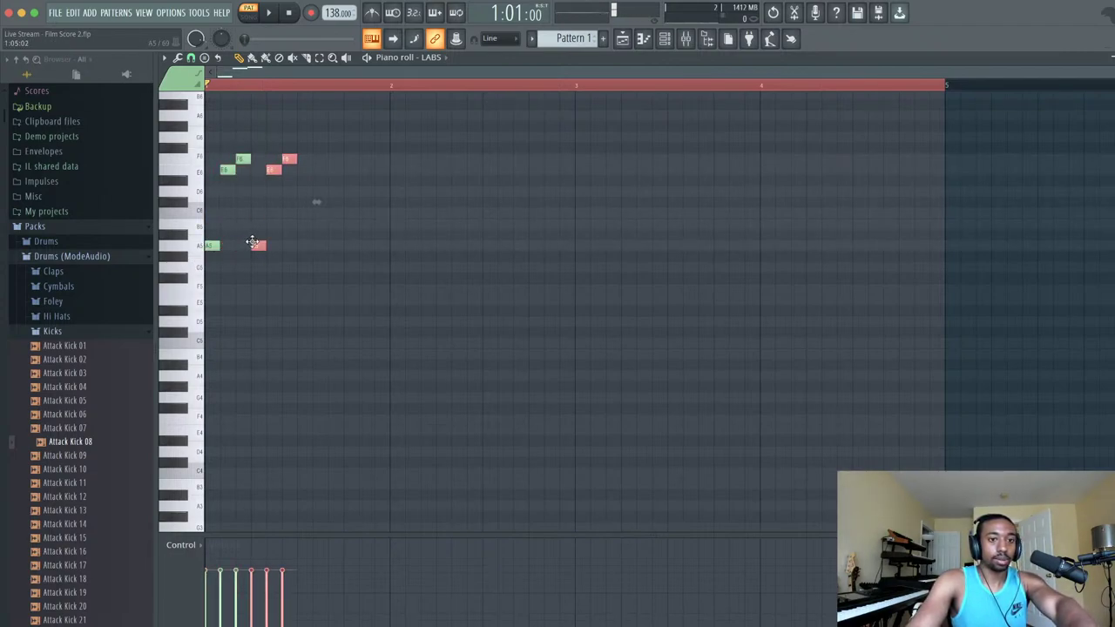
pyautogui.click(279, 203)
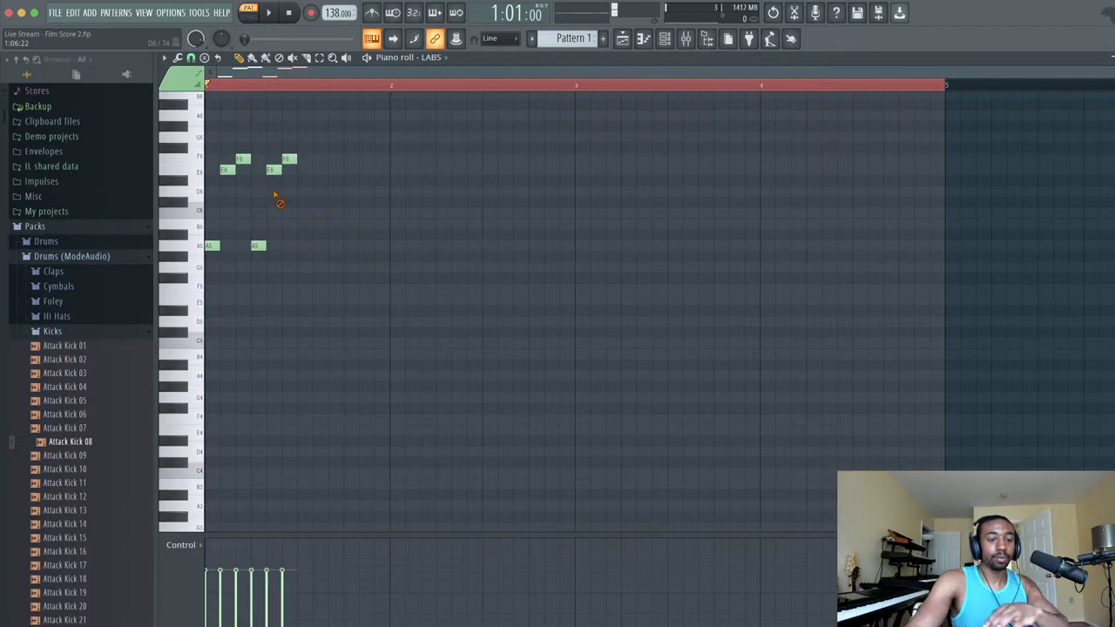
# - Duplicate the first two triplets onto beats three and four of bar 1
pyautogui.moveTo(203, 189); pyautogui.dragTo(202, 186)
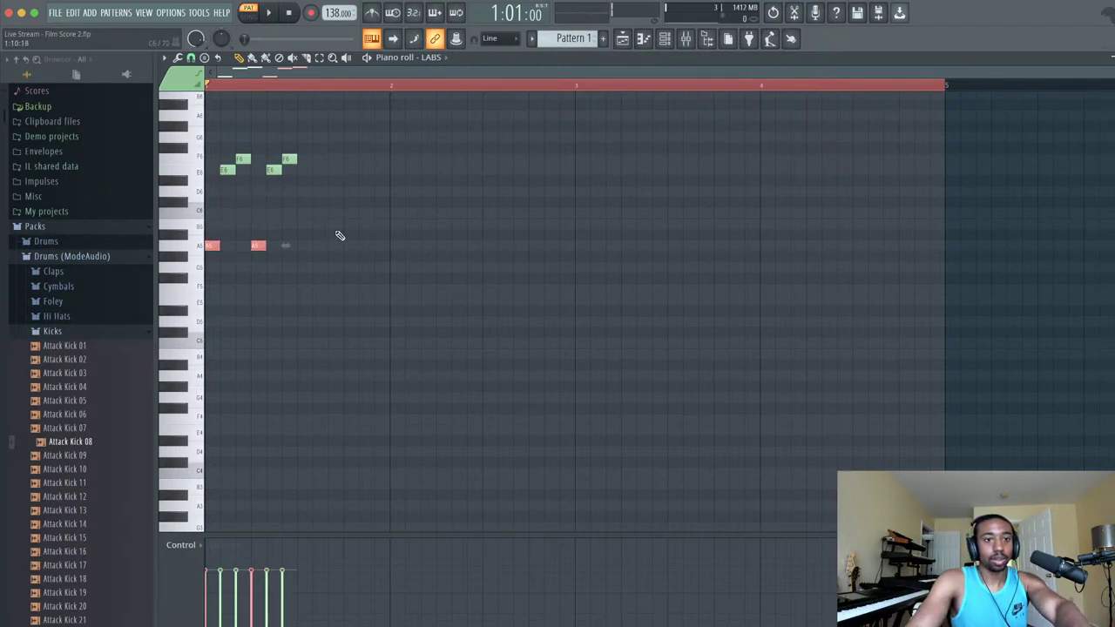
pyautogui.moveTo(353, 247); pyautogui.dragTo(199, 140)
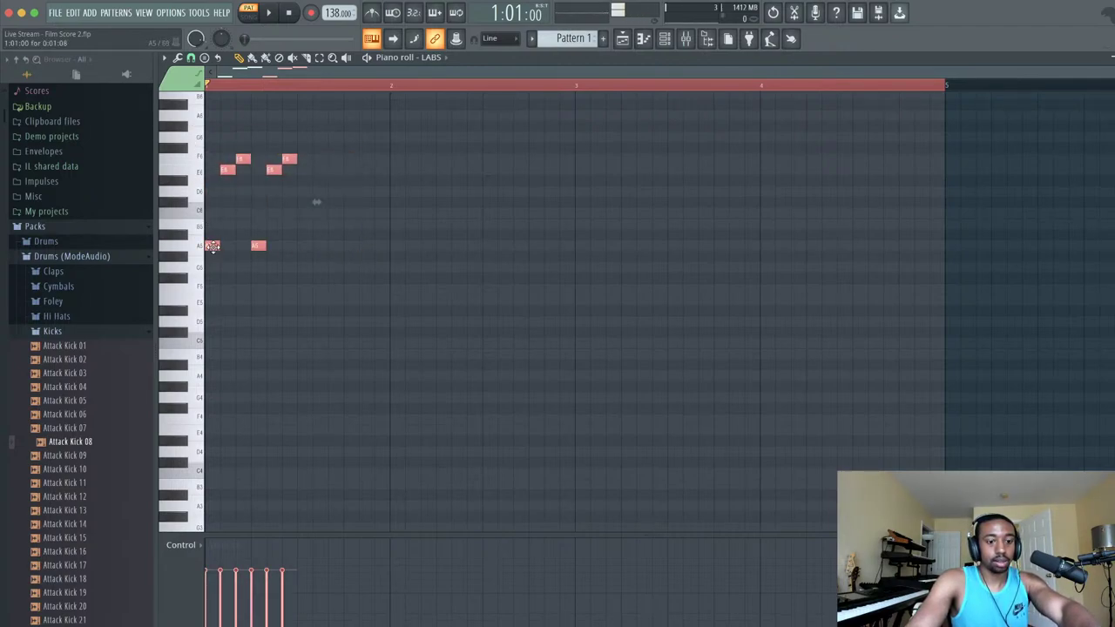
pyautogui.hotkey('ctrl', 'b')
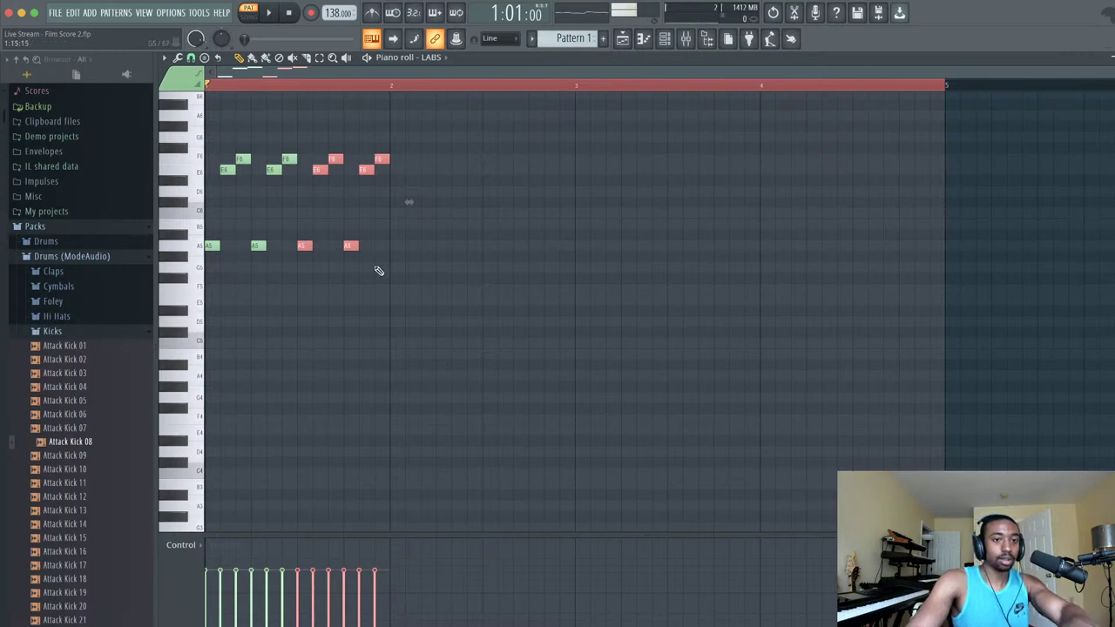
# - Copy bar 1's triplets into bar 2, lower the copied A5 notes to G5, and play the result
pyautogui.moveTo(379, 271); pyautogui.dragTo(260, 157)
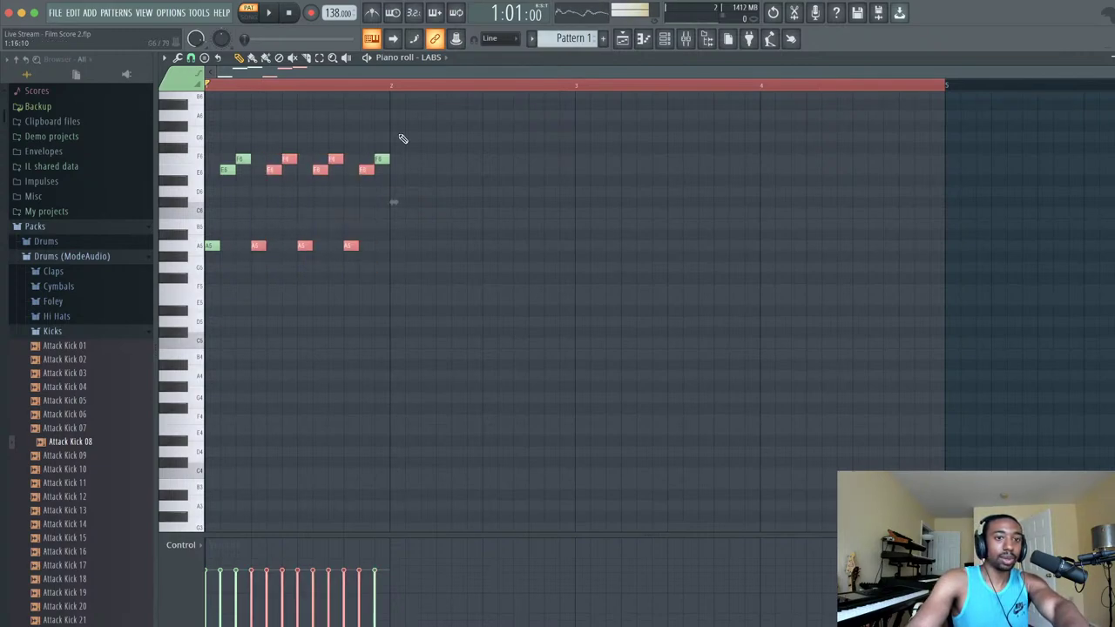
pyautogui.moveTo(411, 133); pyautogui.dragTo(535, 268)
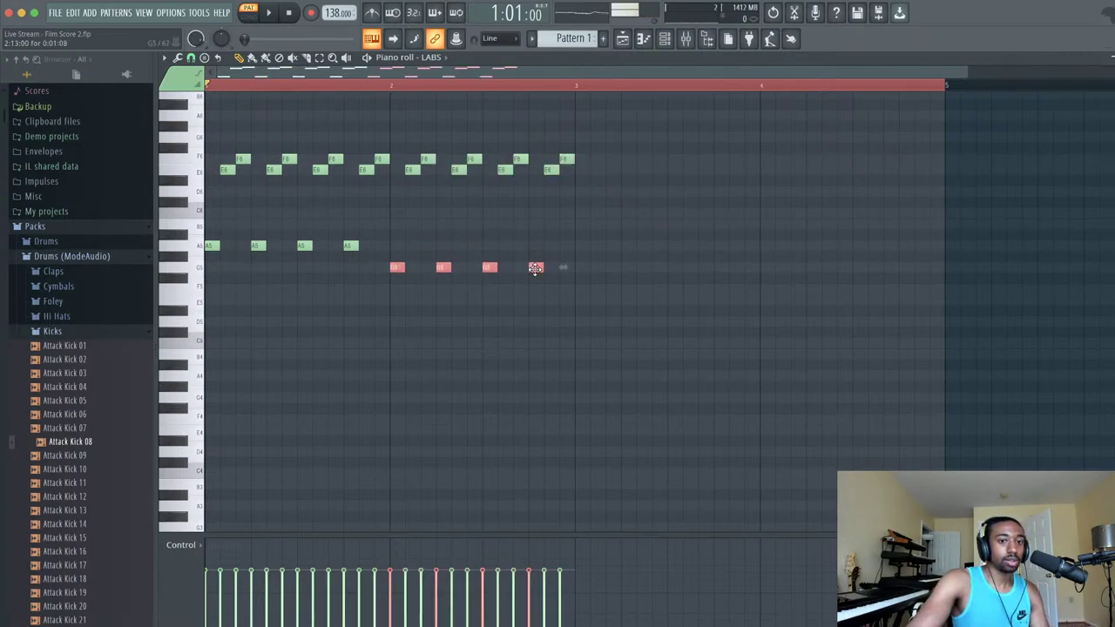
pyautogui.press('space')
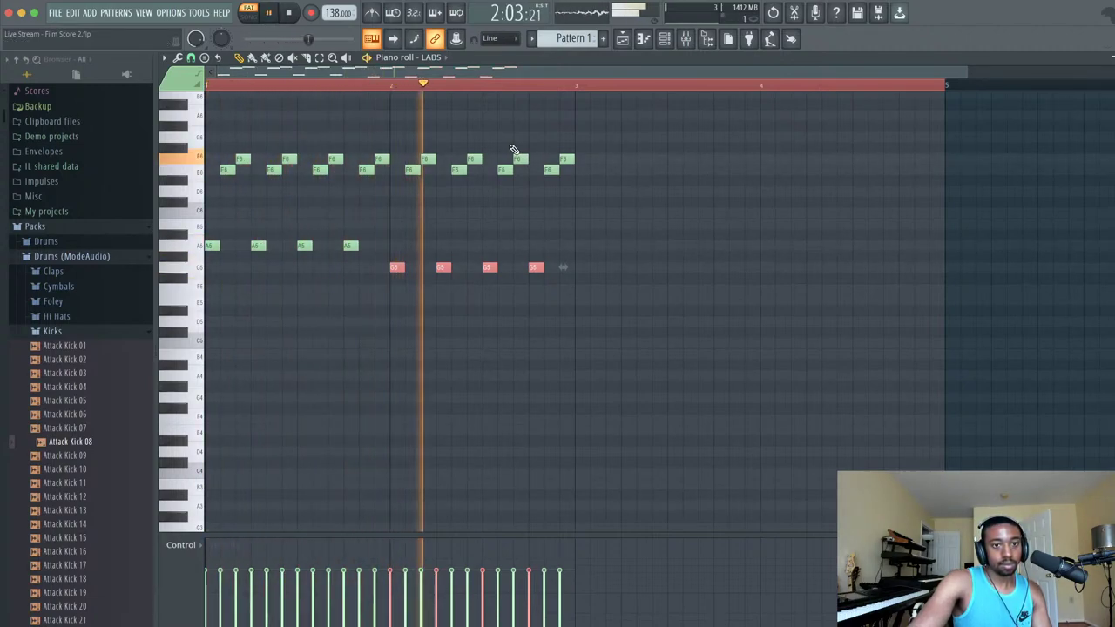
pyautogui.press('space')
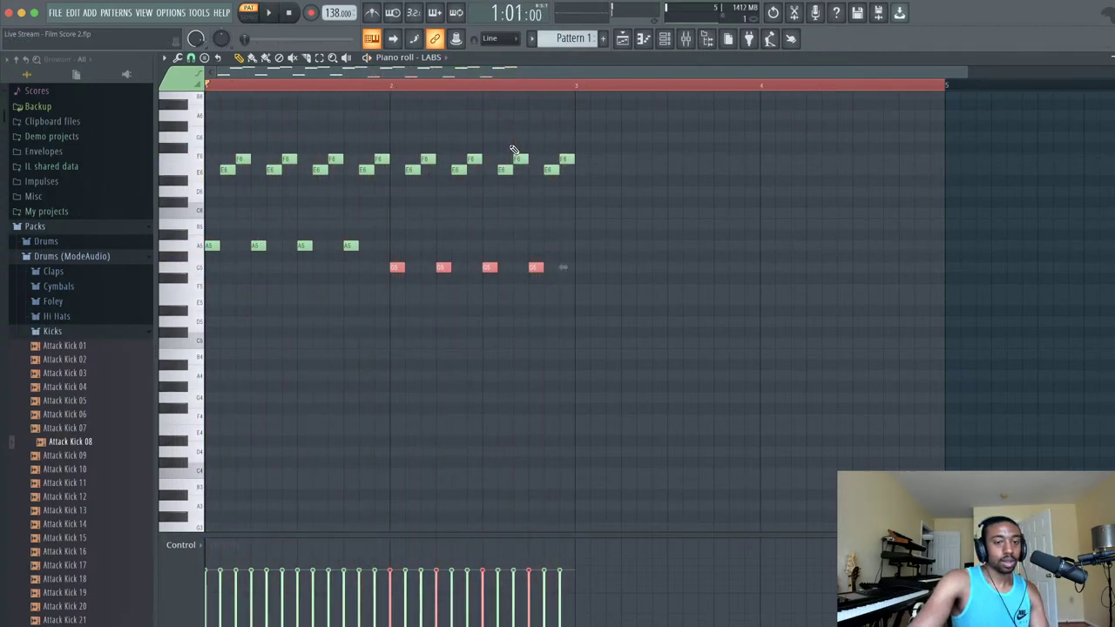
pyautogui.rightClick(576, 203)
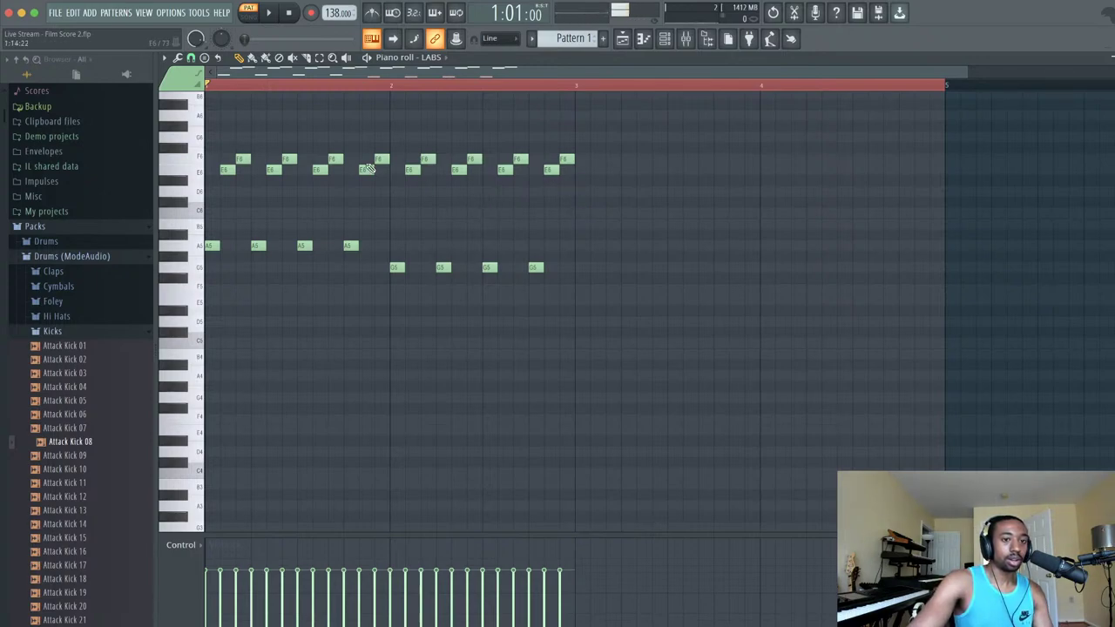
# - Add a descending line in bar 3 with one-beat E6 and D6 notes followed by a two-beat C6
pyautogui.hscroll(5, 613, 159)
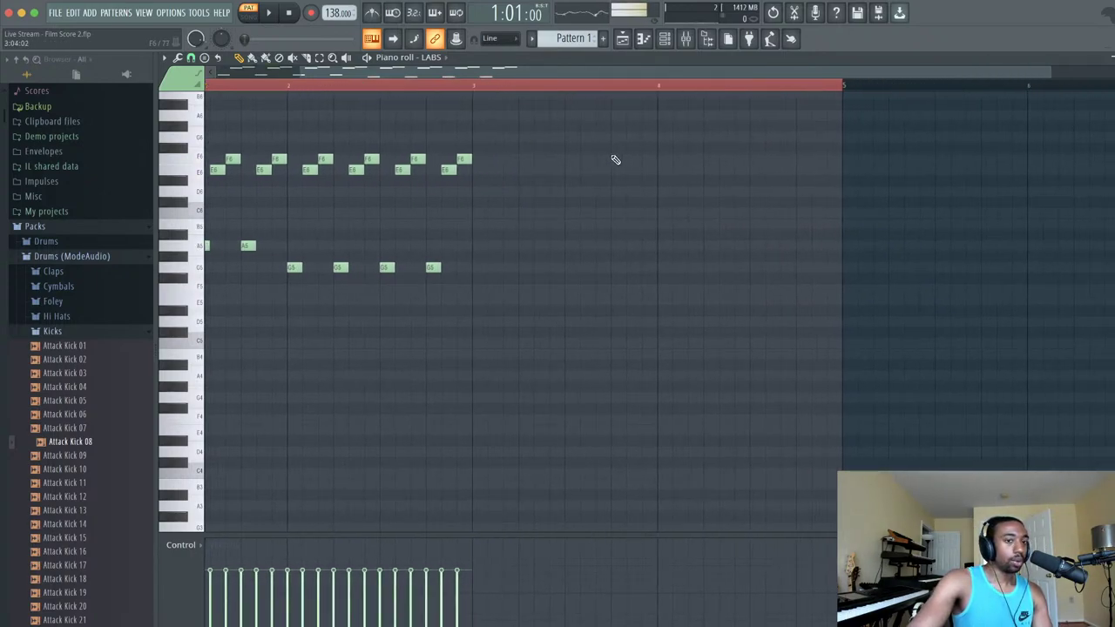
pyautogui.hscroll(3, 516, 162)
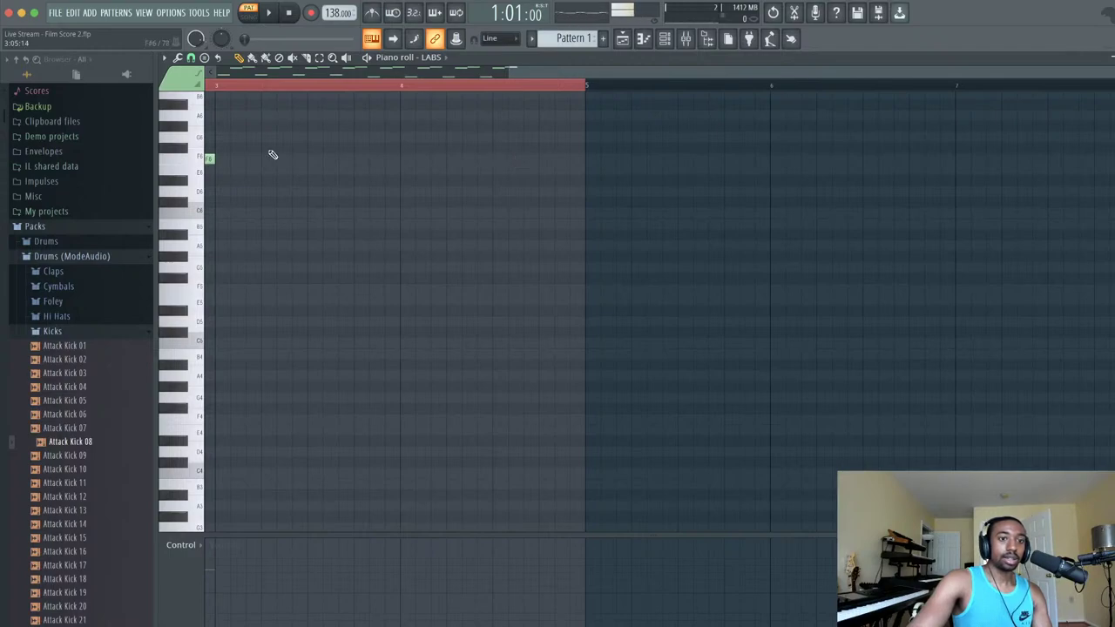
pyautogui.hscroll(1, 273, 155)
pyautogui.hscroll(-2, 213, 158)
pyautogui.scroll(1, 212, 158)
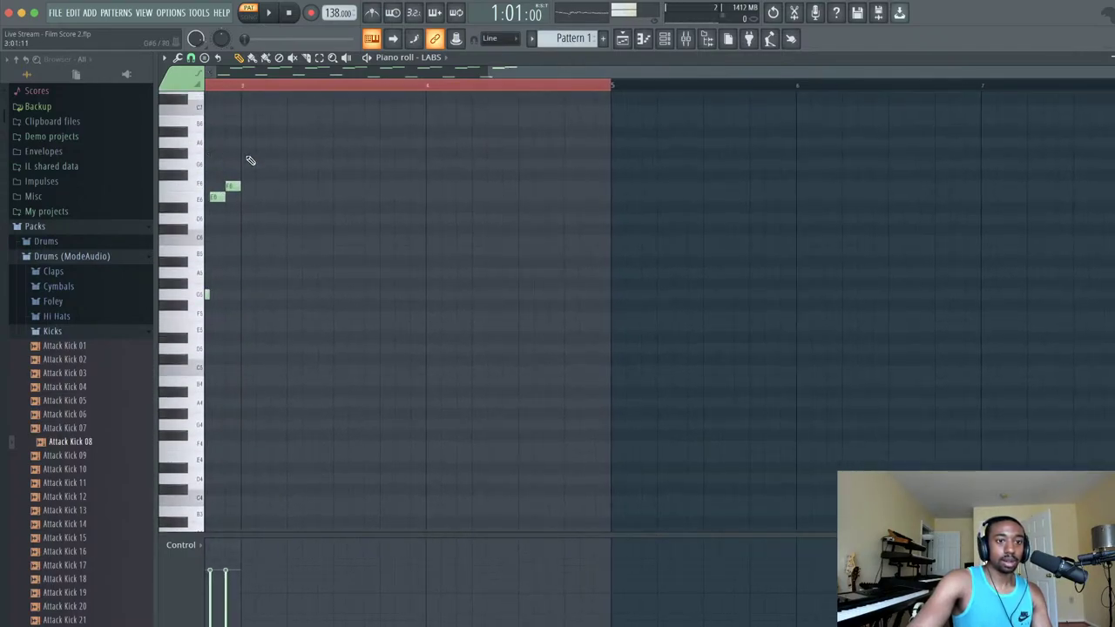
pyautogui.moveTo(251, 162); pyautogui.dragTo(286, 196)
pyautogui.click(290, 219)
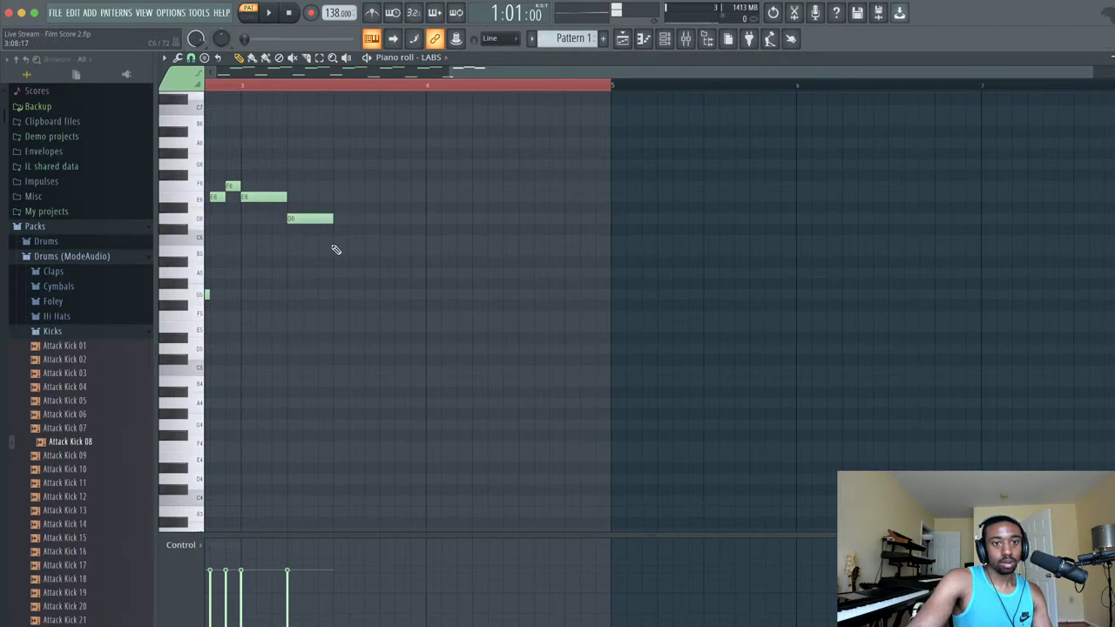
pyautogui.click(334, 242)
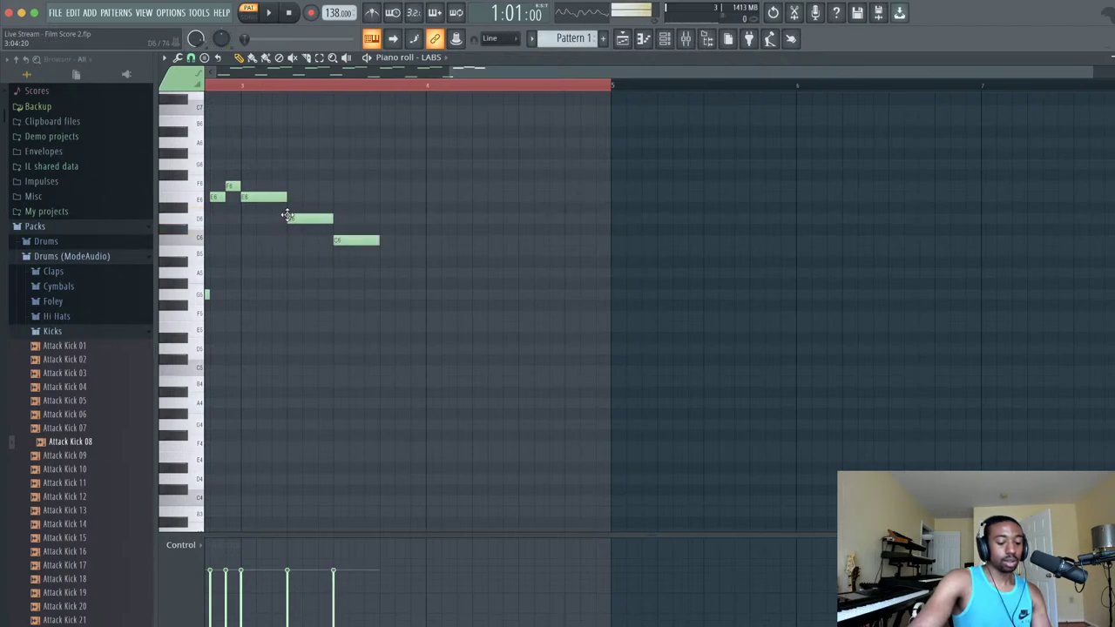
pyautogui.click(380, 239)
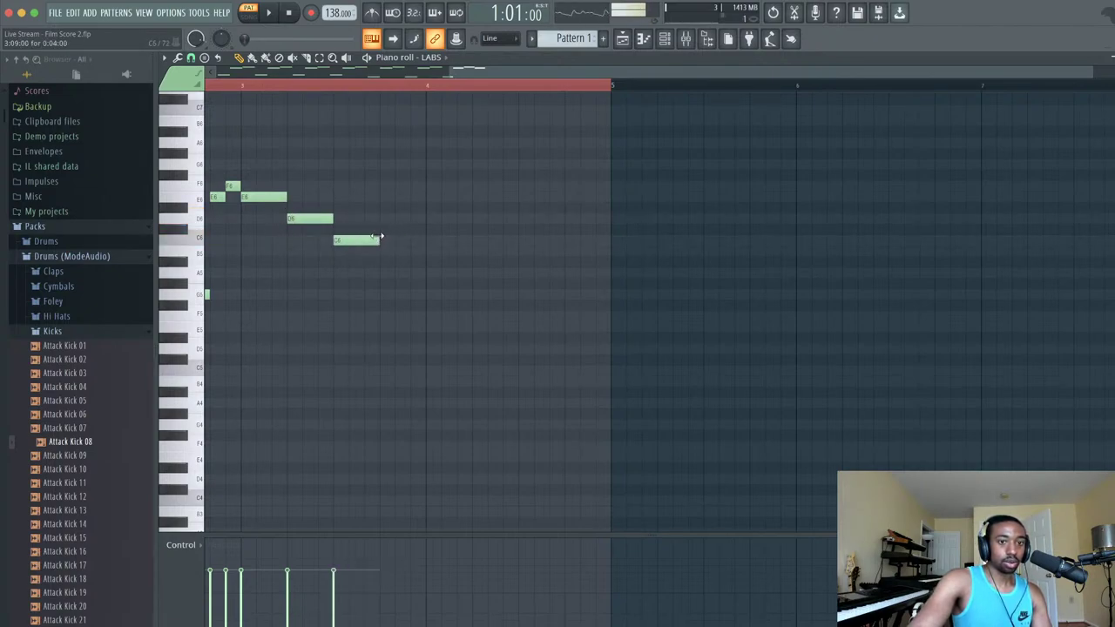
pyautogui.moveTo(378, 237); pyautogui.dragTo(422, 239)
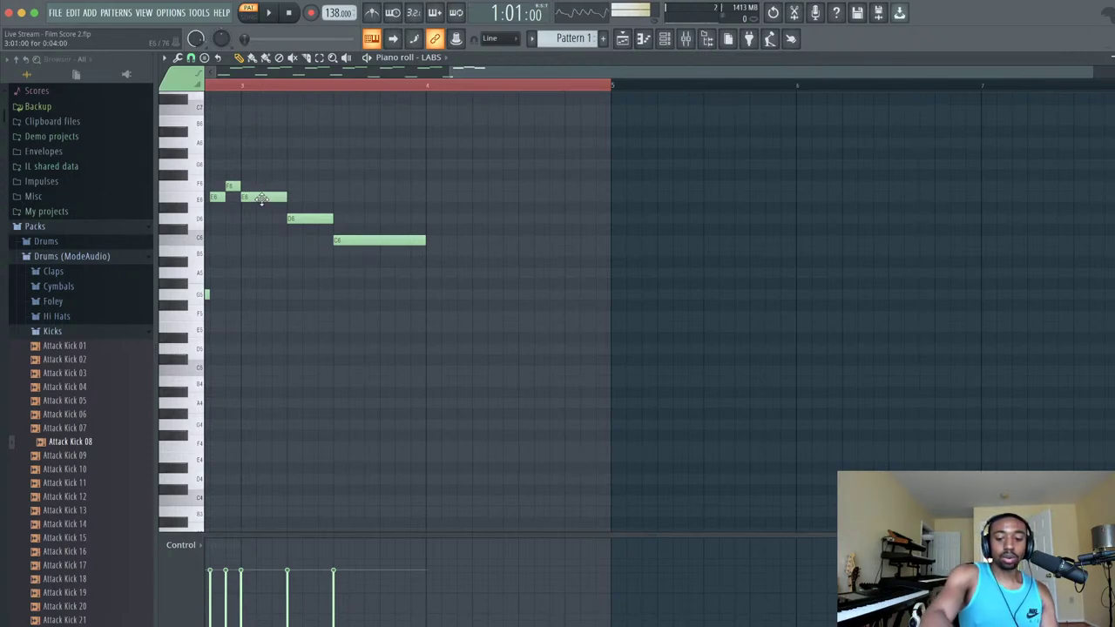
# - Transpose the whole LABS melody down one octave
pyautogui.hotkey('ctrl', 'Down')
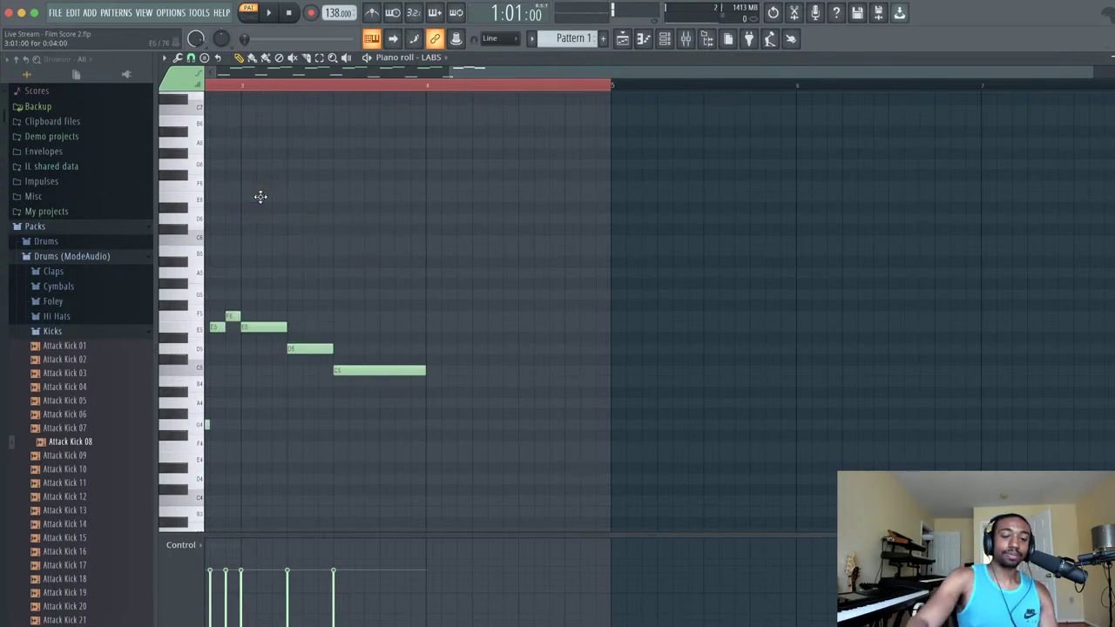
pyautogui.scroll(-3, 260, 197)
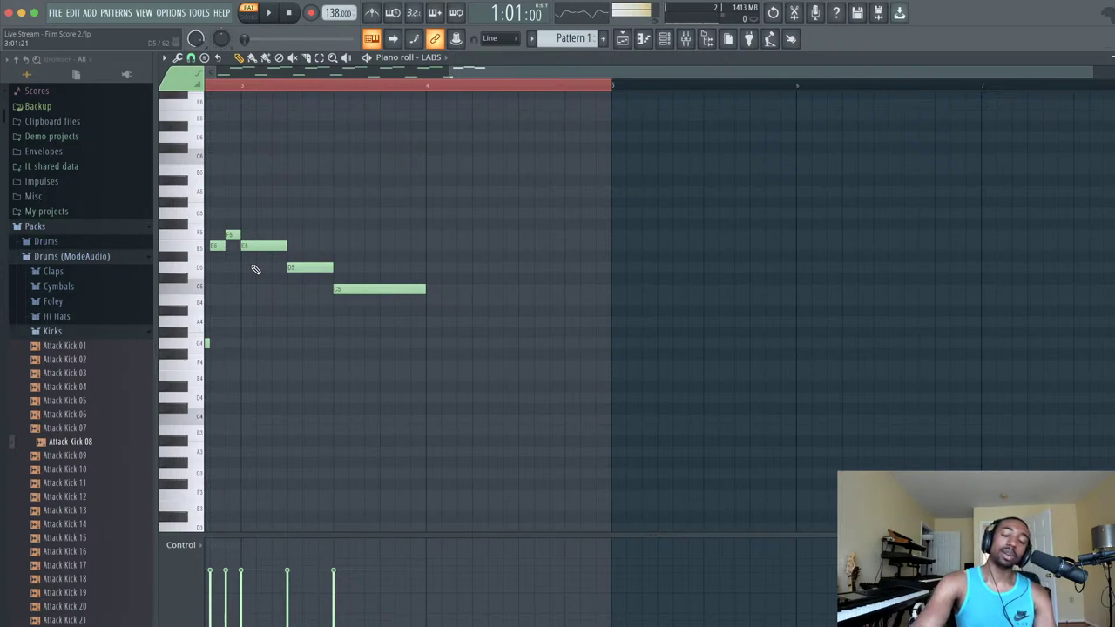
pyautogui.scroll(-3, 255, 269)
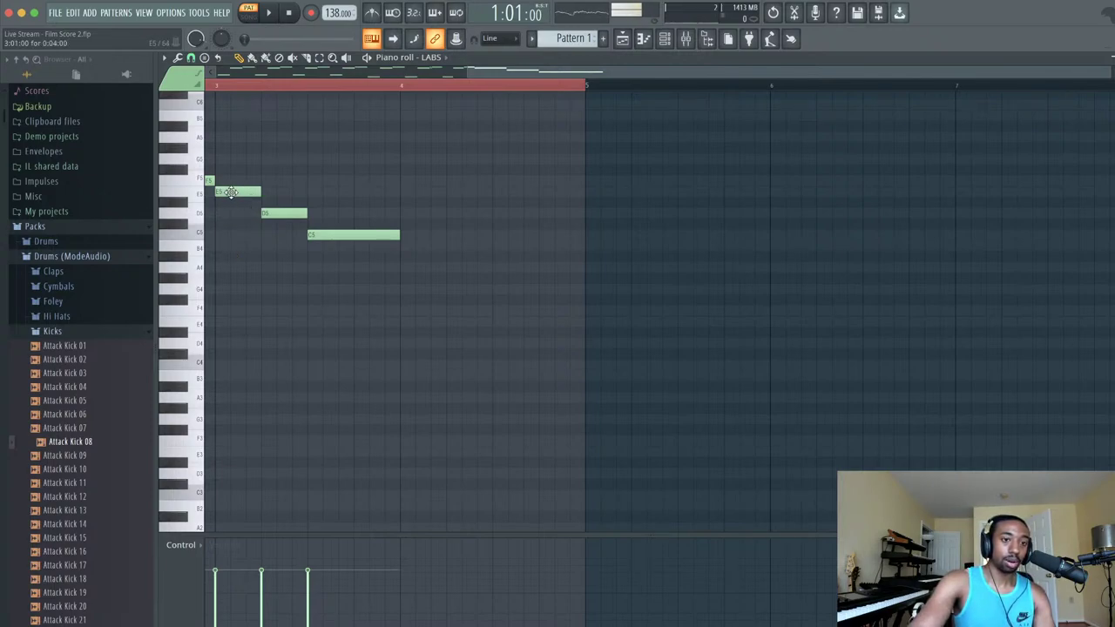
# - Stack one-beat C5, A4, F4 and D4 notes beneath the E5 at the start of bar 3
pyautogui.click(231, 237)
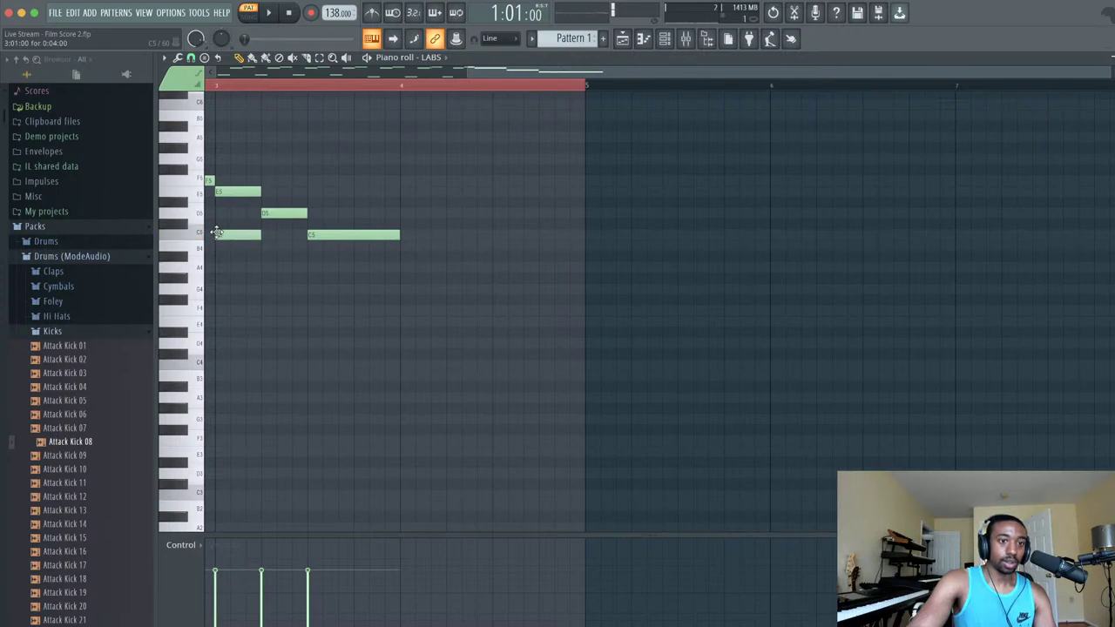
pyautogui.click(227, 268)
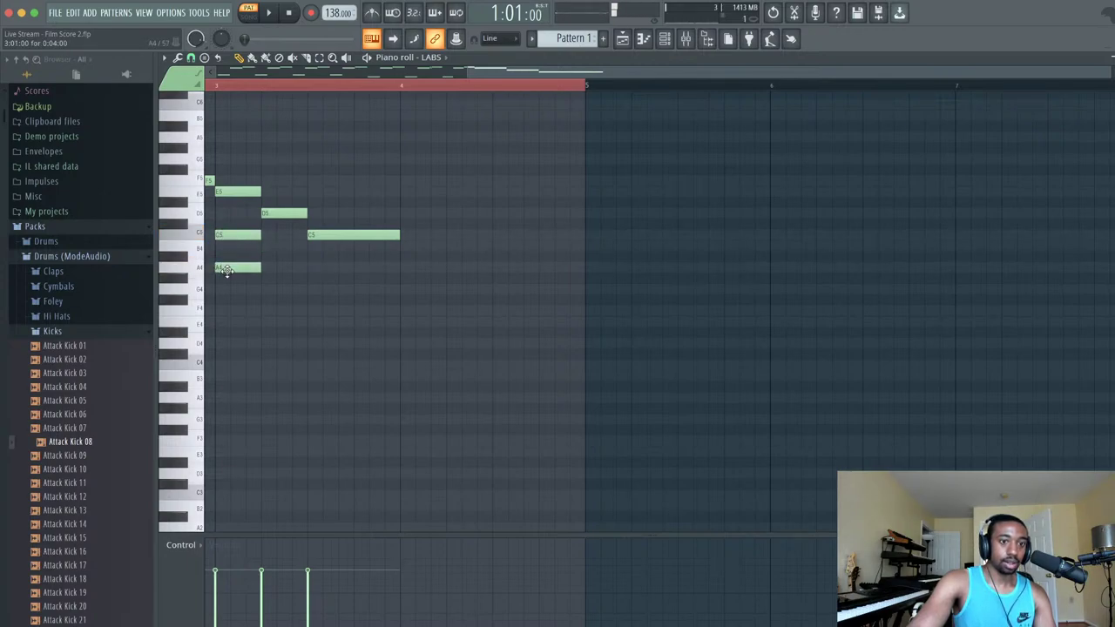
pyautogui.click(226, 311)
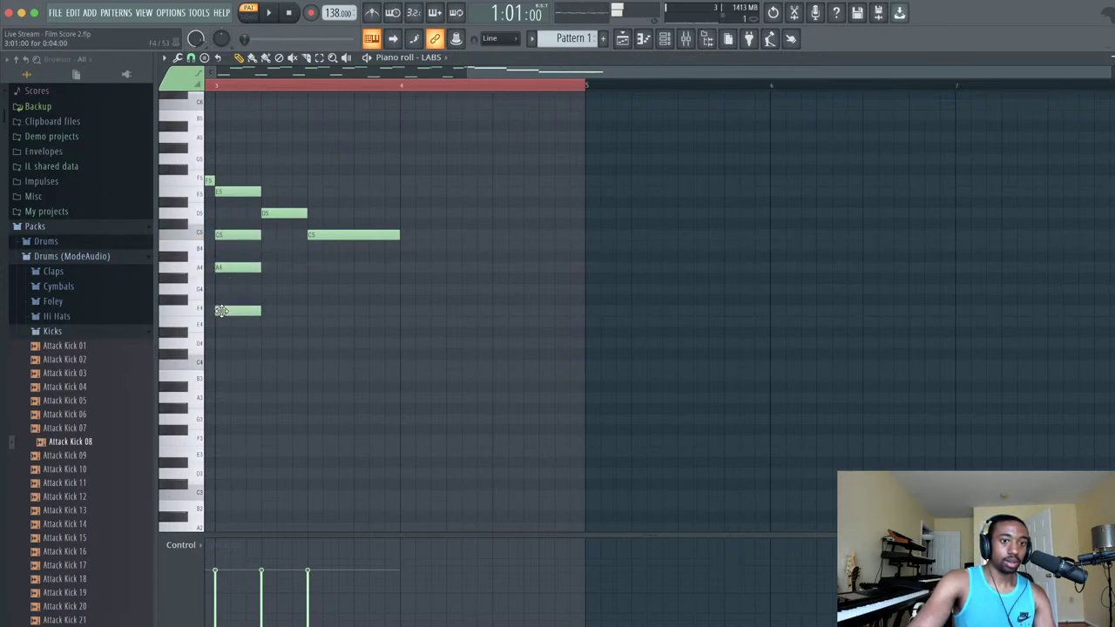
pyautogui.click(224, 345)
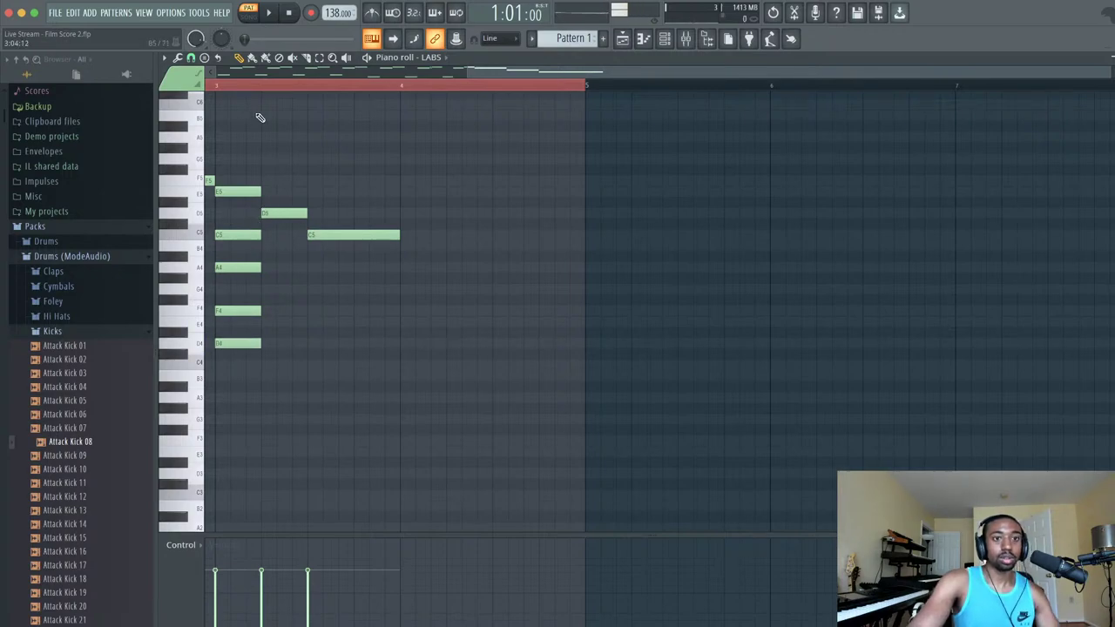
# - Select bar 3 as the playback range and audition its opening chord
pyautogui.moveTo(219, 85); pyautogui.dragTo(398, 72)
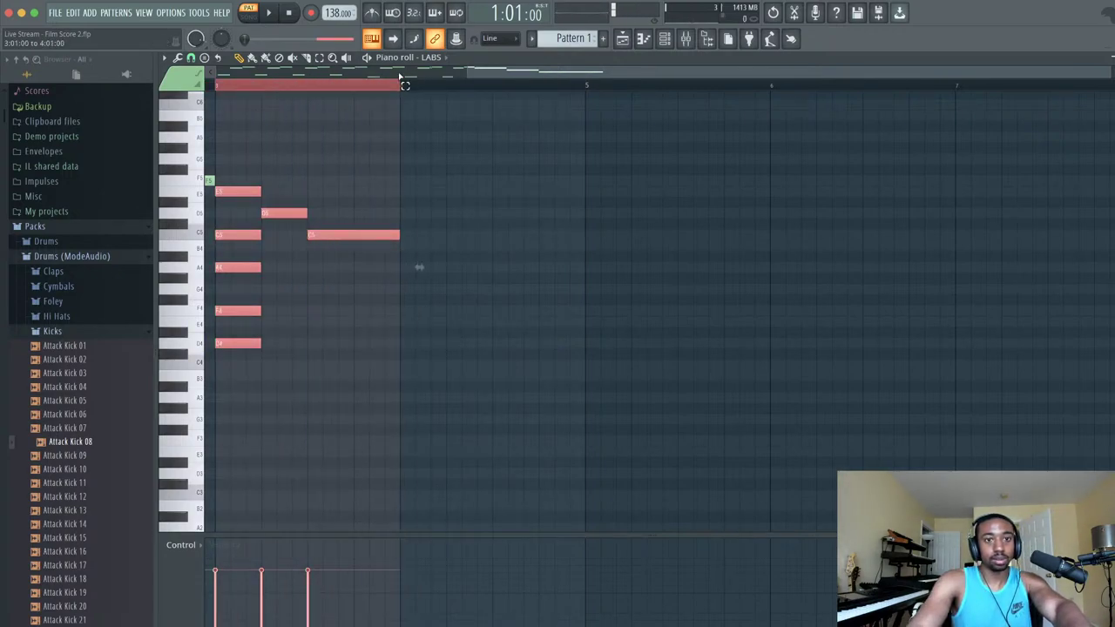
pyautogui.press('space')
pyautogui.press('space')
pyautogui.press('space')
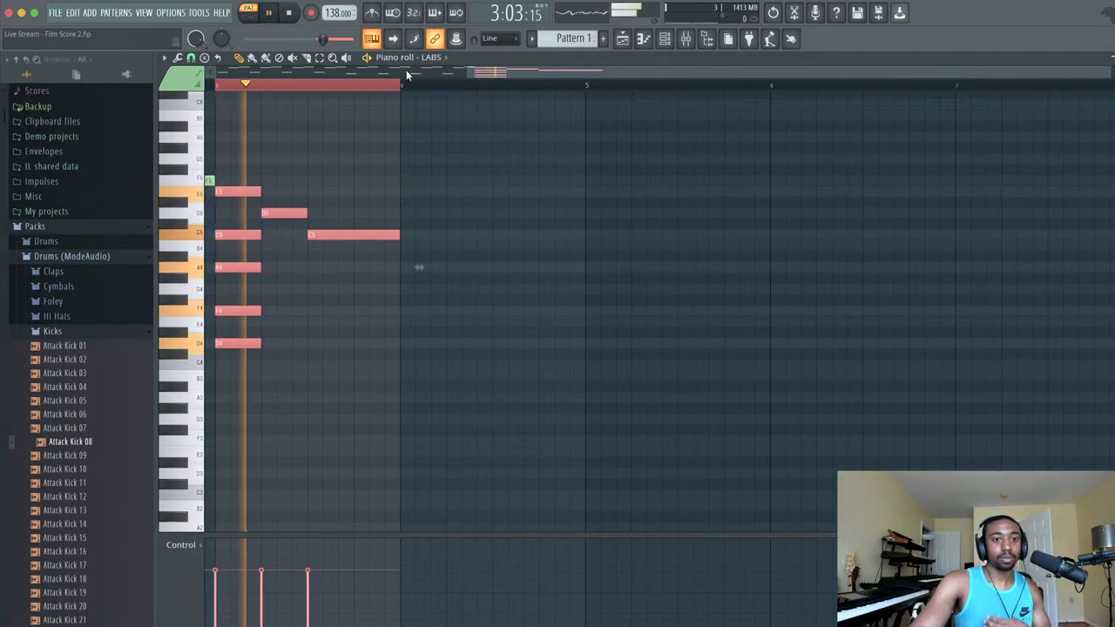
pyautogui.press('space')
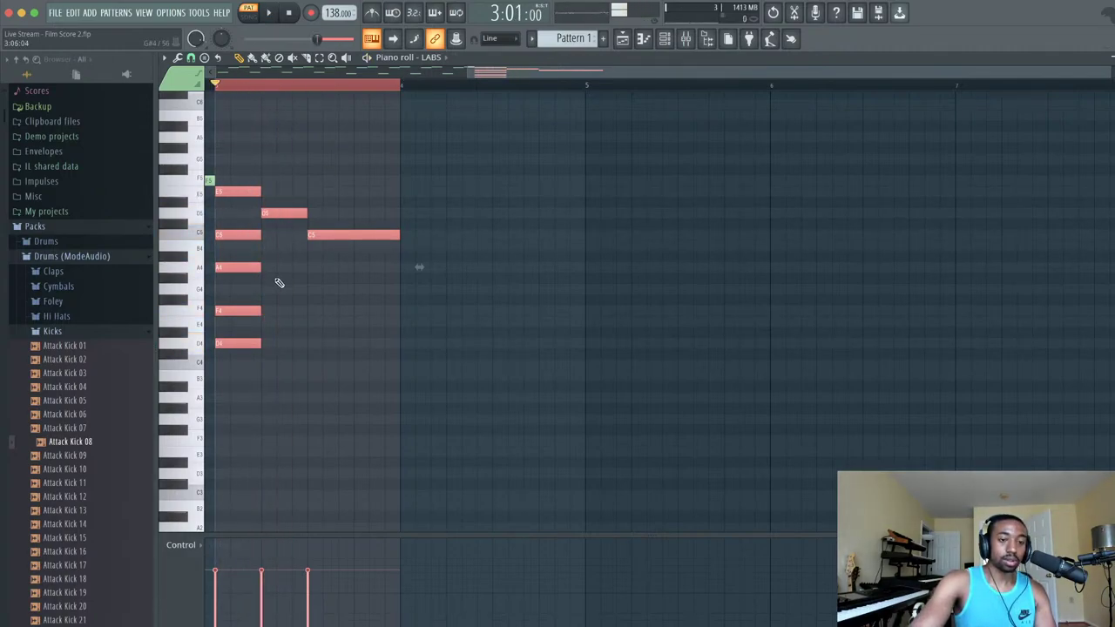
# - Raise the F4 and C5 in bar 3's opening chord to F#4 and C#5, and play the bar
pyautogui.rightClick(276, 279)
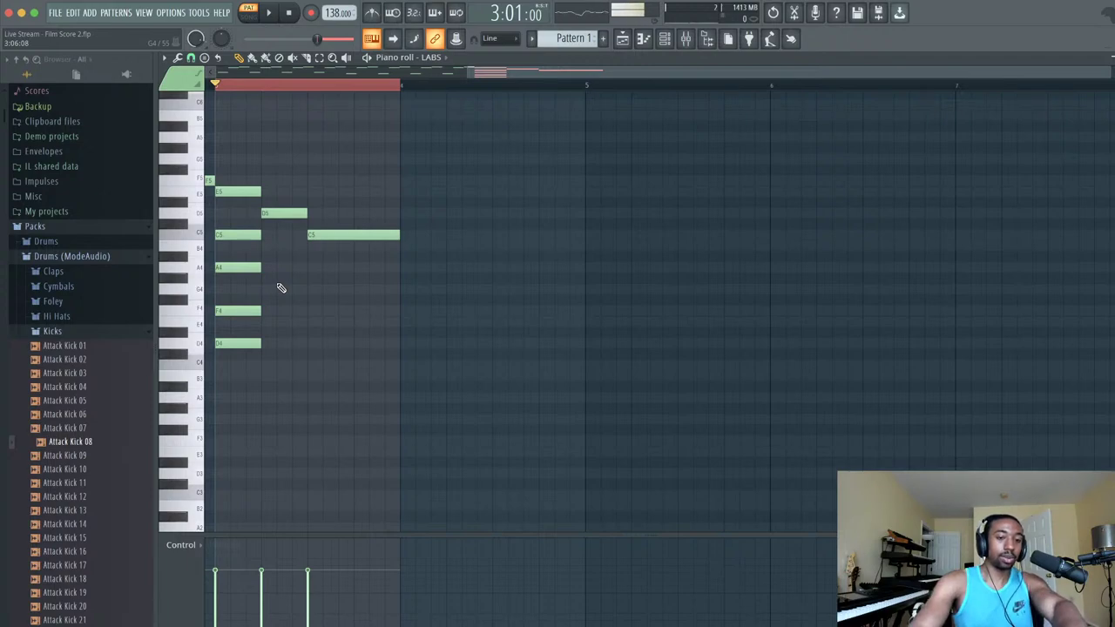
pyautogui.moveTo(276, 288); pyautogui.dragTo(218, 319)
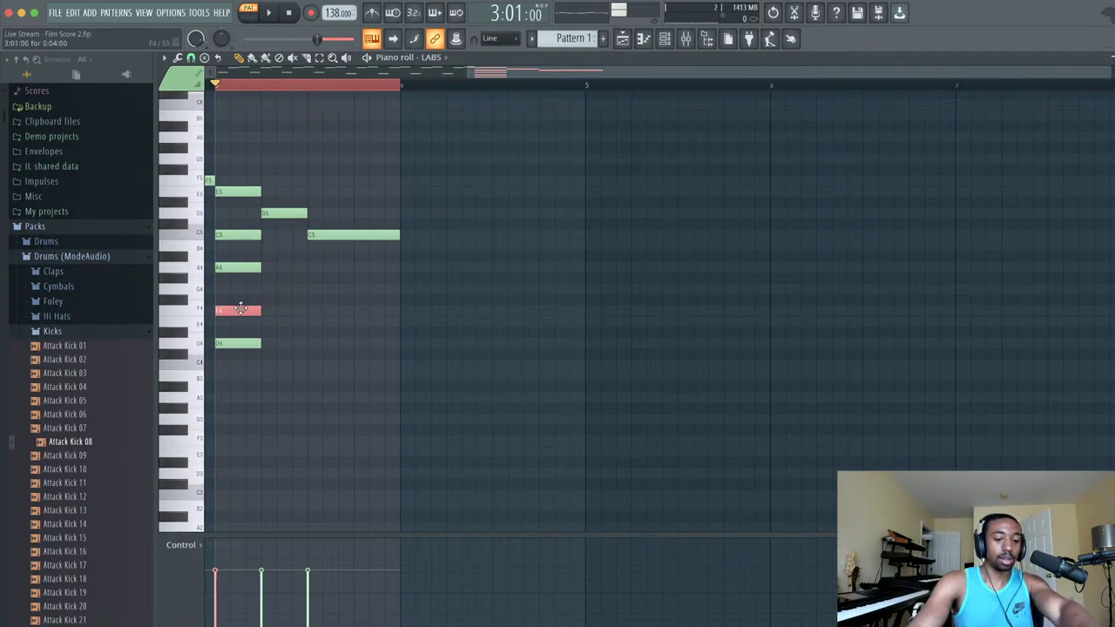
pyautogui.keyDown('ctrl'); pyautogui.click(244, 236); pyautogui.keyUp('ctrl')
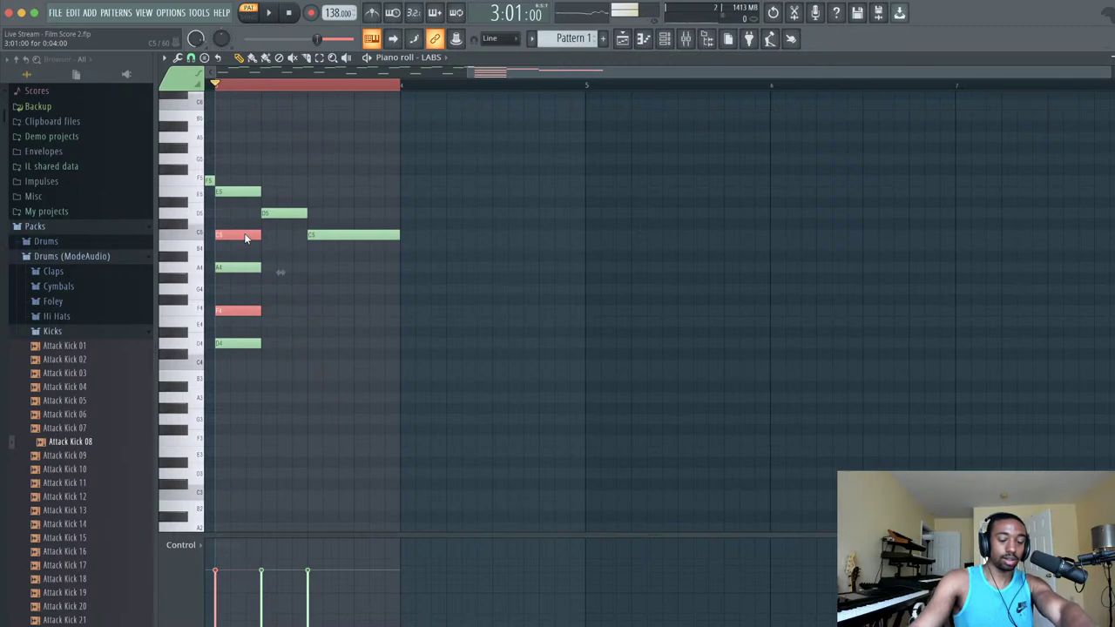
pyautogui.hotkey('shift', 'Up')
pyautogui.press('space')
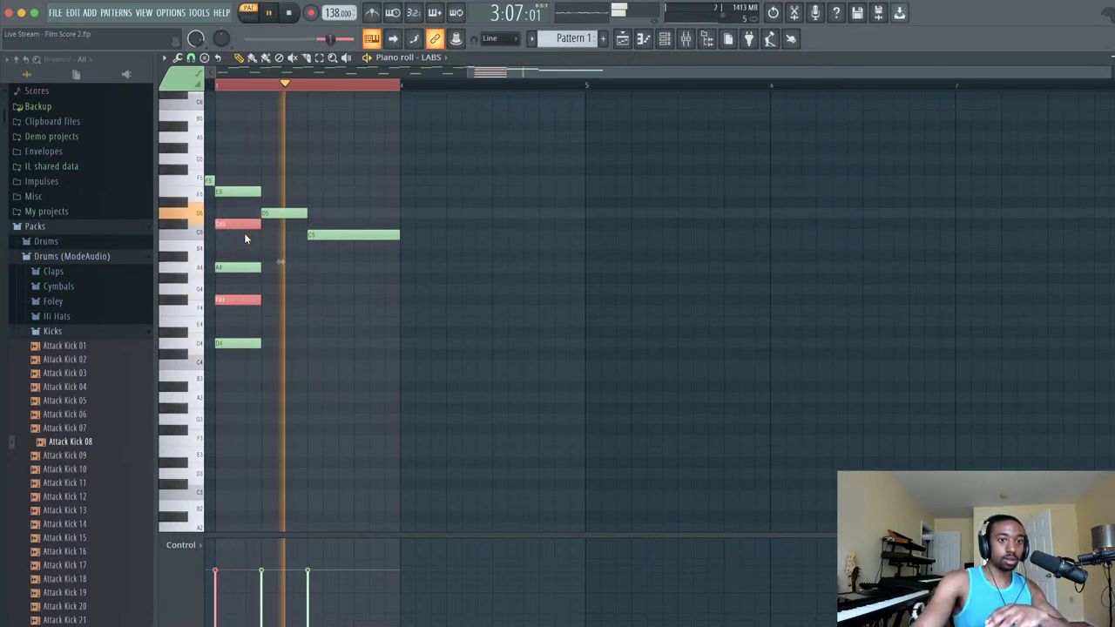
pyautogui.press('space')
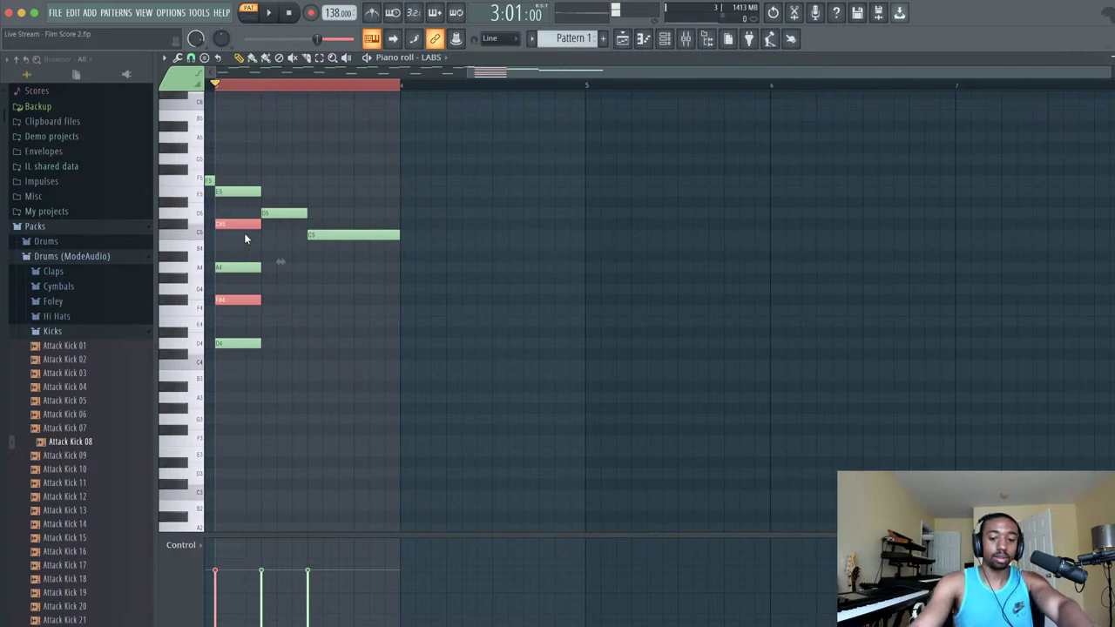
# - Lower the F#4 and C#5 in bar 3's opening chord by one semitone to F4 and C5, and play the bar
pyautogui.press('space')
pyautogui.press('space')
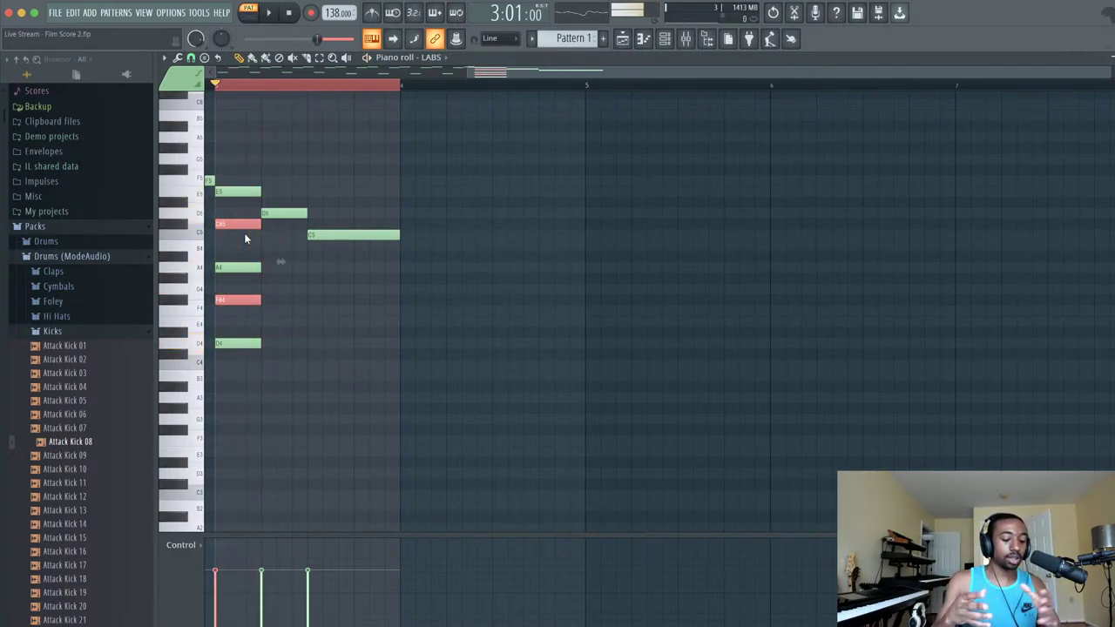
pyautogui.press('Down')
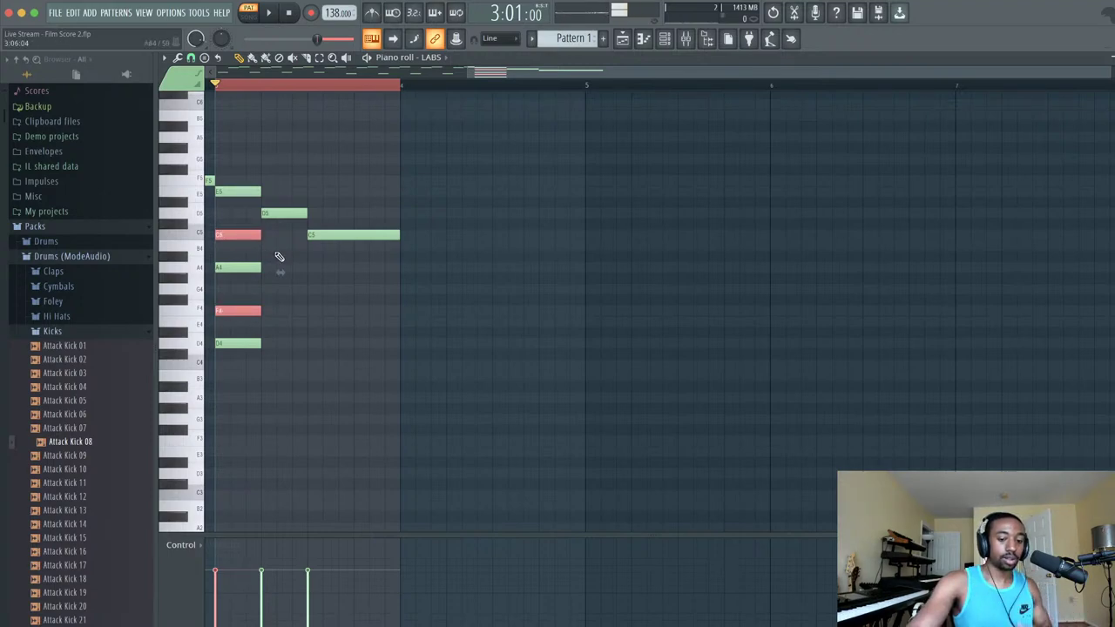
pyautogui.press('space')
pyautogui.press('space')
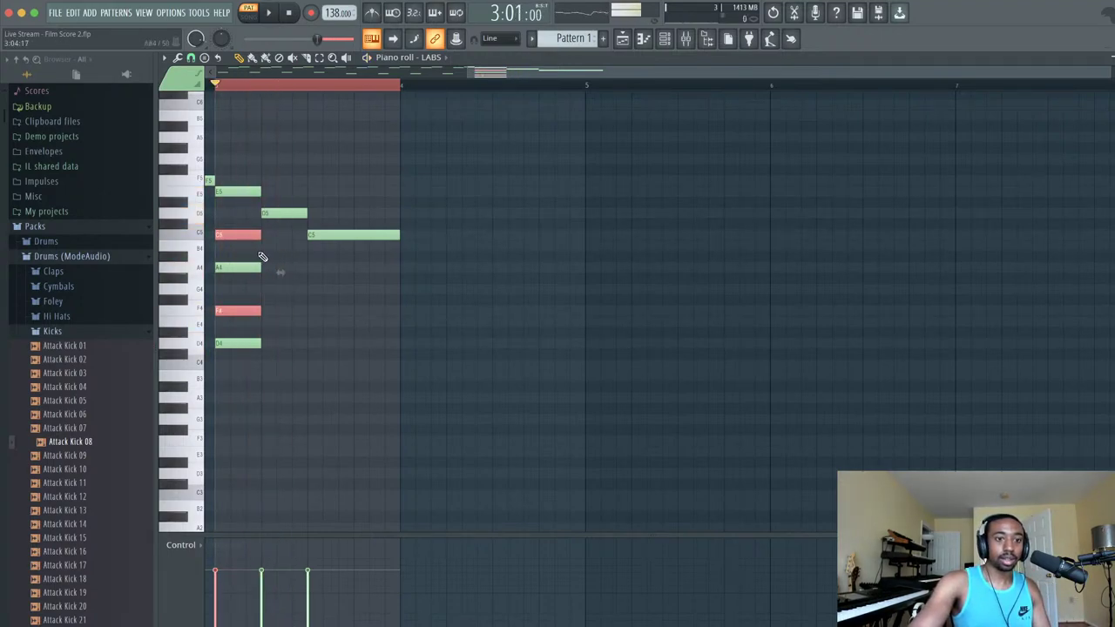
pyautogui.press('space')
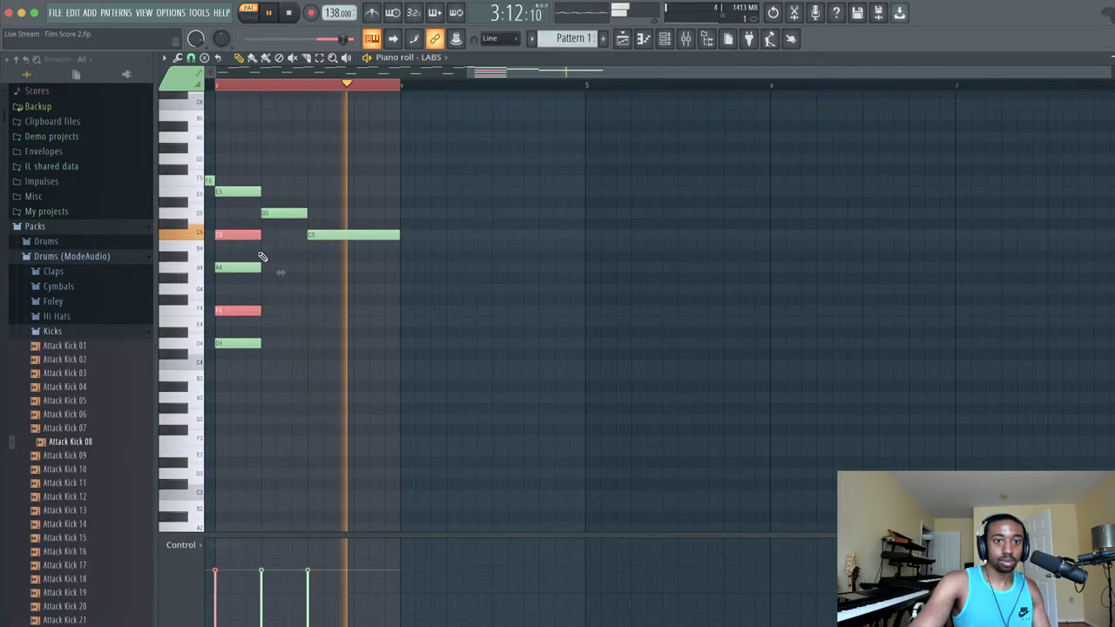
pyautogui.press('space')
pyautogui.press('space')
pyautogui.hotkey('ctrl', 'd')
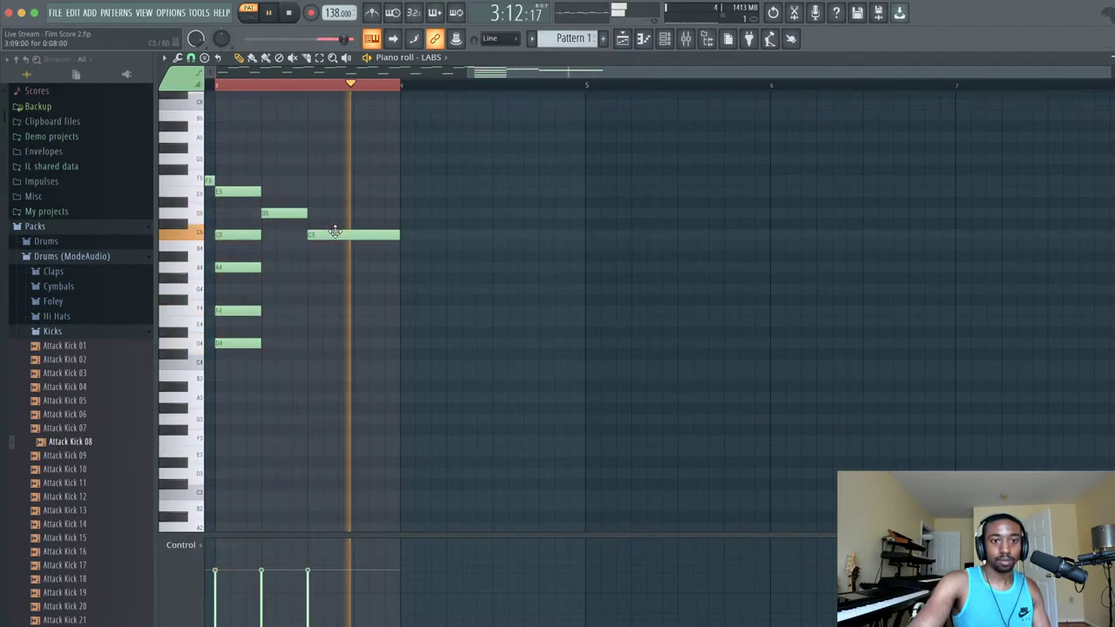
pyautogui.press('space')
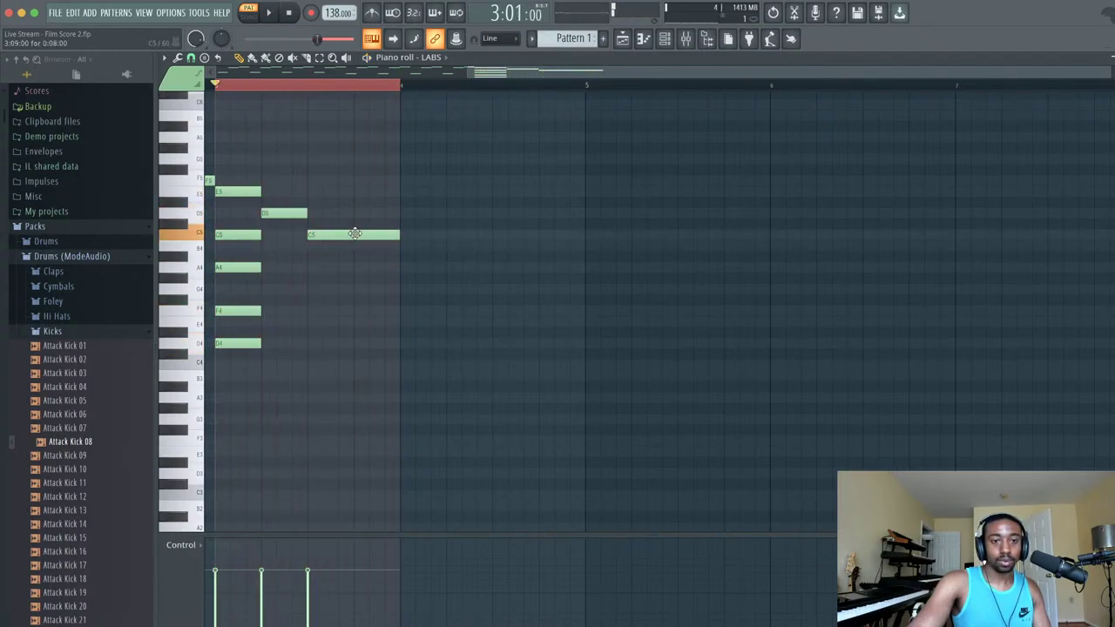
# - Raise the two-beat C5 at the end of bar 3 to E5, keep it starting on beat three, and audition it
pyautogui.moveTo(351, 233); pyautogui.dragTo(364, 191)
pyautogui.click(367, 182)
pyautogui.press('space')
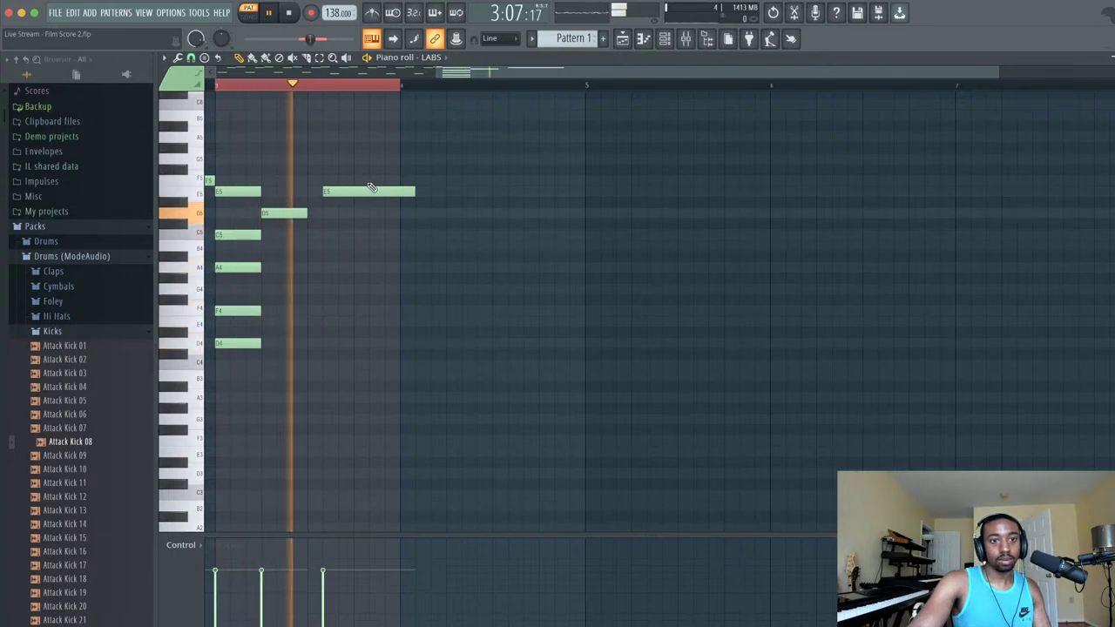
pyautogui.rightClick(367, 181)
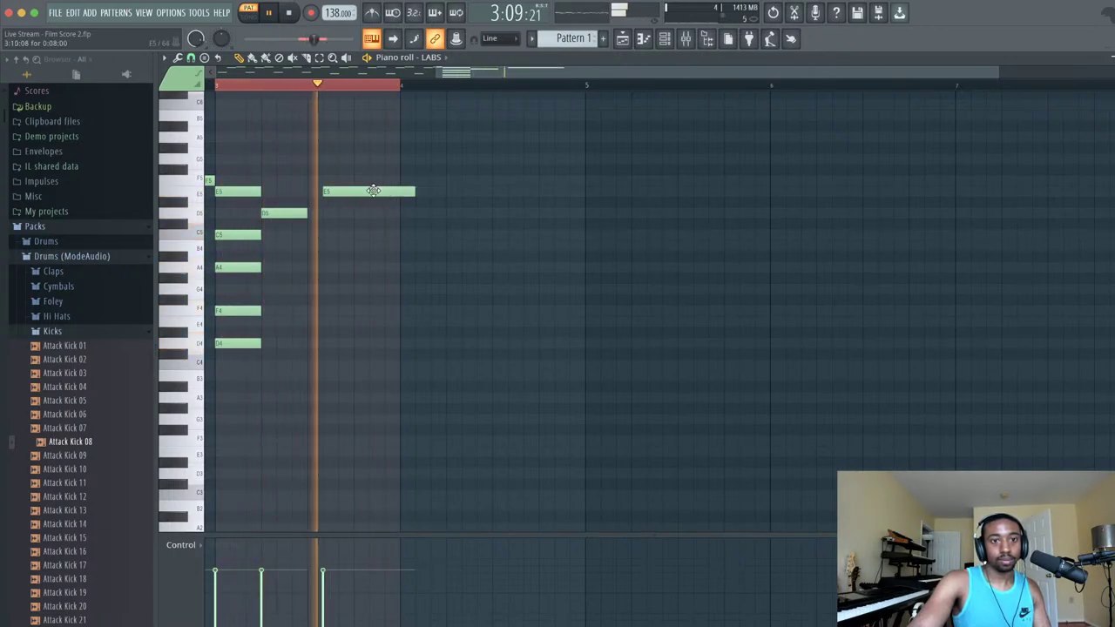
pyautogui.moveTo(367, 190); pyautogui.dragTo(361, 190)
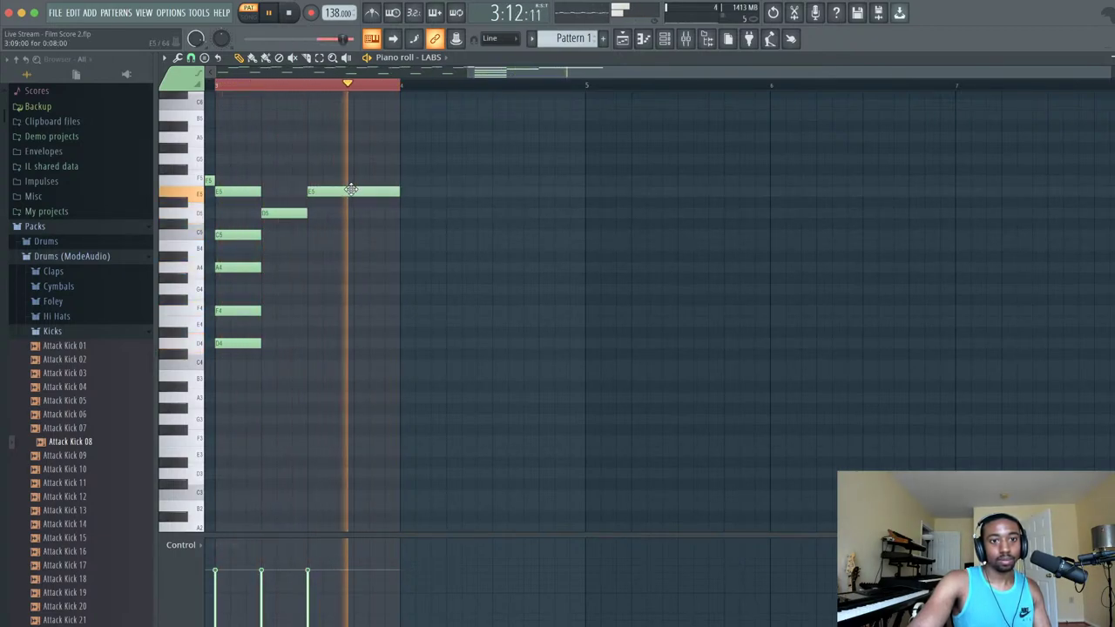
pyautogui.press('space')
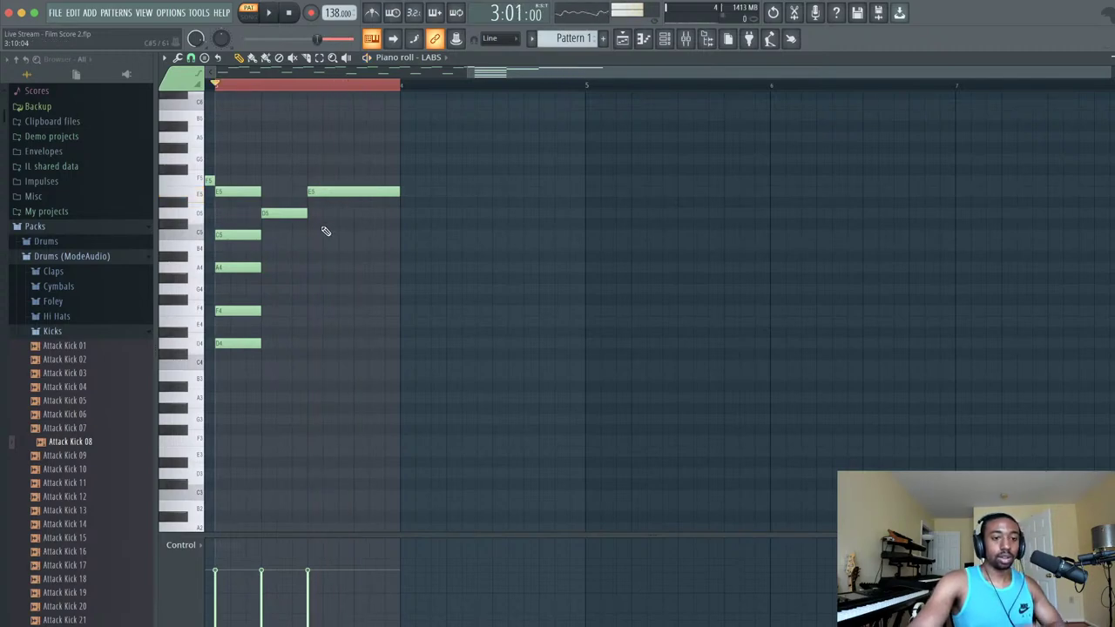
# - Copy the D4–F4–A4–C5 chord under bar 3's last two beats, raise the final copy's F4 and C5 to F#4 and C#5, and play it
pyautogui.moveTo(222, 371); pyautogui.dragTo(382, 236)
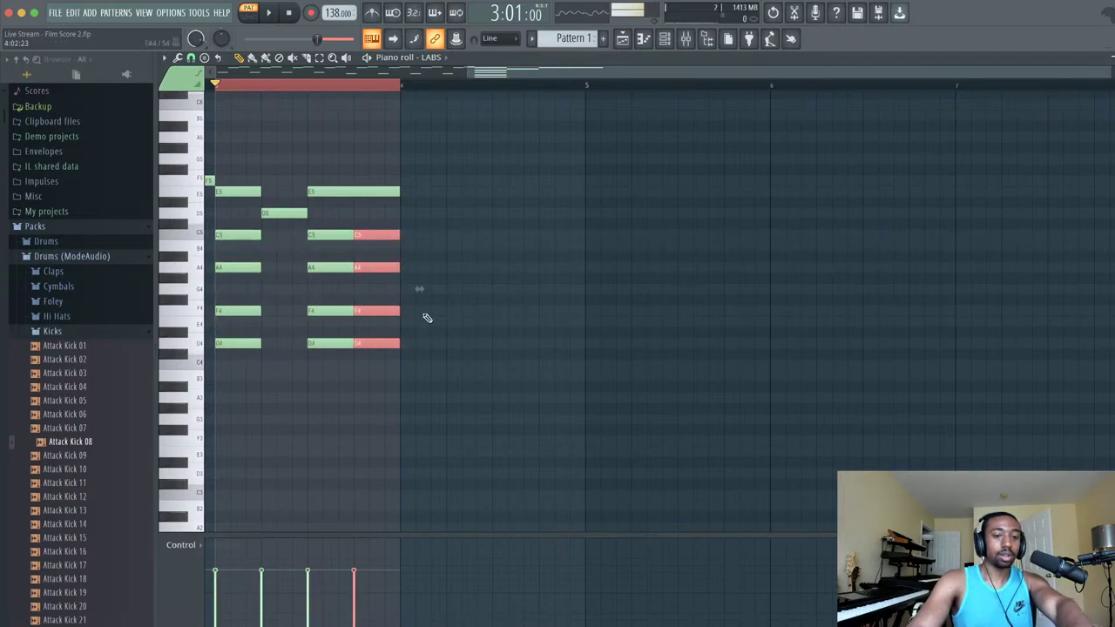
pyautogui.moveTo(420, 338); pyautogui.dragTo(361, 308)
pyautogui.keyDown('ctrl'); pyautogui.keyDown('shift'); pyautogui.click(385, 238); pyautogui.keyUp('shift'); pyautogui.keyUp('ctrl')
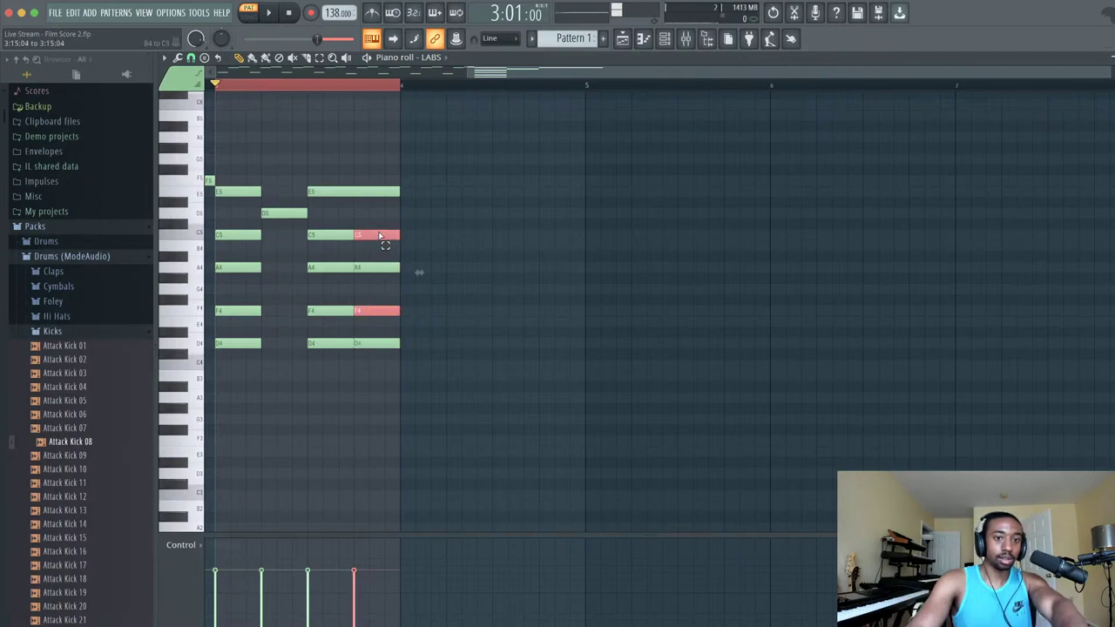
pyautogui.hotkey('shift', 'Up')
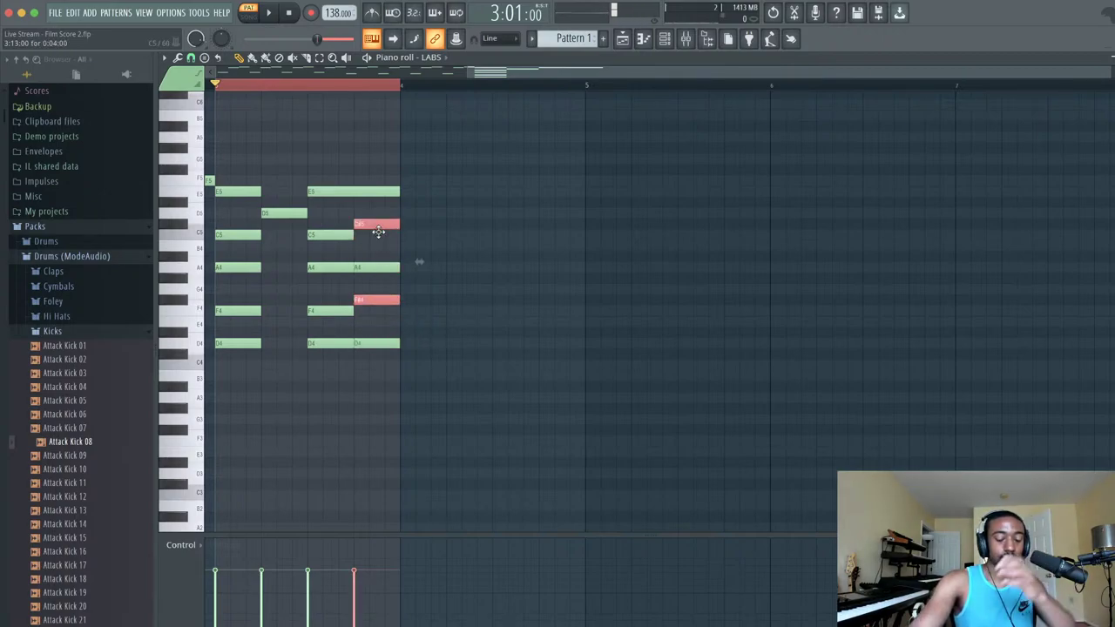
pyautogui.press('space')
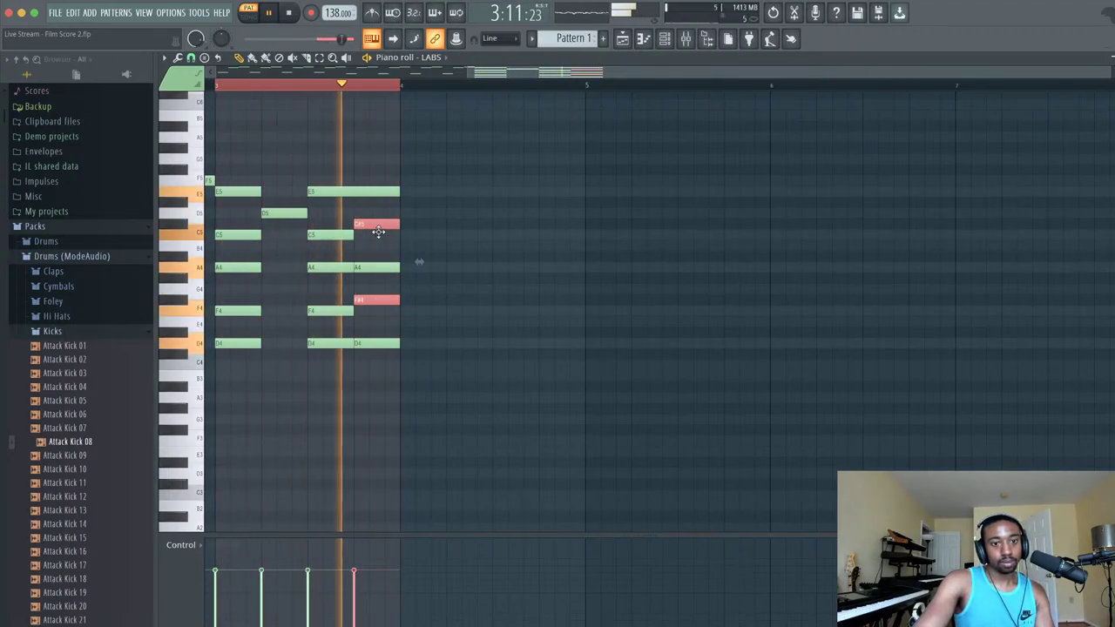
pyautogui.press('space')
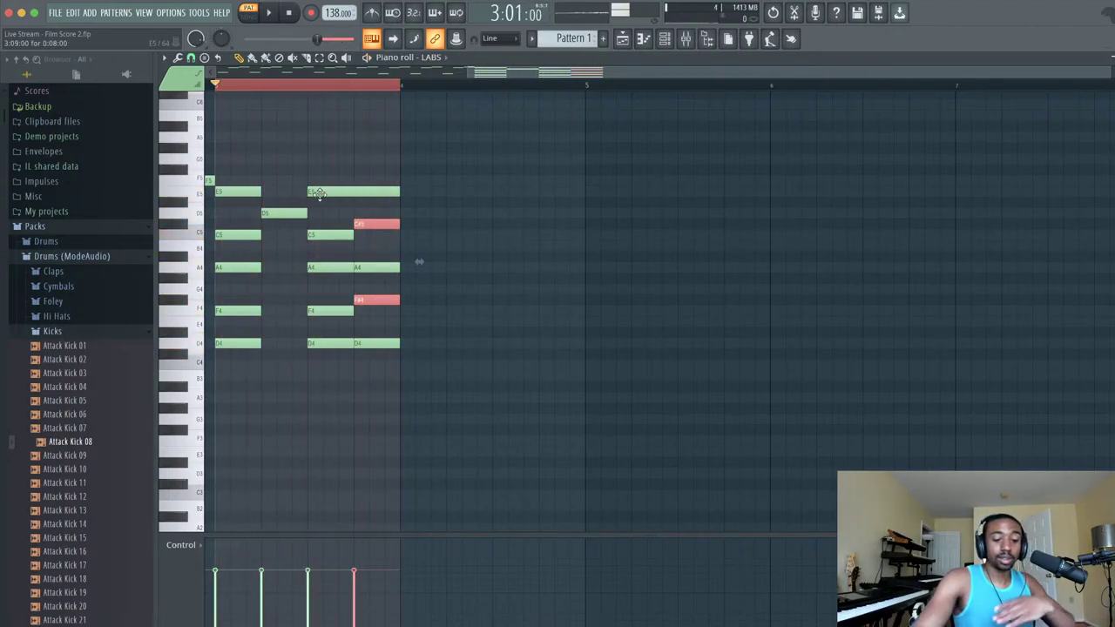
# - Delete all the melody and chord notes in bar 3
pyautogui.moveTo(373, 166); pyautogui.dragTo(319, 347)
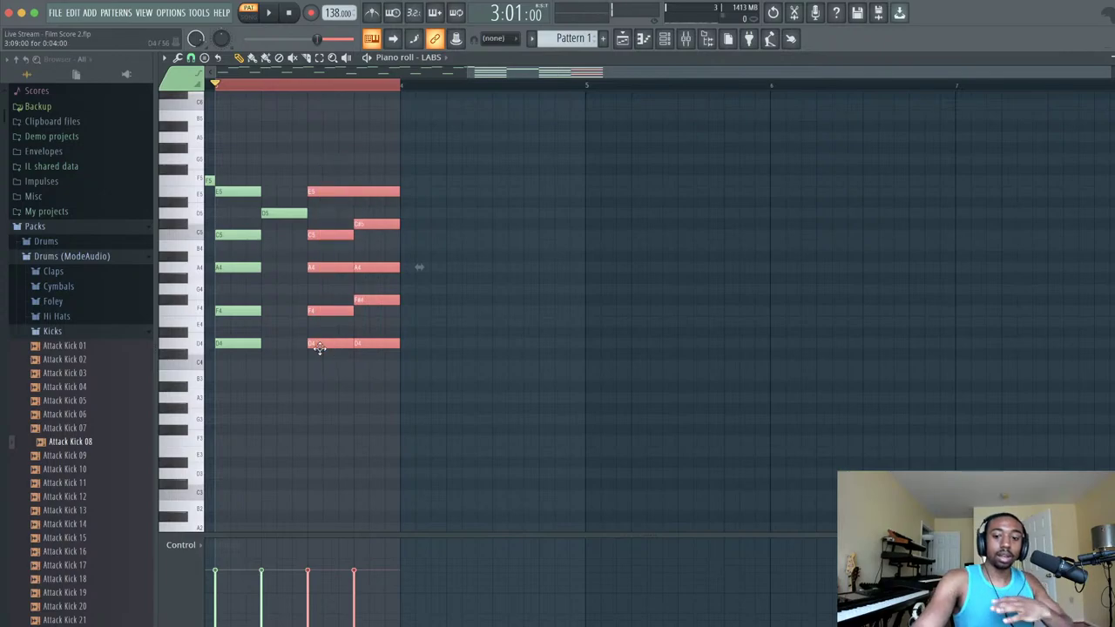
pyautogui.moveTo(409, 358); pyautogui.dragTo(248, 190)
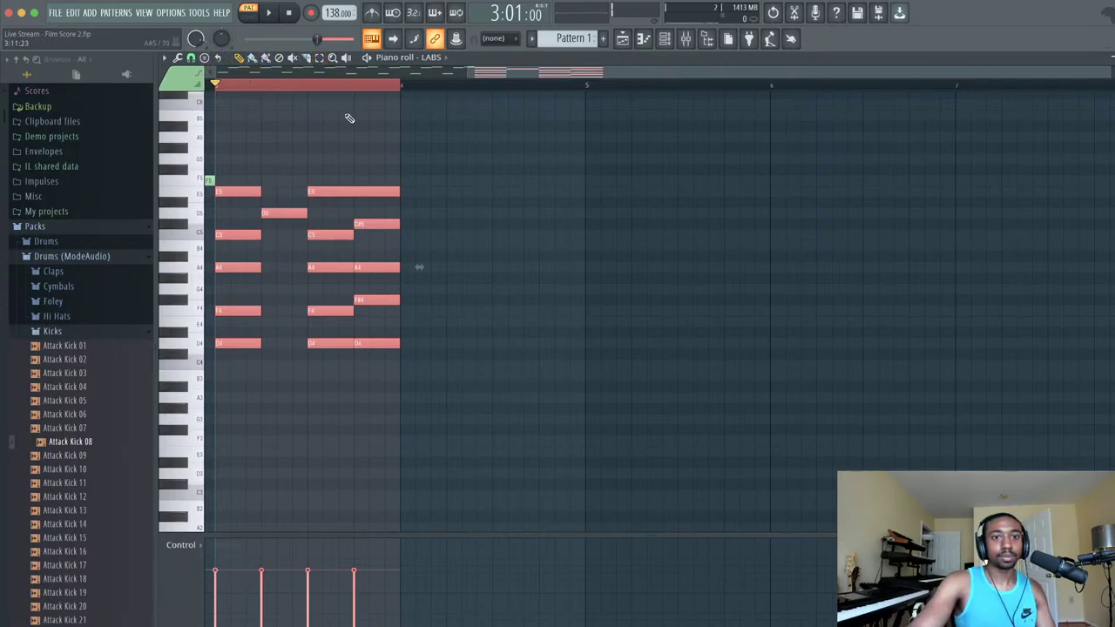
pyautogui.rightClick(368, 165)
pyautogui.rightClick(365, 192)
pyautogui.rightClick(363, 224)
pyautogui.rightClick(348, 234)
pyautogui.rightClick(342, 267)
pyautogui.rightClick(358, 267)
pyautogui.rightClick(353, 311)
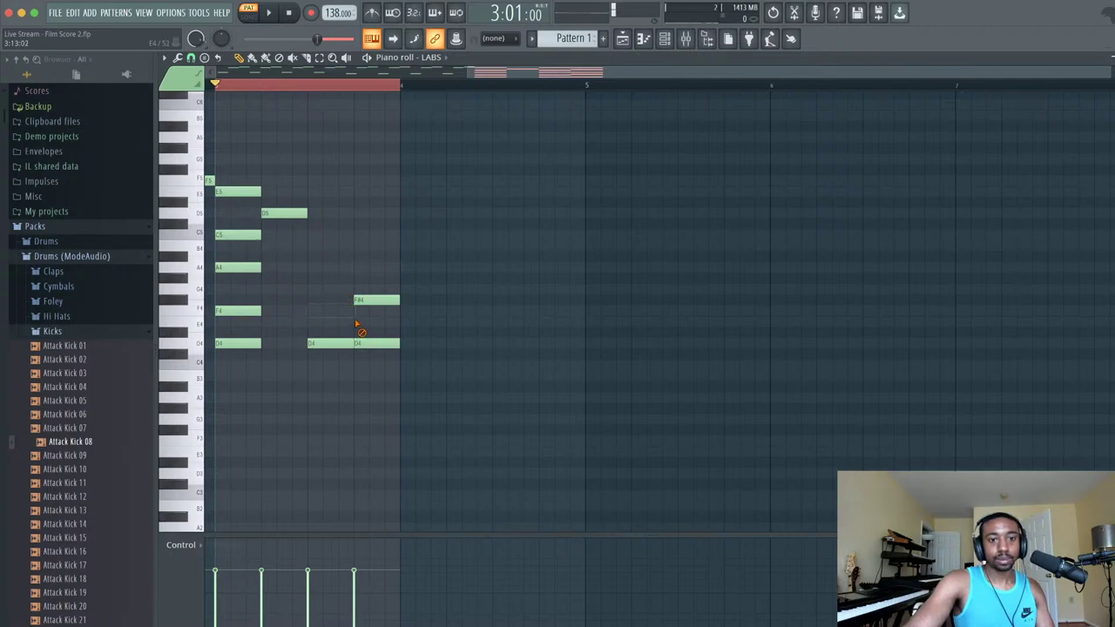
pyautogui.rightClick(359, 301)
pyautogui.rightClick(358, 342)
pyautogui.rightClick(344, 343)
pyautogui.rightClick(279, 212)
pyautogui.rightClick(252, 191)
pyautogui.rightClick(248, 234)
pyautogui.rightClick(251, 267)
pyautogui.rightClick(253, 309)
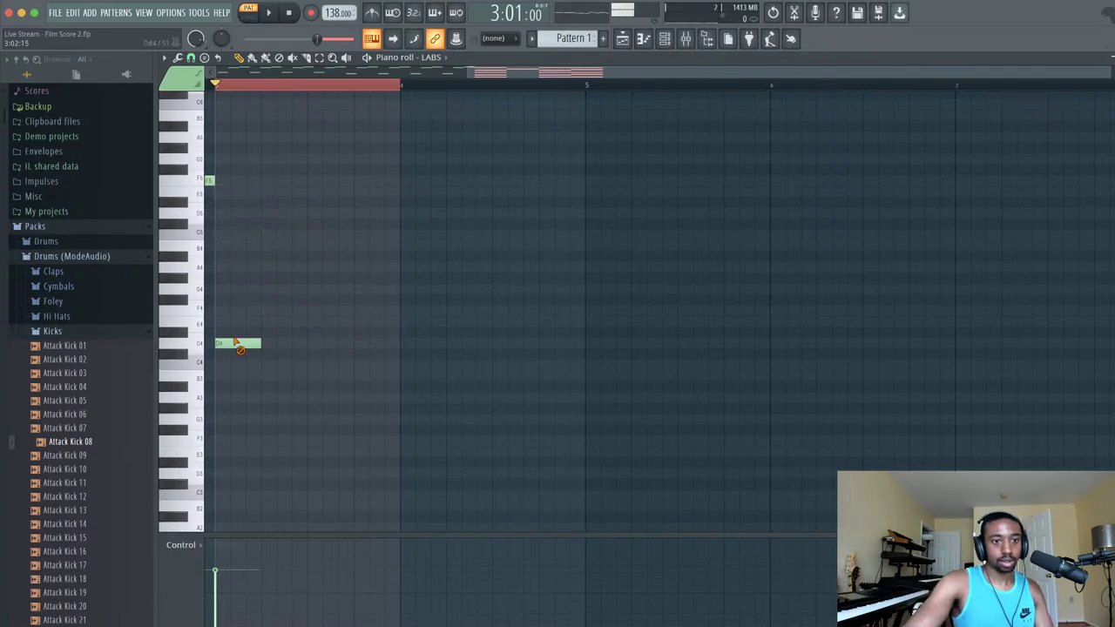
pyautogui.rightClick(241, 342)
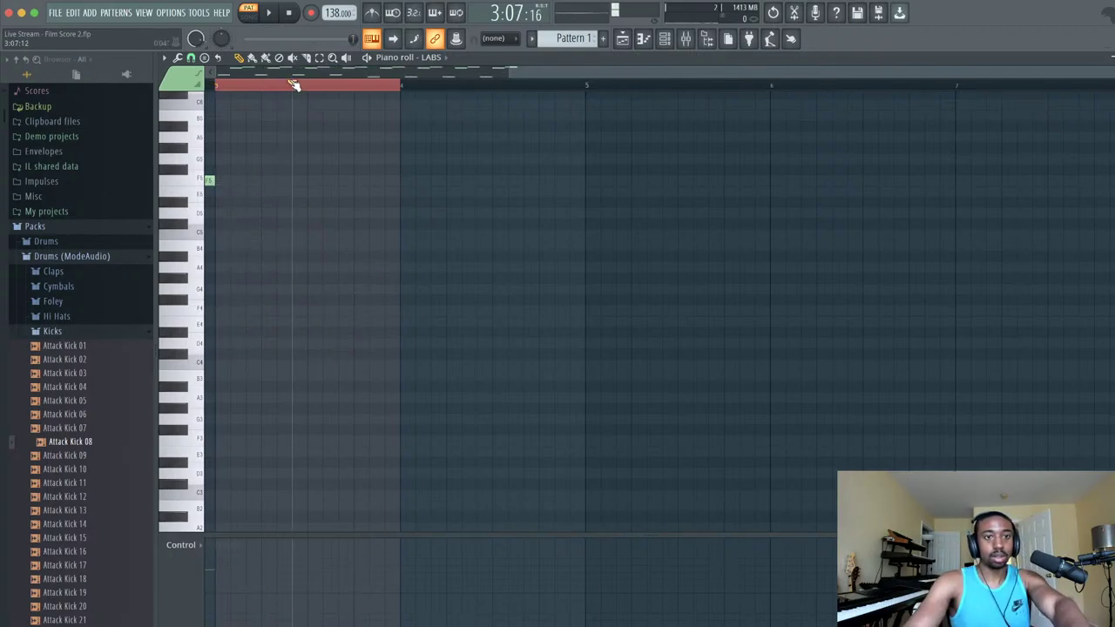
# - Clear the bar 3 playback range and play the two-bar triplet melody from the start
pyautogui.click(293, 83)
pyautogui.click(291, 13)
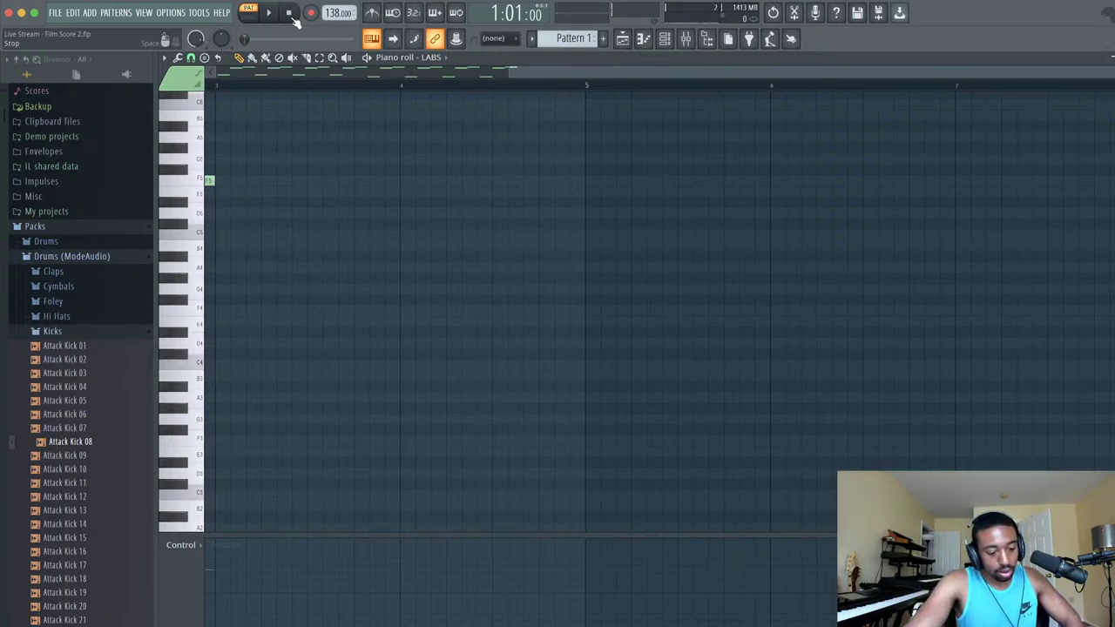
pyautogui.press('space')
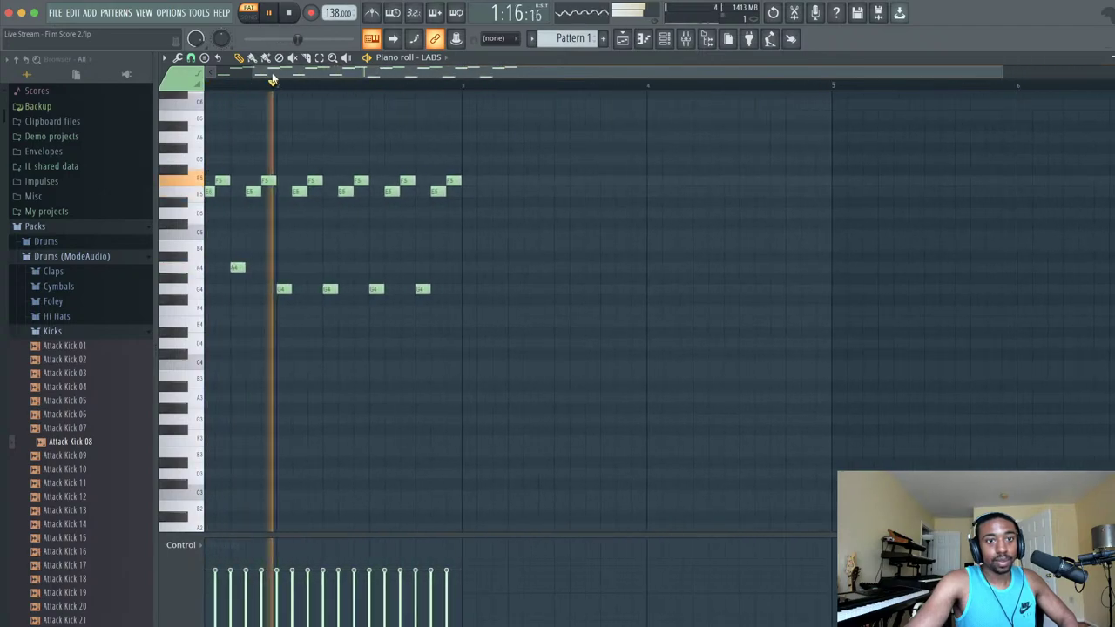
pyautogui.press('space')
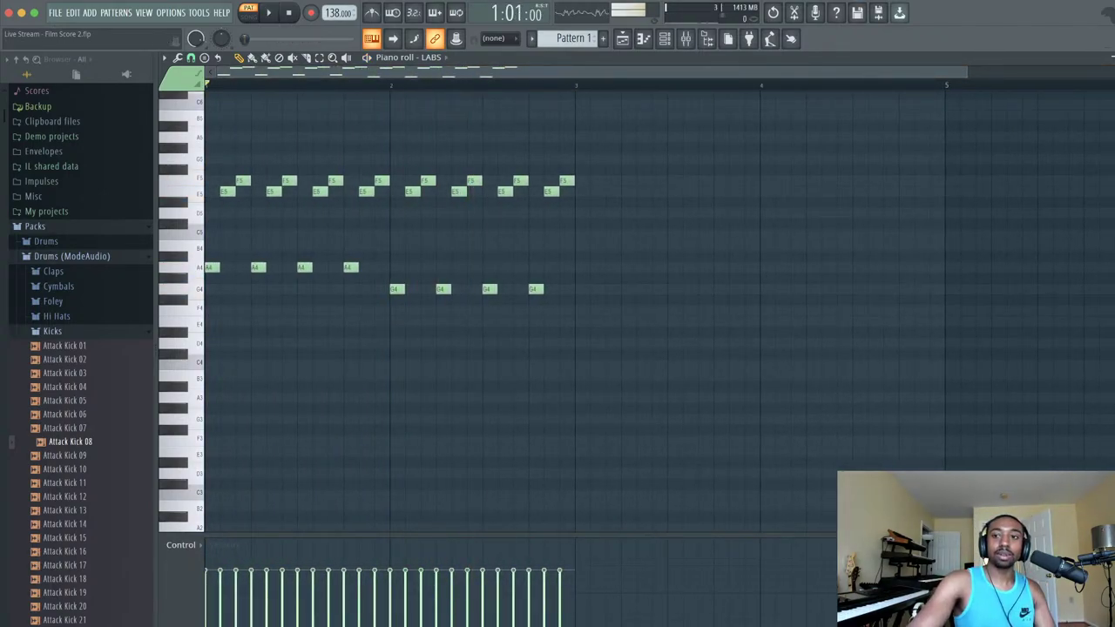
# - Browse the LABS instrument categories with the Acoustic Guitar filter cleared, and return to the melody's piano roll
pyautogui.click(1114, 57)
pyautogui.click(251, 96)
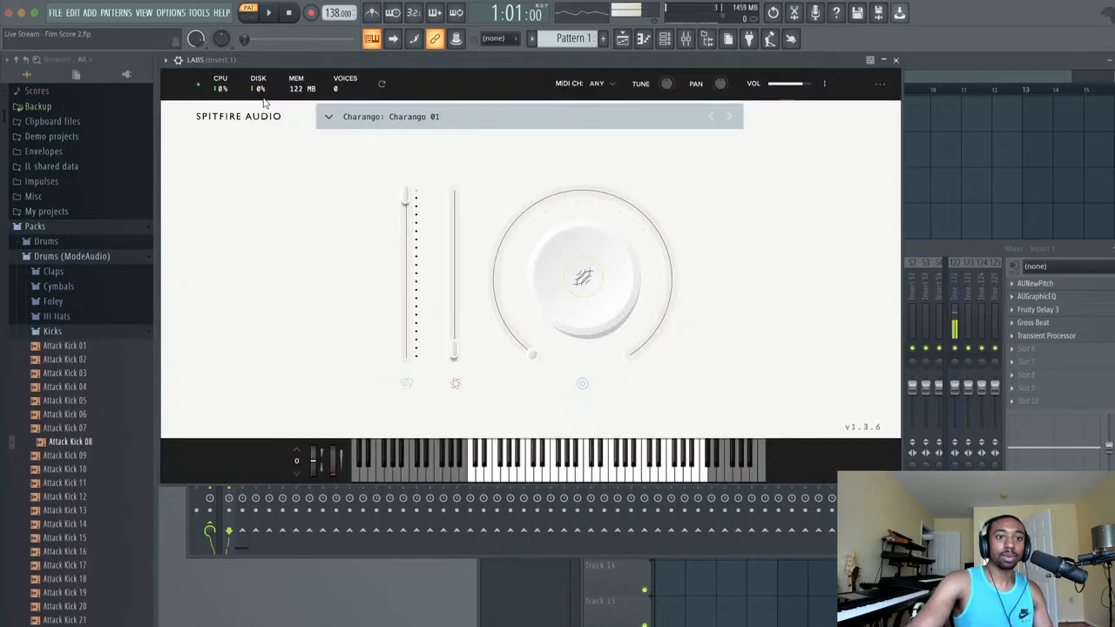
pyautogui.click(552, 121)
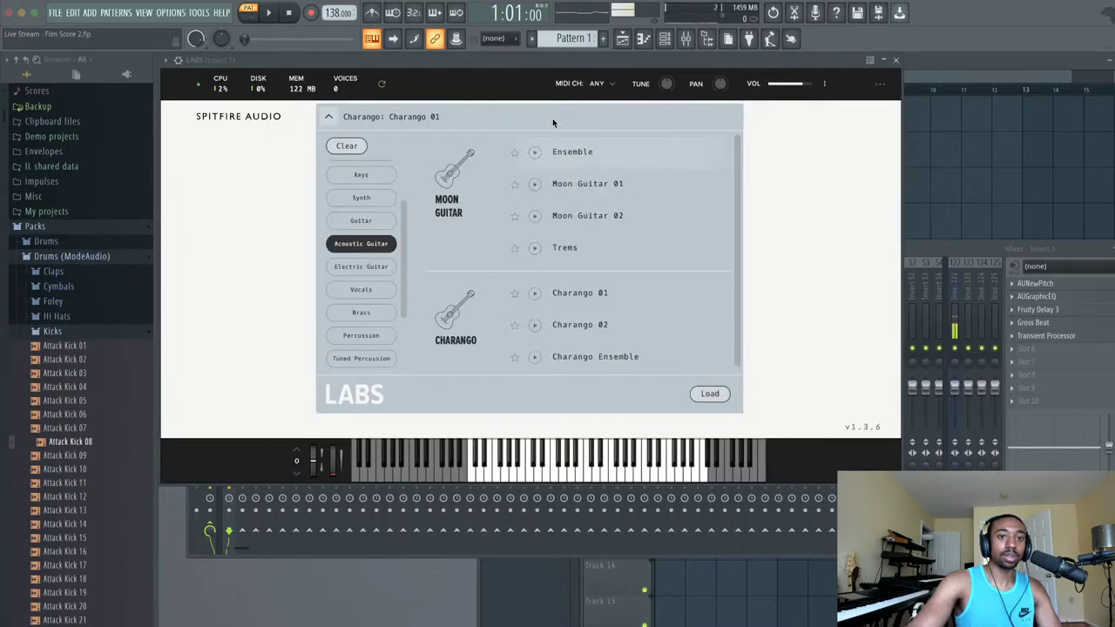
pyautogui.scroll(-3, 355, 269)
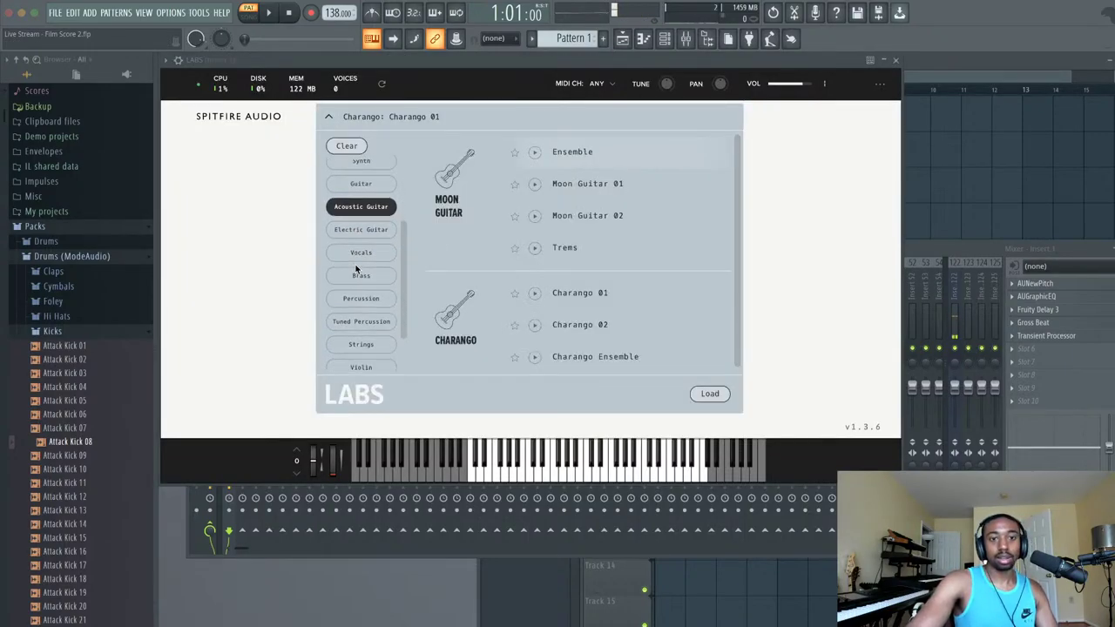
pyautogui.scroll(3, 357, 262)
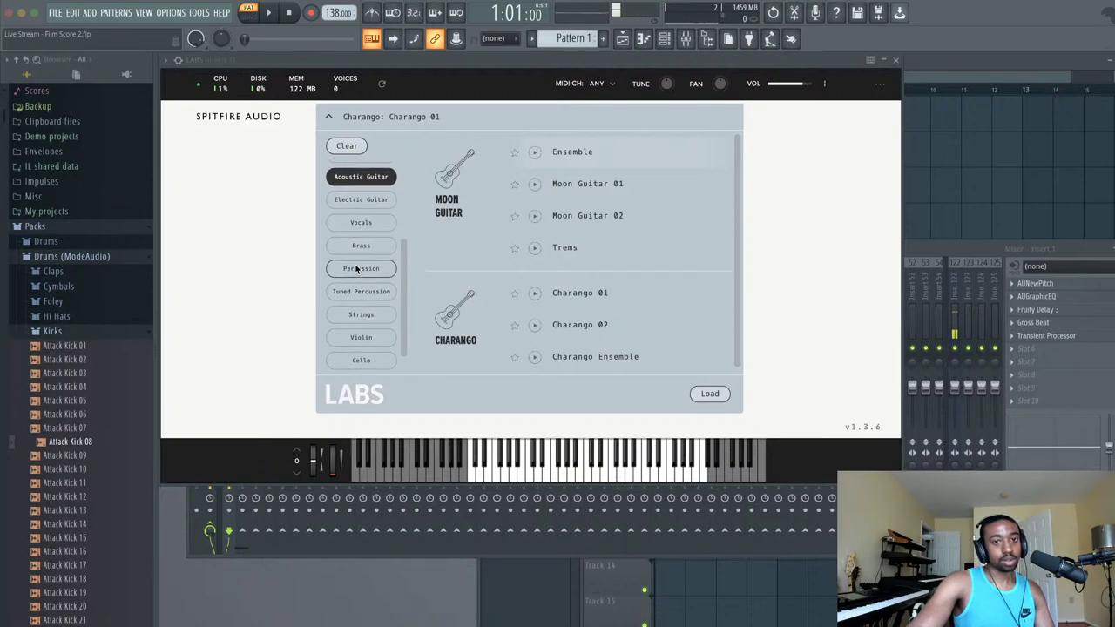
pyautogui.click(370, 203)
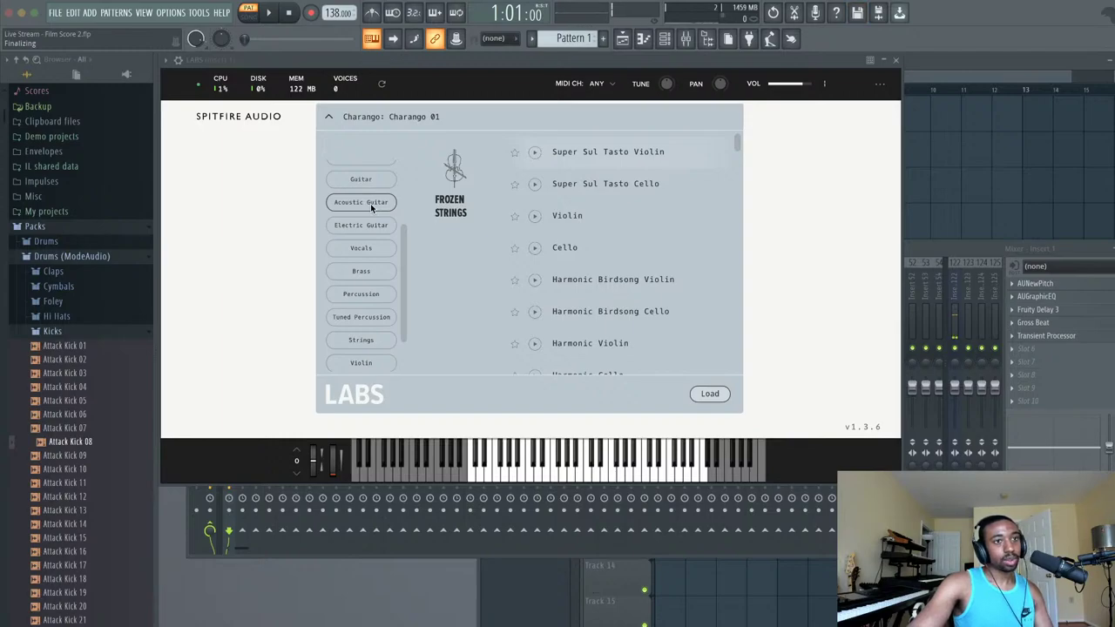
pyautogui.scroll(-3, 375, 192)
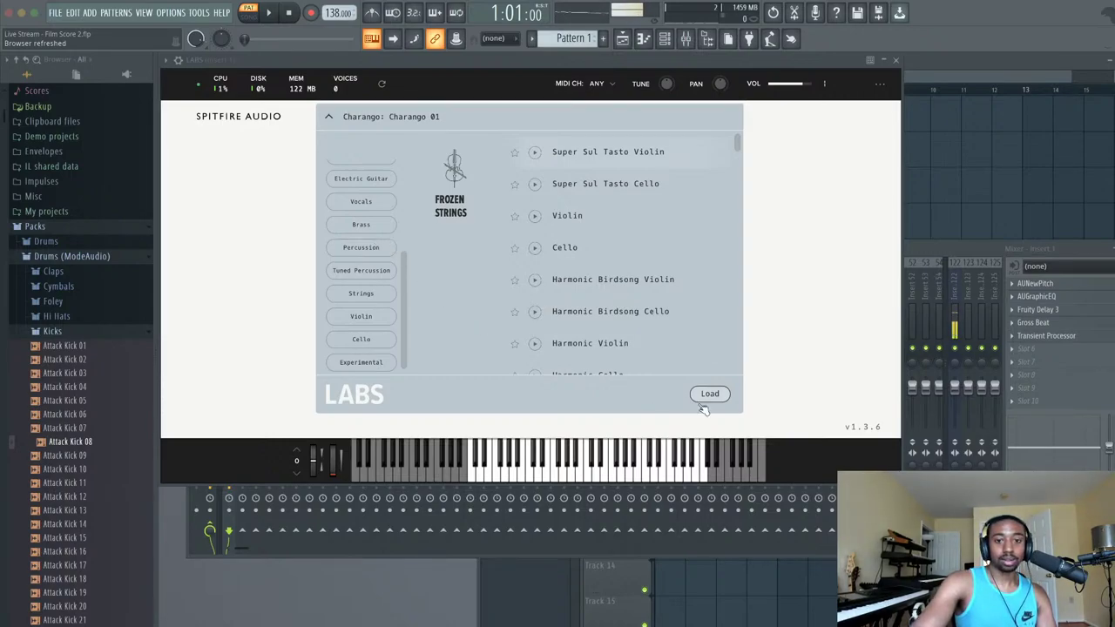
pyautogui.click(896, 59)
pyautogui.press('F7')
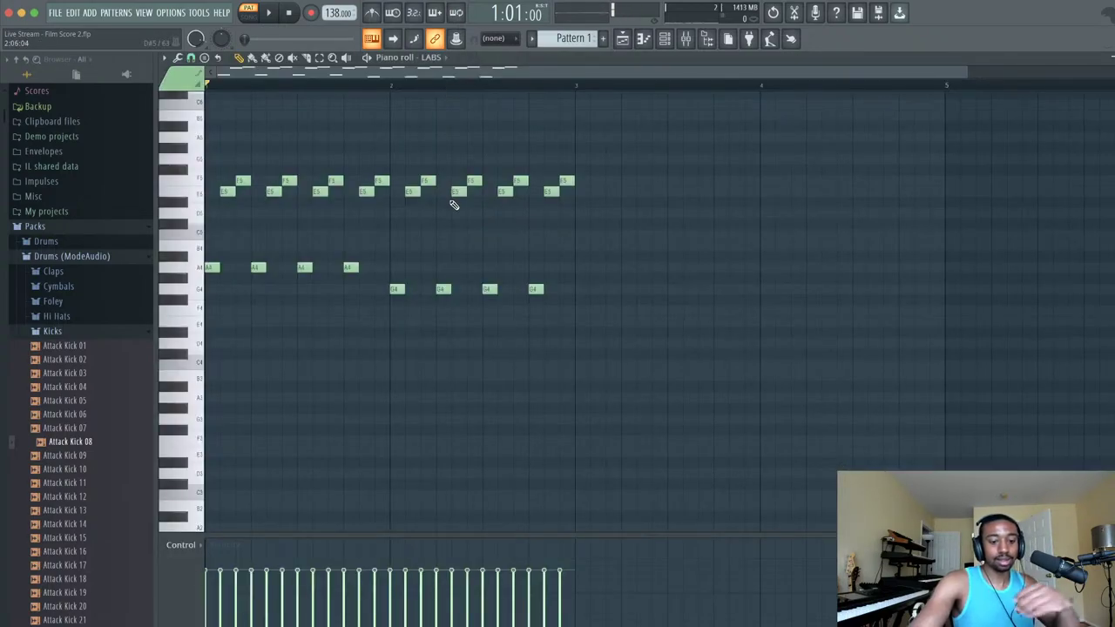
pyautogui.rightClick(536, 288)
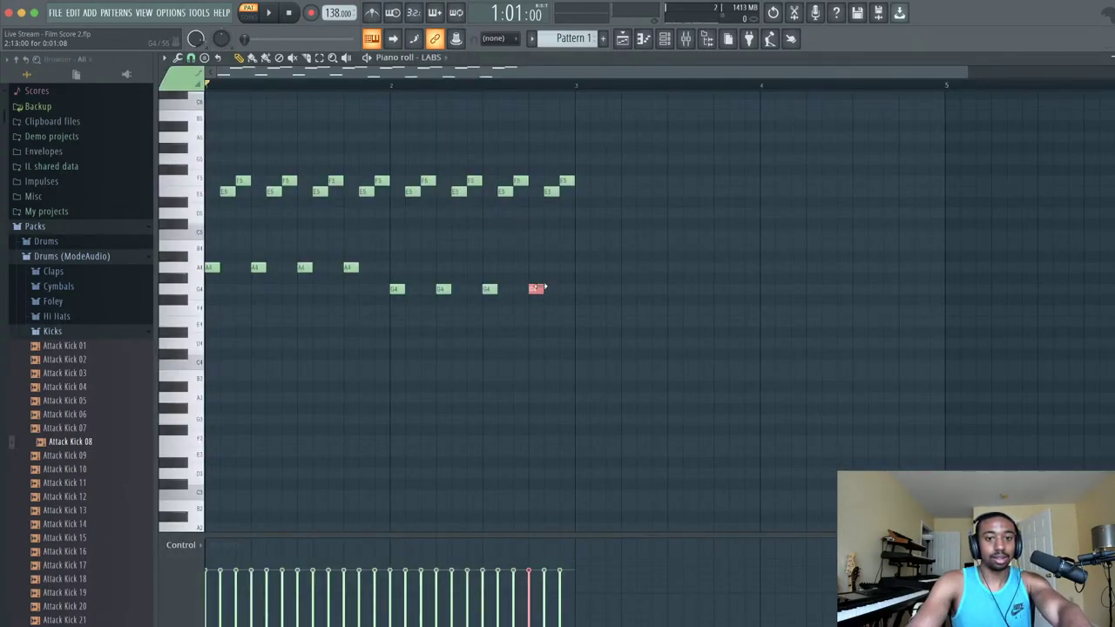
pyautogui.click(537, 288)
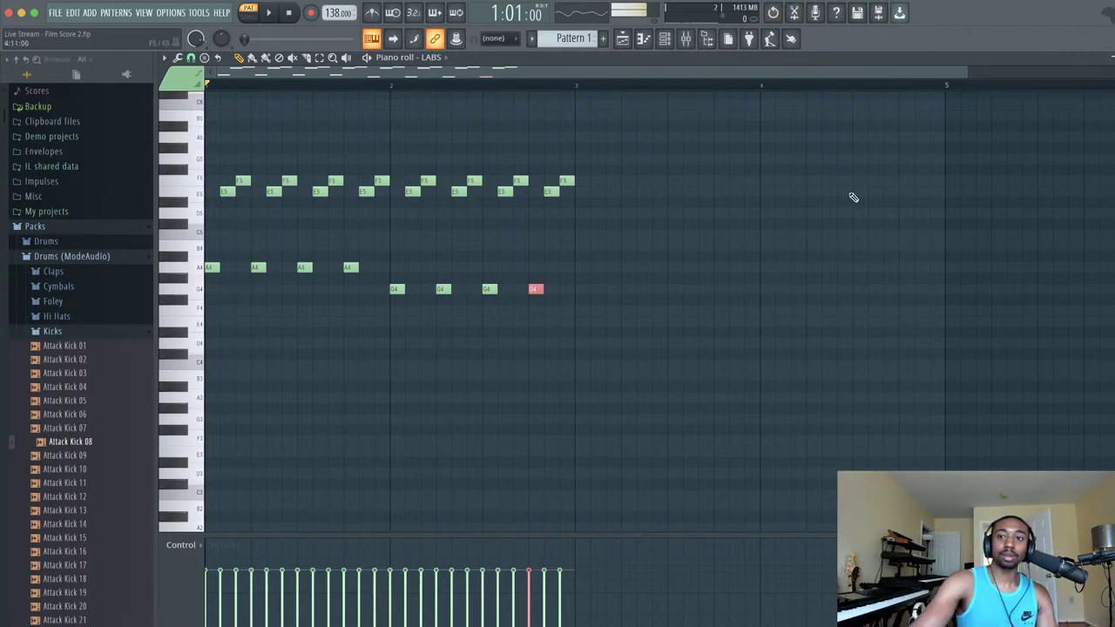
pyautogui.rightClick(674, 230)
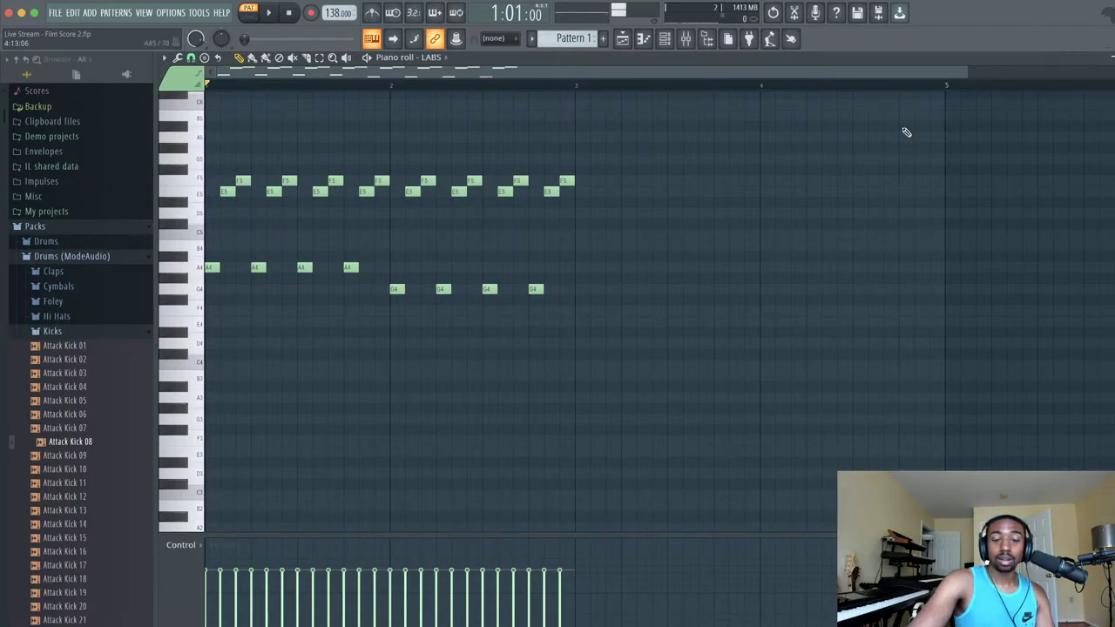
# - Play the melody from the start and open the LABS instrument window
pyautogui.press('space')
pyautogui.press('space')
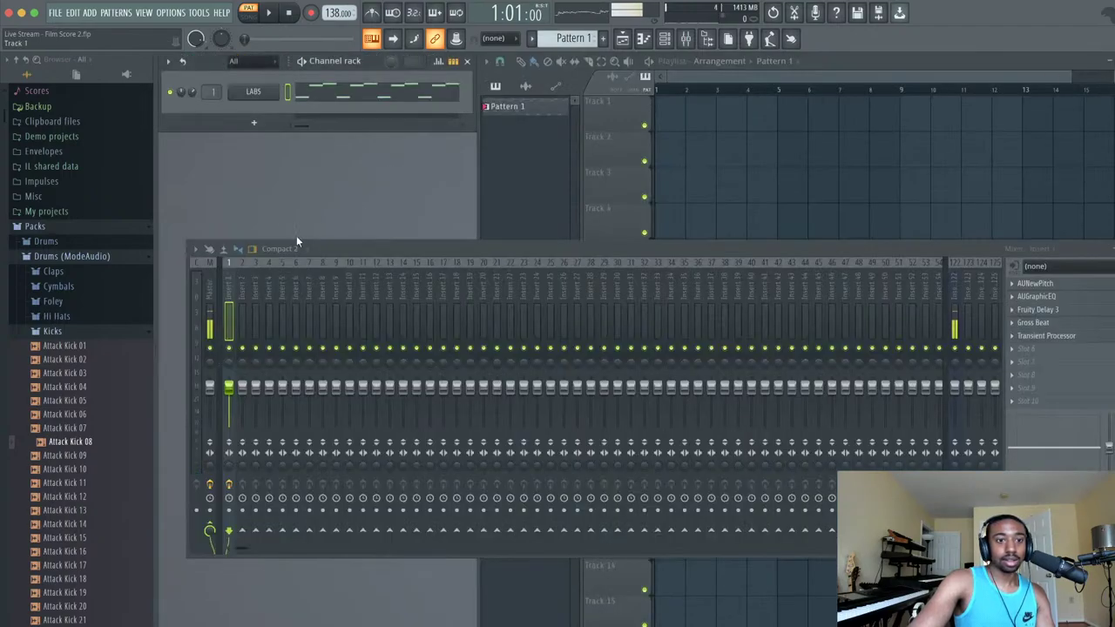
pyautogui.click(253, 90)
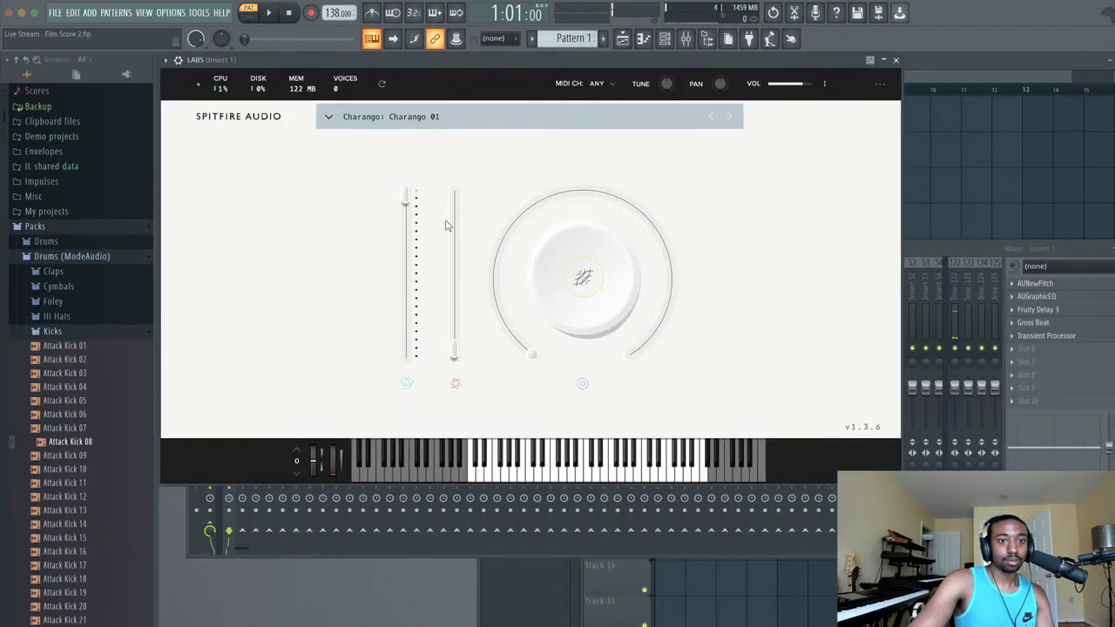
# - Filter the LABS presets by Piano, load Rare Groove Piano: Short, and play the melody with it
pyautogui.click(473, 120)
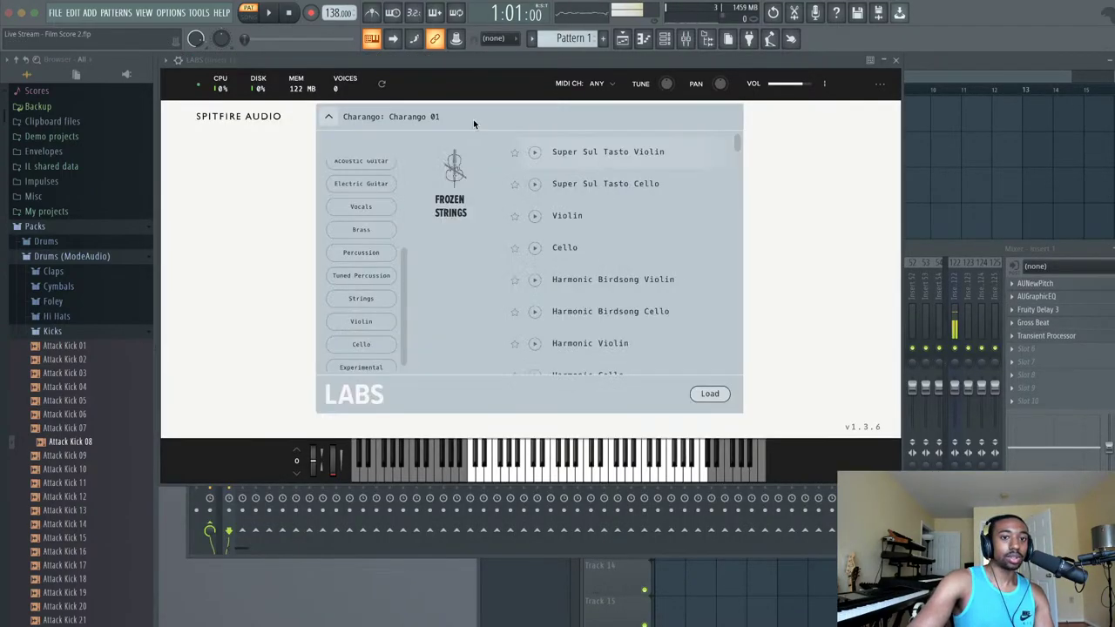
pyautogui.scroll(5, 390, 206)
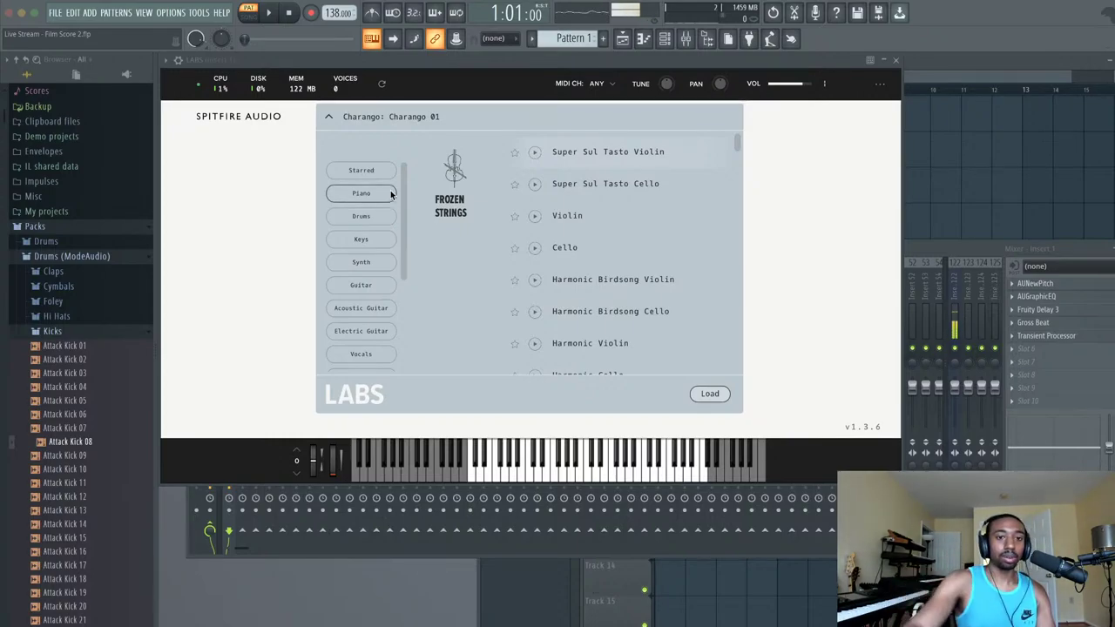
pyautogui.click(382, 245)
pyautogui.click(382, 245)
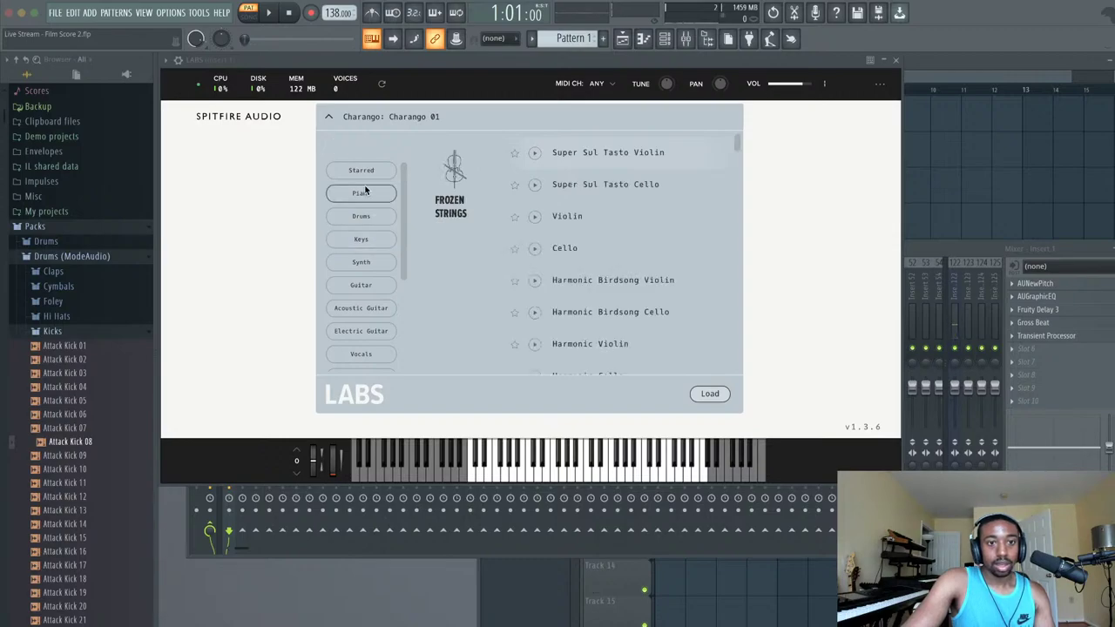
pyautogui.click(368, 193)
pyautogui.scroll(-6, 606, 229)
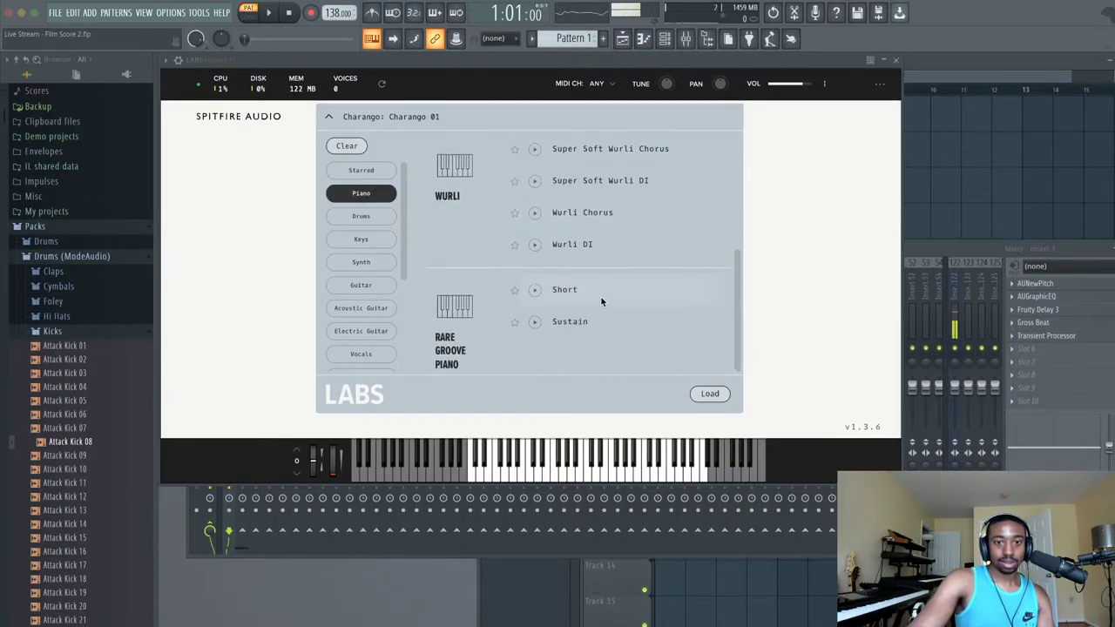
pyautogui.doubleClick(573, 288)
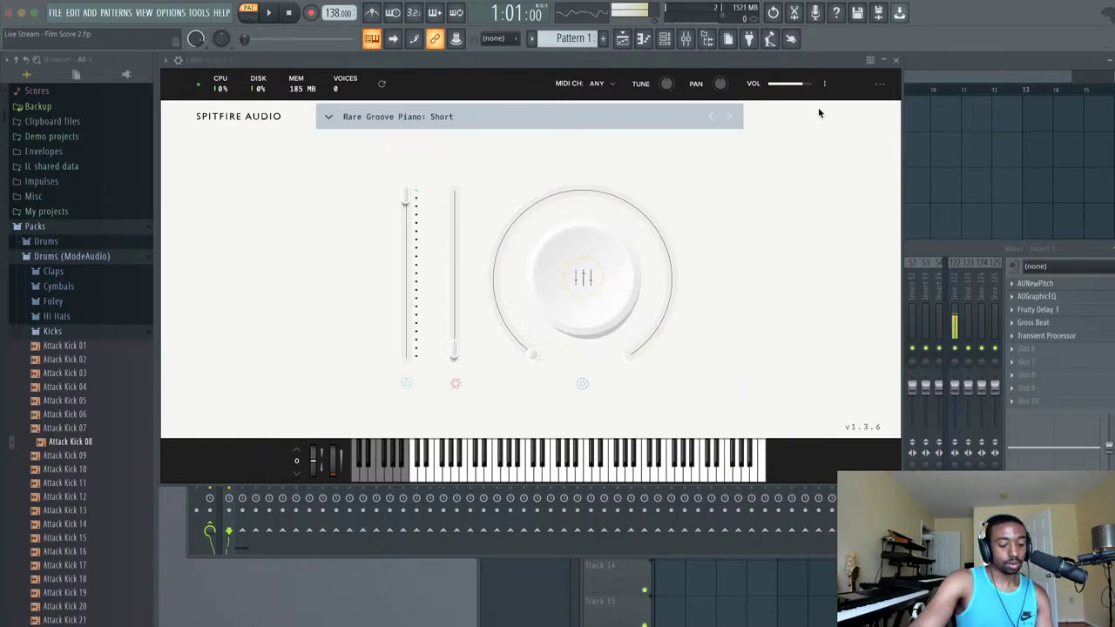
pyautogui.press('space')
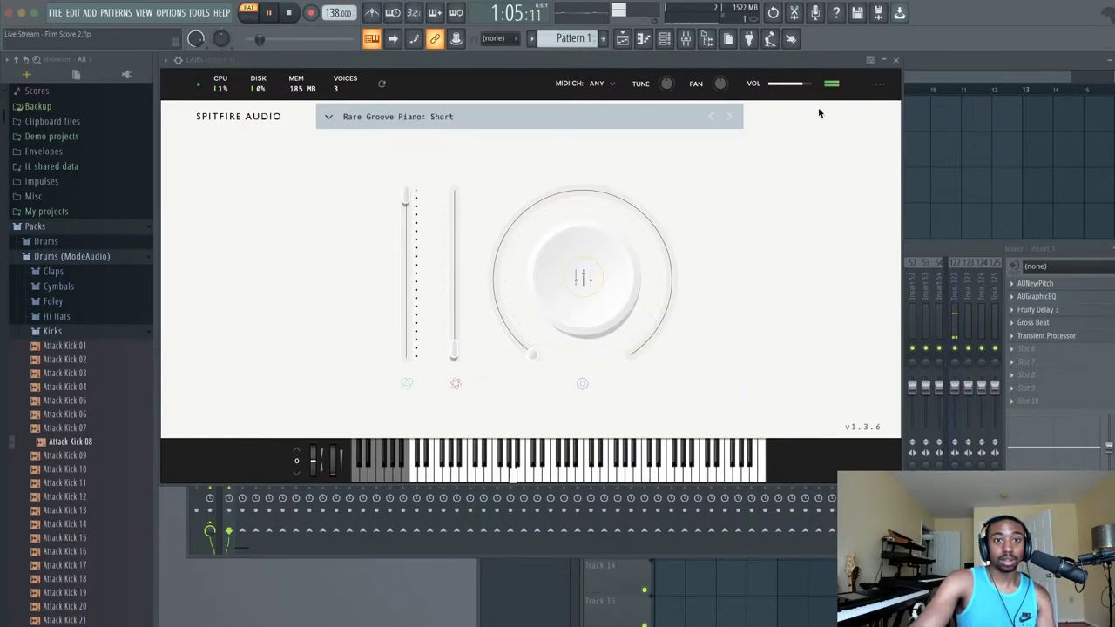
# - Switch the LABS preset filter from Piano to Synth and load Modular Pianos: 01 Granular Piano while the melody plays
pyautogui.click(897, 61)
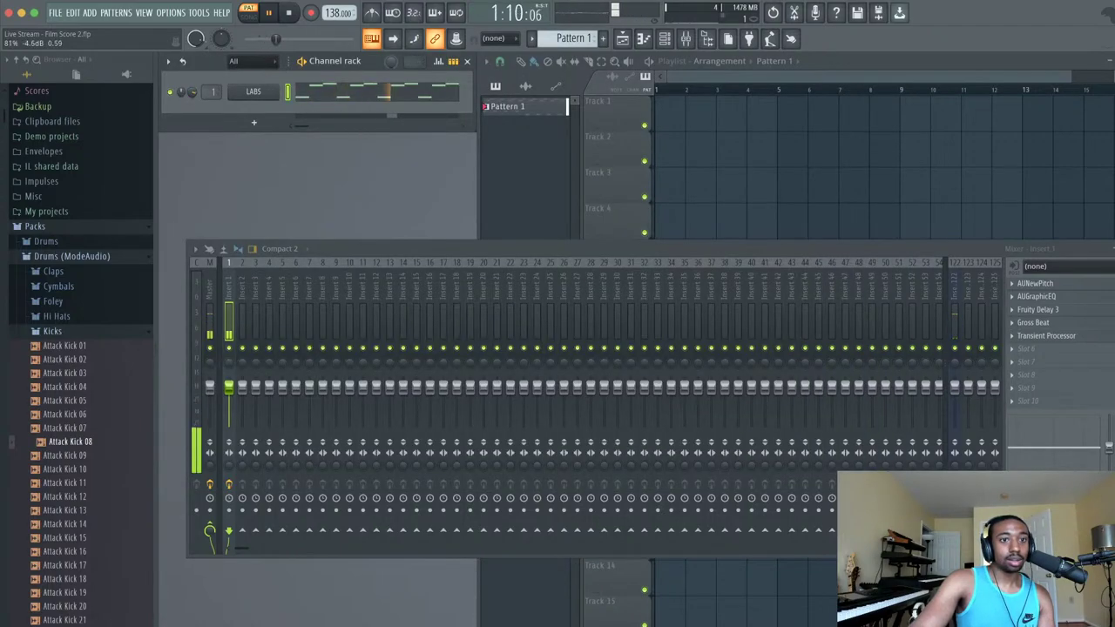
pyautogui.click(268, 98)
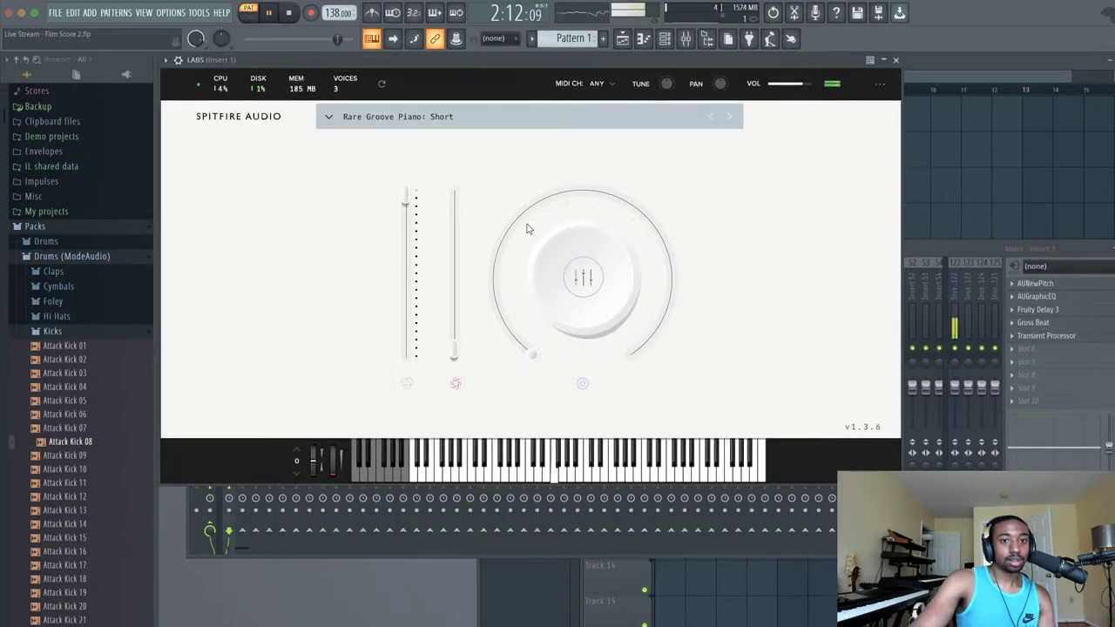
pyautogui.click(329, 119)
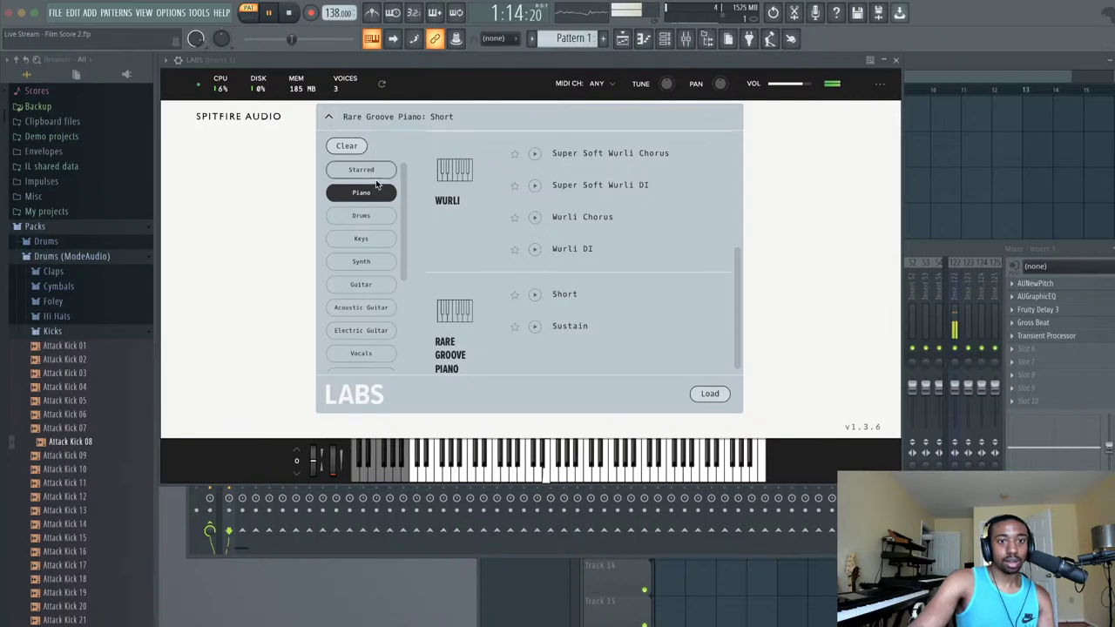
pyautogui.click(348, 191)
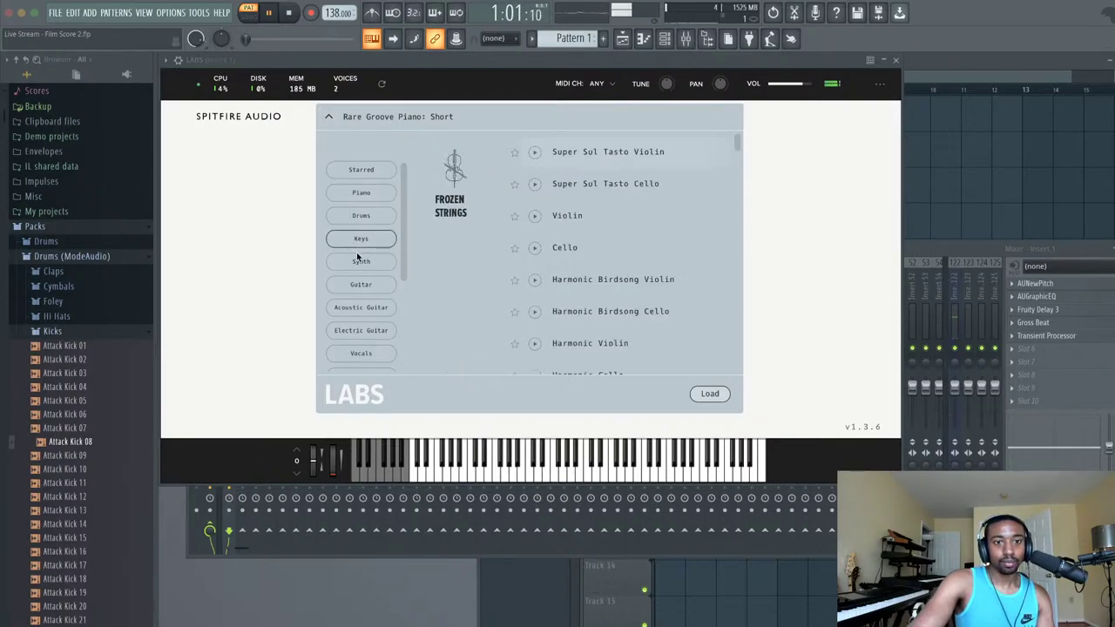
pyautogui.click(361, 262)
pyautogui.click(629, 153)
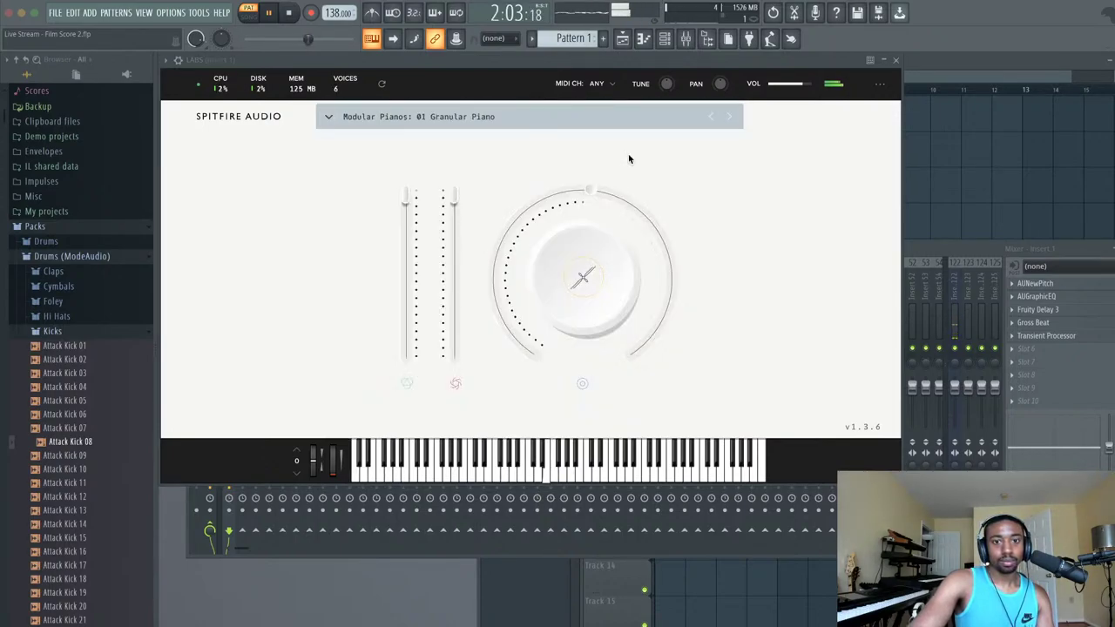
# - Audition the Modular Pianos presets from 02 Granular Wurli through 06 Tank Piano against the melody, and stop playback
pyautogui.click(731, 118)
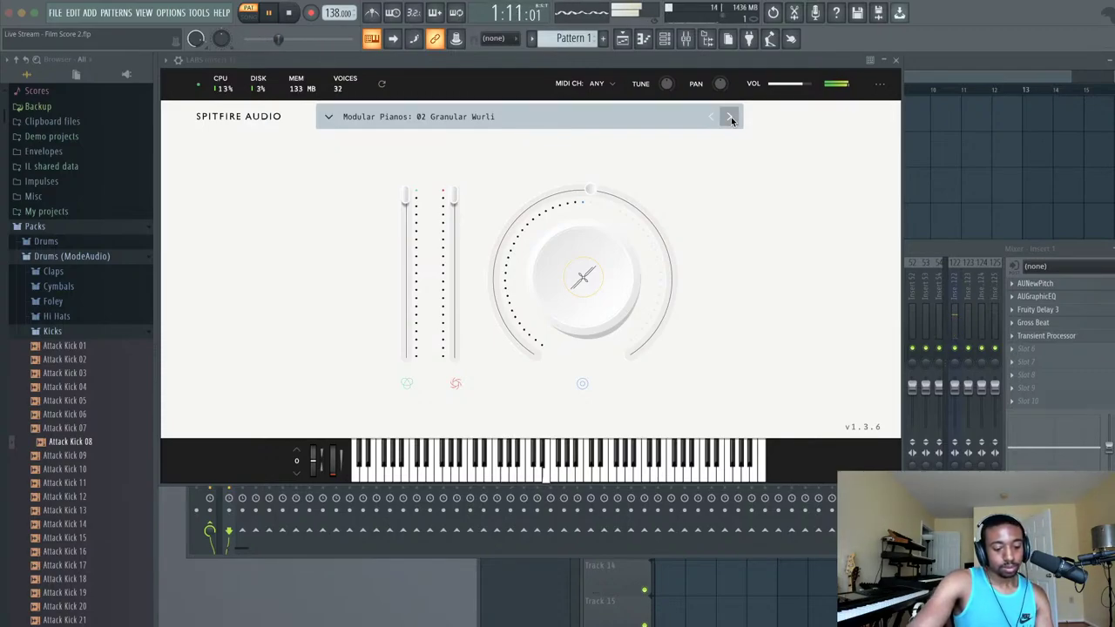
pyautogui.click(731, 118)
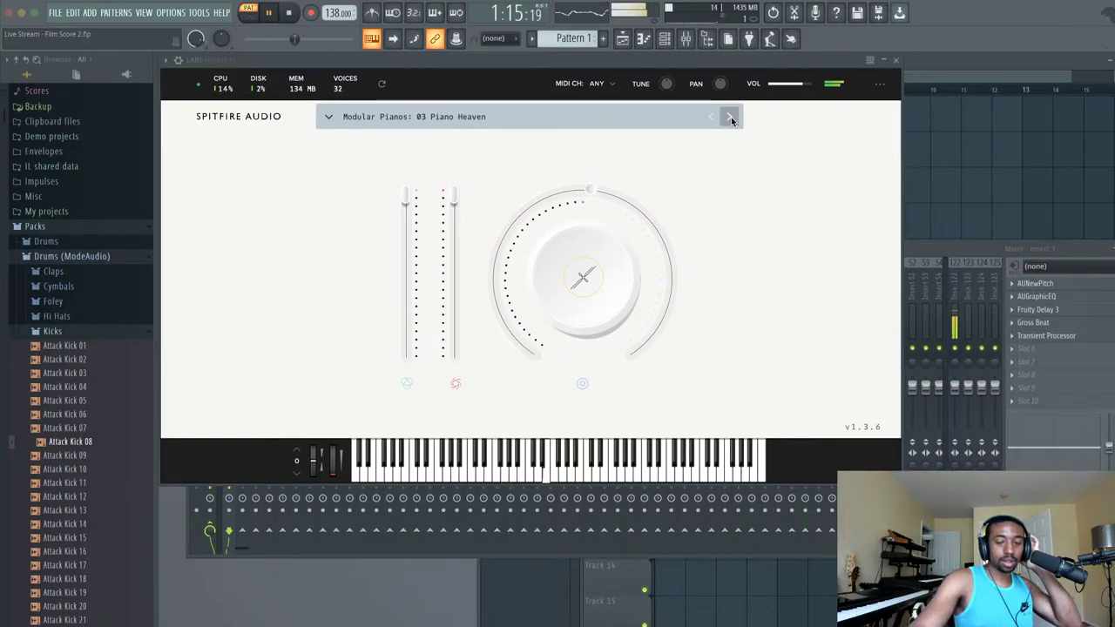
pyautogui.click(730, 118)
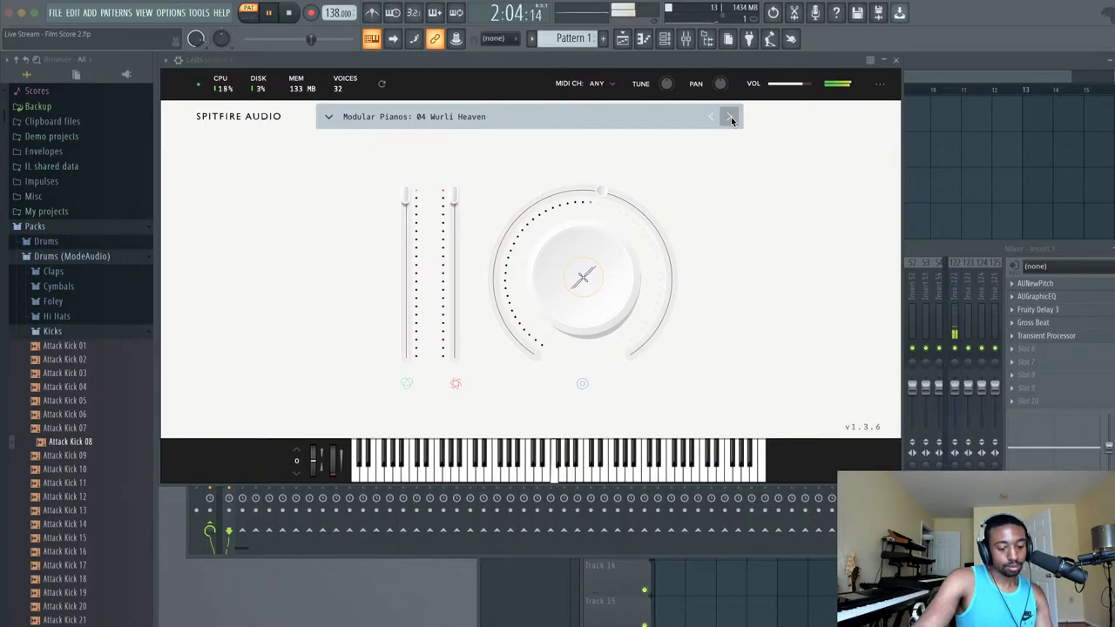
pyautogui.click(730, 117)
pyautogui.click(730, 118)
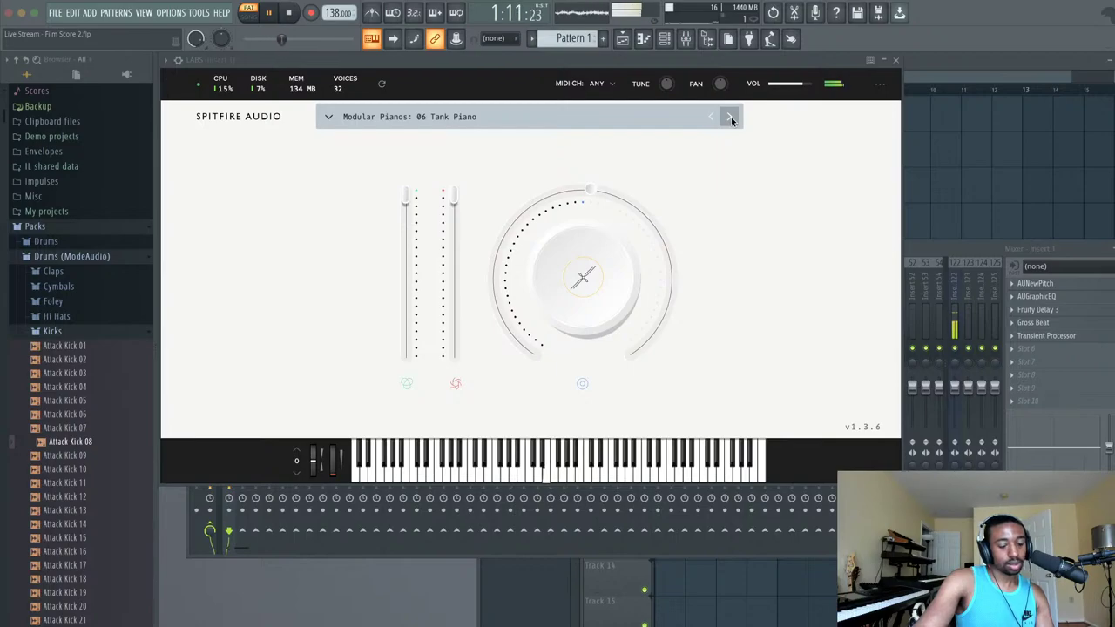
pyautogui.press('space')
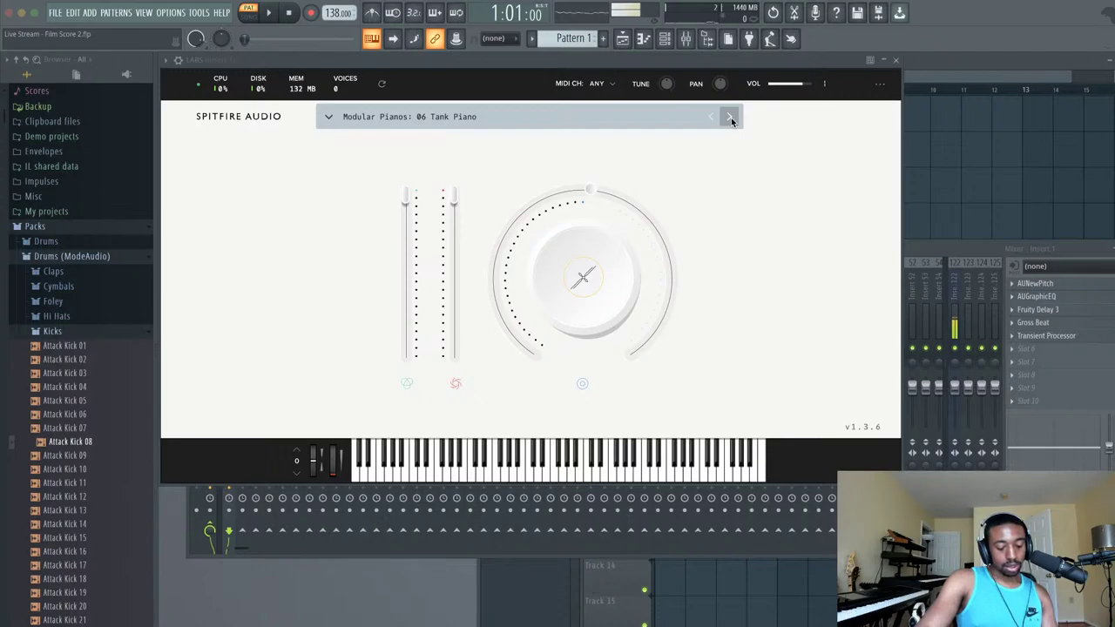
# - Audition the Modular Pianos presets from 07 Pipe Piano through 11 Tape Piano, restarting the melody between sounds as needed
pyautogui.click(731, 118)
pyautogui.press('space')
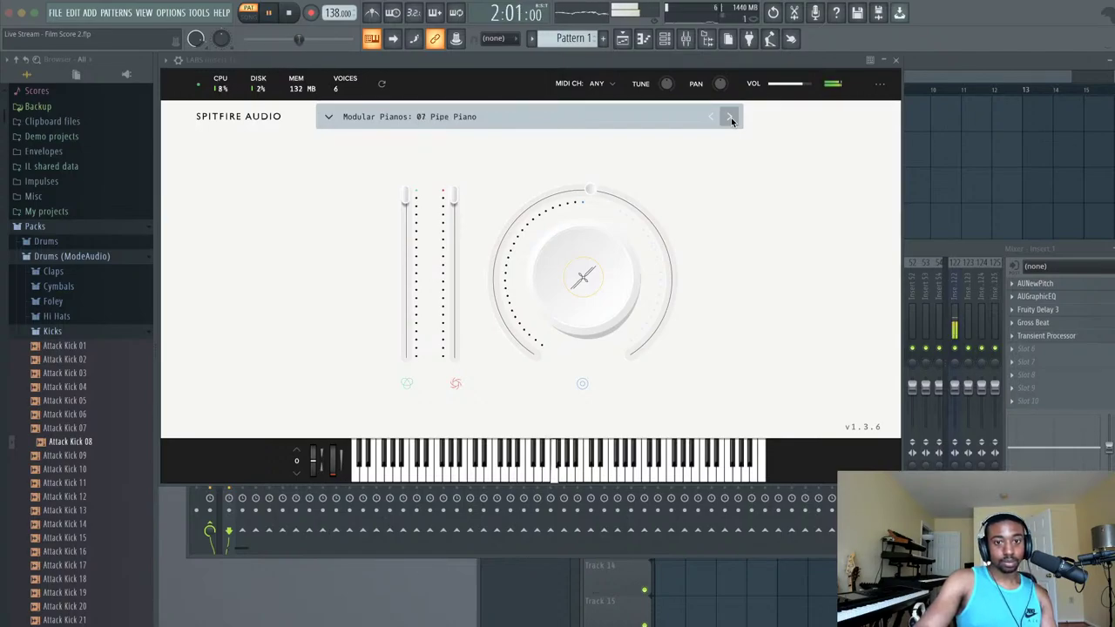
pyautogui.click(728, 117)
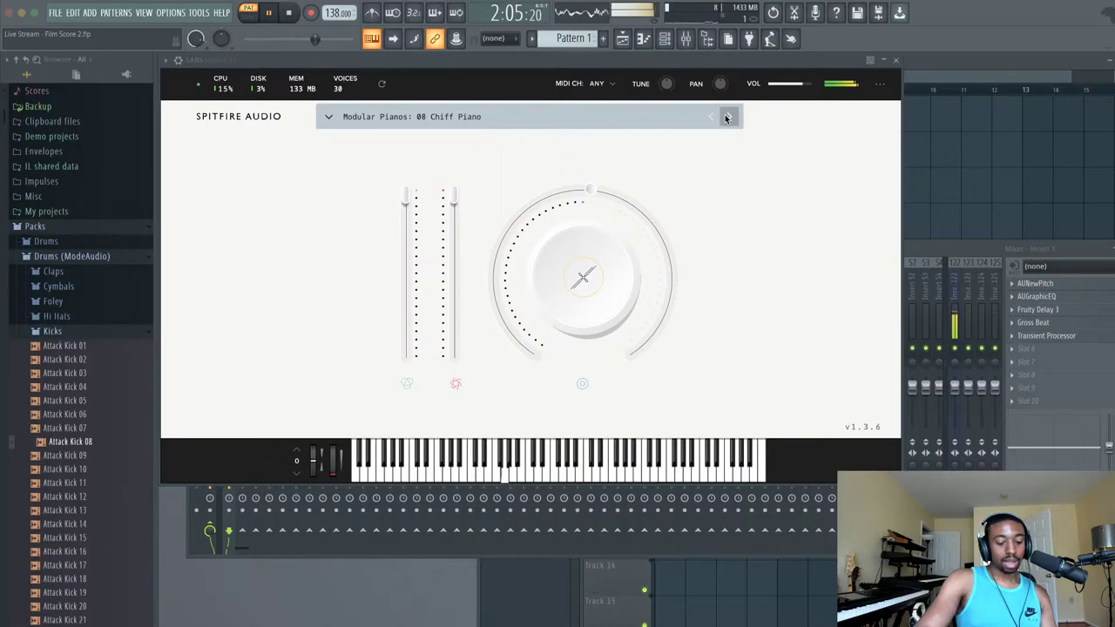
pyautogui.press('space')
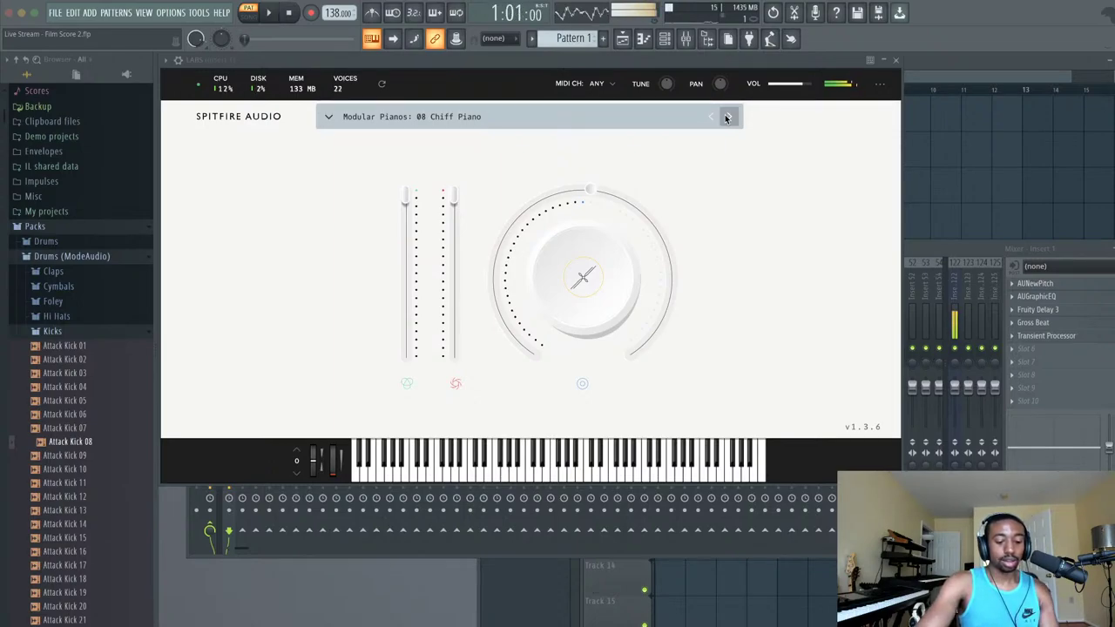
pyautogui.click(727, 118)
pyautogui.press('space')
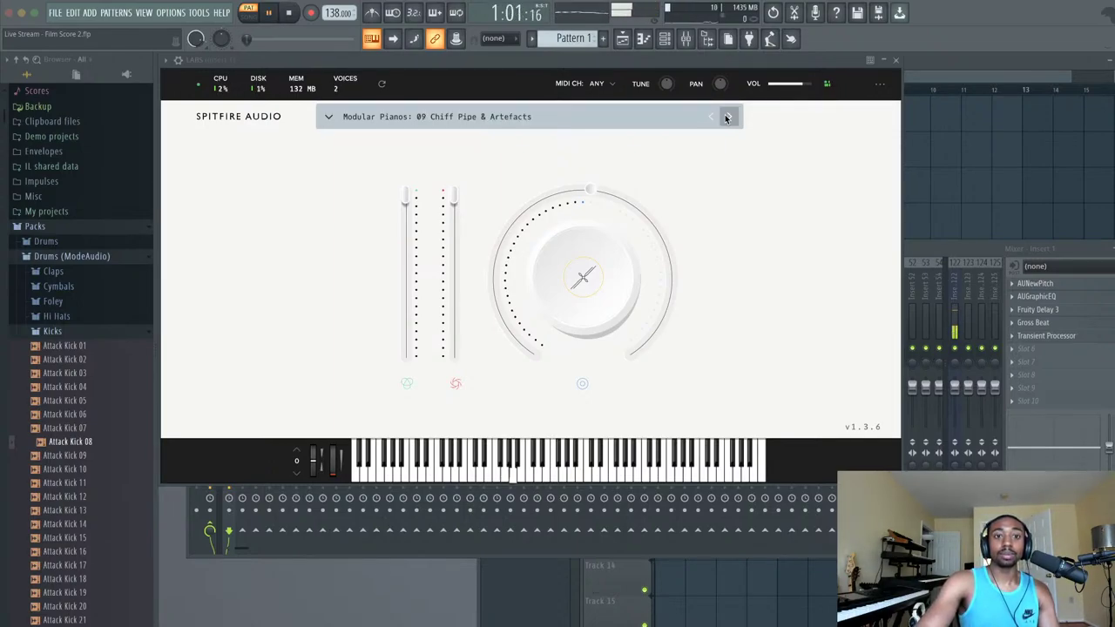
pyautogui.click(728, 118)
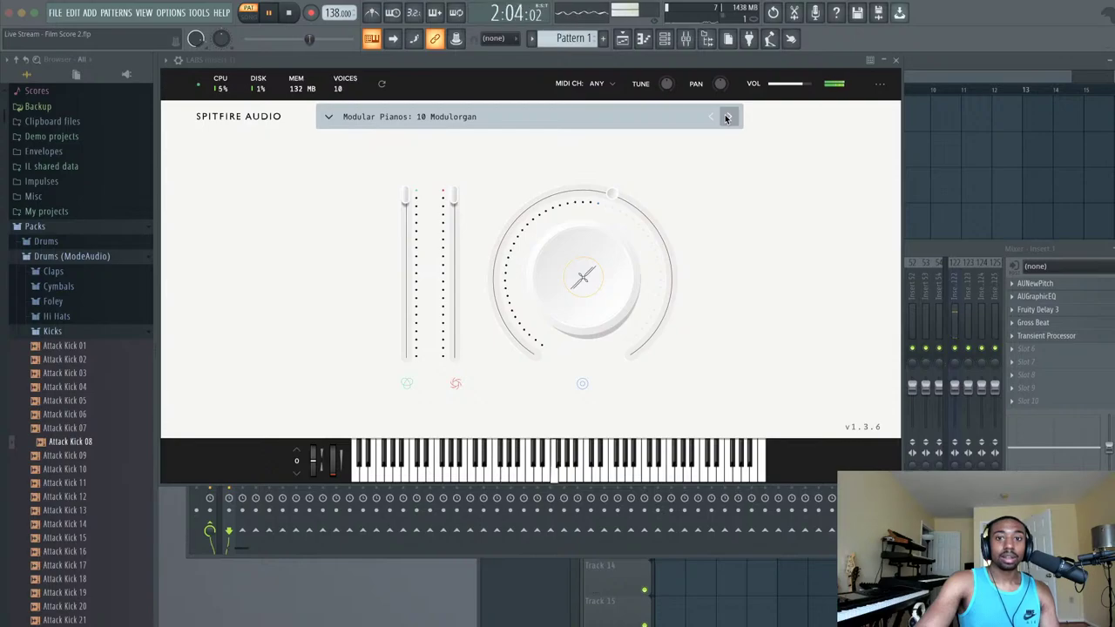
pyautogui.click(729, 119)
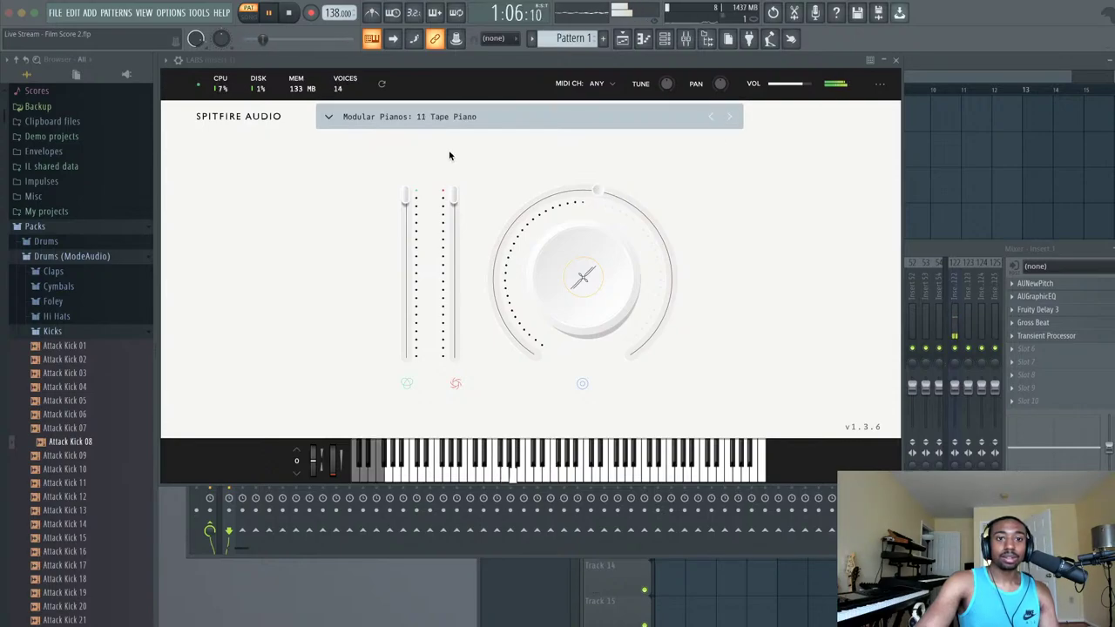
# - Replace the Synth filter with Violin, load Frozen Strings: Super Sul Tasto Violin, and set its reverb to 51%
pyautogui.click(328, 116)
pyautogui.click(358, 259)
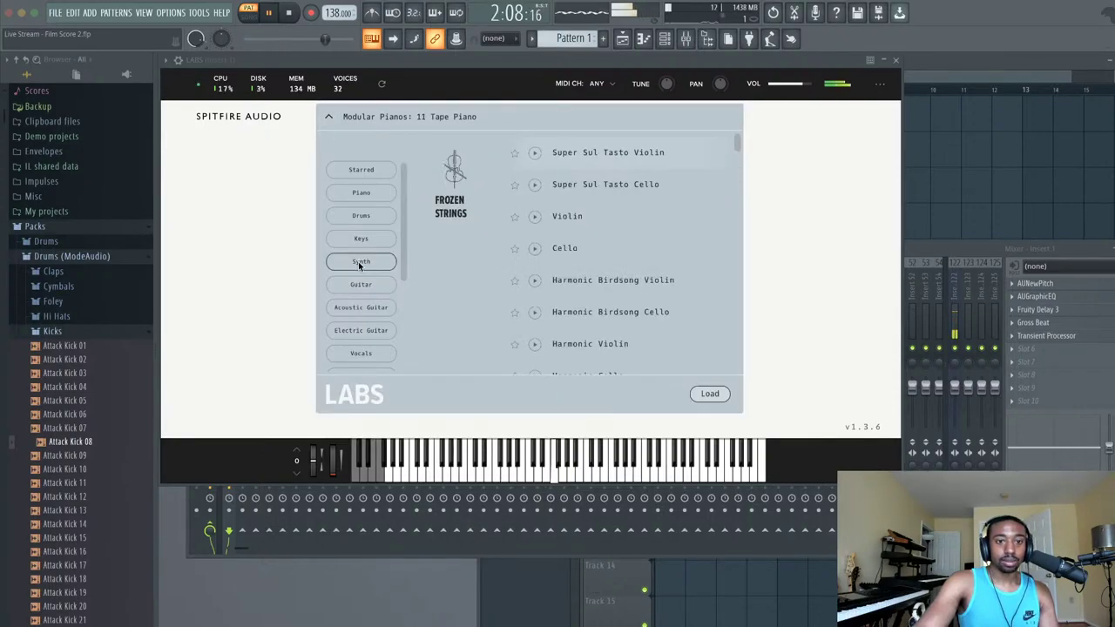
pyautogui.scroll(-3, 358, 262)
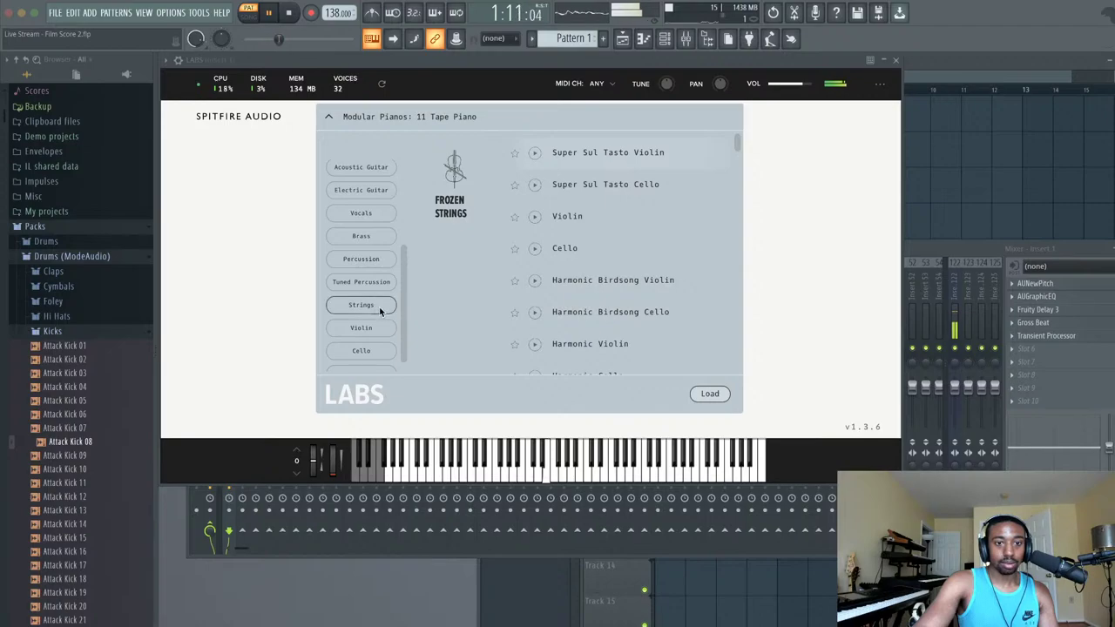
pyautogui.click(372, 328)
pyautogui.click(597, 153)
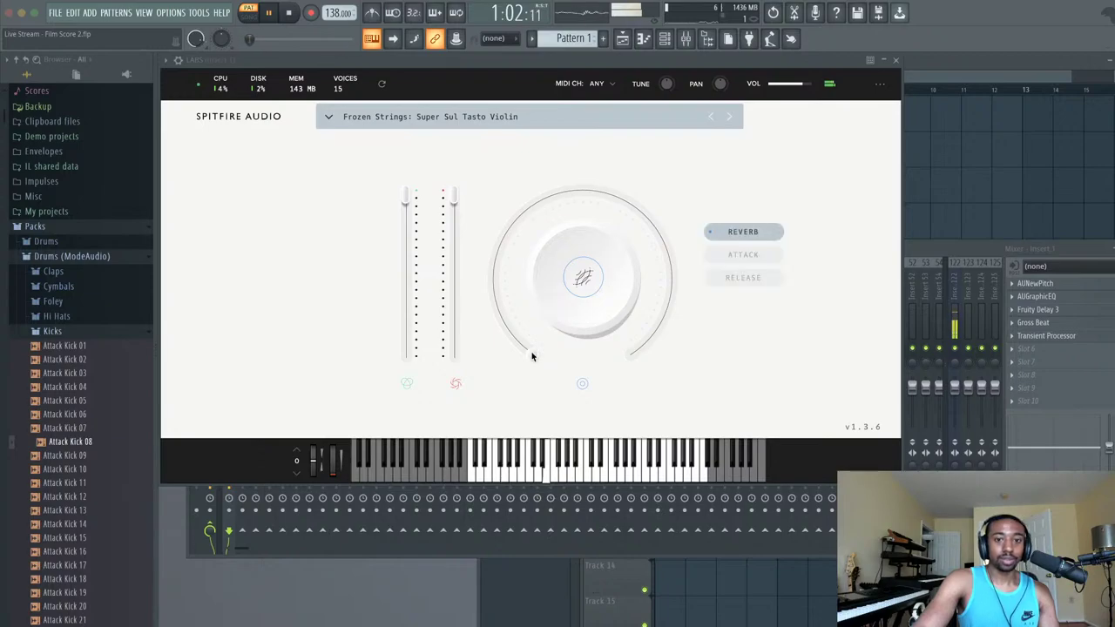
pyautogui.moveTo(530, 353); pyautogui.dragTo(509, 187)
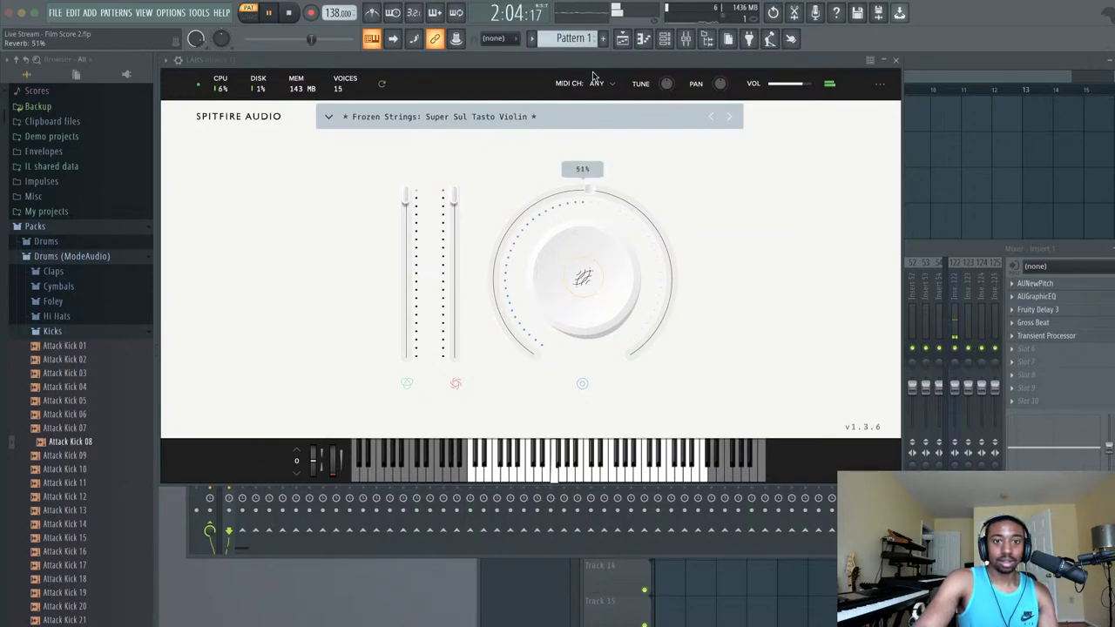
# - Audition the Frozen Strings presets Violin and Harmonic Birdsong Violin with the melody
pyautogui.click(728, 117)
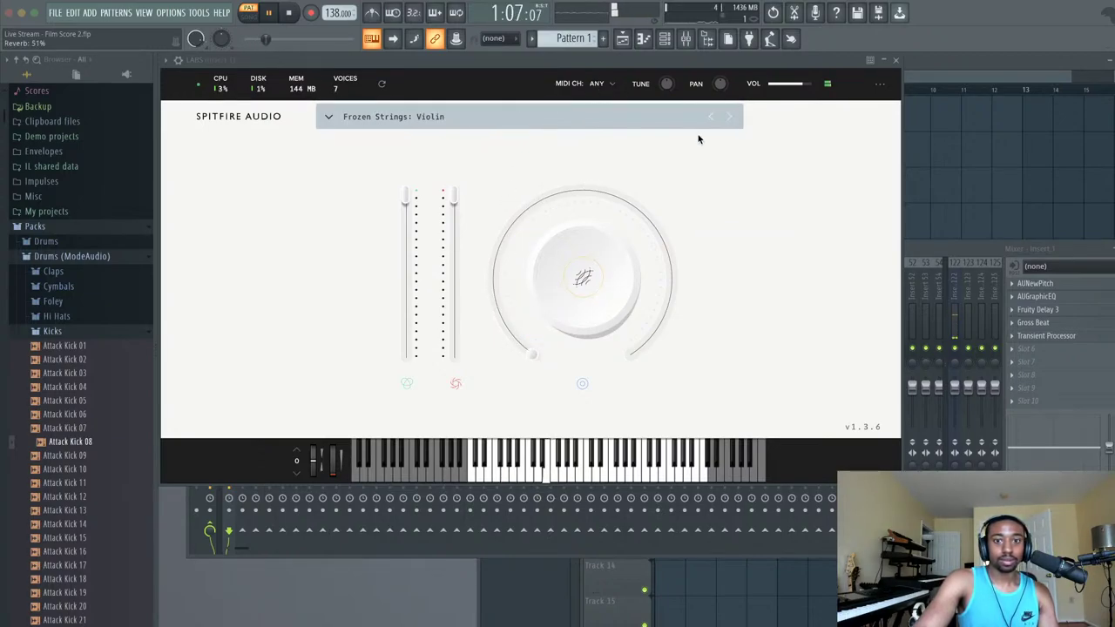
pyautogui.click(730, 117)
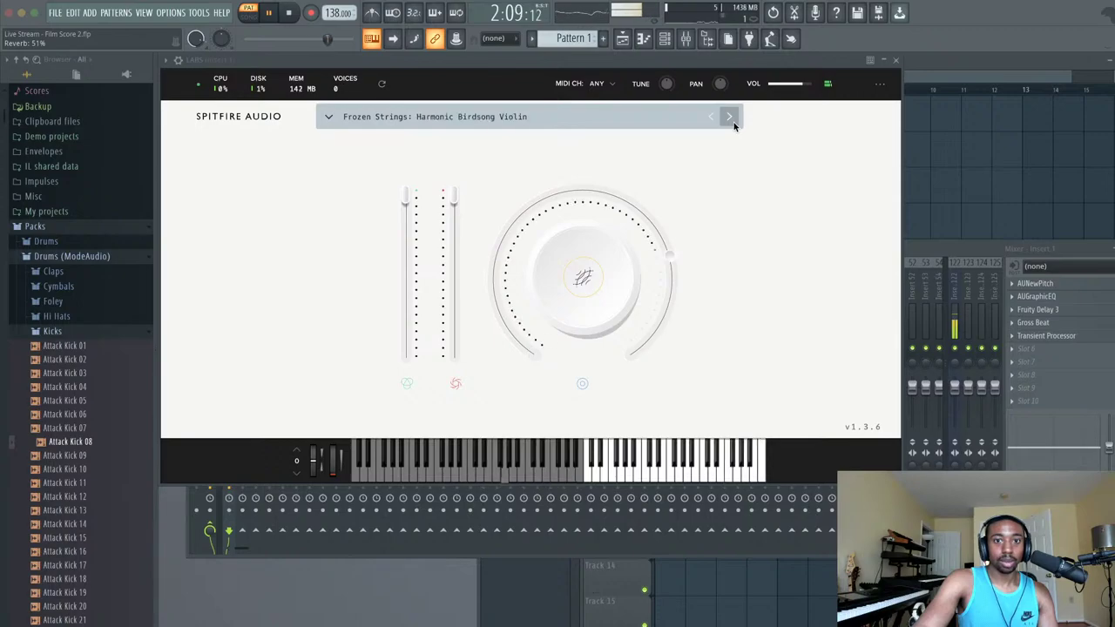
# - Close LABS, stop playback, and replace the LABS channel's instrument with SINE Player
pyautogui.click(896, 59)
pyautogui.press('space')
pyautogui.rightClick(260, 96)
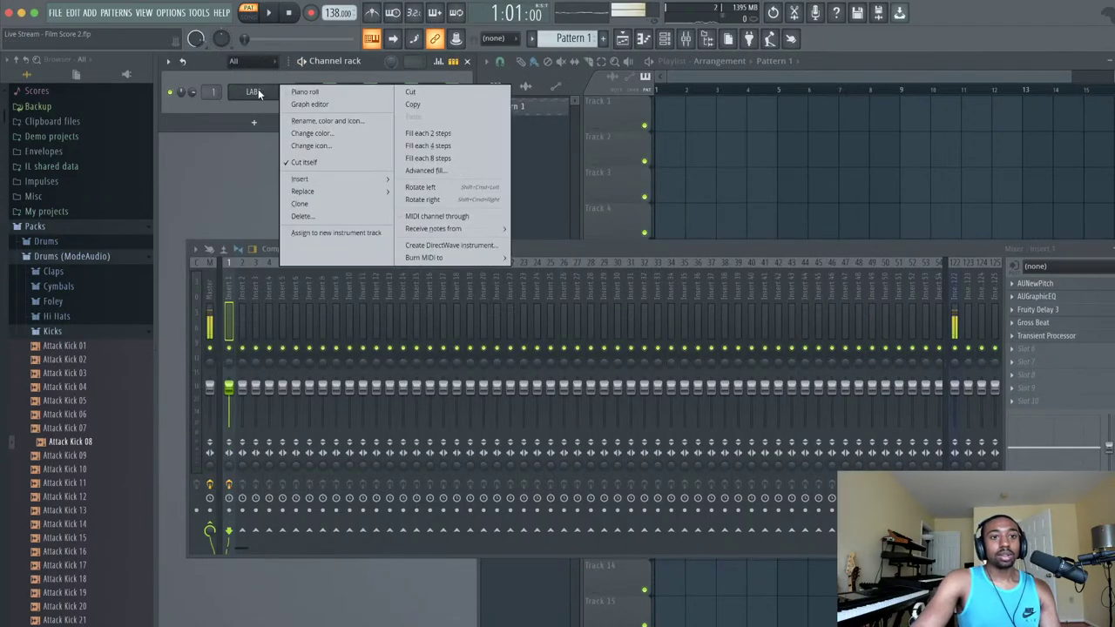
pyautogui.moveTo(323, 191)
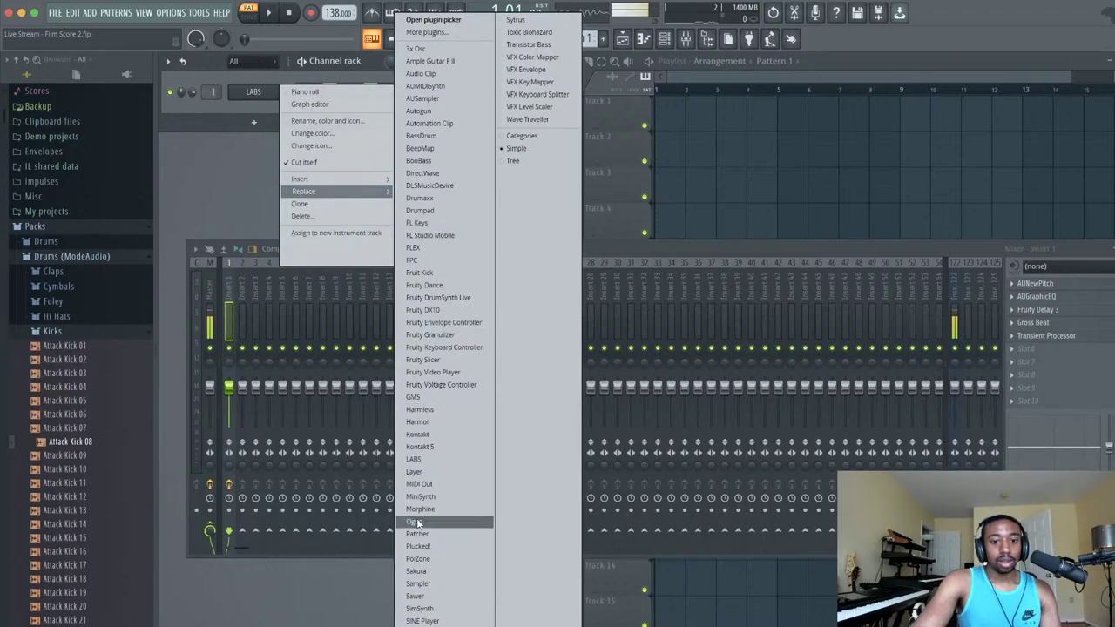
pyautogui.click(435, 621)
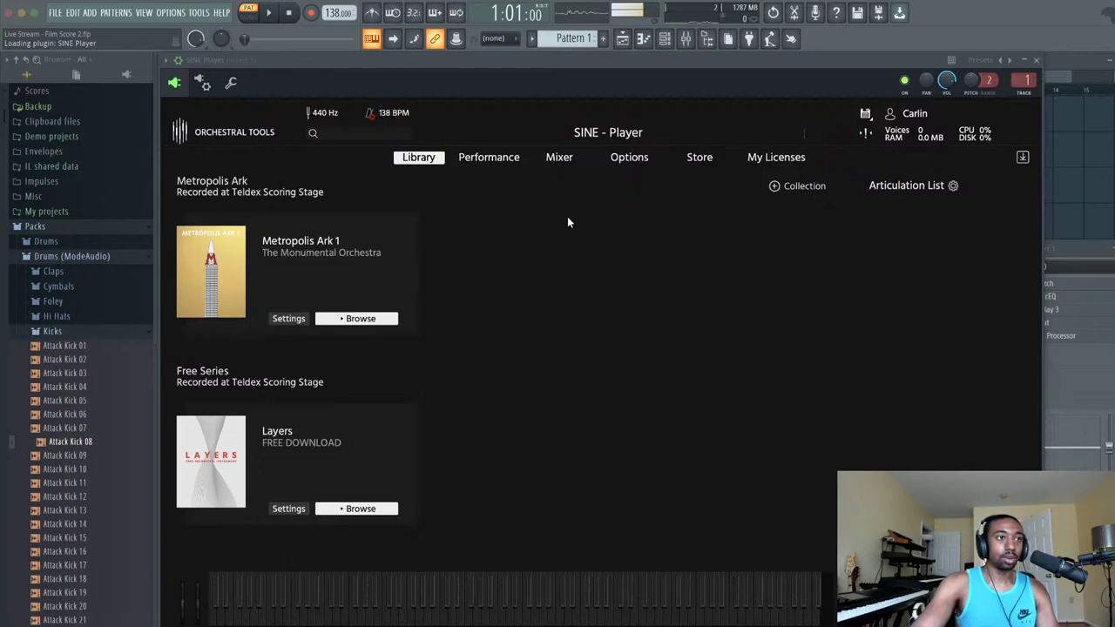
# - Browse Metropolis Ark 1's District I - Orchestra and expand the 01 Finckenstein High Strings articulations
pyautogui.click(359, 319)
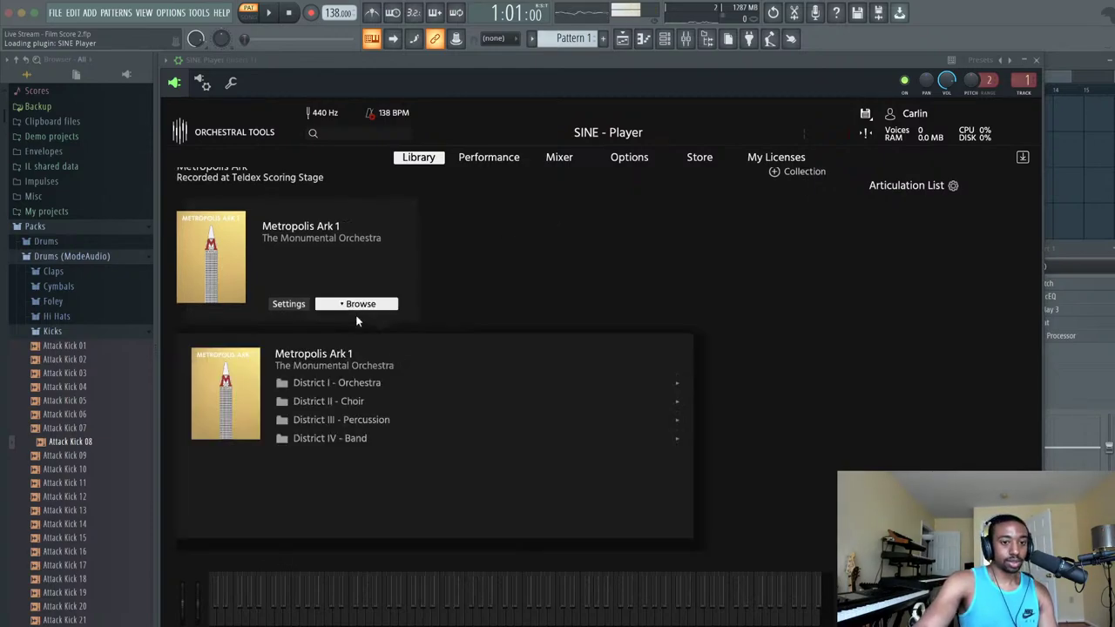
pyautogui.click(367, 384)
pyautogui.scroll(-3, 378, 401)
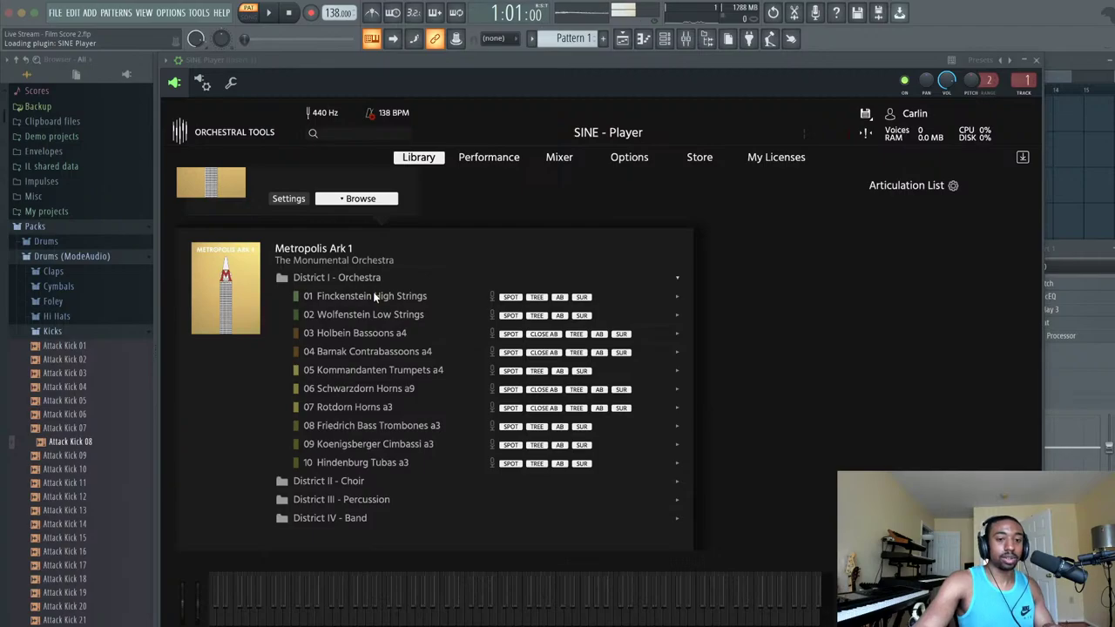
pyautogui.click(374, 297)
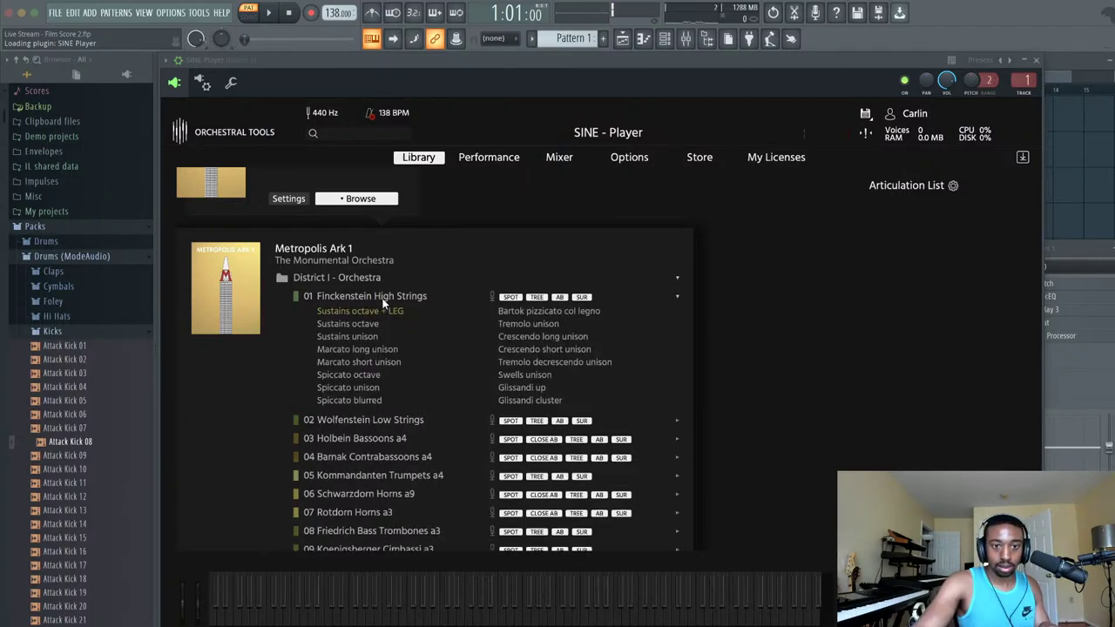
# - Load the Finckenstein High Strings instrument from Metropolis Ark 1 into SINE Player and audition the pattern with it
pyautogui.click(381, 298)
pyautogui.doubleClick(377, 295)
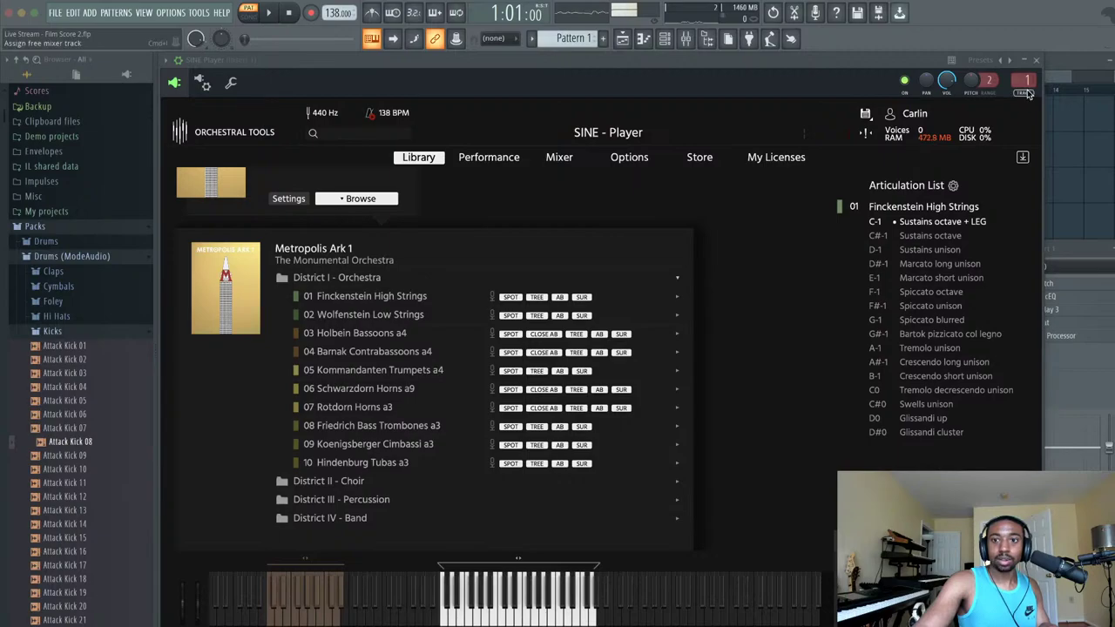
pyautogui.click(1036, 60)
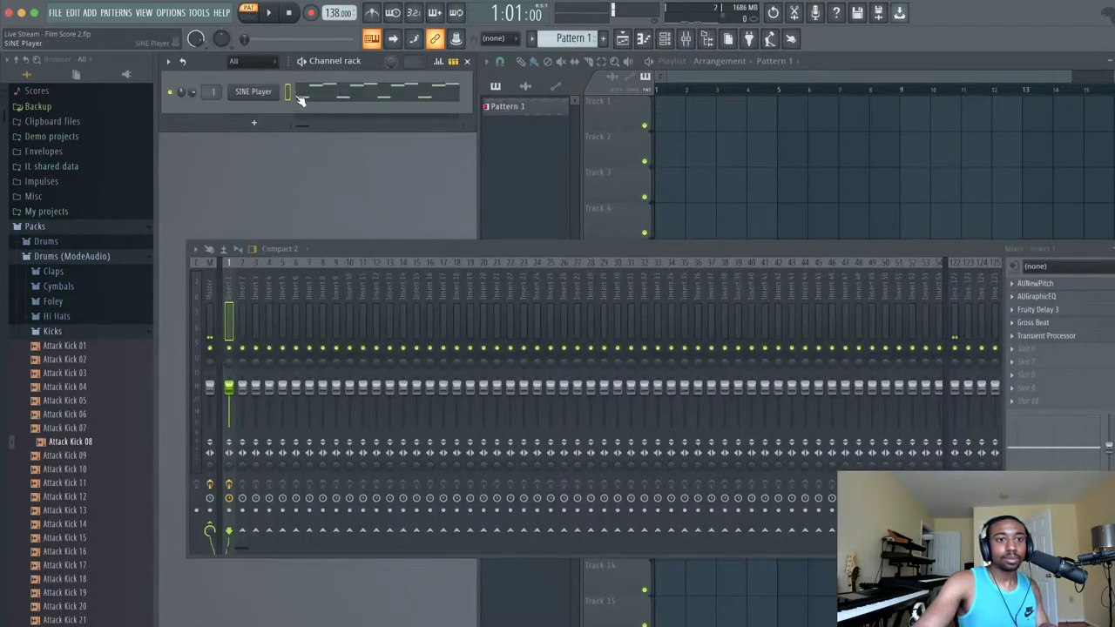
pyautogui.press('space')
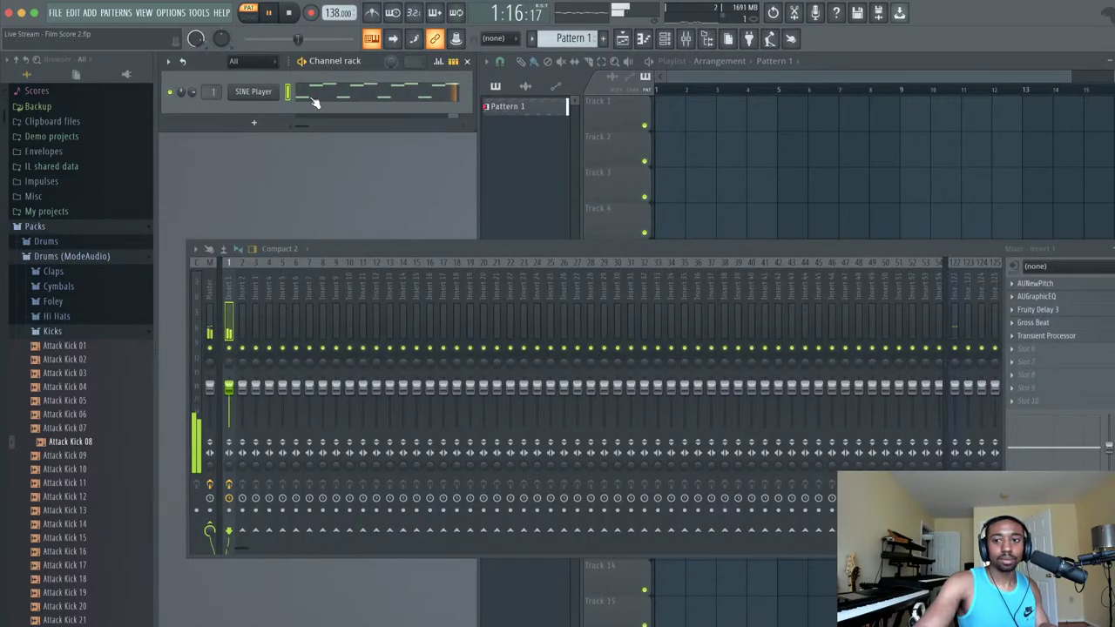
pyautogui.press('space')
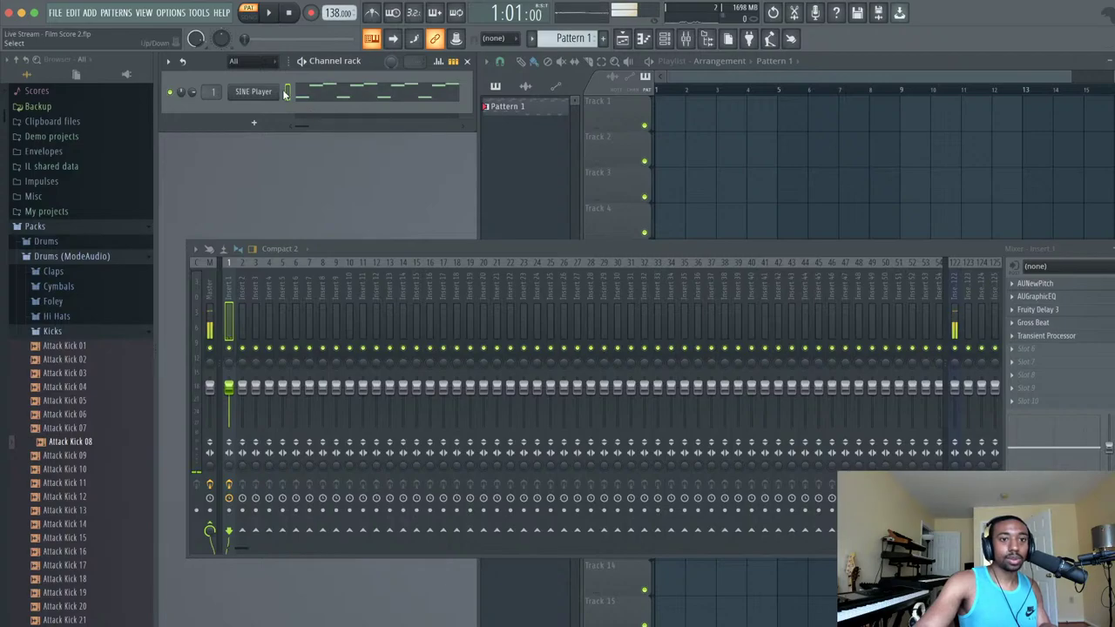
# - Reset the Insert 1 mixer track to its default state, clearing its effects
pyautogui.rightClick(226, 297)
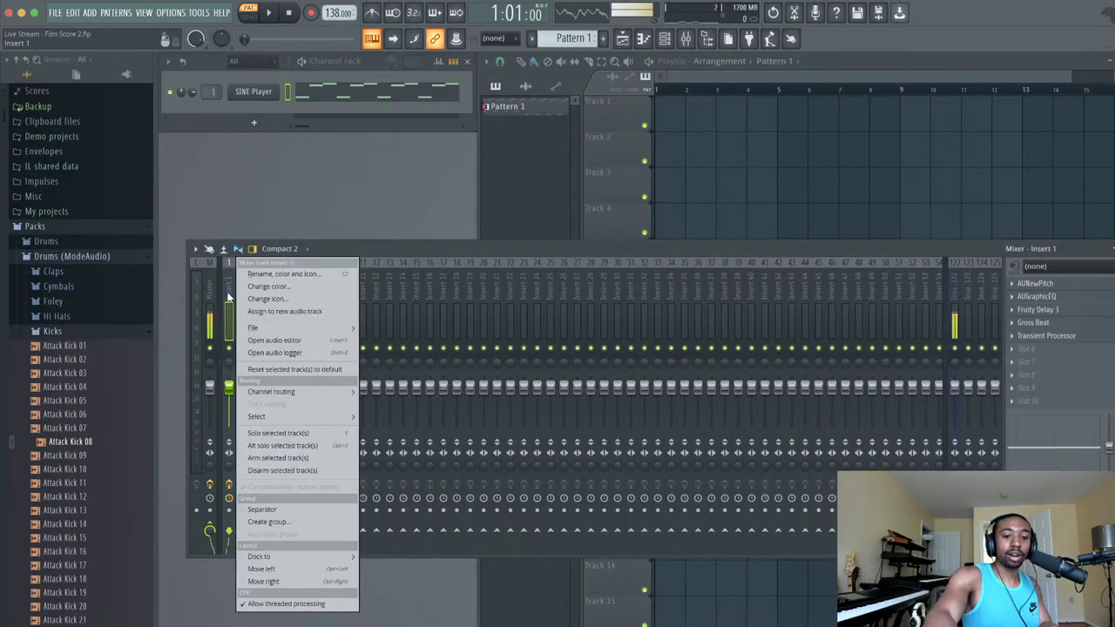
pyautogui.click(295, 368)
pyautogui.press('Return')
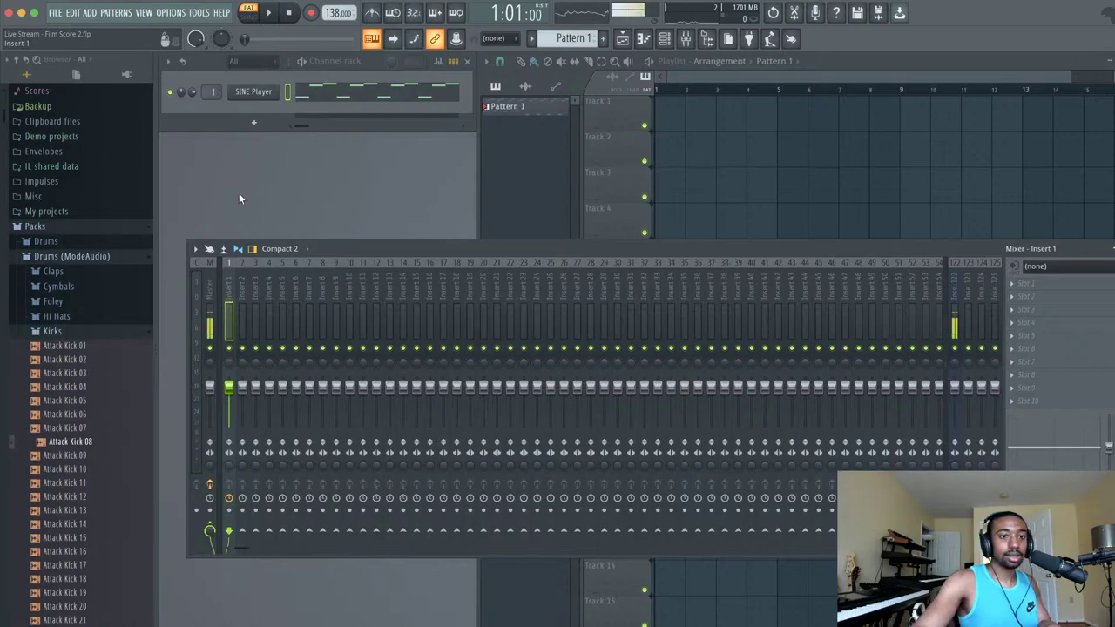
# - Switch the high strings to the Spiccato octave articulation in SINE Player while auditioning the pattern
pyautogui.press('space')
pyautogui.click(268, 91)
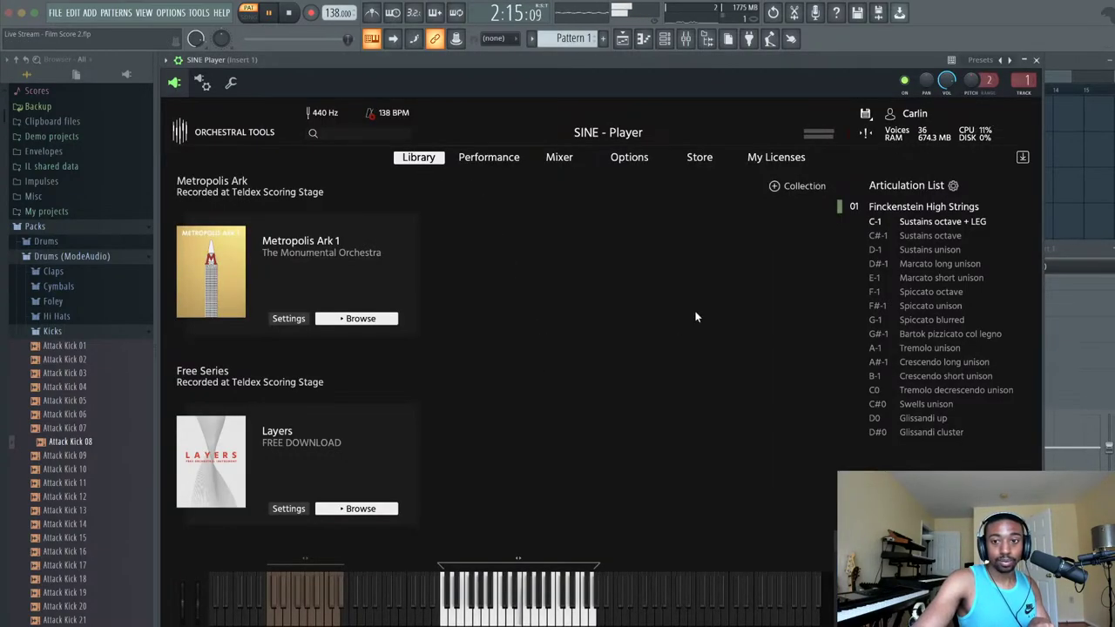
pyautogui.click(929, 296)
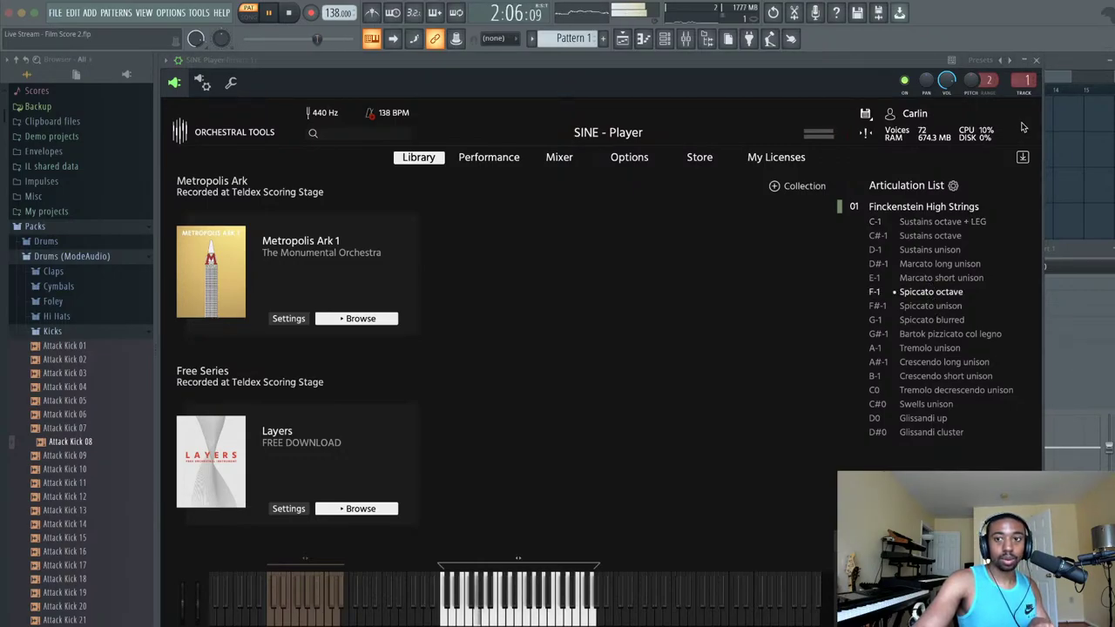
pyautogui.click(1036, 59)
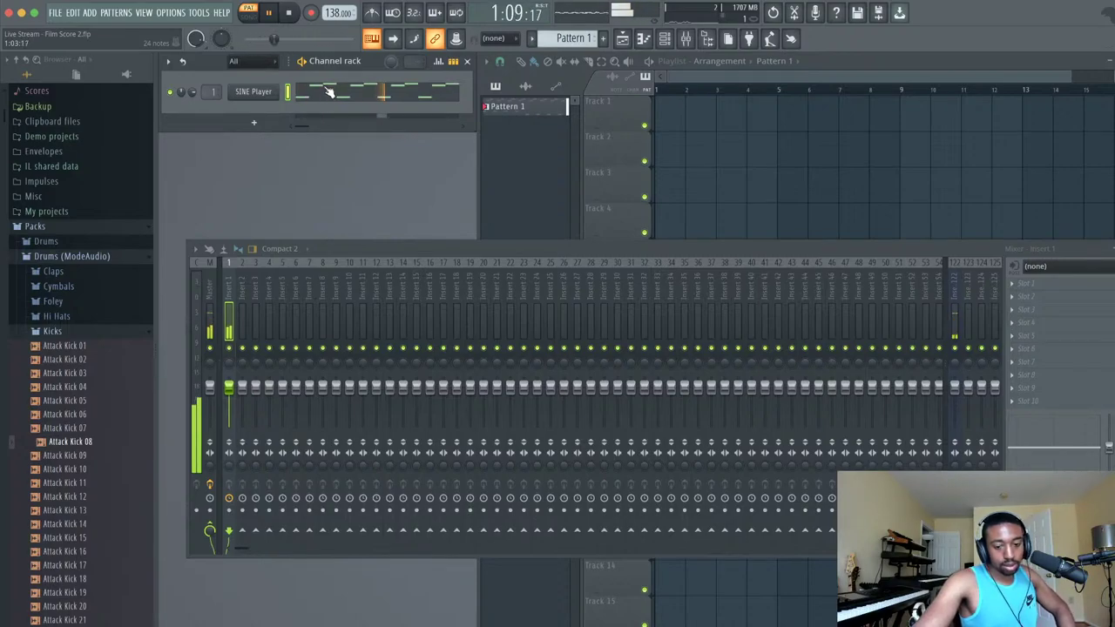
pyautogui.press('space')
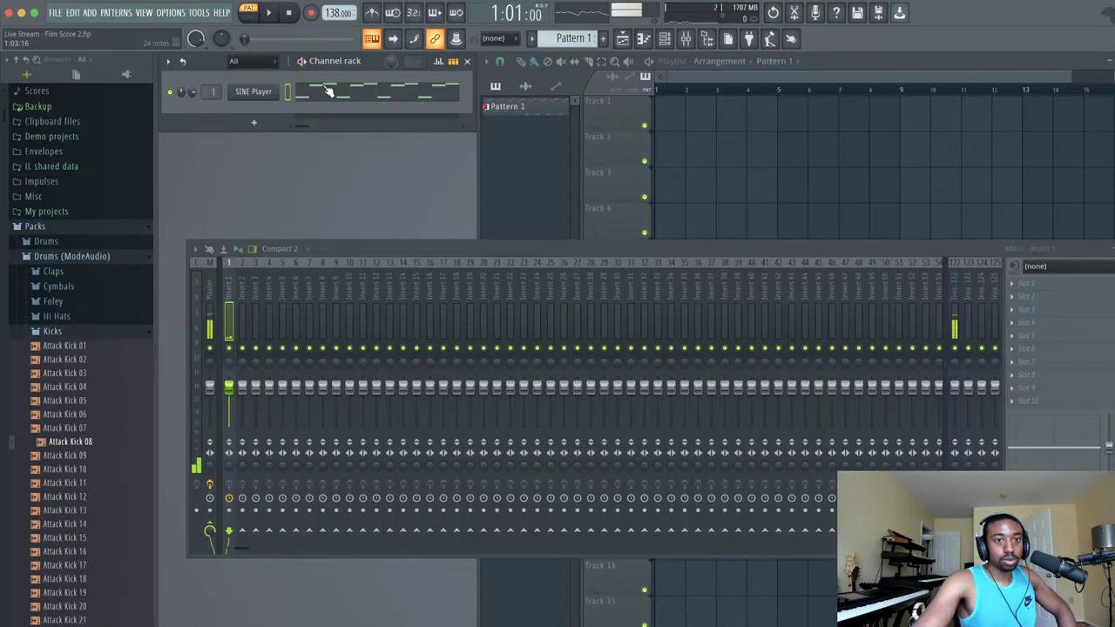
# - Duplicate the SINE Player notes of bar 2 into bar 3, lower the copied G4 notes to F4, and audition the pattern
pyautogui.click(327, 91)
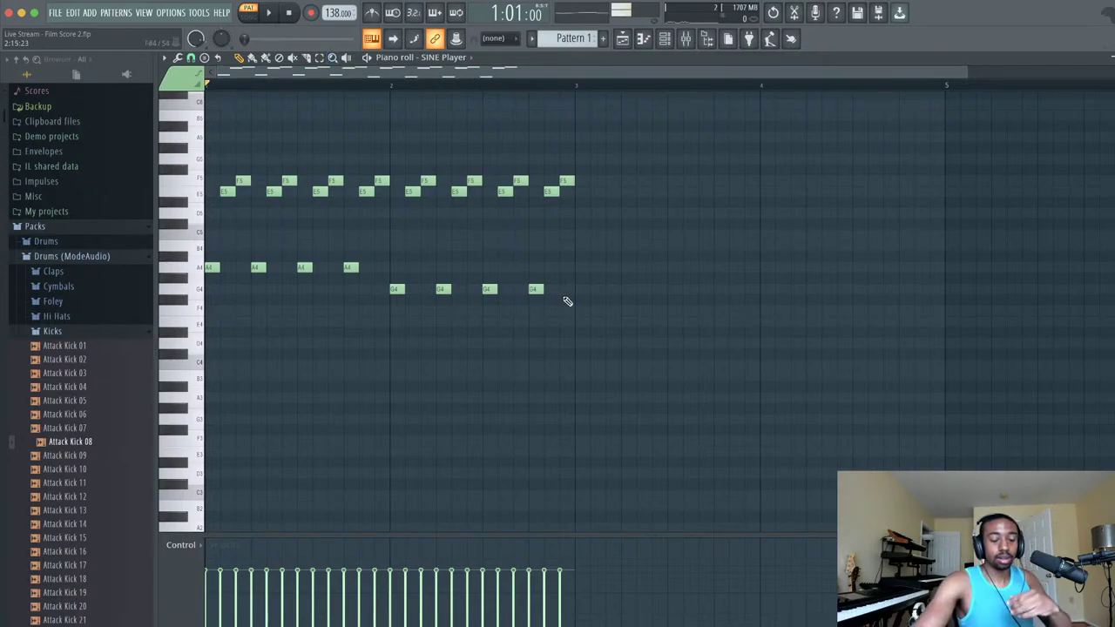
pyautogui.moveTo(597, 304); pyautogui.dragTo(393, 163)
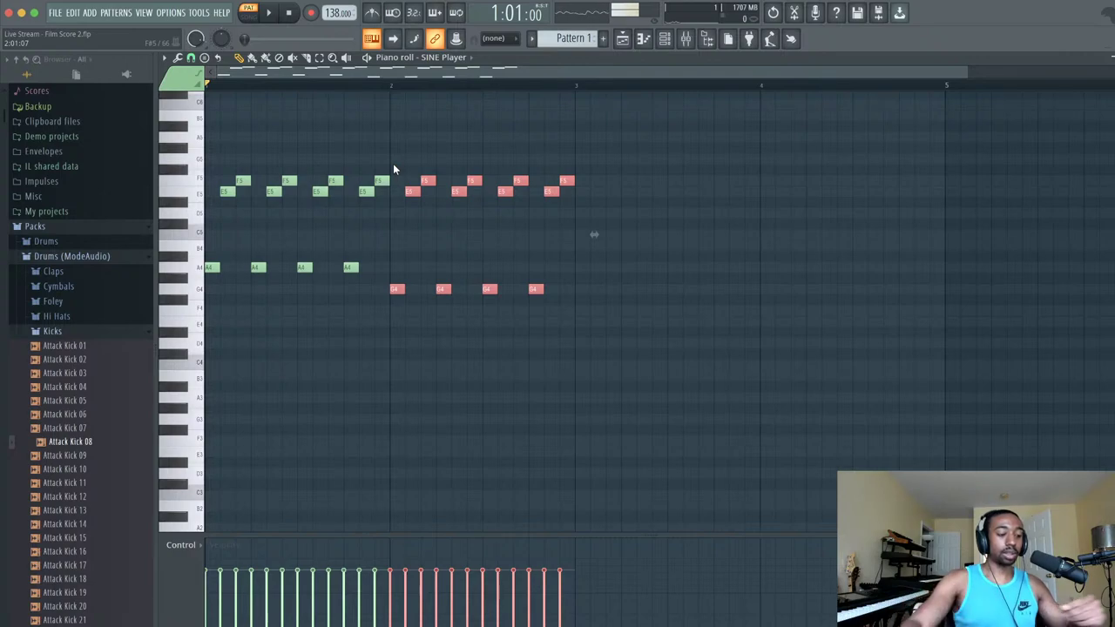
pyautogui.click(438, 154)
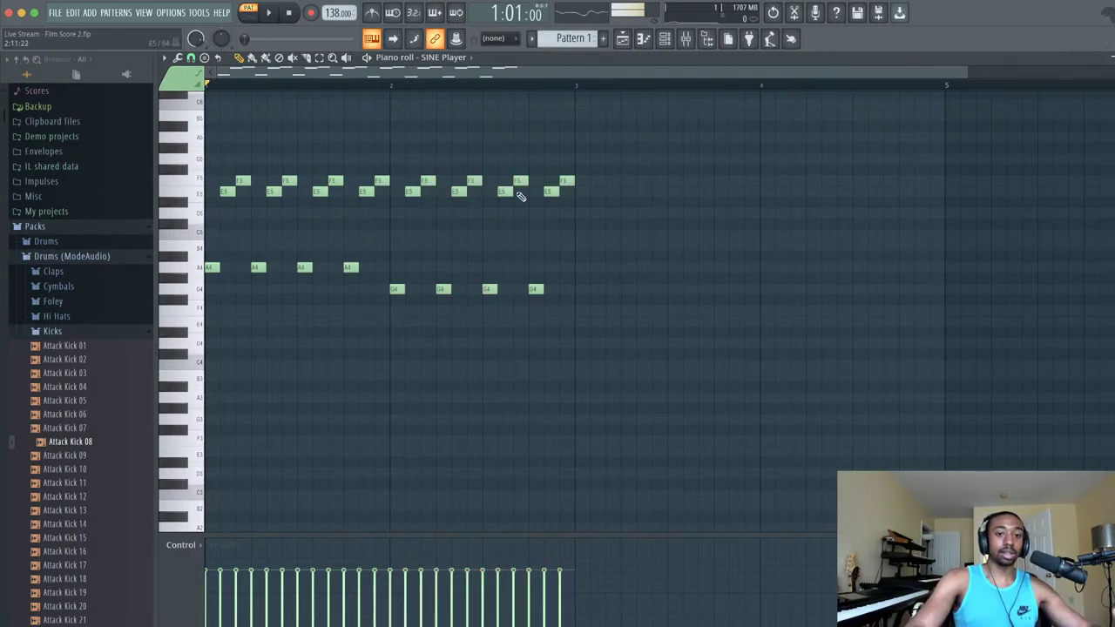
pyautogui.moveTo(600, 304); pyautogui.dragTo(395, 173)
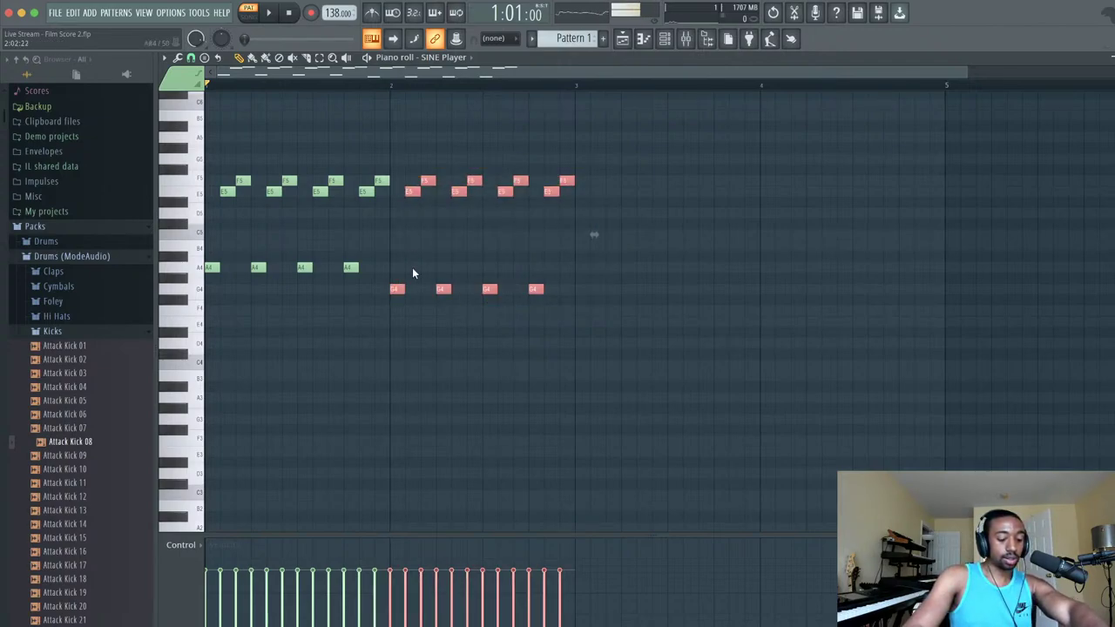
pyautogui.moveTo(399, 285); pyautogui.dragTo(764, 302)
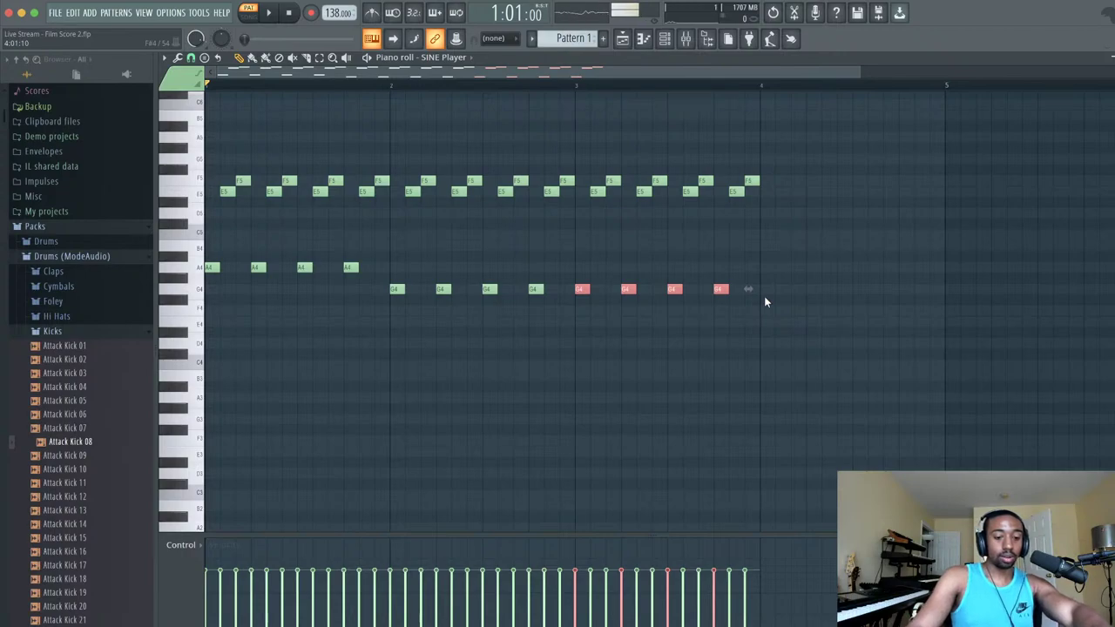
pyautogui.press('Down')
pyautogui.press('Down')
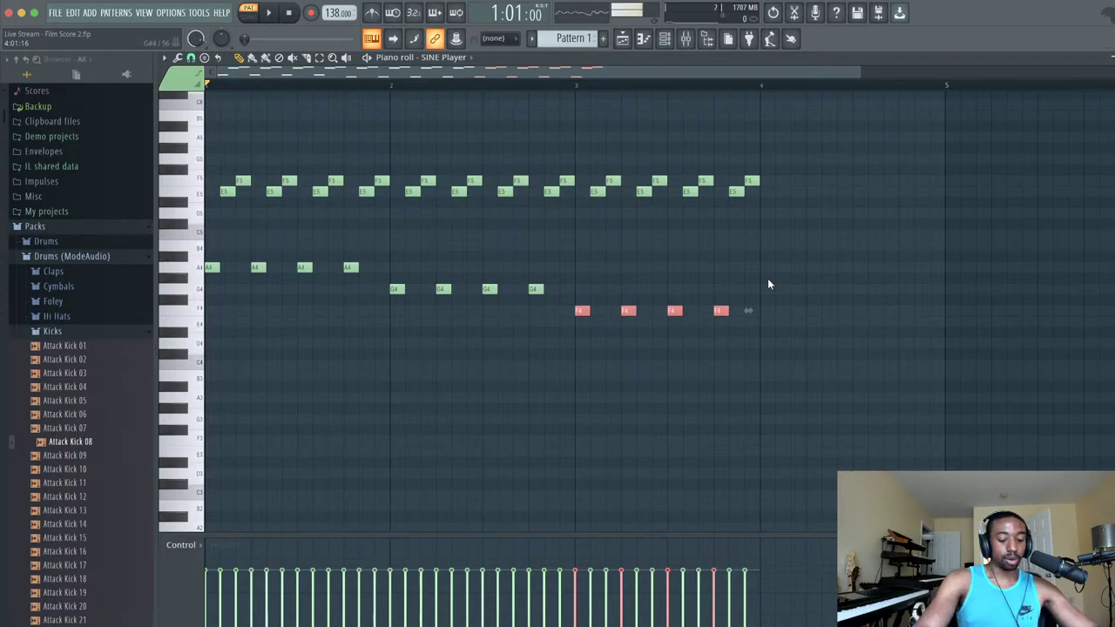
pyautogui.press('space')
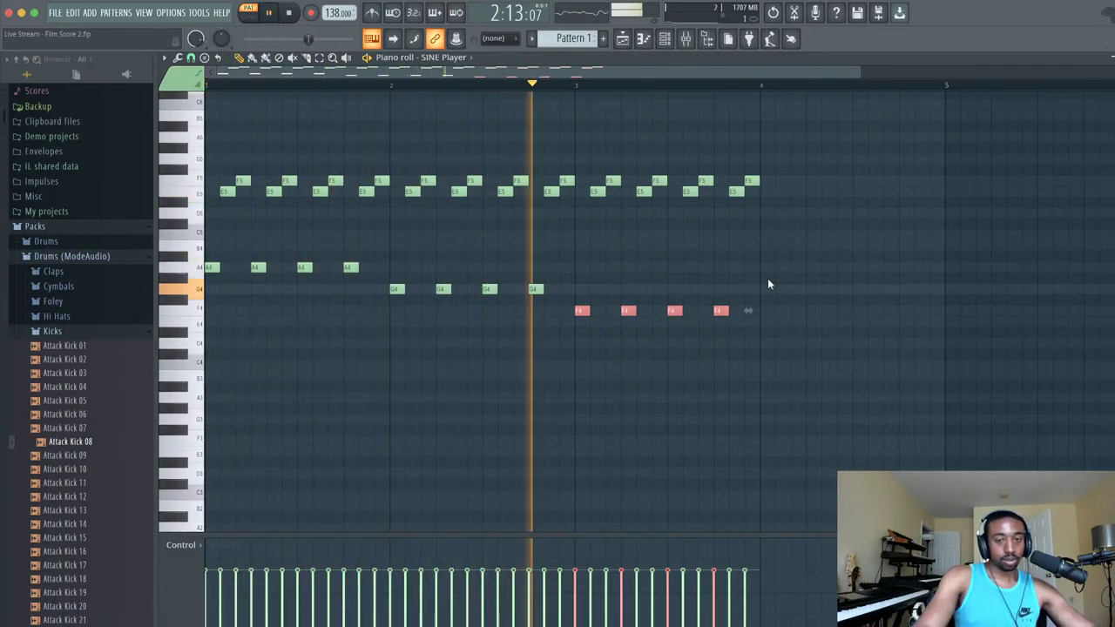
pyautogui.press('space')
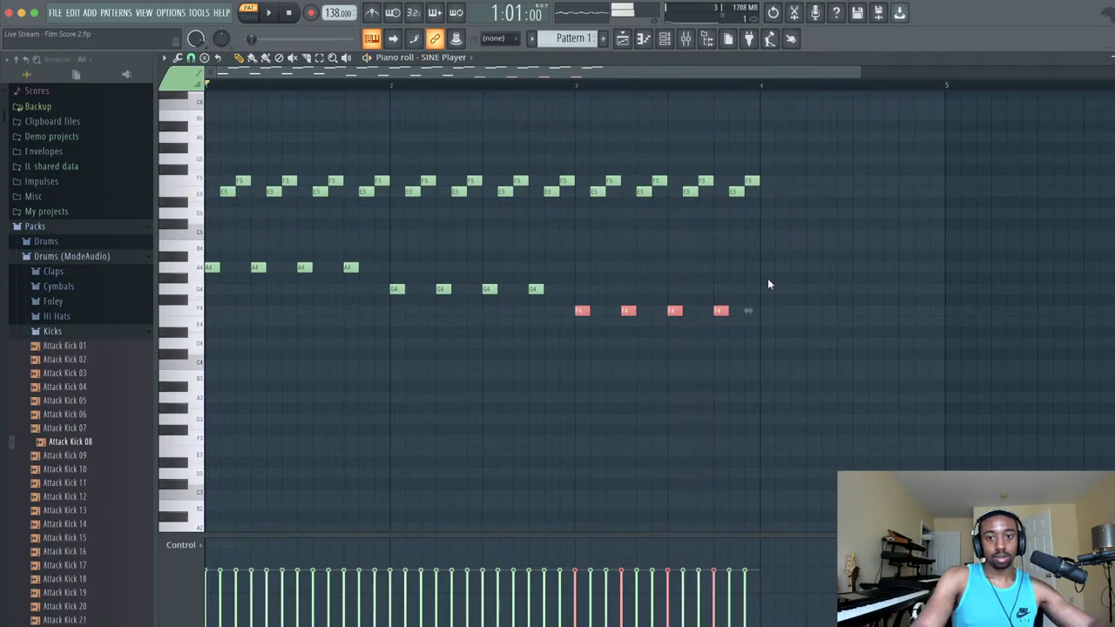
# - Duplicate the notes of bar 3 into bar 4, lower the copied F4 notes to E4, and audition the pattern
pyautogui.moveTo(797, 314); pyautogui.dragTo(583, 175)
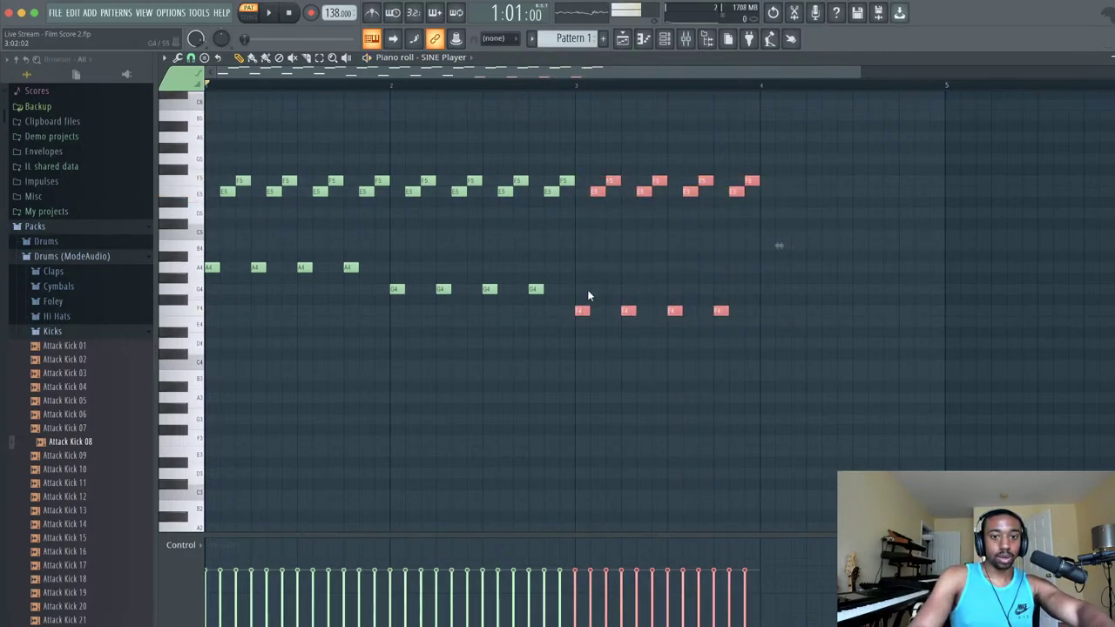
pyautogui.hotkey('ctrl', 'b')
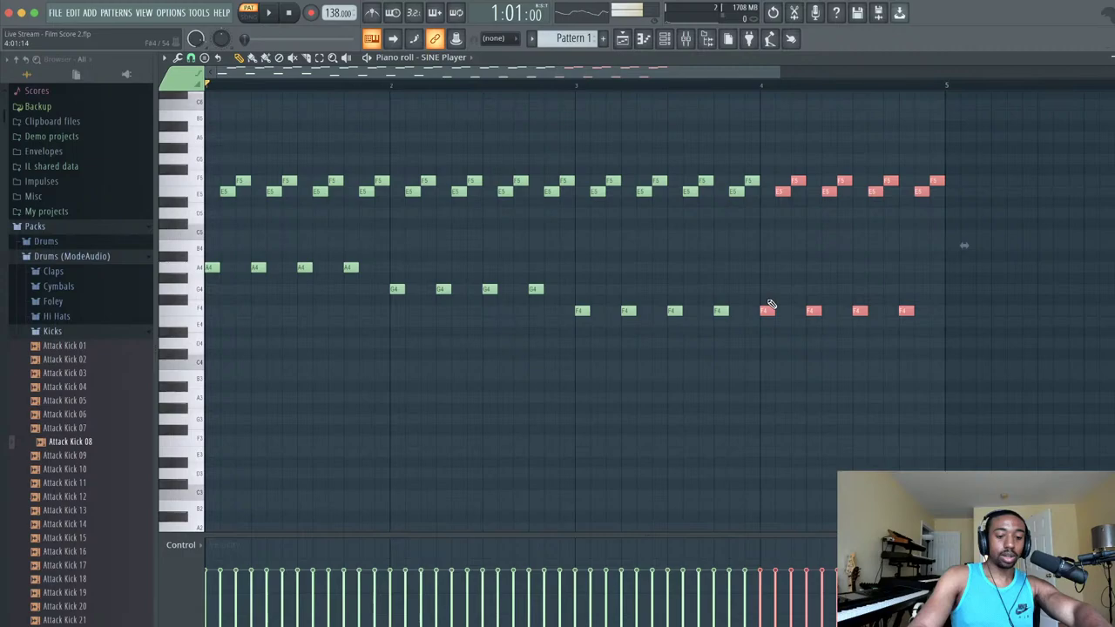
pyautogui.moveTo(769, 305); pyautogui.dragTo(910, 316)
pyautogui.hotkey('shift', 'Down')
pyautogui.hotkey('shift', 'Down')
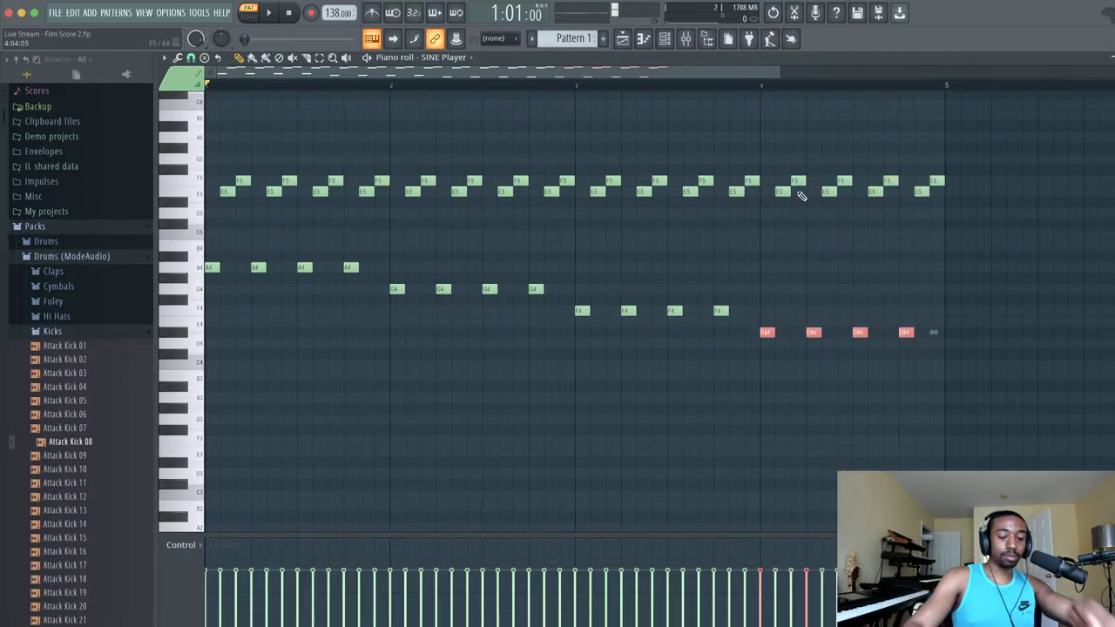
pyautogui.hotkey('shift', 'Up')
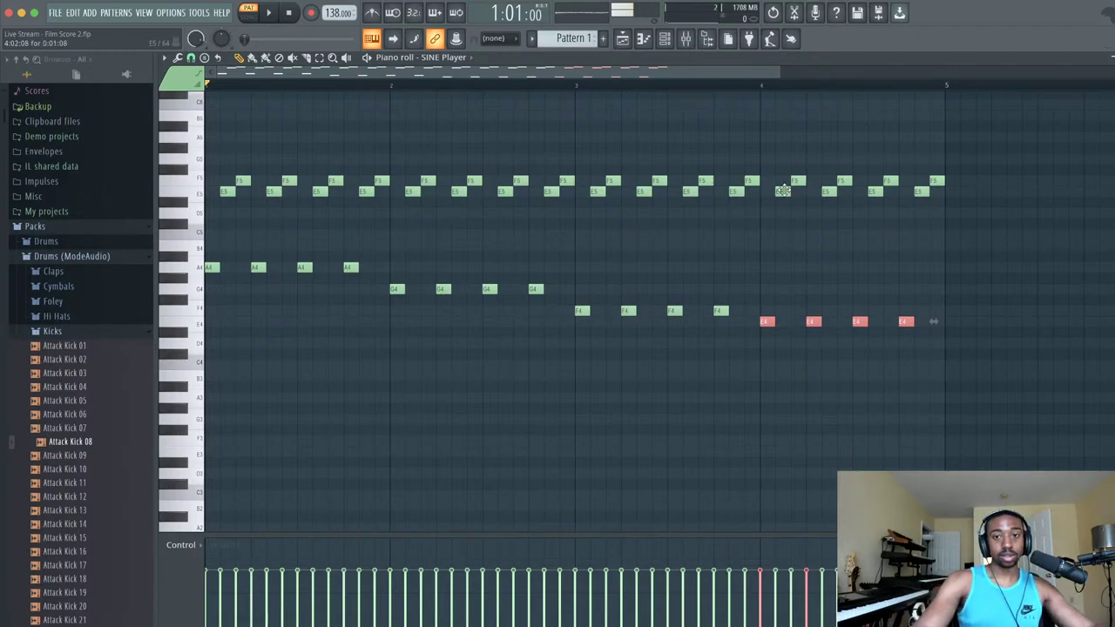
pyautogui.press('space')
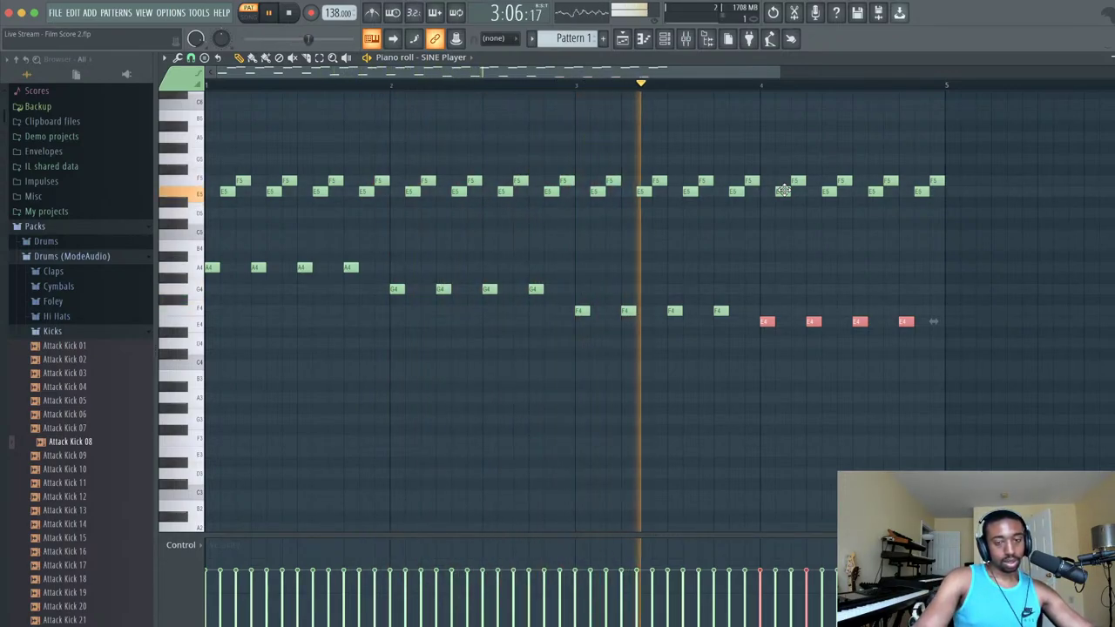
pyautogui.press('space')
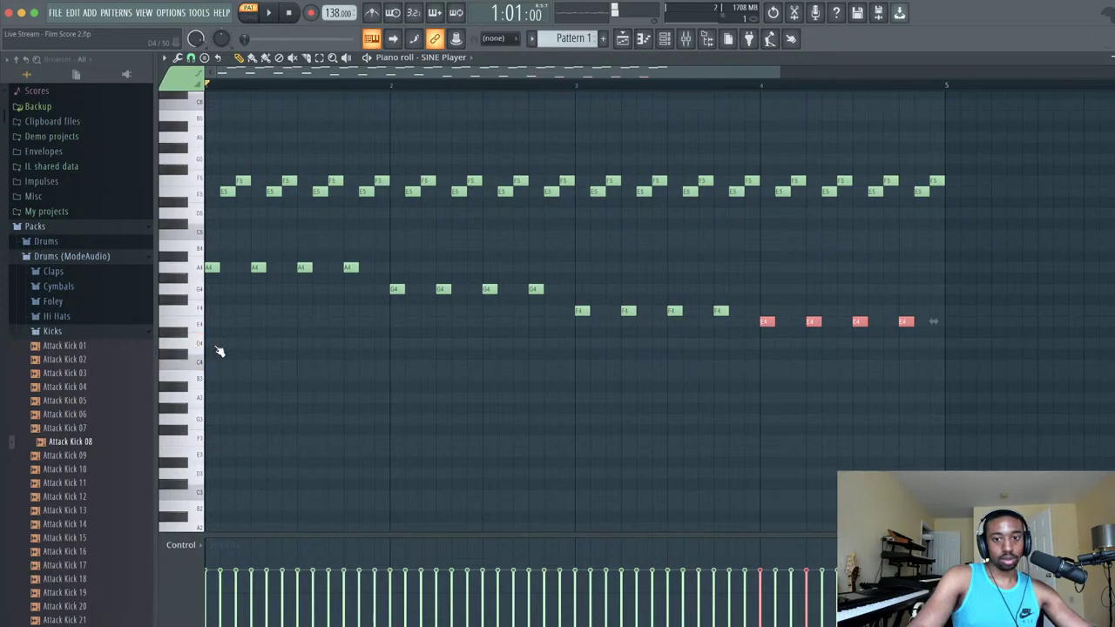
# - Lower the four lowest notes in bar 4 to D4, deselect them, and play the pattern back
pyautogui.press('Down')
pyautogui.press('Down')
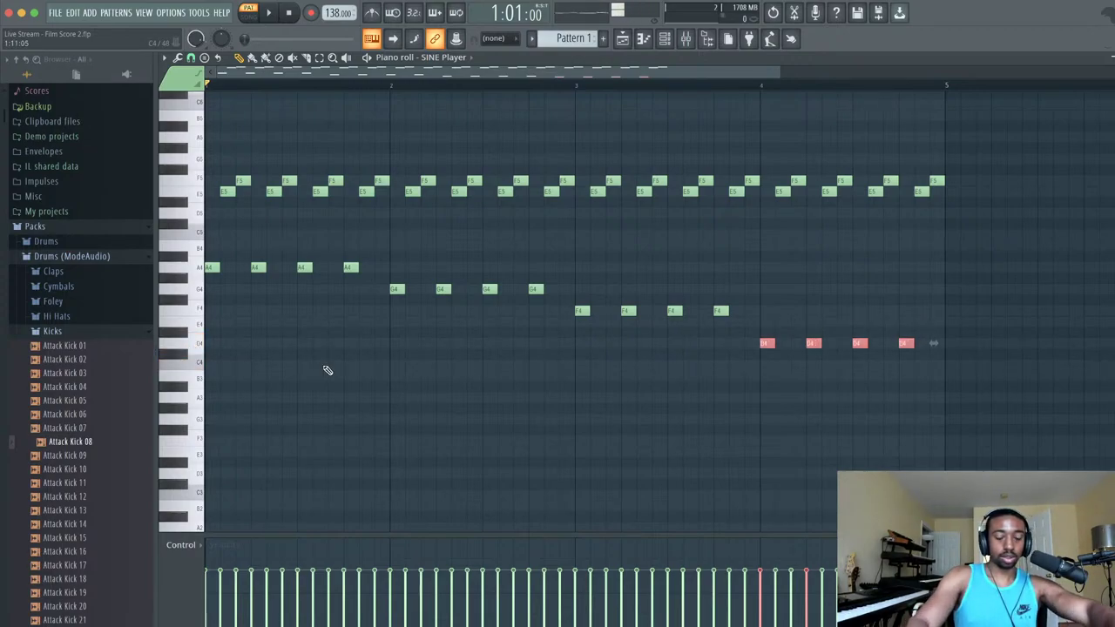
pyautogui.press('space')
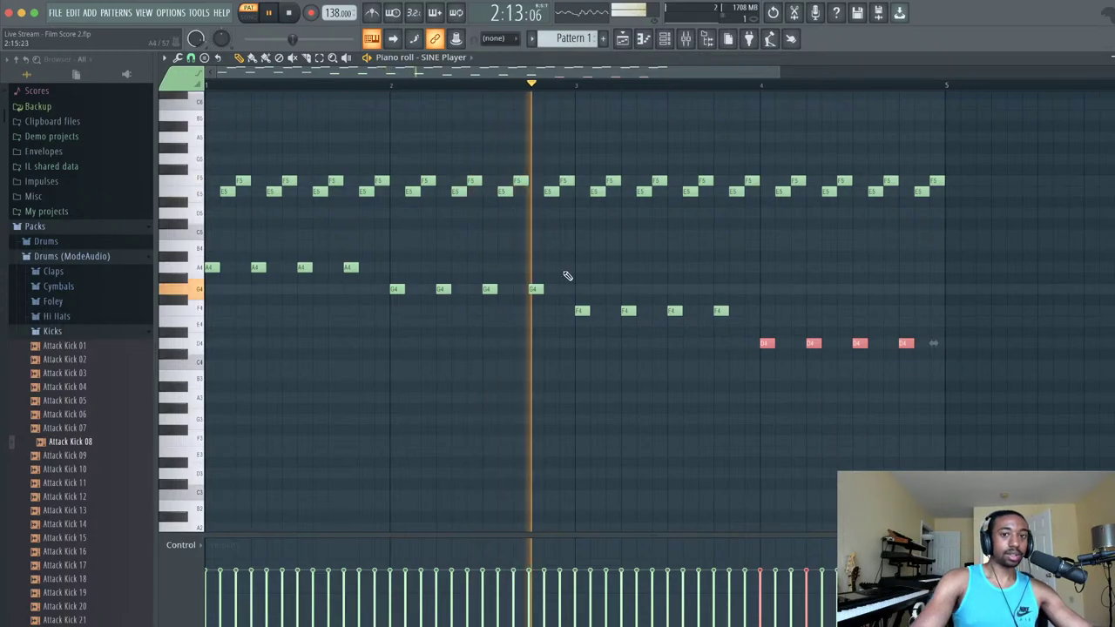
pyautogui.press('super+d')
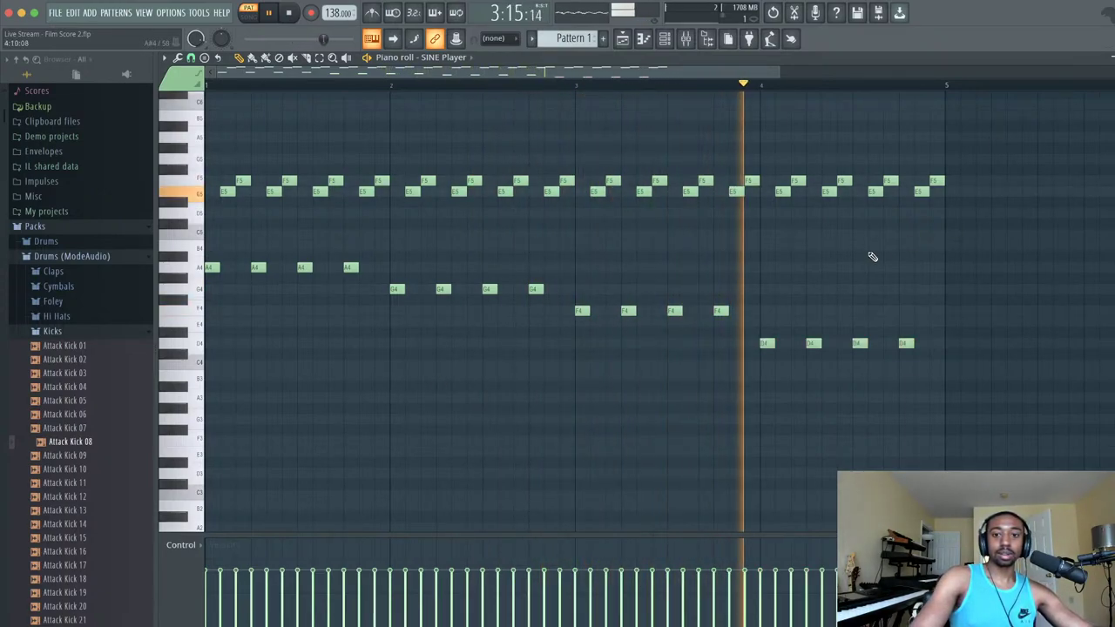
pyautogui.press('space')
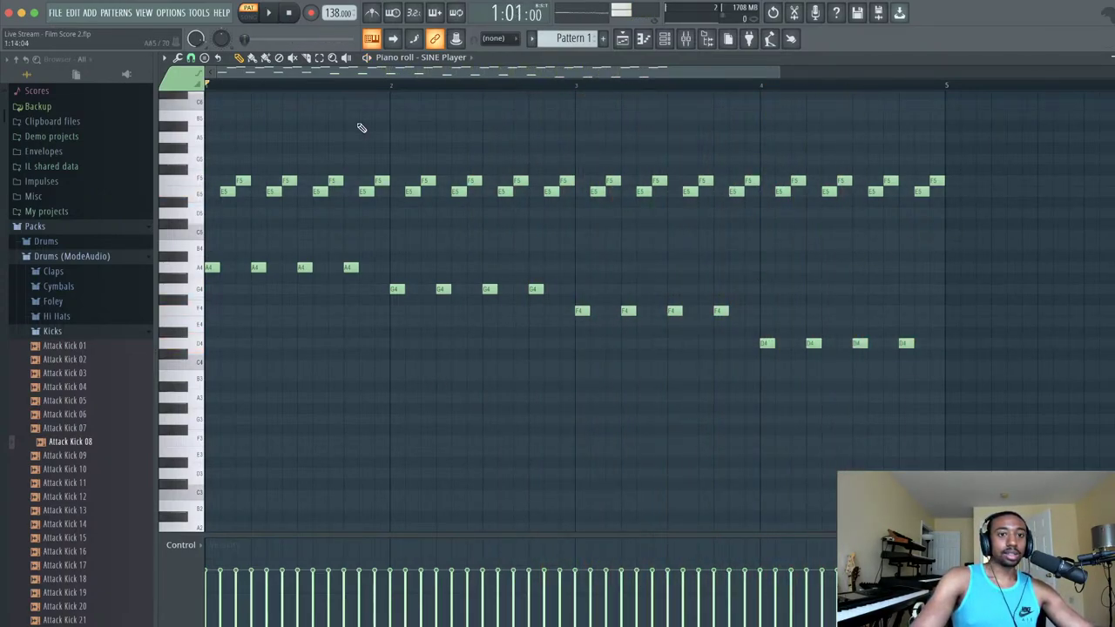
# - Draw a wavy channel volume curve across the four bars, rising strongly in bar 4, and audition it
pyautogui.click(183, 545)
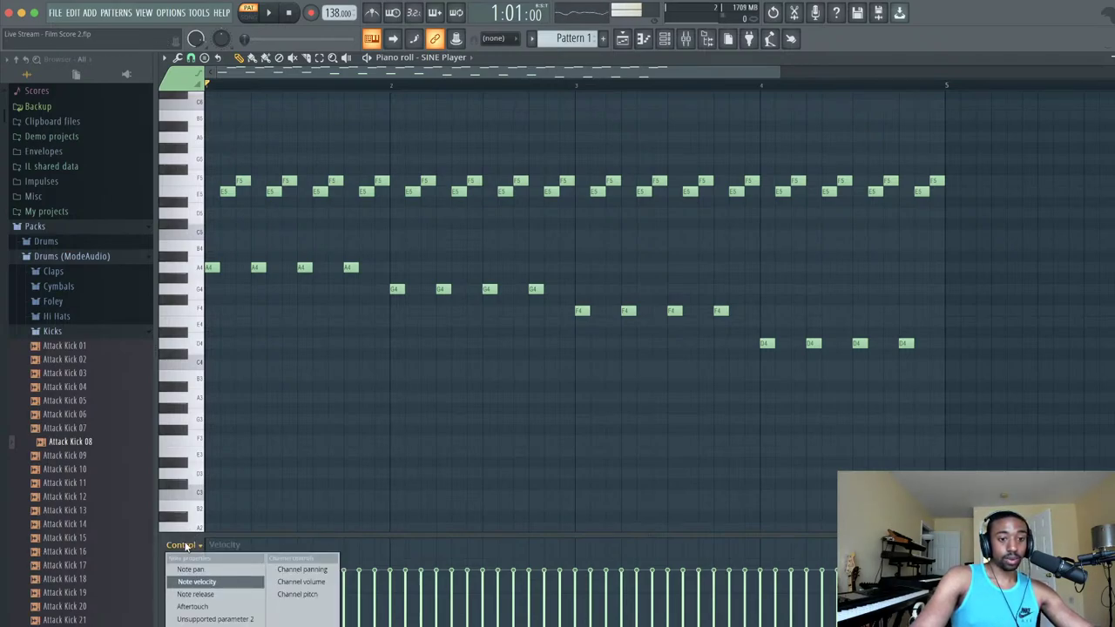
pyautogui.click(290, 582)
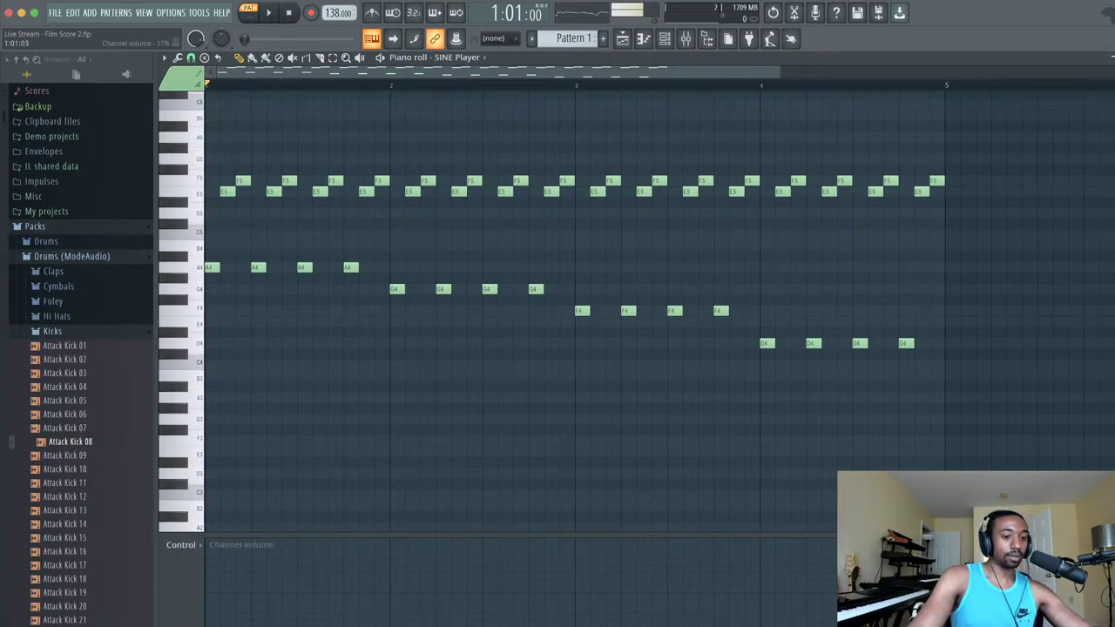
pyautogui.moveTo(915, 614)
pyautogui.mouseDown()
pyautogui.moveTo(223, 621)
pyautogui.moveTo(262, 602)
pyautogui.moveTo(348, 596)
pyautogui.moveTo(427, 614)
pyautogui.moveTo(518, 582)
pyautogui.moveTo(689, 610)
pyautogui.moveTo(749, 601)
pyautogui.moveTo(847, 544)
pyautogui.mouseUp()
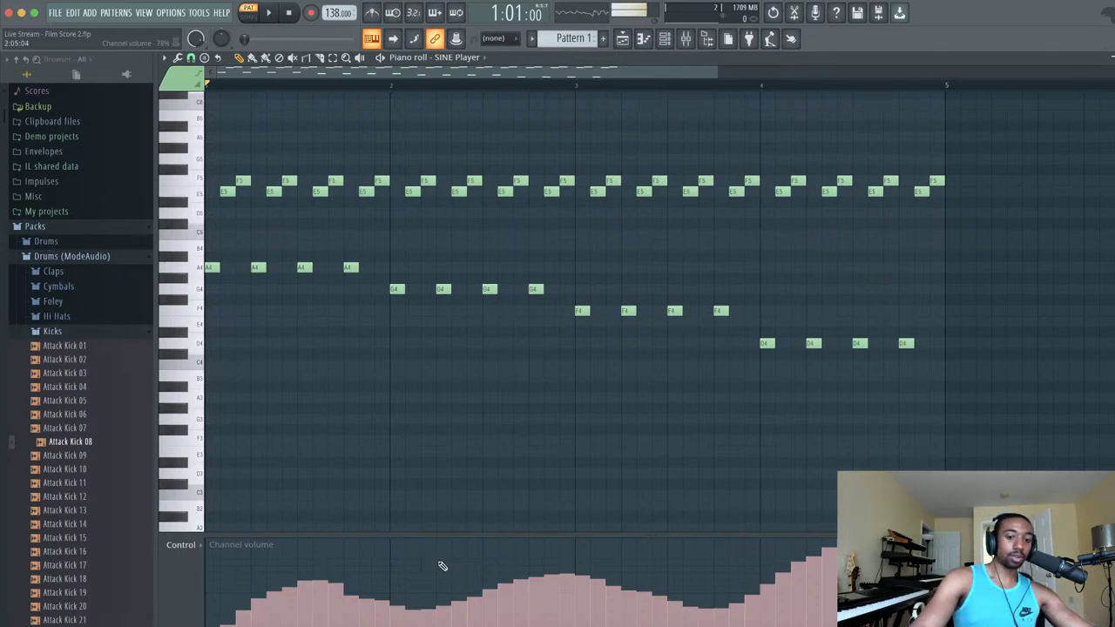
pyautogui.press('space')
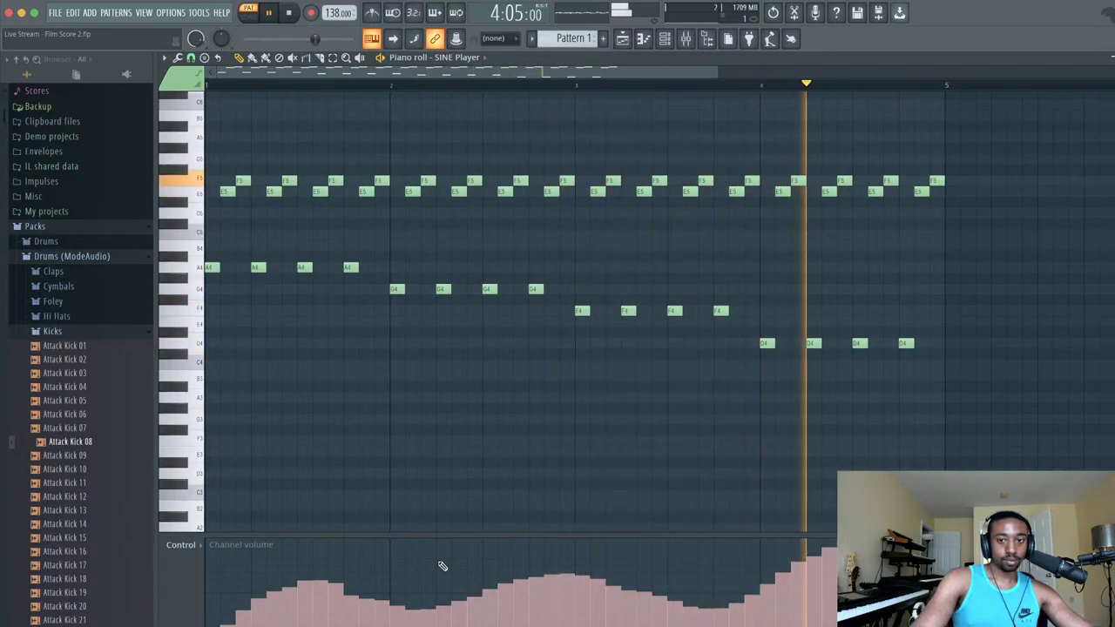
pyautogui.press('space')
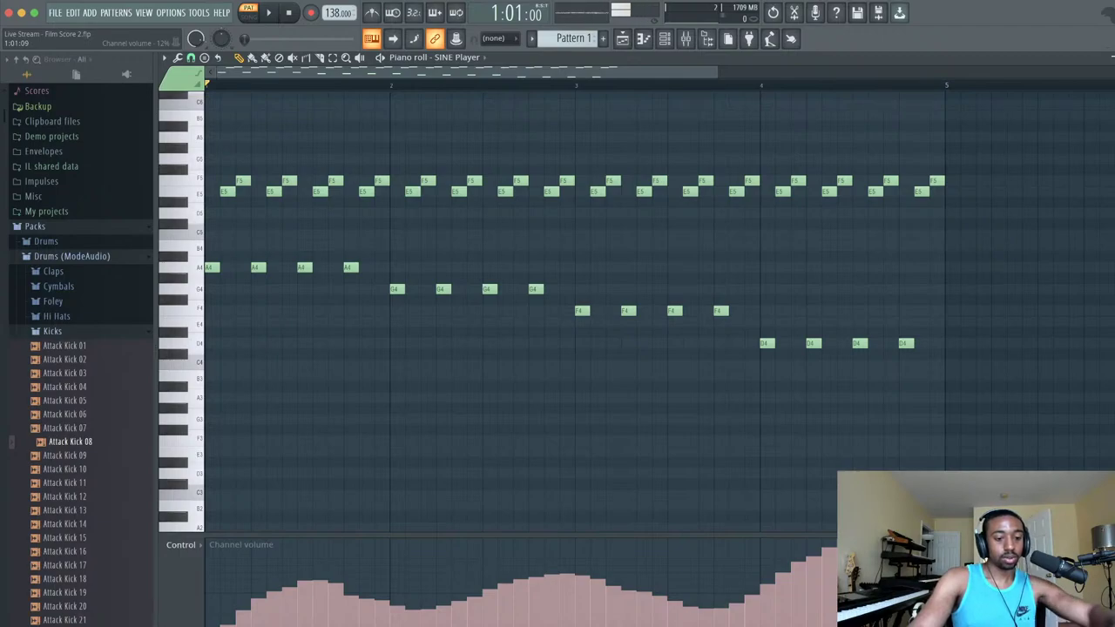
# - Flatten the channel volume to one constant level across all four bars and audition the pattern
pyautogui.moveTo(235, 601); pyautogui.dragTo(398, 601)
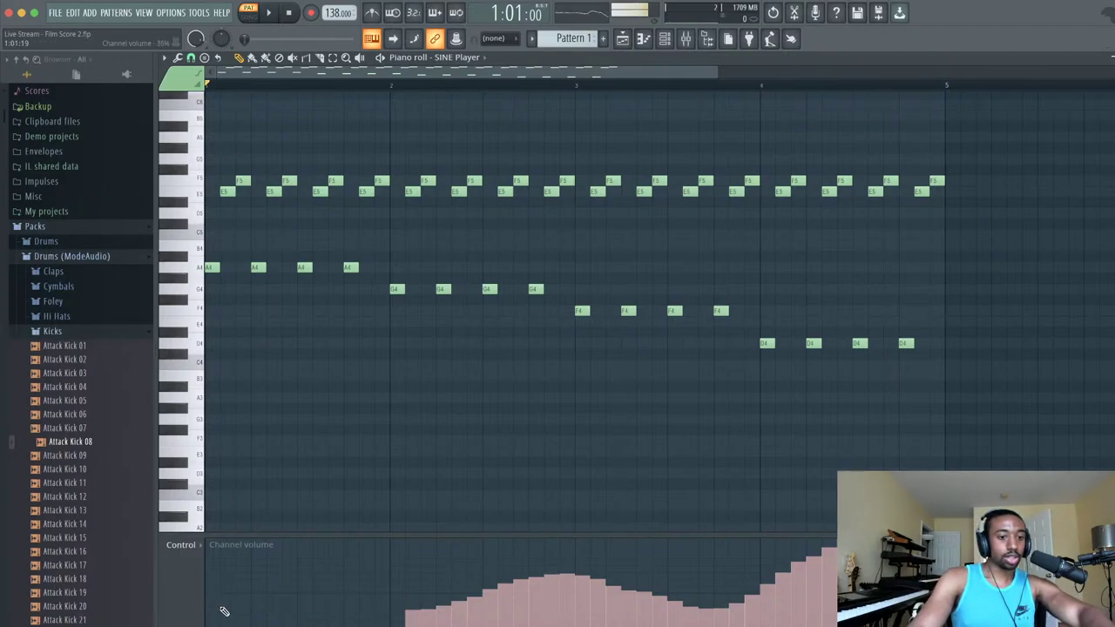
pyautogui.moveTo(221, 607); pyautogui.dragTo(421, 601)
pyautogui.click(246, 582)
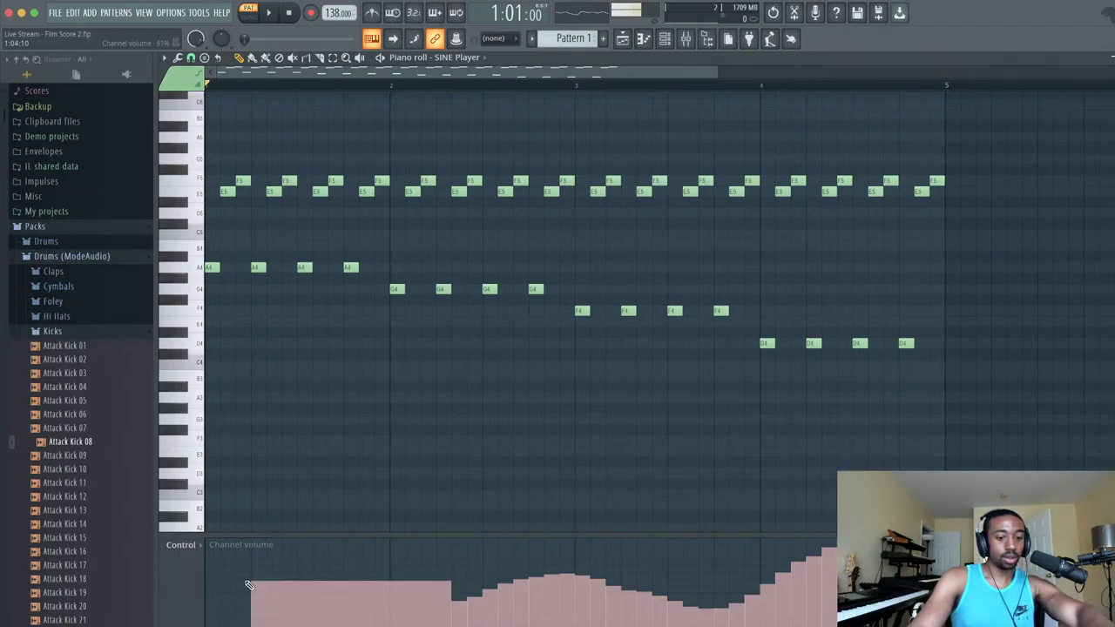
pyautogui.moveTo(249, 584)
pyautogui.mouseDown()
pyautogui.moveTo(242, 592)
pyautogui.moveTo(207, 582)
pyautogui.moveTo(267, 582)
pyautogui.moveTo(183, 571)
pyautogui.moveTo(264, 562)
pyautogui.moveTo(211, 570)
pyautogui.moveTo(623, 575)
pyautogui.moveTo(706, 593)
pyautogui.moveTo(872, 564)
pyautogui.mouseUp()
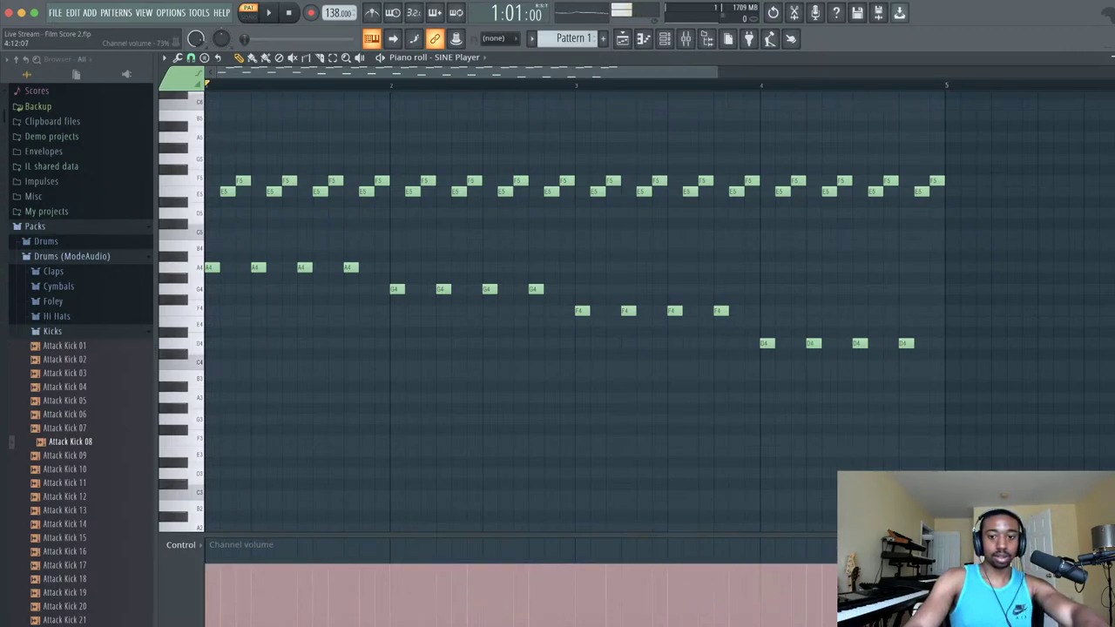
pyautogui.moveTo(945, 566); pyautogui.dragTo(976, 566)
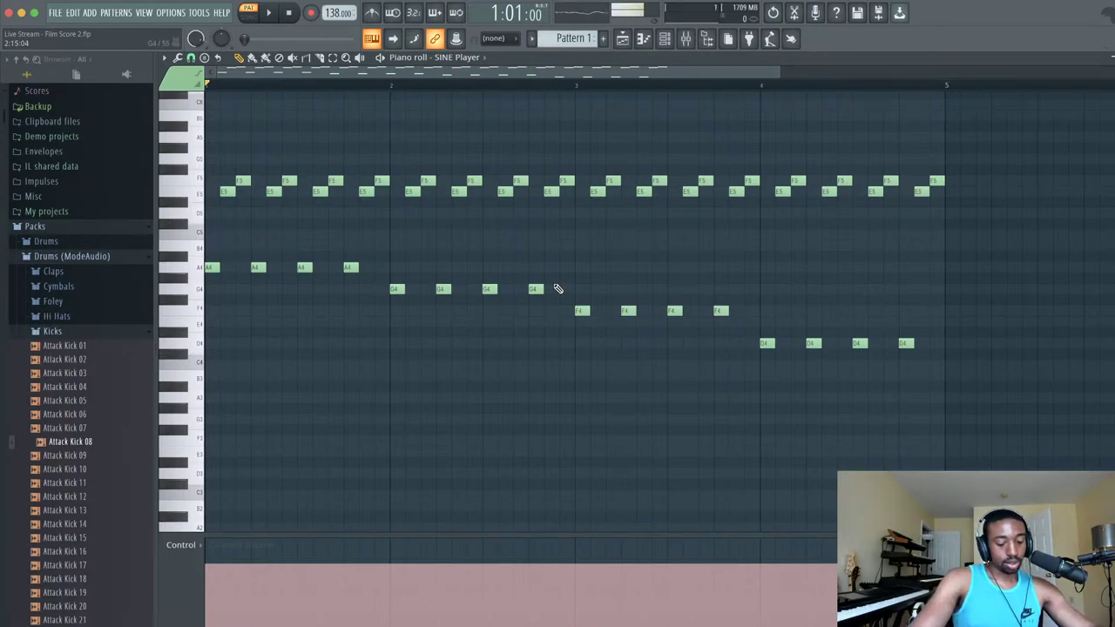
pyautogui.press('space')
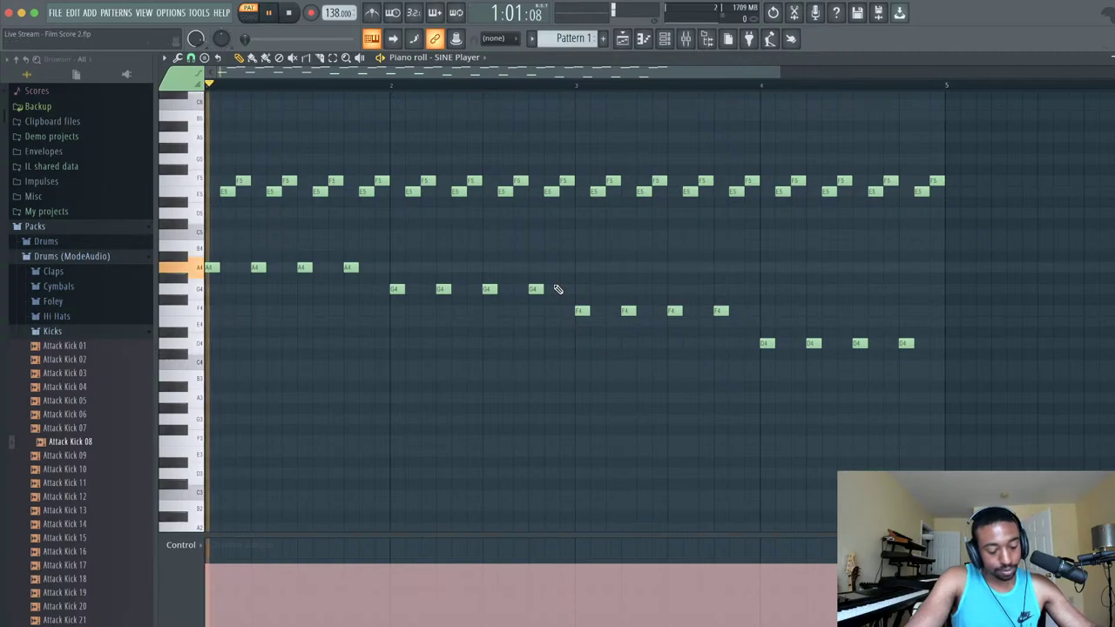
pyautogui.press('space')
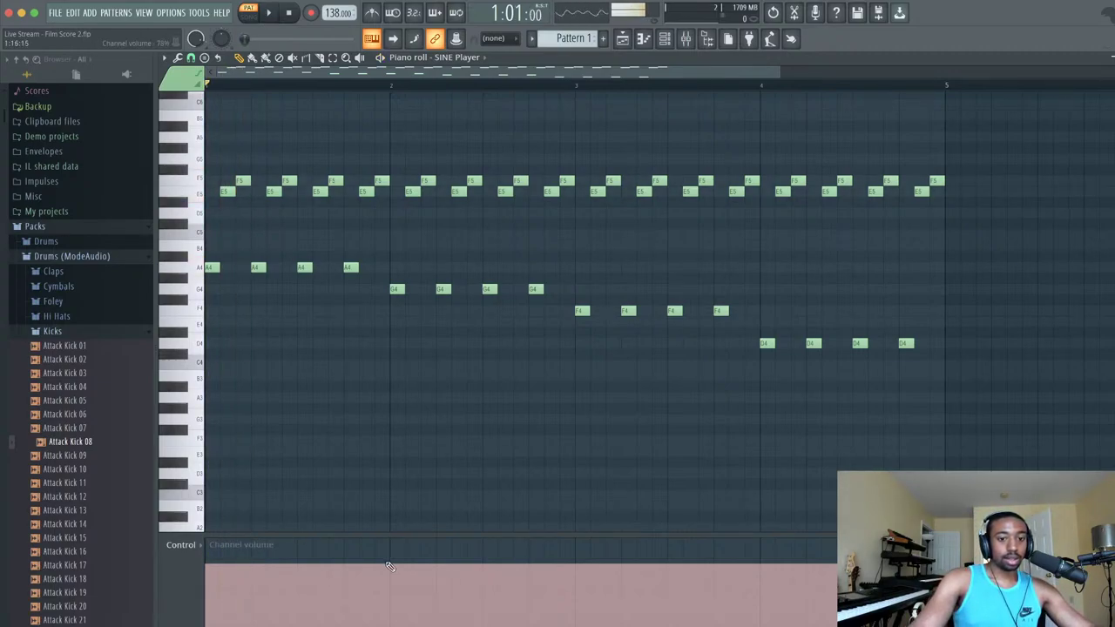
# - Draw a channel volume curve that swells from low in bar 1 to its peak in bar 4, and audition it
pyautogui.moveTo(392, 571)
pyautogui.mouseDown()
pyautogui.moveTo(210, 625)
pyautogui.moveTo(345, 593)
pyautogui.moveTo(392, 603)
pyautogui.moveTo(471, 582)
pyautogui.moveTo(751, 580)
pyautogui.moveTo(835, 561)
pyautogui.mouseUp()
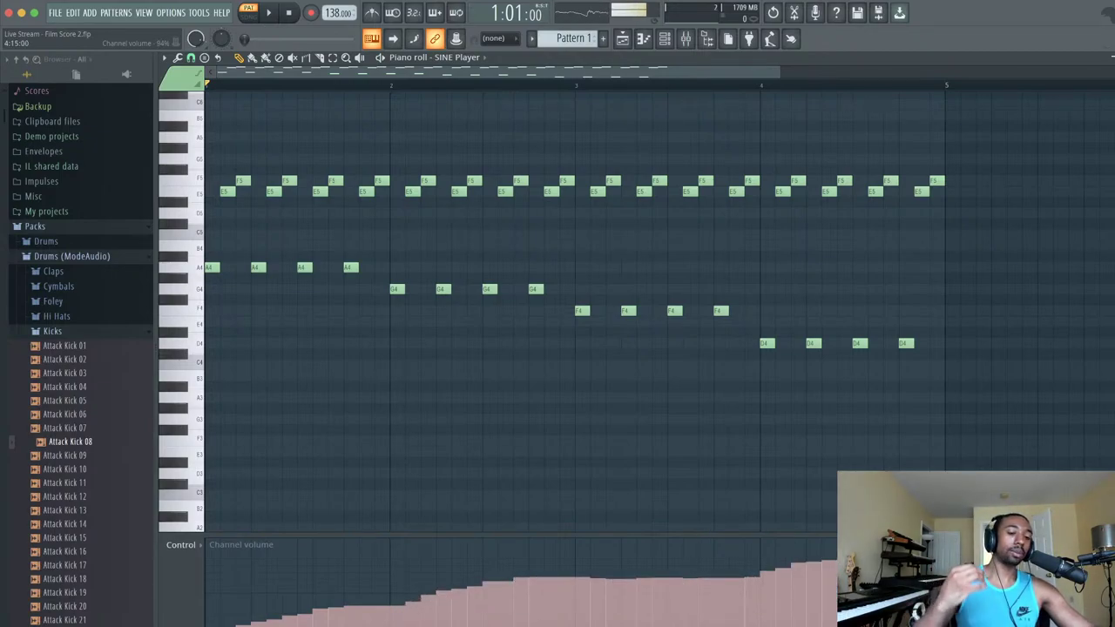
pyautogui.press('space')
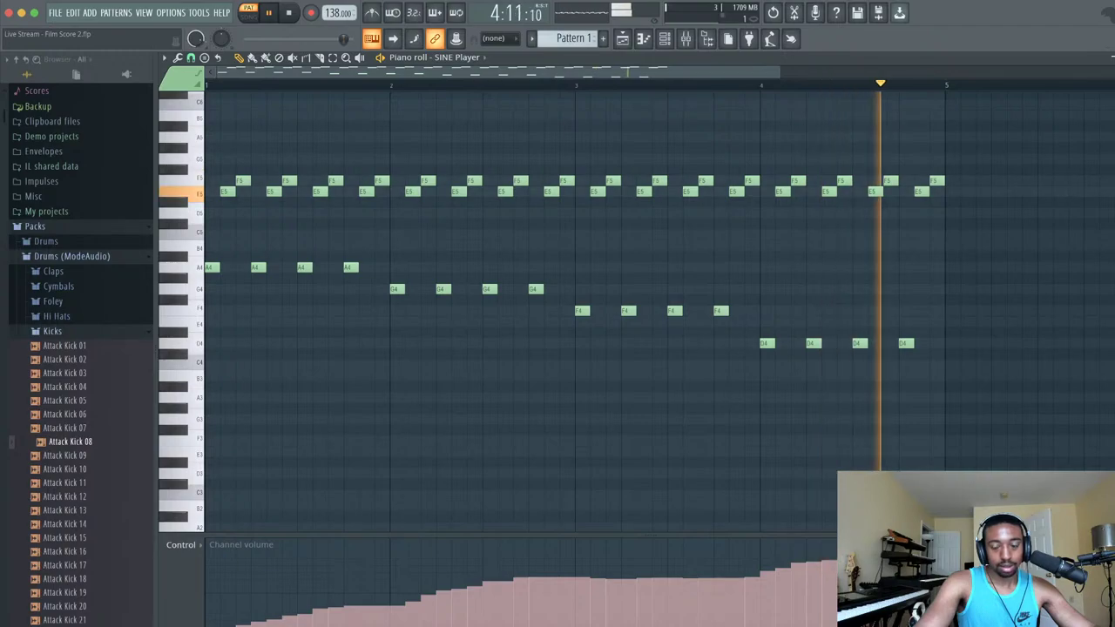
pyautogui.press('space')
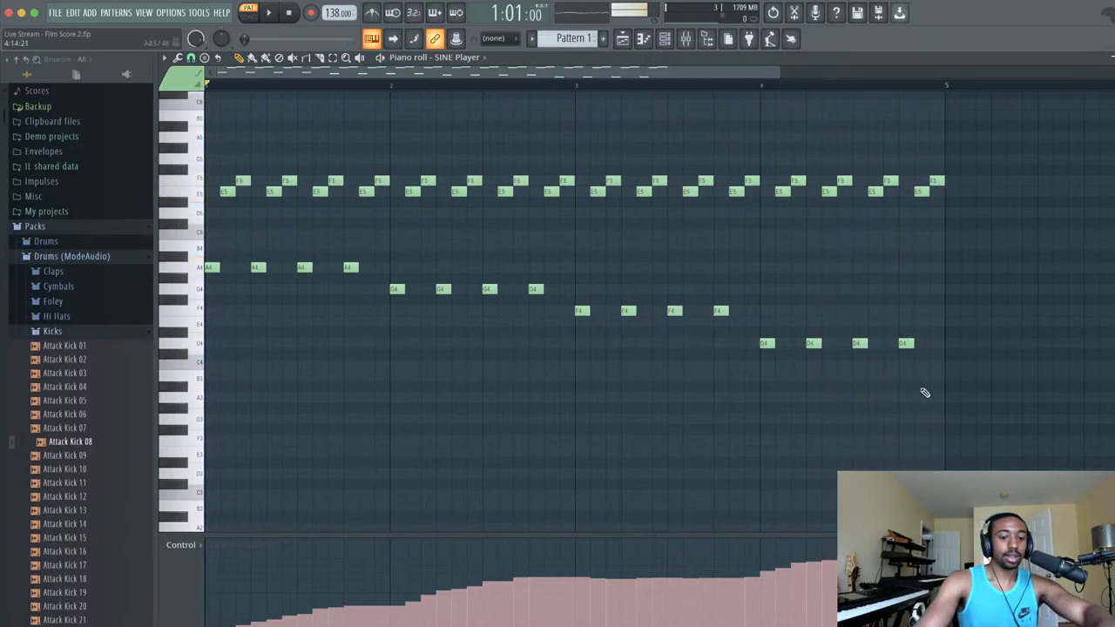
# - Duplicate all notes of bars 1 to 4 into bars 5 to 8
pyautogui.moveTo(941, 390); pyautogui.dragTo(137, 126)
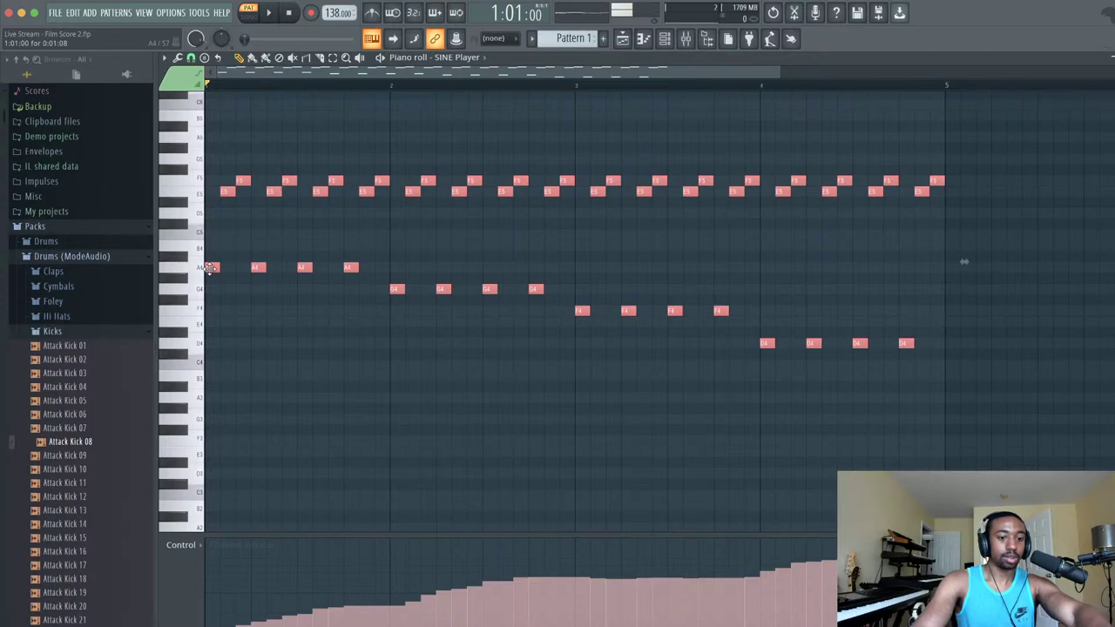
pyautogui.moveTo(211, 268); pyautogui.dragTo(950, 261)
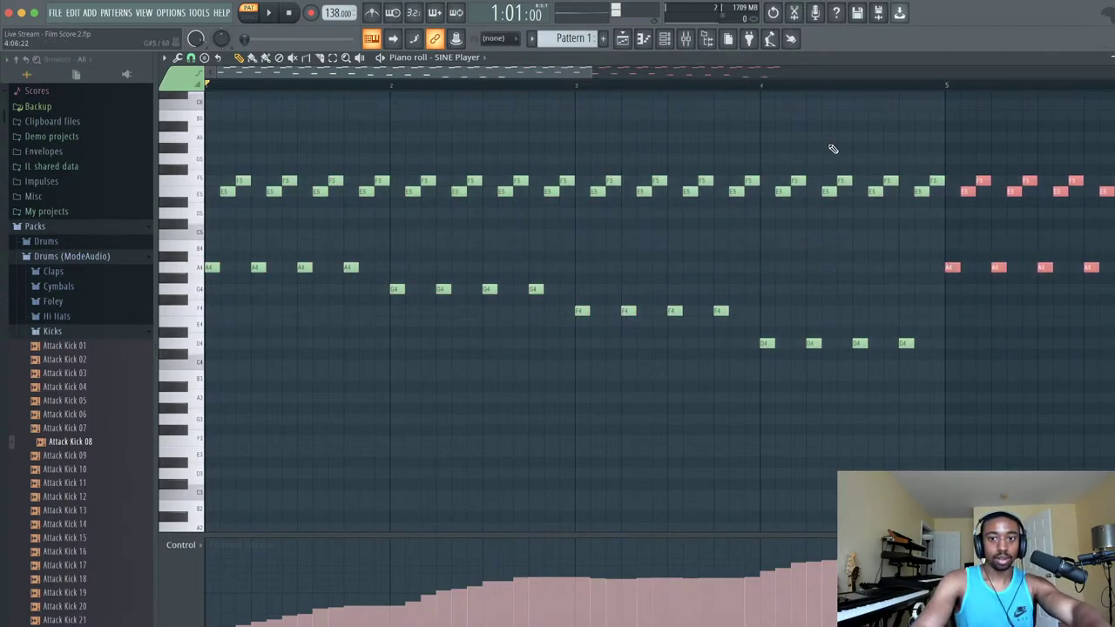
pyautogui.scroll(-2, 797, 83)
pyautogui.scroll(-4, 798, 87)
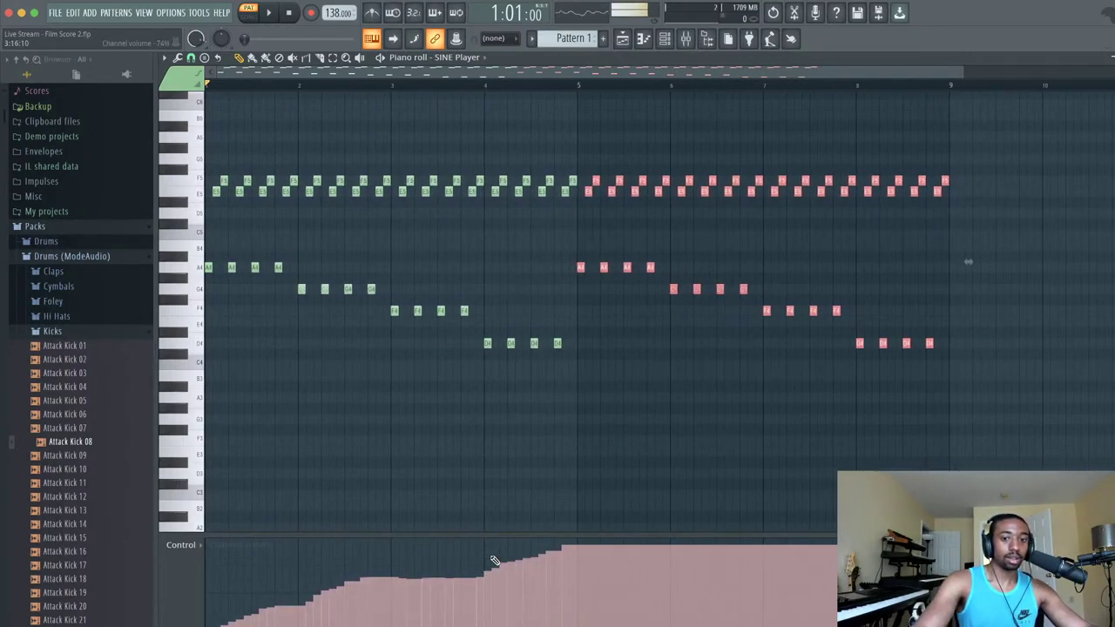
# - Draw a channel volume curve that dips and swells from its maximum at bar 5, falling away past bar 9, and play the pattern back
pyautogui.moveTo(617, 535)
pyautogui.mouseDown()
pyautogui.moveTo(688, 554)
pyautogui.moveTo(741, 540)
pyautogui.moveTo(838, 577)
pyautogui.mouseUp()
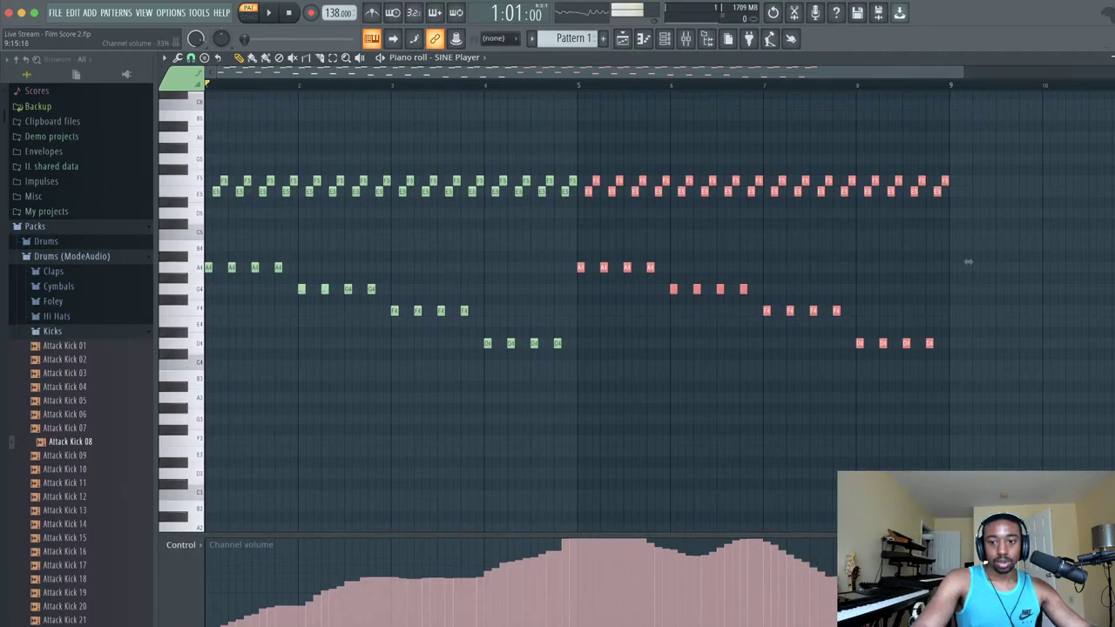
pyautogui.moveTo(1035, 618); pyautogui.dragTo(1036, 622)
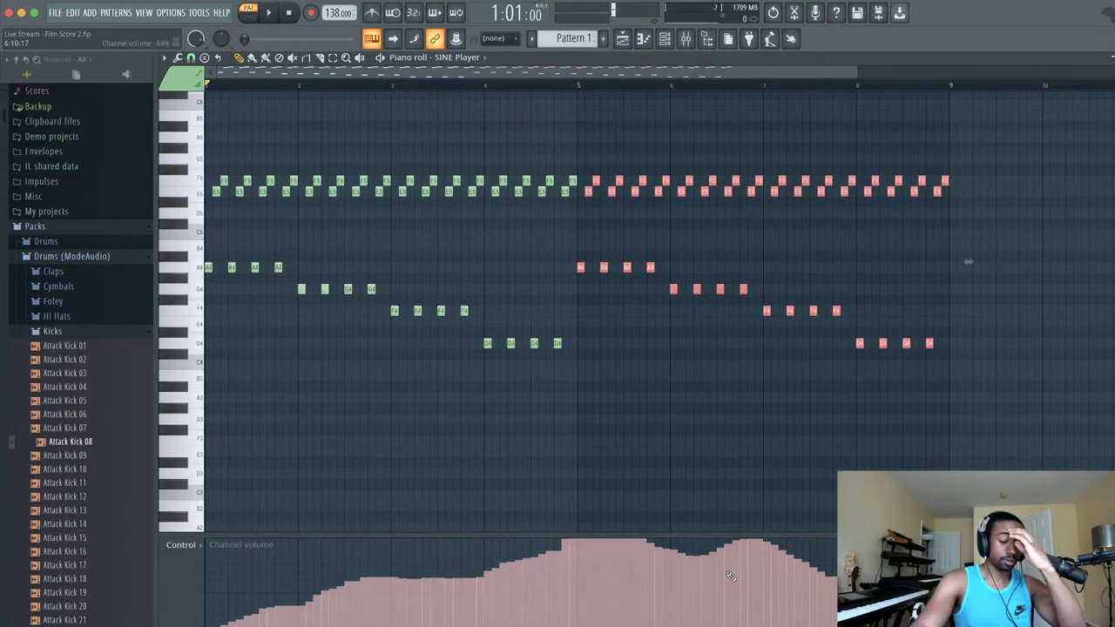
pyautogui.press('space')
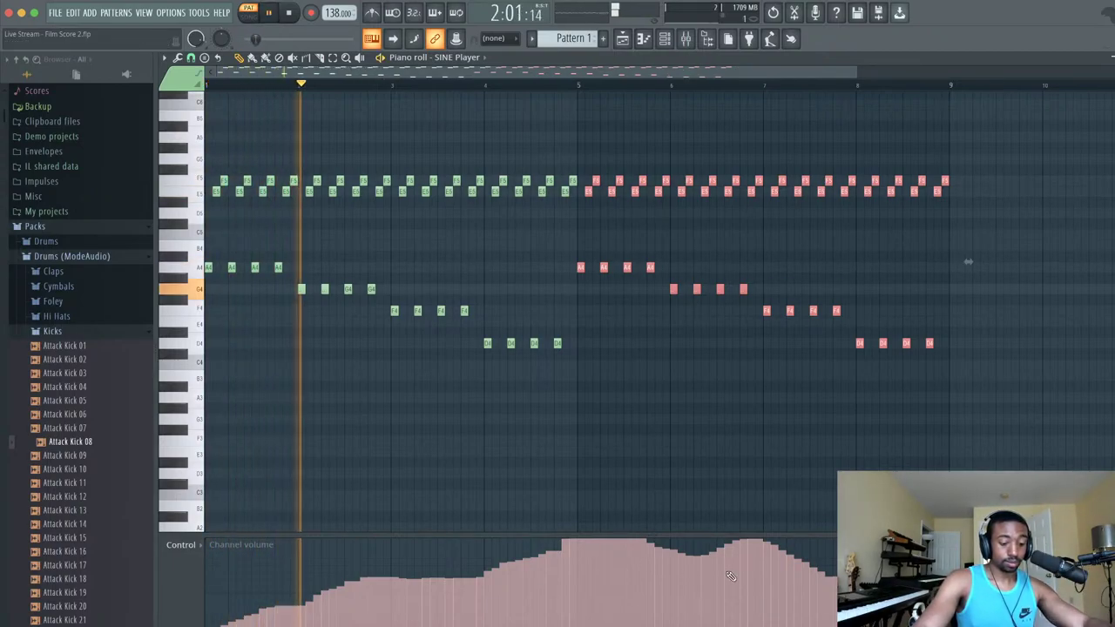
pyautogui.press('space')
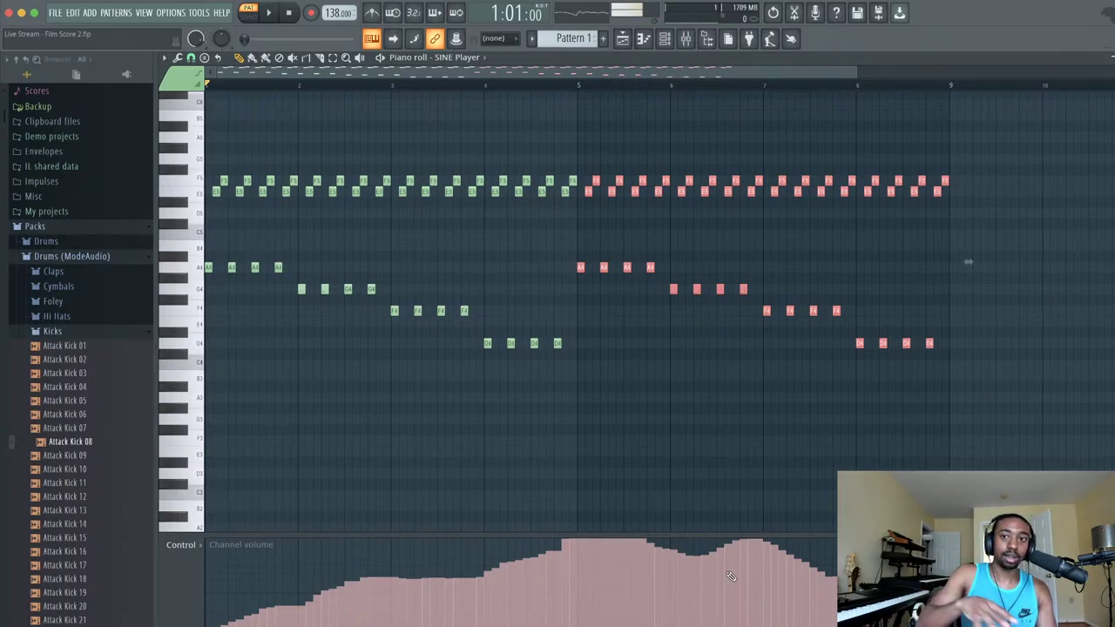
# - Play the pattern again and hide the browser to widen the piano roll
pyautogui.press('space')
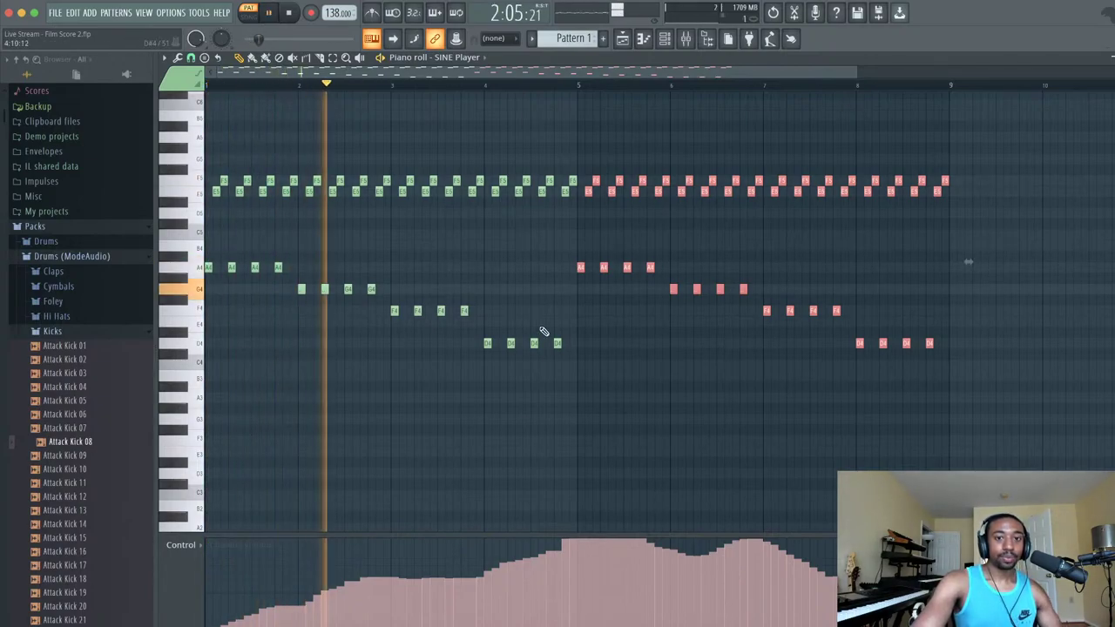
pyautogui.click(709, 40)
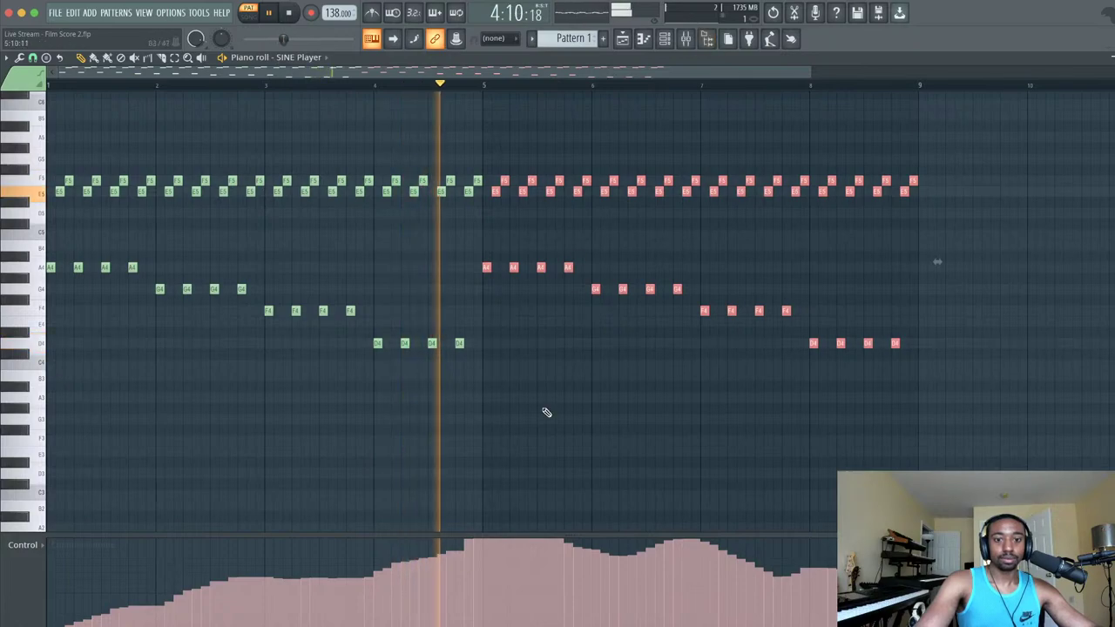
pyautogui.press('space')
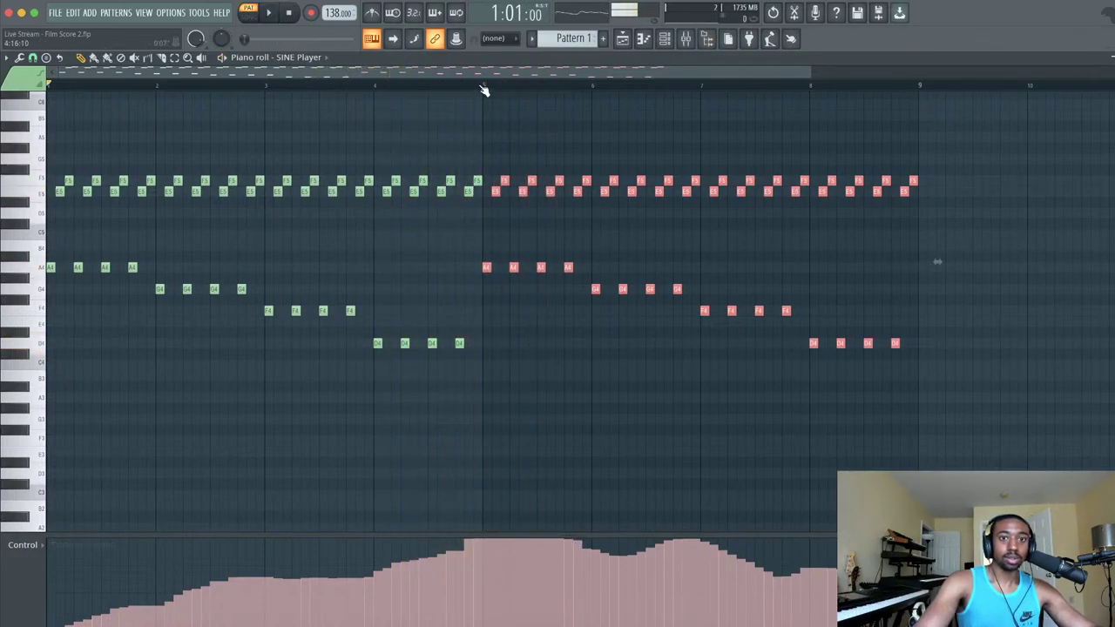
# - Delete the copied notes in bars 5 to 8, keeping only the first A4 of bar 5
pyautogui.hscroll(1, 485, 91)
pyautogui.scroll(3, 481, 86)
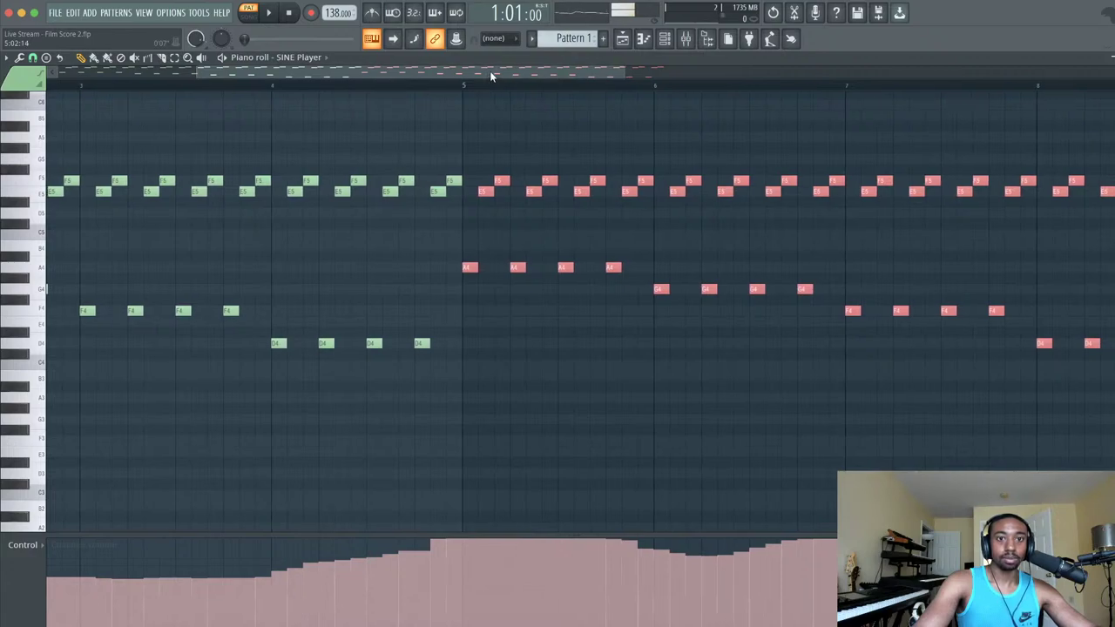
pyautogui.moveTo(491, 75); pyautogui.dragTo(594, 78)
pyautogui.moveTo(955, 357); pyautogui.dragTo(227, 105)
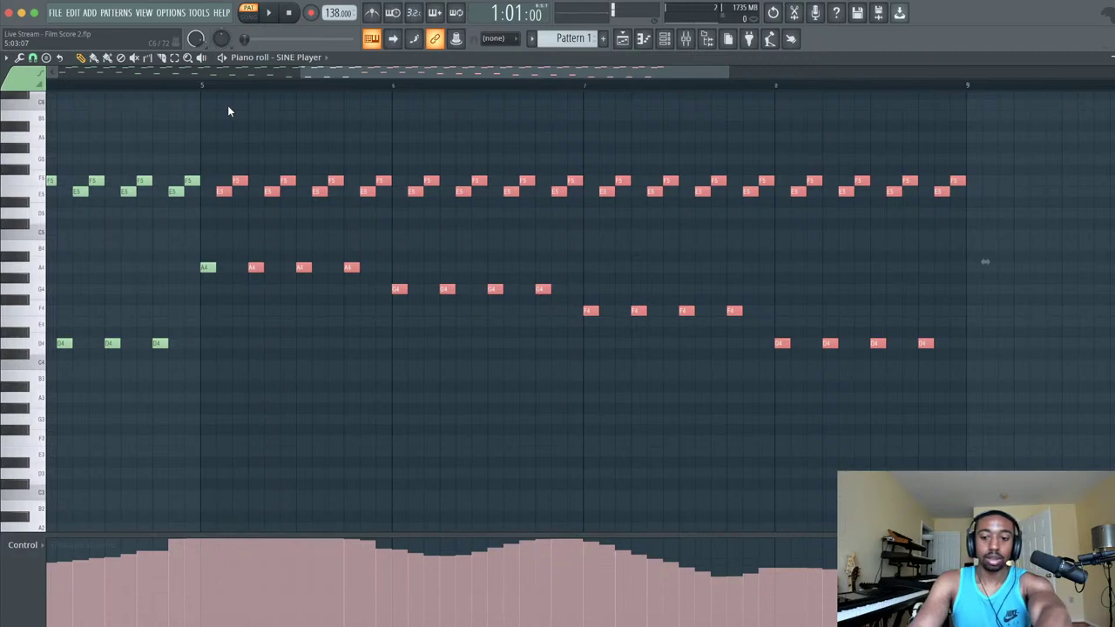
pyautogui.press('Delete')
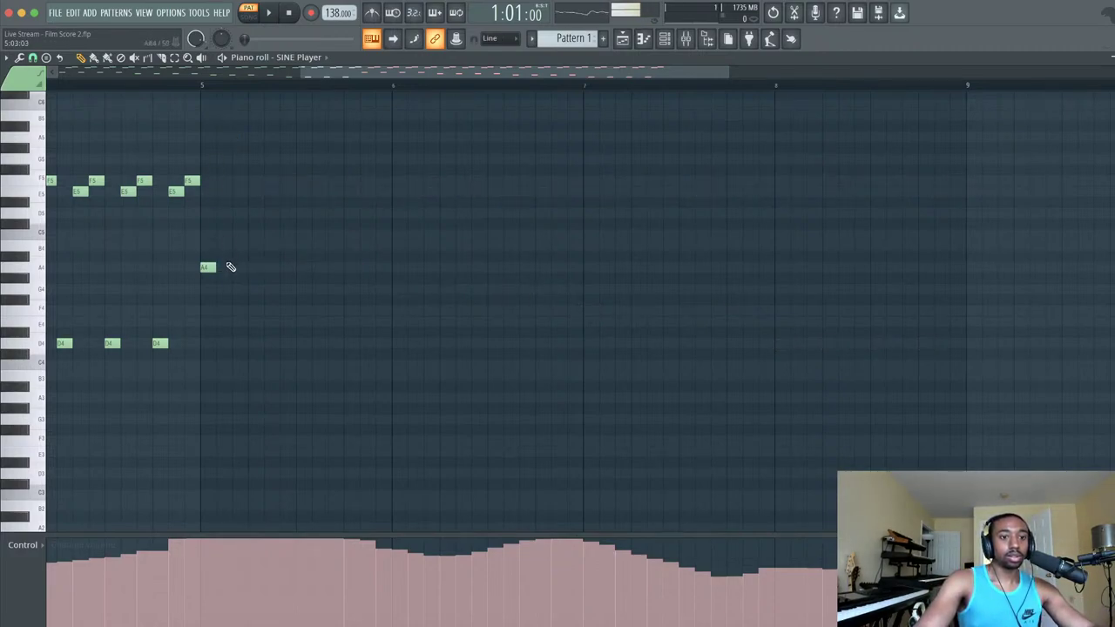
# - Add an E4 and an F4 after the A4 in bar 5 and audition the figure from the end of bar 4
pyautogui.moveTo(237, 221); pyautogui.dragTo(270, 313)
pyautogui.press('space')
pyautogui.click(198, 87)
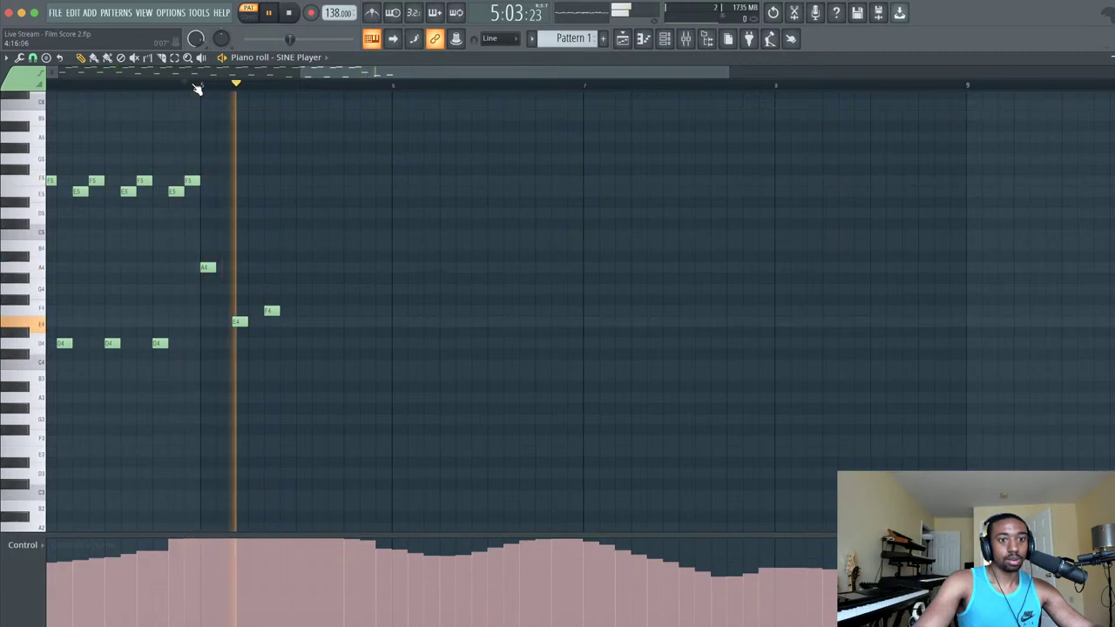
pyautogui.press('space')
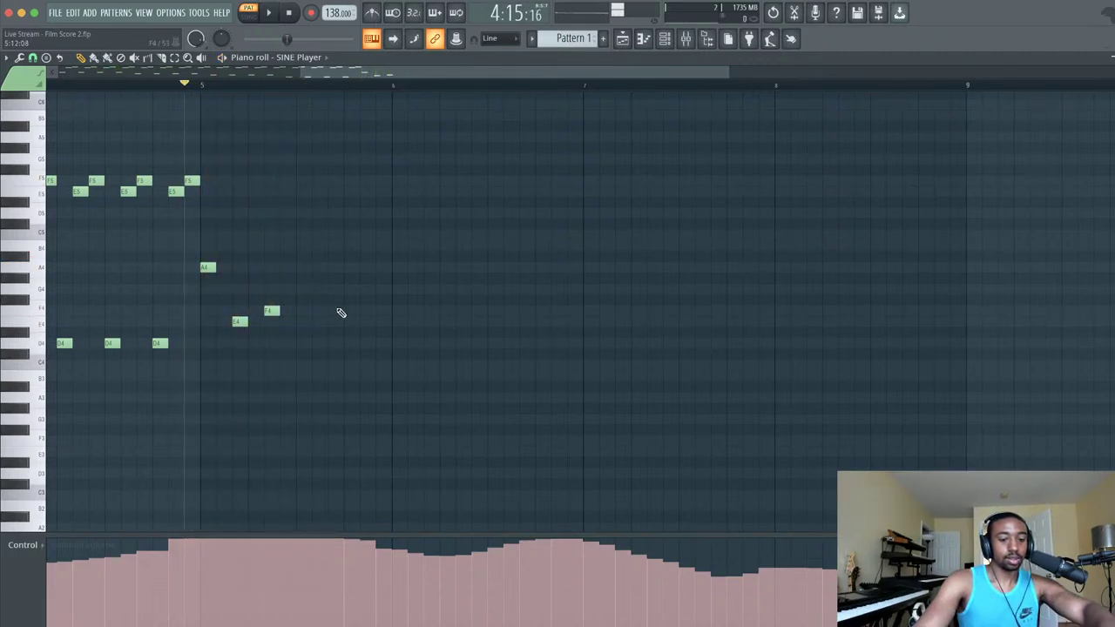
# - Duplicate the A4–E4–F4 figure to fill bar 5 and repeat it through bar 8
pyautogui.moveTo(339, 336); pyautogui.dragTo(309, 257)
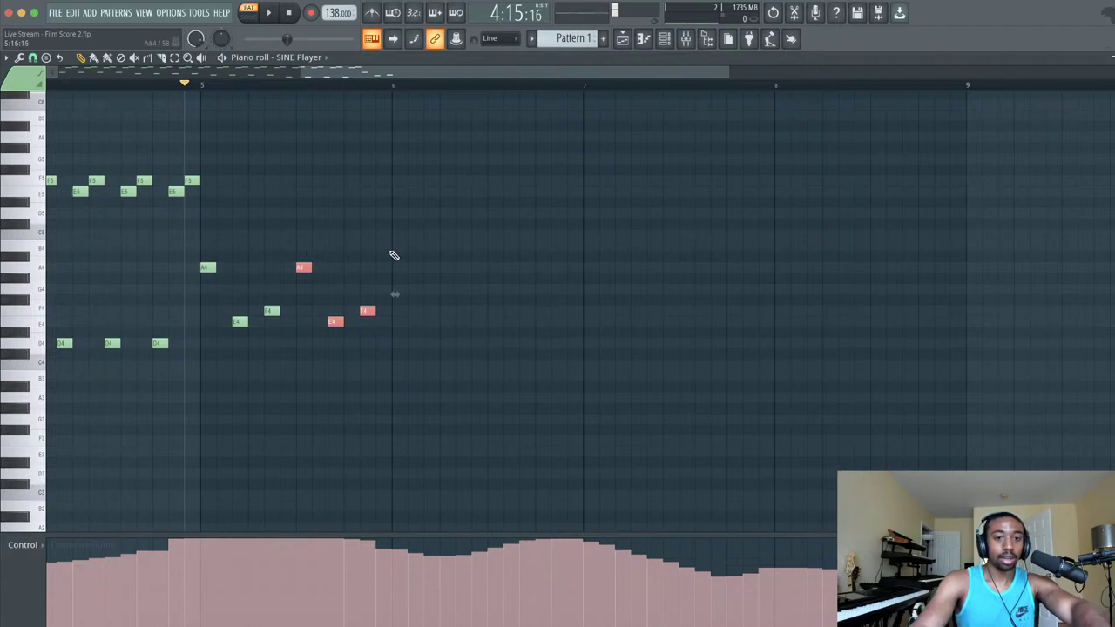
pyautogui.moveTo(392, 243); pyautogui.dragTo(213, 365)
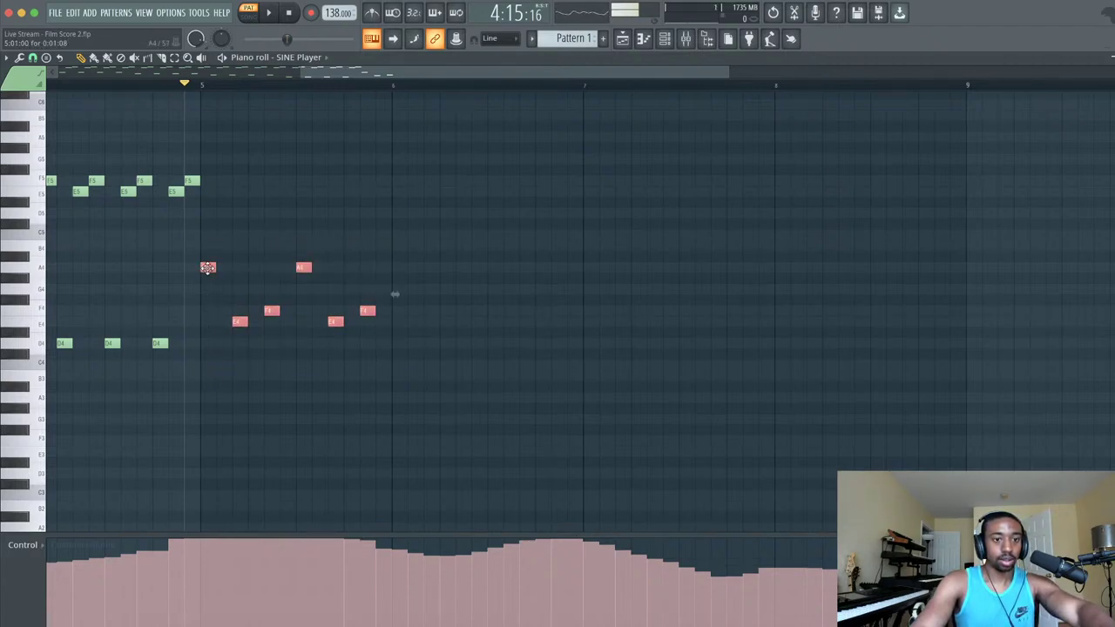
pyautogui.moveTo(208, 268); pyautogui.dragTo(399, 266)
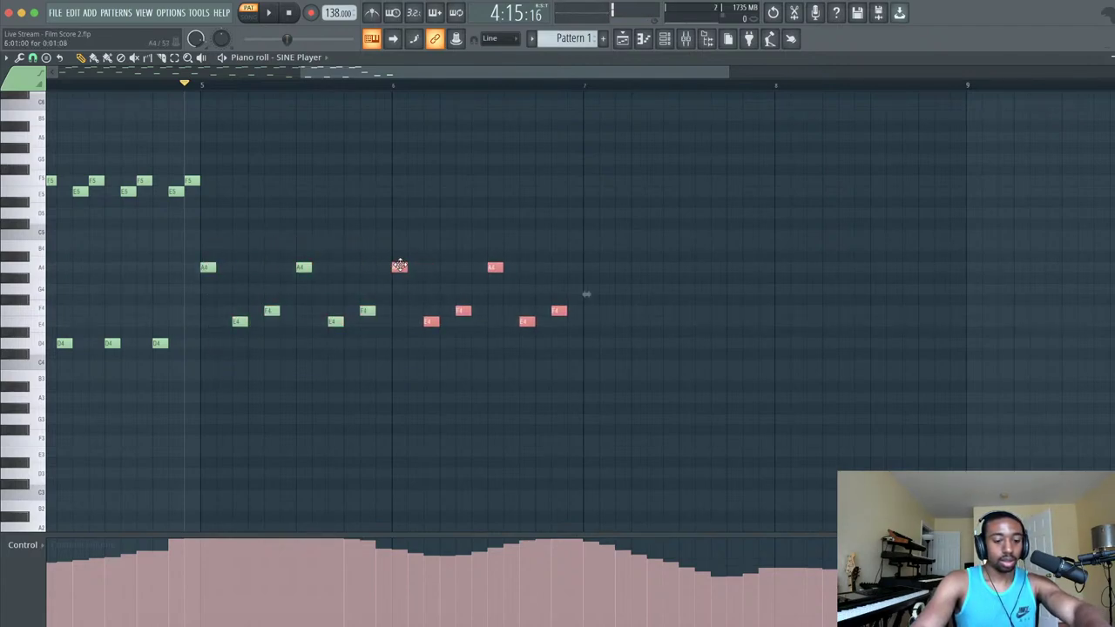
pyautogui.moveTo(635, 404); pyautogui.dragTo(589, 271)
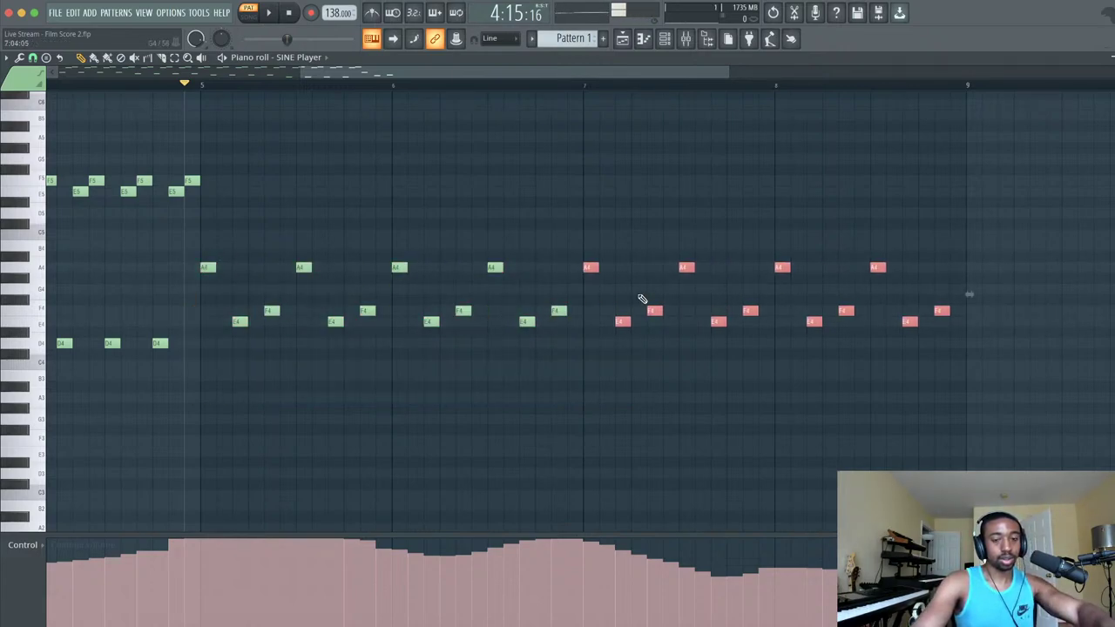
# - Try a copy of the bar 5 to 8 notes in bars 9 to 12 during playback, and delete it
pyautogui.moveTo(945, 359)
pyautogui.mouseDown()
pyautogui.moveTo(680, 261)
pyautogui.moveTo(358, 221)
pyautogui.moveTo(212, 257)
pyautogui.moveTo(717, 316)
pyautogui.moveTo(985, 302)
pyautogui.moveTo(966, 306)
pyautogui.mouseUp()
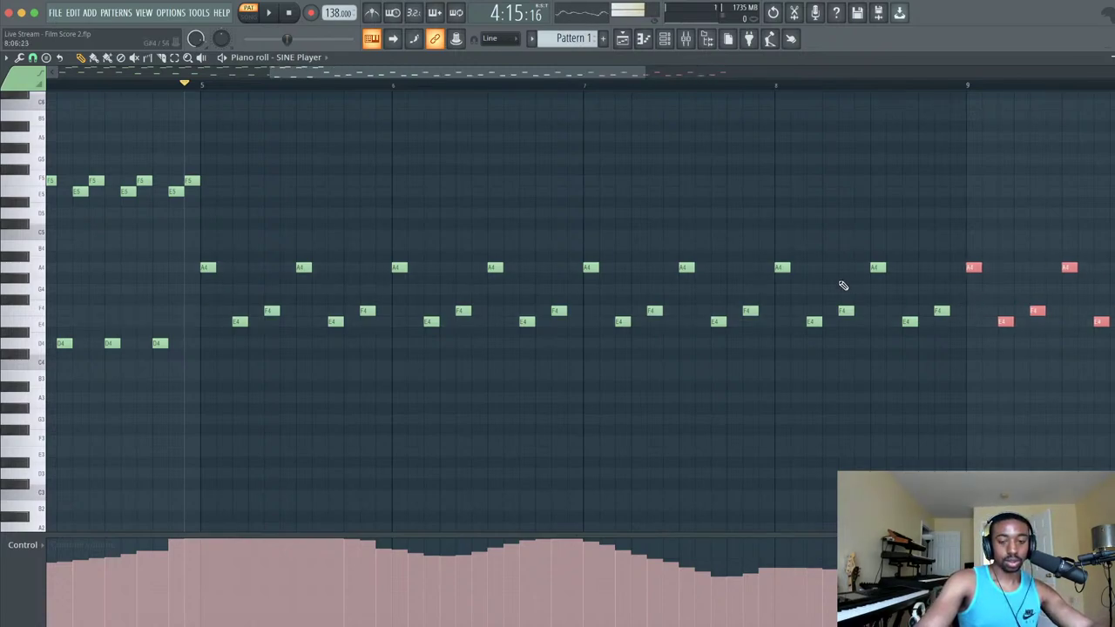
pyautogui.scroll(-4, 702, 93)
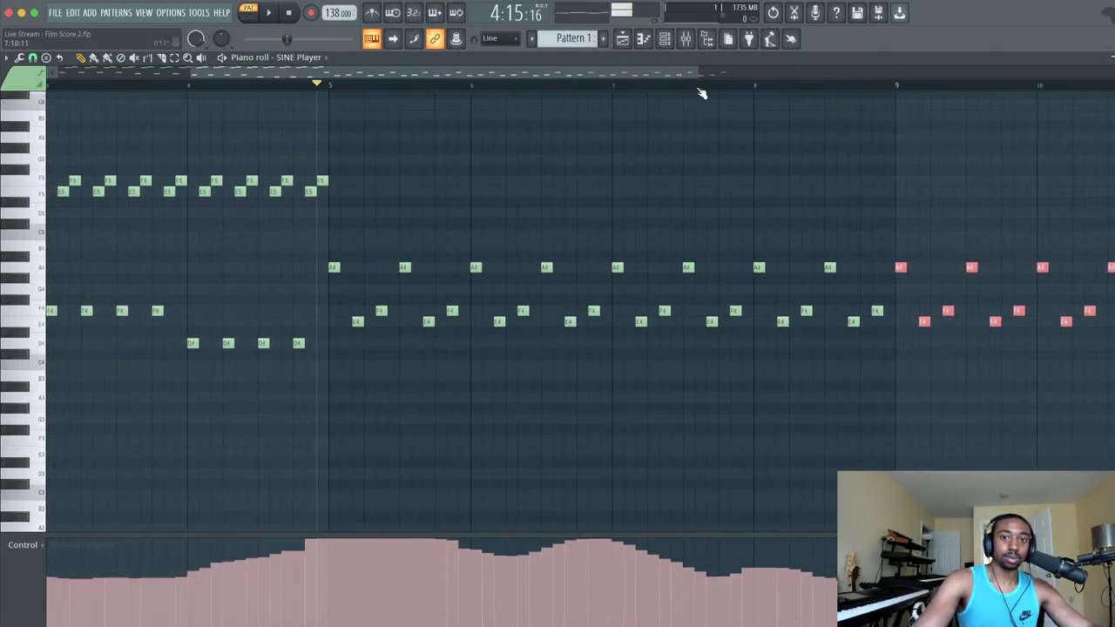
pyautogui.moveTo(699, 73); pyautogui.dragTo(838, 77)
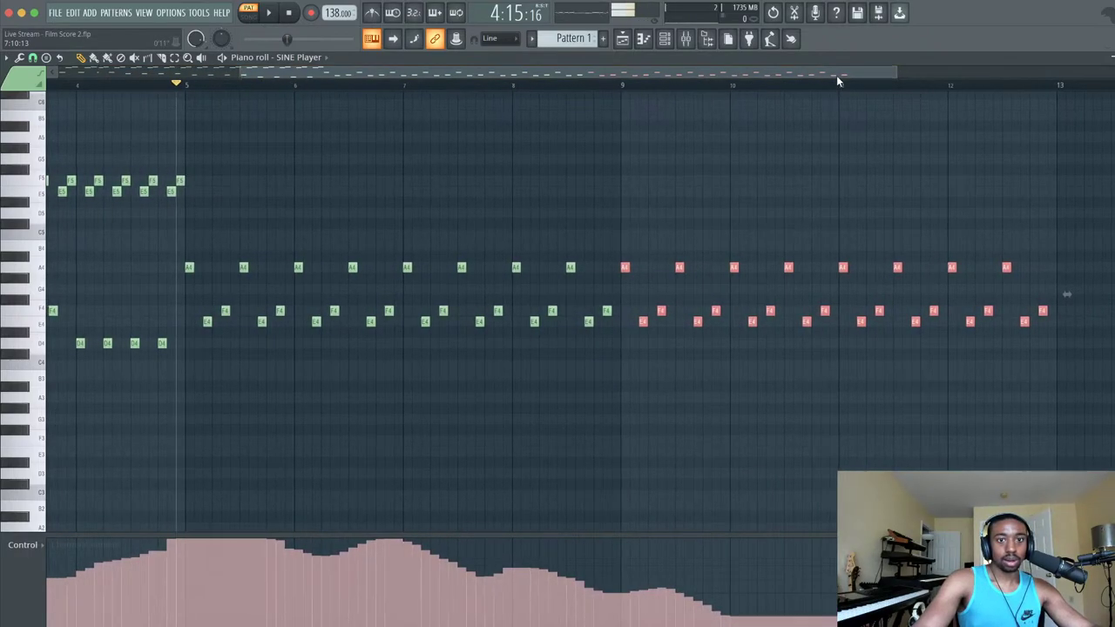
pyautogui.press('space')
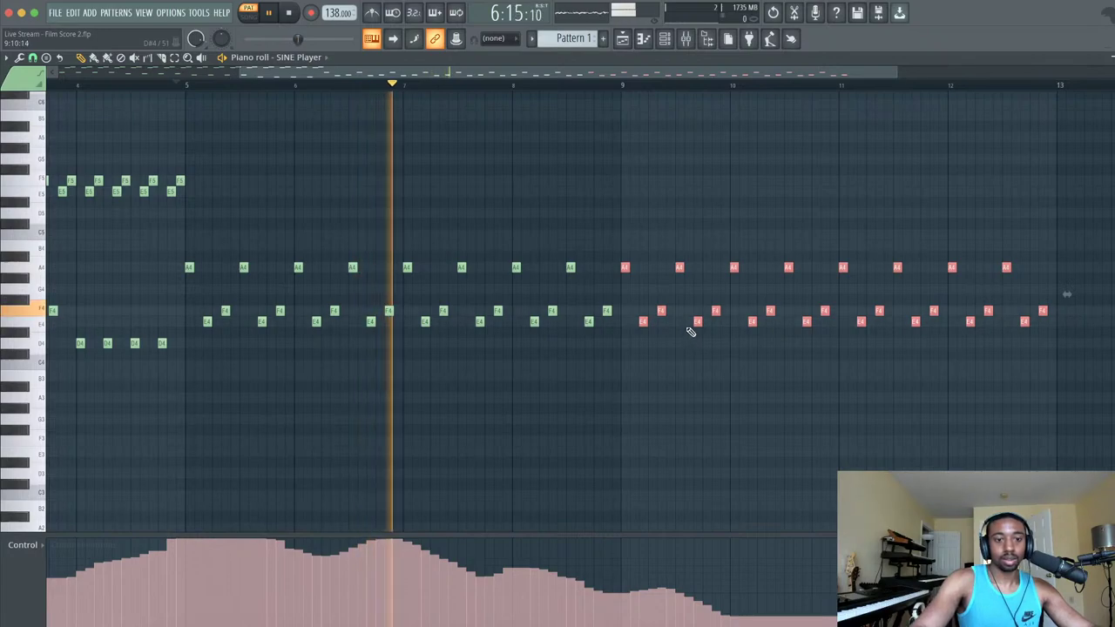
pyautogui.press('Delete')
pyautogui.press('space')
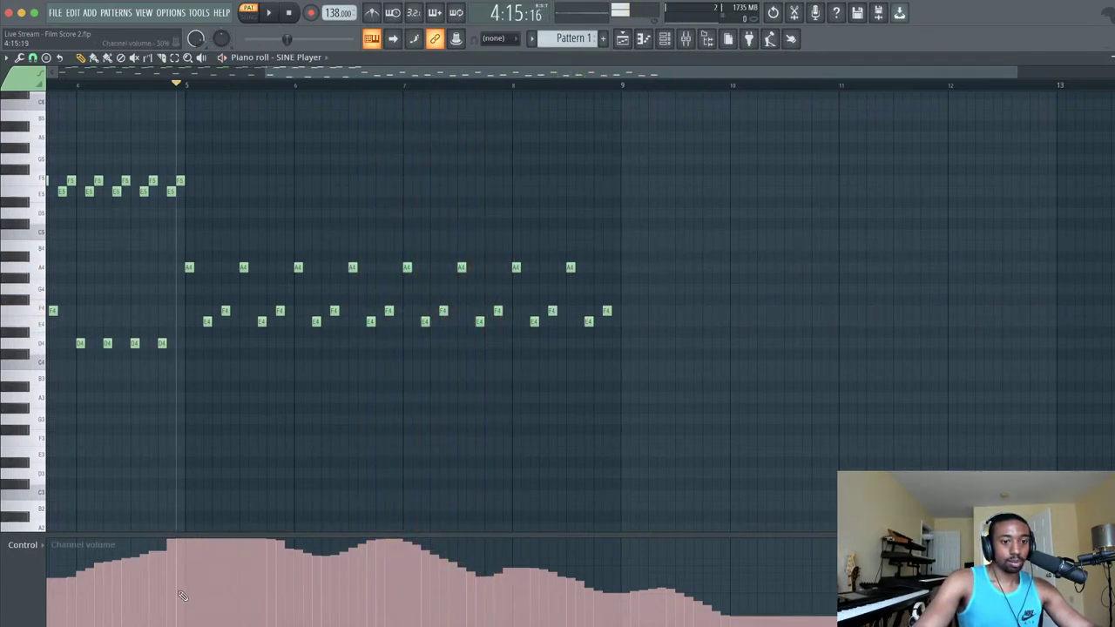
# - Draw a channel volume curve rising steadily from mid-level at bar 5 to the maximum by bar 8, and audition it
pyautogui.moveTo(182, 595)
pyautogui.mouseDown()
pyautogui.moveTo(335, 560)
pyautogui.moveTo(554, 535)
pyautogui.moveTo(620, 501)
pyautogui.mouseUp()
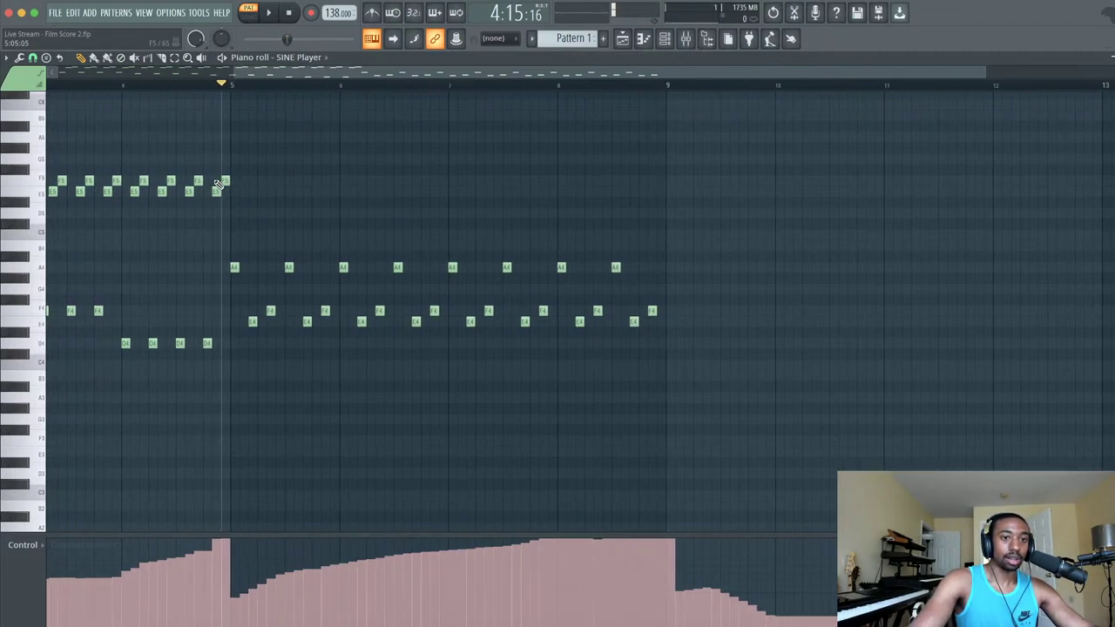
pyautogui.hscroll(-2, 222, 200)
pyautogui.press('space')
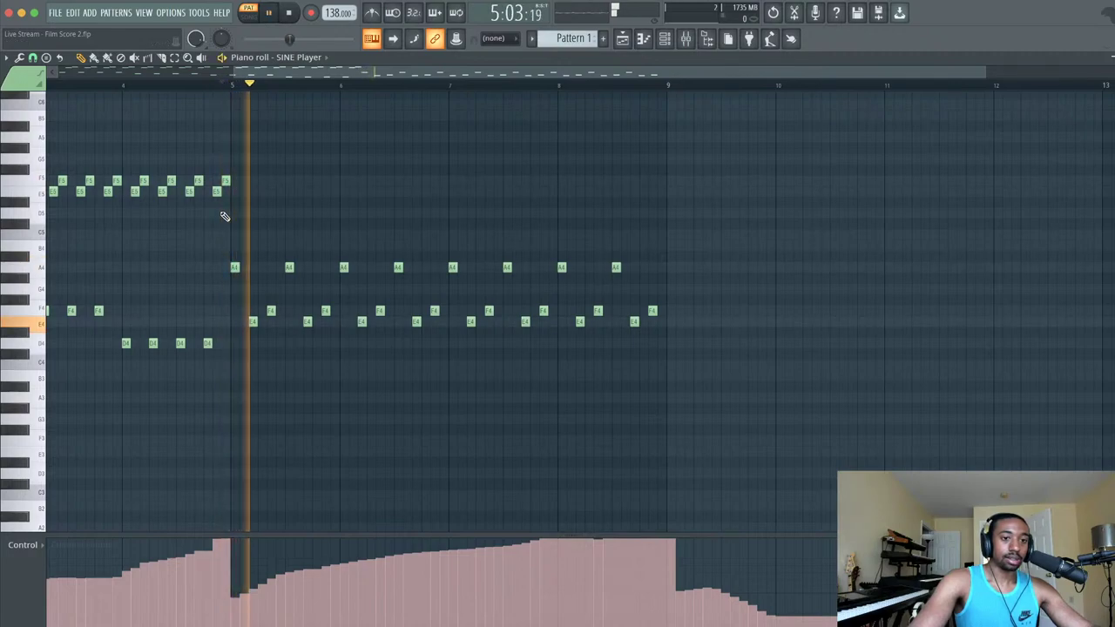
# - Redraw the channel volume in bar 5 to start at the maximum and taper down toward the bar's end, and audition it
pyautogui.press('space')
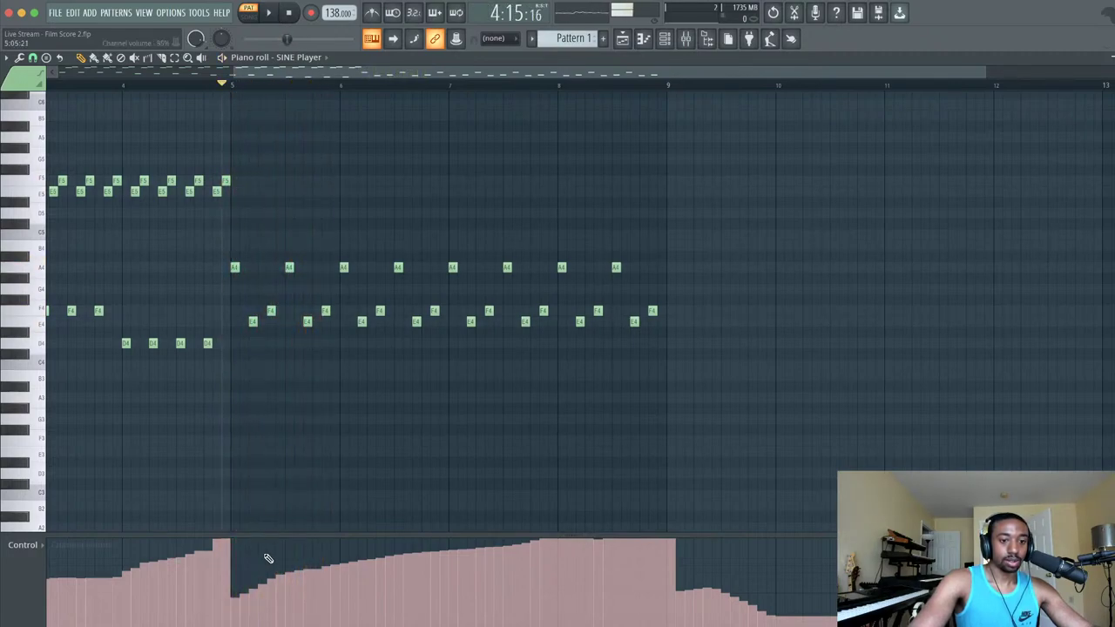
pyautogui.moveTo(270, 554)
pyautogui.mouseDown()
pyautogui.moveTo(228, 542)
pyautogui.moveTo(307, 556)
pyautogui.mouseUp()
pyautogui.press('space')
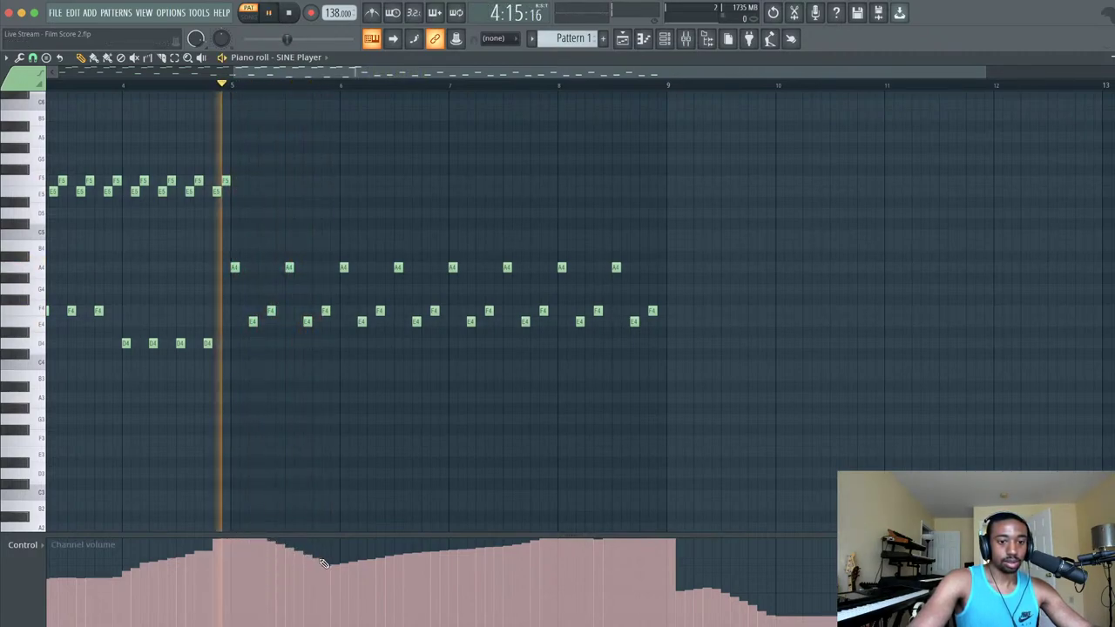
pyautogui.press('space')
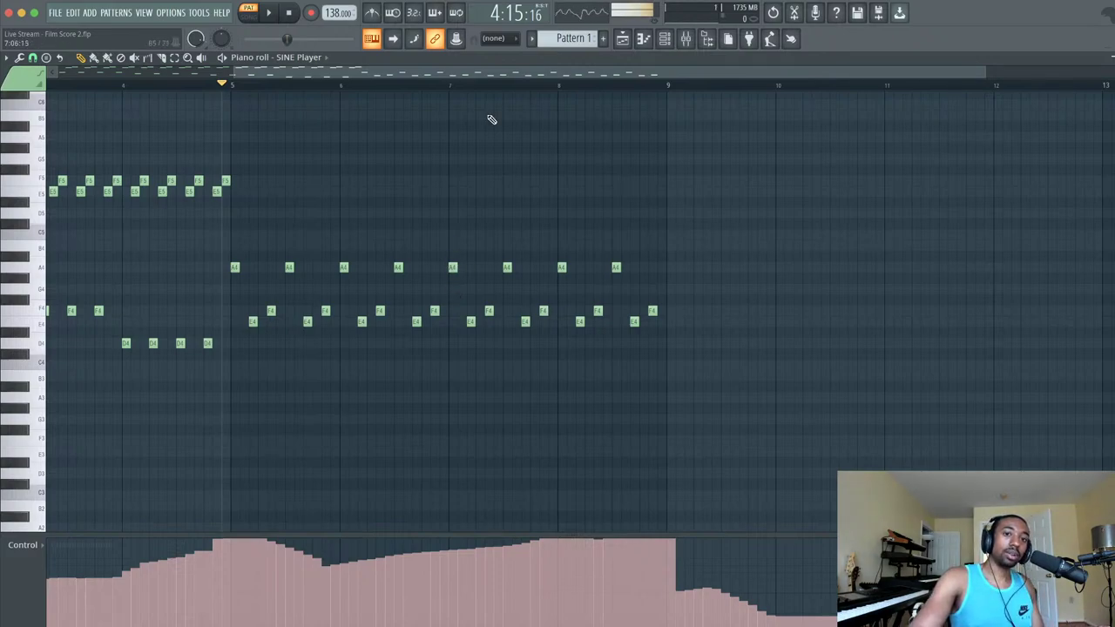
# - Add C5 and D#5 after the first A4 in bar 7, above the E4 and F4, and audition the rising figure
pyautogui.scroll(3, 492, 119)
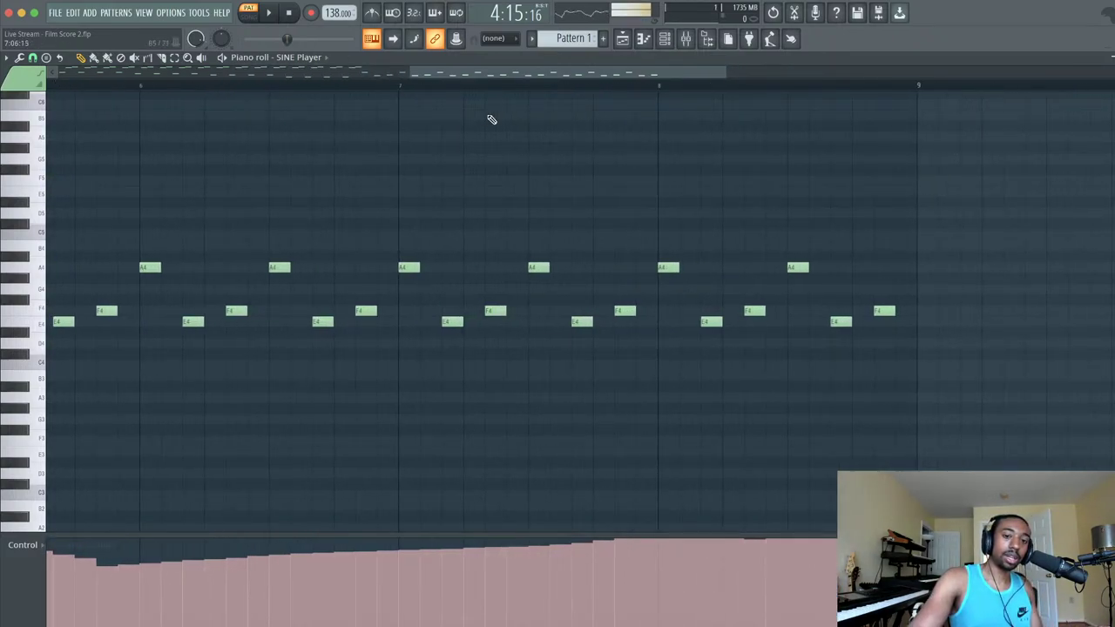
pyautogui.scroll(-2, 492, 119)
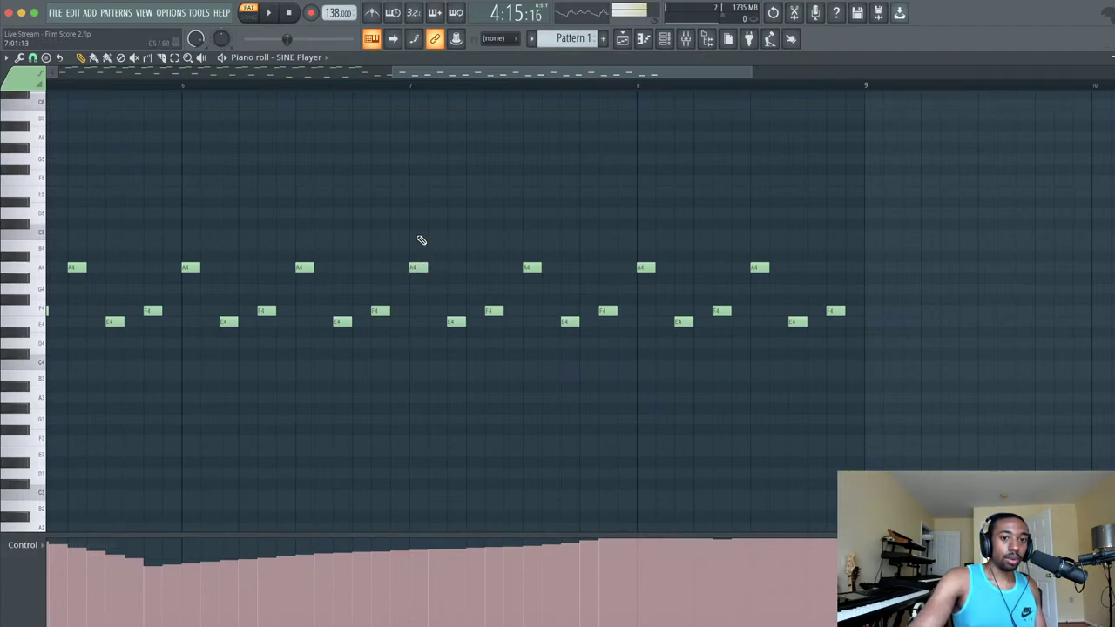
pyautogui.click(417, 235)
pyautogui.click(414, 202)
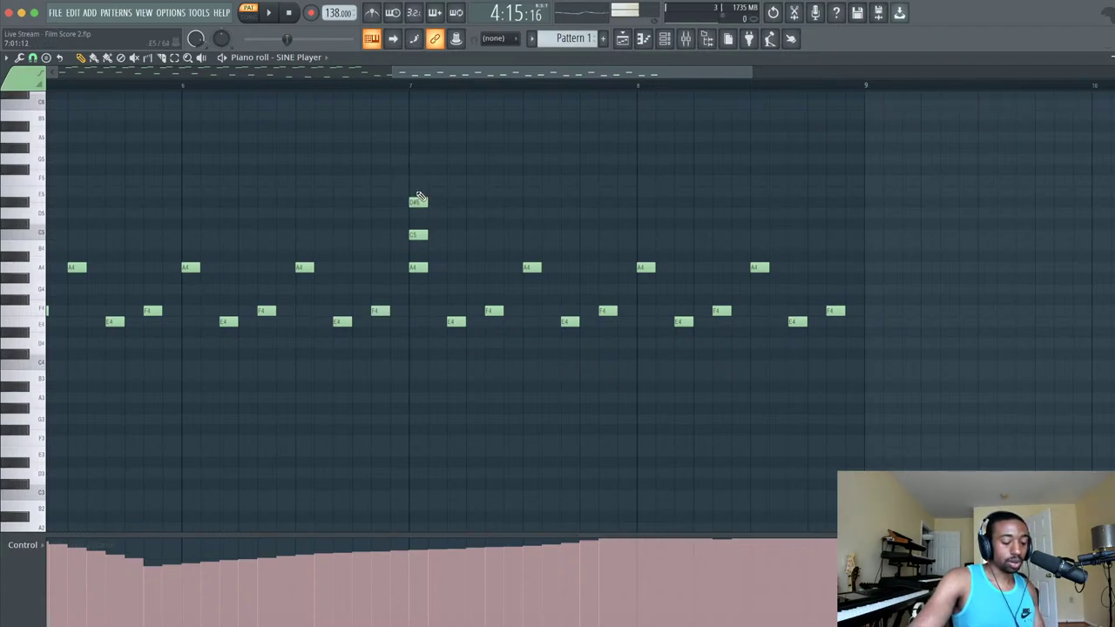
pyautogui.moveTo(415, 234); pyautogui.dragTo(491, 203)
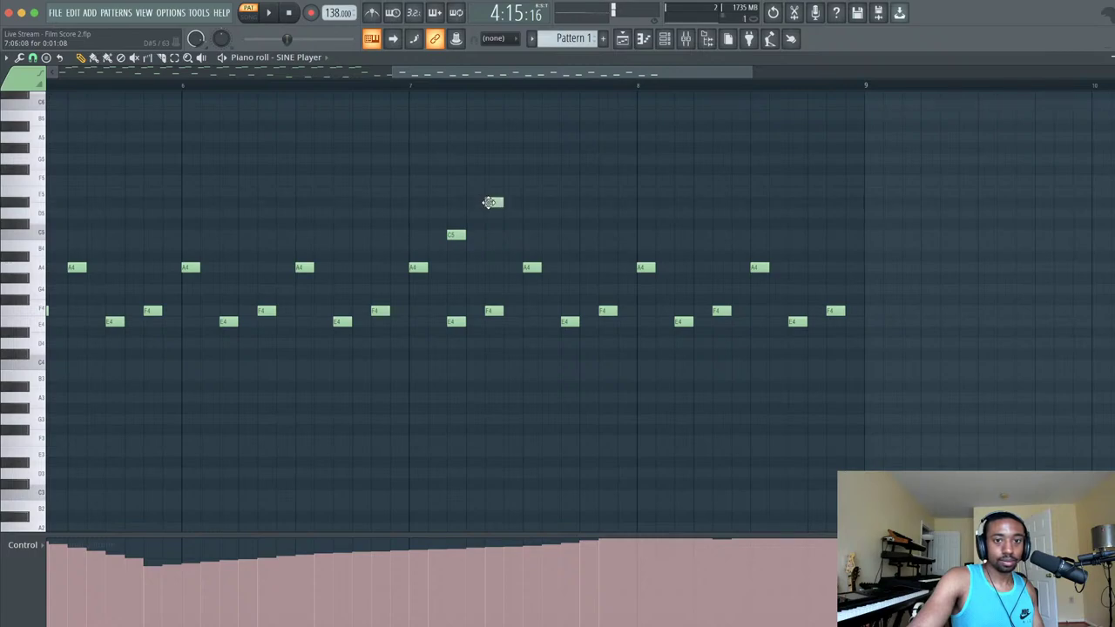
pyautogui.press('space')
pyautogui.click(410, 86)
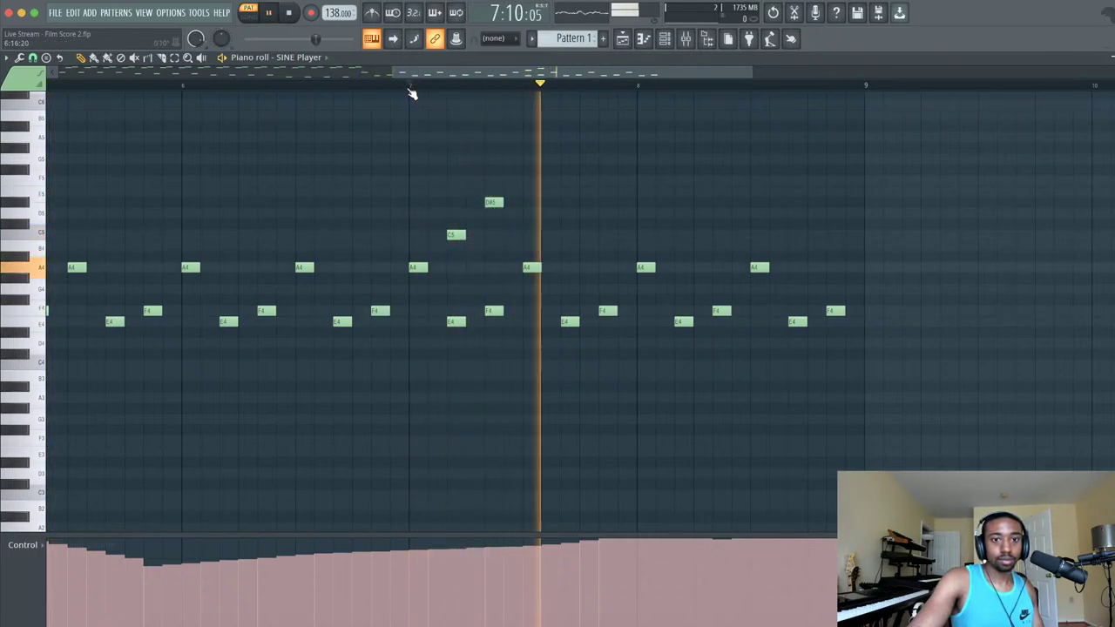
pyautogui.click(412, 86)
pyautogui.press('space')
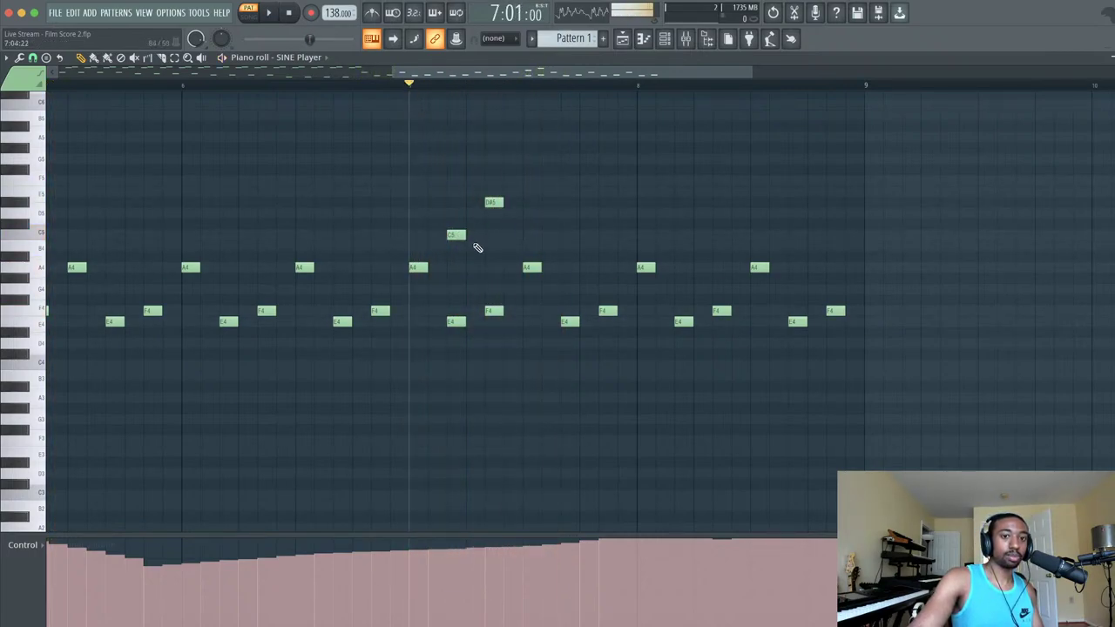
# - Add C5 and D#5 after the second A4 in bar 7 and audition the passage from bar 7 and from bar 5
pyautogui.click(566, 235)
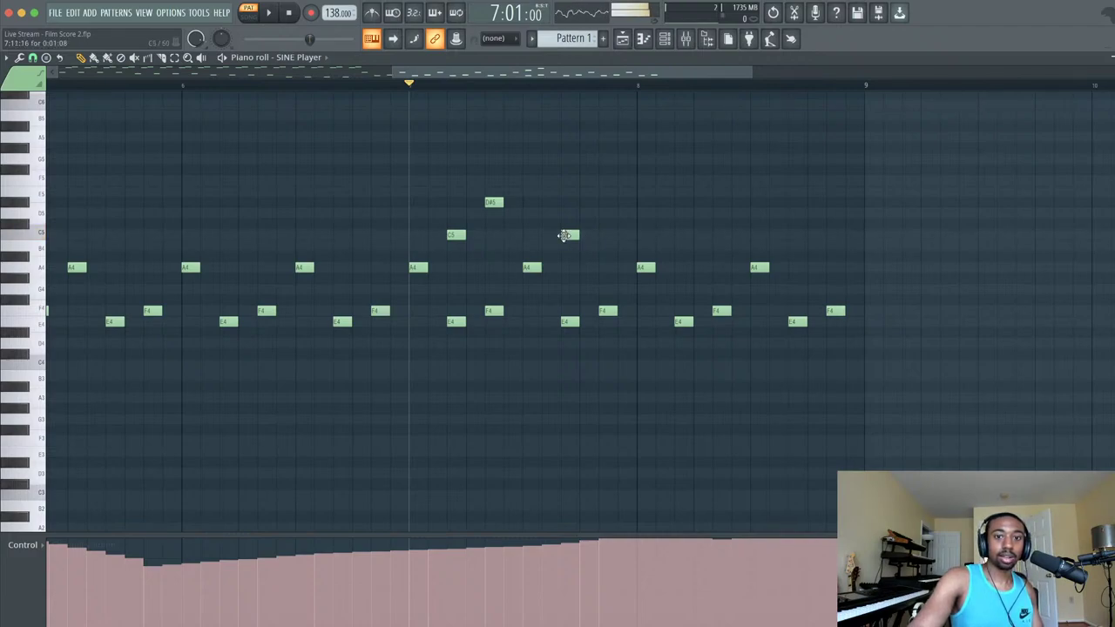
pyautogui.click(603, 203)
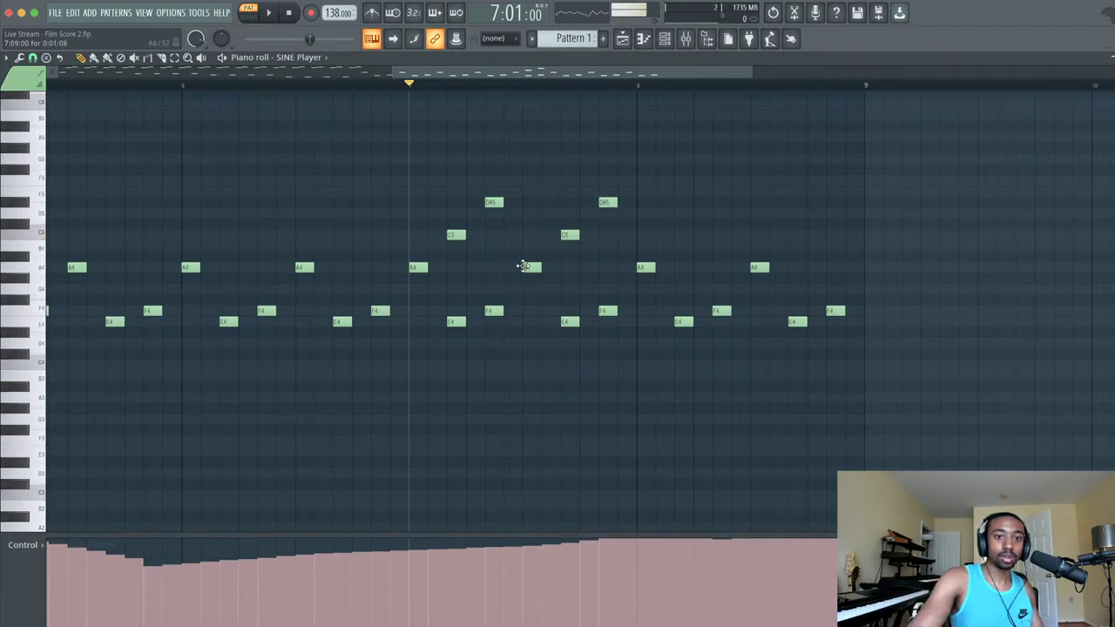
pyautogui.moveTo(413, 284); pyautogui.dragTo(497, 203)
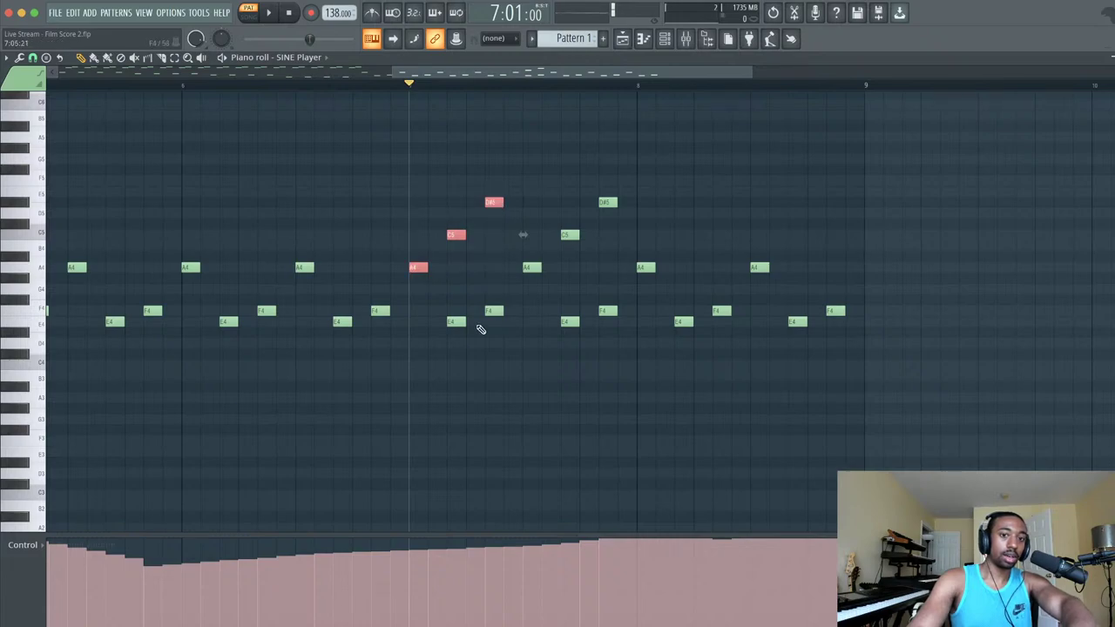
pyautogui.moveTo(449, 358); pyautogui.dragTo(499, 316)
pyautogui.click(479, 375)
pyautogui.press('space')
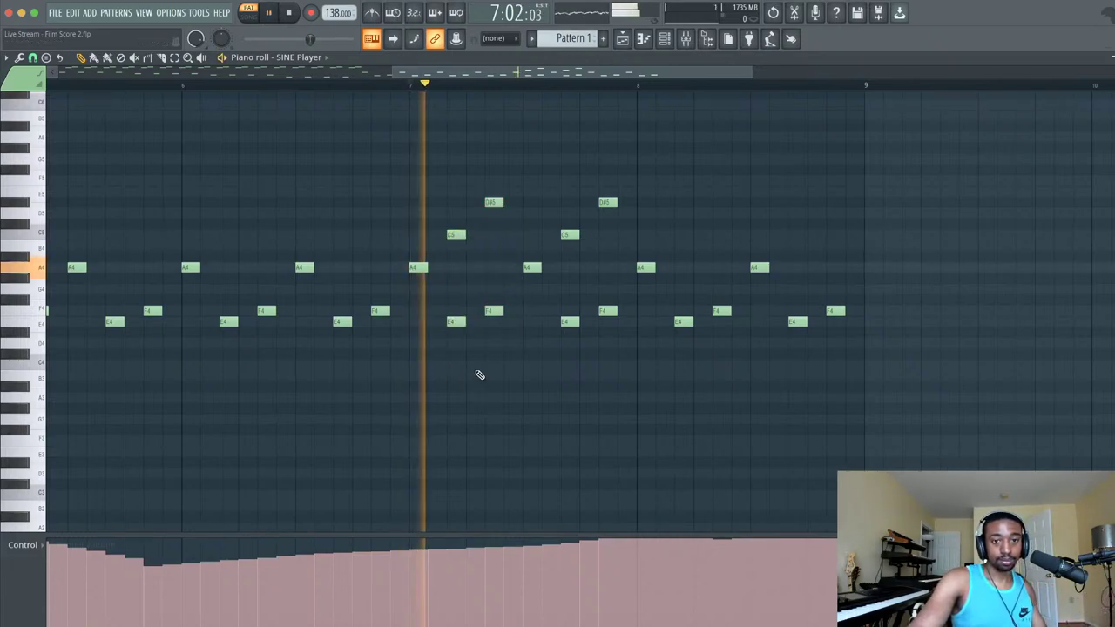
pyautogui.press('space')
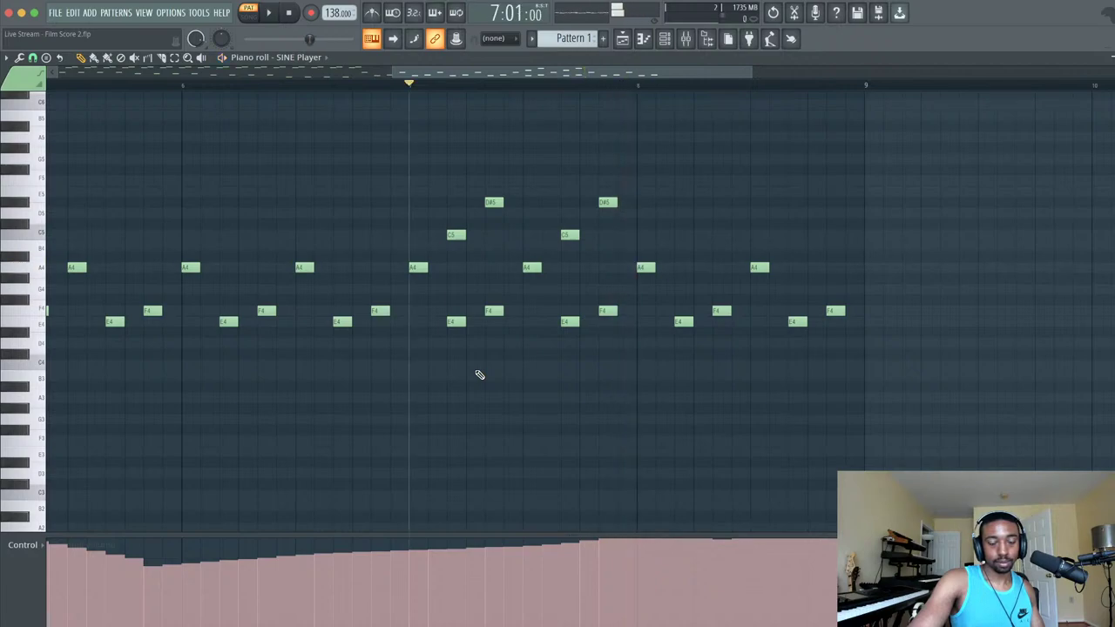
pyautogui.scroll(-2, 448, 99)
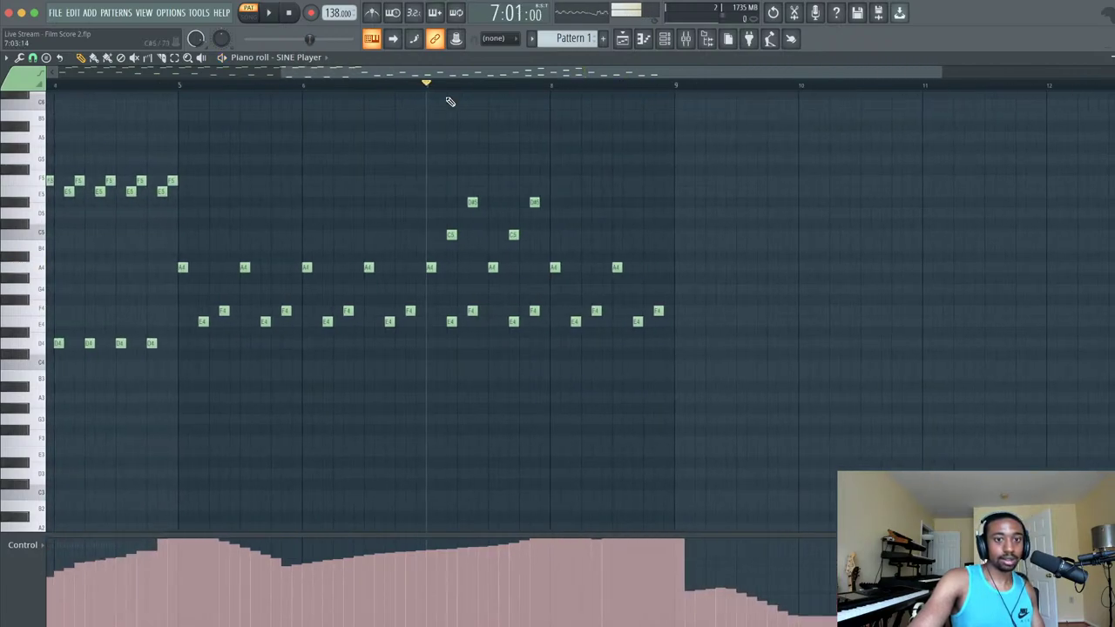
pyautogui.click(180, 85)
pyautogui.press('space')
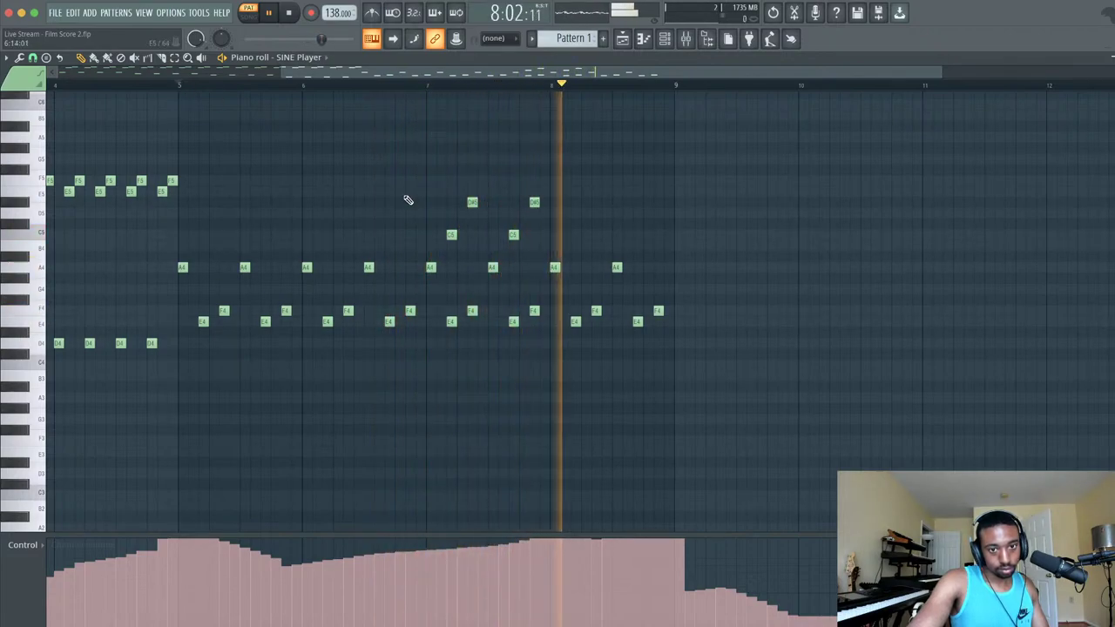
pyautogui.press('space')
# - Try replacing the A4 notes in bar 8 with a copy of the bar 7 A4–C5–D#5 figures transposed up to start on E5
pyautogui.moveTo(551, 182)
pyautogui.mouseDown()
pyautogui.moveTo(552, 202)
pyautogui.moveTo(554, 193)
pyautogui.mouseUp()
pyautogui.rightClick(555, 268)
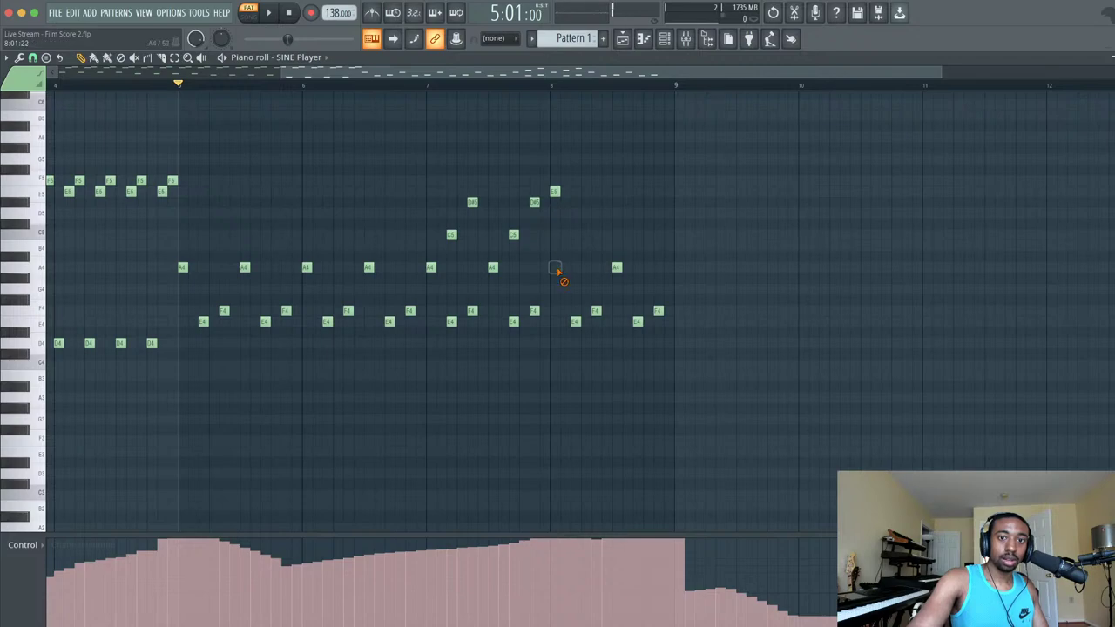
pyautogui.rightClick(620, 266)
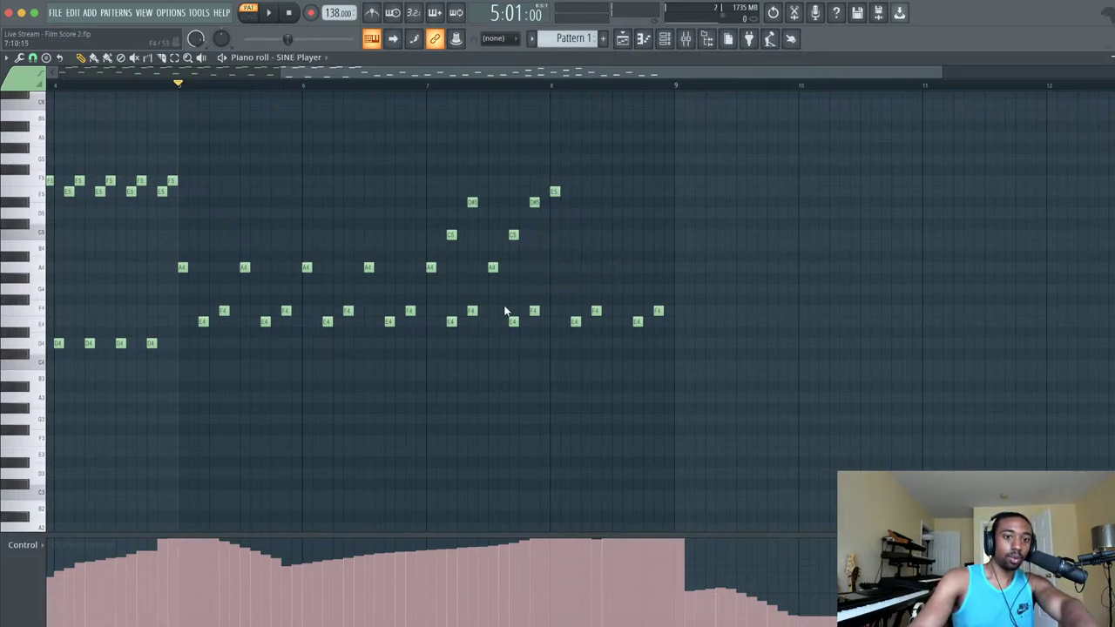
pyautogui.moveTo(448, 319); pyautogui.dragTo(523, 328)
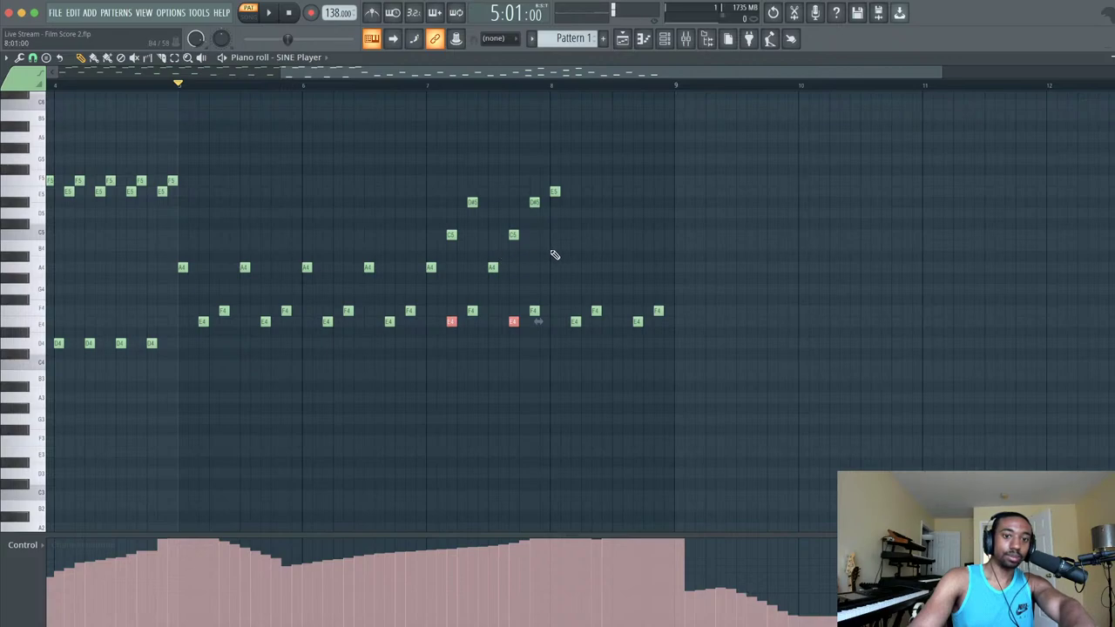
pyautogui.moveTo(550, 284); pyautogui.dragTo(417, 186)
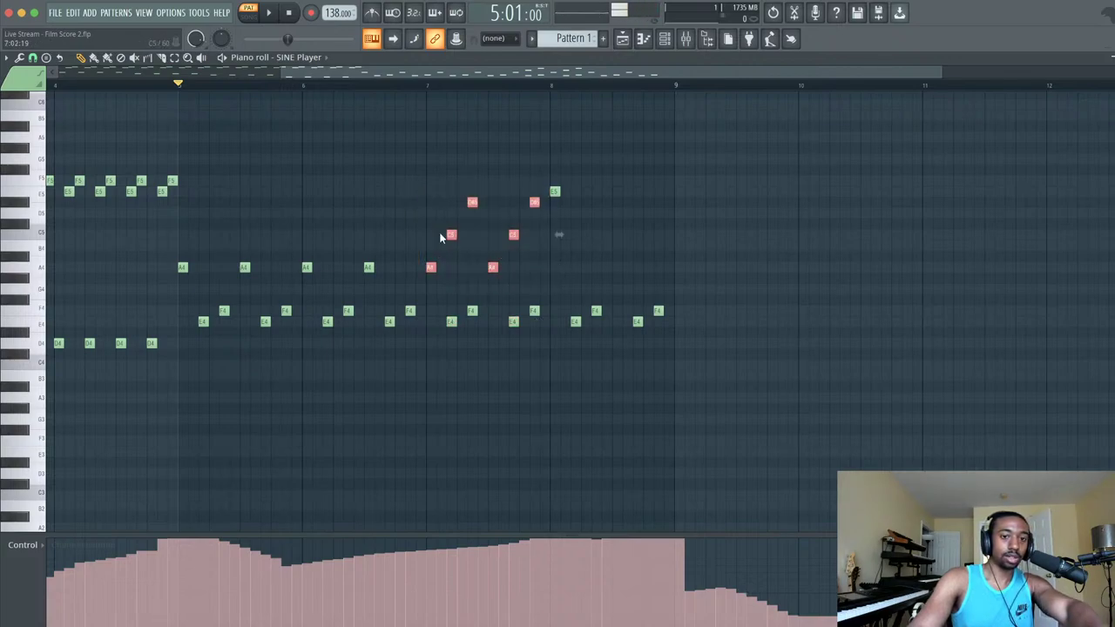
pyautogui.moveTo(430, 269); pyautogui.dragTo(556, 191)
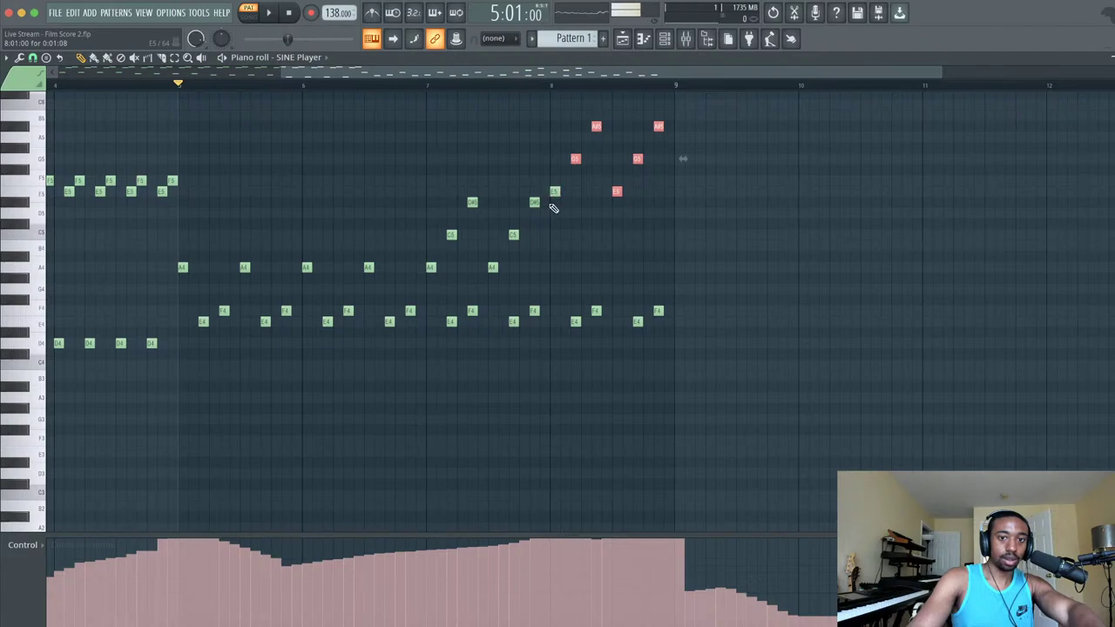
pyautogui.click(573, 252)
# - Audition the climbing figures of bars 7 and 8 from late in bar 6
pyautogui.click(395, 85)
pyautogui.press('space')
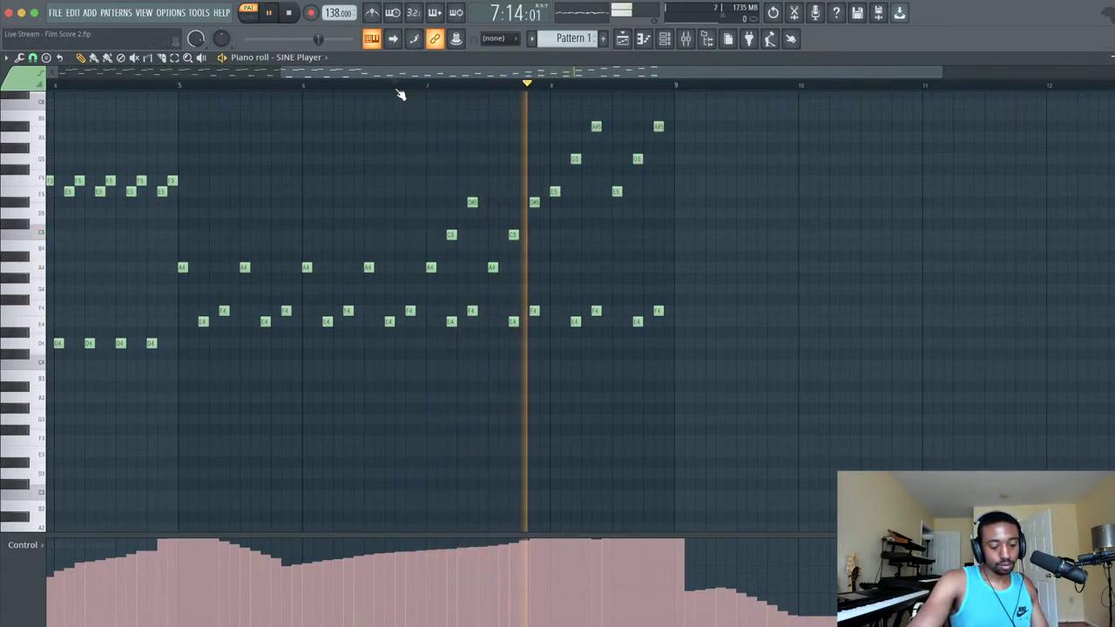
pyautogui.press('space')
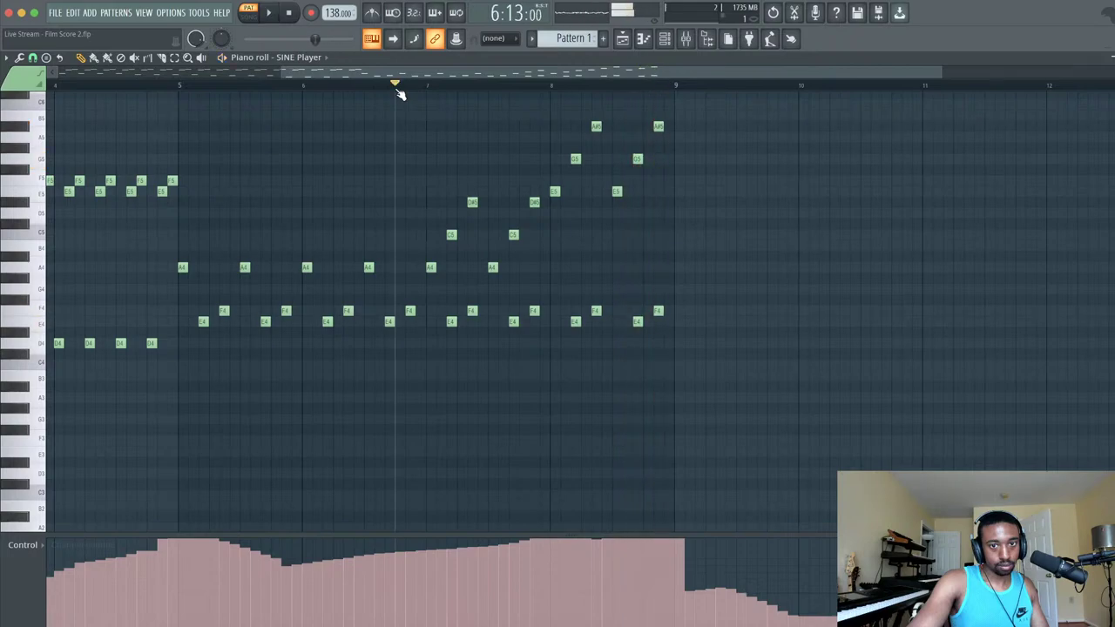
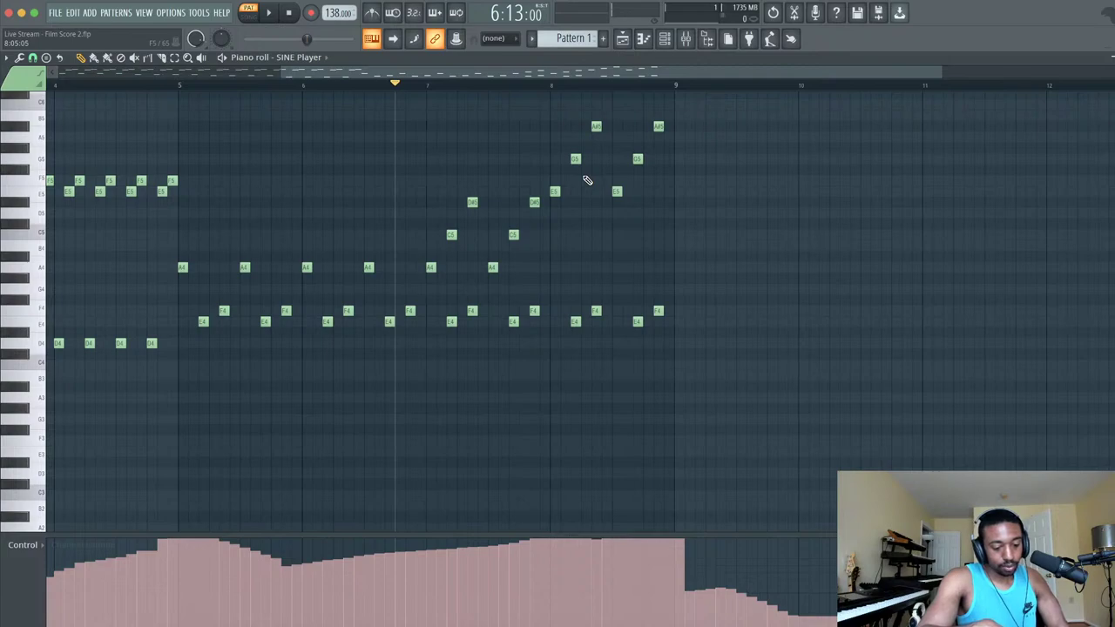
pyautogui.press('space')
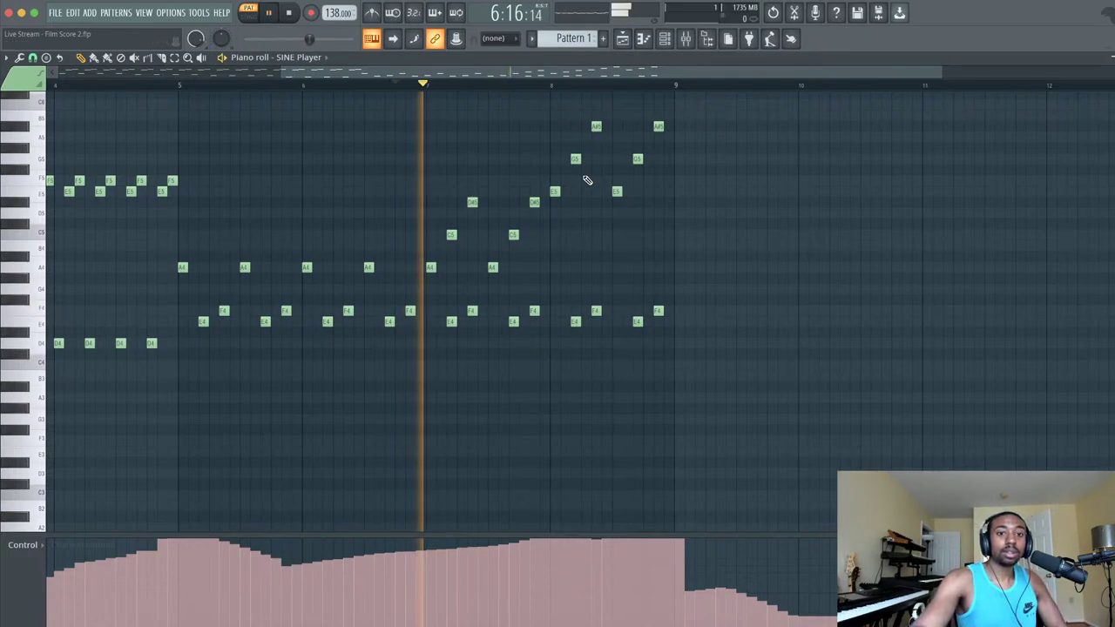
pyautogui.press('space')
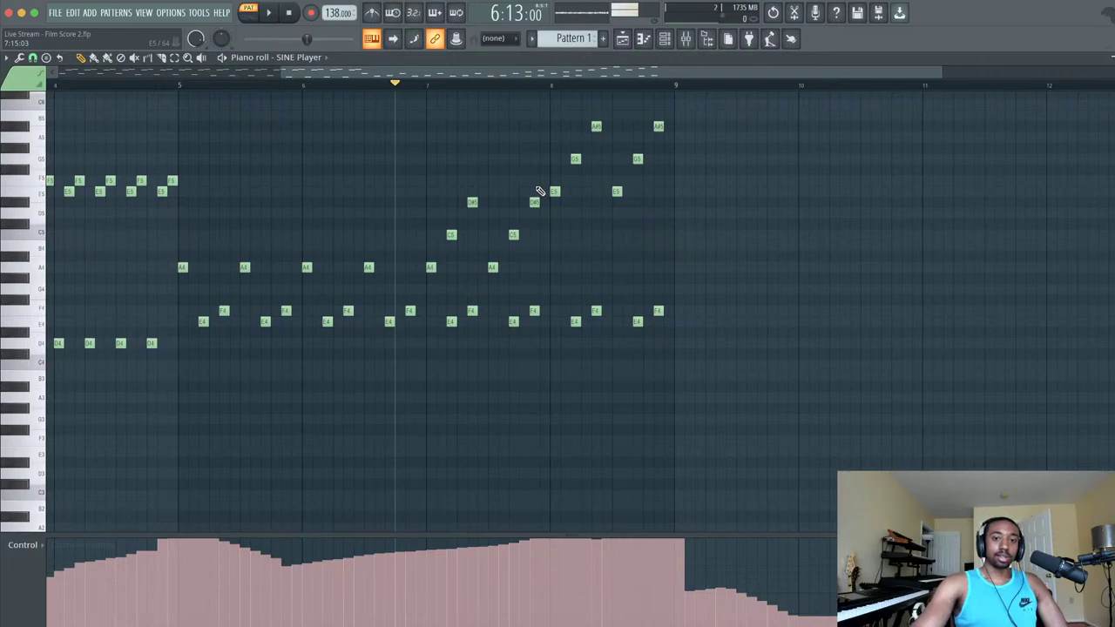
# - Delete the transposed E5 figures from bar 8 and restore the two A4 notes there
pyautogui.scroll(3, 540, 191)
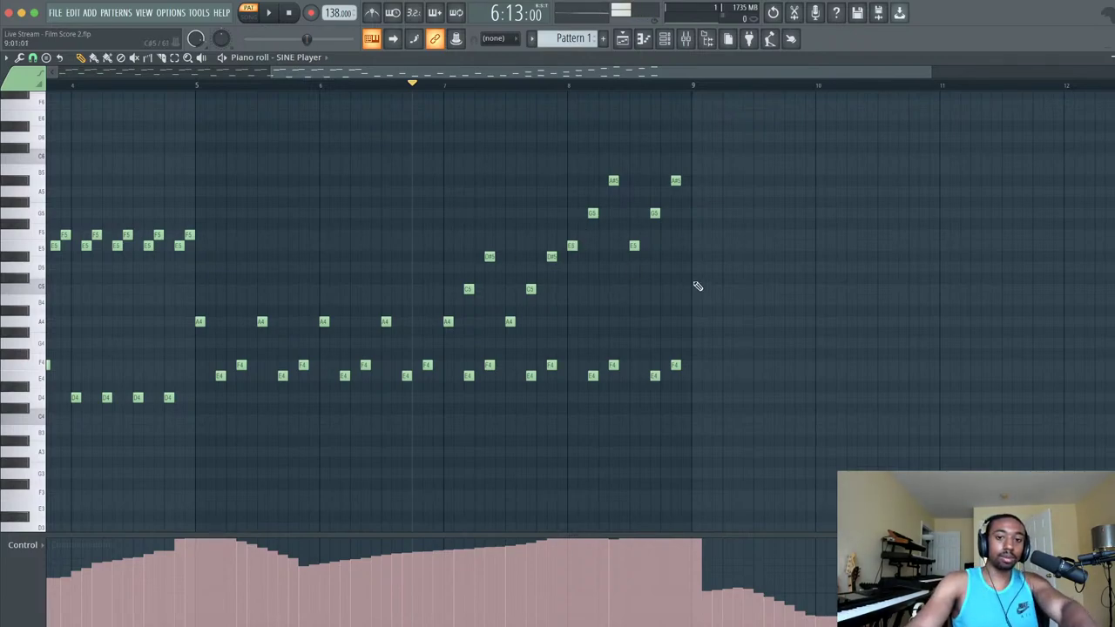
pyautogui.moveTo(698, 286); pyautogui.dragTo(566, 178)
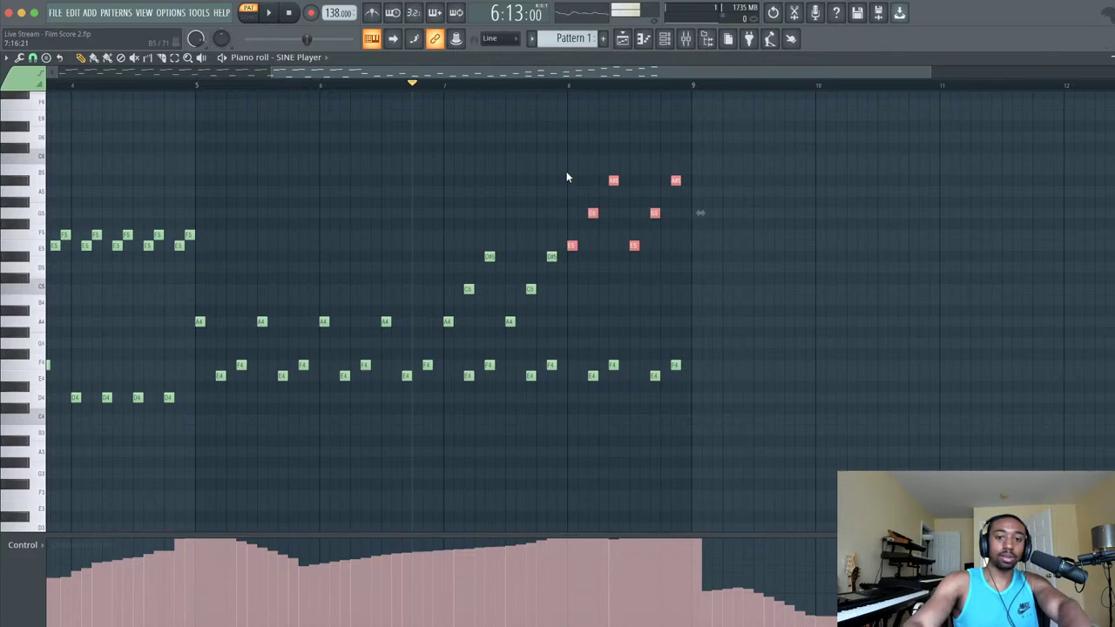
pyautogui.press('Delete')
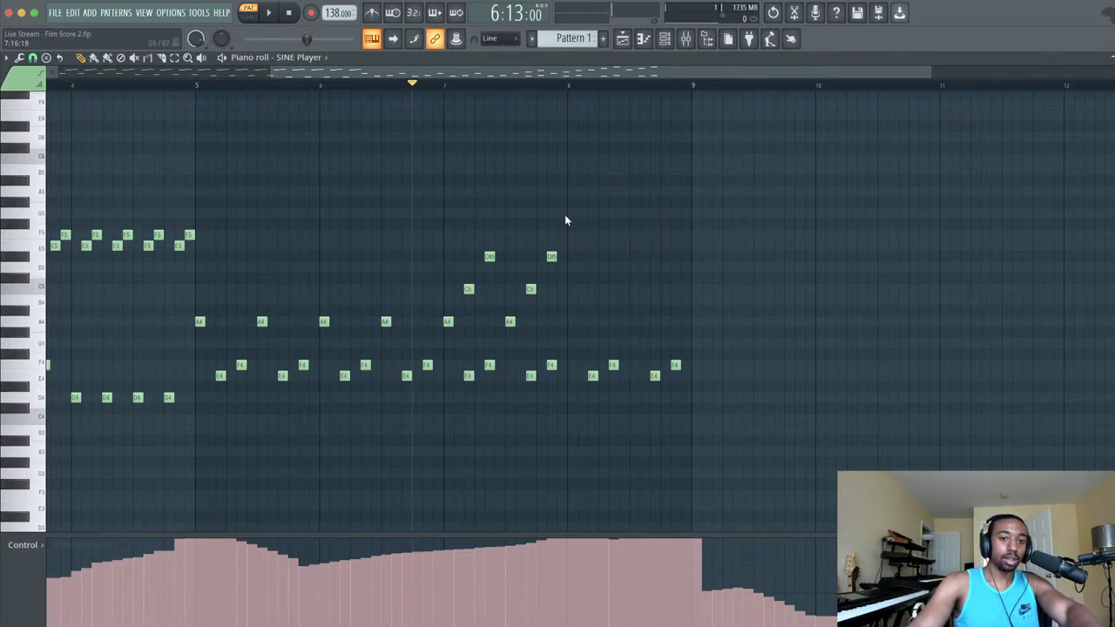
pyautogui.rightClick(509, 322)
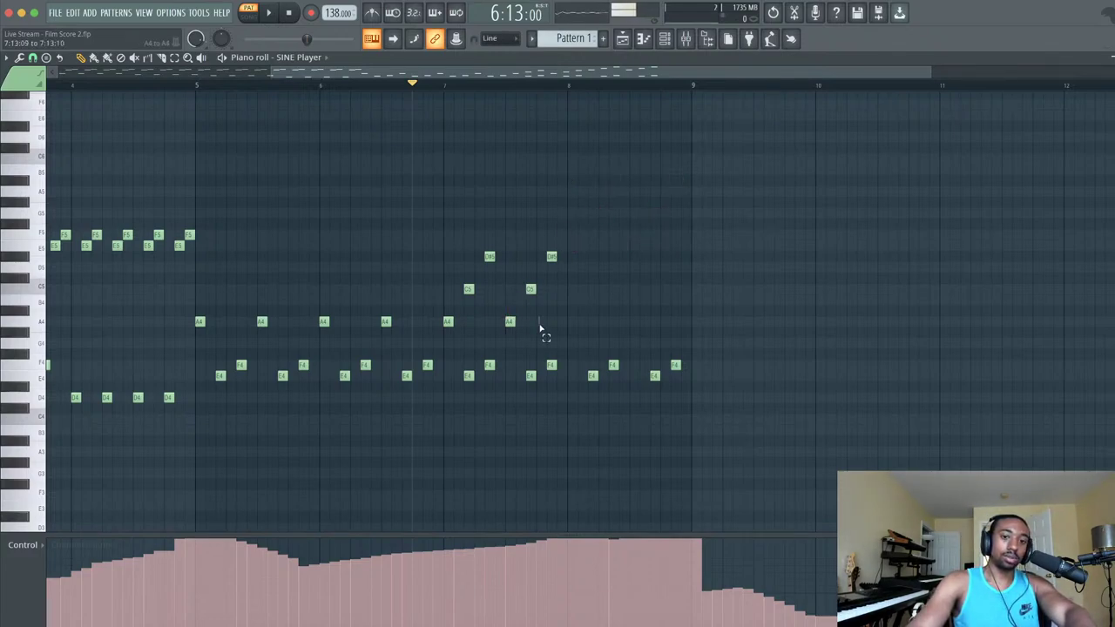
pyautogui.moveTo(539, 325); pyautogui.dragTo(572, 323)
pyautogui.keyDown('super'); pyautogui.click(585, 292); pyautogui.keyUp('super')
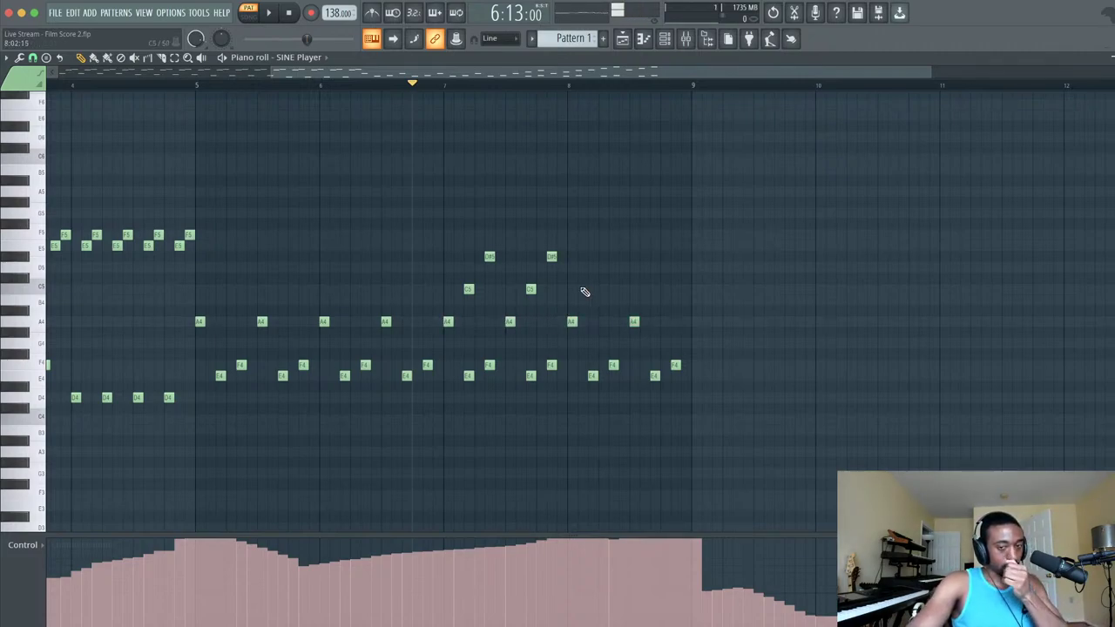
# - Lengthen both A4 notes in bar 8 to half a bar and stack half-bar C5, D#5 and F#5 notes above the first
pyautogui.moveTo(577, 322); pyautogui.dragTo(685, 323)
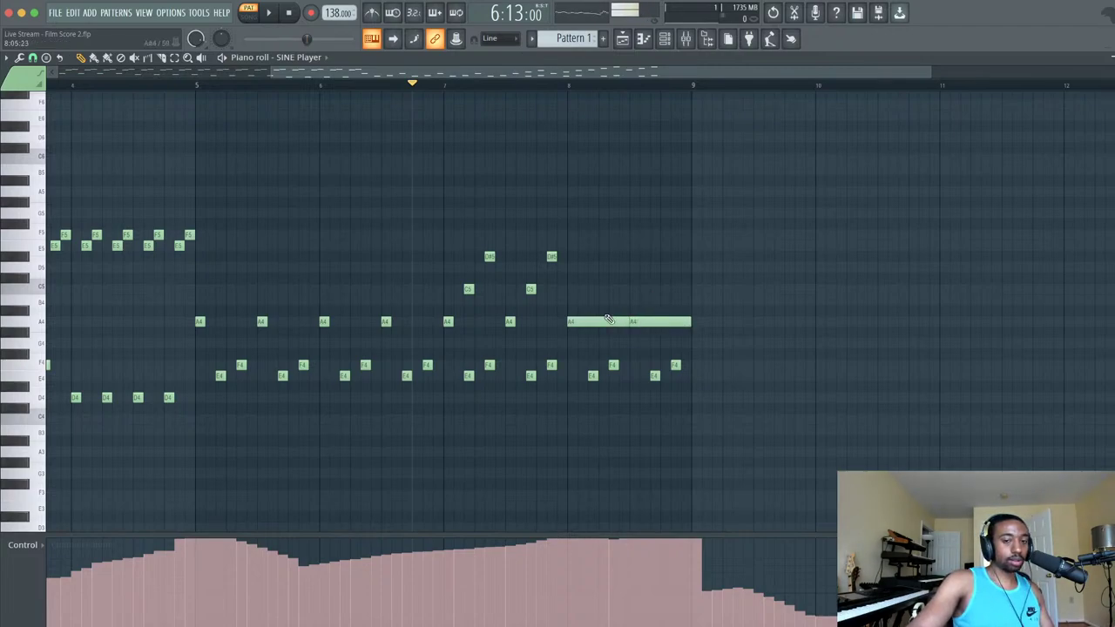
pyautogui.moveTo(580, 289); pyautogui.dragTo(569, 291)
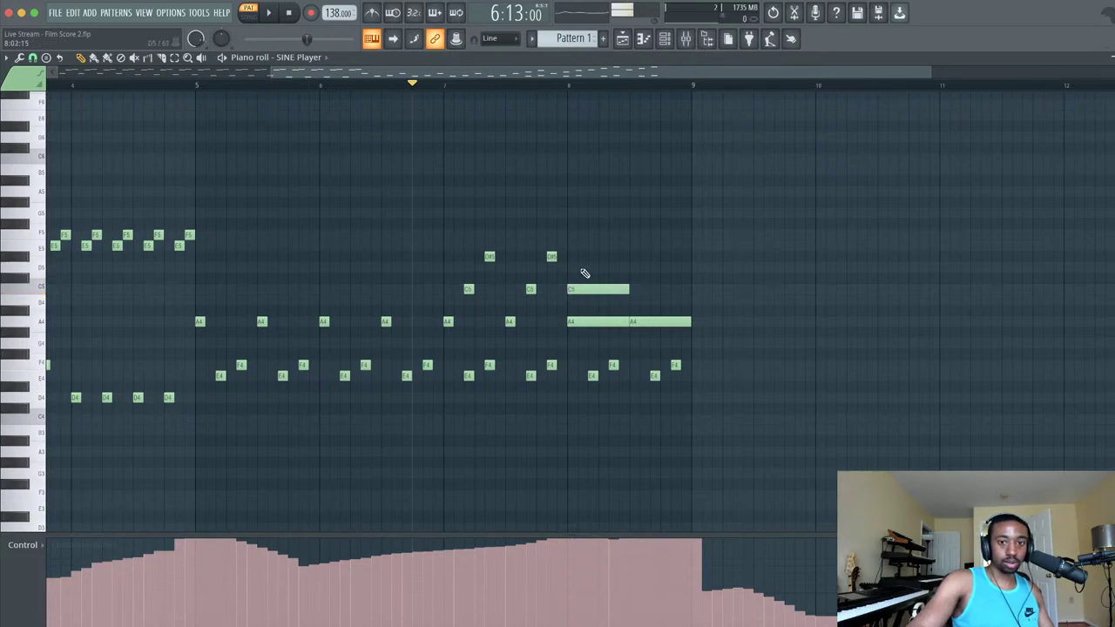
pyautogui.click(579, 258)
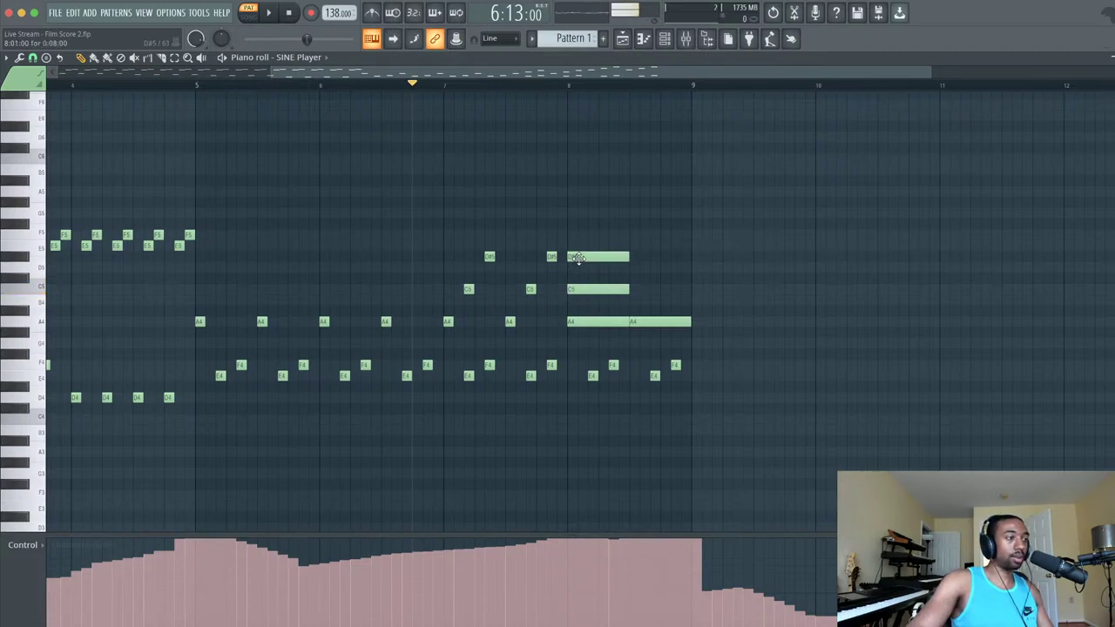
pyautogui.click(576, 225)
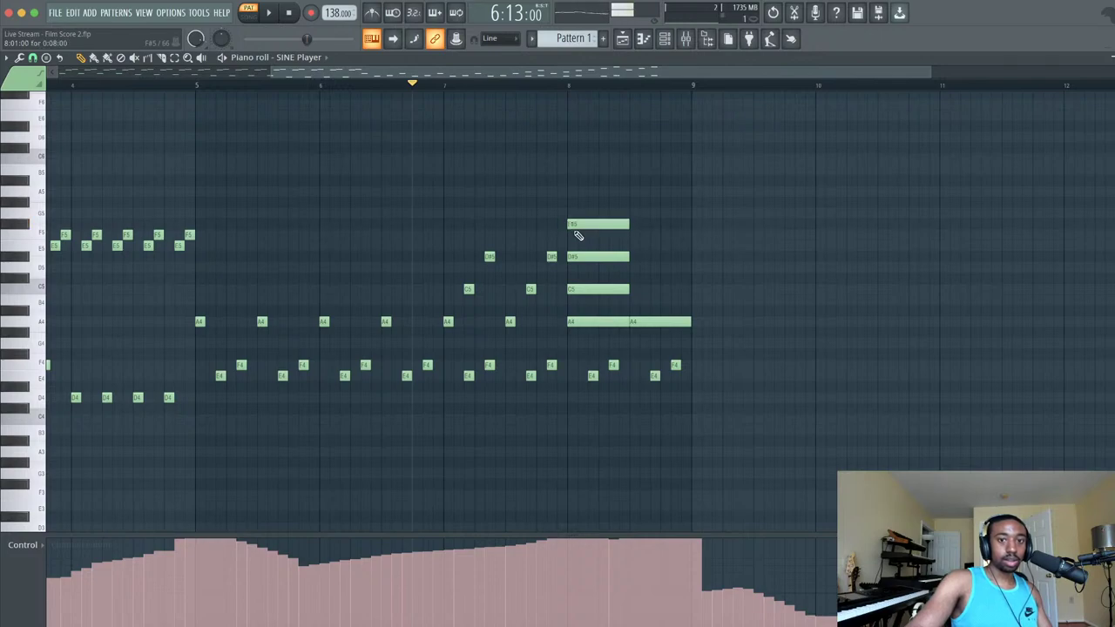
# - Add a half-bar A5 note on top of the chord at the start of bar 8 and audition from bar 5
pyautogui.click(574, 192)
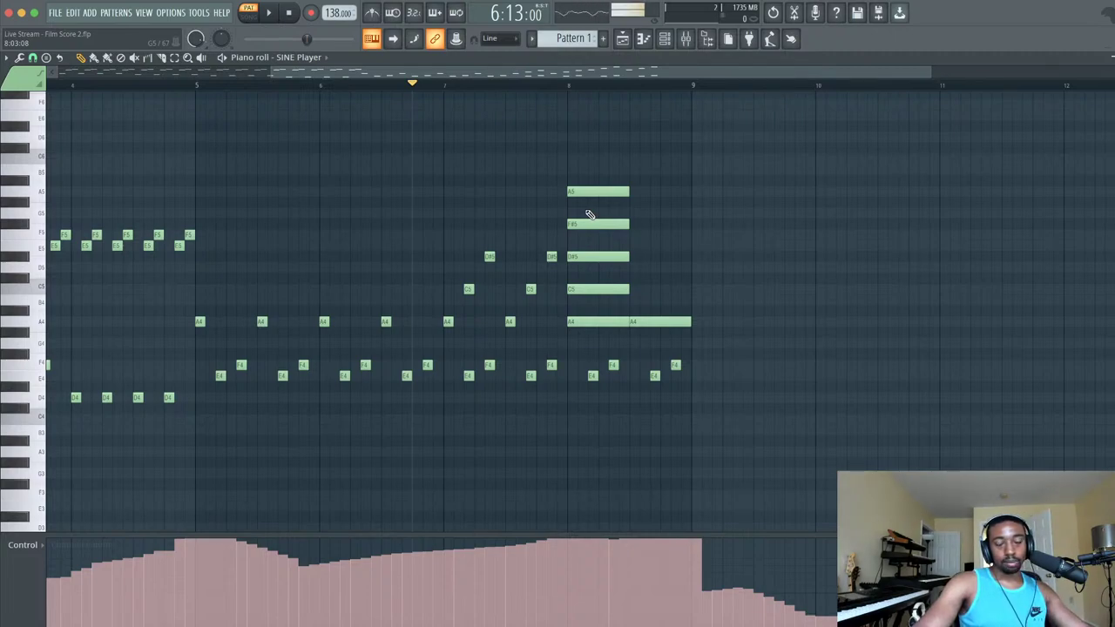
pyautogui.click(201, 89)
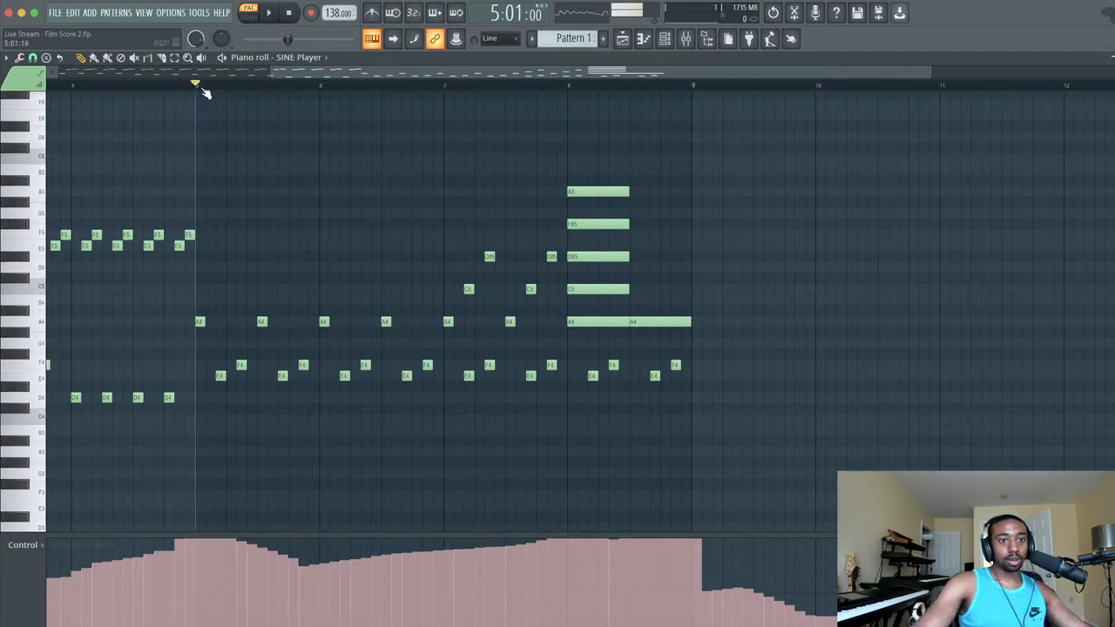
pyautogui.press('space')
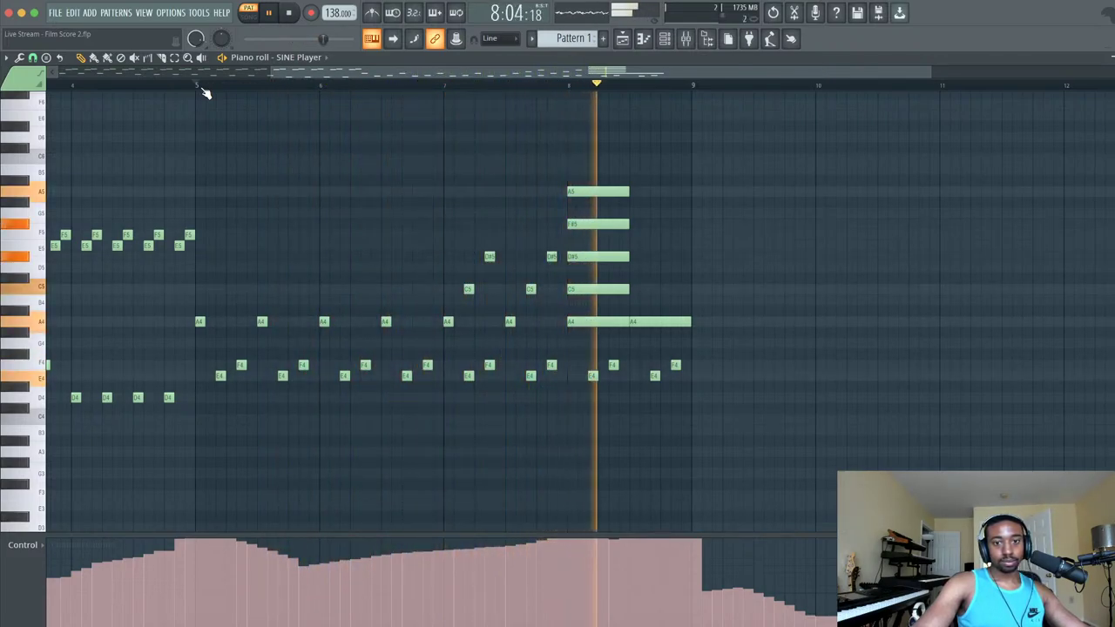
pyautogui.press('space')
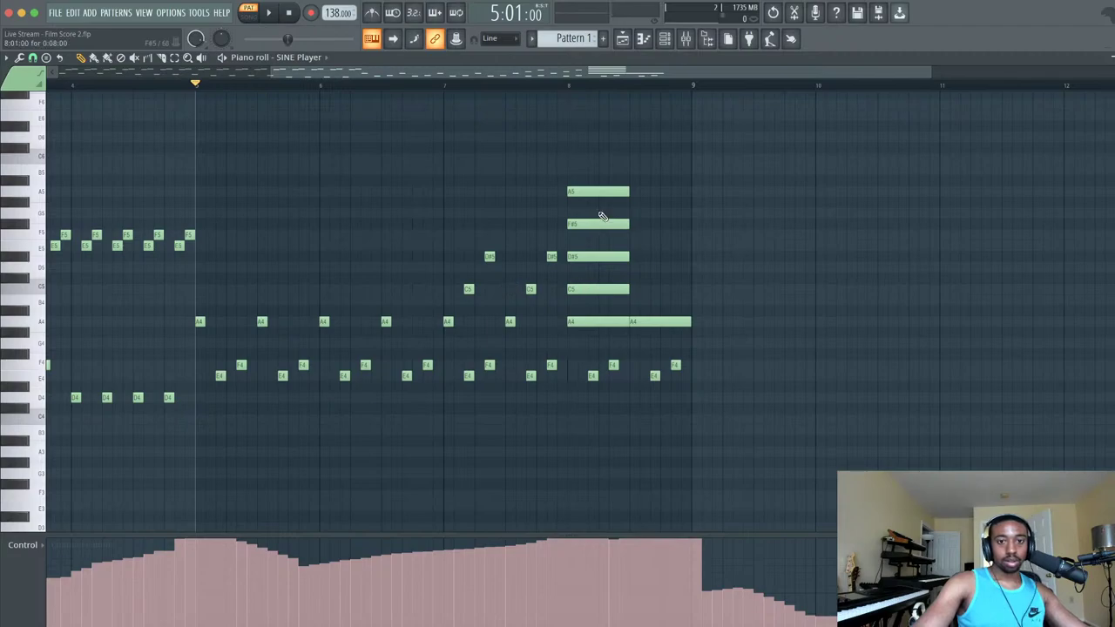
# - Transpose all notes in the first half of bar 8 down five semitones, putting the chord's top note on E5, and audition from bar 5
pyautogui.moveTo(596, 191); pyautogui.dragTo(569, 188)
pyautogui.click(624, 398)
pyautogui.click(44, 235)
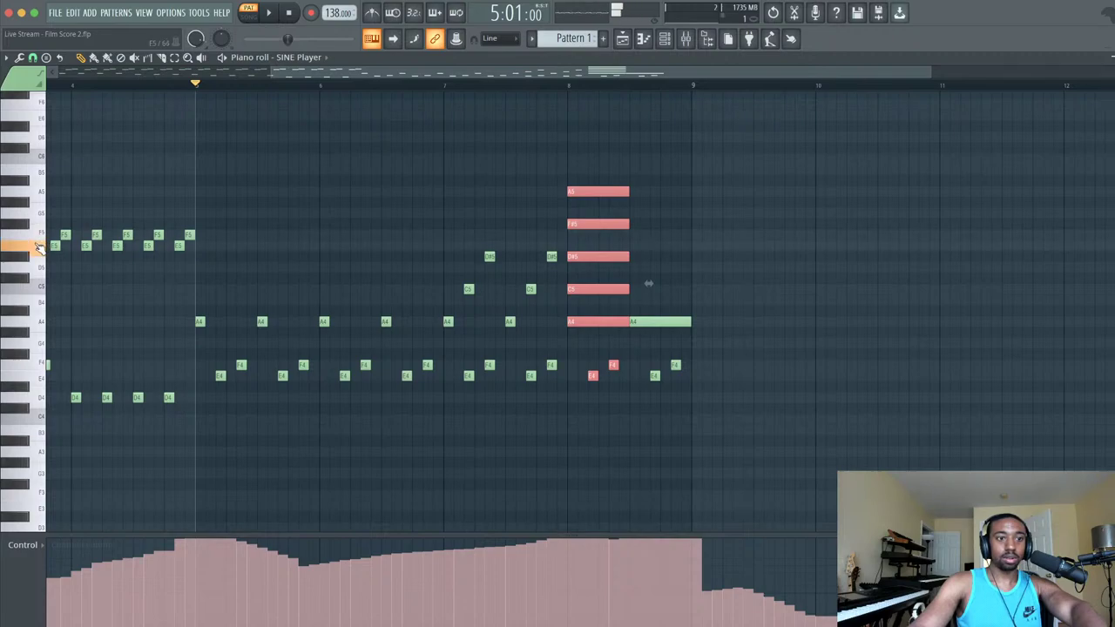
pyautogui.click(36, 246)
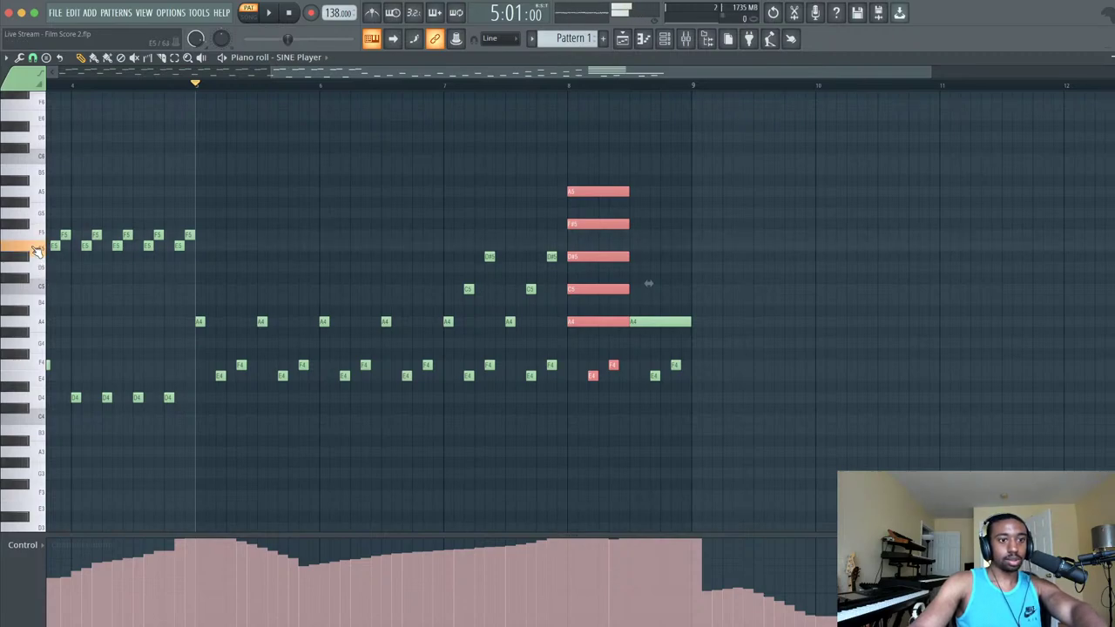
pyautogui.press('Down')
pyautogui.press('Down')
pyautogui.press('Down')
pyautogui.press('Down')
pyautogui.press('Down')
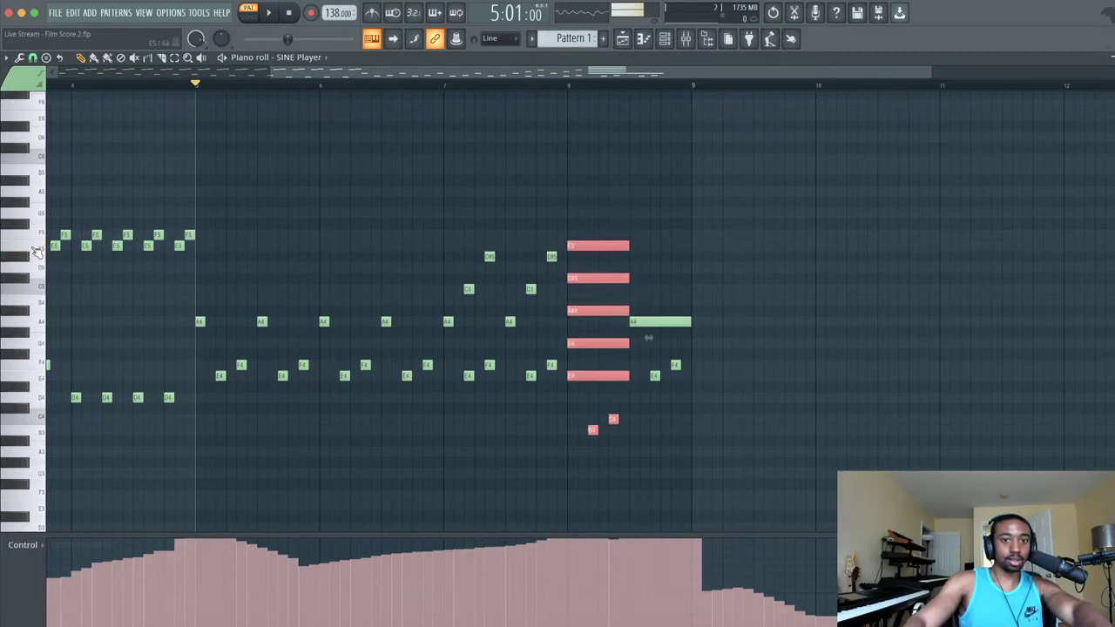
pyautogui.press('Down')
pyautogui.press('Up')
pyautogui.press('space')
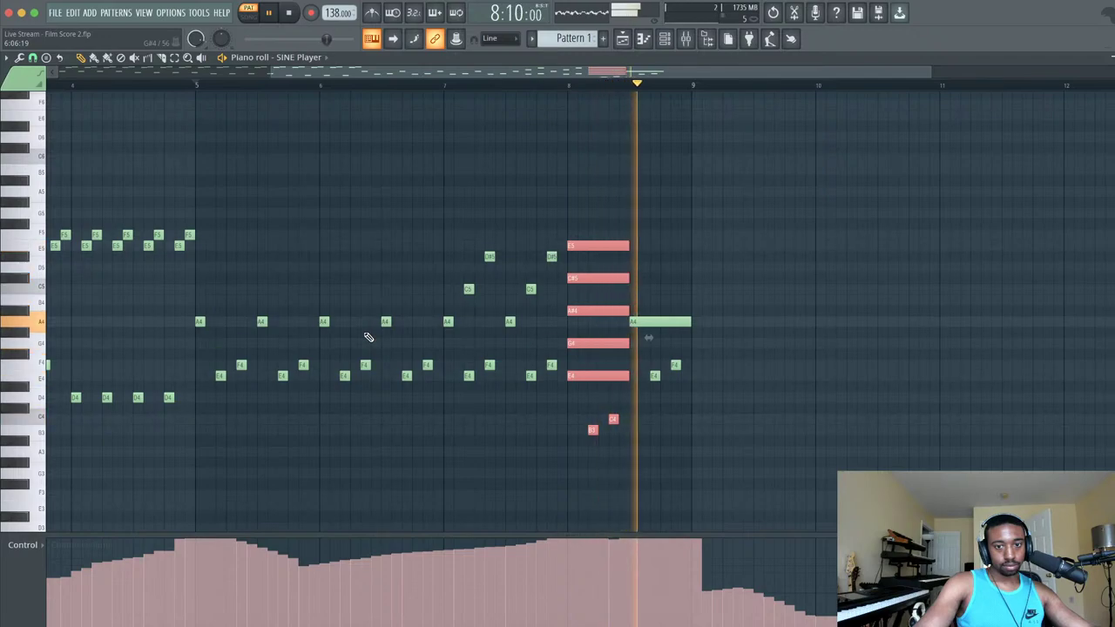
pyautogui.press('space')
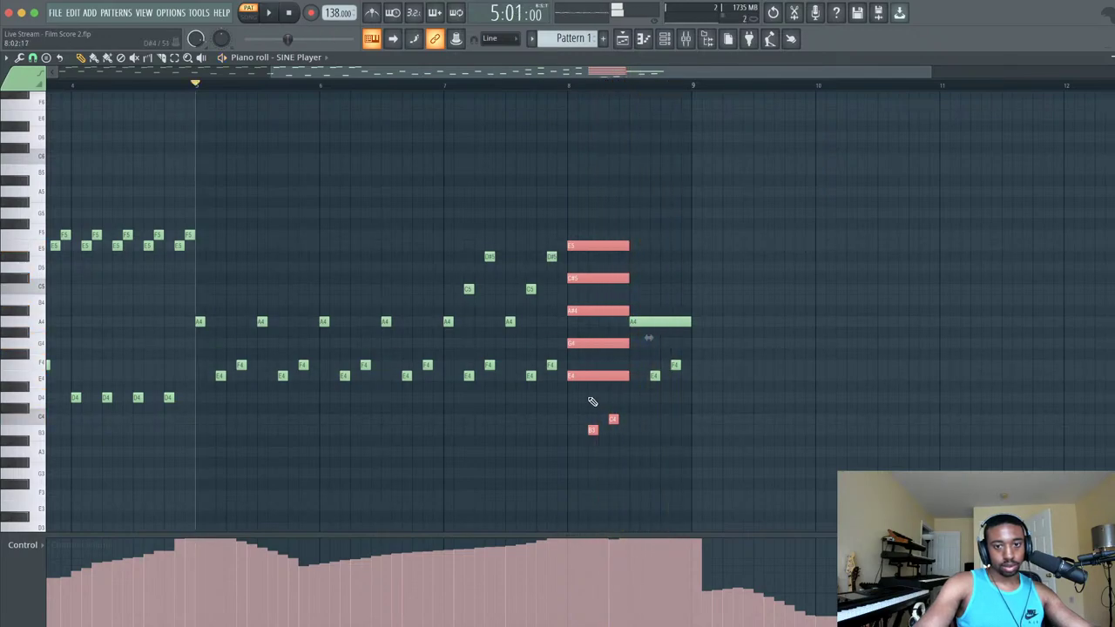
# - Add a half-bar A5 note in the second half of bar 8 and delete the A4, E4 and F4 notes below it
pyautogui.click(683, 311)
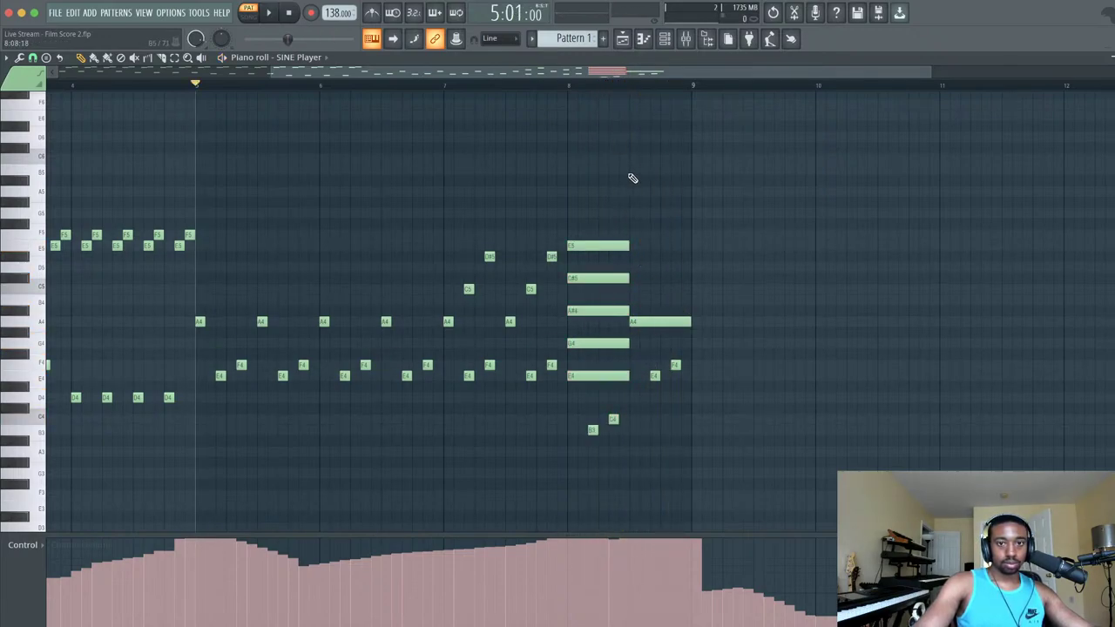
pyautogui.moveTo(632, 177); pyautogui.dragTo(626, 205)
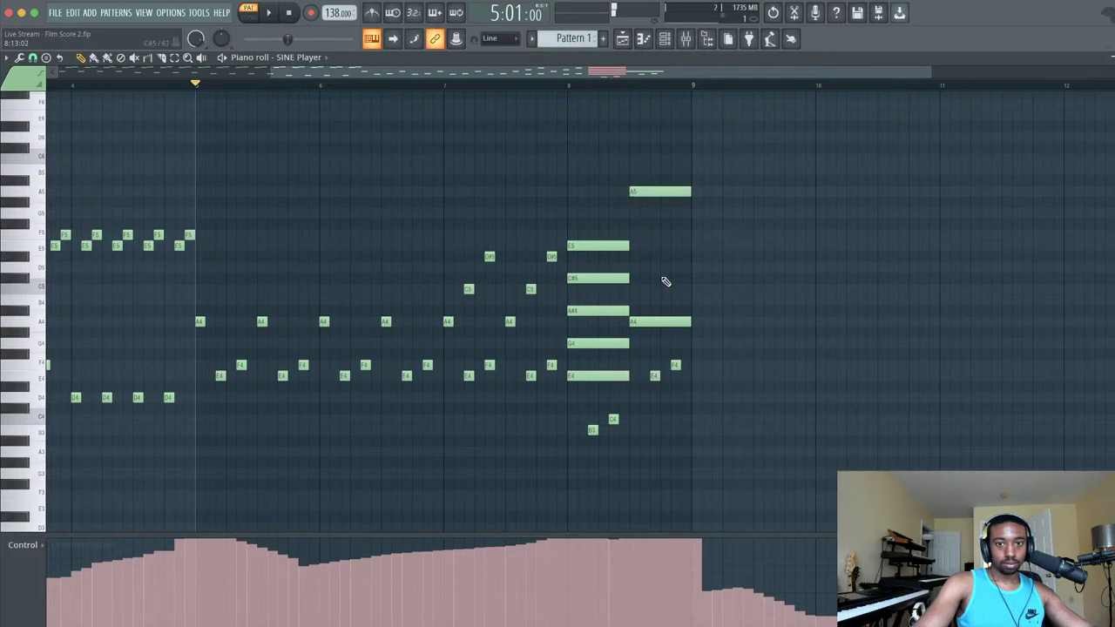
pyautogui.moveTo(689, 285); pyautogui.dragTo(656, 384)
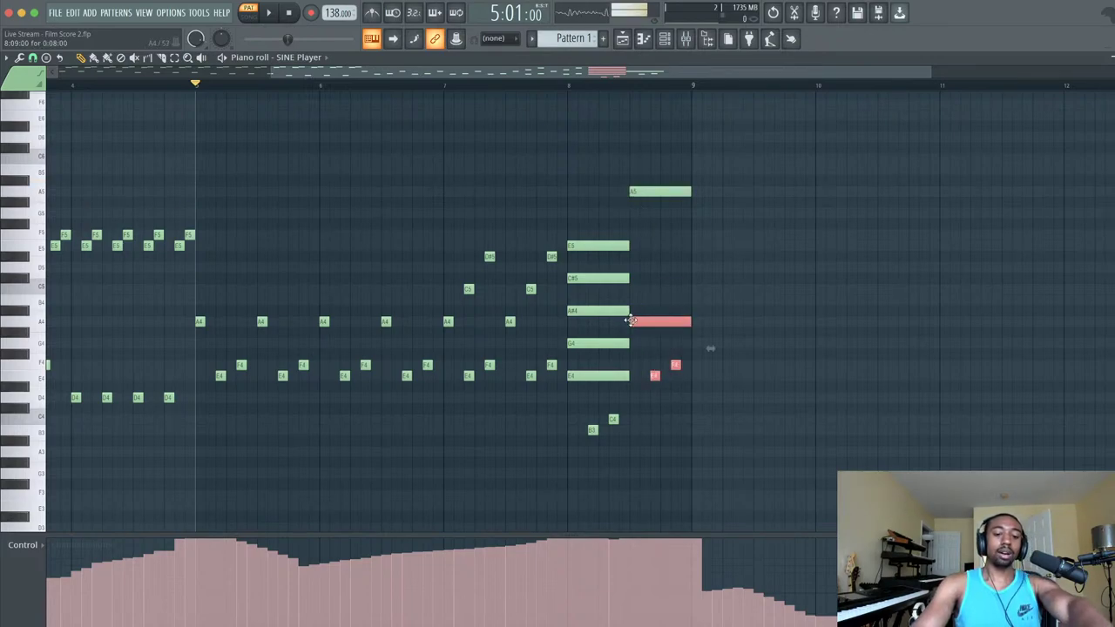
pyautogui.press('Delete')
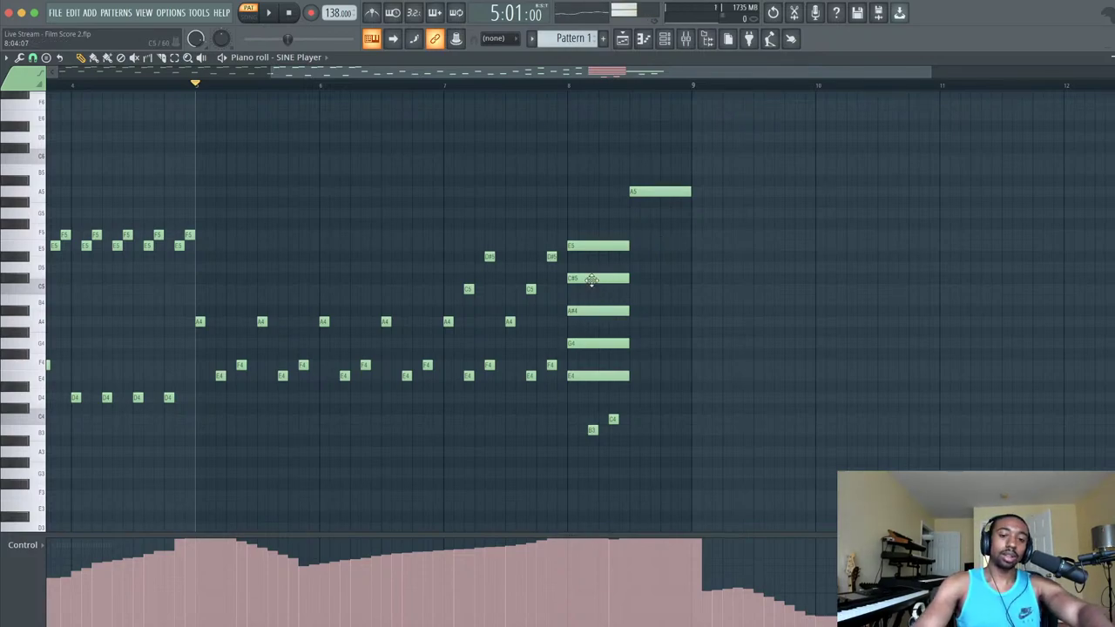
# - Stamp a half-bar Minor 9th chord on G4 in the second half of bar 8, with A5 as its top note
pyautogui.moveTo(591, 242); pyautogui.dragTo(597, 382)
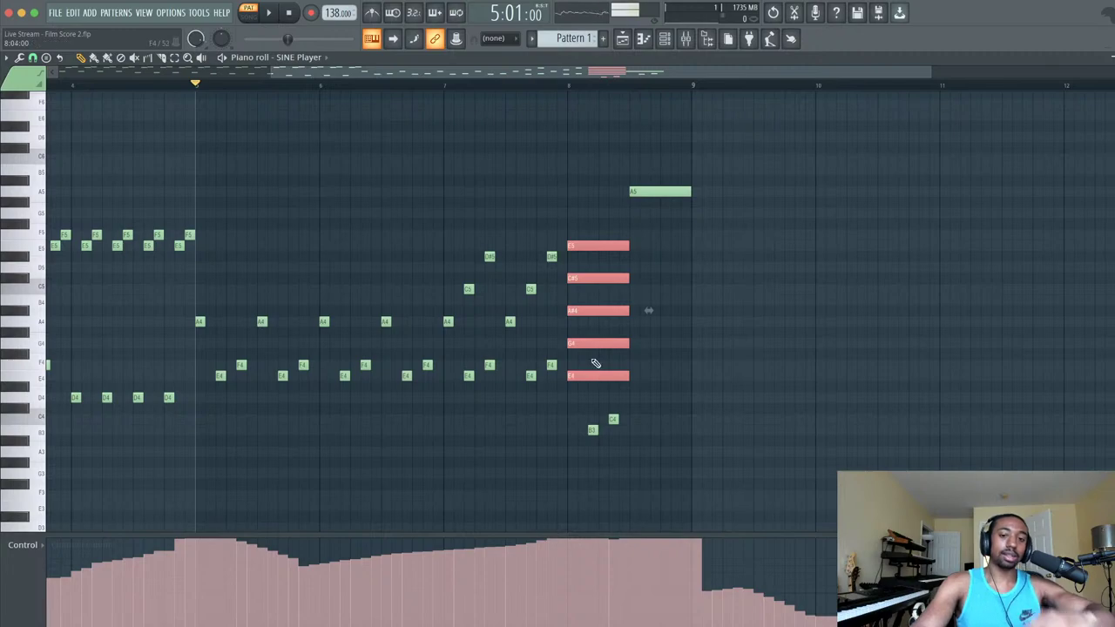
pyautogui.click(666, 365)
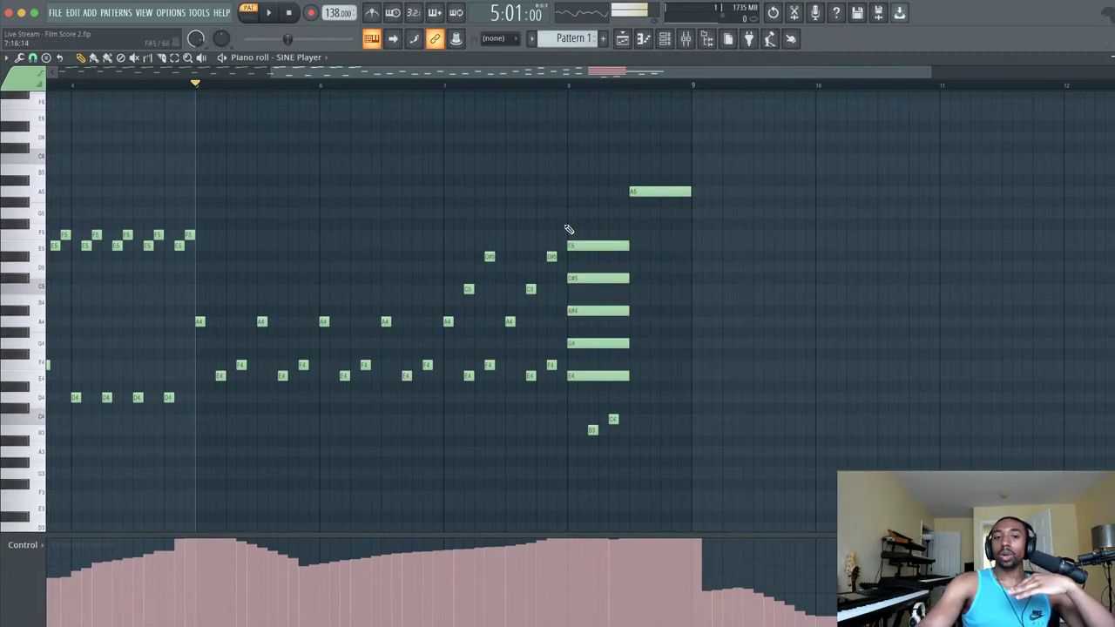
pyautogui.click(47, 58)
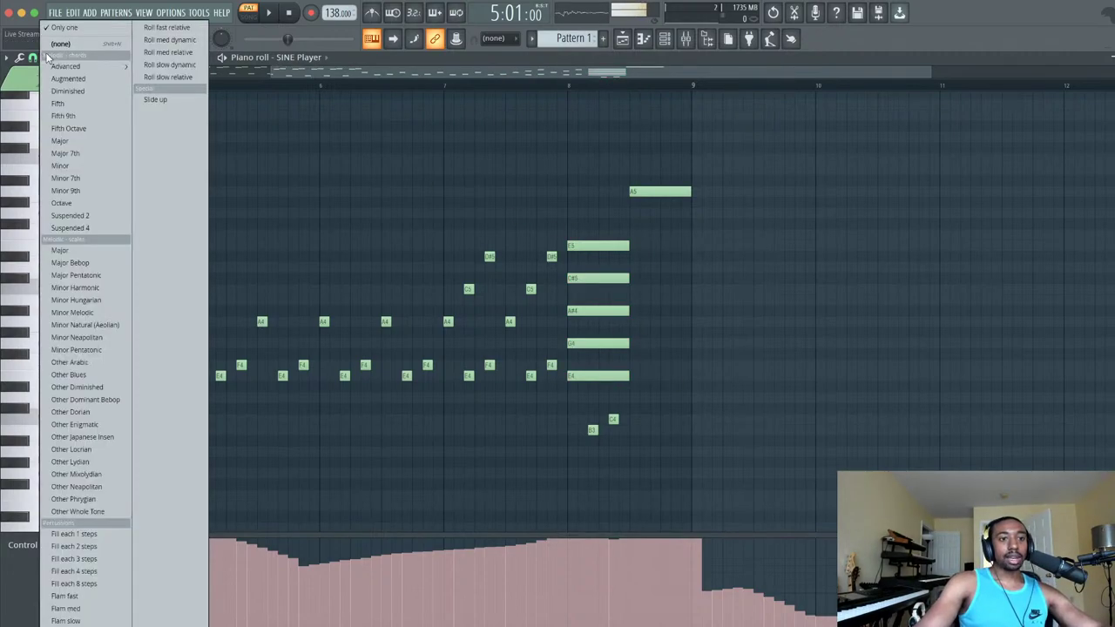
pyautogui.click(98, 191)
pyautogui.moveTo(713, 375); pyautogui.dragTo(640, 349)
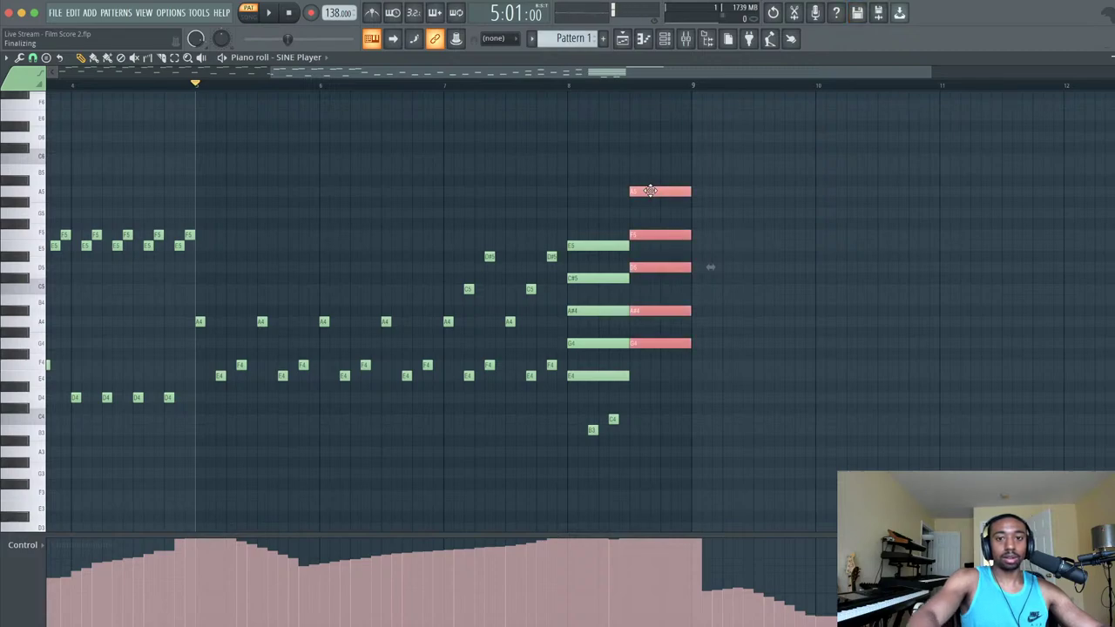
pyautogui.click(735, 223)
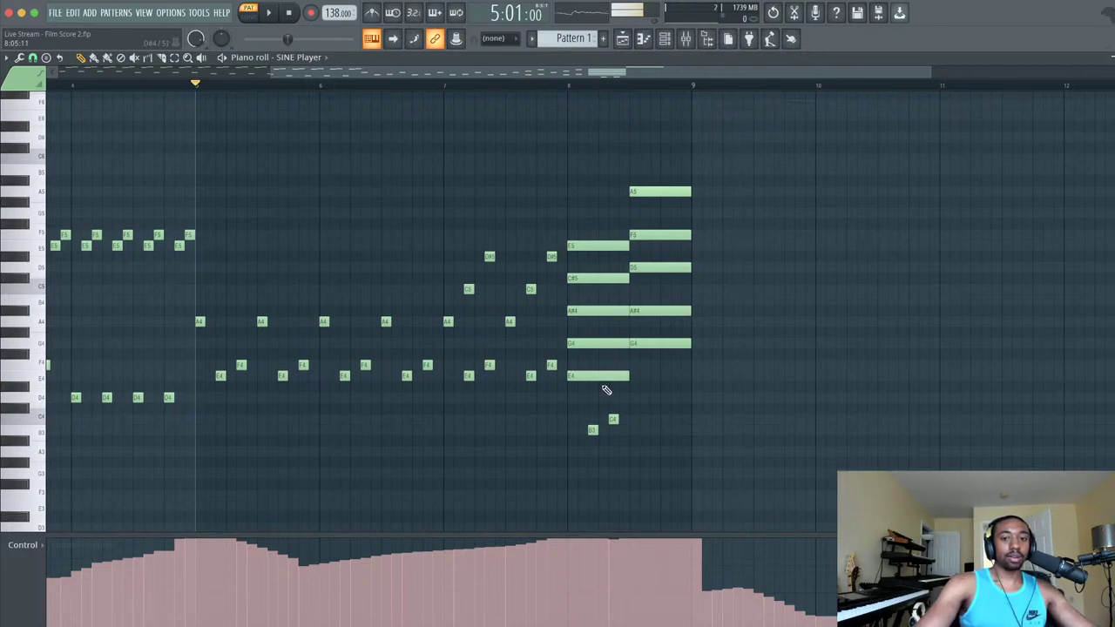
pyautogui.moveTo(605, 392); pyautogui.dragTo(600, 233)
pyautogui.click(601, 234)
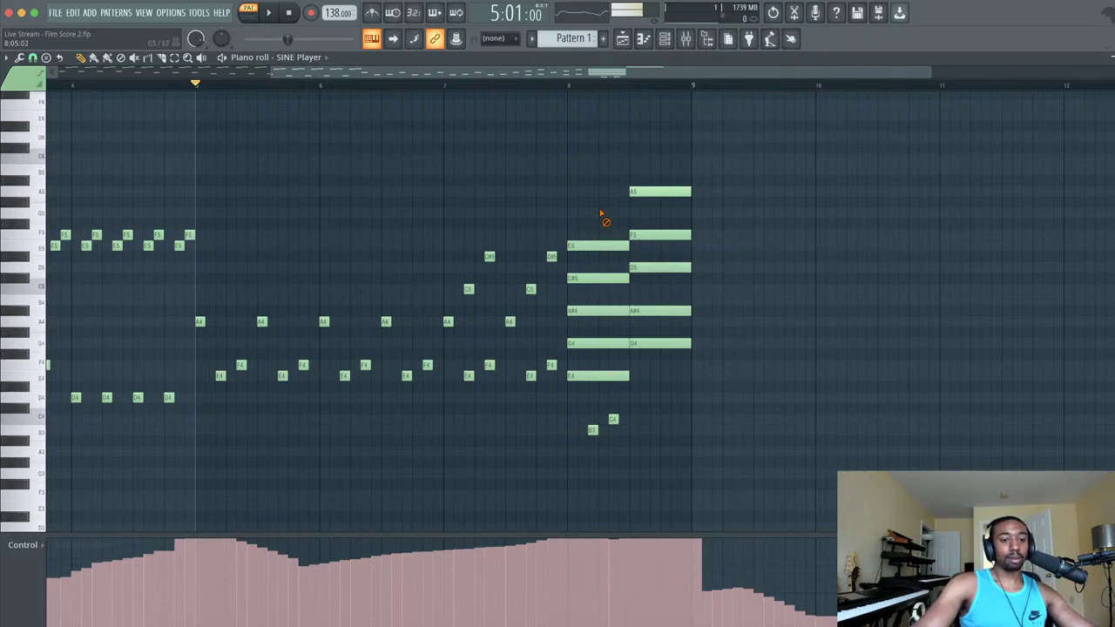
pyautogui.click(560, 164)
pyautogui.rightClick(559, 163)
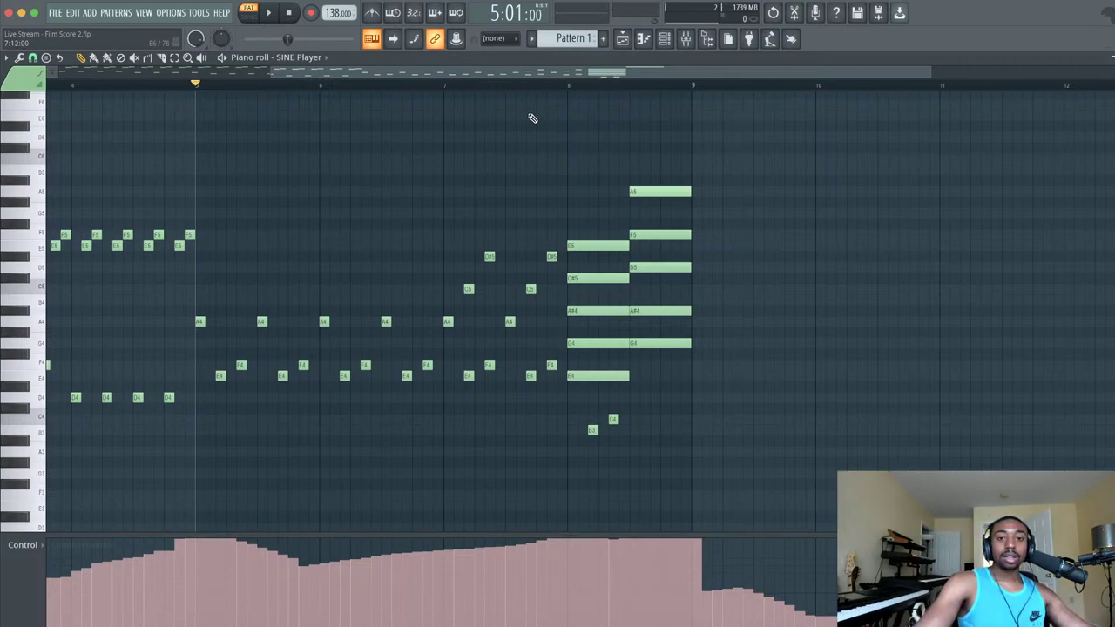
# - Audition the passage from bar 5, and the two bar 8 chords from late in bar 7
pyautogui.press('space')
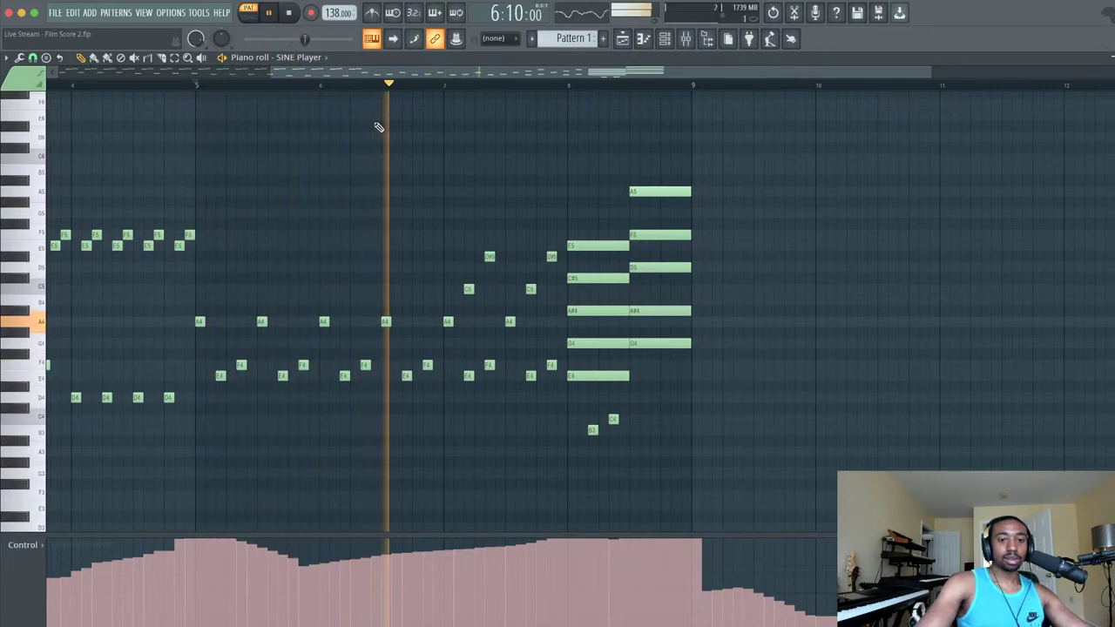
pyautogui.press('space')
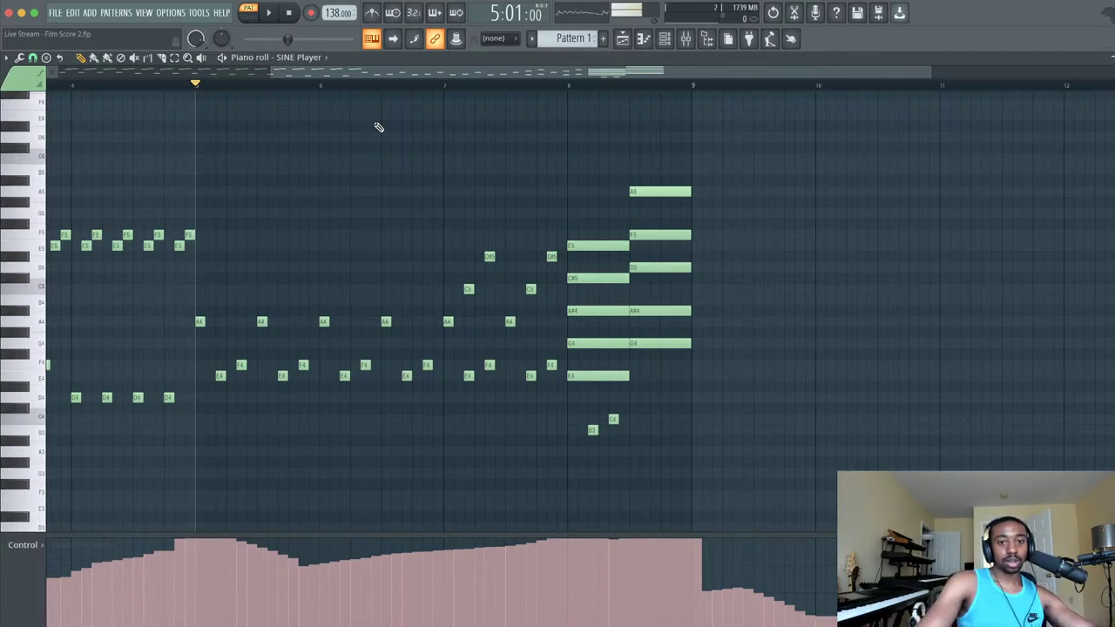
pyautogui.press('space')
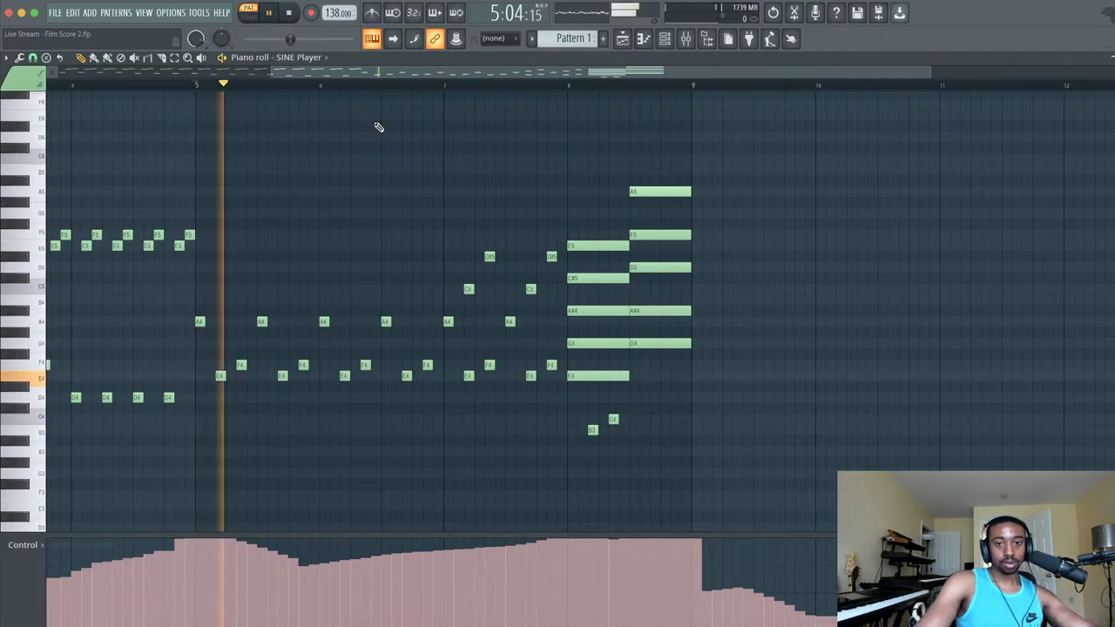
pyautogui.click(553, 86)
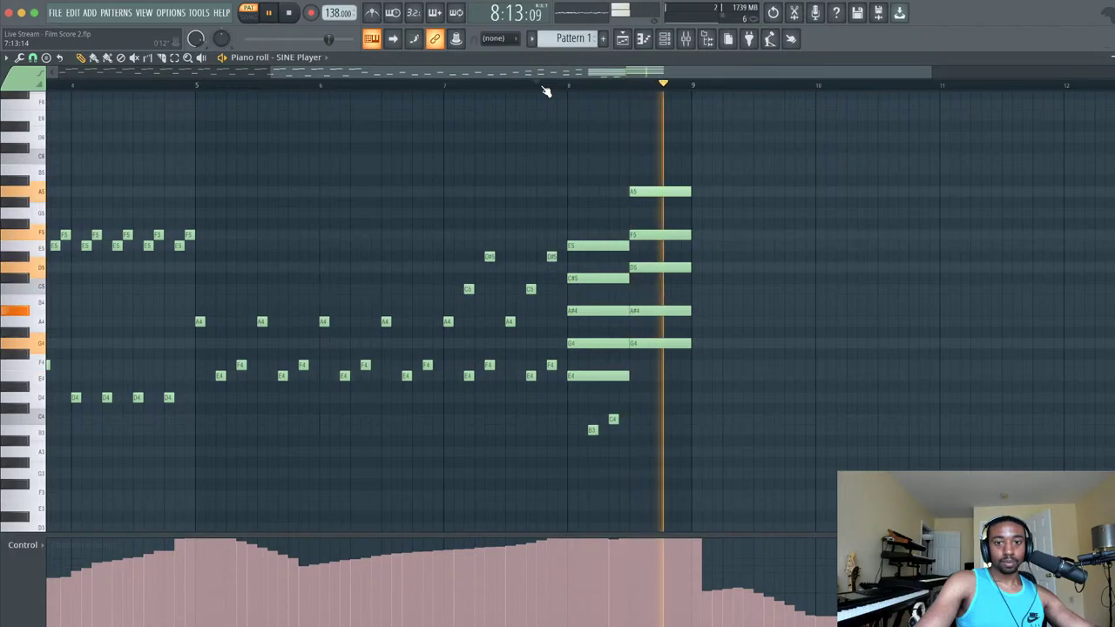
pyautogui.press('space')
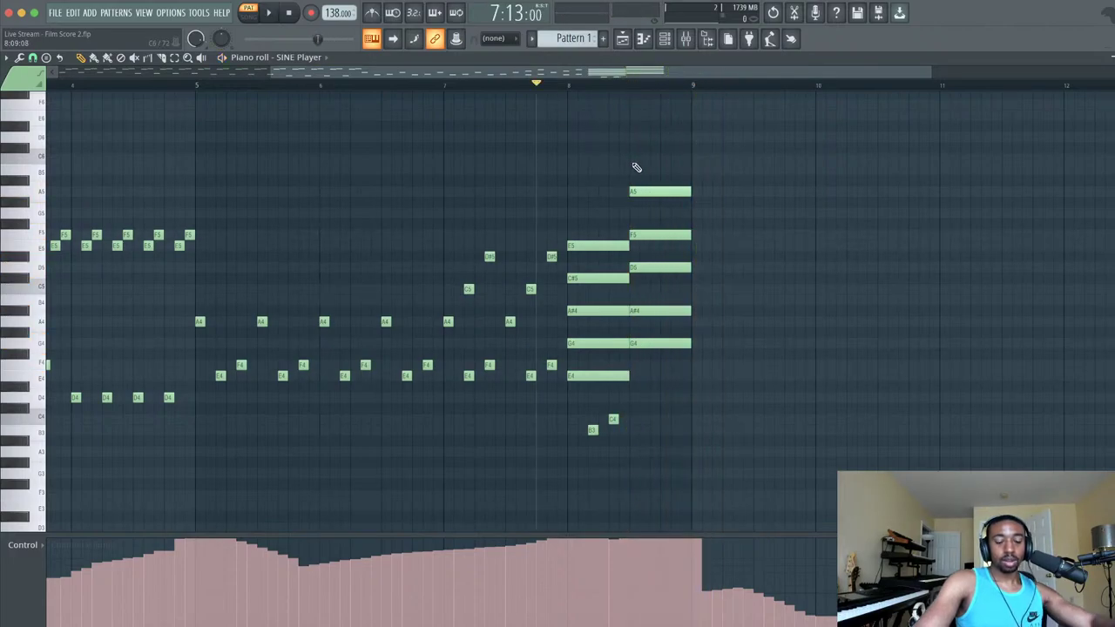
# - Copy the Minor 9th chord to the start of bar 9, transposed down two semitones to start on F4, and audition it
pyautogui.moveTo(643, 170); pyautogui.dragTo(647, 380)
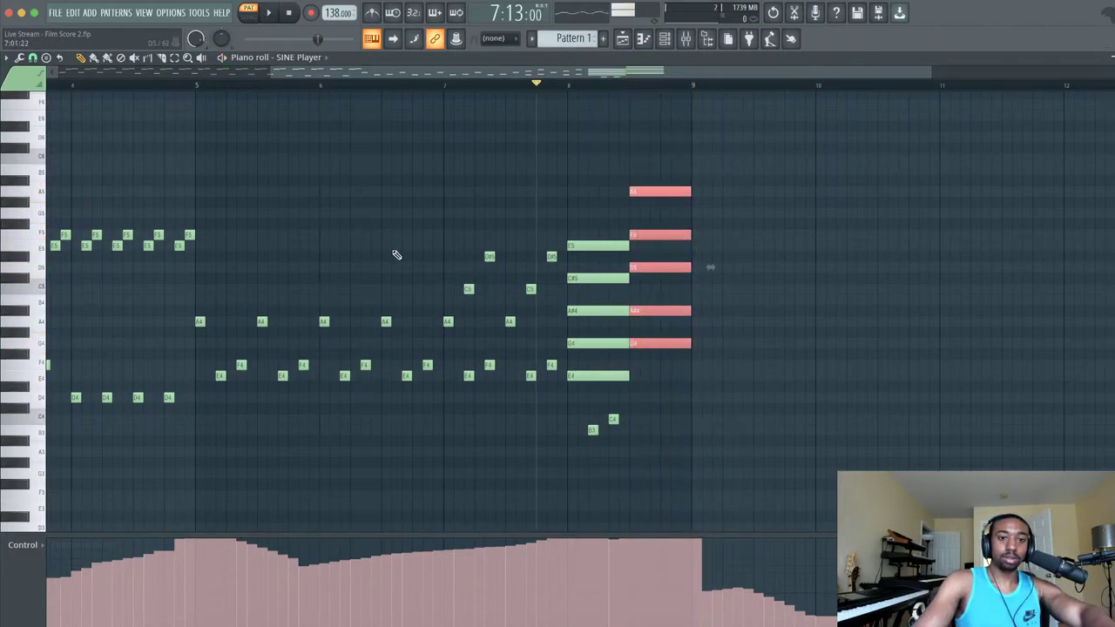
pyautogui.moveTo(37, 192); pyautogui.dragTo(37, 215)
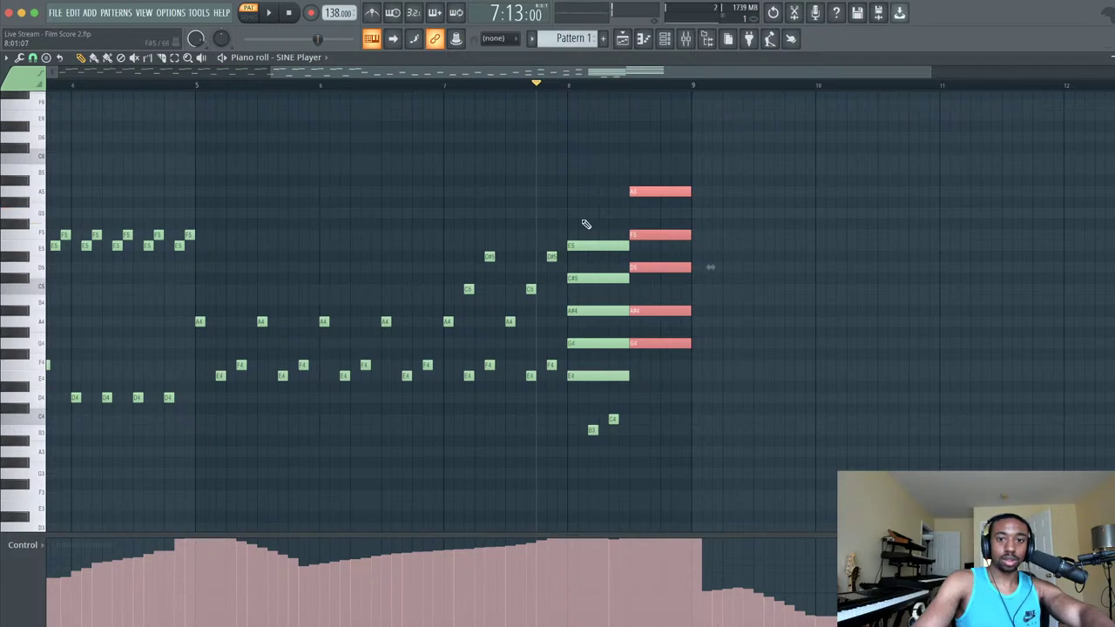
pyautogui.moveTo(633, 233); pyautogui.dragTo(701, 268)
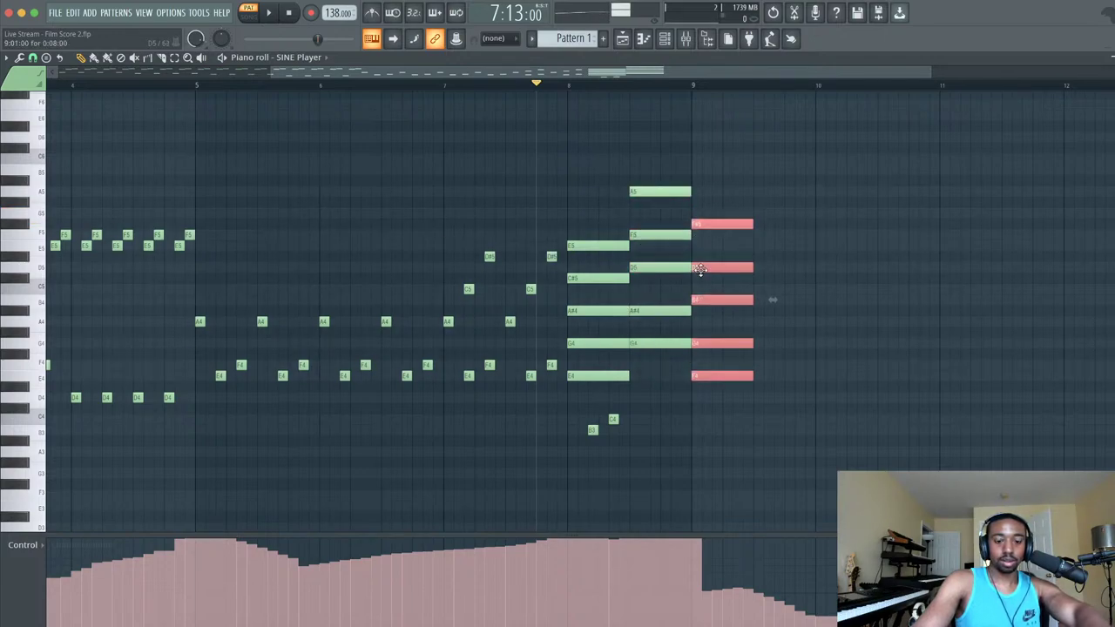
pyautogui.press('space')
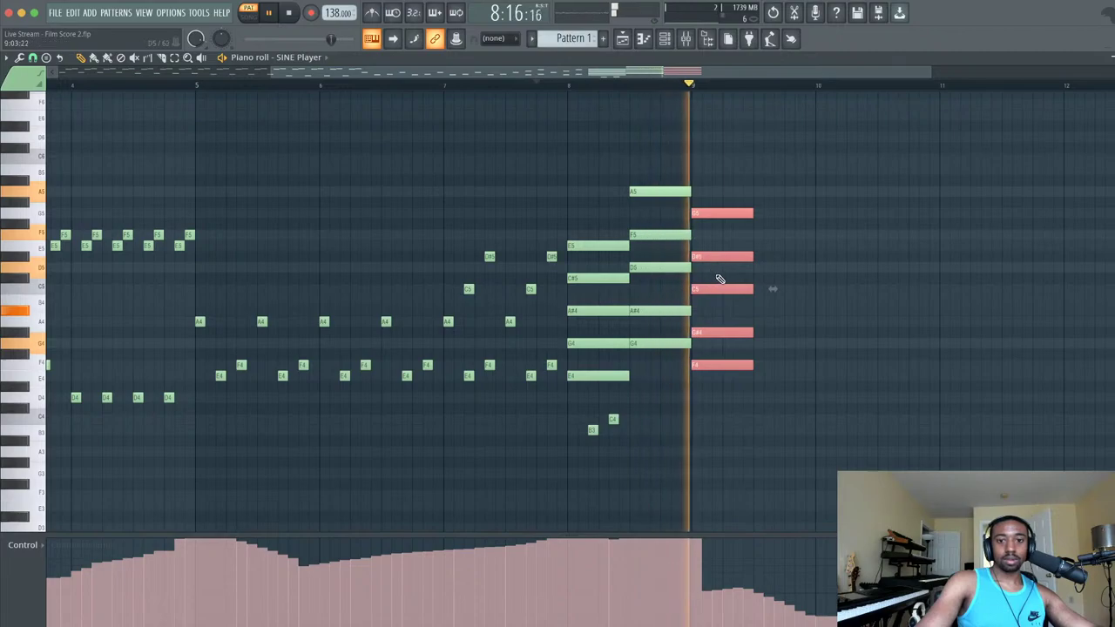
pyautogui.press('space')
pyautogui.press('space')
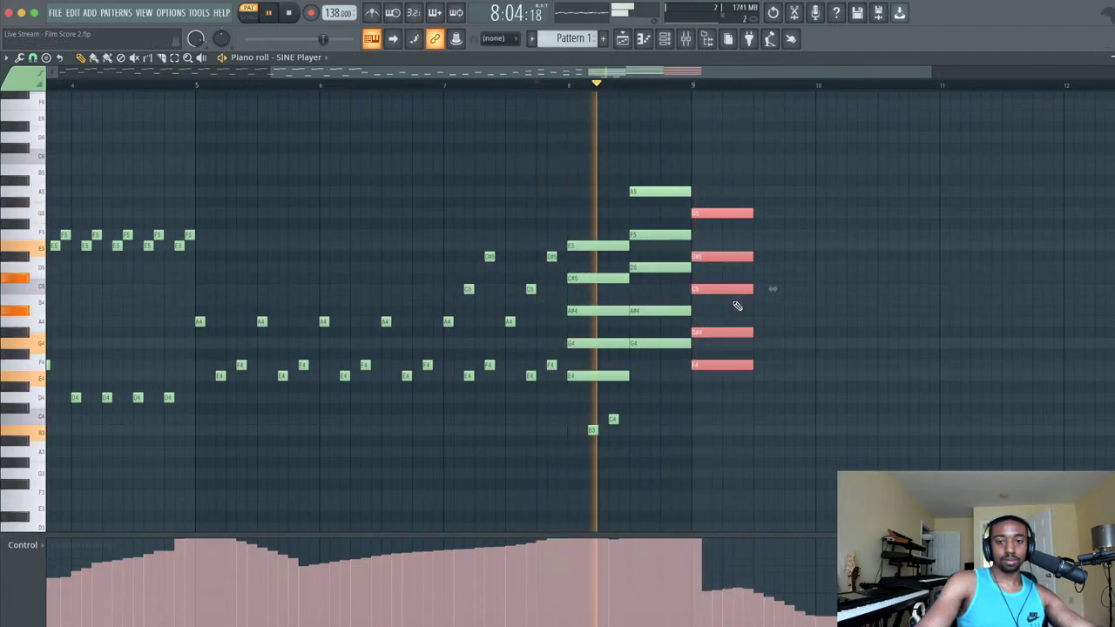
# - Lengthen the bar 9 chord to a full bar, raise the channel volume to near maximum throughout bar 9, and audition the ending
pyautogui.moveTo(753, 213); pyautogui.dragTo(815, 217)
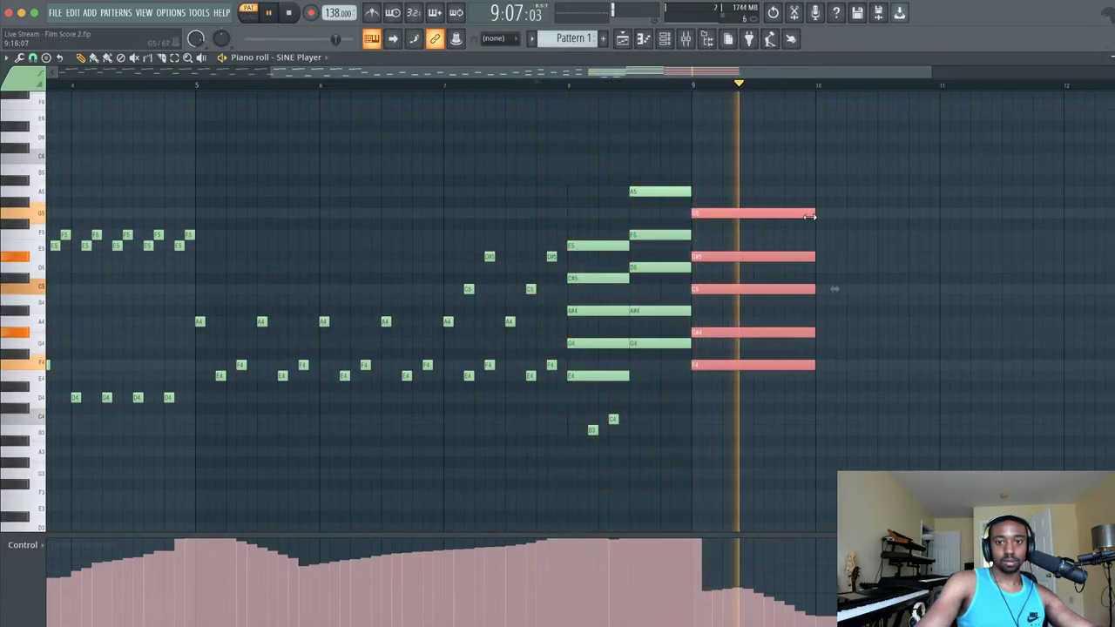
pyautogui.press('space')
pyautogui.moveTo(670, 579)
pyautogui.mouseDown()
pyautogui.moveTo(715, 535)
pyautogui.moveTo(648, 528)
pyautogui.moveTo(810, 520)
pyautogui.mouseUp()
pyautogui.press('space')
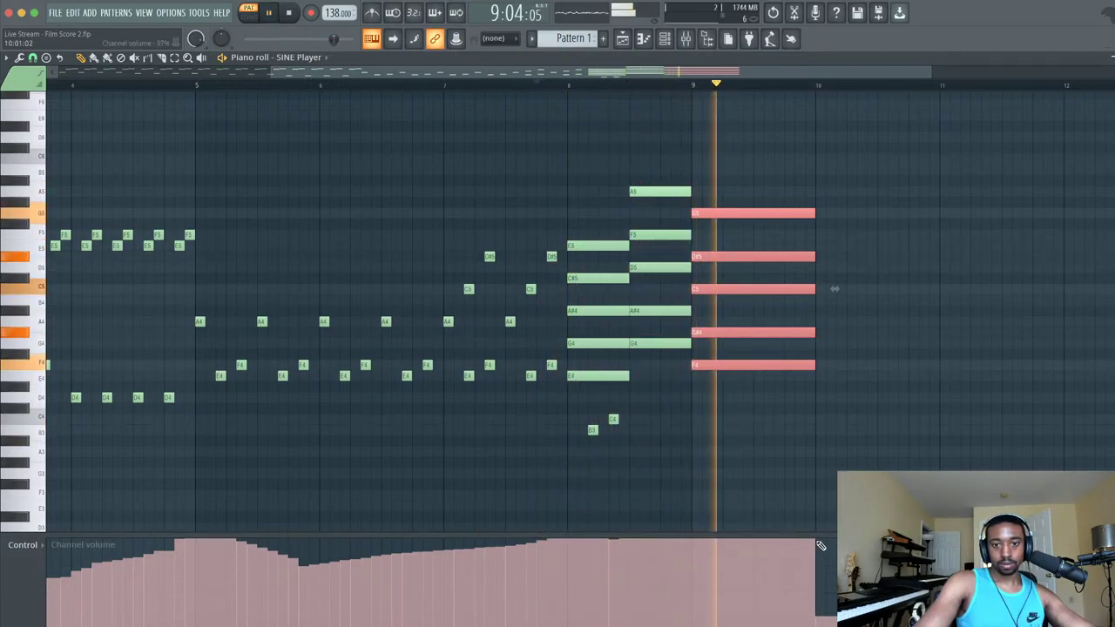
pyautogui.press('space')
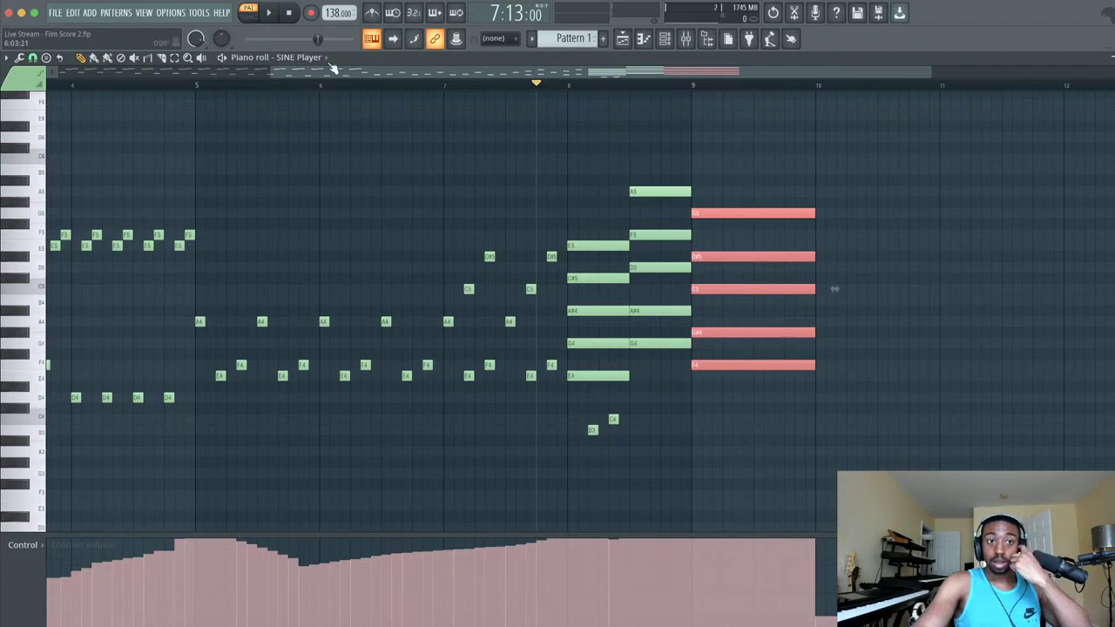
# - Audition the opening bars of the pattern from the start and return to the earlier bars
pyautogui.click(270, 13)
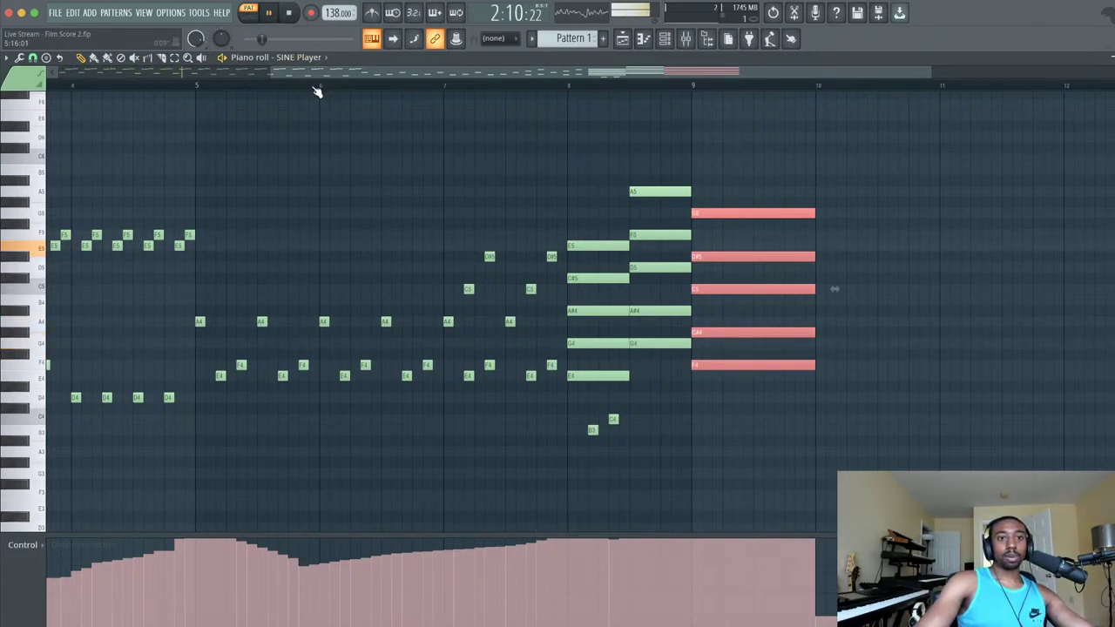
pyautogui.press('space')
pyautogui.scroll(-4, 183, 80)
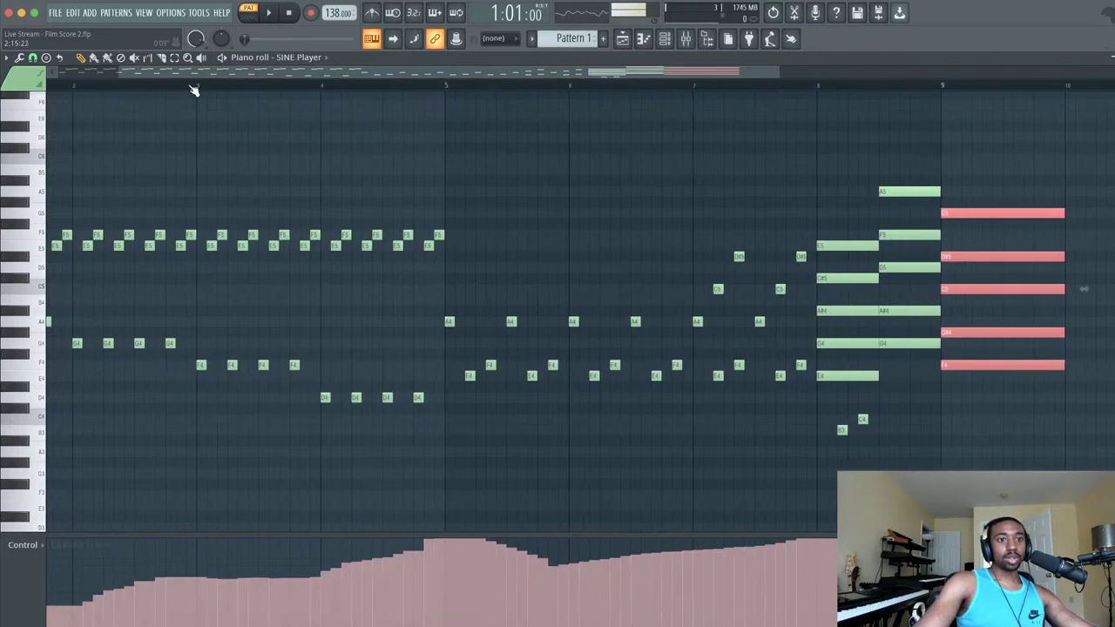
# - Audition the whole string pattern from the start through to the closing chords
pyautogui.scroll(-1, 193, 90)
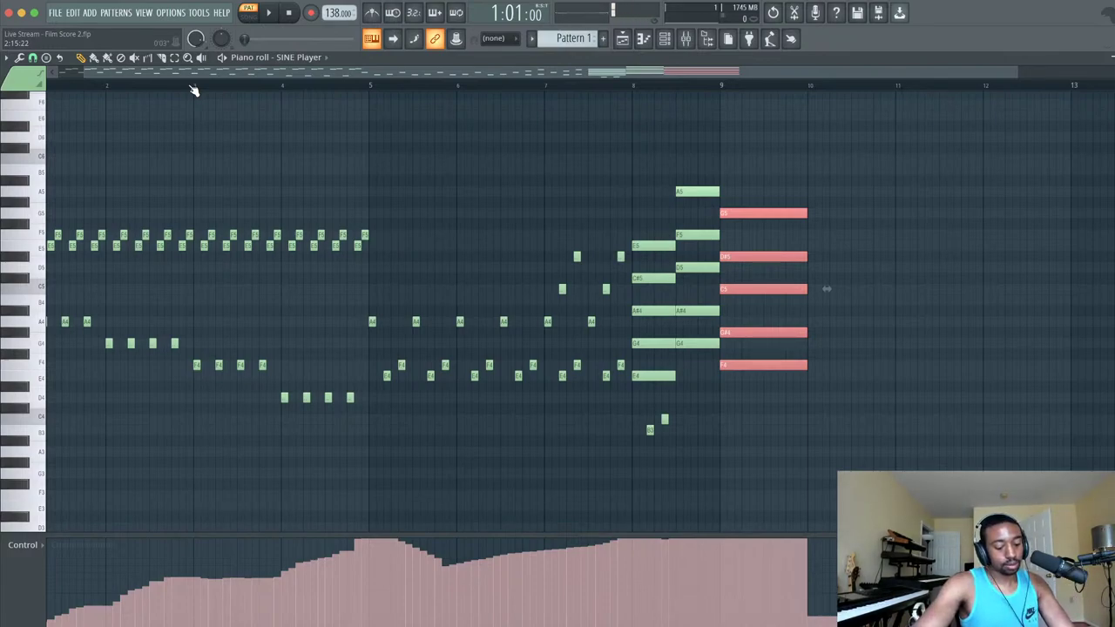
pyautogui.press('space')
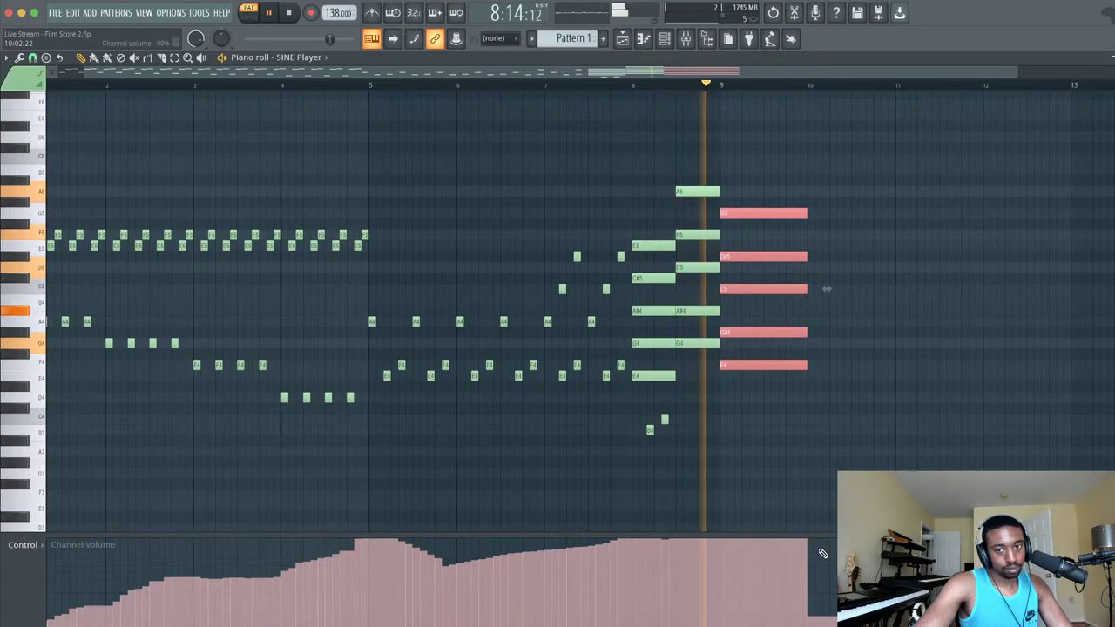
pyautogui.press('space')
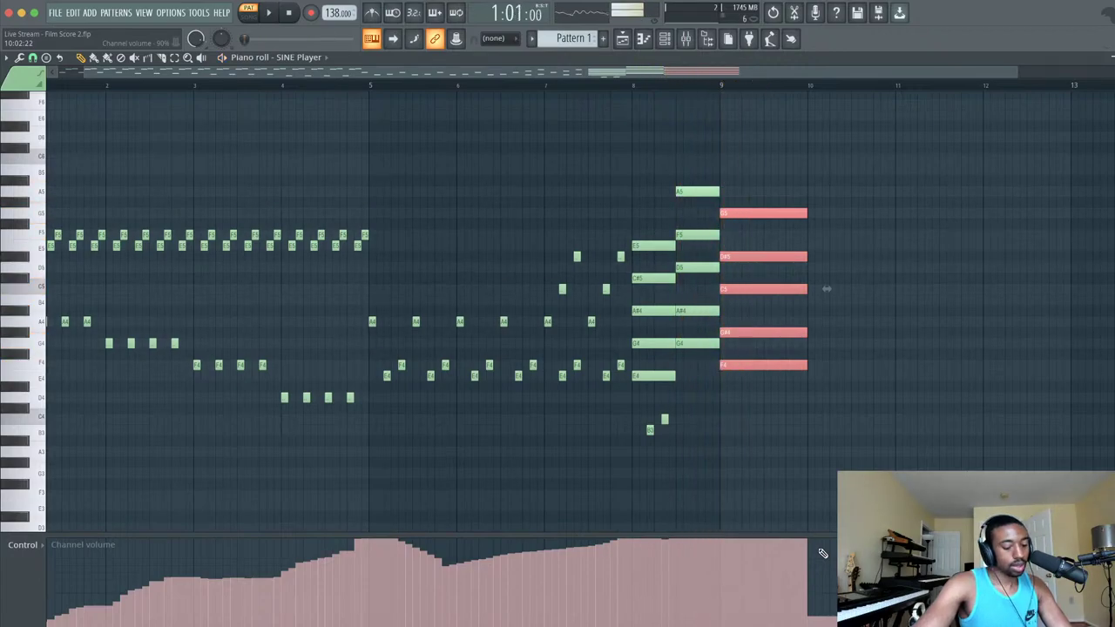
pyautogui.scroll(2, 730, 493)
pyautogui.hscroll(-1, 731, 493)
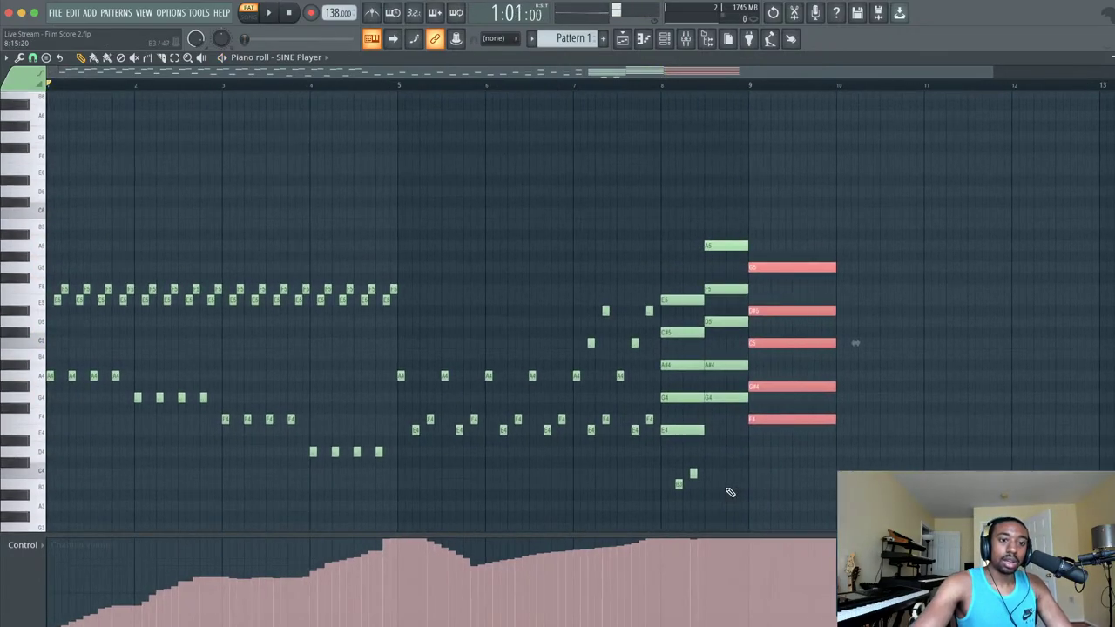
pyautogui.scroll(-1, 730, 493)
pyautogui.click(754, 468)
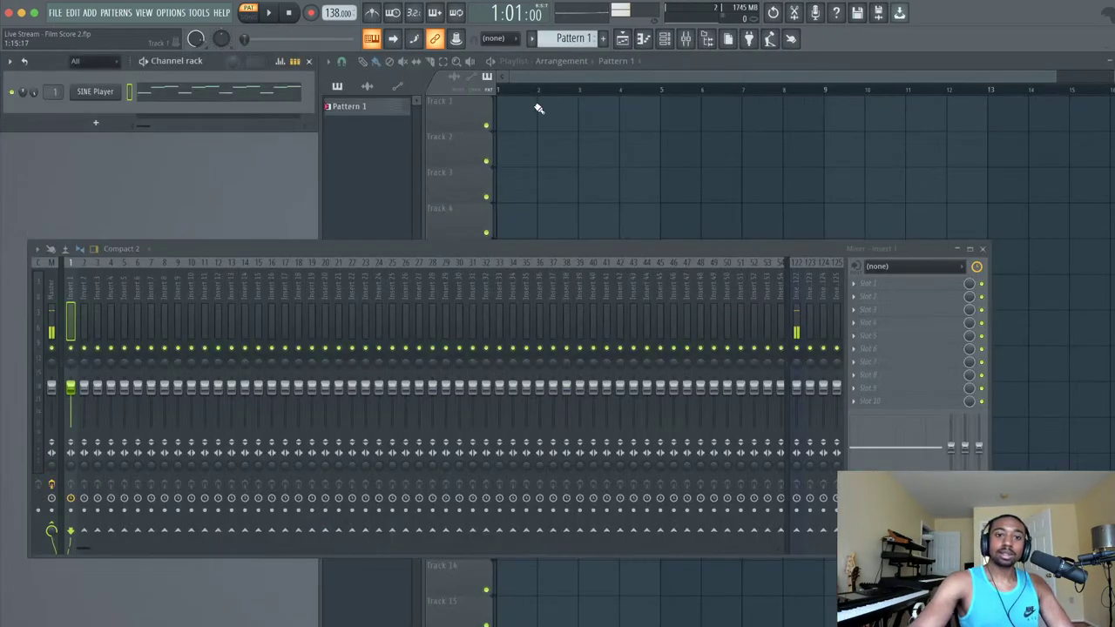
# - Clone the SINE Player channel and copy the string pattern's notes into SINE Player #2
pyautogui.rightClick(96, 91)
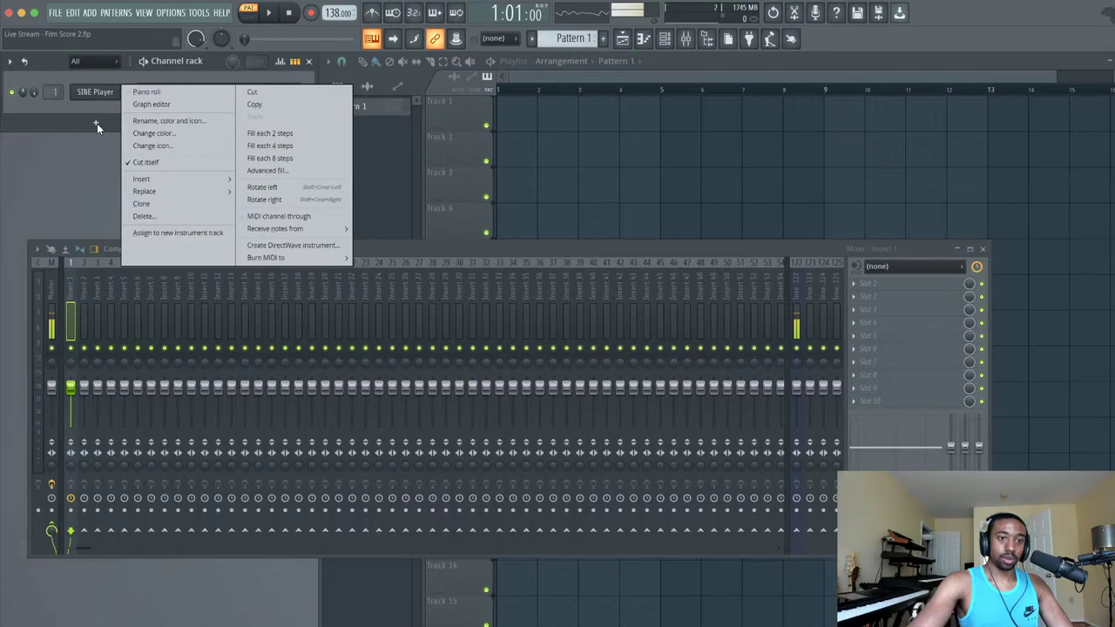
pyautogui.click(153, 205)
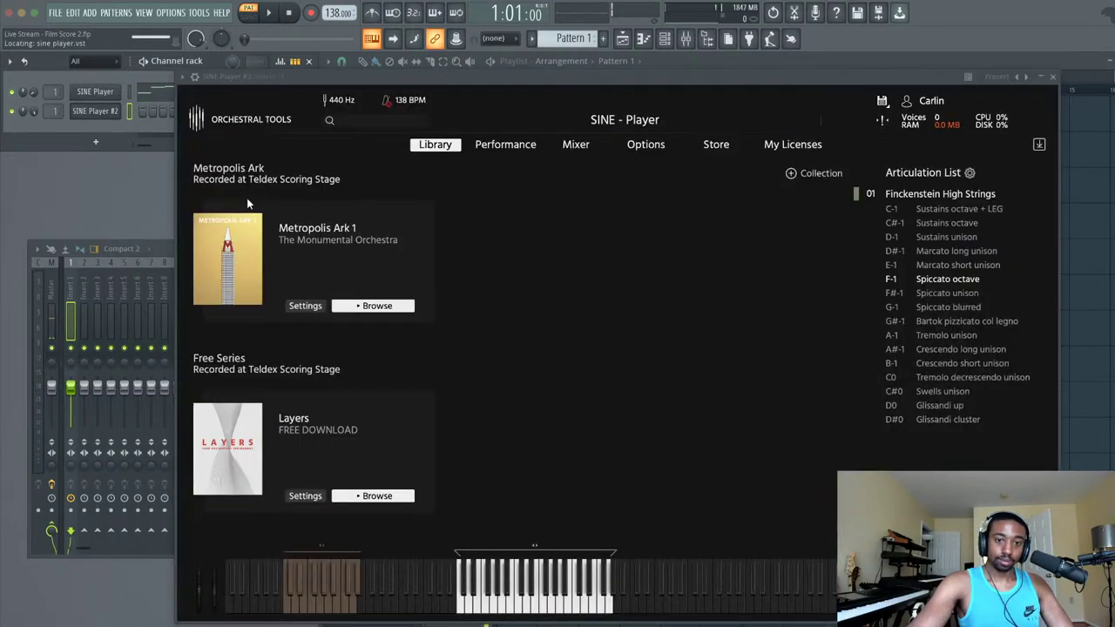
pyautogui.click(130, 91)
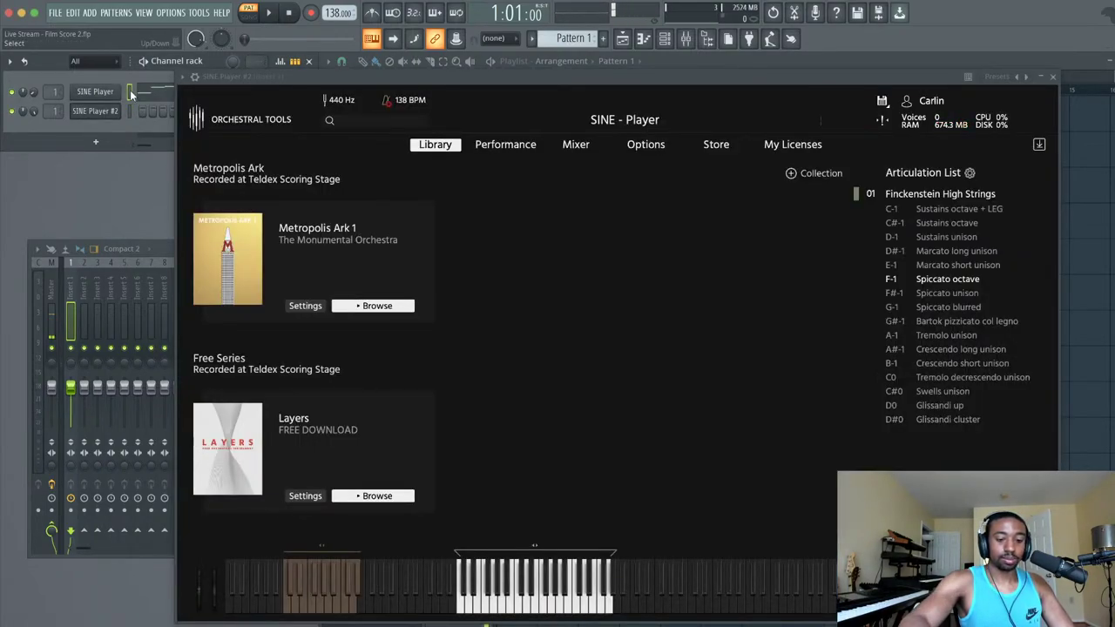
pyautogui.click(130, 110)
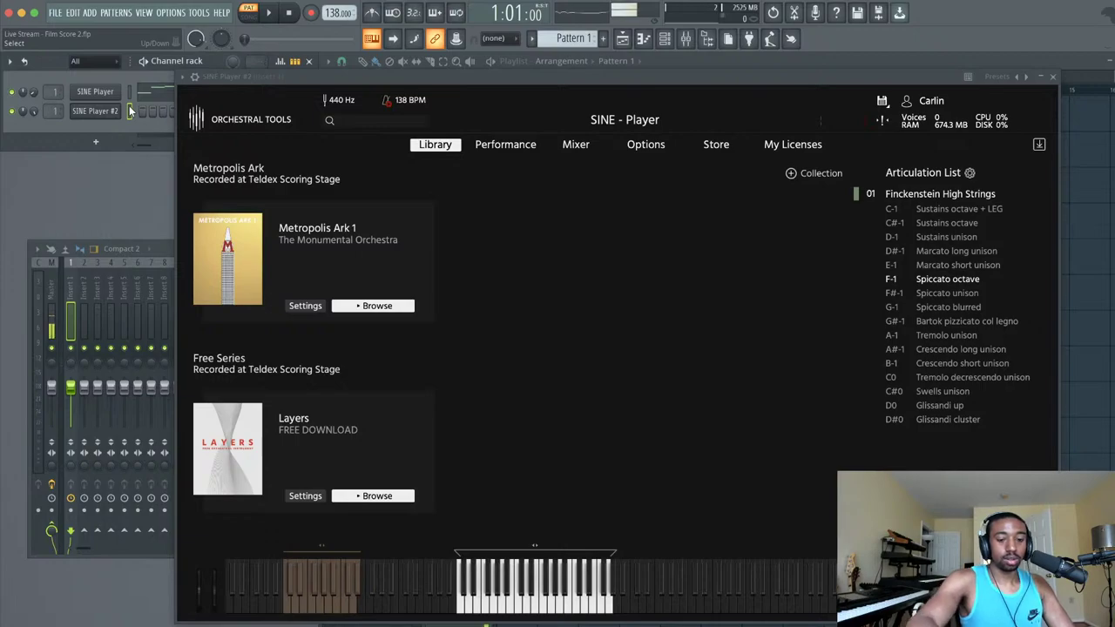
pyautogui.click(122, 114)
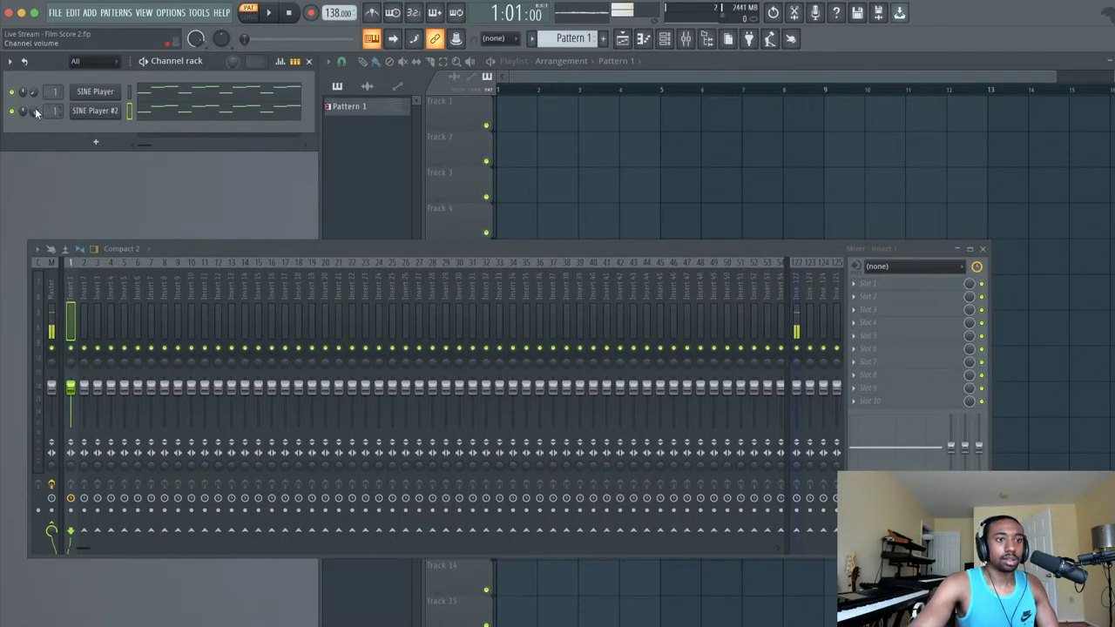
# - Clear the articulation list in SINE Player #2 and load Viktoria Female Choir from Metropolis Ark 1, District II - Choir
pyautogui.click(98, 110)
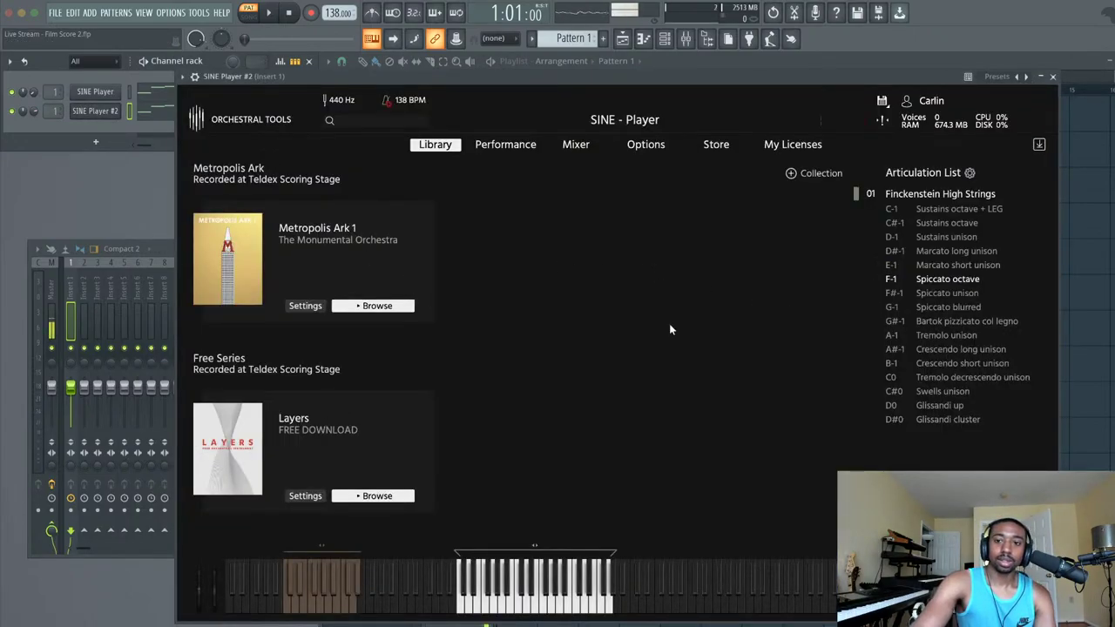
pyautogui.click(970, 172)
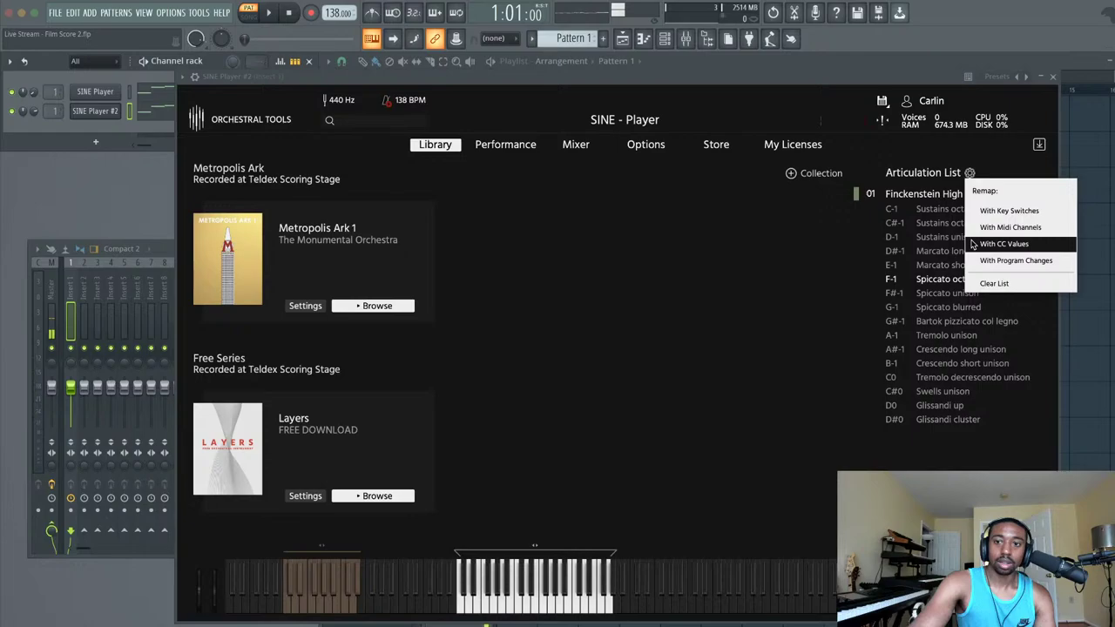
pyautogui.click(993, 281)
pyautogui.click(361, 306)
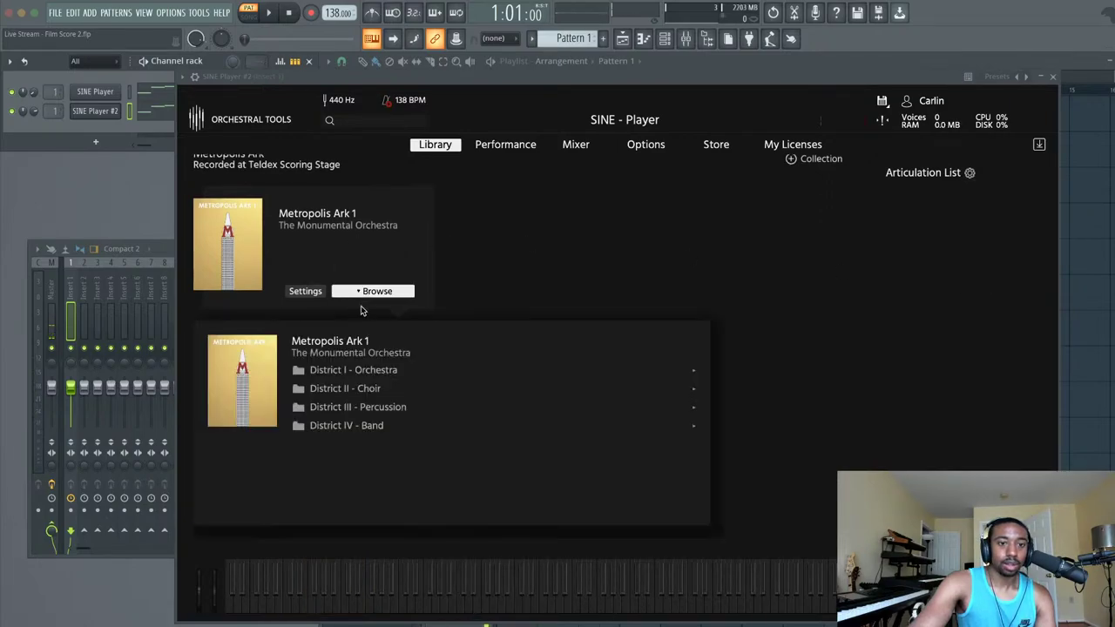
pyautogui.click(377, 390)
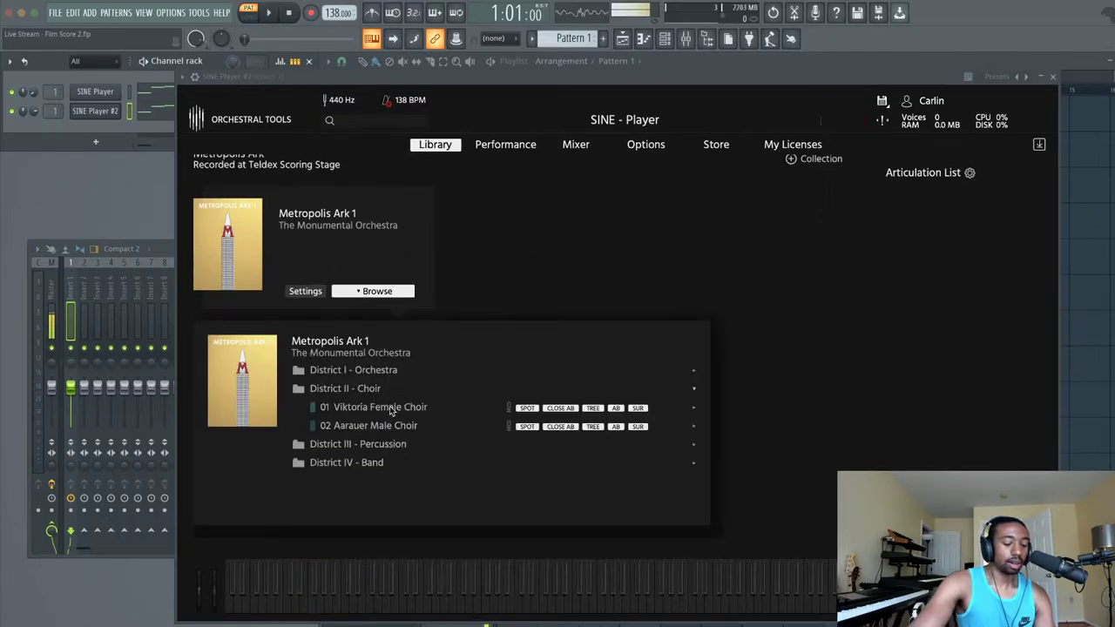
pyautogui.doubleClick(389, 411)
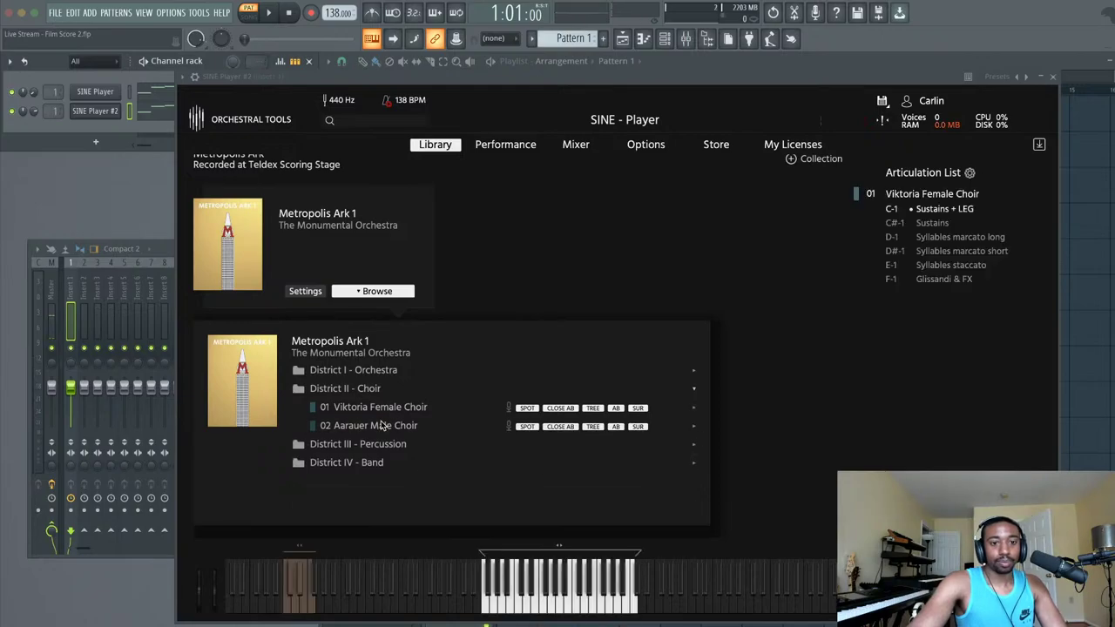
pyautogui.click(1054, 79)
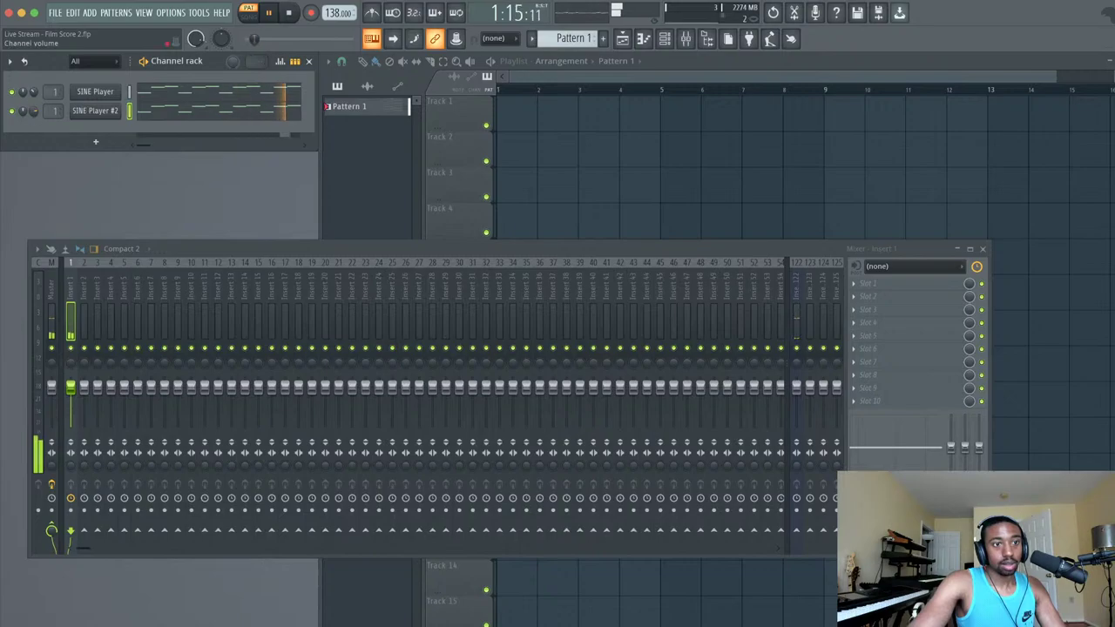
# - Adjust the channel volume of SINE Player #2 and audition the choir layered with the strings
pyautogui.moveTo(33, 112); pyautogui.dragTo(33, 100)
pyautogui.press('space')
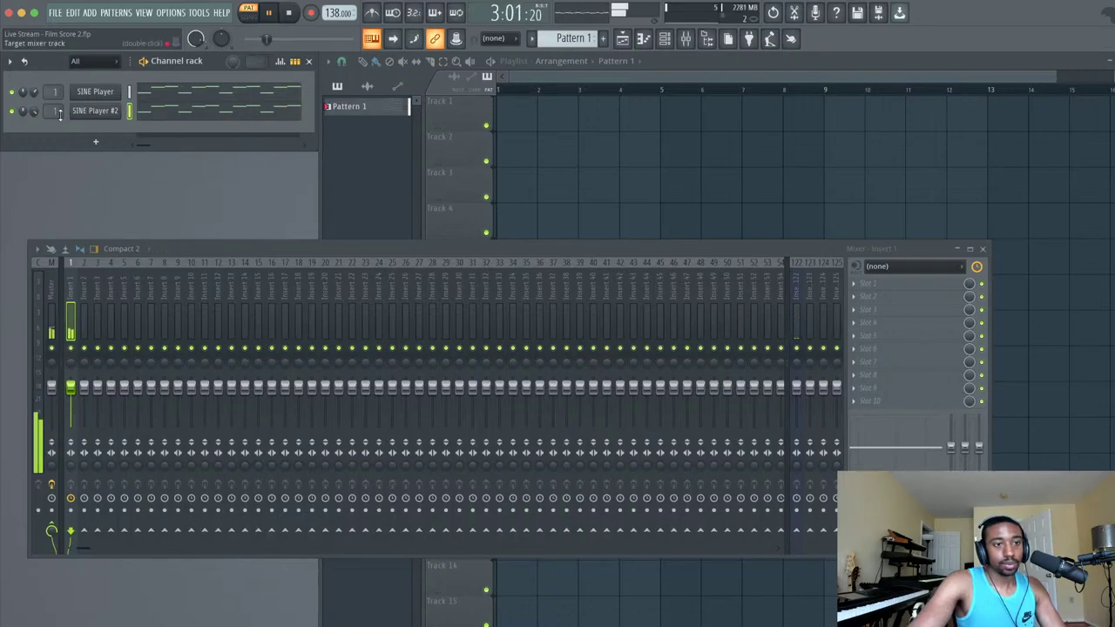
pyautogui.press('space')
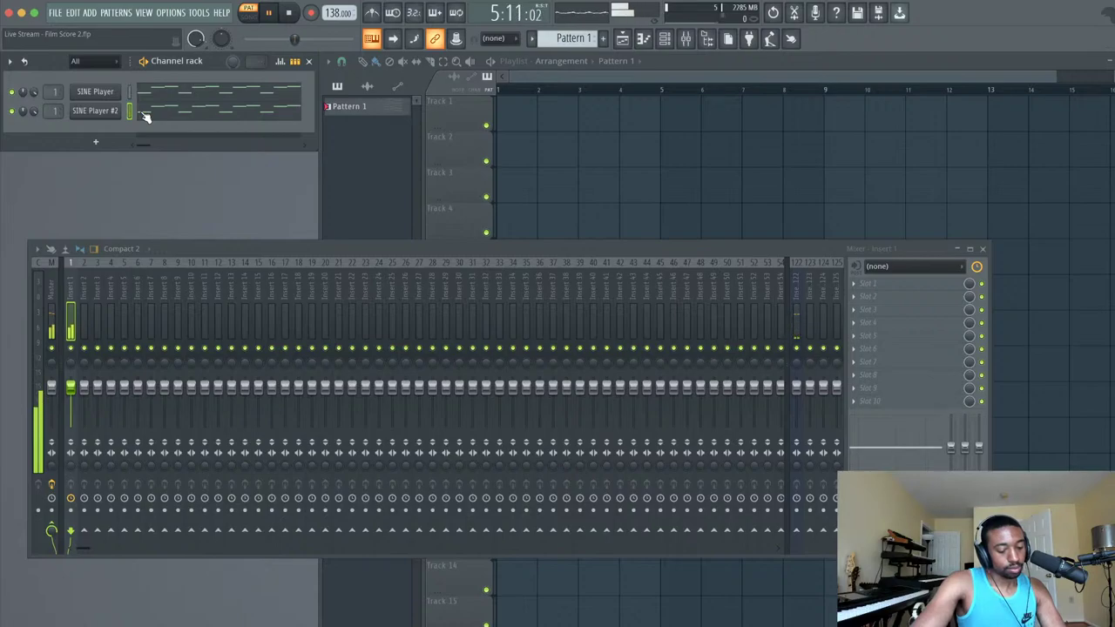
pyautogui.press('space')
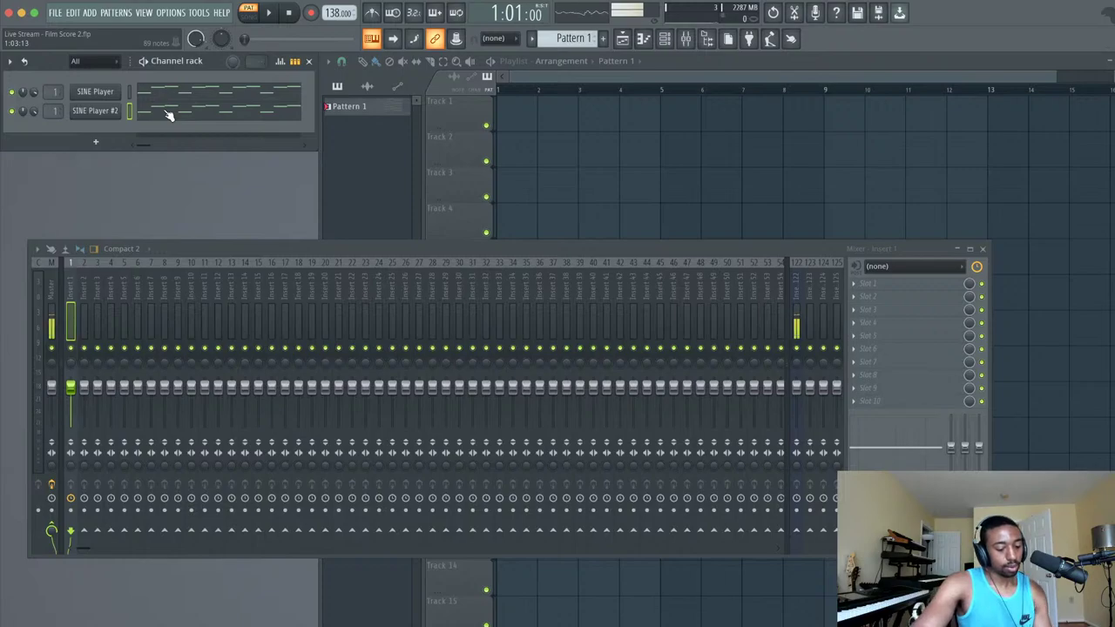
pyautogui.press('space')
pyautogui.press('space')
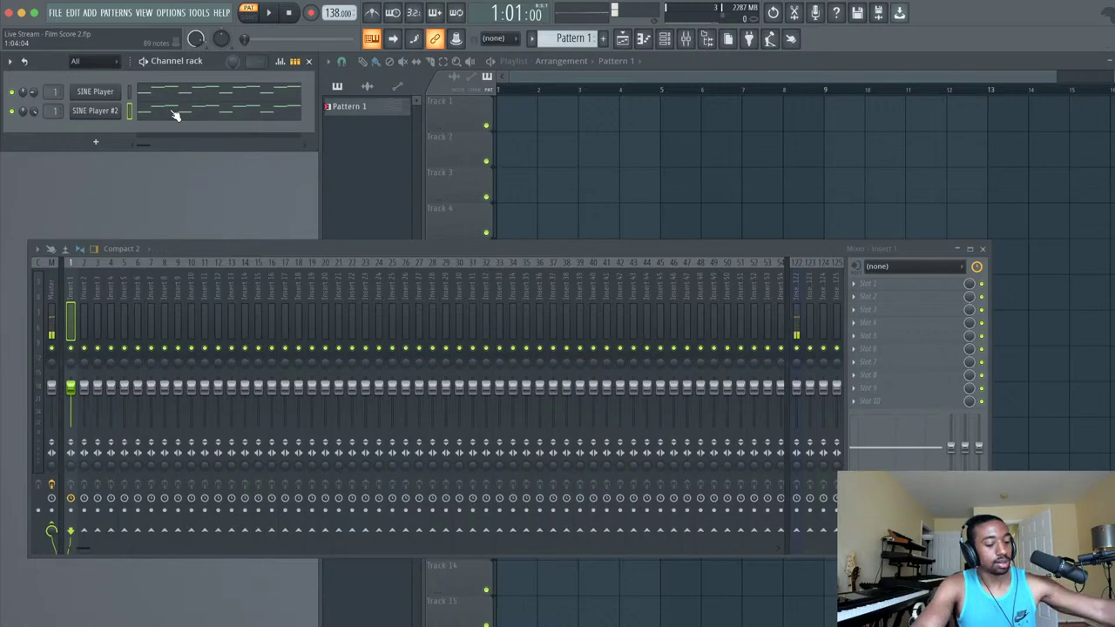
pyautogui.press('space')
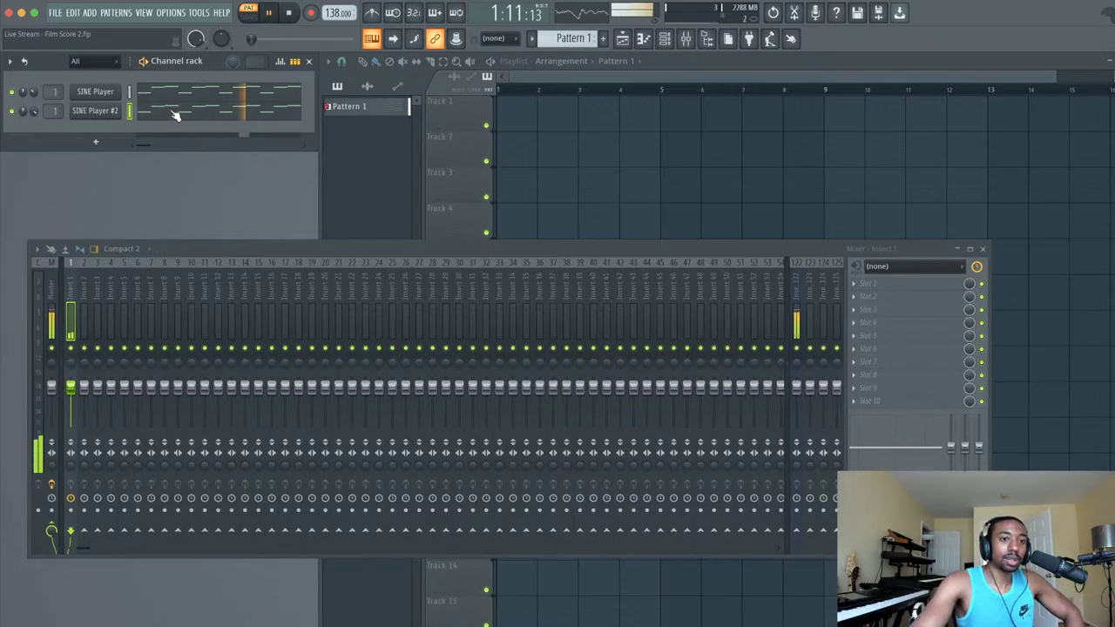
# - Draw a channel volume curve for SINE Player #2 across bars 1 to 9, swelling to a peak around bar 5, and audition it
pyautogui.click(165, 113)
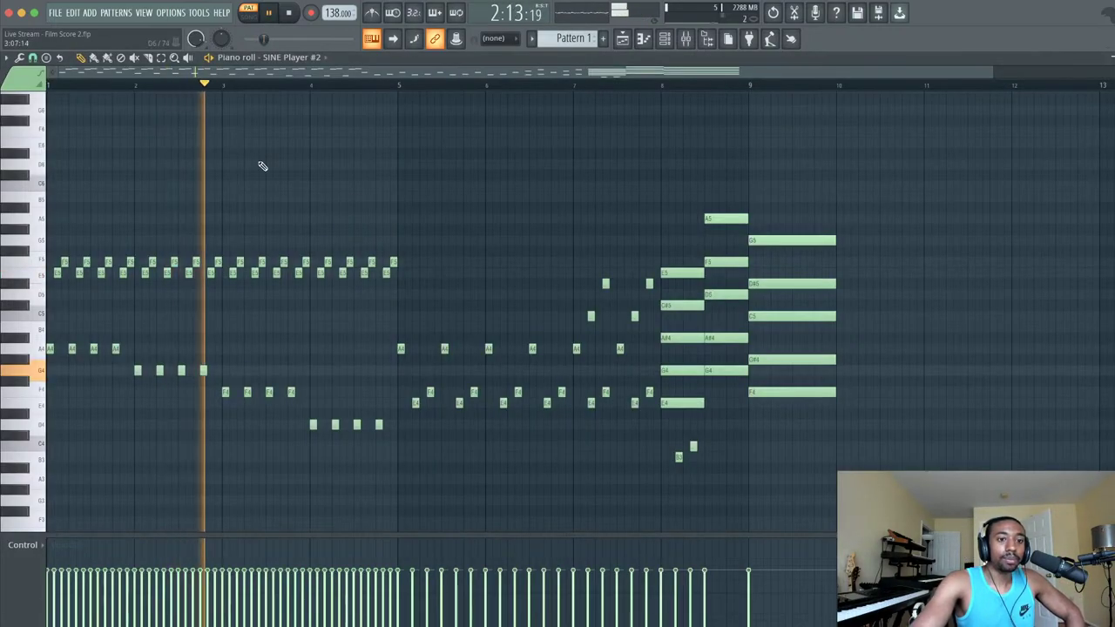
pyautogui.press('space')
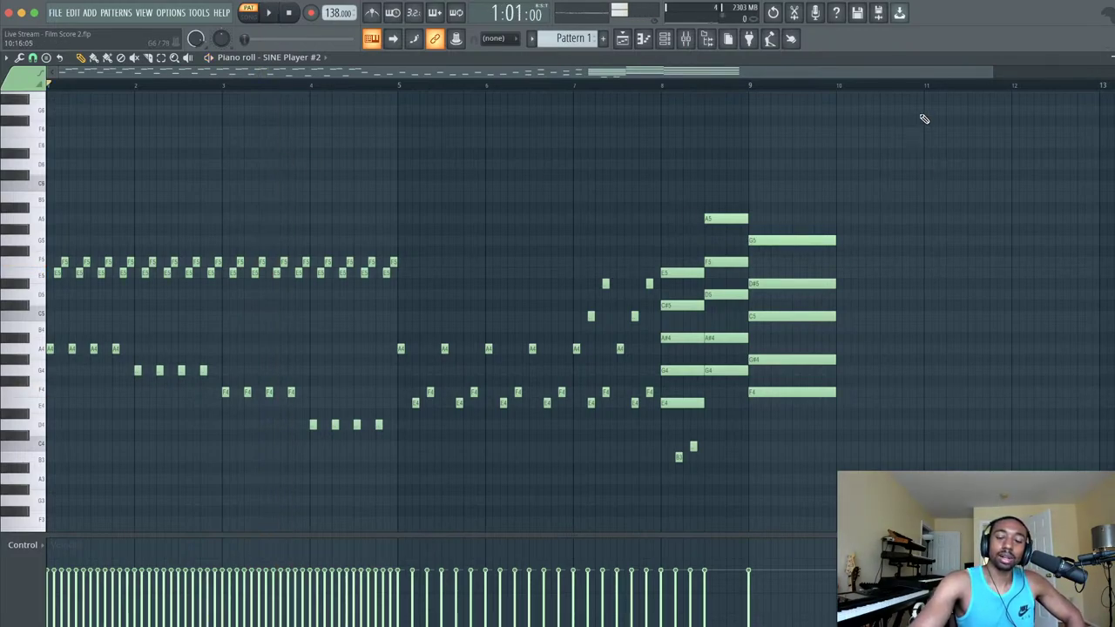
pyautogui.press('space')
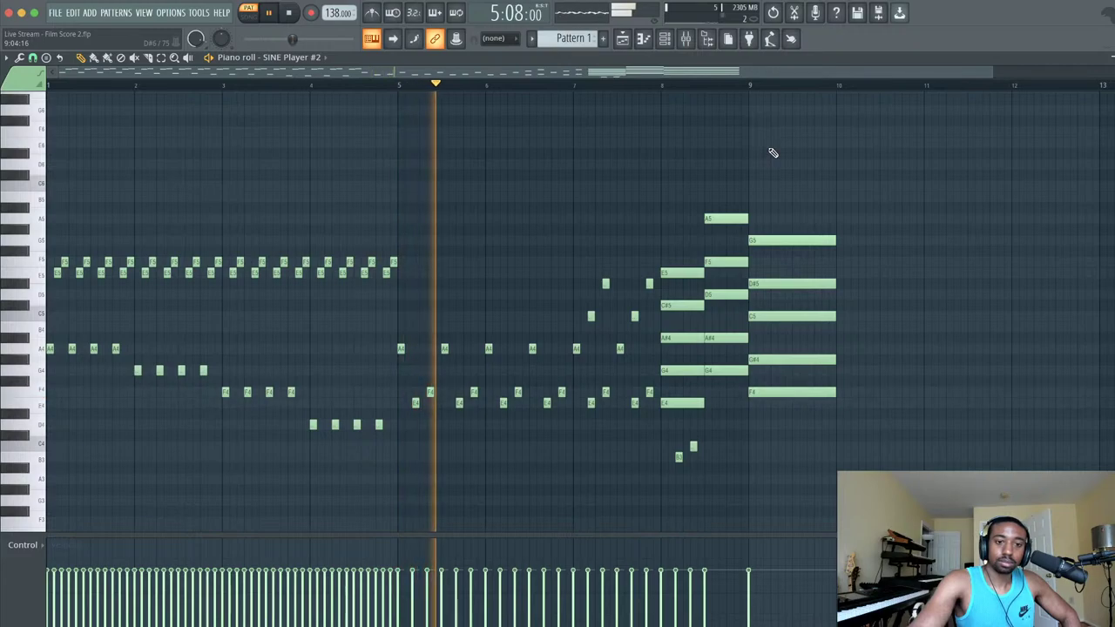
pyautogui.click(42, 544)
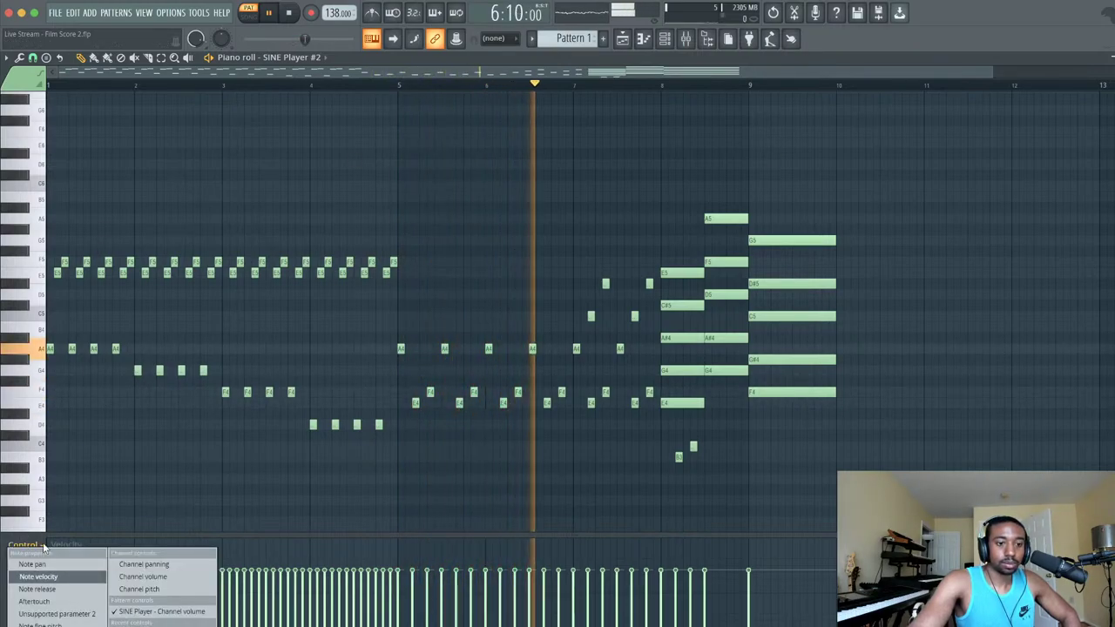
pyautogui.click(143, 577)
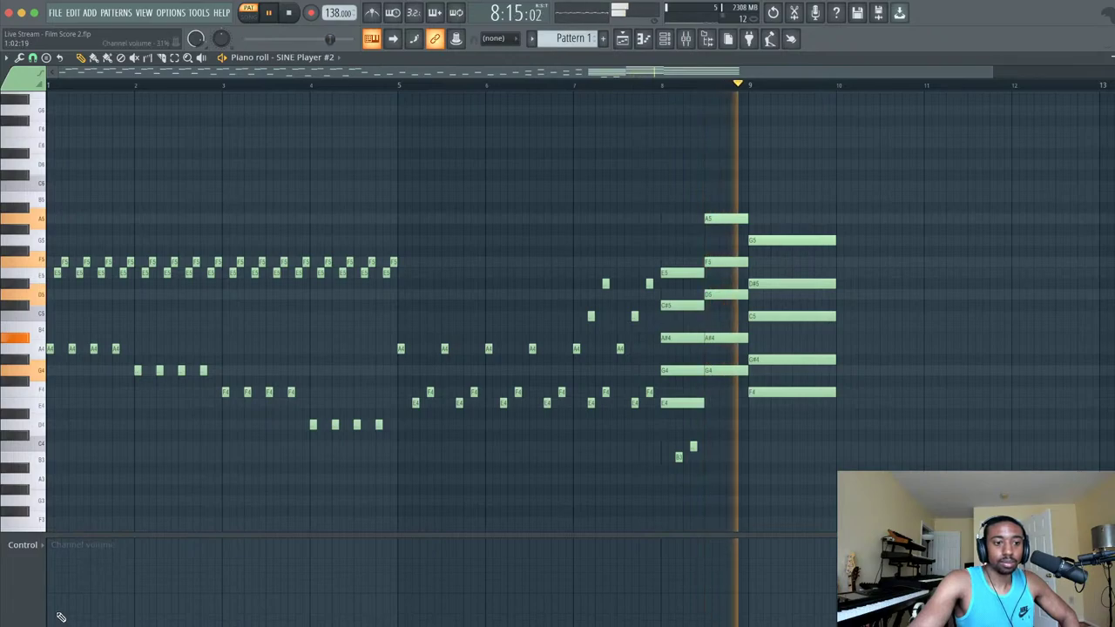
pyautogui.moveTo(61, 617)
pyautogui.mouseDown()
pyautogui.moveTo(201, 601)
pyautogui.moveTo(353, 564)
pyautogui.moveTo(391, 582)
pyautogui.moveTo(403, 554)
pyautogui.moveTo(477, 542)
pyautogui.moveTo(632, 544)
pyautogui.moveTo(837, 568)
pyautogui.moveTo(723, 558)
pyautogui.moveTo(749, 550)
pyautogui.moveTo(795, 581)
pyautogui.mouseUp()
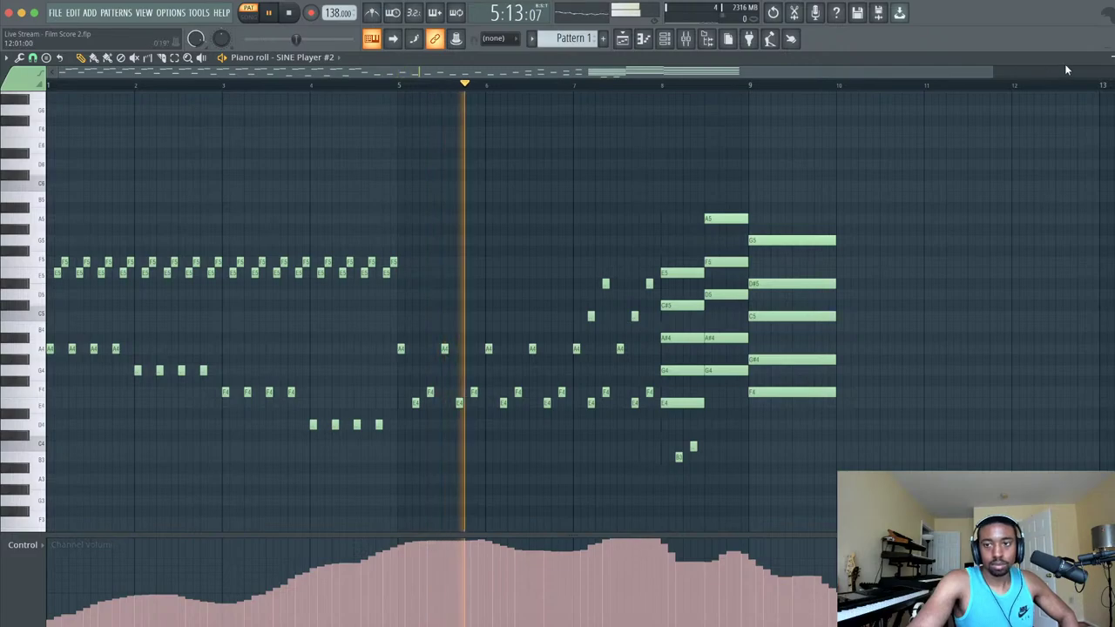
pyautogui.press('space')
pyautogui.press('Escape')
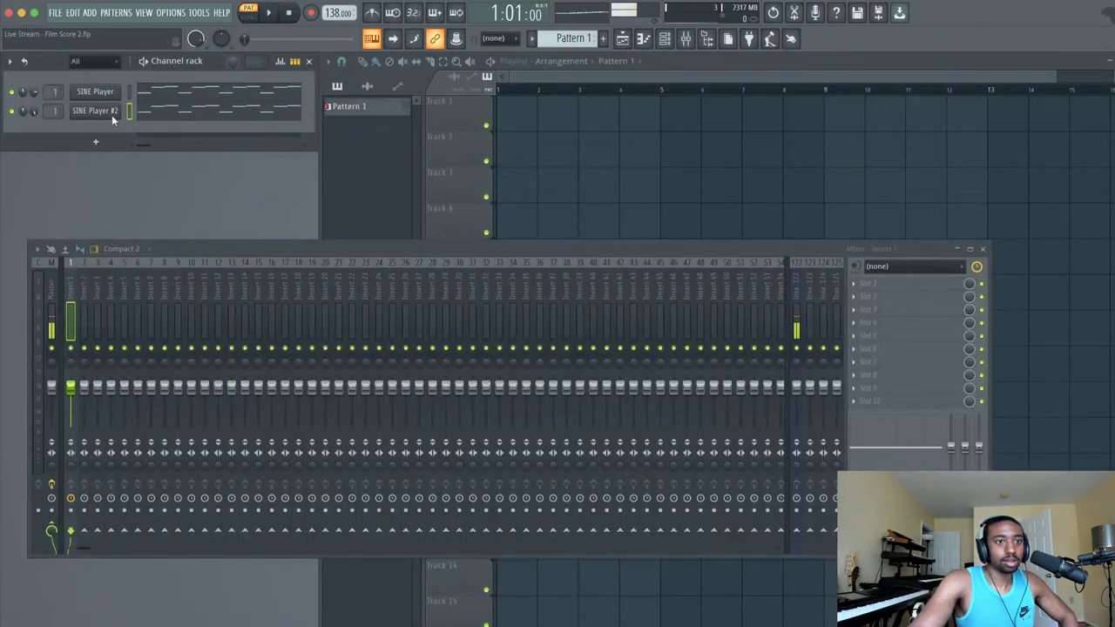
# - Try the Syllables marcato short and Syllables staccato articulations for the female choir while playing the pattern
pyautogui.click(87, 111)
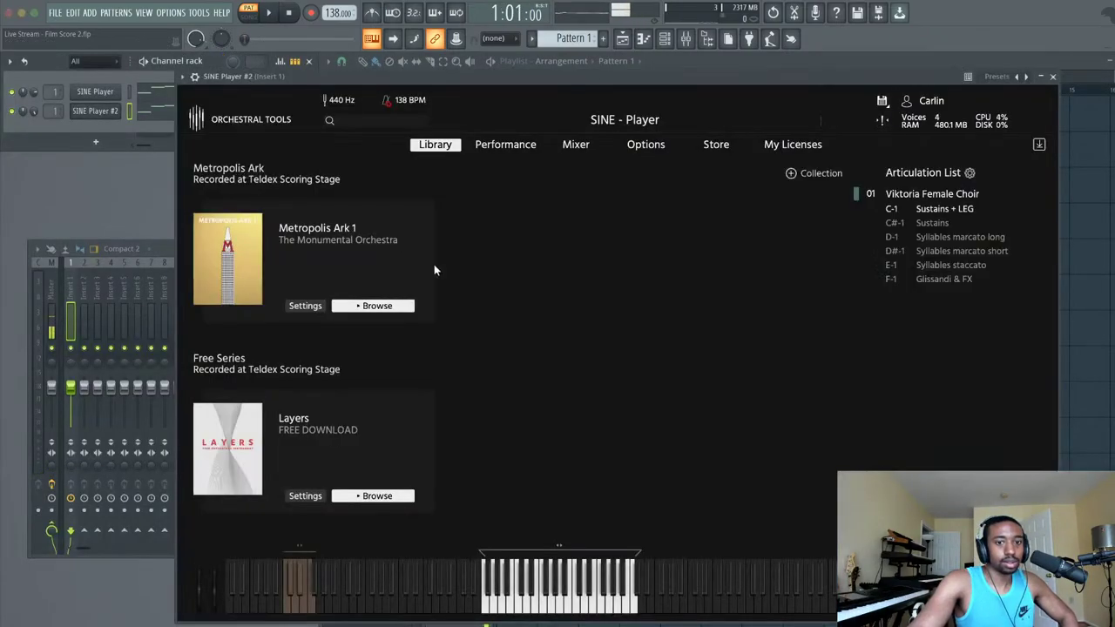
pyautogui.click(958, 253)
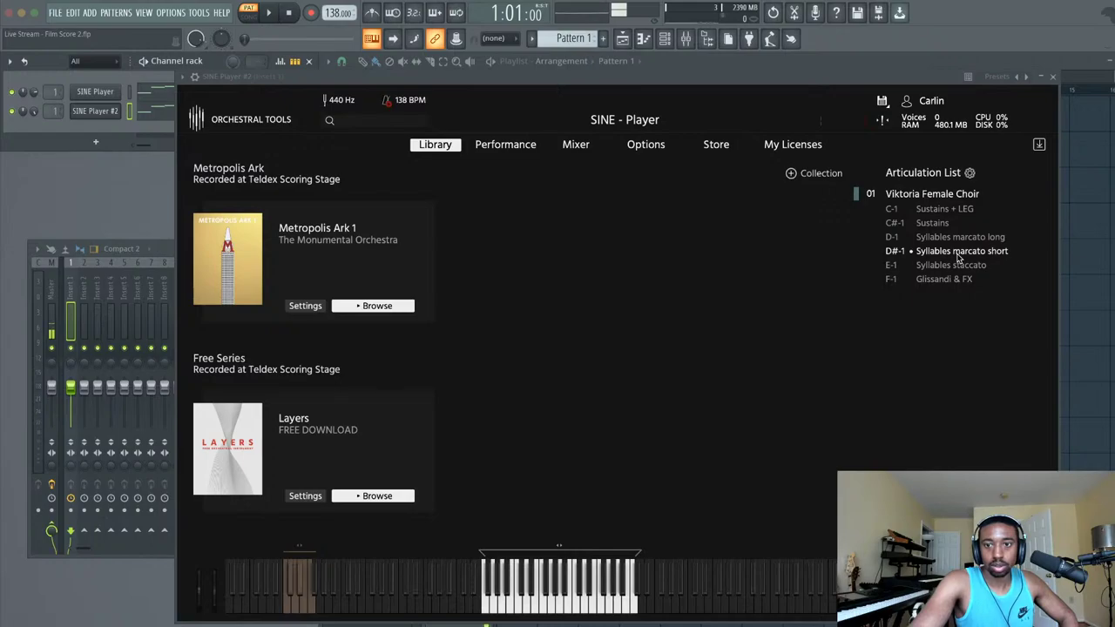
pyautogui.press('space')
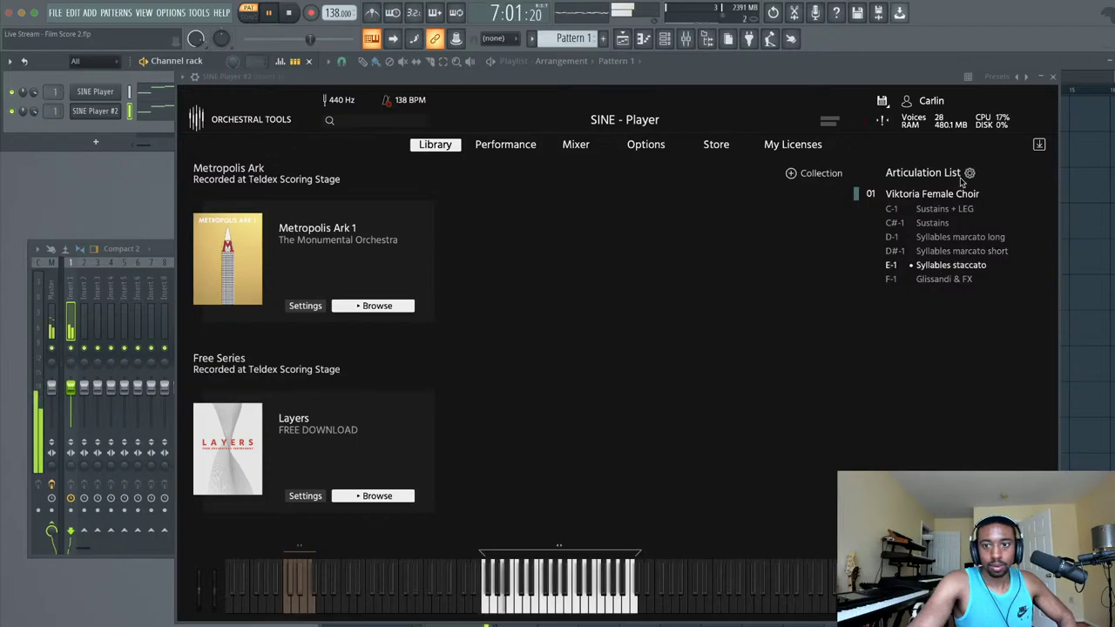
pyautogui.click(1053, 80)
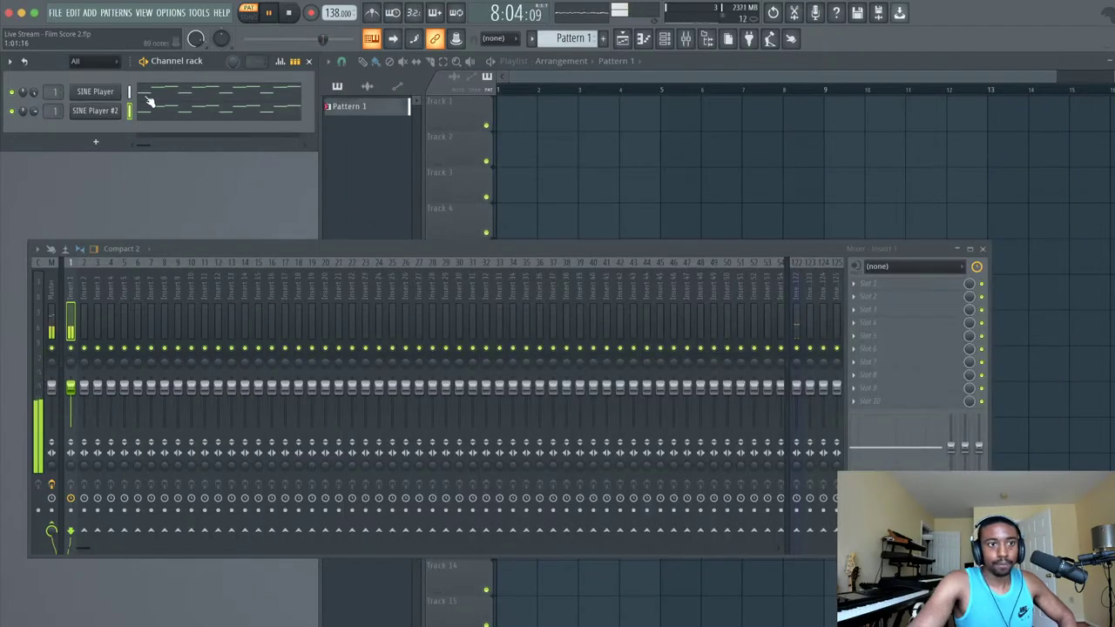
# - Mute the original strings channel and set the female choir to Syllables marcato short to audition it alone
pyautogui.click(12, 94)
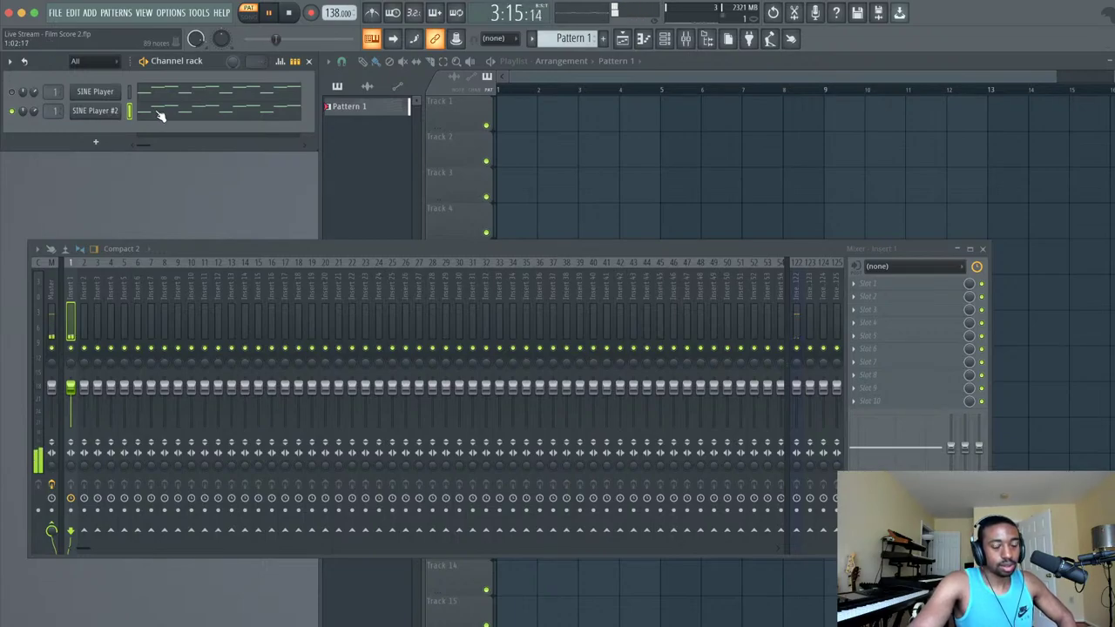
pyautogui.click(113, 113)
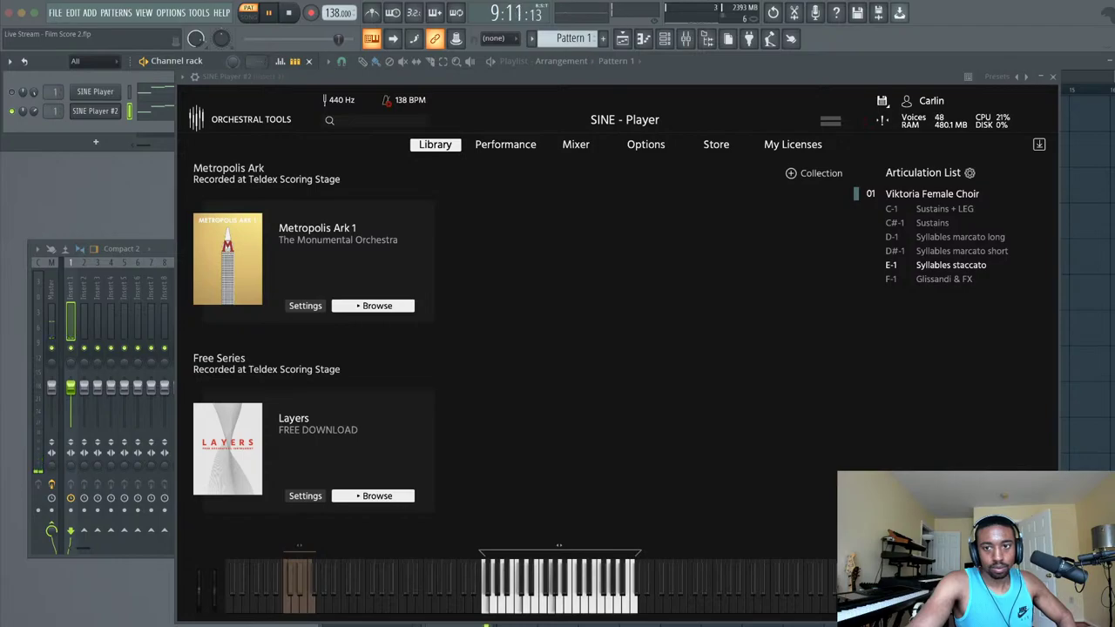
pyautogui.click(981, 253)
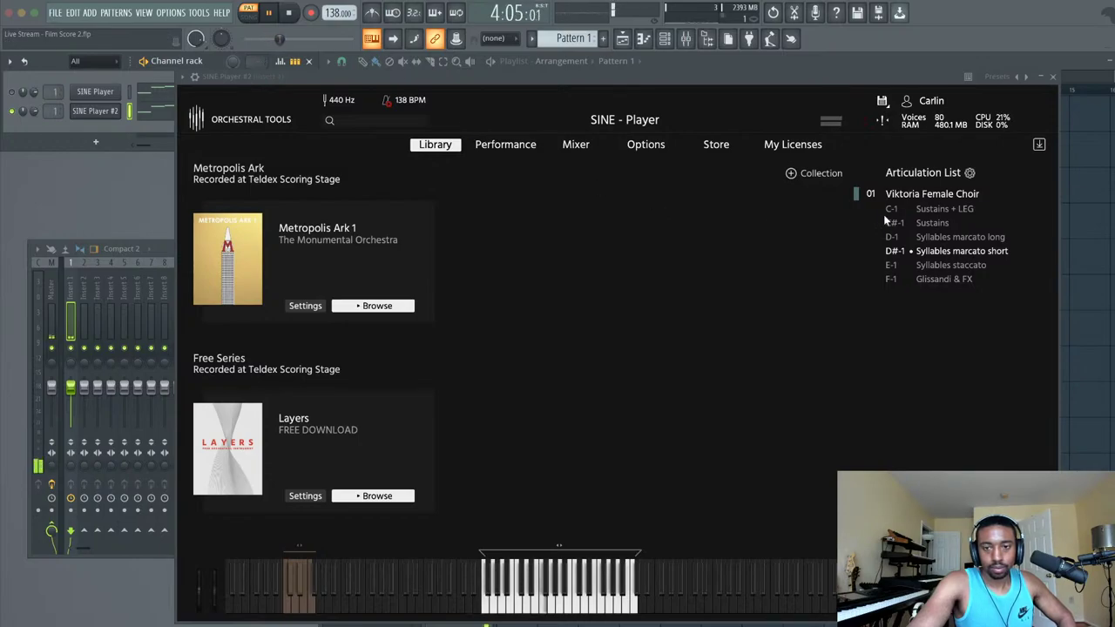
# - Set the female choir to Syllables staccato and route SINE Player #2 to mixer track 2
pyautogui.click(952, 266)
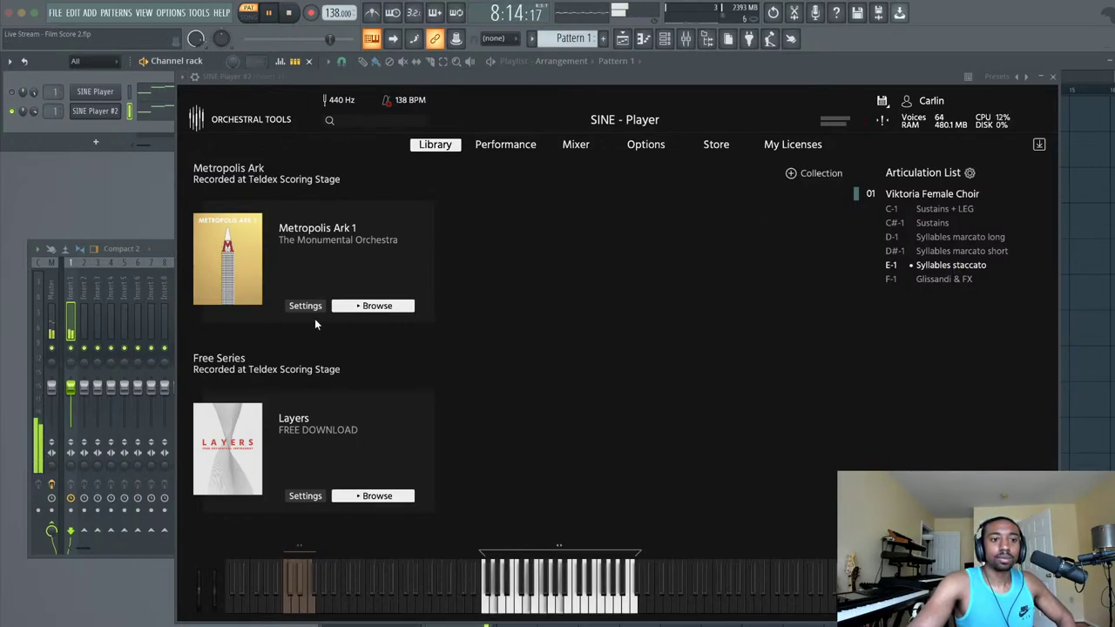
pyautogui.moveTo(57, 112); pyautogui.dragTo(60, 108)
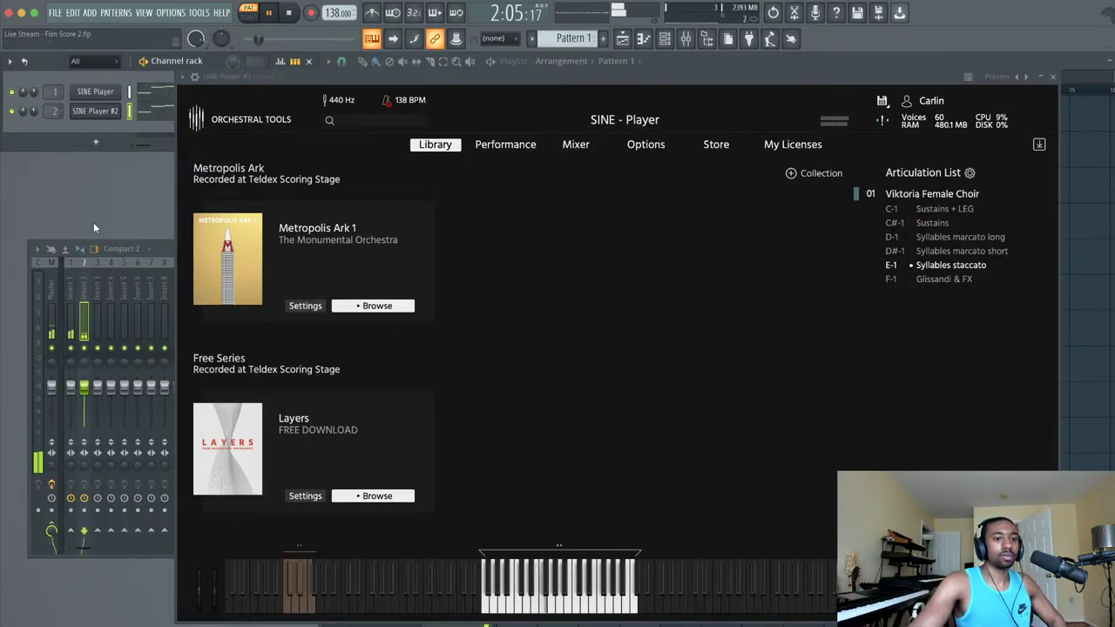
# - Raise mixer insert 2 to 125% and lower insert 1 to balance the choir against the strings during playback
pyautogui.click(70, 388)
pyautogui.moveTo(70, 389)
pyautogui.mouseDown()
pyautogui.moveTo(71, 403)
pyautogui.moveTo(84, 379)
pyautogui.mouseUp()
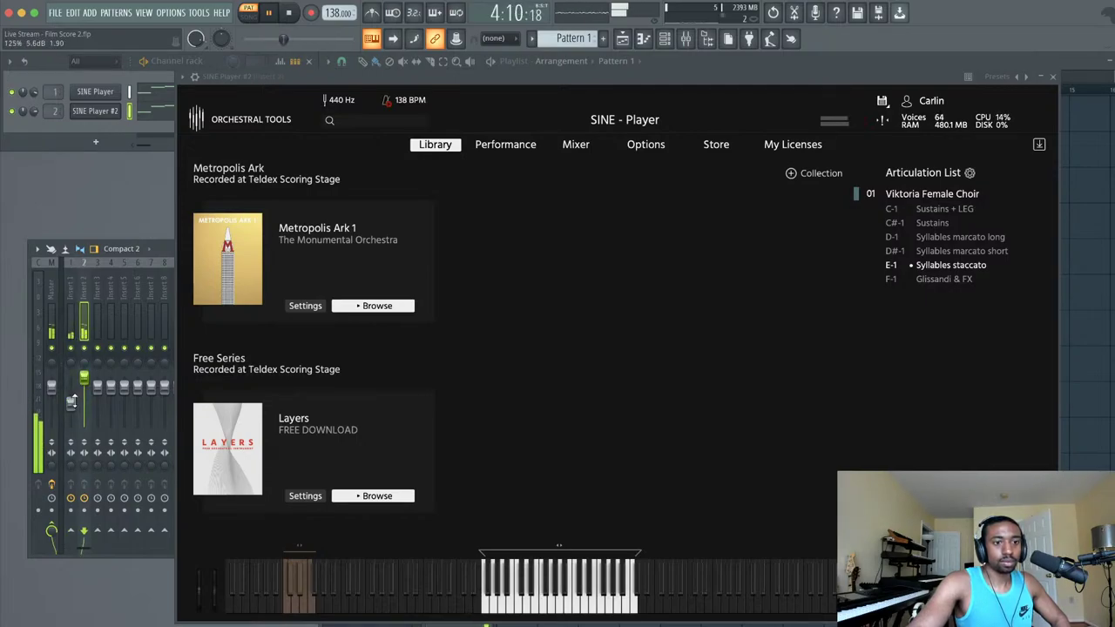
pyautogui.press('space')
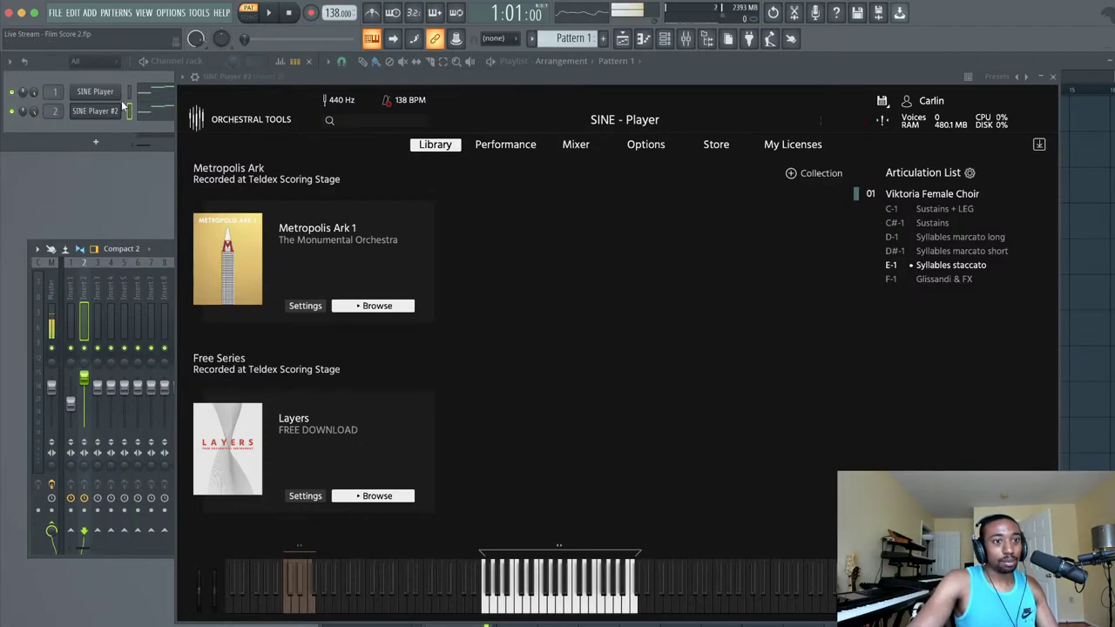
# - Browse the Metropolis Ark 1 folders in SINE Player #2 and expand the District I - Orchestra instruments
pyautogui.click(113, 111)
pyautogui.click(111, 110)
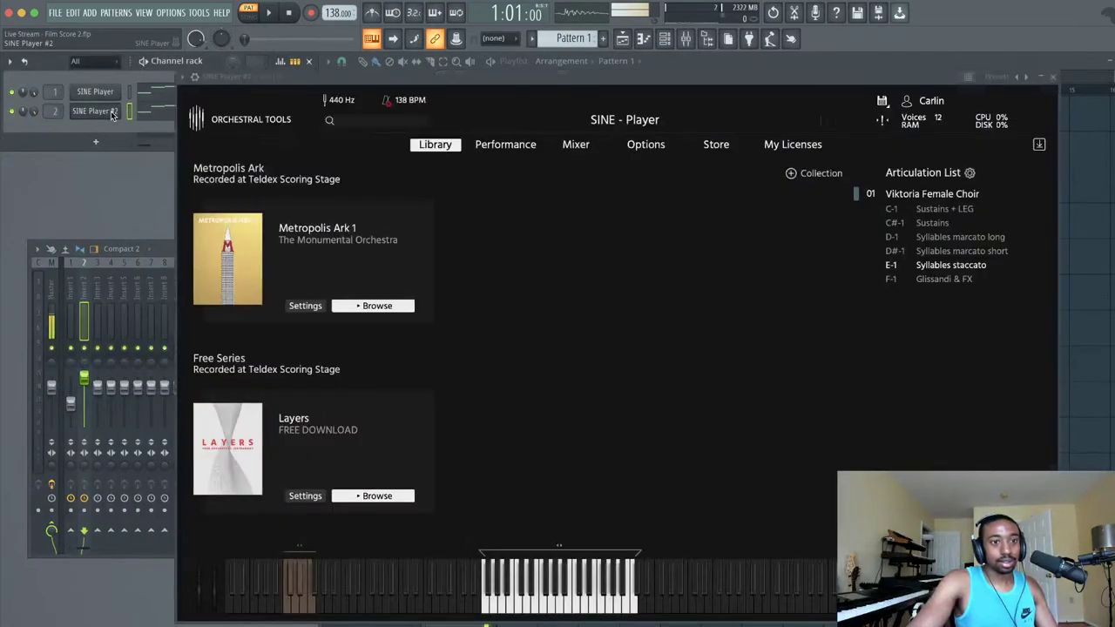
pyautogui.click(383, 306)
pyautogui.click(377, 372)
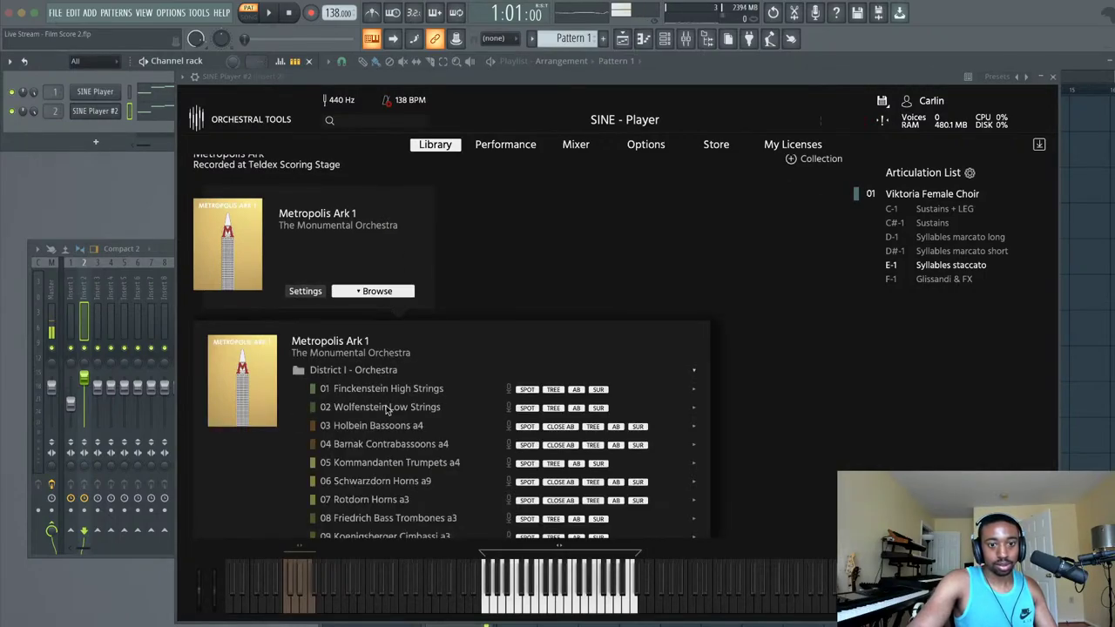
pyautogui.scroll(-3, 392, 427)
pyautogui.scroll(2, 390, 314)
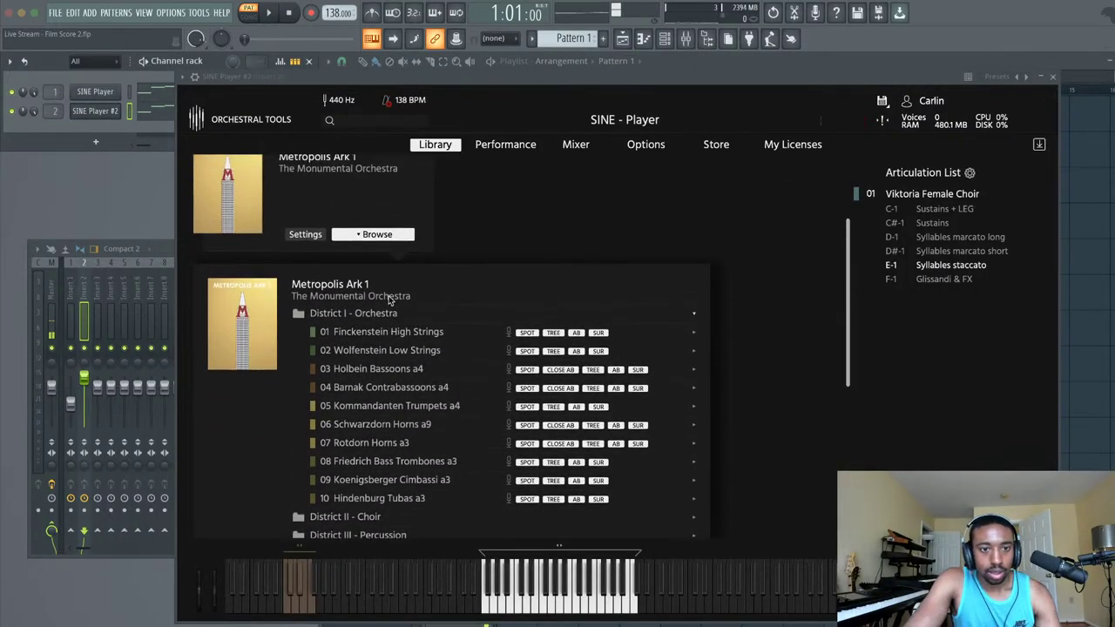
pyautogui.click(378, 315)
pyautogui.click(377, 370)
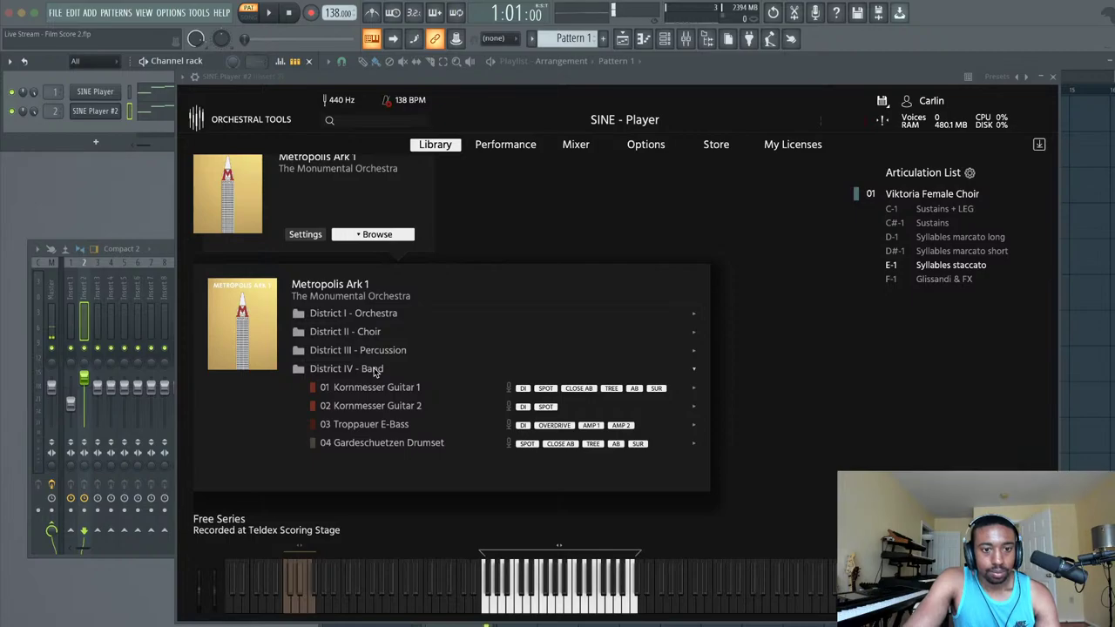
pyautogui.click(379, 316)
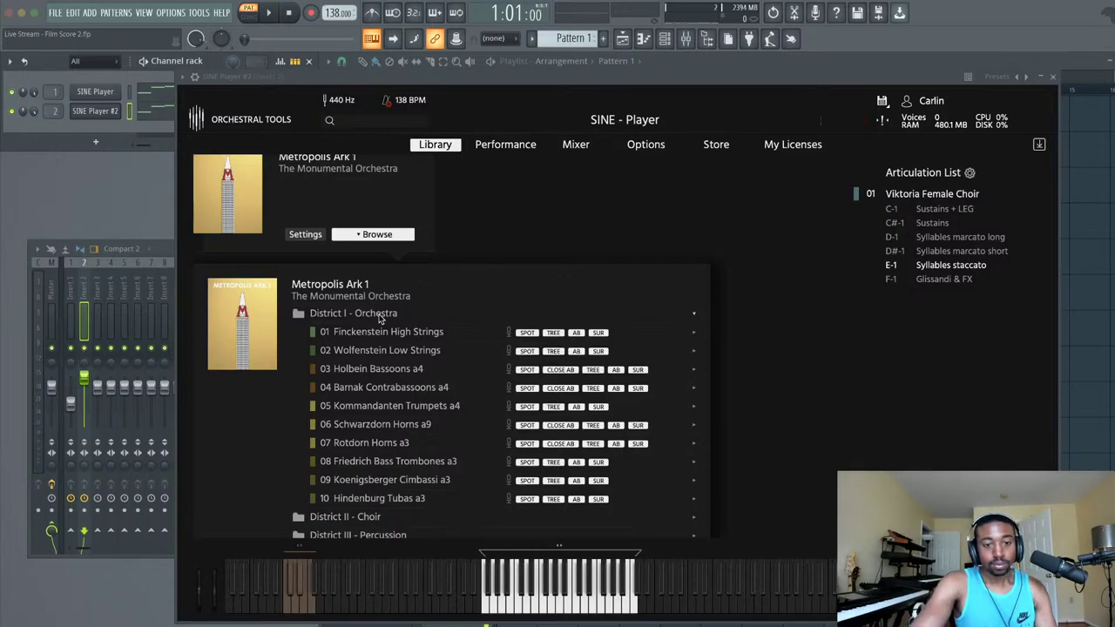
pyautogui.scroll(1, 405, 461)
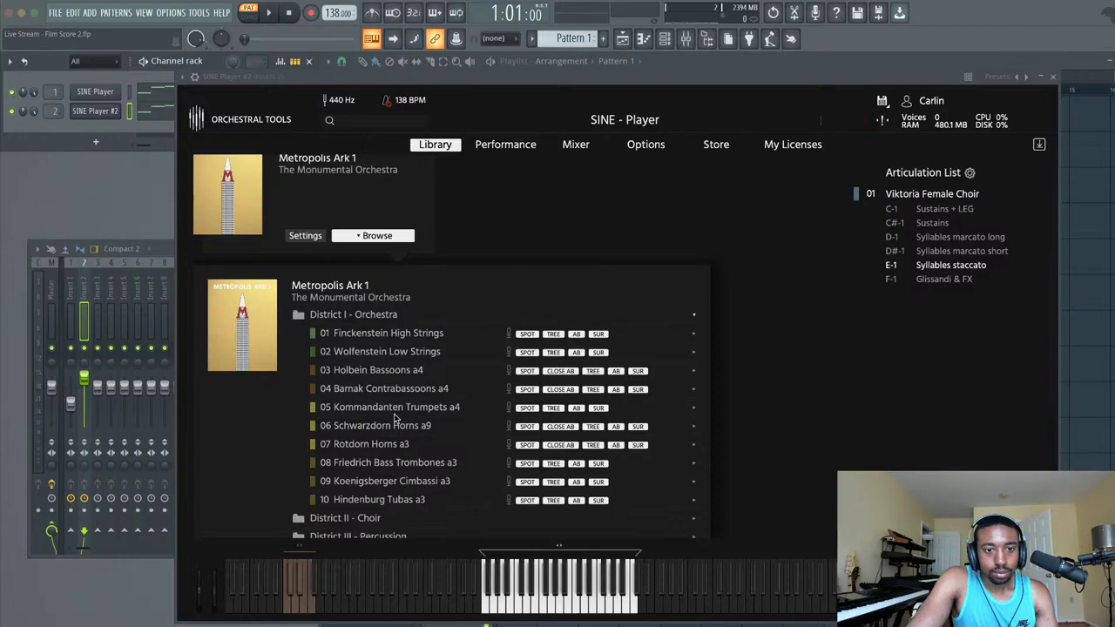
# - Replace the Viktoria Female Choir with the Schwarzdorn Horns a9 Marcato short articulation and assign the horns to MIDI channel 01
pyautogui.click(394, 426)
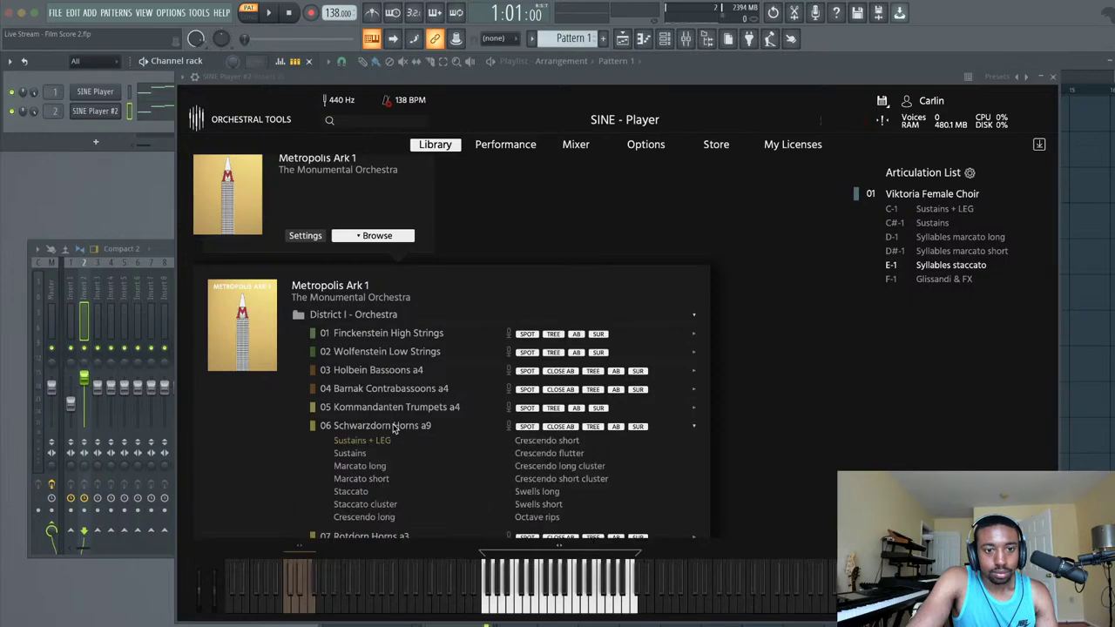
pyautogui.doubleClick(362, 479)
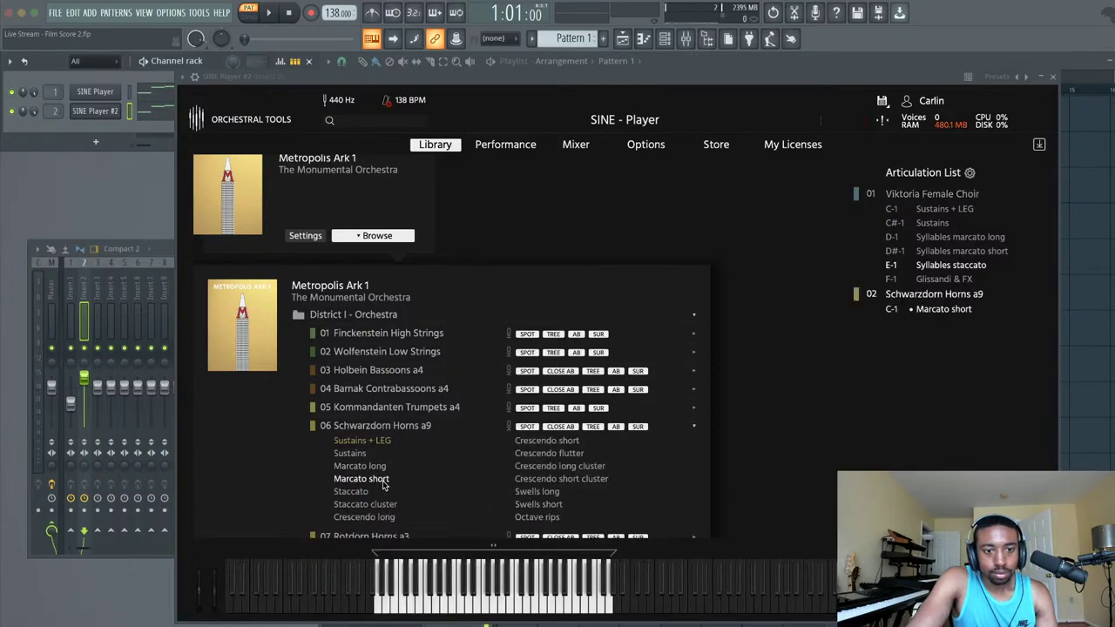
pyautogui.press('space')
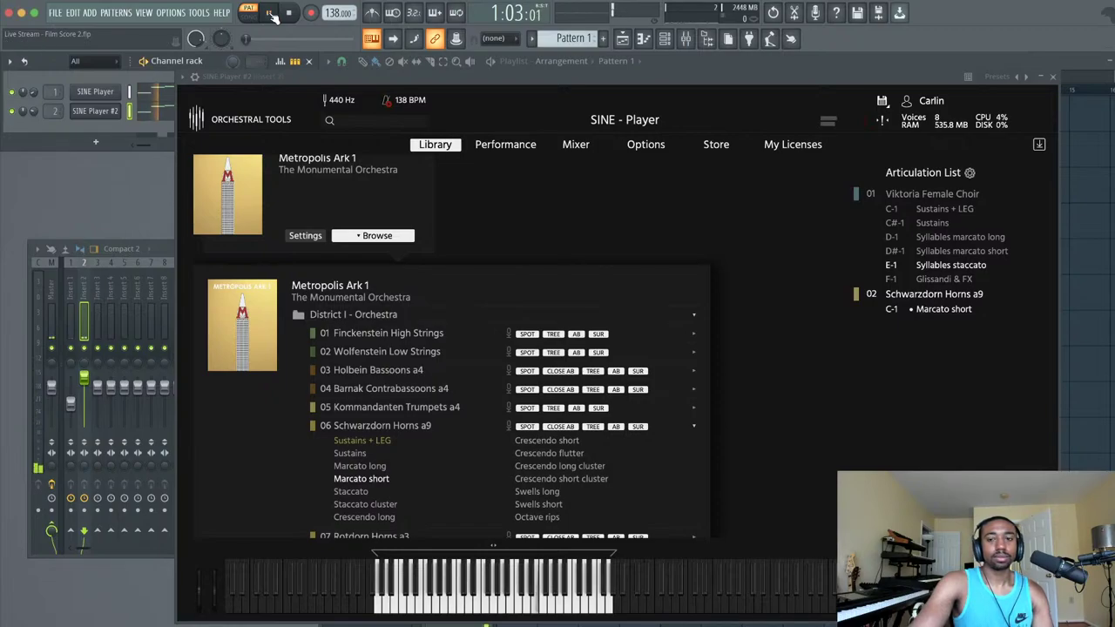
pyautogui.rightClick(957, 196)
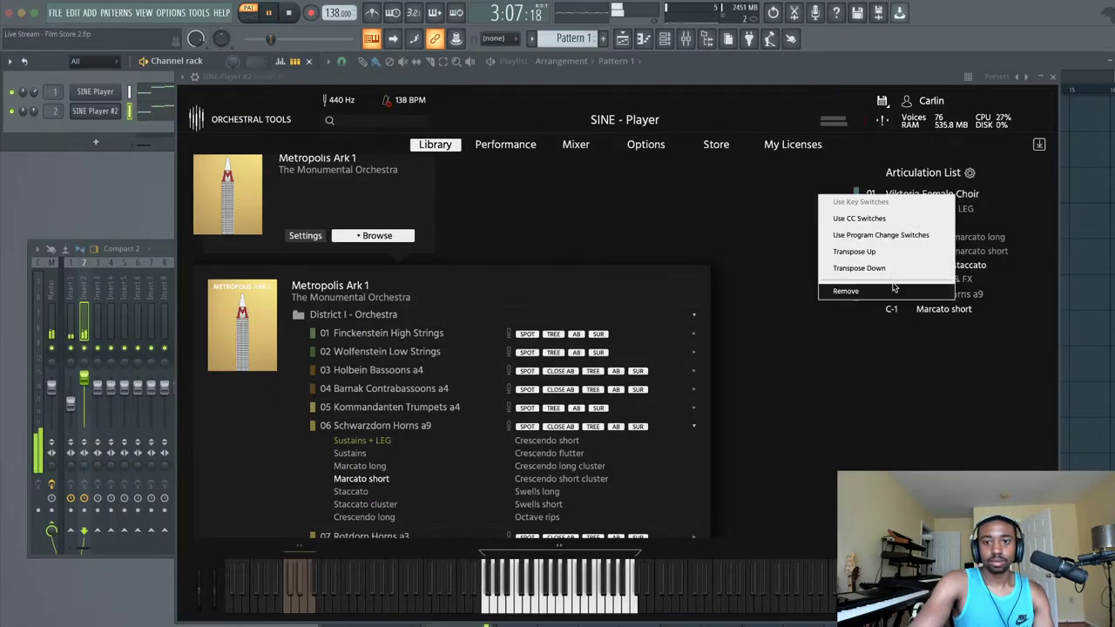
pyautogui.click(847, 291)
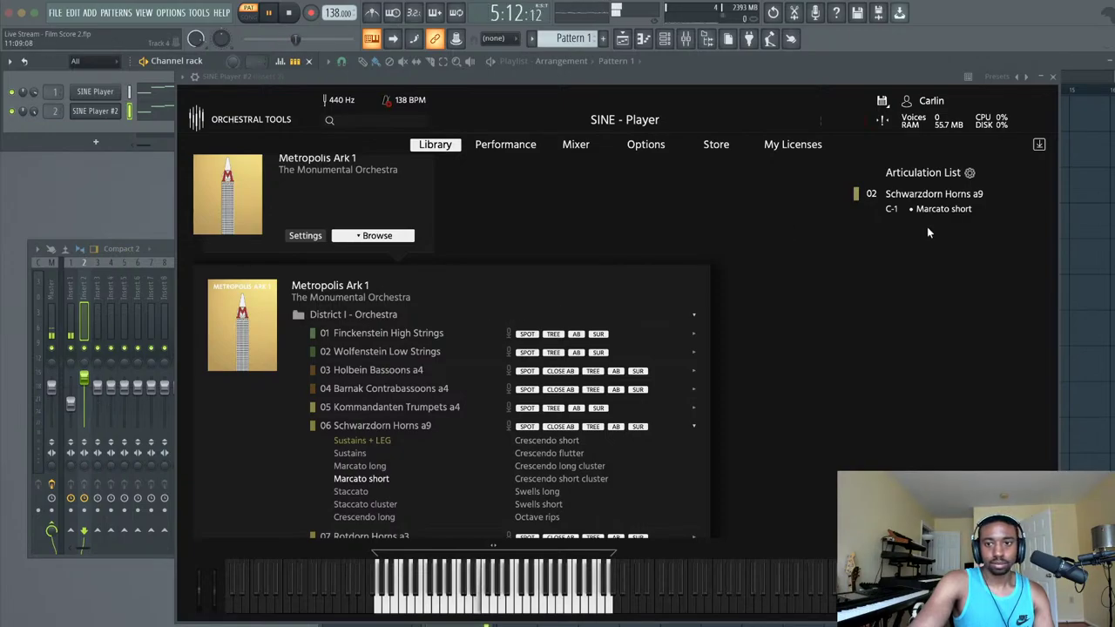
pyautogui.rightClick(877, 193)
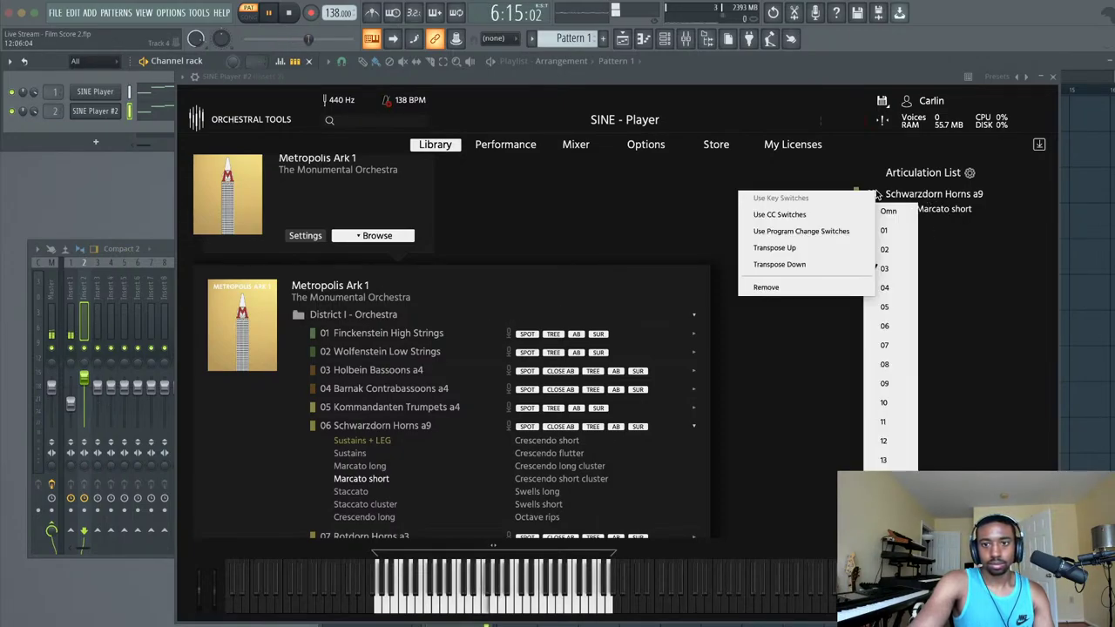
pyautogui.click(885, 230)
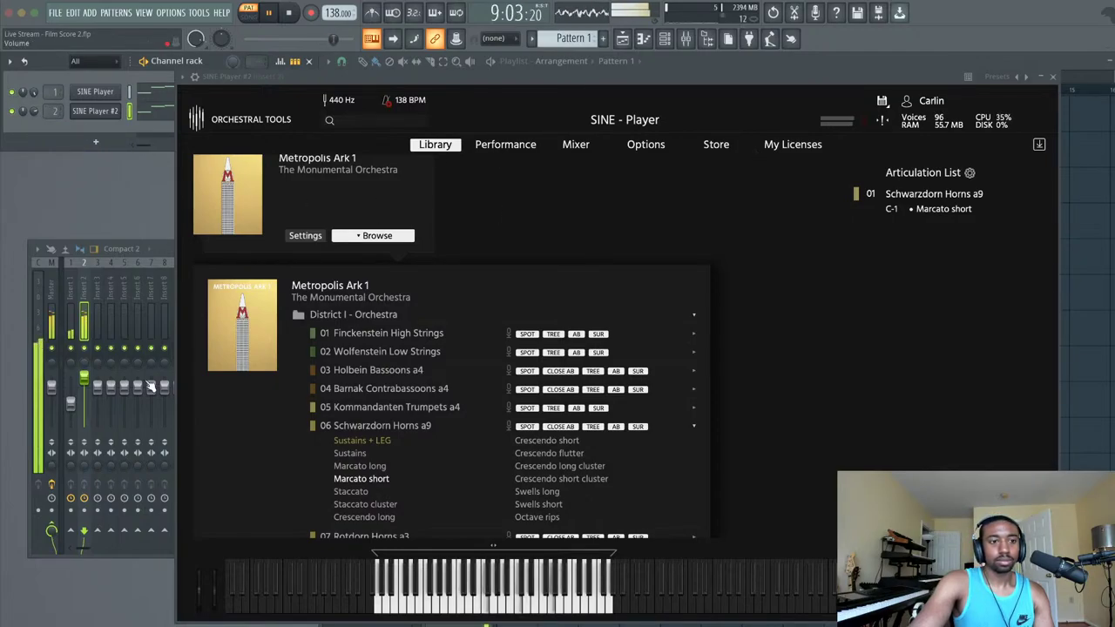
# - Rebalance the horns and strings by setting mixer insert 2 to about 102% and insert 1 to 75%
pyautogui.moveTo(87, 386); pyautogui.dragTo(85, 391)
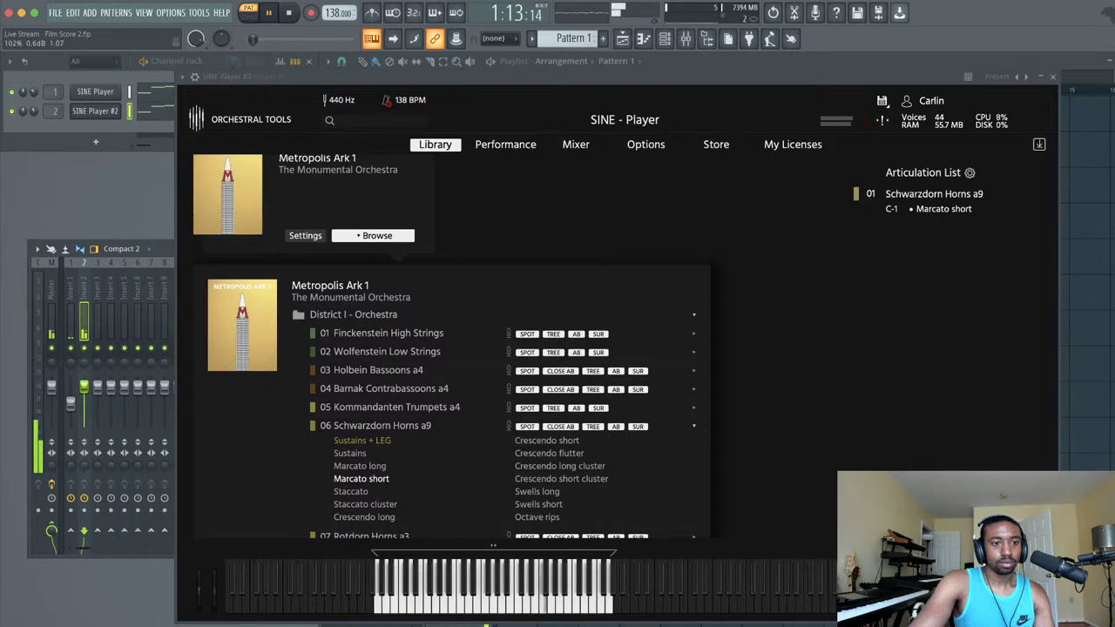
pyautogui.moveTo(71, 402); pyautogui.dragTo(71, 397)
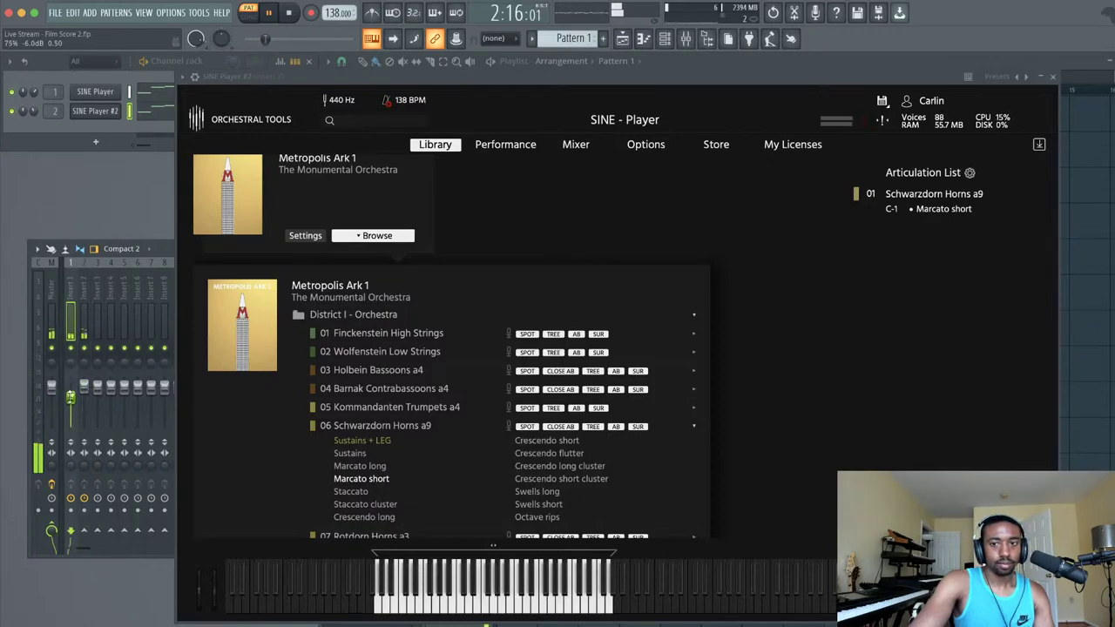
# - Swap the horns' Marcato short for Staccato on MIDI channel 01, then raise mixer insert 1 and lower insert 2
pyautogui.doubleClick(350, 491)
pyautogui.rightClick(951, 202)
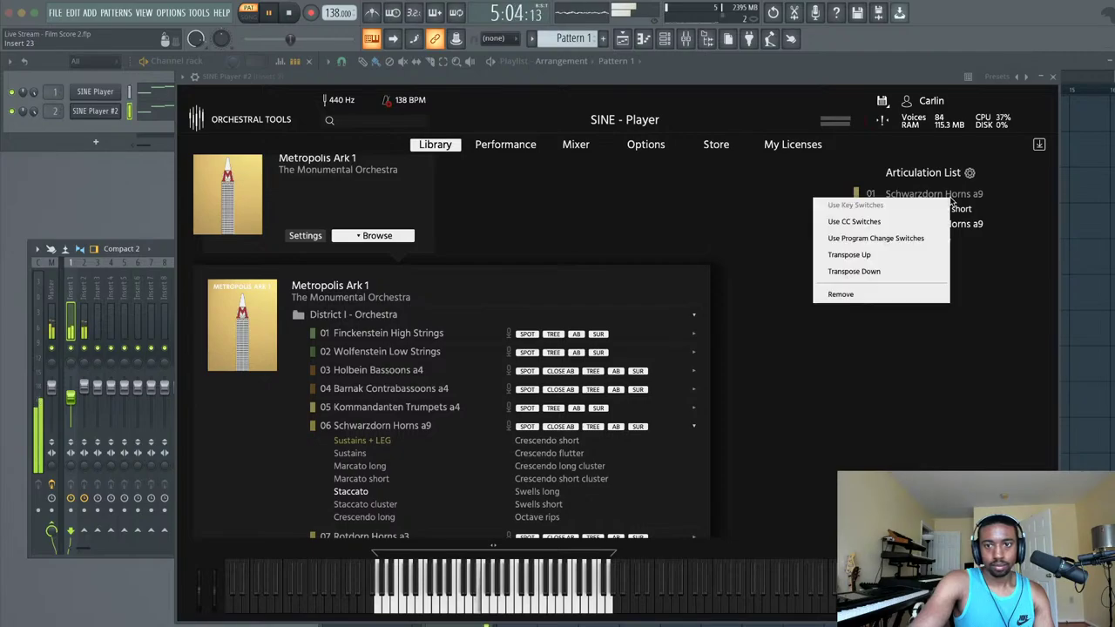
pyautogui.click(880, 295)
pyautogui.click(891, 209)
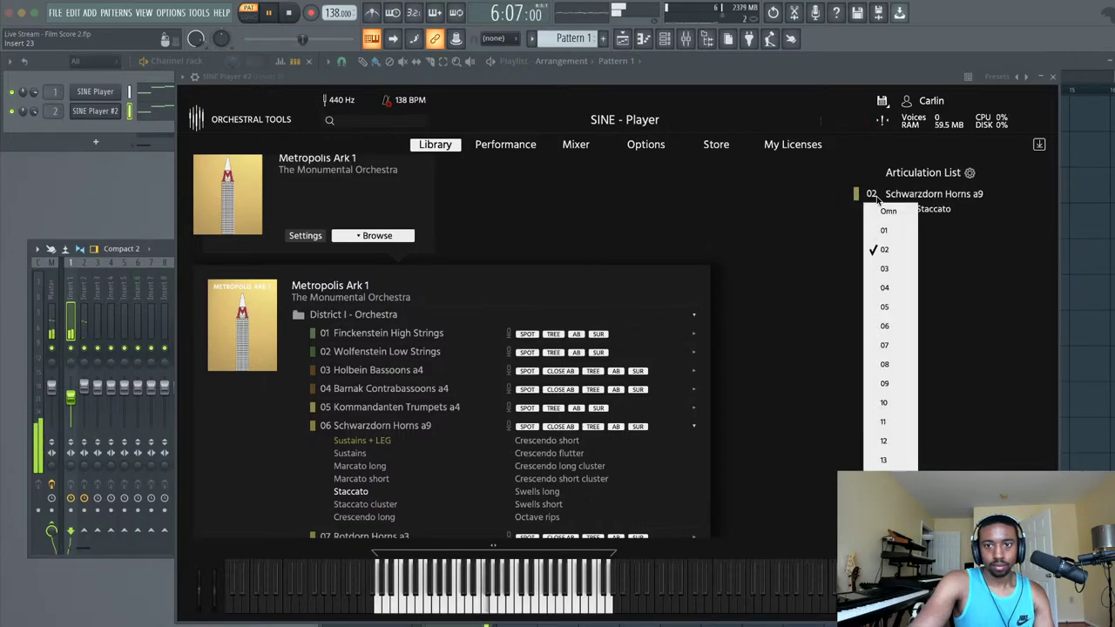
pyautogui.click(885, 239)
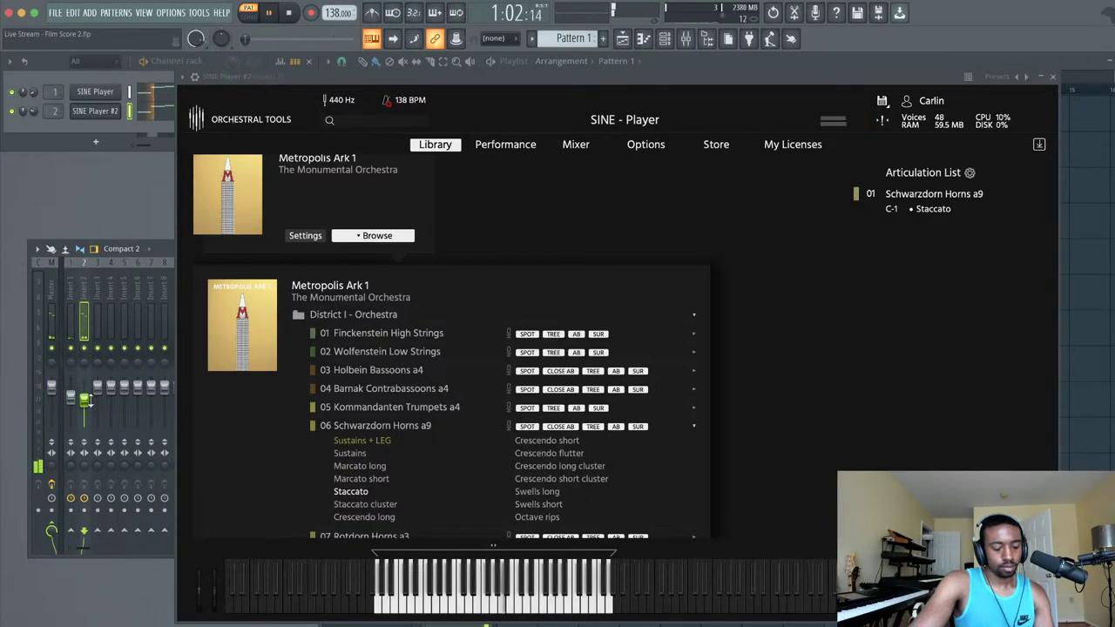
pyautogui.moveTo(70, 398)
pyautogui.mouseDown()
pyautogui.moveTo(71, 389)
pyautogui.moveTo(84, 396)
pyautogui.mouseUp()
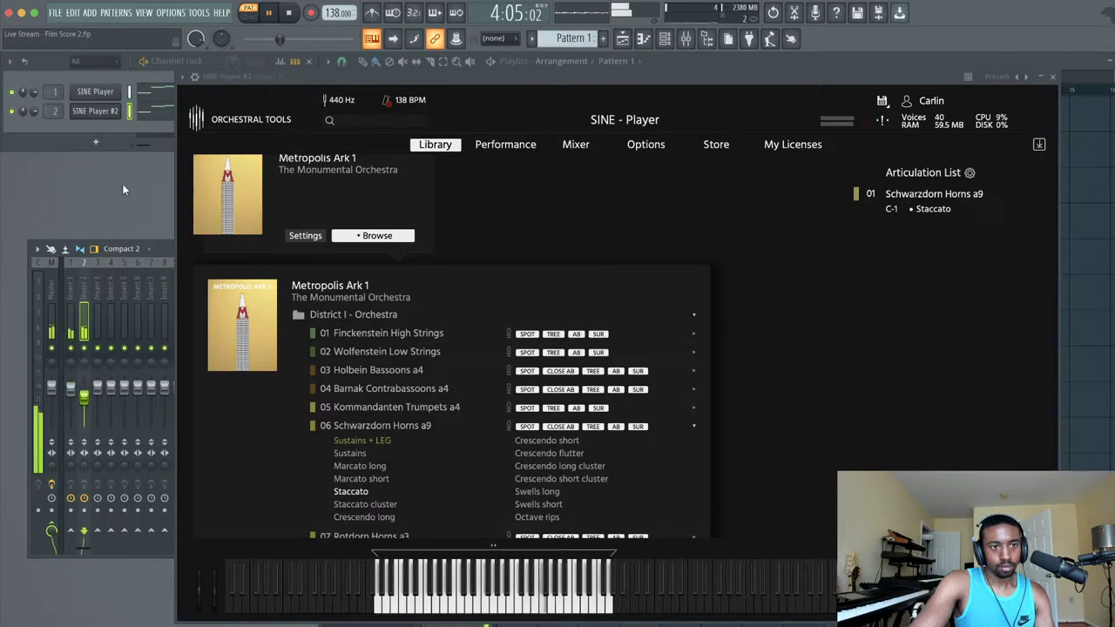
# - Transpose all SINE Player #2 notes down one octave and audition the lower horn part with the strings
pyautogui.click(148, 113)
pyautogui.click(1053, 77)
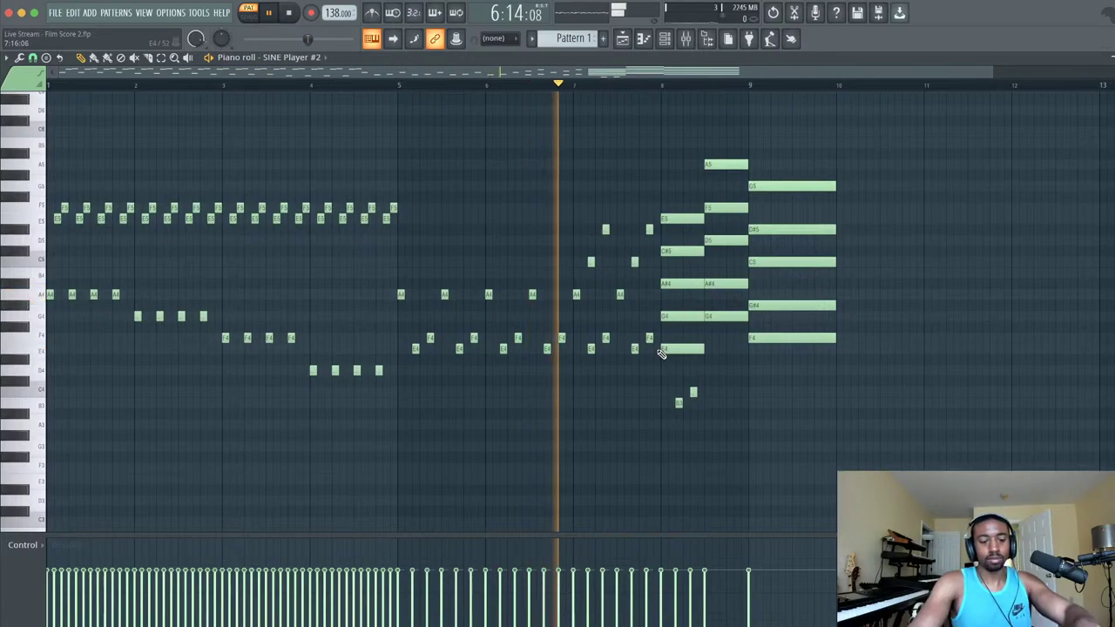
pyautogui.press('super+Down')
pyautogui.press('space')
pyautogui.press('space')
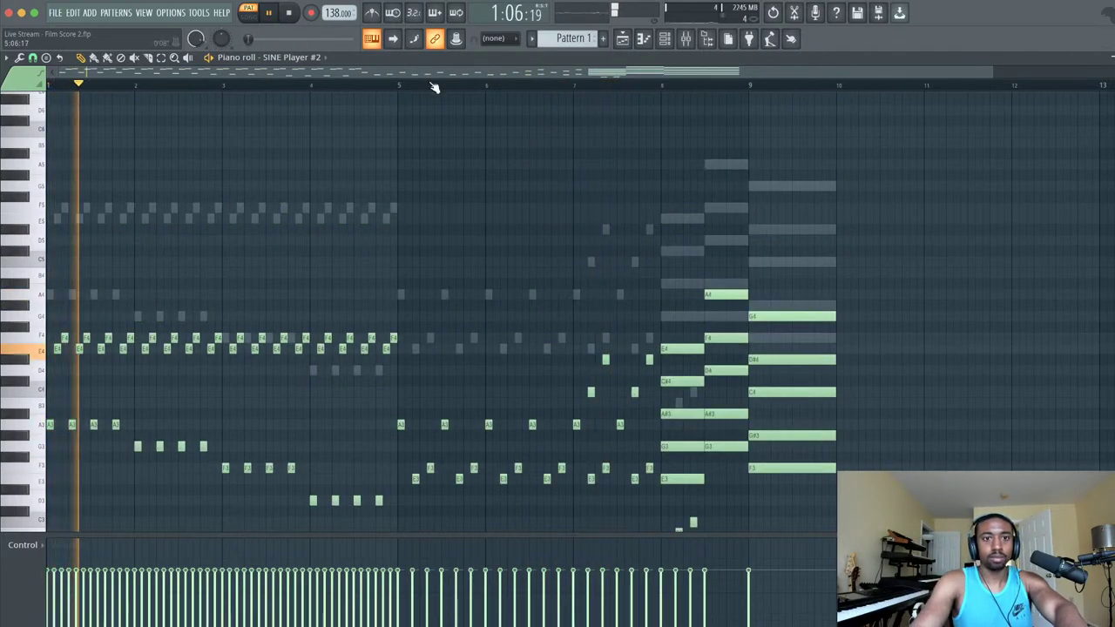
pyautogui.click(665, 39)
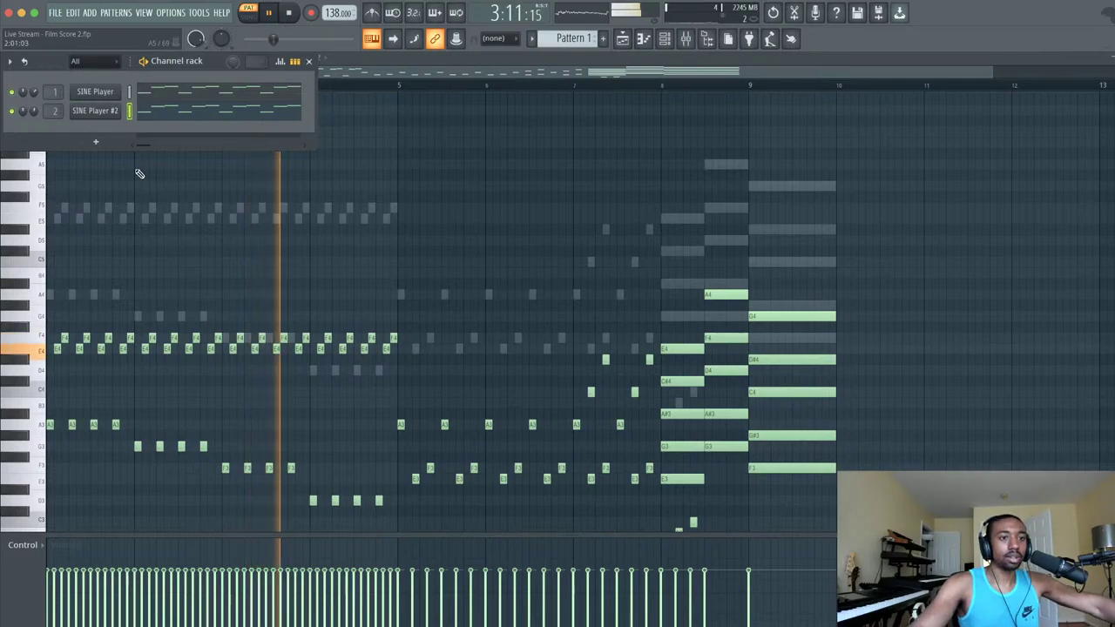
pyautogui.click(686, 39)
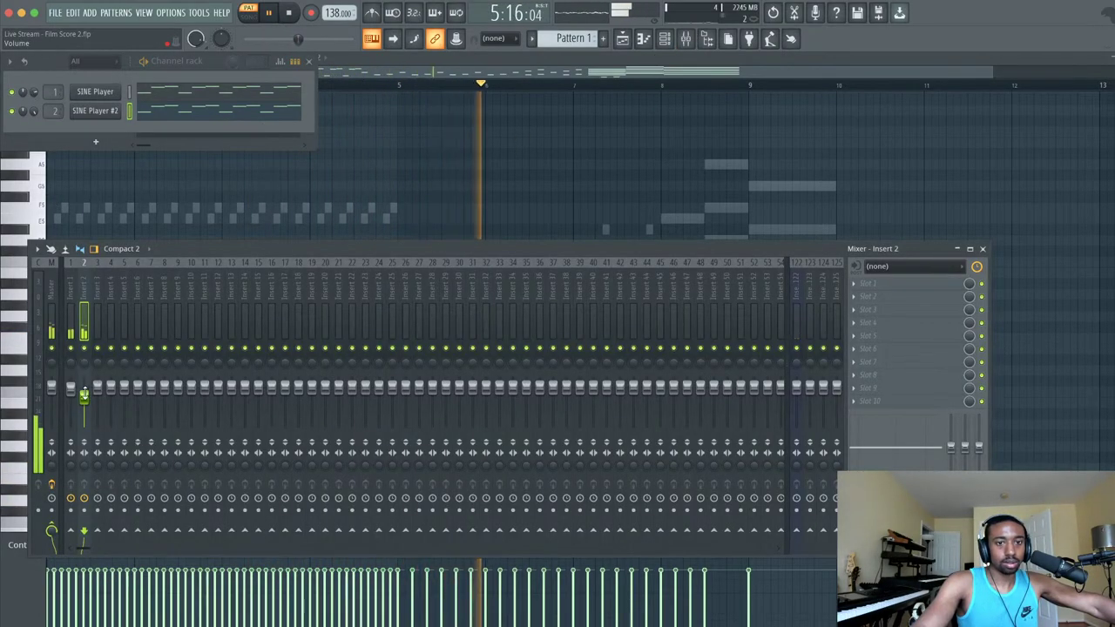
pyautogui.press('space')
# - Transpose the SINE Player #2 notes back up one octave and close the piano roll
pyautogui.press('F7')
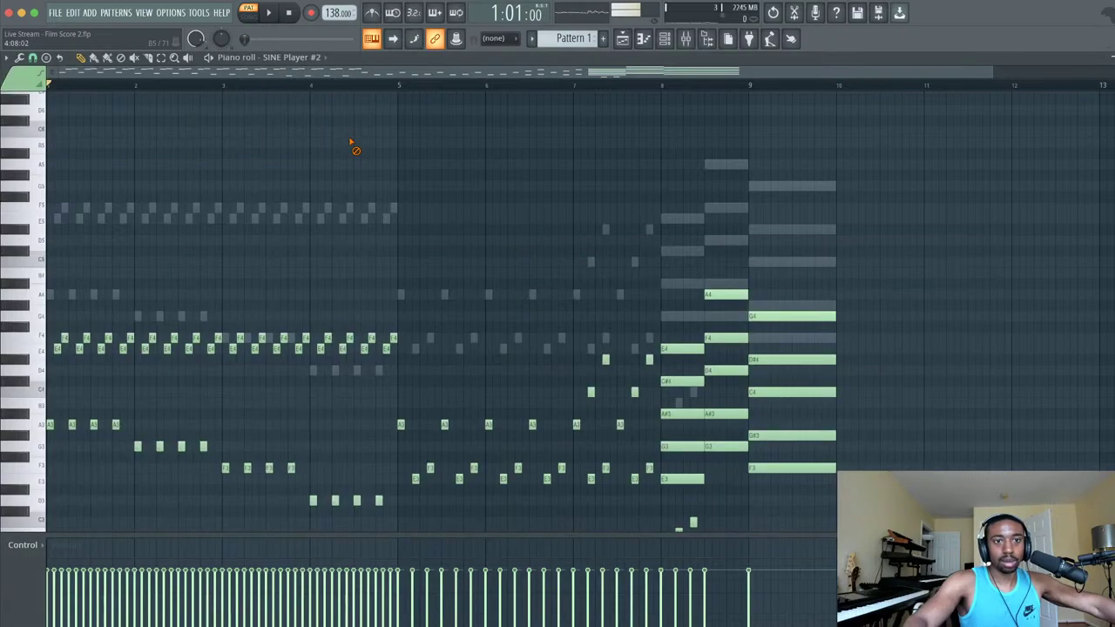
pyautogui.press('super+Up')
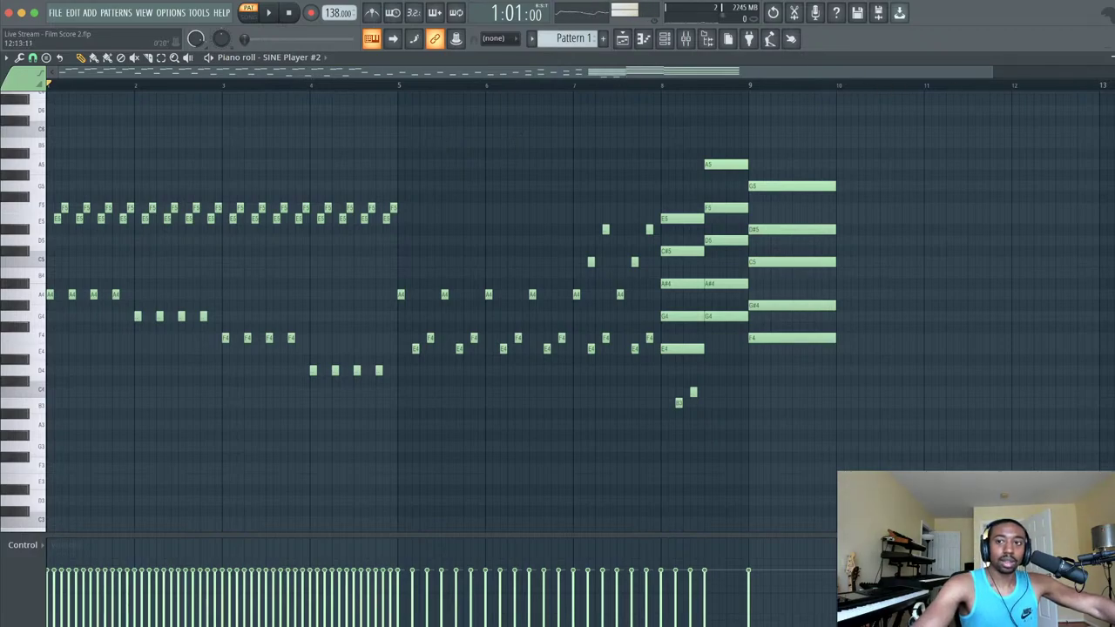
pyautogui.click(1114, 57)
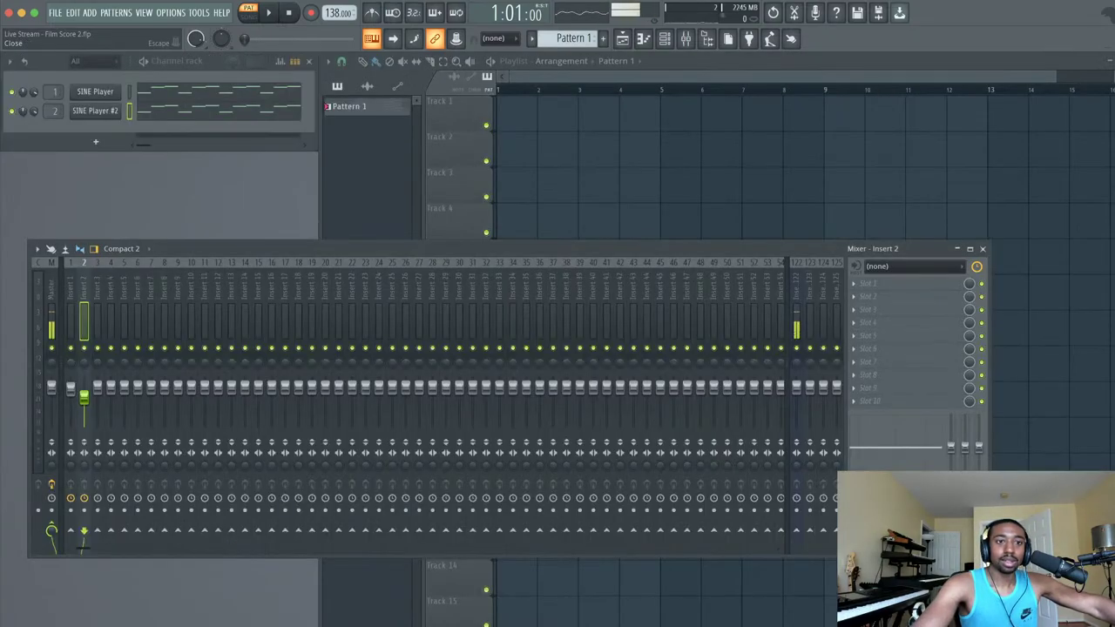
# - Clone the SINE Player #2 channel and route the clone to mixer track 3
pyautogui.click(107, 142)
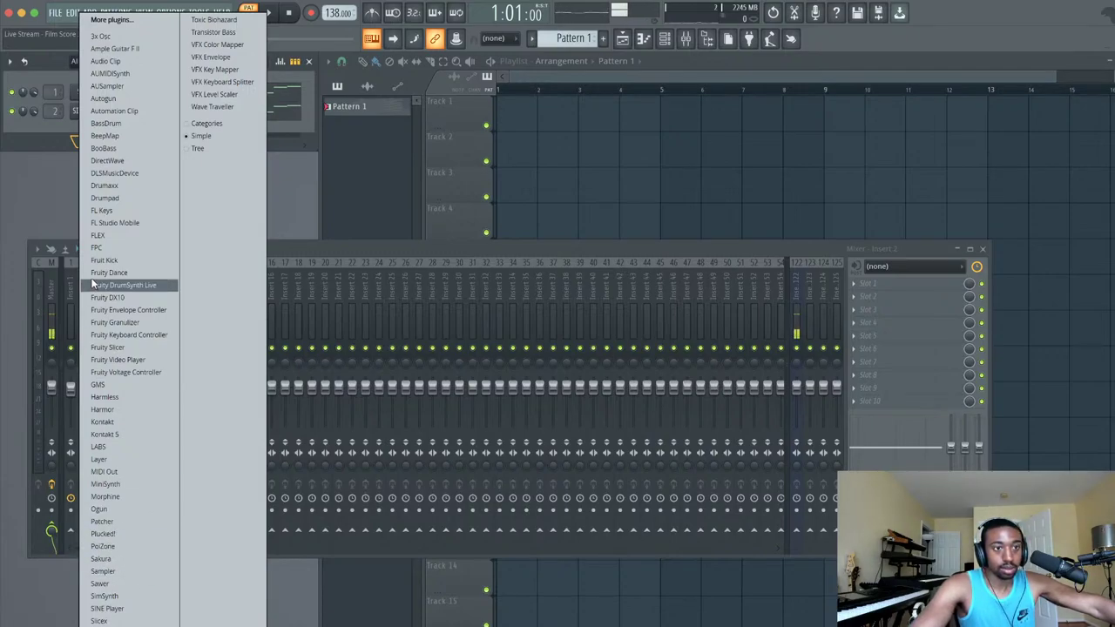
pyautogui.click(27, 113)
pyautogui.rightClick(87, 114)
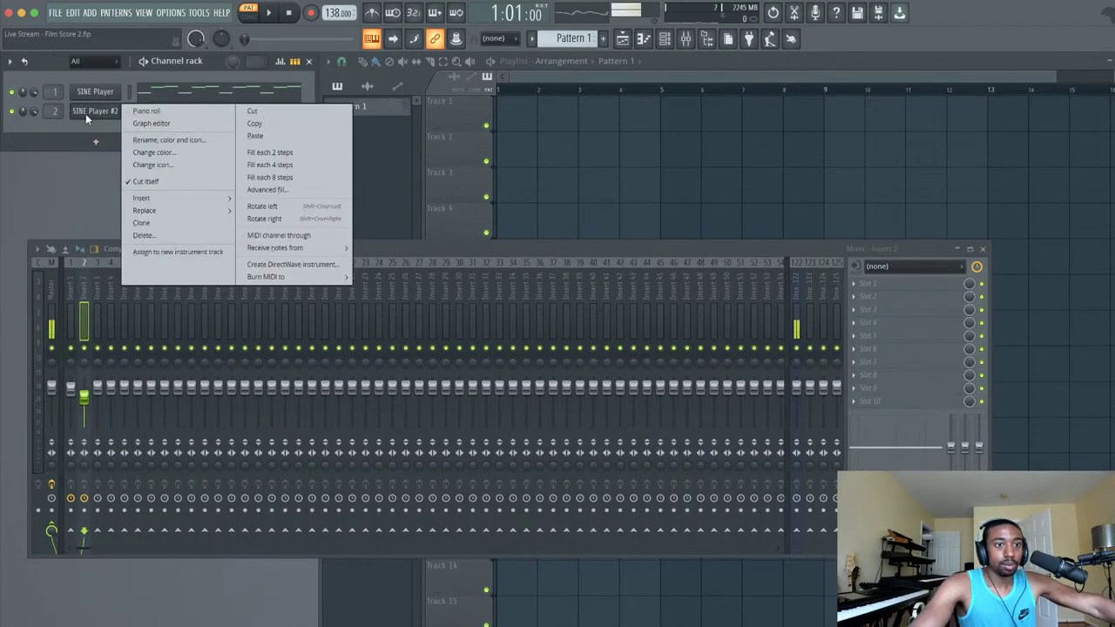
pyautogui.click(170, 222)
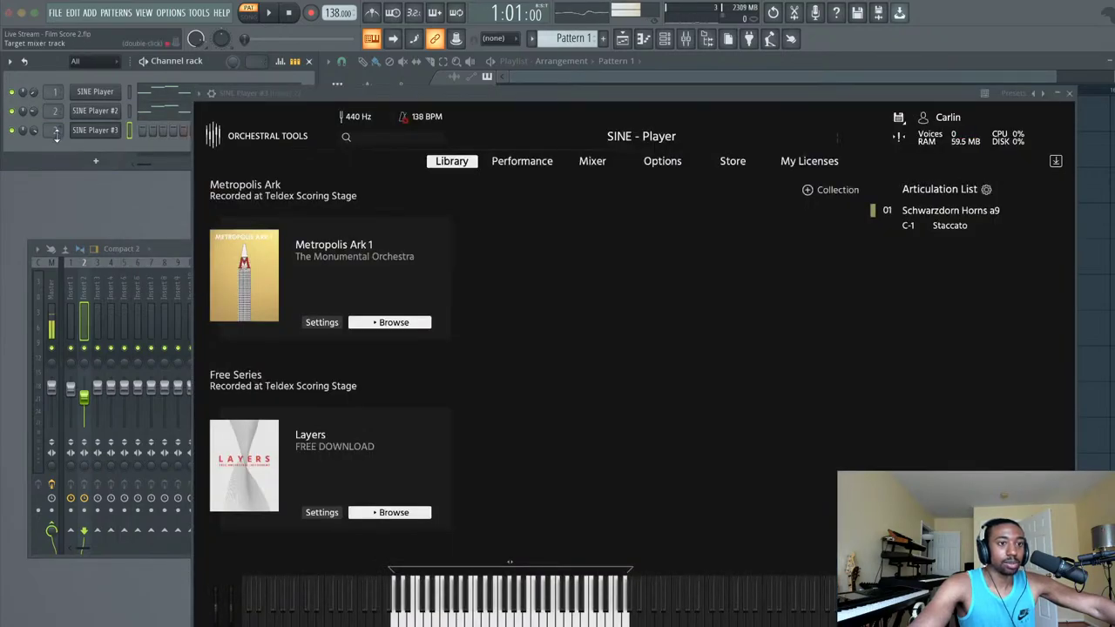
pyautogui.moveTo(55, 134); pyautogui.dragTo(56, 126)
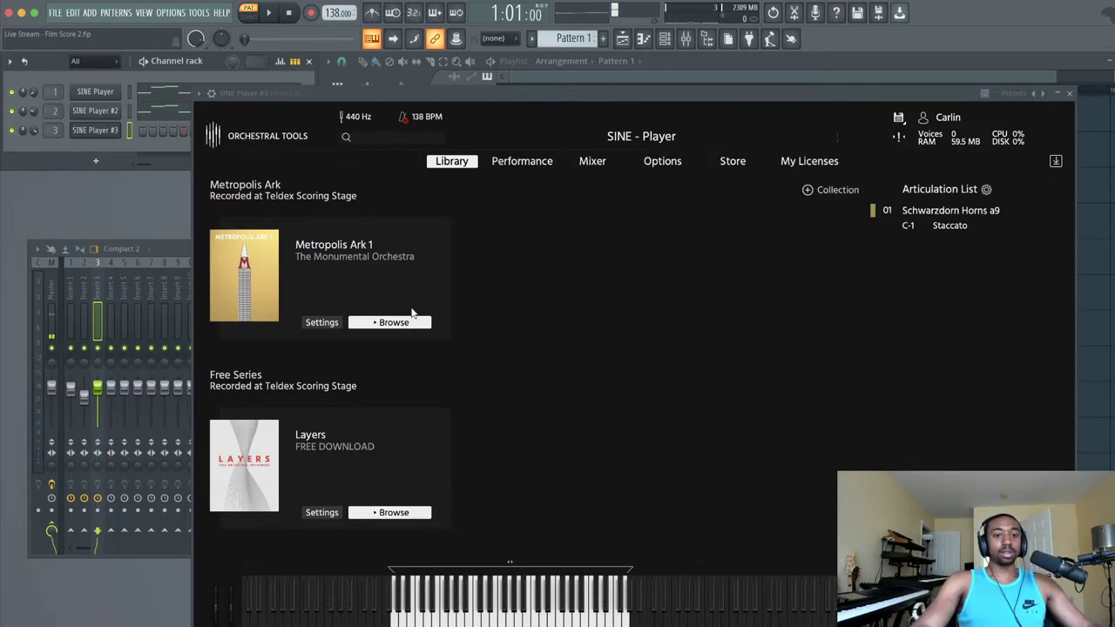
# - Look through Metropolis Ark 1's Percussion, Band, Choir and Orchestra districts for a further instrument to layer
pyautogui.click(379, 322)
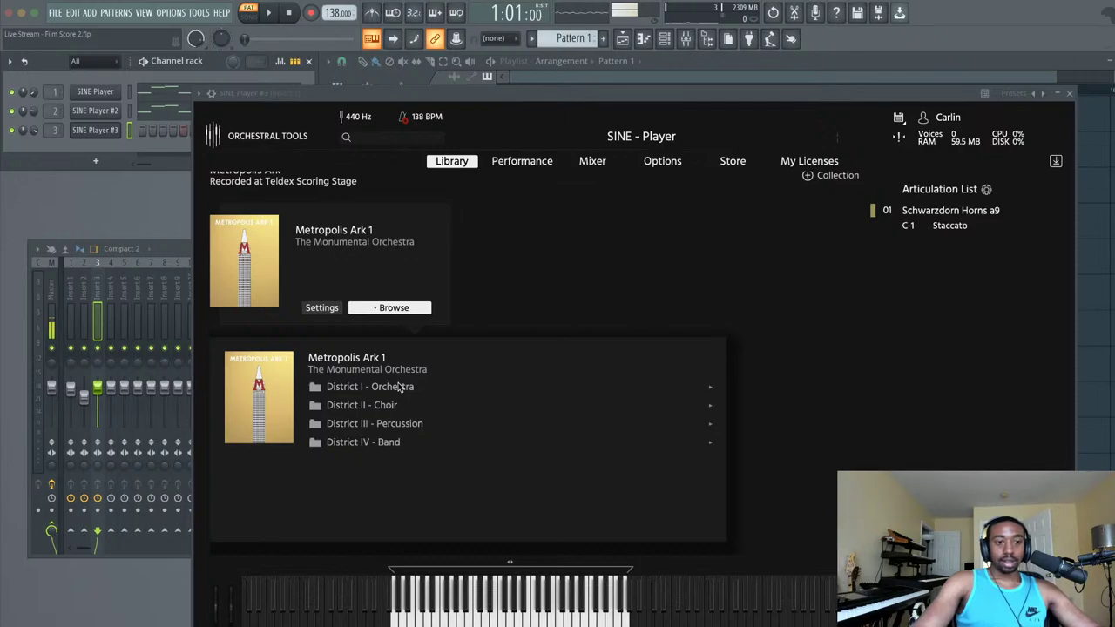
pyautogui.scroll(-1, 407, 404)
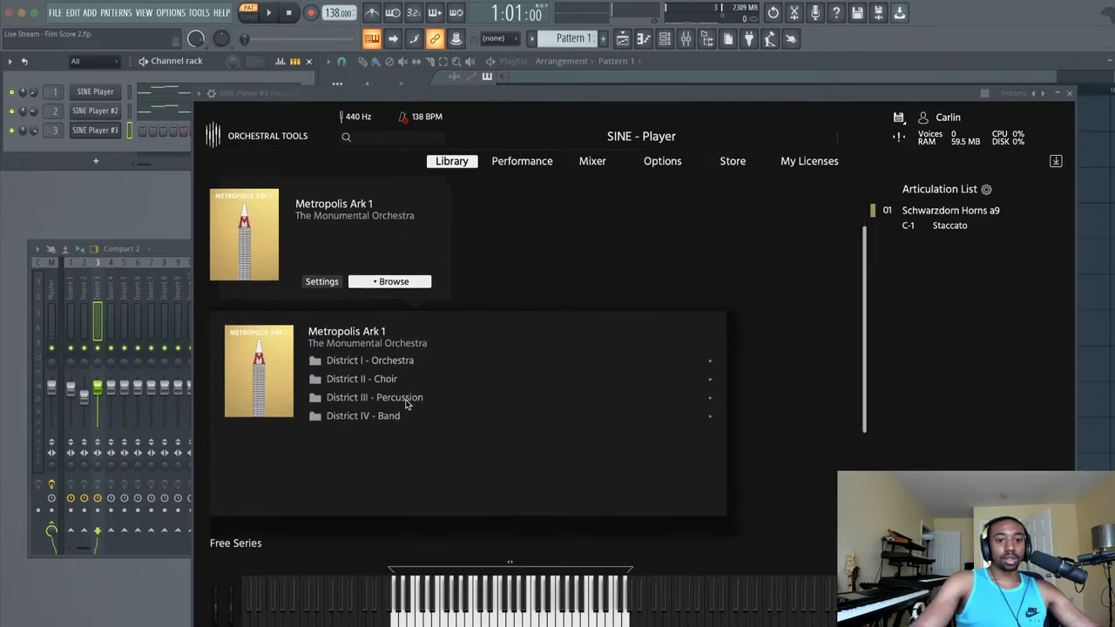
pyautogui.click(407, 398)
pyautogui.click(407, 397)
pyautogui.click(401, 418)
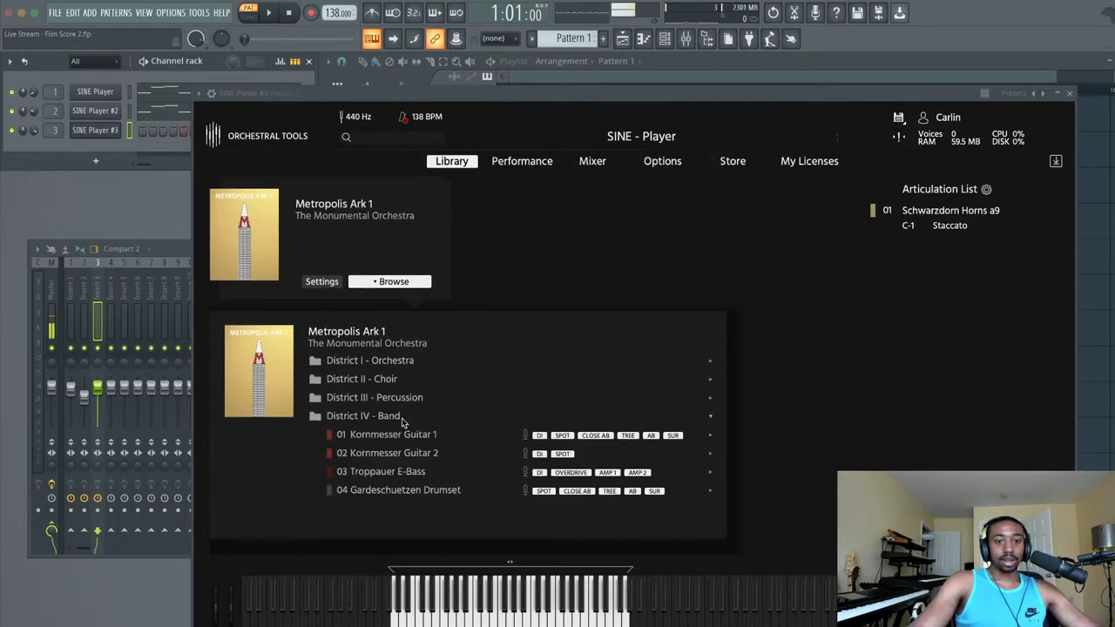
pyautogui.click(397, 420)
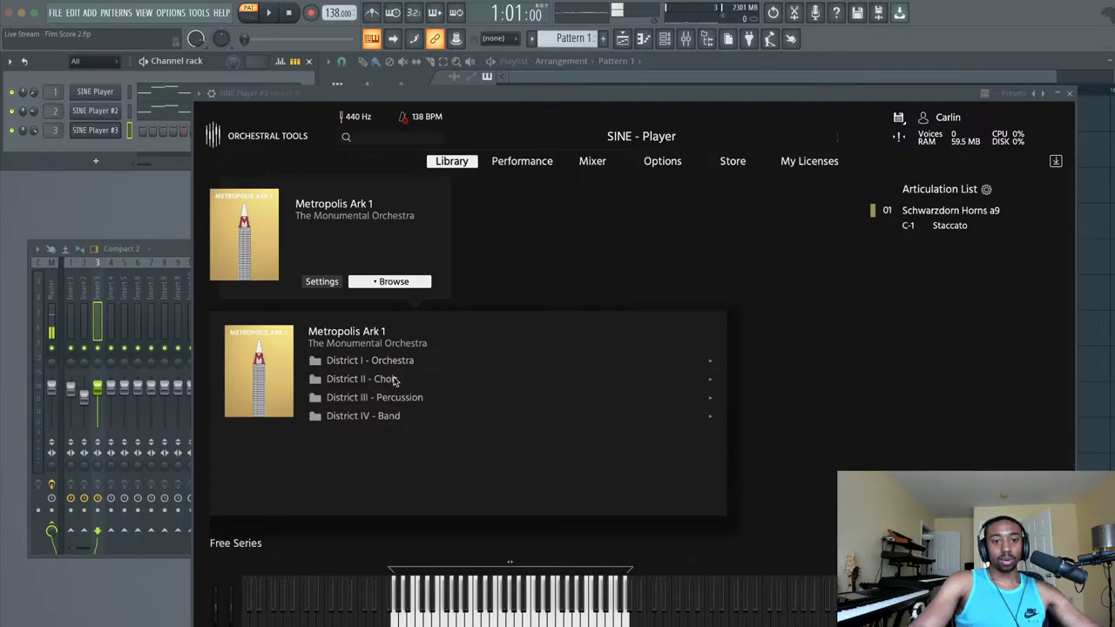
pyautogui.click(394, 378)
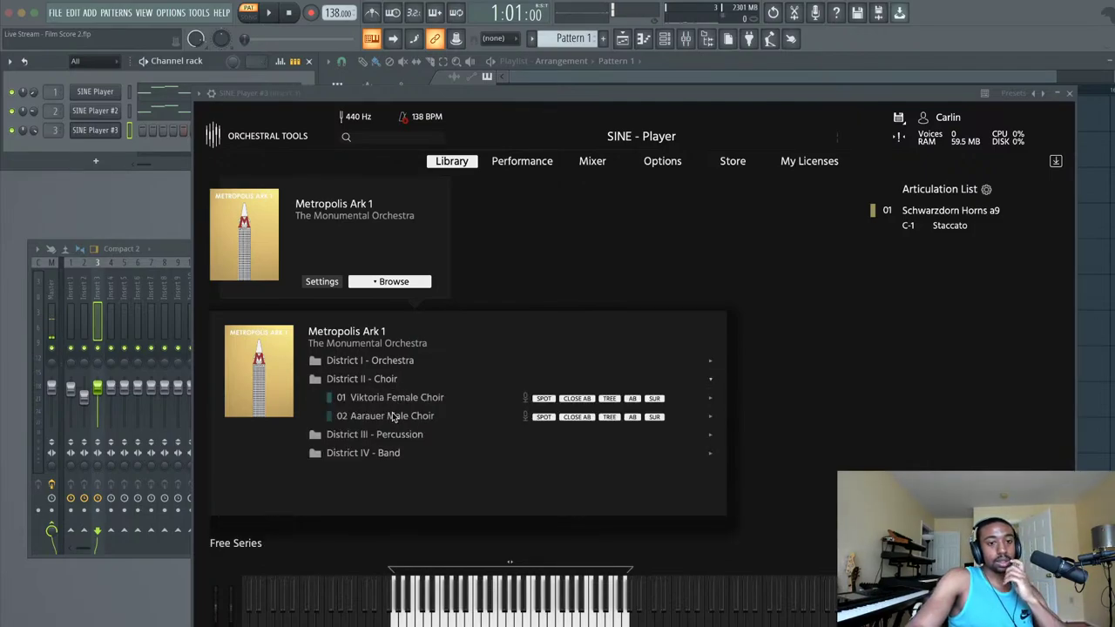
pyautogui.click(393, 380)
pyautogui.click(389, 360)
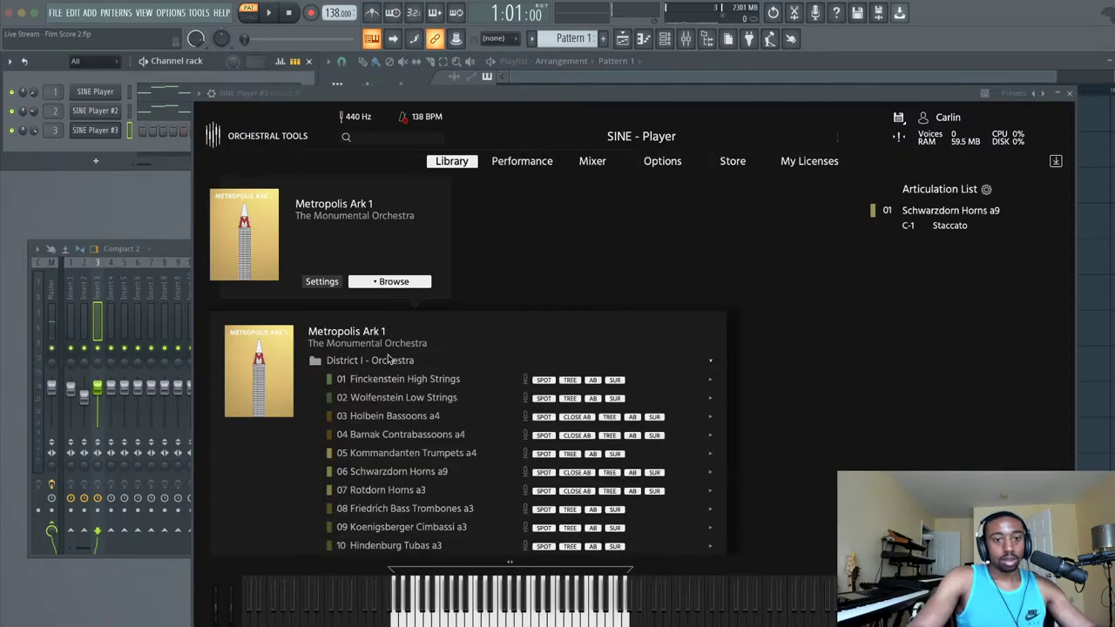
pyautogui.scroll(-2, 424, 449)
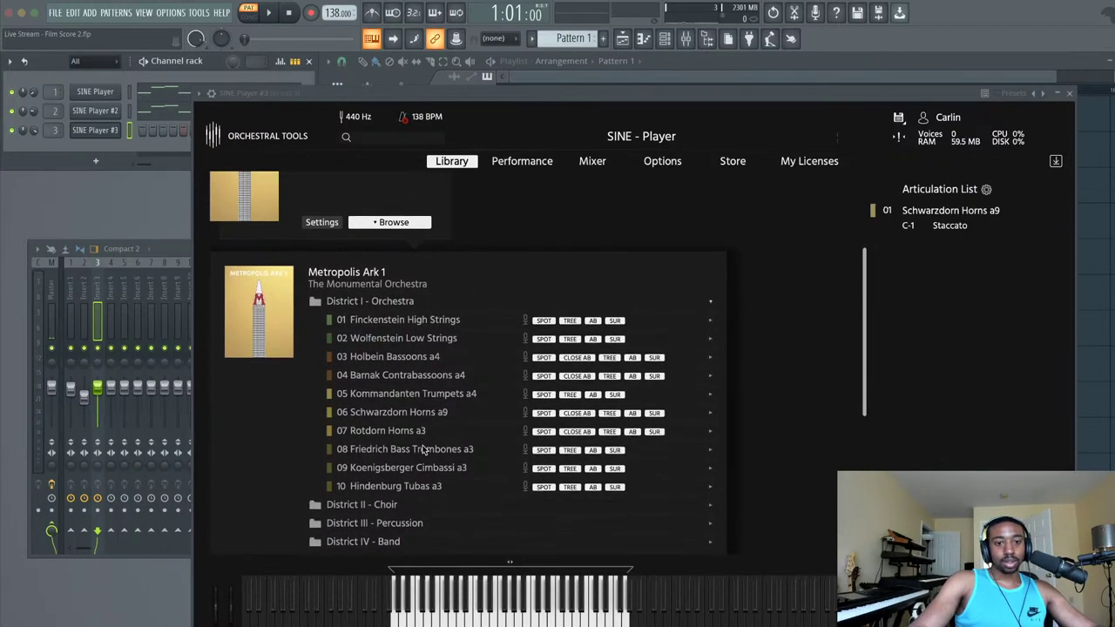
pyautogui.scroll(1, 421, 445)
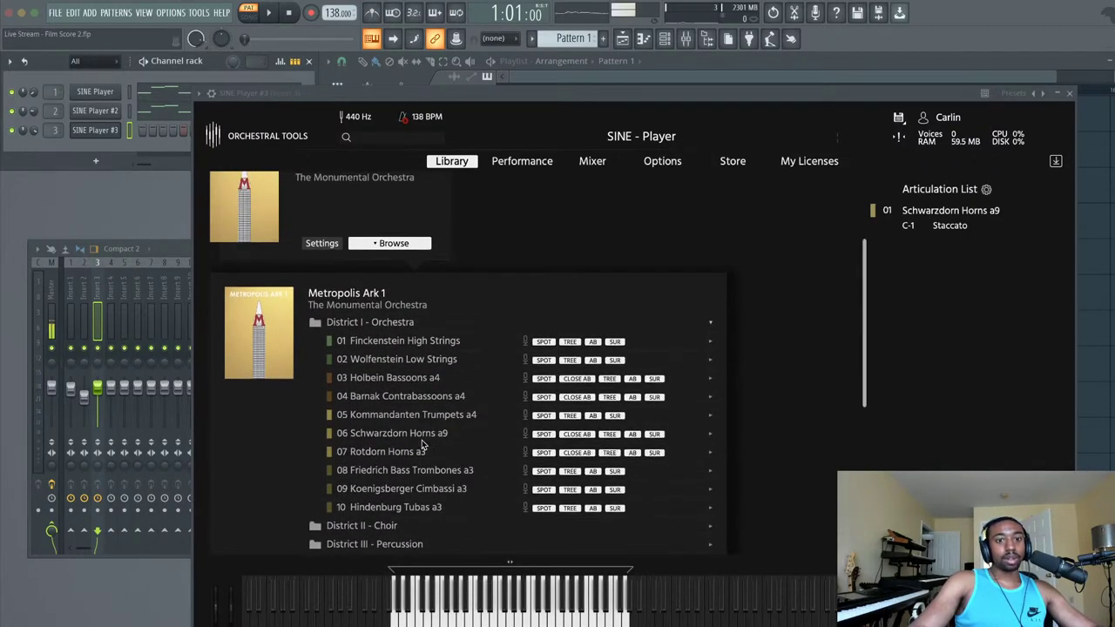
# - Load the Viktoria Female Choir from District II - Choir and remove Schwarzdorn Horns a9 from the articulation list
pyautogui.click(371, 323)
pyautogui.click(378, 341)
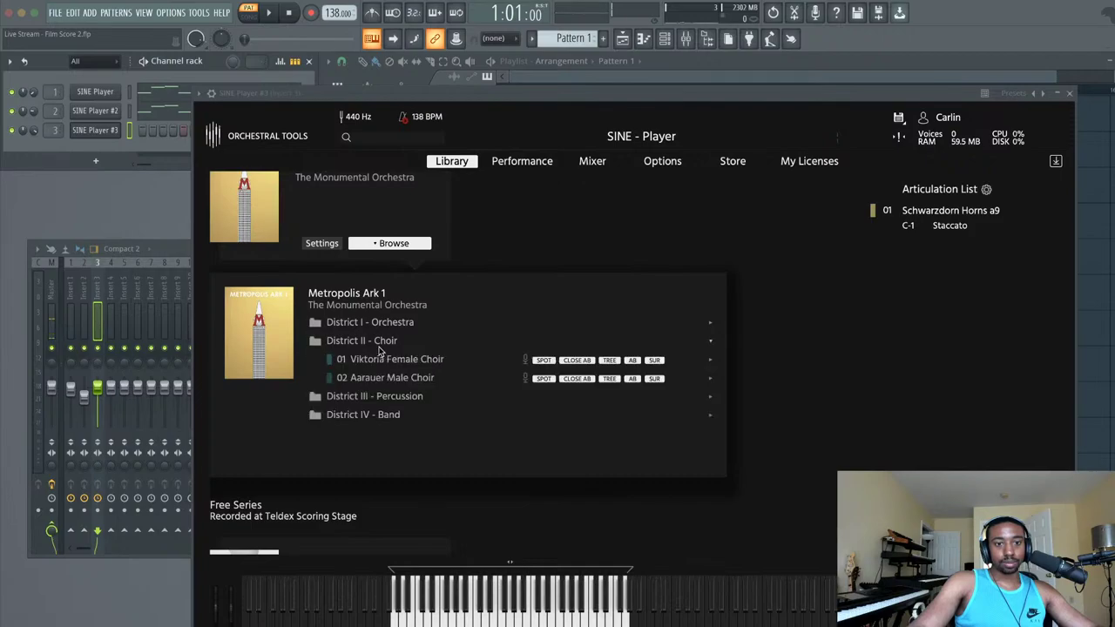
pyautogui.doubleClick(393, 360)
pyautogui.click(392, 361)
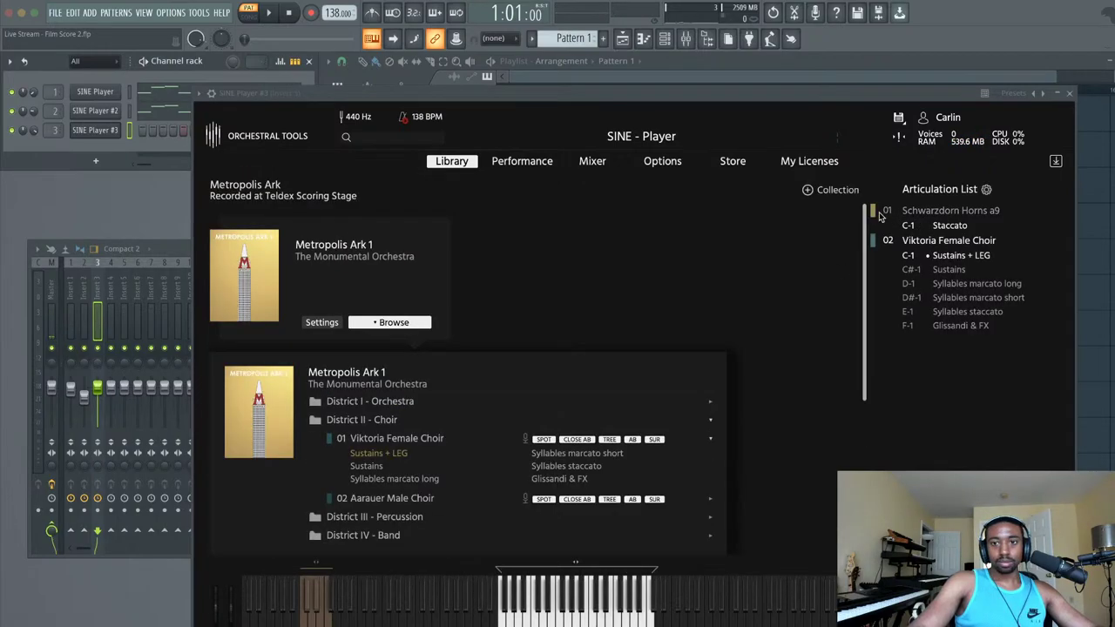
pyautogui.rightClick(953, 213)
pyautogui.click(841, 305)
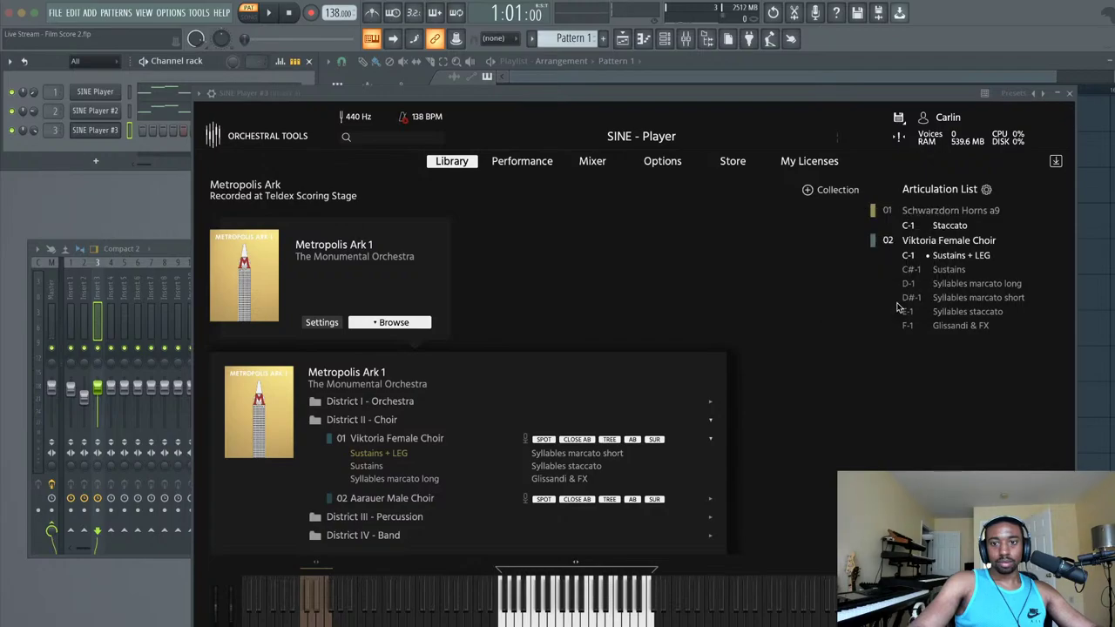
# - Draw a one-bar D#6 test note in bar 1 of SINE Player #3 and try to audition the choir
pyautogui.rightClick(122, 128)
pyautogui.click(144, 130)
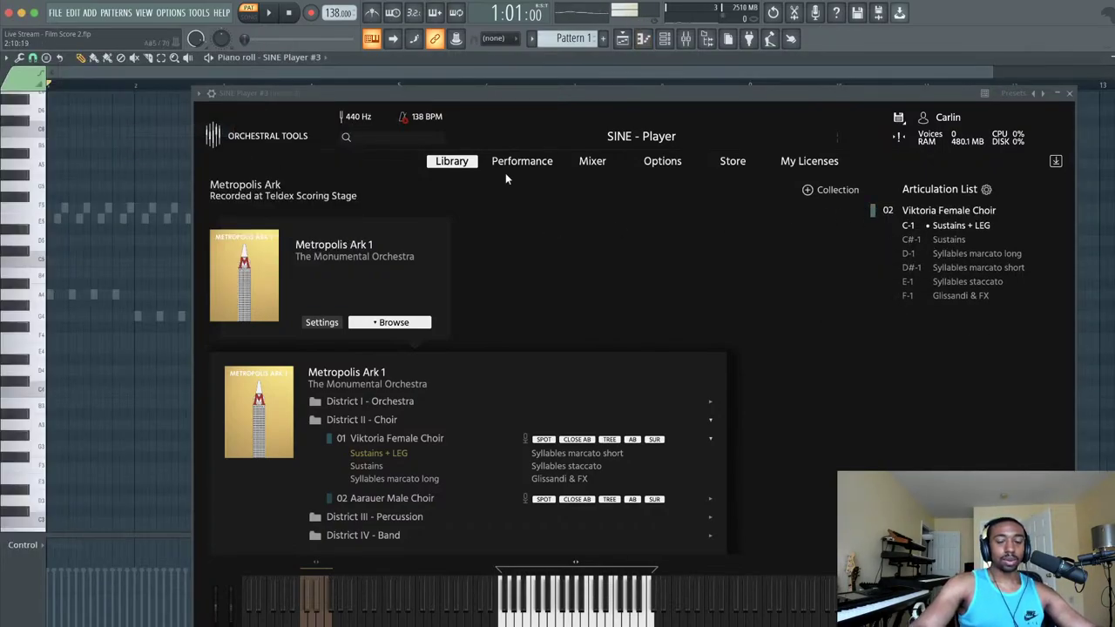
pyautogui.click(1075, 96)
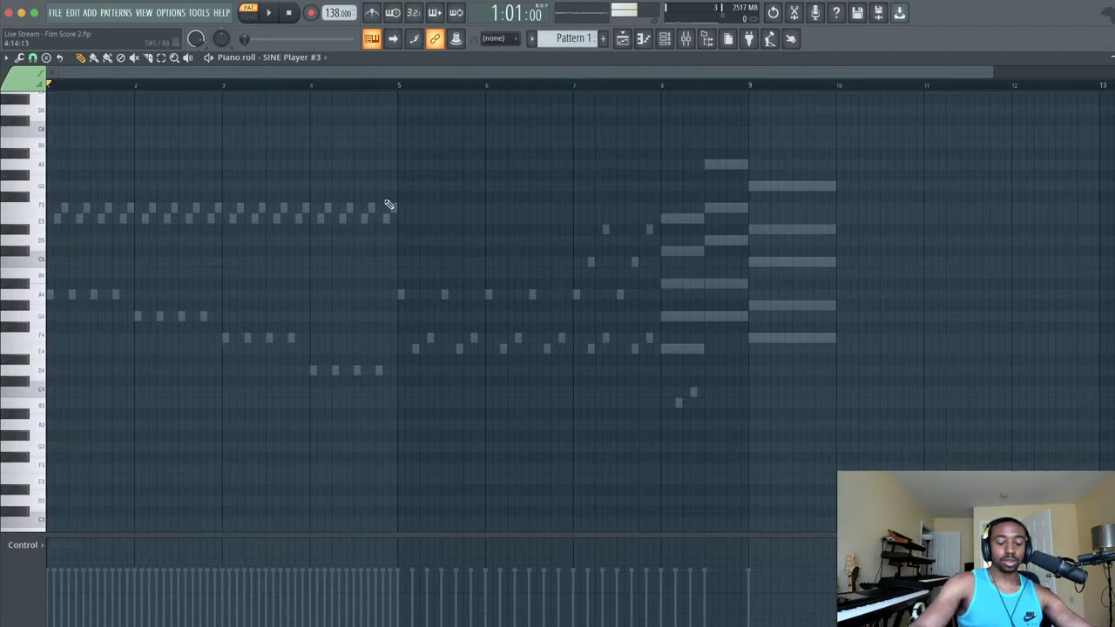
pyautogui.click(55, 218)
pyautogui.moveTo(28, 215); pyautogui.dragTo(29, 96)
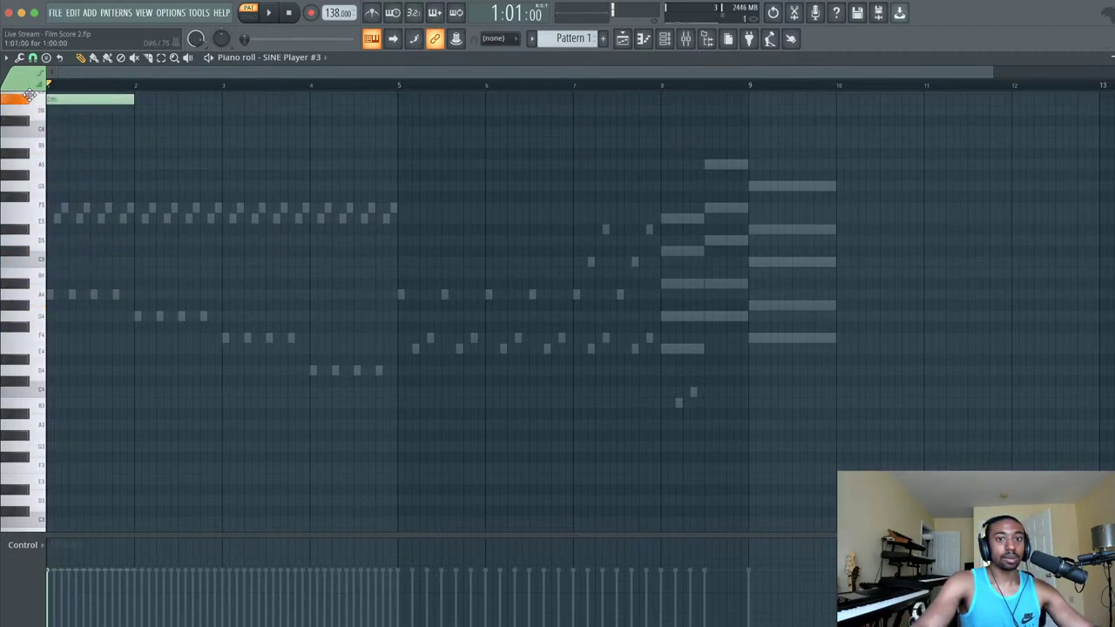
pyautogui.click(664, 39)
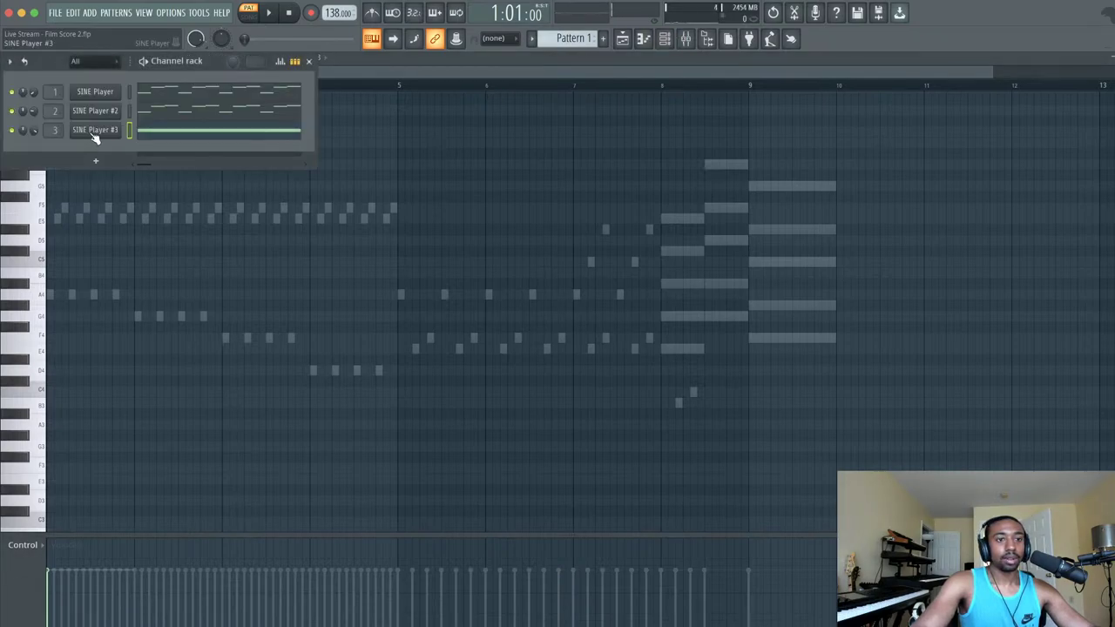
pyautogui.click(147, 136)
pyautogui.click(147, 136)
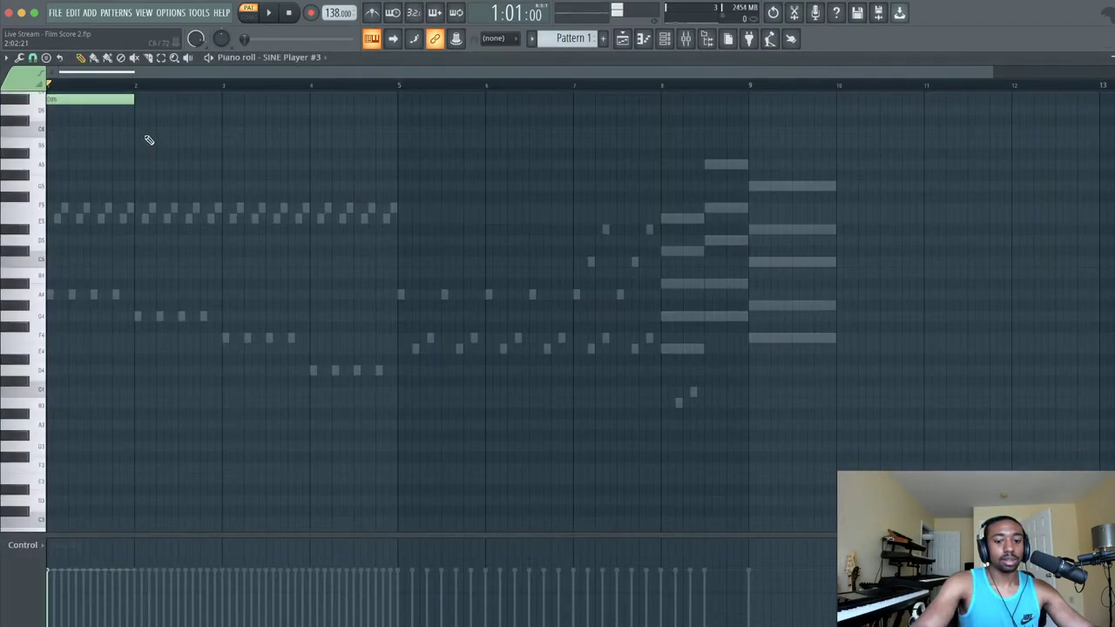
pyautogui.press('space')
pyautogui.press('space')
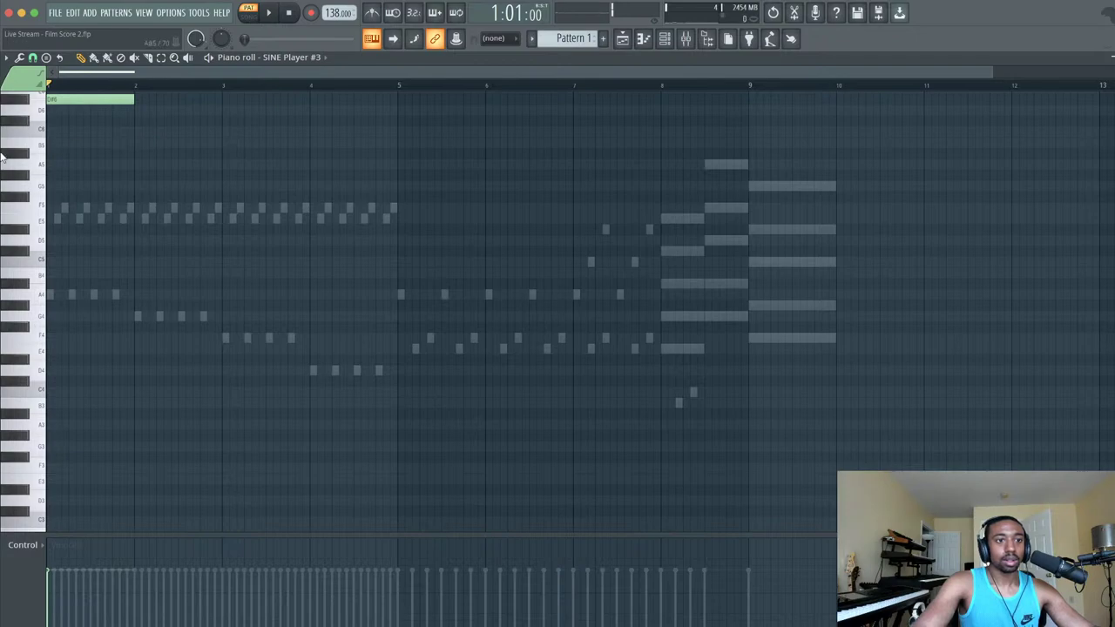
pyautogui.click(37, 164)
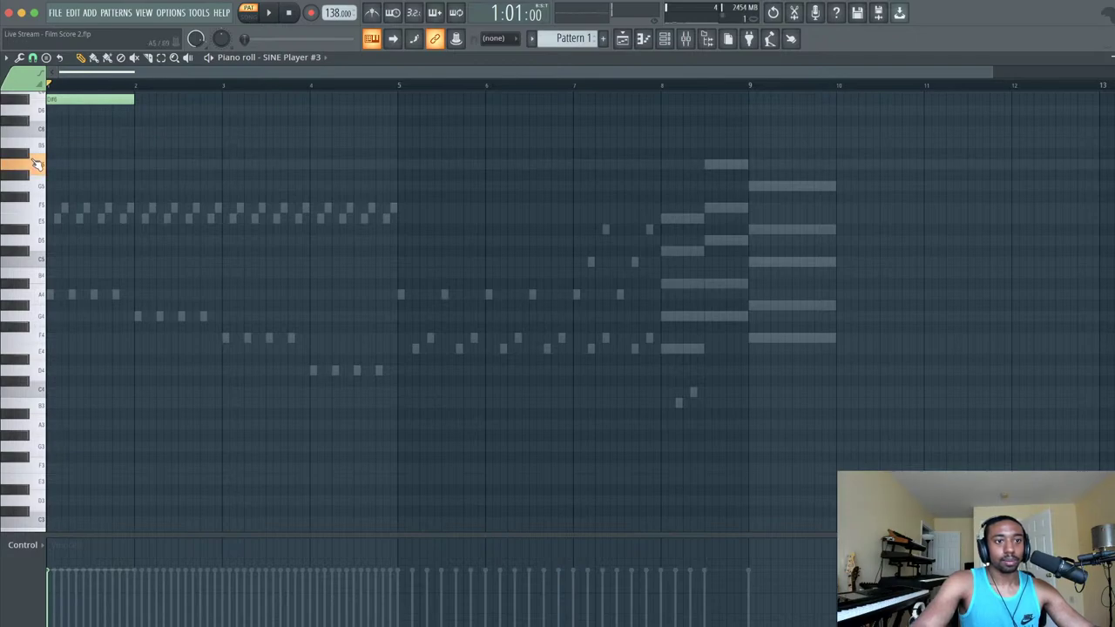
# - Set the Viktoria Female Choir in SINE Player #3 to MIDI channel 01
pyautogui.click(664, 38)
pyautogui.click(103, 130)
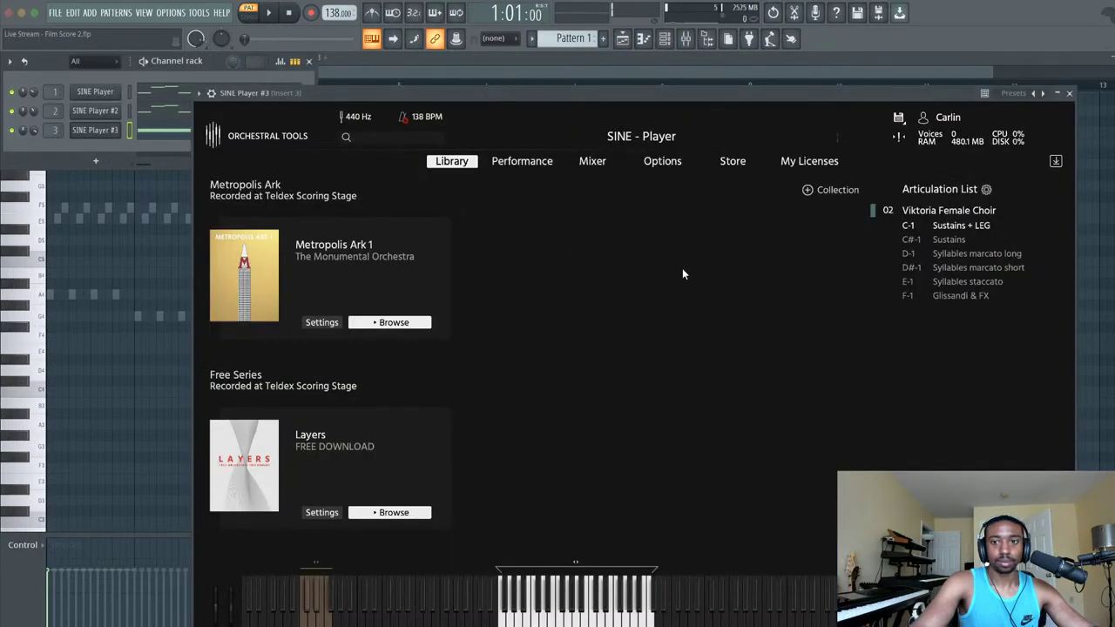
pyautogui.click(888, 211)
pyautogui.click(897, 248)
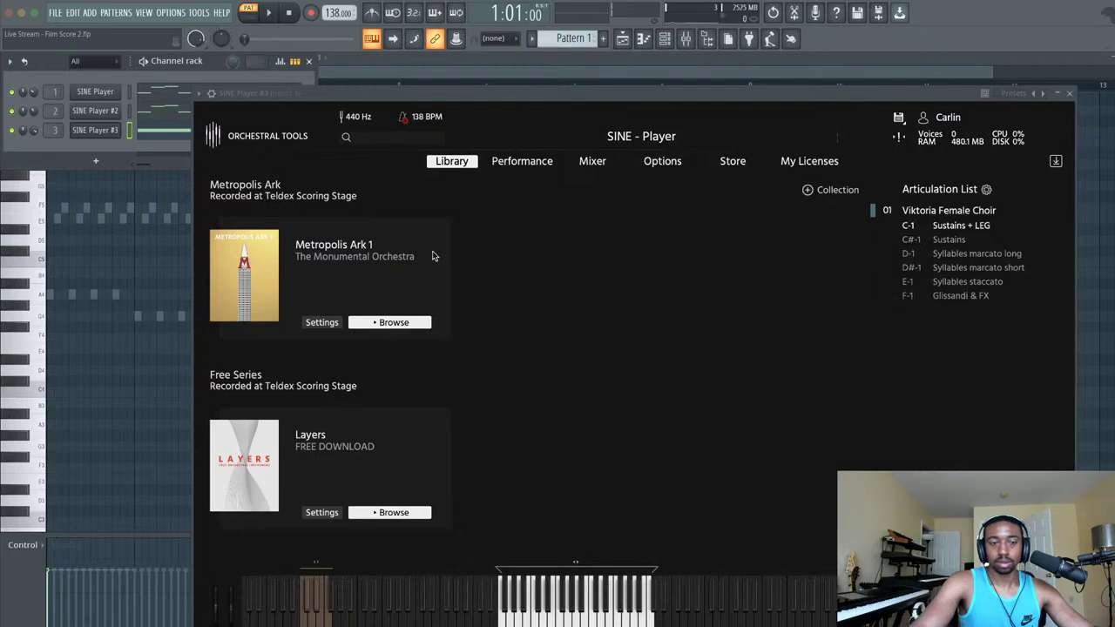
# - Audition the choir's test note, and close the SINE Player #3 plugin window and its piano roll
pyautogui.click(191, 254)
pyautogui.press('space')
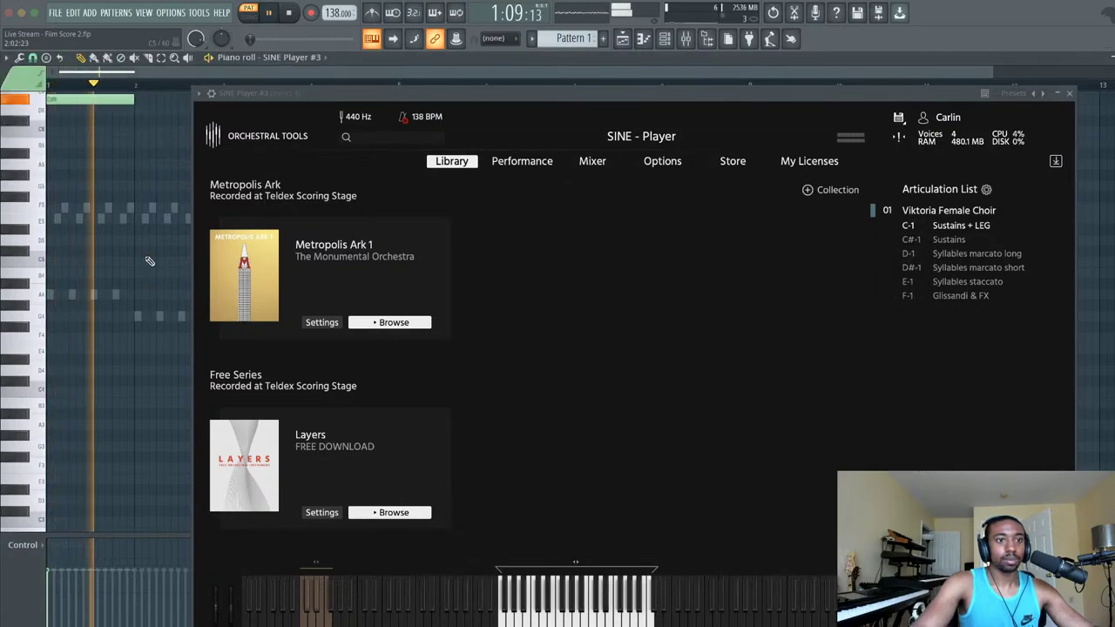
pyautogui.press('space')
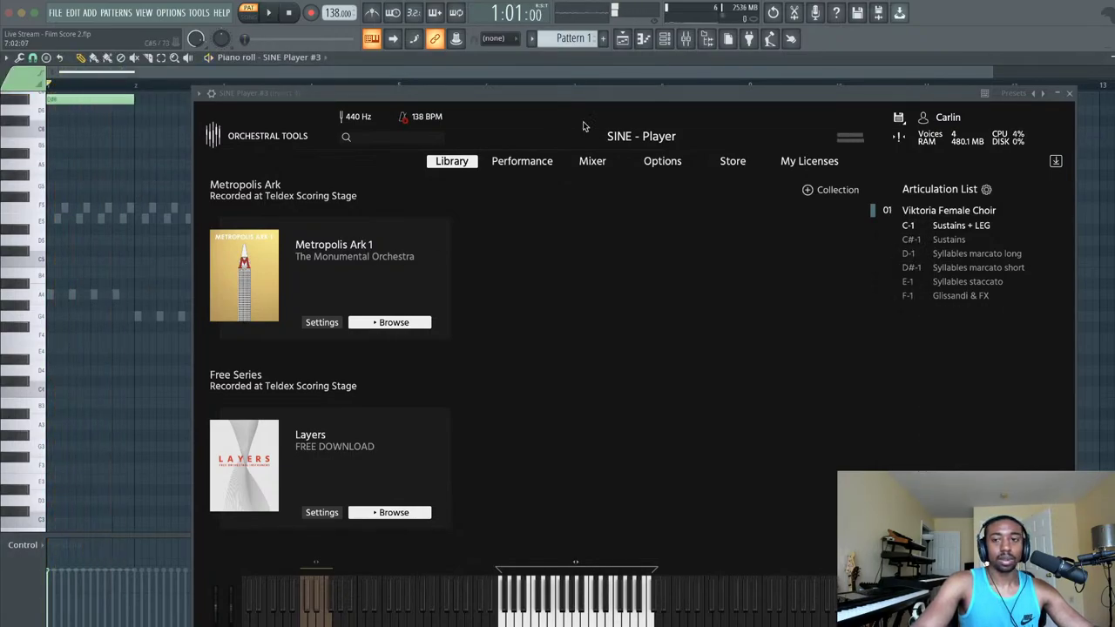
pyautogui.click(1070, 93)
pyautogui.click(1114, 57)
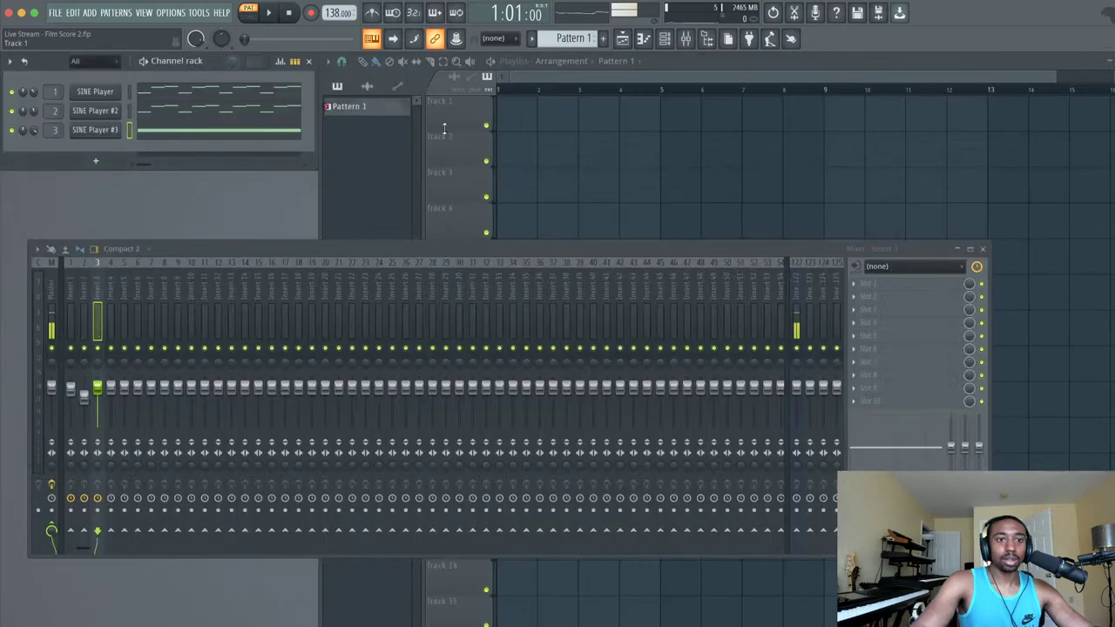
# - Copy the ostinato and chord notes into SINE Player #3's piano roll and articulate them with Multiply at 100%
pyautogui.click(155, 130)
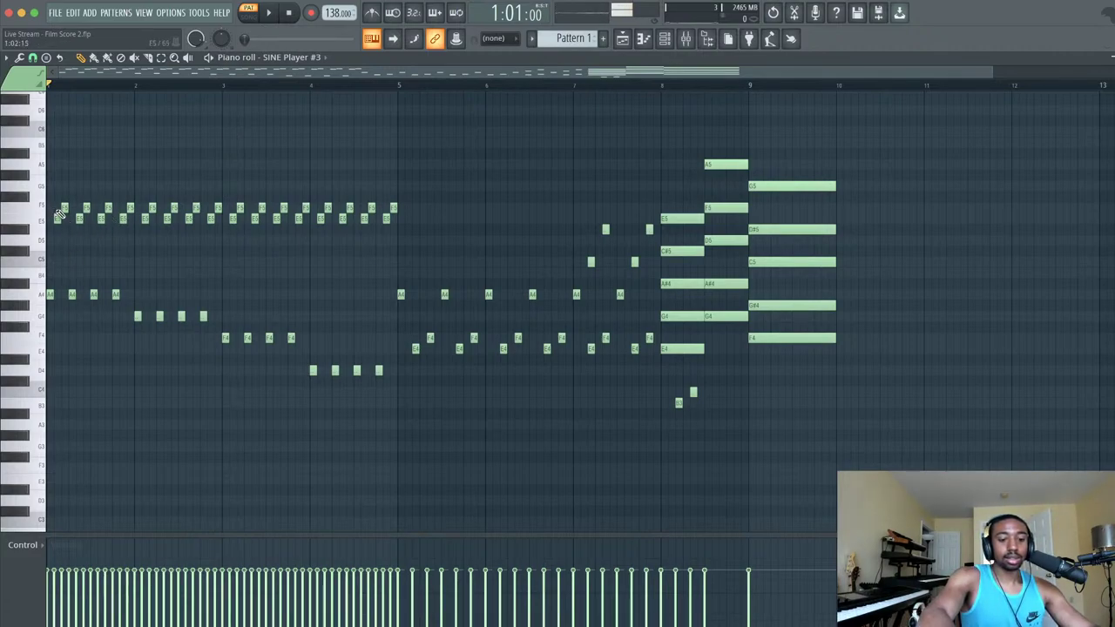
pyautogui.hotkey('alt', 'l')
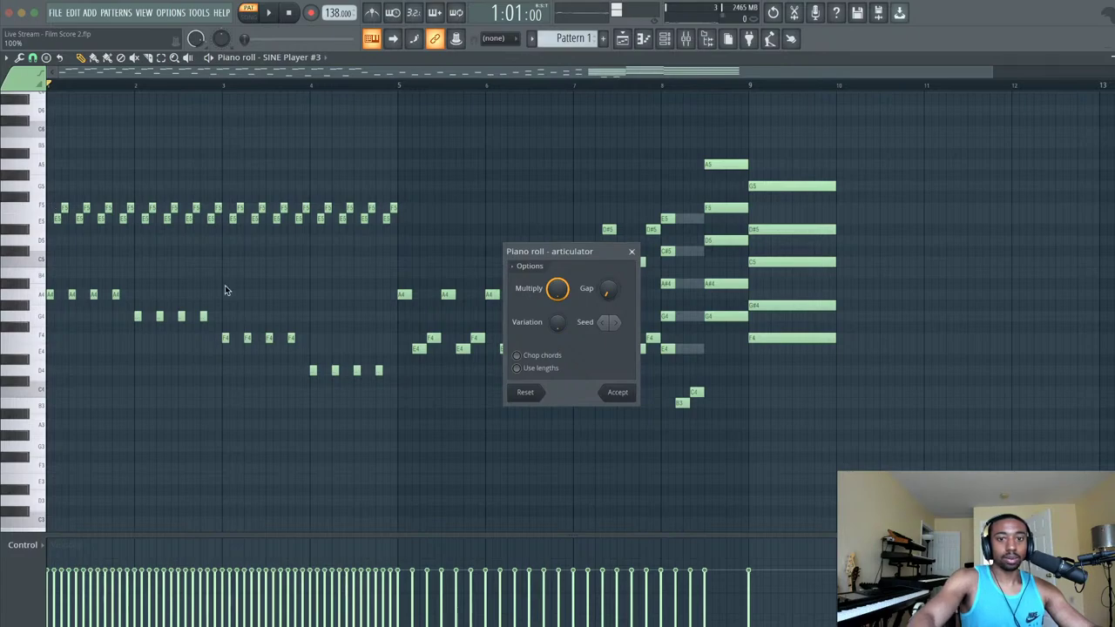
pyautogui.click(617, 392)
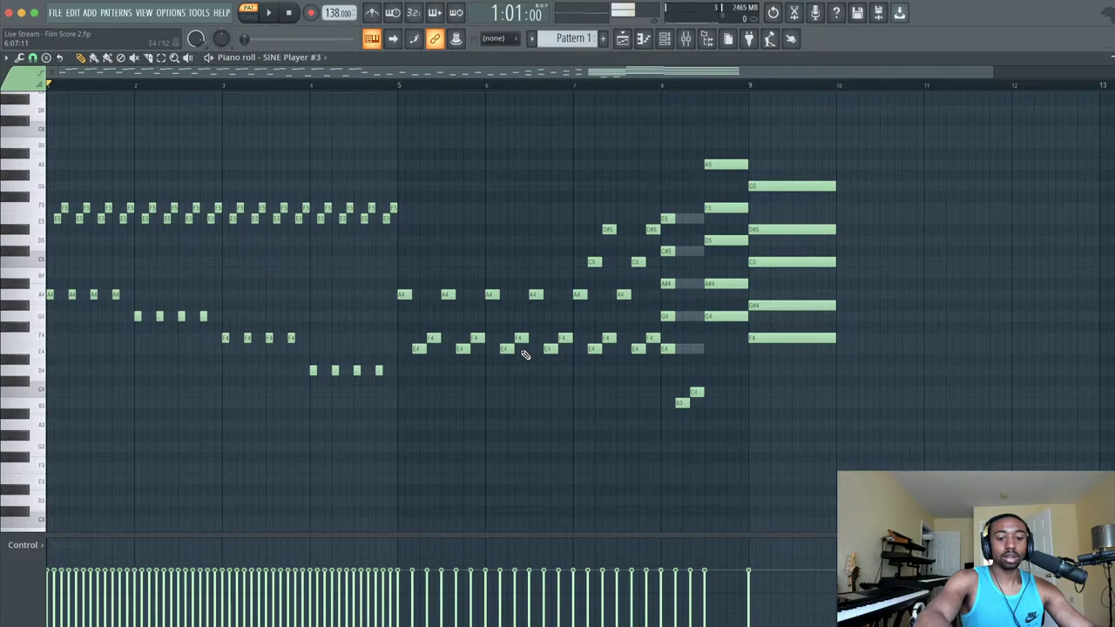
pyautogui.click(243, 260)
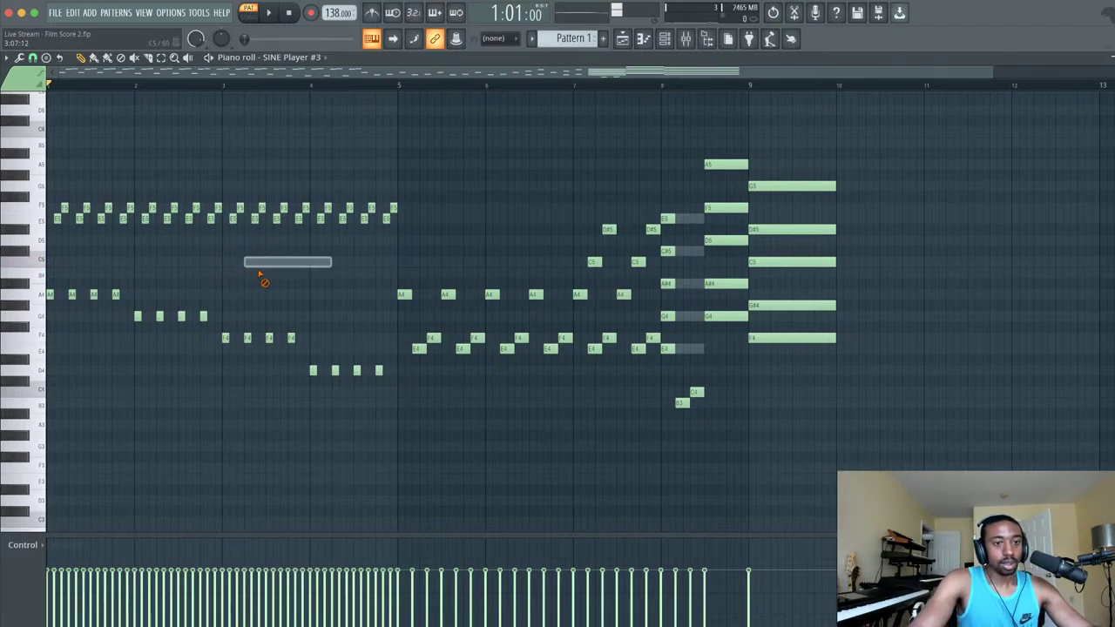
pyautogui.rightClick(262, 262)
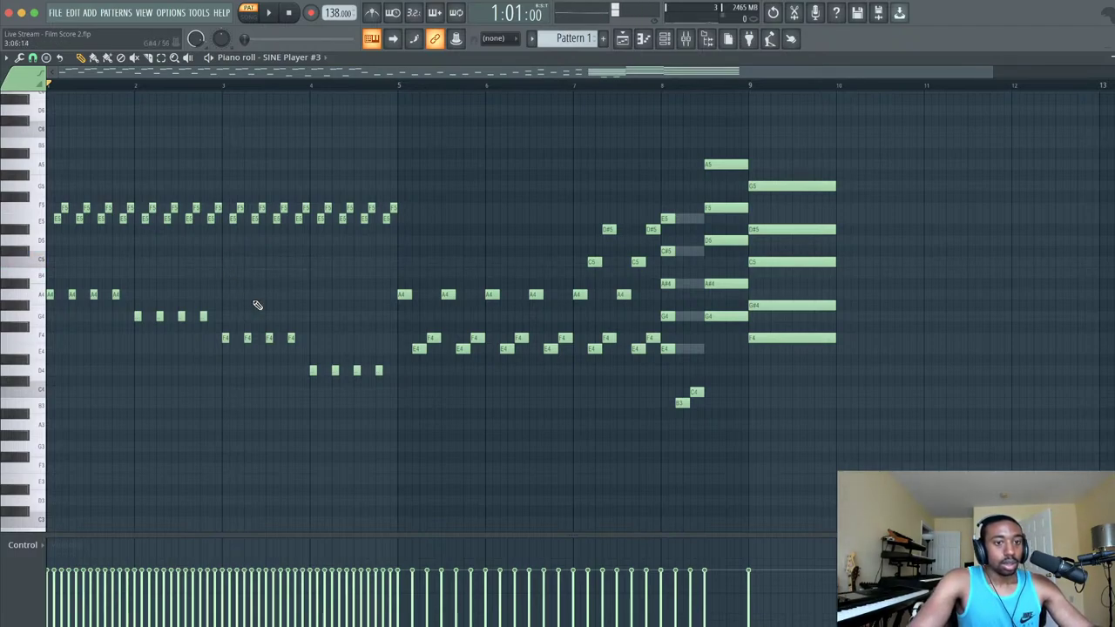
# - Lengthen the first A4 and first E5 notes in bar 1 and audition the choir part
pyautogui.click(47, 294)
pyautogui.click(50, 295)
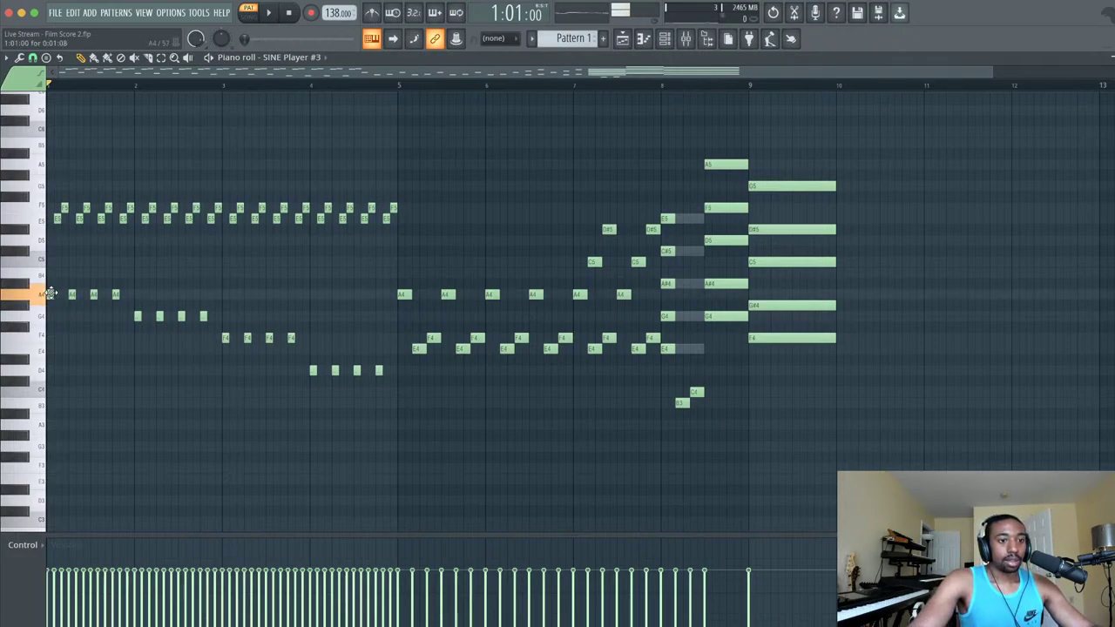
pyautogui.moveTo(54, 294); pyautogui.dragTo(60, 295)
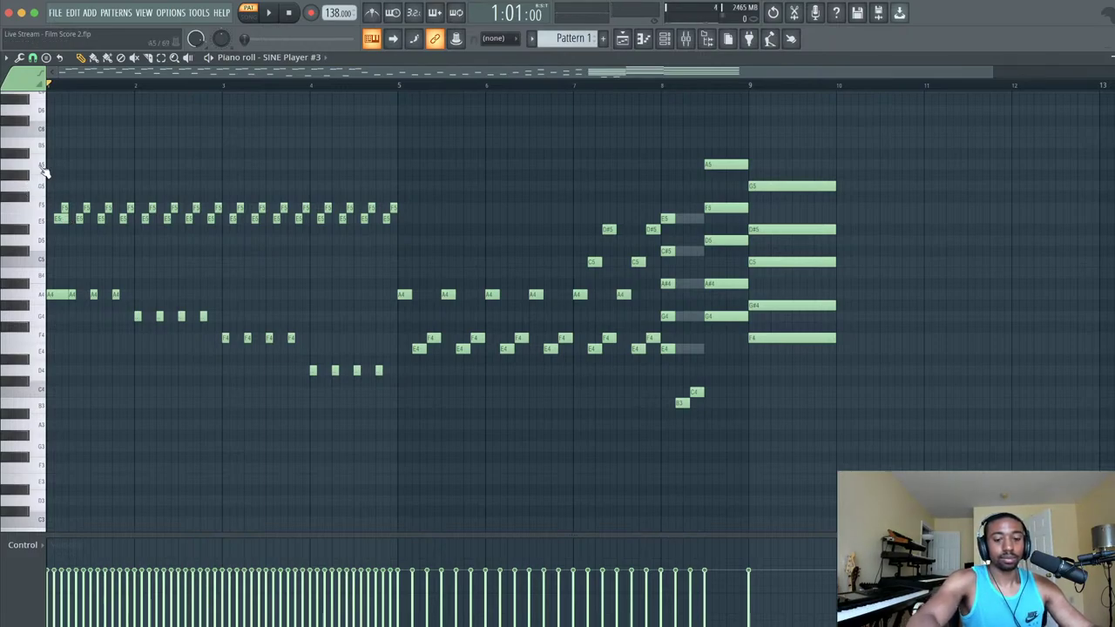
pyautogui.press('super+z')
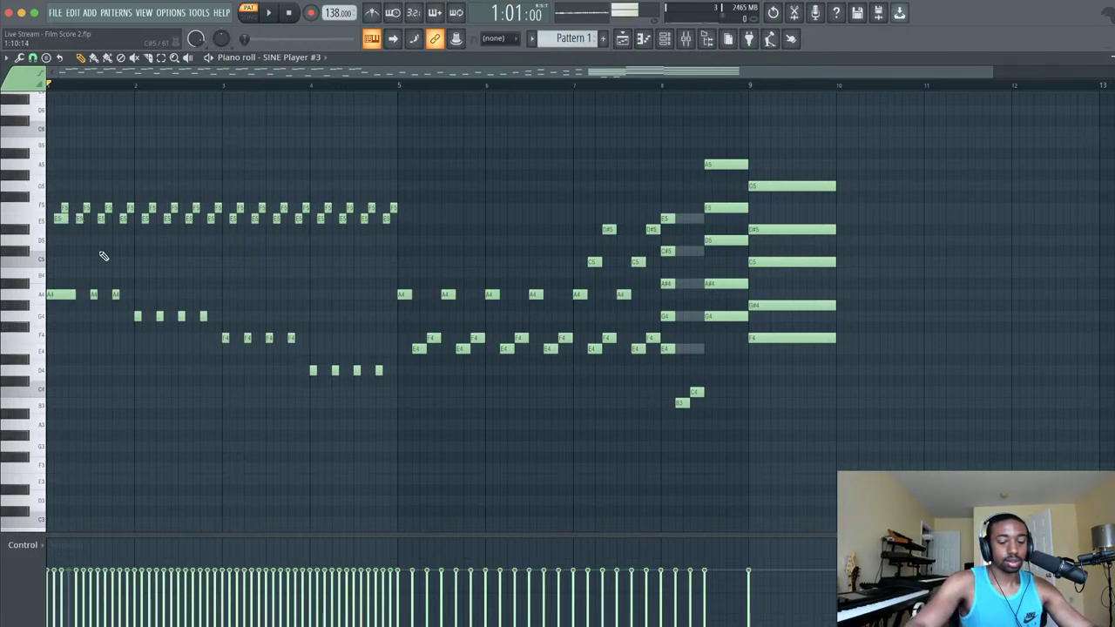
pyautogui.press('super+z')
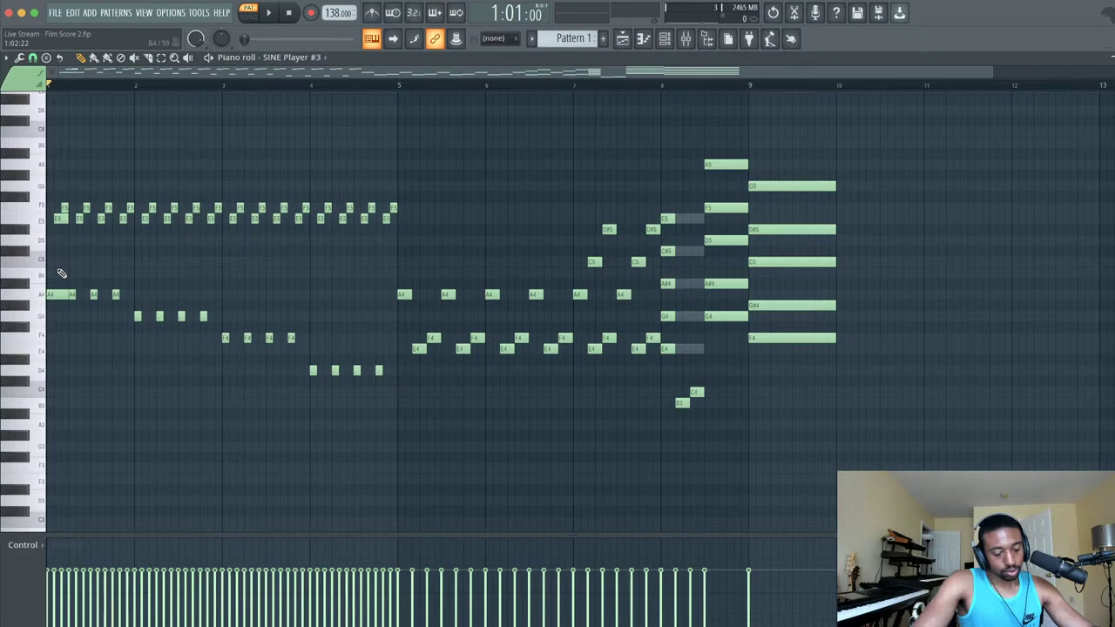
pyautogui.press('space')
pyautogui.press('space')
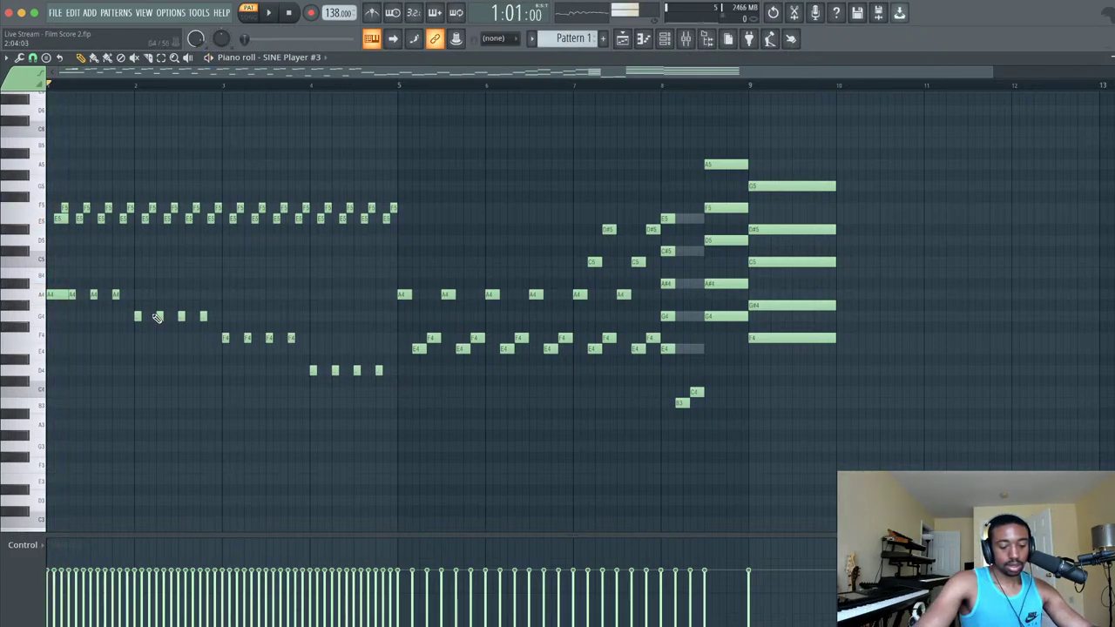
# - Delete the alternating E5 and F5 notes in bars 1 to 4, replacing them with one-bar E5 and F5 notes in bars 1 and 2
pyautogui.hotkey('ctrl', 'a')
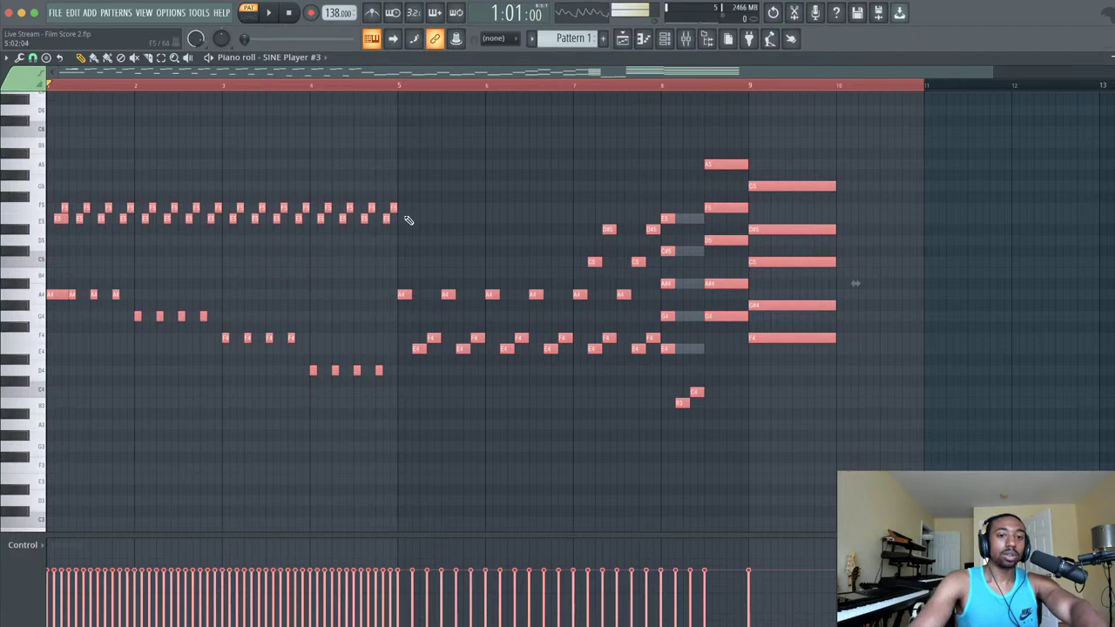
pyautogui.moveTo(404, 223); pyautogui.dragTo(137, 210)
pyautogui.press('Delete')
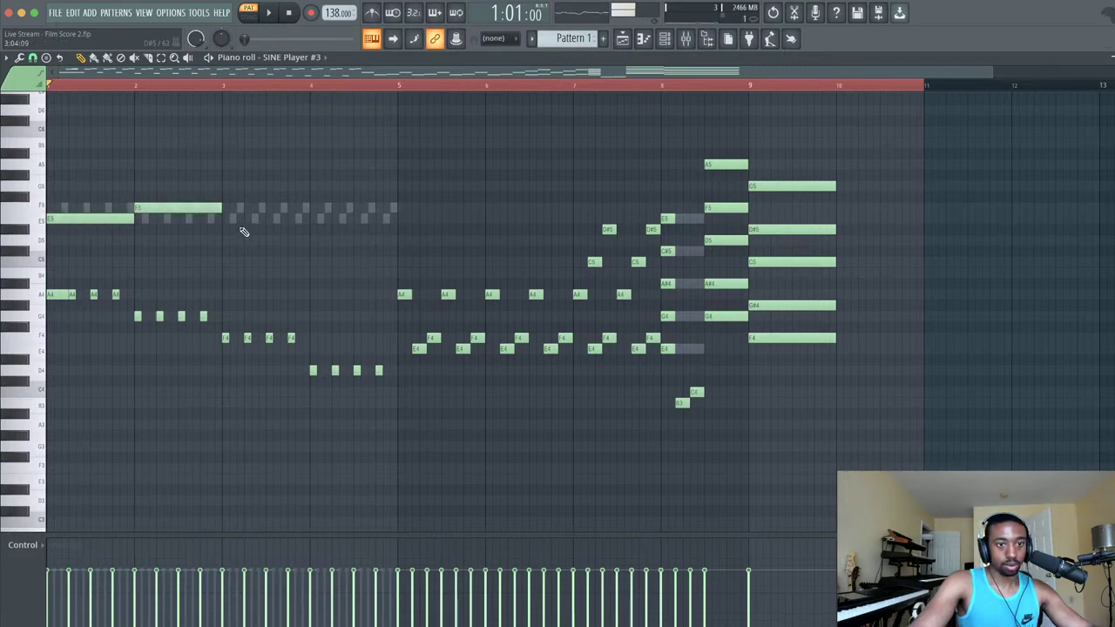
# - Add one-bar E5 and F5 notes in bars 3 and 4, and delete the lower A4, G4, F4 and D4 notes in bars 1 to 4
pyautogui.click(231, 219)
pyautogui.click(302, 206)
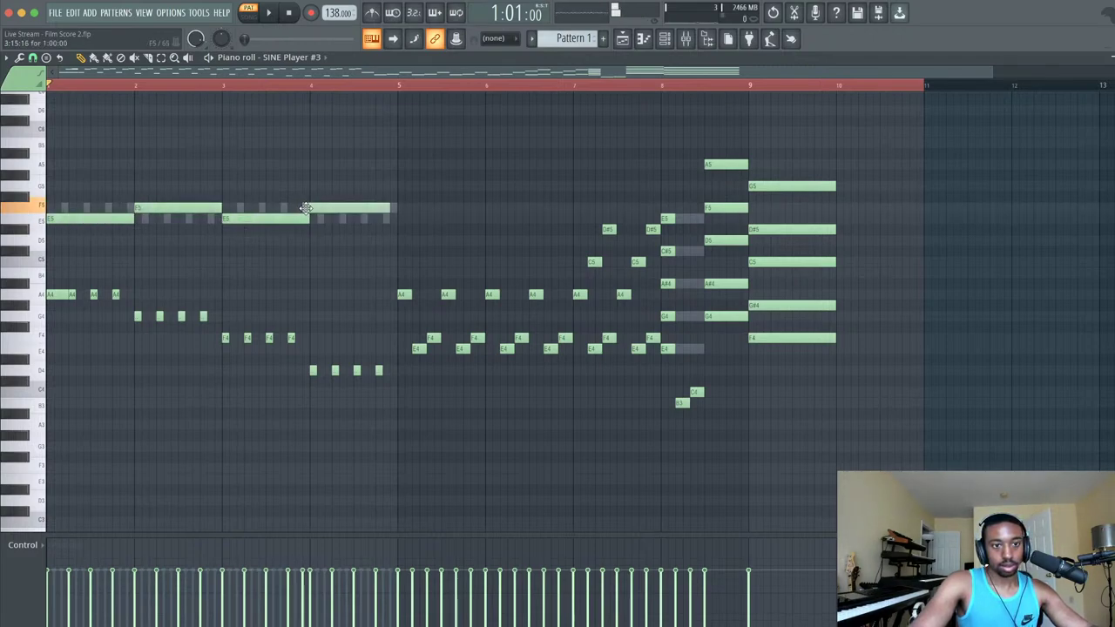
pyautogui.moveTo(306, 207); pyautogui.dragTo(308, 211)
pyautogui.moveTo(391, 377); pyautogui.dragTo(41, 289)
pyautogui.press('Delete')
# - Audition the choir part while checking the channel rack, and select mixer track Insert 3
pyautogui.press('space')
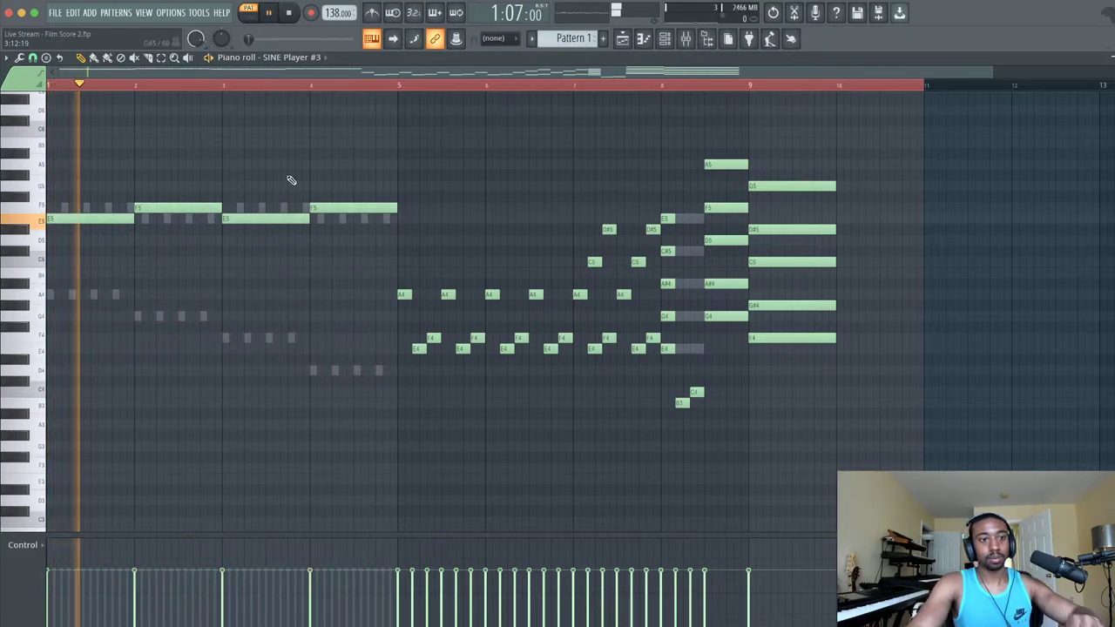
pyautogui.click(662, 39)
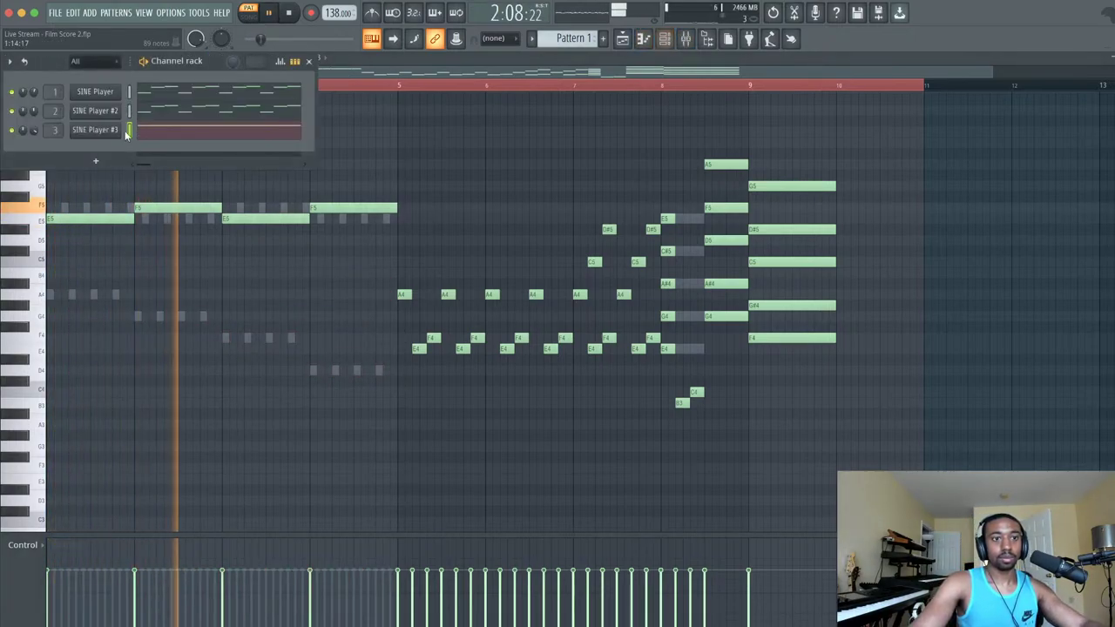
pyautogui.press('F6')
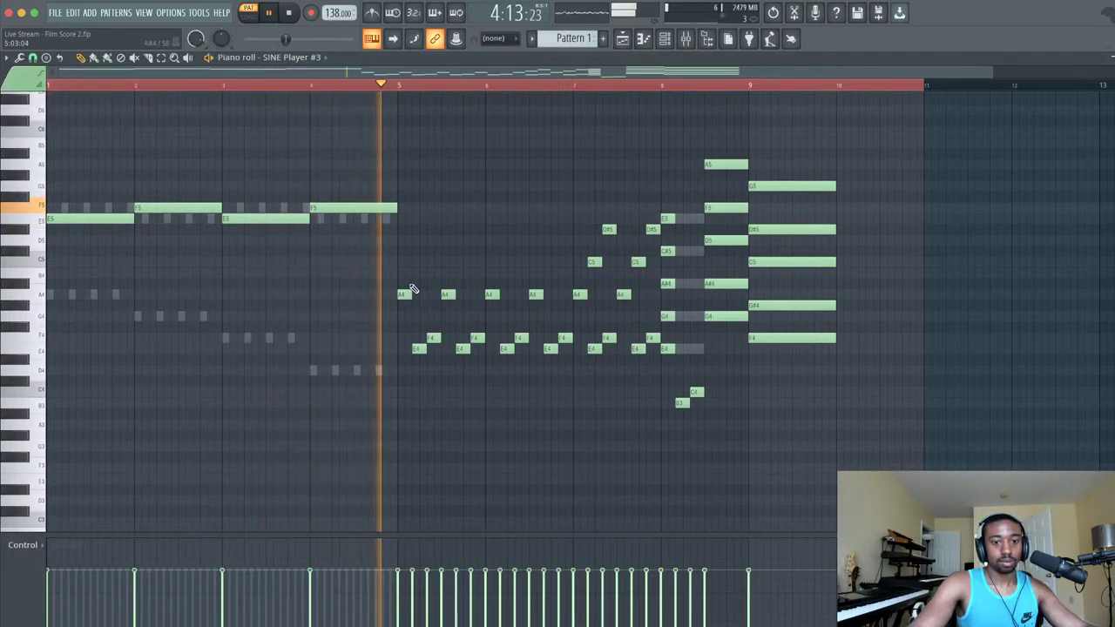
pyautogui.press('space')
pyautogui.click(684, 39)
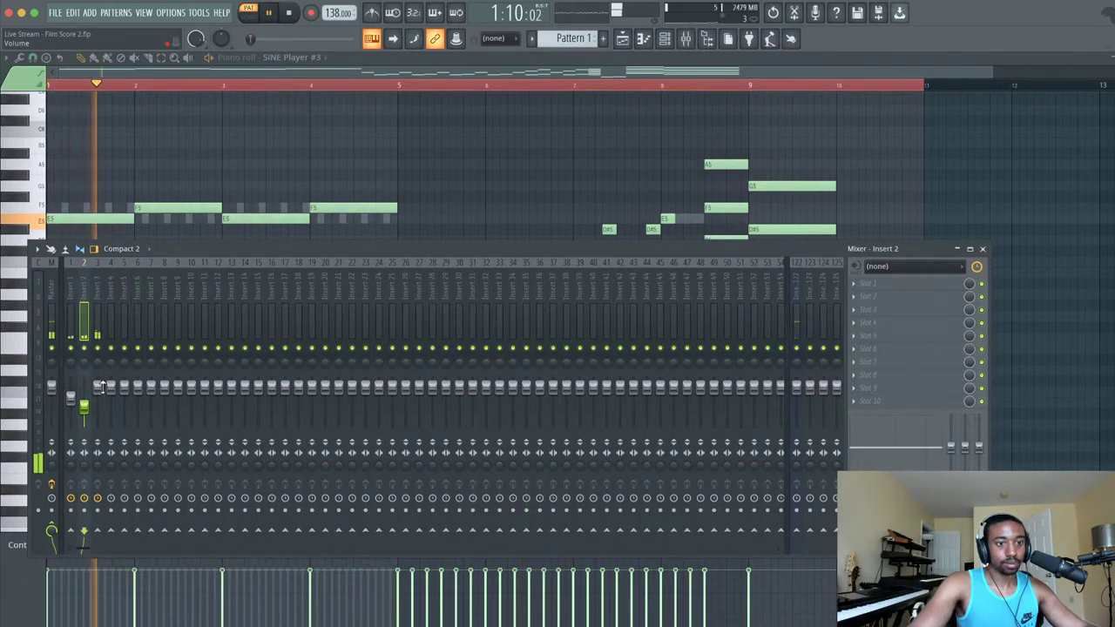
pyautogui.click(102, 387)
pyautogui.click(277, 200)
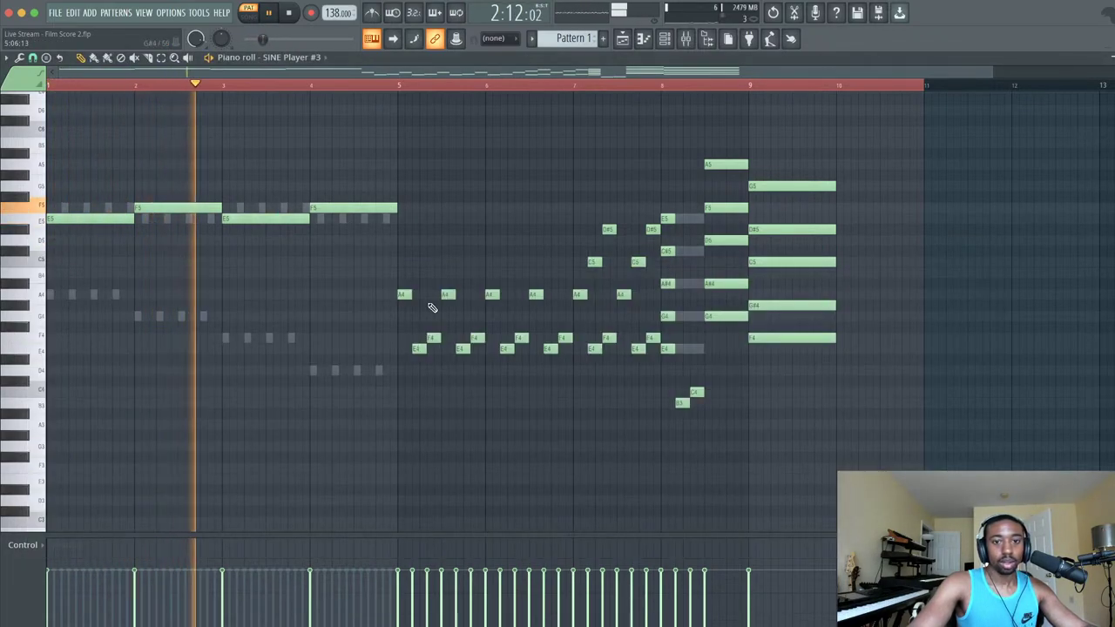
# - Delete the repeated A4, E4 and F4 notes in bars 5 and 6, and stretch the first A4 to two bars
pyautogui.rightClick(535, 294)
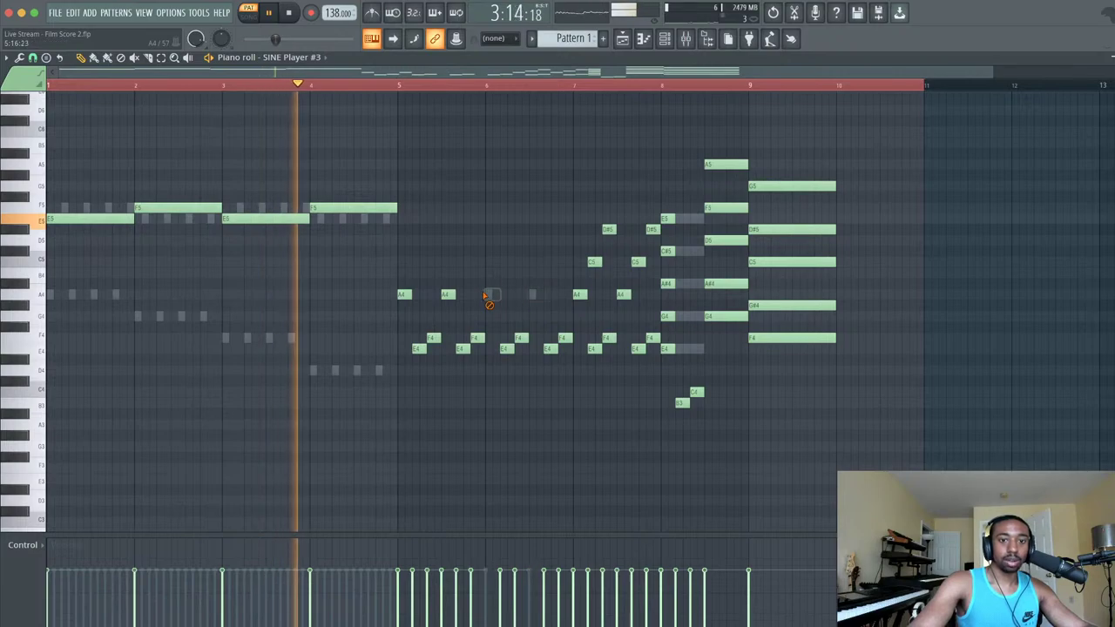
pyautogui.rightClick(492, 294)
pyautogui.rightClick(447, 294)
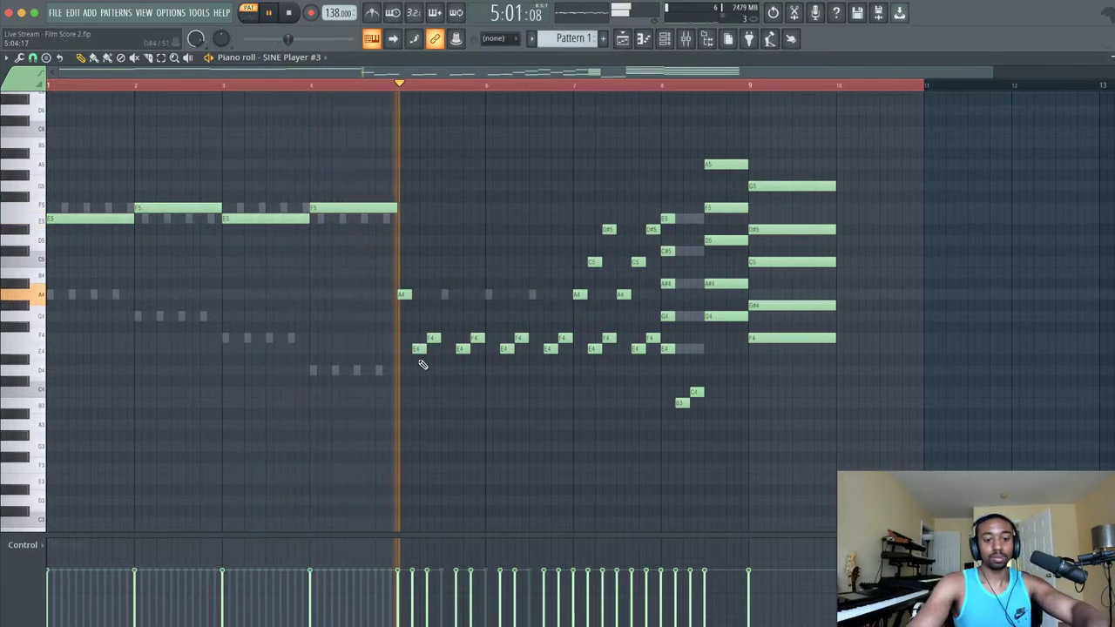
pyautogui.moveTo(417, 362); pyautogui.dragTo(573, 335)
pyautogui.press('Delete')
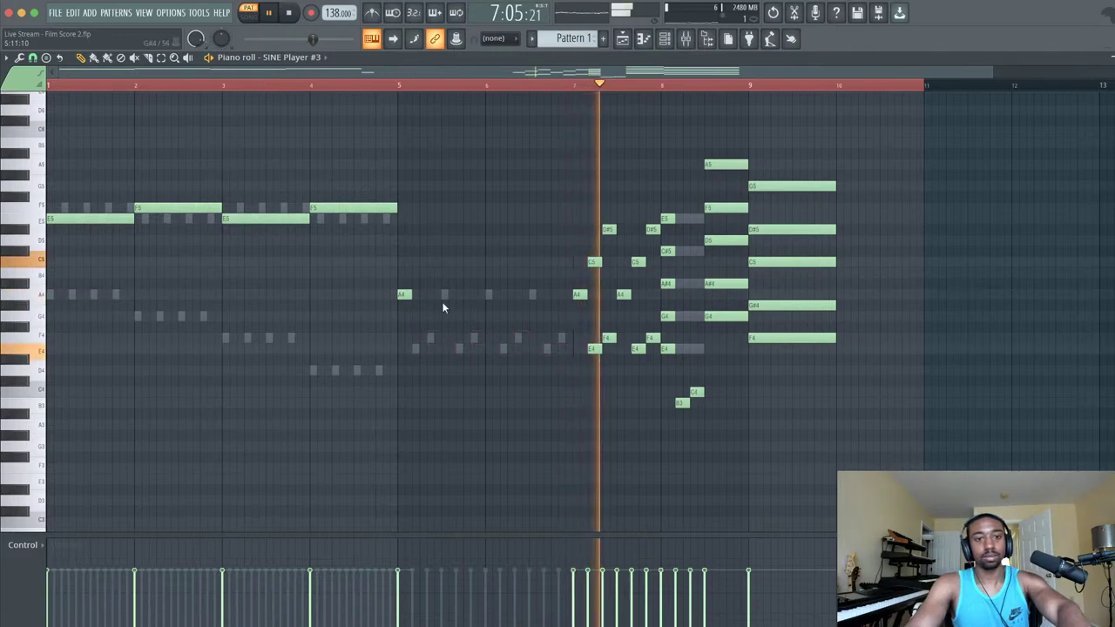
pyautogui.moveTo(411, 294); pyautogui.dragTo(573, 294)
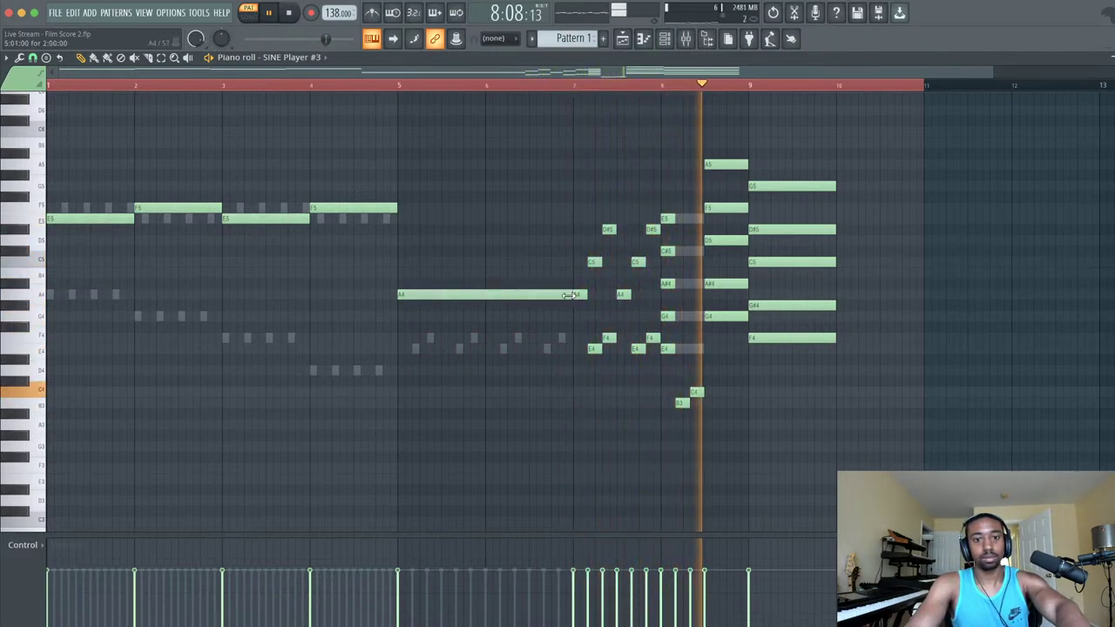
# - Replace the first A4 and C5 notes in bar 7 with a one-bar C5, and stop playback
pyautogui.rightClick(581, 294)
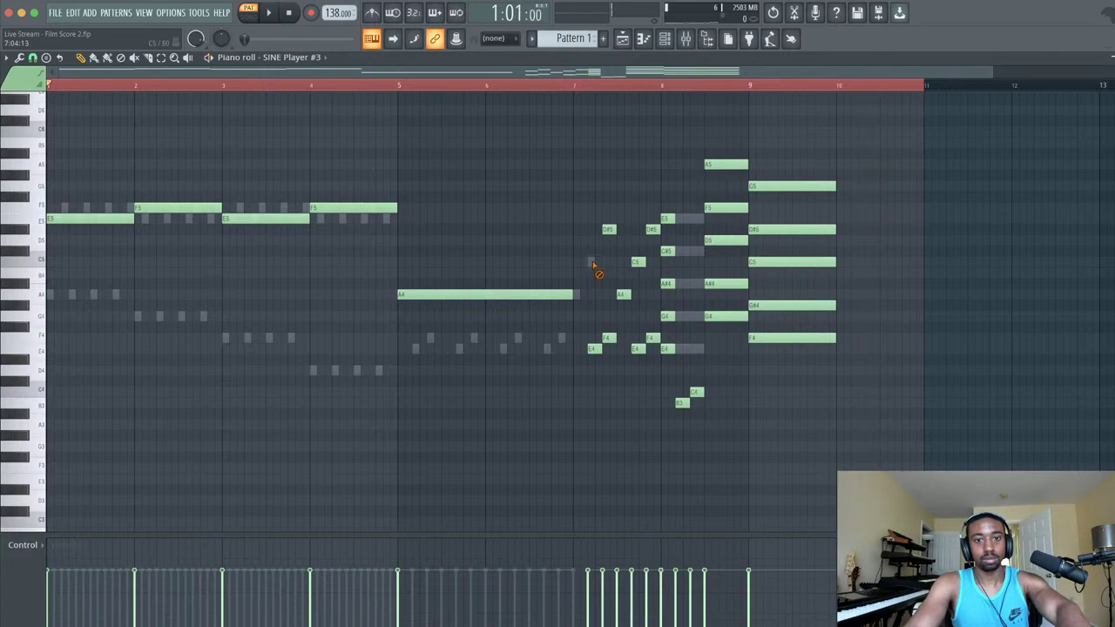
pyautogui.click(571, 261)
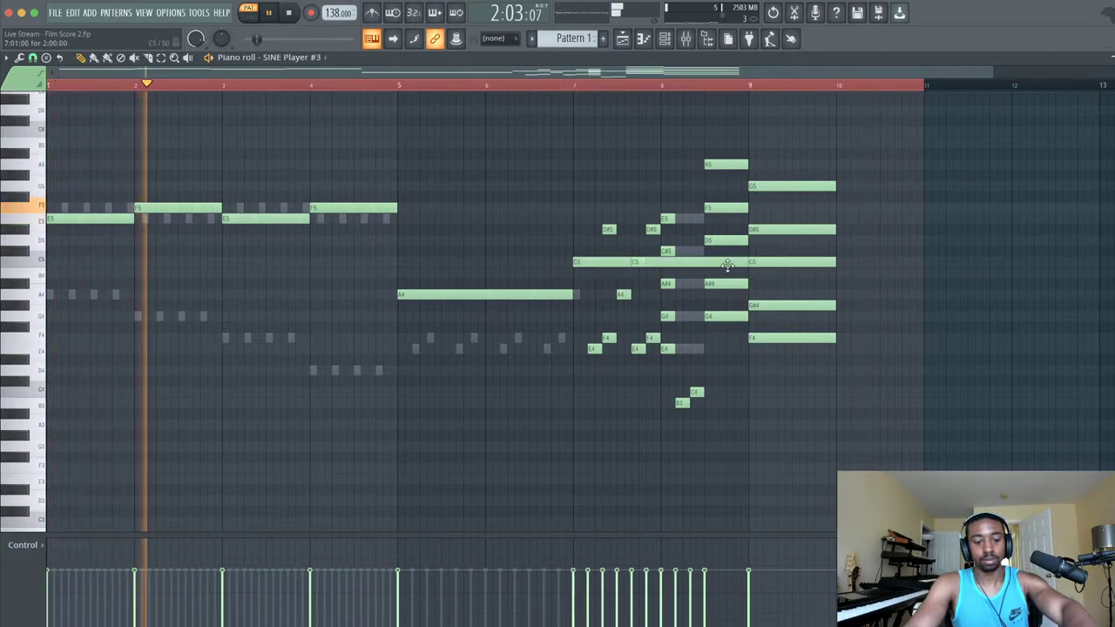
pyautogui.moveTo(728, 264); pyautogui.dragTo(659, 275)
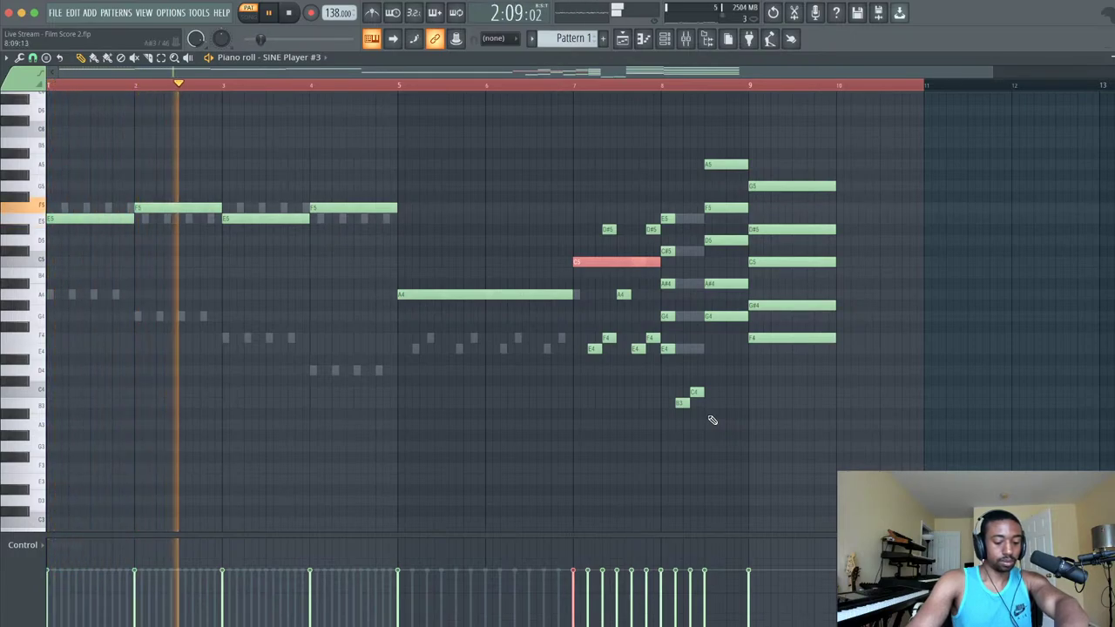
pyautogui.press('space')
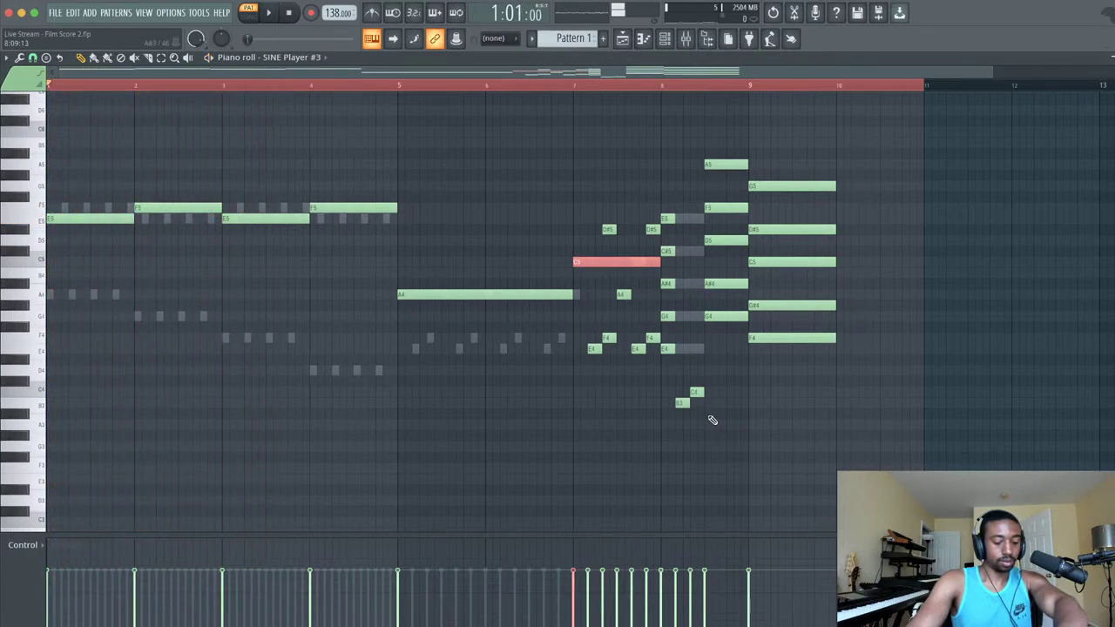
# - Switch to the audio interface's Console, view the SSL E Channel plugin on Analog 1, and return to the piano roll
pyautogui.click(686, 40)
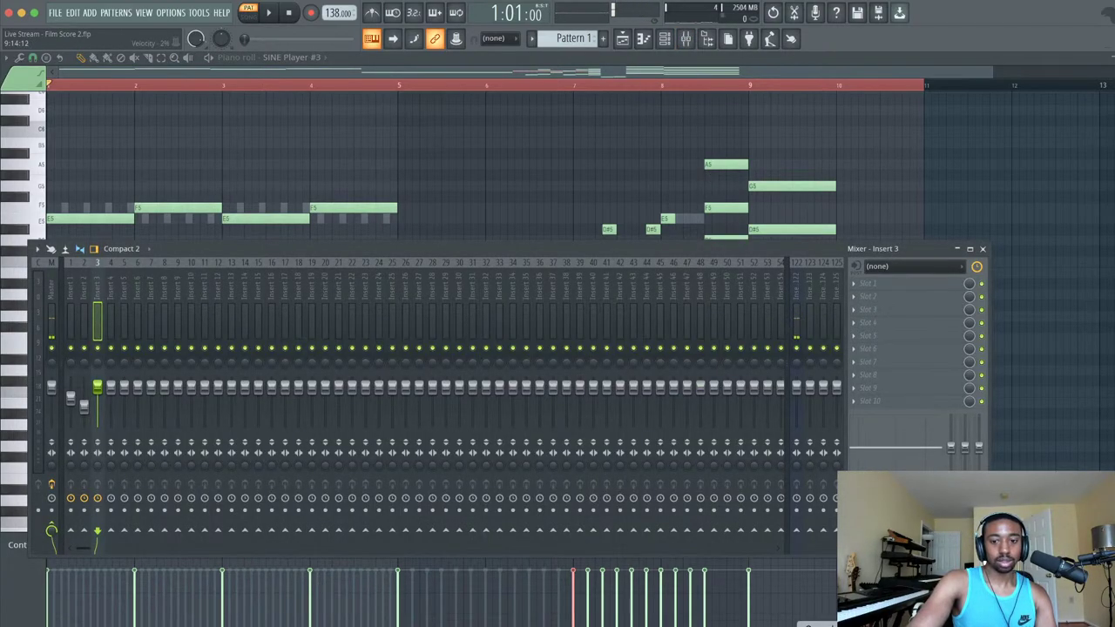
pyautogui.press('super+Tab')
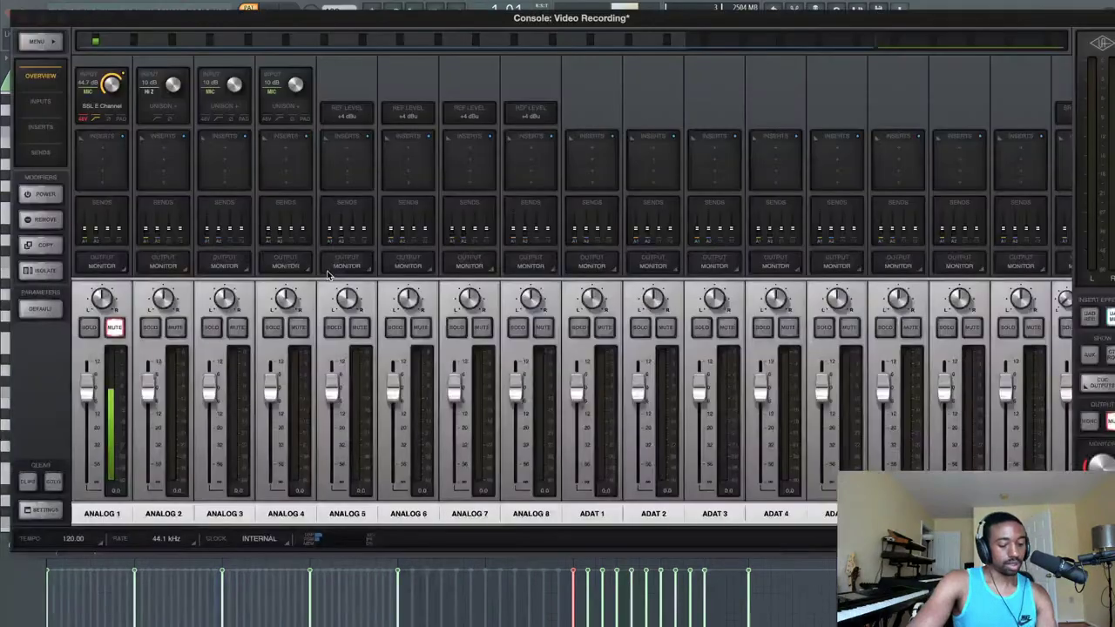
pyautogui.click(105, 106)
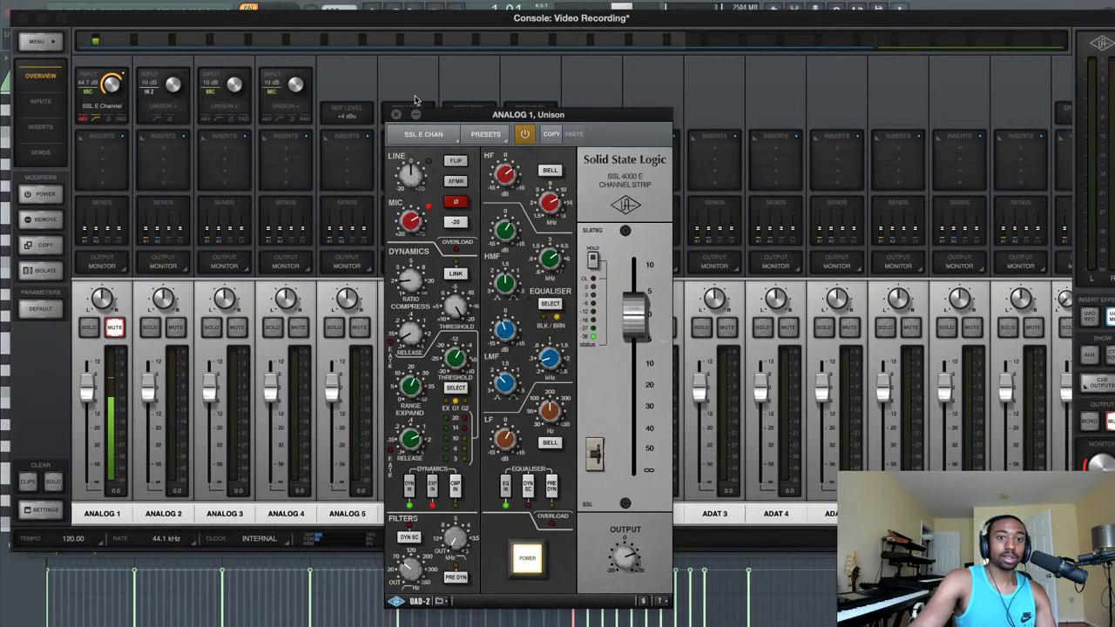
pyautogui.click(397, 116)
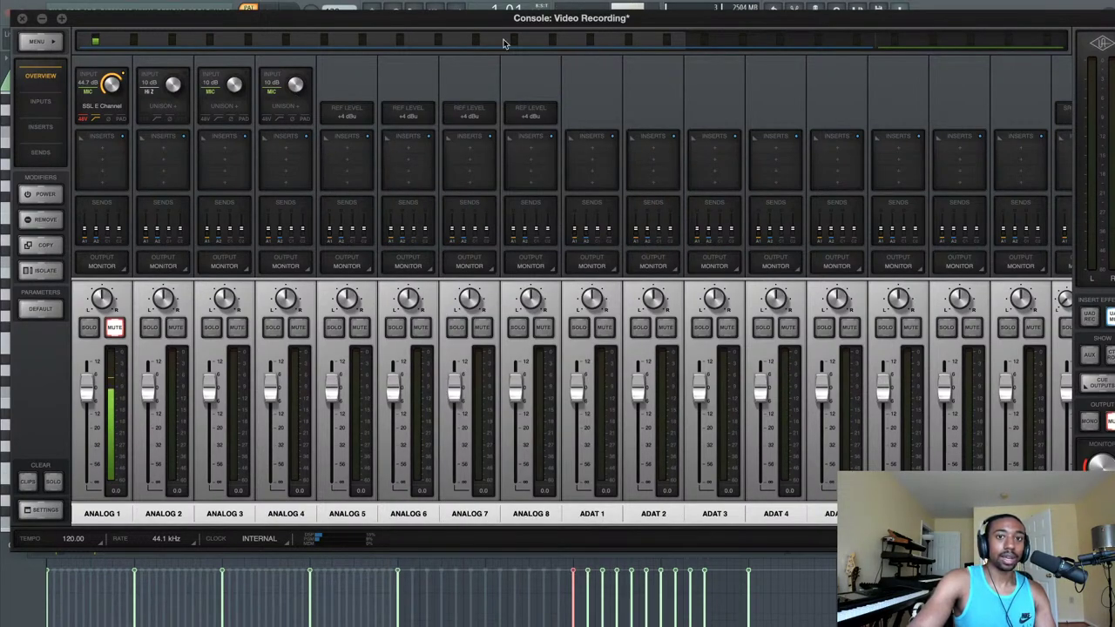
pyautogui.click(22, 19)
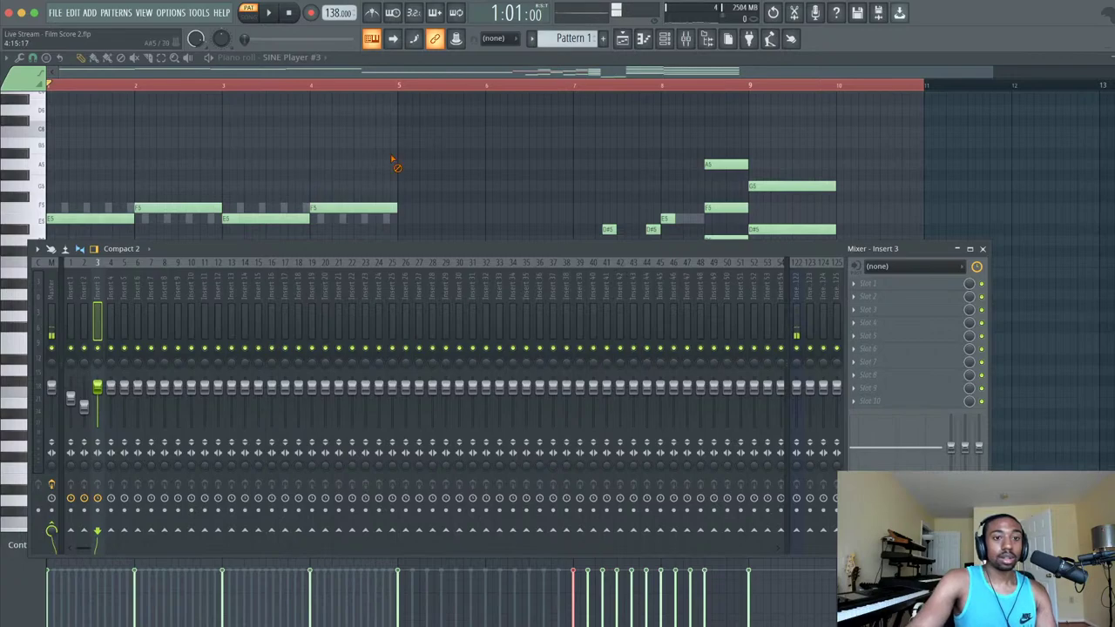
pyautogui.press('F9')
# - Shorten the bar 7 C5 to half a bar, and delete the first D#5 and all notes at A4 and below in bars 7 to 9
pyautogui.press('space')
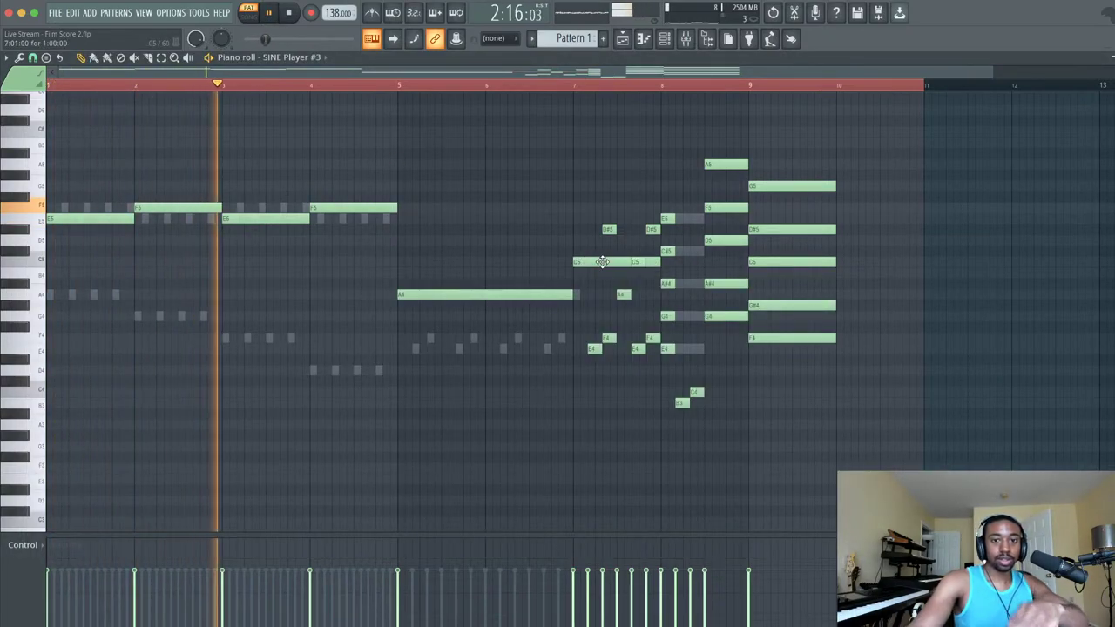
pyautogui.moveTo(658, 262); pyautogui.dragTo(616, 262)
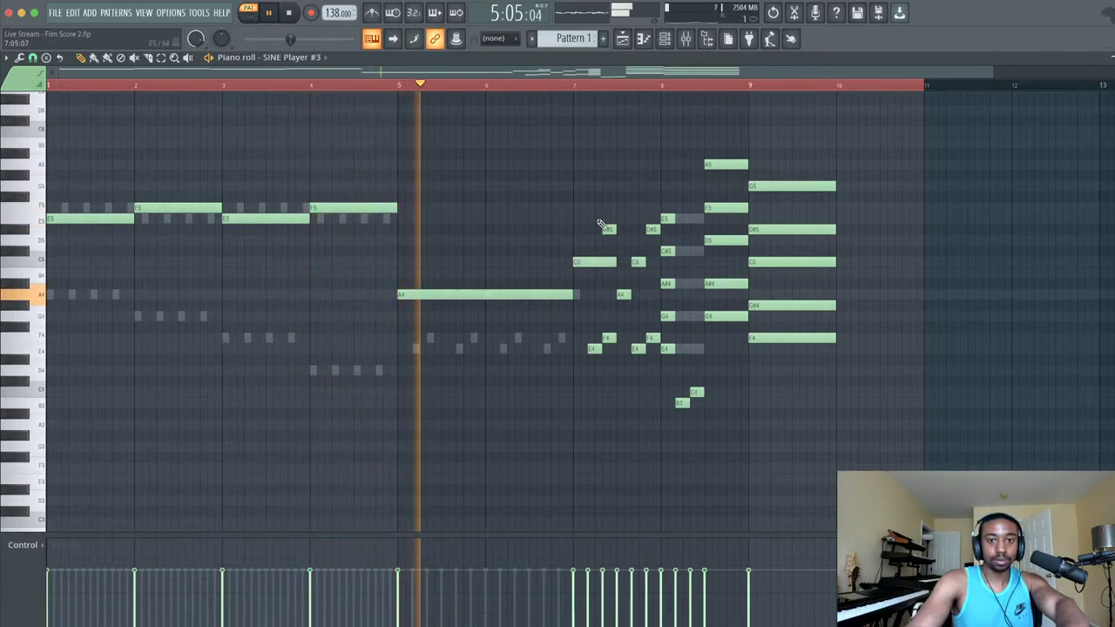
pyautogui.rightClick(606, 229)
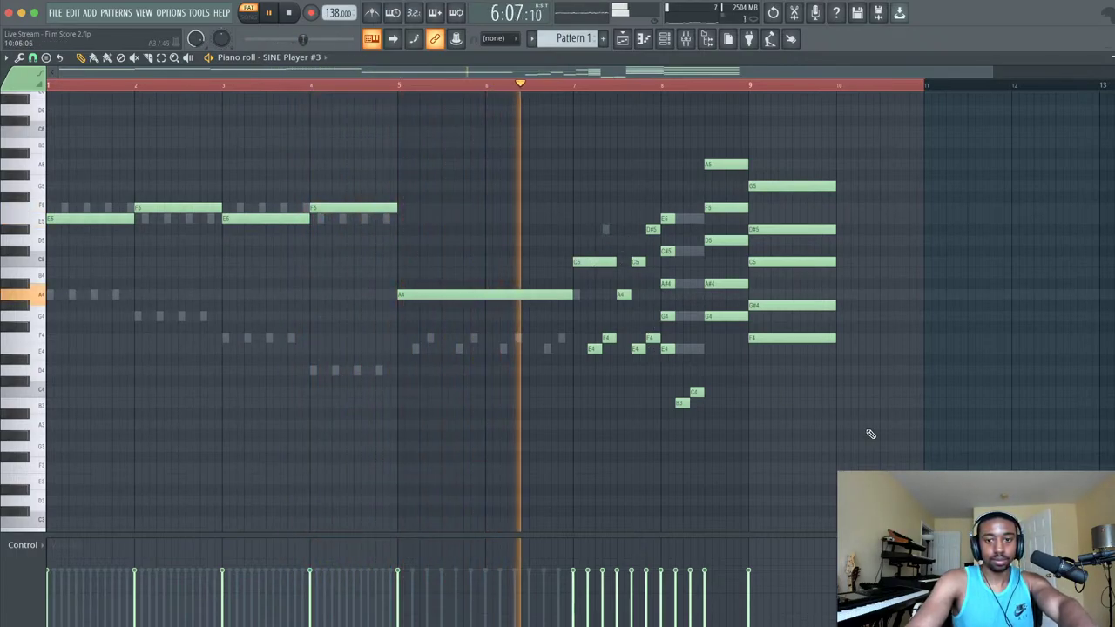
pyautogui.moveTo(868, 441); pyautogui.dragTo(589, 294)
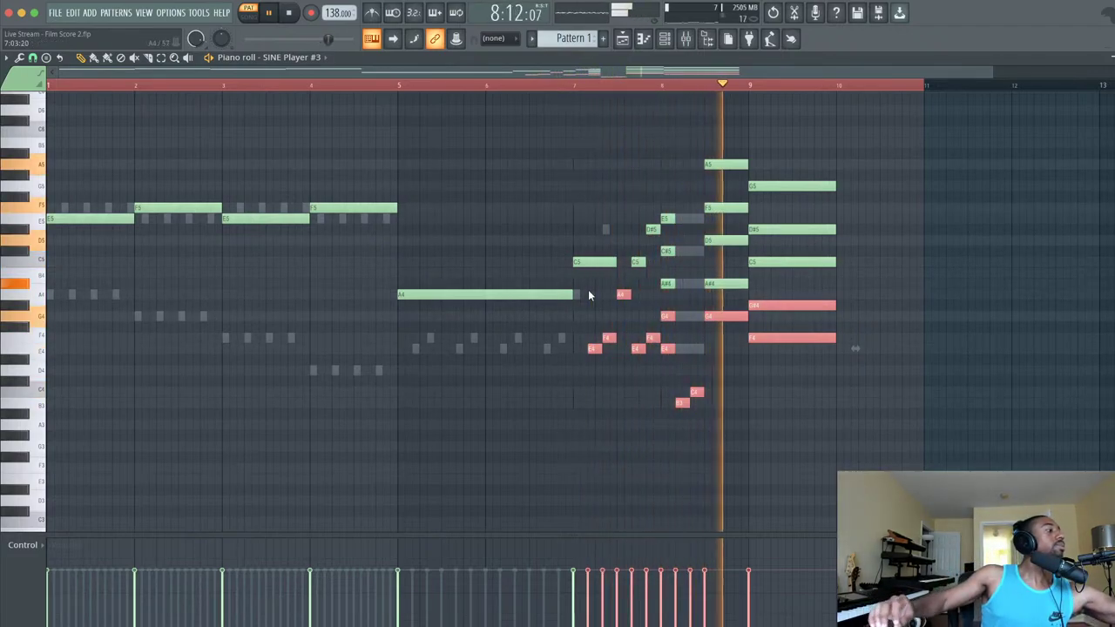
pyautogui.press('Delete')
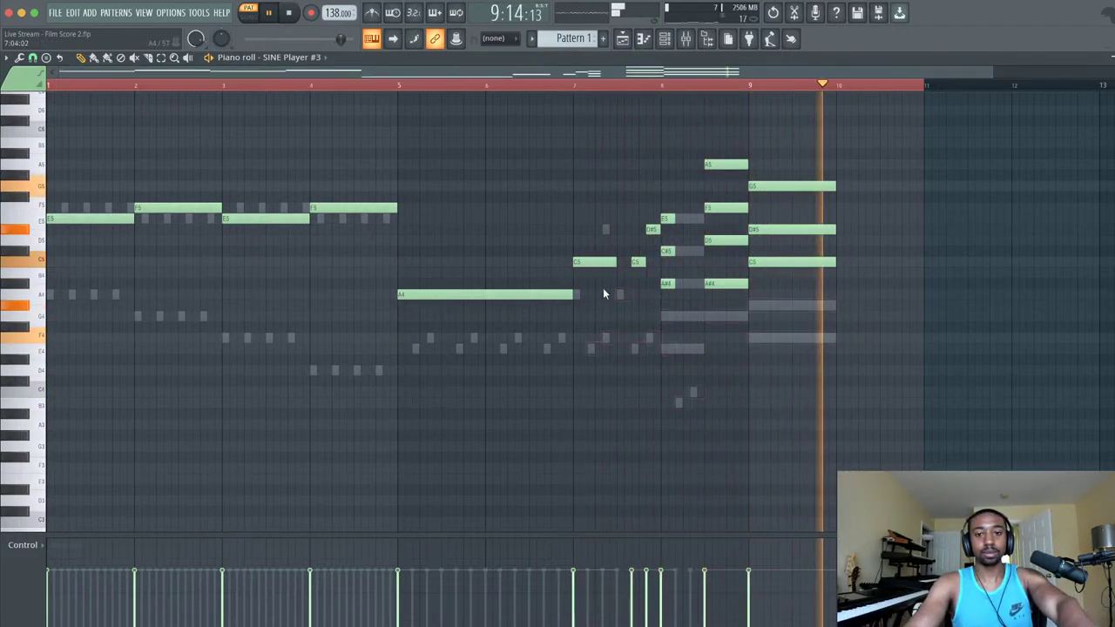
# - Delete the leftover C5 and D#5 in bar 7 and the chord notes beneath the top E5, A5 and G5 in bars 8 and 9
pyautogui.rightClick(643, 262)
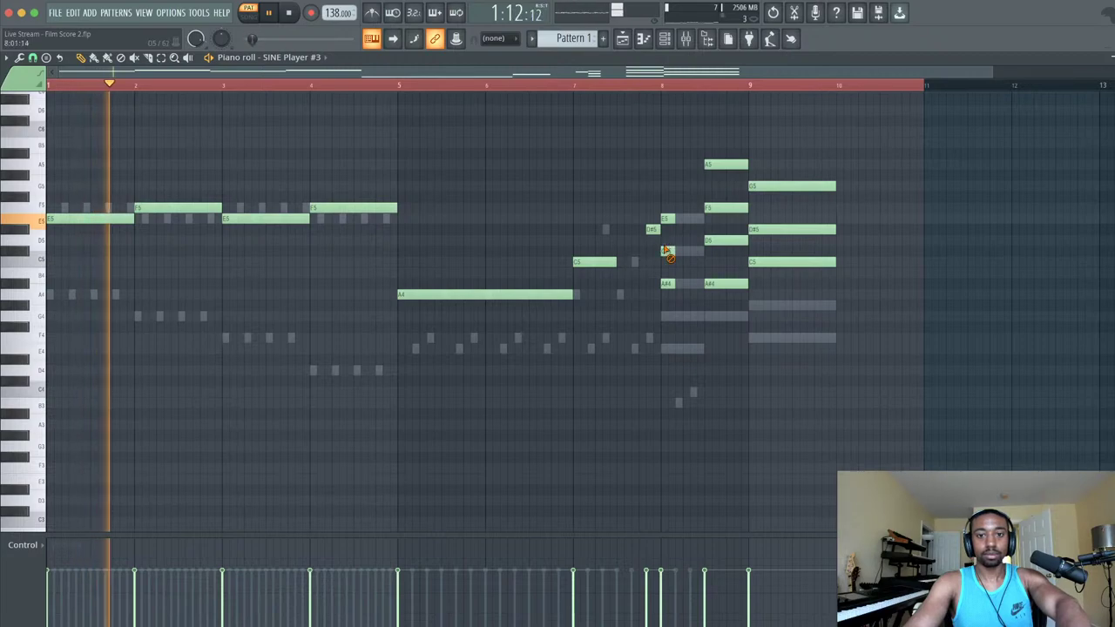
pyautogui.rightClick(667, 251)
pyautogui.rightClick(667, 283)
pyautogui.rightClick(653, 230)
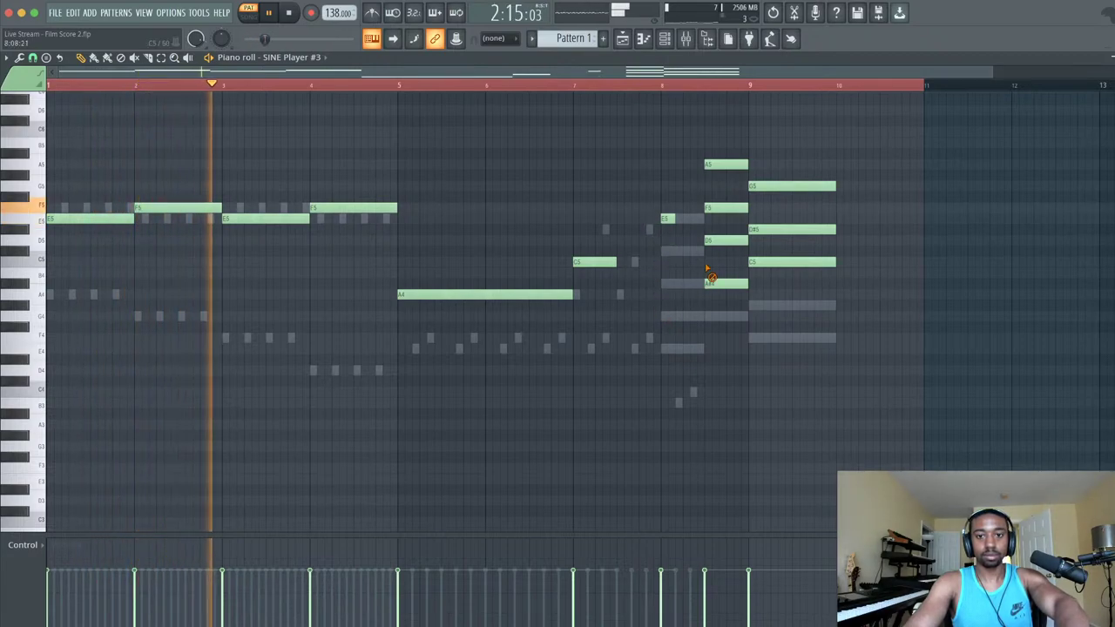
pyautogui.rightClick(714, 241)
pyautogui.rightClick(719, 209)
pyautogui.rightClick(766, 230)
pyautogui.rightClick(767, 262)
pyautogui.rightClick(722, 284)
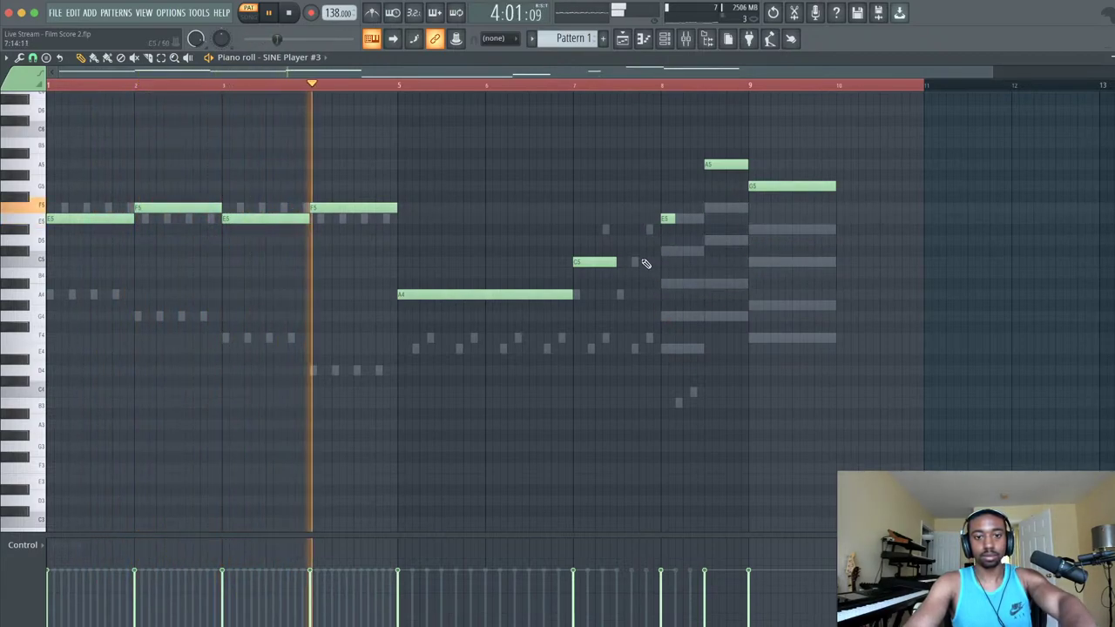
# - Lengthen the bar 7 C5 to one bar and the bar 8 E5 to half a bar, and transpose the choir melody up an octave
pyautogui.moveTo(616, 261); pyautogui.dragTo(661, 261)
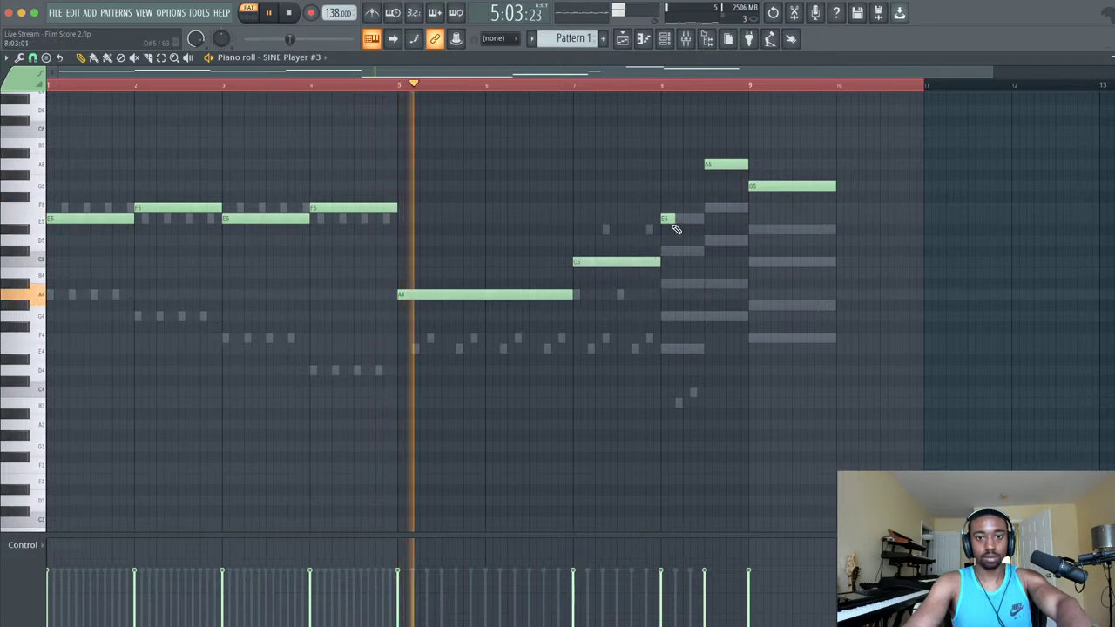
pyautogui.moveTo(675, 223); pyautogui.dragTo(705, 218)
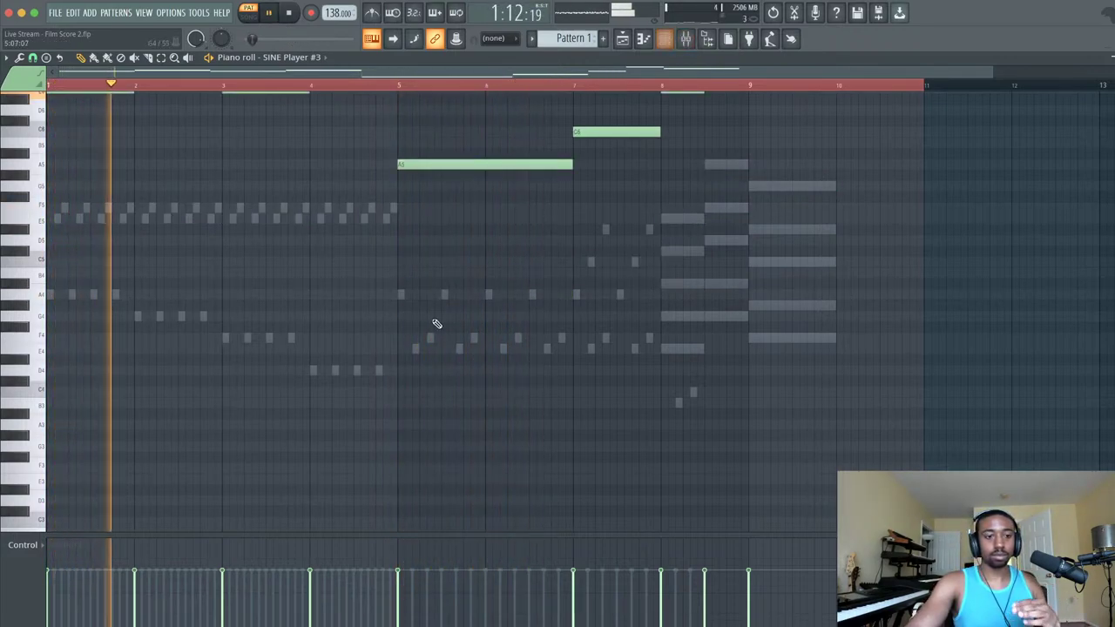
# - Show SINE Player #3's channel volume in the control lane and draw swelling automation from near zero to about 97% by the end
pyautogui.click(26, 545)
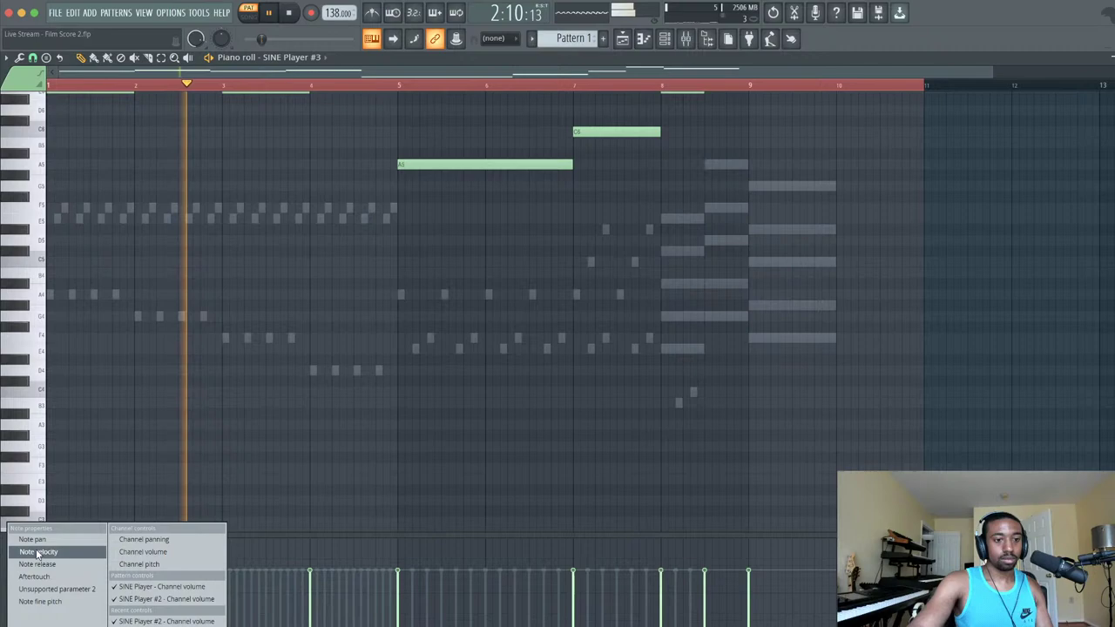
pyautogui.click(146, 552)
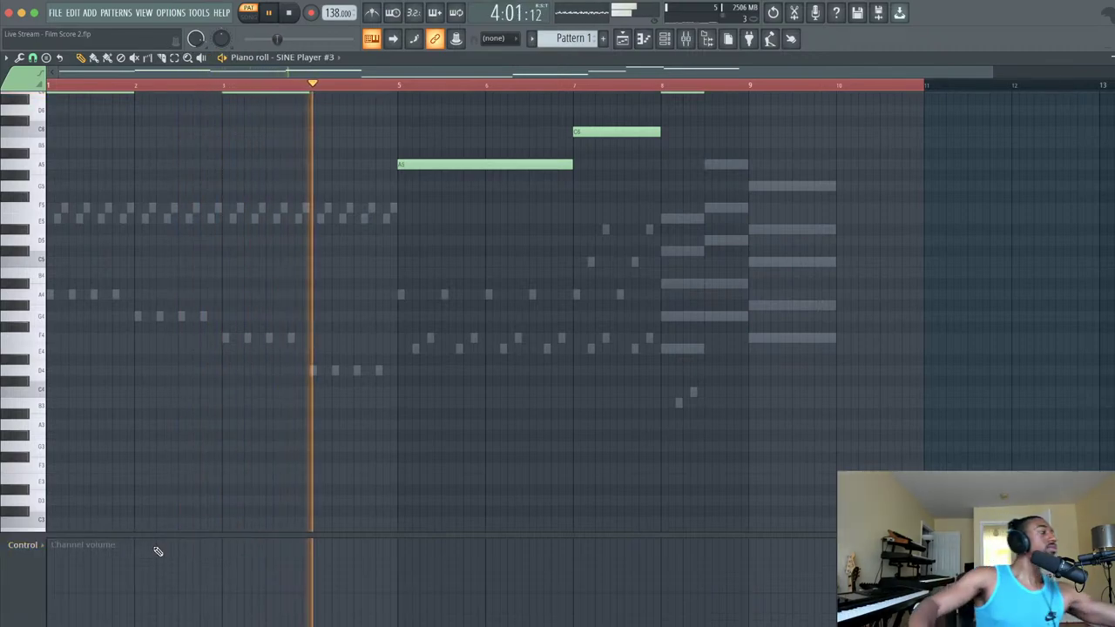
pyautogui.press('space')
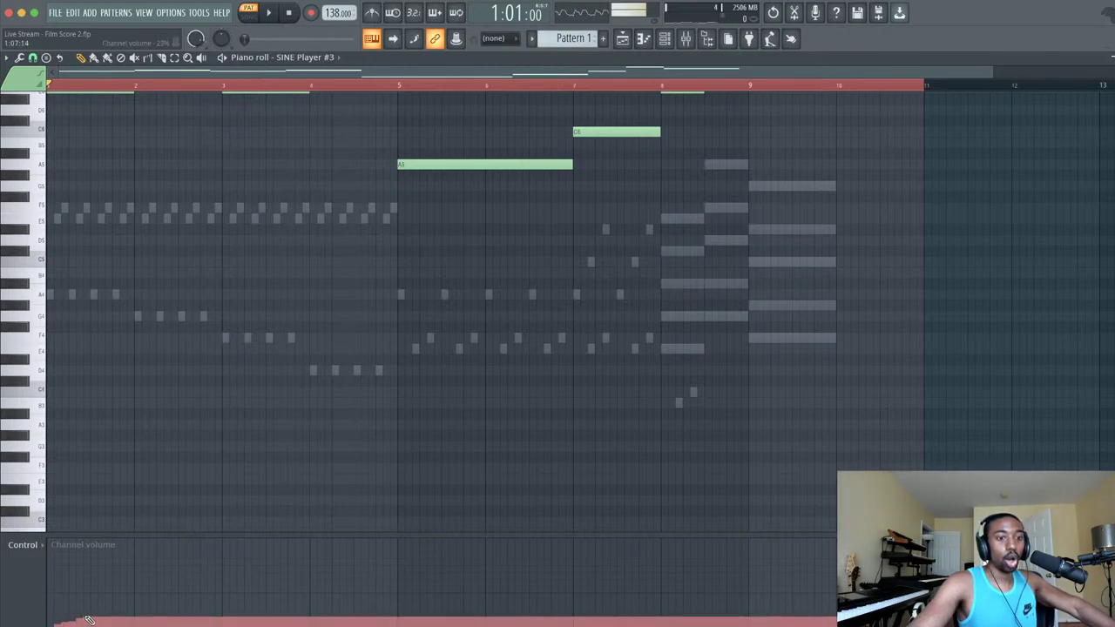
pyautogui.moveTo(87, 620)
pyautogui.mouseDown()
pyautogui.moveTo(139, 599)
pyautogui.moveTo(322, 616)
pyautogui.moveTo(375, 607)
pyautogui.moveTo(427, 578)
pyautogui.mouseUp()
pyautogui.moveTo(521, 582)
pyautogui.mouseDown()
pyautogui.moveTo(621, 603)
pyautogui.moveTo(751, 548)
pyautogui.mouseUp()
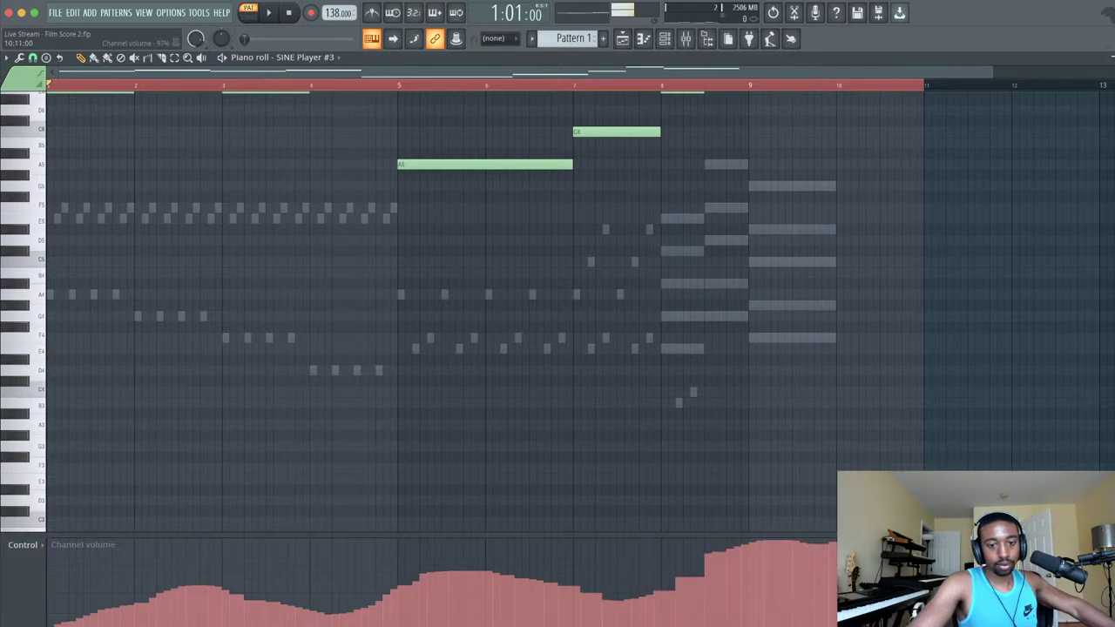
# - Play the pattern while checking the levels in the mixer, and inspect the master track's effects
pyautogui.press('space')
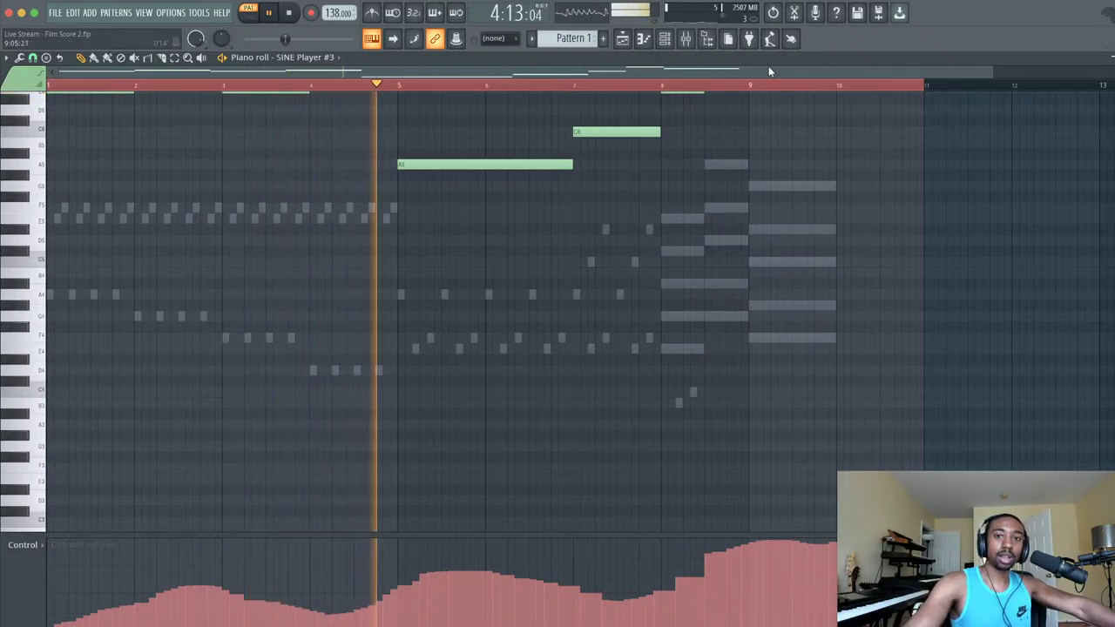
pyautogui.click(686, 39)
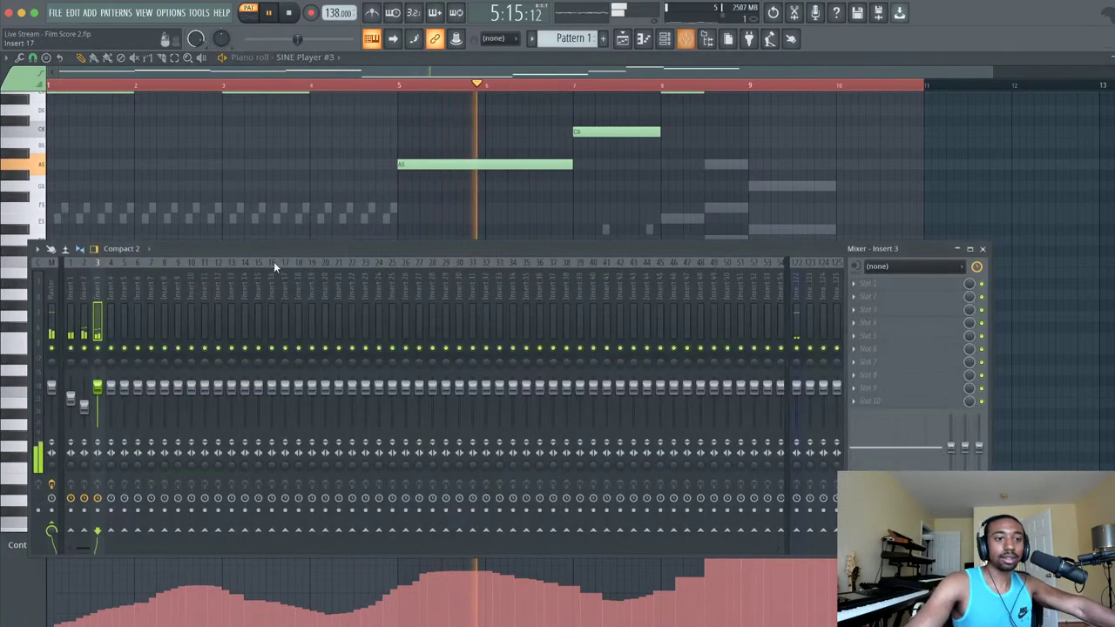
pyautogui.click(51, 315)
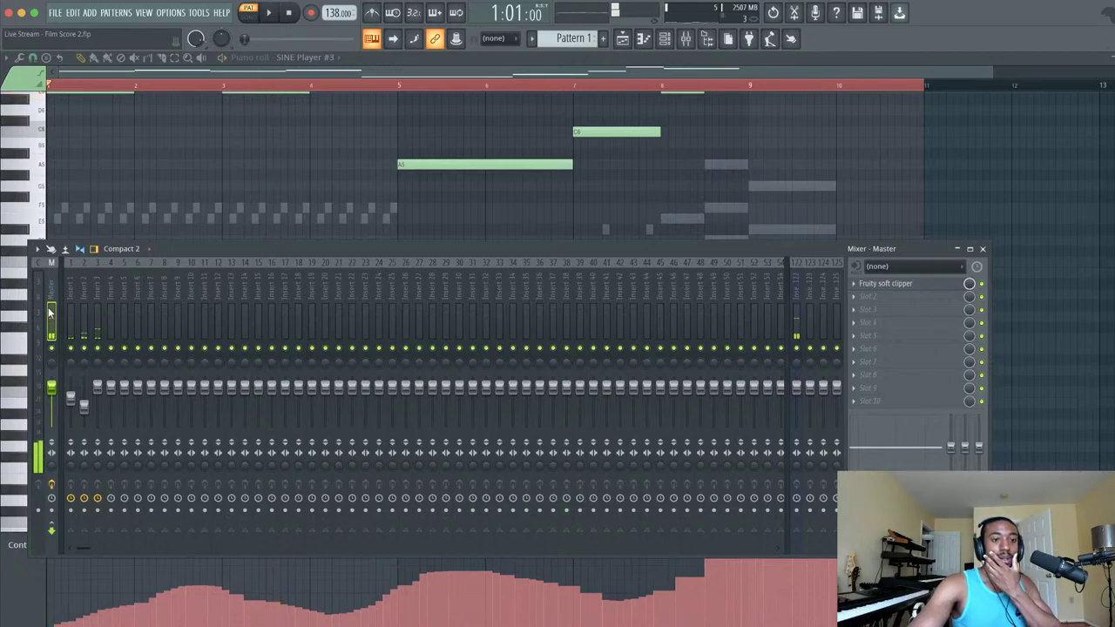
# - Delete all three SINE Player channels from the channel rack
pyautogui.click(663, 38)
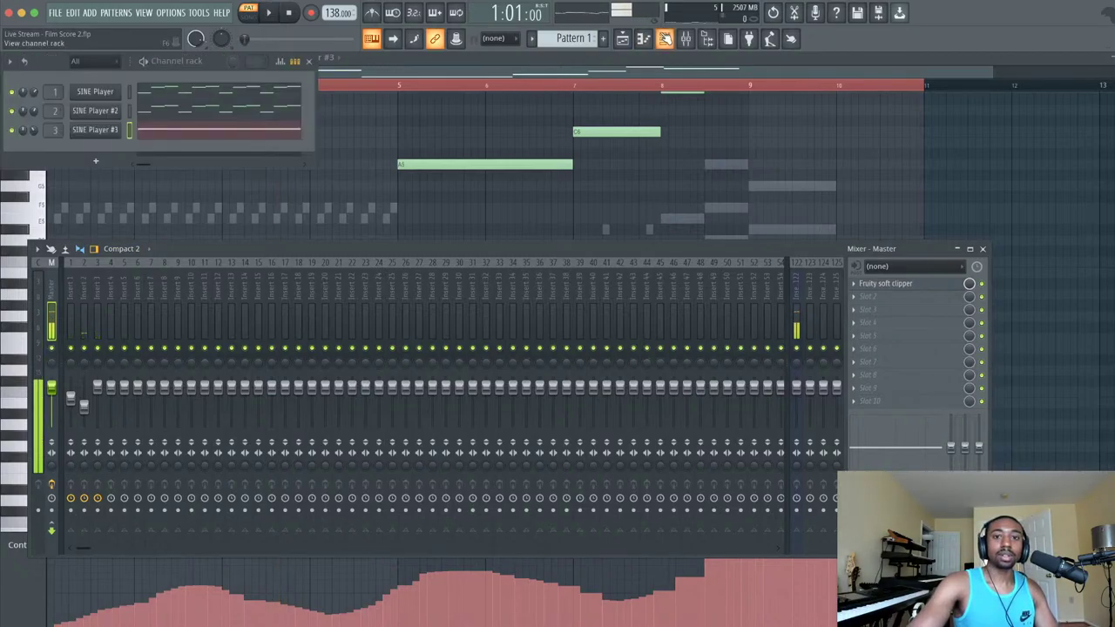
pyautogui.rightClick(88, 91)
pyautogui.click(165, 216)
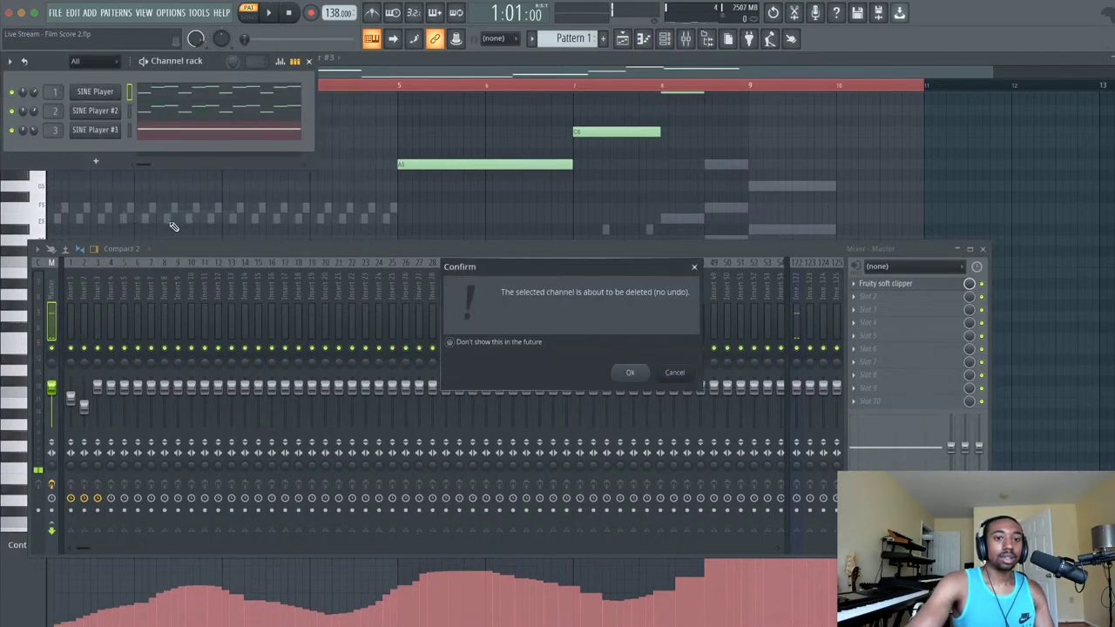
pyautogui.press('Return')
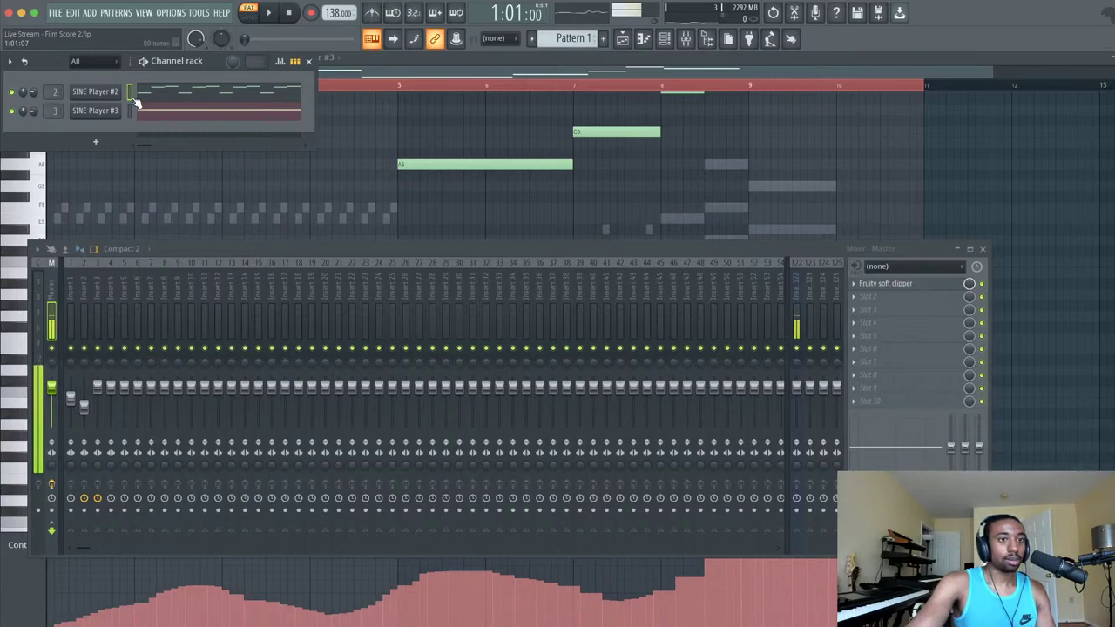
pyautogui.rightClick(109, 94)
pyautogui.press('d')
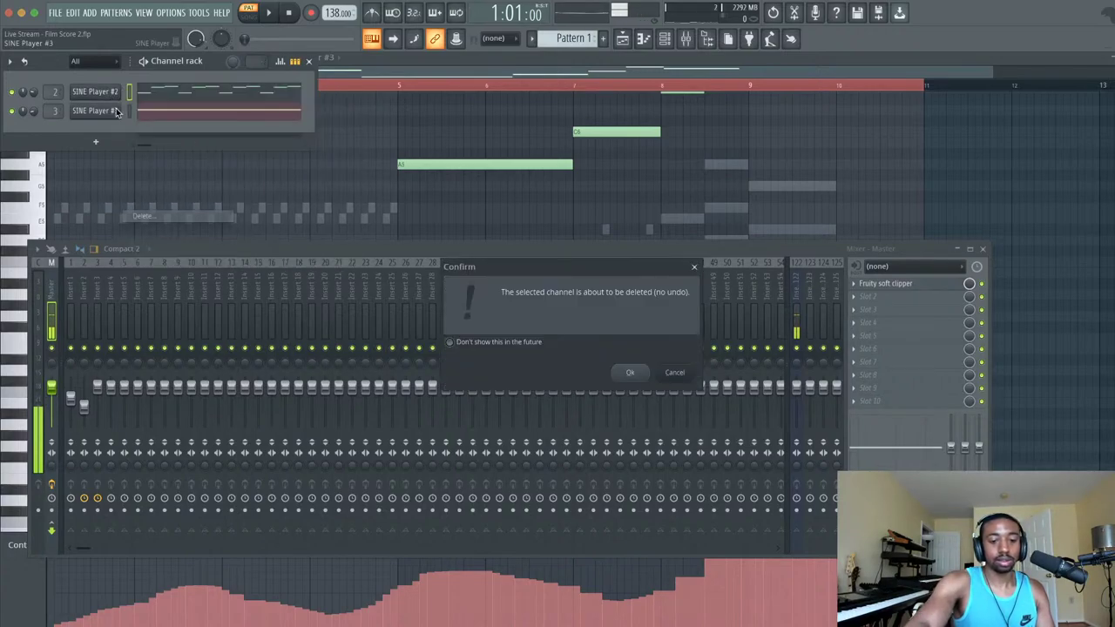
pyautogui.press('Return')
pyautogui.rightClick(109, 92)
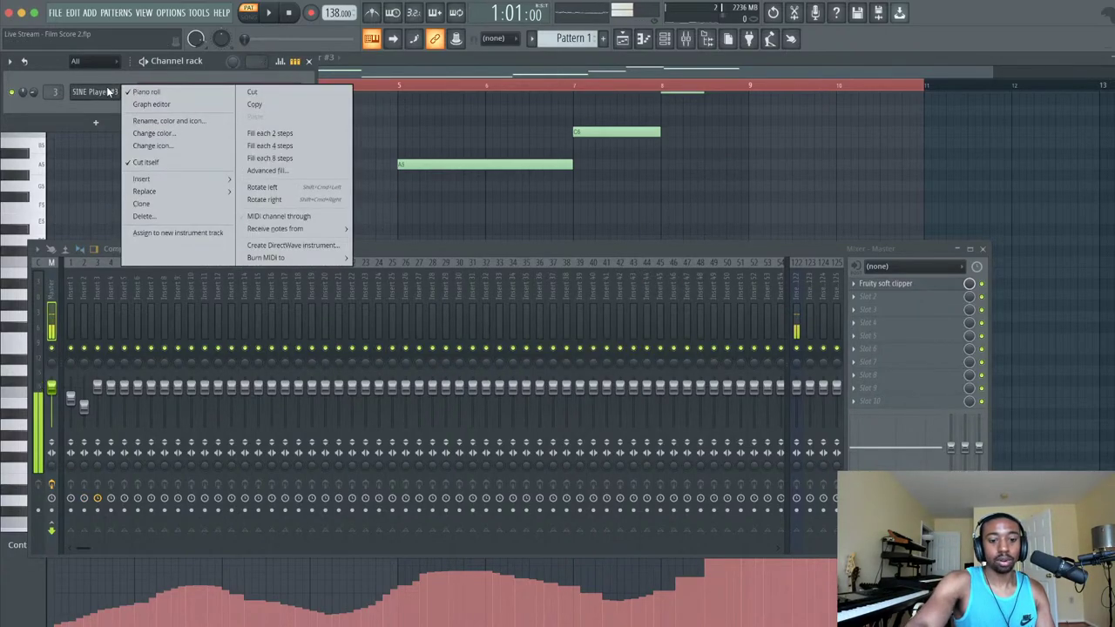
pyautogui.press('d')
pyautogui.press('Return')
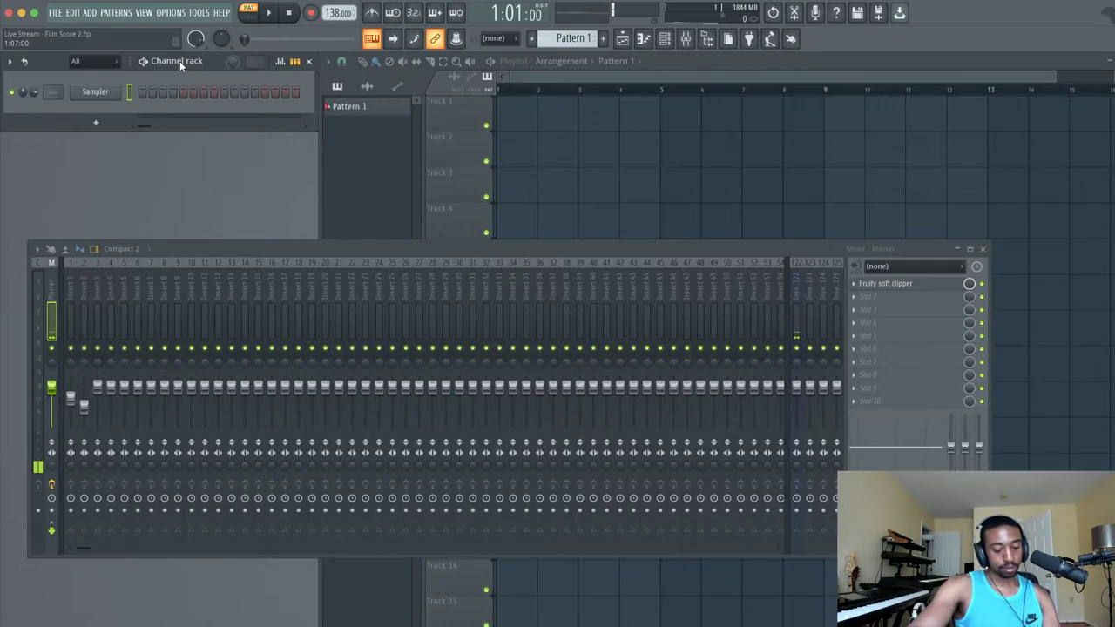
pyautogui.click(103, 122)
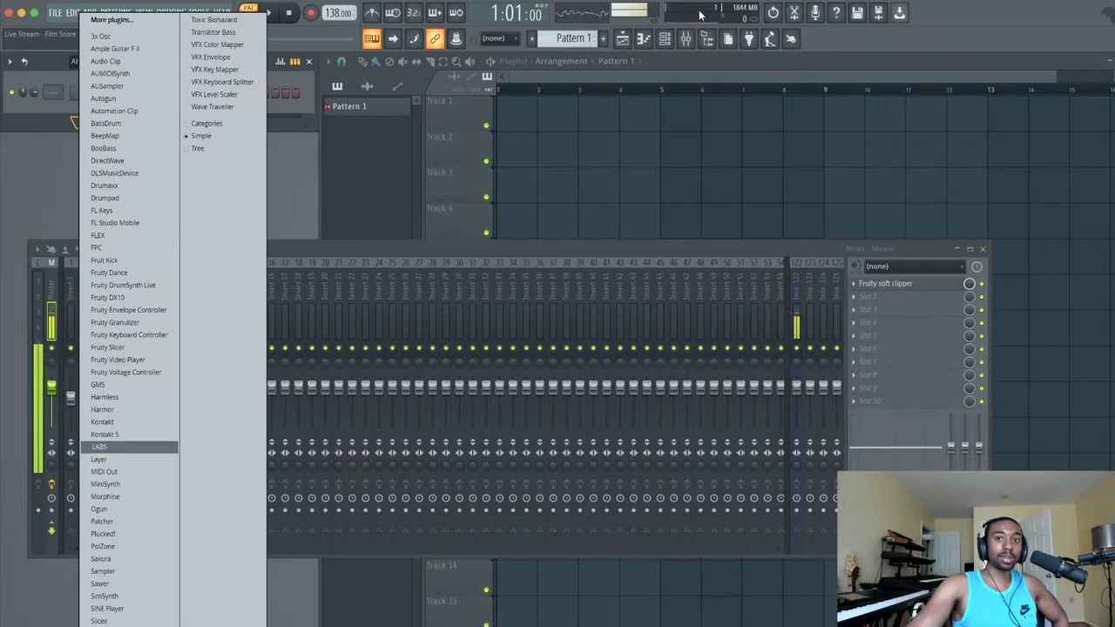
pyautogui.click(624, 39)
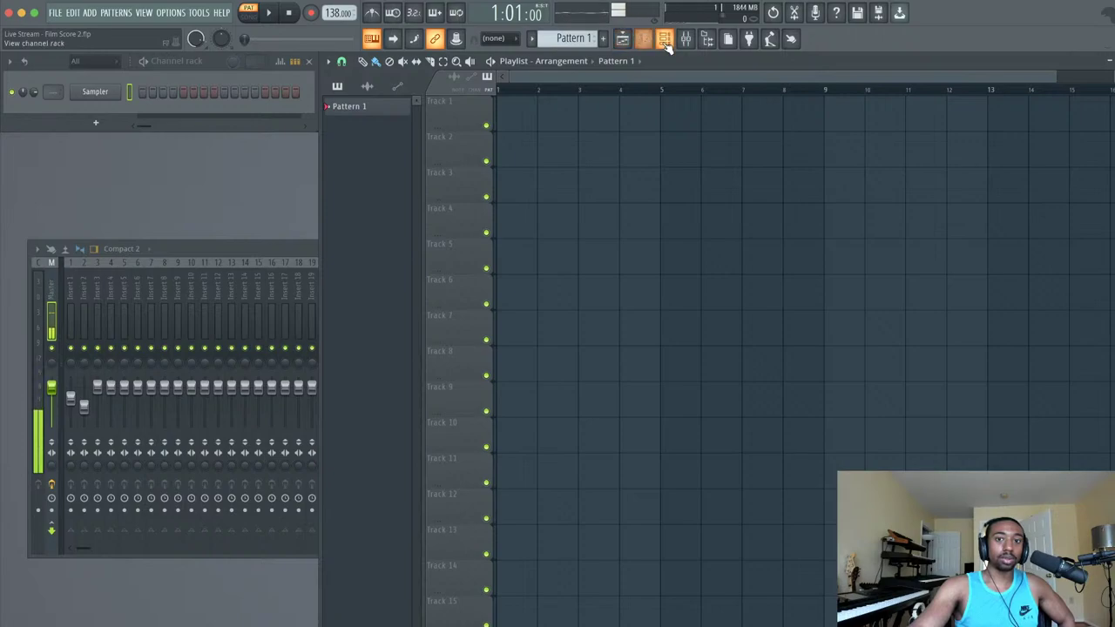
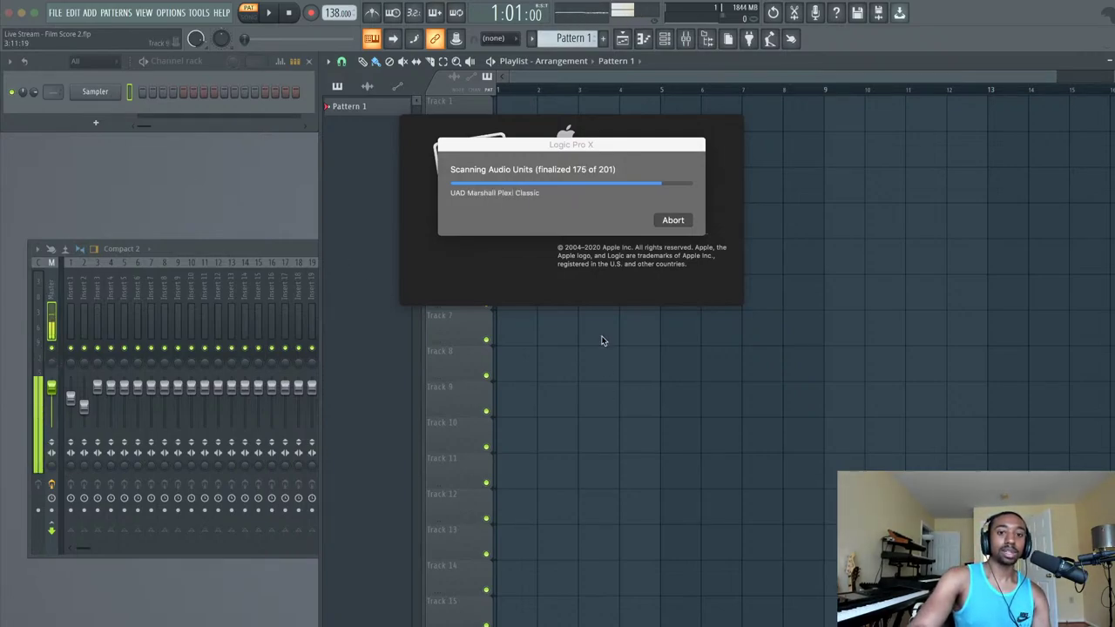
pyautogui.click(516, 331)
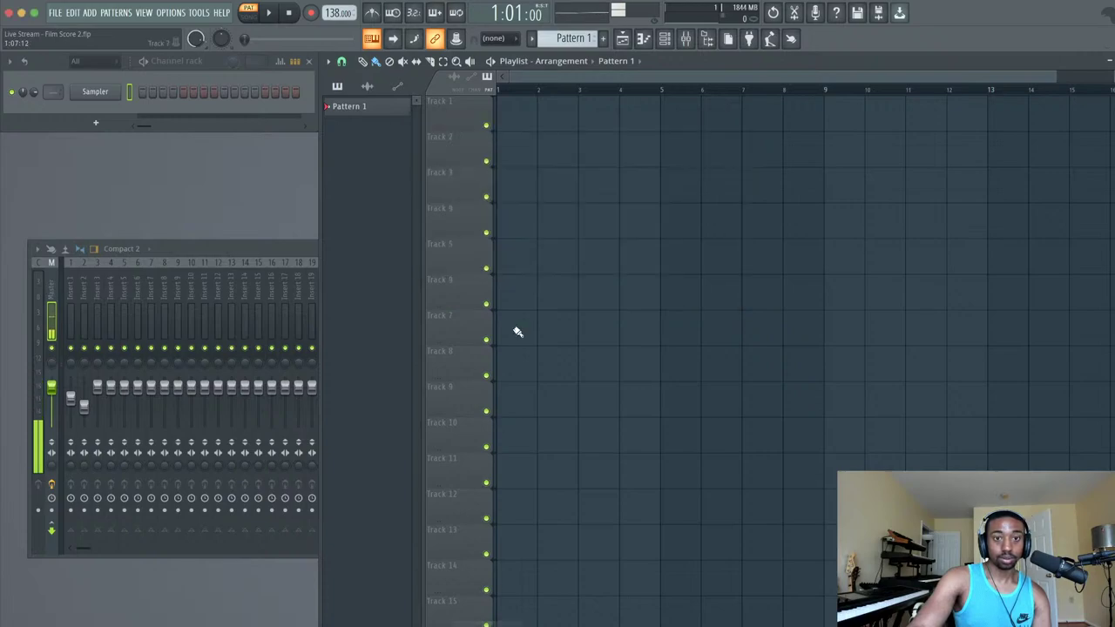
pyautogui.click(512, 146)
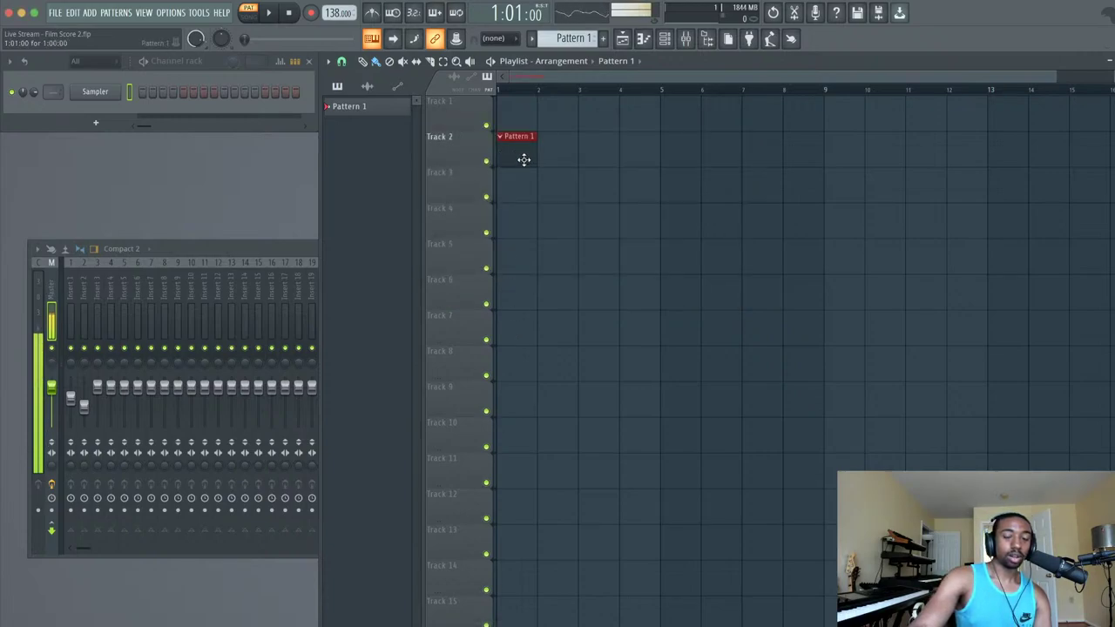
pyautogui.rightClick(525, 146)
pyautogui.click(540, 142)
pyautogui.rightClick(558, 142)
pyautogui.click(601, 143)
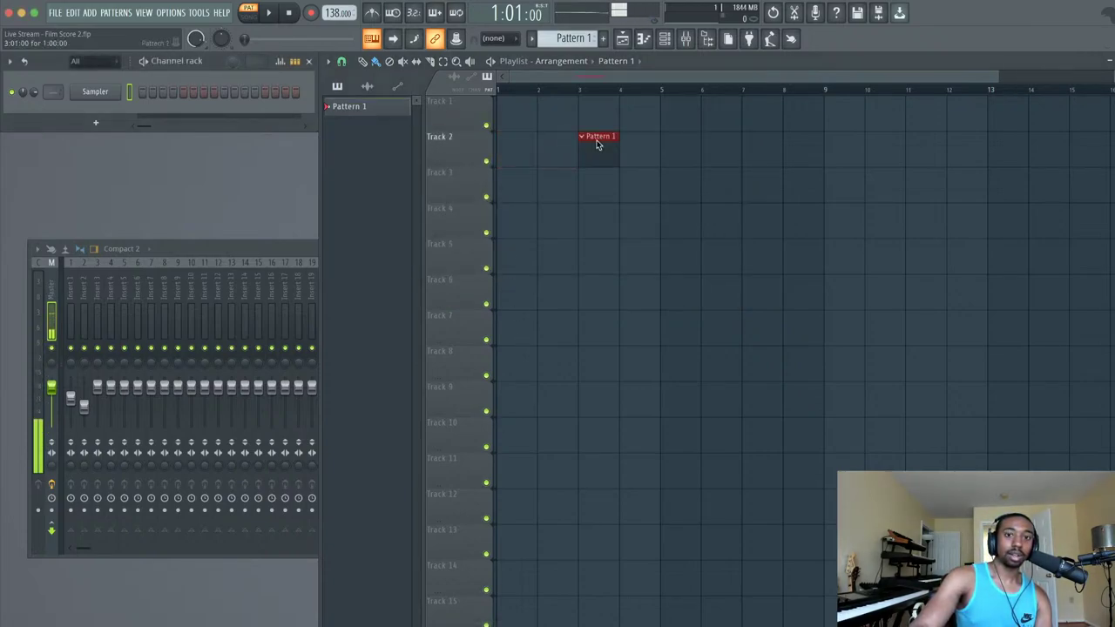
pyautogui.rightClick(600, 144)
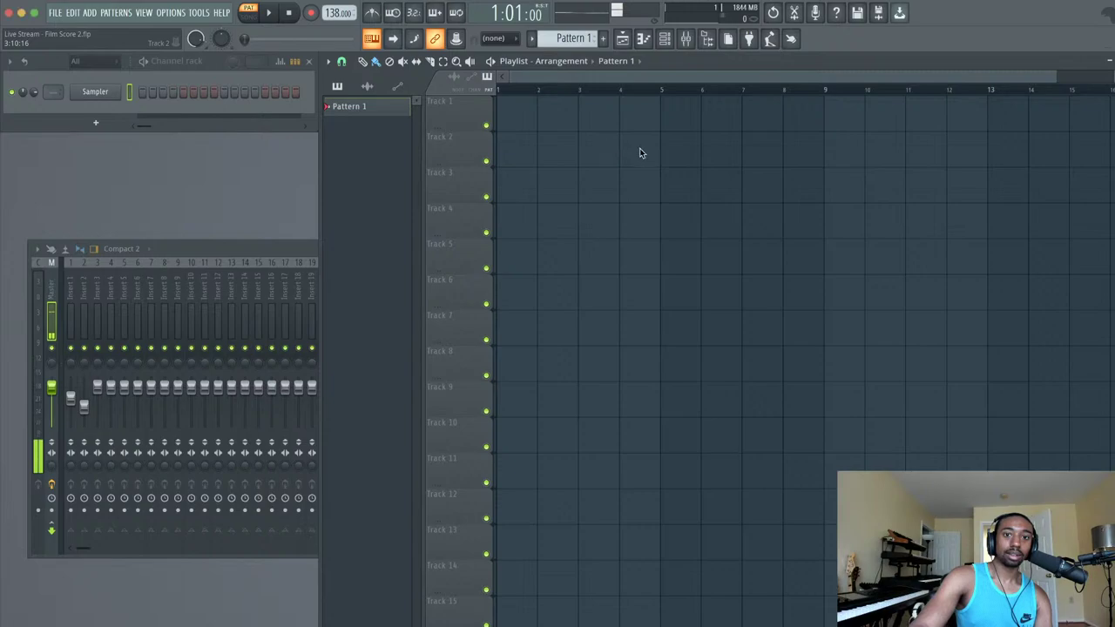
pyautogui.click(664, 148)
pyautogui.rightClick(662, 148)
pyautogui.click(593, 125)
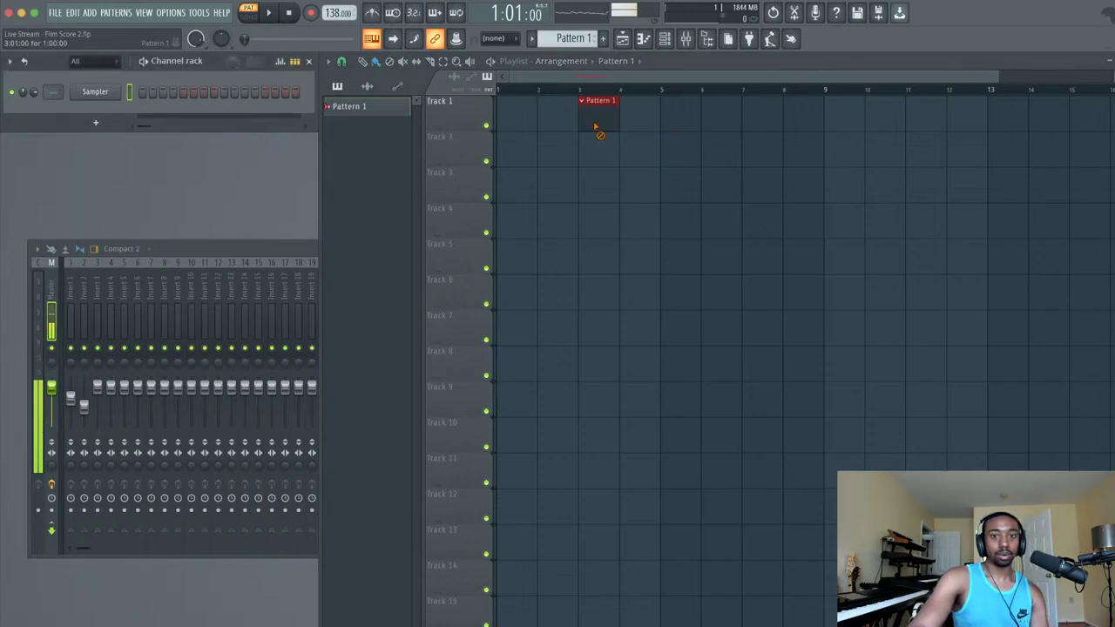
pyautogui.rightClick(596, 127)
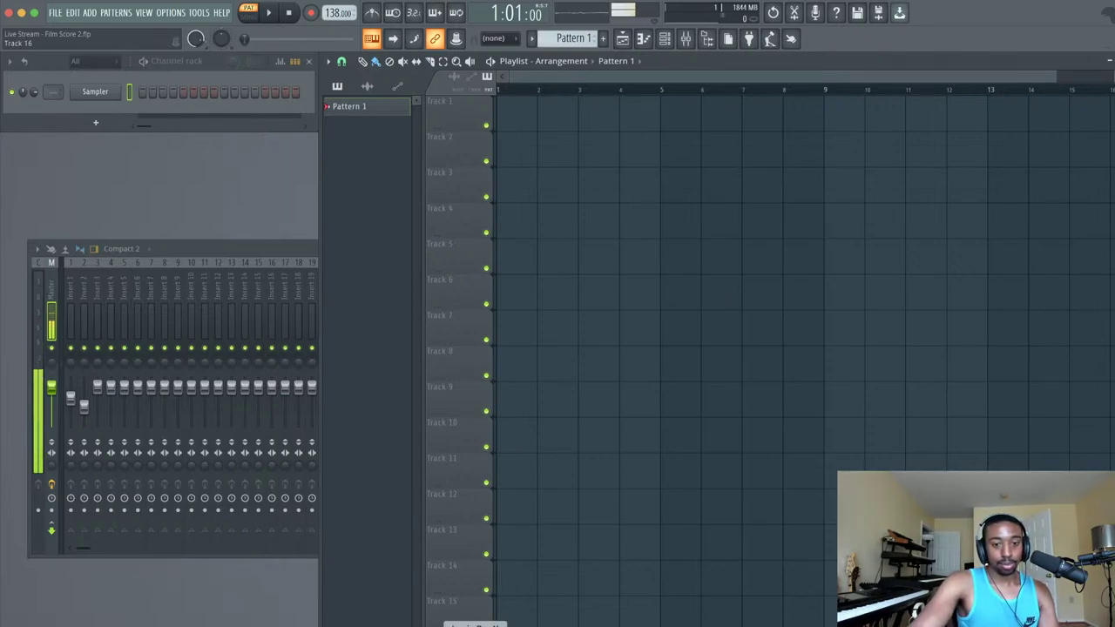
# - Switch to Logic Pro X and create an empty project with one software instrument track
pyautogui.click(475, 625)
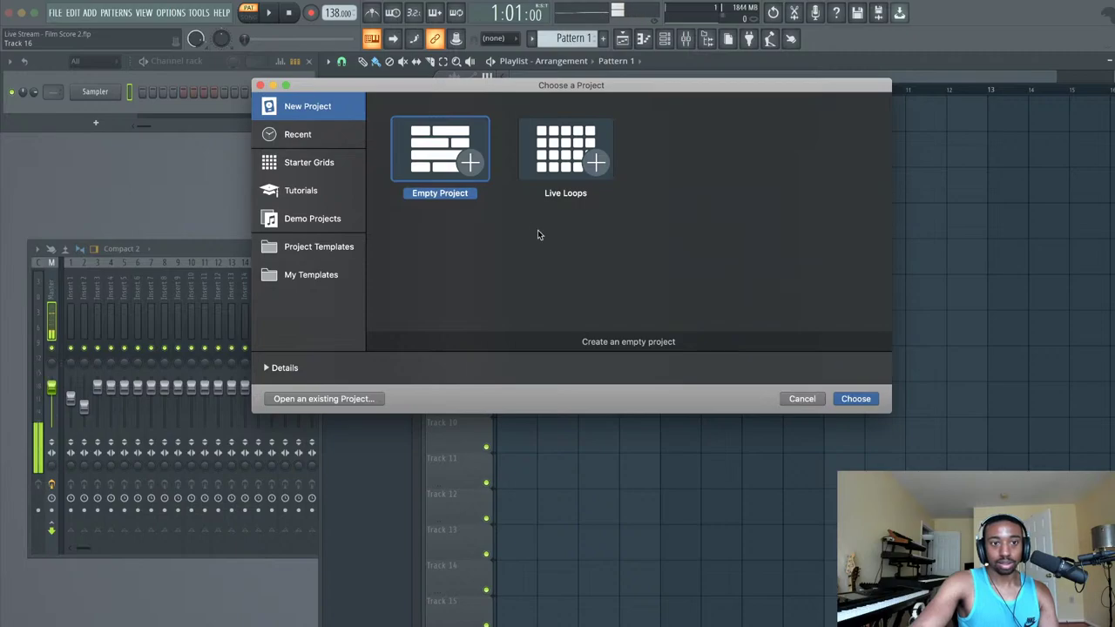
pyautogui.click(850, 399)
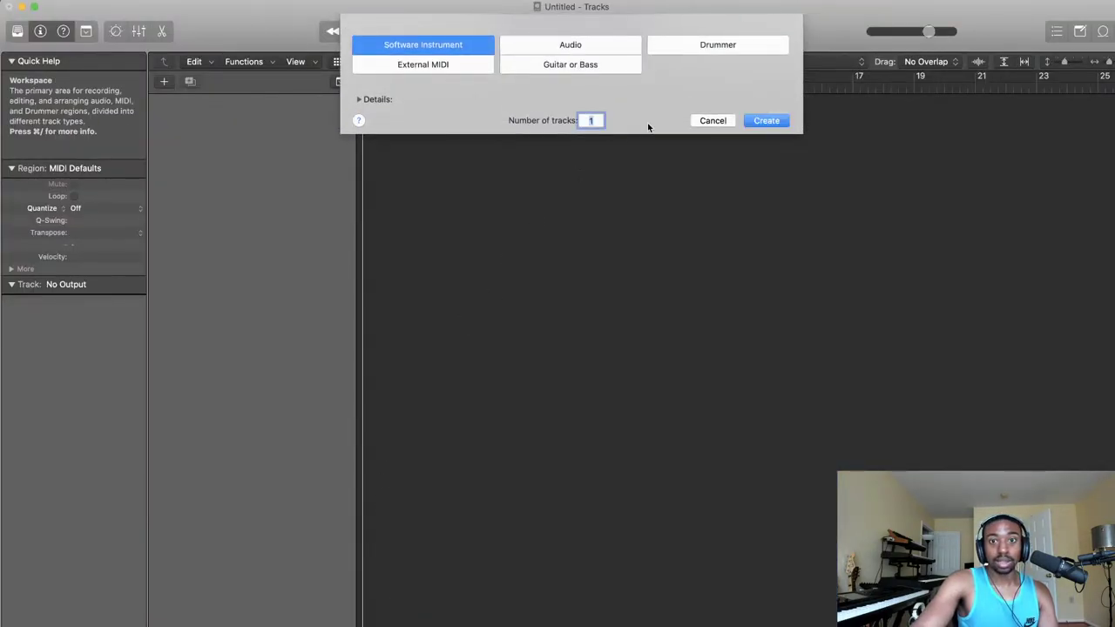
pyautogui.click(763, 122)
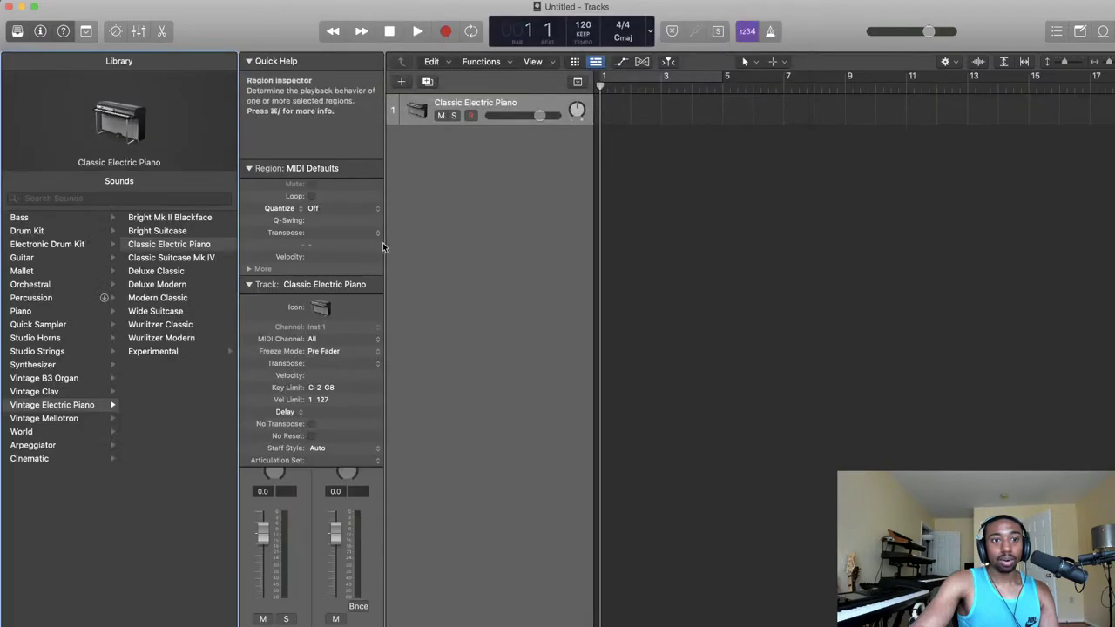
# - Add an audio track below the electric piano track and enable its input monitoring
pyautogui.rightClick(493, 153)
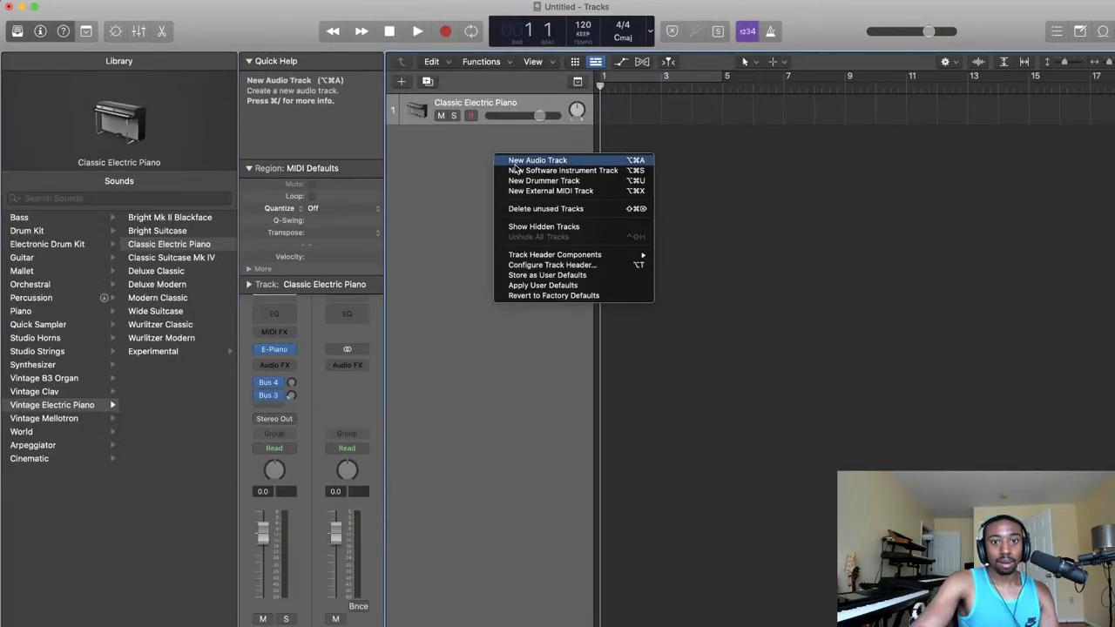
pyautogui.click(517, 162)
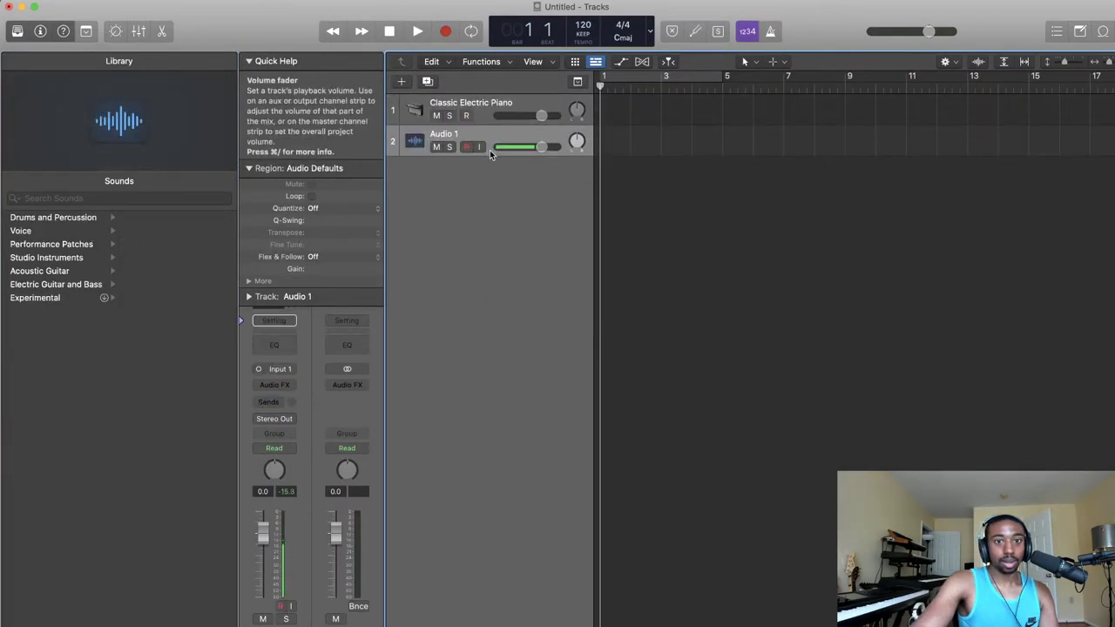
pyautogui.click(479, 146)
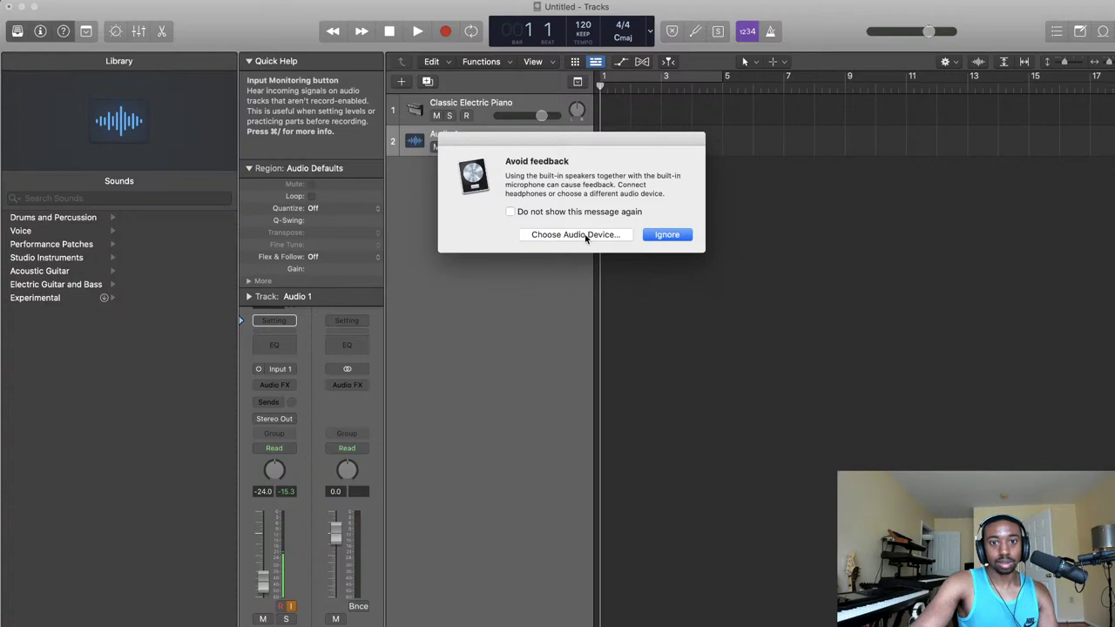
# - Set the audio output device to Loopback Audio and the input device to Universal Audio Thunderbolt
pyautogui.click(582, 235)
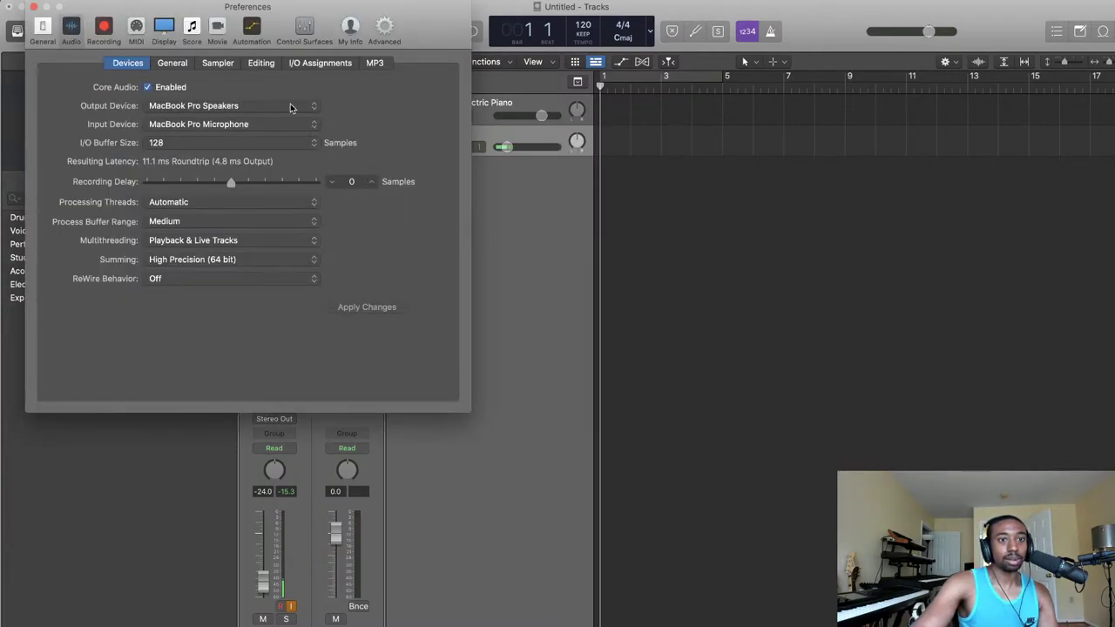
pyautogui.click(272, 124)
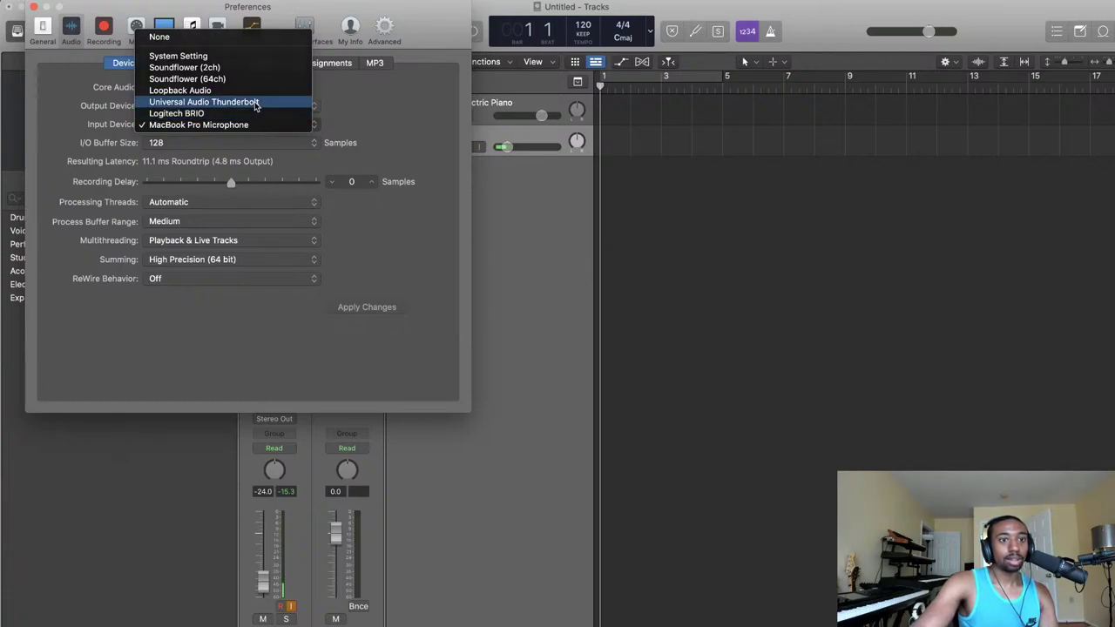
pyautogui.click(255, 103)
pyautogui.click(253, 126)
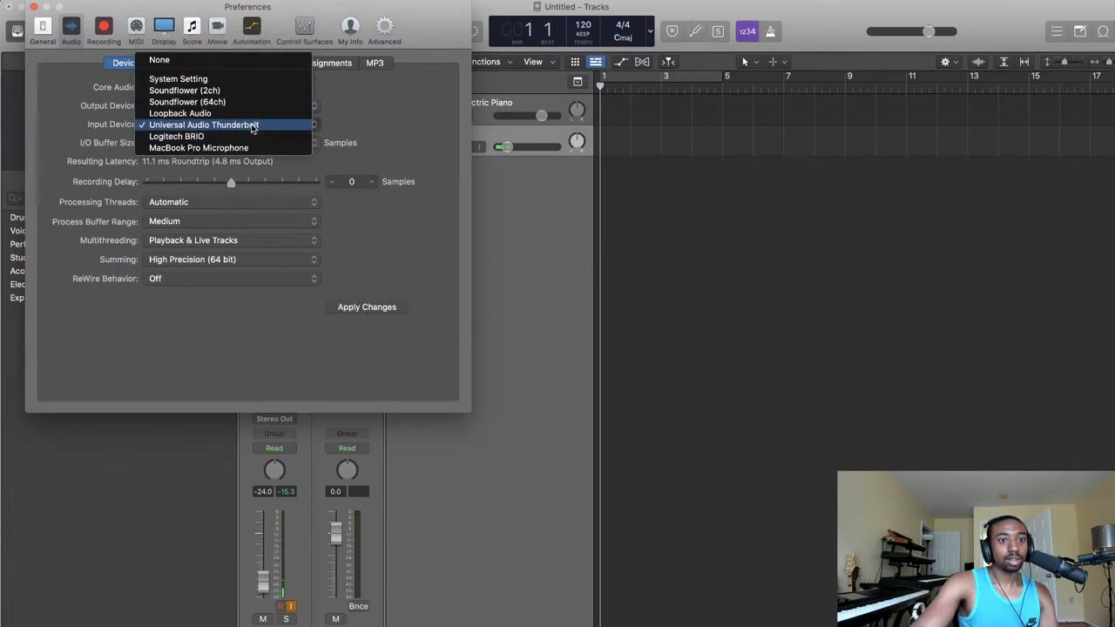
pyautogui.click(386, 127)
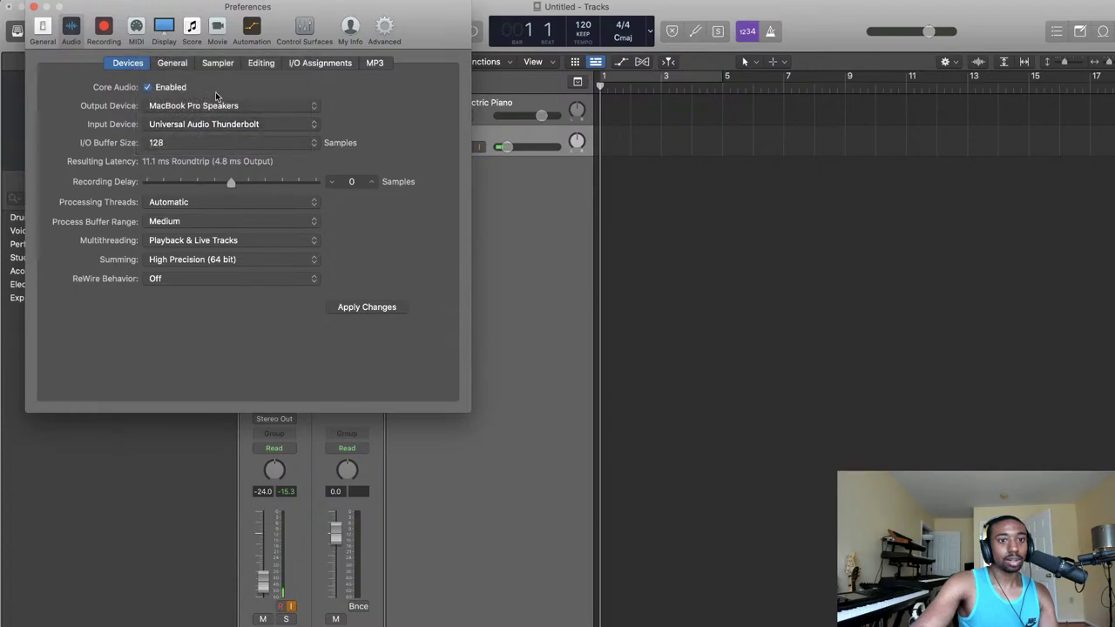
pyautogui.click(267, 108)
pyautogui.click(261, 86)
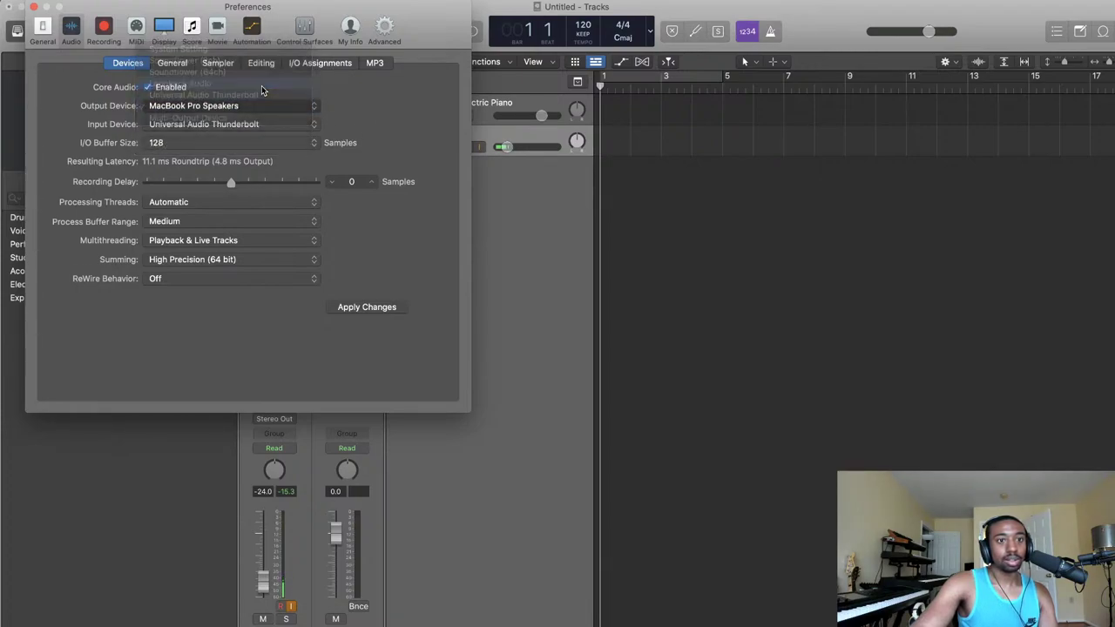
pyautogui.click(254, 128)
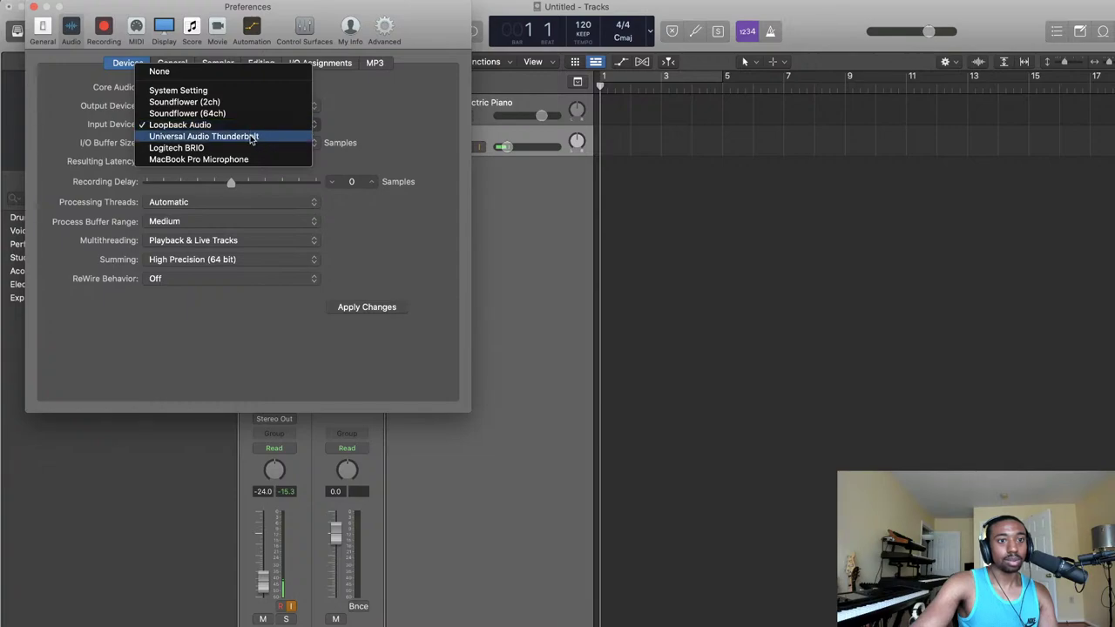
pyautogui.click(251, 136)
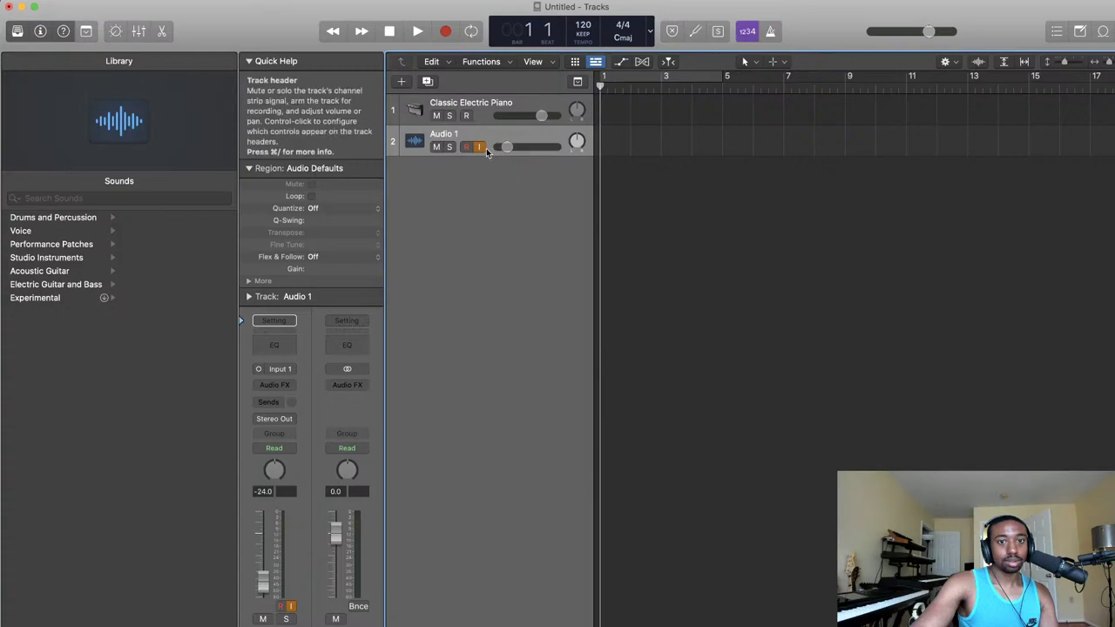
# - Switch Audio 1's input monitoring off and on again, then set its volume to -9.0 dB with the pan centred
pyautogui.click(483, 149)
pyautogui.click(483, 148)
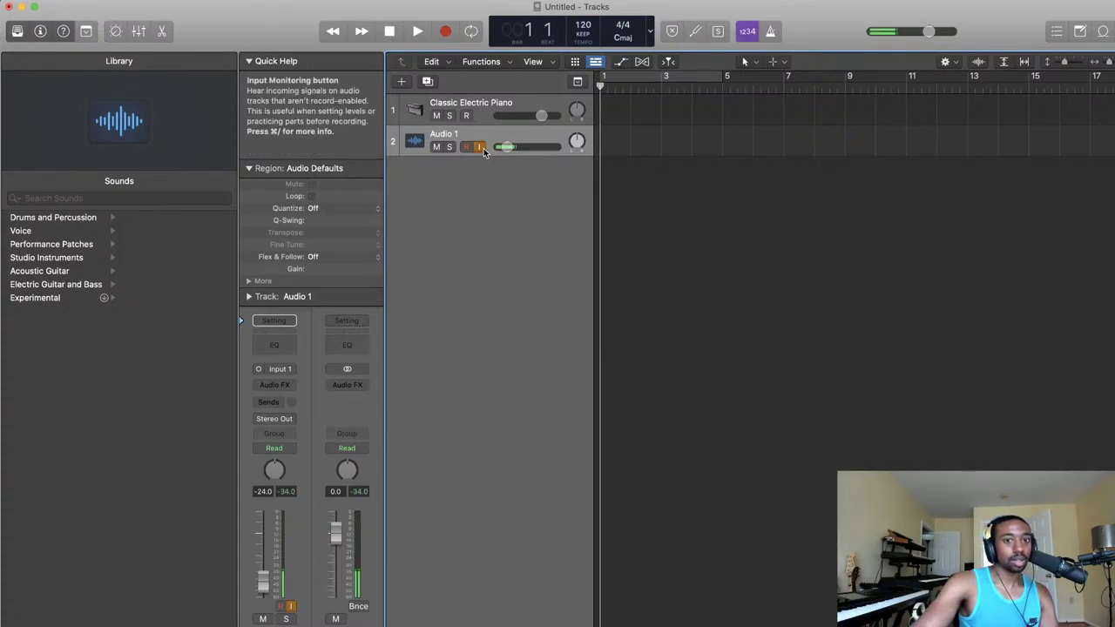
pyautogui.moveTo(508, 147); pyautogui.dragTo(576, 144)
pyautogui.keyDown('alt'); pyautogui.click(577, 141); pyautogui.keyUp('alt')
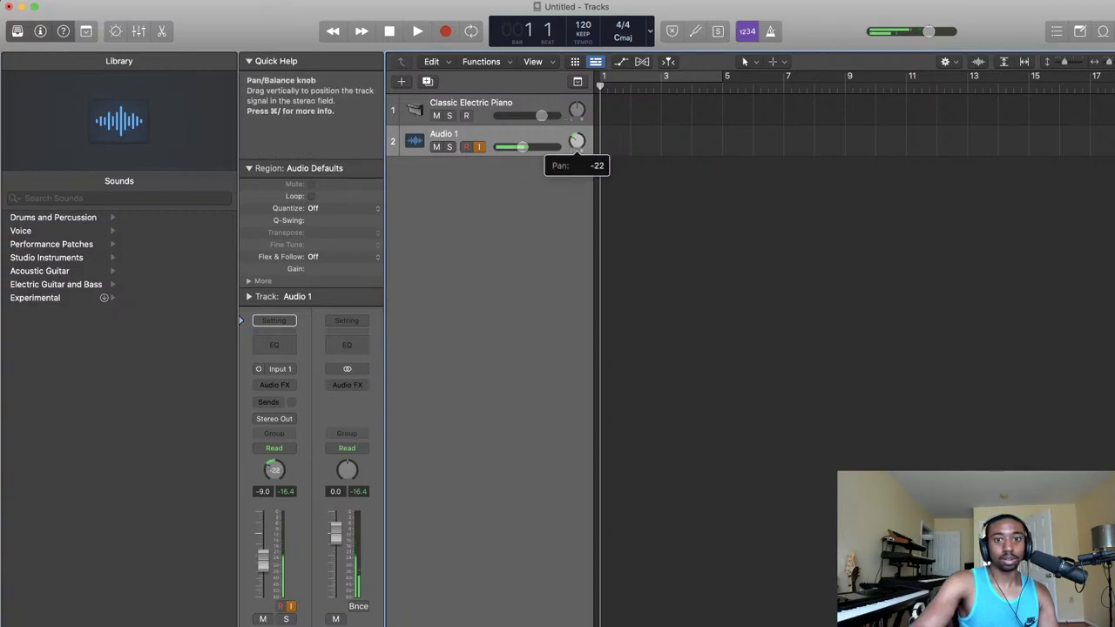
pyautogui.doubleClick(577, 141)
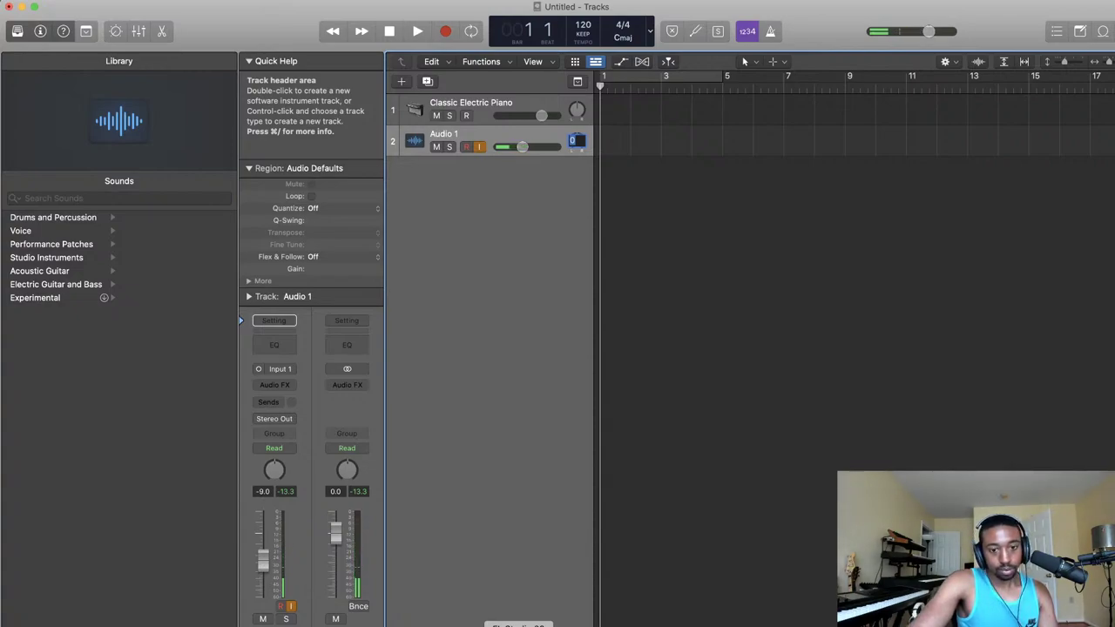
# - Quit FL Studio without saving the changes to Live Stream - Film Score 2.flp and return to Logic Pro X
pyautogui.rightClick(519, 625)
pyautogui.click(528, 624)
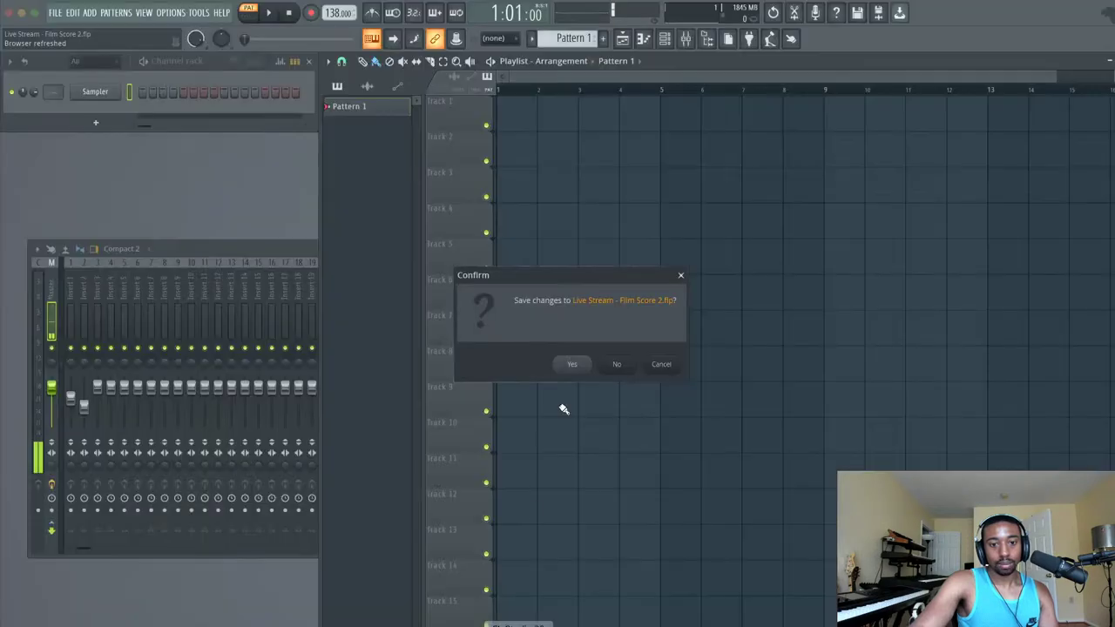
pyautogui.click(618, 363)
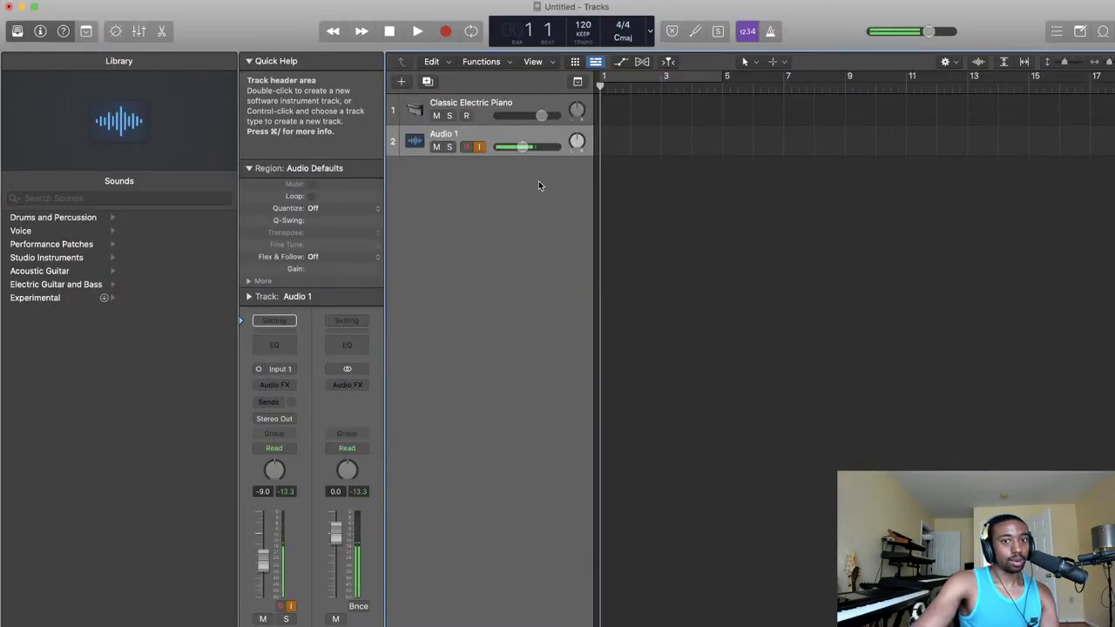
# - Set Audio 1's volume to -1.8 dB and test its input monitoring while alternating selection with the electric piano track
pyautogui.moveTo(523, 146); pyautogui.dragTo(536, 146)
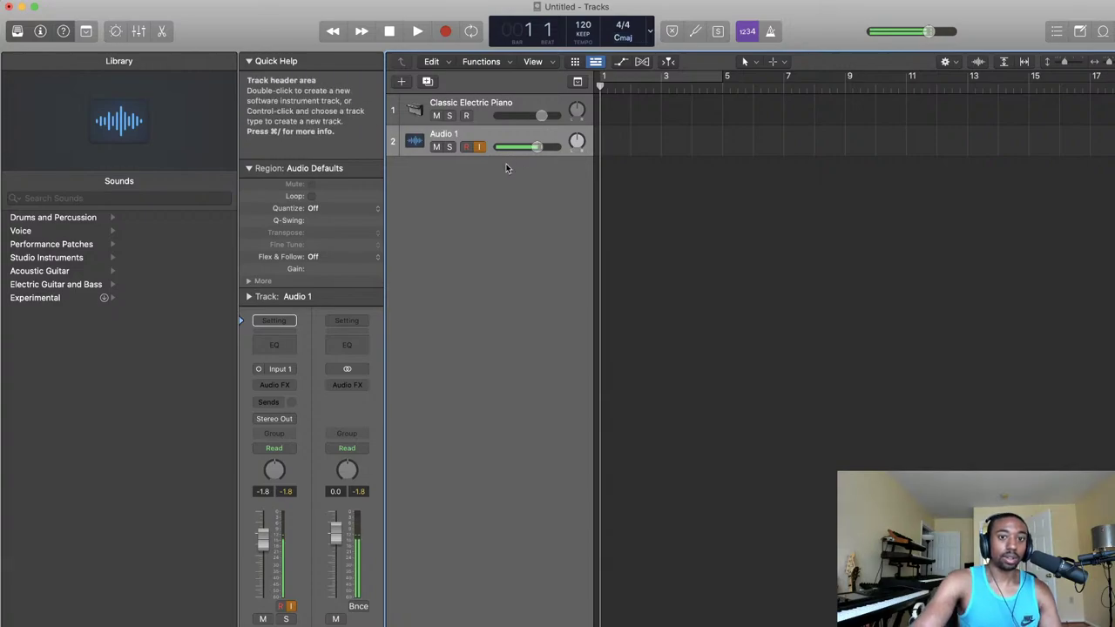
pyautogui.click(483, 114)
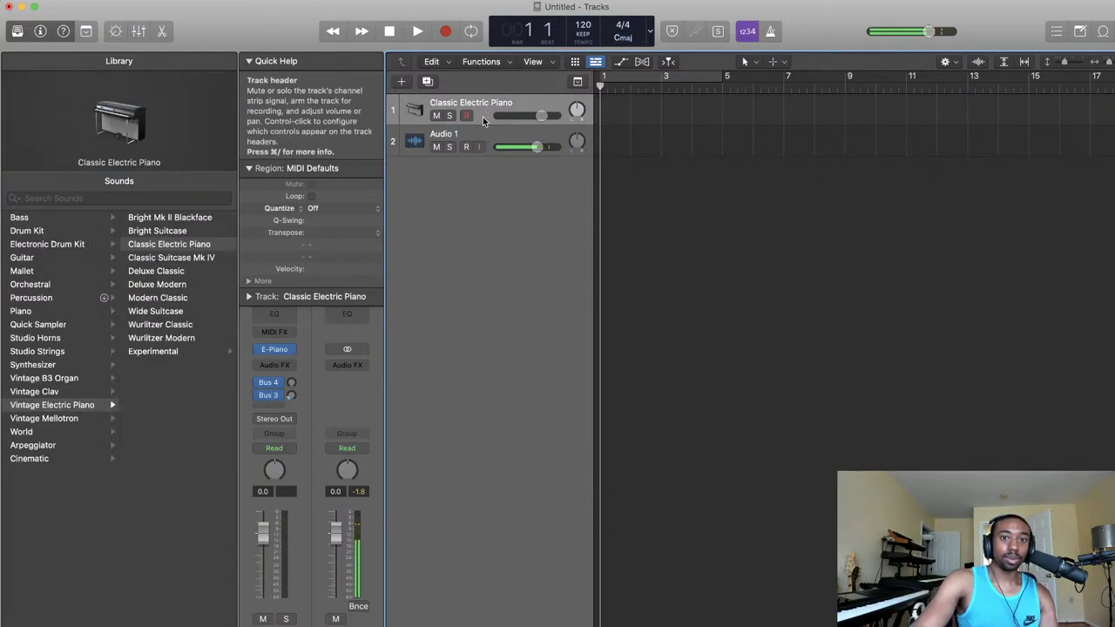
pyautogui.click(480, 148)
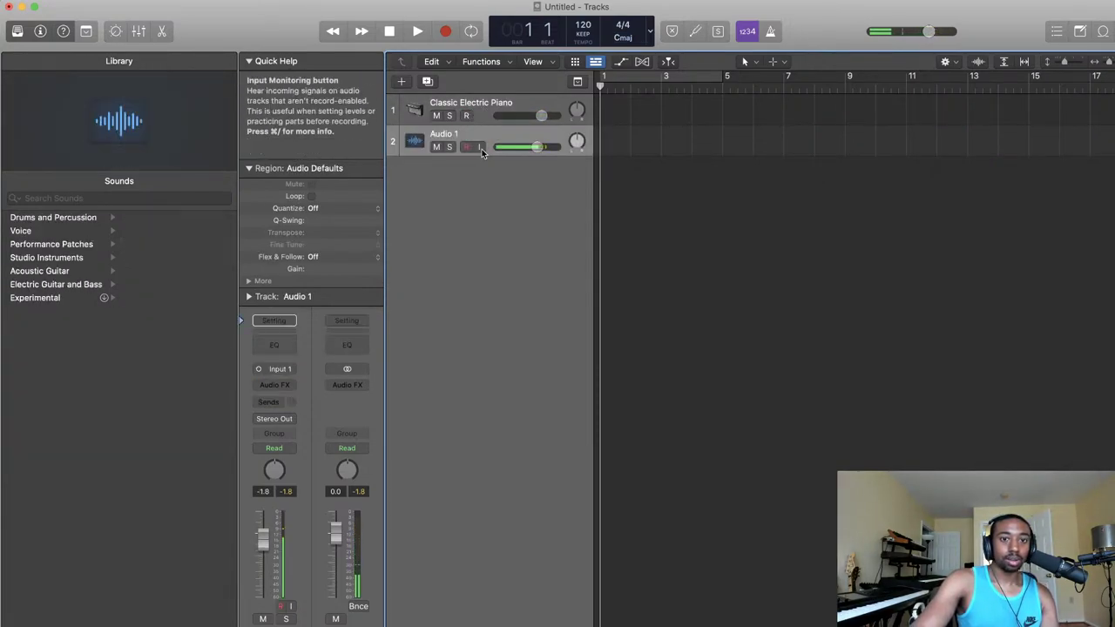
pyautogui.click(481, 148)
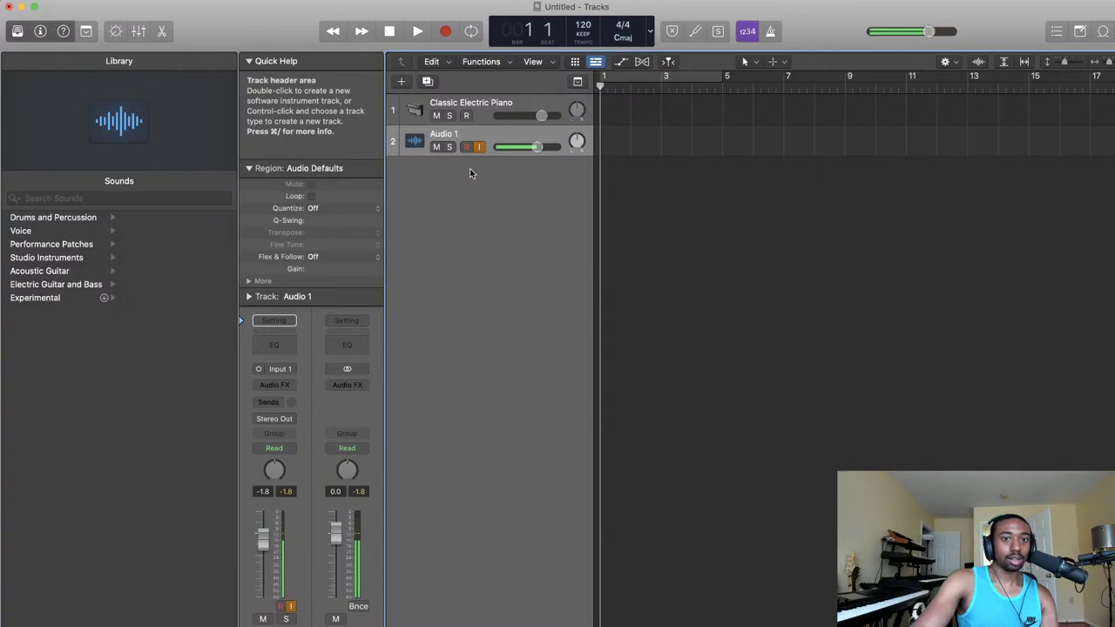
pyautogui.click(482, 122)
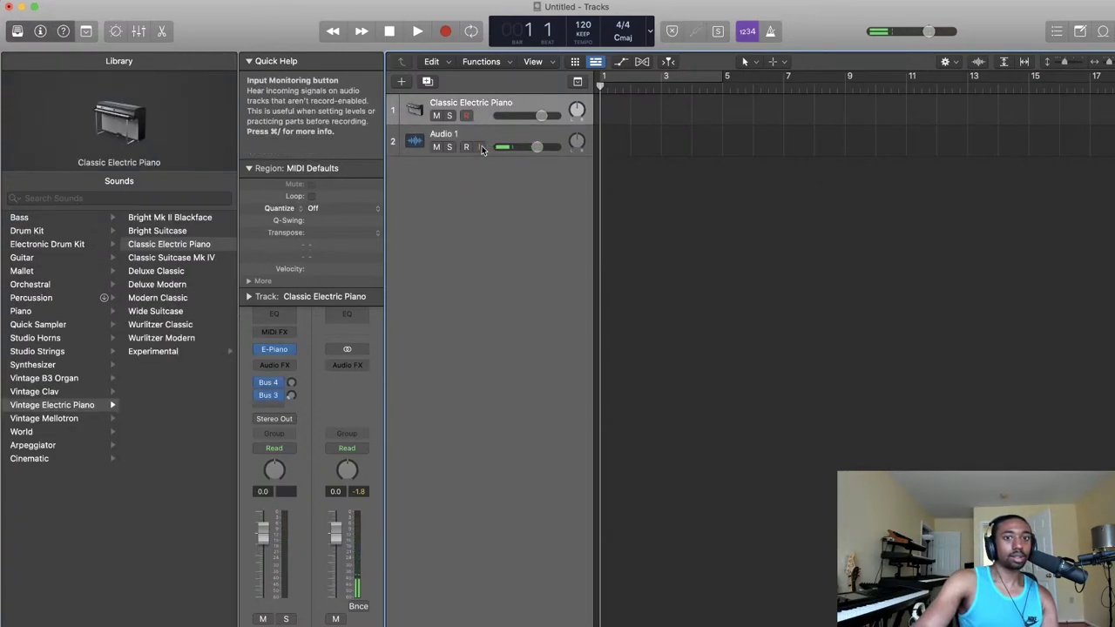
pyautogui.click(479, 148)
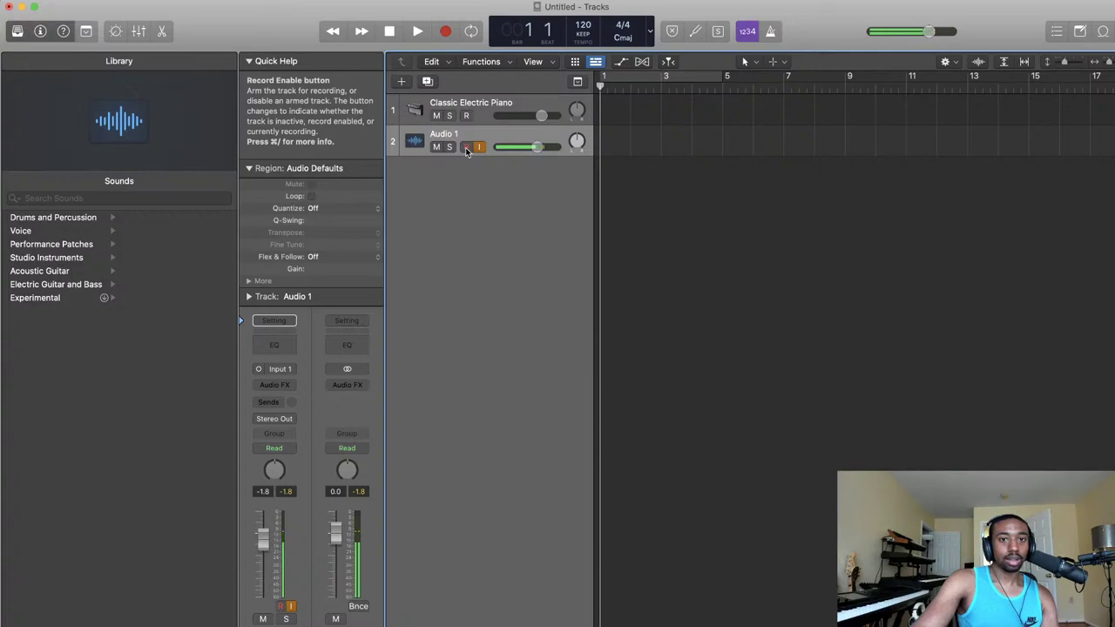
# - Record-enable Audio 1 and select the Classic Electric Piano track to test microphone monitoring through the armed track
pyautogui.click(467, 148)
pyautogui.click(485, 116)
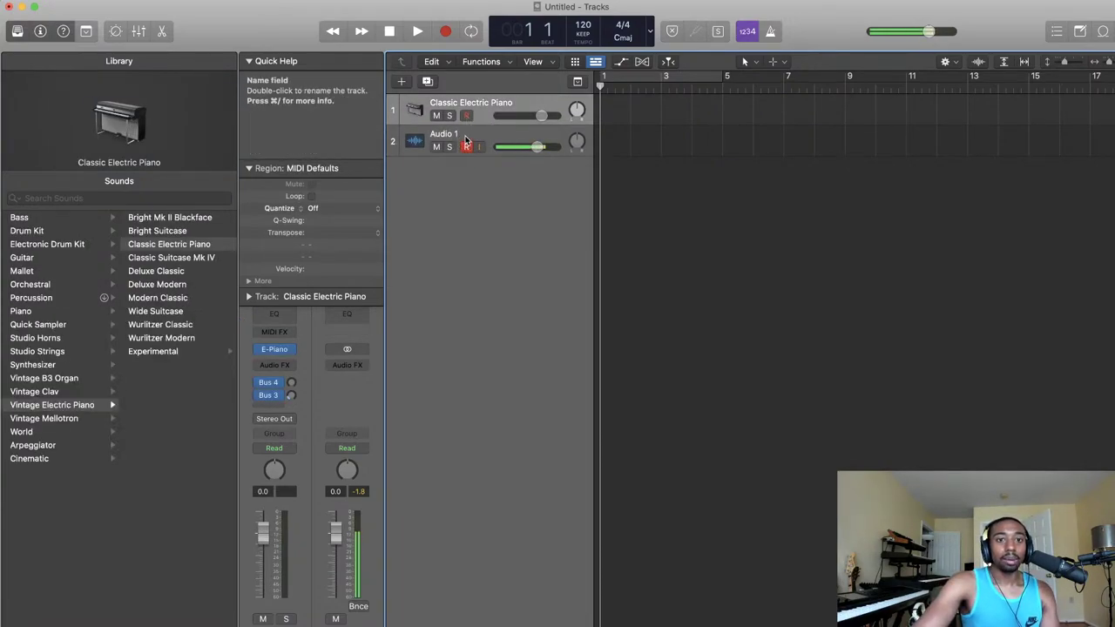
pyautogui.click(467, 146)
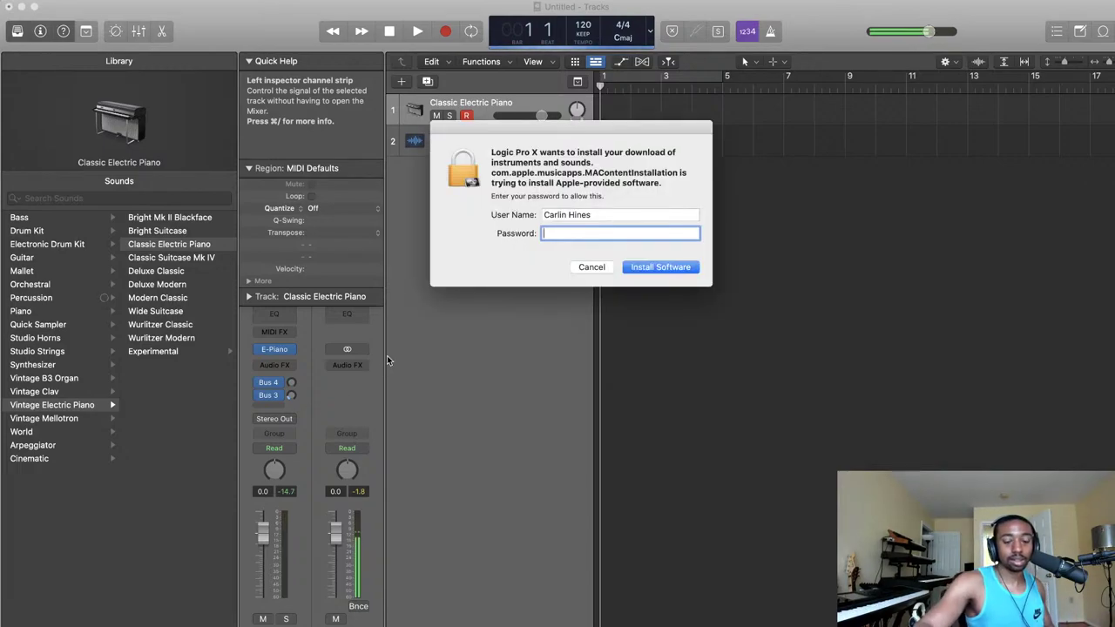
# - Authorise installing the downloaded instruments and sounds with the account password, and arm Audio 1 for recording
pyautogui.write('••••')
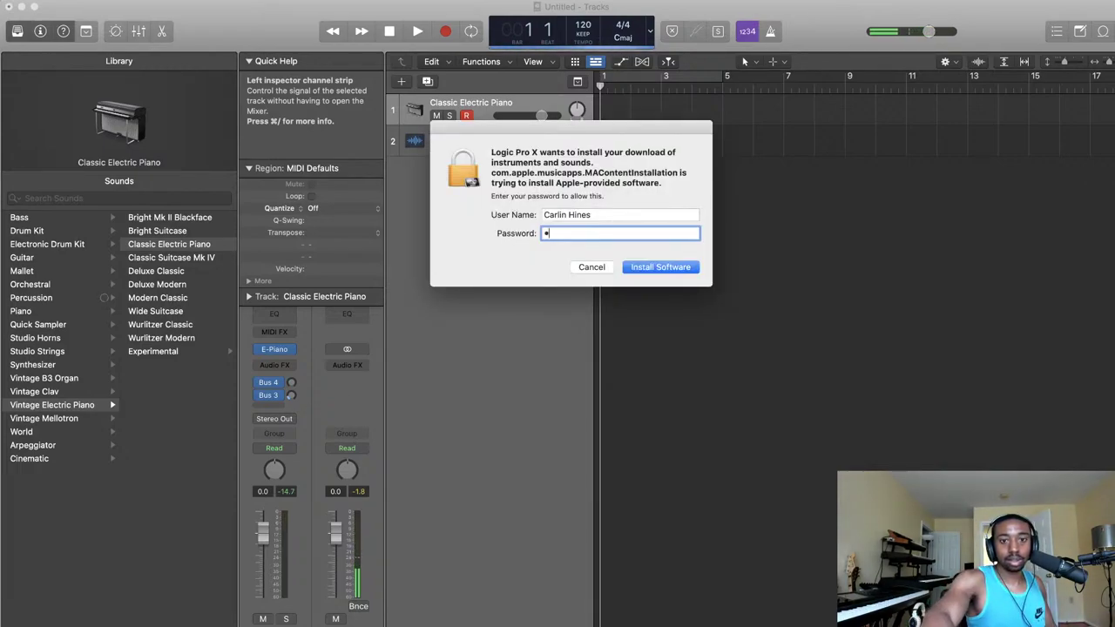
pyautogui.write('•••')
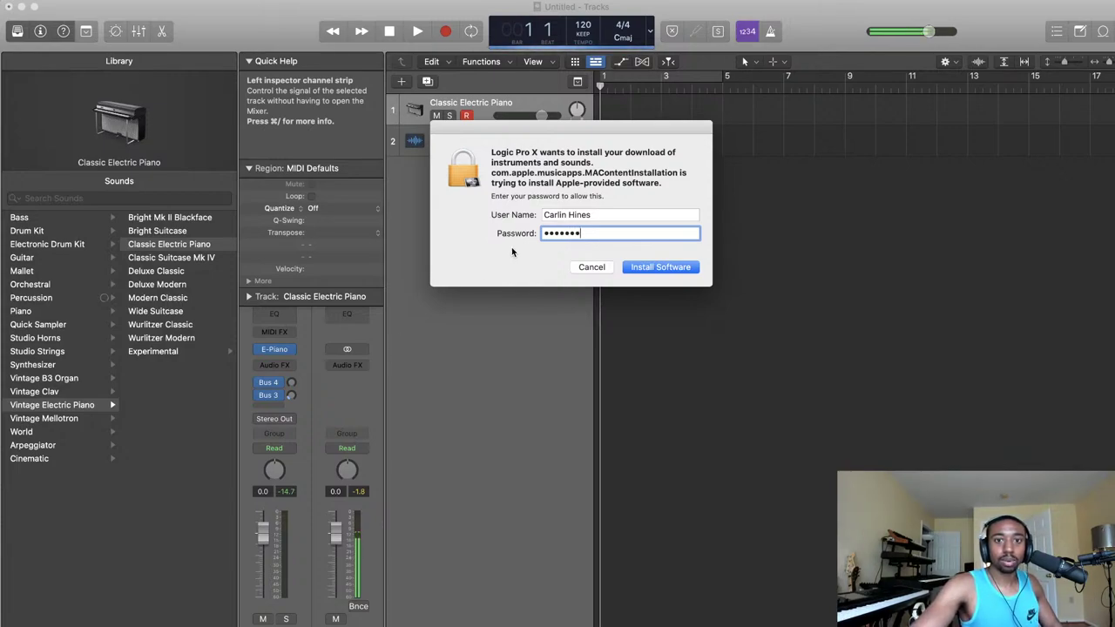
pyautogui.click(671, 266)
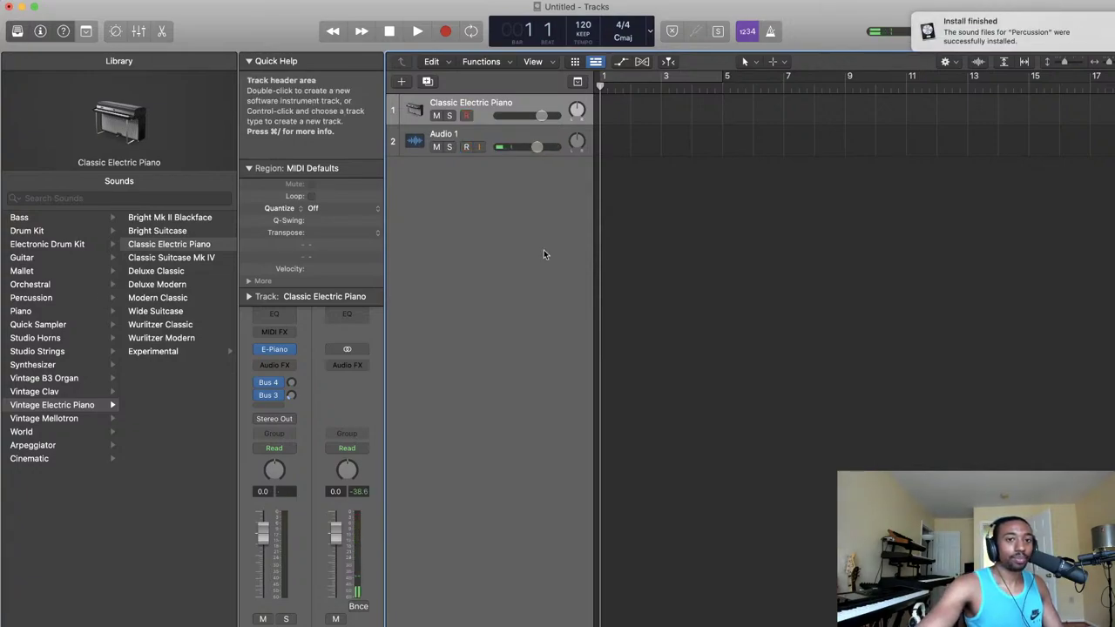
pyautogui.click(466, 146)
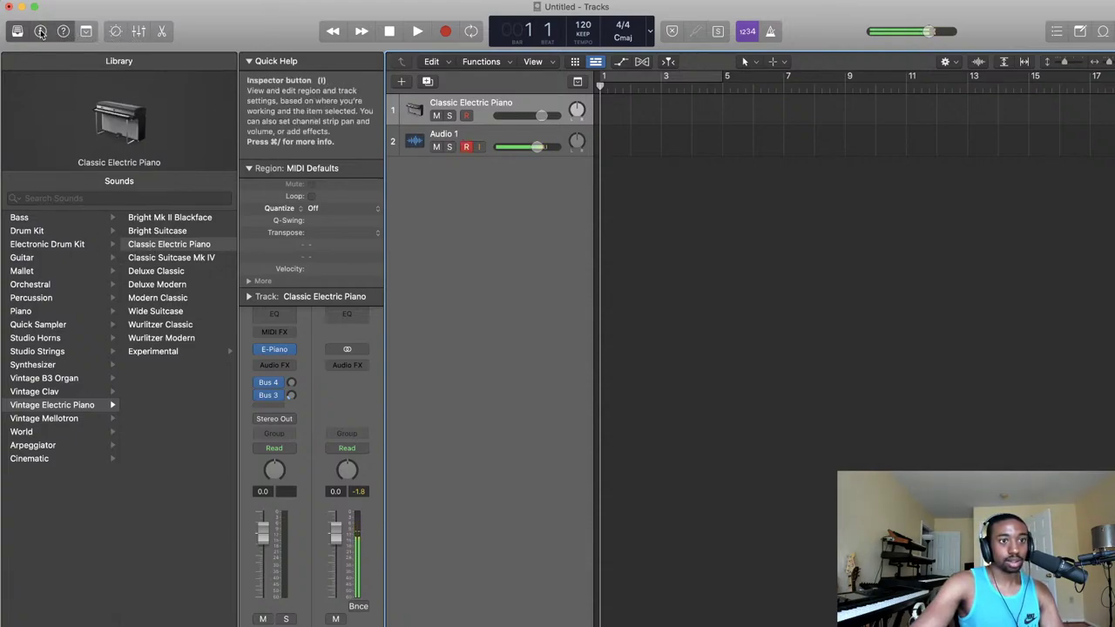
# - Audition the Acoustic Guitar patch and the Glass Marimba Hard mallet patch on the software instrument track
pyautogui.click(93, 401)
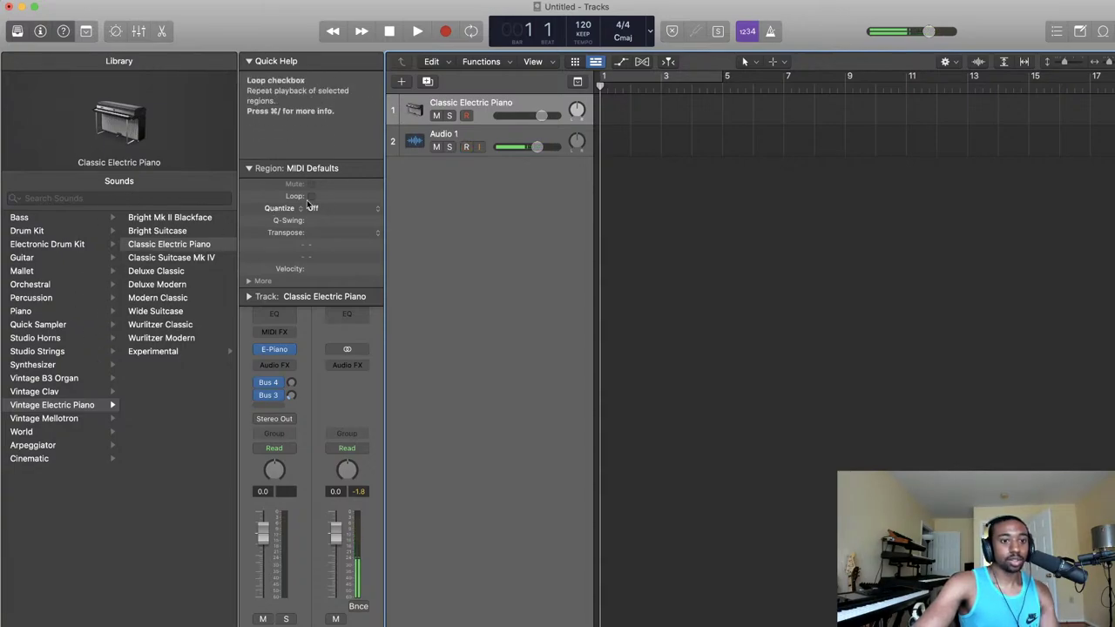
pyautogui.click(26, 260)
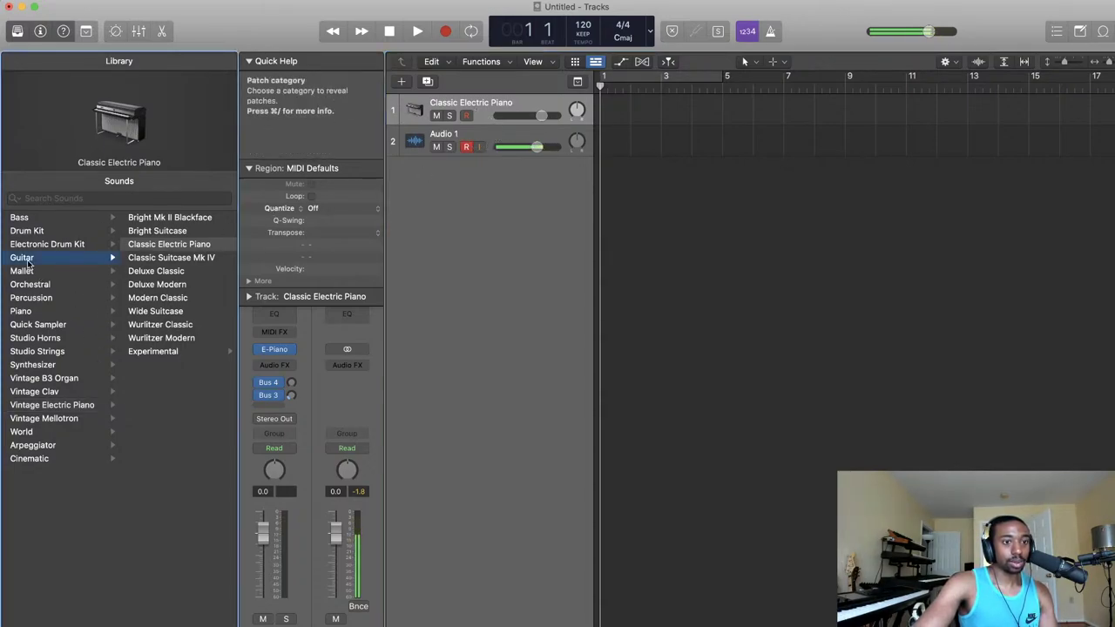
pyautogui.click(174, 231)
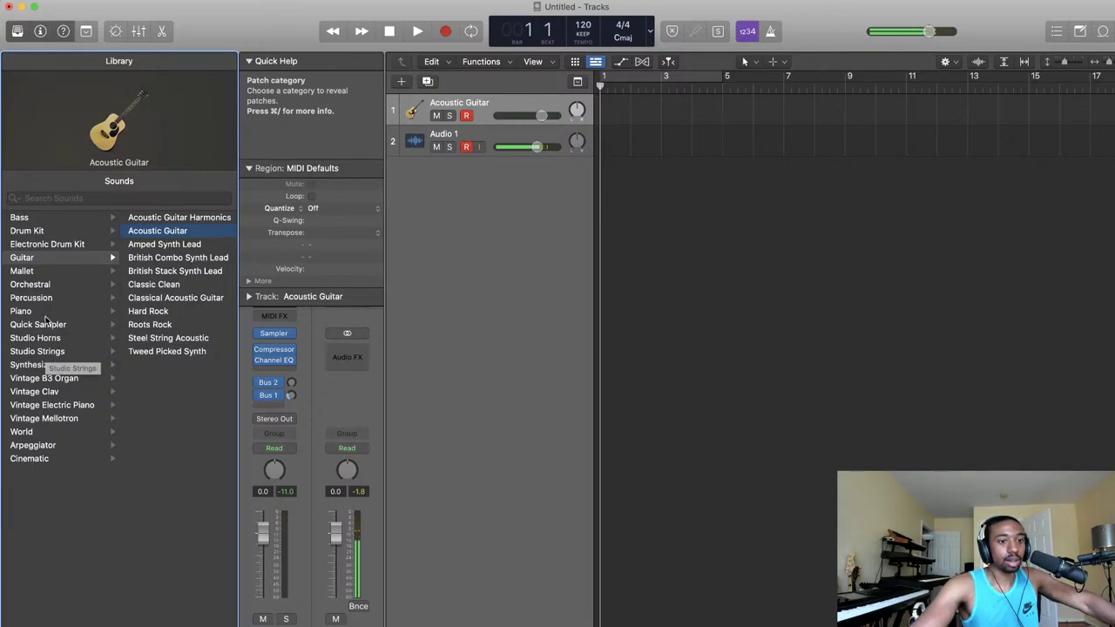
pyautogui.click(40, 272)
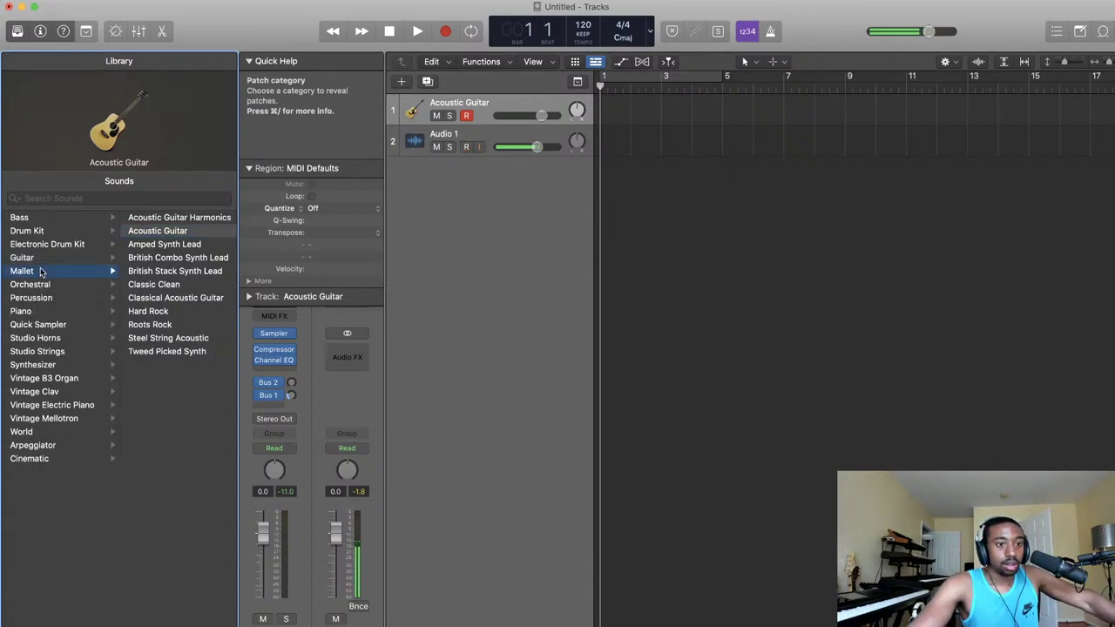
pyautogui.click(183, 221)
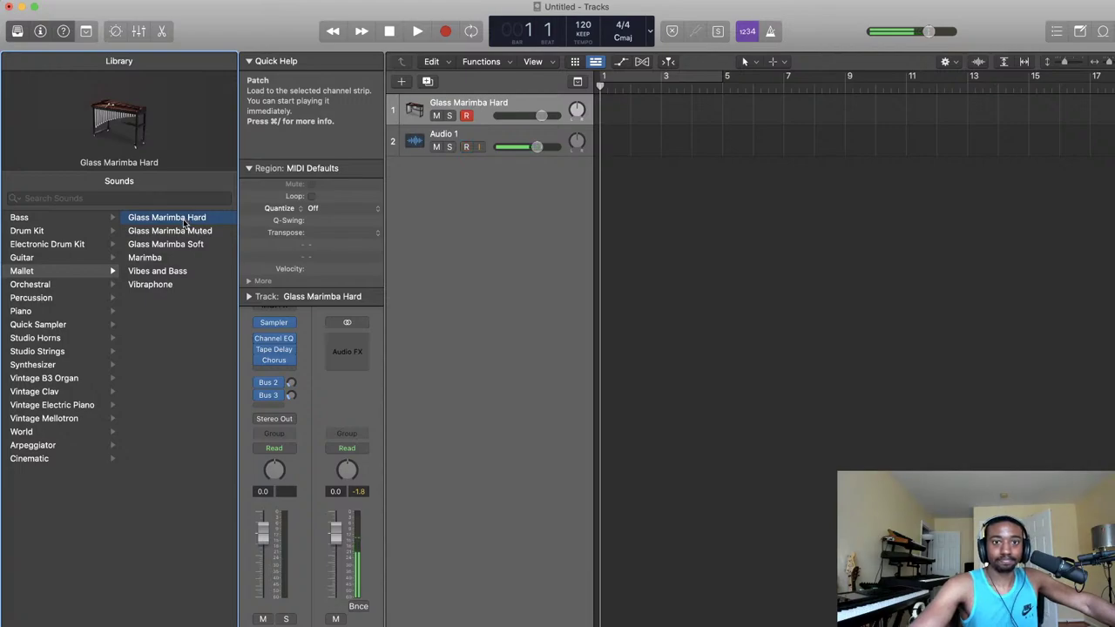
# - Enable the metronome and play the project briefly to hear the click
pyautogui.click(765, 37)
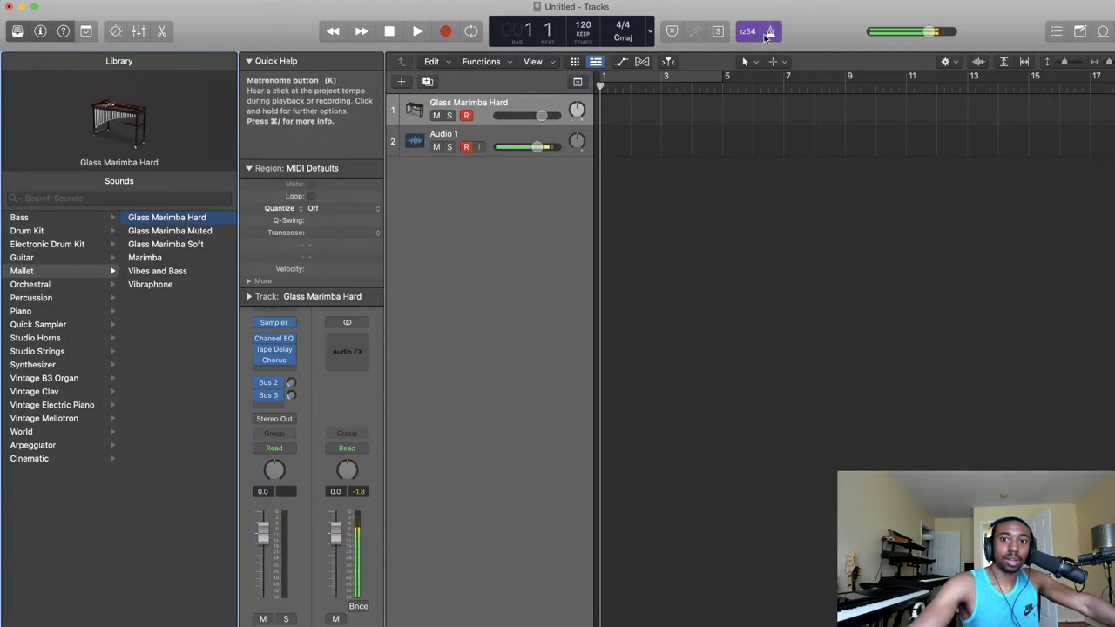
pyautogui.press('space')
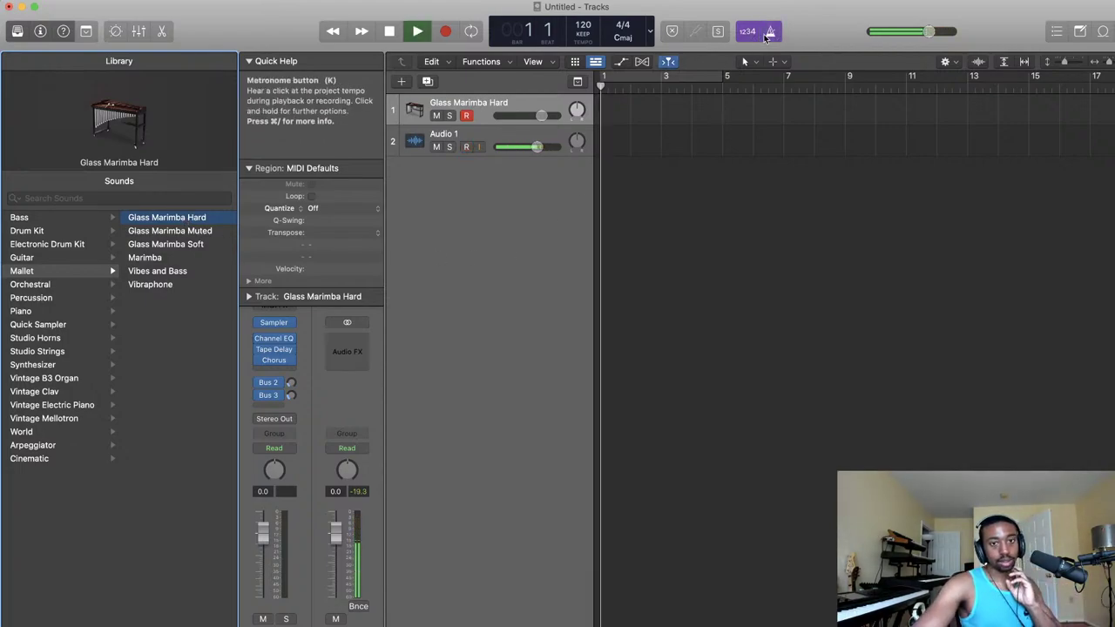
pyautogui.press('space')
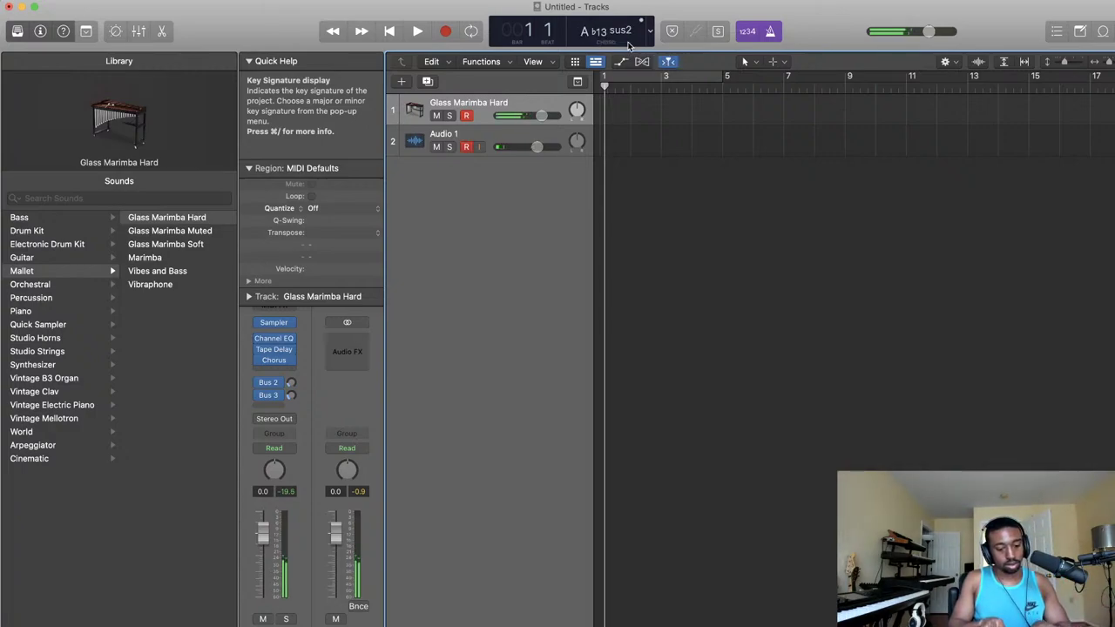
# - Audition the Marimba, Vibes and Bass, and Vibraphone mallet patches on the instrument track
pyautogui.click(175, 260)
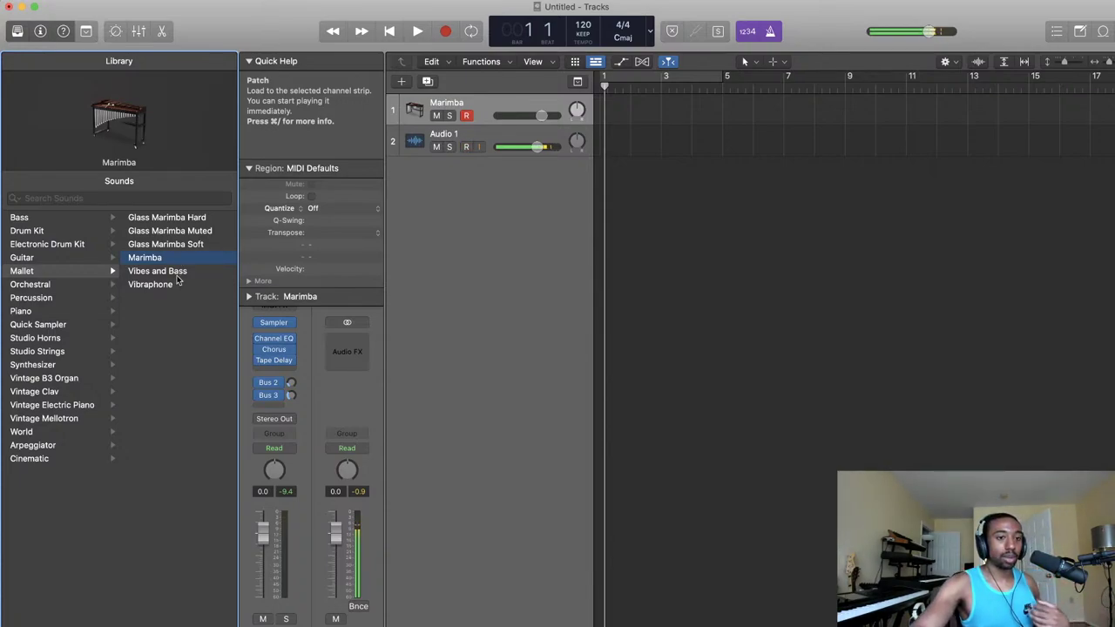
pyautogui.click(177, 276)
pyautogui.click(173, 285)
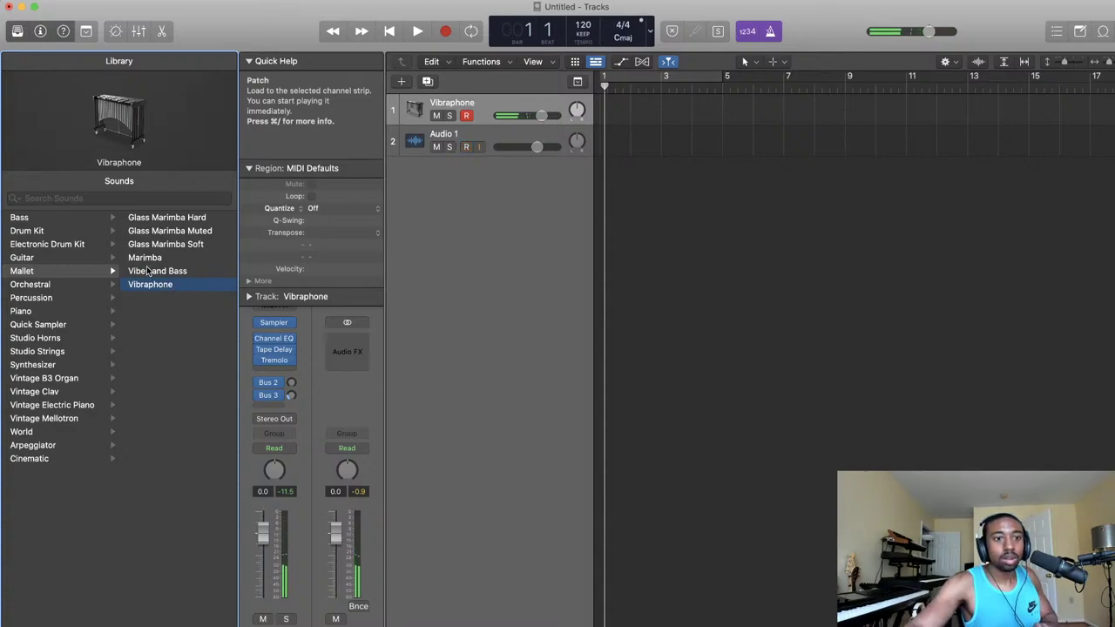
# - Audition the Classic Clean, Acoustic Guitar and Steel String Acoustic guitar patches on the instrument track
pyautogui.click(43, 258)
pyautogui.click(174, 285)
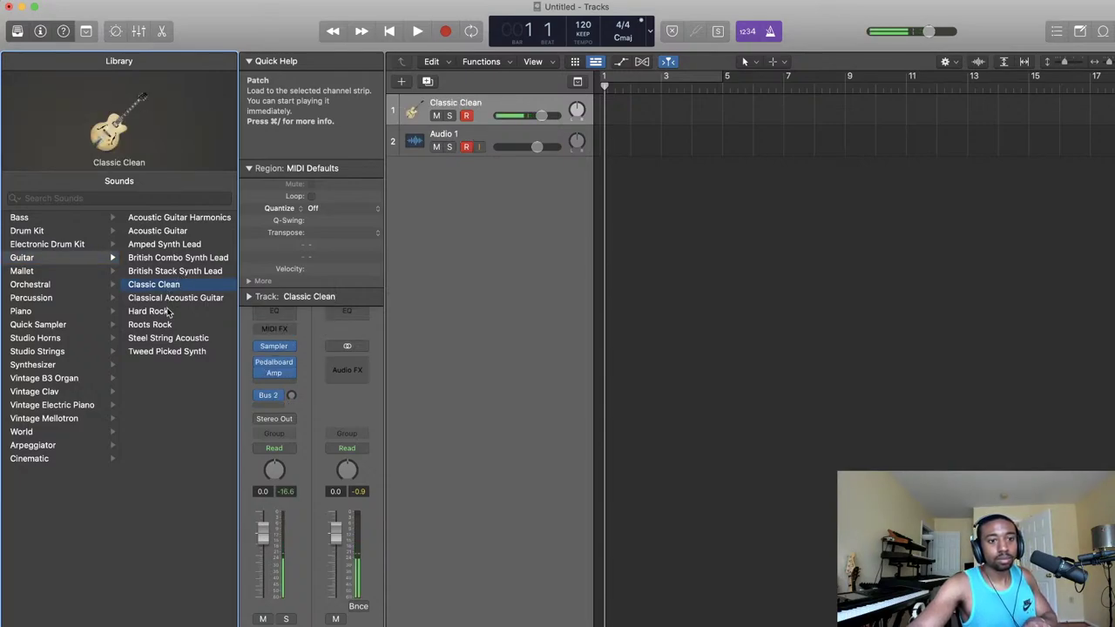
pyautogui.click(166, 231)
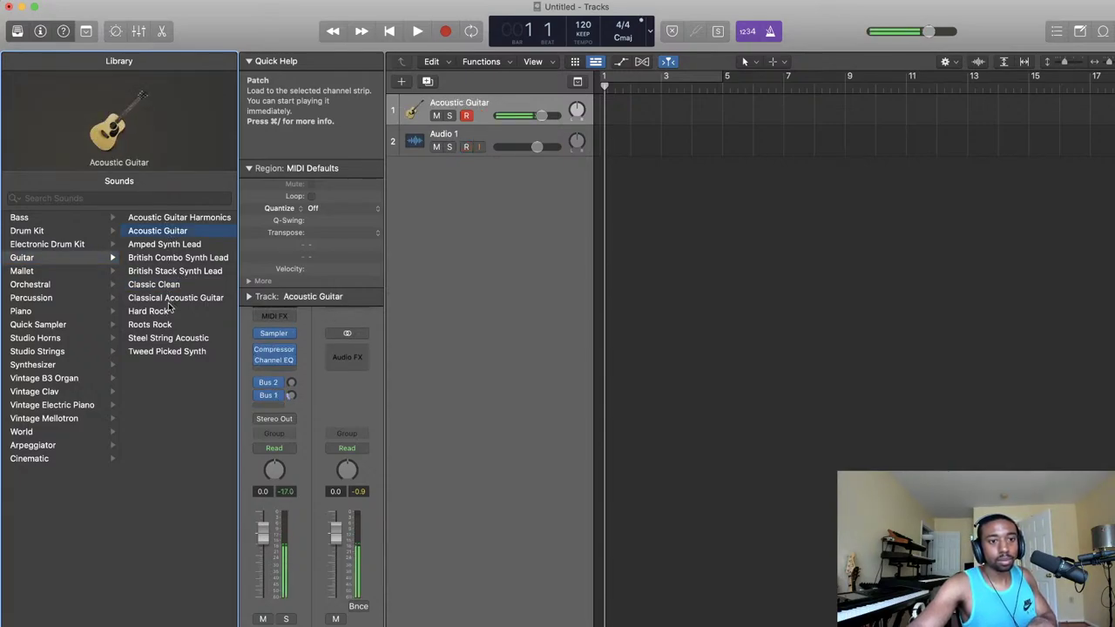
pyautogui.click(145, 339)
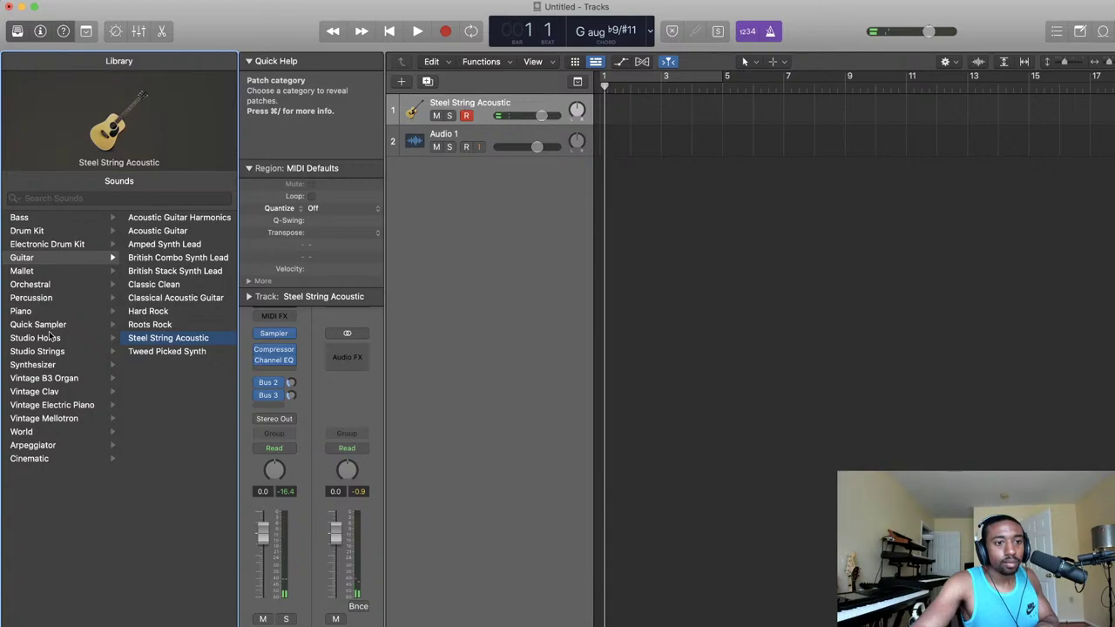
# - Load the Delicate Bells patch from the synthesizer bell sounds onto the instrument track
pyautogui.click(52, 365)
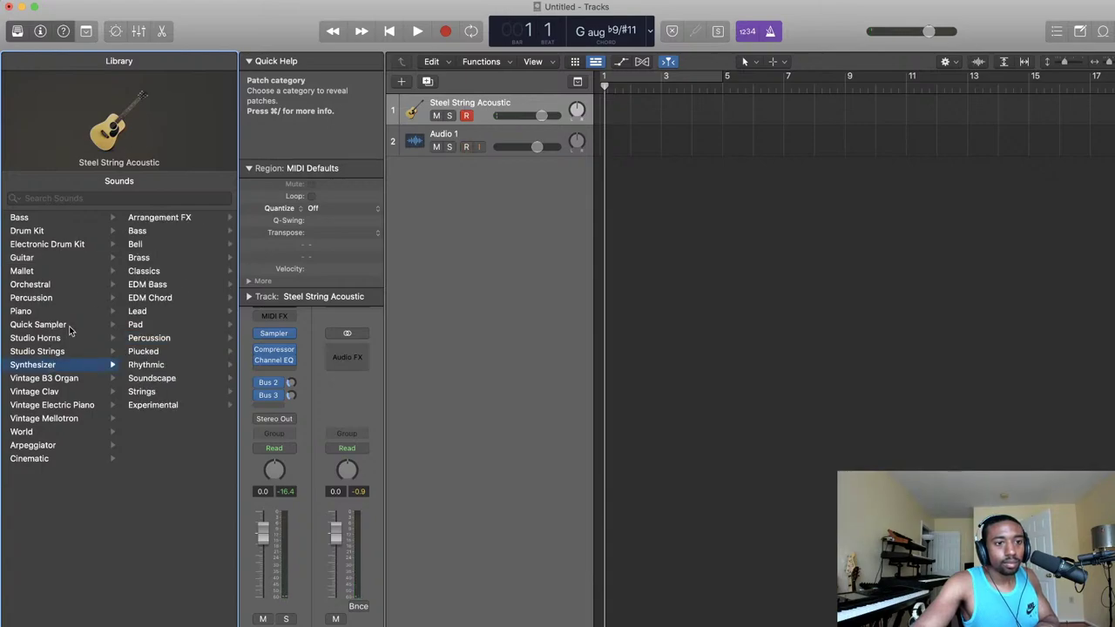
pyautogui.click(159, 247)
pyautogui.click(177, 224)
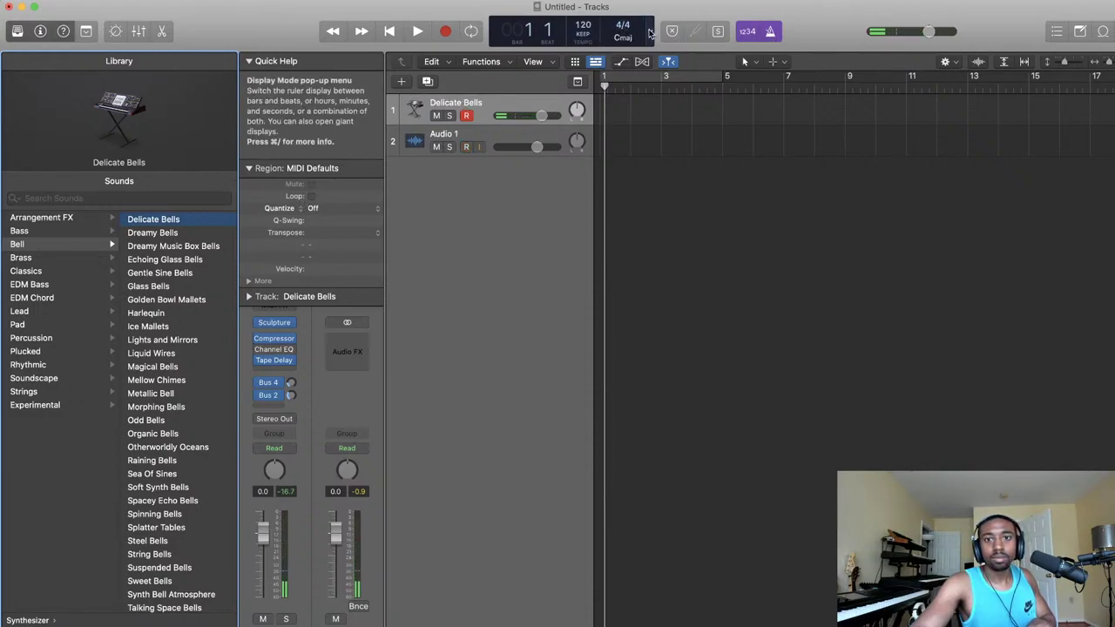
# - Play the project with the metronome and set the tempo to 112
pyautogui.click(417, 31)
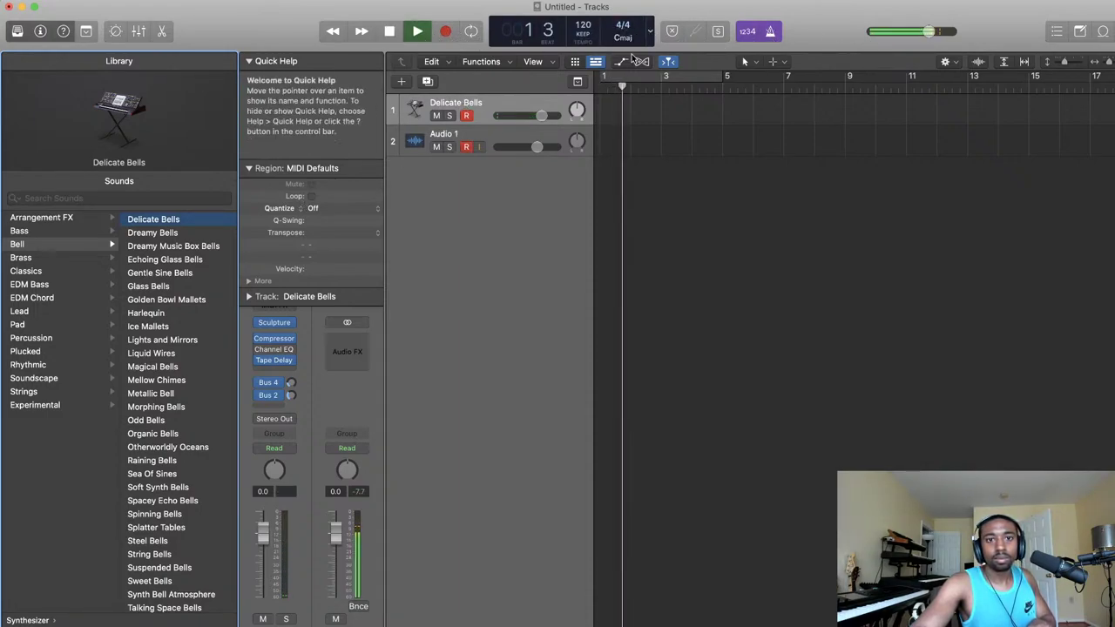
pyautogui.doubleClick(582, 25)
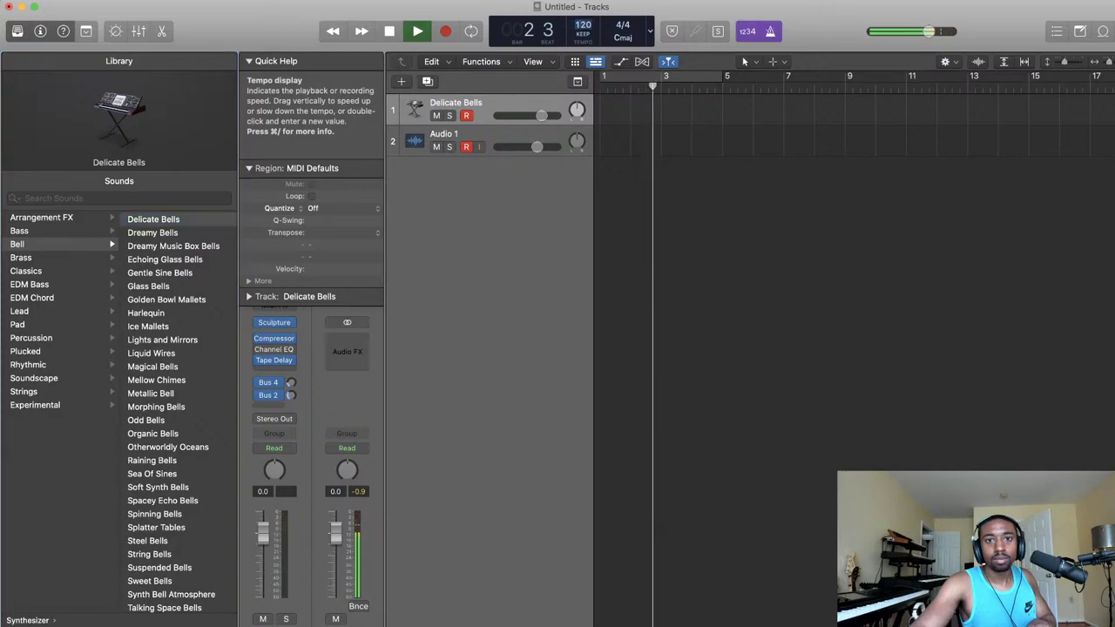
pyautogui.write('11')
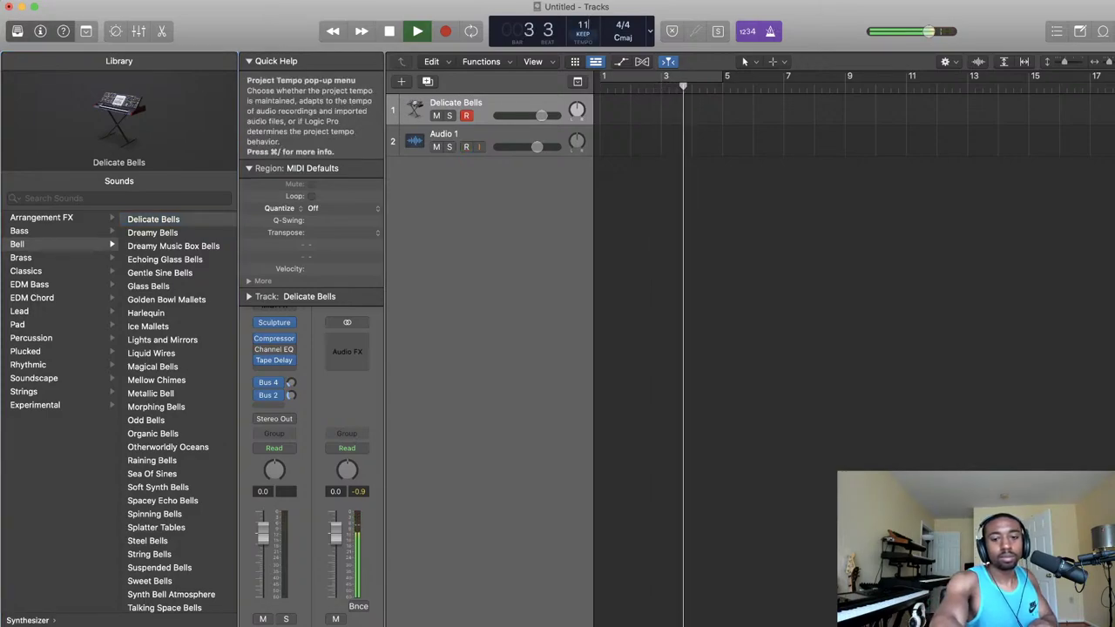
pyautogui.write('2')
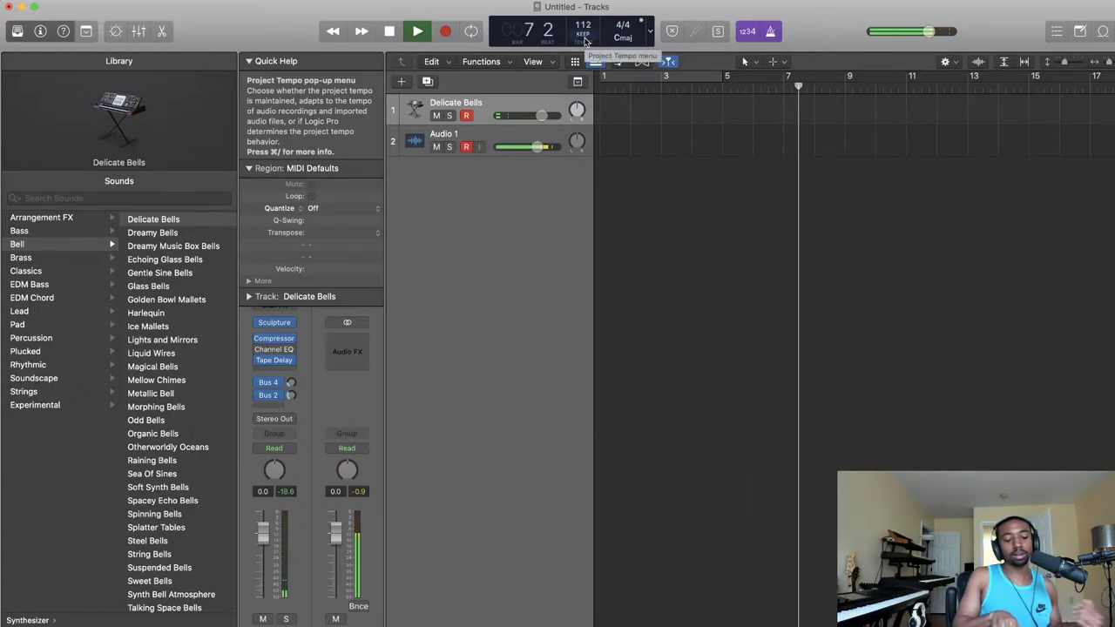
# - Switch Audio 1 from record-enabled to input monitoring and back to record-enabled
pyautogui.click(467, 147)
pyautogui.click(478, 148)
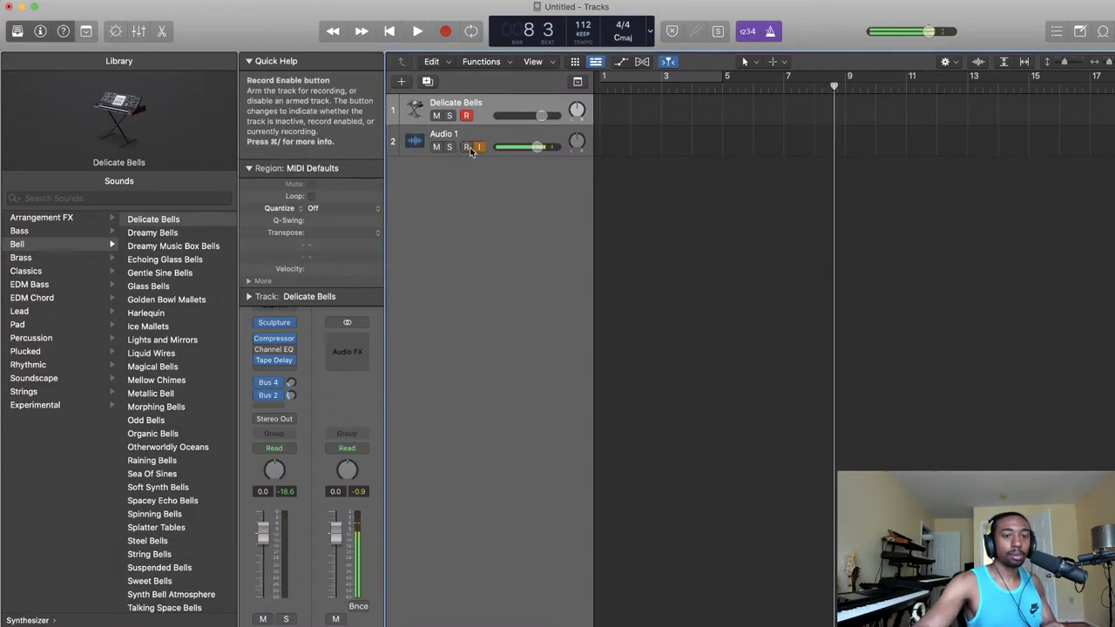
pyautogui.click(467, 147)
pyautogui.click(477, 150)
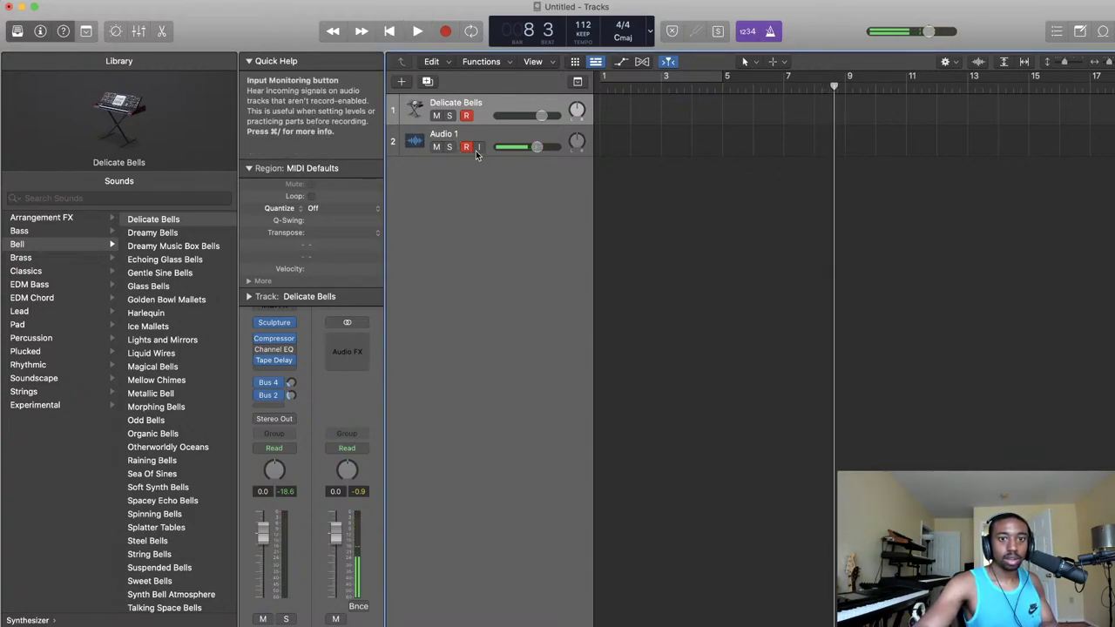
# - Turn on input monitoring for Audio 1, test it with the track record-enabled during short playbacks, and return the playhead to the project start
pyautogui.click(478, 148)
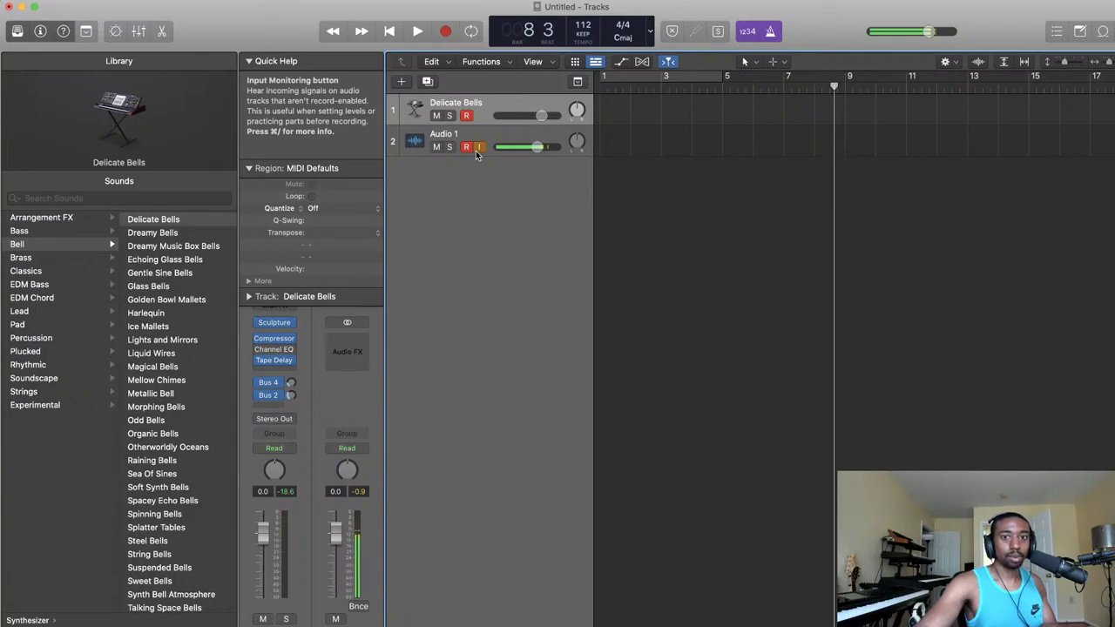
pyautogui.press('space')
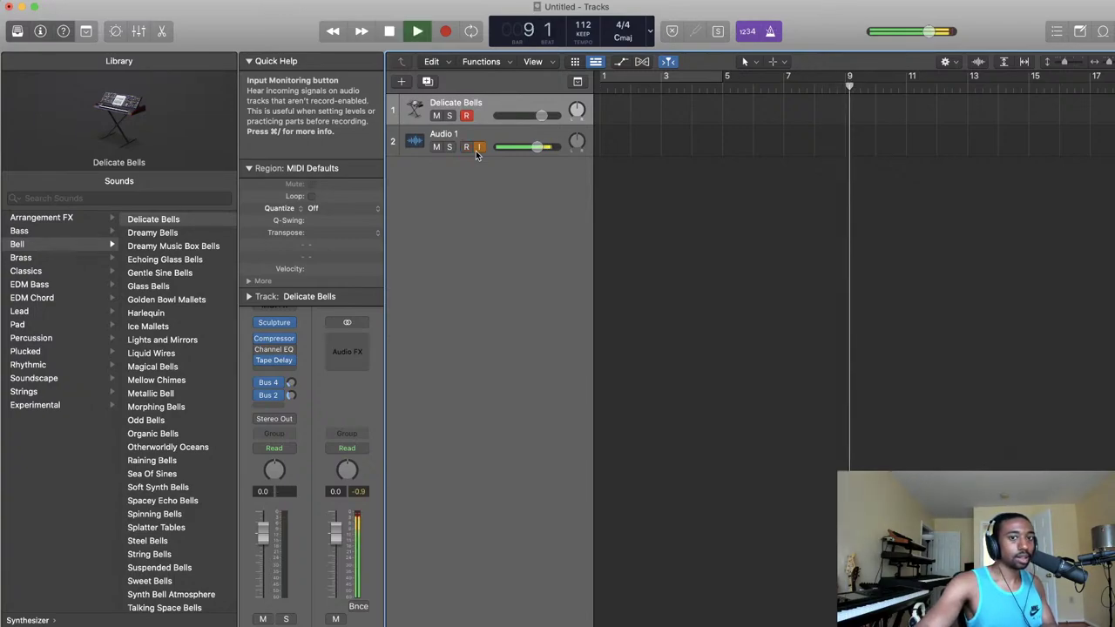
pyautogui.press('space')
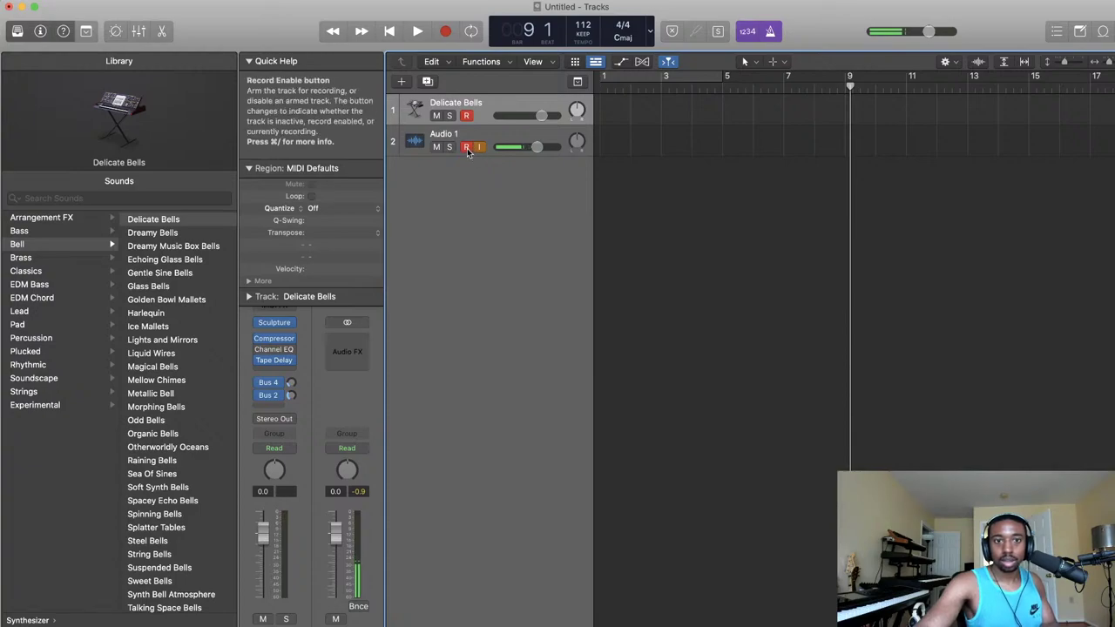
pyautogui.click(467, 147)
pyautogui.press('space')
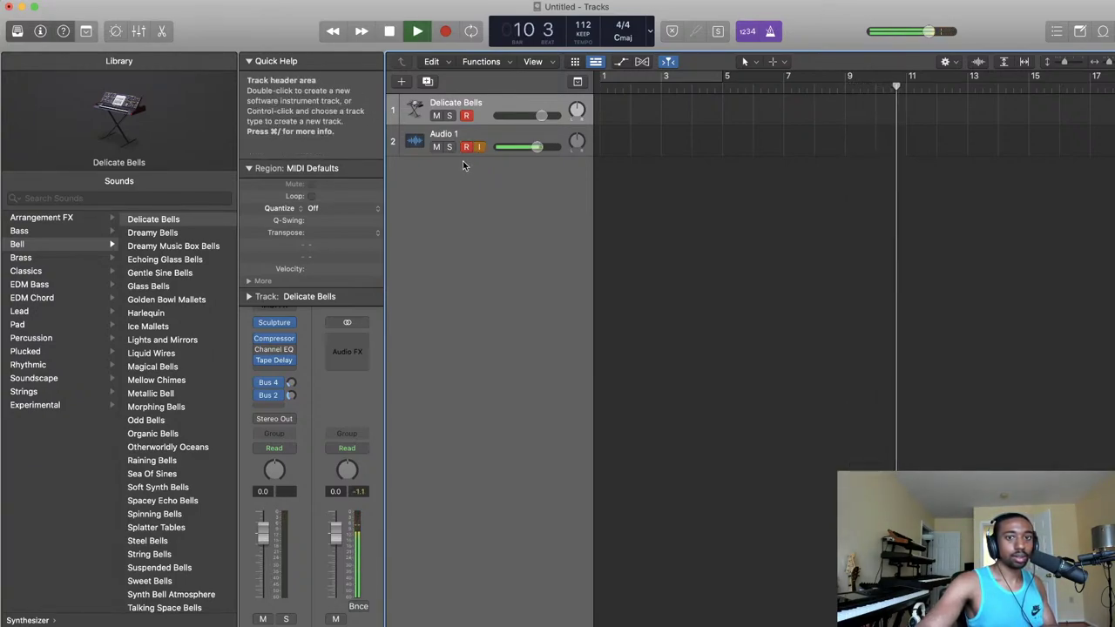
pyautogui.press('space')
pyautogui.press('space')
pyautogui.press('space')
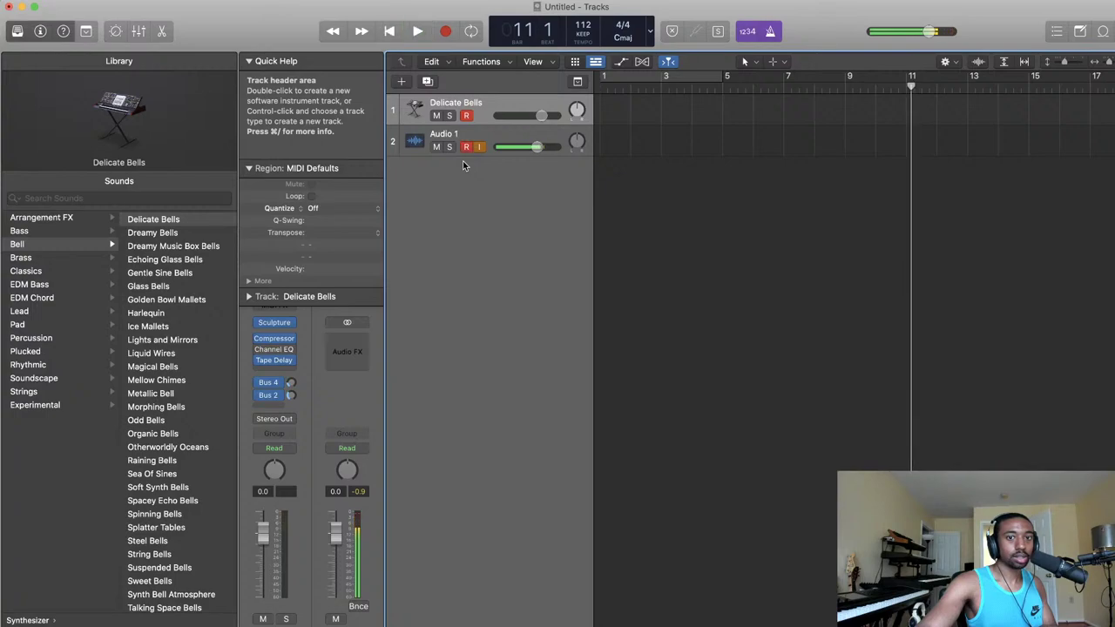
pyautogui.click(390, 32)
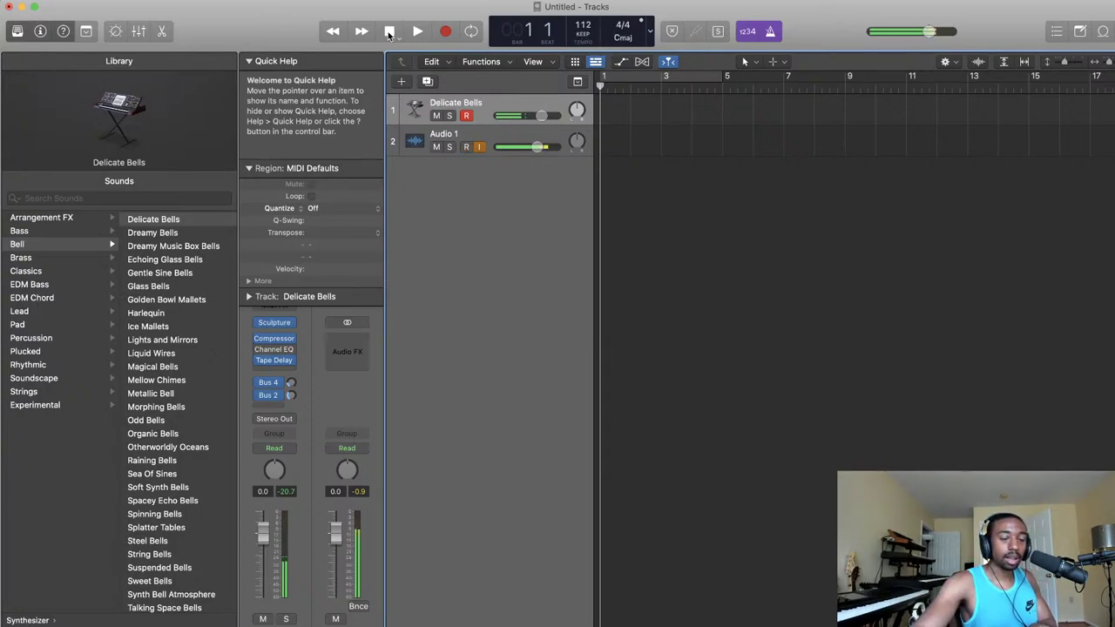
# - Load the Dreamy Bells patch onto the instrument track and record a part of about eight bars from the project start
pyautogui.click(156, 234)
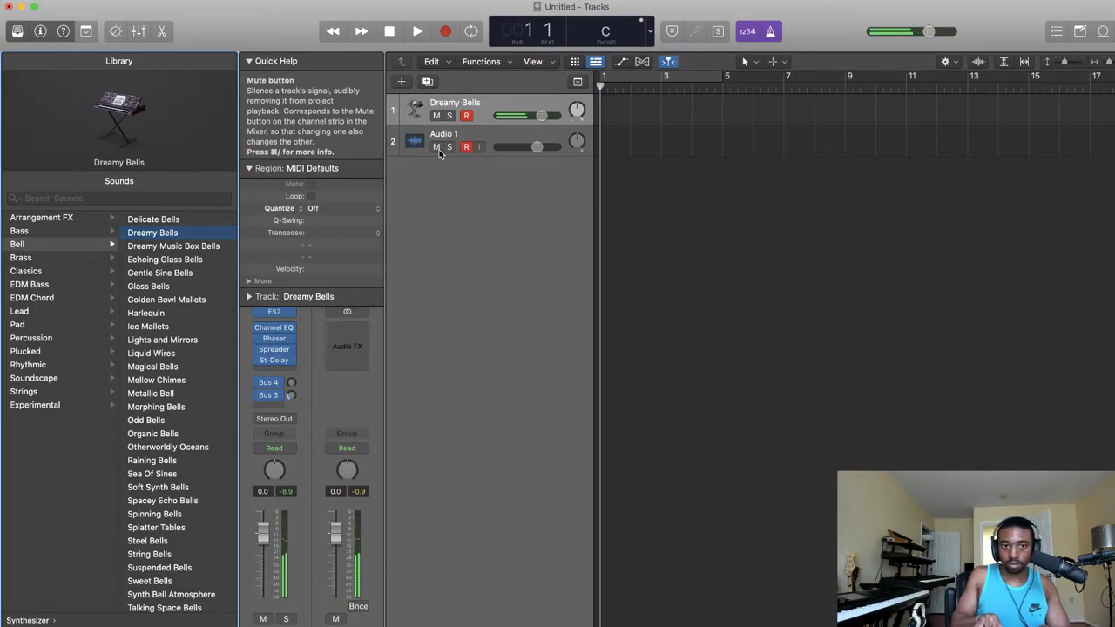
pyautogui.click(416, 33)
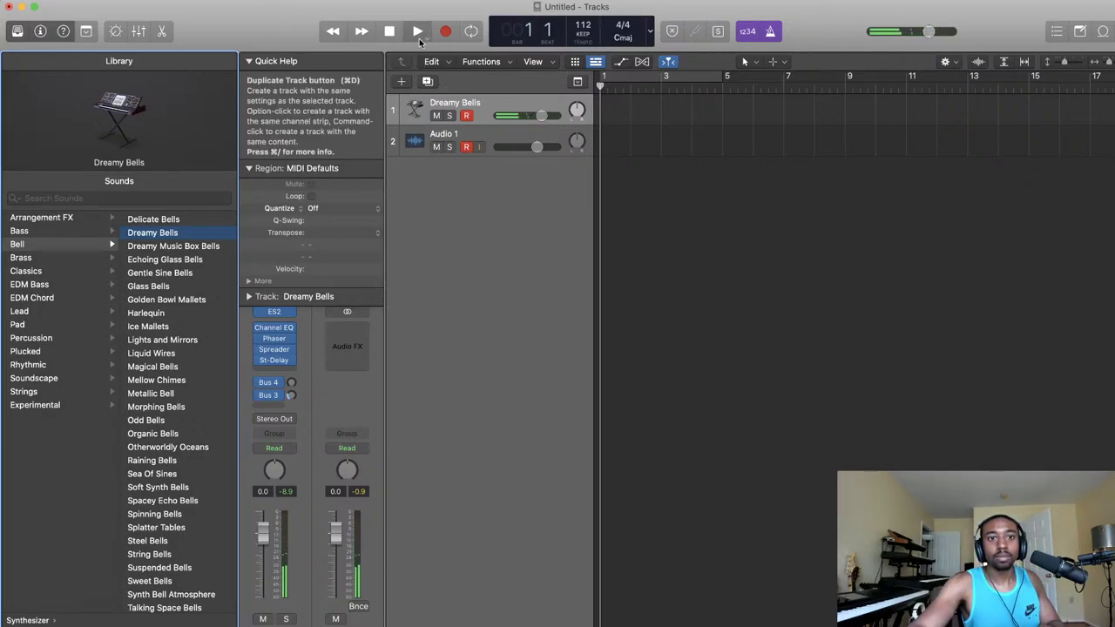
pyautogui.click(417, 32)
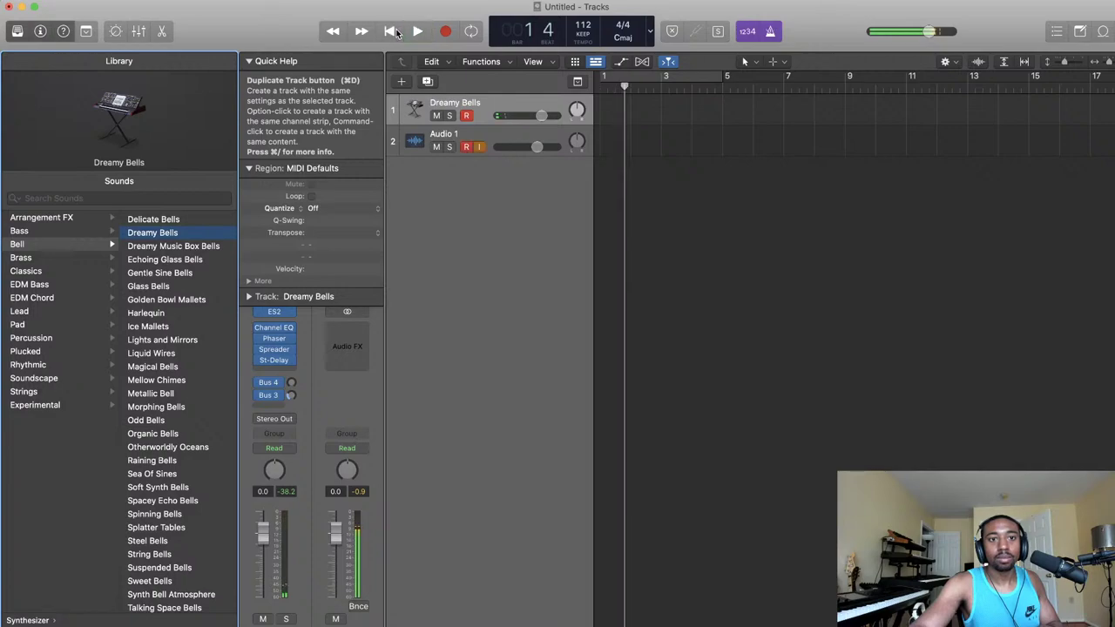
pyautogui.click(385, 31)
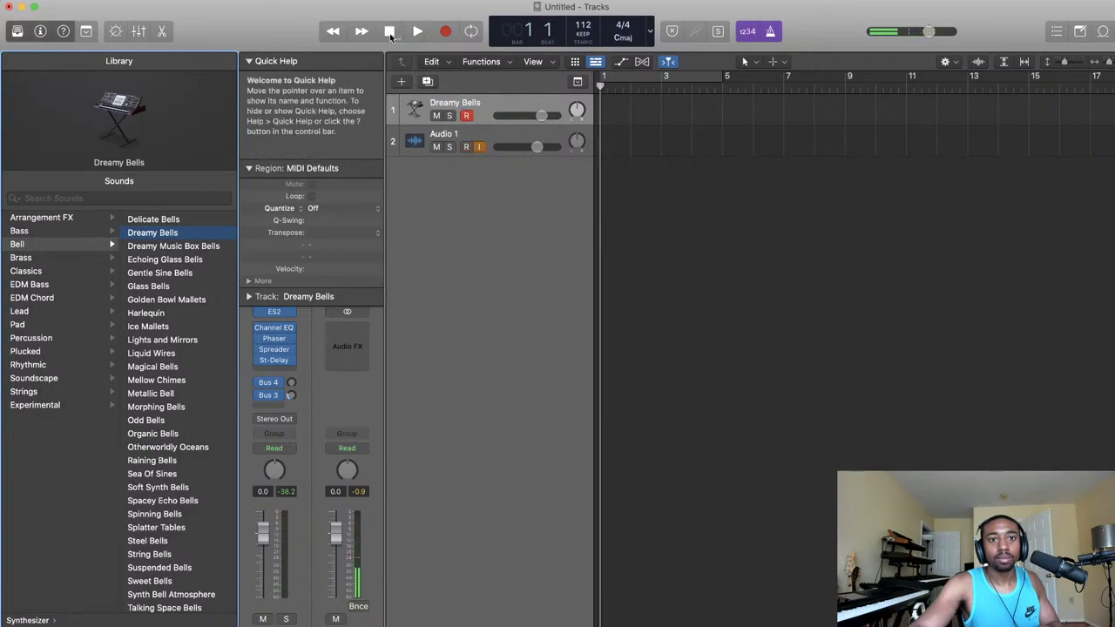
pyautogui.click(445, 31)
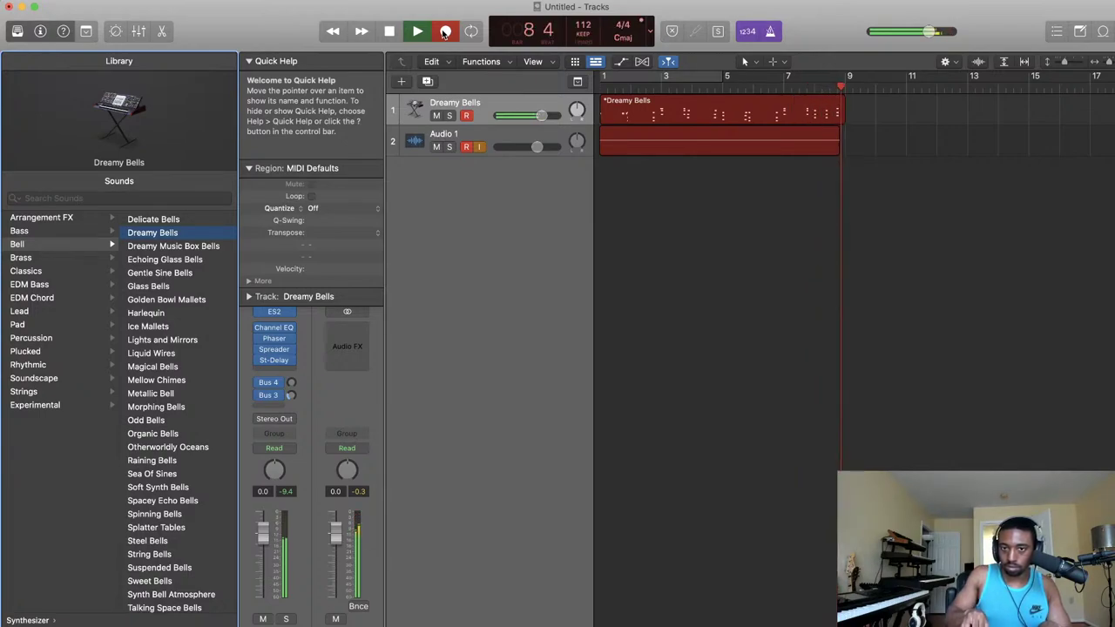
pyautogui.press('space')
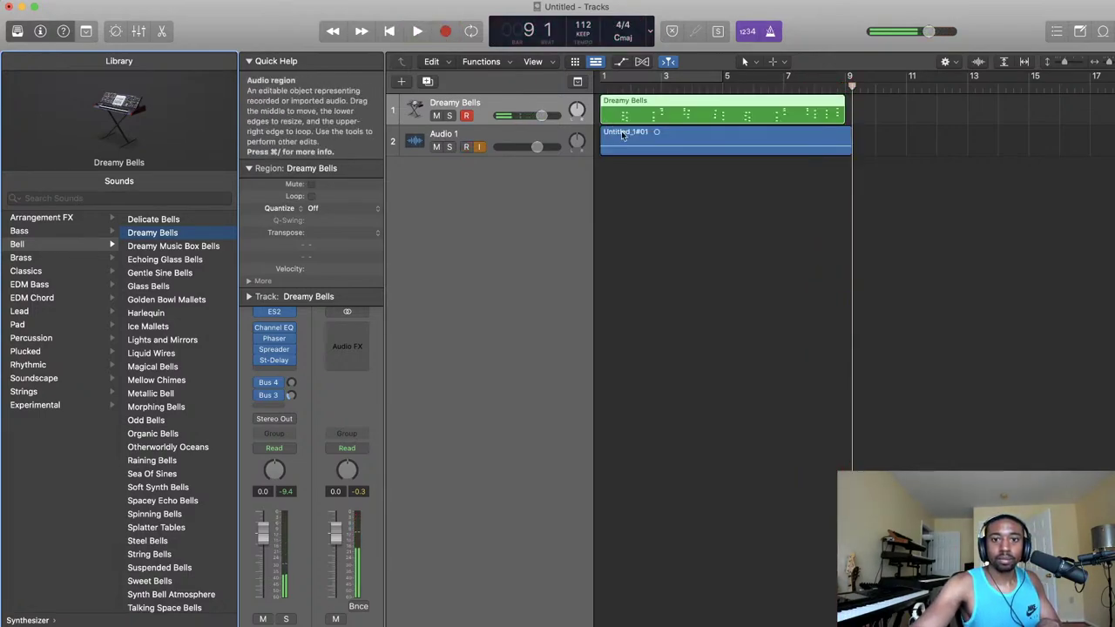
# - Delete the recorded audio region on the Audio 1 track together with its audio file on disk
pyautogui.click(602, 150)
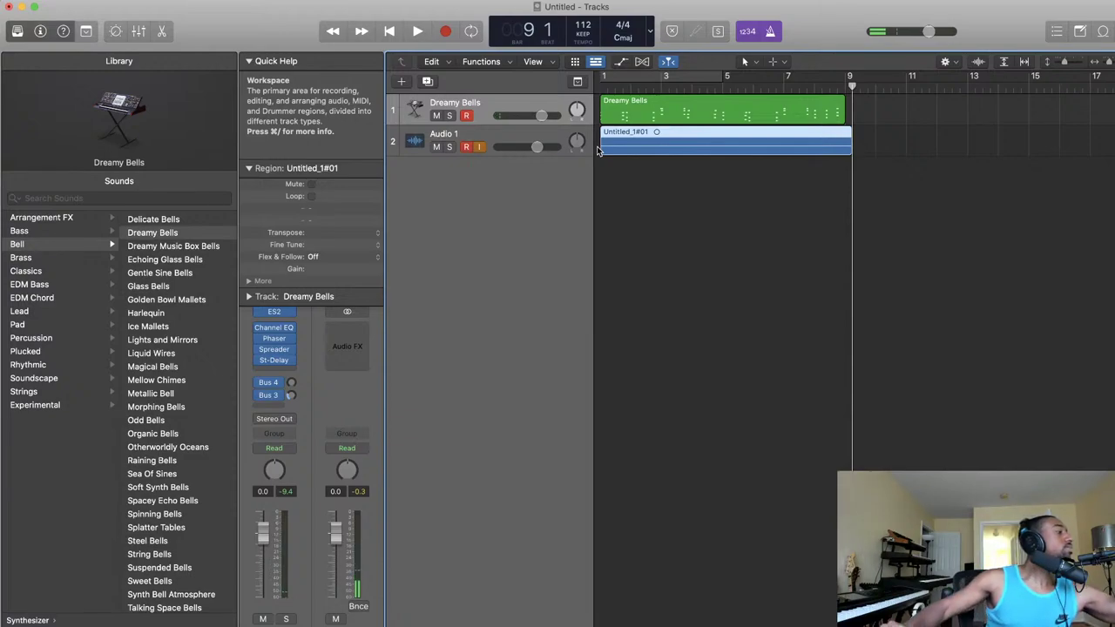
pyautogui.press('Delete')
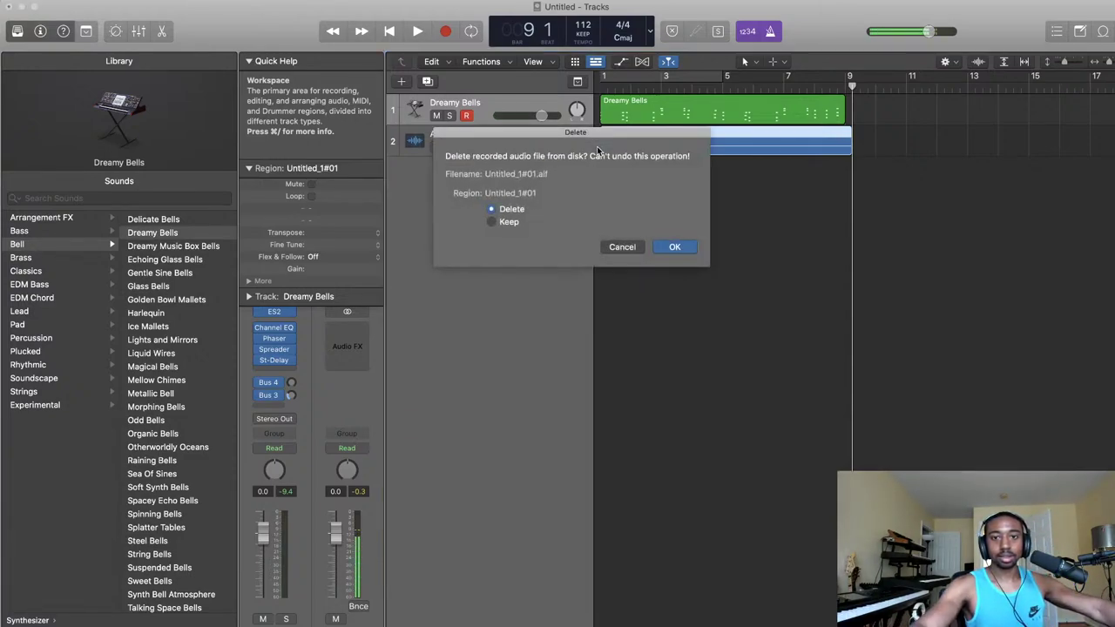
pyautogui.click(675, 247)
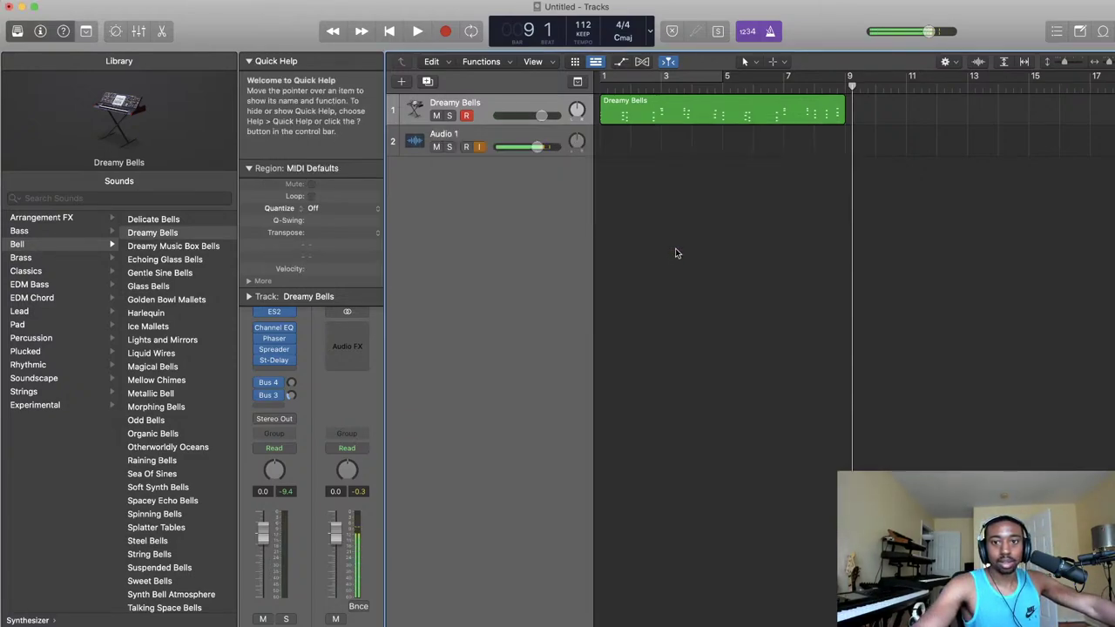
# - Open the Dreamy Bells region in the Piano Roll with the Library and Inspector hidden, and select all its notes
pyautogui.doubleClick(660, 120)
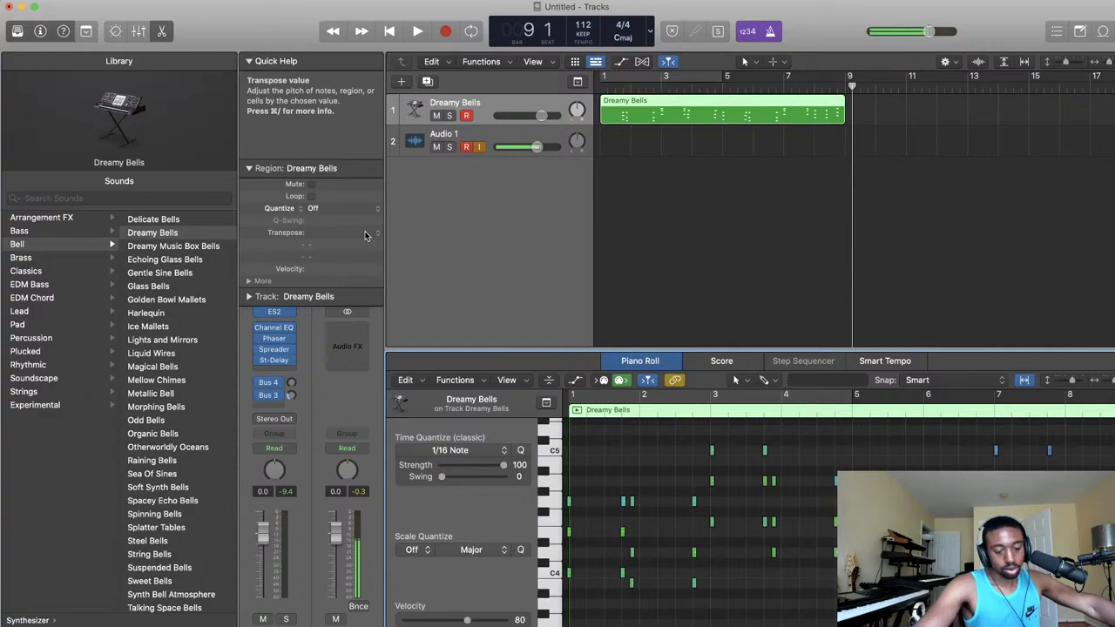
pyautogui.click(40, 31)
pyautogui.click(17, 32)
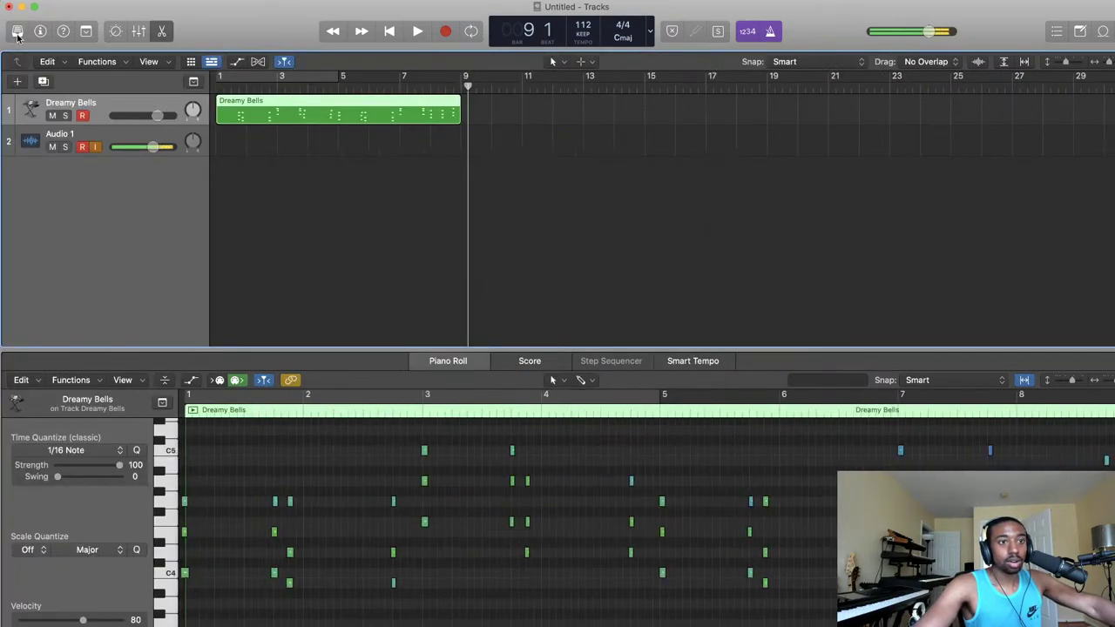
pyautogui.click(217, 484)
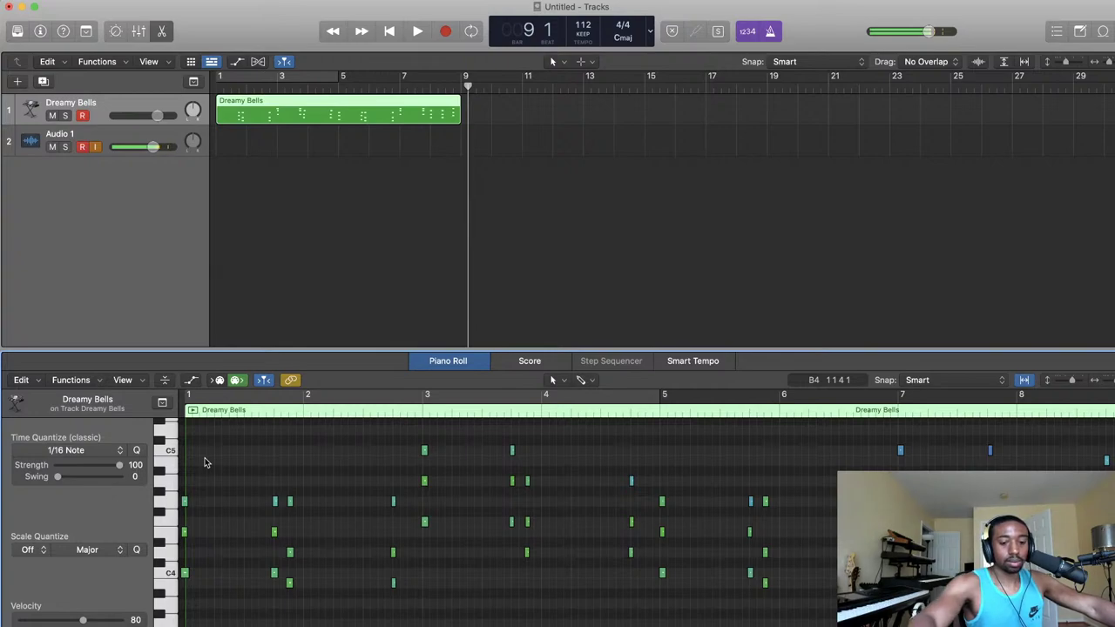
pyautogui.press('super+a')
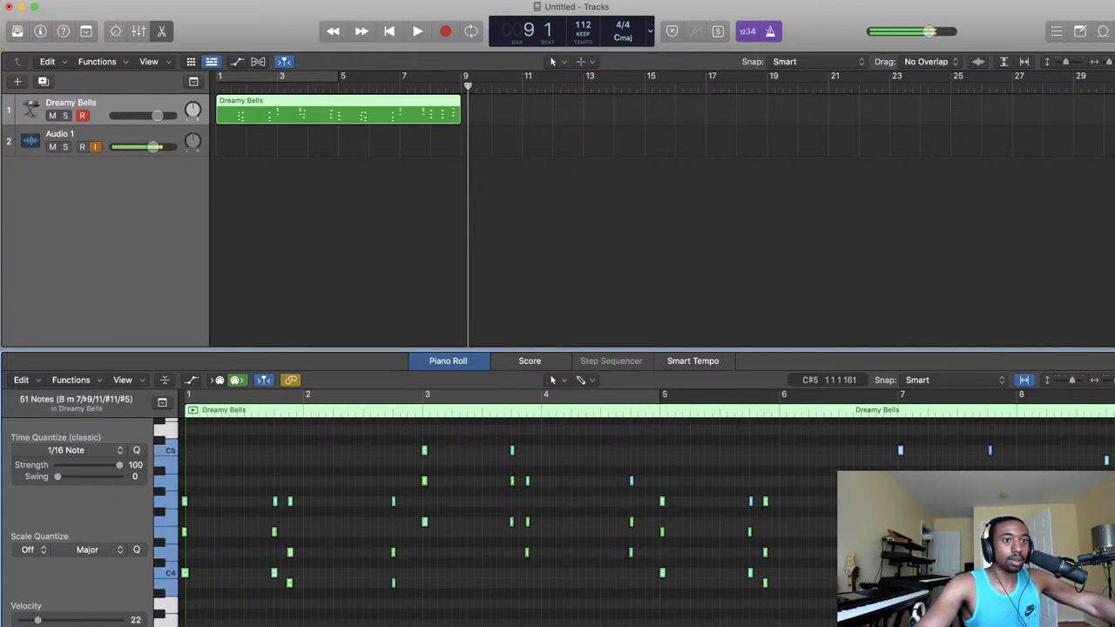
pyautogui.click(132, 0)
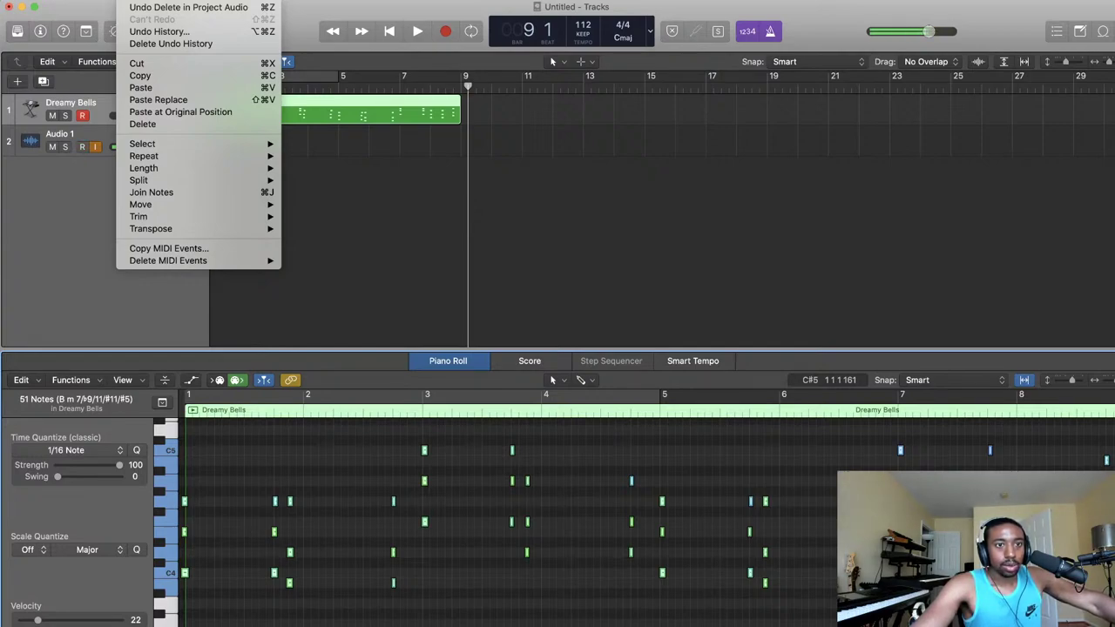
pyautogui.moveTo(160, 0)
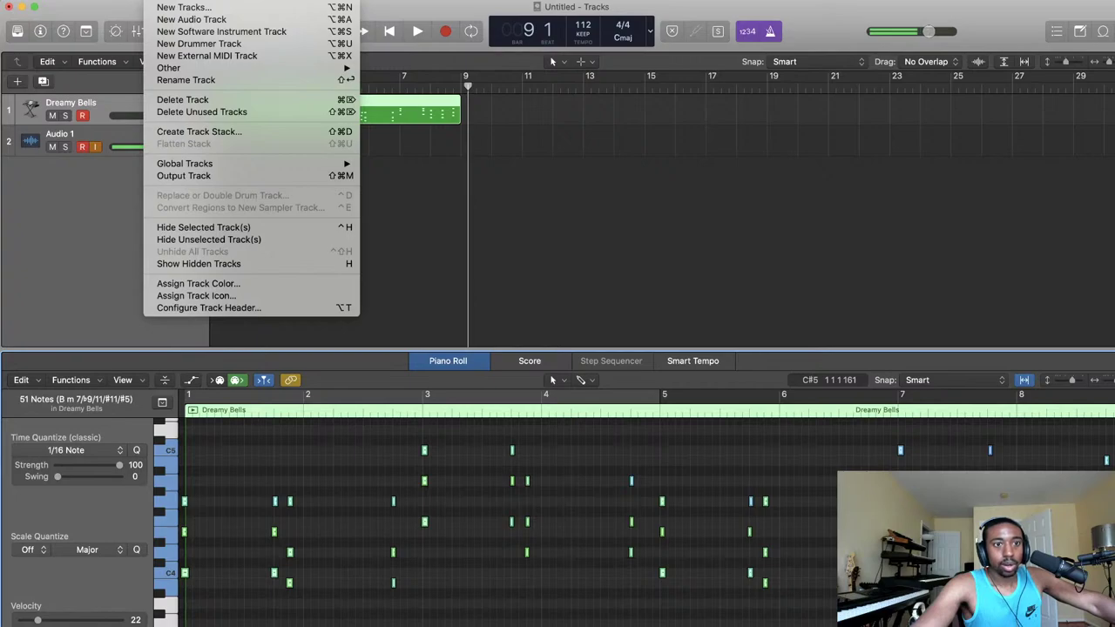
pyautogui.moveTo(204, 0)
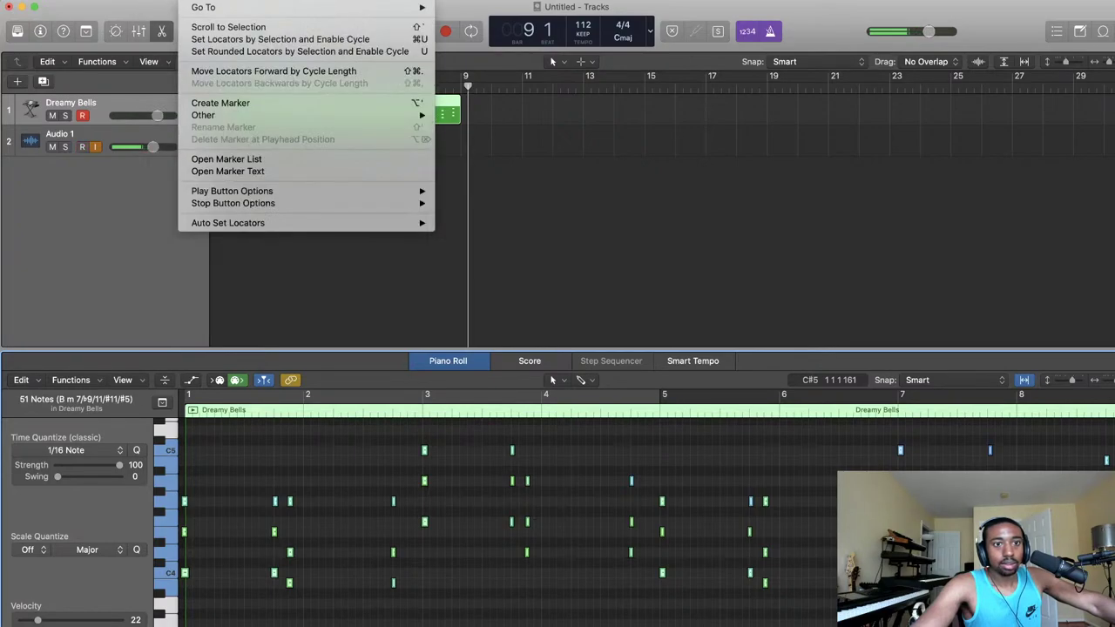
pyautogui.moveTo(248, 0)
pyautogui.moveTo(288, 0)
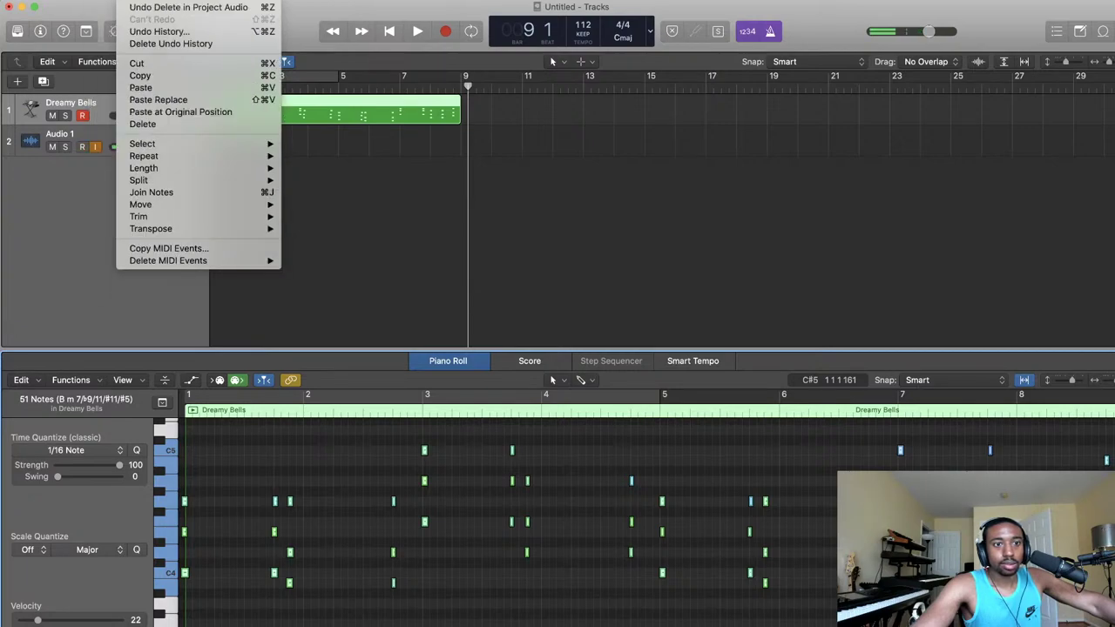
pyautogui.moveTo(165, 208)
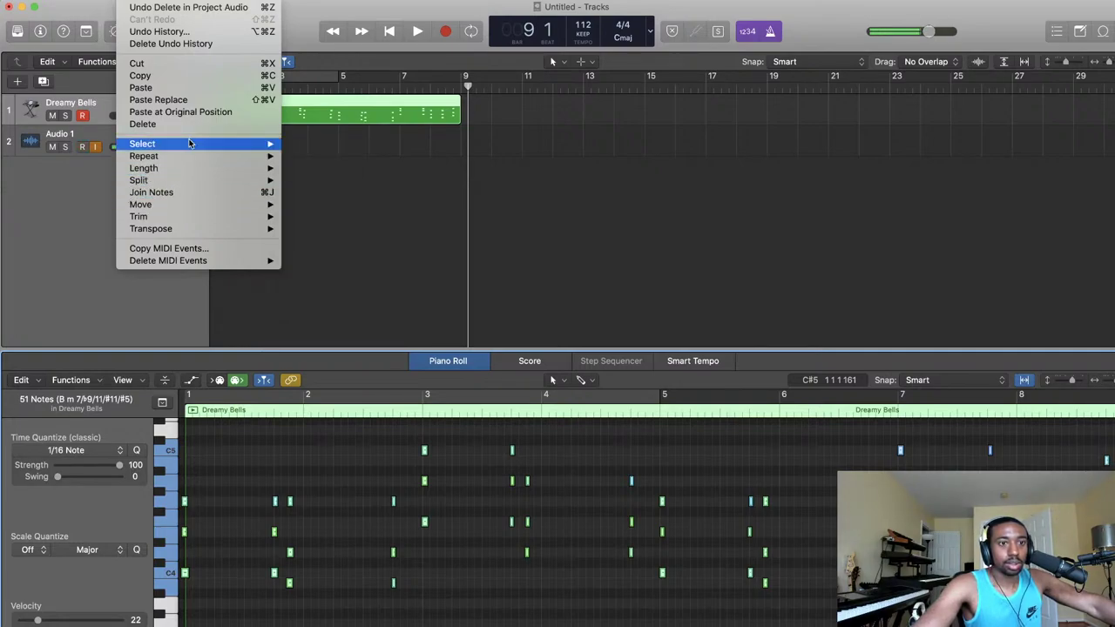
pyautogui.moveTo(189, 143)
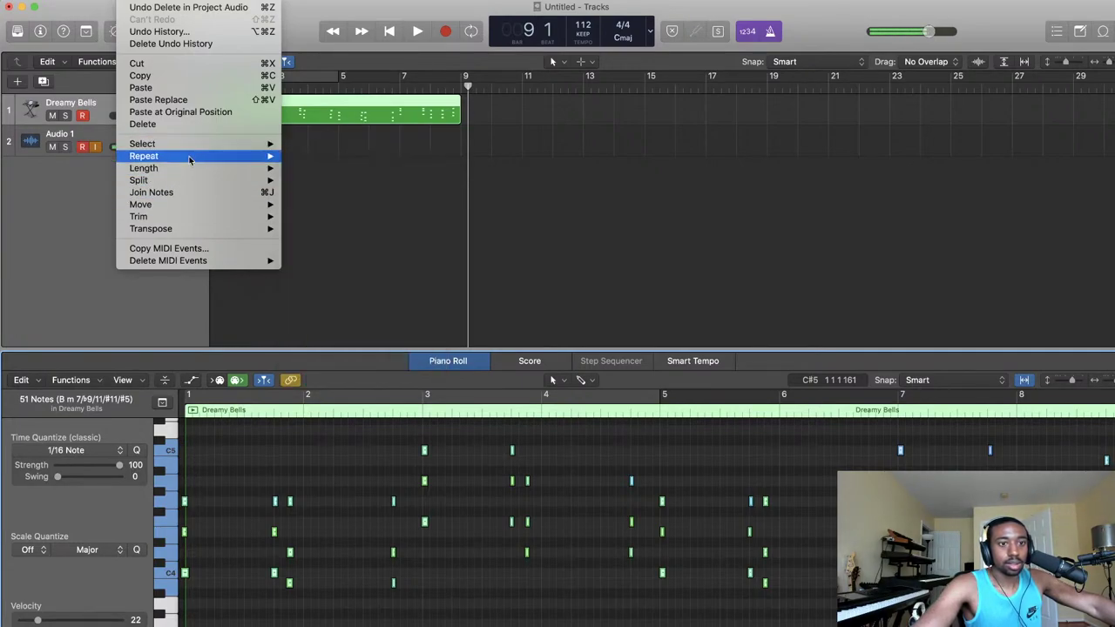
pyautogui.moveTo(190, 169)
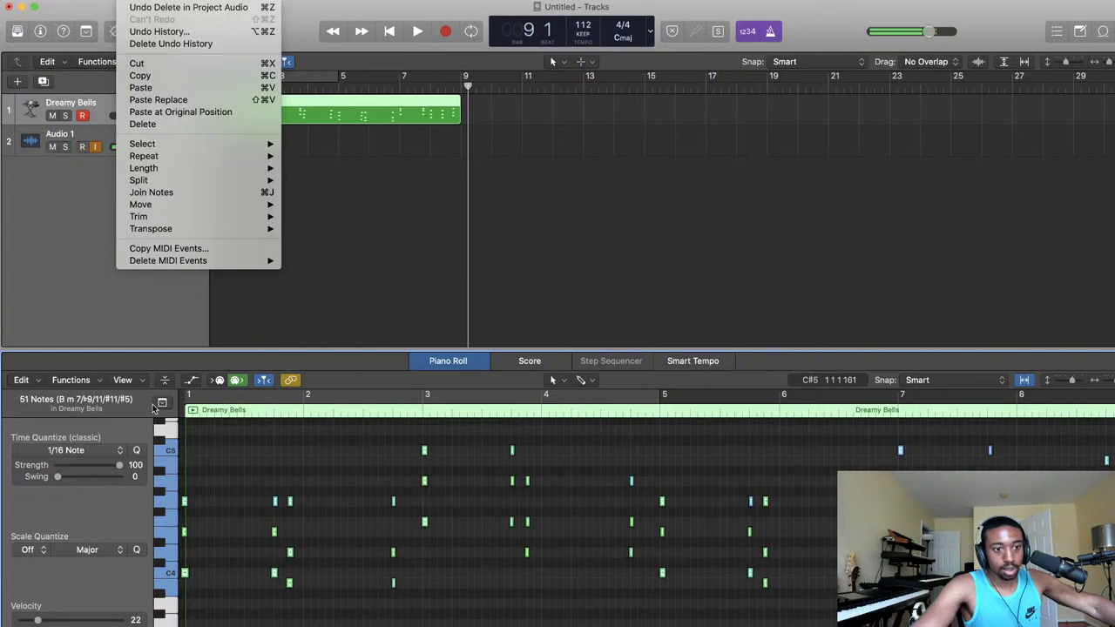
# - Quantize the selected Dreamy Bells notes to 1/16 Note and change the time quantize value to 1/8 Note
pyautogui.click(136, 452)
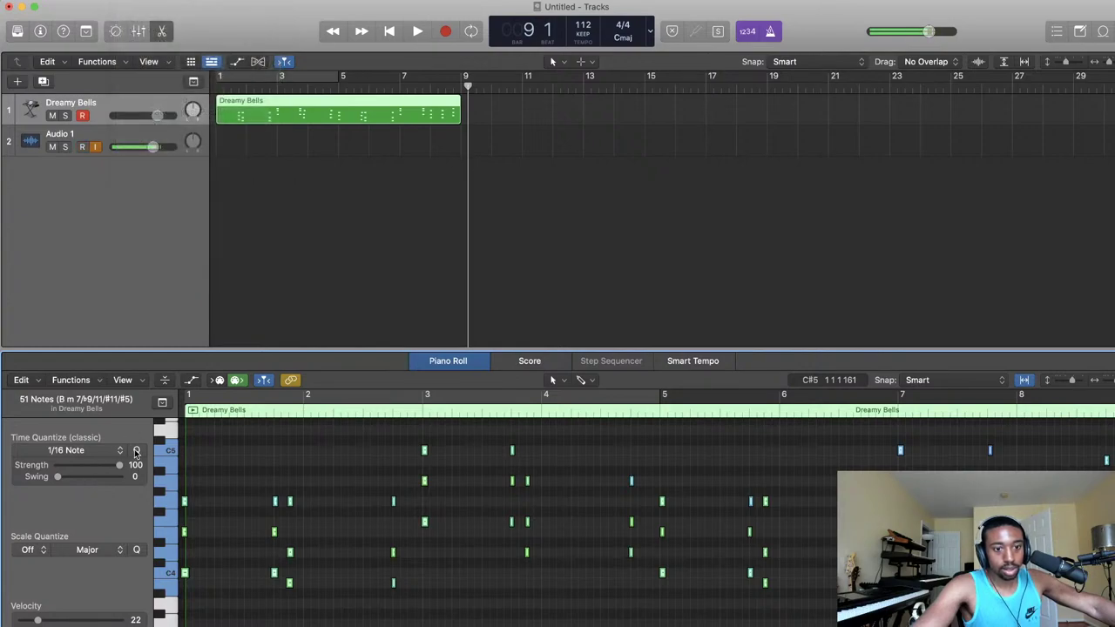
pyautogui.click(136, 452)
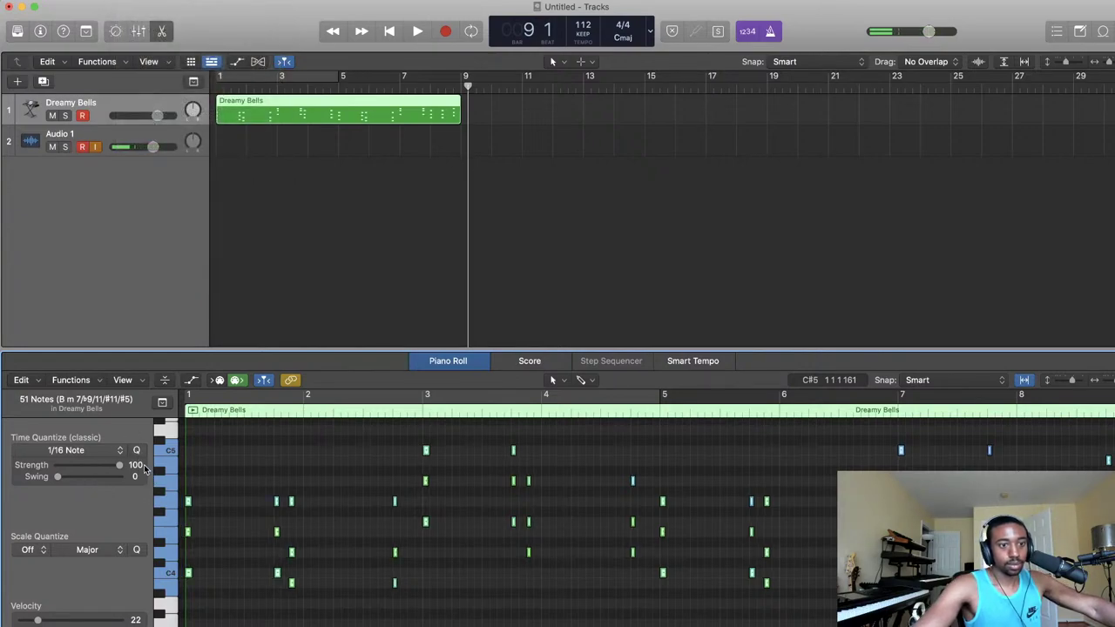
pyautogui.click(122, 453)
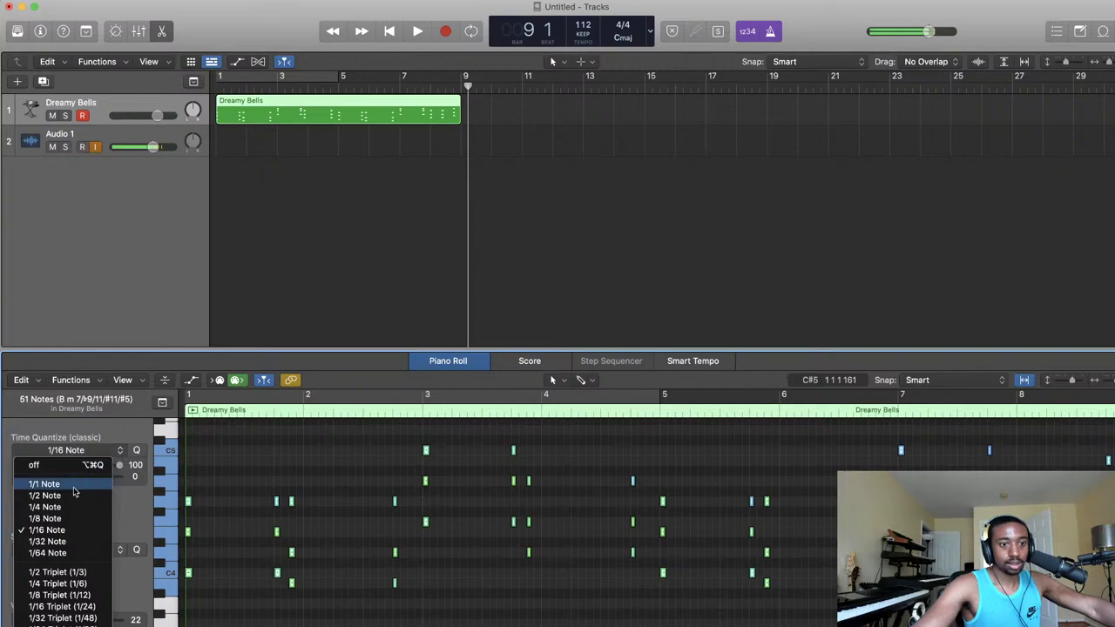
pyautogui.click(39, 515)
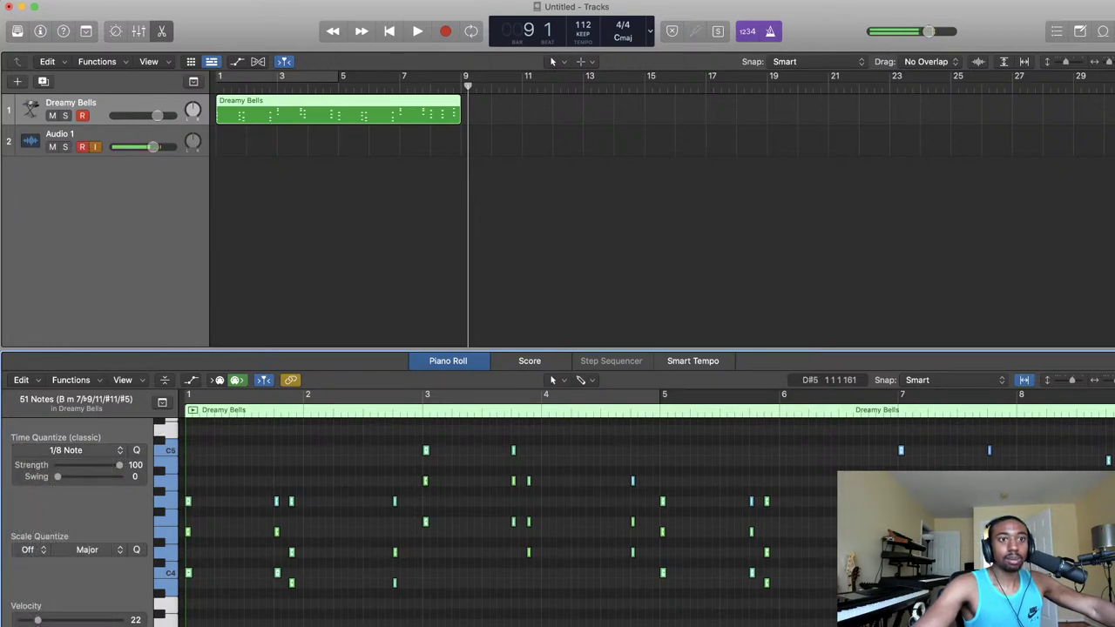
pyautogui.click(132, 0)
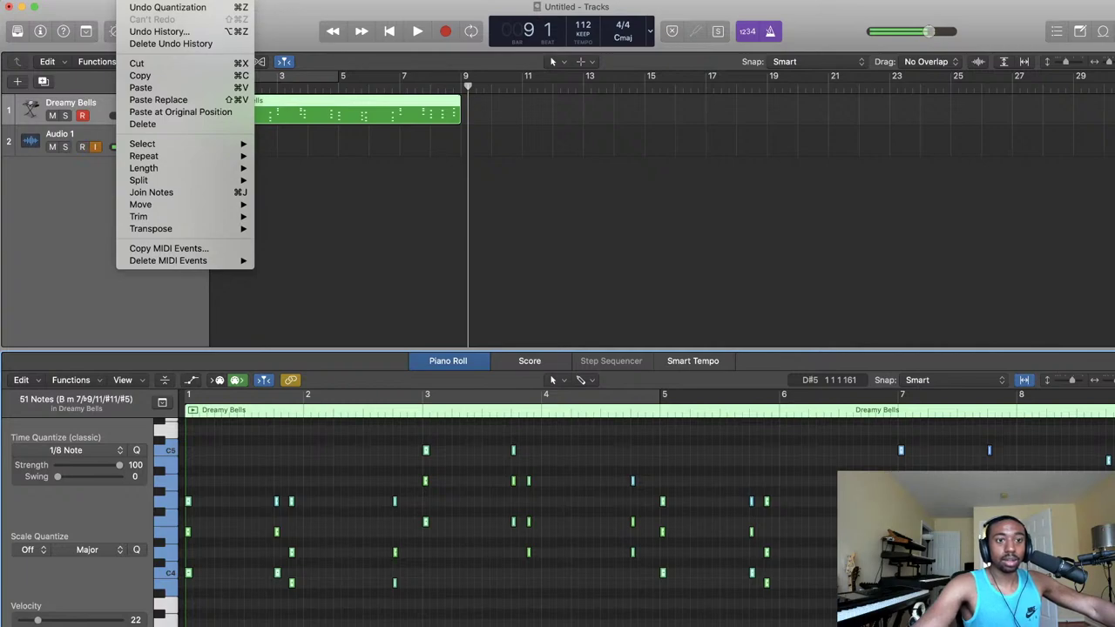
# - Play back the quantized Dreamy Bells region from bar 1
pyautogui.press('Escape')
pyautogui.press('space')
pyautogui.press('space')
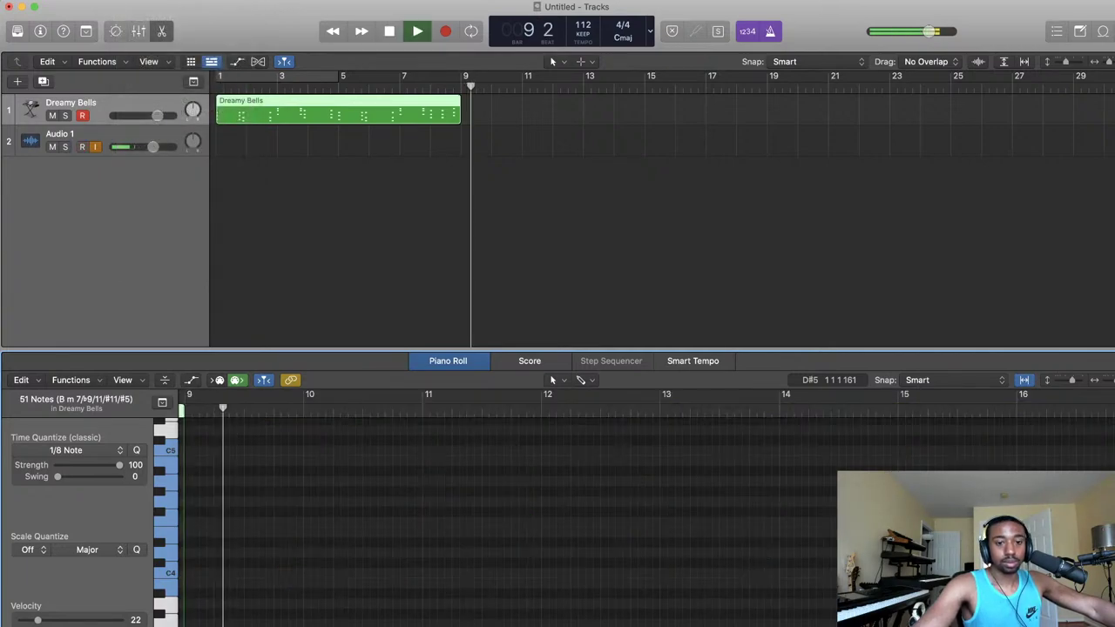
pyautogui.click(389, 31)
pyautogui.press('space')
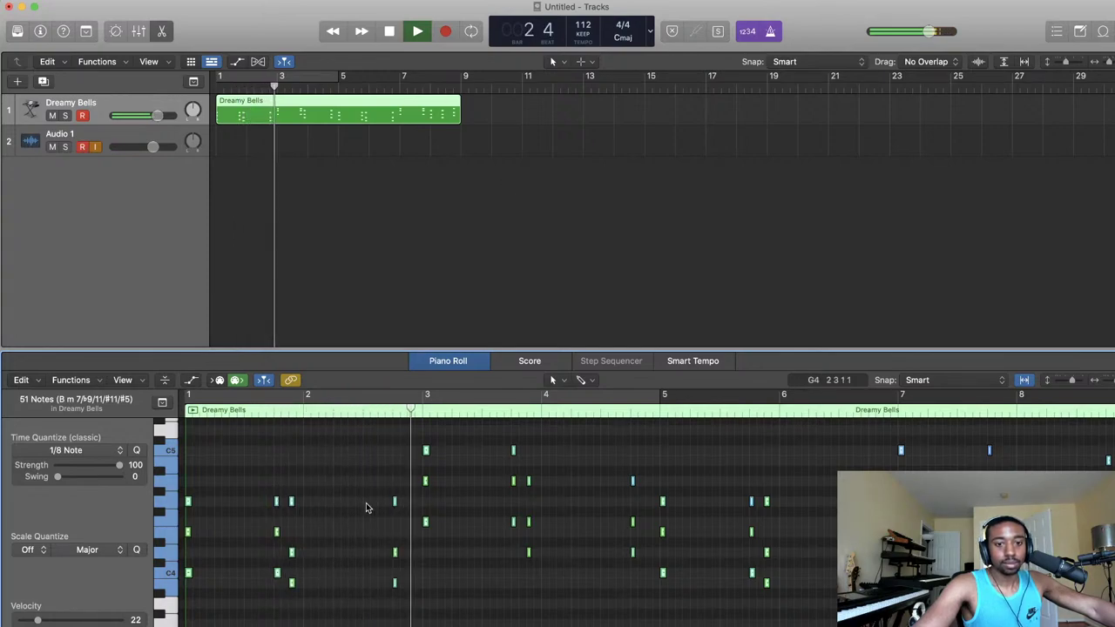
pyautogui.press('space')
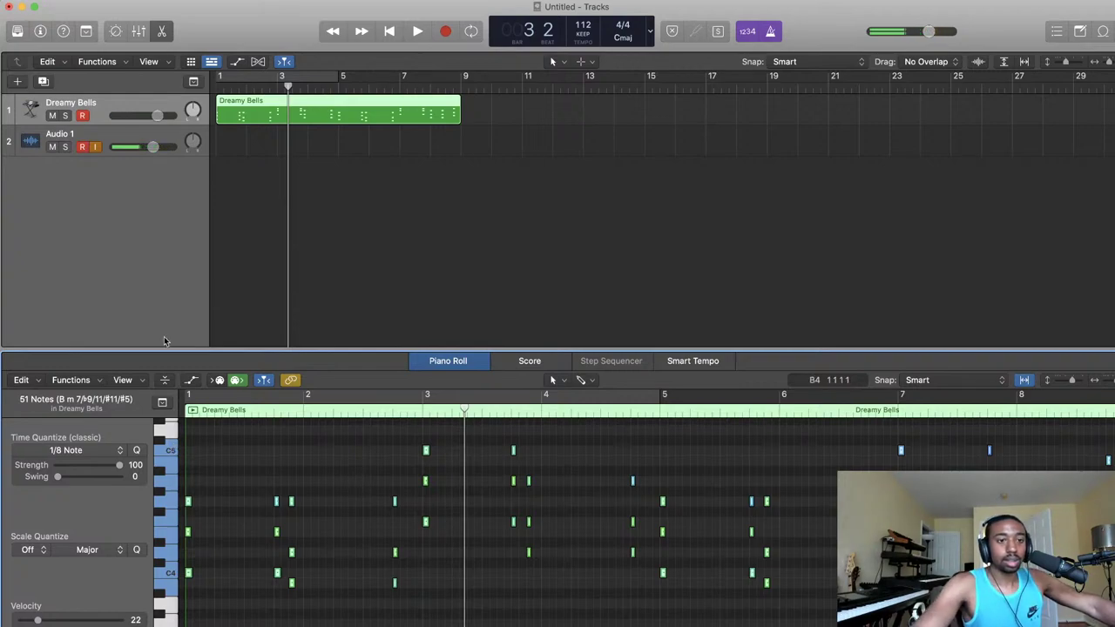
# - Transpose all selected Dreamy Bells notes down 12 semitones and listen to the result
pyautogui.click(128, 2)
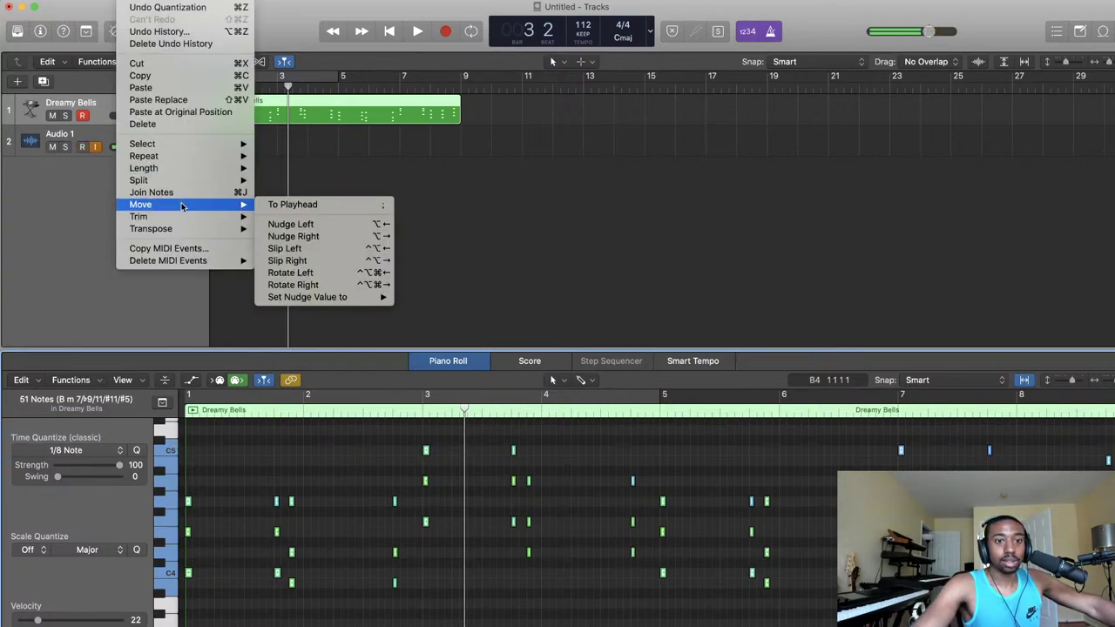
pyautogui.moveTo(171, 230)
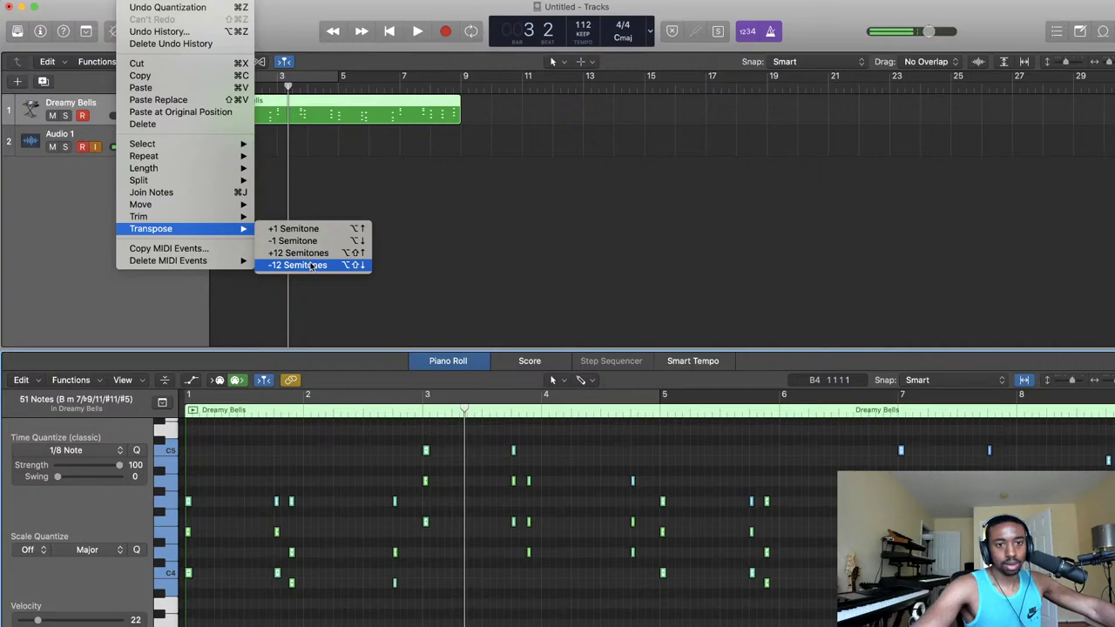
pyautogui.click(211, 469)
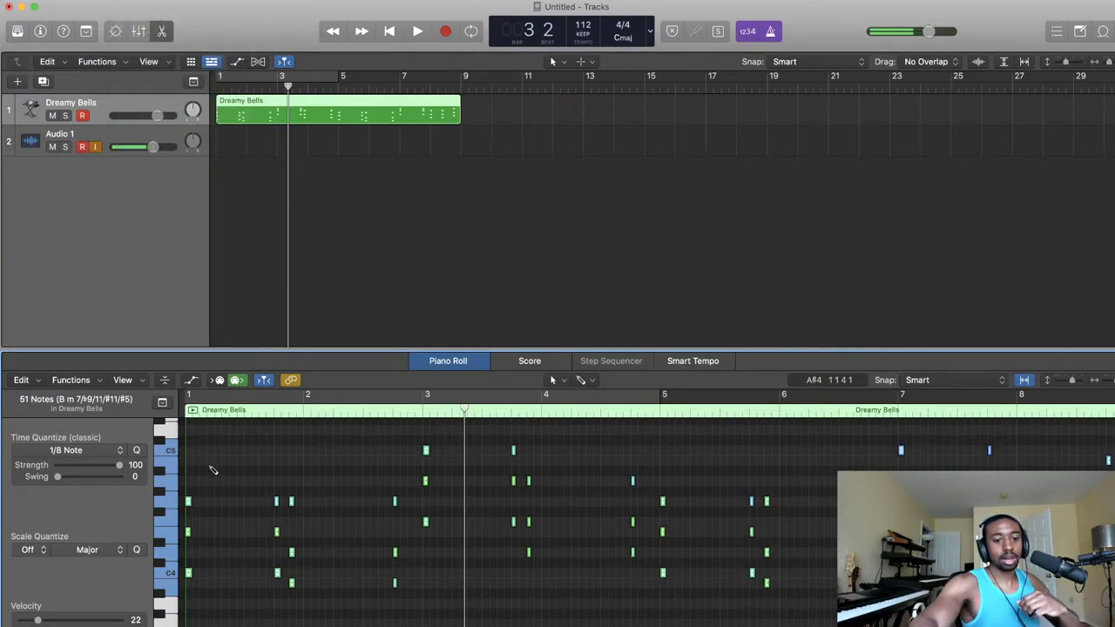
pyautogui.hotkey('alt', 'shift', 'Down')
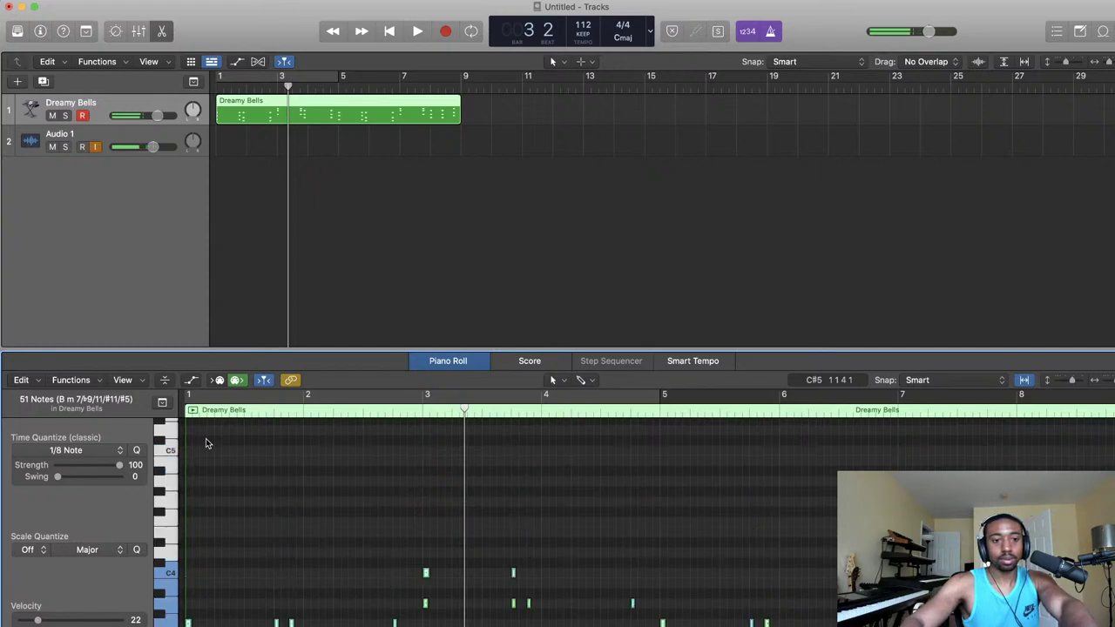
pyautogui.press('space')
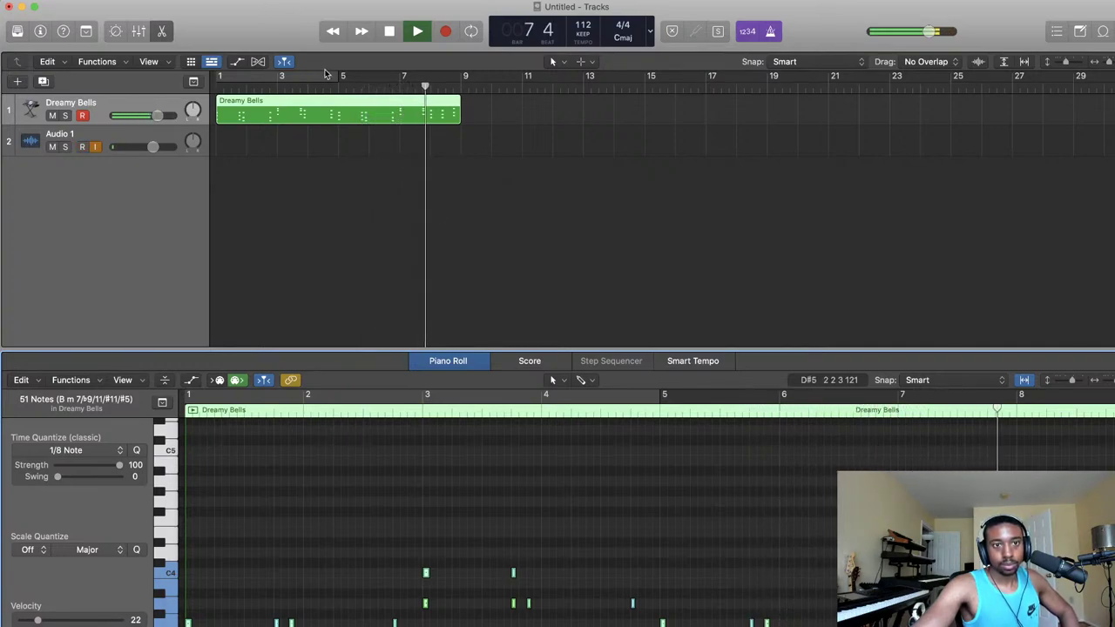
pyautogui.press('space')
# - Enable cycle mode, extend the cycle range to cover bars 1 to 9, and test the playback
pyautogui.click(471, 32)
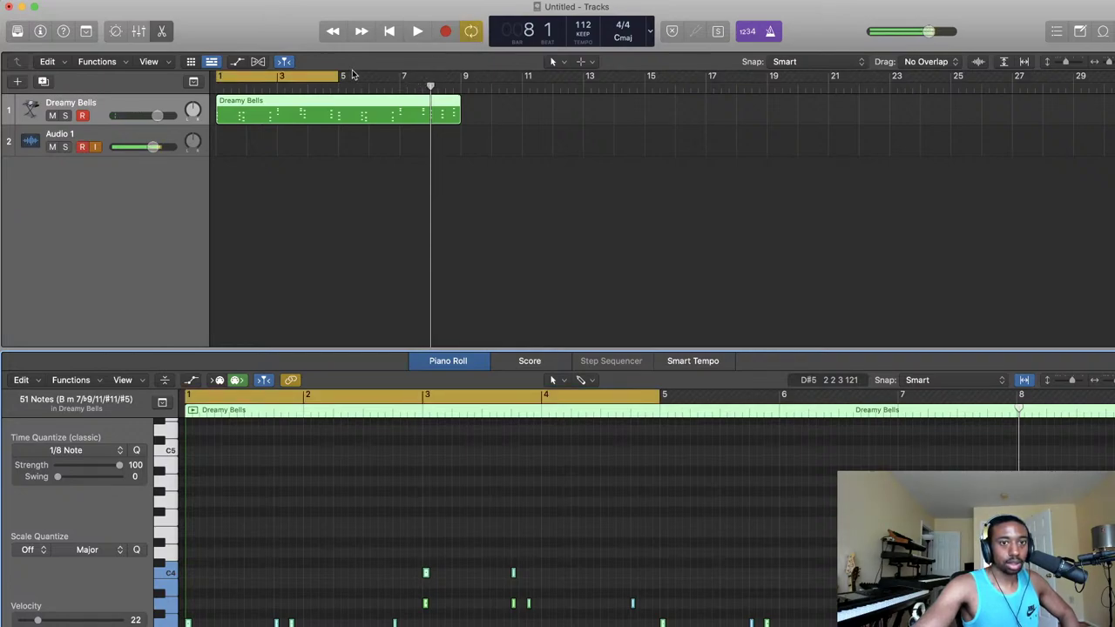
pyautogui.moveTo(338, 74); pyautogui.dragTo(461, 74)
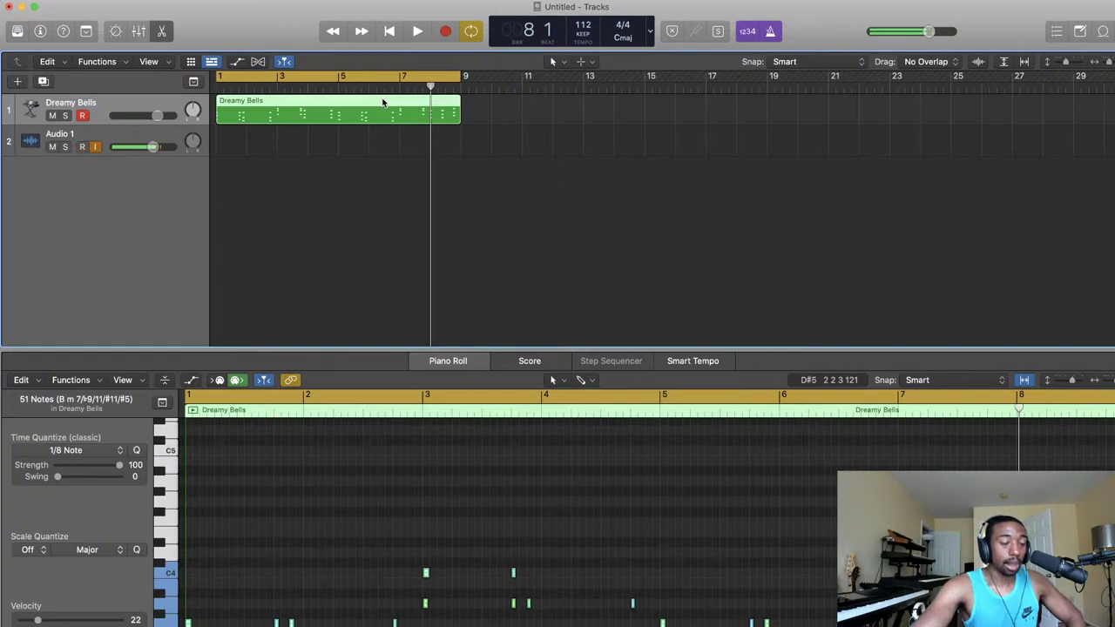
pyautogui.press('space')
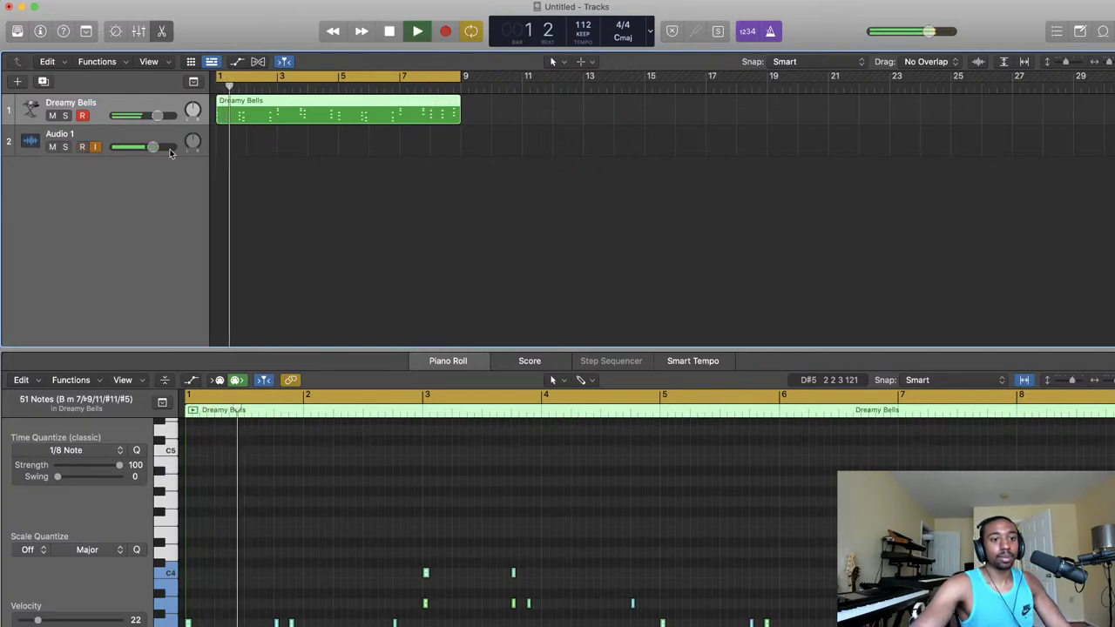
pyautogui.press('space')
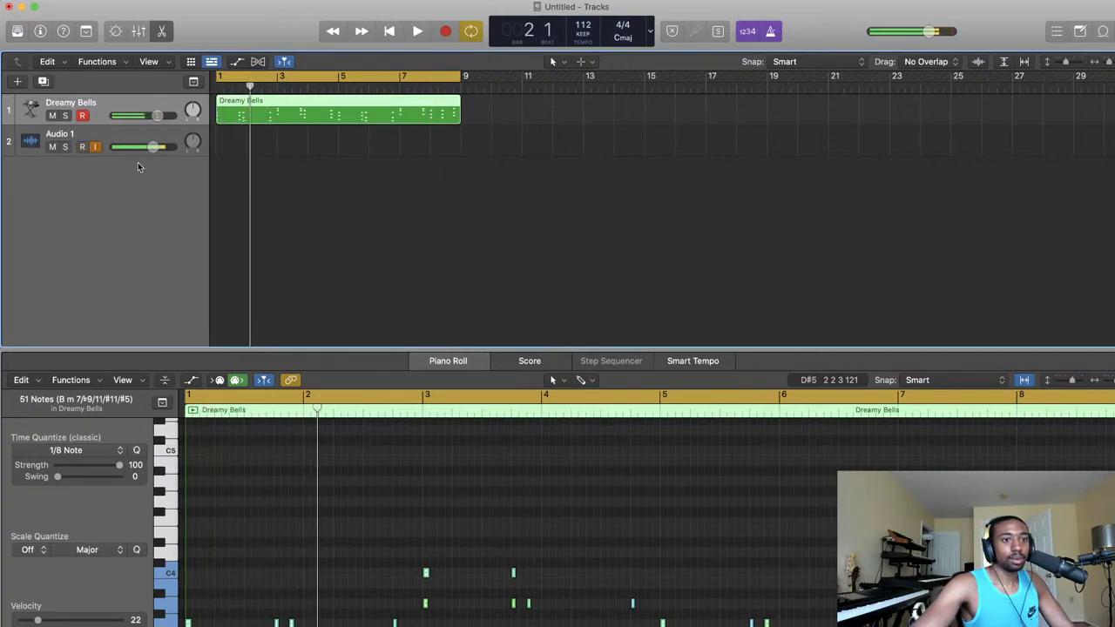
# - Change the Dreamy Bells track's library sound to Dreamy Music Box Bells and play the loop with it
pyautogui.click(17, 31)
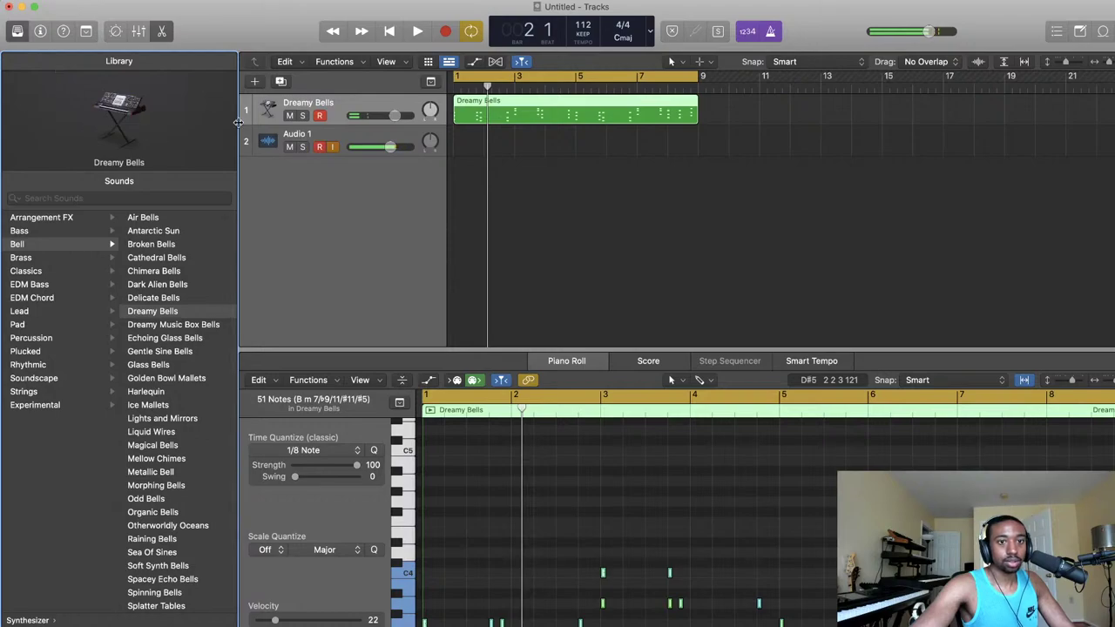
pyautogui.click(171, 326)
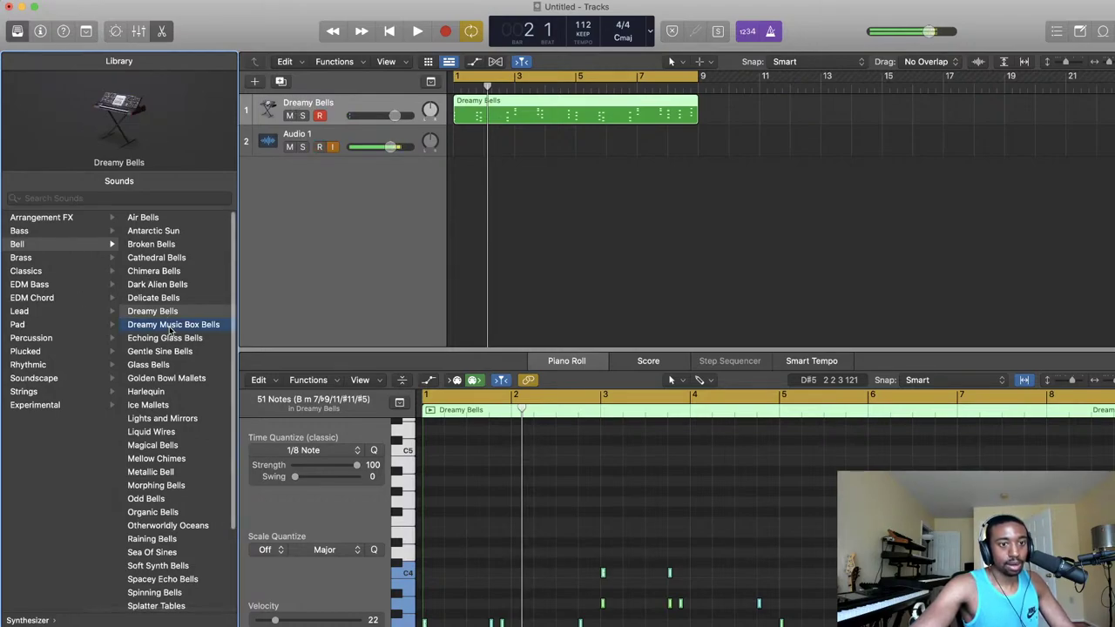
pyautogui.press('space')
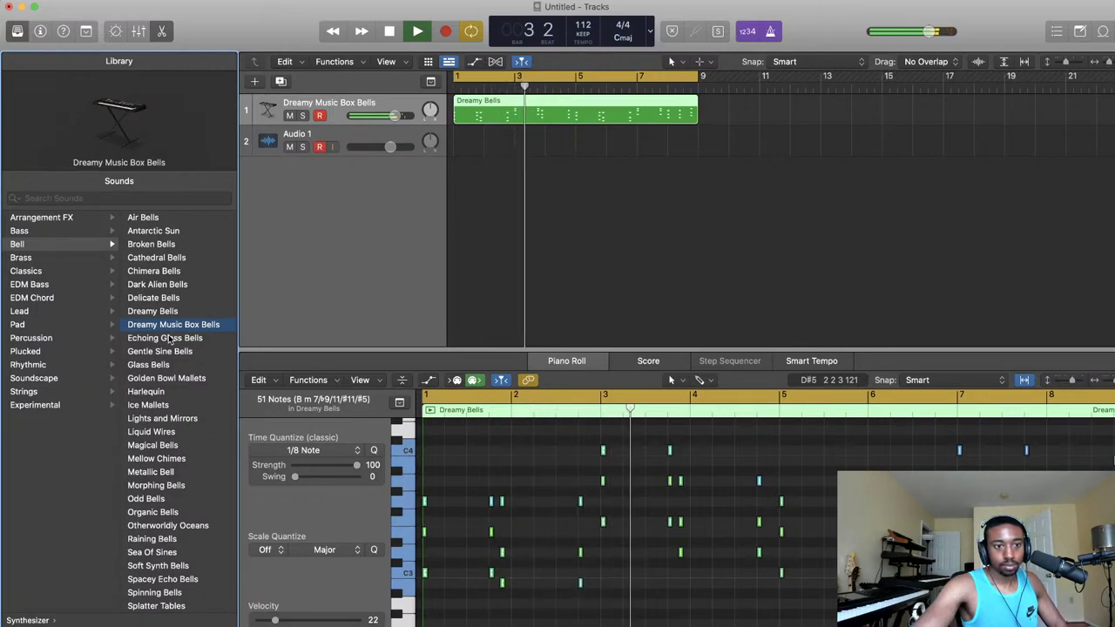
pyautogui.press('space')
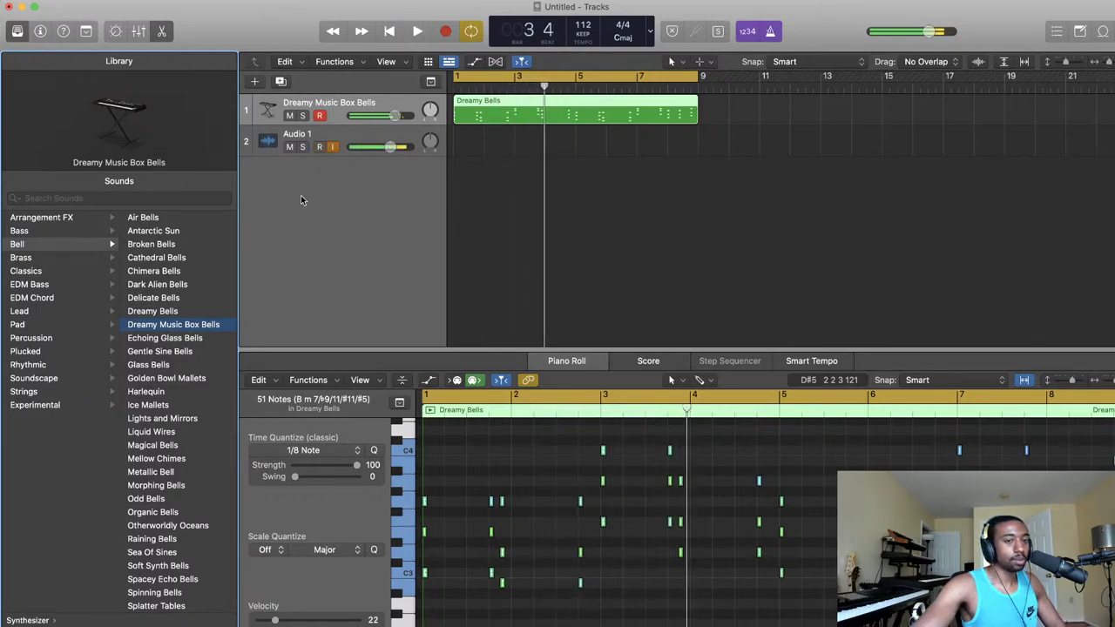
pyautogui.press('space')
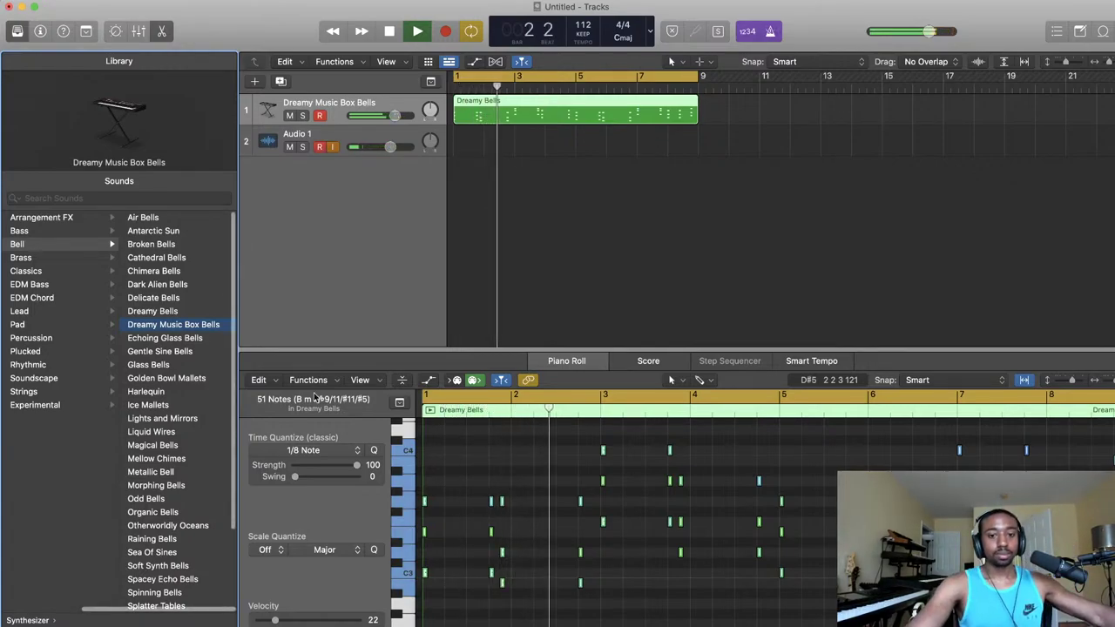
pyautogui.press('space')
# - Try the lowest note near the end of bar 1 one semitone higher in playback, and transpose it back down one semitone
pyautogui.click(510, 512)
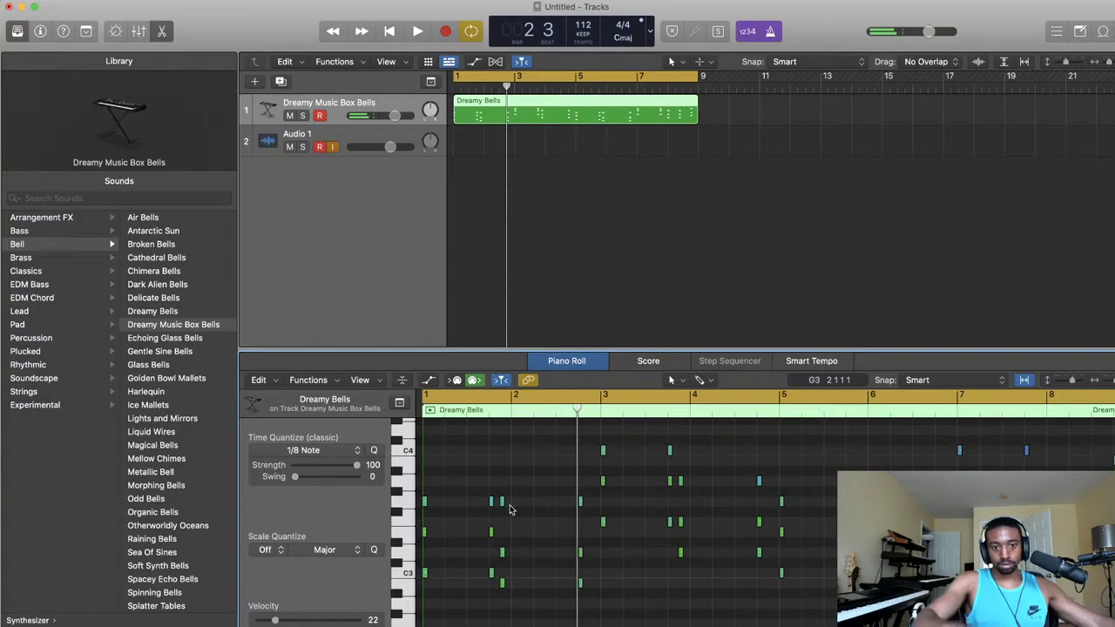
pyautogui.press('space')
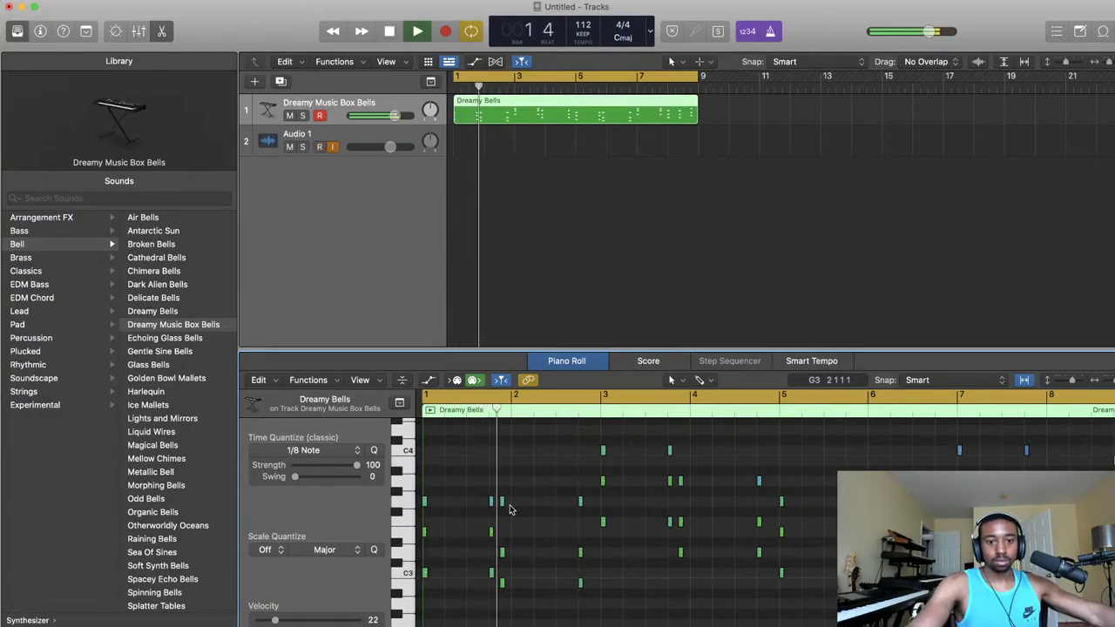
pyautogui.press('space')
pyautogui.click(502, 583)
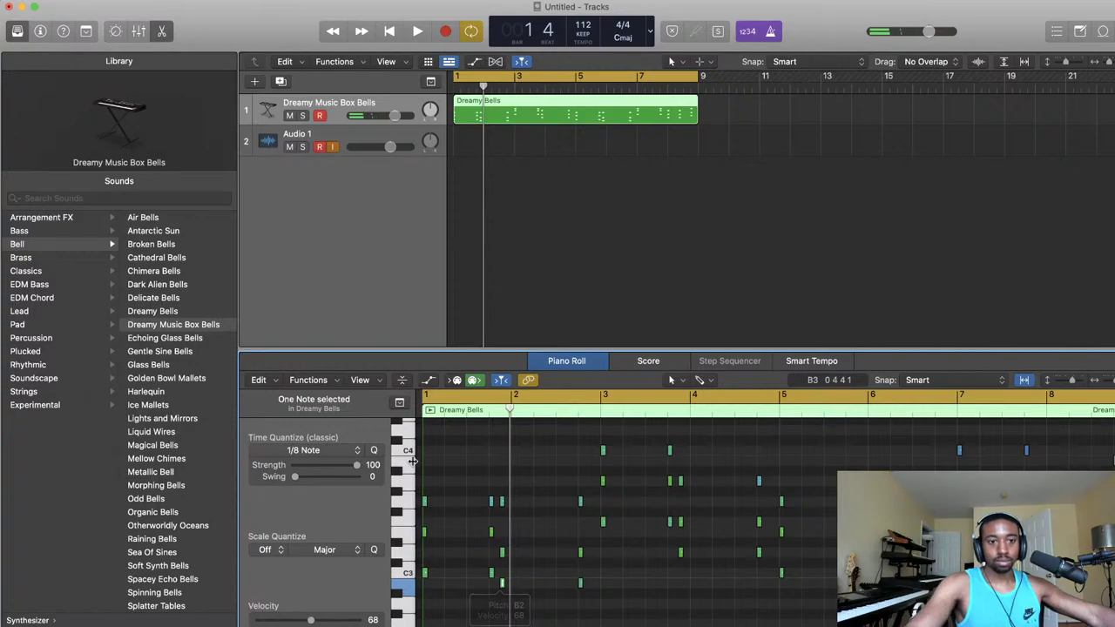
pyautogui.click(259, 380)
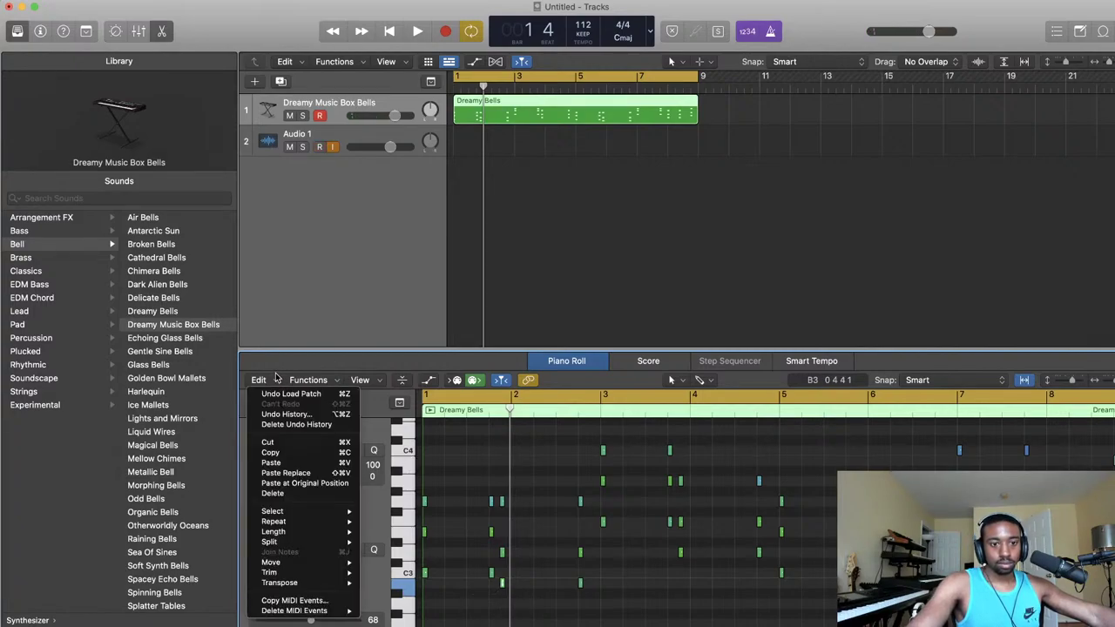
pyautogui.moveTo(301, 582)
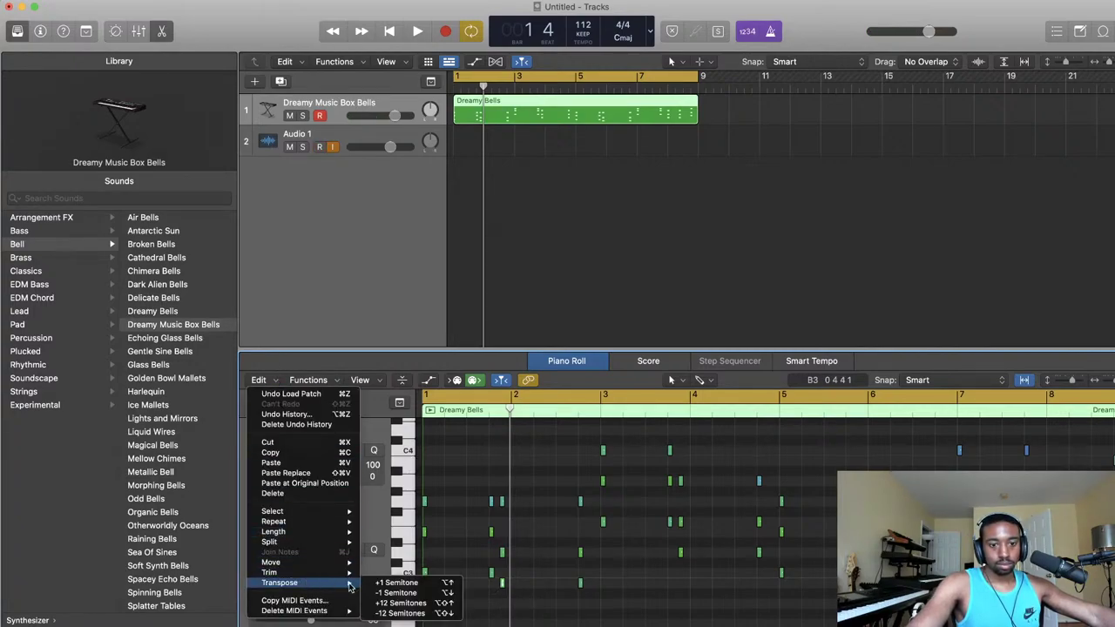
pyautogui.click(395, 595)
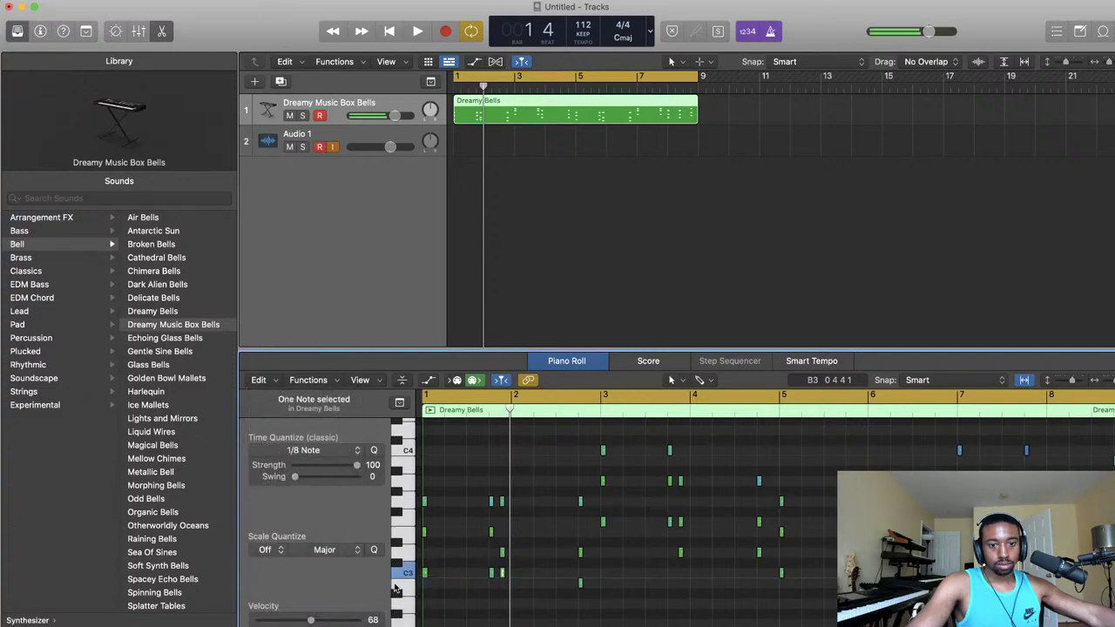
pyautogui.press('space')
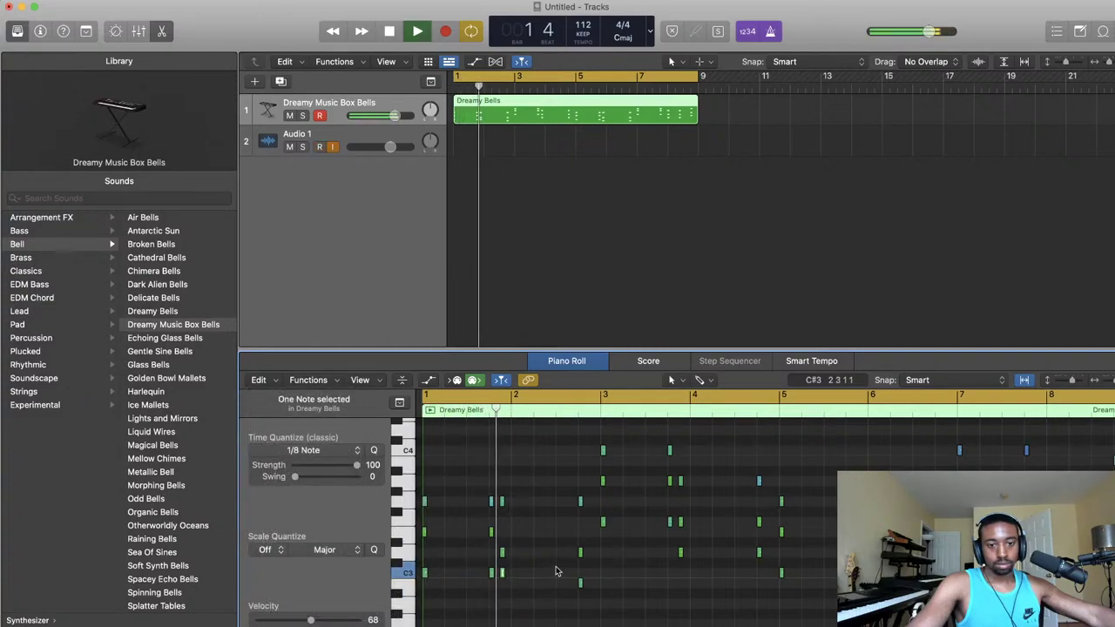
pyautogui.press('space')
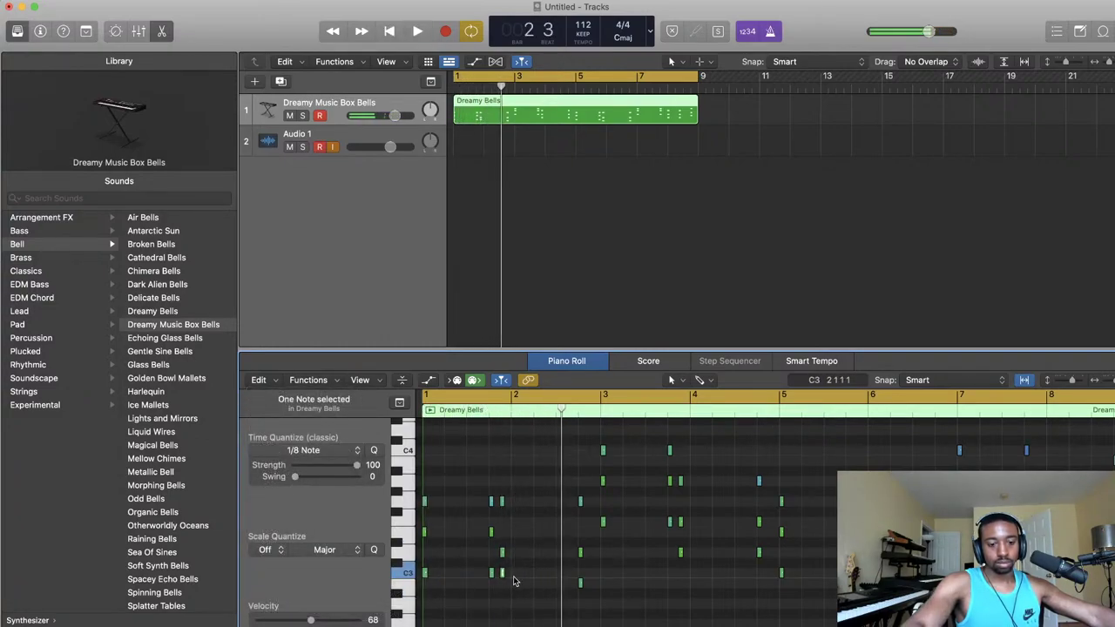
pyautogui.hotkey('alt', 'Down')
# - During playback, audition Echoing Glass Bells and Gentle Sine Bells on the first track and lower its volume slightly
pyautogui.press('space')
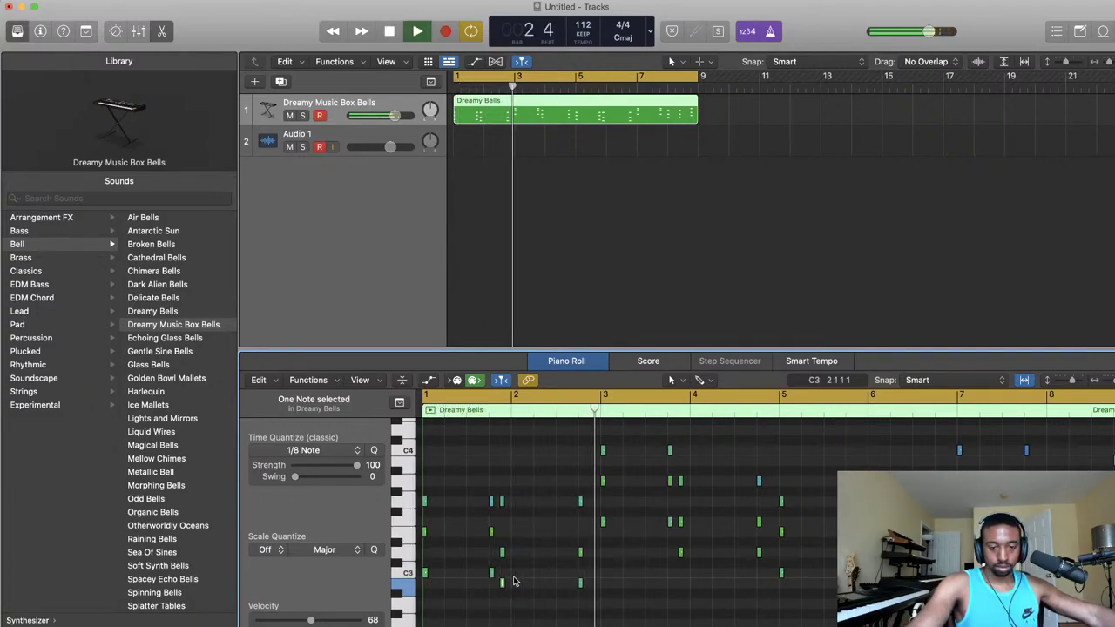
pyautogui.click(165, 338)
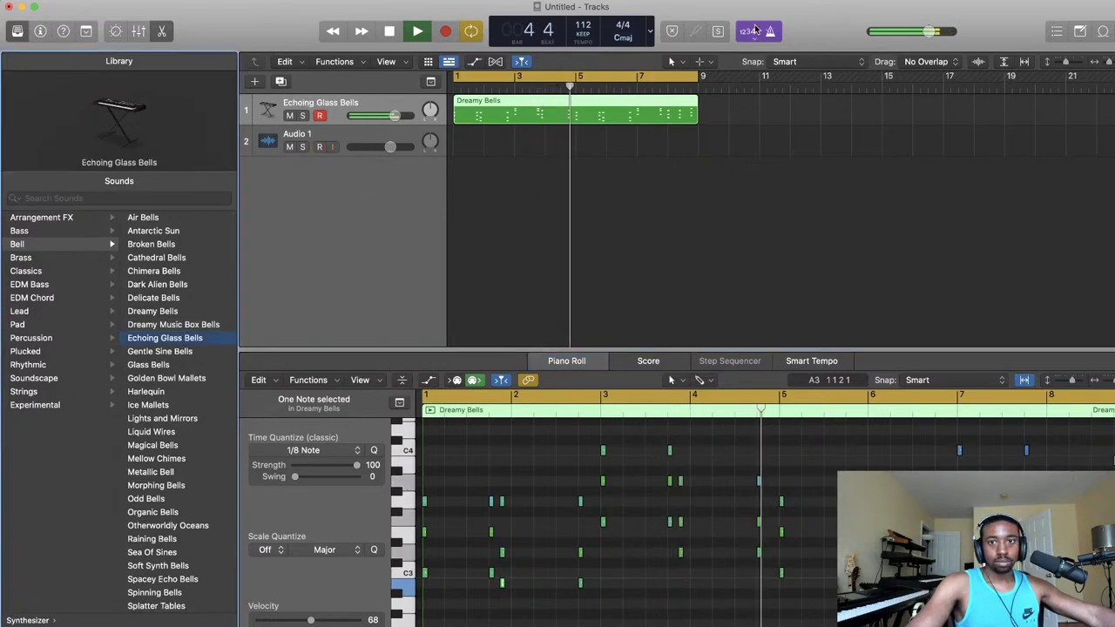
pyautogui.click(166, 352)
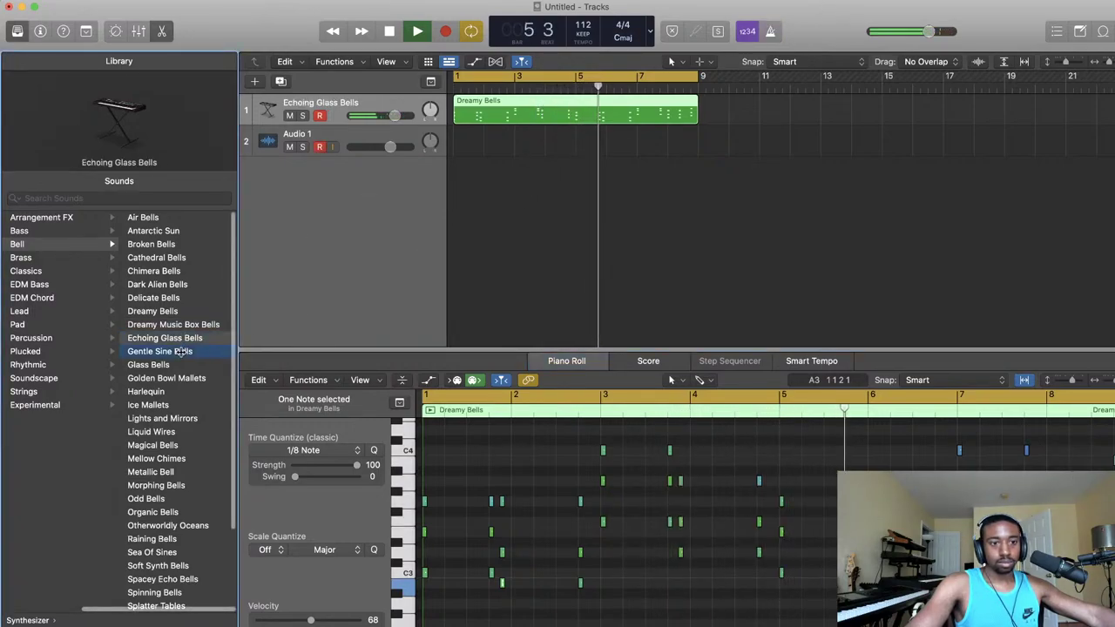
pyautogui.moveTo(395, 117); pyautogui.dragTo(386, 116)
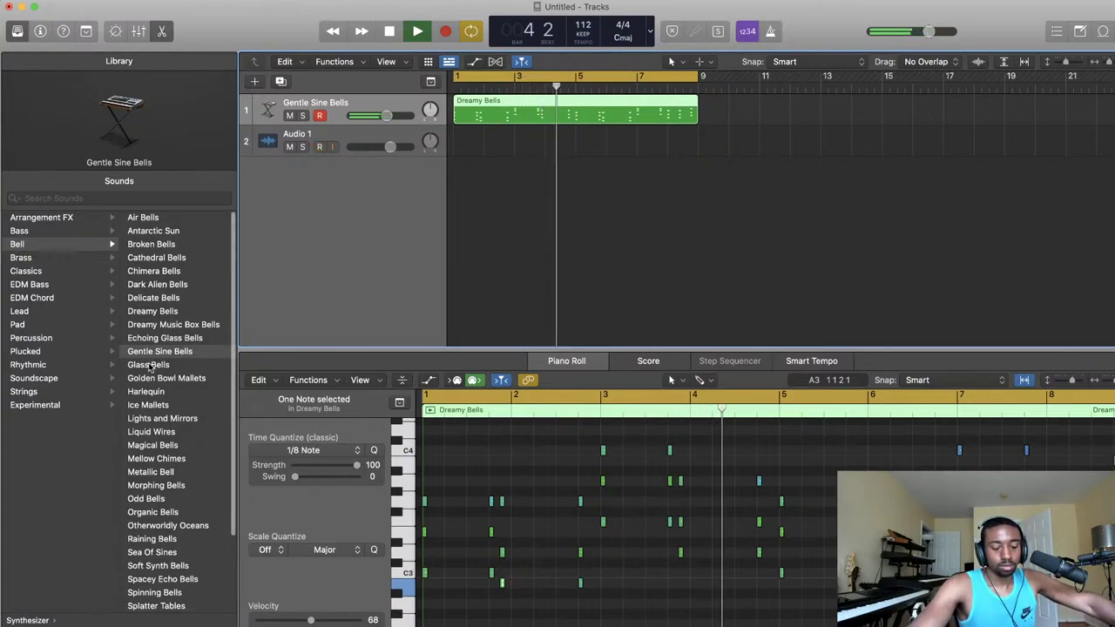
# - During playback, audition Percussion sounds including African Mallets, Abstract Mallets, Big Kalimba and Dark Mallet Layers, and set the first track to Homemade Xylophone
pyautogui.click(42, 340)
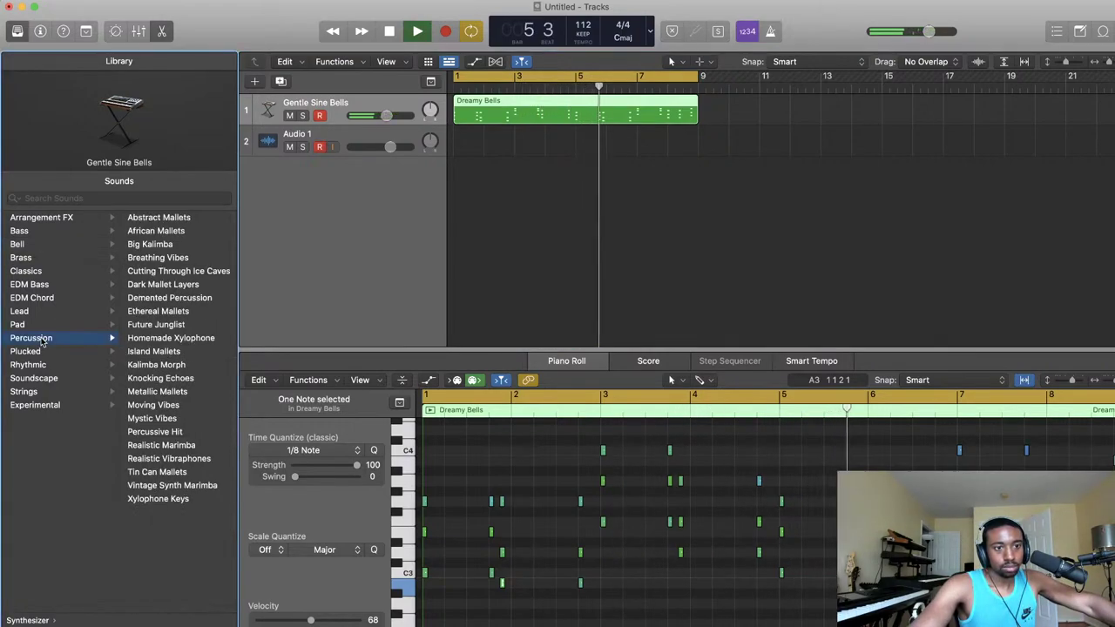
pyautogui.click(174, 230)
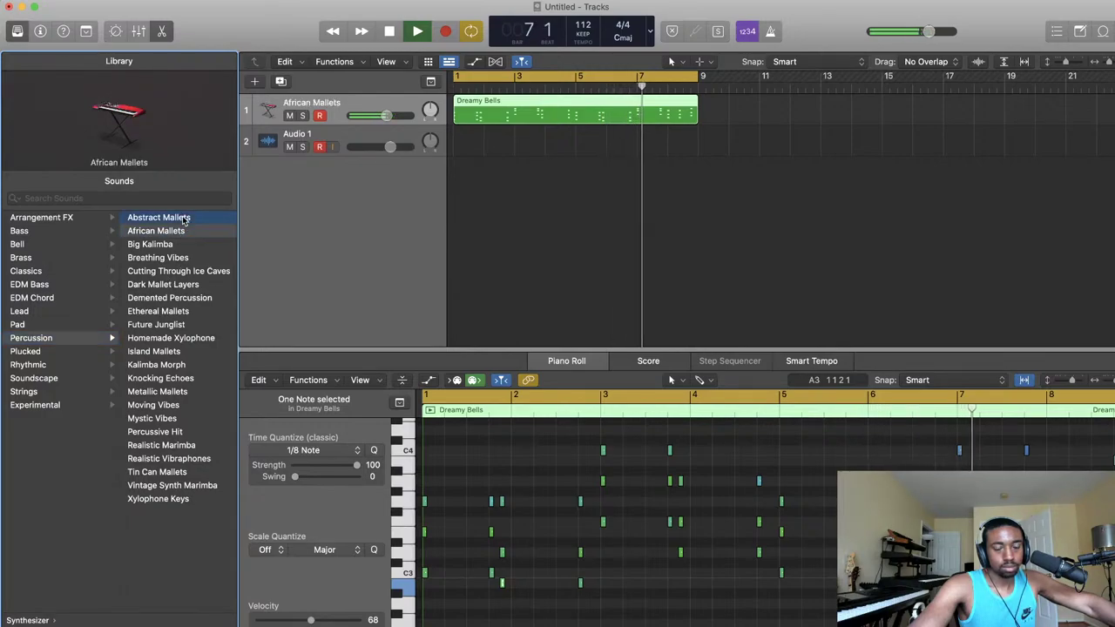
pyautogui.click(175, 217)
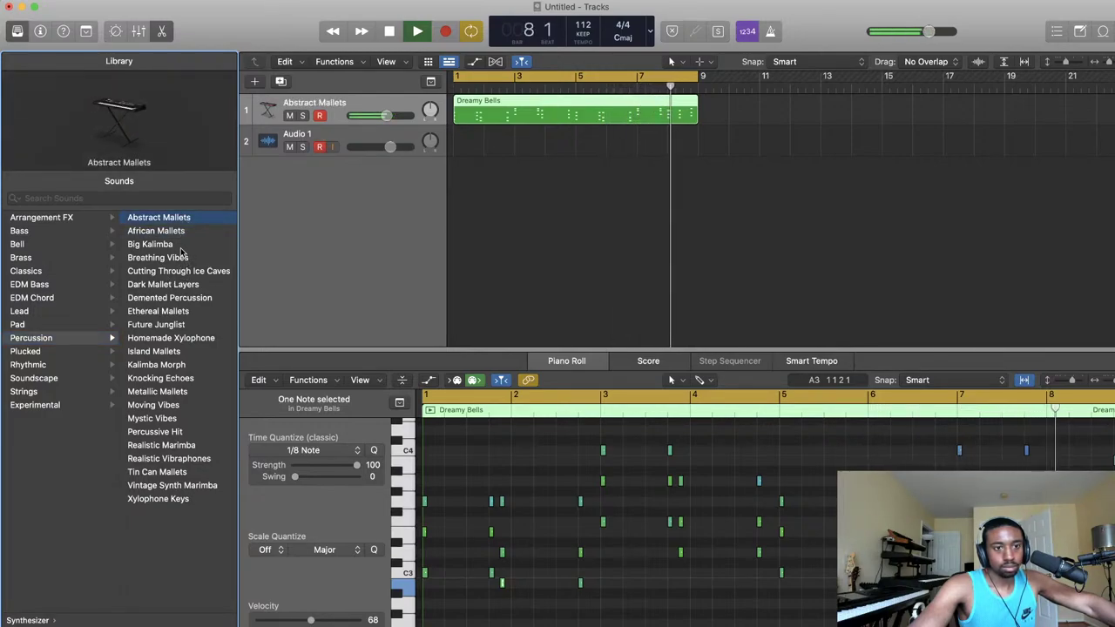
pyautogui.click(174, 245)
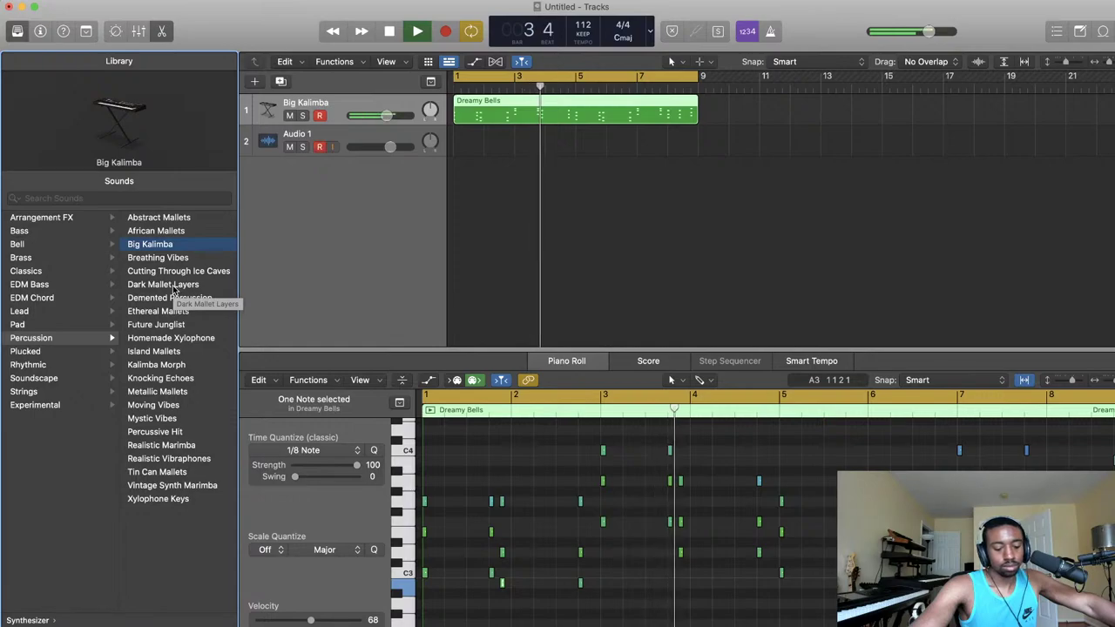
pyautogui.click(173, 288)
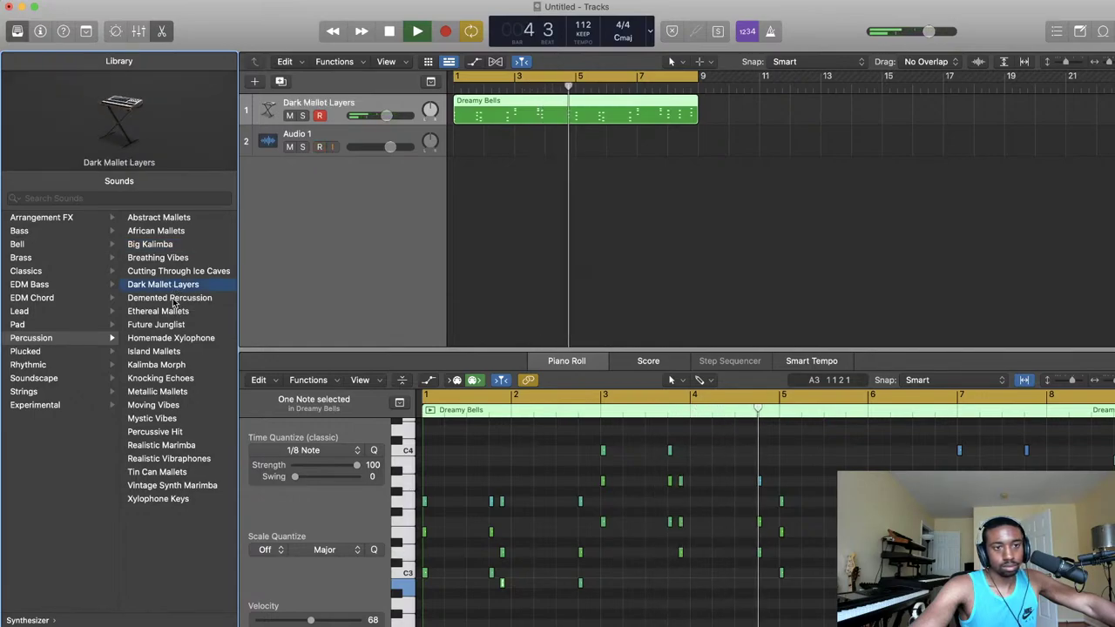
pyautogui.press('Down')
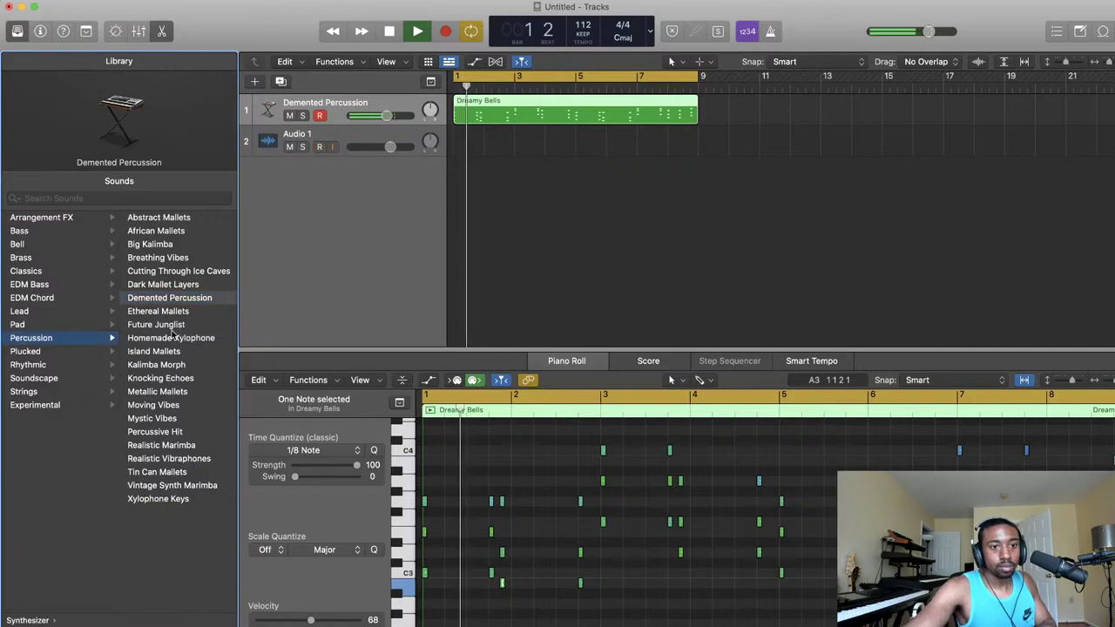
pyautogui.click(169, 338)
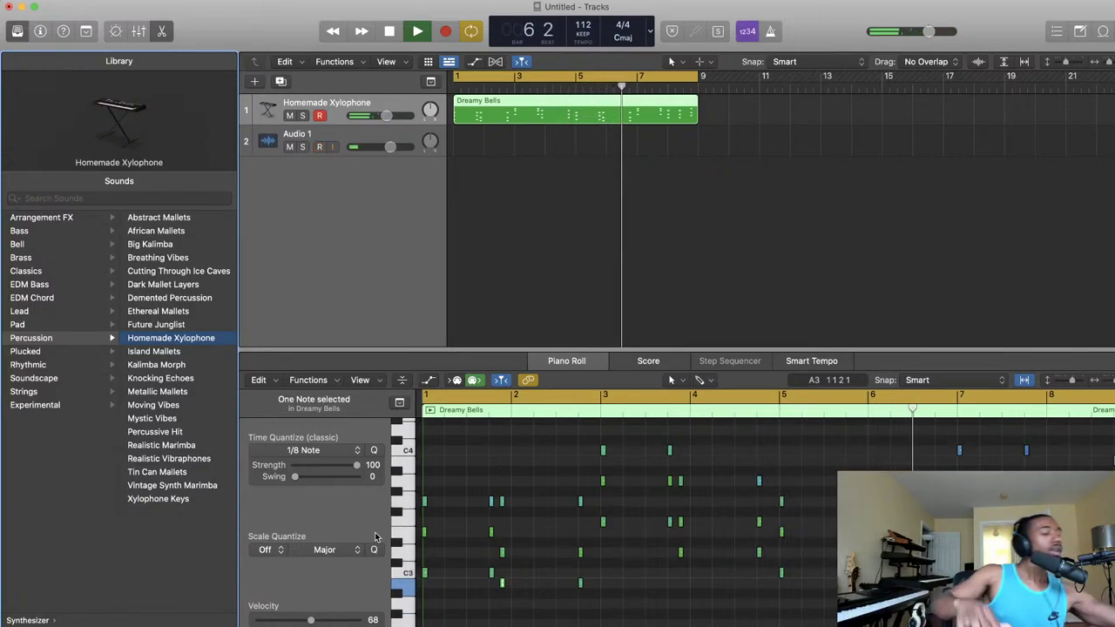
pyautogui.press('space')
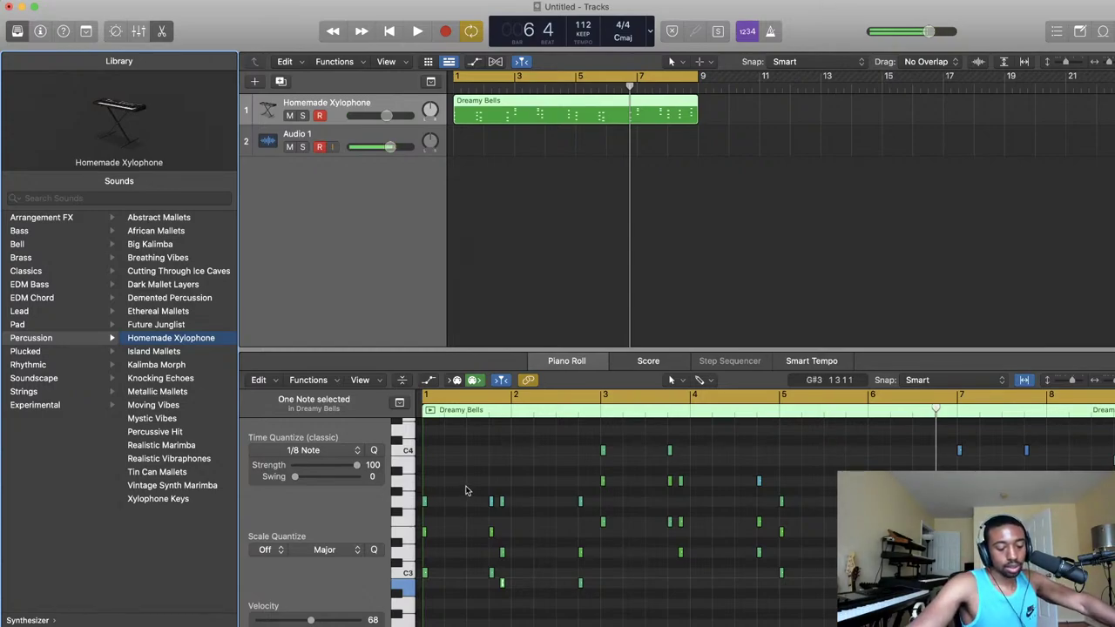
# - Add a new software instrument track below Audio 1
pyautogui.rightClick(332, 108)
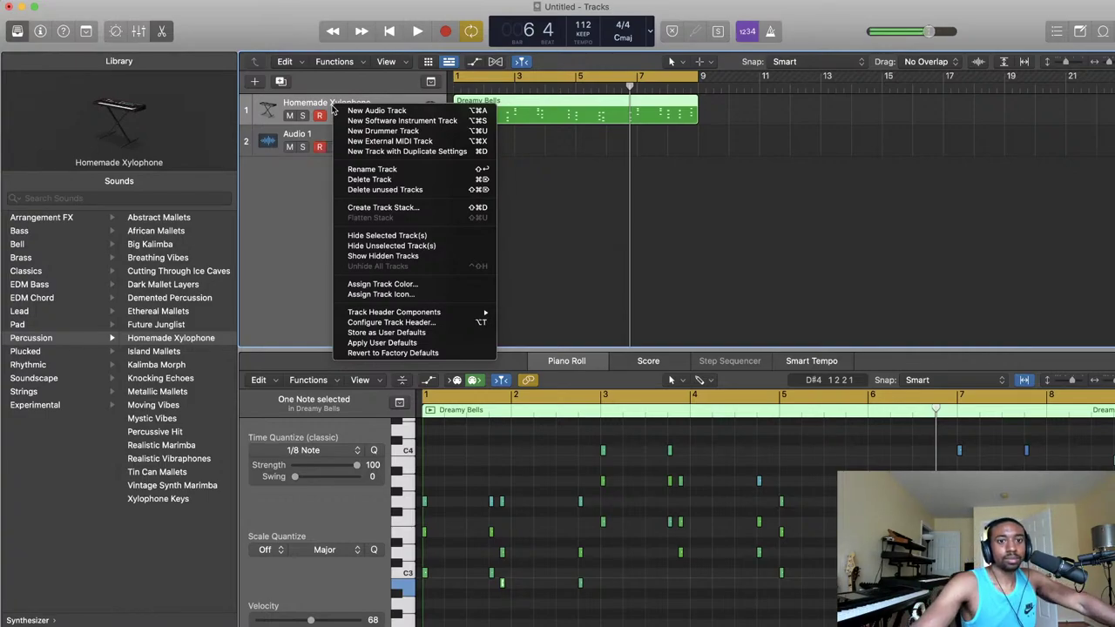
pyautogui.click(128, 1)
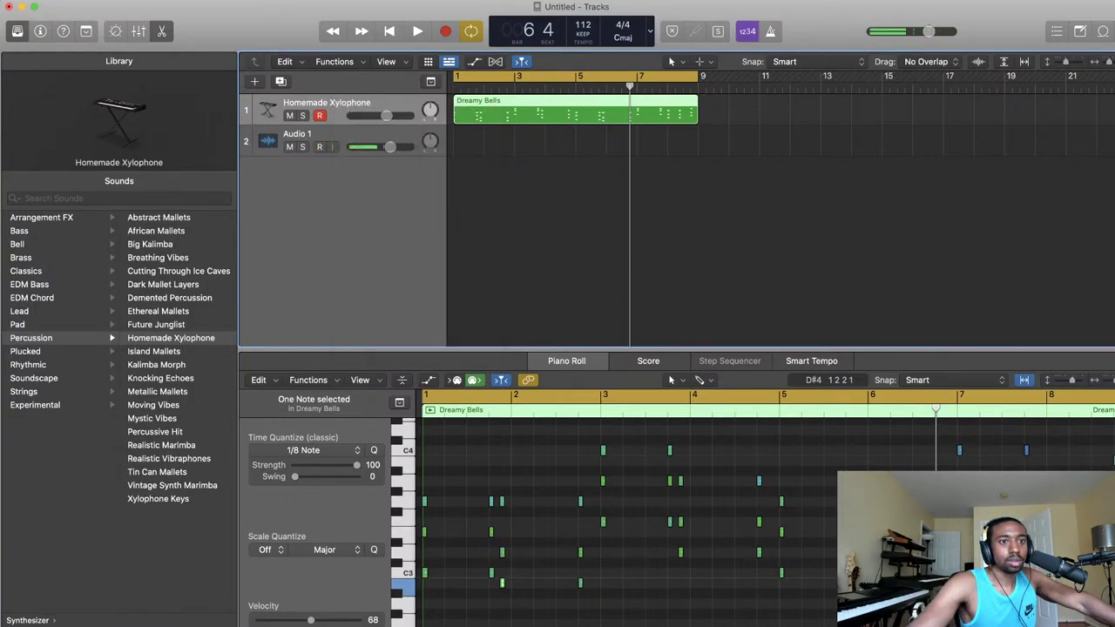
pyautogui.click(128, 1)
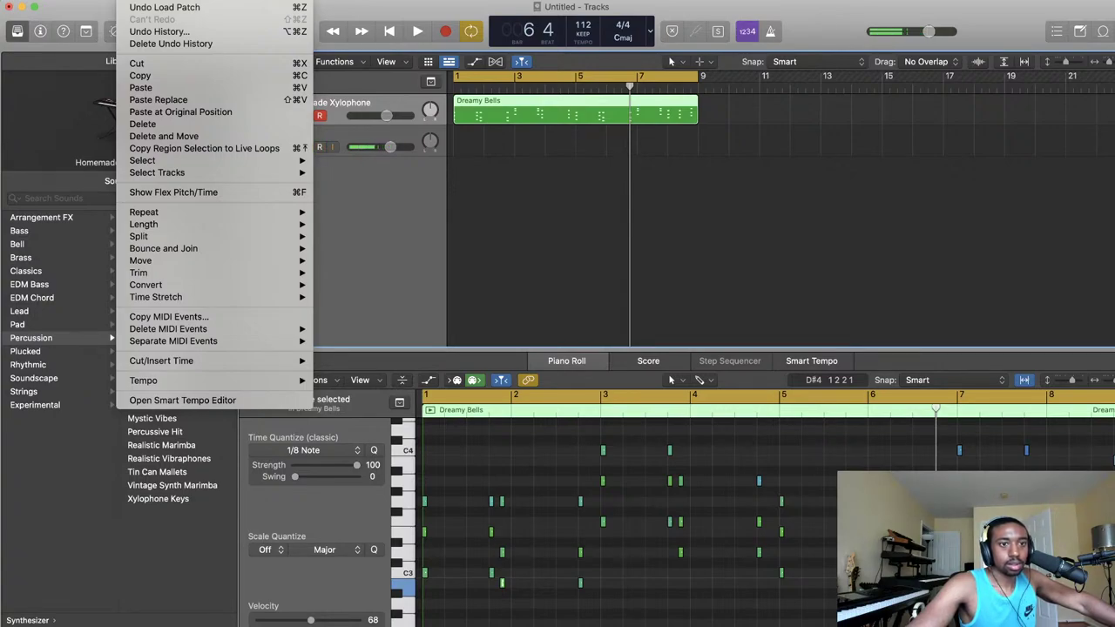
pyautogui.moveTo(157, 1)
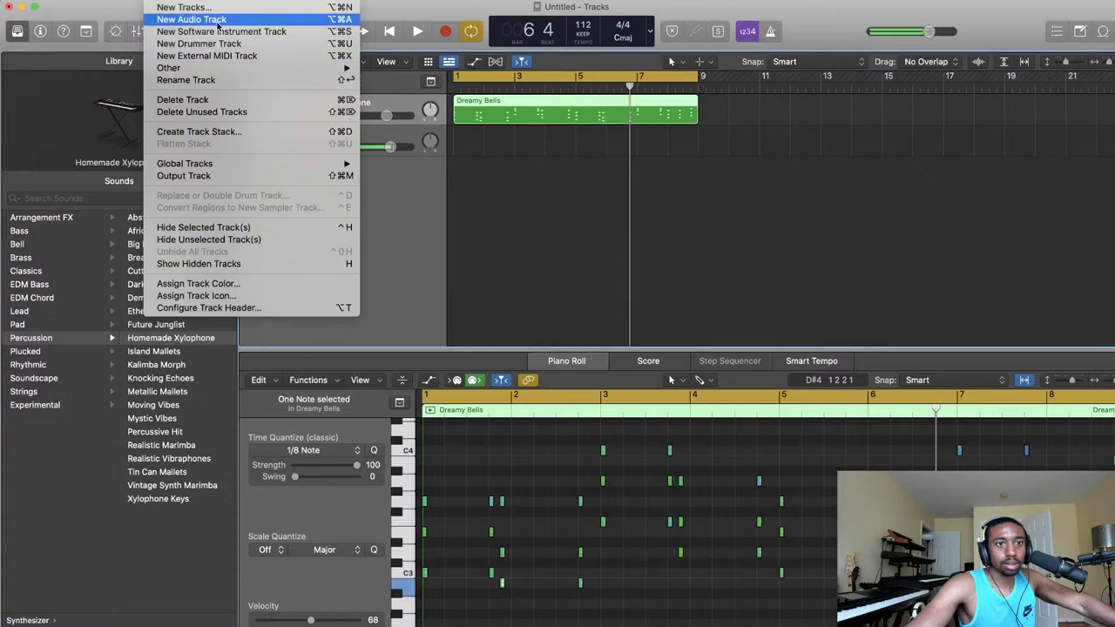
pyautogui.moveTo(196, 1)
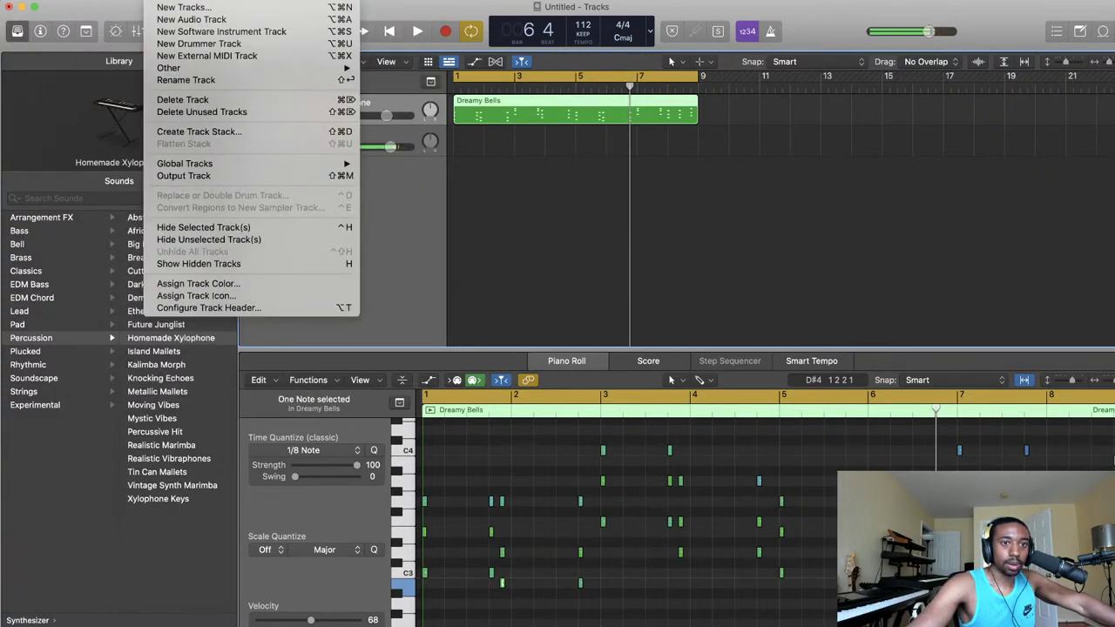
pyautogui.click(382, 230)
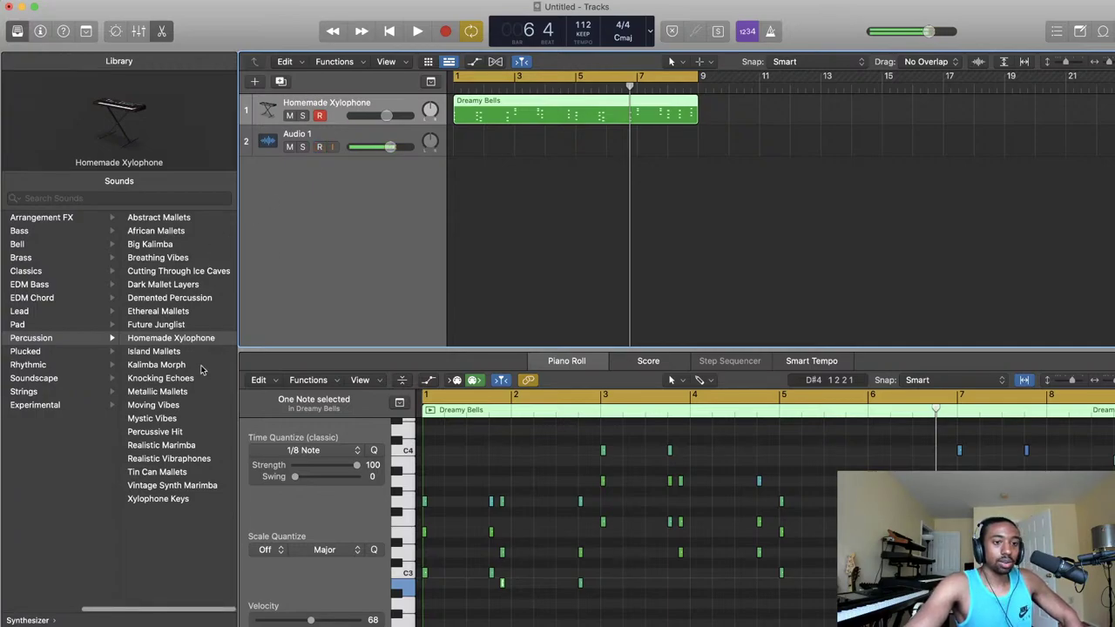
pyautogui.doubleClick(313, 209)
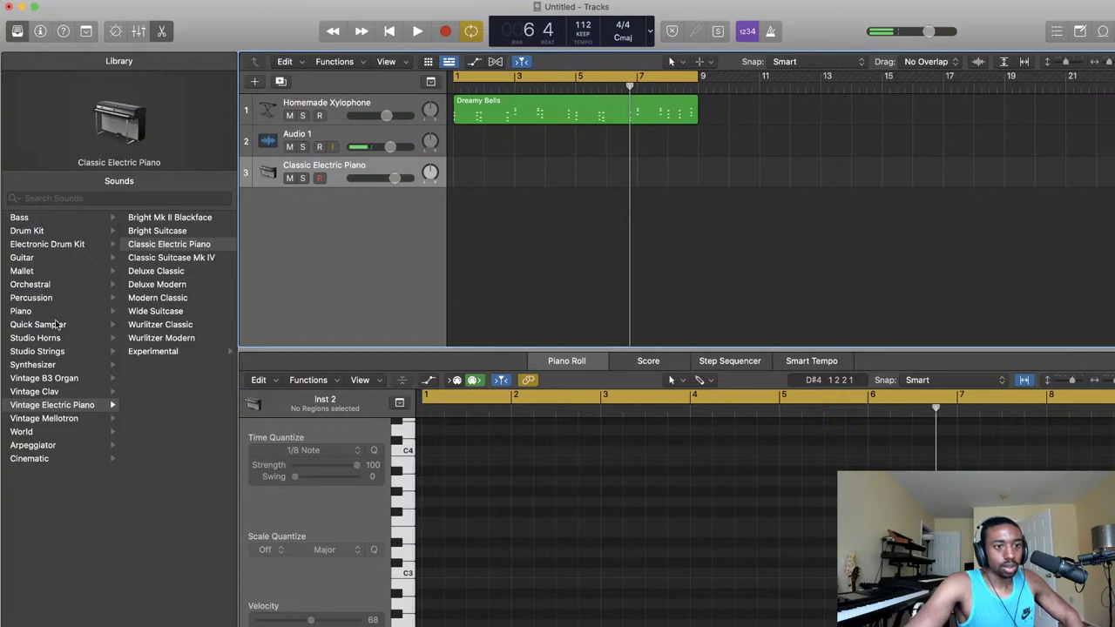
# - Look through the Mallet and Percussion sound categories for the new track and compare them with the first track's library sound
pyautogui.click(35, 272)
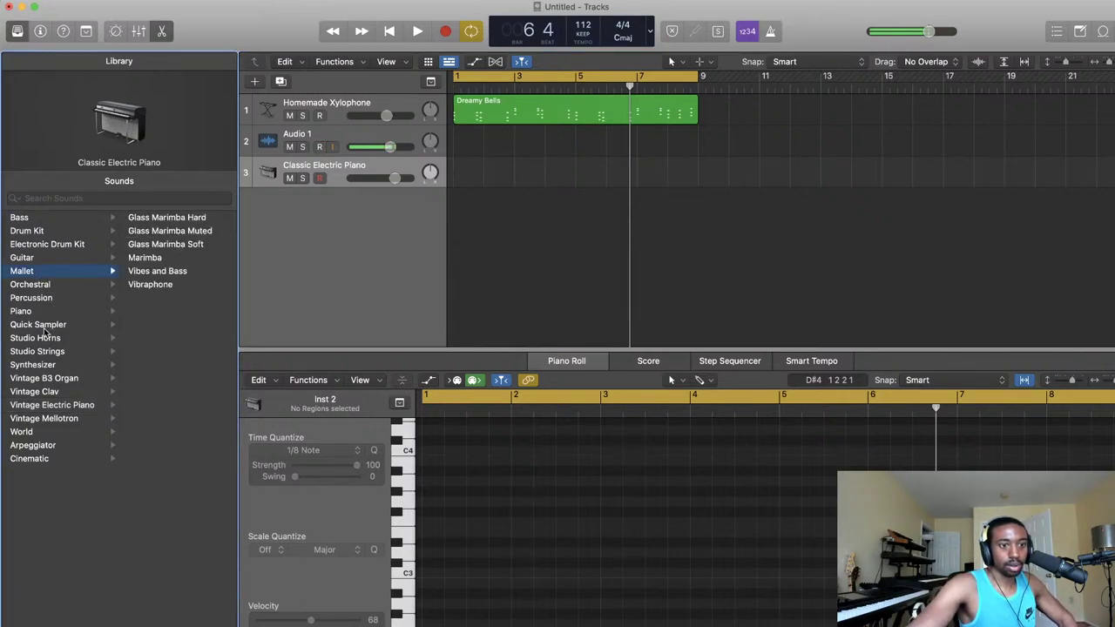
pyautogui.click(39, 298)
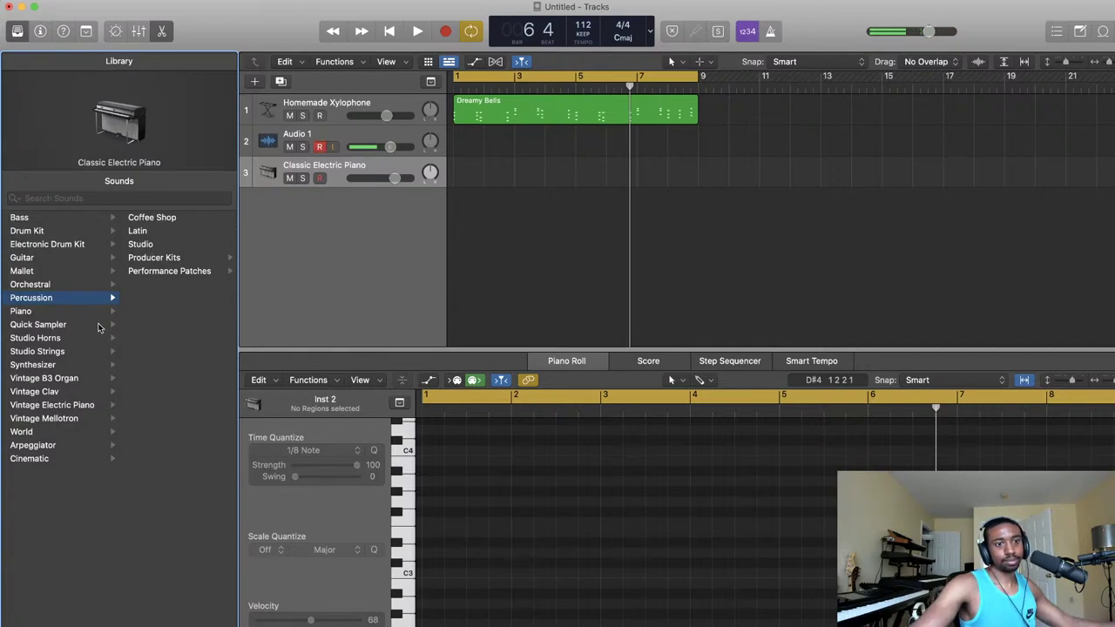
pyautogui.click(284, 105)
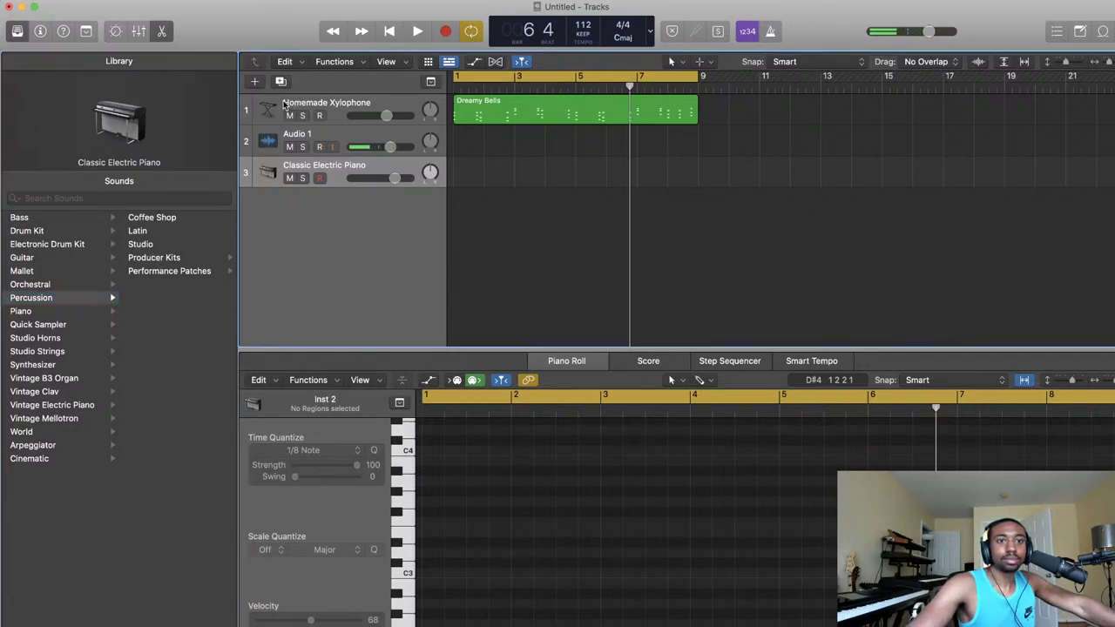
pyautogui.click(285, 105)
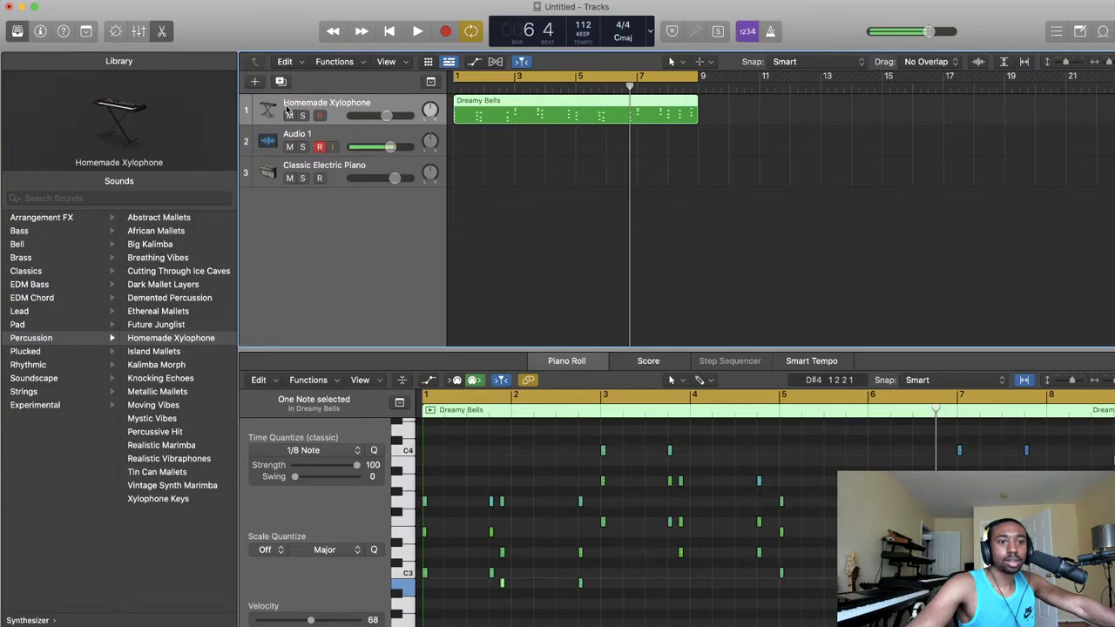
pyautogui.click(264, 179)
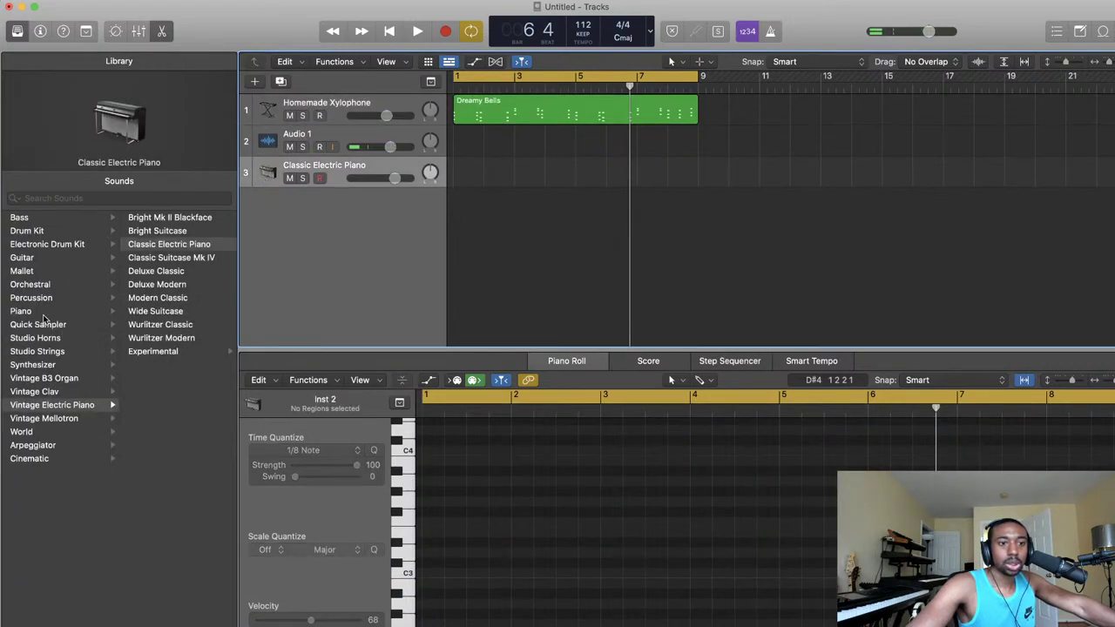
pyautogui.click(46, 302)
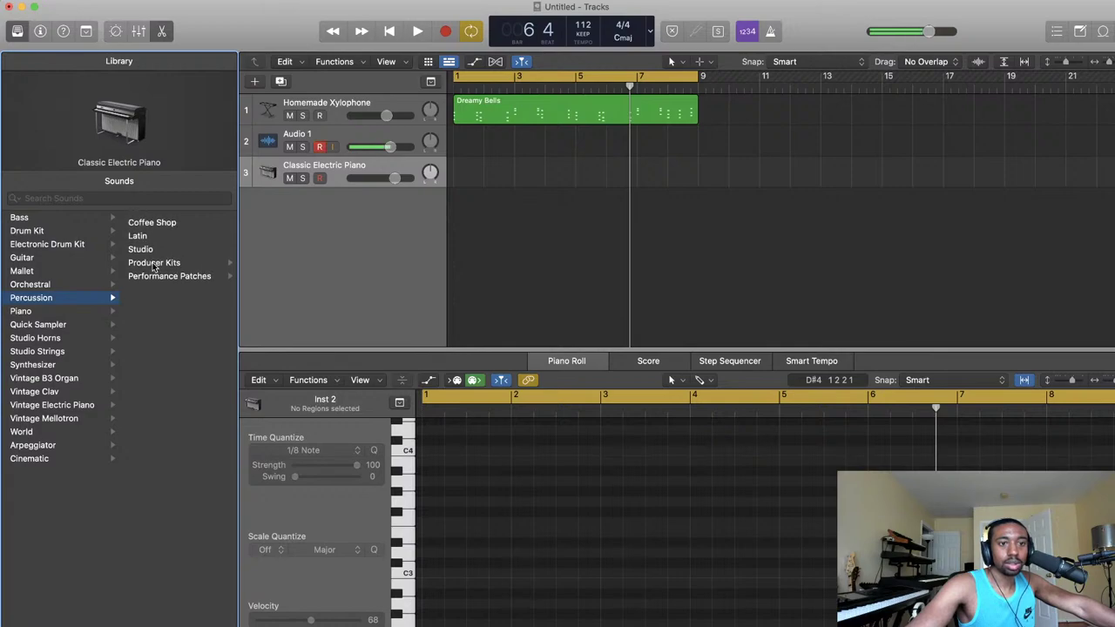
# - Play the first track from the start and check which main library category its Homemade Xylophone sound belongs to
pyautogui.click(332, 111)
pyautogui.press('Return')
pyautogui.press('space')
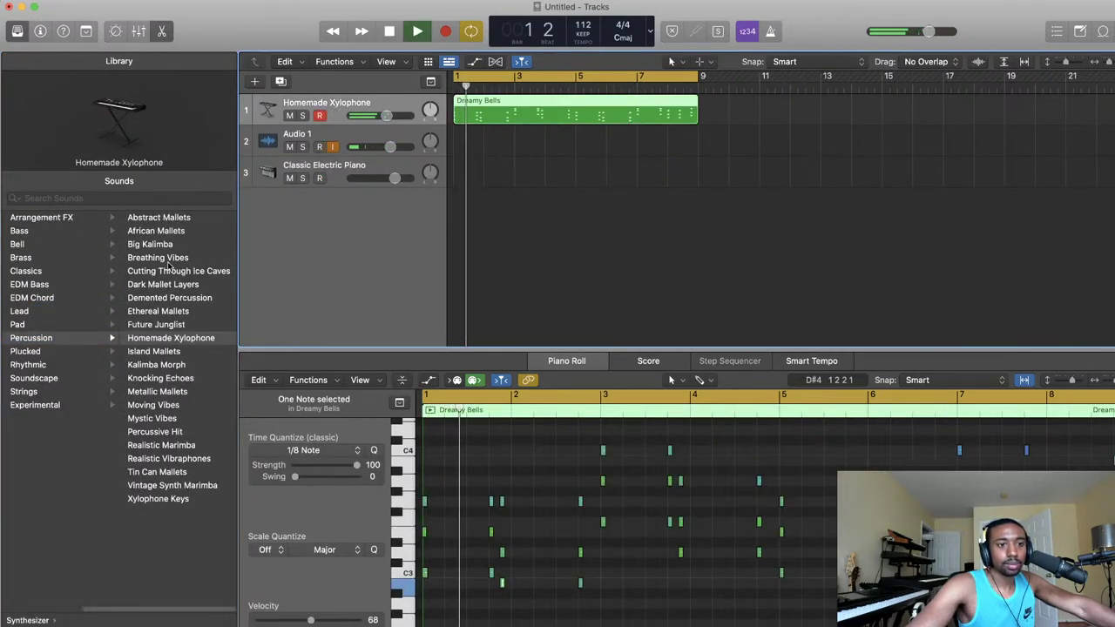
pyautogui.hscroll(-4, 78, 281)
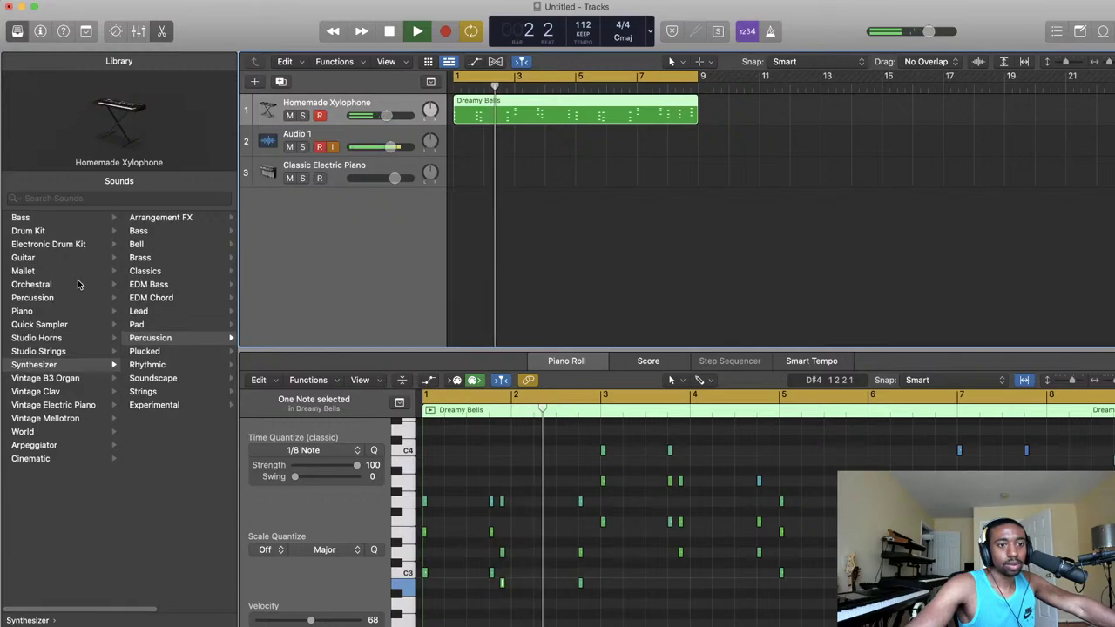
pyautogui.press('space')
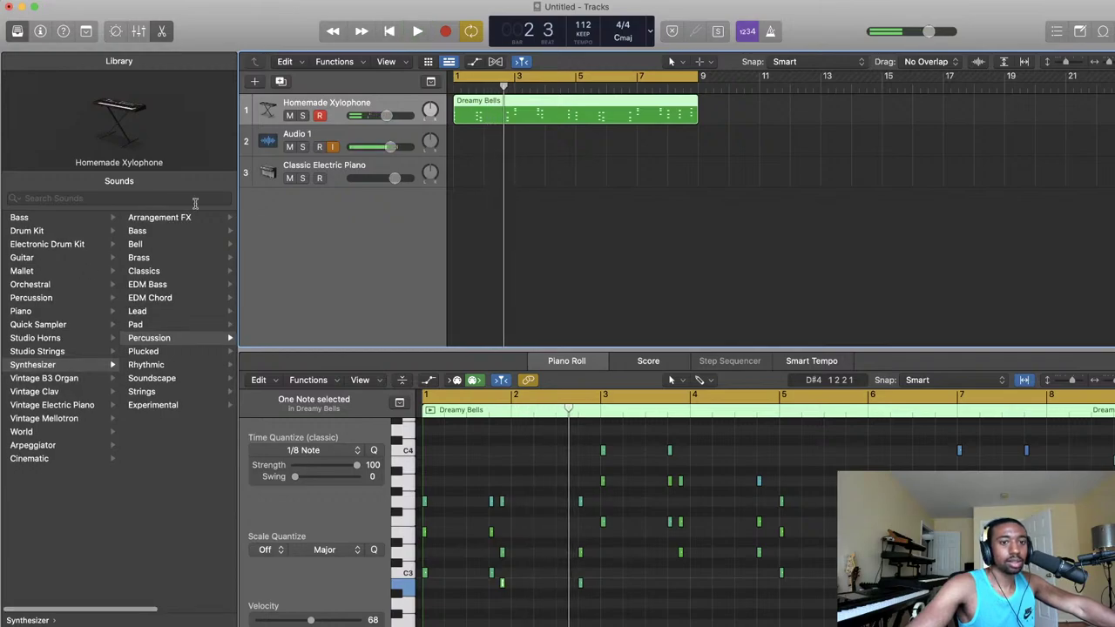
# - Load the Homemade Xylophone sound from the Synthesizer Percussion category onto the third track
pyautogui.click(277, 174)
pyautogui.click(54, 364)
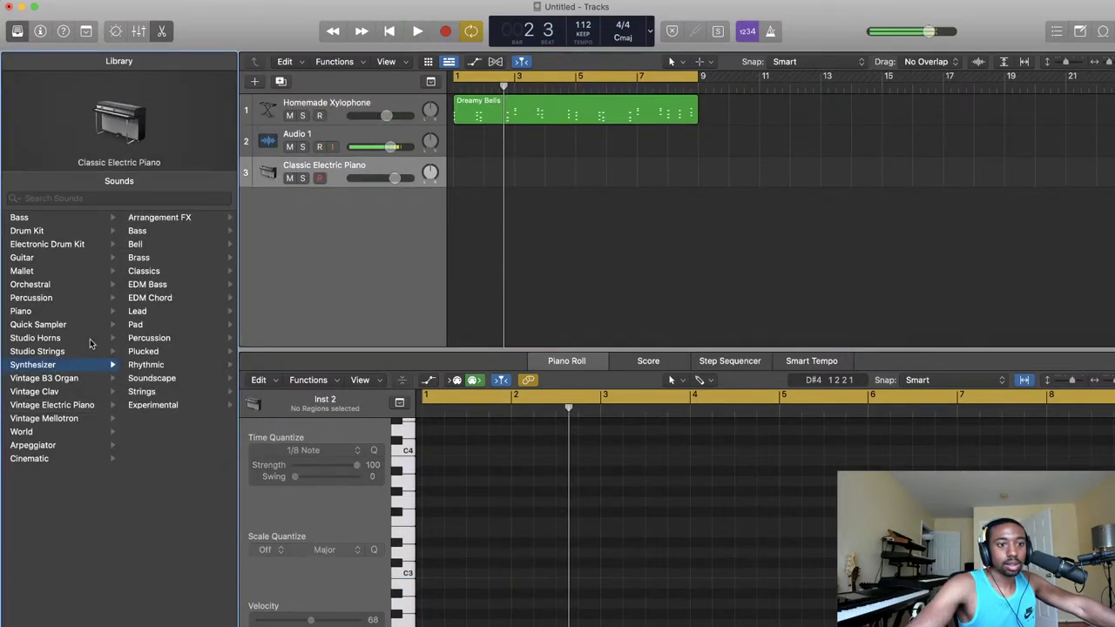
pyautogui.click(157, 338)
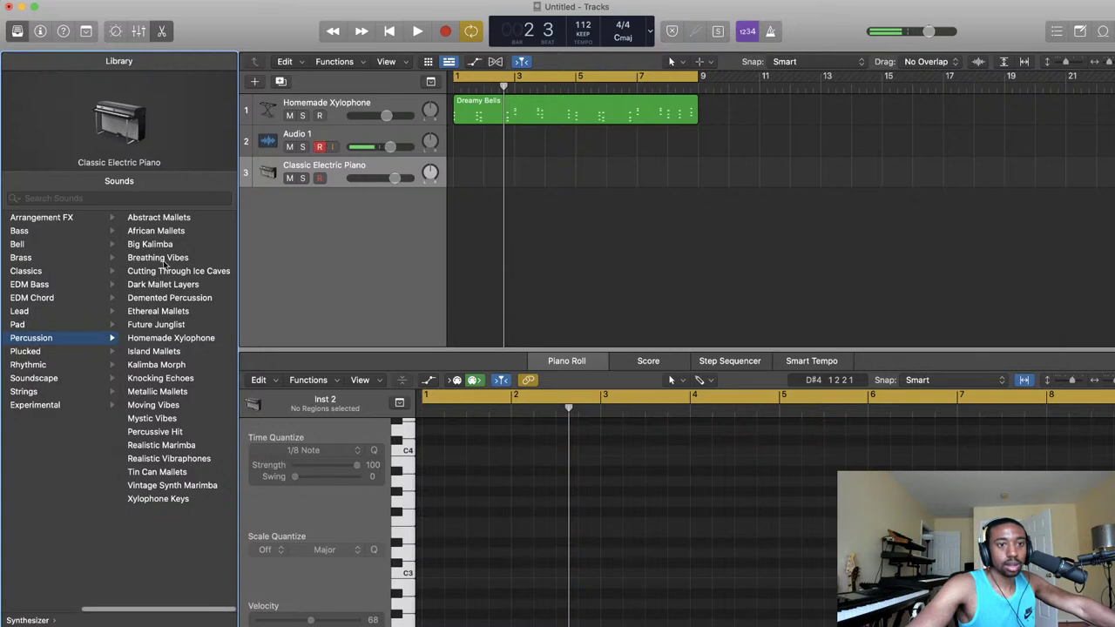
pyautogui.click(176, 339)
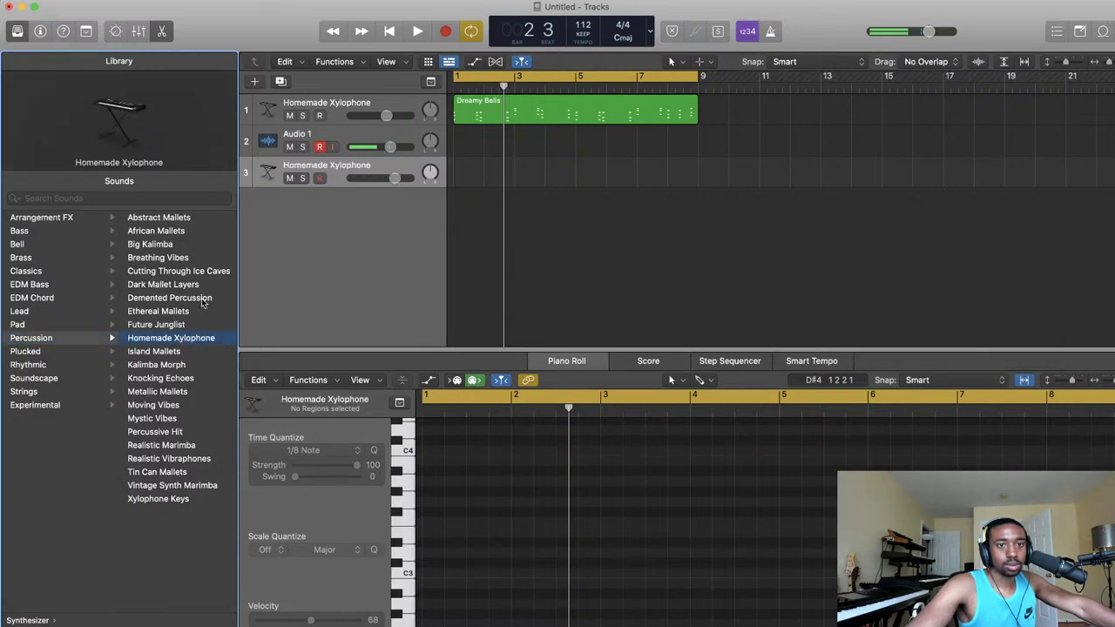
# - Record a short MIDI take on the third track from the start of bar 1
pyautogui.press('Return')
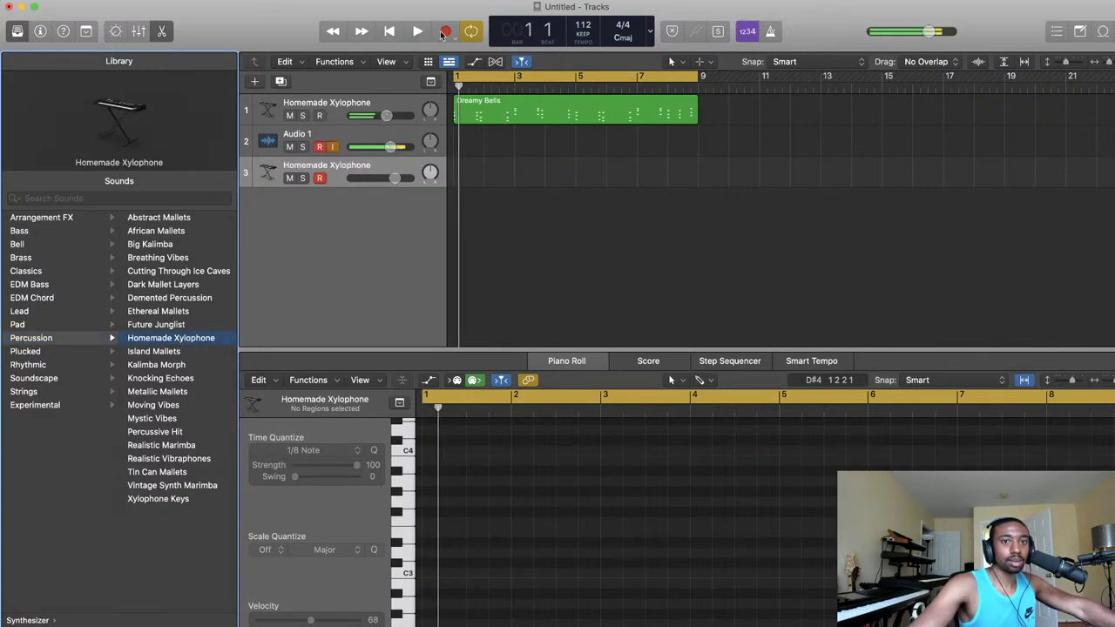
pyautogui.click(388, 31)
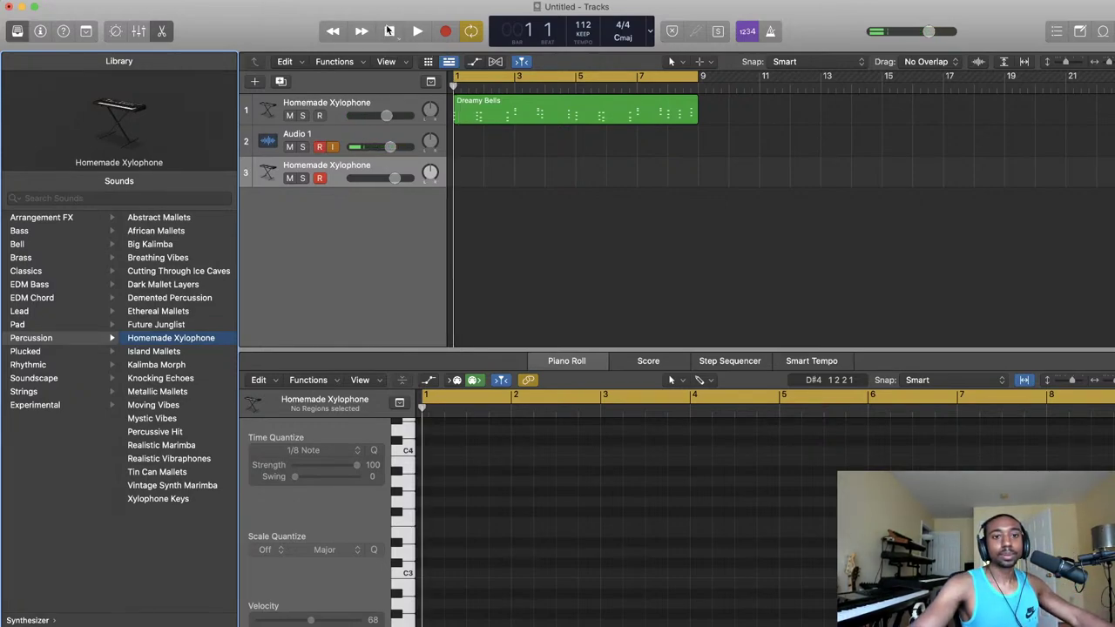
pyautogui.click(447, 32)
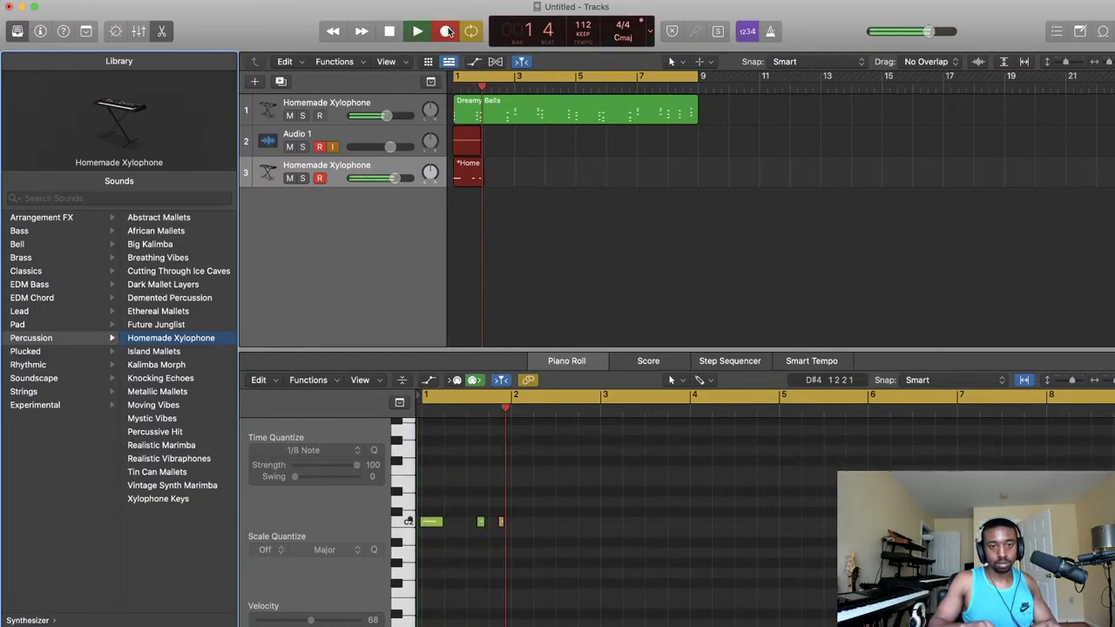
pyautogui.press('space')
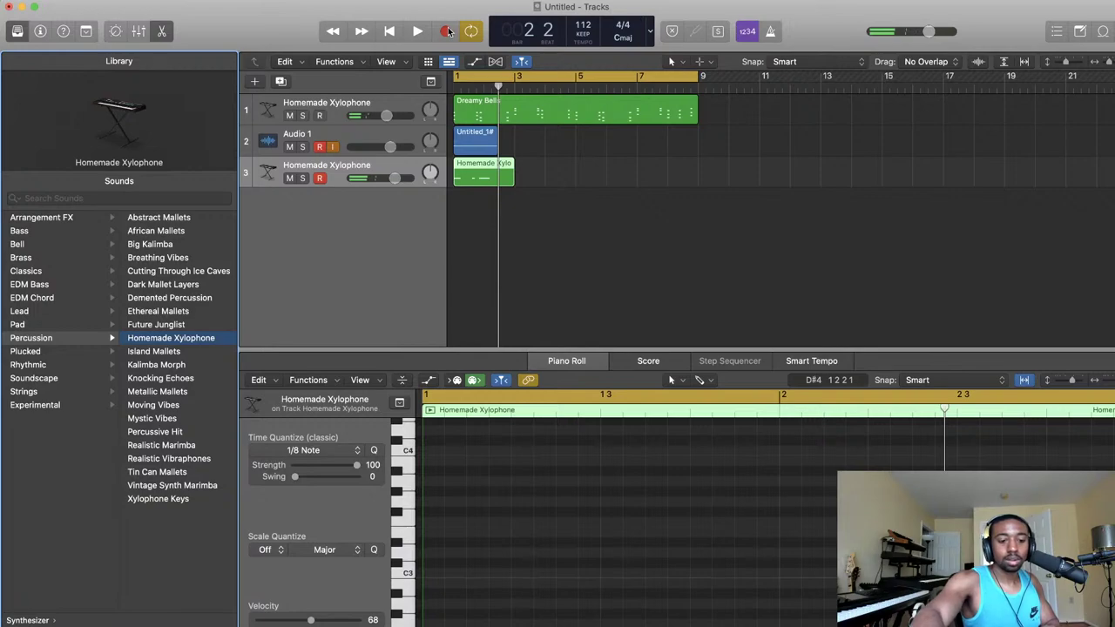
# - Delete the new MIDI take and the unintended Audio 1 recording, including its audio file
pyautogui.press('Delete')
pyautogui.click(491, 156)
pyautogui.press('Delete')
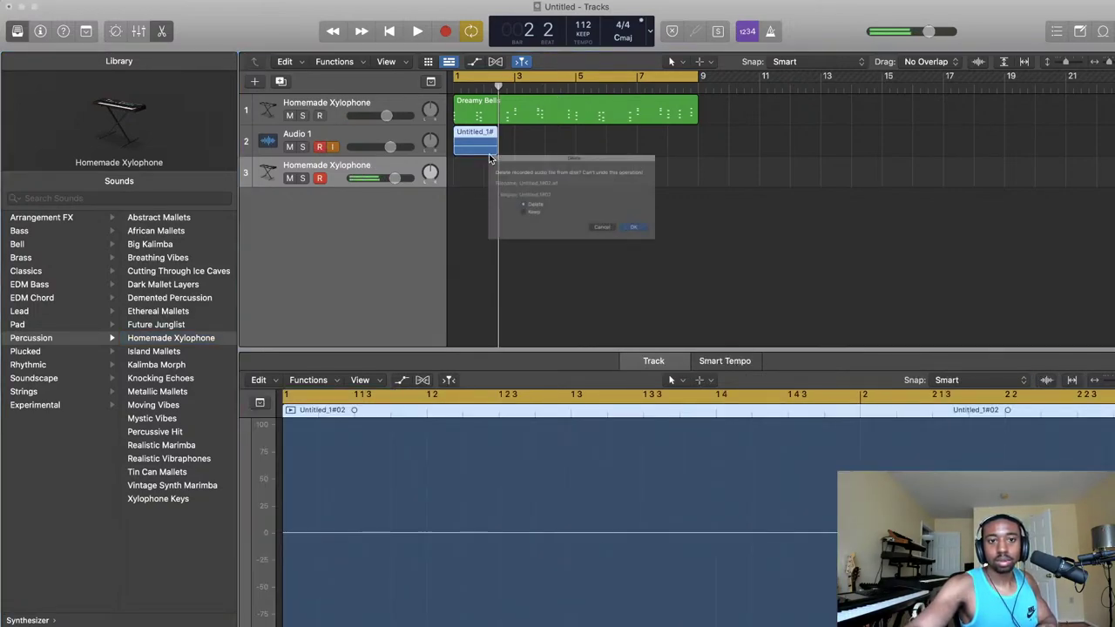
pyautogui.click(674, 248)
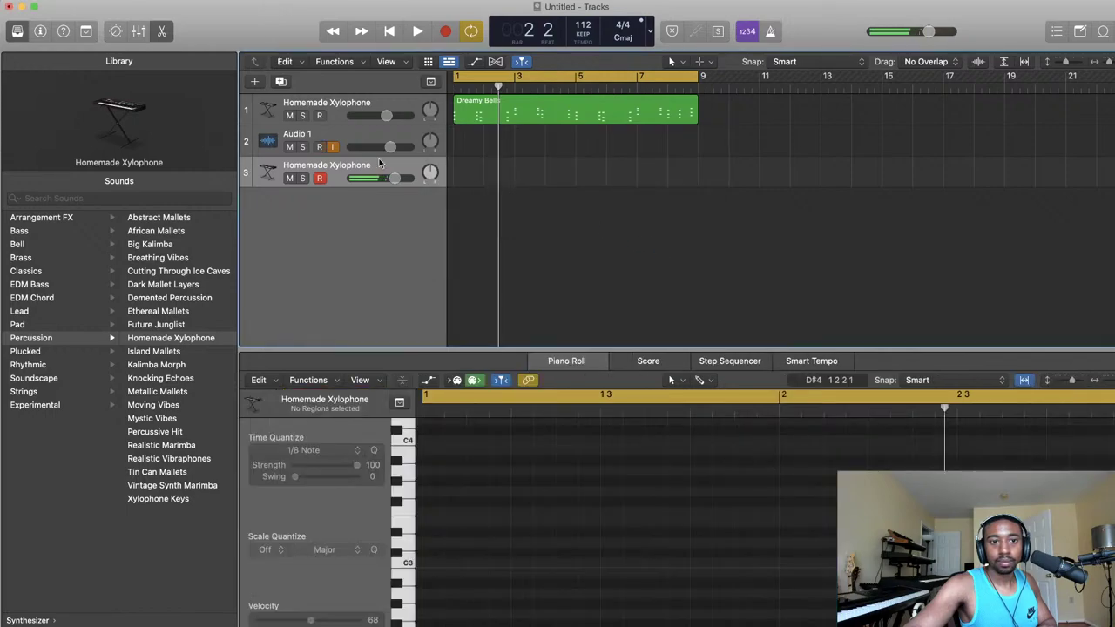
# - Turn off record enable and input monitoring on the Audio 1 track
pyautogui.click(321, 149)
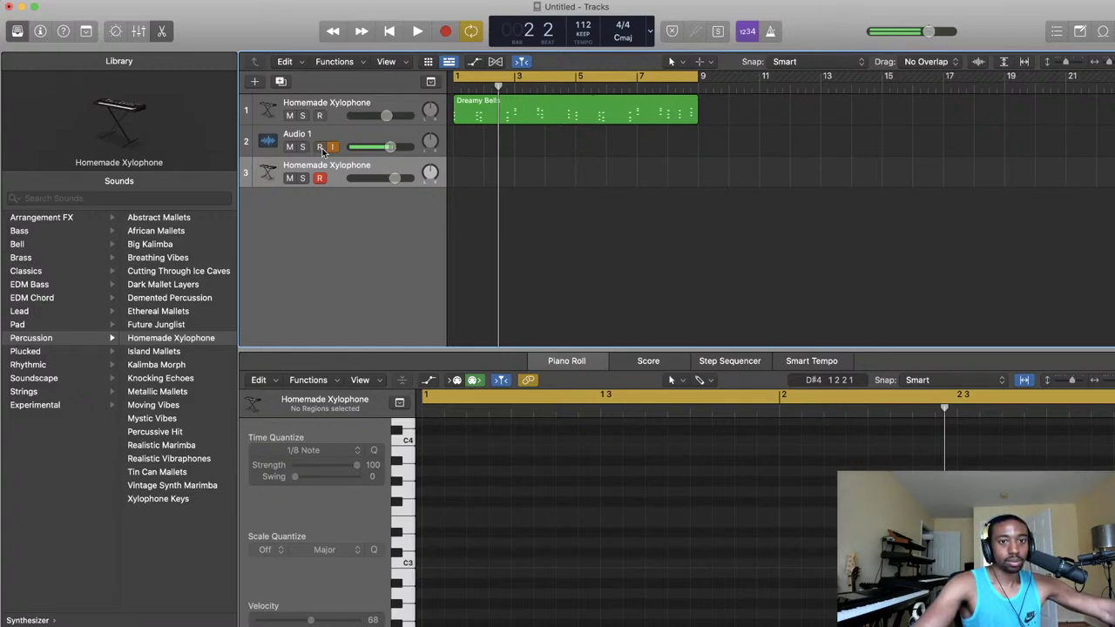
pyautogui.click(332, 147)
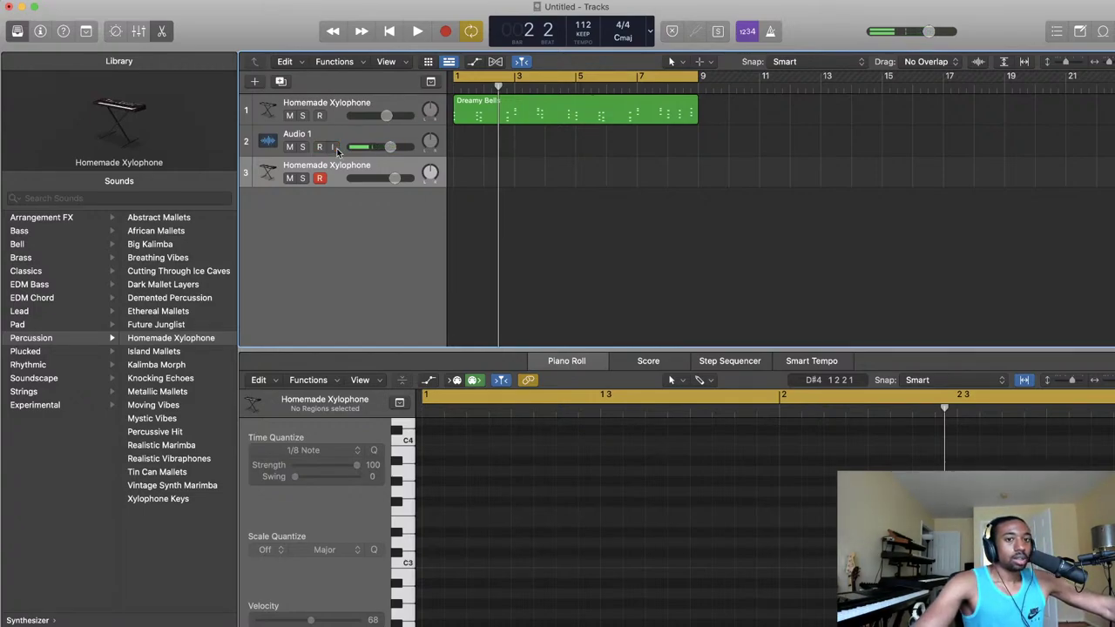
# - Play through the eight-bar loop from the start of bar 1 to rehearse the new xylophone part
pyautogui.click(321, 147)
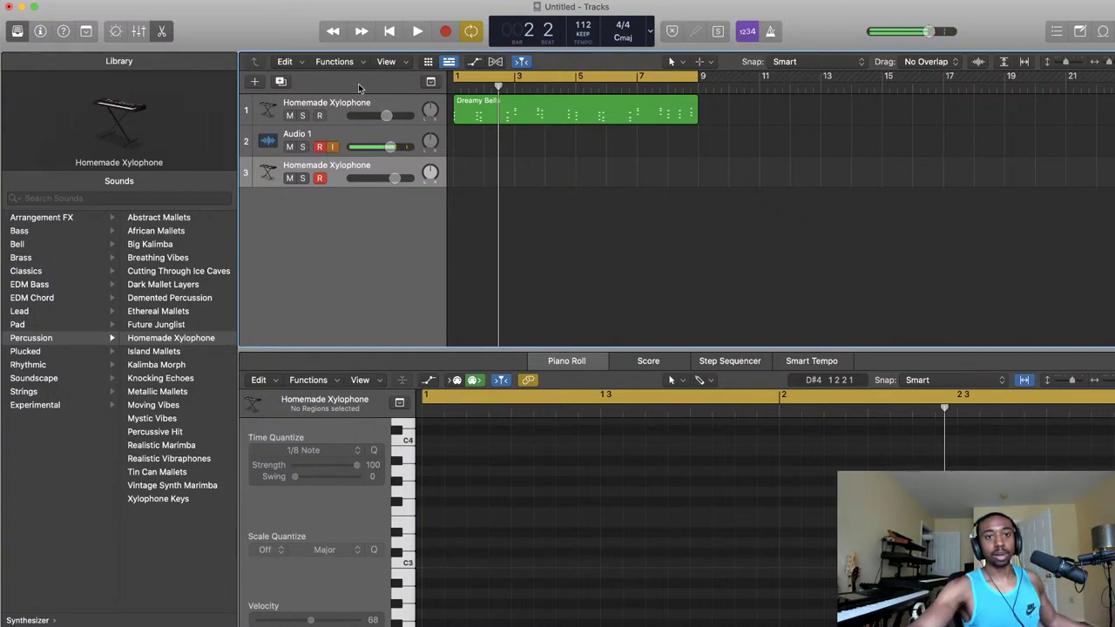
pyautogui.press('Return')
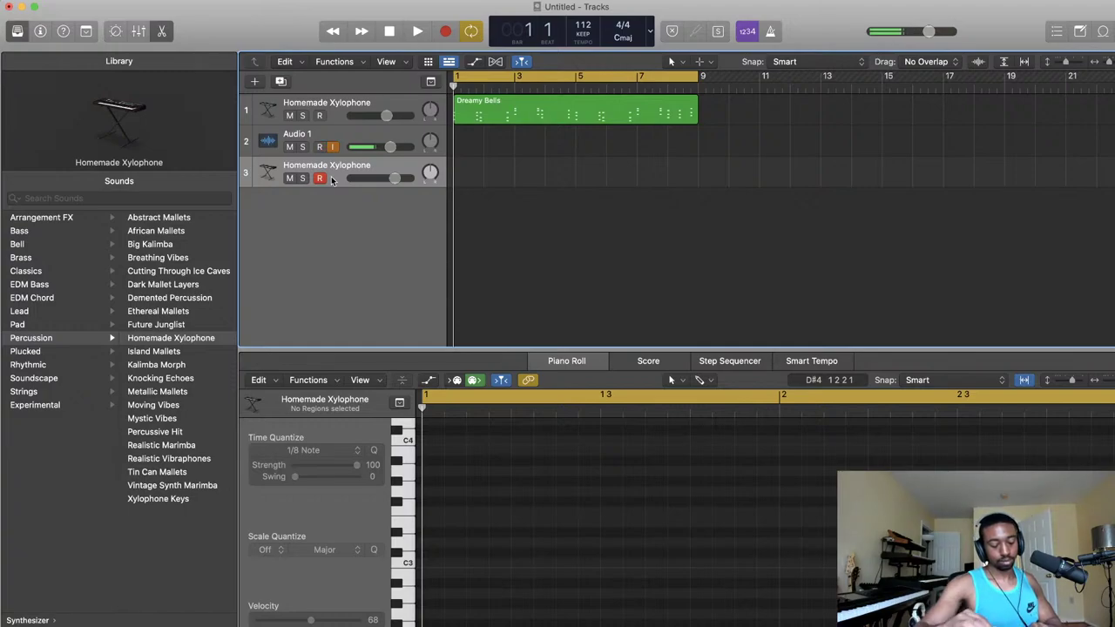
pyautogui.press('space')
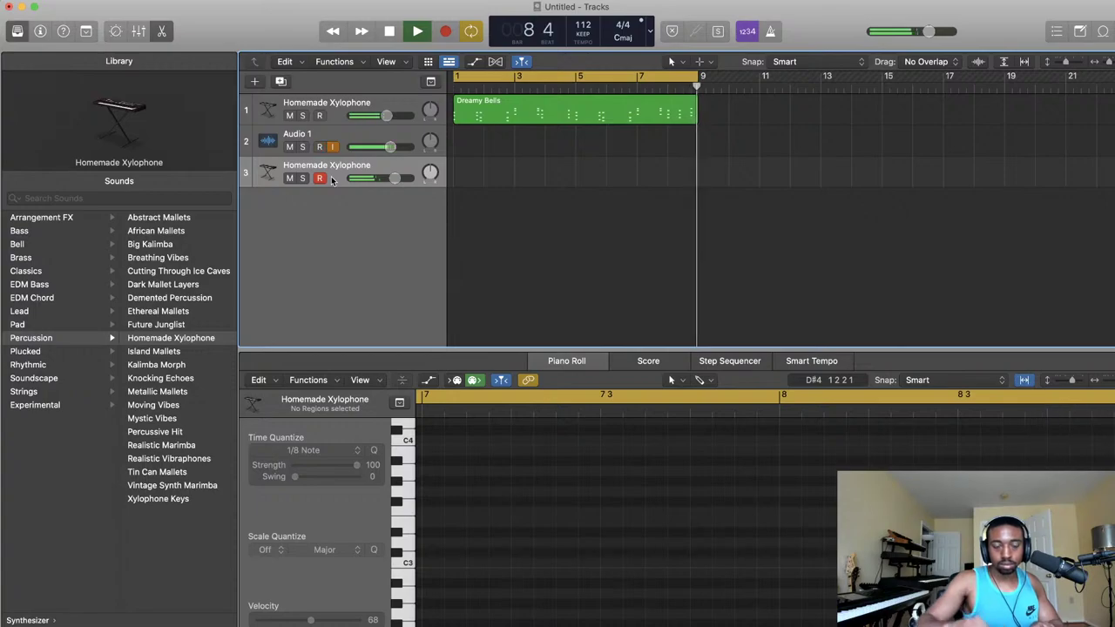
pyautogui.press('space')
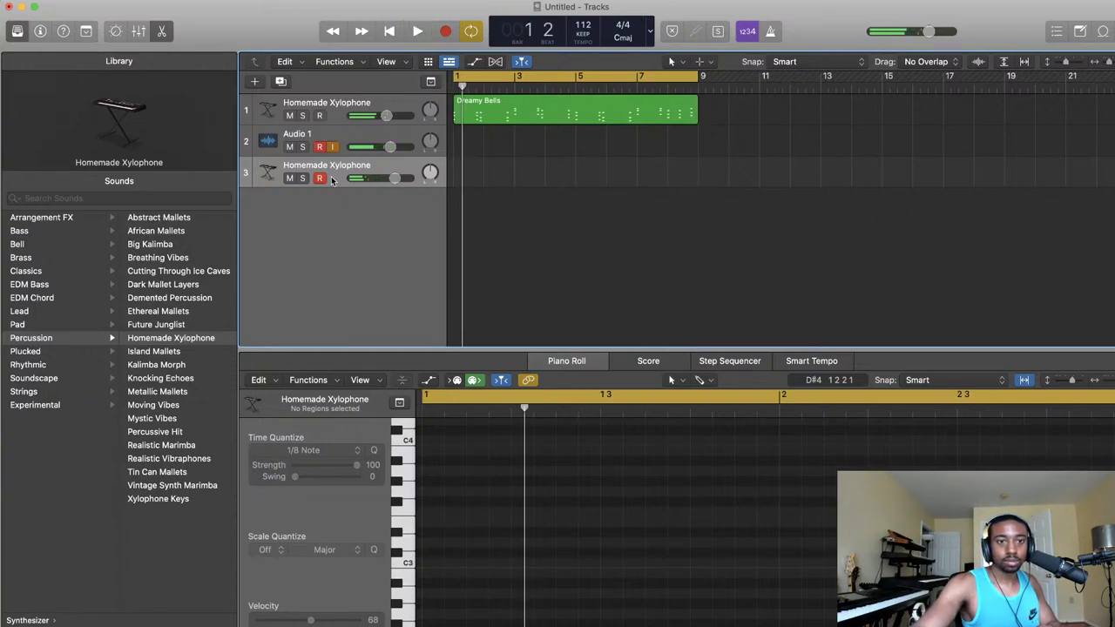
pyautogui.click(397, 41)
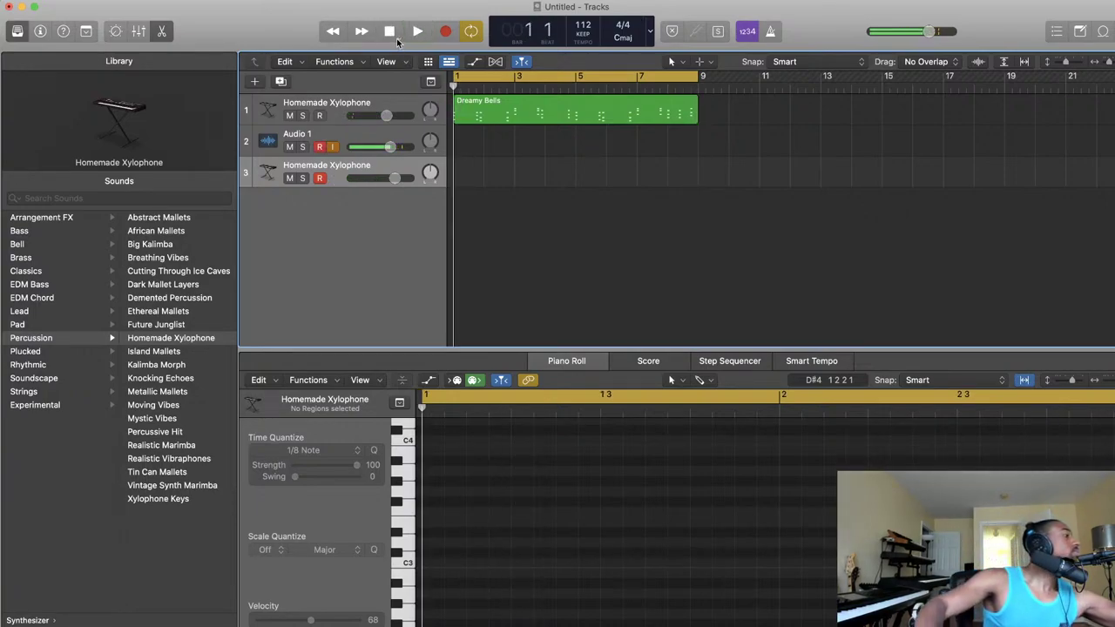
# - Turn on the metronome and record an eight-bar xylophone part on the third track from bar 1
pyautogui.click(772, 31)
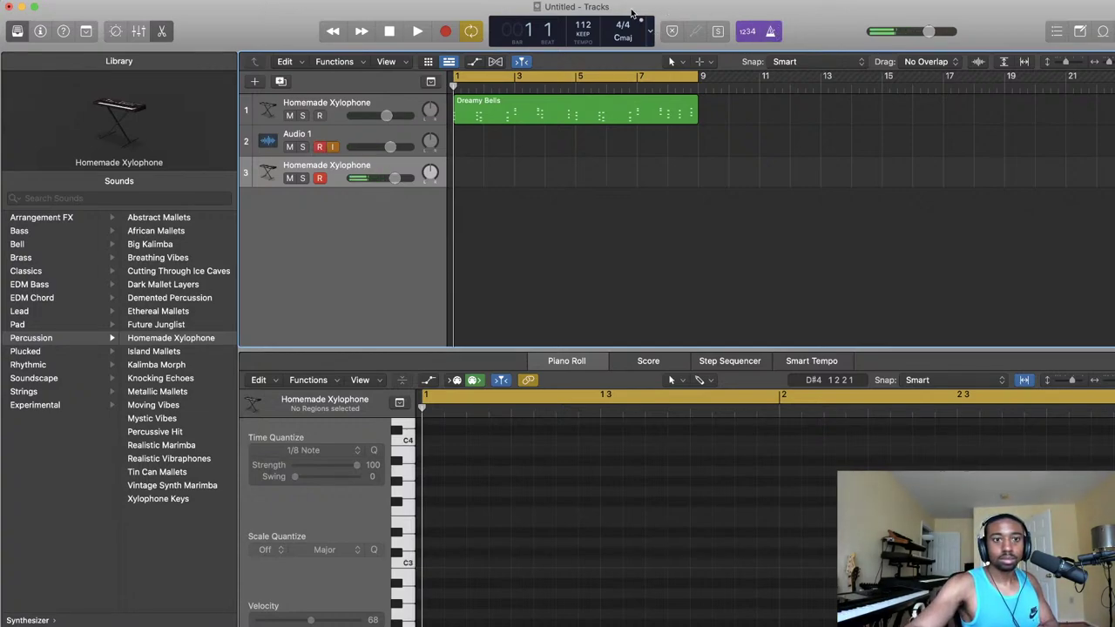
pyautogui.click(444, 32)
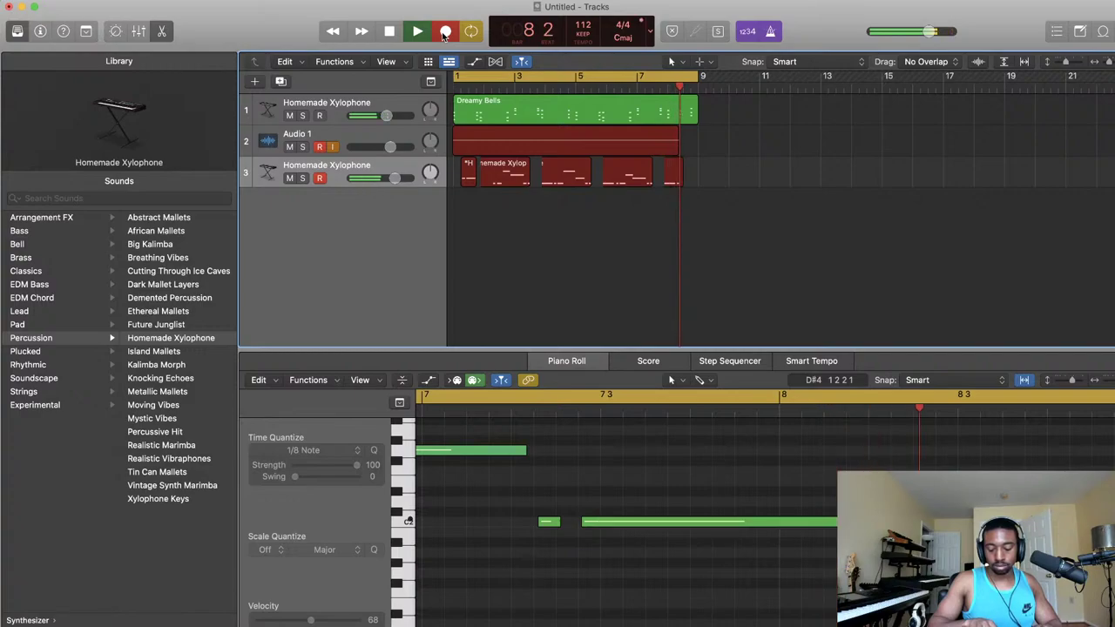
pyautogui.press('space')
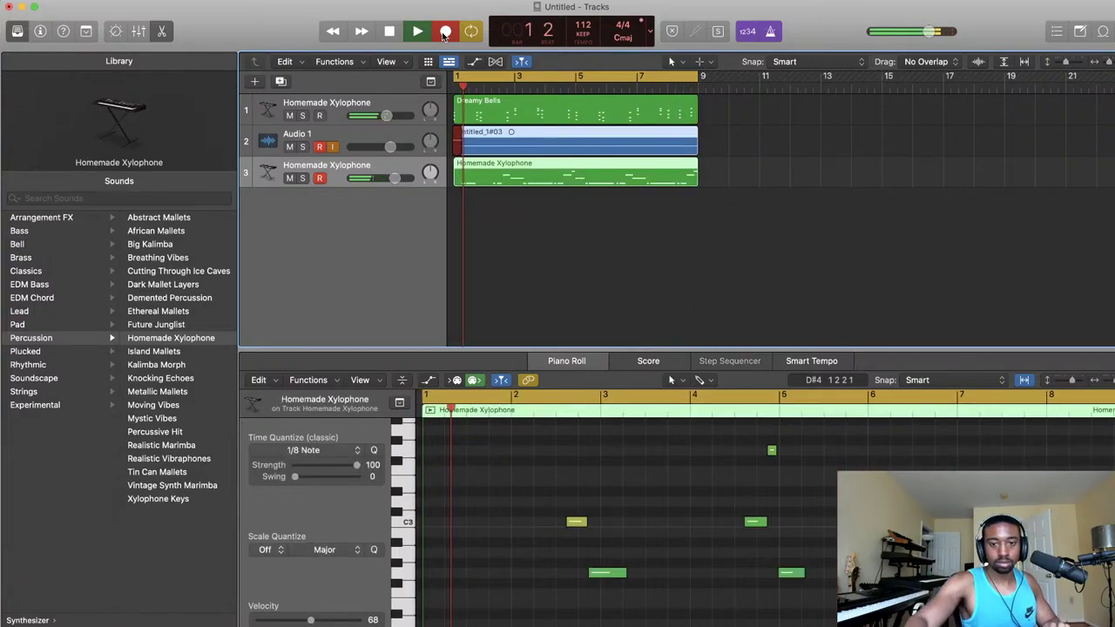
pyautogui.press('space')
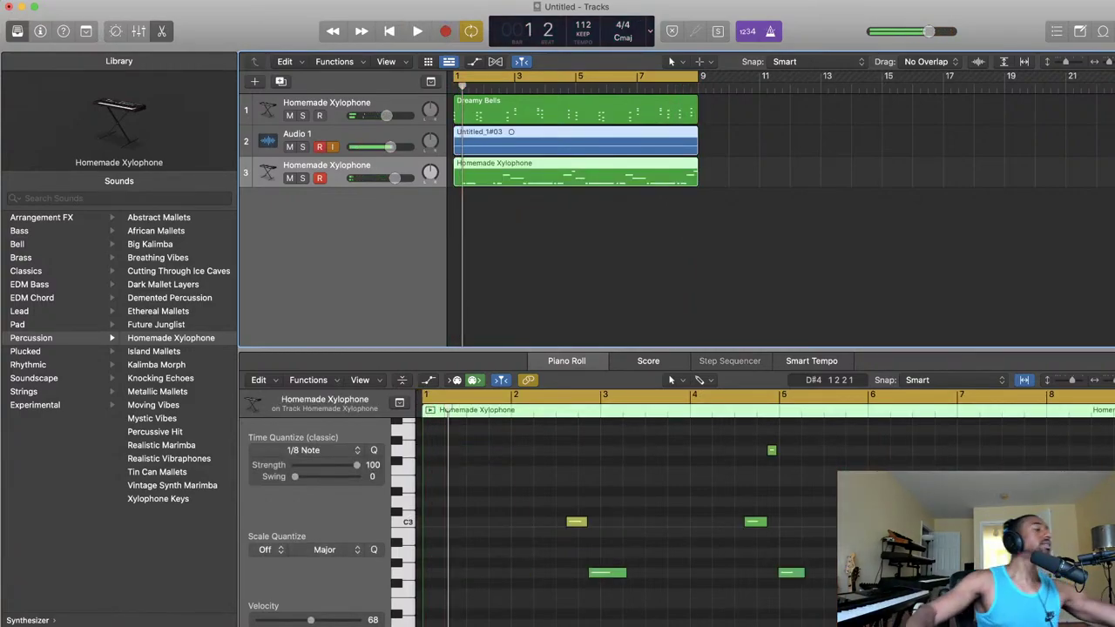
pyautogui.click(319, 147)
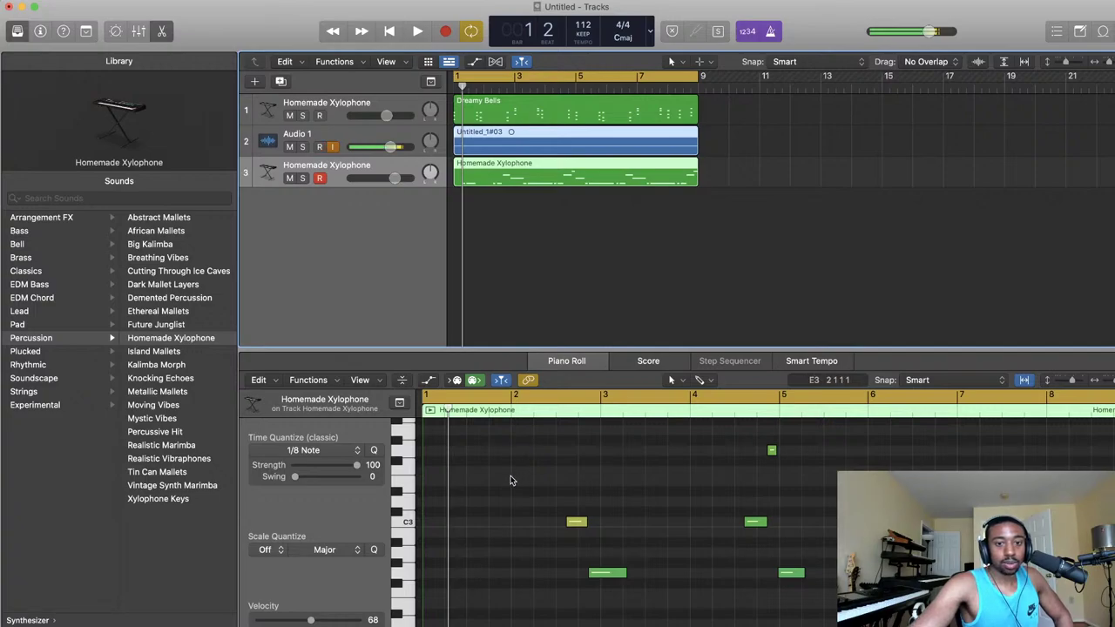
# - Show only the third track's new xylophone region in the Piano Roll and select all its notes
pyautogui.press('super+a')
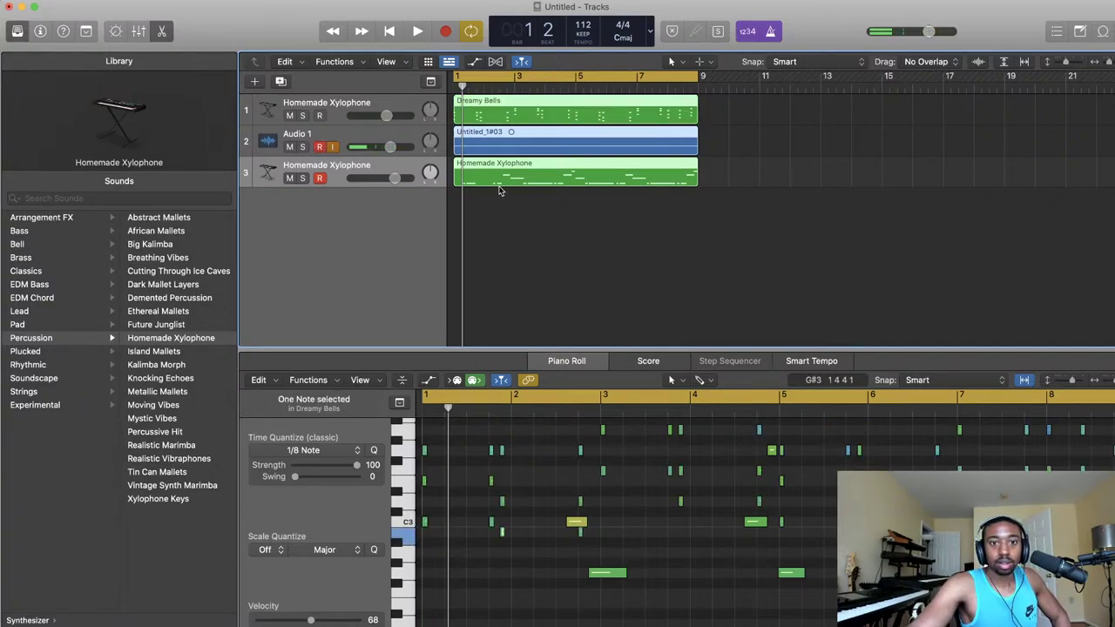
pyautogui.click(501, 220)
pyautogui.click(508, 180)
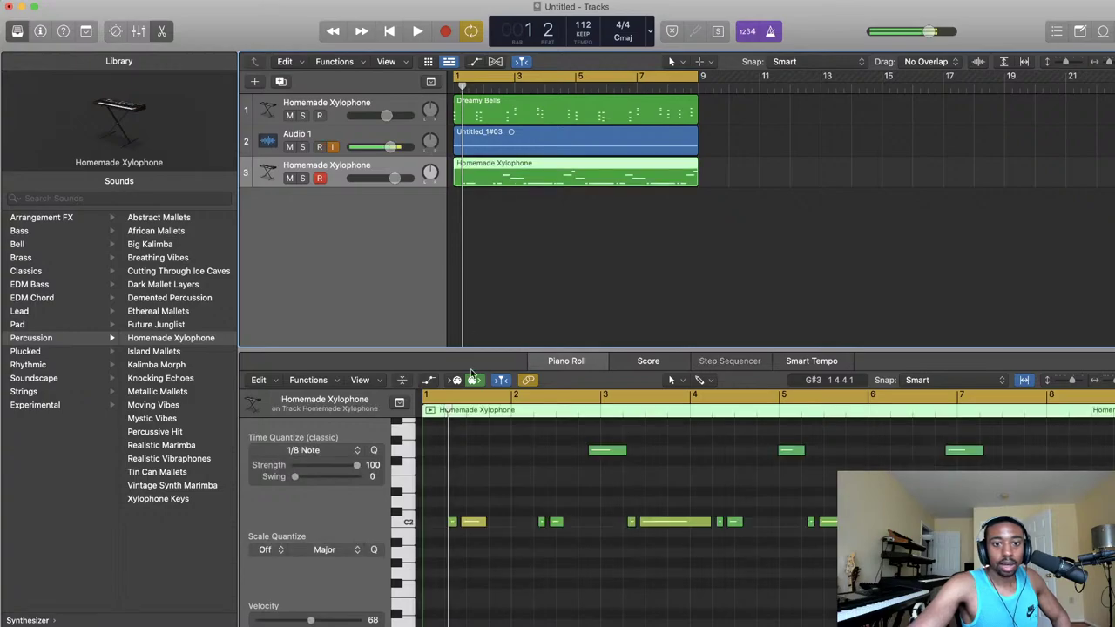
pyautogui.click(454, 482)
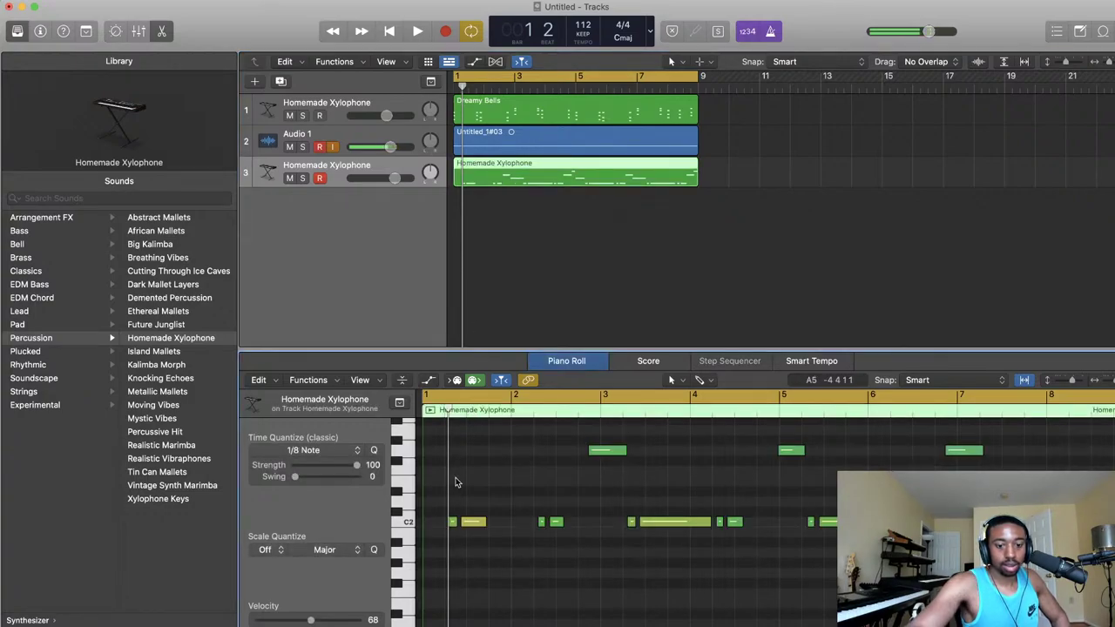
pyautogui.press('super+a')
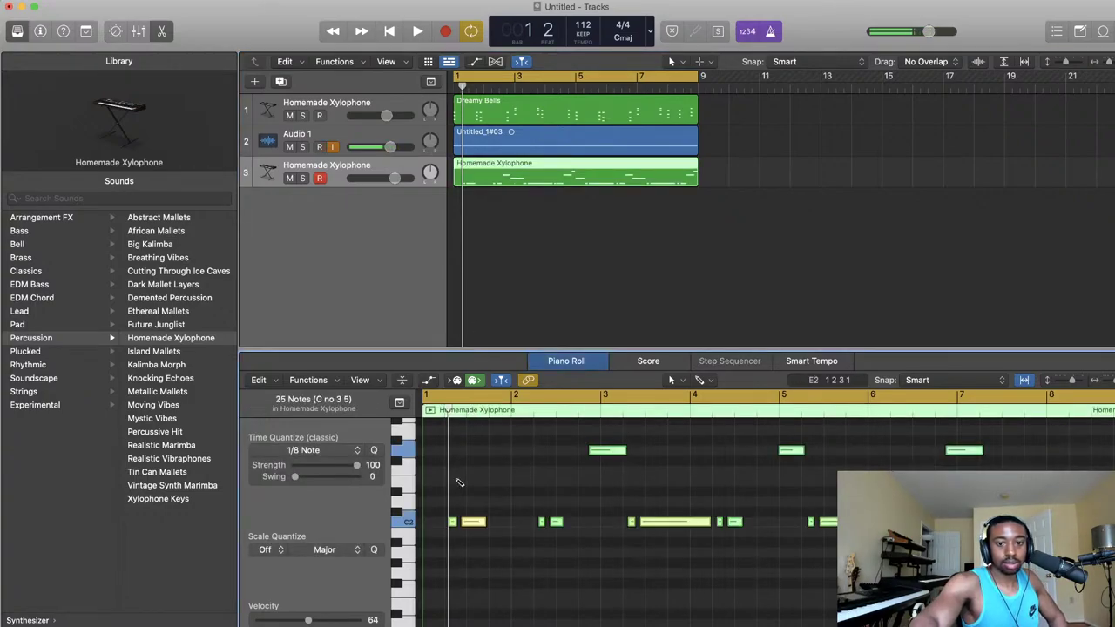
# - Try quantizing the selected xylophone notes to 1/8 Note
pyautogui.click(373, 451)
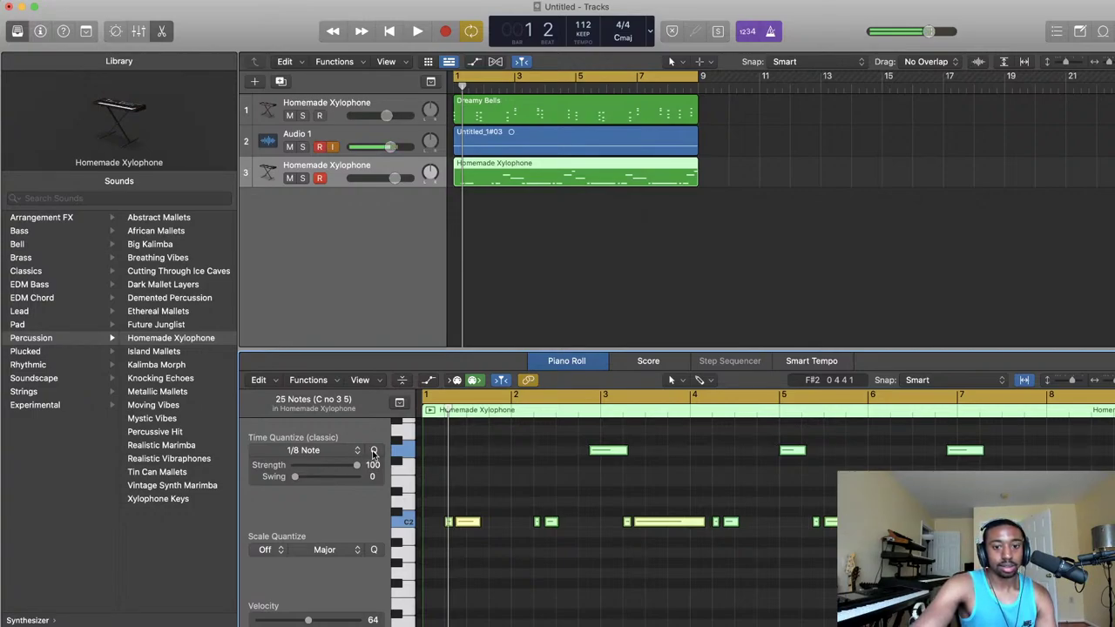
pyautogui.press('space')
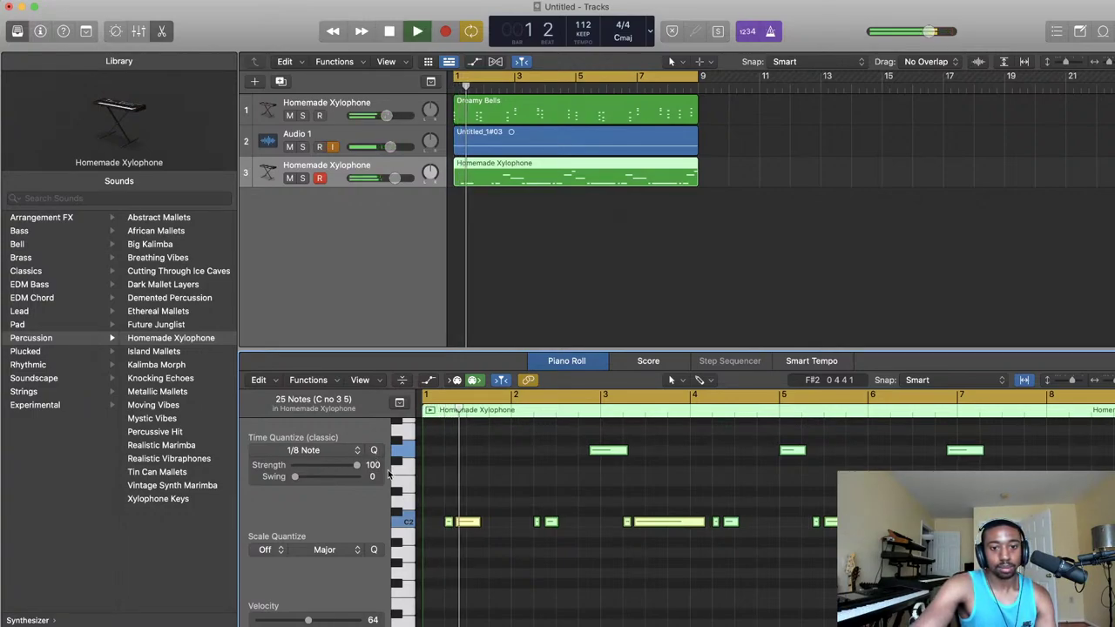
pyautogui.press('super+z')
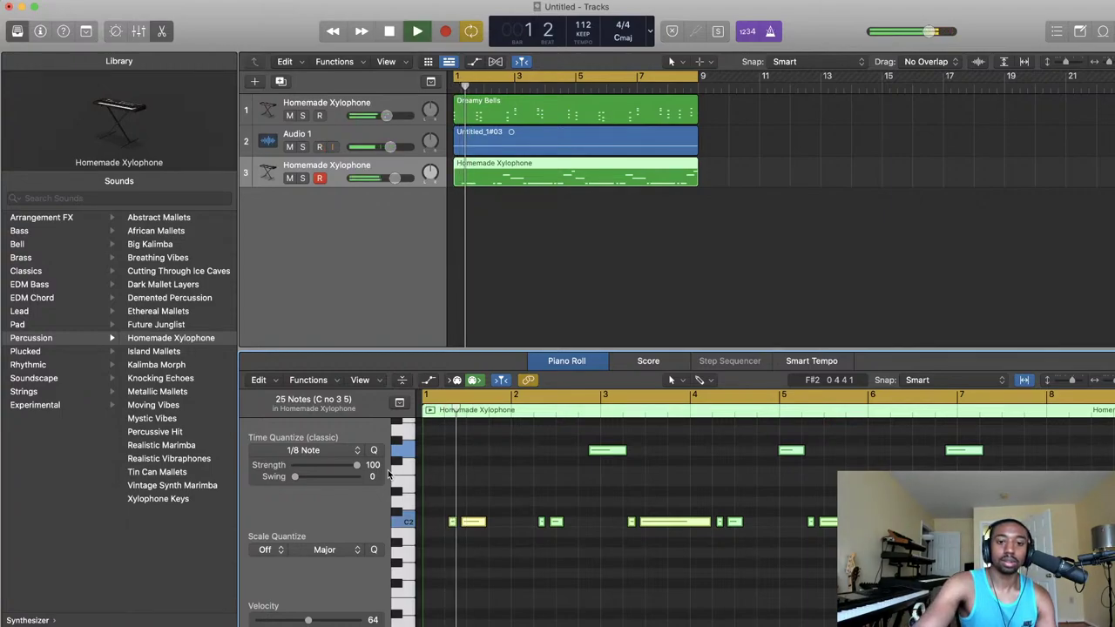
# - Quantize the selected xylophone notes to 1/16 Note and play the loop to check the timing
pyautogui.click(349, 450)
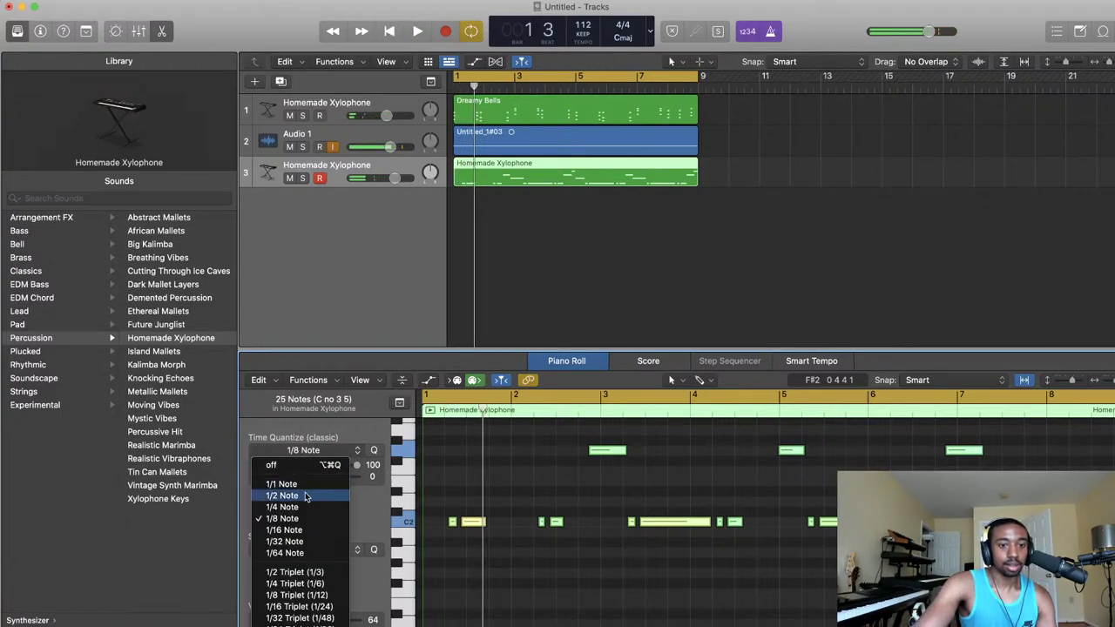
pyautogui.click(286, 529)
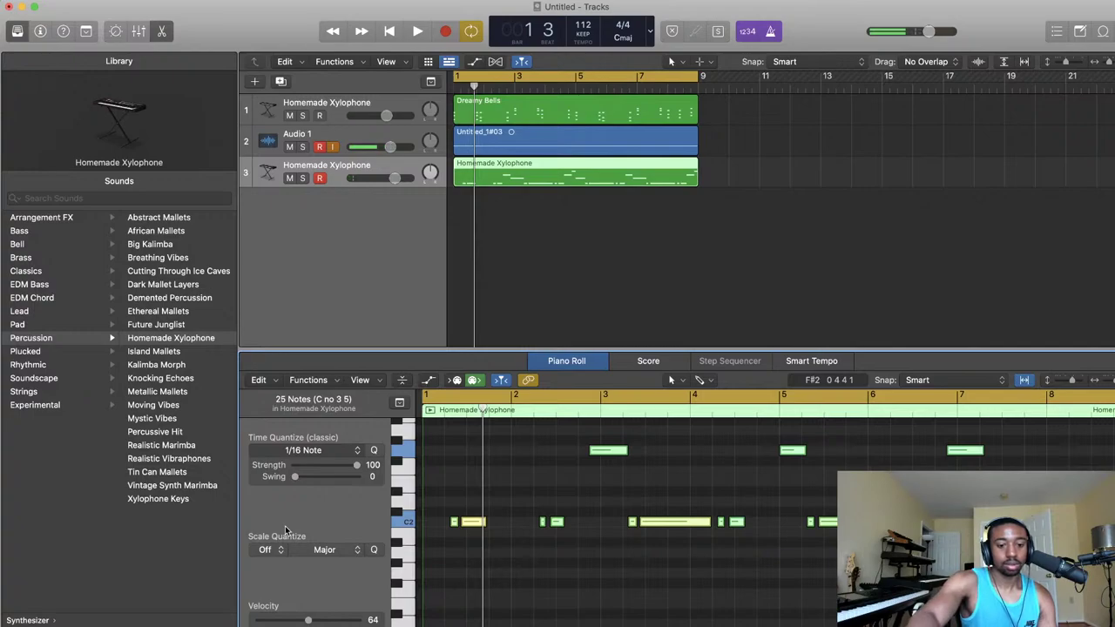
pyautogui.press('space')
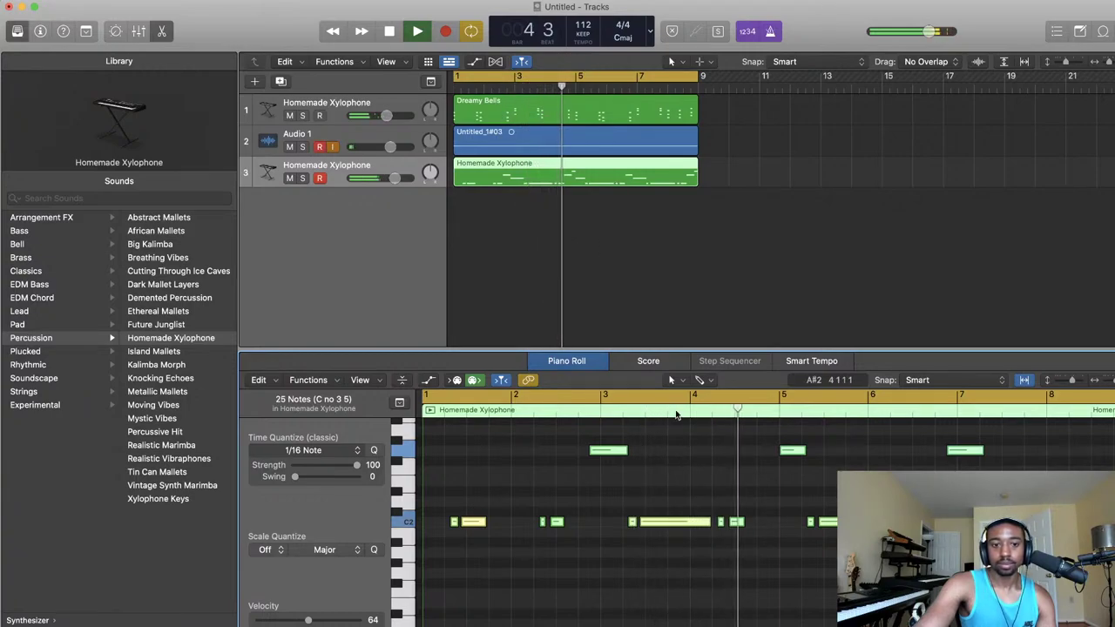
pyautogui.press('space')
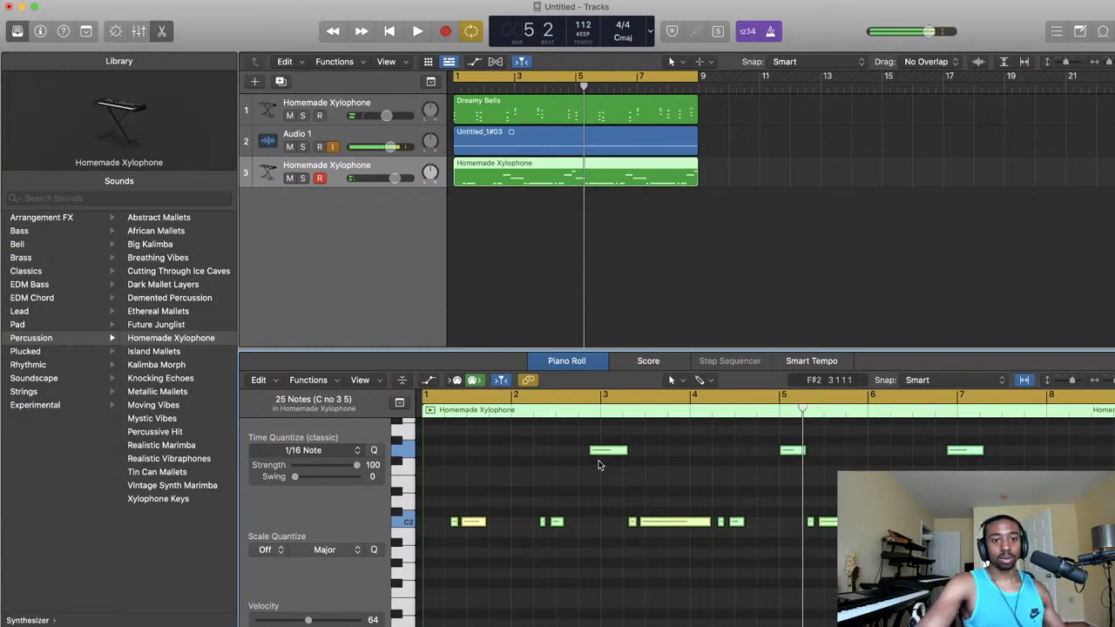
# - Hide the Library, enlarge the Piano Roll and examine the quantized xylophone notes across the region
pyautogui.click(17, 32)
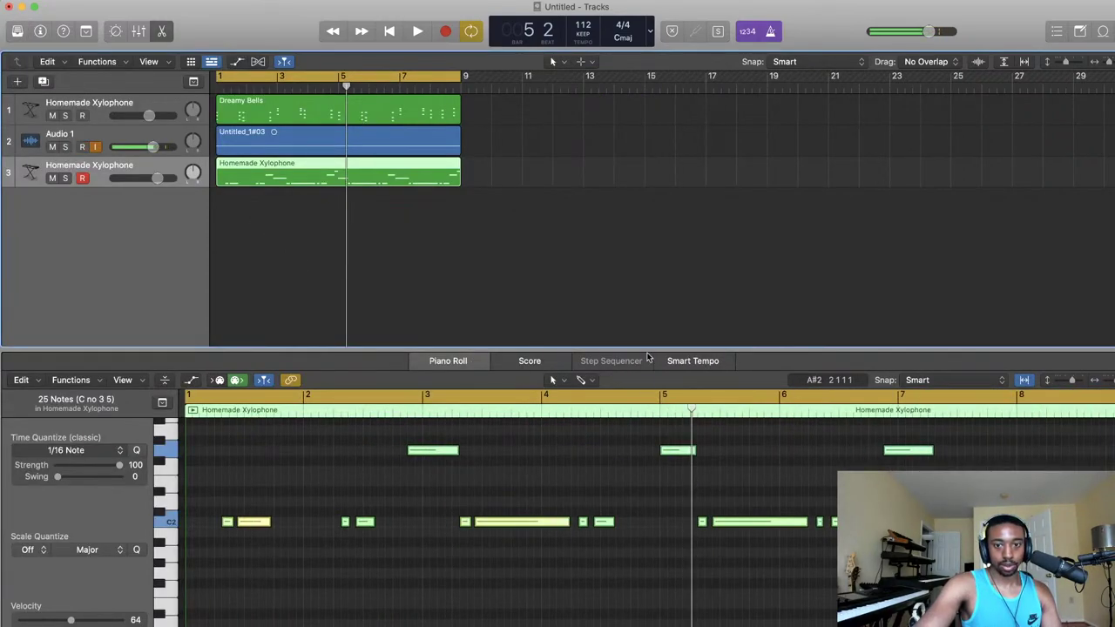
pyautogui.moveTo(651, 348); pyautogui.dragTo(648, 144)
pyautogui.scroll(10, 332, 315)
pyautogui.scroll(-6, 332, 316)
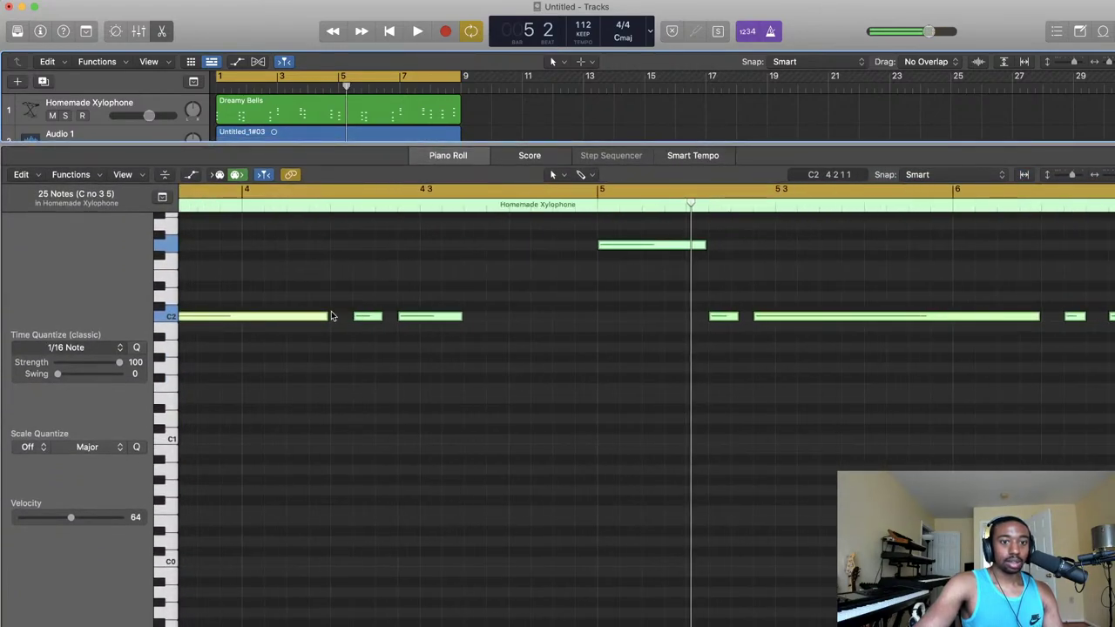
pyautogui.scroll(1, 332, 315)
pyautogui.scroll(-3, 332, 315)
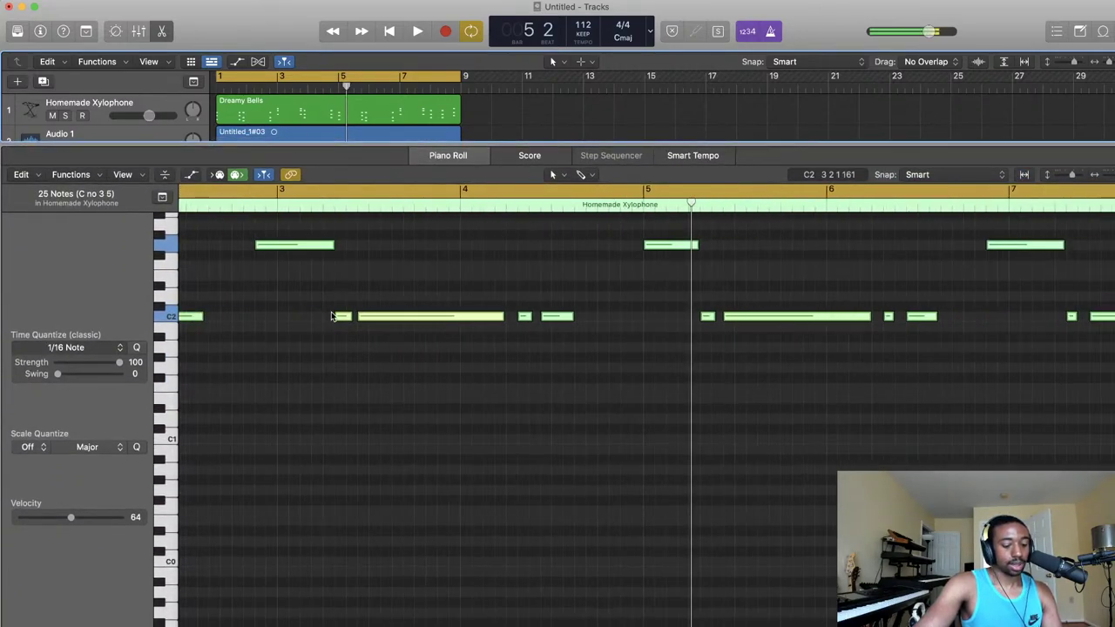
pyautogui.scroll(-5, 332, 315)
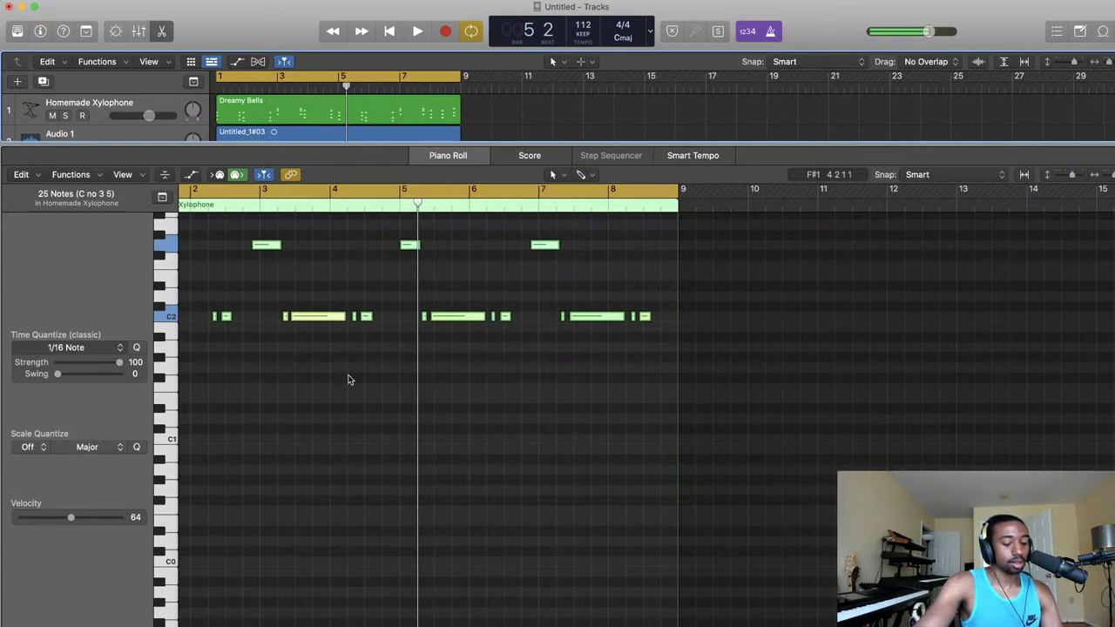
# - Play the loop with the metronome off and reduce the Piano Roll's height to show all three tracks
pyautogui.press('space')
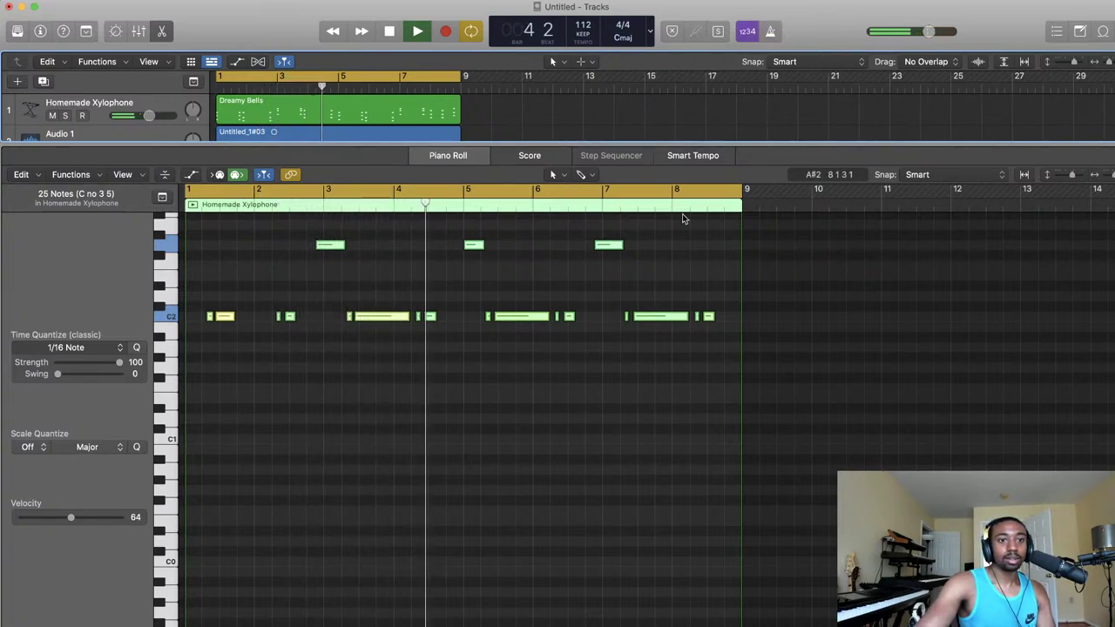
pyautogui.press('space')
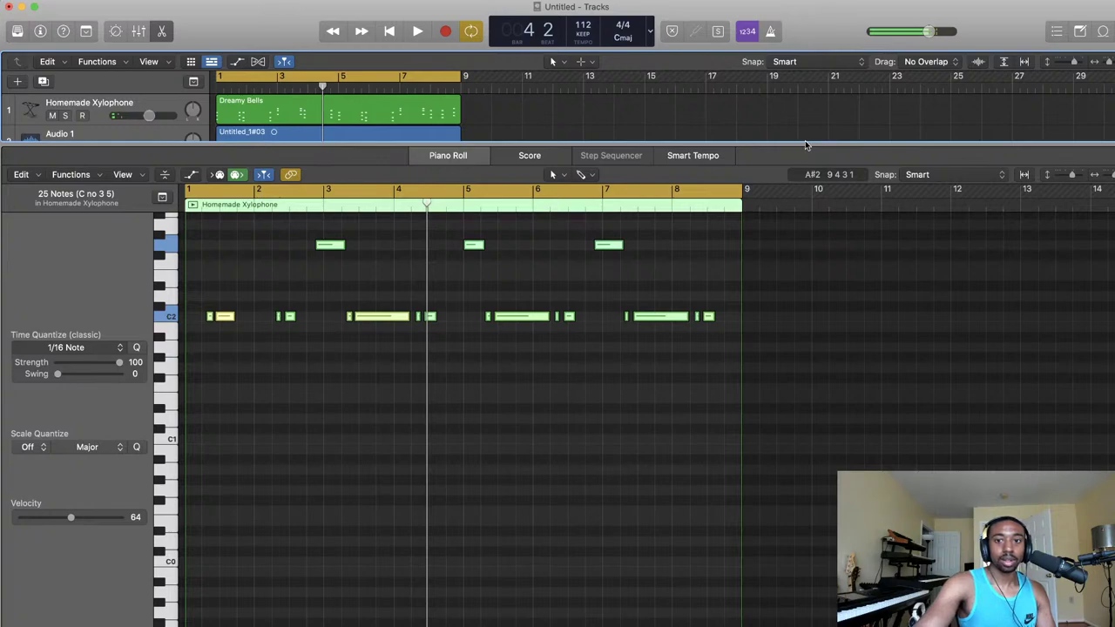
pyautogui.moveTo(806, 146); pyautogui.dragTo(828, 347)
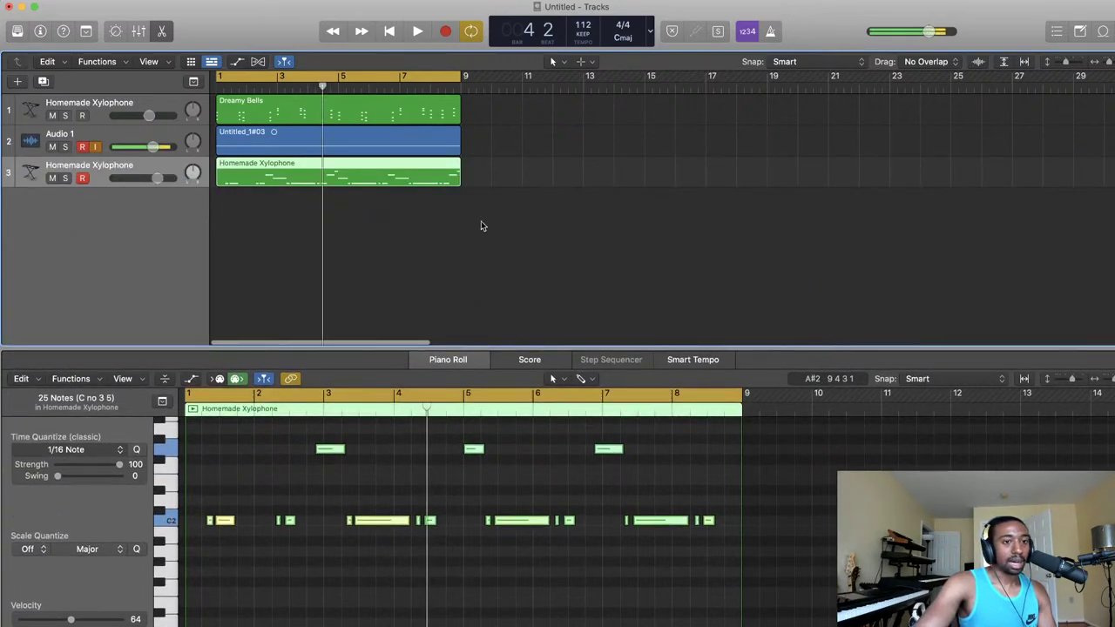
# - Delete the unintended Untitled_1#03 region on the Audio 1 track together with its recorded audio file
pyautogui.click(287, 154)
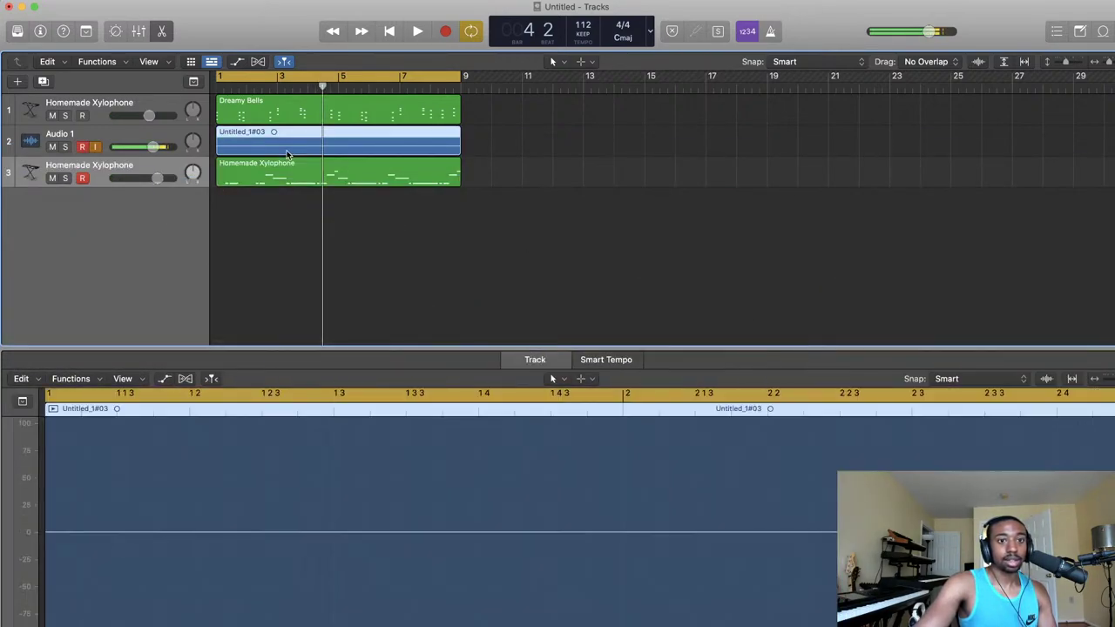
pyautogui.press('Delete')
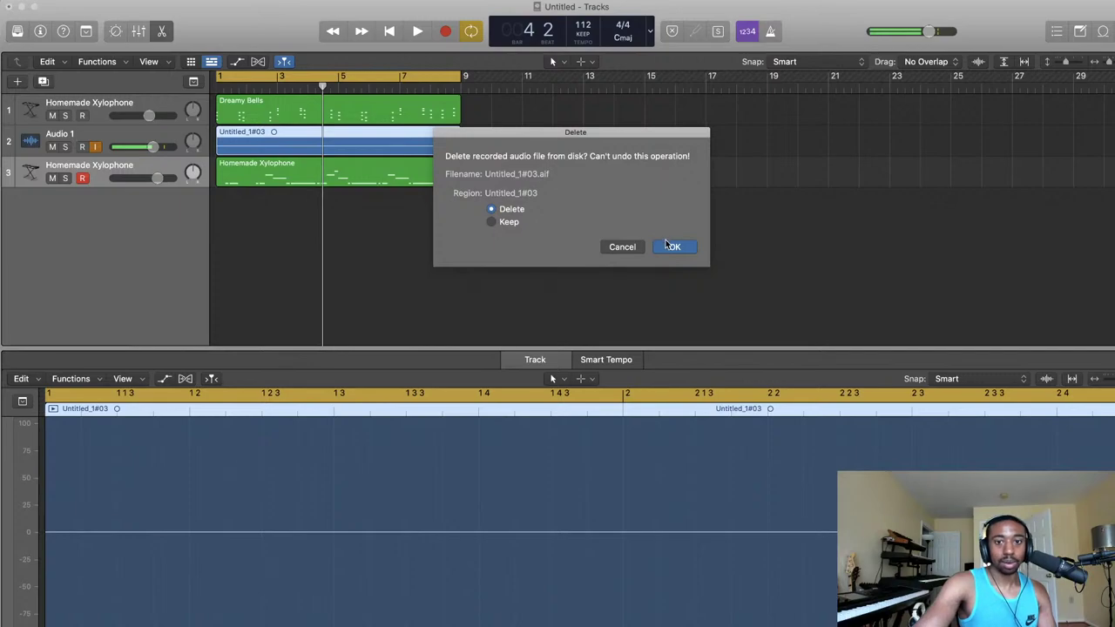
pyautogui.click(673, 247)
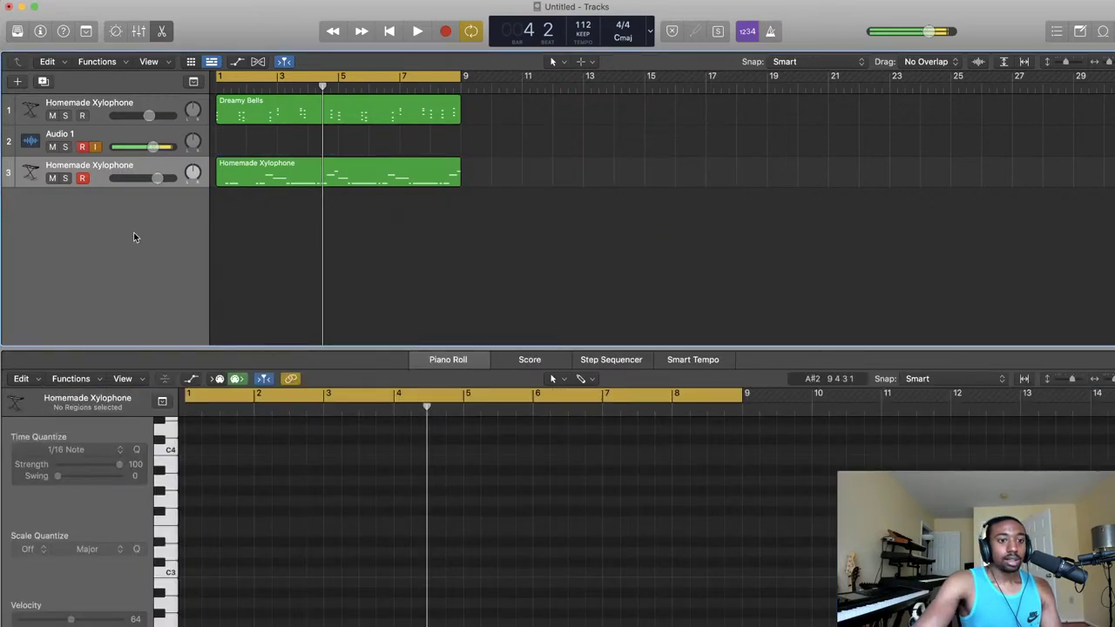
pyautogui.click(82, 146)
# - Show the Library and bring its top-level sound categories into view with Synthesizer selected
pyautogui.click(21, 31)
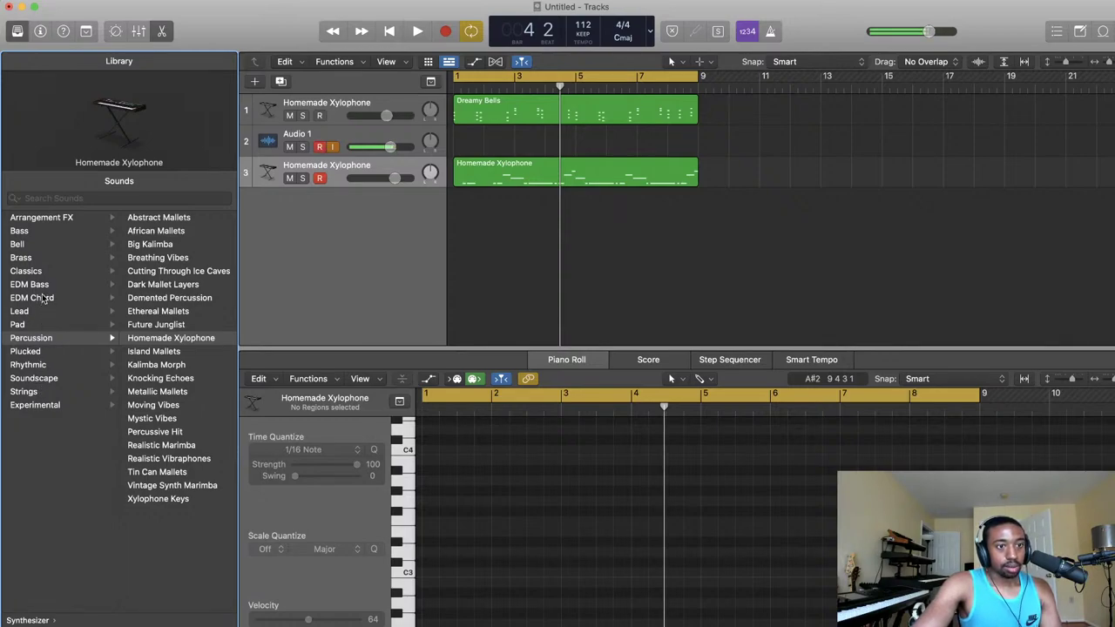
pyautogui.hscroll(-5, 54, 246)
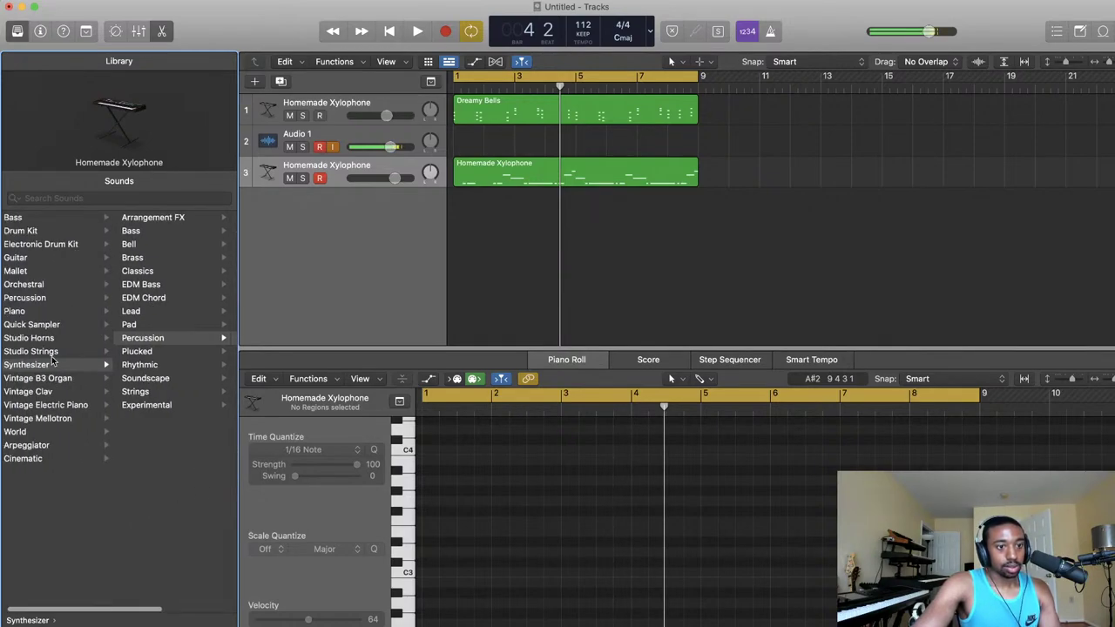
# - Try the Chicago Chords sound from the EDM Chord category on the existing third track and undo it
pyautogui.click(130, 340)
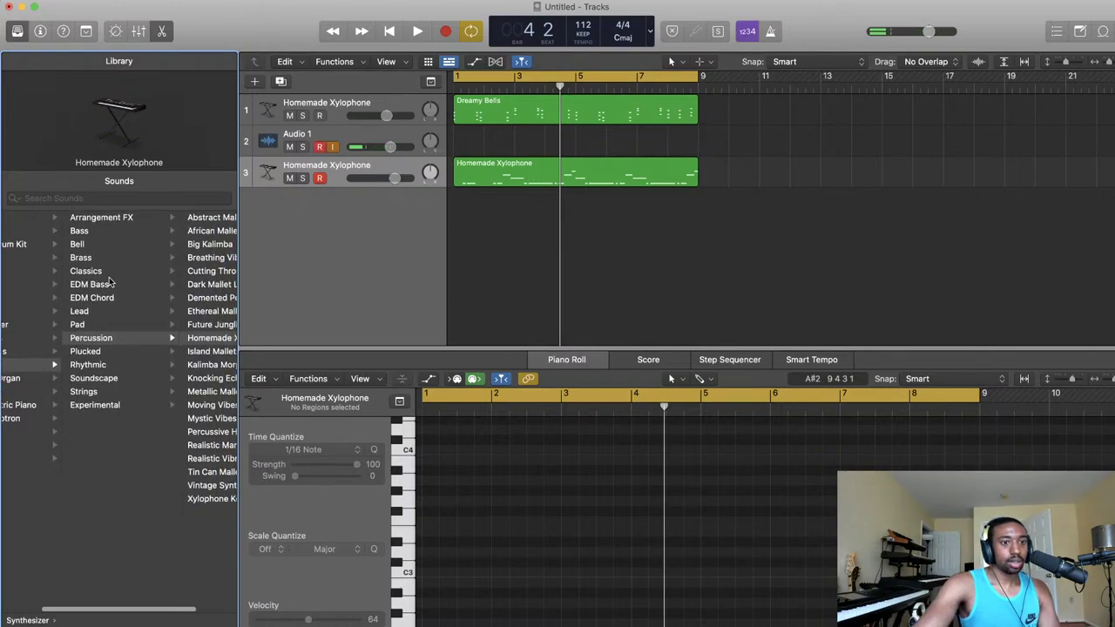
pyautogui.click(92, 298)
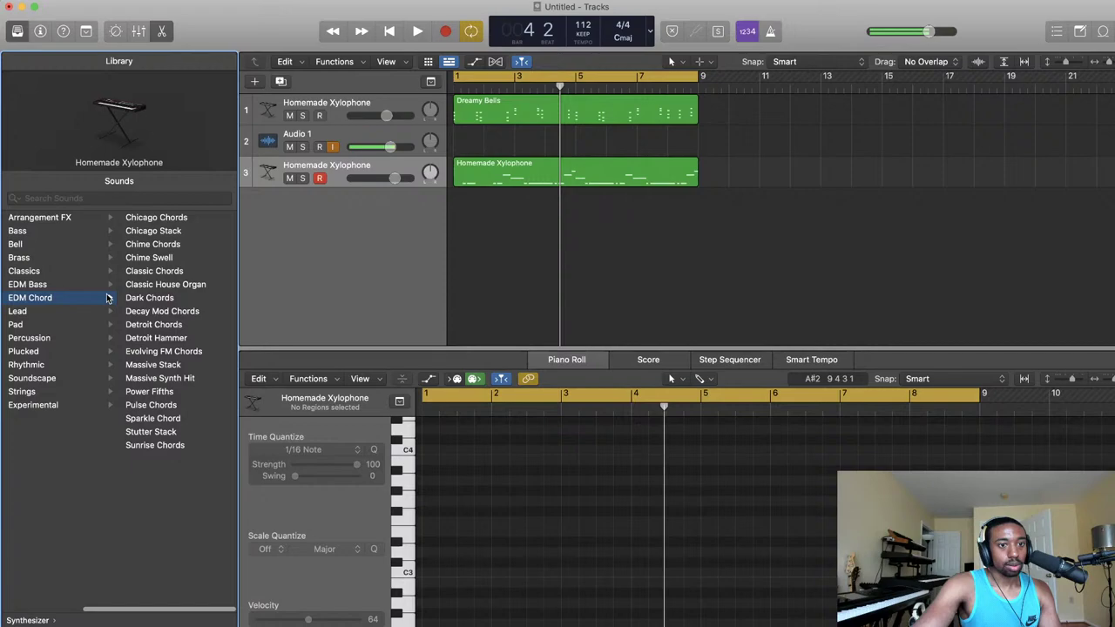
pyautogui.click(172, 218)
pyautogui.press('super+z')
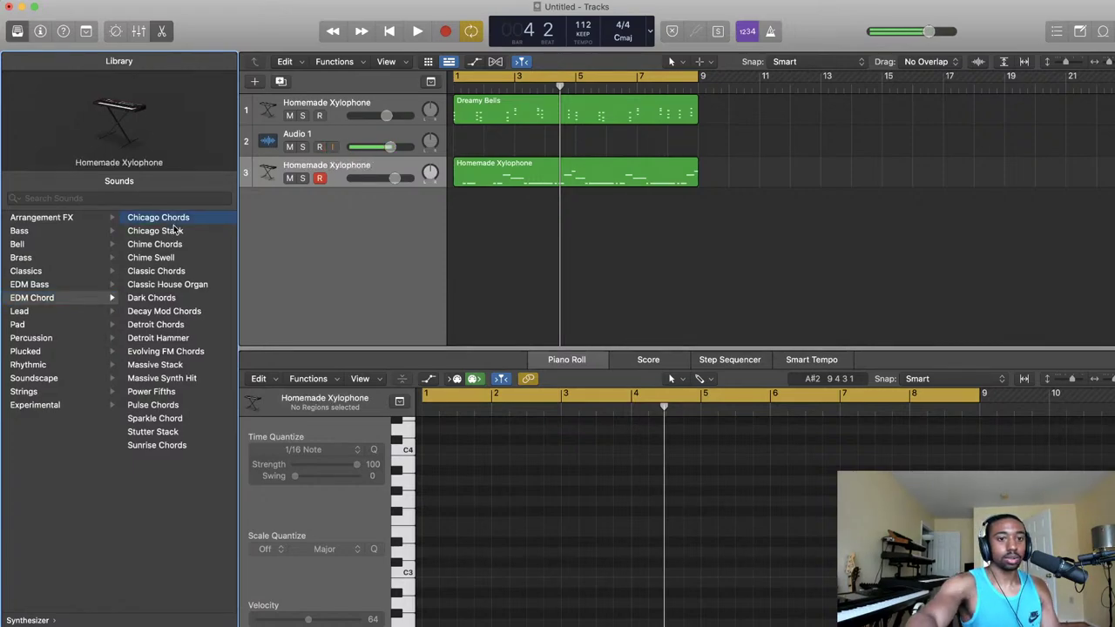
# - Add a new software instrument track and load the Chicago Chords sound from Synthesizer's EDM Chord category on it
pyautogui.rightClick(298, 240)
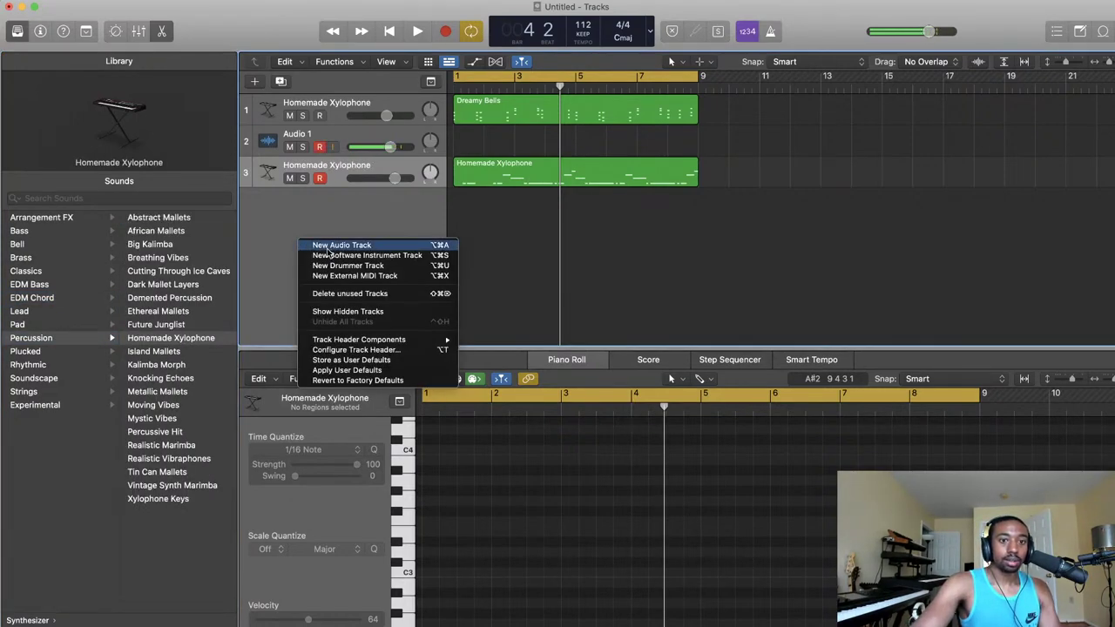
pyautogui.click(328, 255)
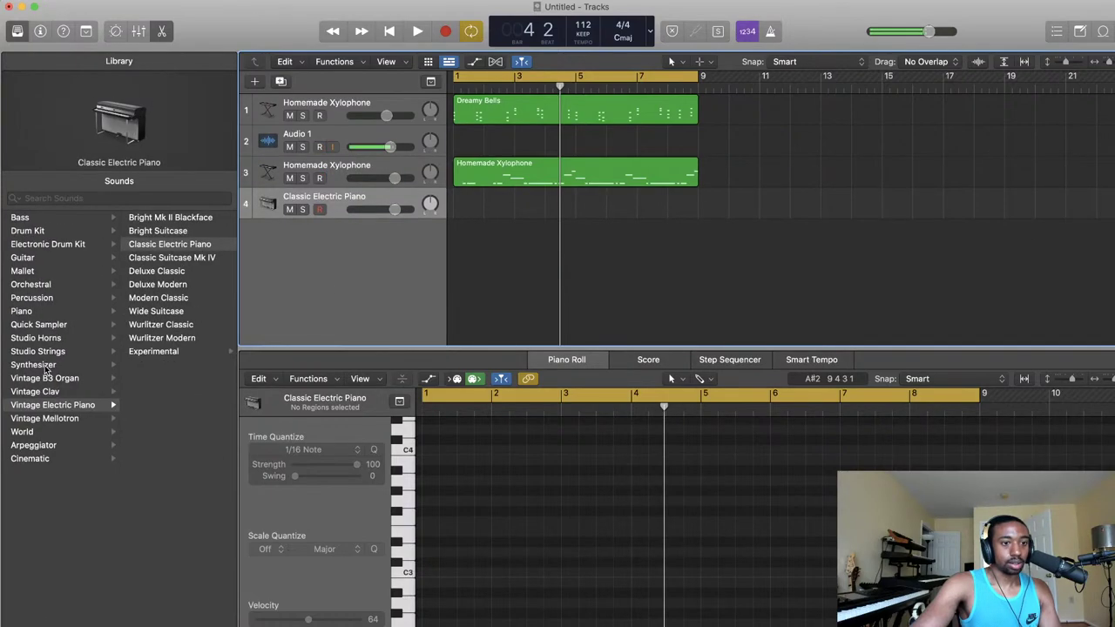
pyautogui.click(47, 366)
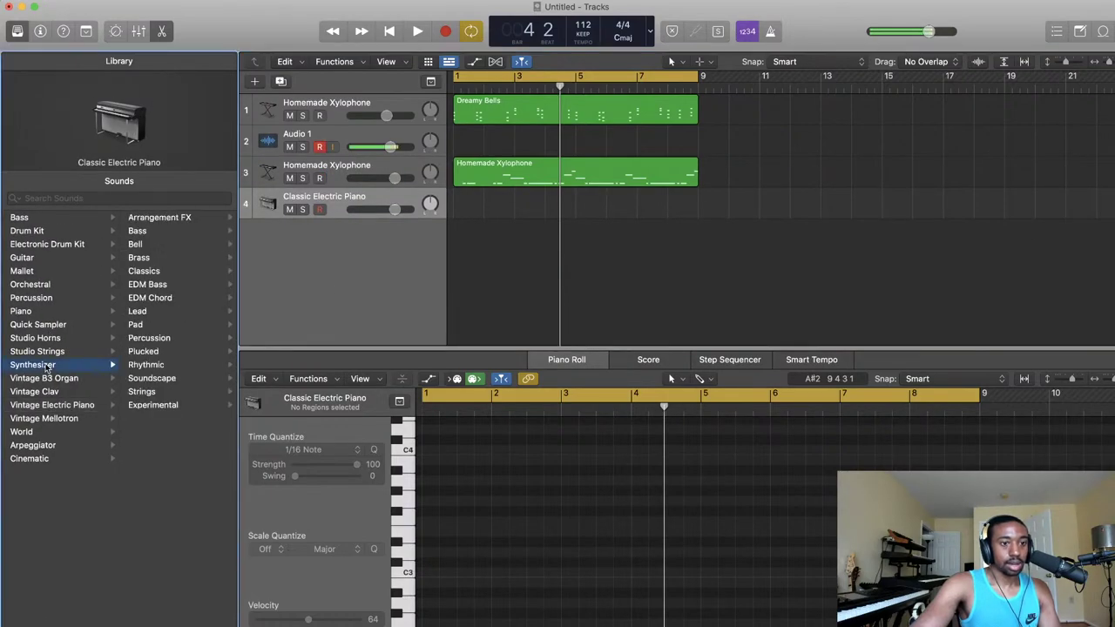
pyautogui.click(150, 298)
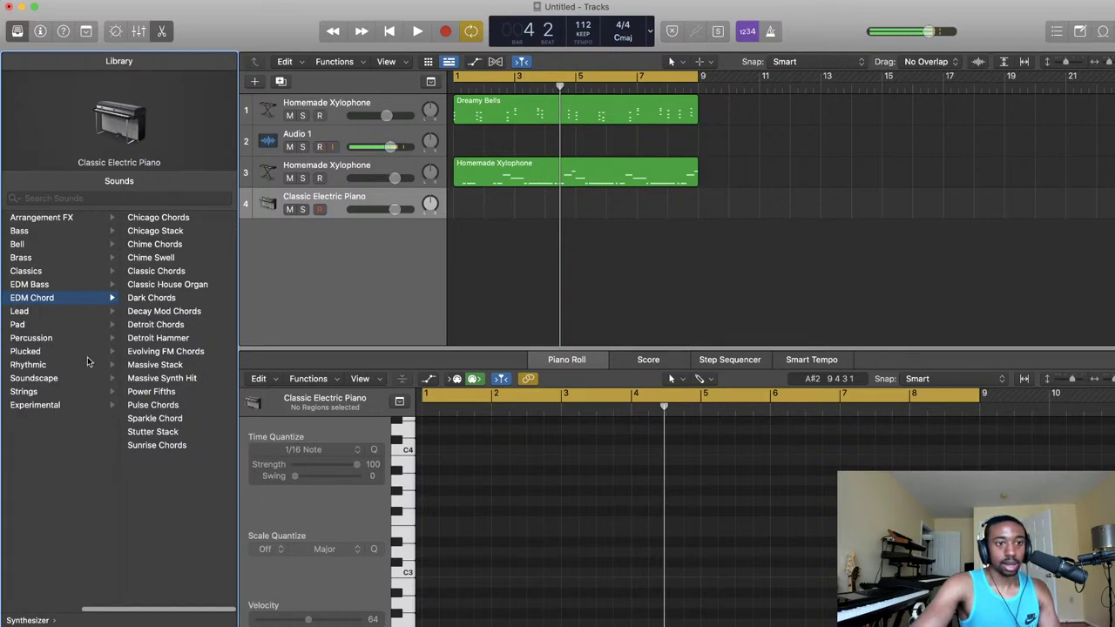
pyautogui.click(166, 218)
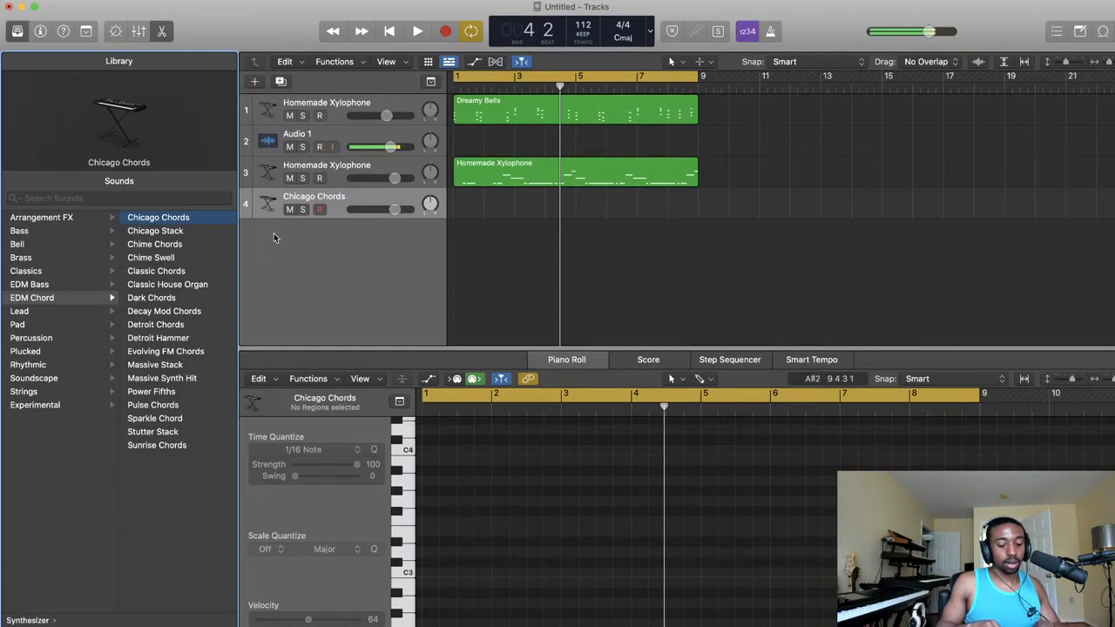
# - Audition Chicago Stack, Chime Chords and Chime Swell on the fourth track, playing part of the loop with Chime Swell loaded
pyautogui.click(161, 233)
pyautogui.click(166, 246)
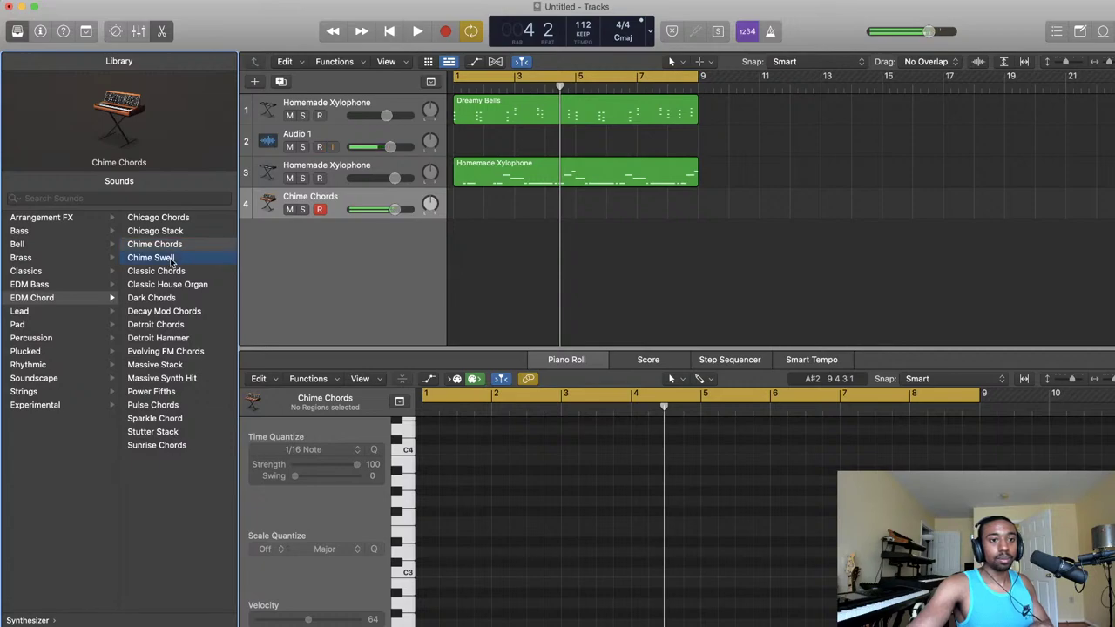
pyautogui.click(173, 258)
pyautogui.click(418, 32)
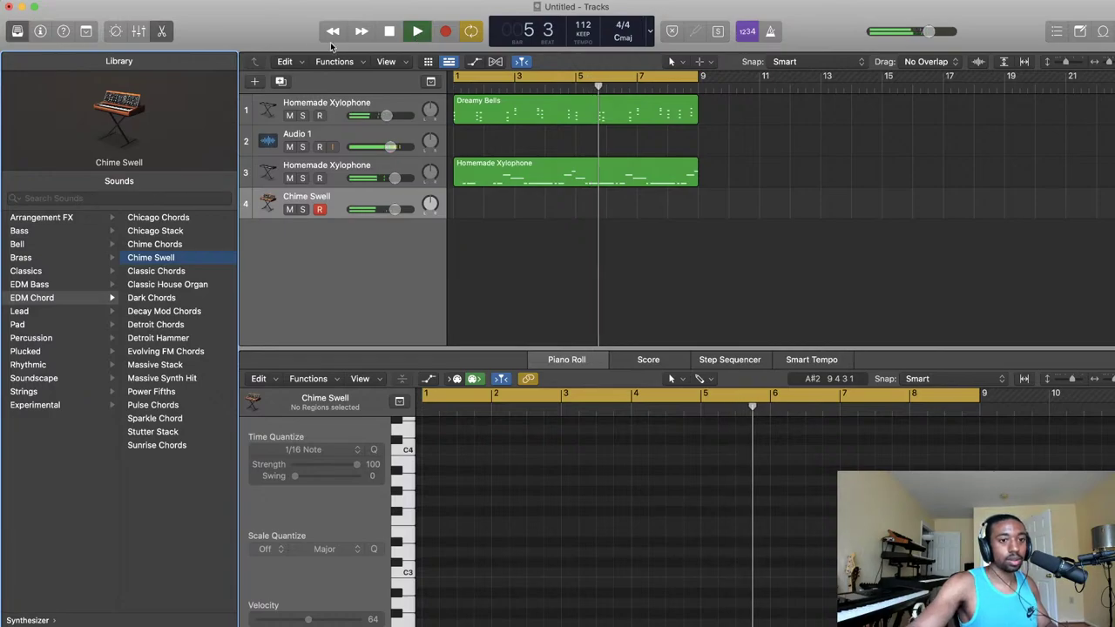
pyautogui.press('space')
# - Audition the synthesizer Lead sounds 70s Analog Lead, 80s Sync Lead and Analog Crunch Lead on the fourth track
pyautogui.click(61, 314)
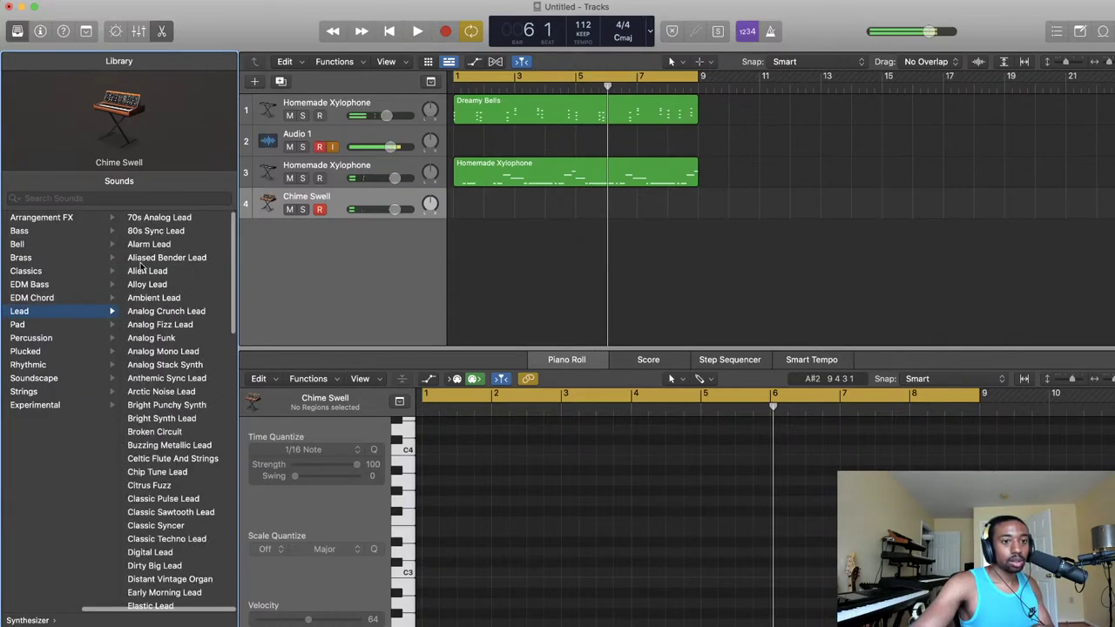
pyautogui.click(170, 220)
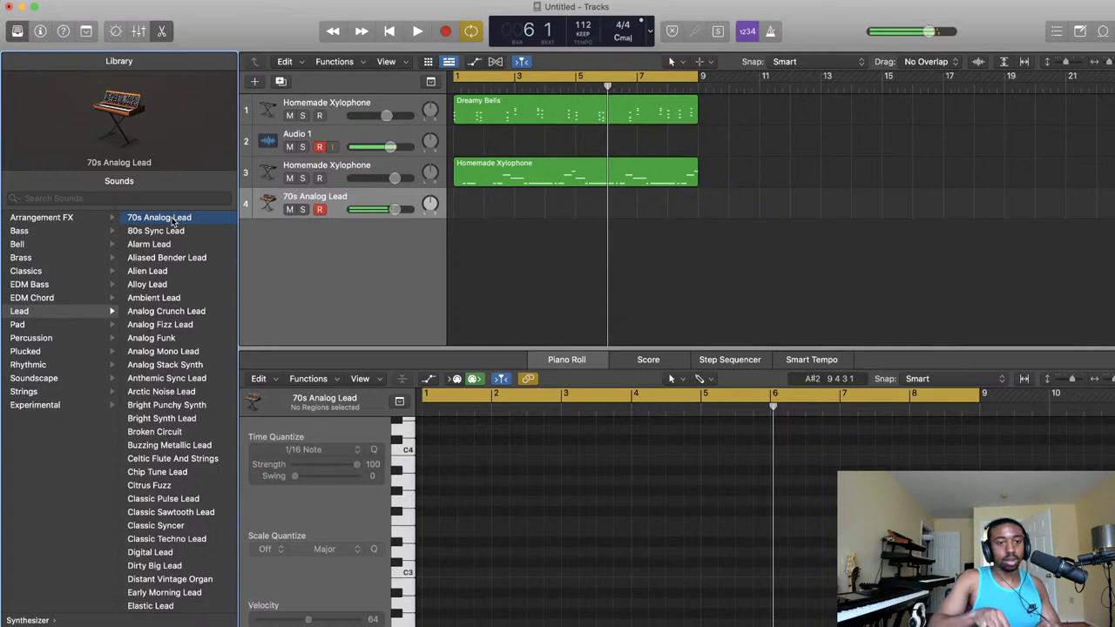
pyautogui.click(178, 230)
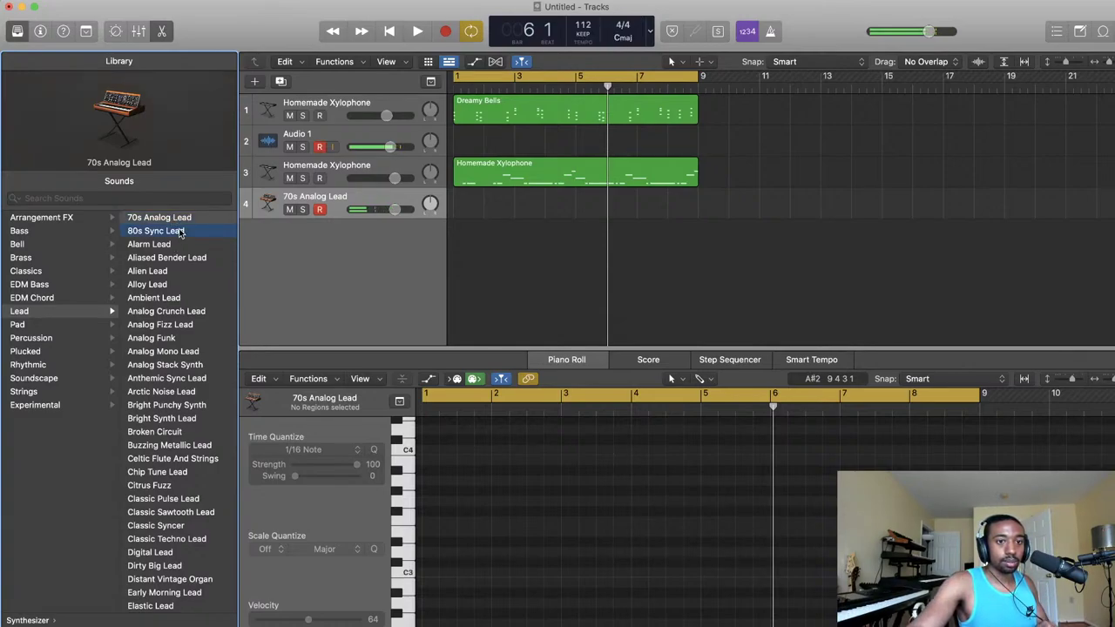
pyautogui.click(157, 313)
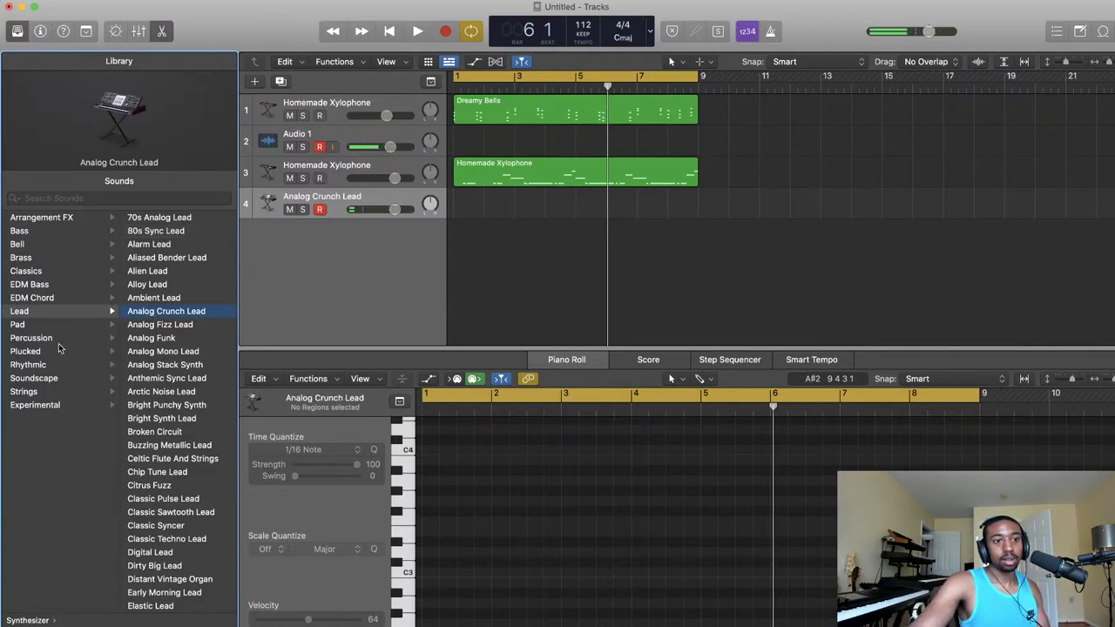
# - Audition the synthesizer Pad sounds from 8th Wonder and Airways down to Analog Spheres on the fourth track
pyautogui.click(39, 325)
pyautogui.click(186, 218)
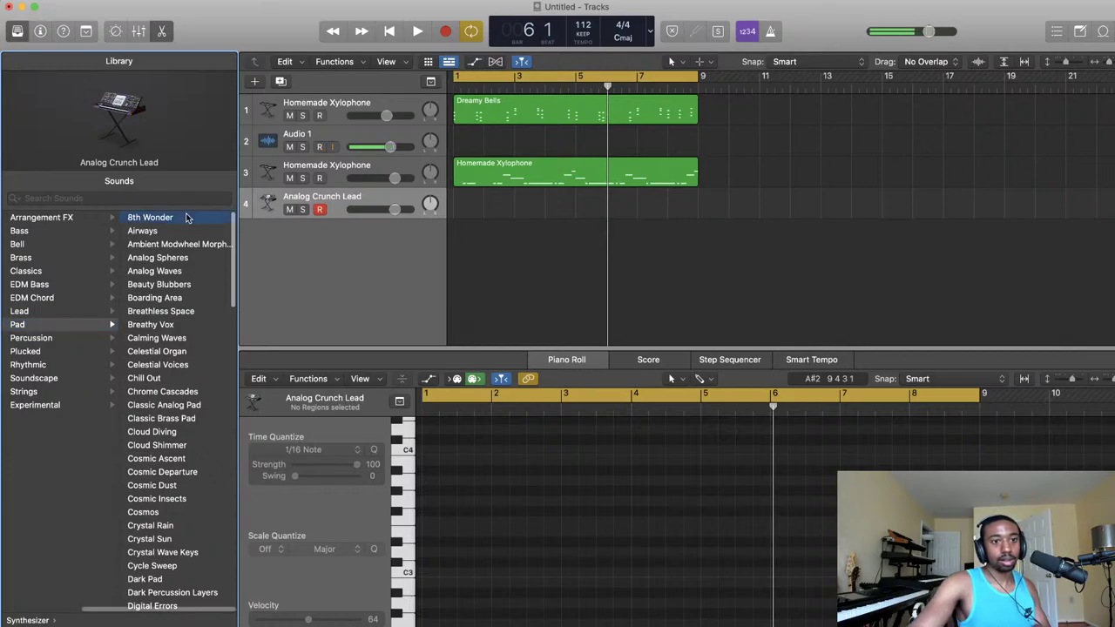
pyautogui.click(180, 231)
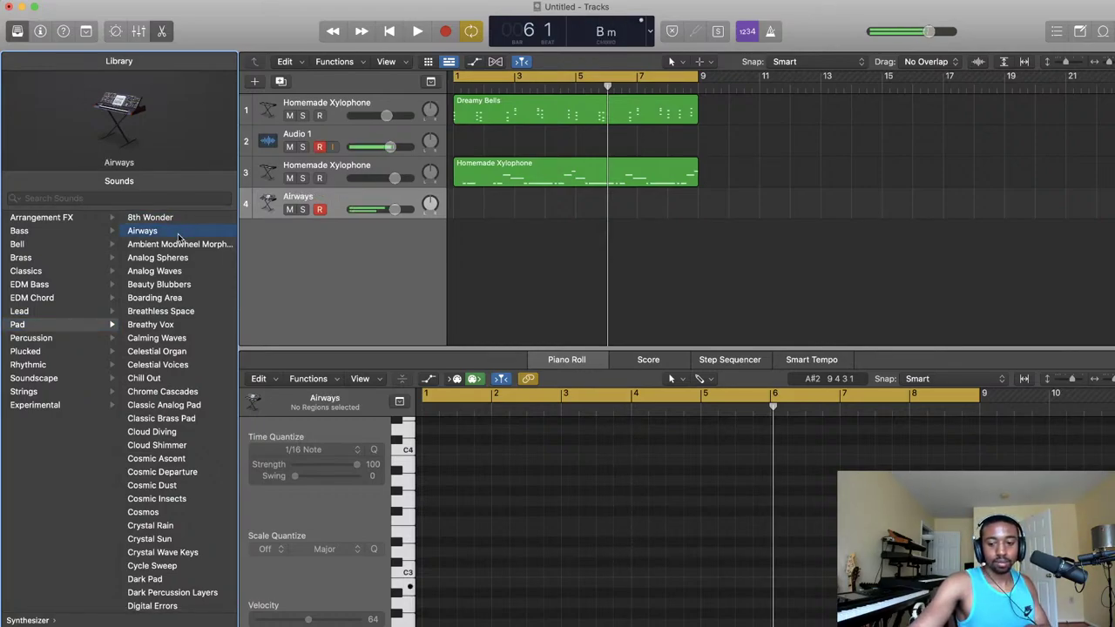
pyautogui.press('Down')
pyautogui.press('Down')
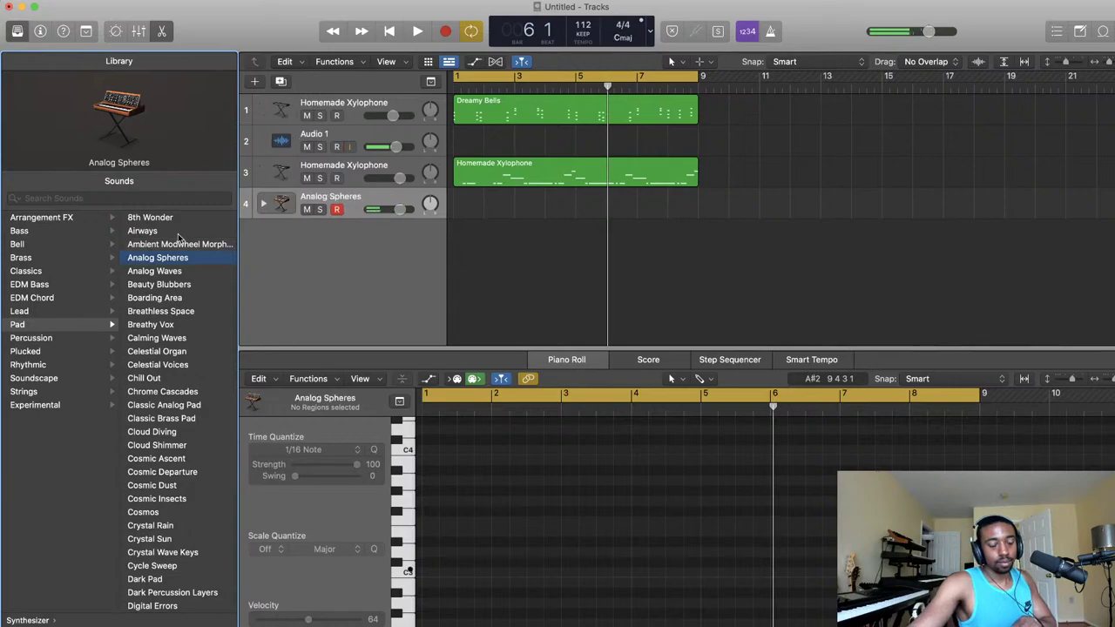
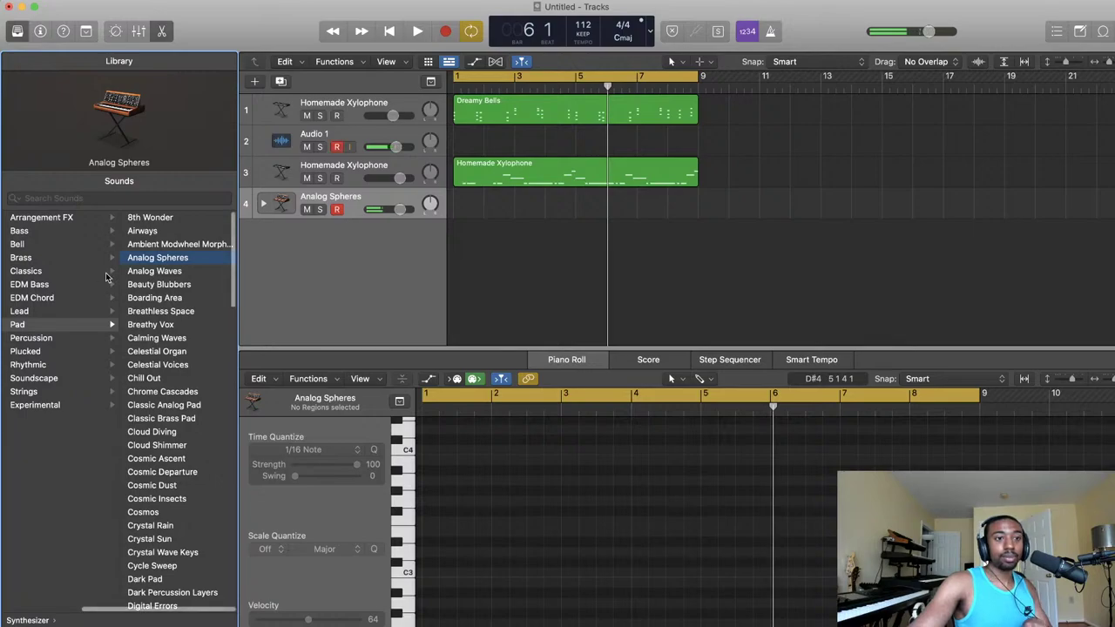
pyautogui.hscroll(-3, 106, 277)
pyautogui.rightClick(328, 227)
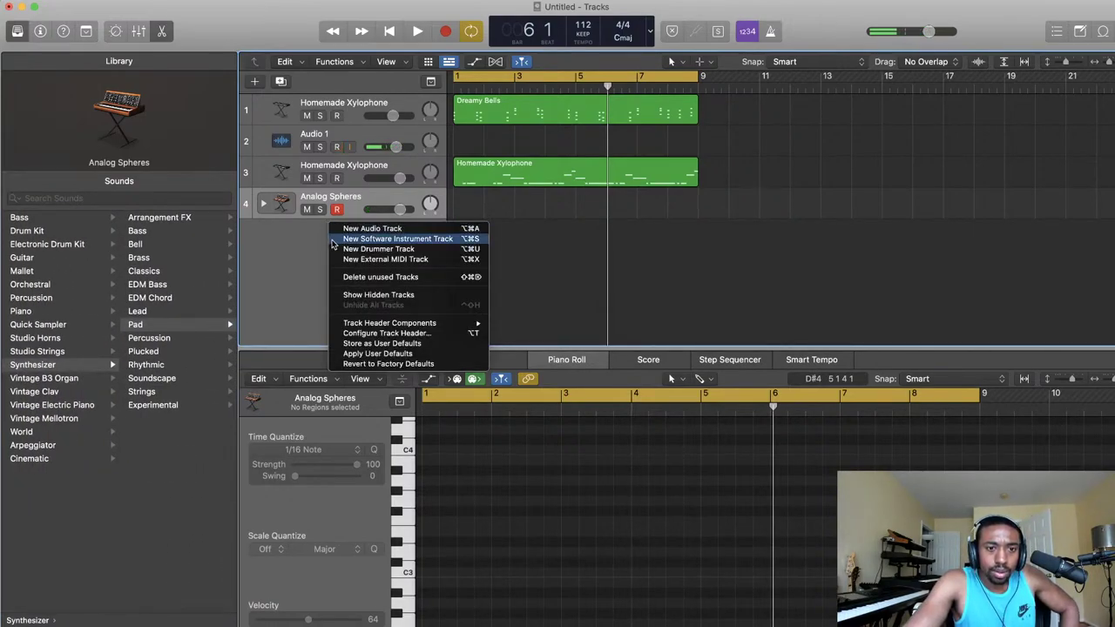
pyautogui.click(301, 242)
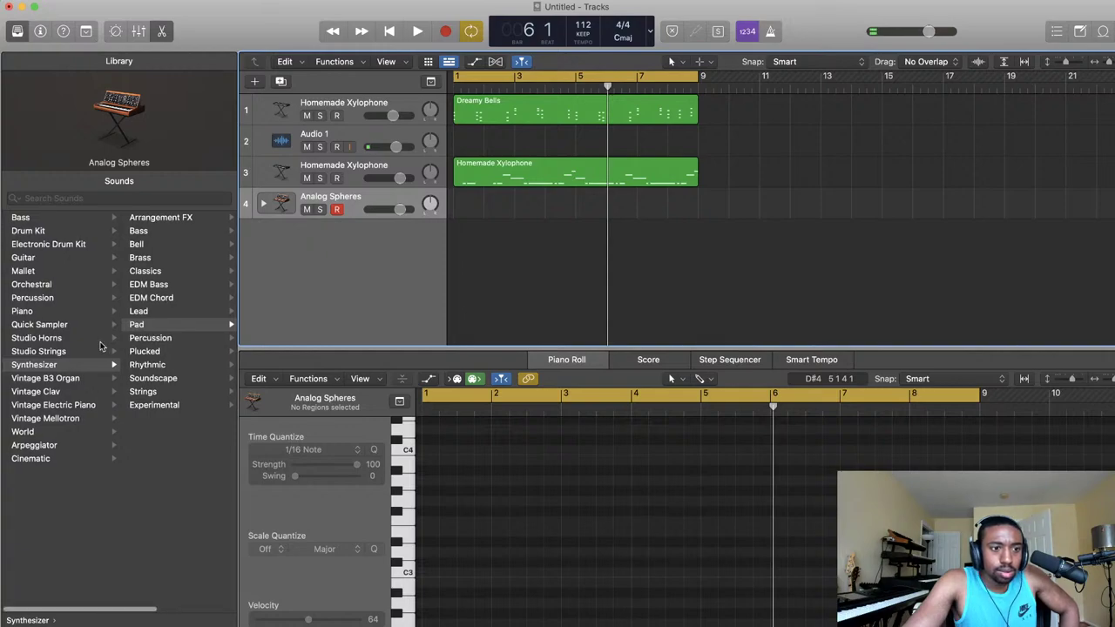
pyautogui.click(57, 619)
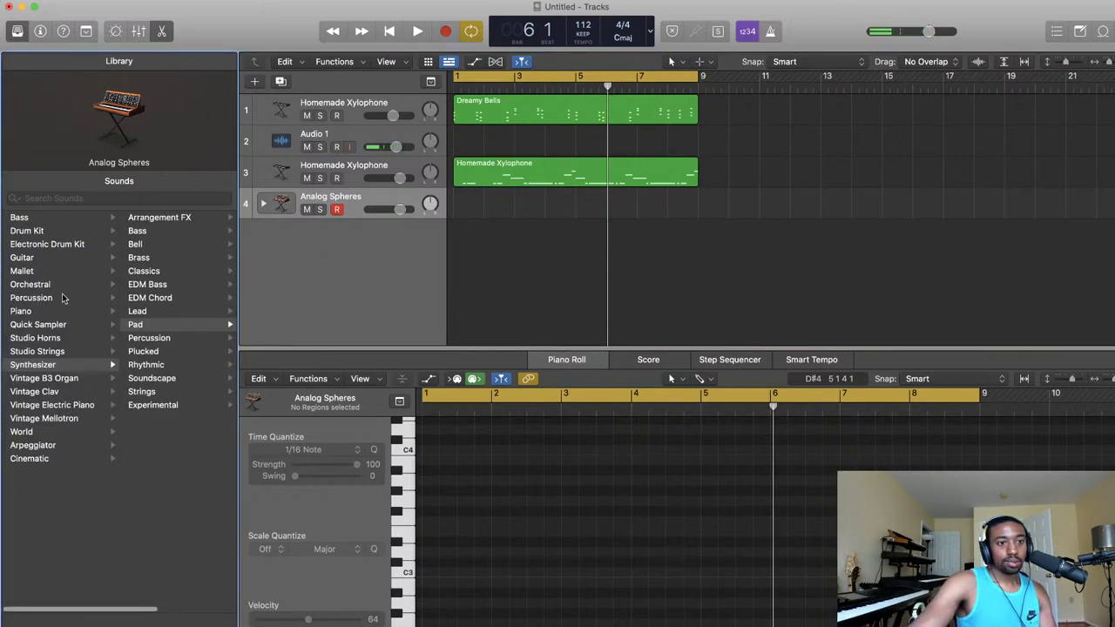
pyautogui.rightClick(319, 276)
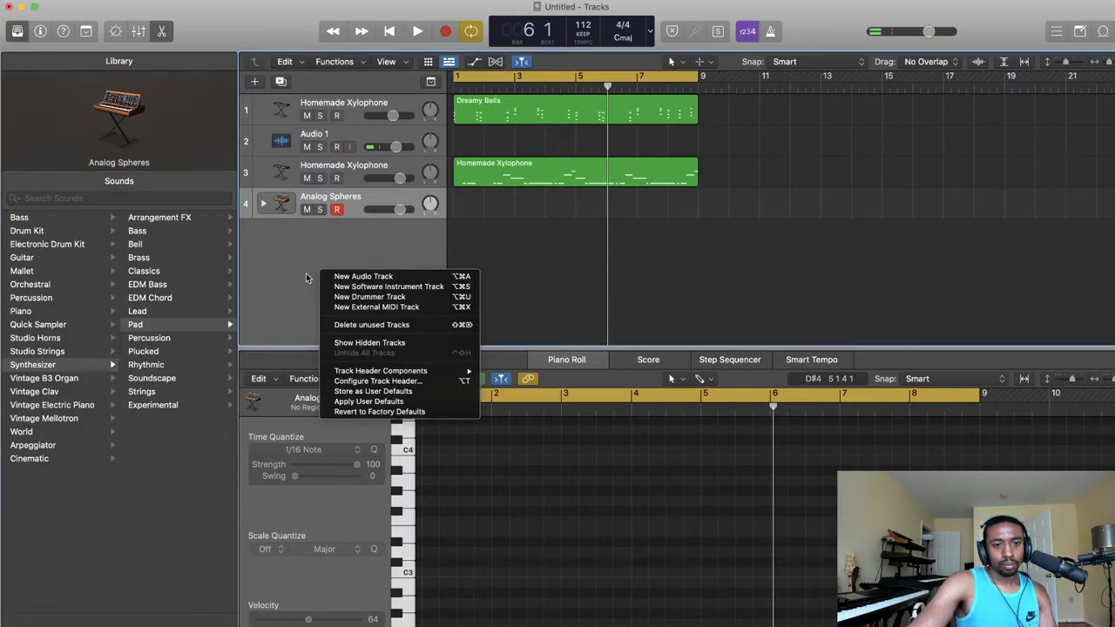
pyautogui.rightClick(306, 278)
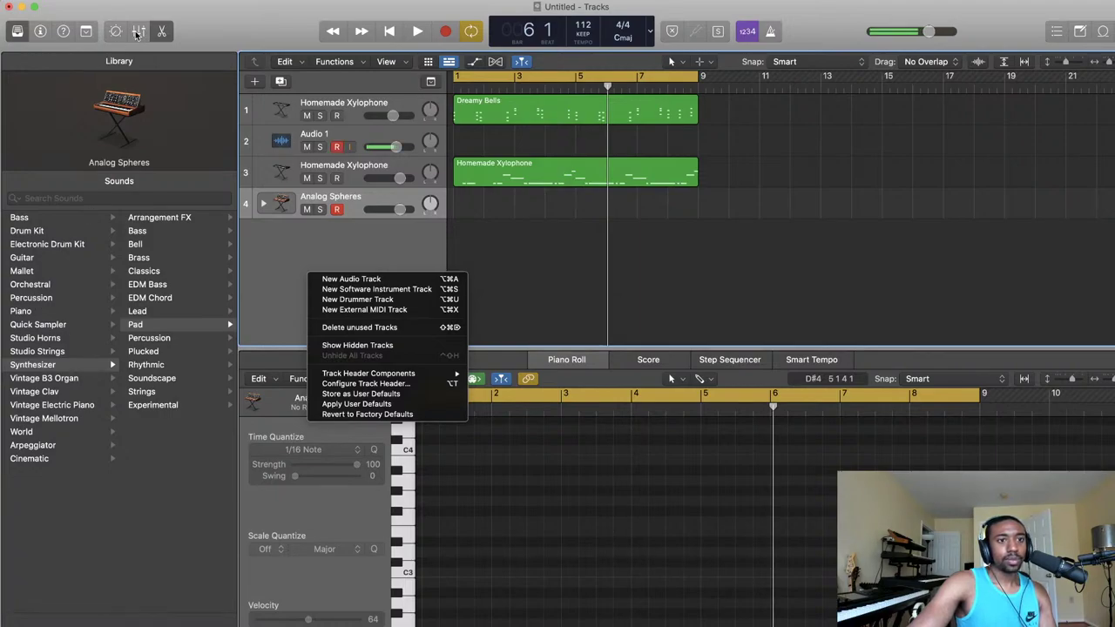
pyautogui.press('Escape')
# - Play the loop while briefly showing and hiding the Inspector, Toolbar, Smart Controls and Mixer
pyautogui.press('space')
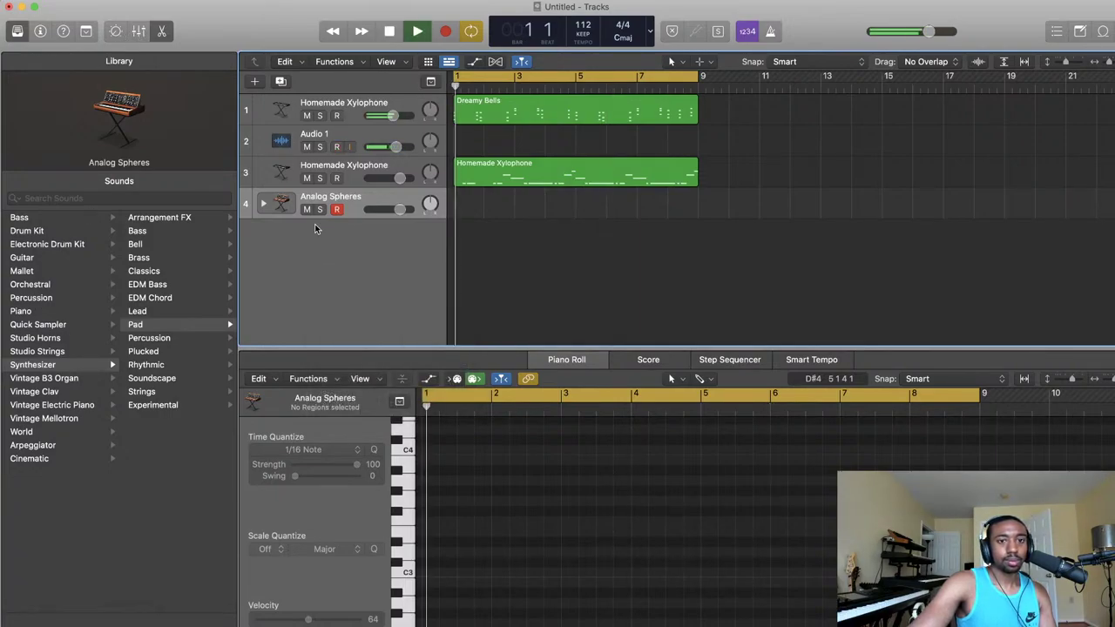
pyautogui.click(39, 32)
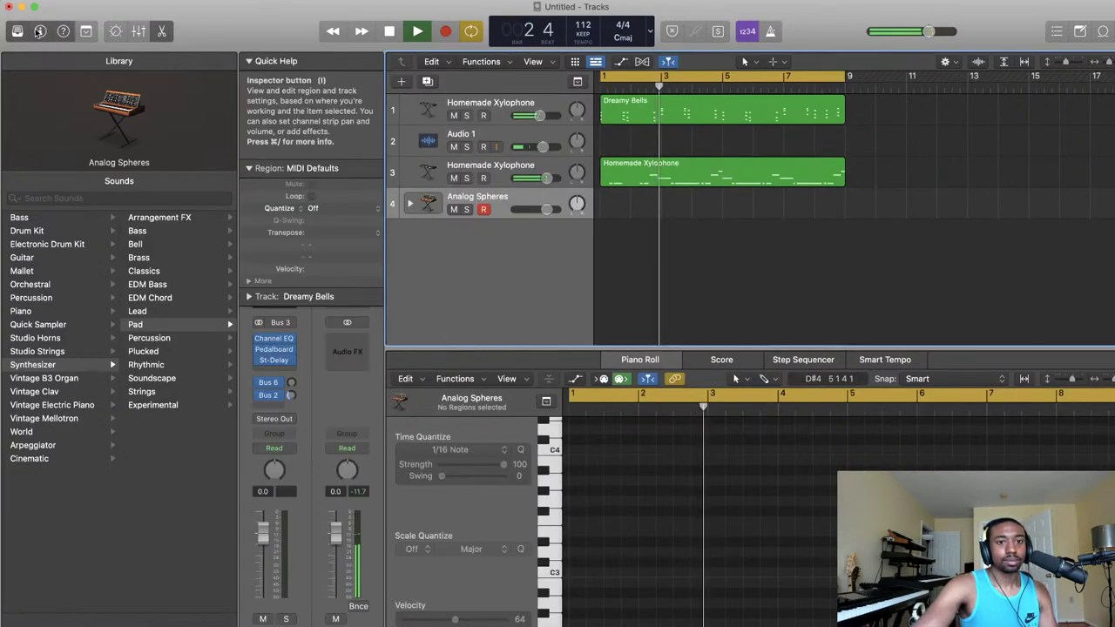
pyautogui.click(39, 32)
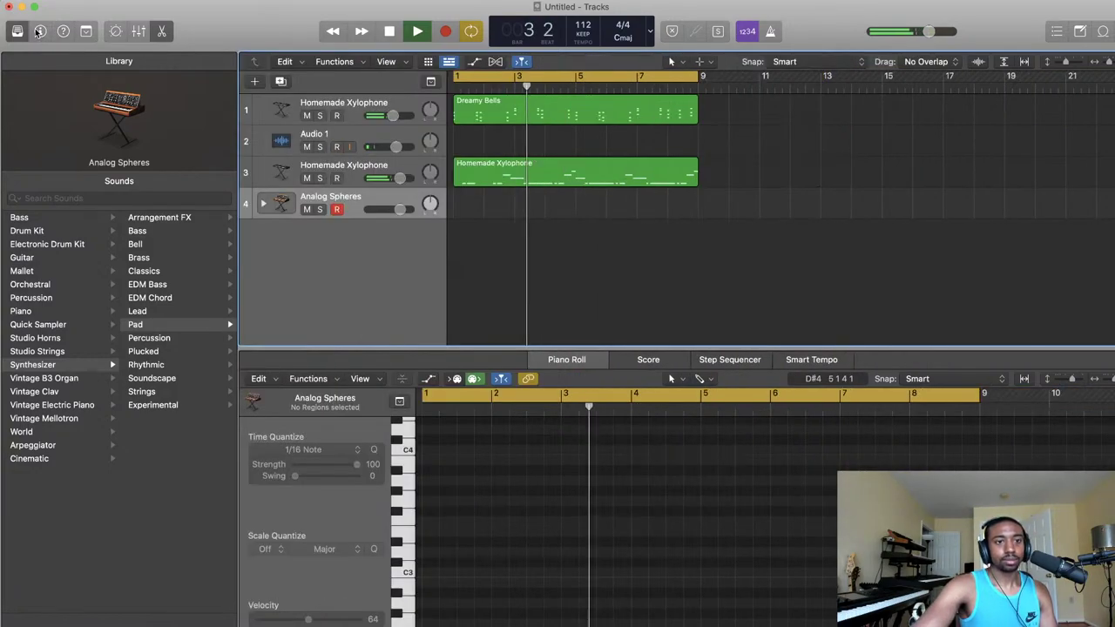
pyautogui.click(85, 31)
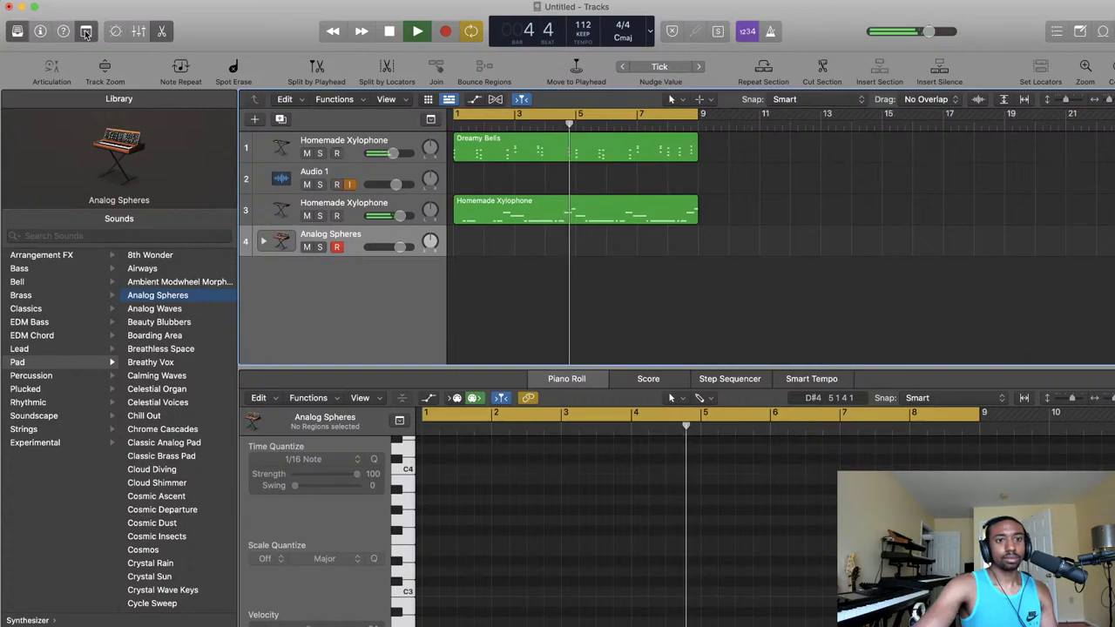
pyautogui.click(85, 31)
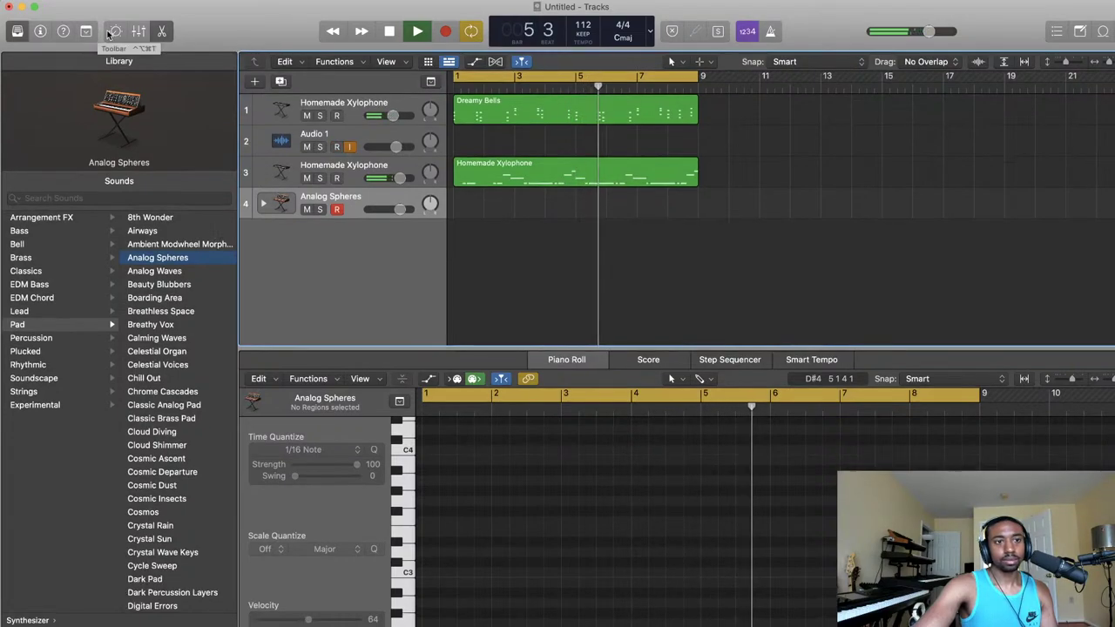
pyautogui.click(114, 31)
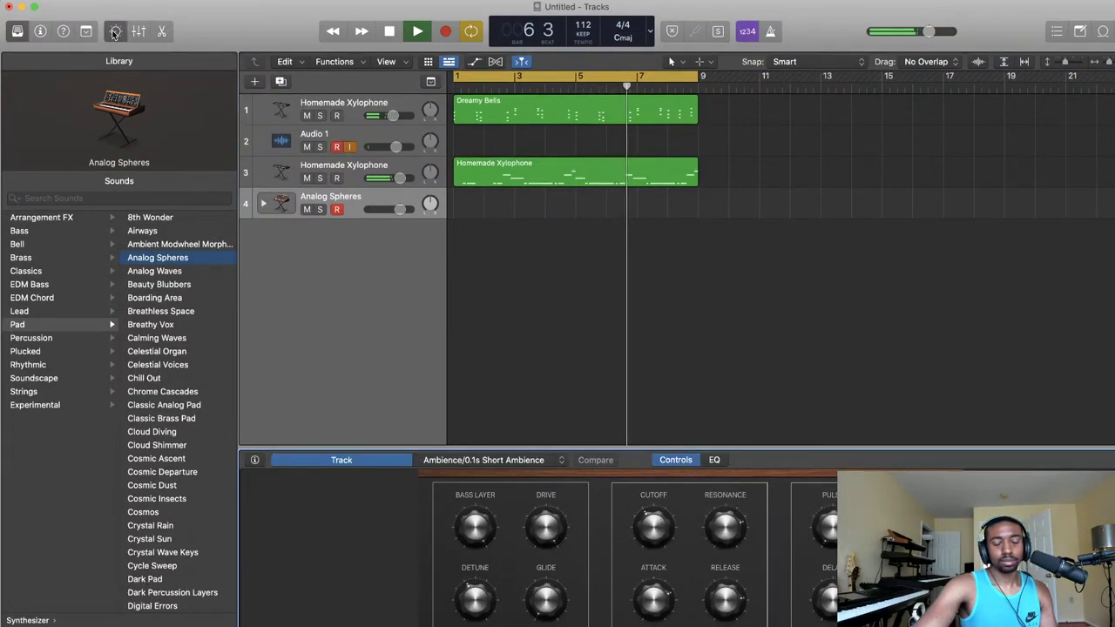
pyautogui.click(114, 32)
pyautogui.click(138, 31)
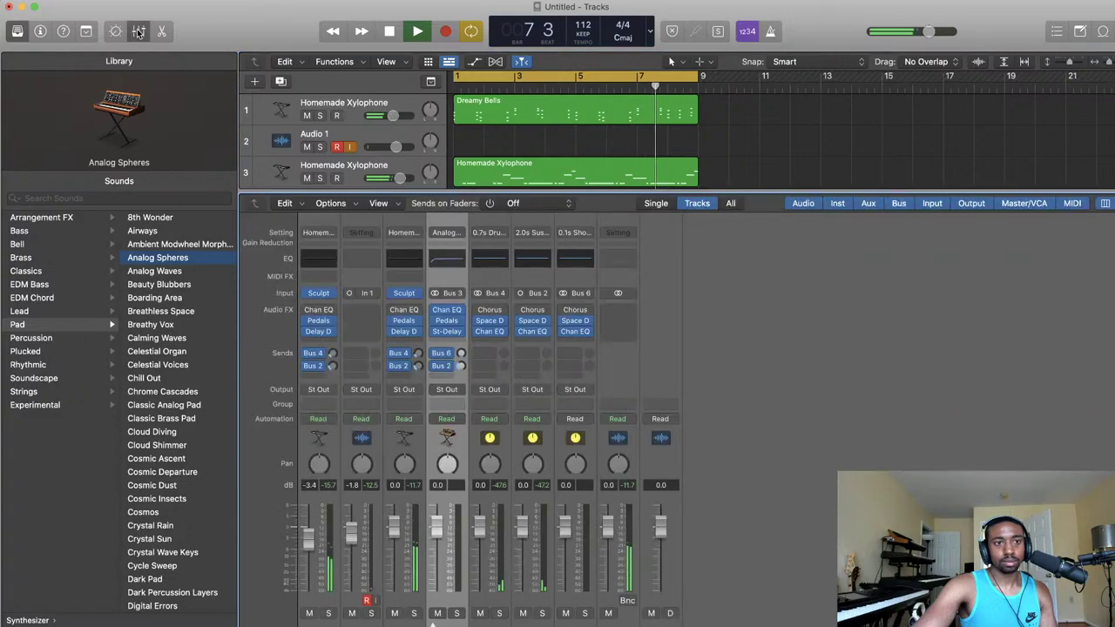
pyautogui.click(138, 31)
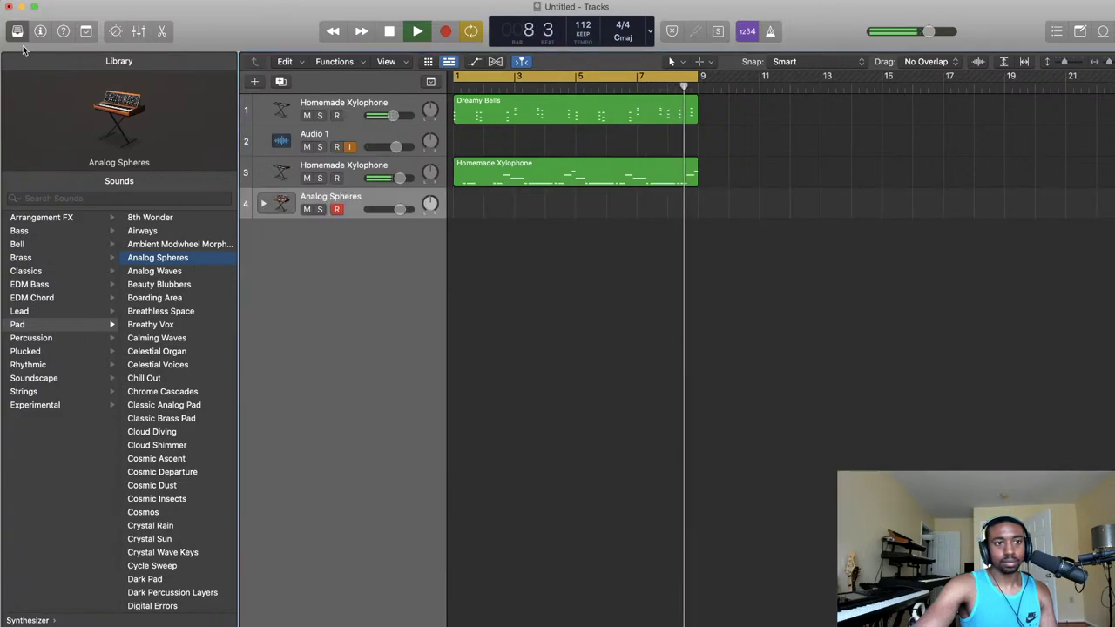
# - Load the Breathless Space pad sound on the fourth track while the loop plays
pyautogui.click(17, 31)
pyautogui.click(16, 32)
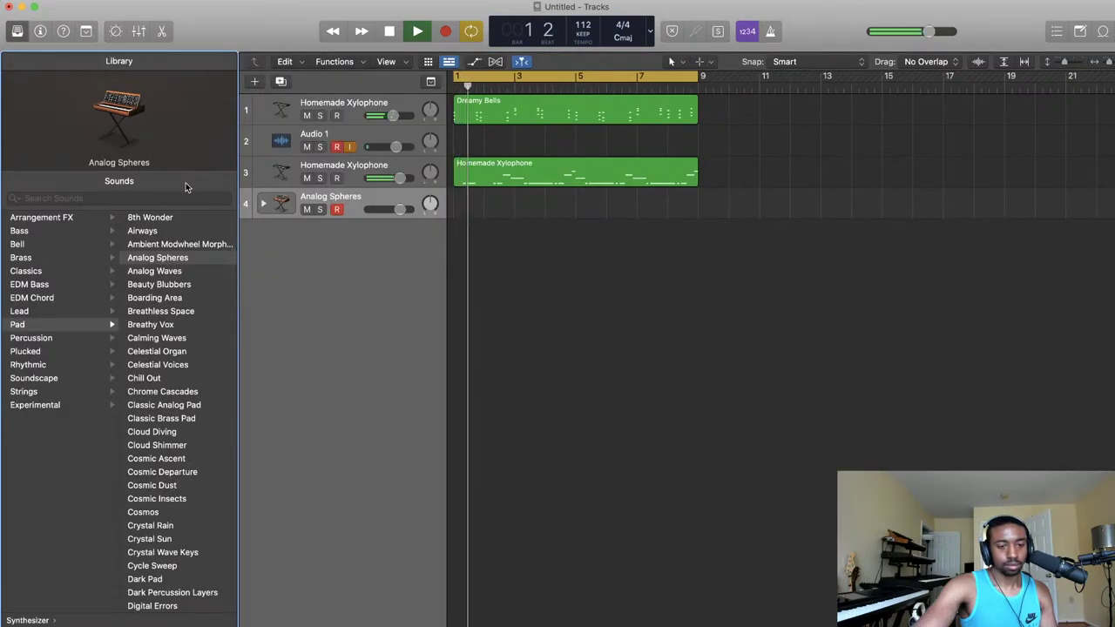
pyautogui.click(168, 312)
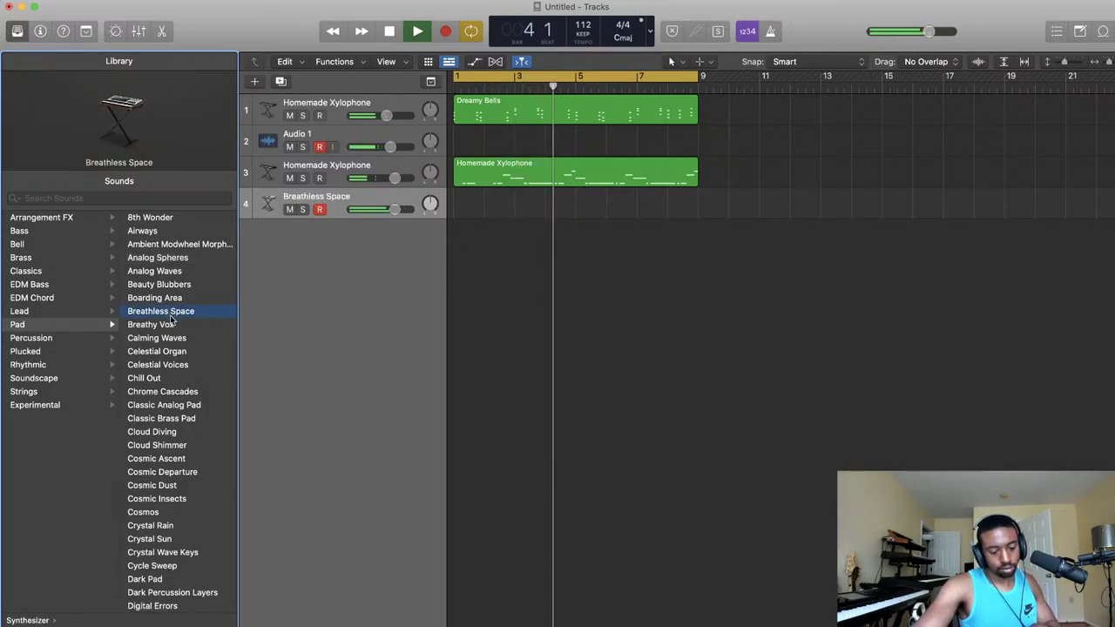
# - Audition the synthesizer Pad sounds Breathy Vox, Calming Waves and Celestial Organ on the fourth track
pyautogui.click(174, 325)
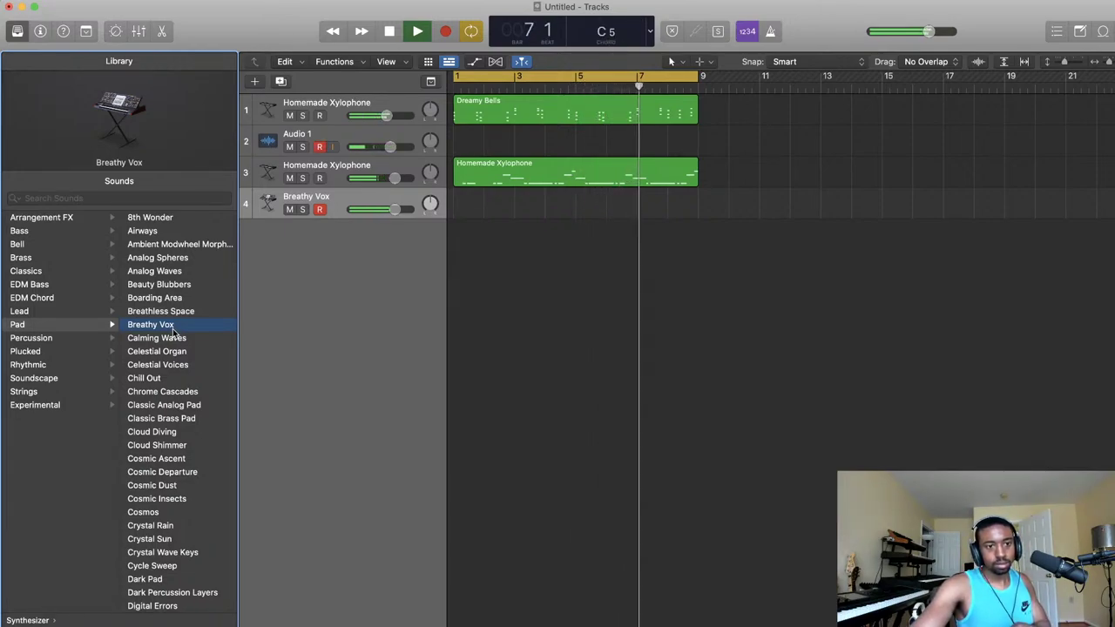
pyautogui.click(170, 339)
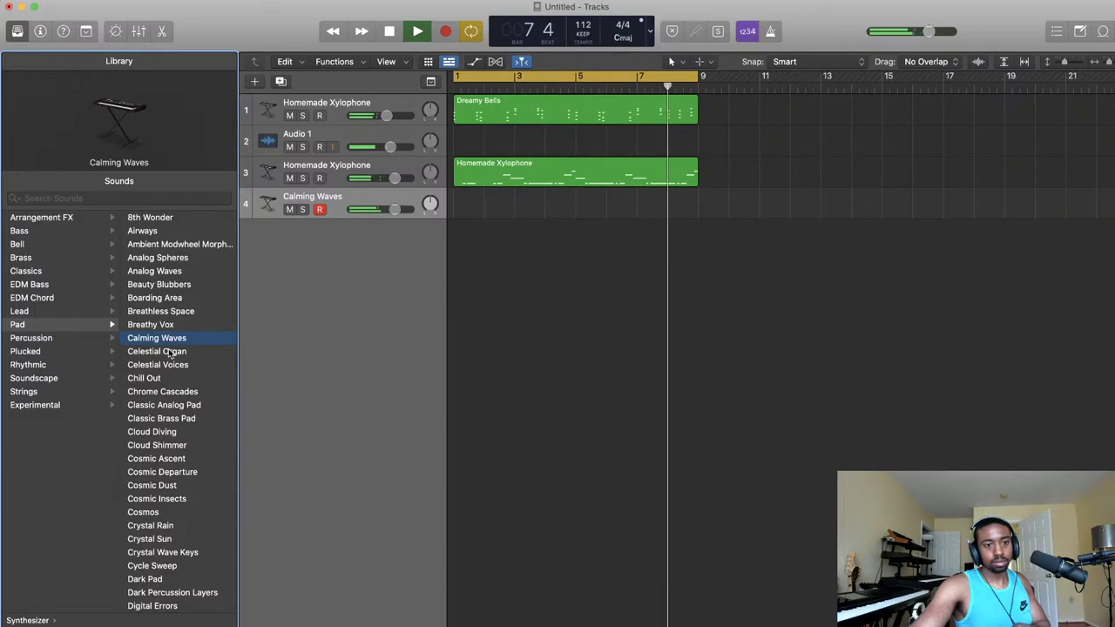
pyautogui.click(171, 352)
# - Audition the Plucked sounds 16mm Dream Sequence and Ambient Plucked Strings on the fourth track, restarting the loop from bar 1
pyautogui.click(48, 351)
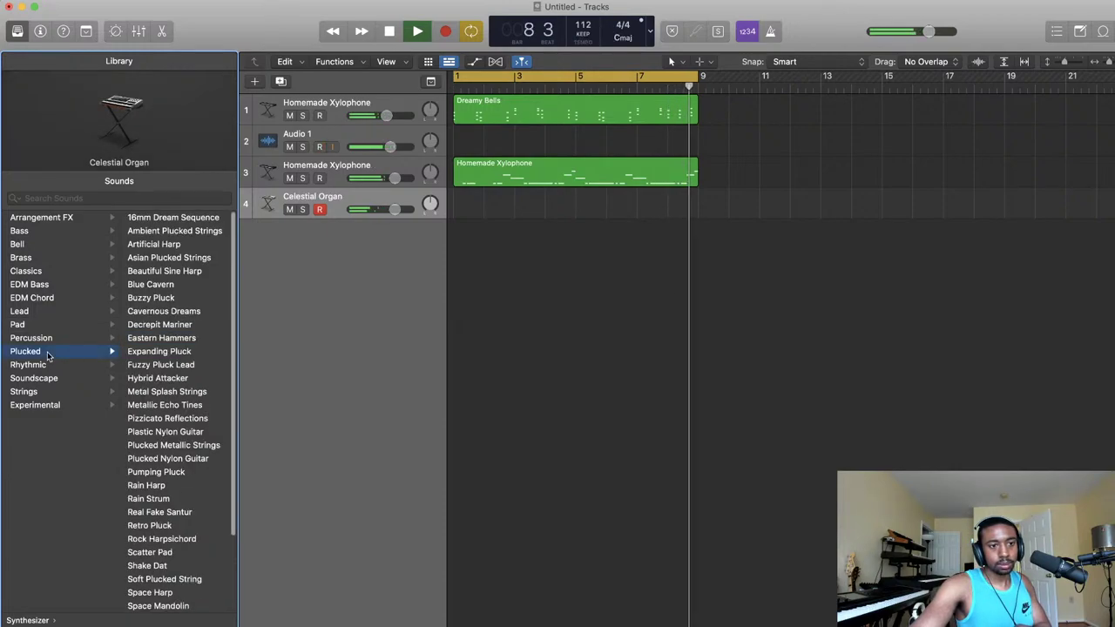
pyautogui.click(169, 220)
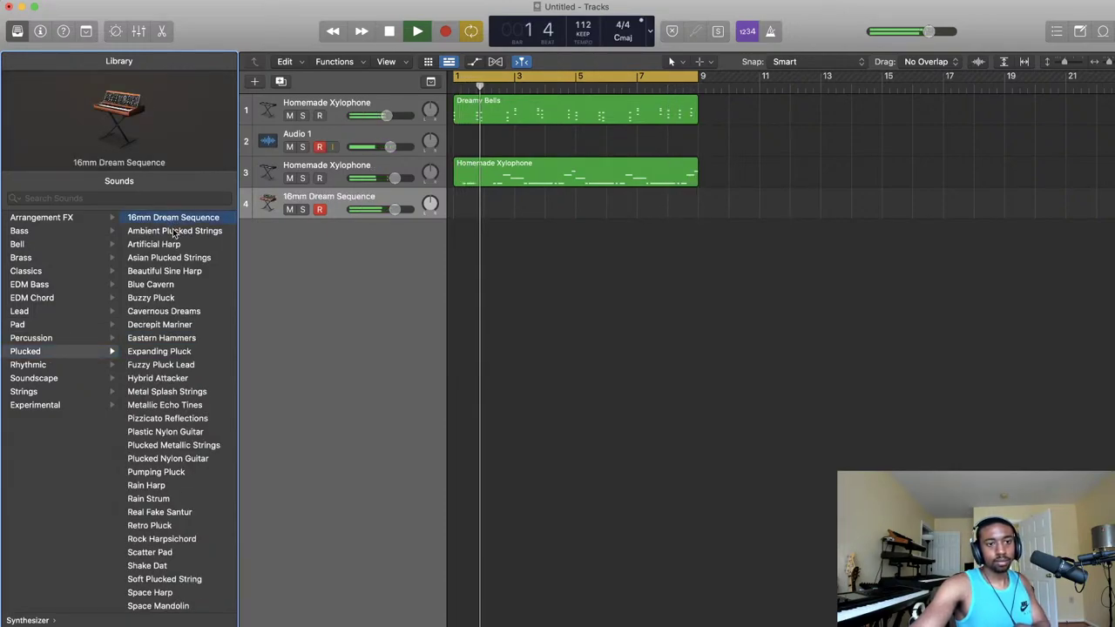
pyautogui.click(174, 231)
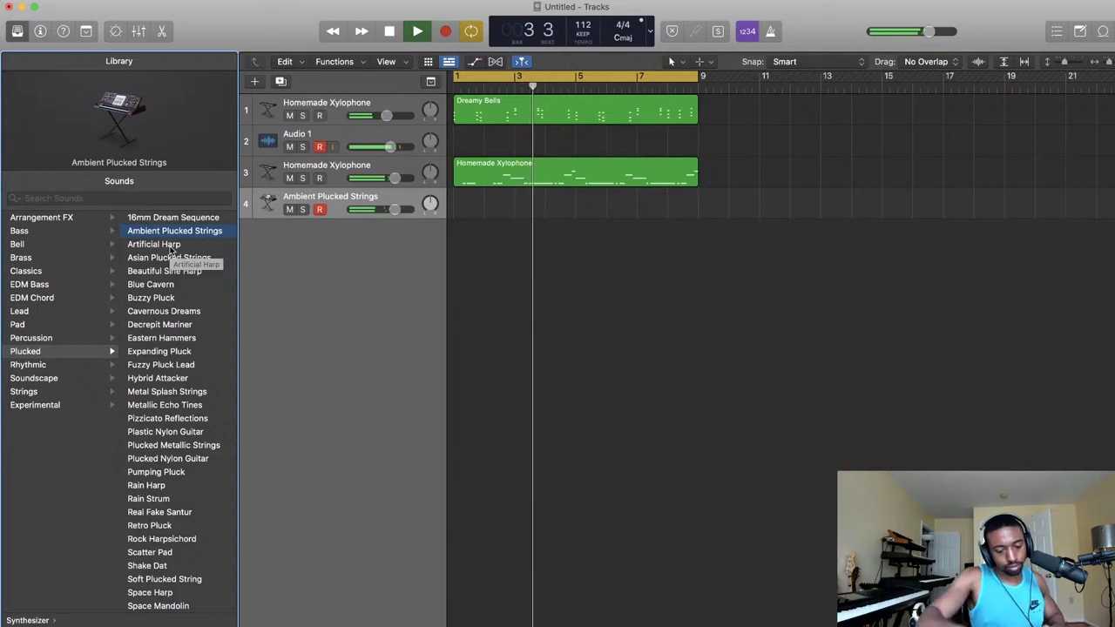
pyautogui.scroll(-1, 169, 247)
pyautogui.press('space')
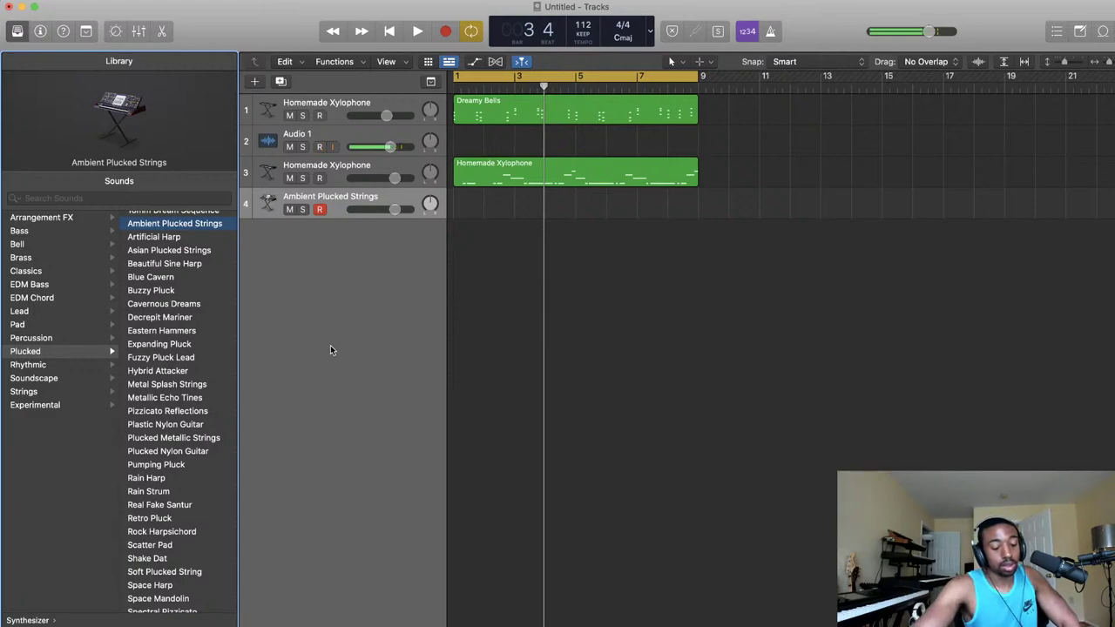
pyautogui.press('Return')
pyautogui.press('space')
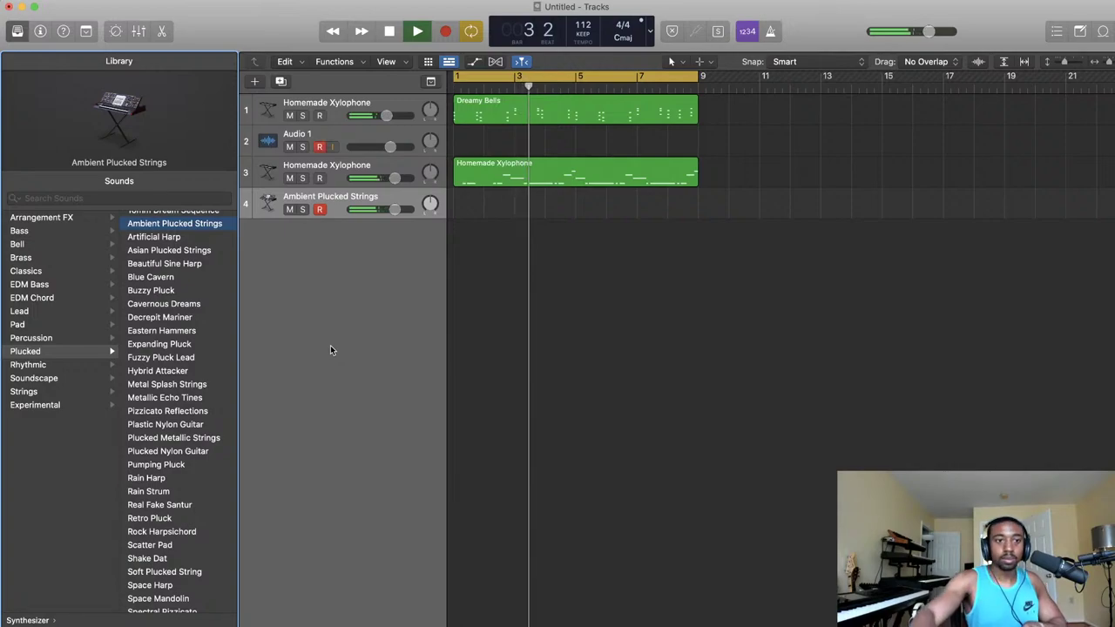
# - Audition the Plucked sounds Artificial Harp, Asian Plucked Strings and Beautiful Sine Harp on the fourth track
pyautogui.click(163, 249)
pyautogui.click(162, 239)
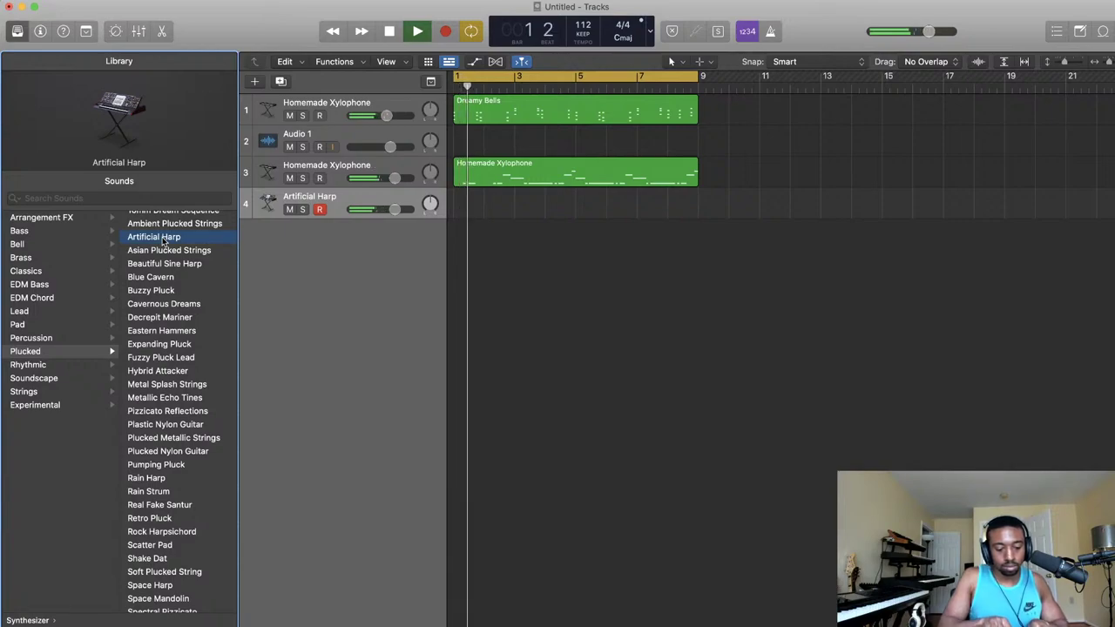
pyautogui.click(152, 252)
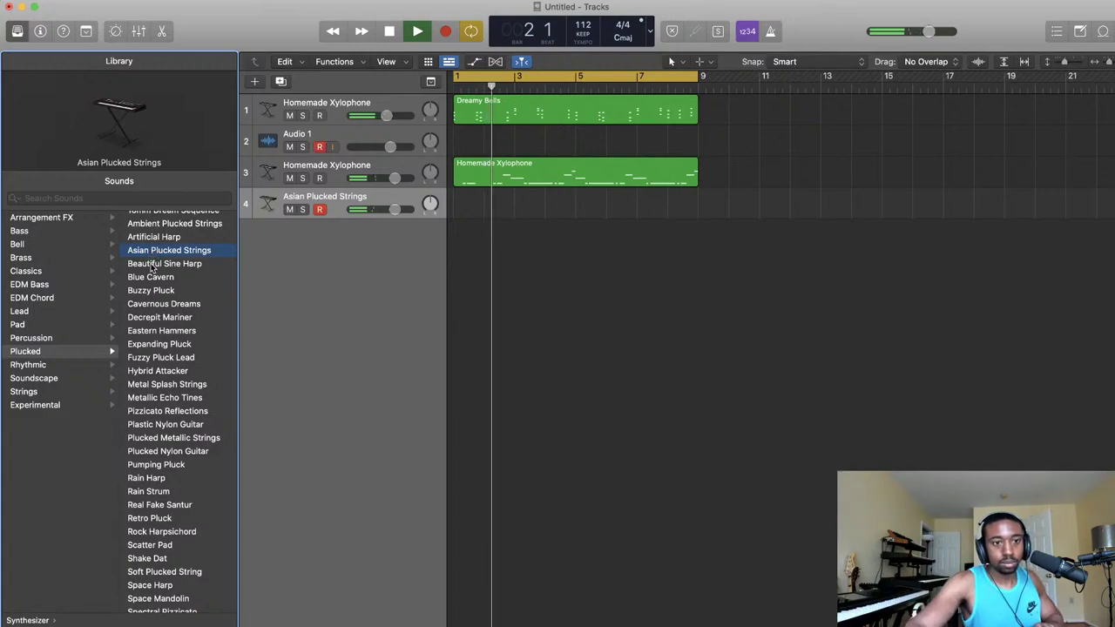
pyautogui.click(152, 265)
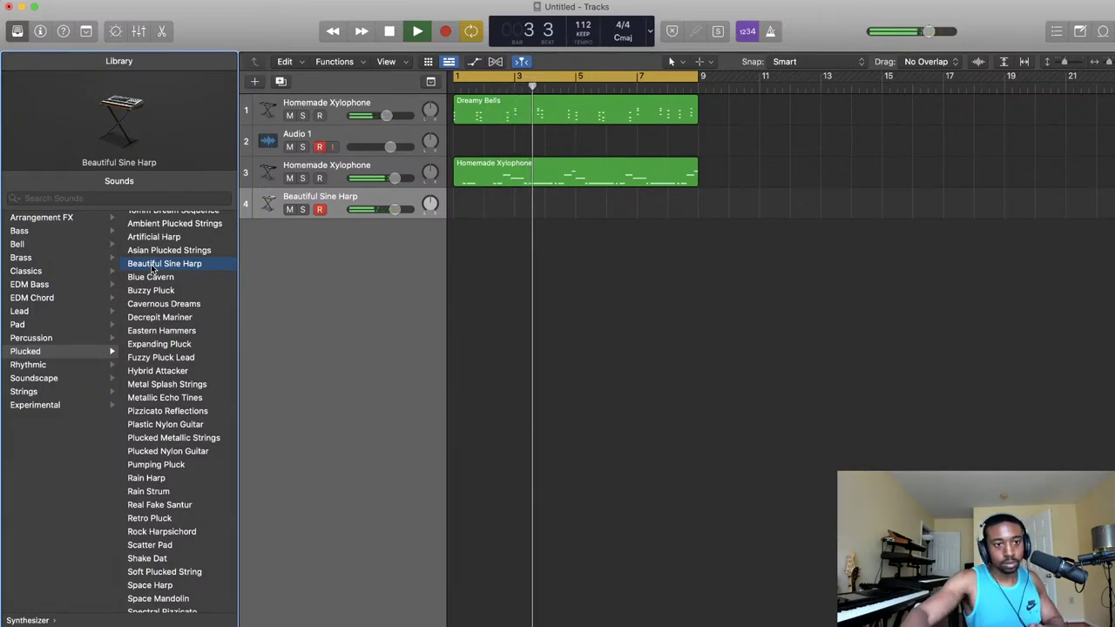
# - Load the Blue Cavern plucked sound on the fourth track and record a chord part across the eight-bar loop
pyautogui.click(154, 277)
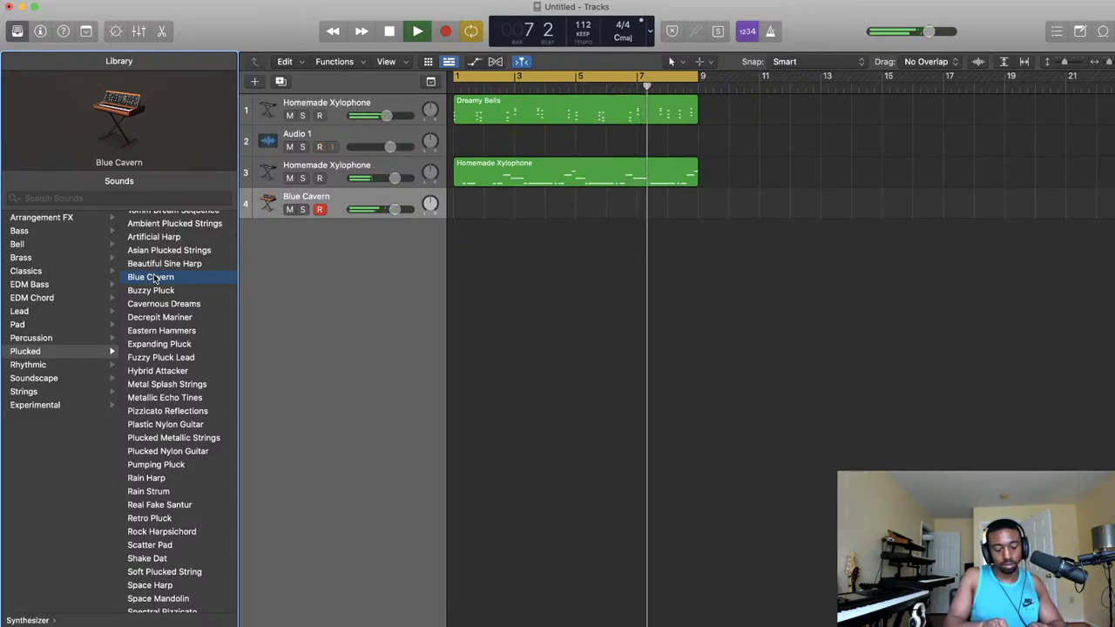
pyautogui.press('space')
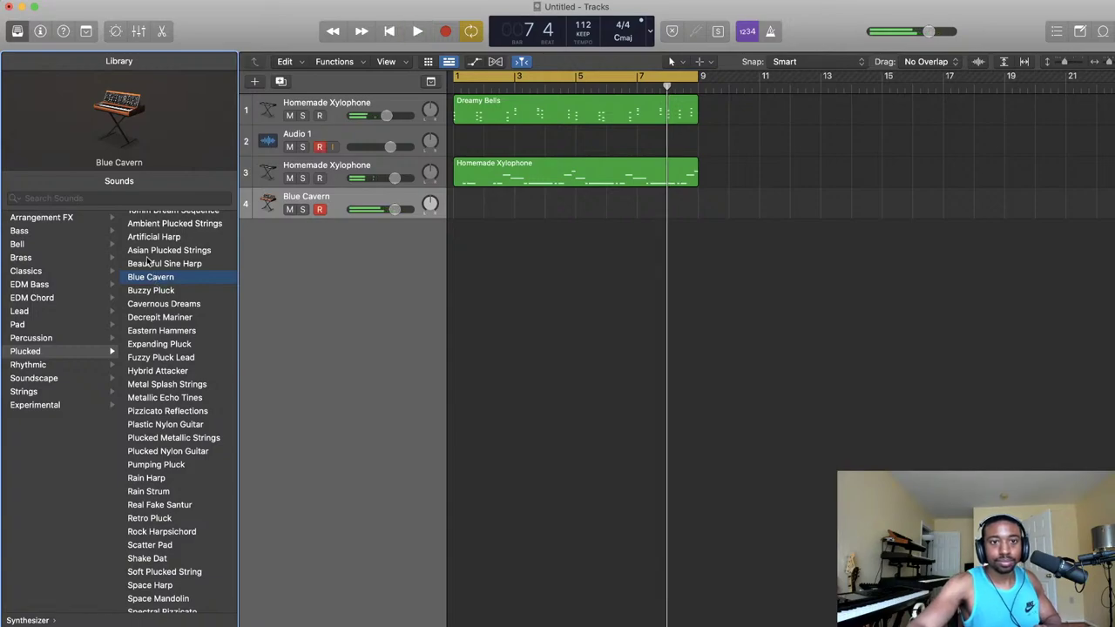
pyautogui.click(392, 31)
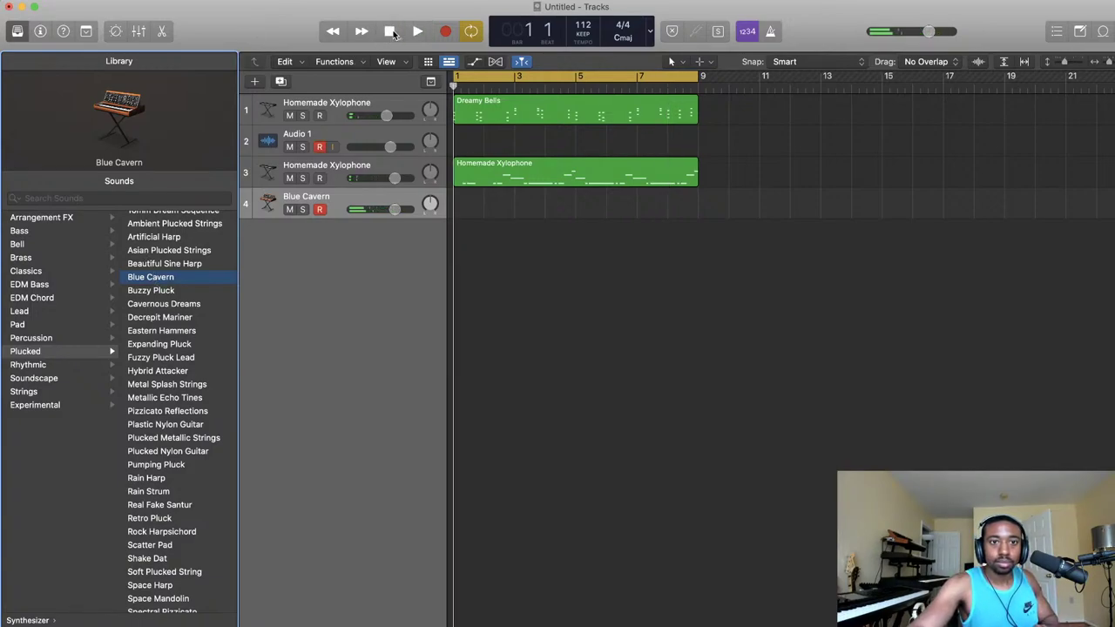
pyautogui.click(445, 32)
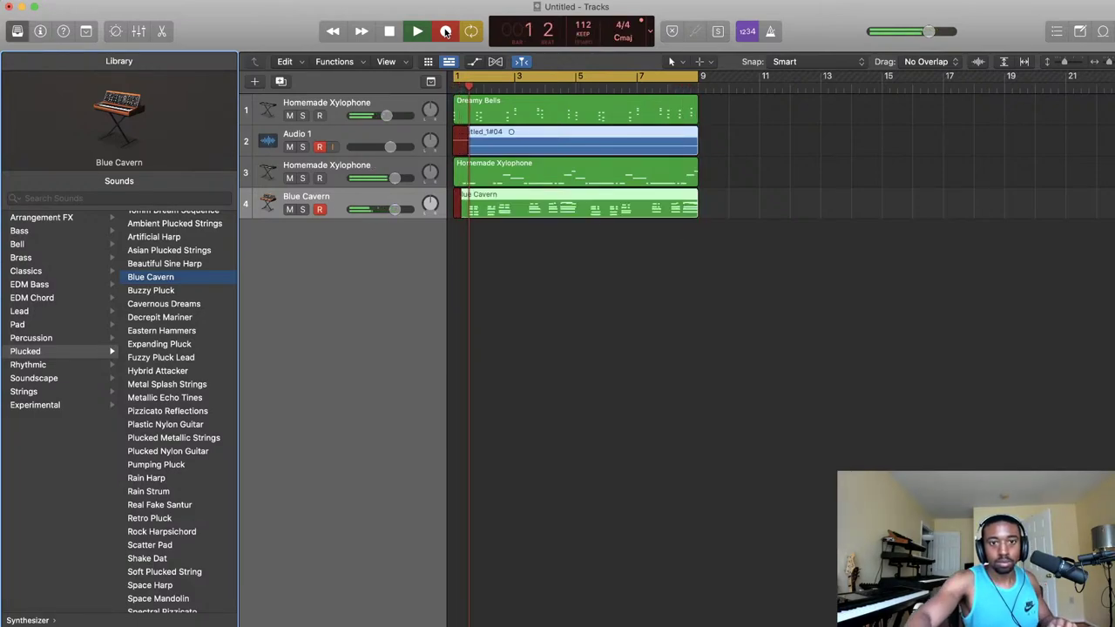
pyautogui.click(445, 31)
# - Show the Inspector, then quantize all notes of the recorded Blue Cavern region to 1/16 Note in the Piano Roll
pyautogui.click(416, 31)
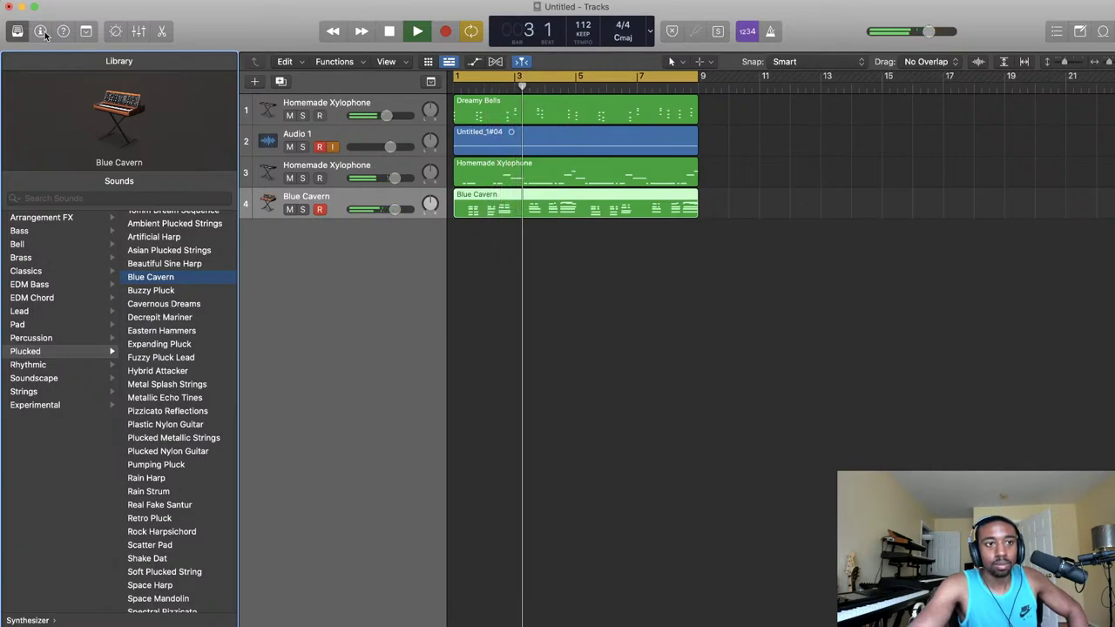
pyautogui.press('i')
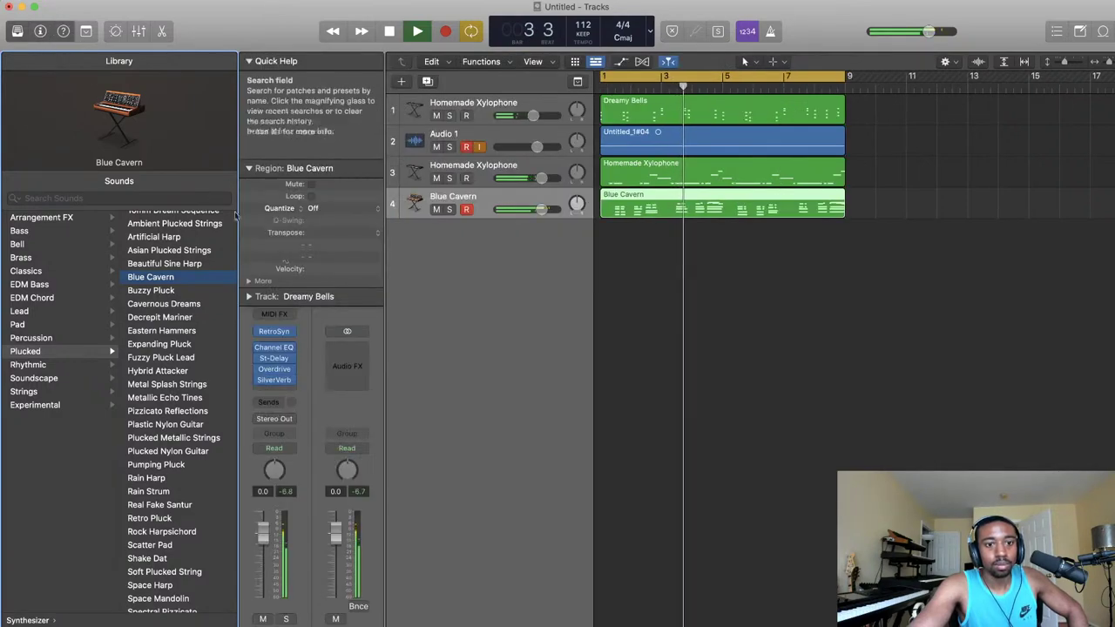
pyautogui.doubleClick(647, 209)
pyautogui.press('space')
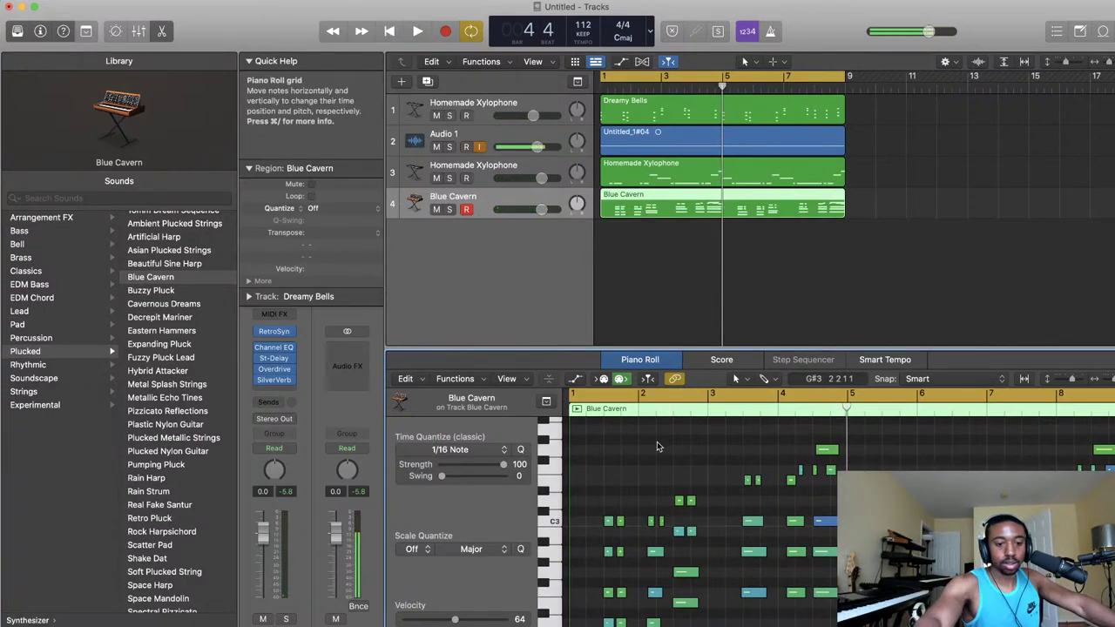
pyautogui.press('super+a')
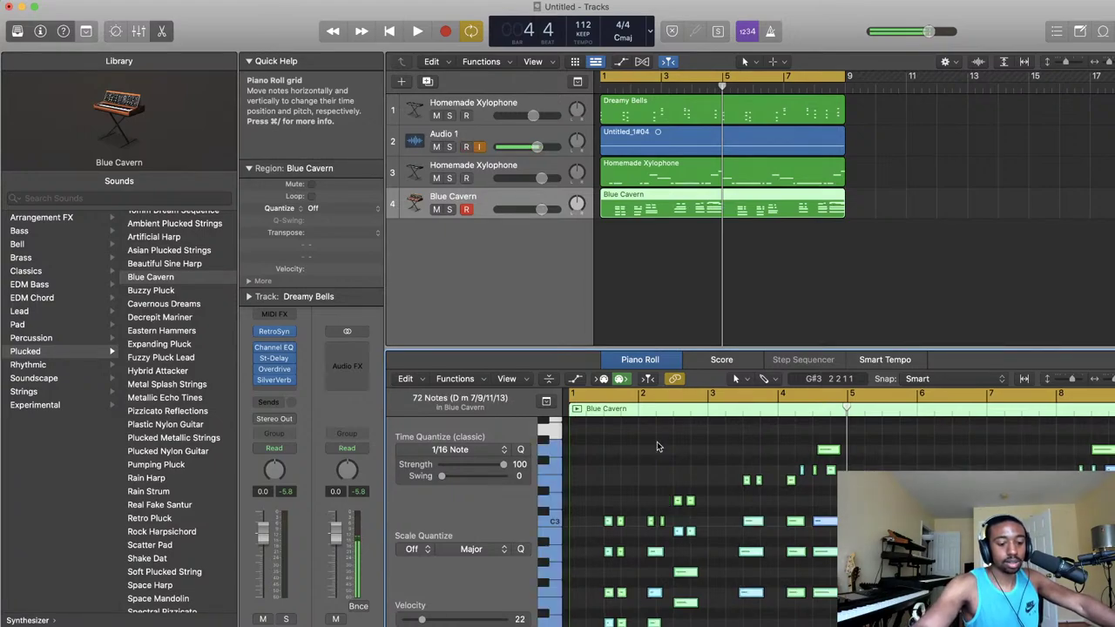
pyautogui.press('space')
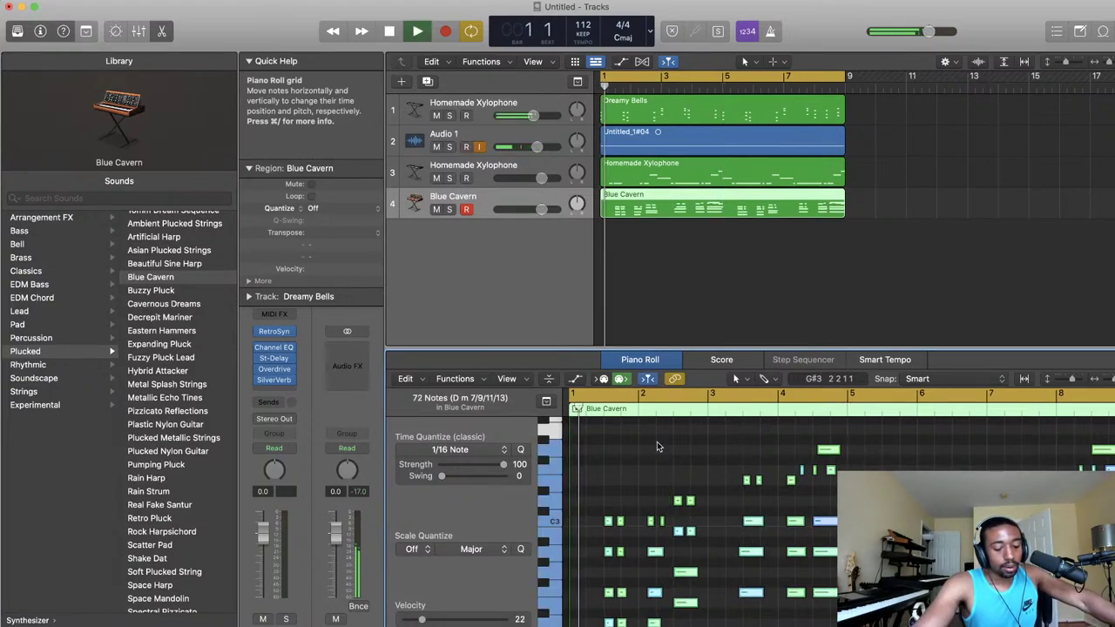
pyautogui.press('space')
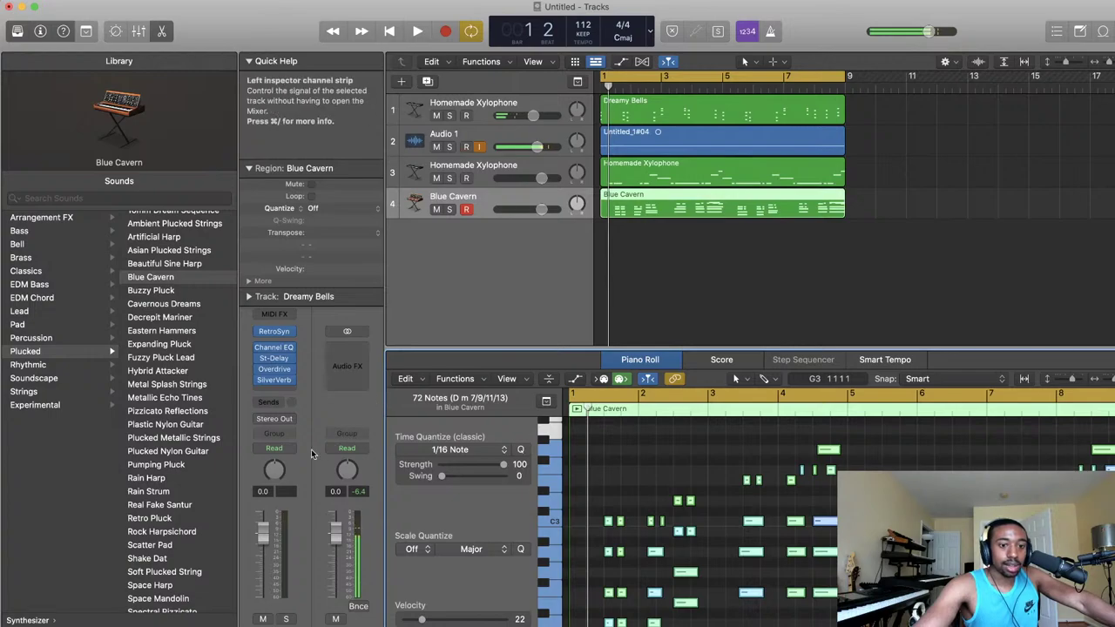
# - Set the low-cut band of the Blue Cavern track's Channel EQ to about 176 Hz, comparing it off and on during playback
pyautogui.click(275, 348)
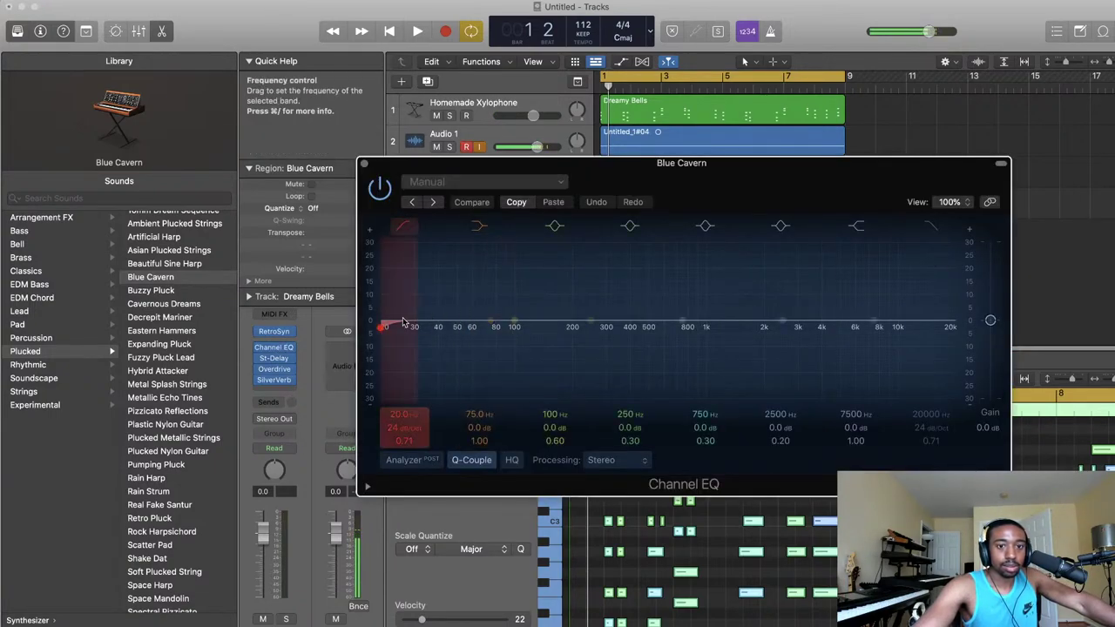
pyautogui.moveTo(384, 327); pyautogui.dragTo(512, 410)
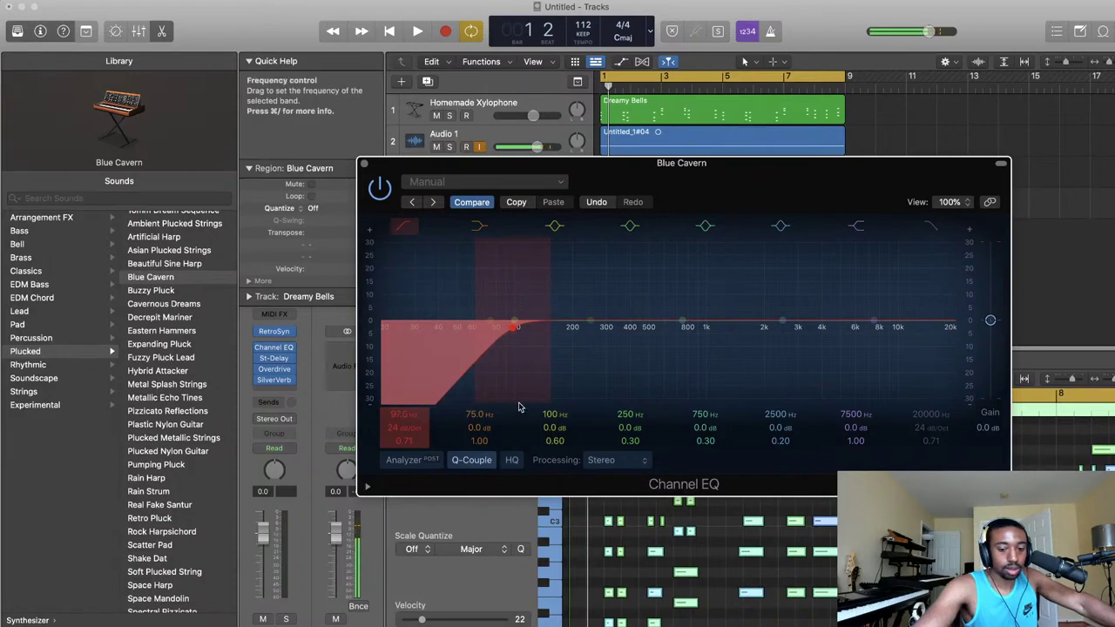
pyautogui.press('space')
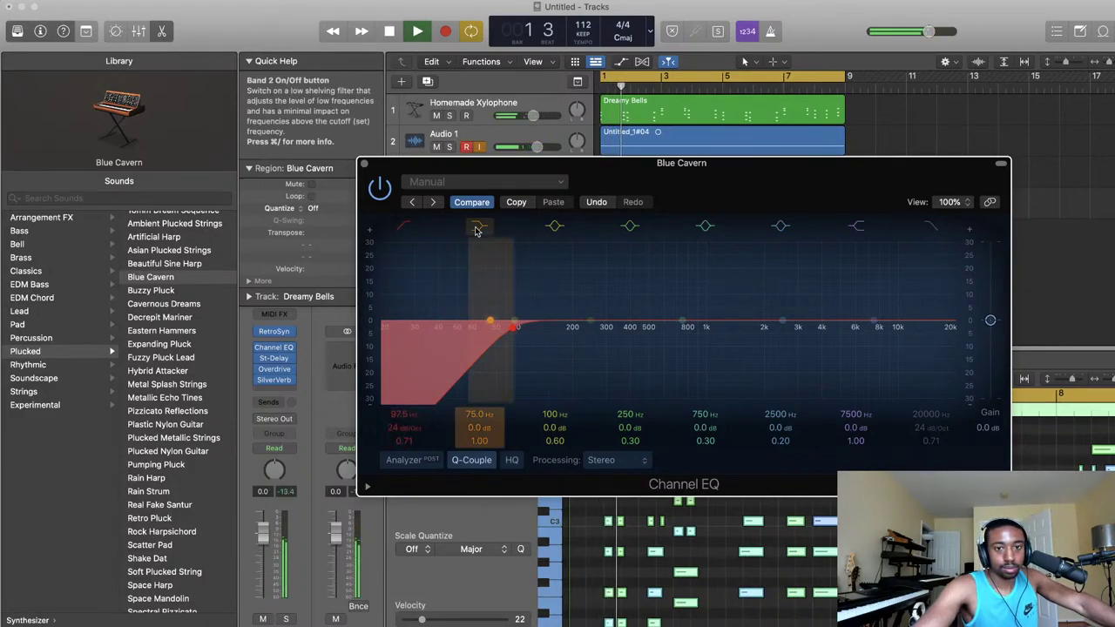
pyautogui.click(404, 227)
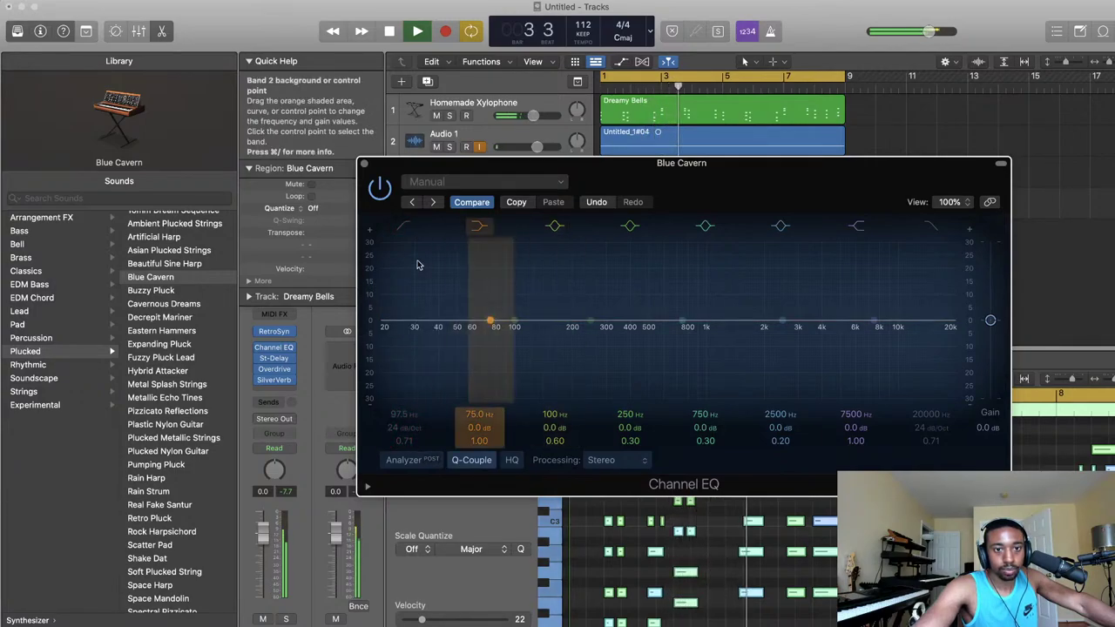
pyautogui.click(403, 227)
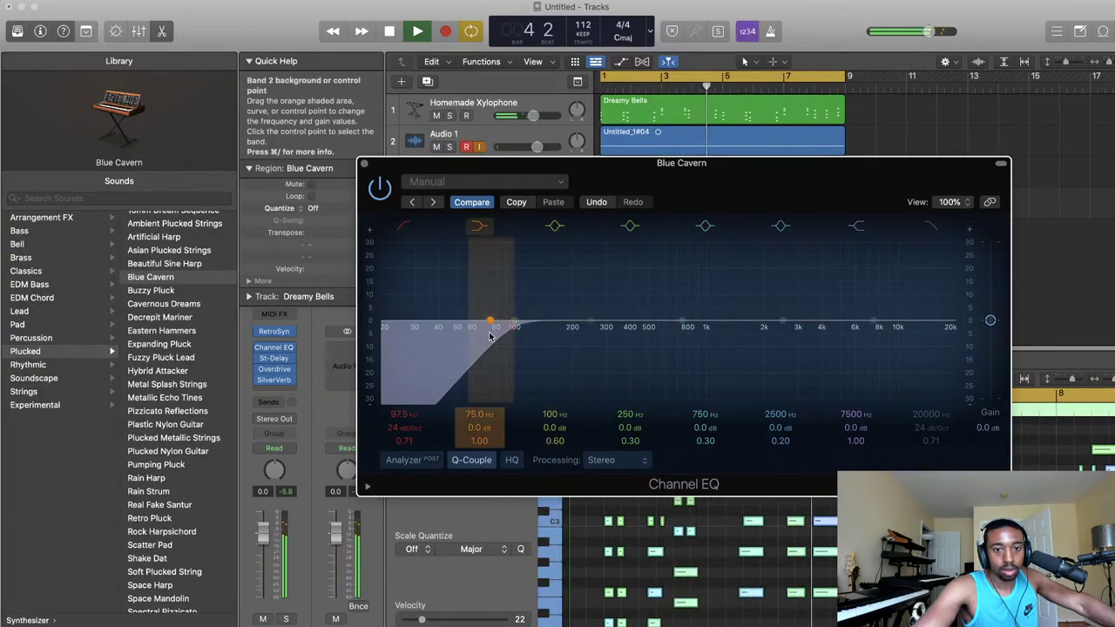
pyautogui.moveTo(517, 330); pyautogui.dragTo(568, 330)
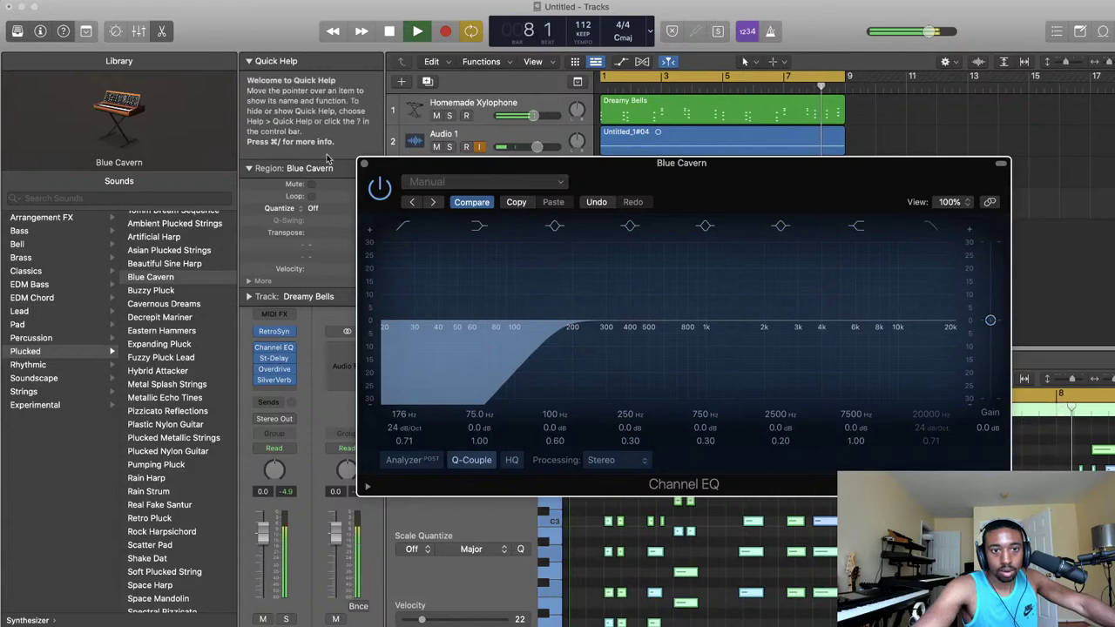
pyautogui.click(363, 162)
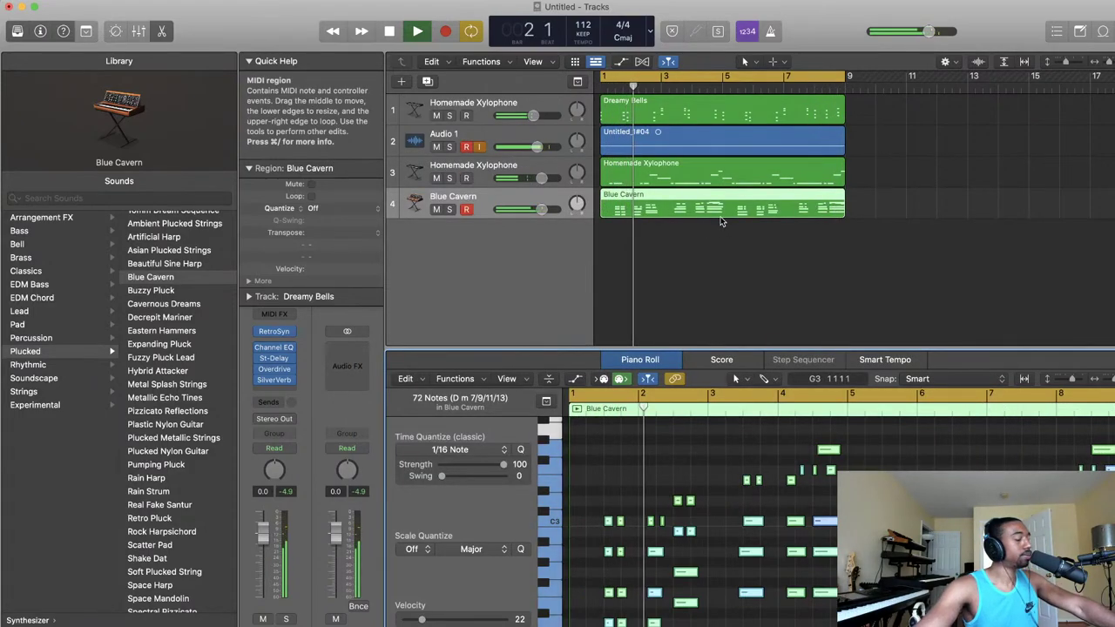
pyautogui.press('space')
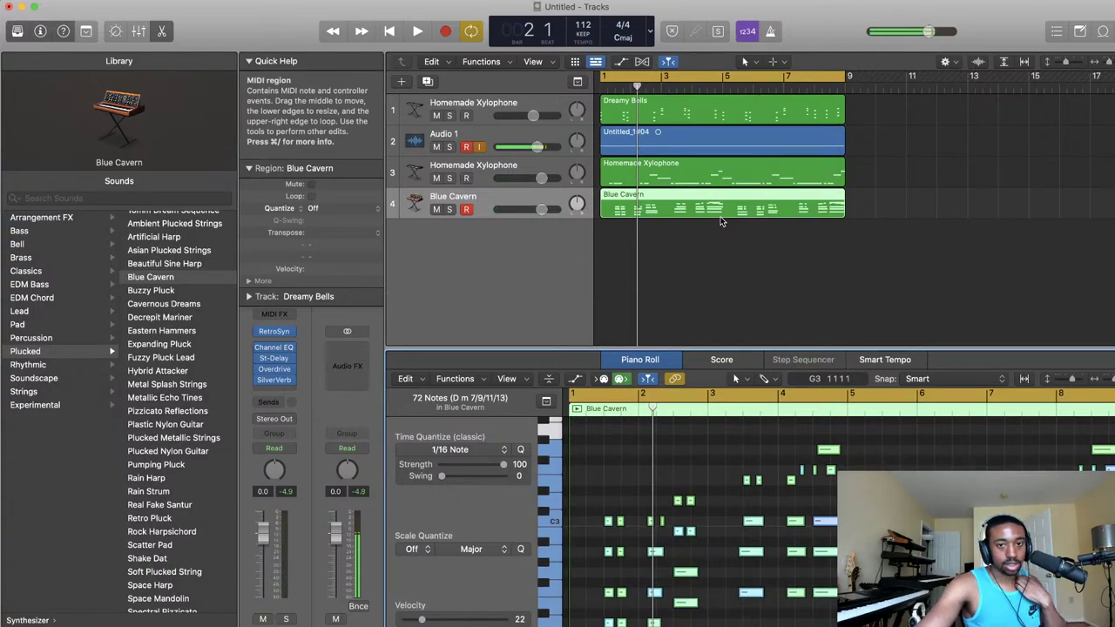
# - Replay the loop from the start with the first track selected and change its sound to Island Mallets
pyautogui.click(488, 105)
pyautogui.press('space')
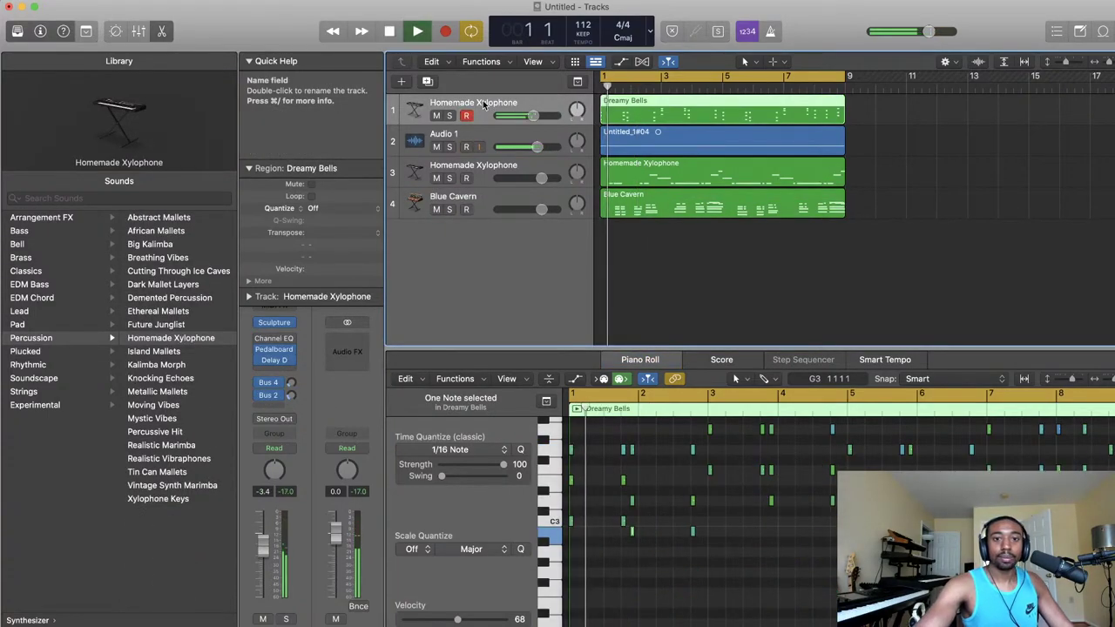
pyautogui.press('space')
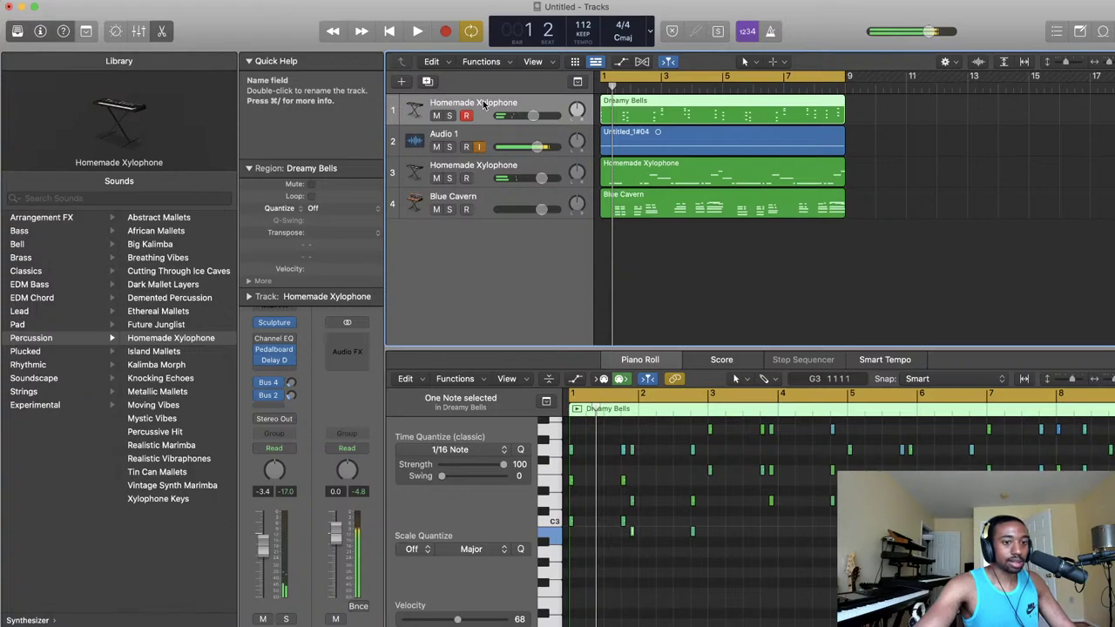
pyautogui.press('Return')
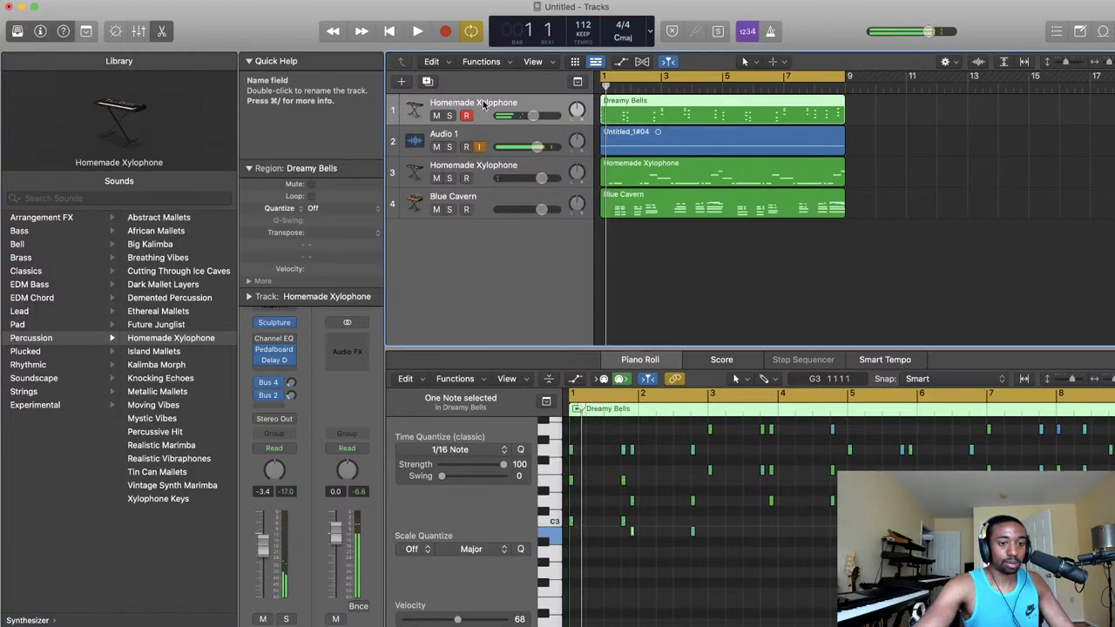
pyautogui.press('space')
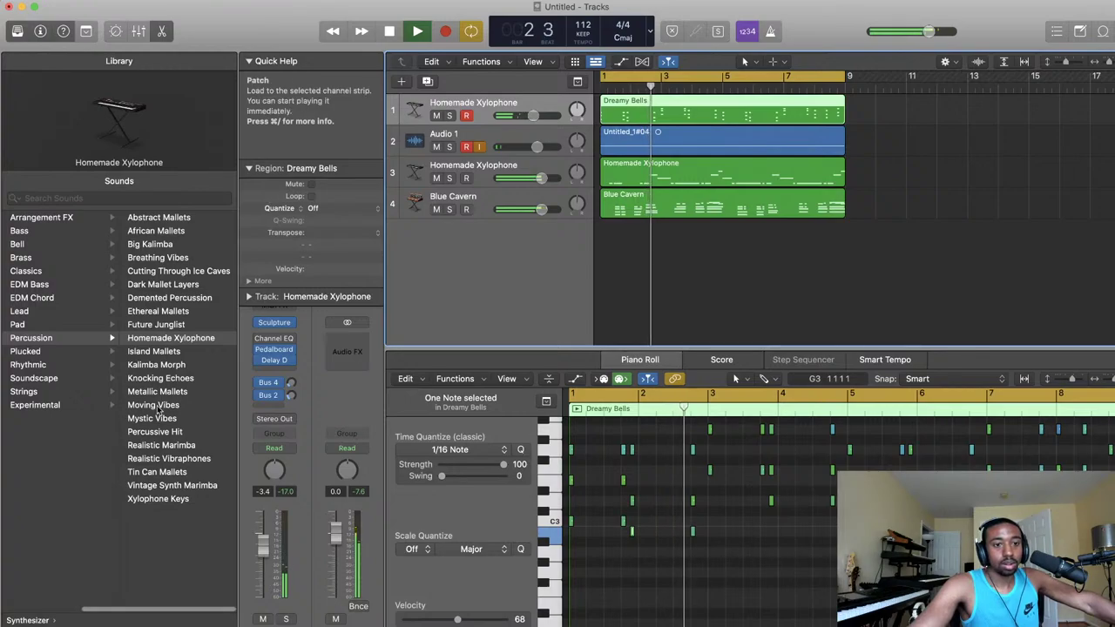
pyautogui.click(154, 352)
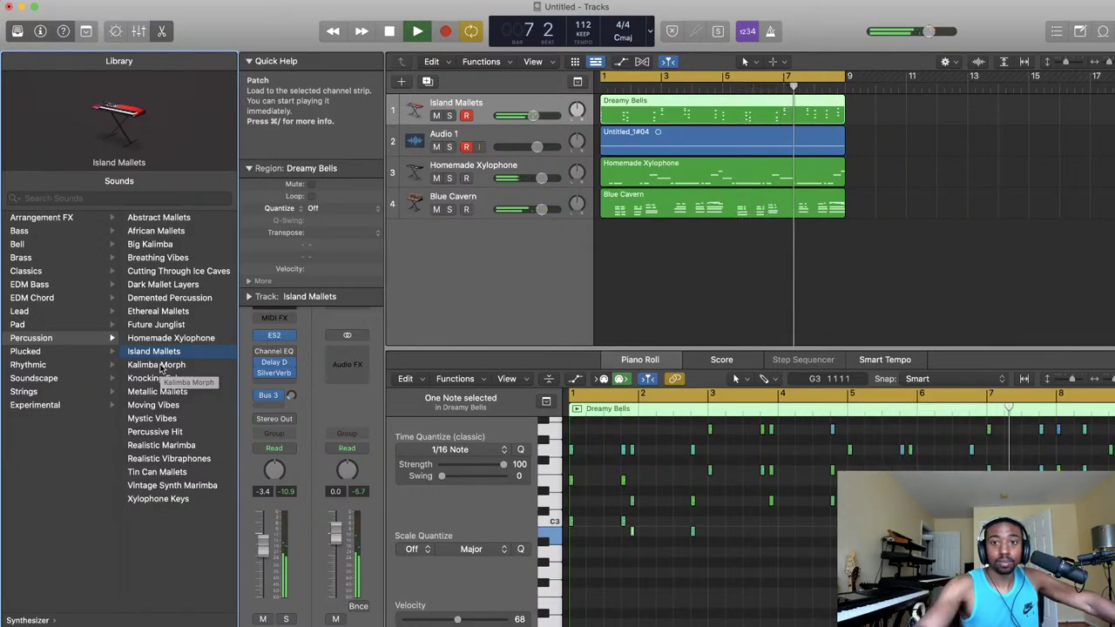
# - Change the third track's sound from Homemade Xylophone to the Kalimba Morph percussion sound
pyautogui.click(462, 167)
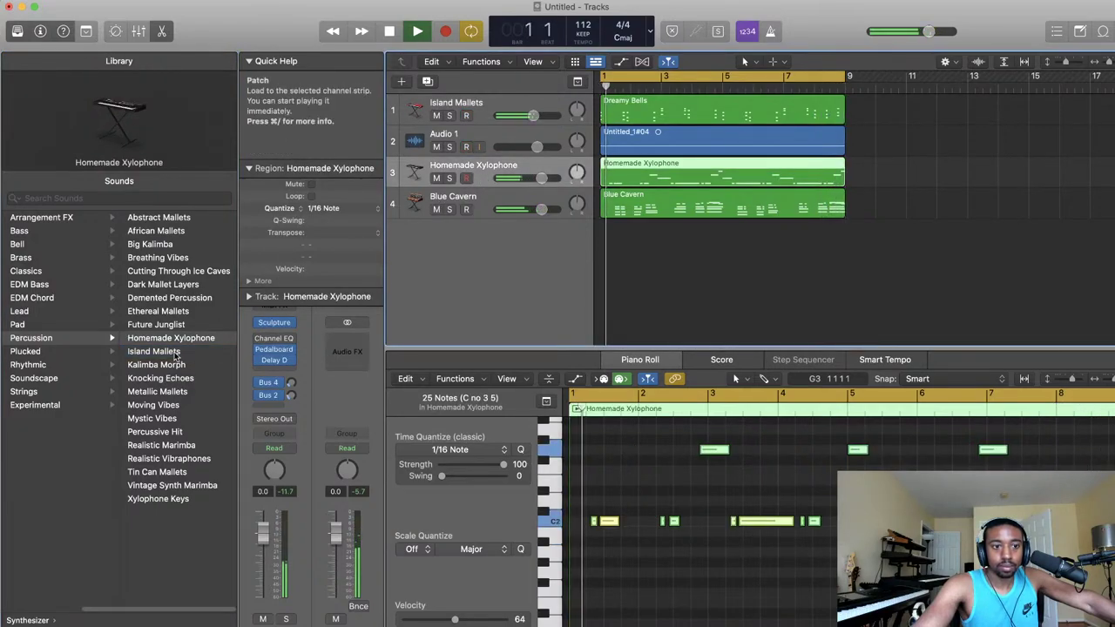
pyautogui.click(173, 363)
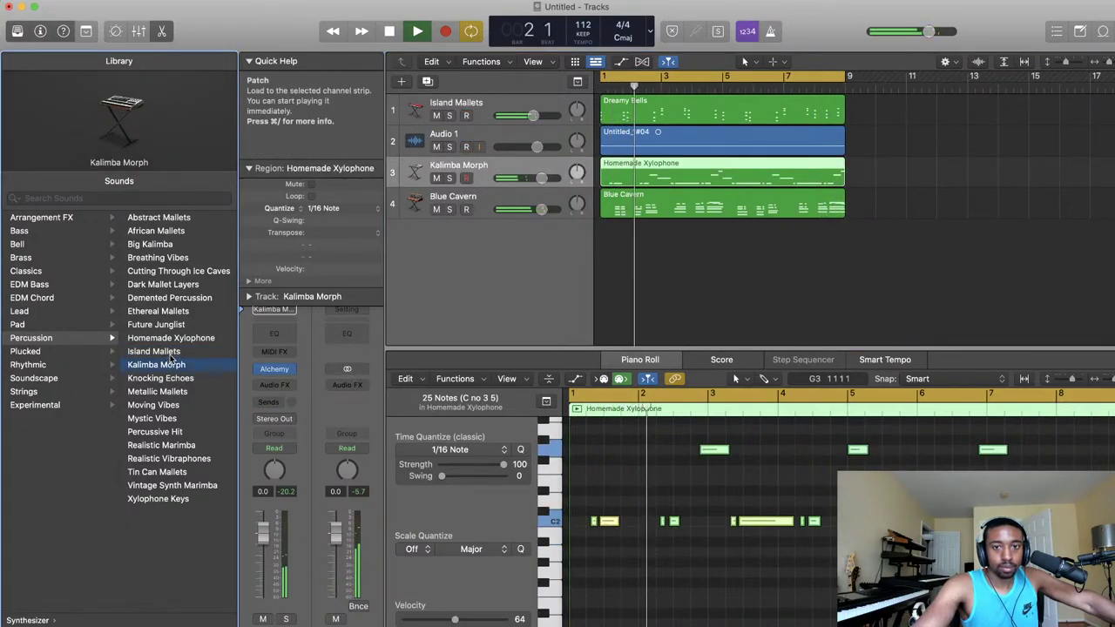
# - Audition Island Mallets against Kalimba Morph on the third track during playback, finishing on Kalimba Morph
pyautogui.press('Up')
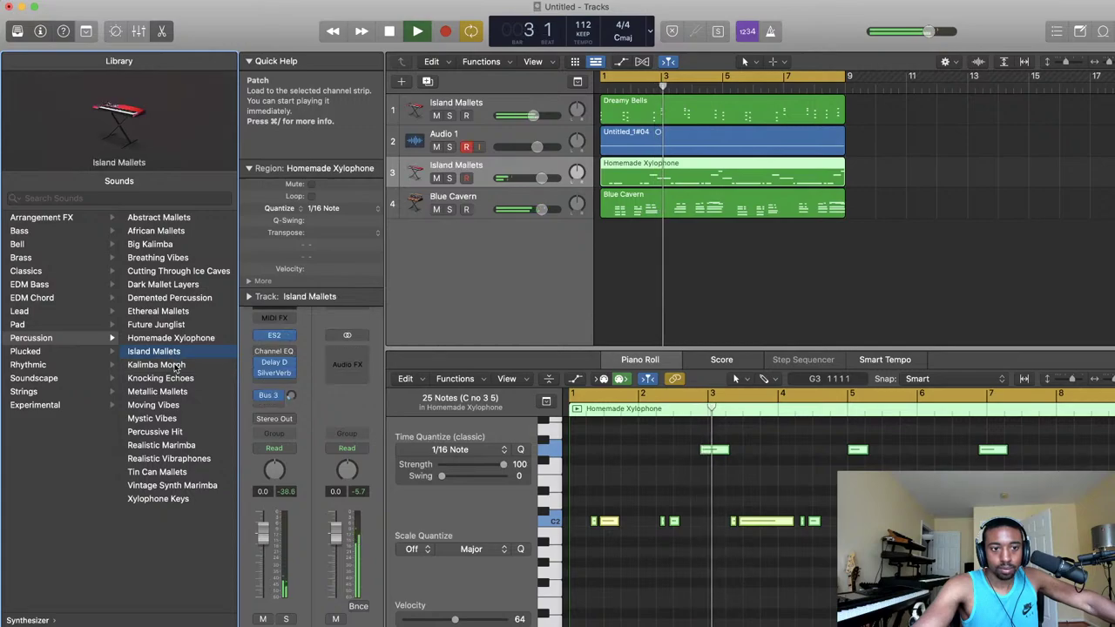
pyautogui.click(177, 364)
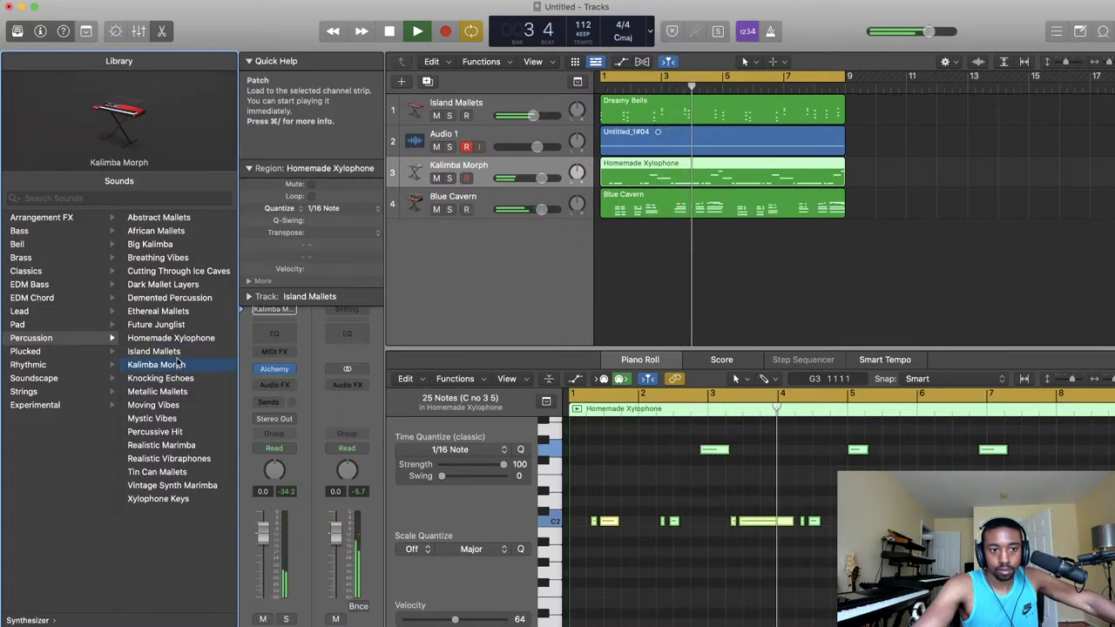
pyautogui.click(179, 353)
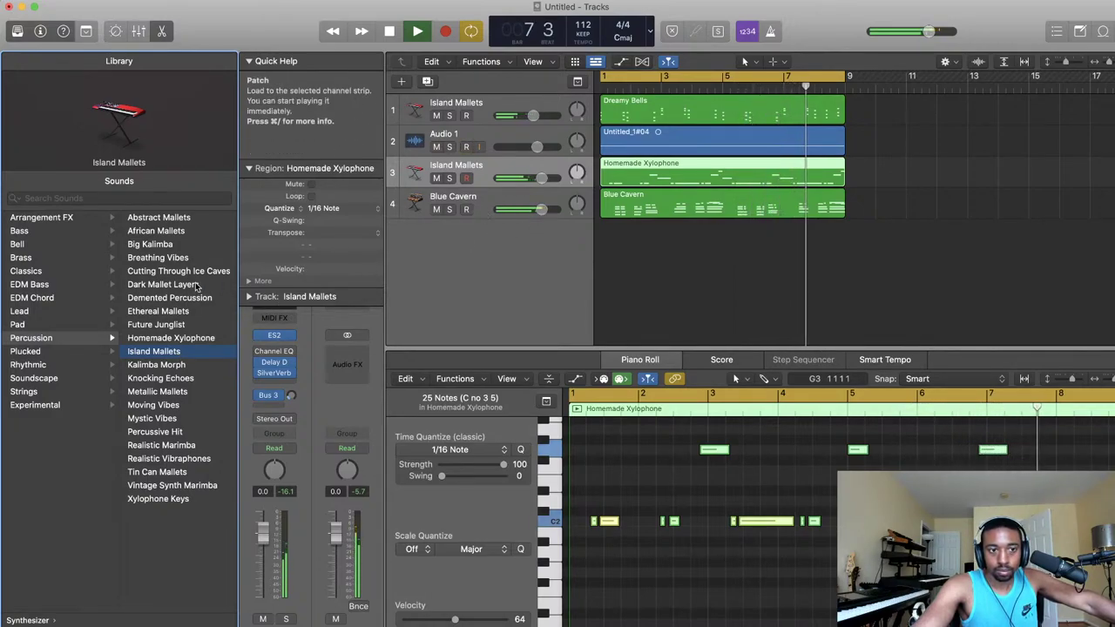
pyautogui.click(165, 365)
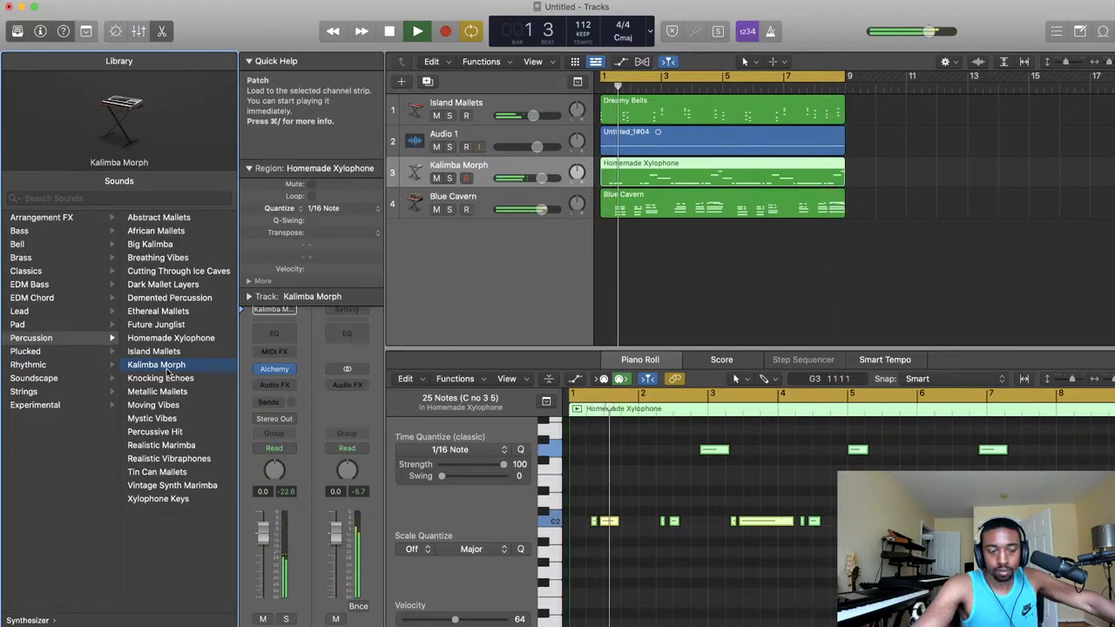
# - Lower the Blue Cavern track's volume to -2.6 dB during playback and stop the loop
pyautogui.click(478, 221)
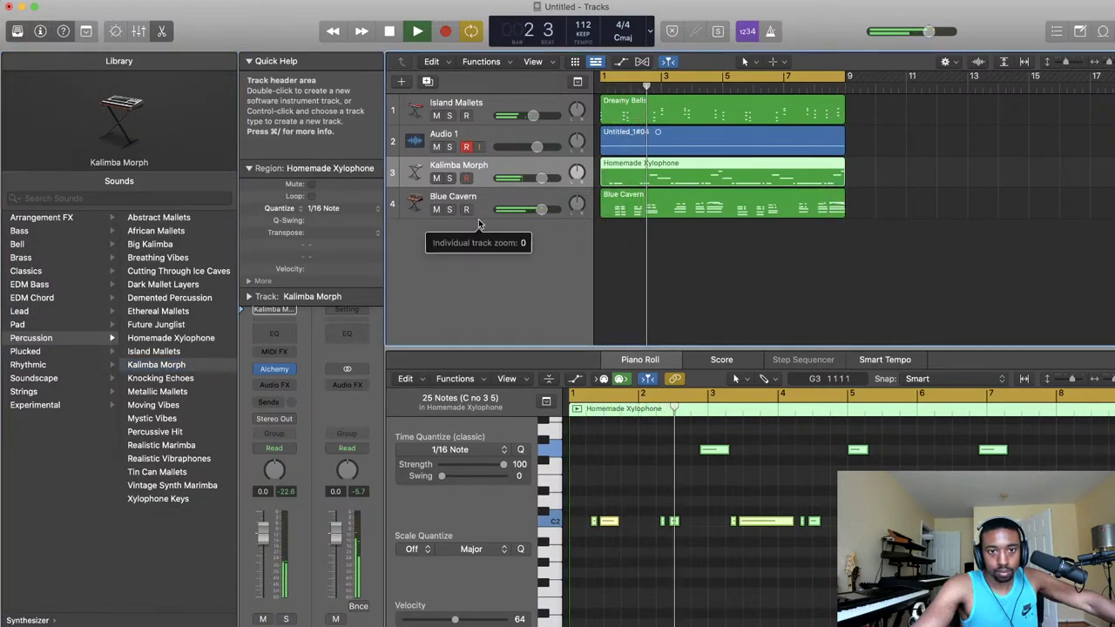
pyautogui.click(479, 211)
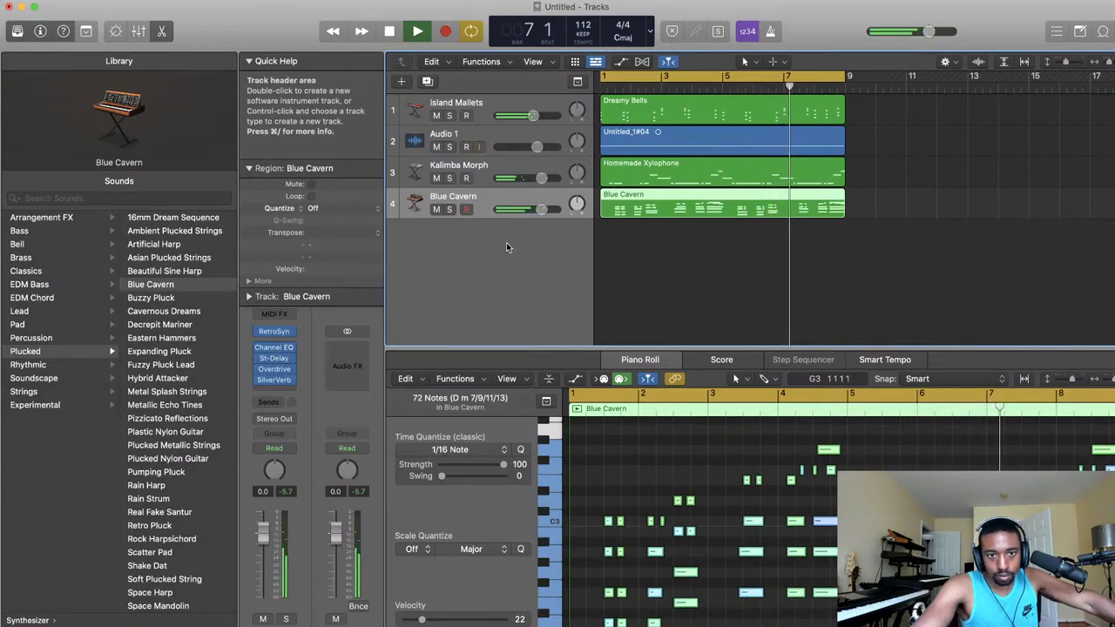
pyautogui.moveTo(541, 209); pyautogui.dragTo(526, 214)
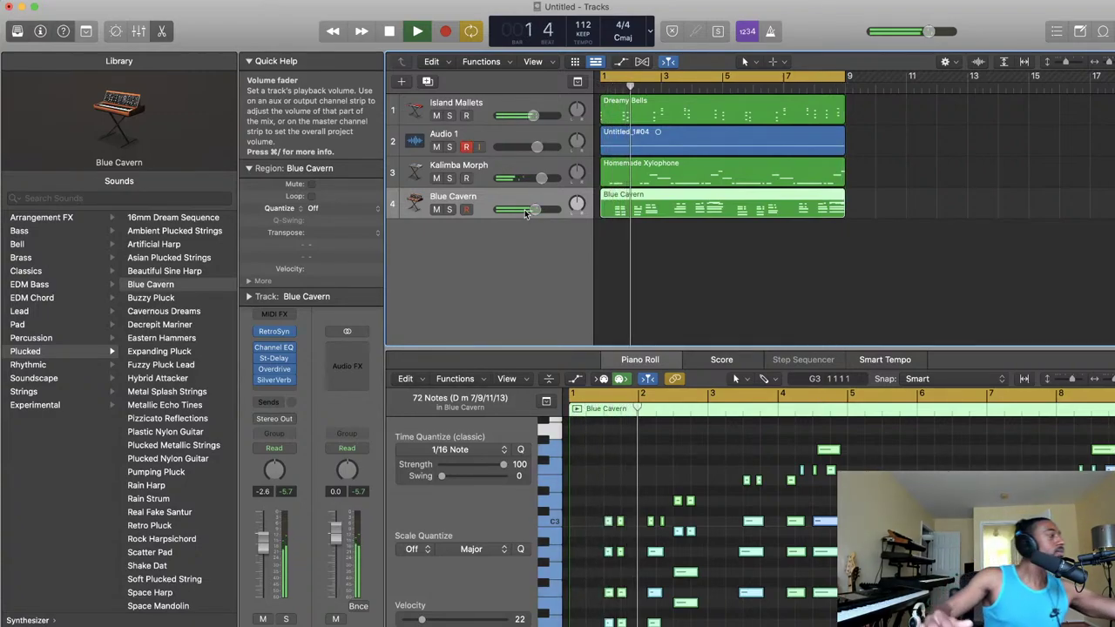
pyautogui.press('space')
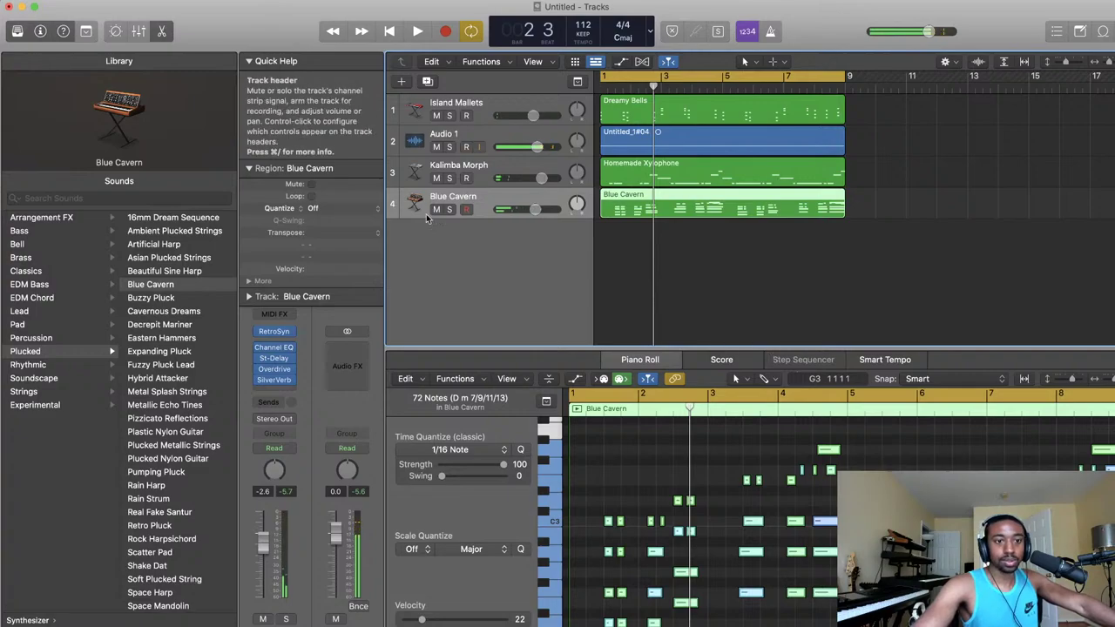
# - Hide the Library and the Inspector, and undo the extra software instrument track added below Blue Cavern
pyautogui.click(17, 30)
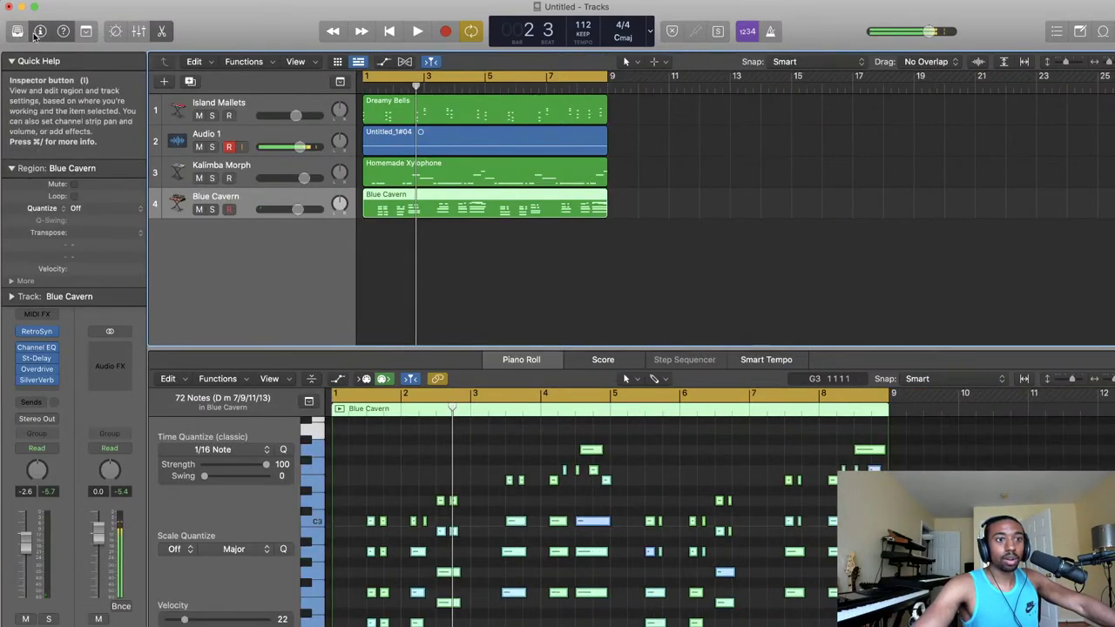
pyautogui.click(39, 31)
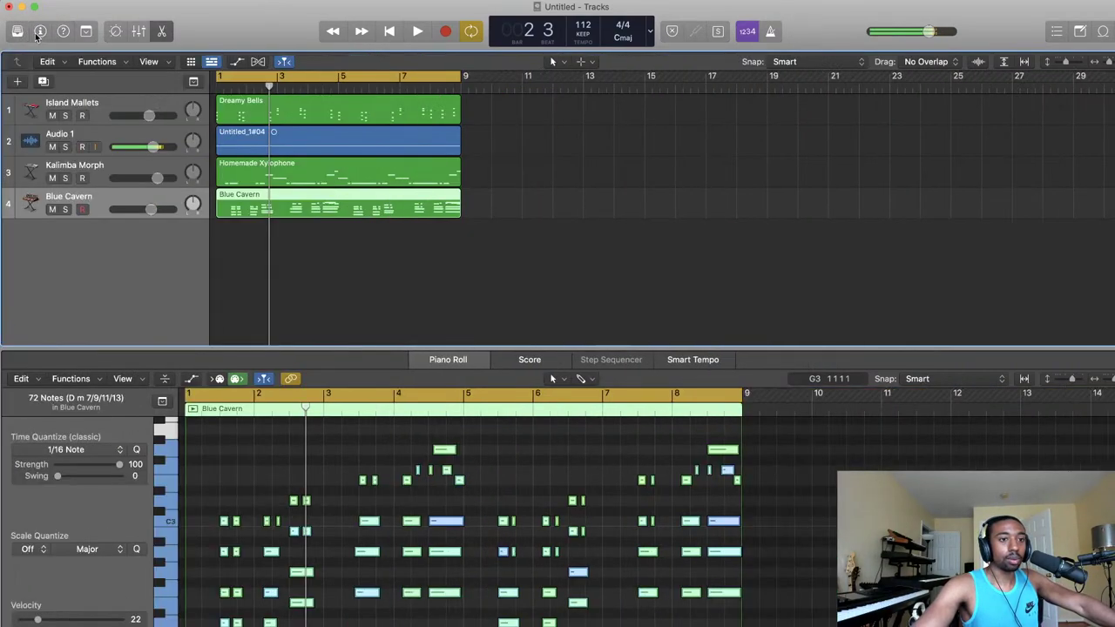
pyautogui.doubleClick(75, 271)
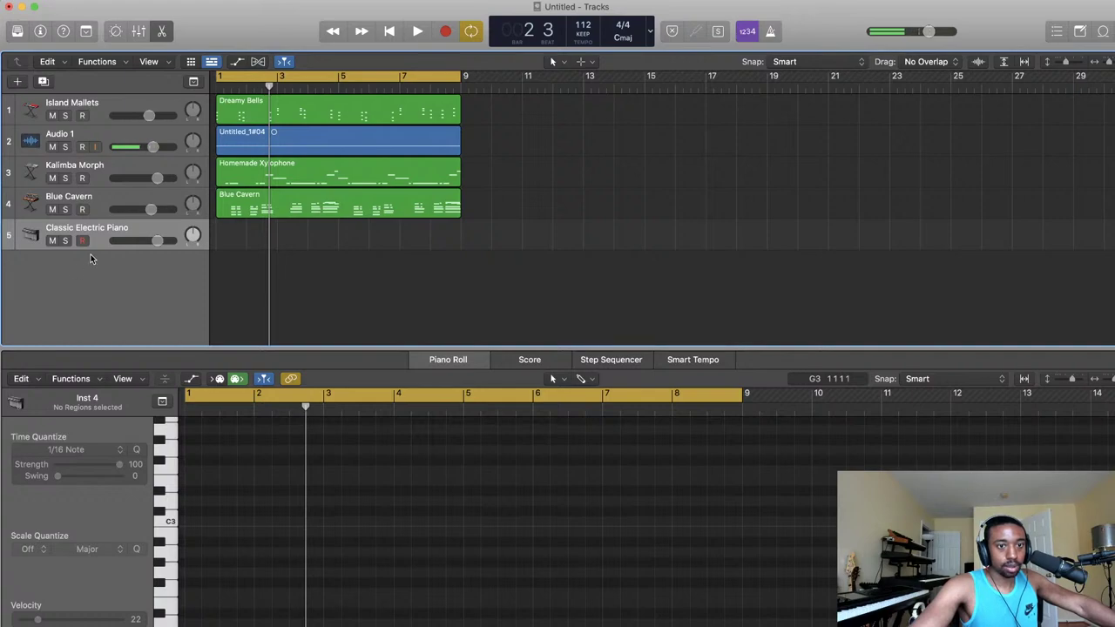
pyautogui.press('super+z')
# - Try adding a Drummer track below Blue Cavern and delete it along with its region
pyautogui.rightClick(92, 258)
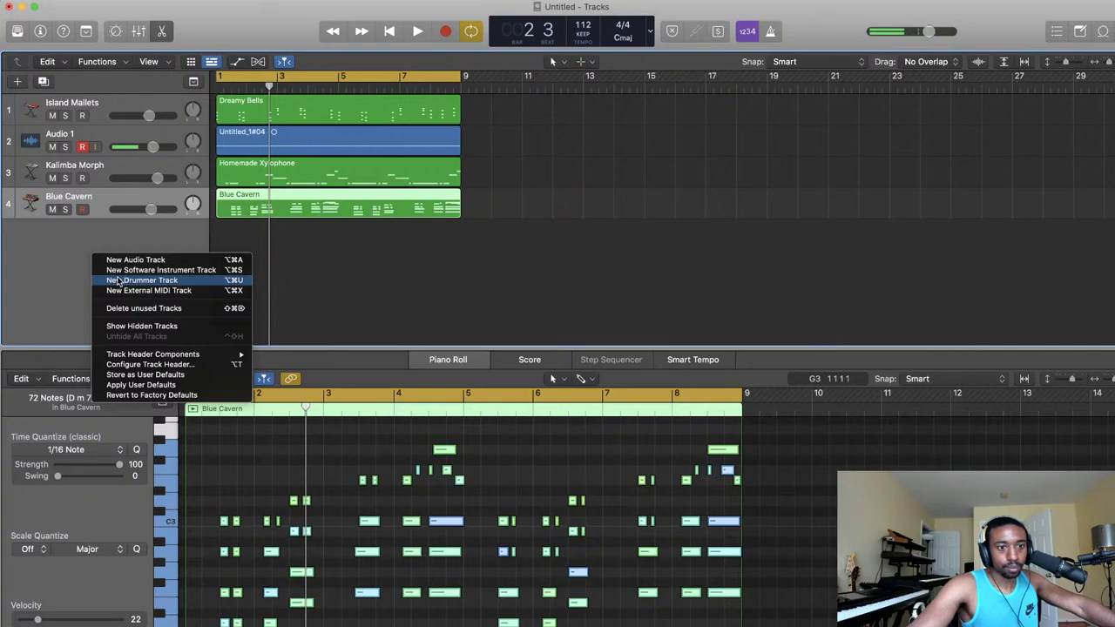
pyautogui.click(120, 281)
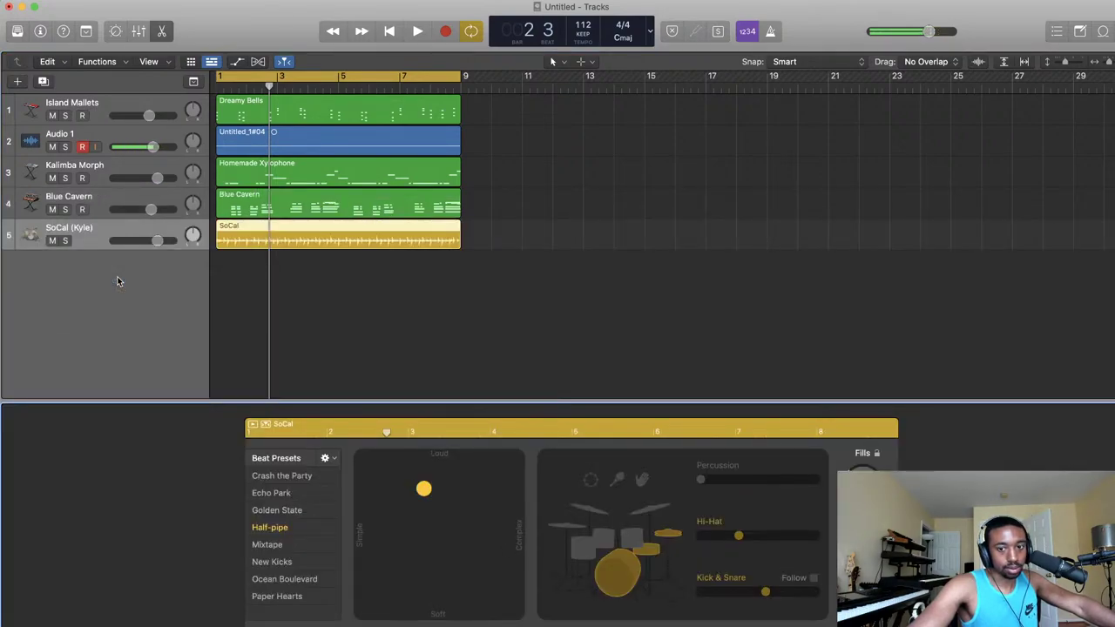
pyautogui.rightClick(78, 231)
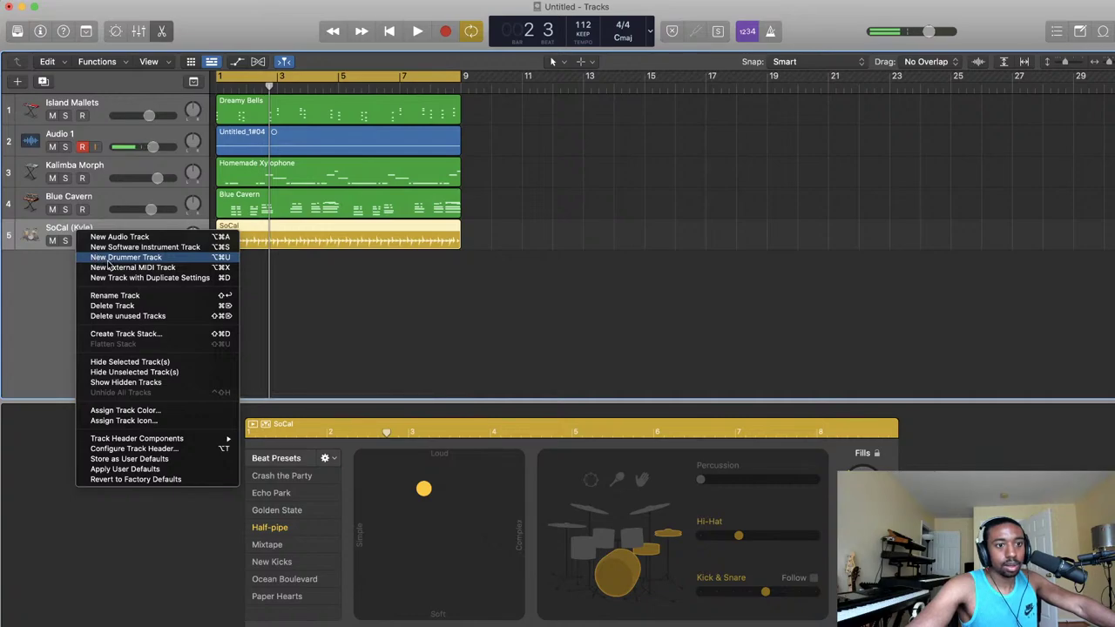
pyautogui.click(118, 307)
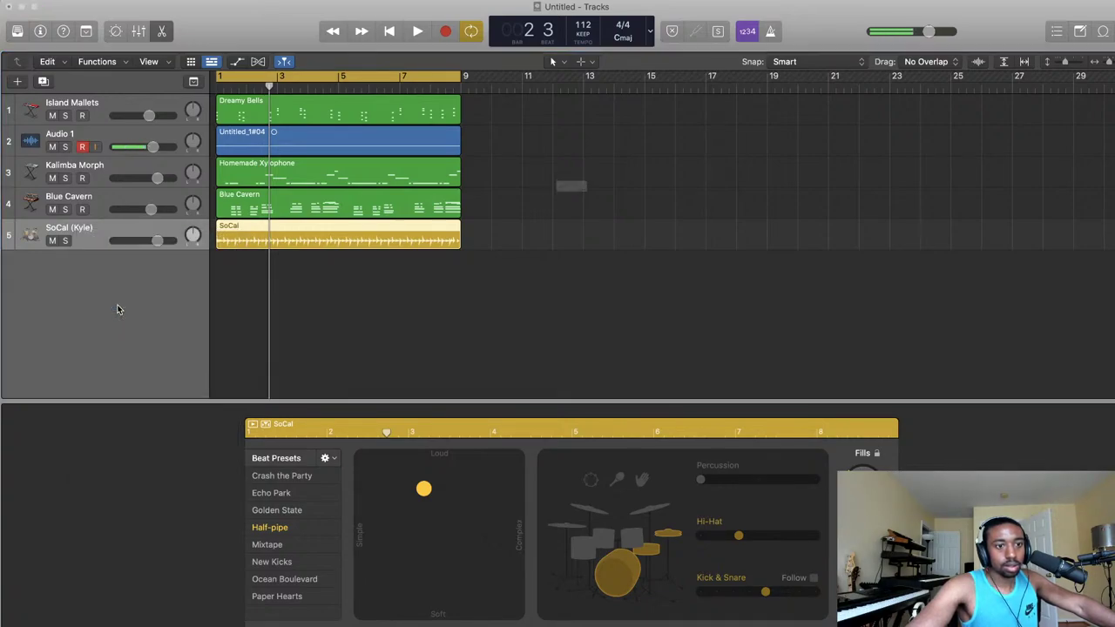
pyautogui.click(667, 216)
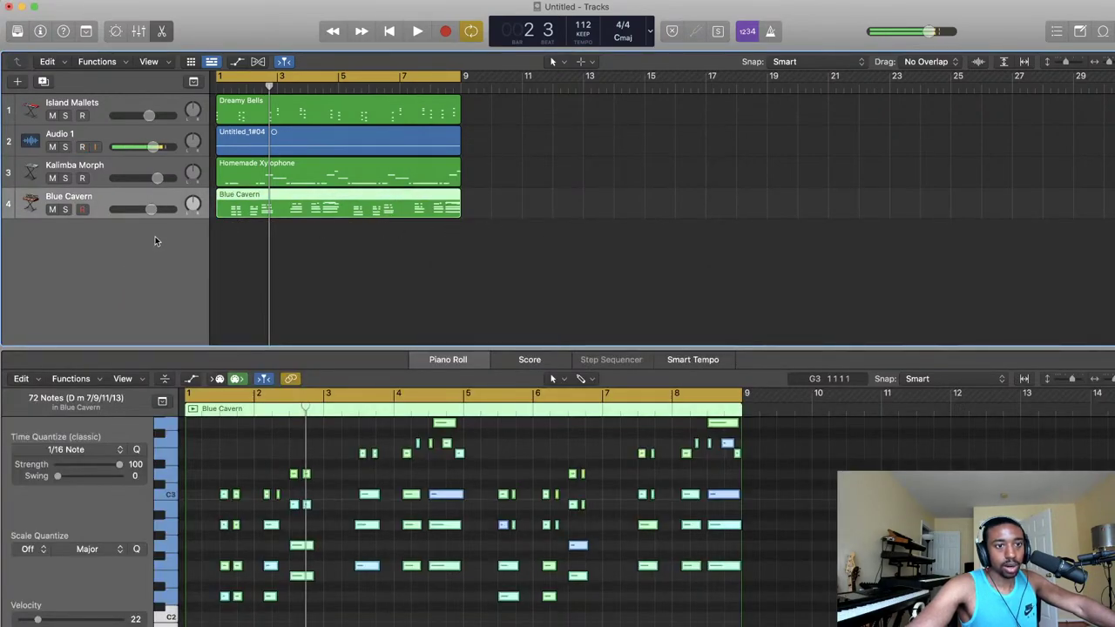
# - Try adding an external MIDI track below Blue Cavern and delete it
pyautogui.rightClick(136, 264)
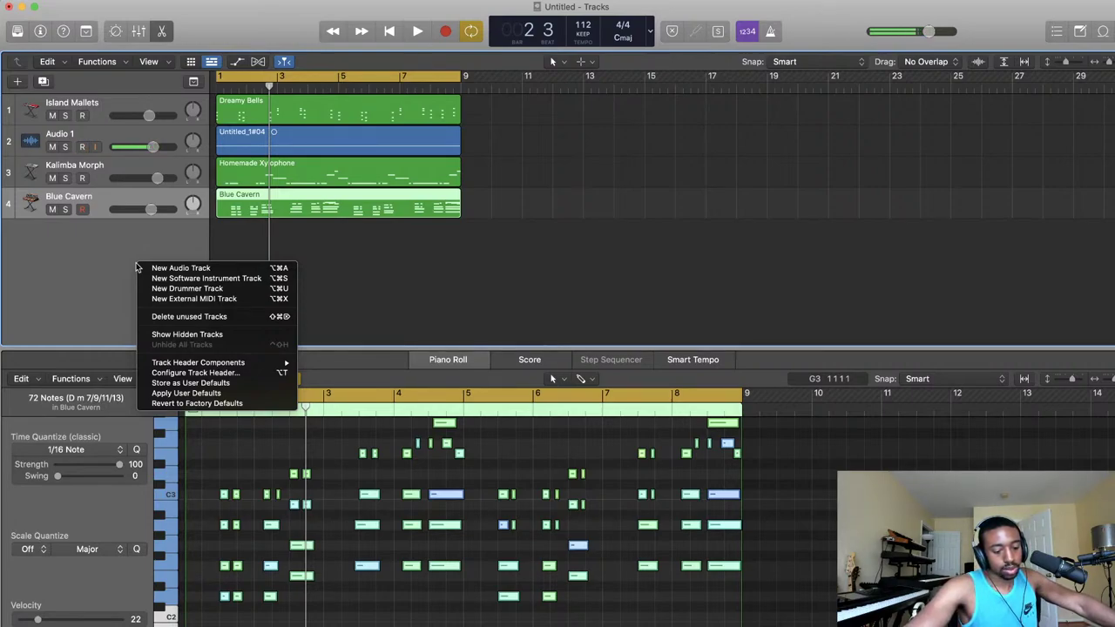
pyautogui.click(193, 299)
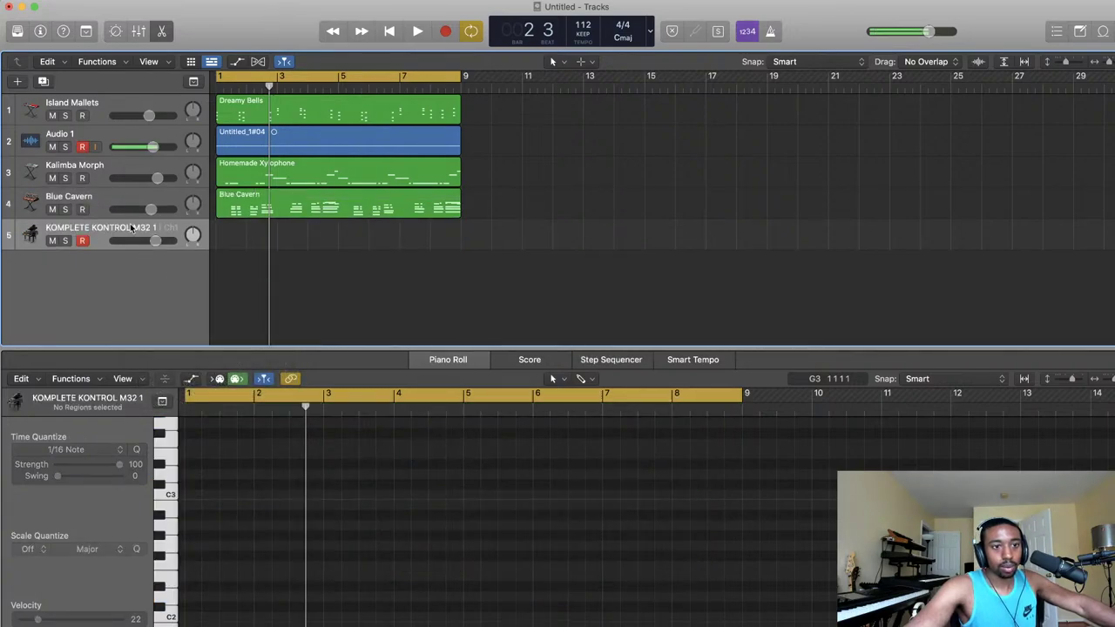
pyautogui.rightClick(129, 228)
pyautogui.click(175, 300)
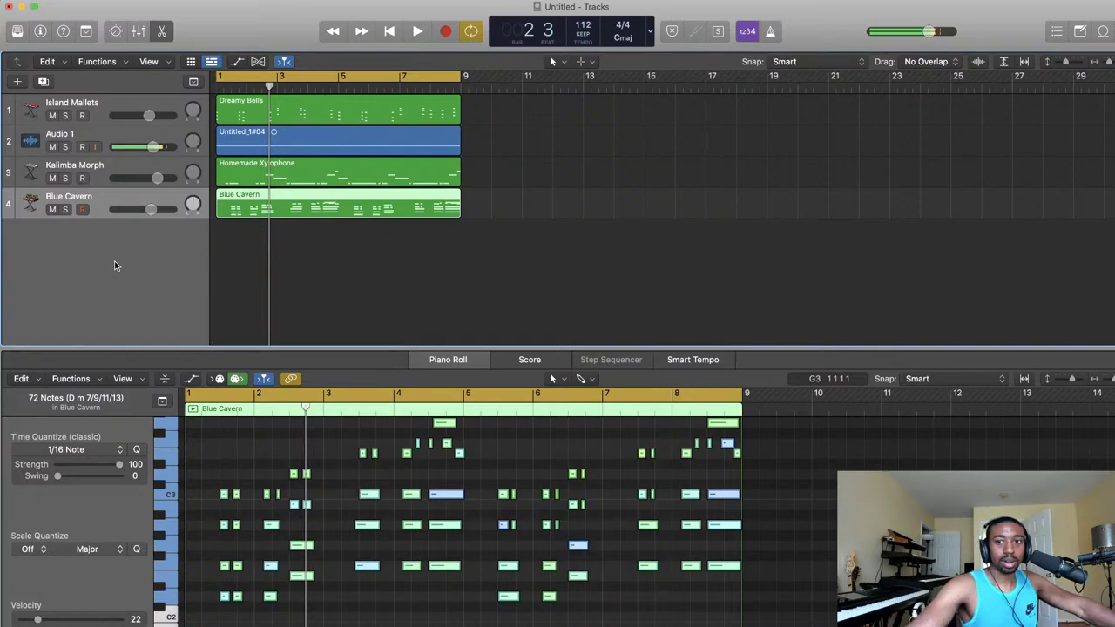
# - Show and hide the Library and the Inspector, and look over the available track commands
pyautogui.click(18, 32)
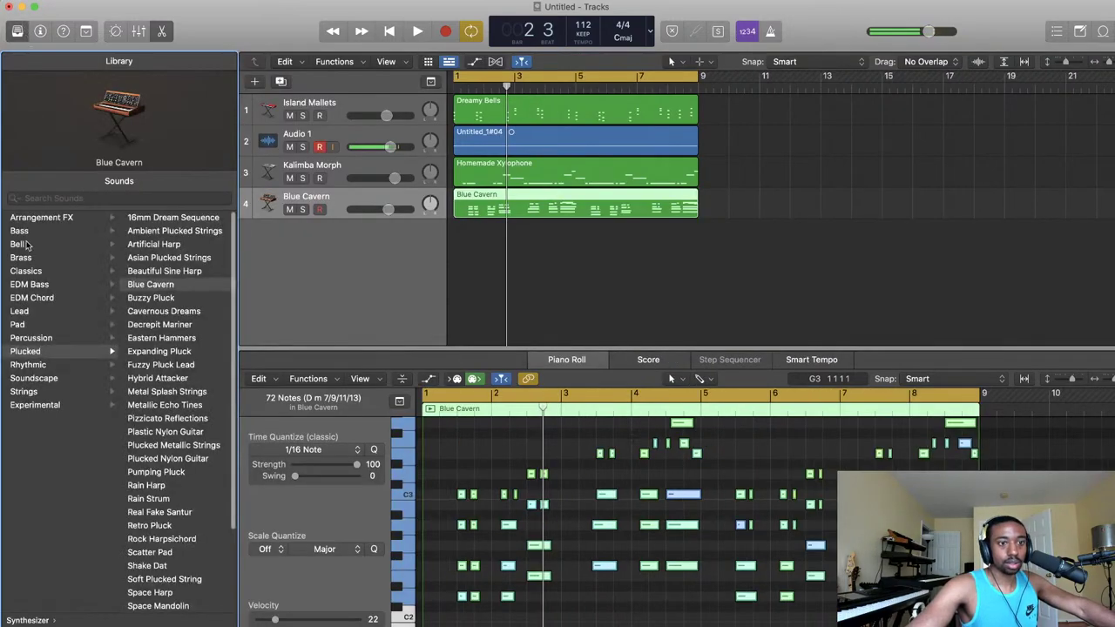
pyautogui.click(17, 32)
pyautogui.click(38, 32)
pyautogui.click(38, 32)
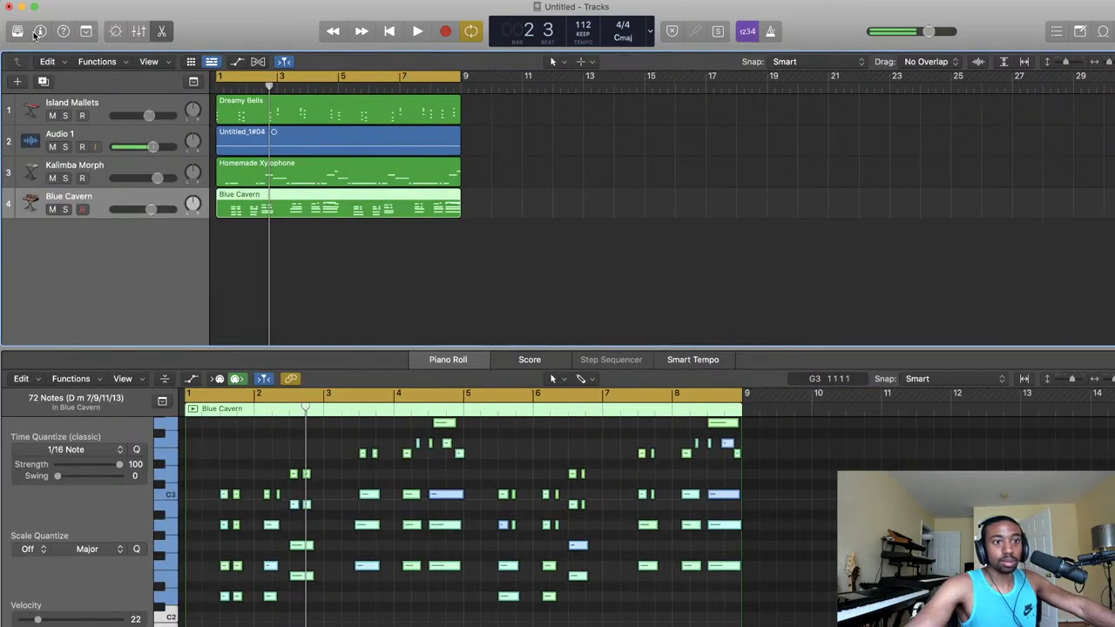
pyautogui.click(165, 2)
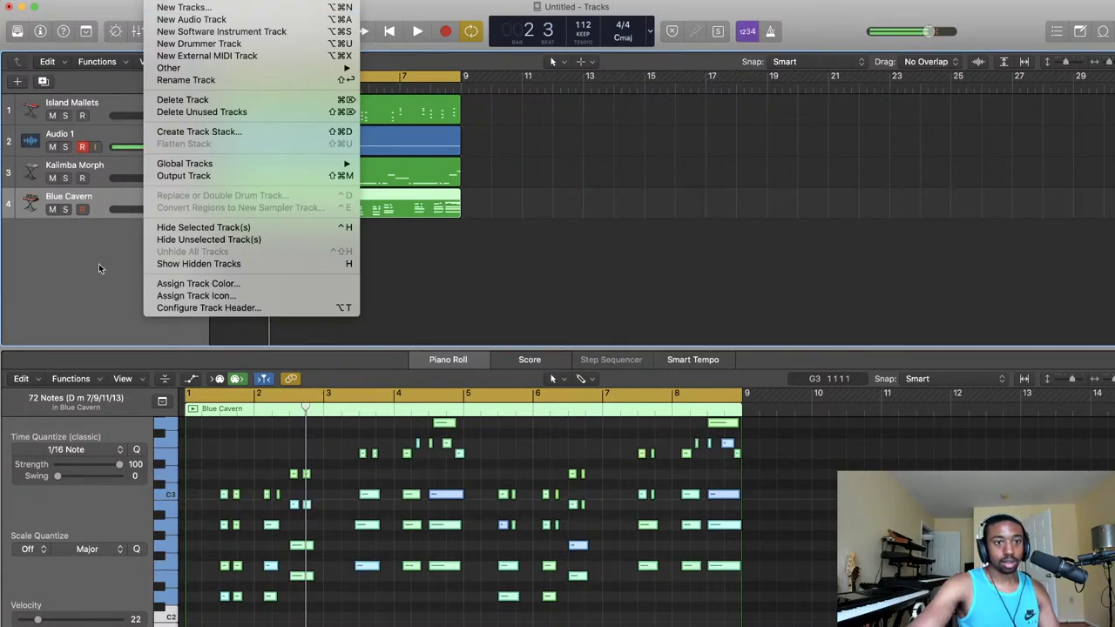
# - Add another Drummer track to view its beat presets and delete the track with its region
pyautogui.rightClick(99, 268)
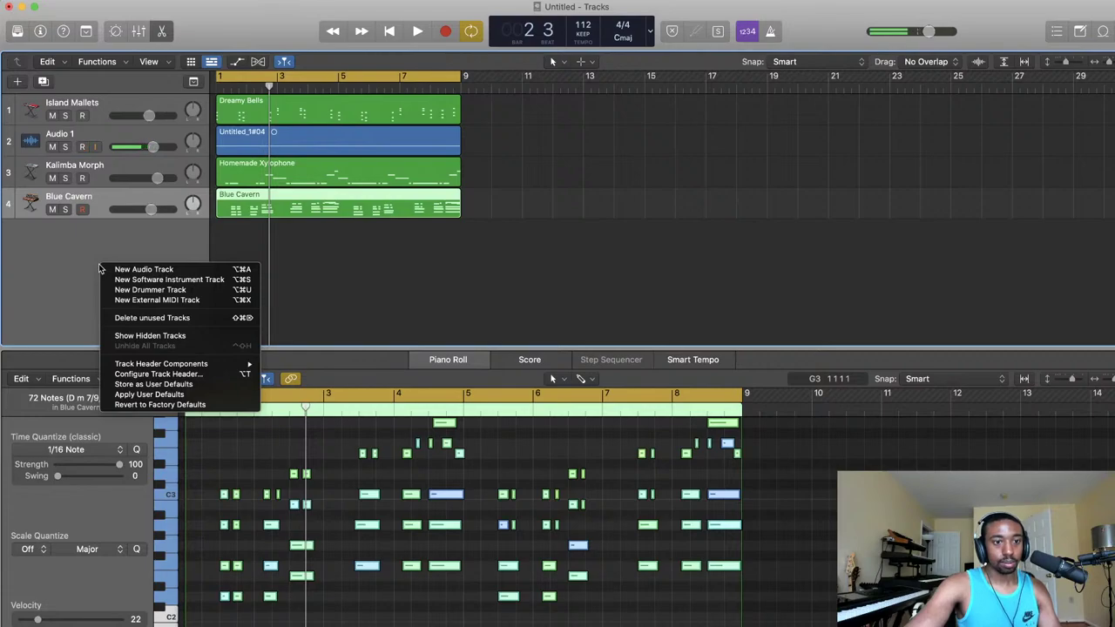
pyautogui.click(135, 293)
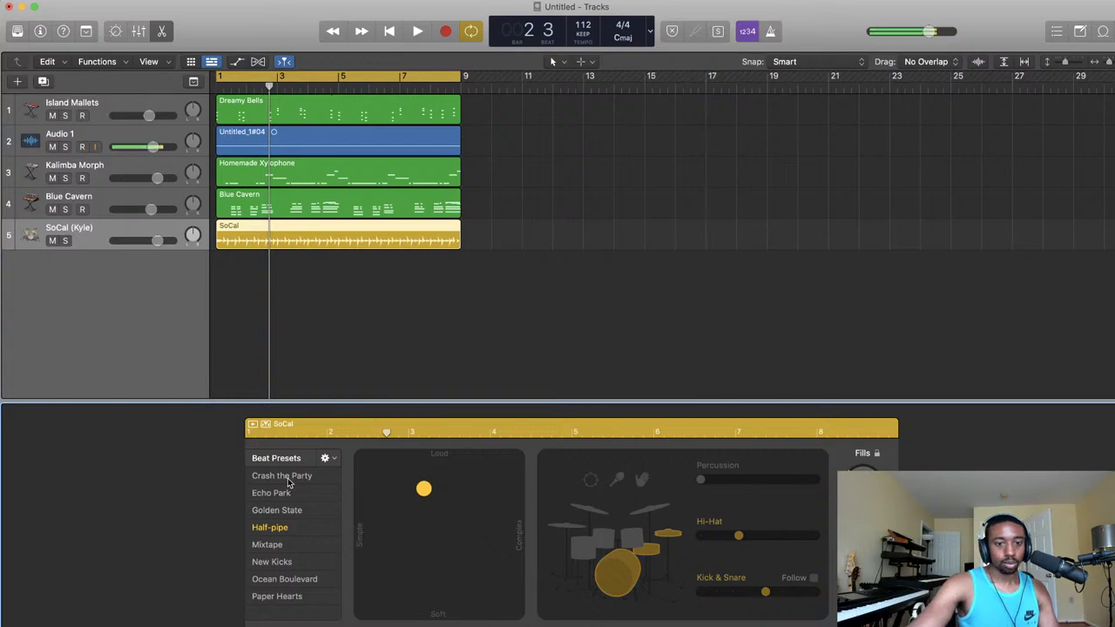
pyautogui.rightClick(98, 244)
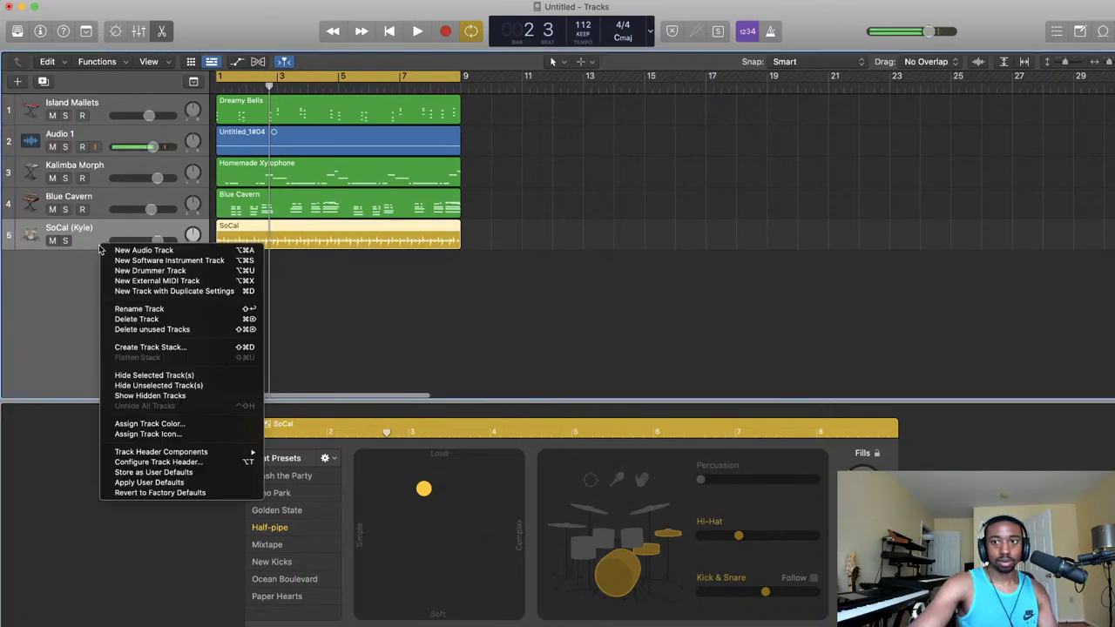
pyautogui.click(163, 321)
pyautogui.click(651, 217)
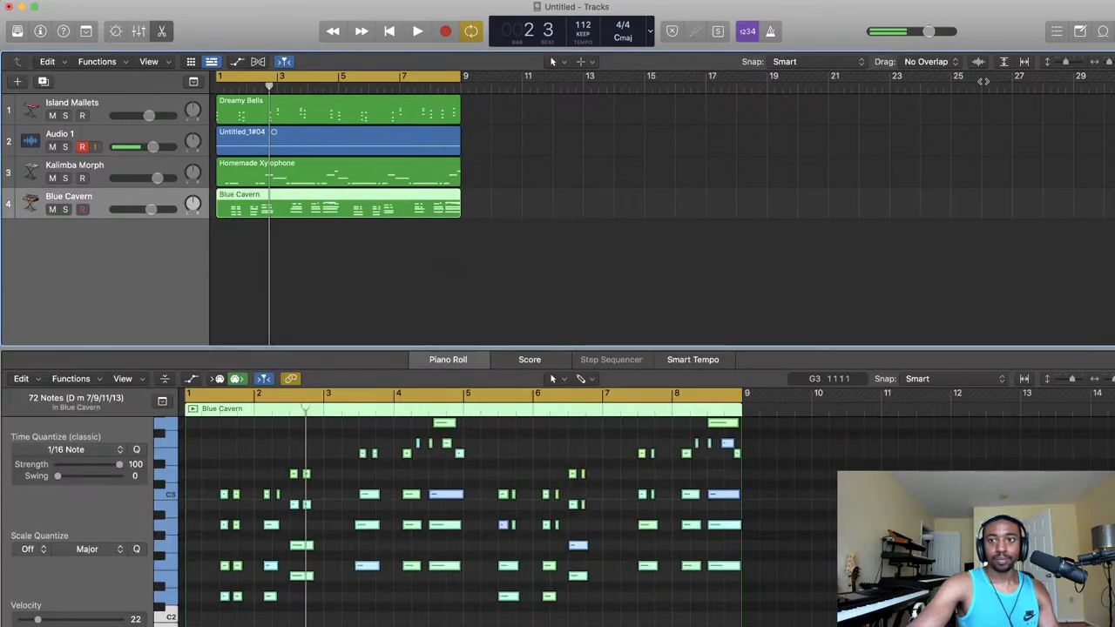
# - Look through the event list, Note Pad, Apple Loops browser and project audio browser, and close the side pane
pyautogui.click(1066, 39)
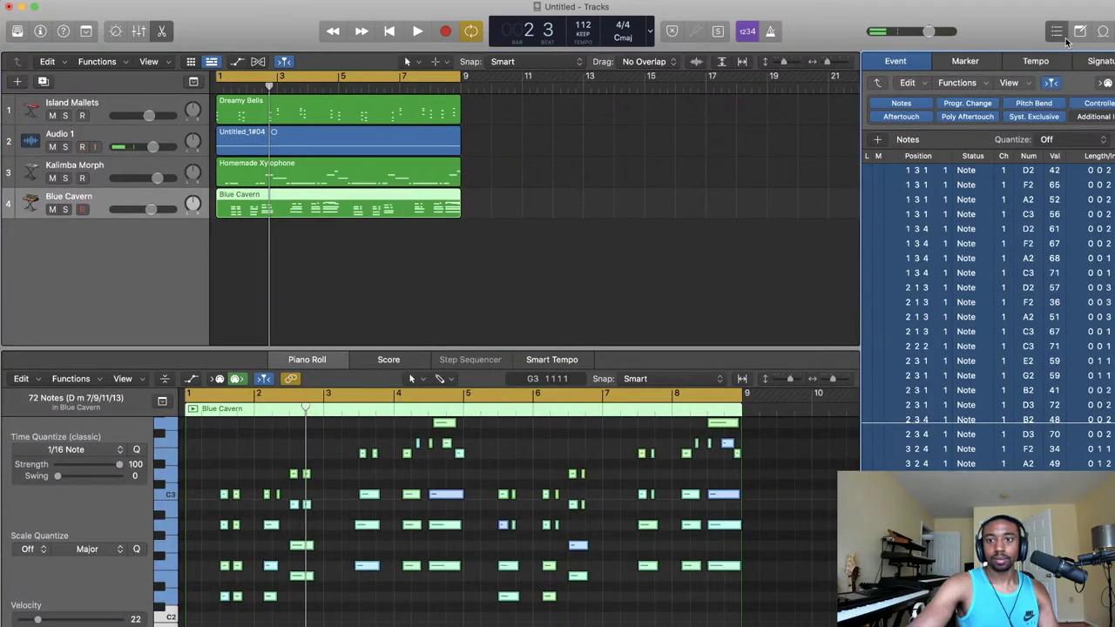
pyautogui.click(1078, 33)
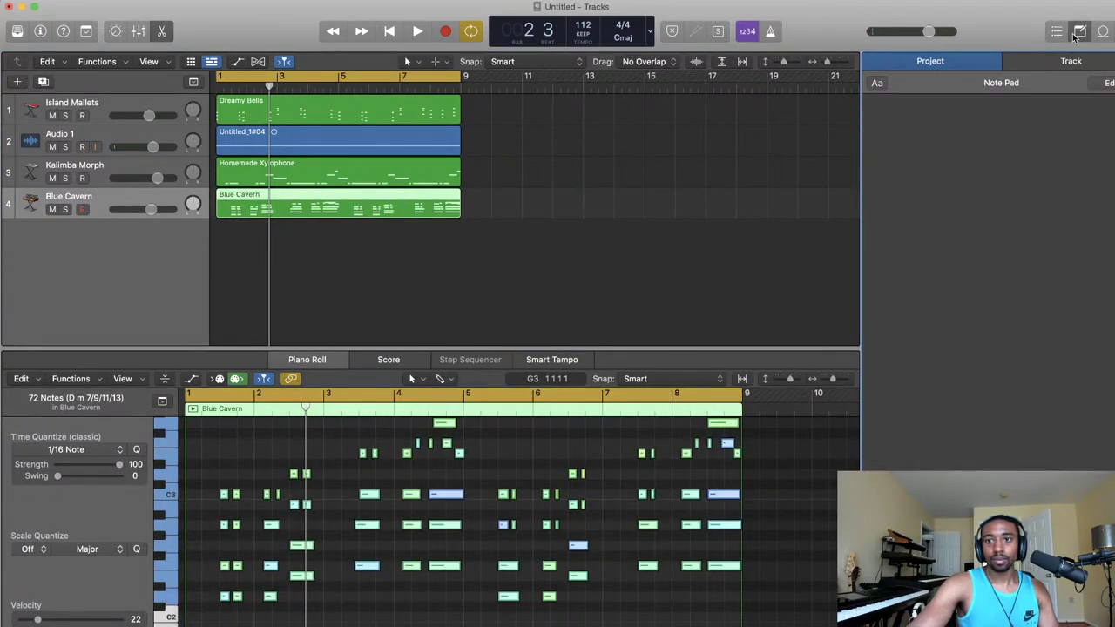
pyautogui.click(1101, 33)
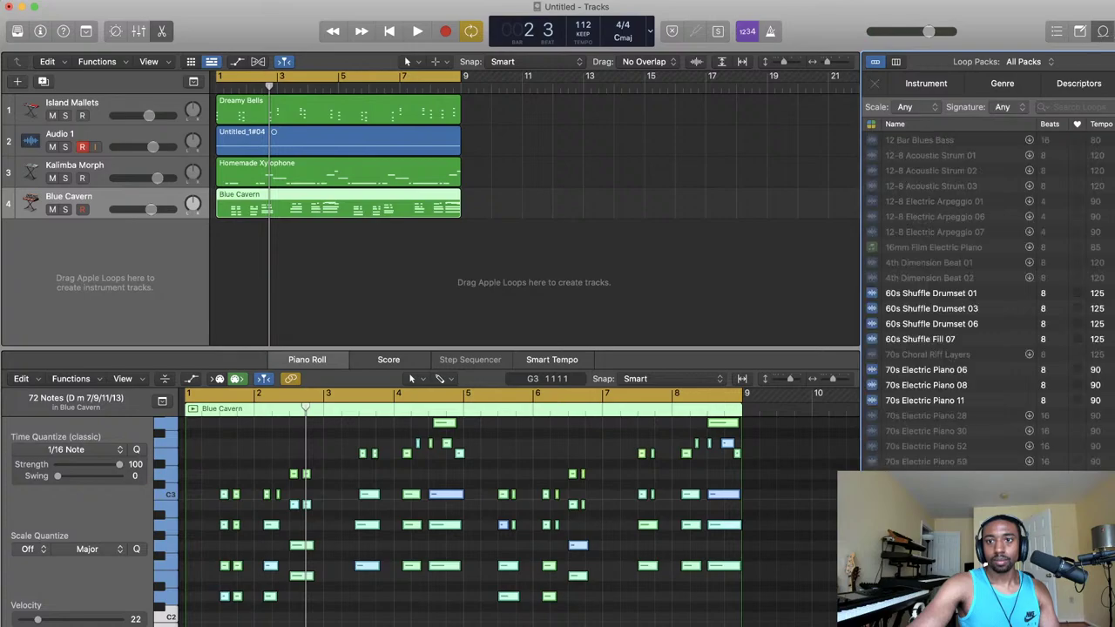
pyautogui.click(1114, 34)
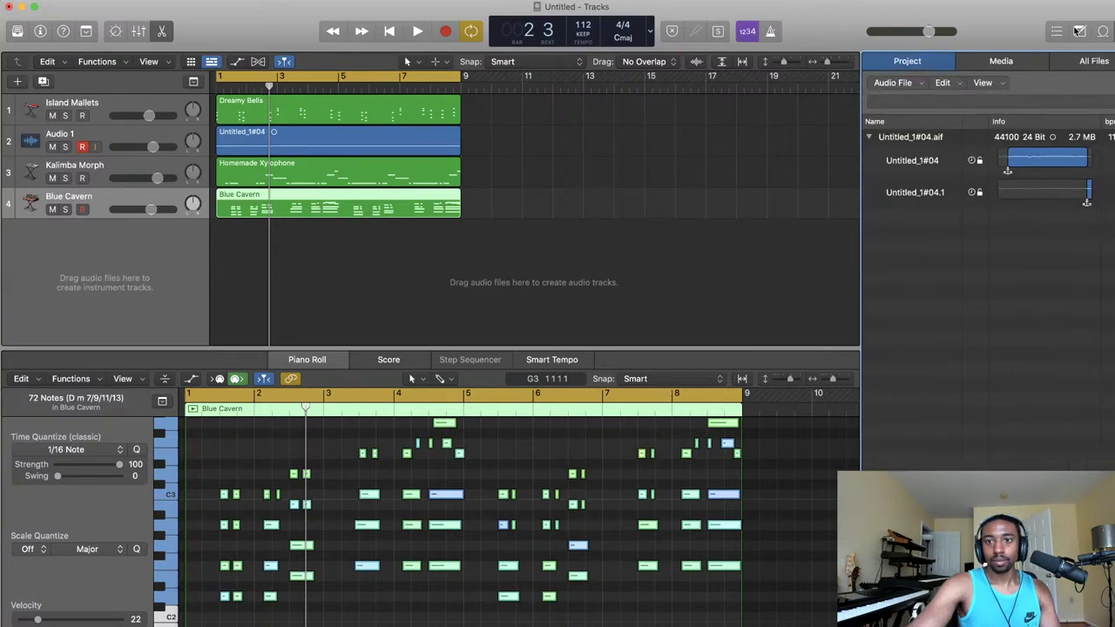
pyautogui.click(1057, 31)
pyautogui.click(1057, 31)
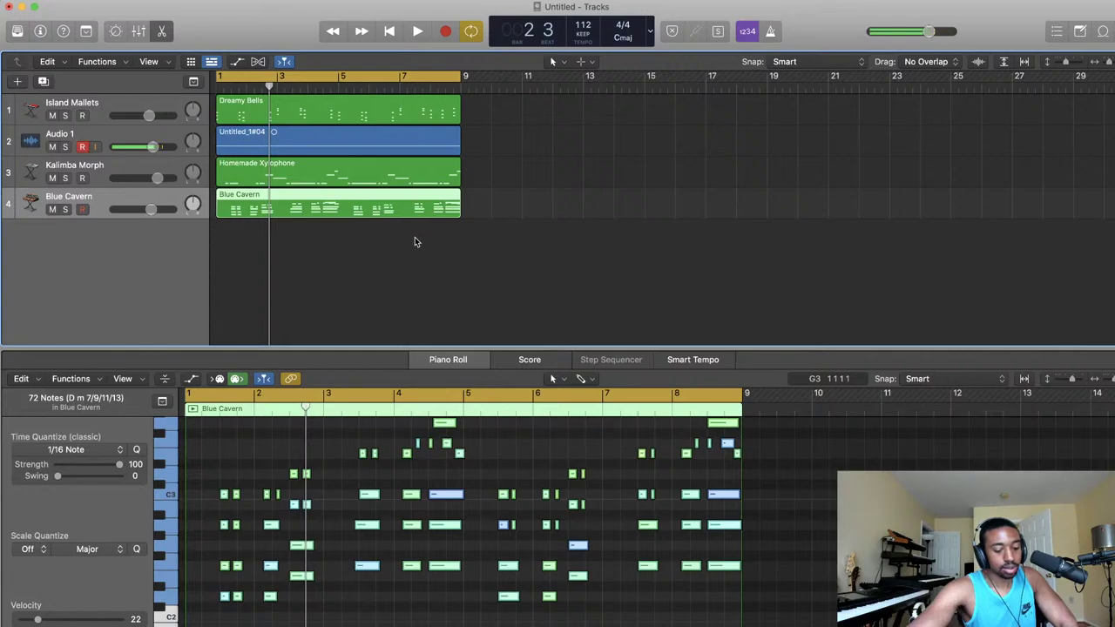
# - Add a Drummer track below Blue Cavern and delete its automatically created SoCal region
pyautogui.press('space')
pyautogui.press('space')
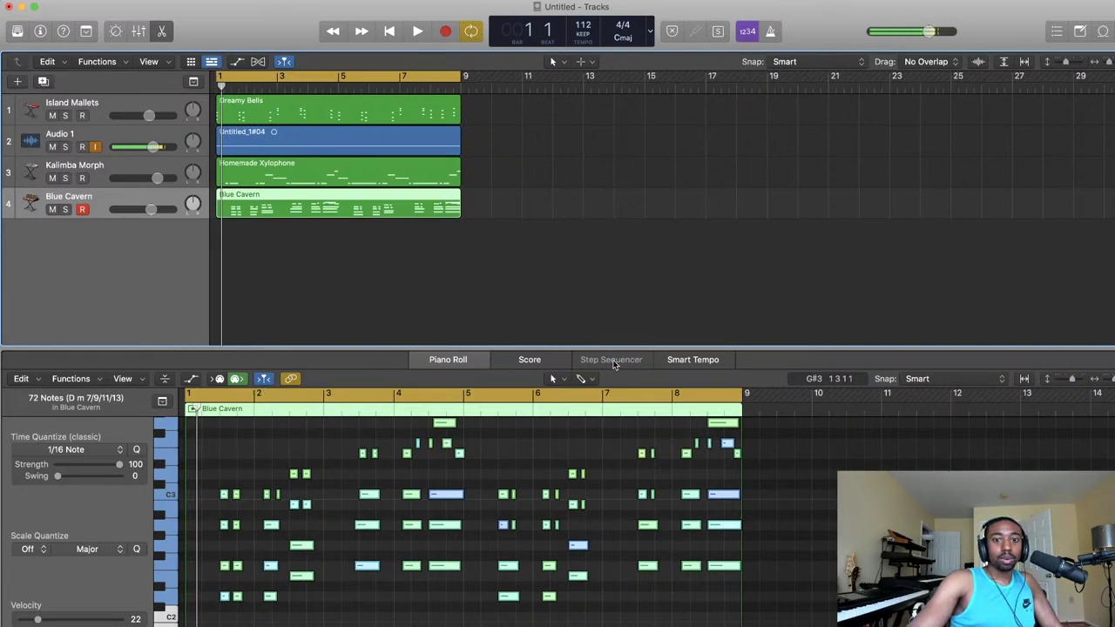
pyautogui.rightClick(118, 247)
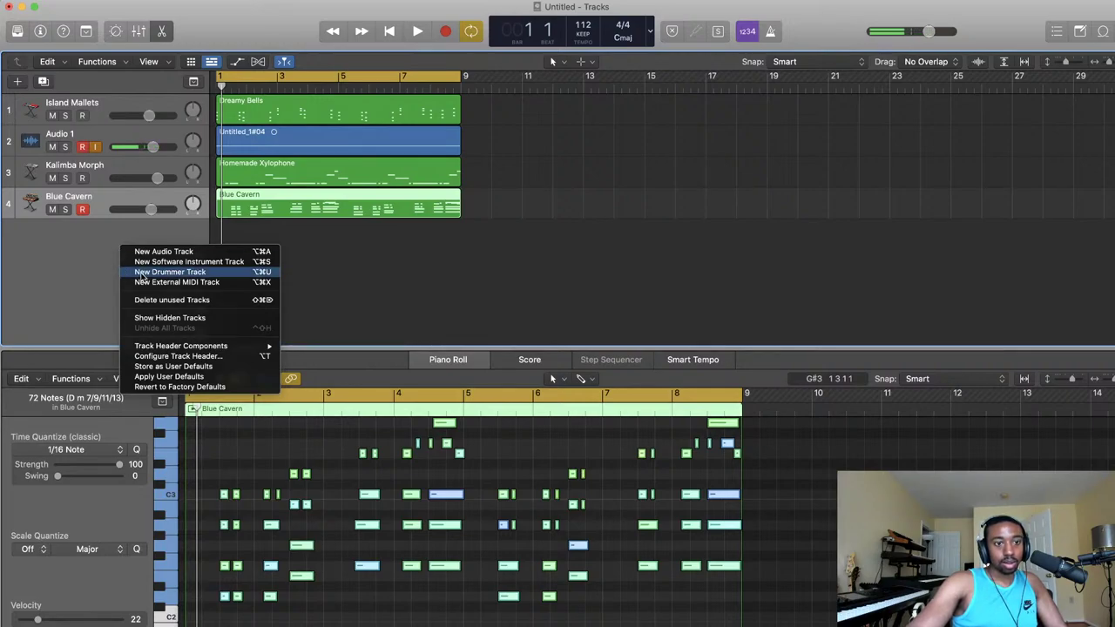
pyautogui.click(140, 274)
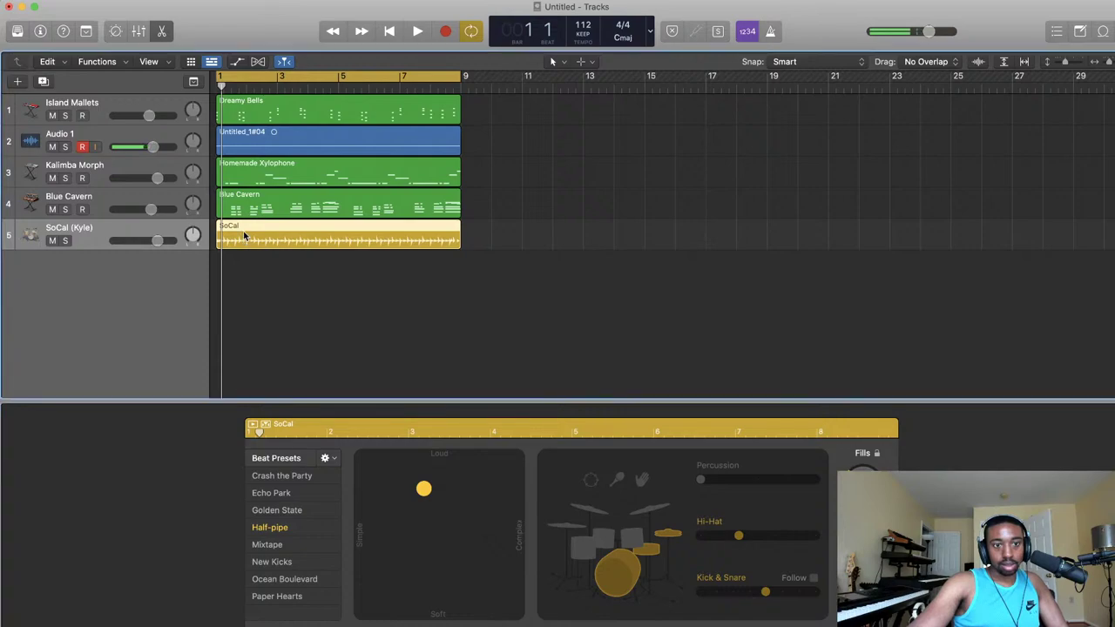
pyautogui.press('Delete')
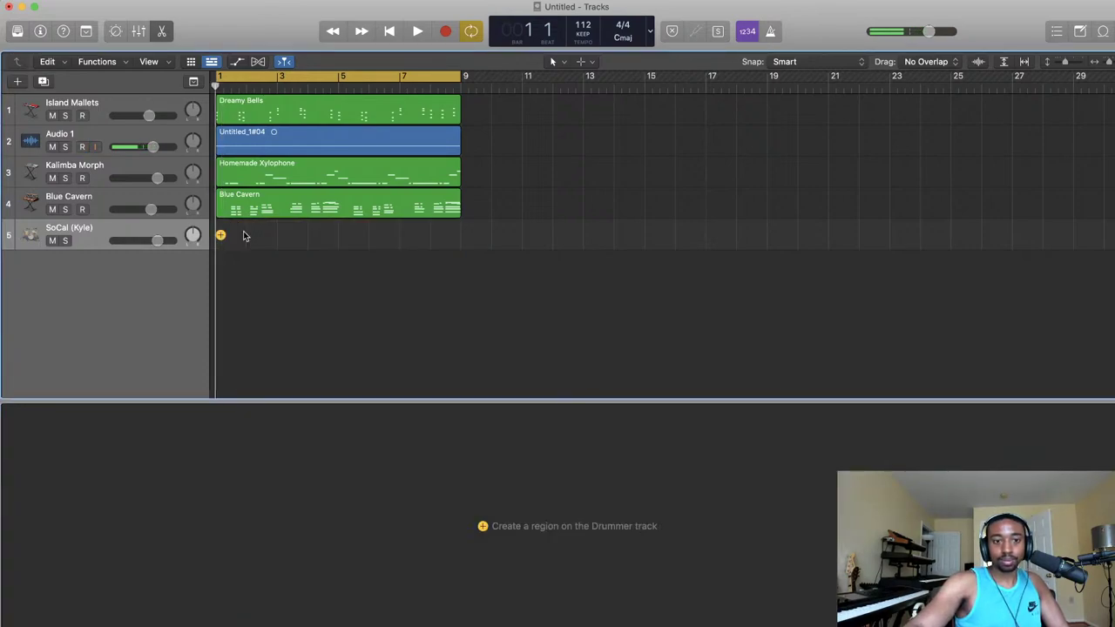
# - Create a region on the SoCal Drummer track and play it back with the melodies
pyautogui.press('space')
pyautogui.press('space')
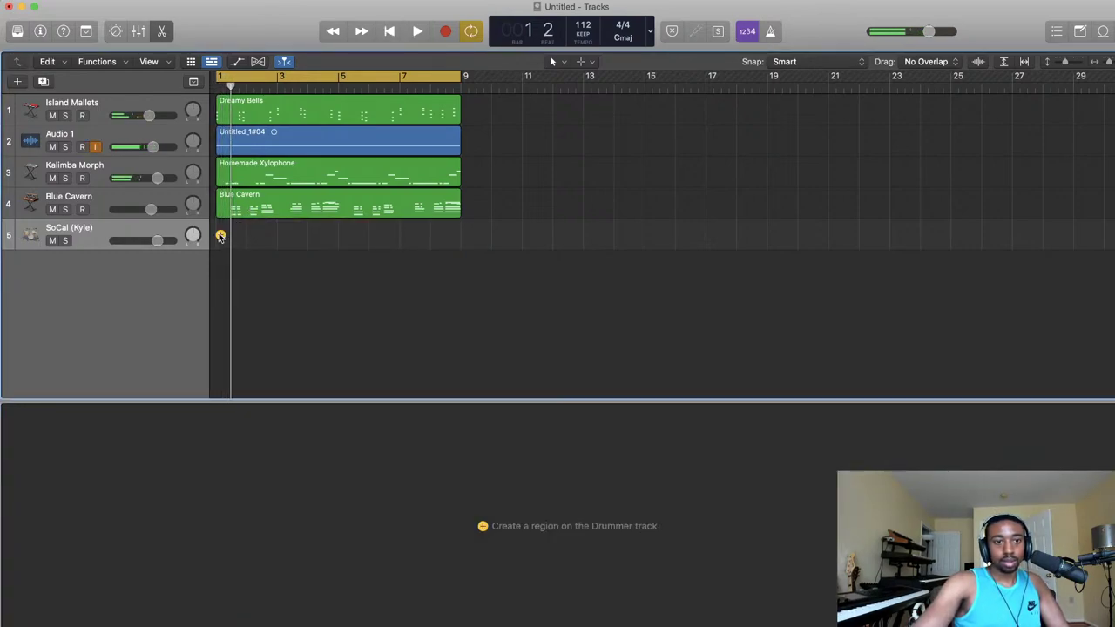
pyautogui.click(220, 236)
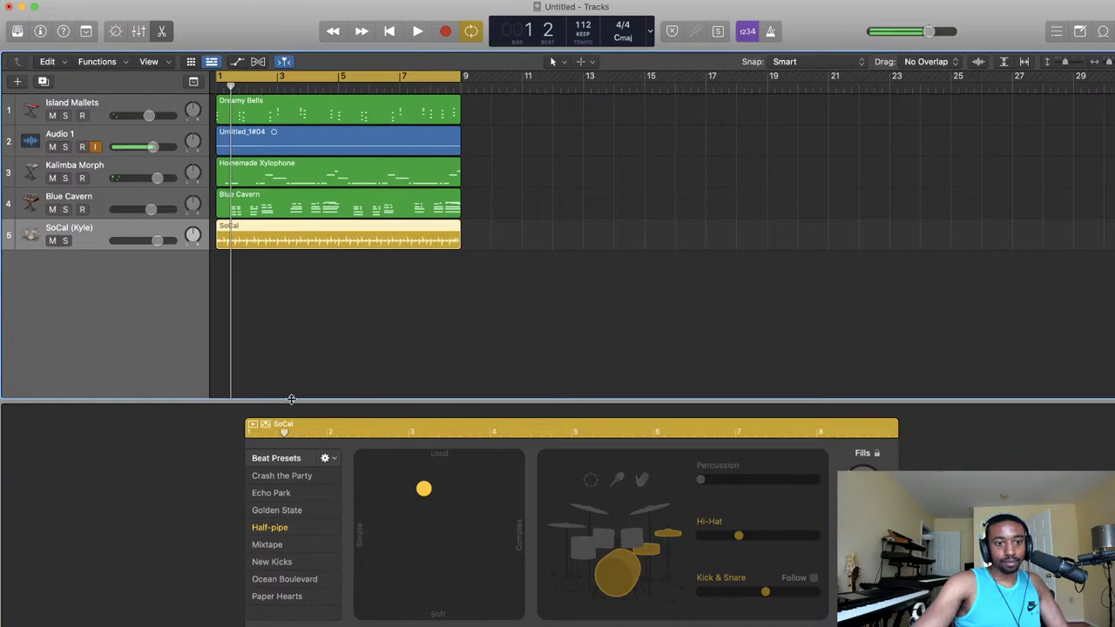
pyautogui.press('space')
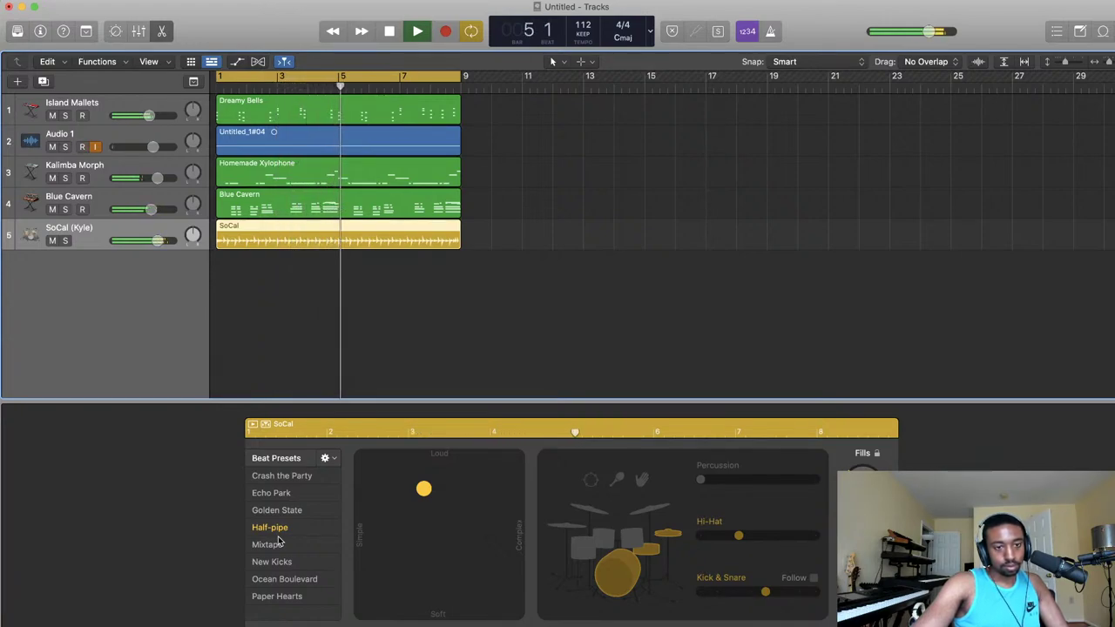
pyautogui.press('space')
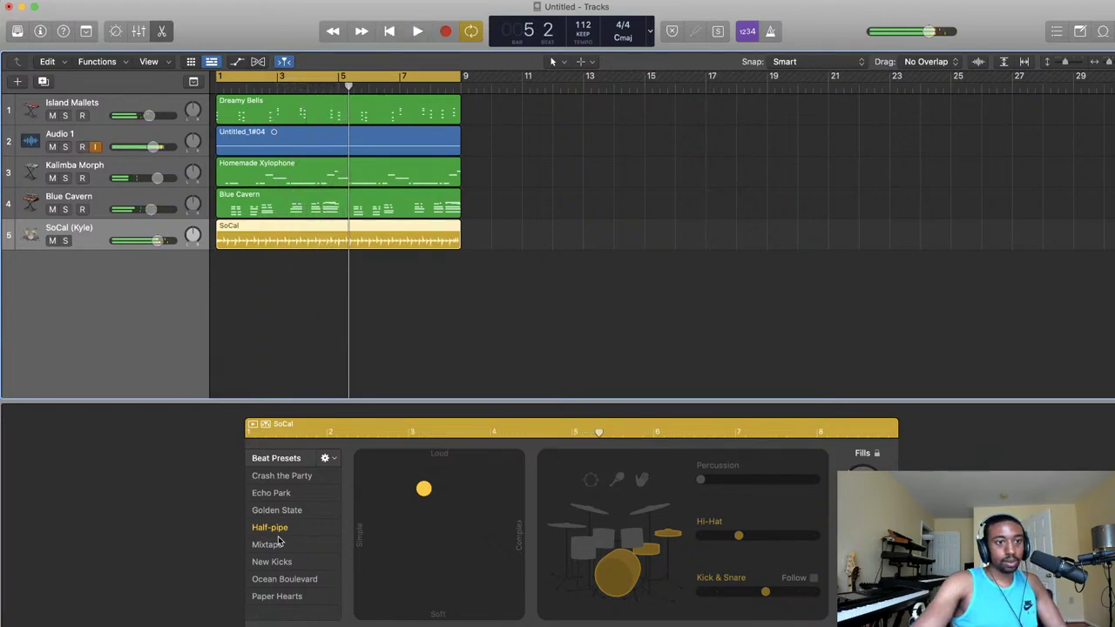
# - Add a software instrument track below SoCal and load the Blue Ridge drum kit on it
pyautogui.rightClick(171, 334)
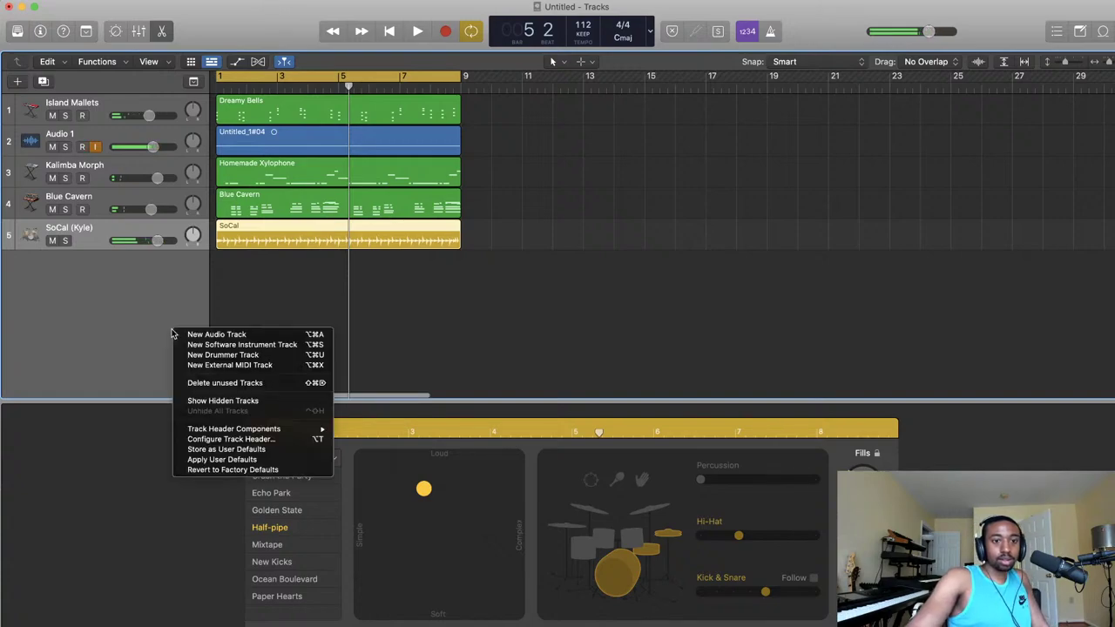
pyautogui.click(219, 345)
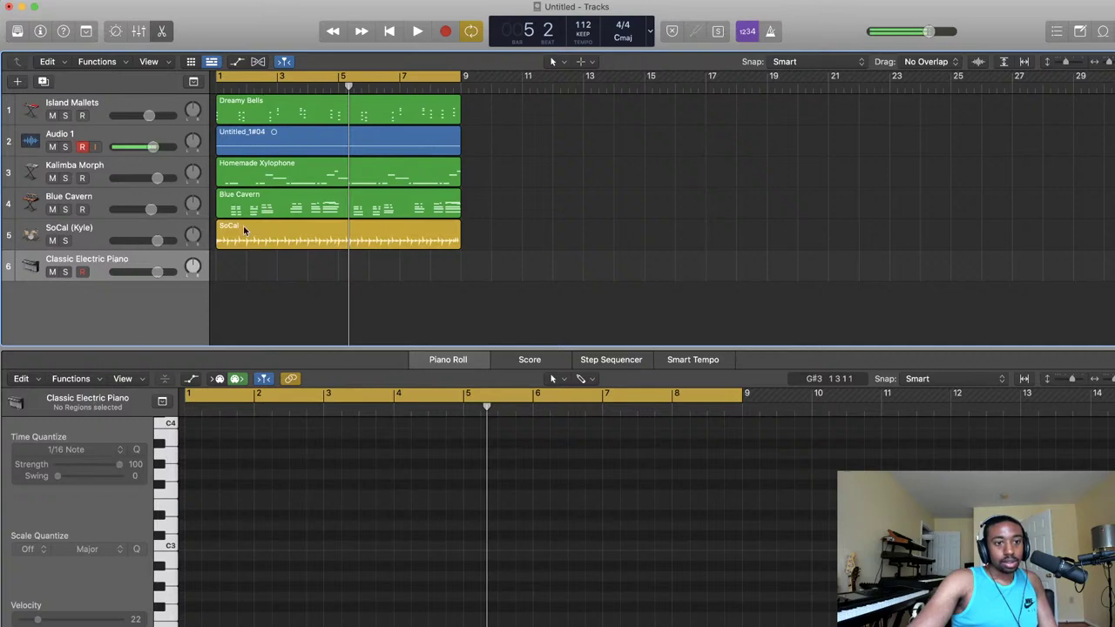
pyautogui.click(17, 32)
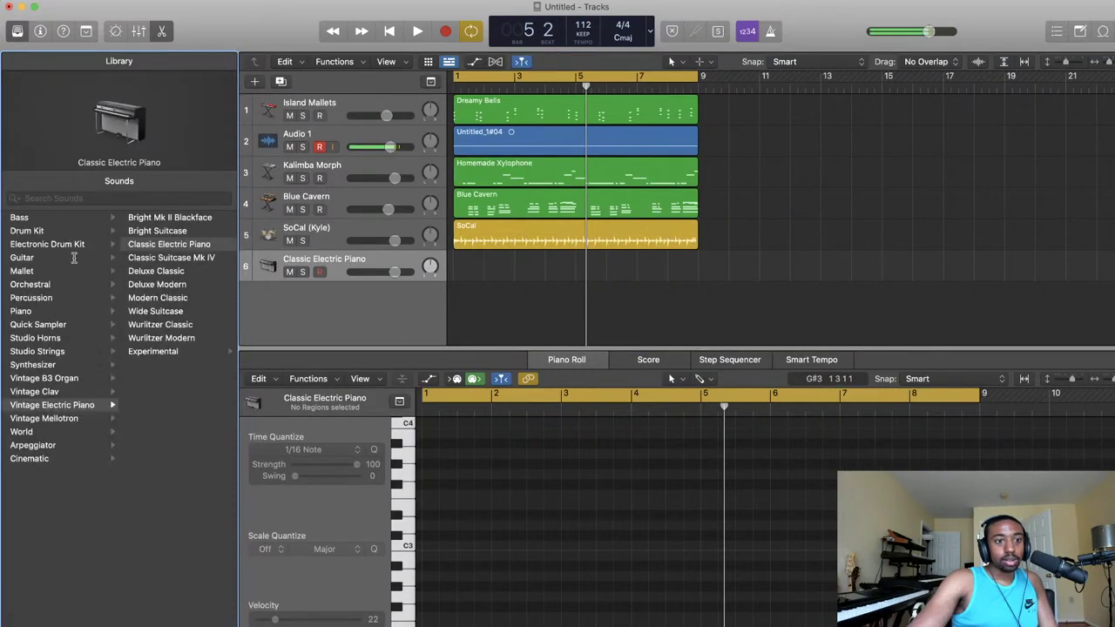
pyautogui.click(40, 232)
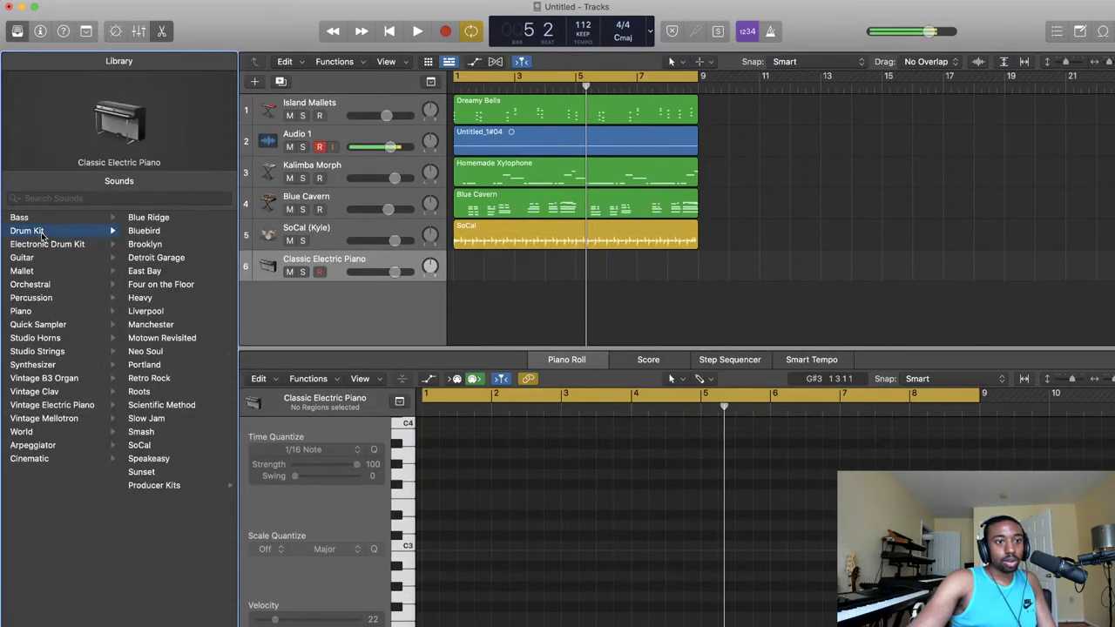
pyautogui.click(169, 221)
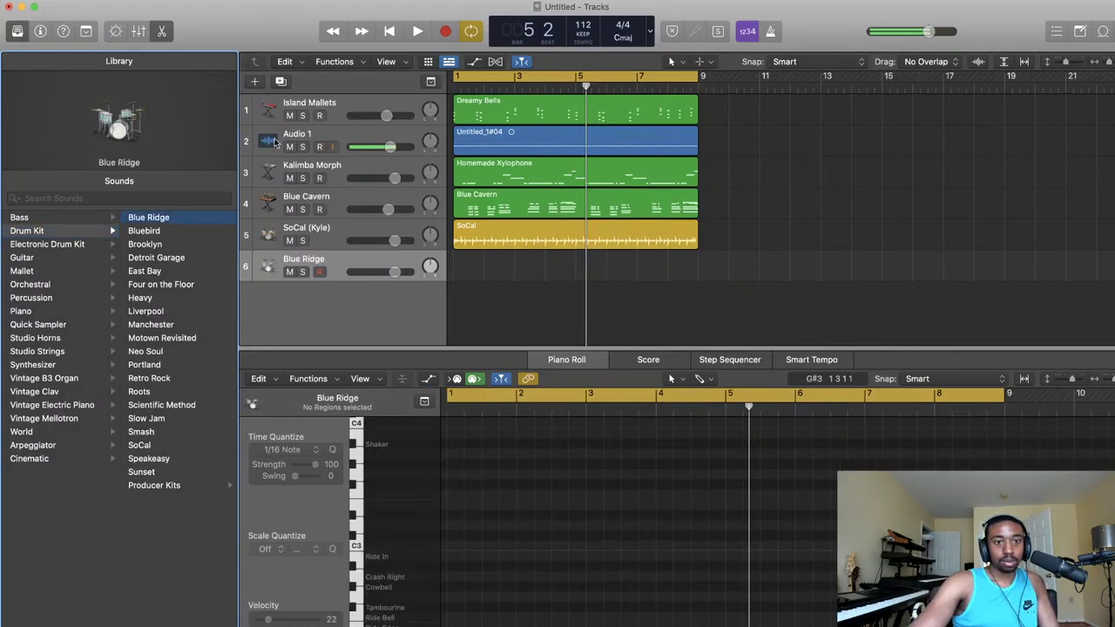
# - Audition the Crash the Party, Echo Park, Golden State, Mixtape and New Kicks beat presets on the SoCal track
pyautogui.click(336, 244)
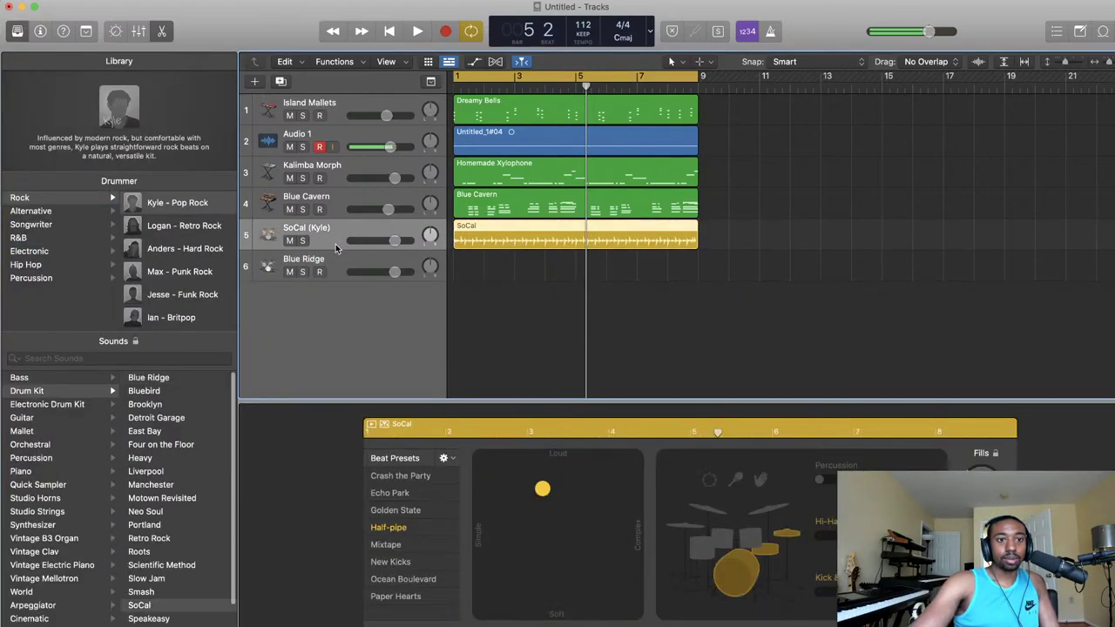
pyautogui.press('space')
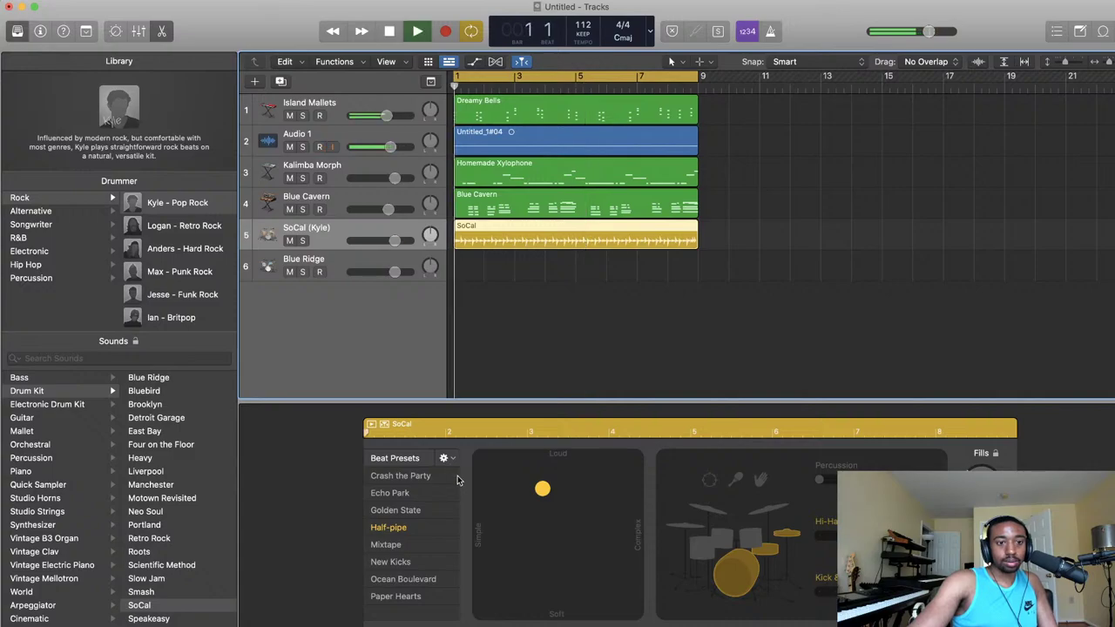
pyautogui.click(410, 477)
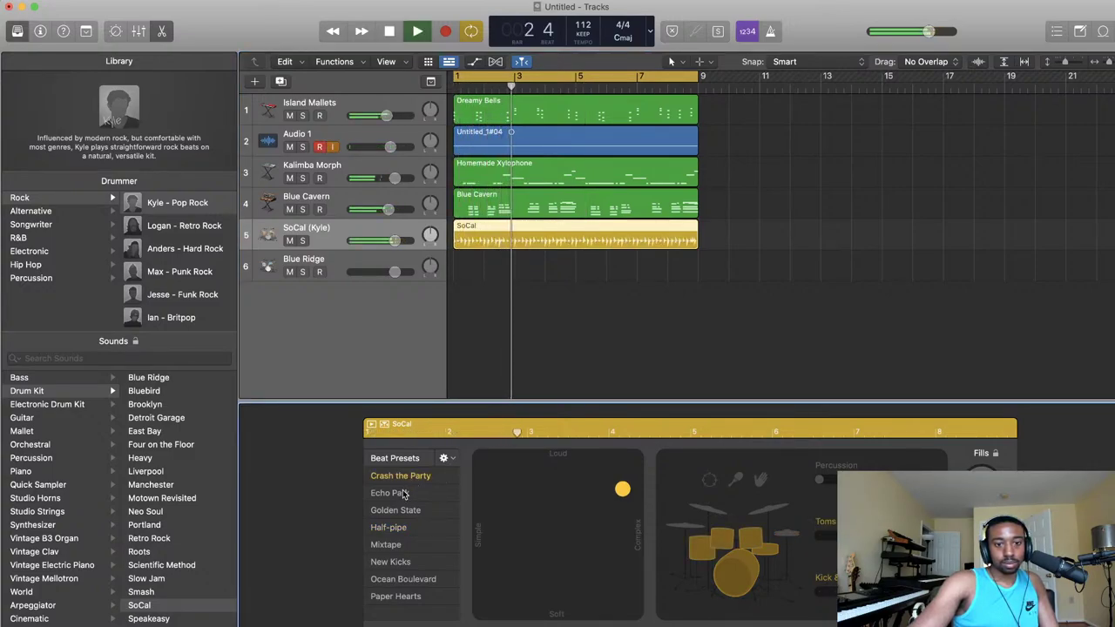
pyautogui.click(403, 494)
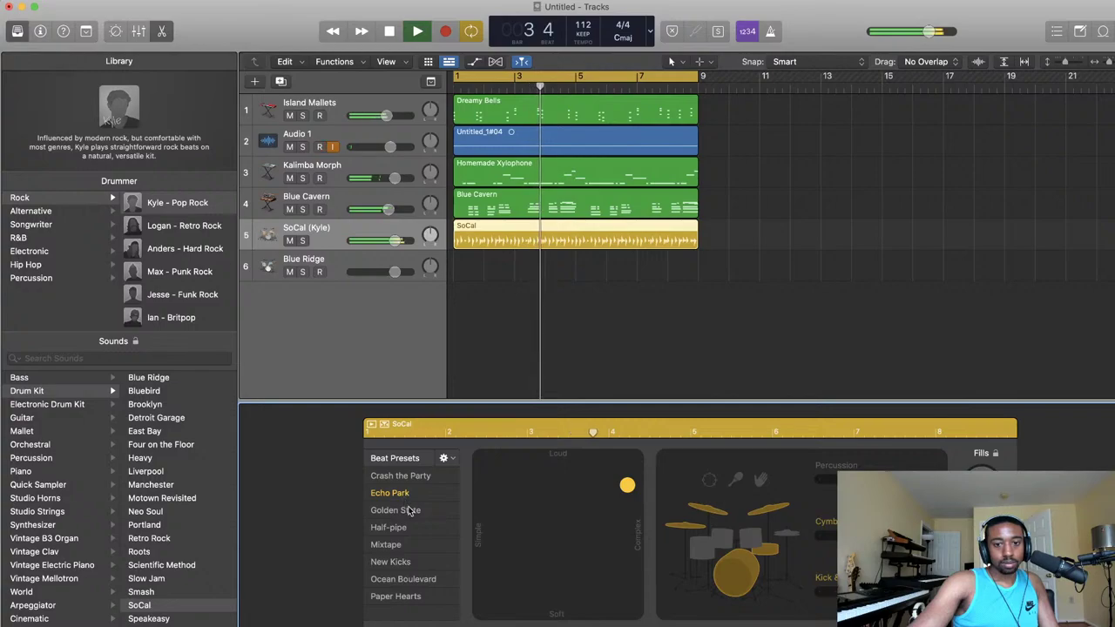
pyautogui.click(410, 512)
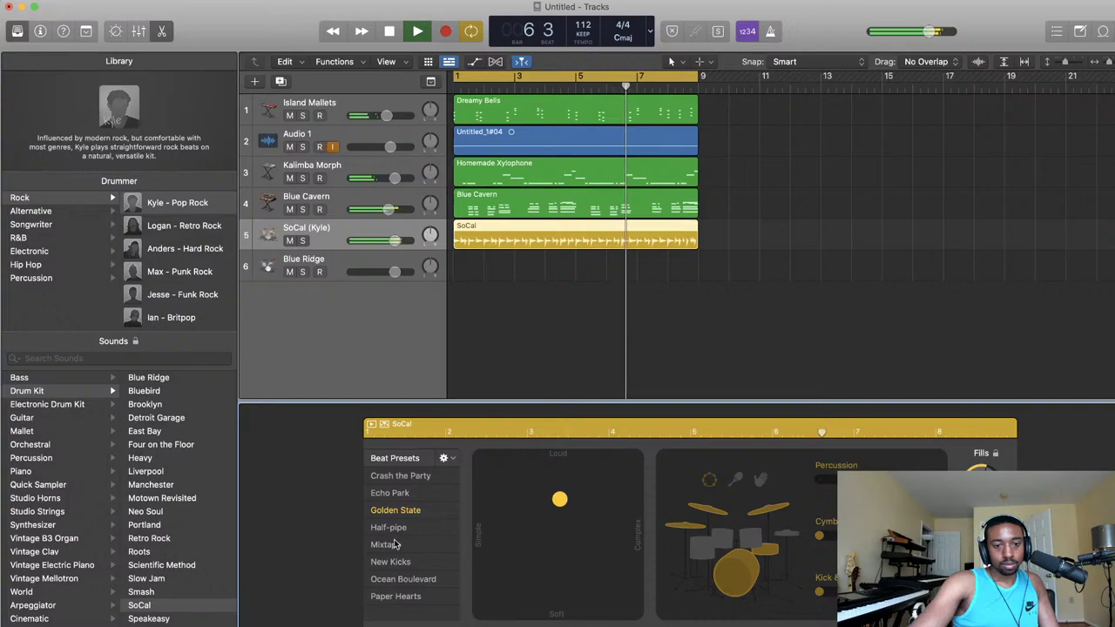
pyautogui.click(394, 545)
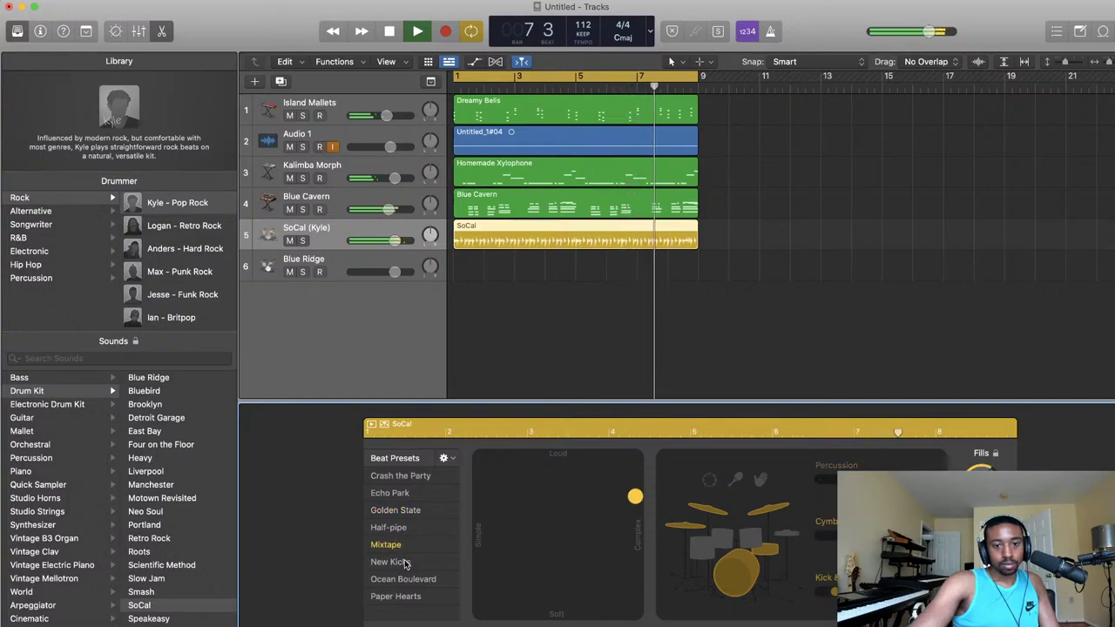
pyautogui.click(403, 563)
pyautogui.click(494, 534)
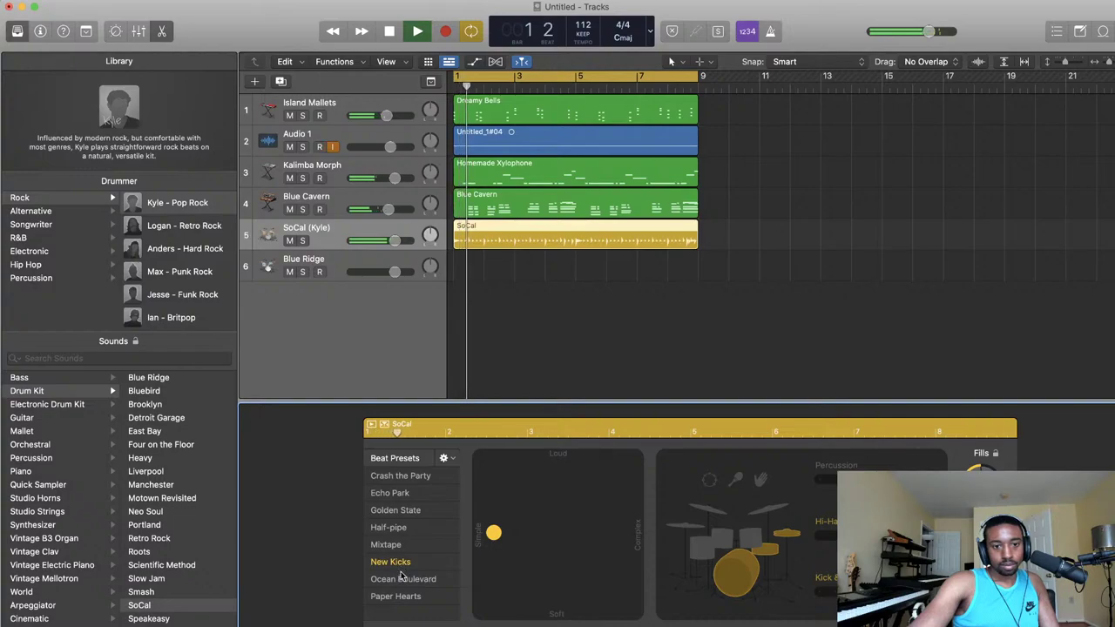
# - Stop playback and delete the SoCal Drummer track together with its region
pyautogui.press('space')
pyautogui.rightClick(332, 237)
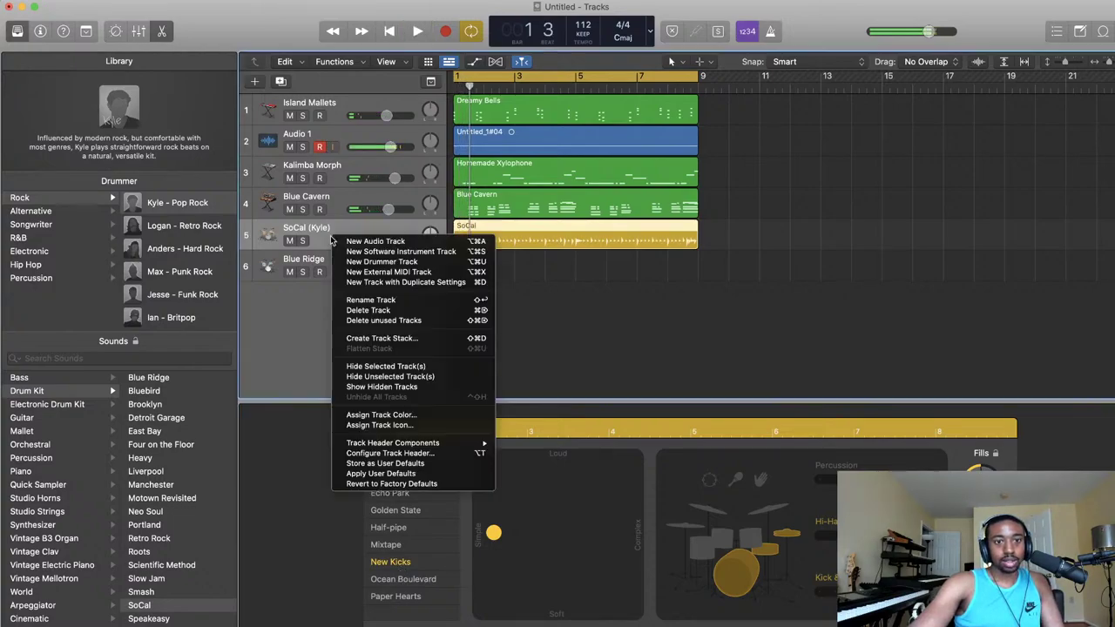
pyautogui.click(367, 310)
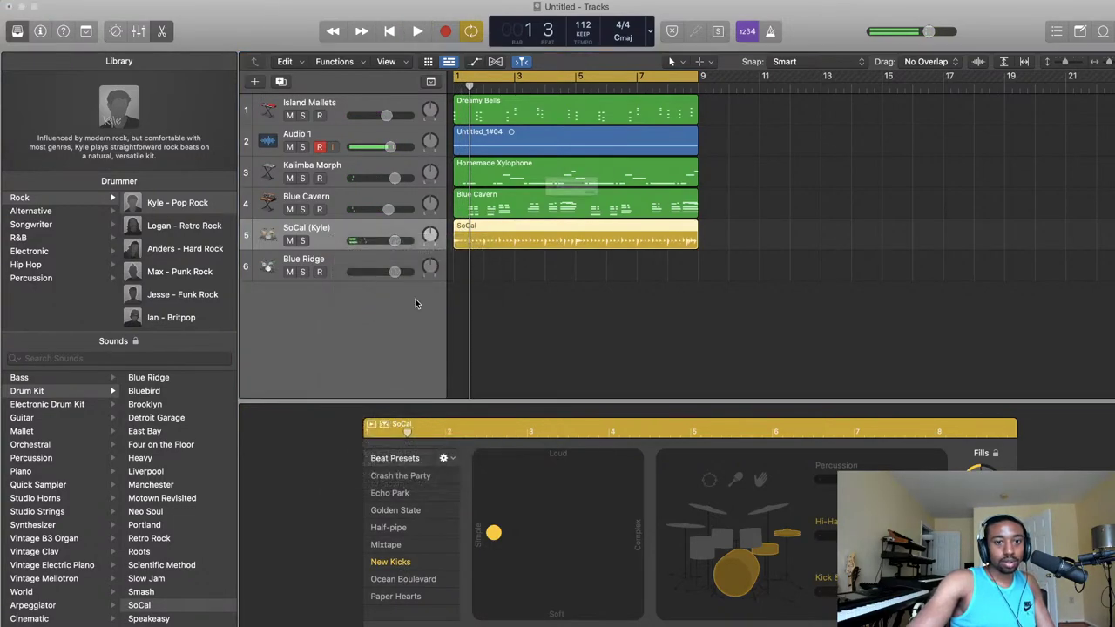
pyautogui.click(662, 216)
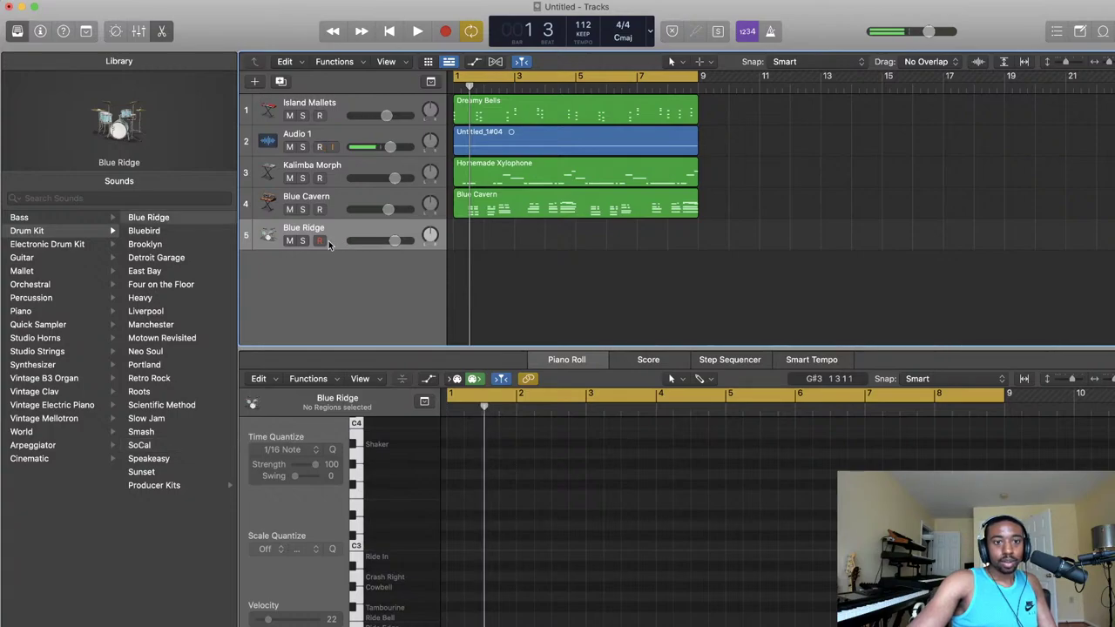
# - Open the Step Sequencer for the Blue Ridge track, look through its drum rows and hide the Library
pyautogui.click(720, 361)
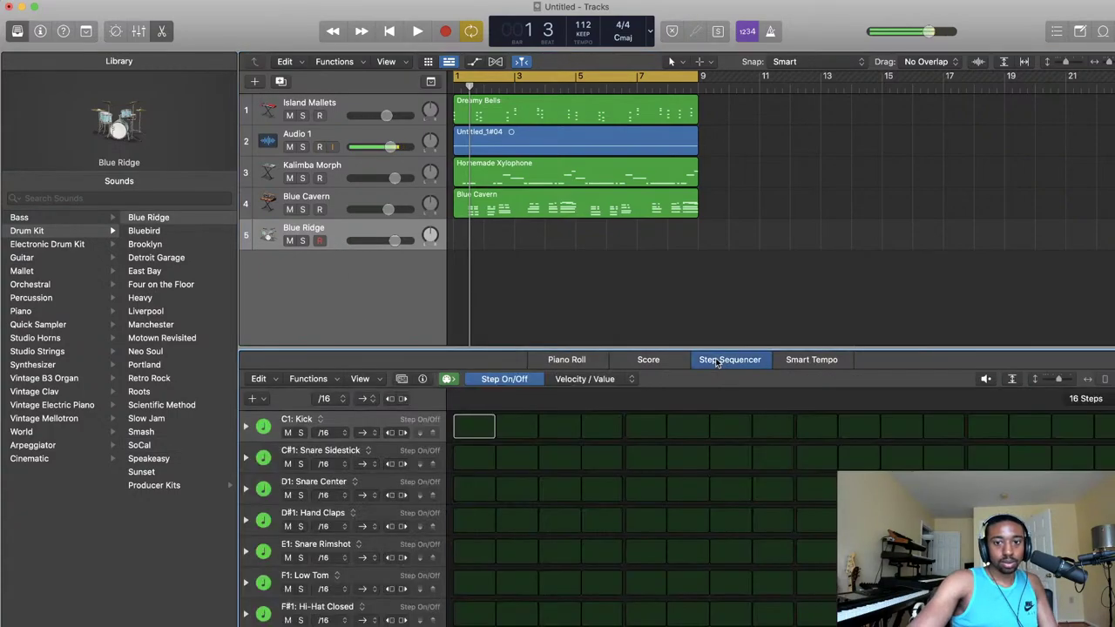
pyautogui.scroll(-3, 470, 508)
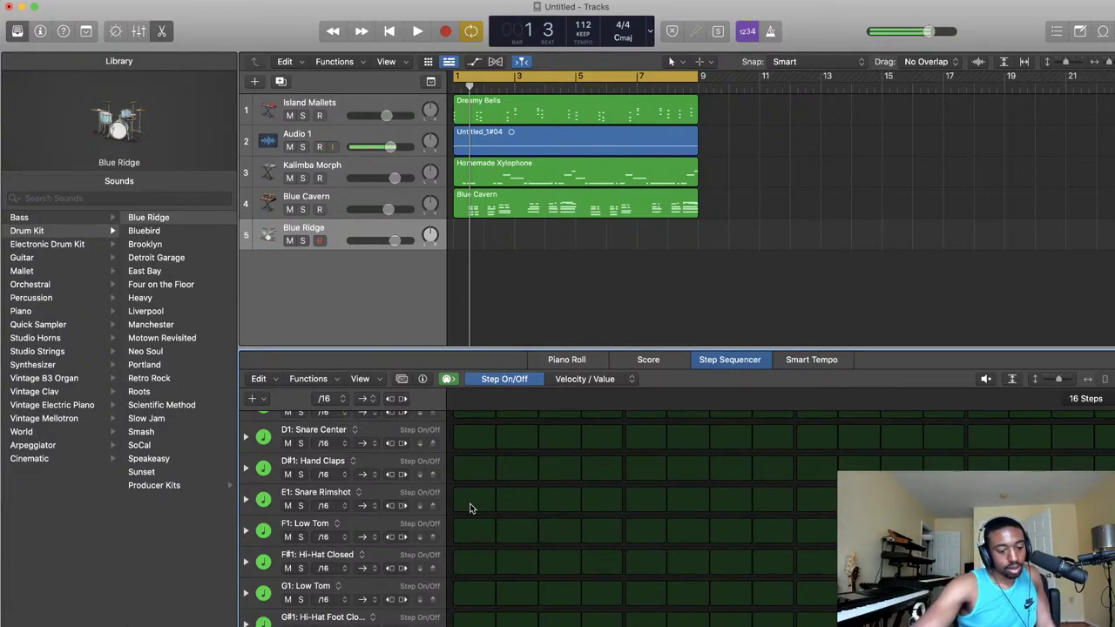
pyautogui.scroll(-2, 467, 477)
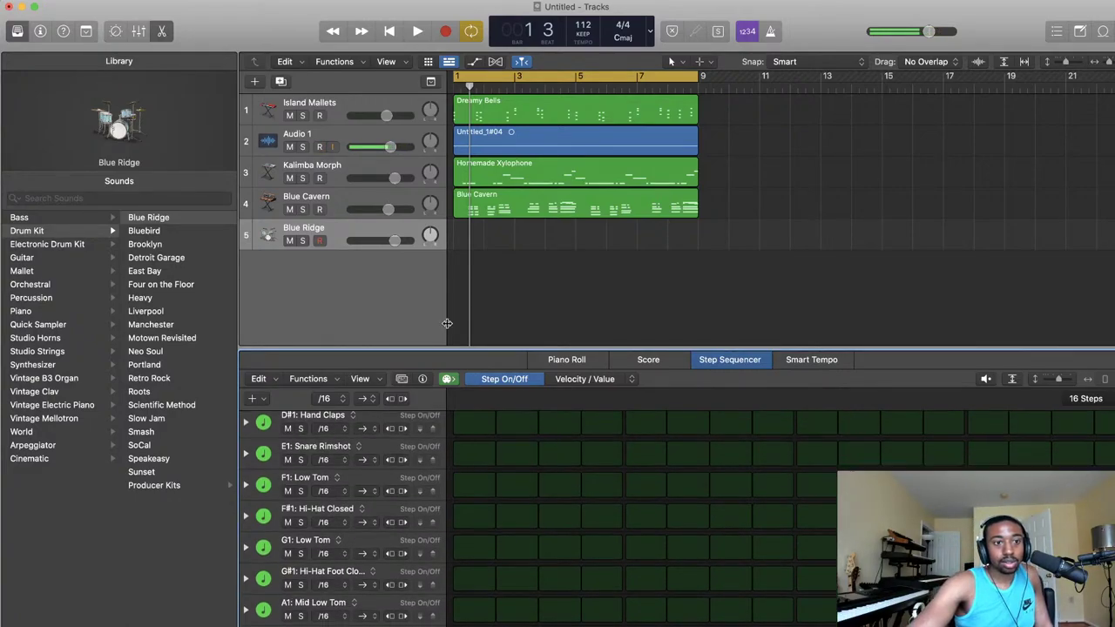
pyautogui.click(17, 31)
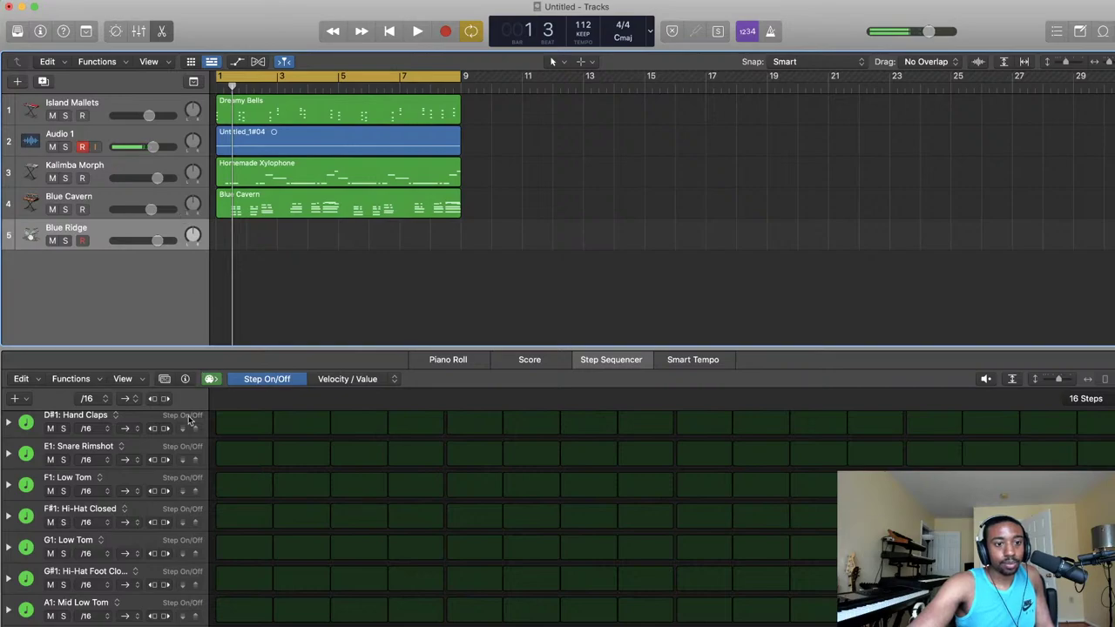
pyautogui.scroll(5, 225, 440)
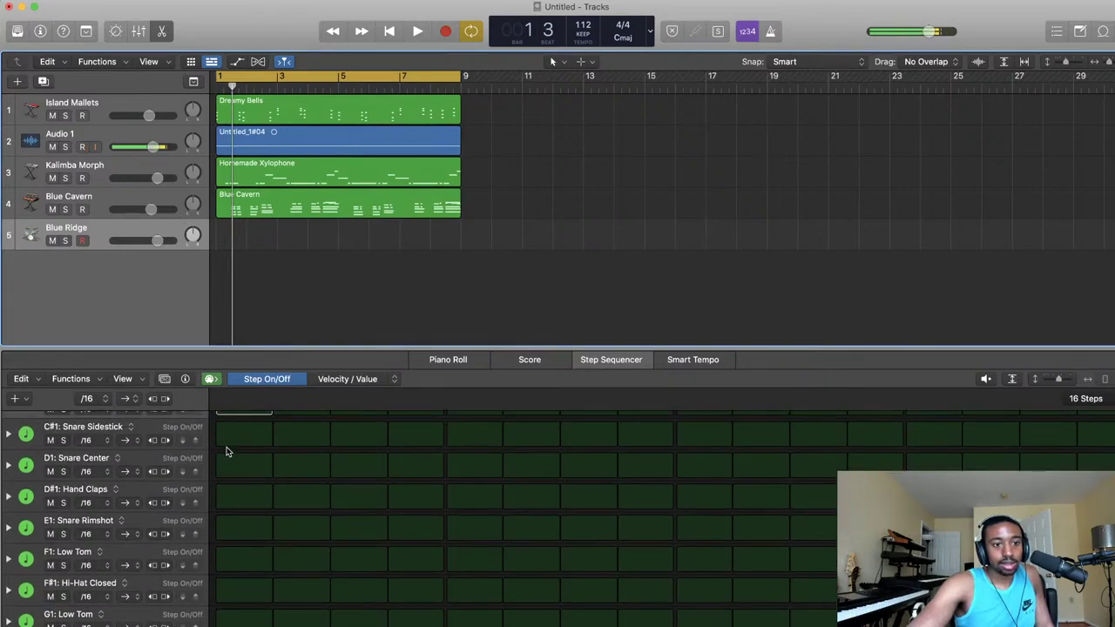
# - Program Kick on steps 1 and 9 and Snare Center on steps 5 and 13, without any Snare Sidestick hit
pyautogui.click(234, 429)
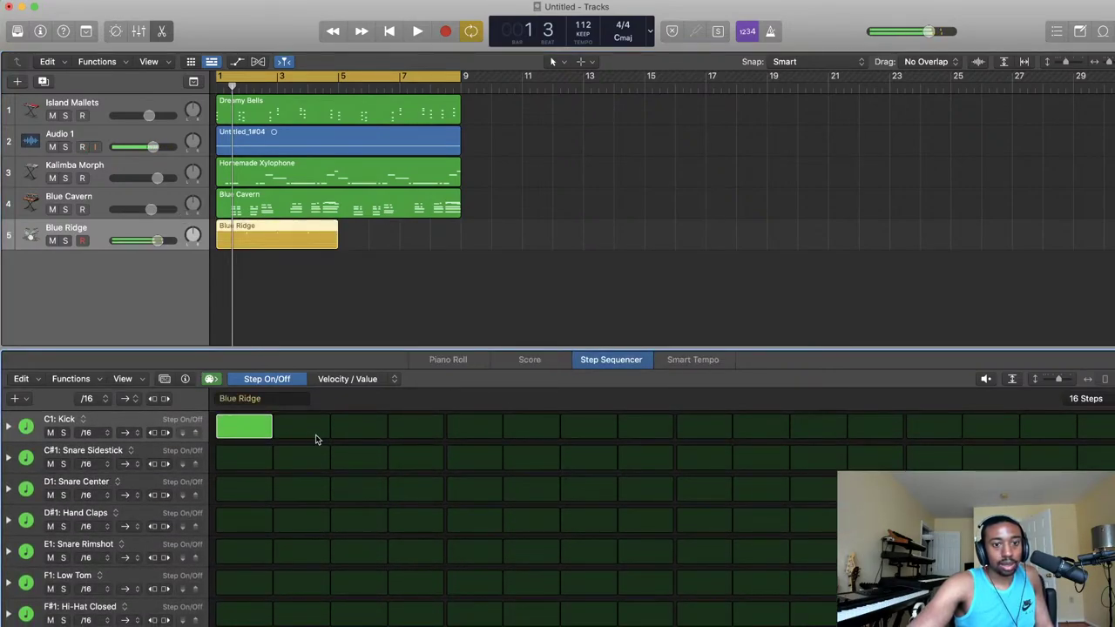
pyautogui.click(459, 460)
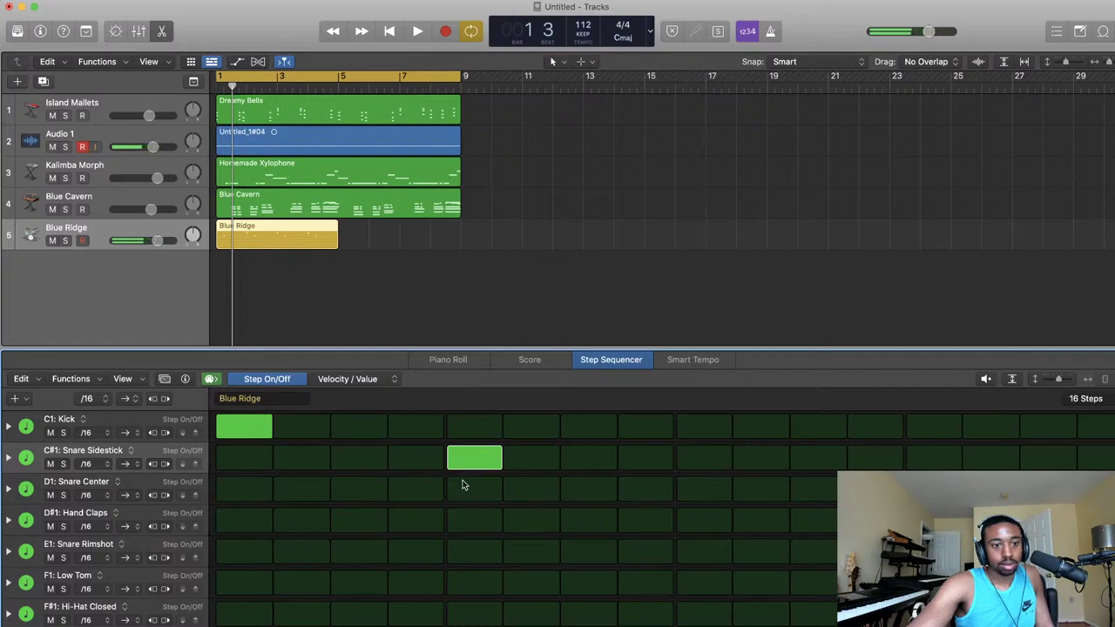
pyautogui.click(462, 485)
pyautogui.rightClick(471, 462)
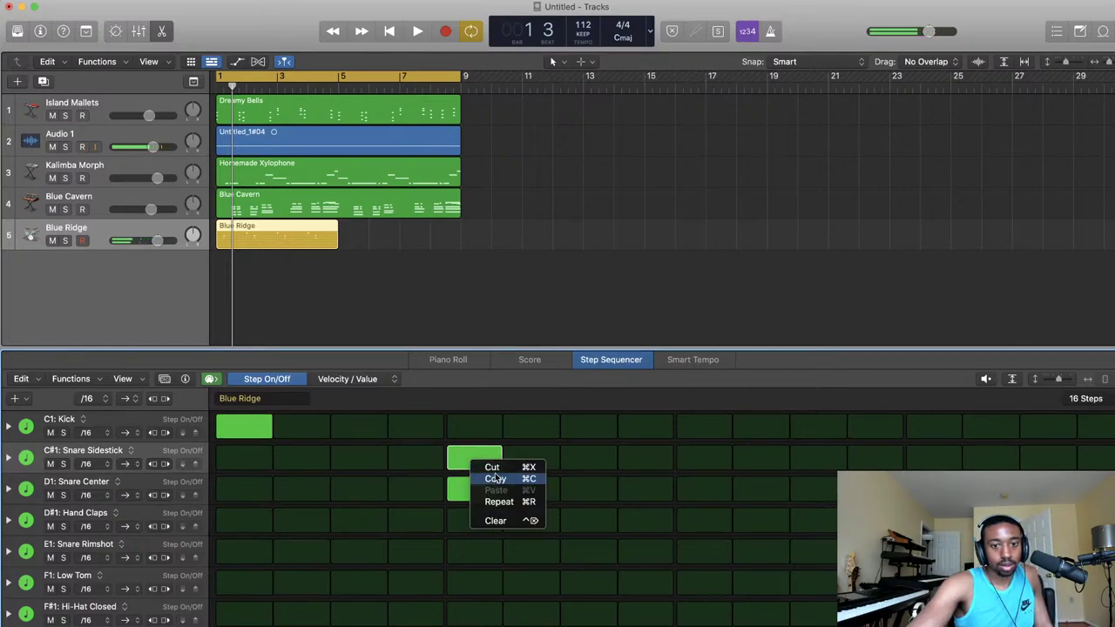
pyautogui.click(496, 469)
pyautogui.press('space')
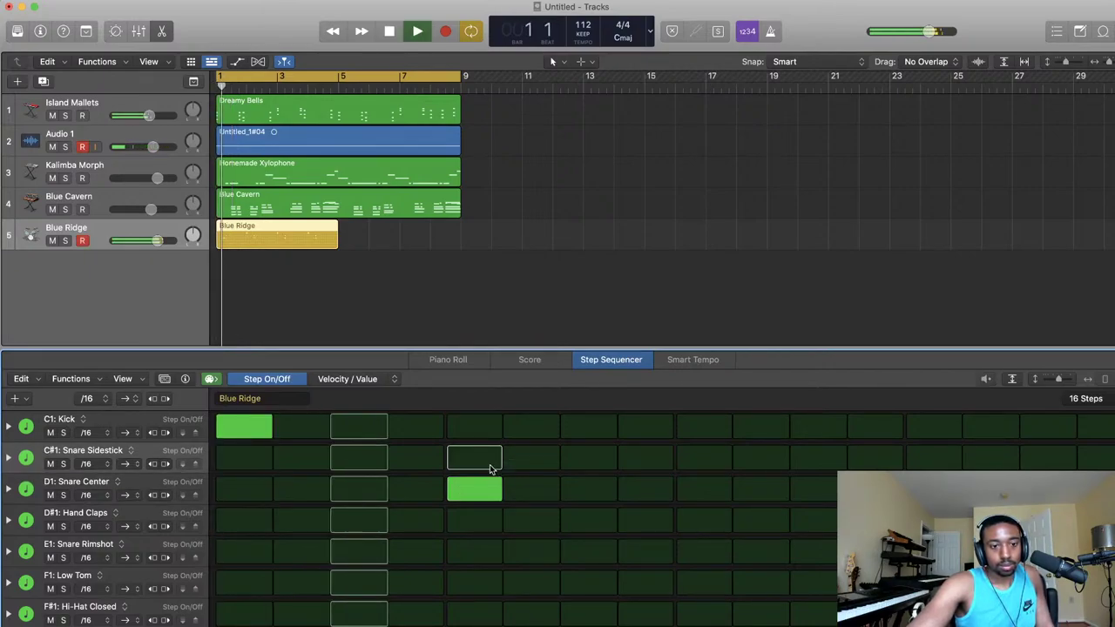
pyautogui.press('space')
pyautogui.click(705, 424)
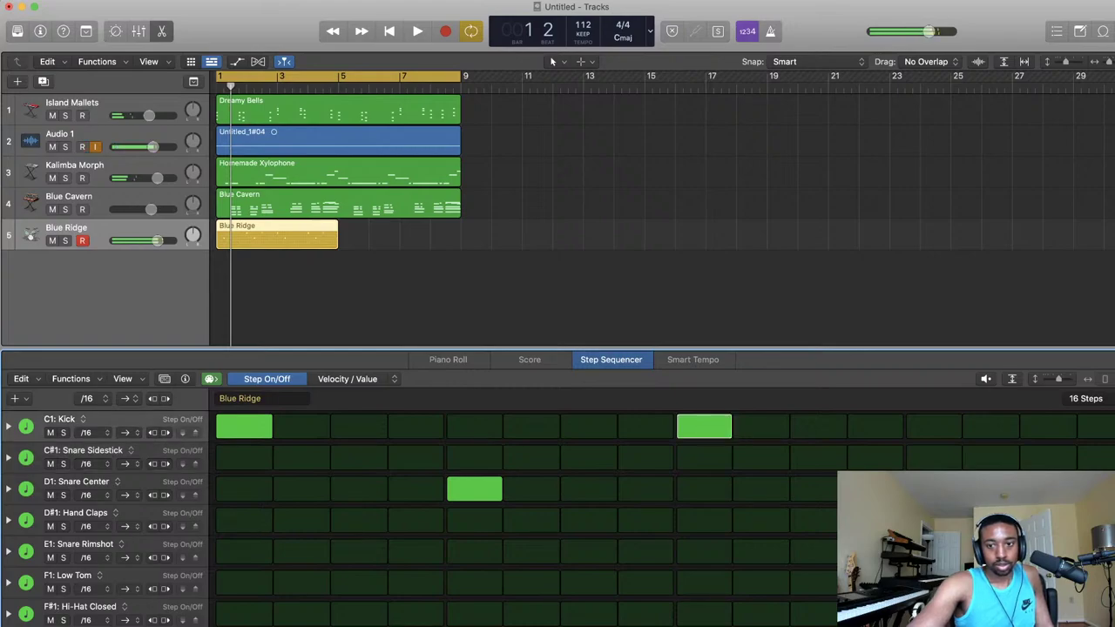
pyautogui.click(934, 489)
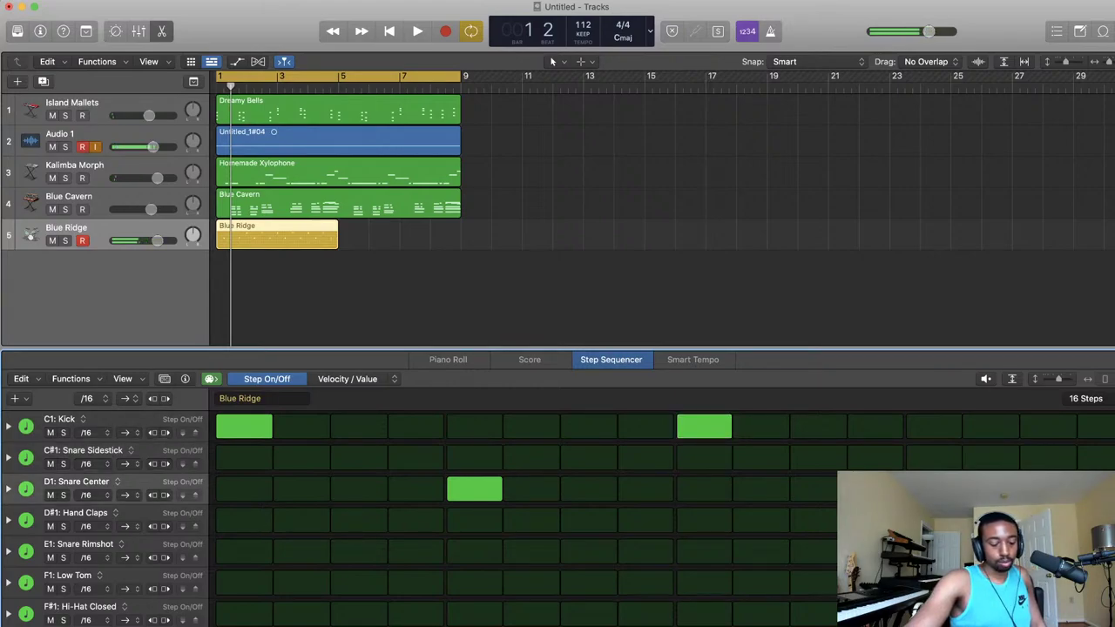
# - Play back the Blue Ridge drum pattern with the melodies and show the Library of drum kits
pyautogui.press('space')
pyautogui.press('space')
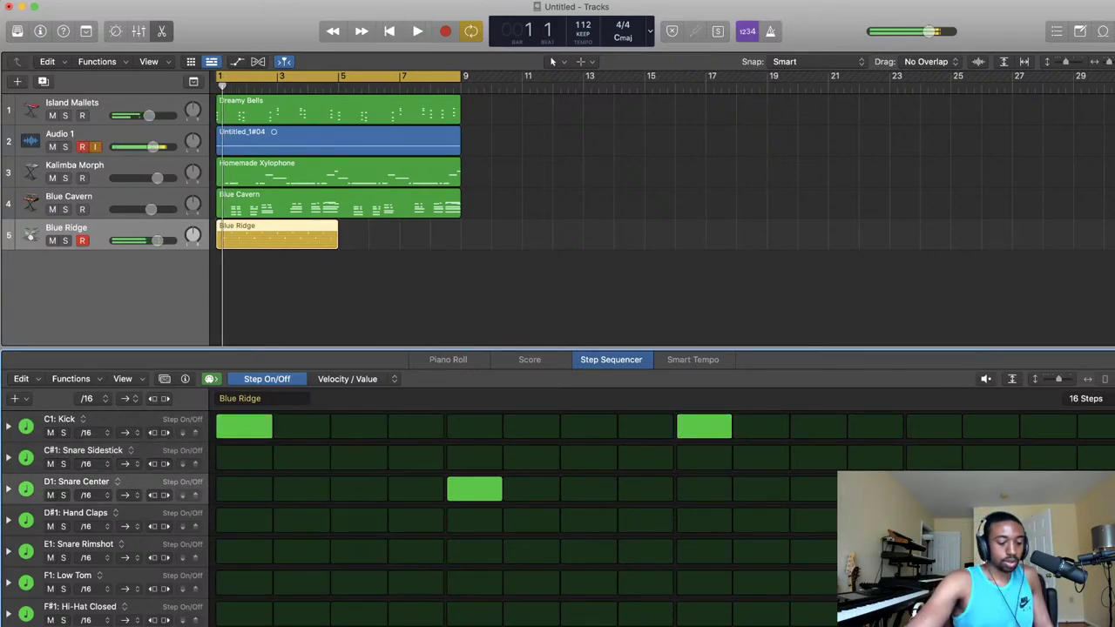
pyautogui.press('space')
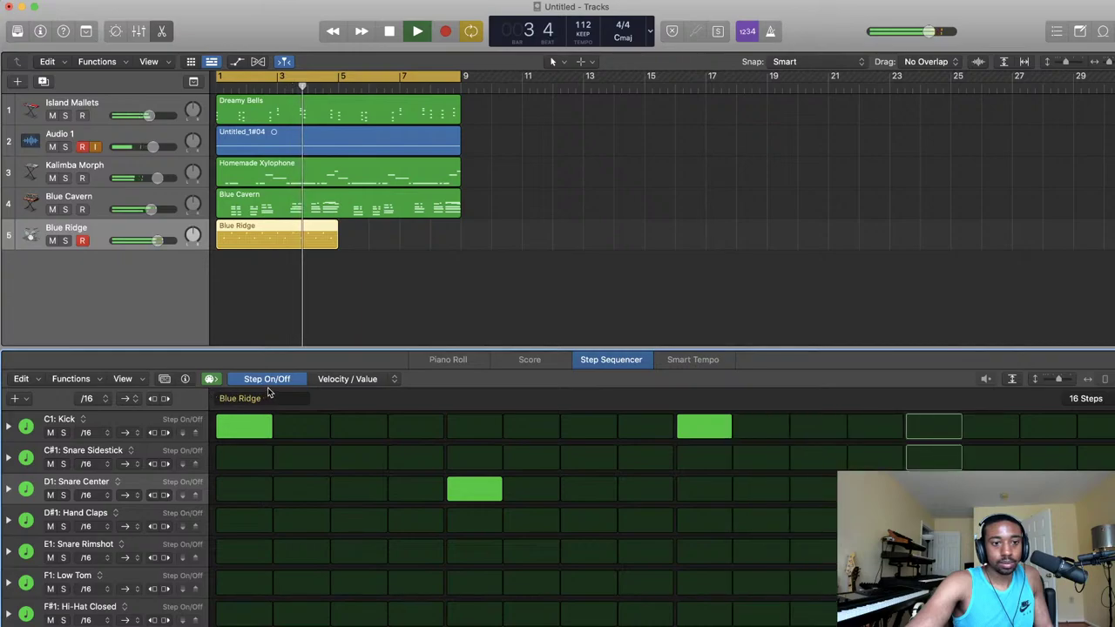
pyautogui.press('space')
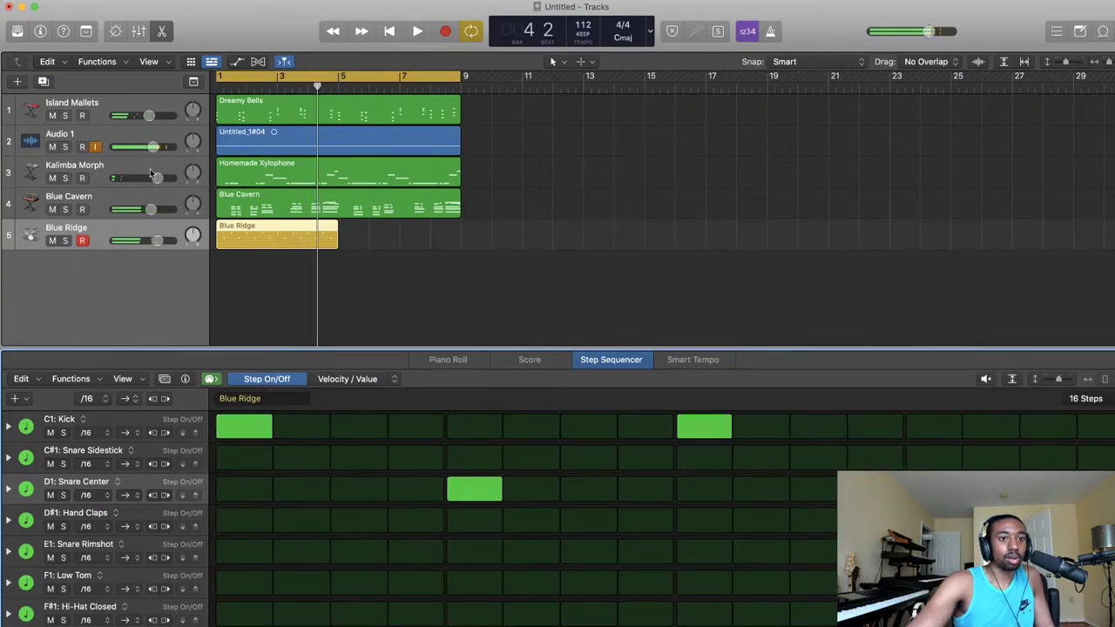
pyautogui.click(17, 32)
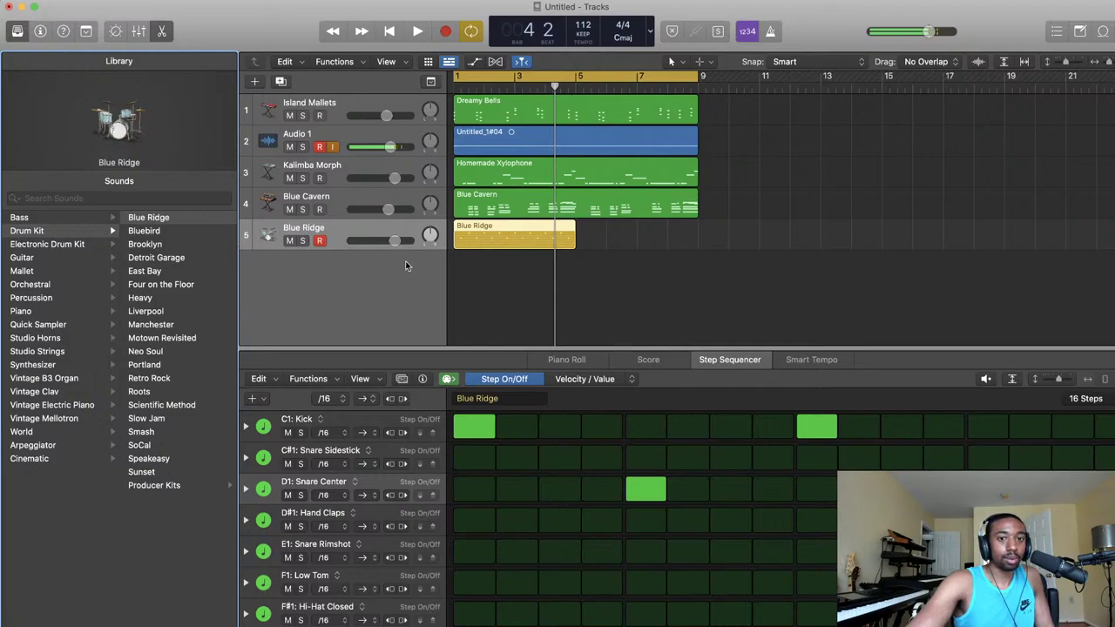
pyautogui.press('space')
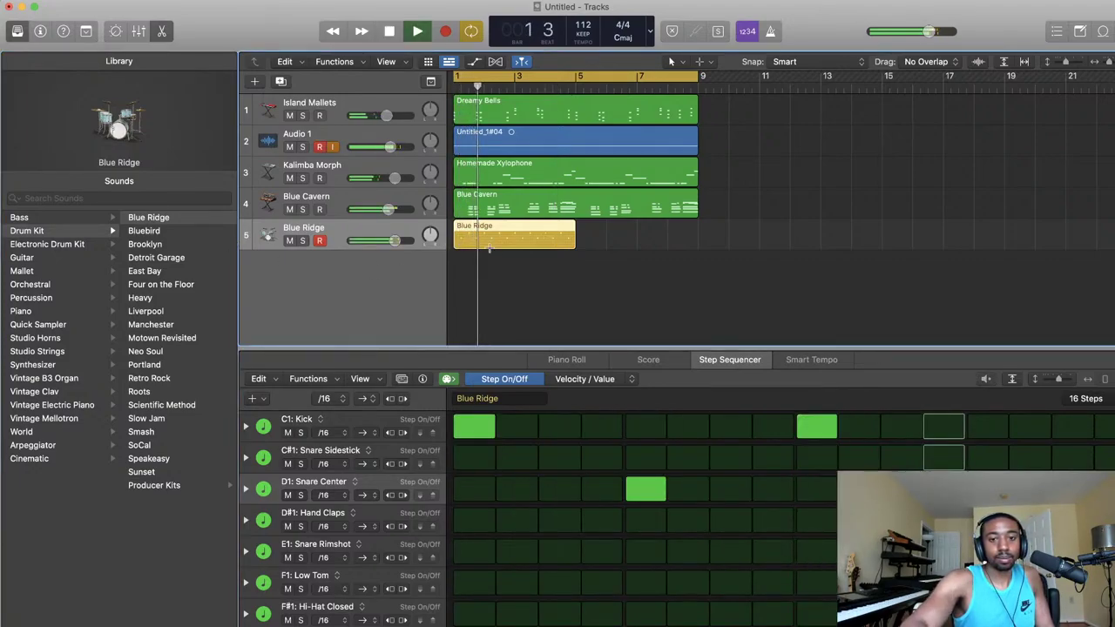
pyautogui.press('super+d')
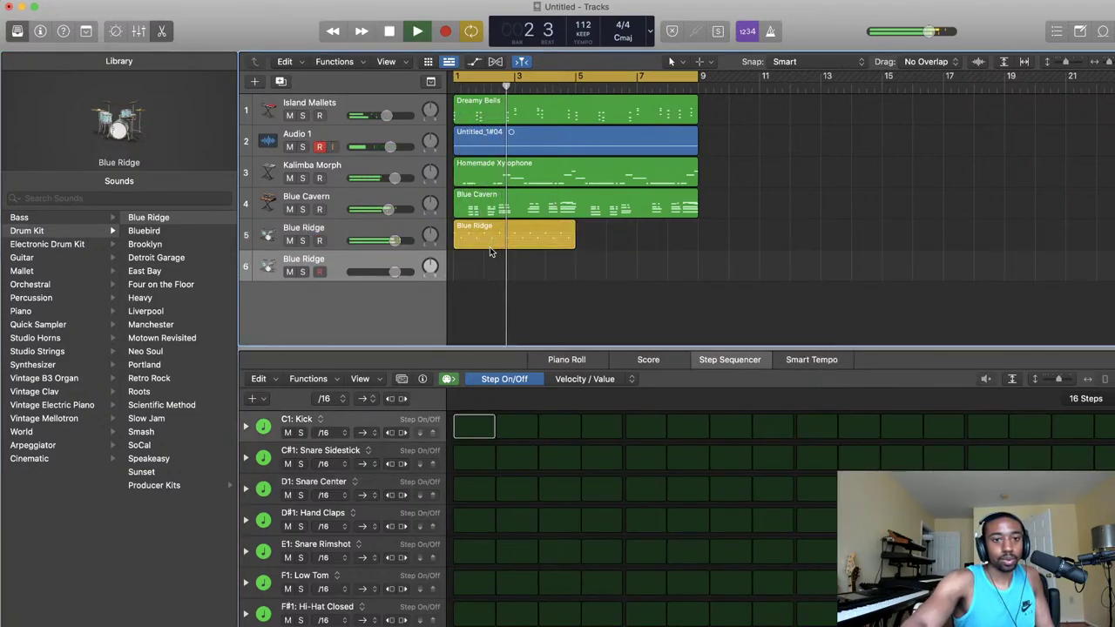
pyautogui.press('space')
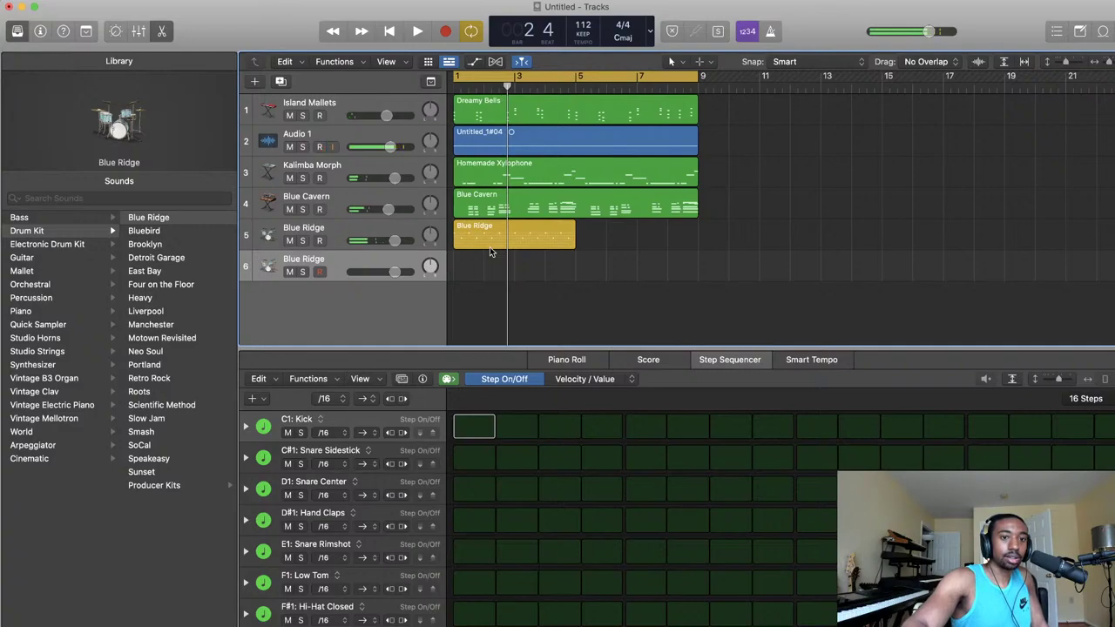
pyautogui.press('super+BackSpace')
pyautogui.click(489, 247)
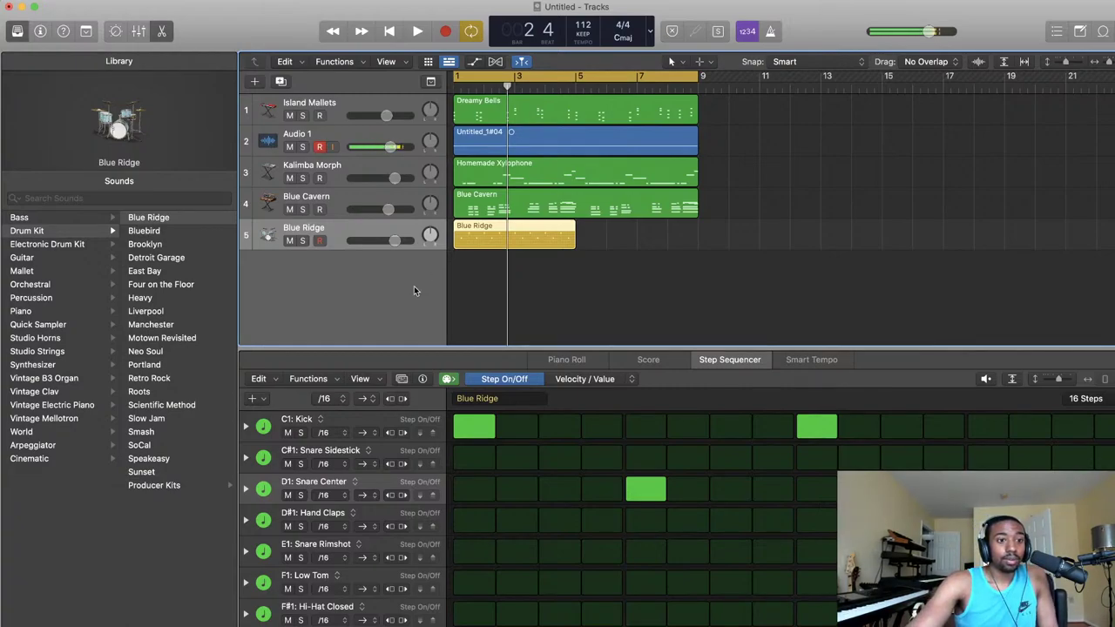
pyautogui.click(254, 82)
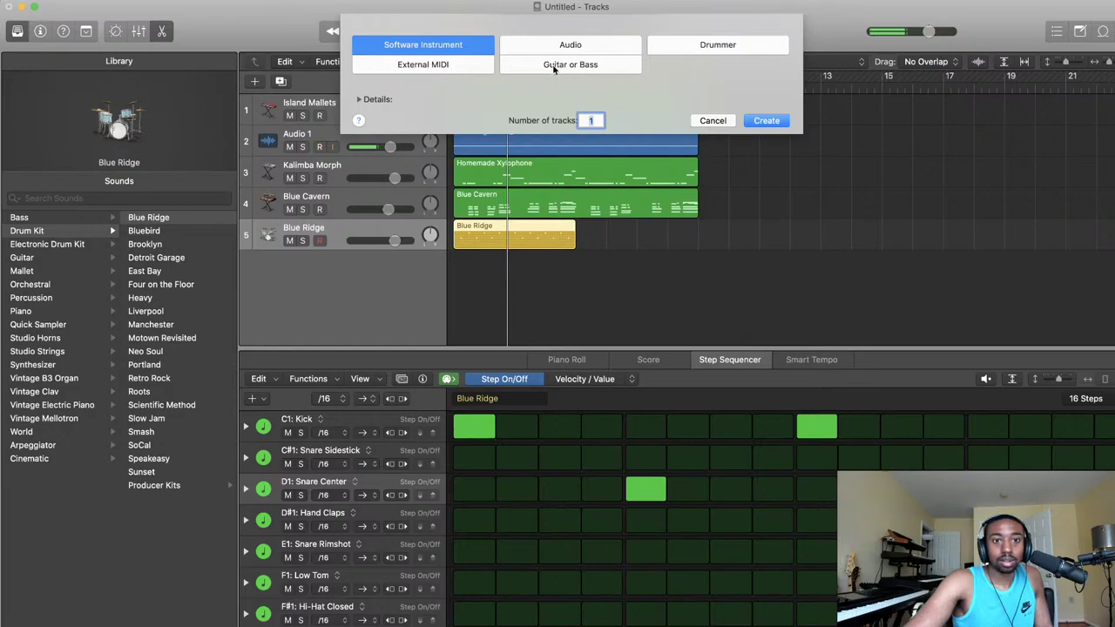
pyautogui.click(710, 122)
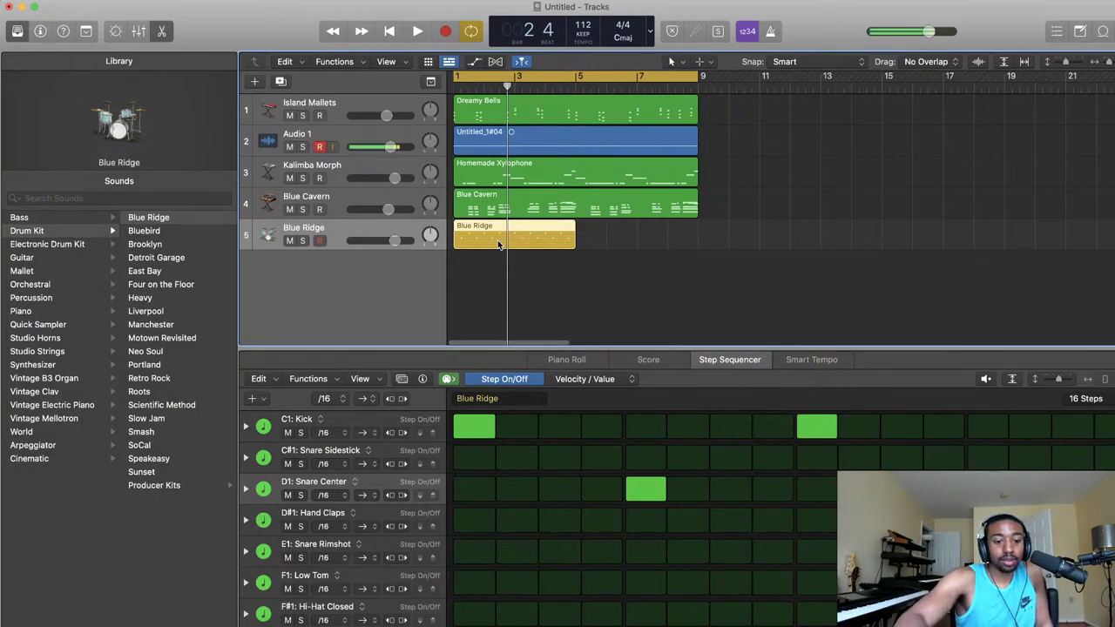
# - Paste a copy of the Blue Ridge pattern region on its track at bar 5, directly after the original
pyautogui.click(582, 244)
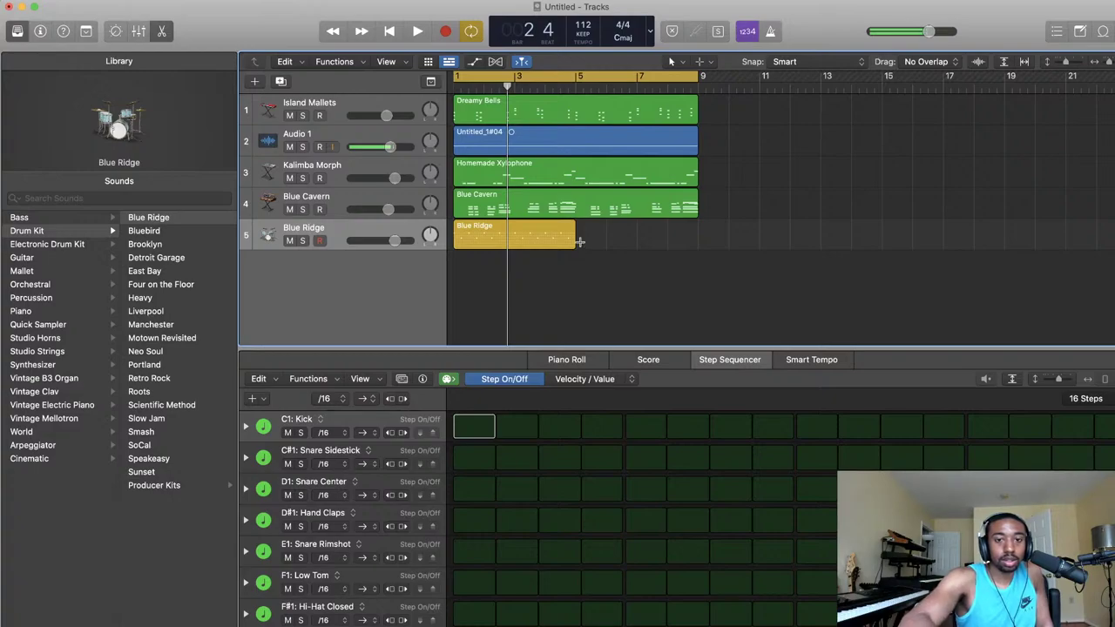
pyautogui.press('super+v')
pyautogui.press('super+z')
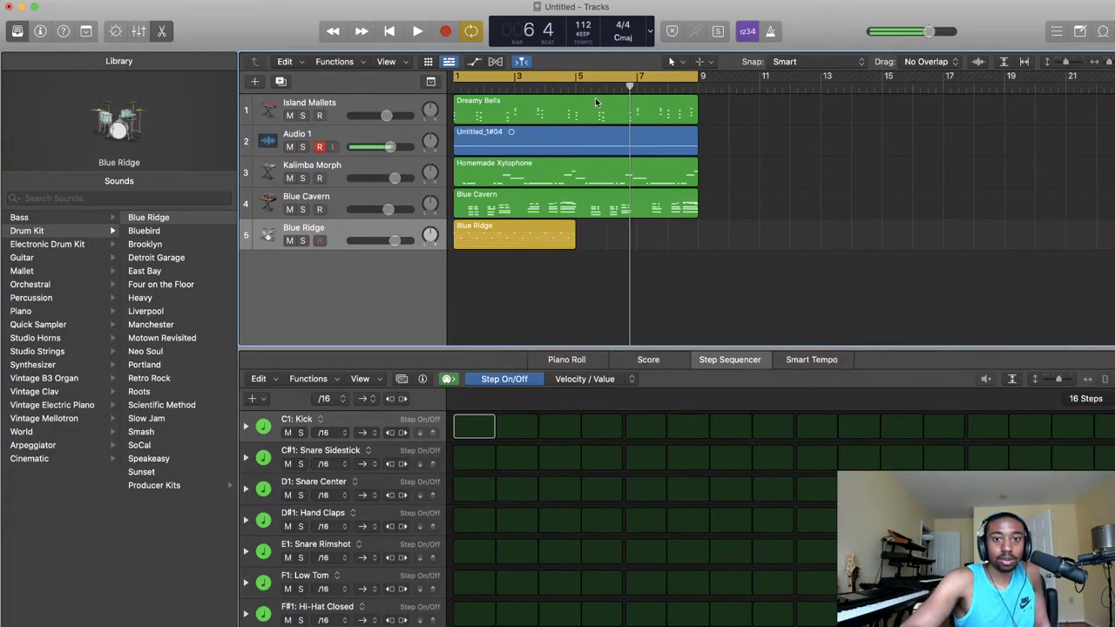
pyautogui.click(578, 88)
pyautogui.press('super+v')
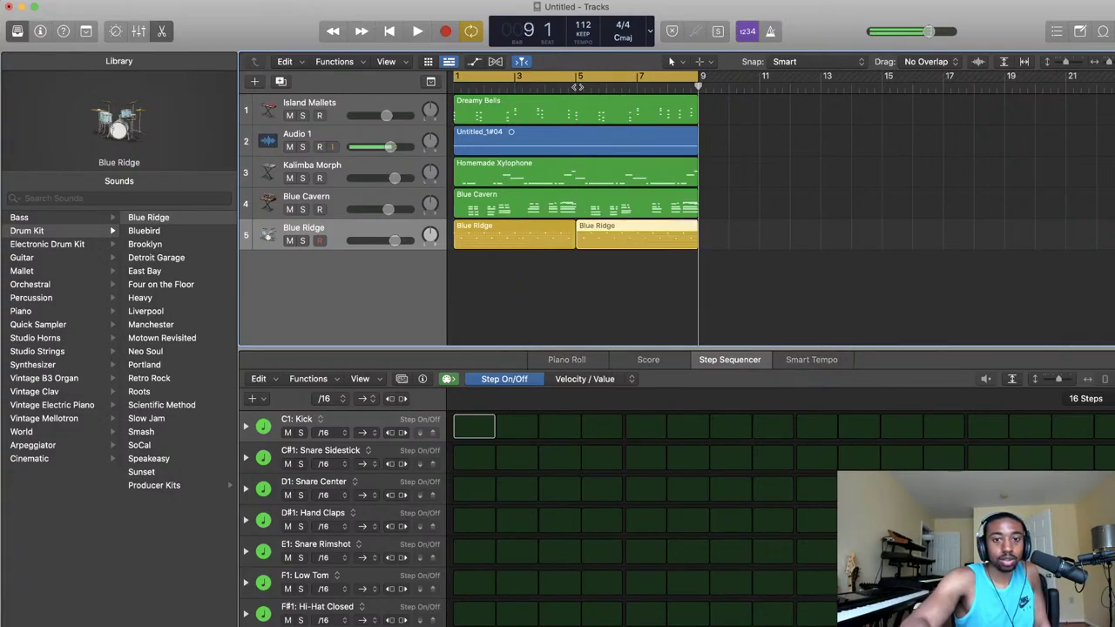
# - Play the loop and audition the Bluebird, Brooklyn, Detroit Garage, East Bay, Four on the Floor and Heavy kits on the drum track
pyautogui.press('space')
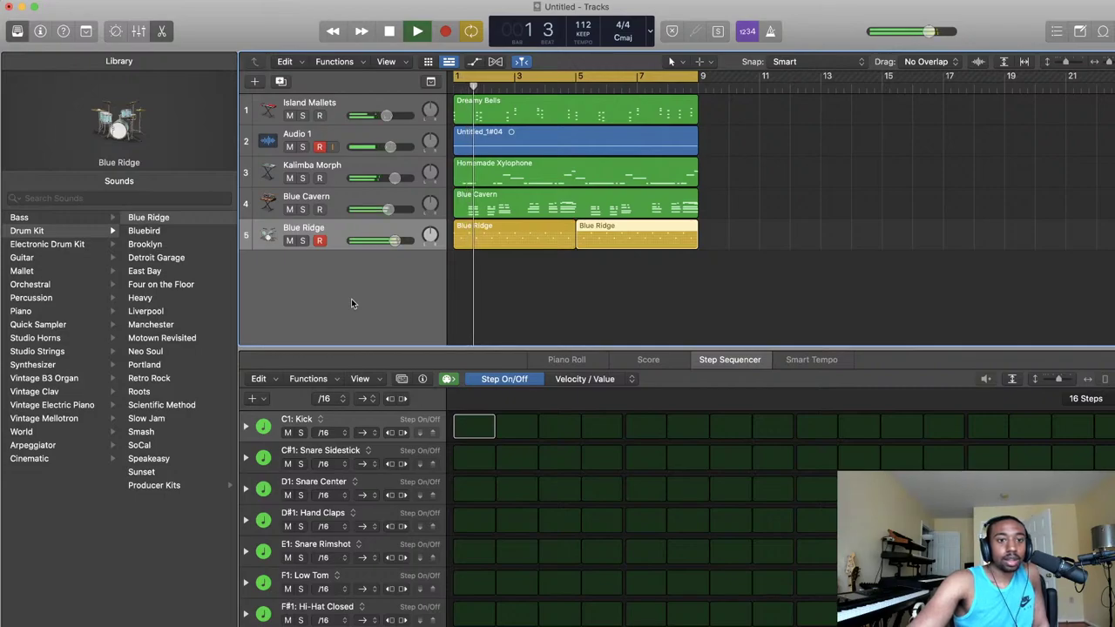
pyautogui.press('space')
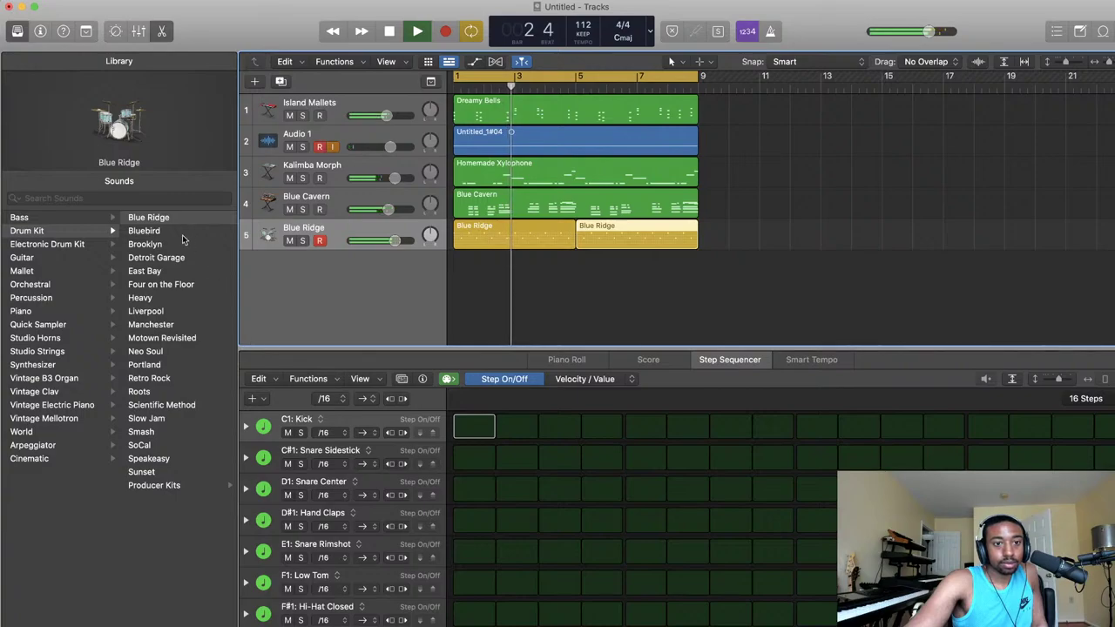
pyautogui.click(145, 231)
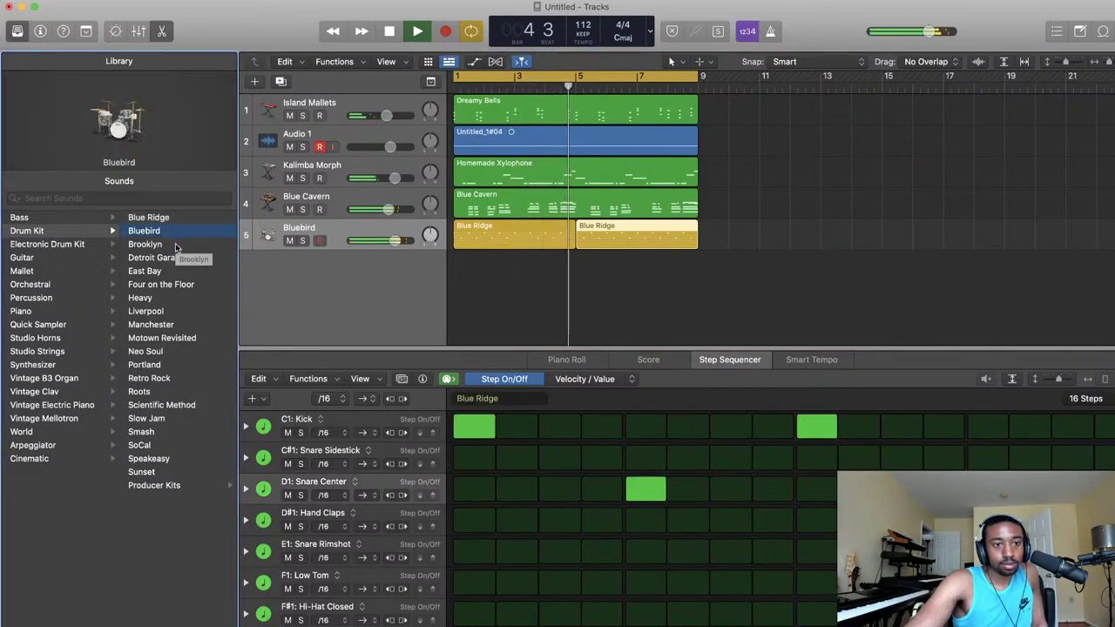
pyautogui.click(175, 245)
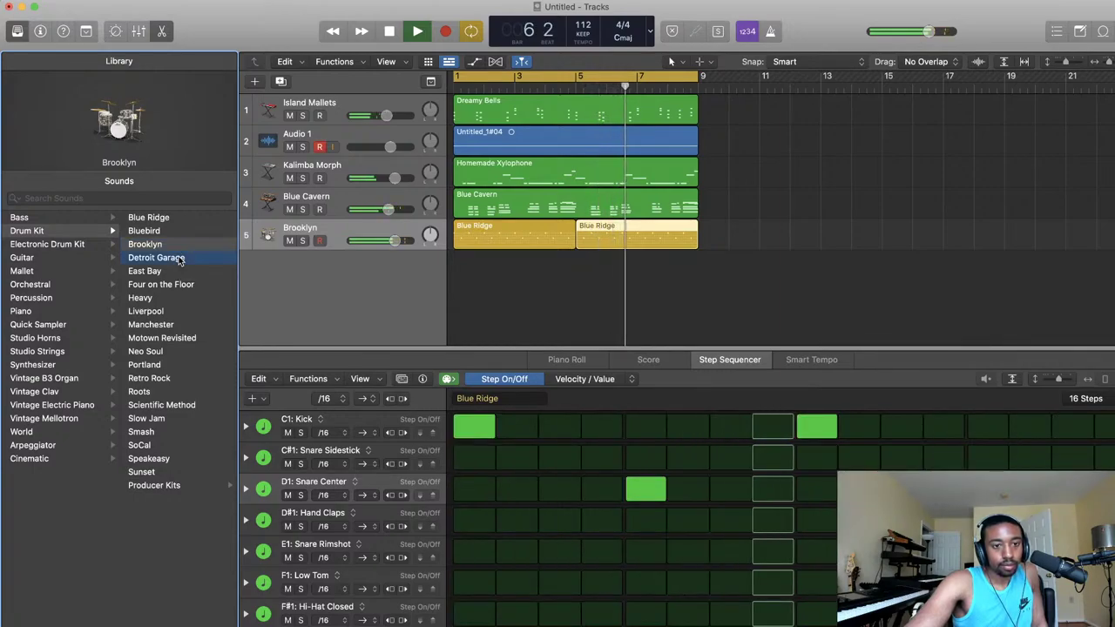
pyautogui.click(157, 258)
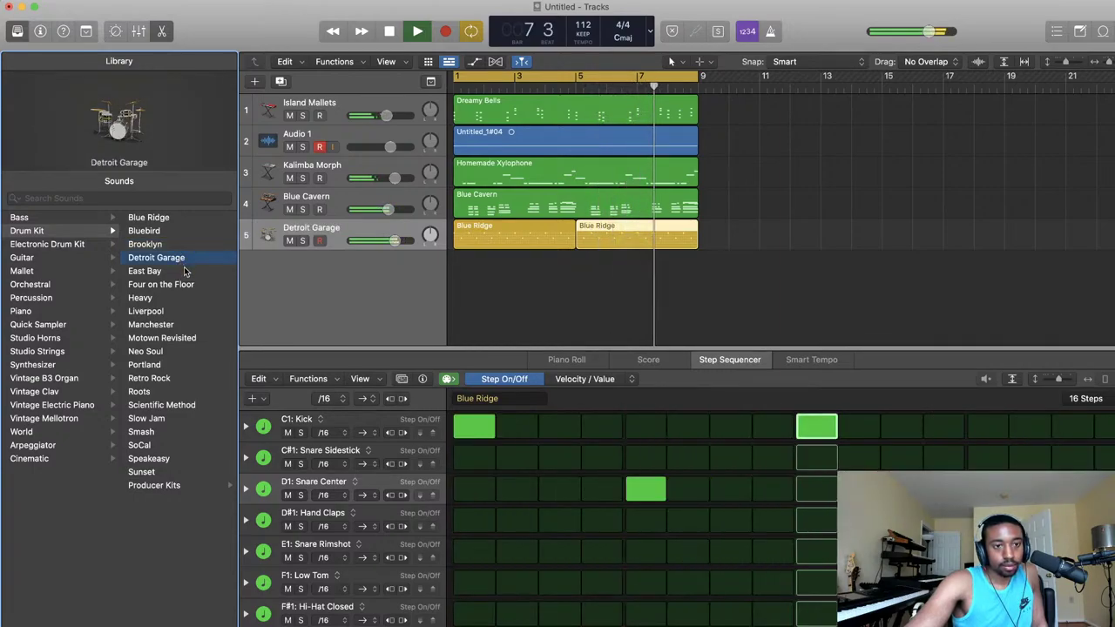
pyautogui.click(184, 272)
pyautogui.click(179, 285)
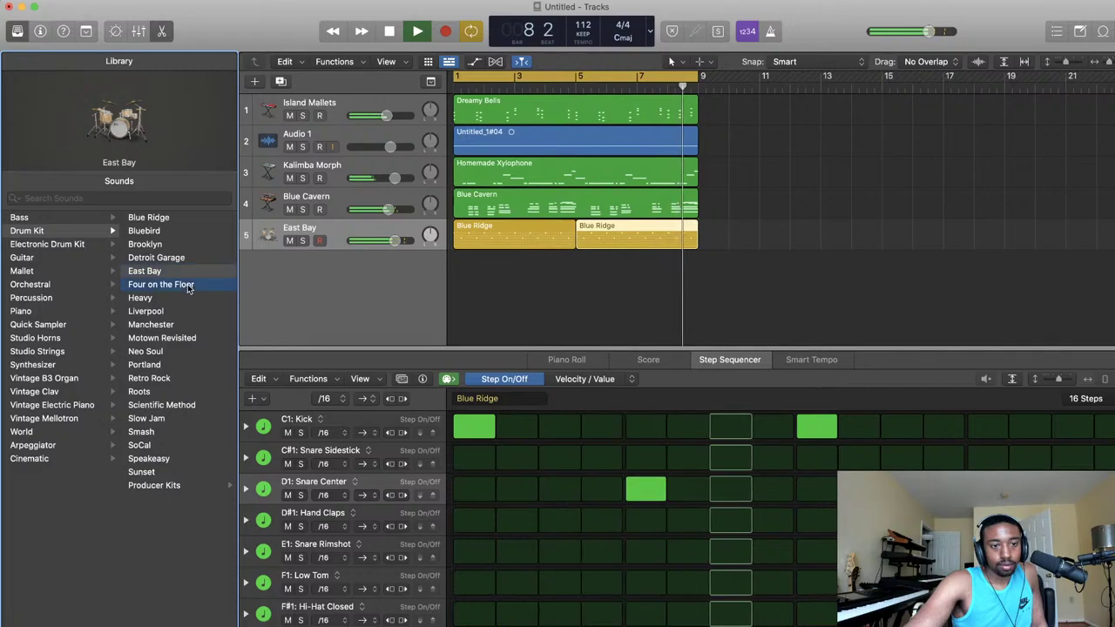
pyautogui.click(185, 299)
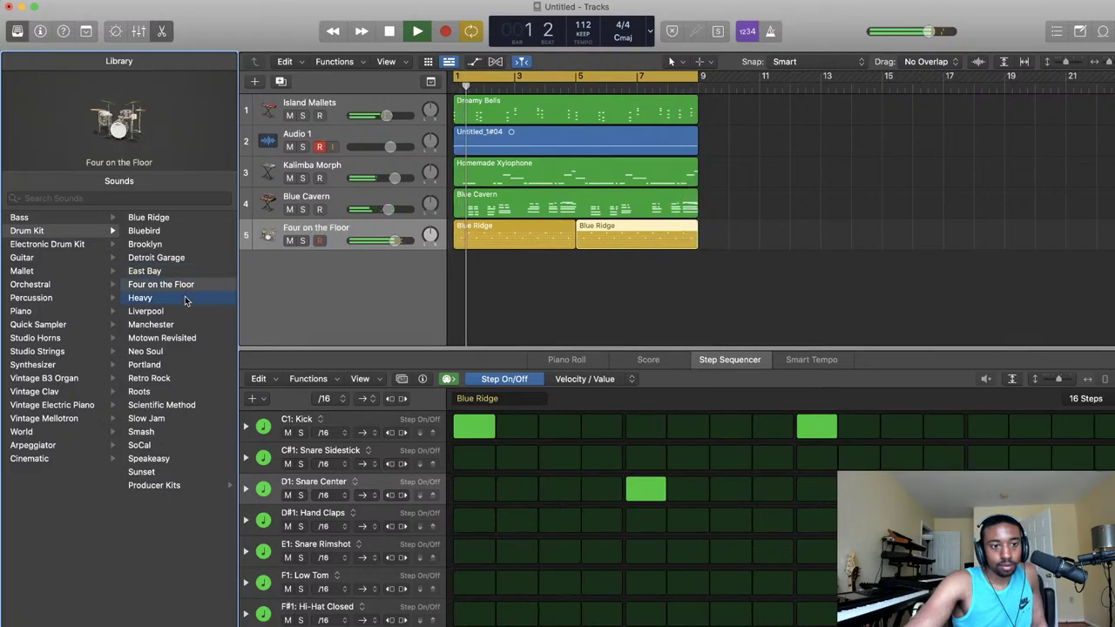
# - Load the Liverpool kit on the drum track and add Kick hits on steps 5 and 13
pyautogui.click(186, 312)
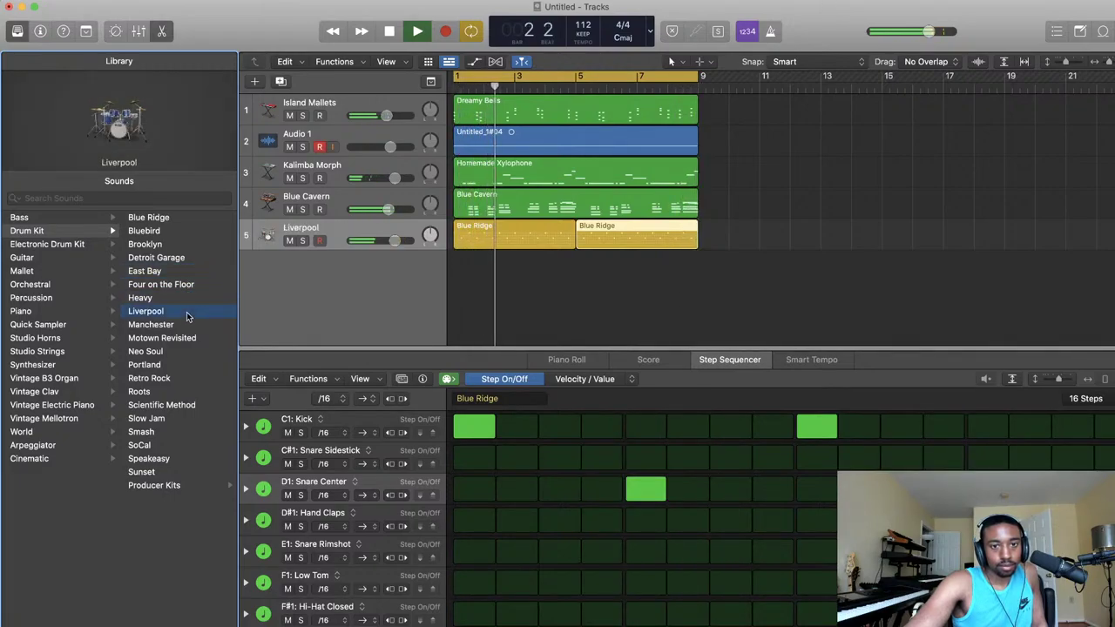
pyautogui.click(645, 431)
pyautogui.click(982, 429)
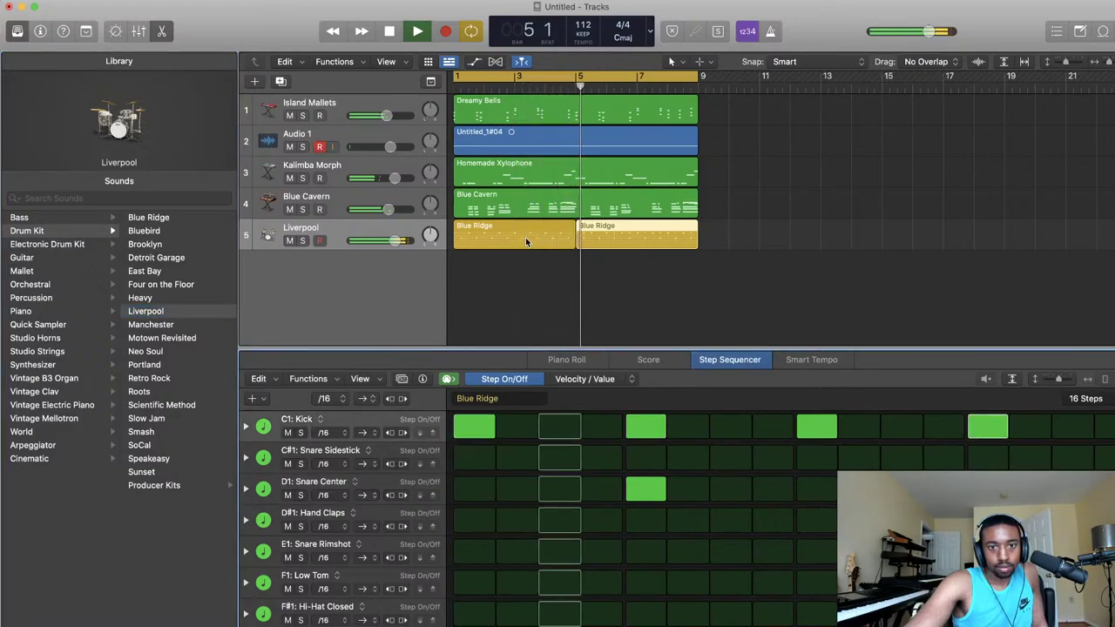
# - Audition the Manchester, Motown Revisited, Neo Soul, Portland and Retro Rock kits with the looped melodies
pyautogui.click(165, 325)
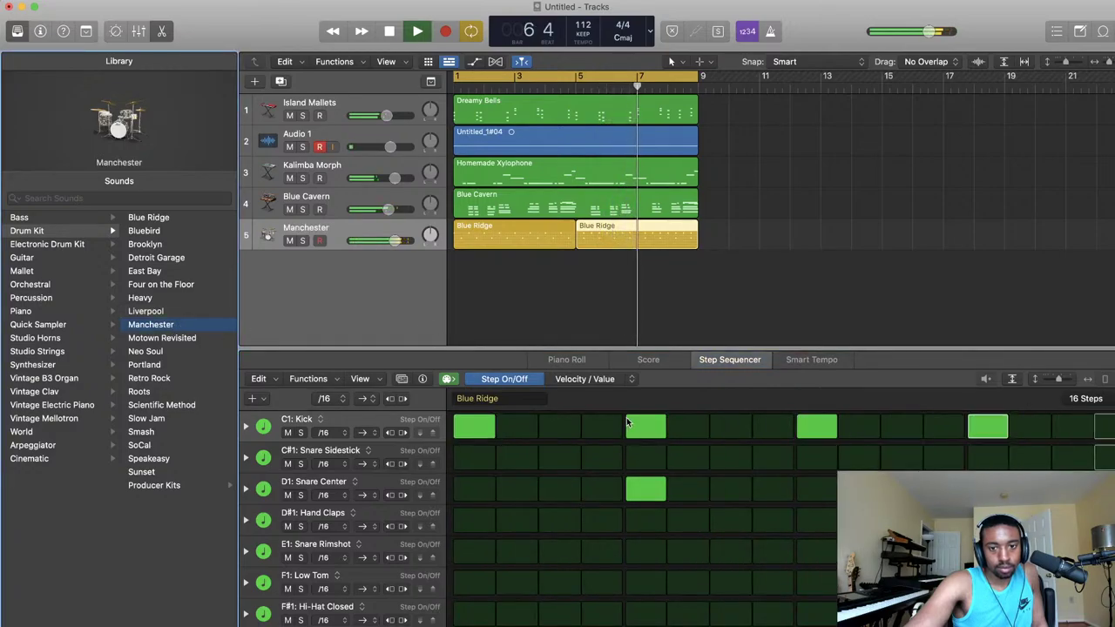
pyautogui.click(175, 338)
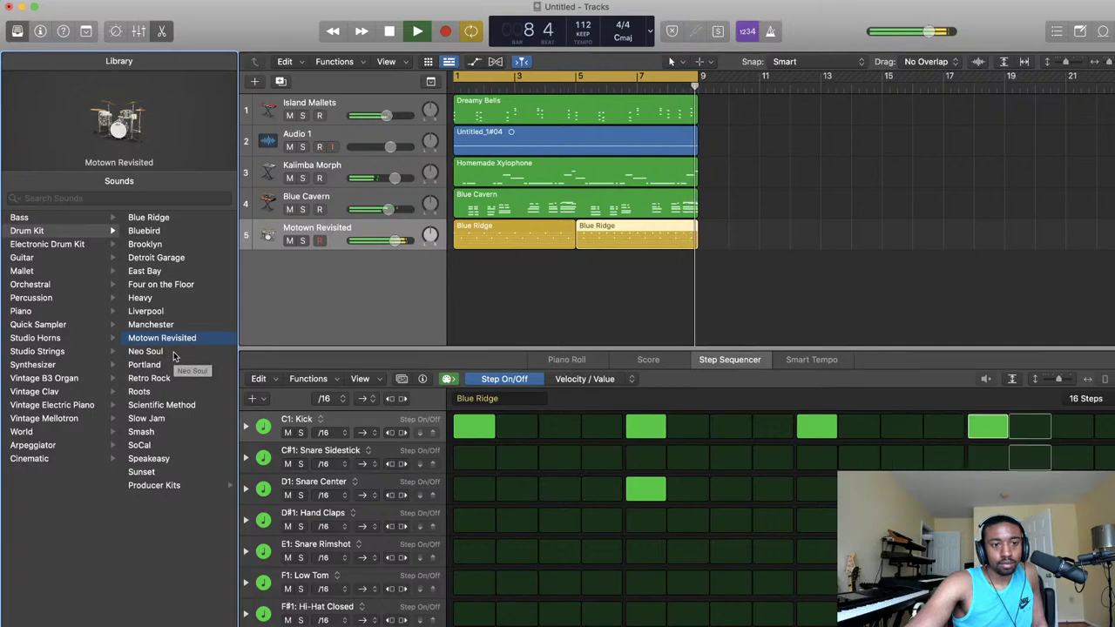
pyautogui.click(174, 352)
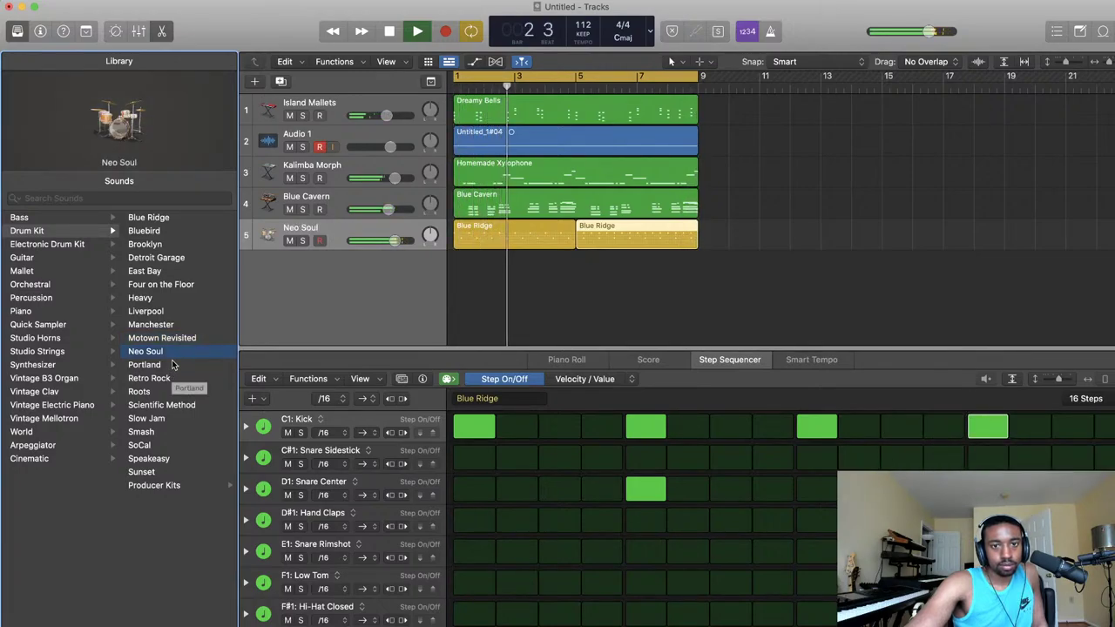
pyautogui.click(172, 365)
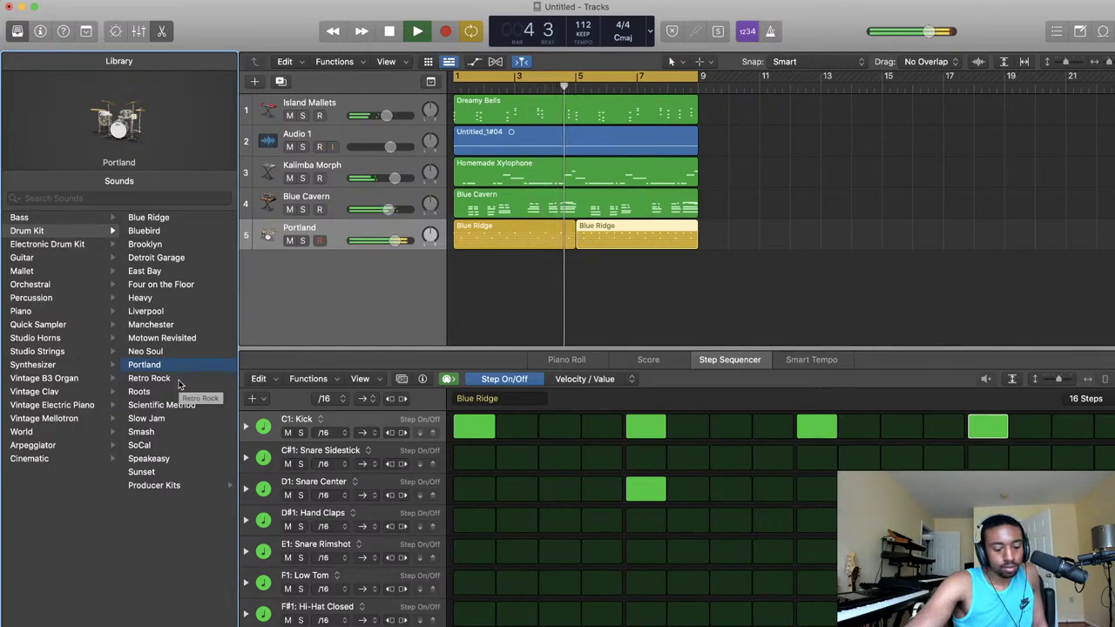
pyautogui.press('space')
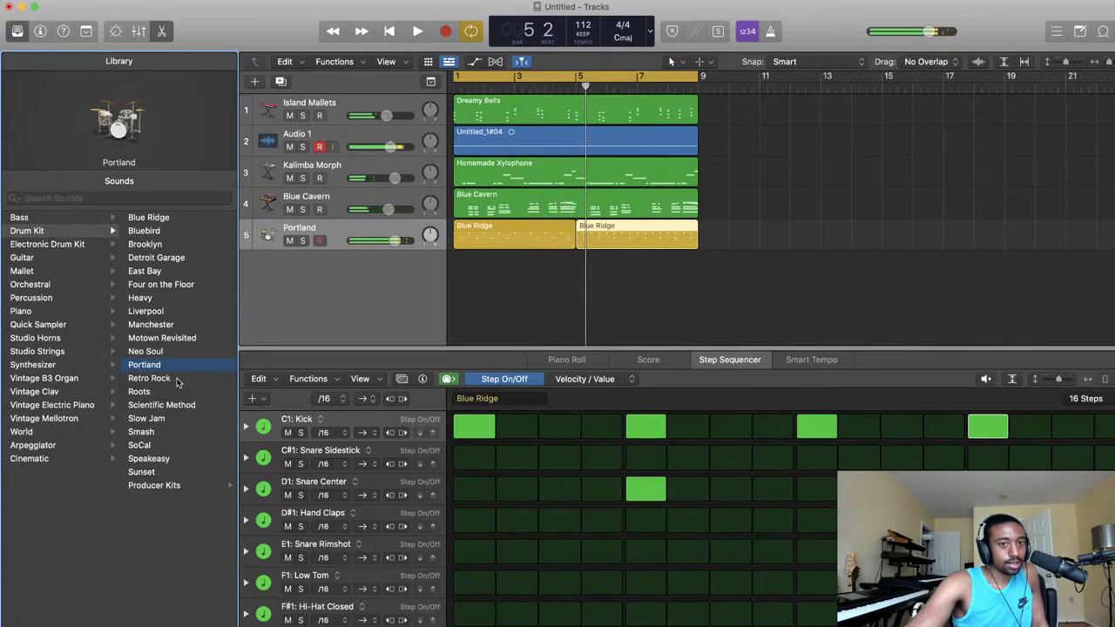
pyautogui.press('space')
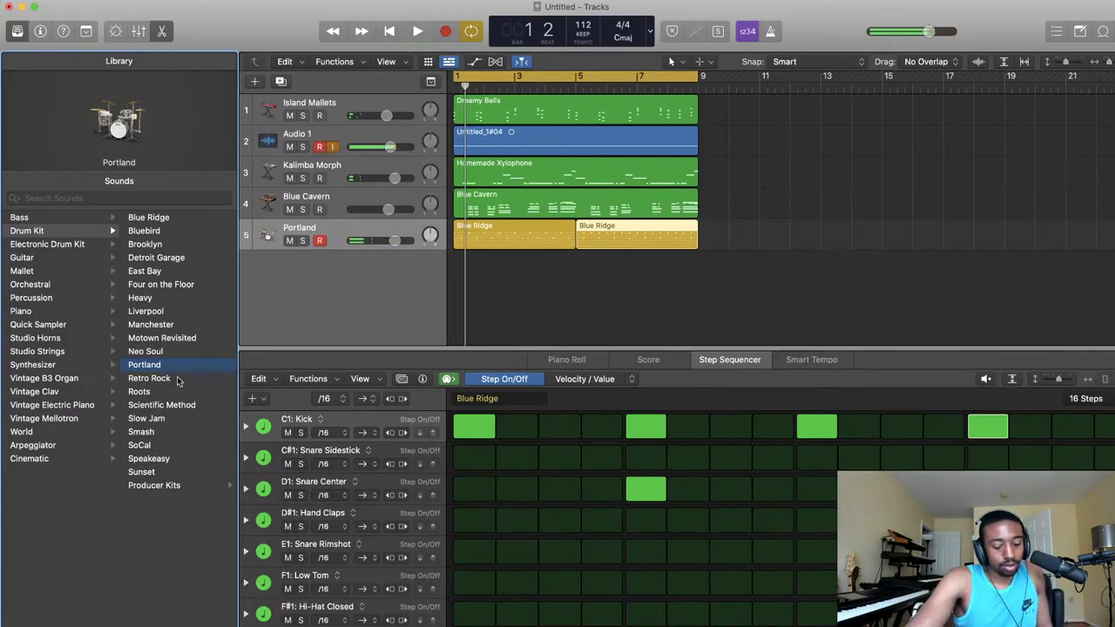
pyautogui.click(177, 379)
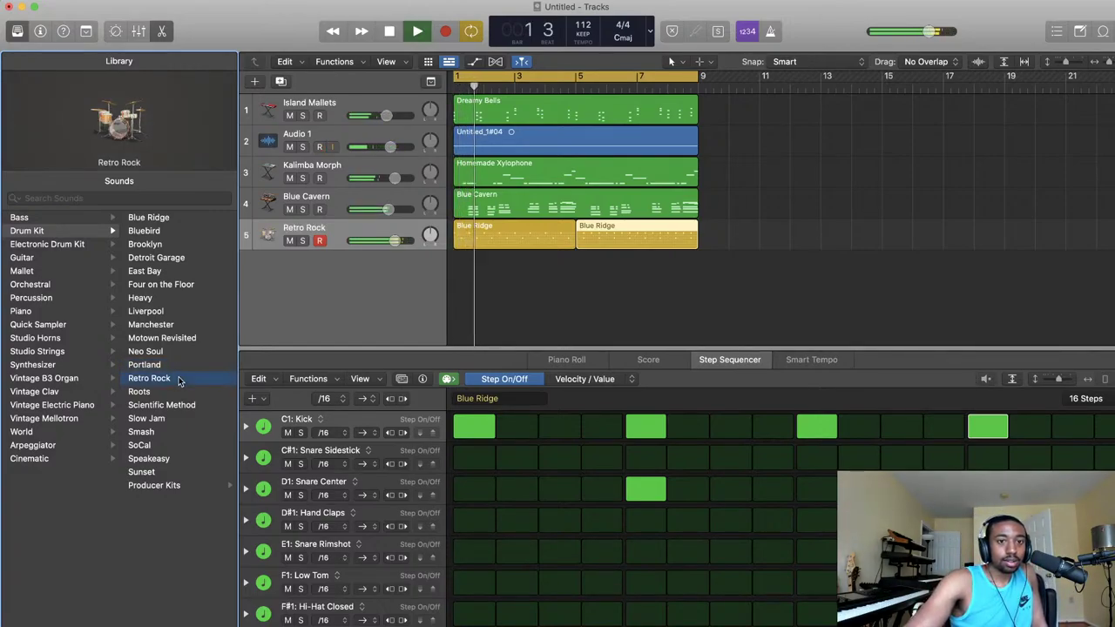
pyautogui.press('space')
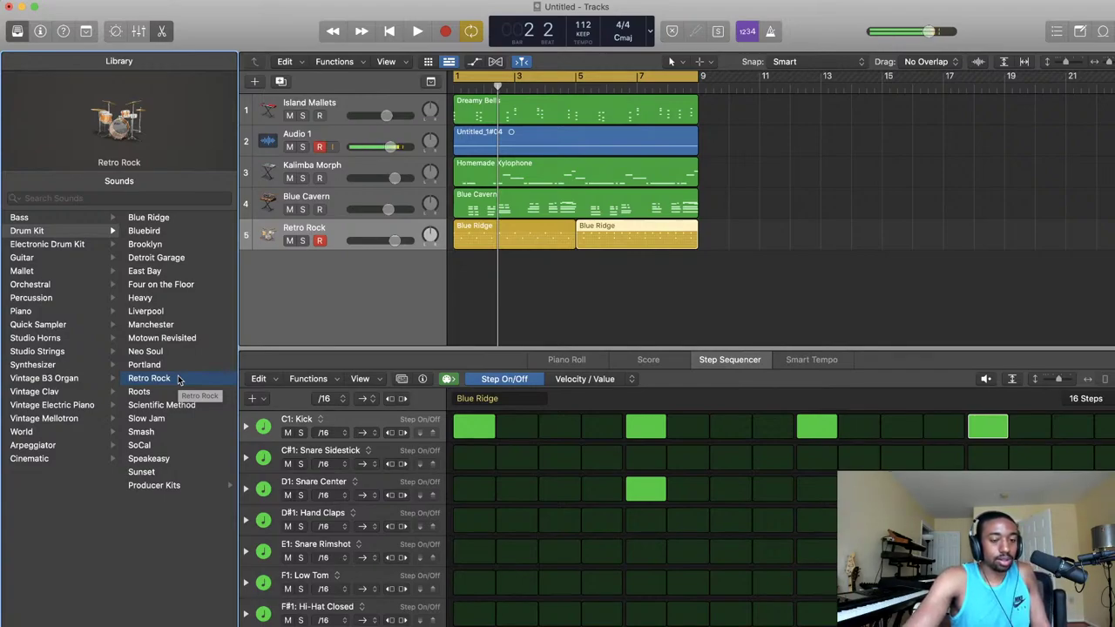
# - Audition the Roots, Scientific Method and Slow Jam kits, and add a Hand Claps hit on step 5
pyautogui.press('space')
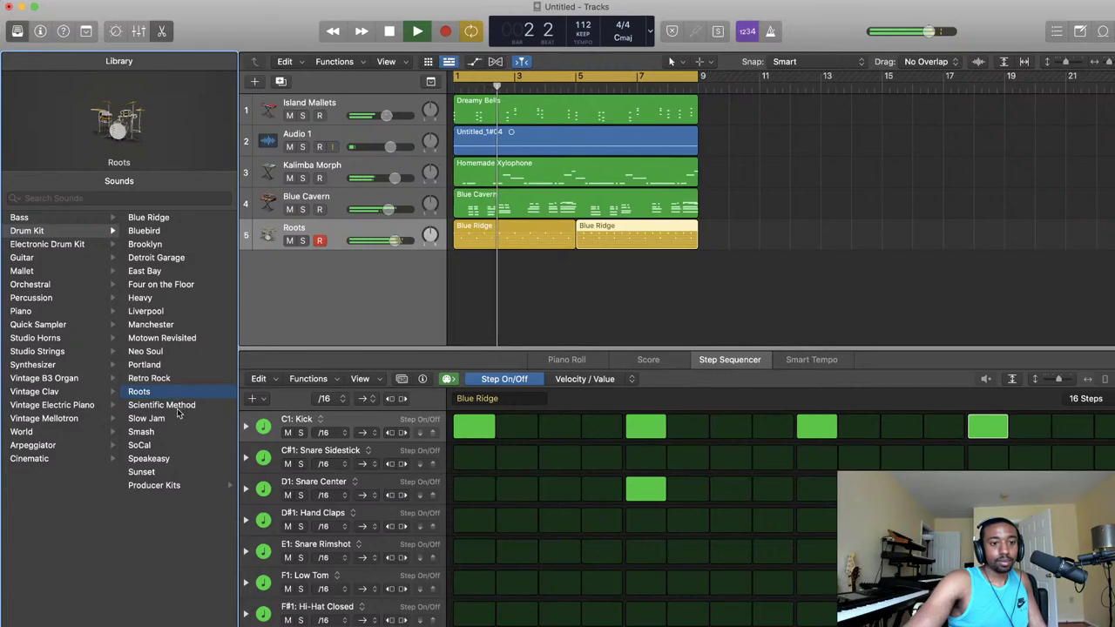
pyautogui.click(178, 407)
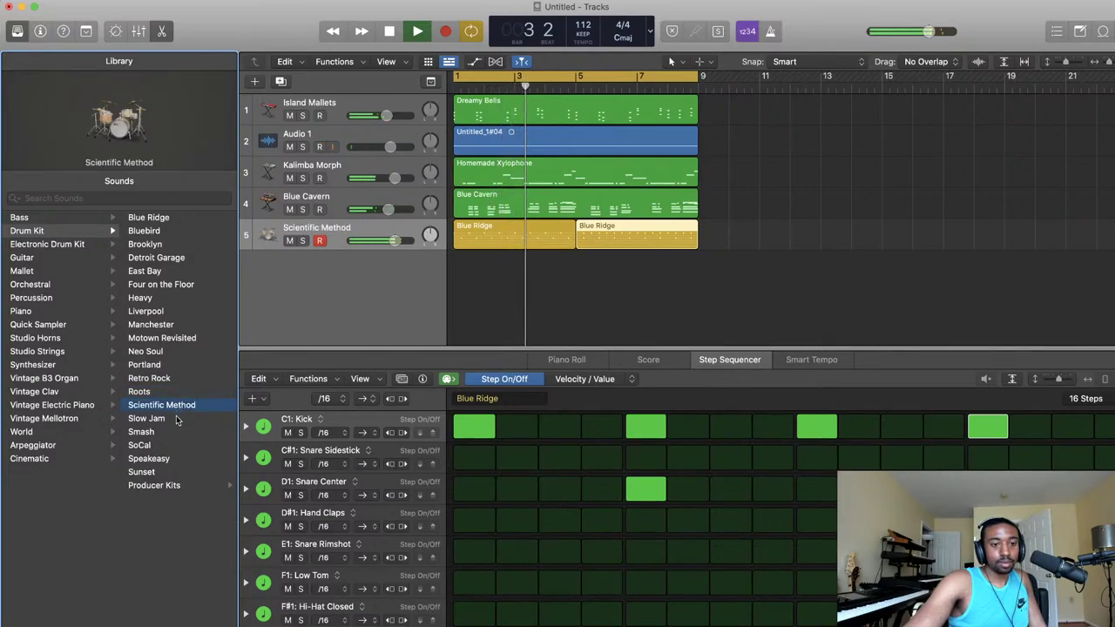
pyautogui.click(177, 421)
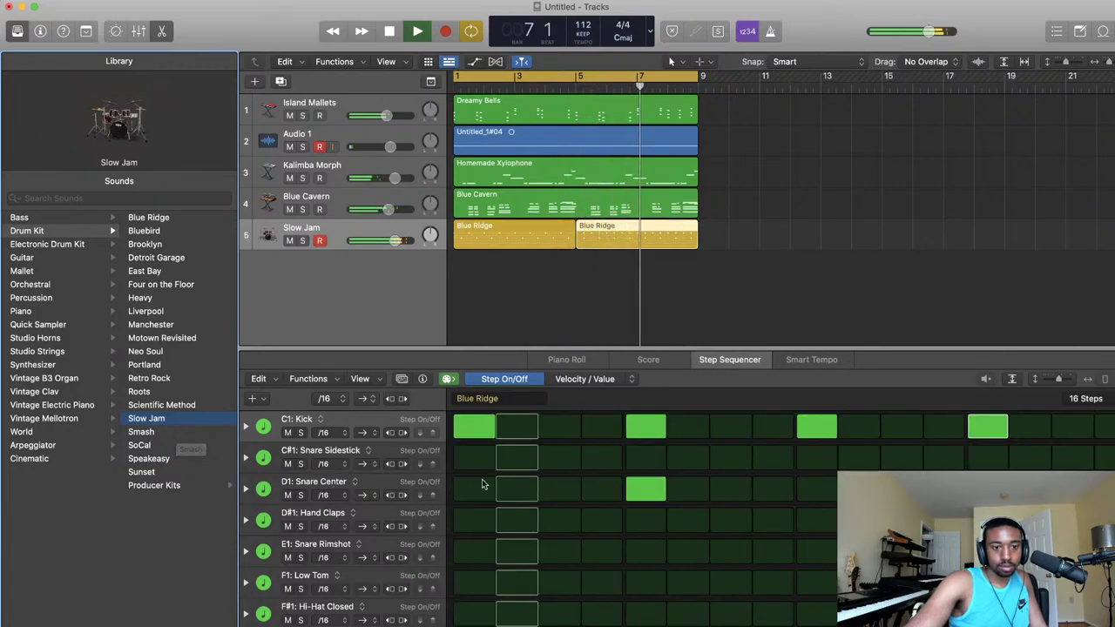
pyautogui.click(645, 519)
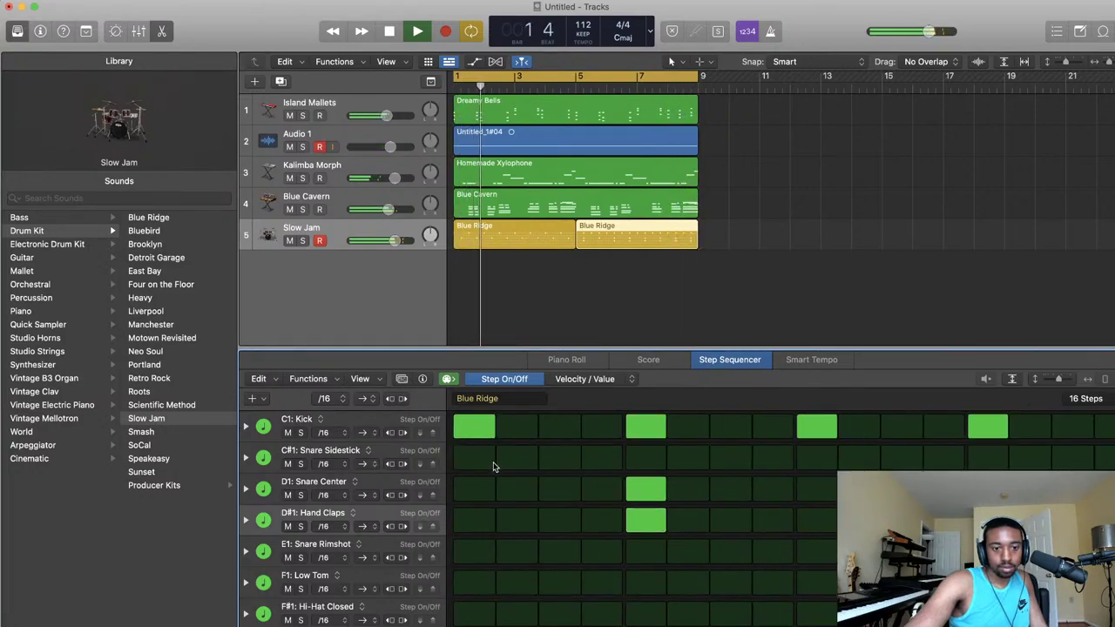
# - Audition the Smash, SoCal and Speakeasy kits, load the Sunset kit on the drum track and replay the loop
pyautogui.click(146, 432)
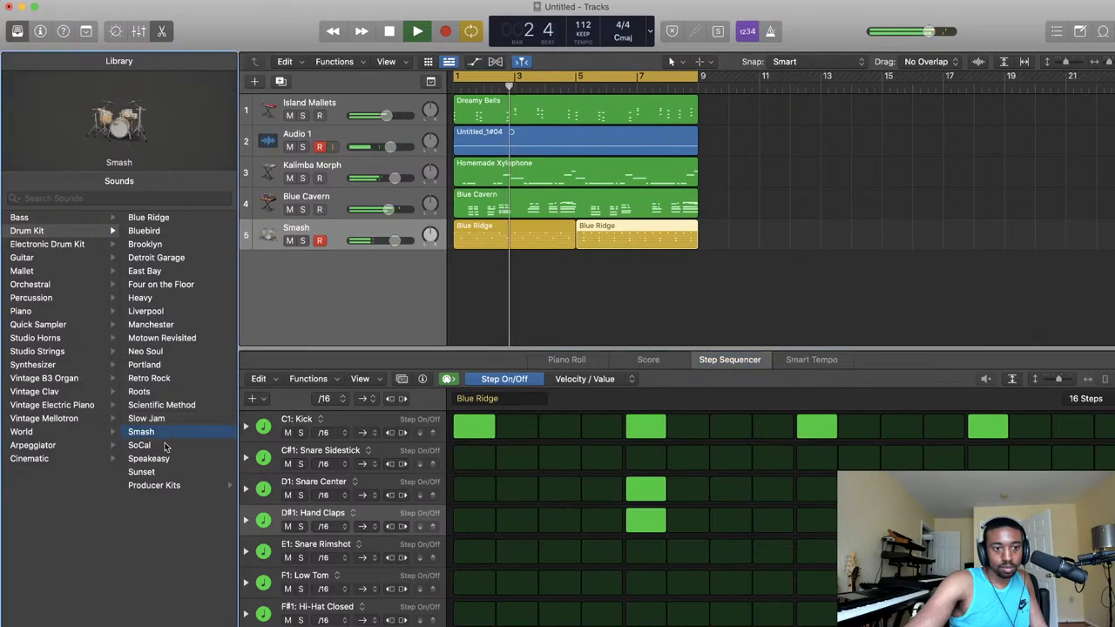
pyautogui.click(164, 446)
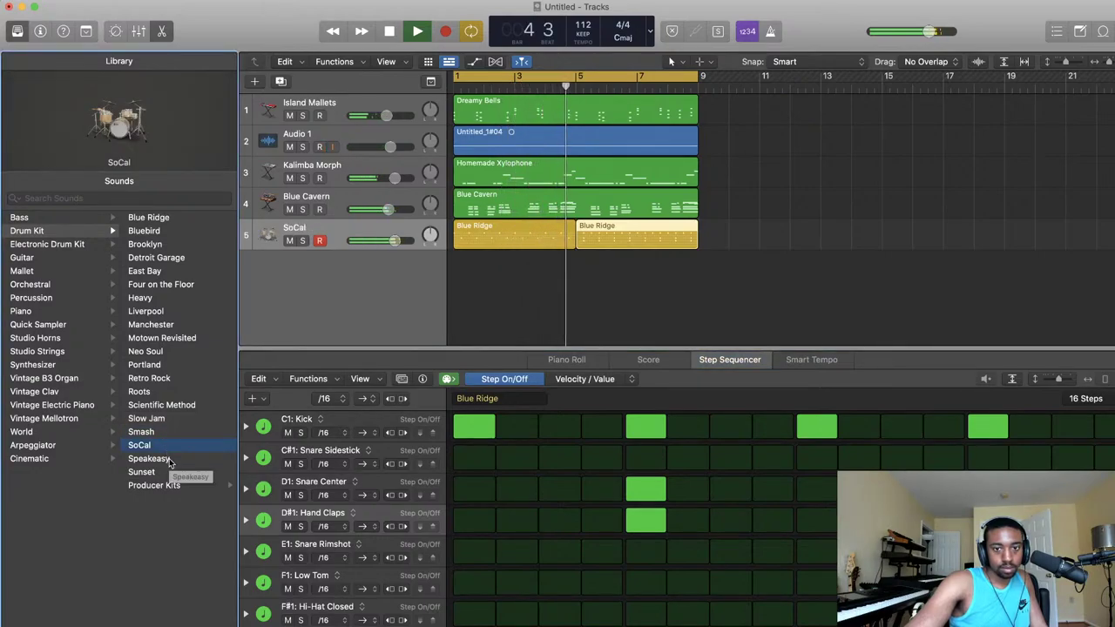
pyautogui.click(170, 461)
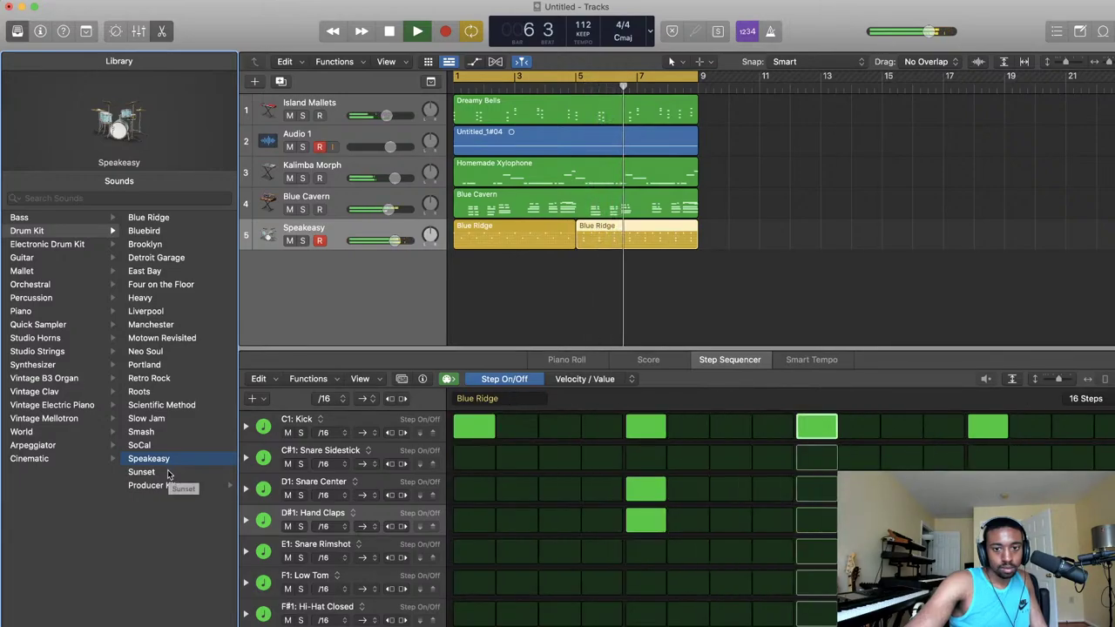
pyautogui.click(168, 473)
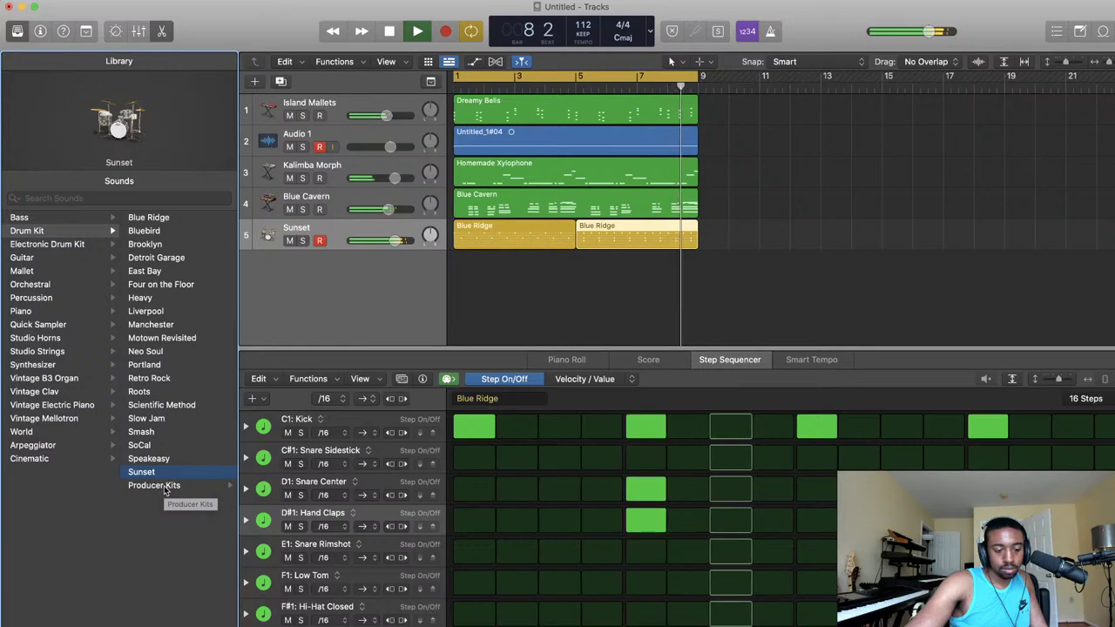
pyautogui.press('space')
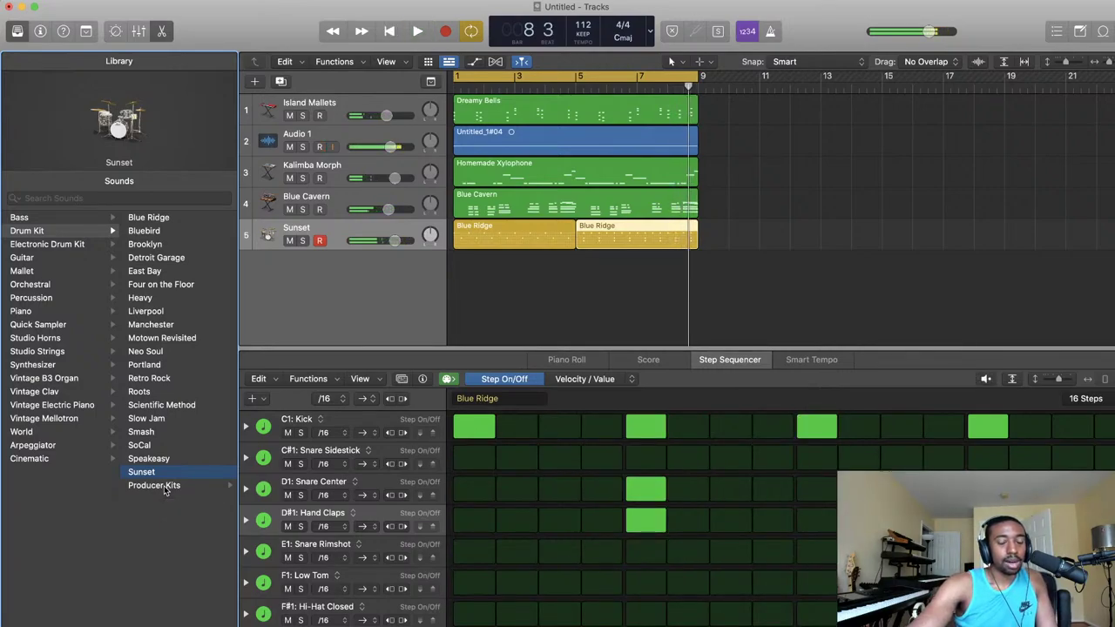
pyautogui.press('space')
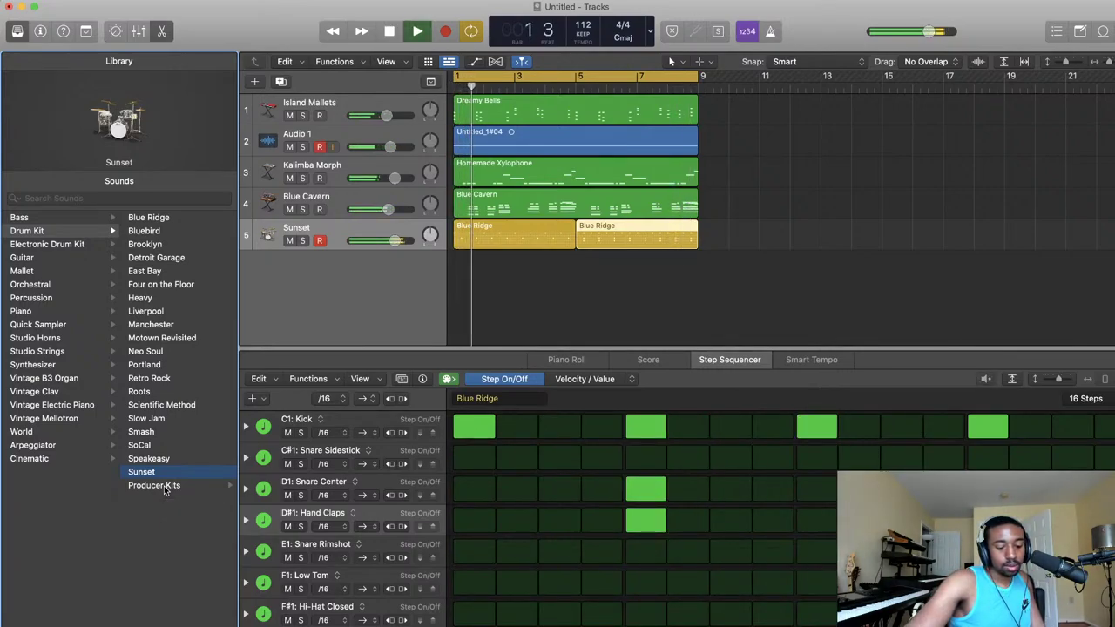
# - Audition the Sunset kit with the looped melodies and browse the list of Producer Kits
pyautogui.press('space')
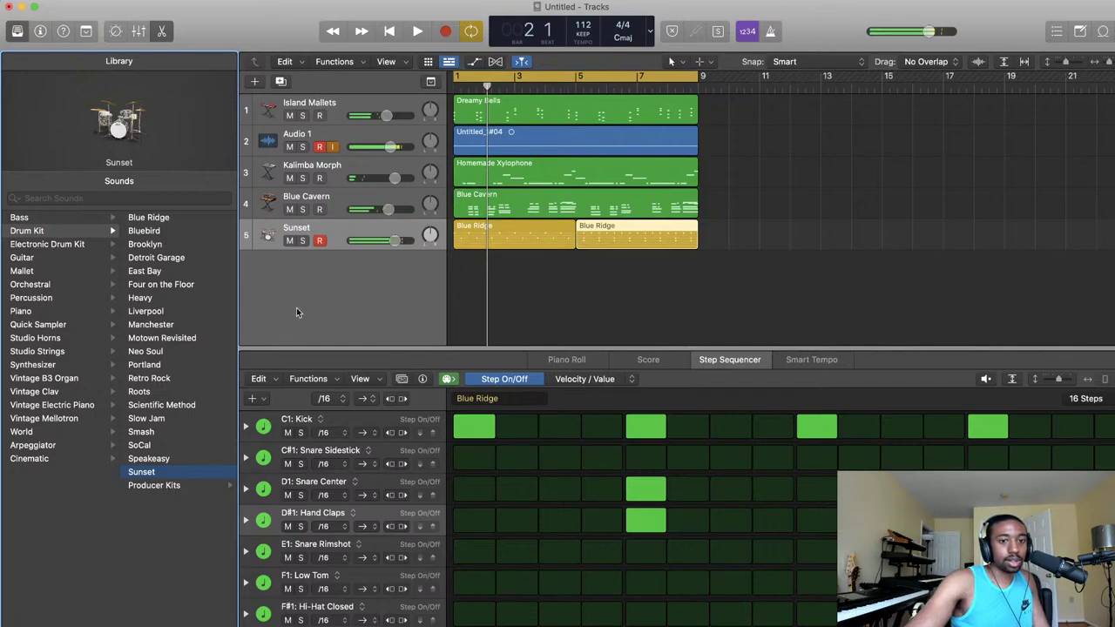
pyautogui.press('space')
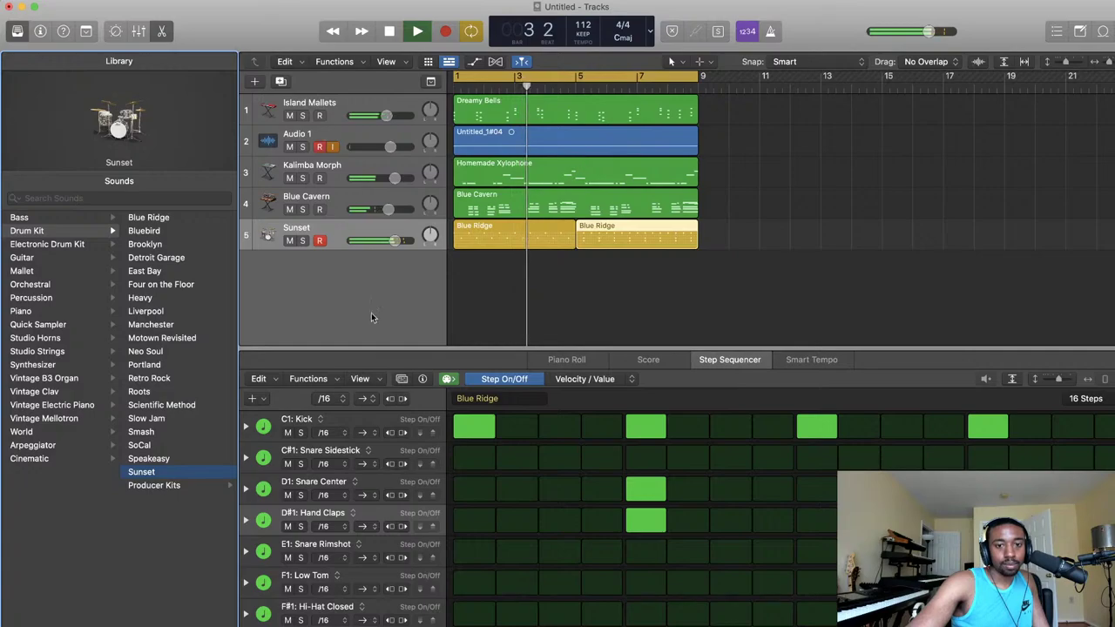
pyautogui.click(155, 486)
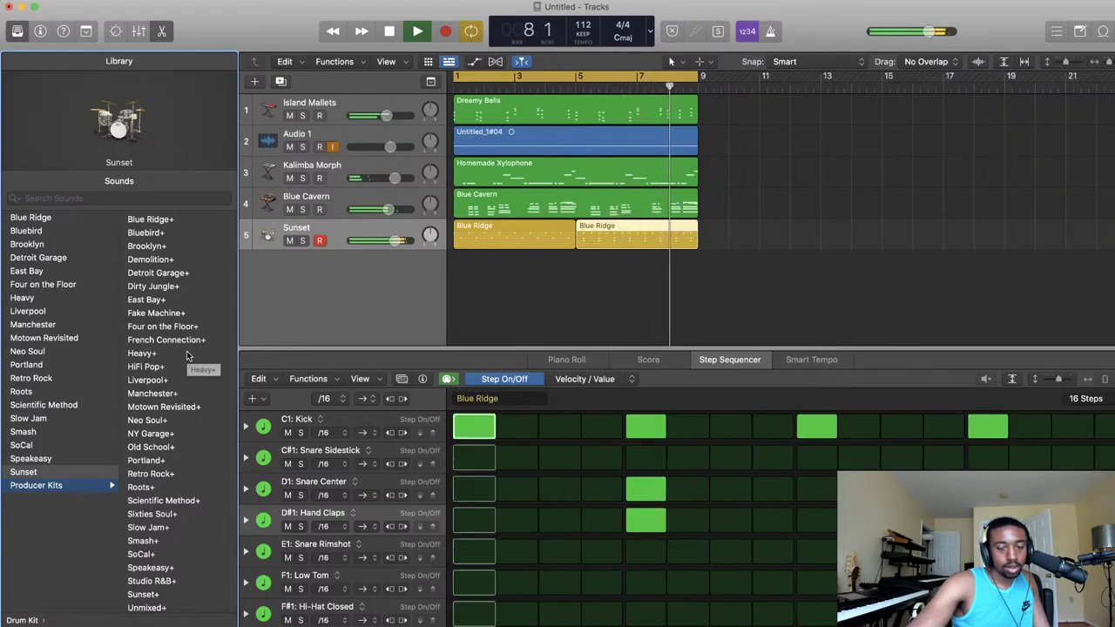
pyautogui.press('space')
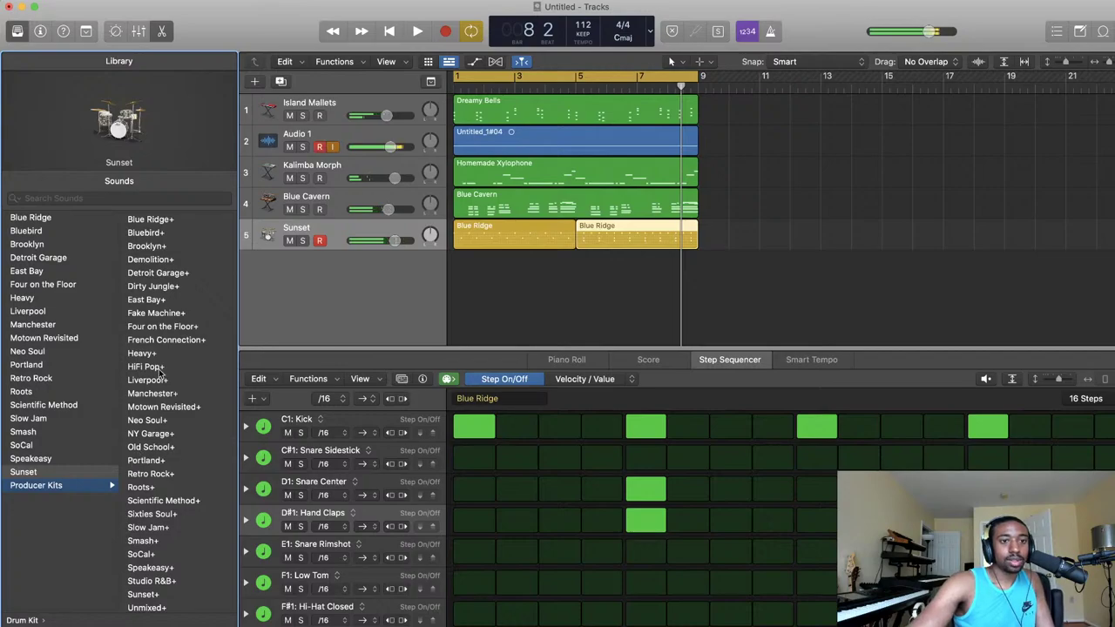
pyautogui.hscroll(-5, 130, 365)
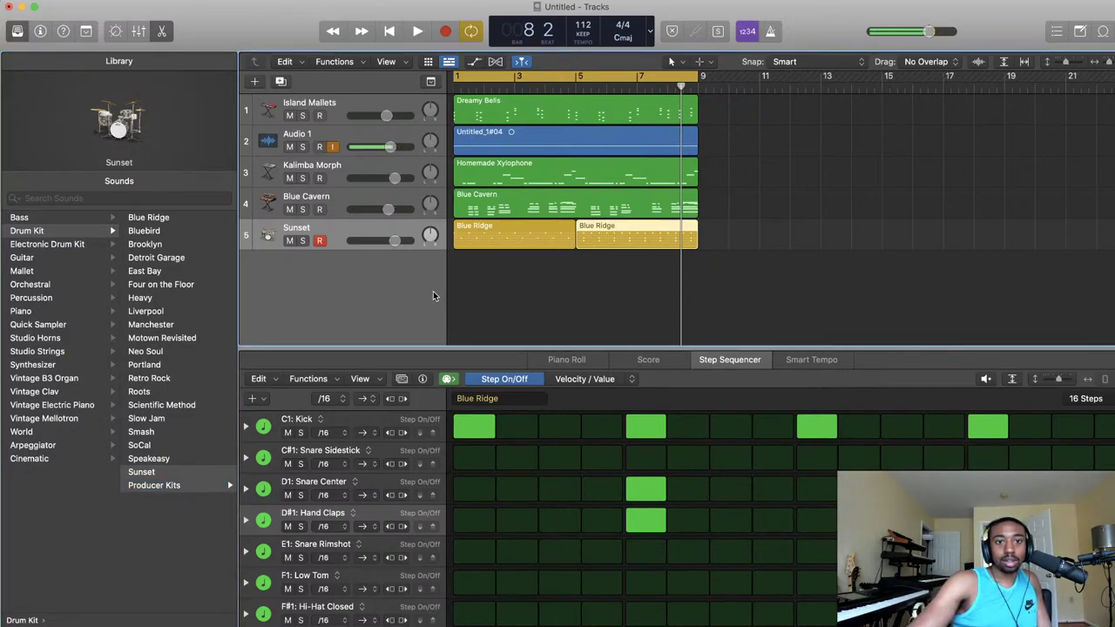
pyautogui.press('space')
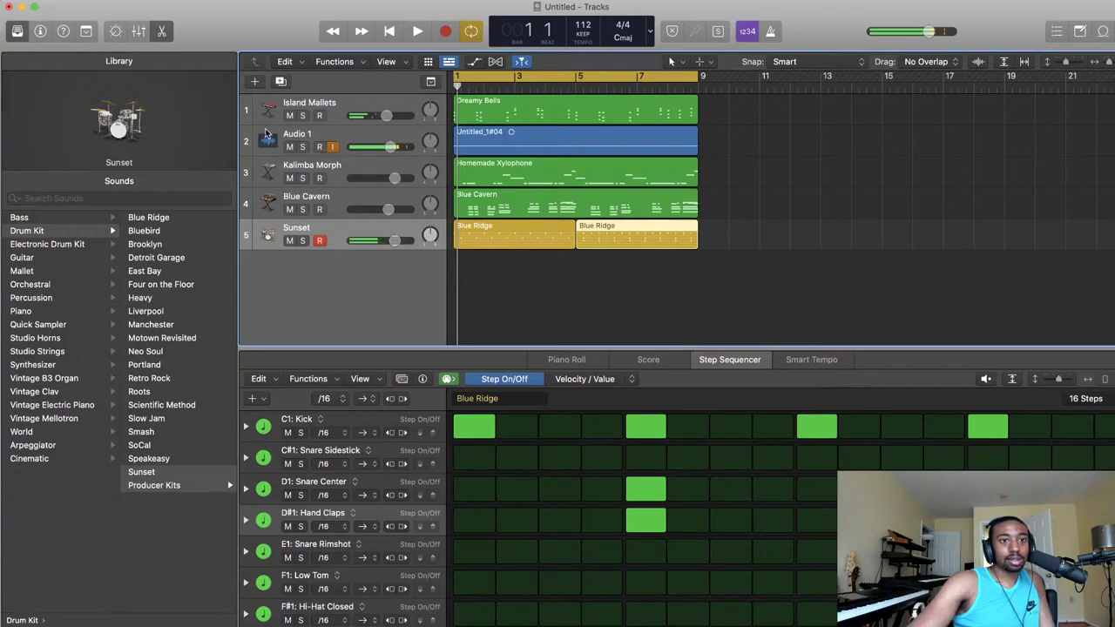
# - Open the compressor on the drum track's mixer channel, set its threshold to -25.5 dB and raise the ratio while the loop plays
pyautogui.click(137, 32)
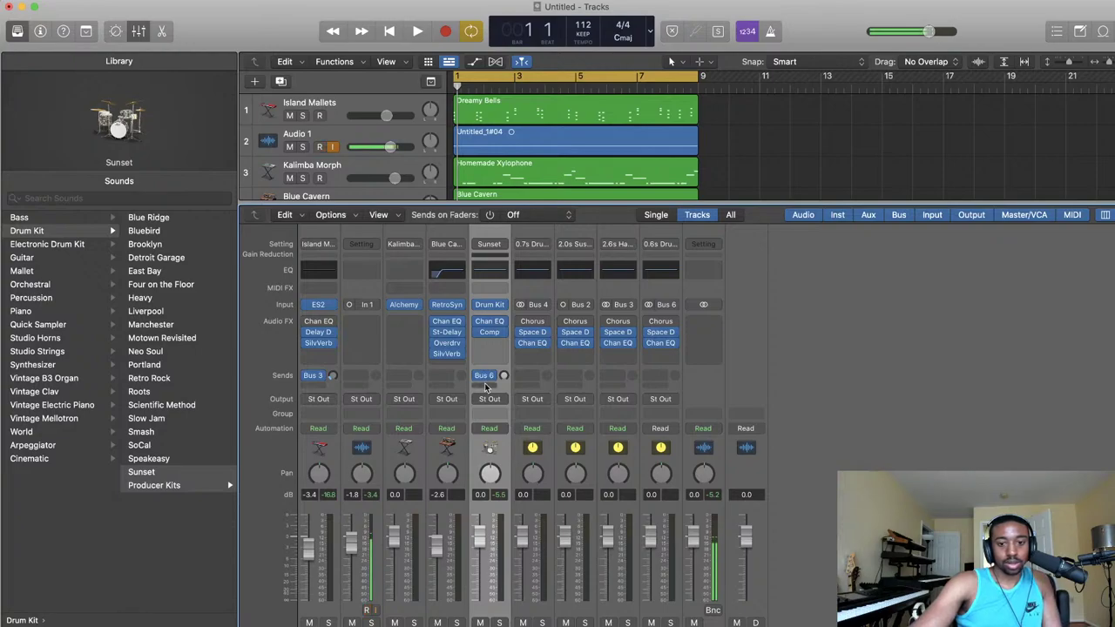
pyautogui.press('space')
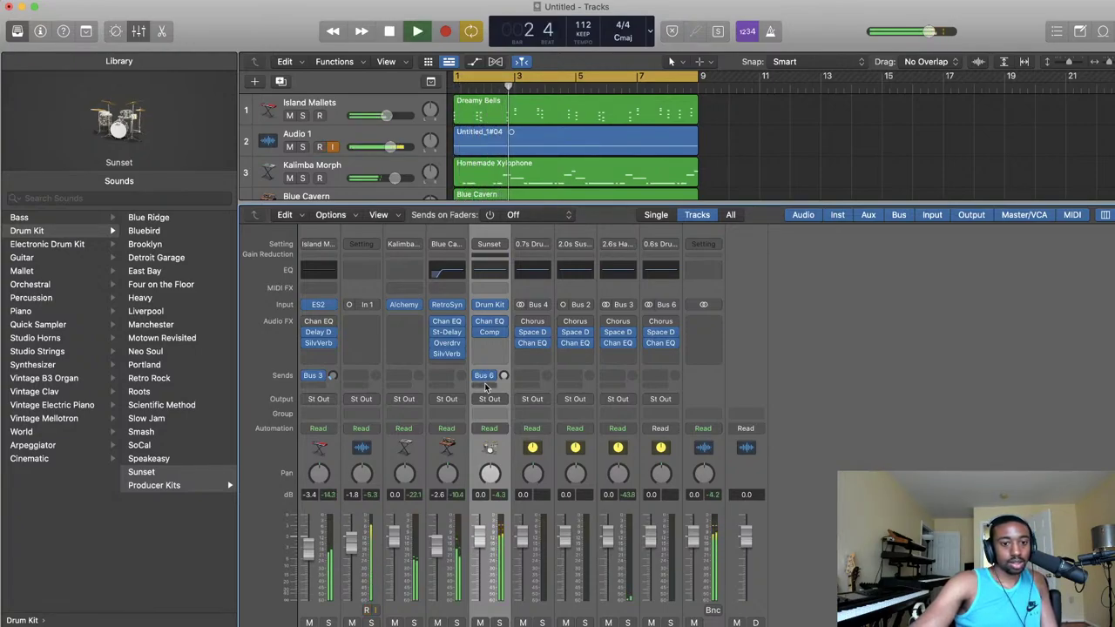
pyautogui.press('space')
pyautogui.press('space')
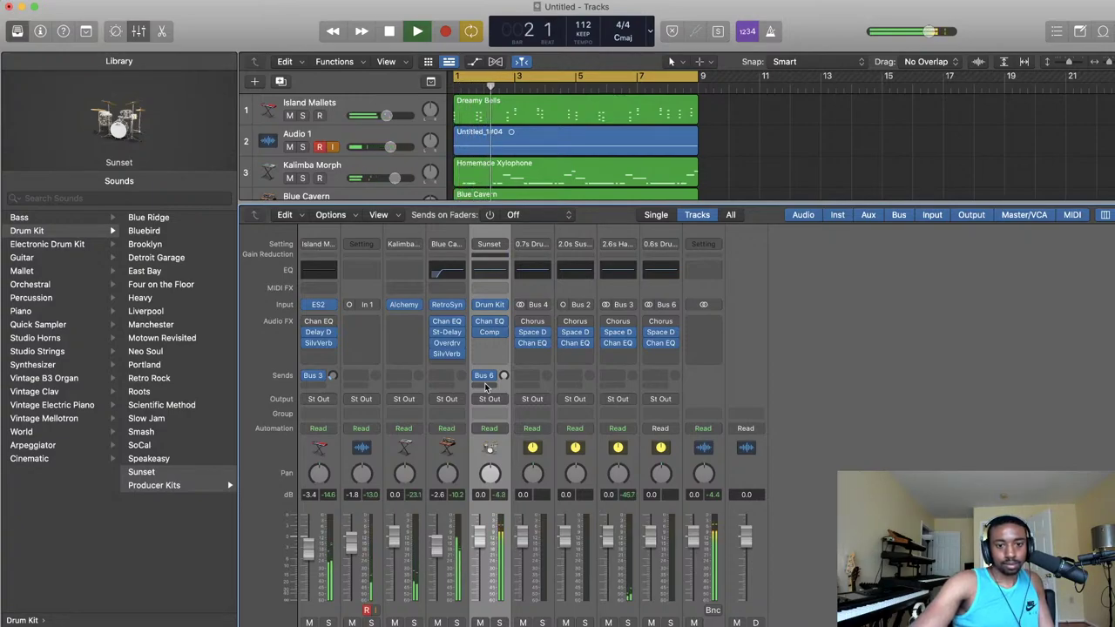
pyautogui.click(490, 332)
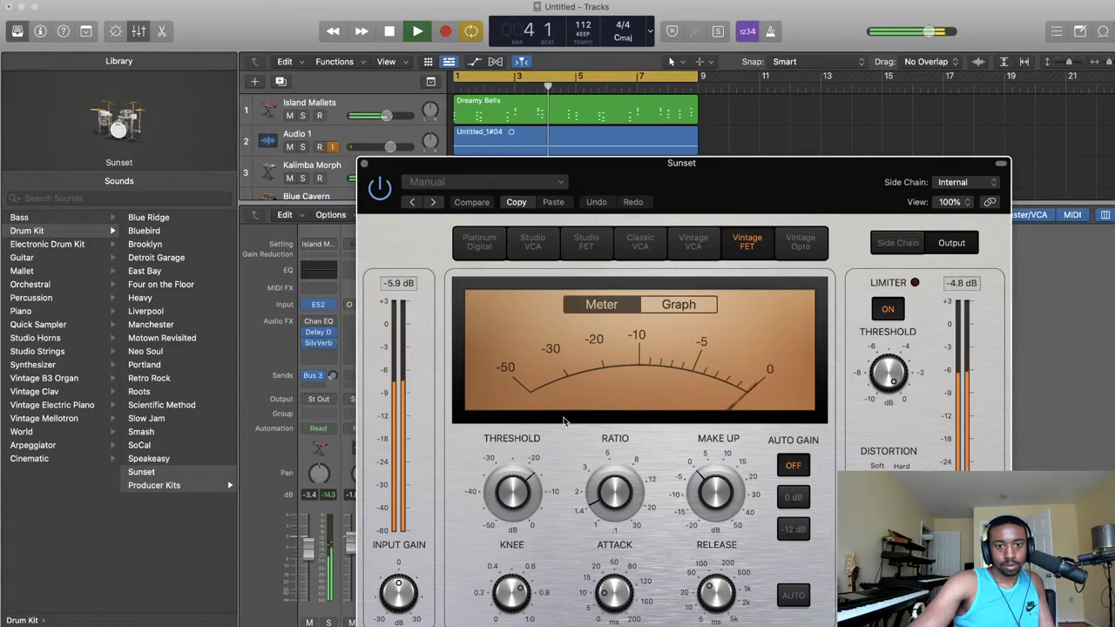
pyautogui.moveTo(516, 487); pyautogui.dragTo(520, 501)
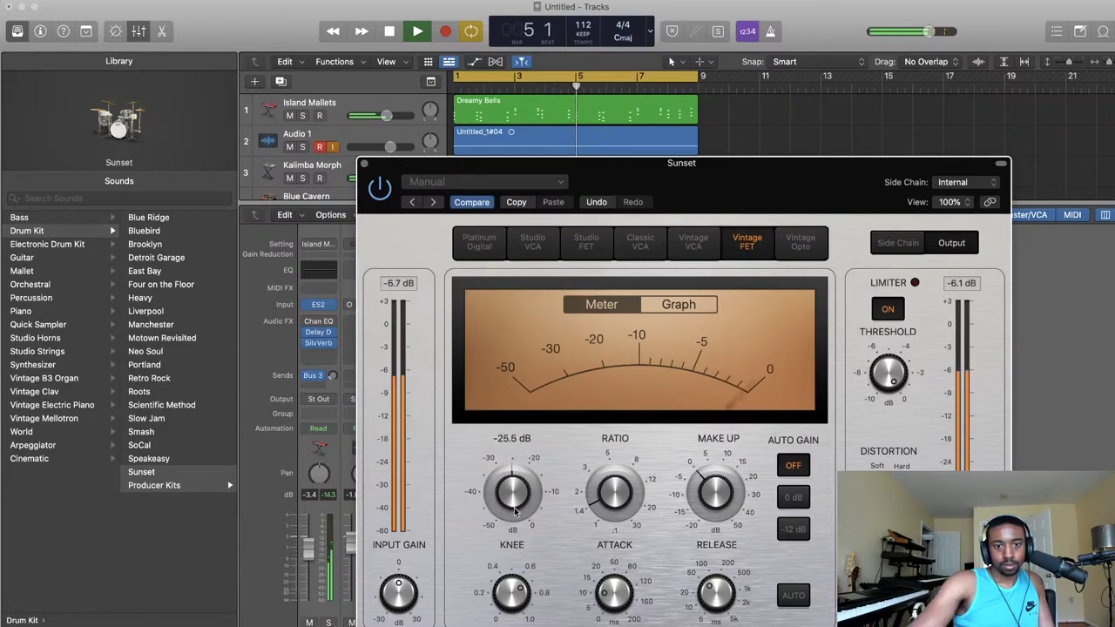
pyautogui.moveTo(610, 497); pyautogui.dragTo(603, 438)
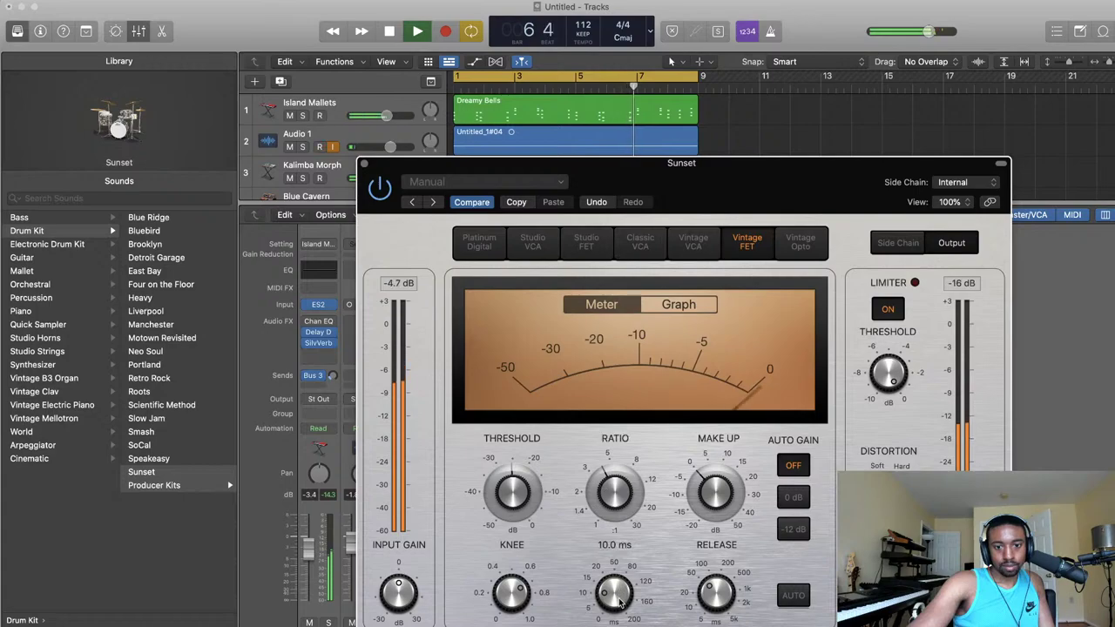
# - Lengthen the drum compressor's attack, set its ratio to 2.4:1 and raise the make-up gain to 4.5 dB
pyautogui.press('space')
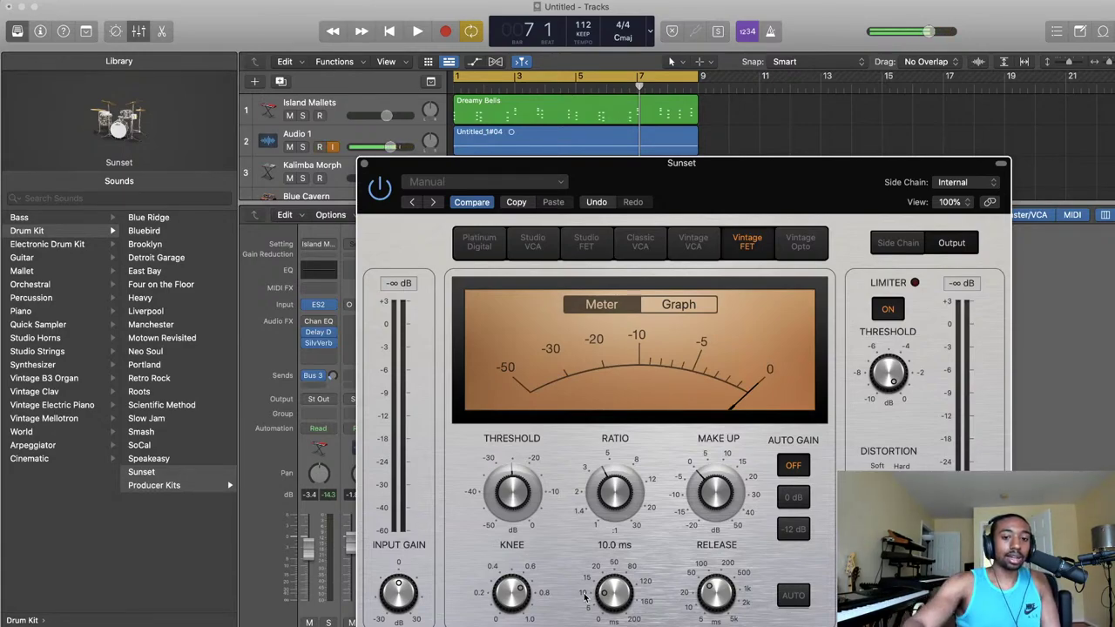
pyautogui.press('space')
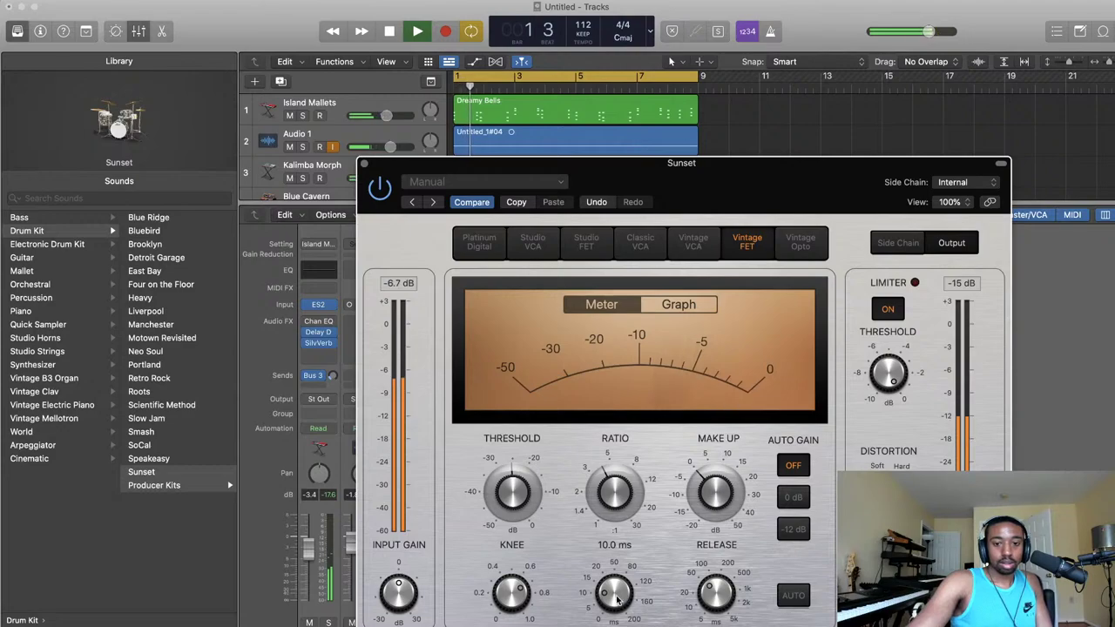
pyautogui.moveTo(610, 593); pyautogui.dragTo(600, 556)
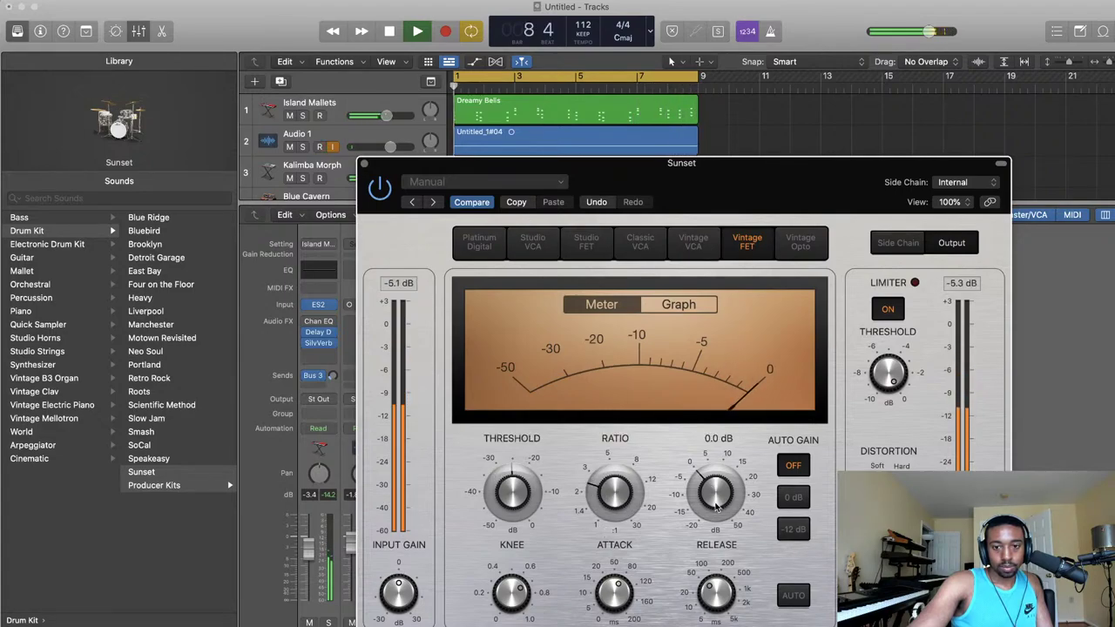
pyautogui.moveTo(716, 505); pyautogui.dragTo(713, 492)
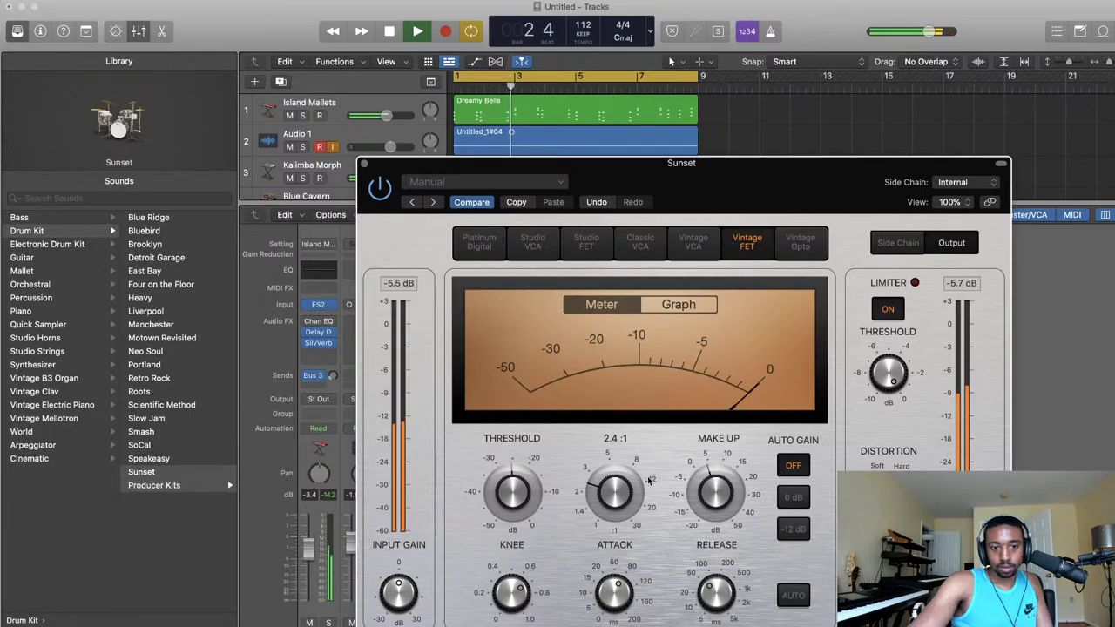
# - Raise the compressor's input gain to +8.0 dB, lower its make-up gain, and close it after replaying the loop
pyautogui.press('space')
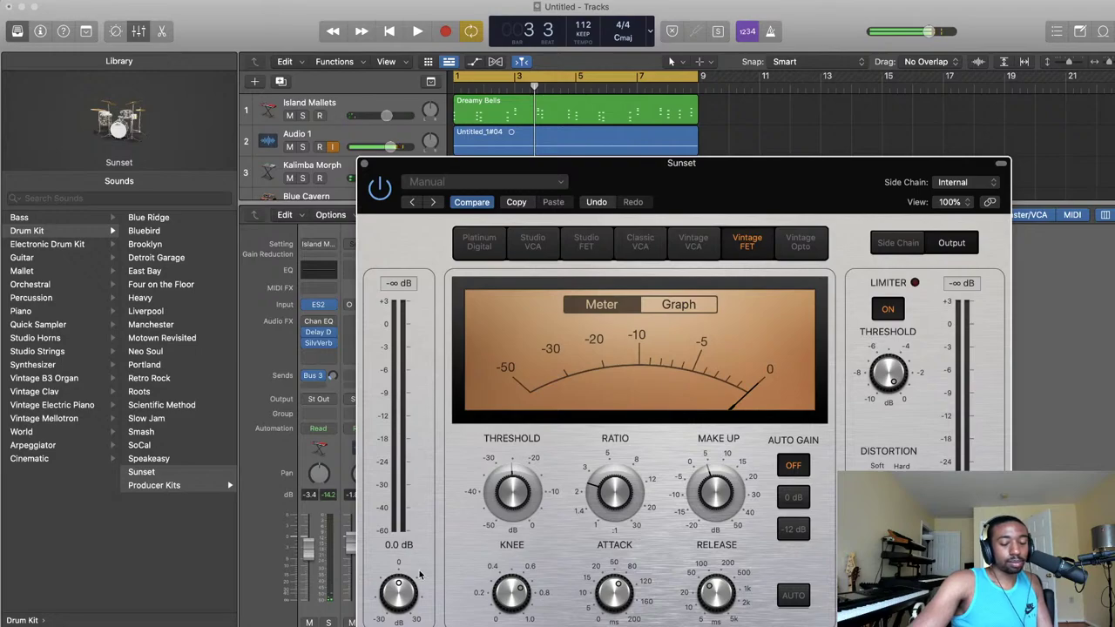
pyautogui.press('space')
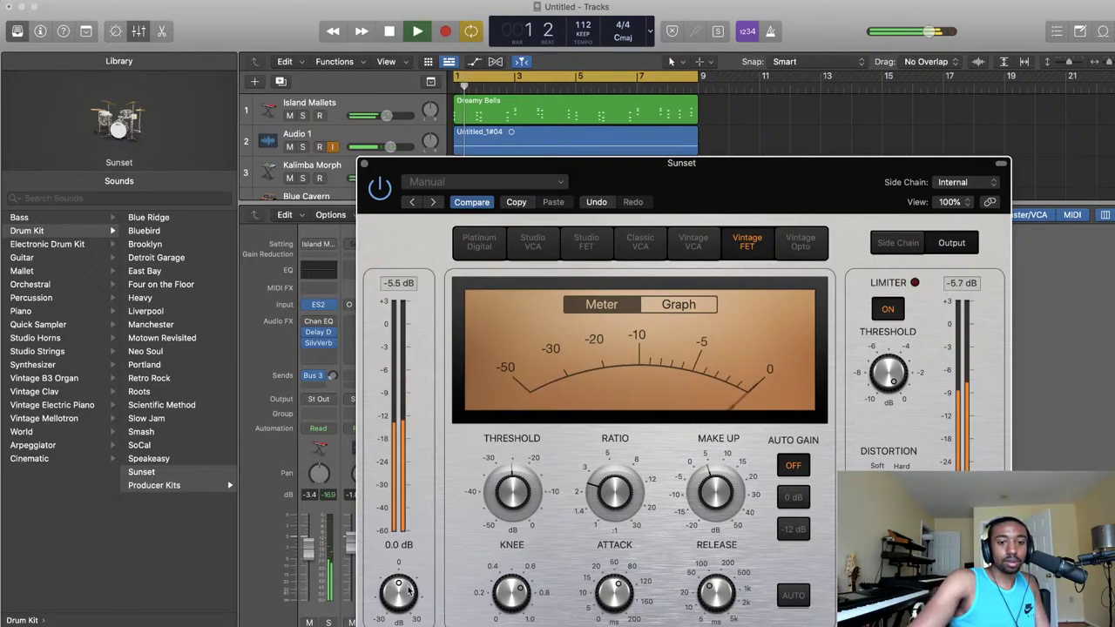
pyautogui.moveTo(399, 593); pyautogui.dragTo(407, 572)
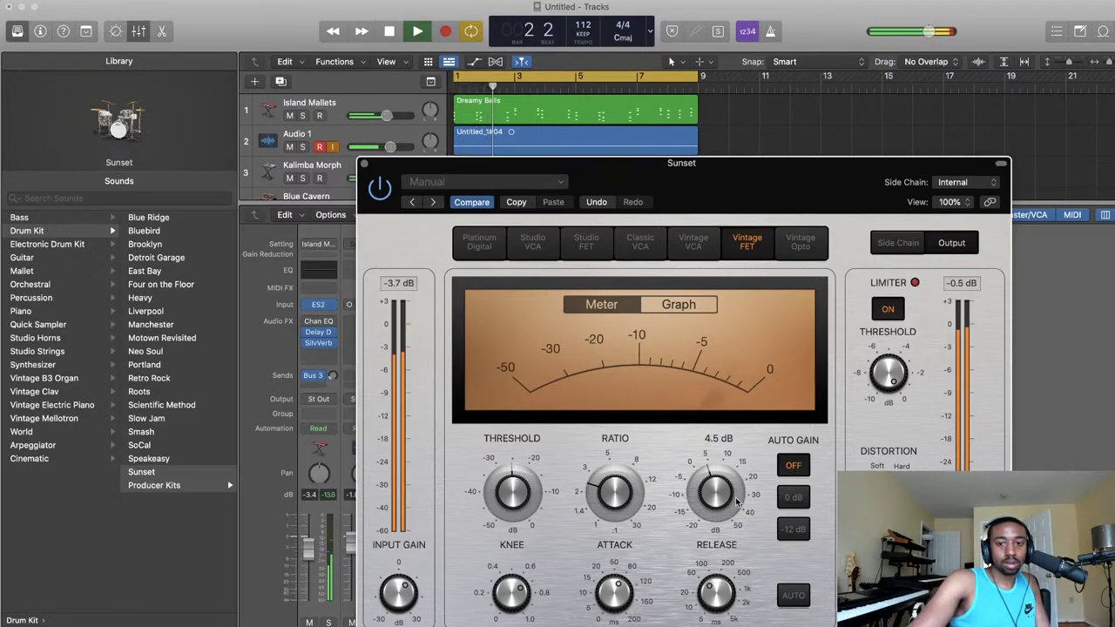
pyautogui.moveTo(716, 493); pyautogui.dragTo(732, 516)
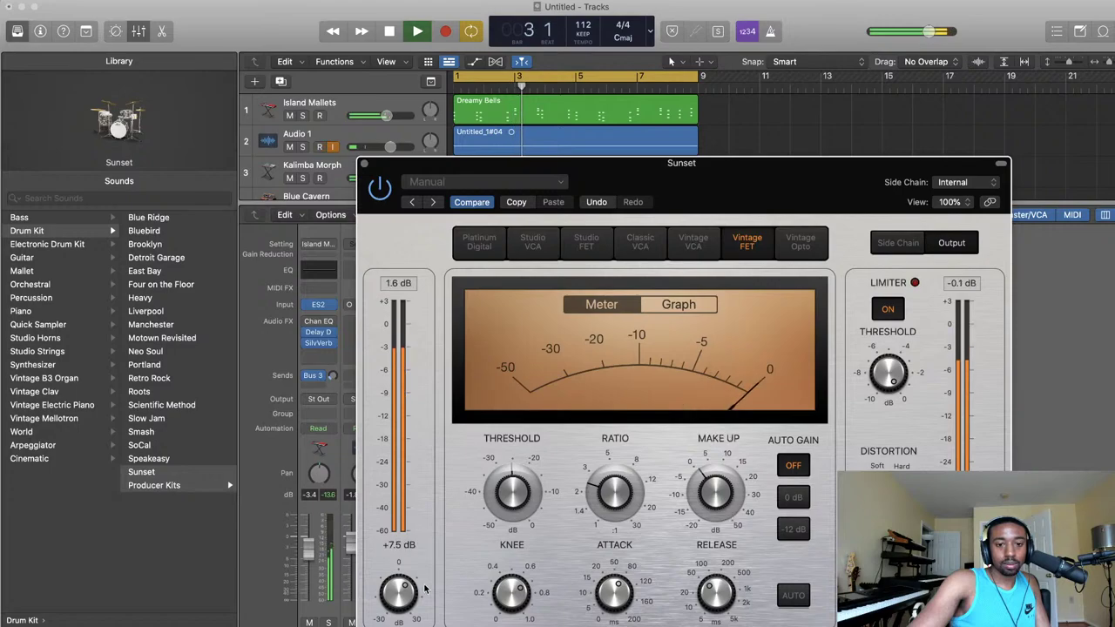
pyautogui.moveTo(411, 606); pyautogui.dragTo(413, 601)
pyautogui.press('space')
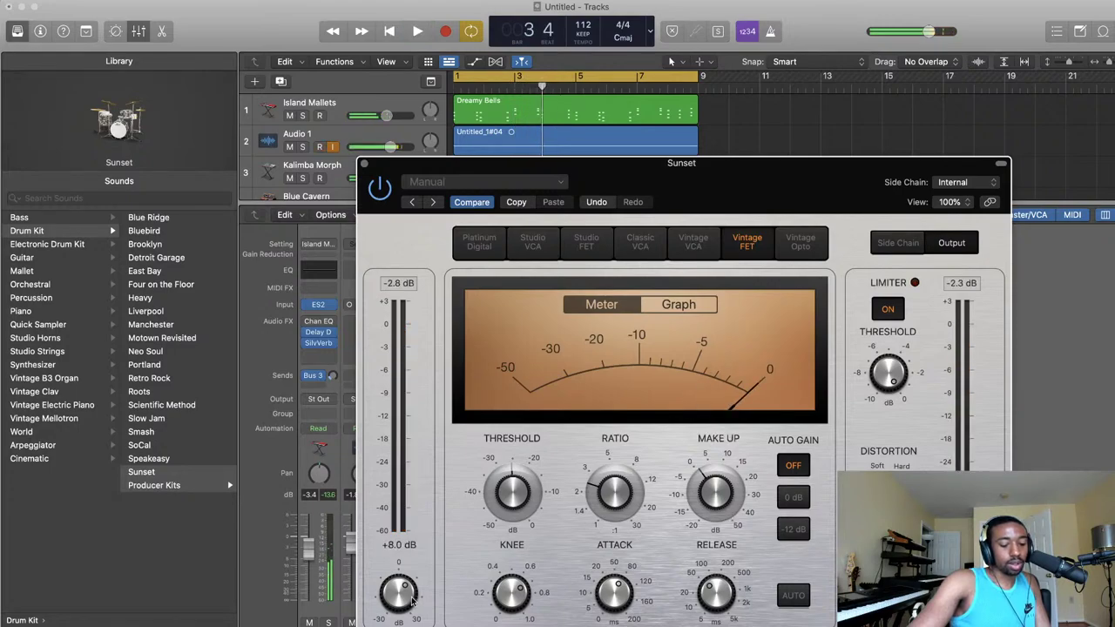
pyautogui.press('Return')
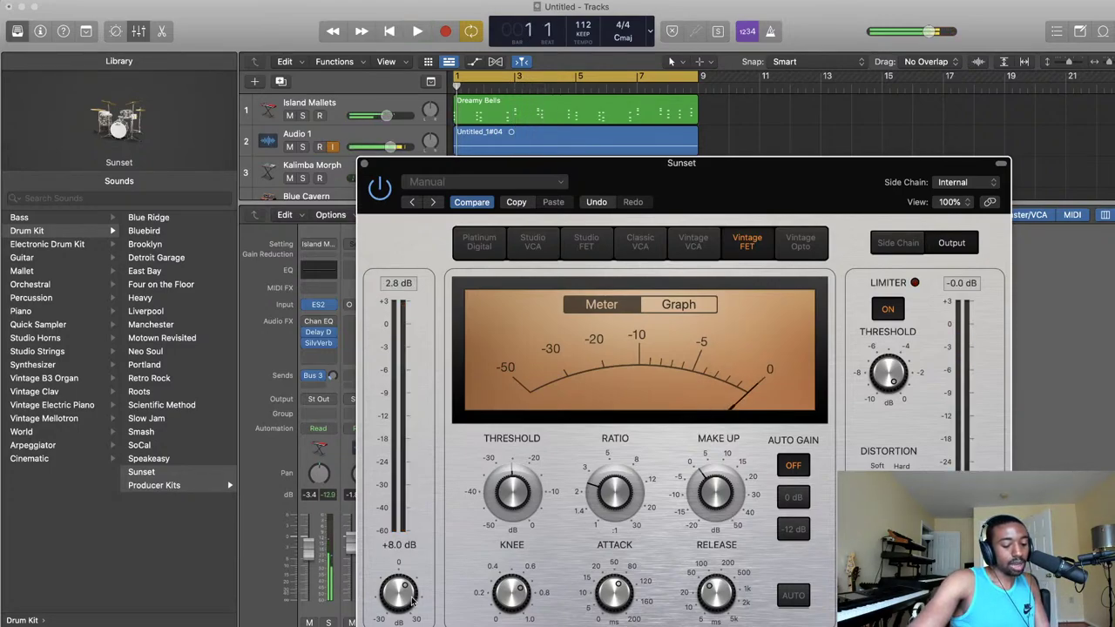
pyautogui.press('space')
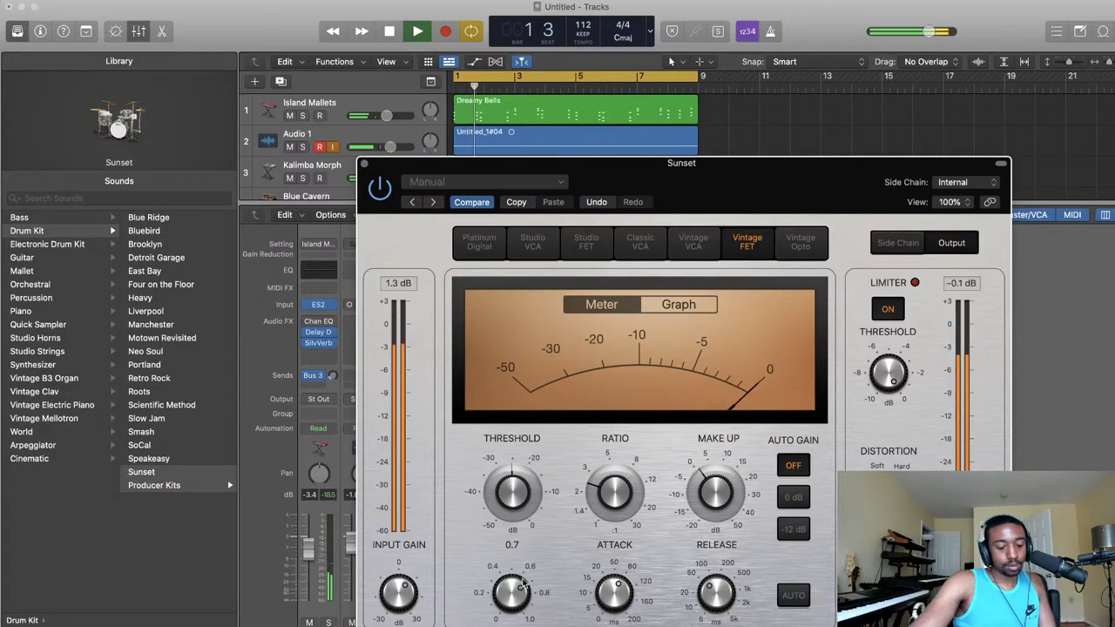
pyautogui.press('space')
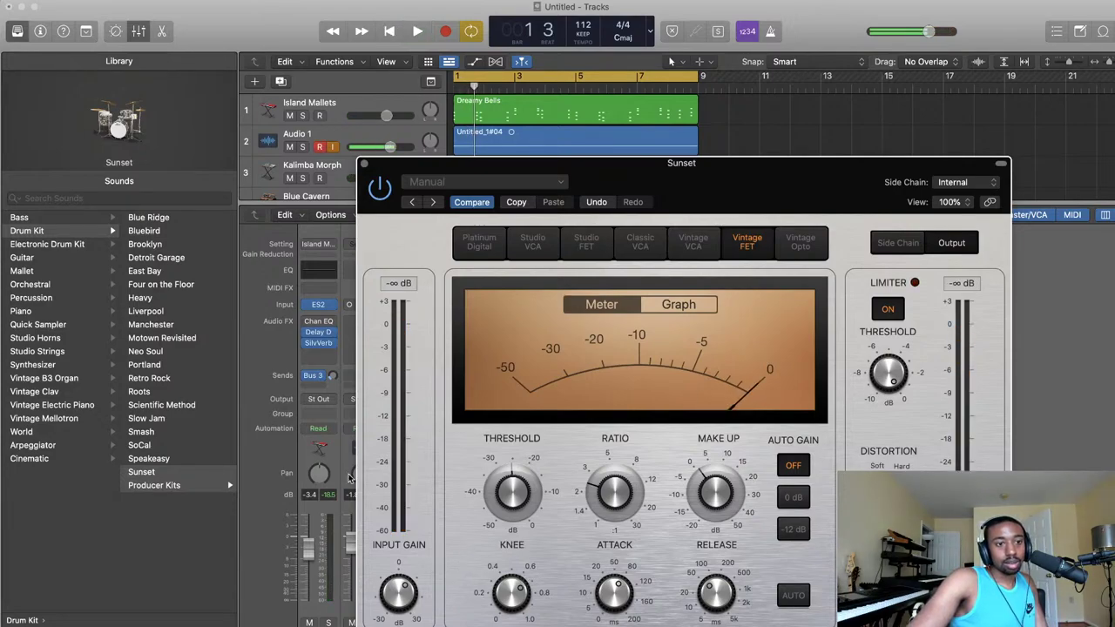
pyautogui.click(105, 508)
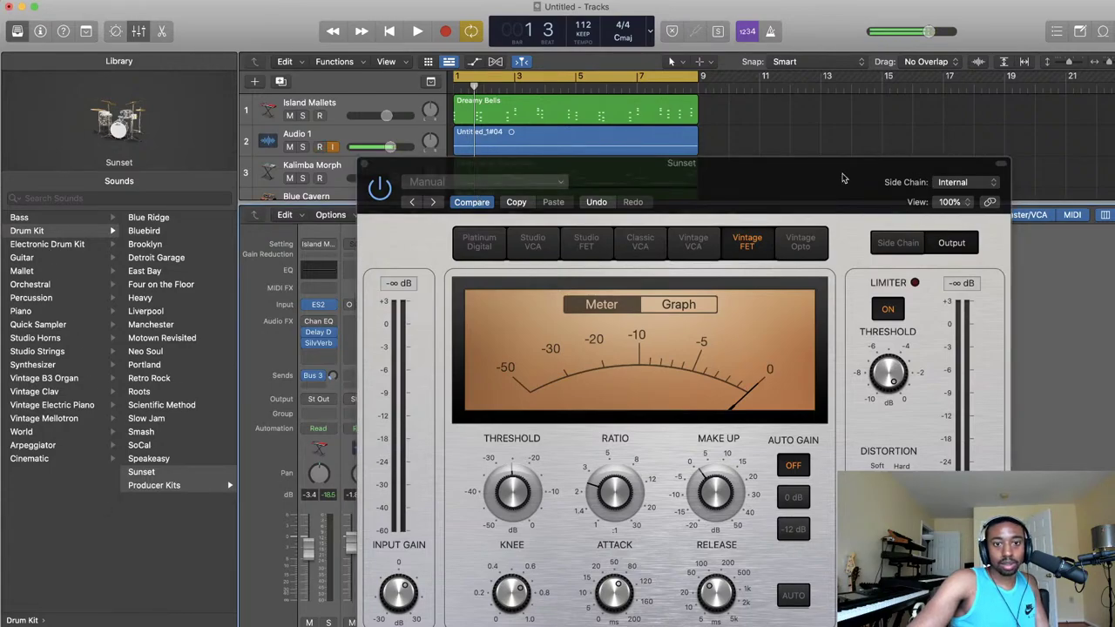
pyautogui.click(365, 166)
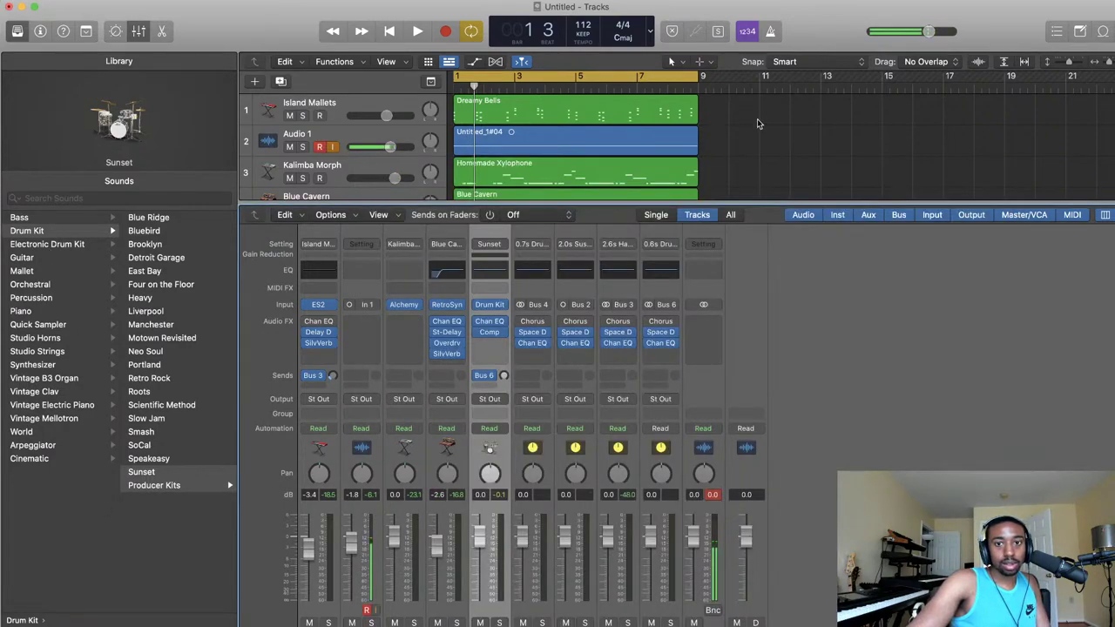
# - Load the 808 Flex electronic drum kit on the drum track and play it with the melodies
pyautogui.scroll(-2, 757, 119)
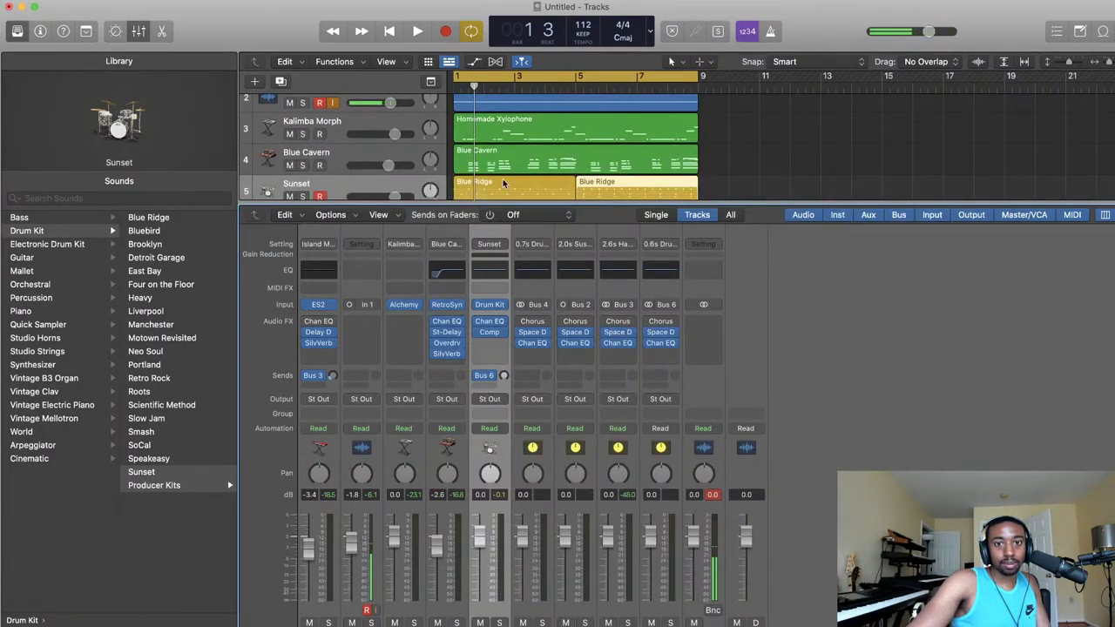
pyautogui.click(54, 246)
pyautogui.click(162, 218)
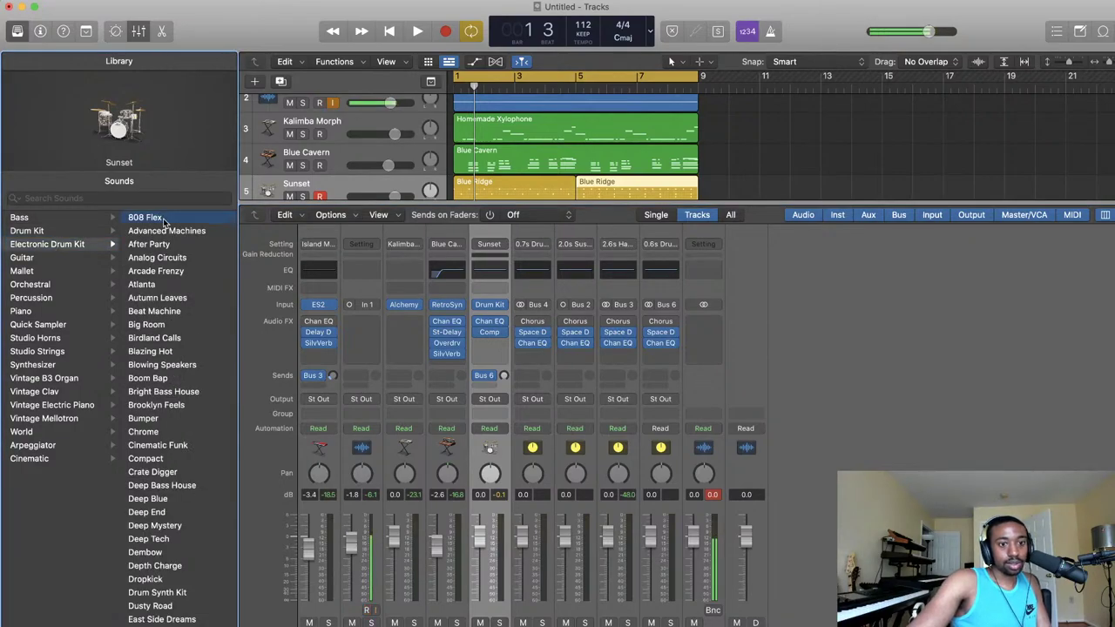
pyautogui.press('space')
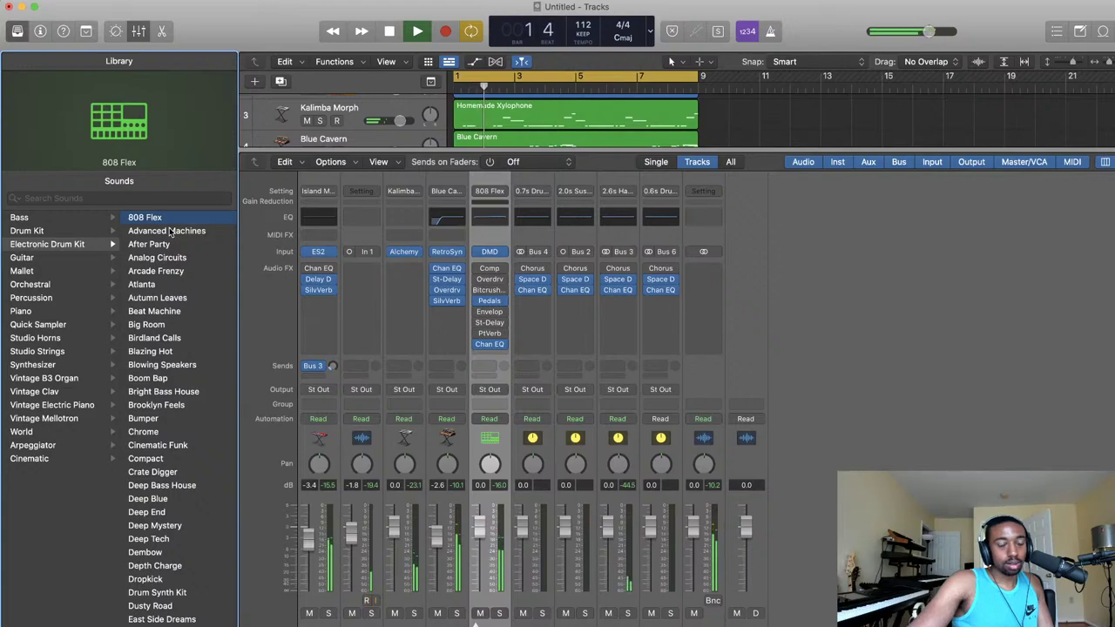
pyautogui.press('space')
pyautogui.press('space')
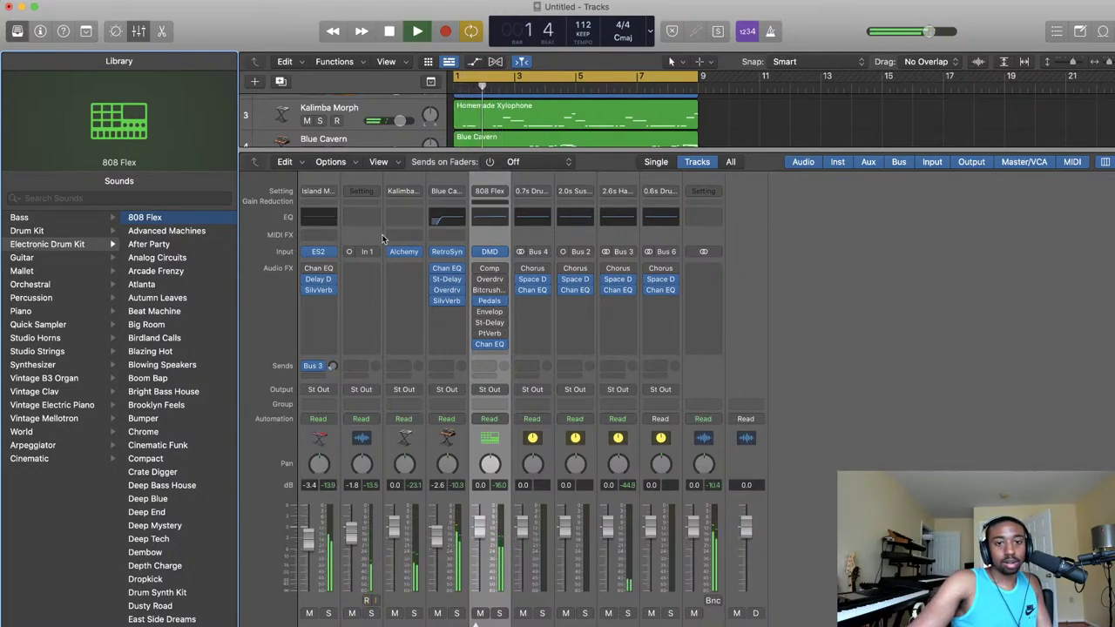
# - In the first Blue Ridge pattern, replace the Kick 1 hit on step 9 with hits on steps 7 and 11
pyautogui.scroll(-3, 735, 114)
pyautogui.scroll(2, 735, 114)
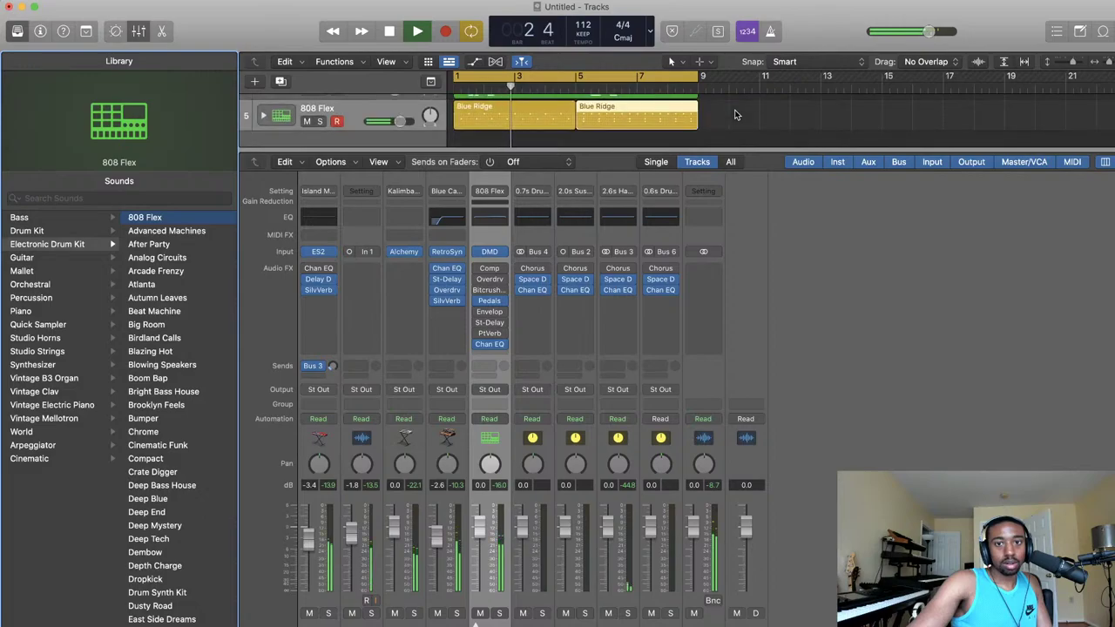
pyautogui.doubleClick(501, 130)
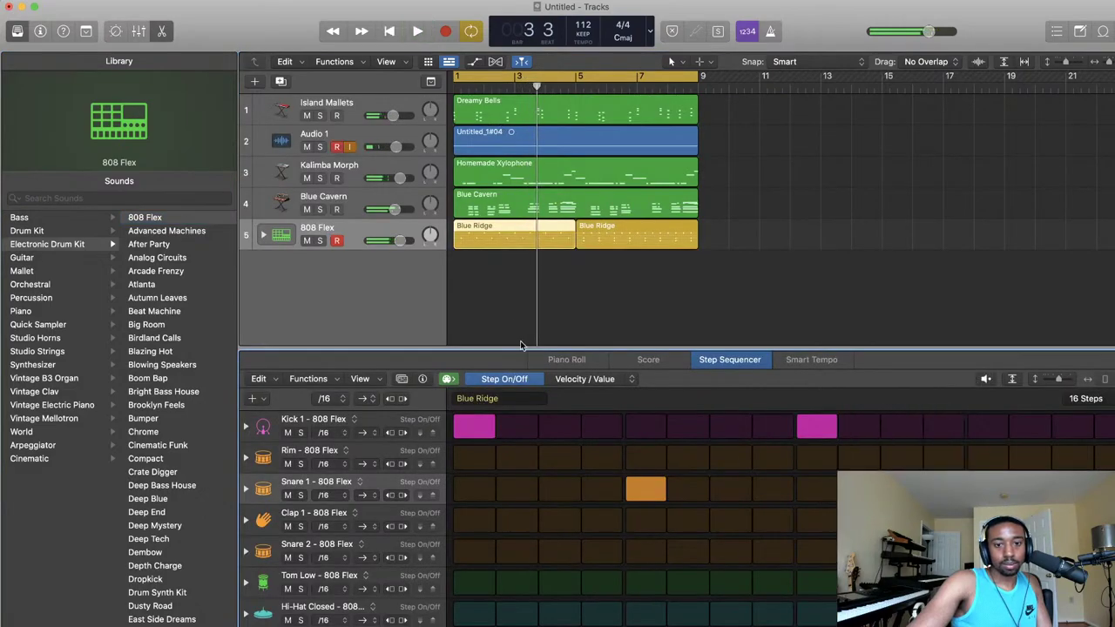
pyautogui.click(901, 426)
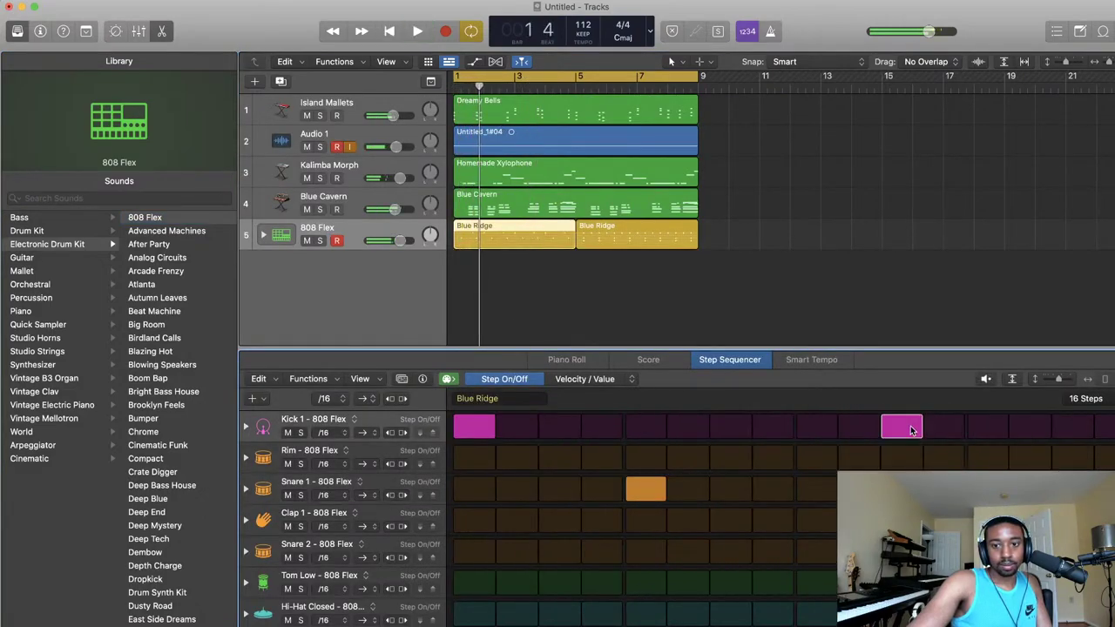
pyautogui.click(737, 428)
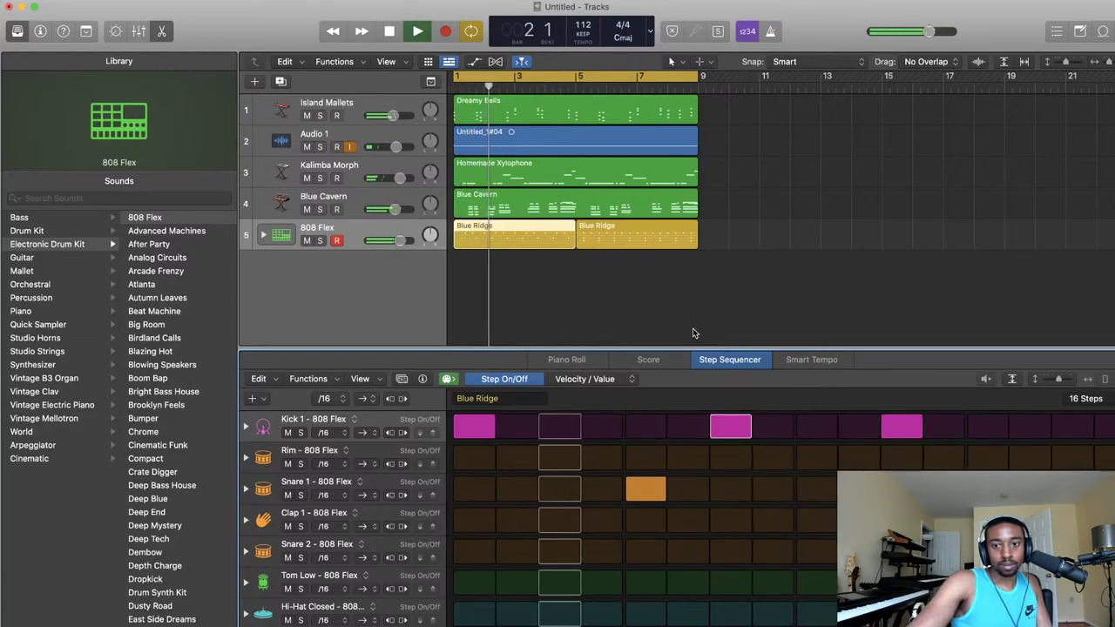
# - In the second Blue Ridge pattern, replace the Kick 1 hit on step 9 with hits on steps 7 and 11
pyautogui.click(594, 242)
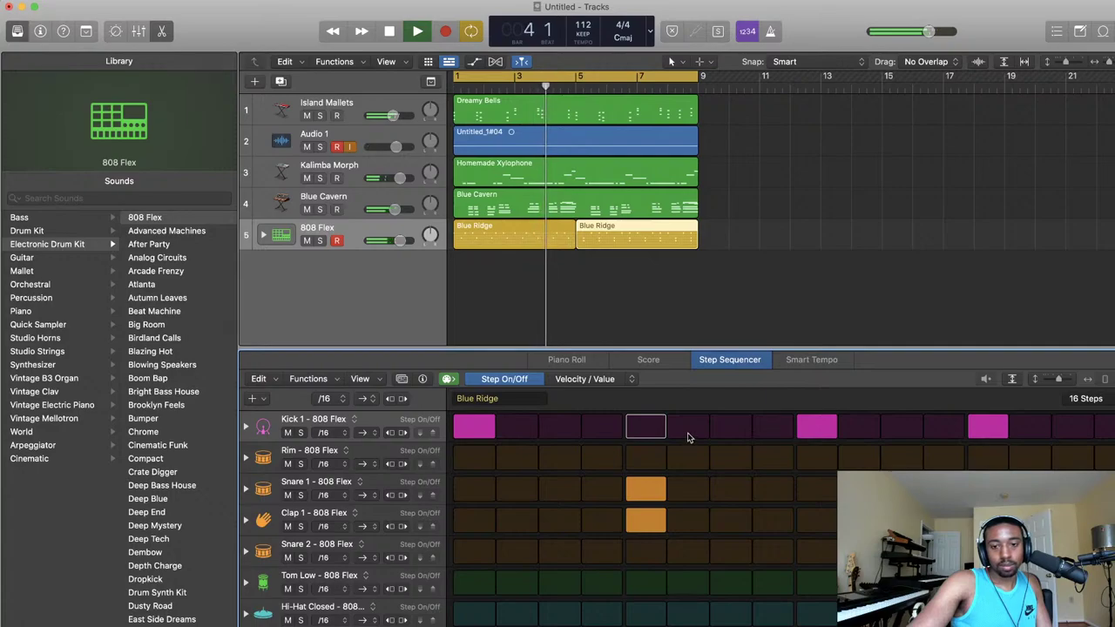
pyautogui.click(731, 428)
pyautogui.click(820, 427)
pyautogui.click(887, 427)
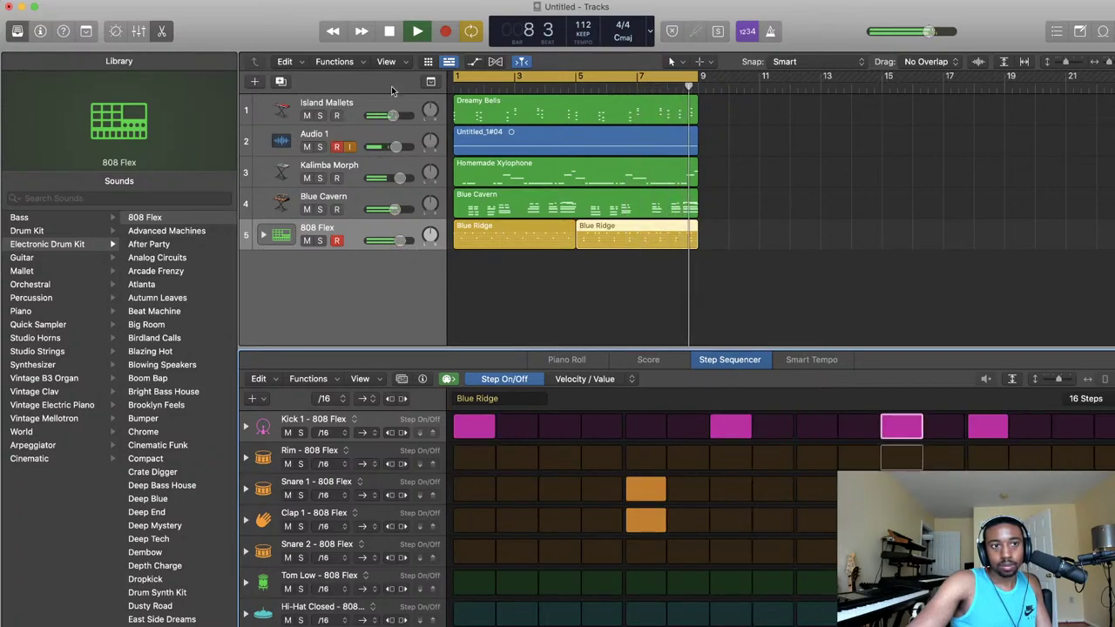
# - Show the mixer and replay the opening of the loop to listen to the drum levels
pyautogui.click(139, 32)
pyautogui.press('space')
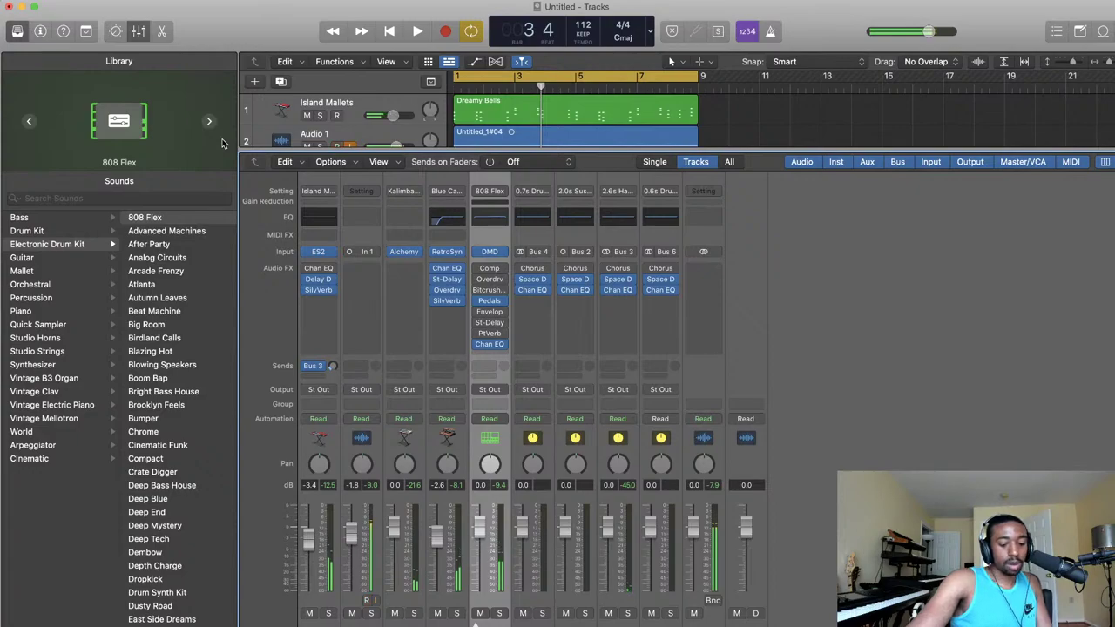
pyautogui.press('space')
pyautogui.press('space')
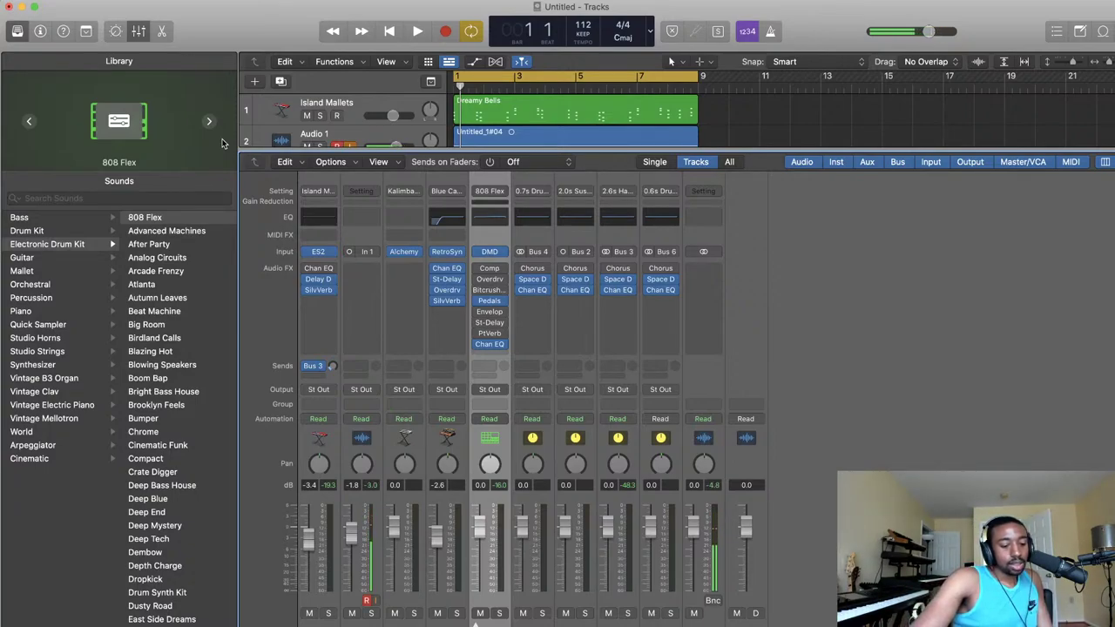
pyautogui.press('space')
pyautogui.press('space')
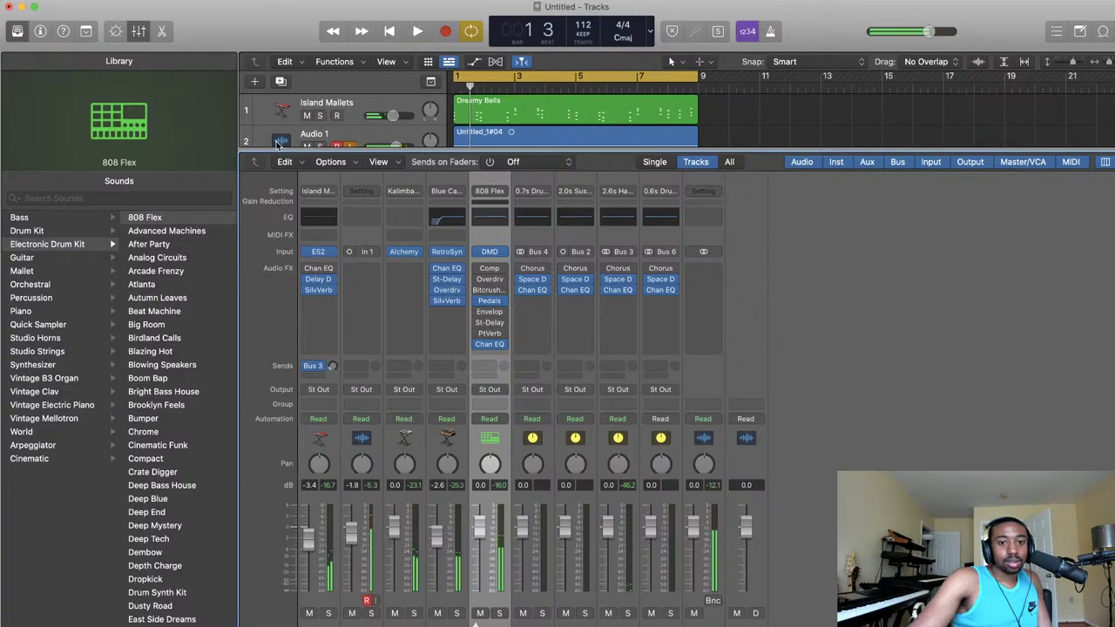
# - Inspect the Pedalboard and Compressor plug-ins on the 808 Flex channel and close each one
pyautogui.click(491, 302)
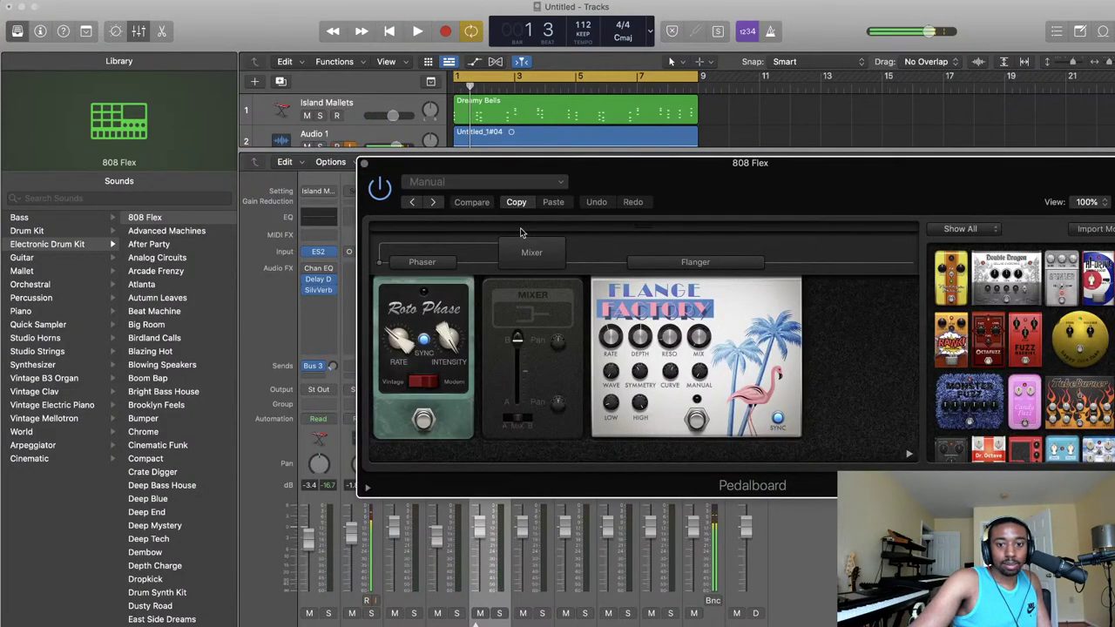
pyautogui.click(806, 535)
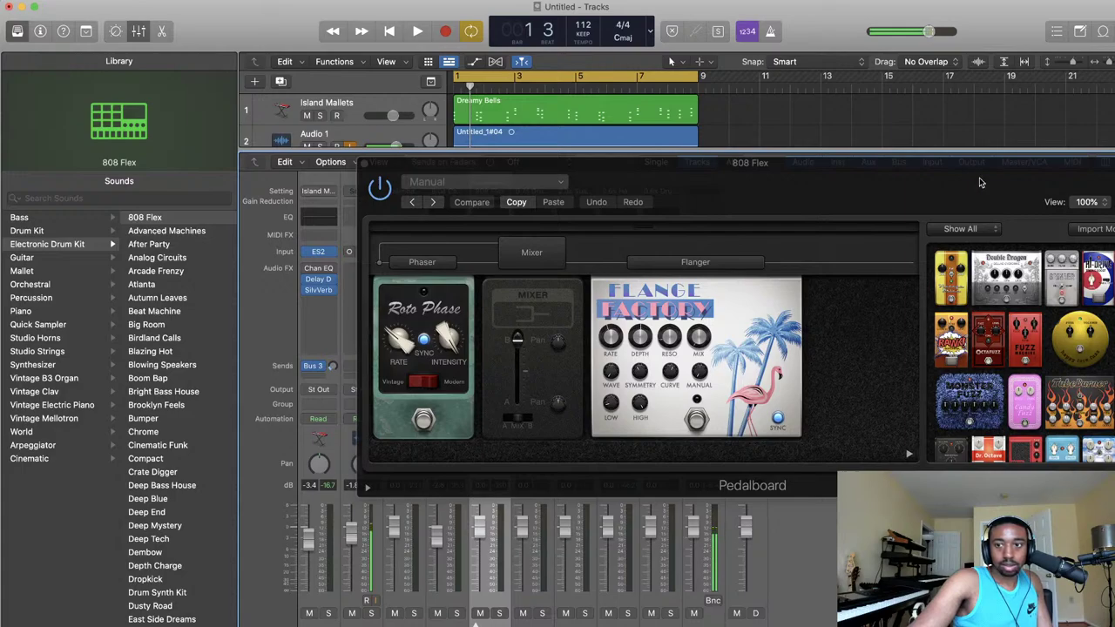
pyautogui.click(367, 163)
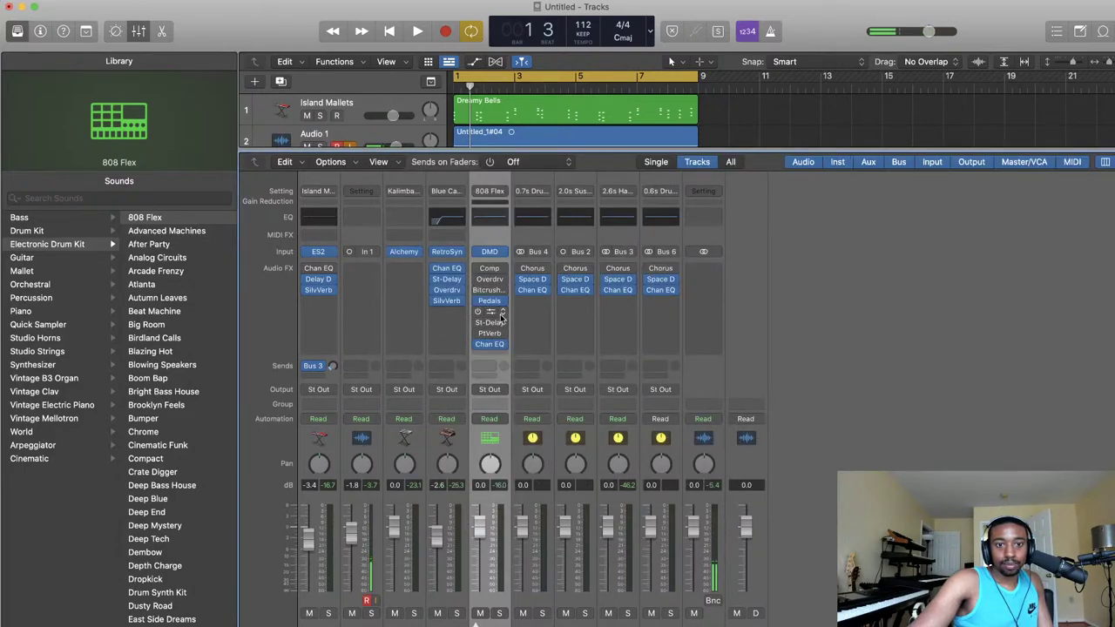
pyautogui.click(493, 277)
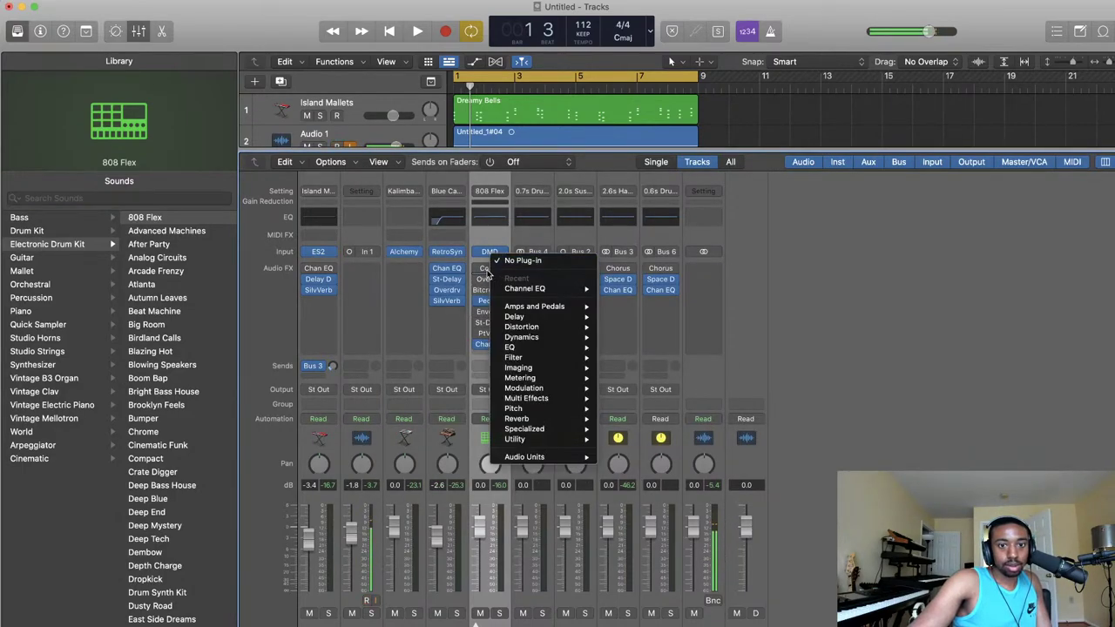
pyautogui.click(490, 274)
pyautogui.click(490, 271)
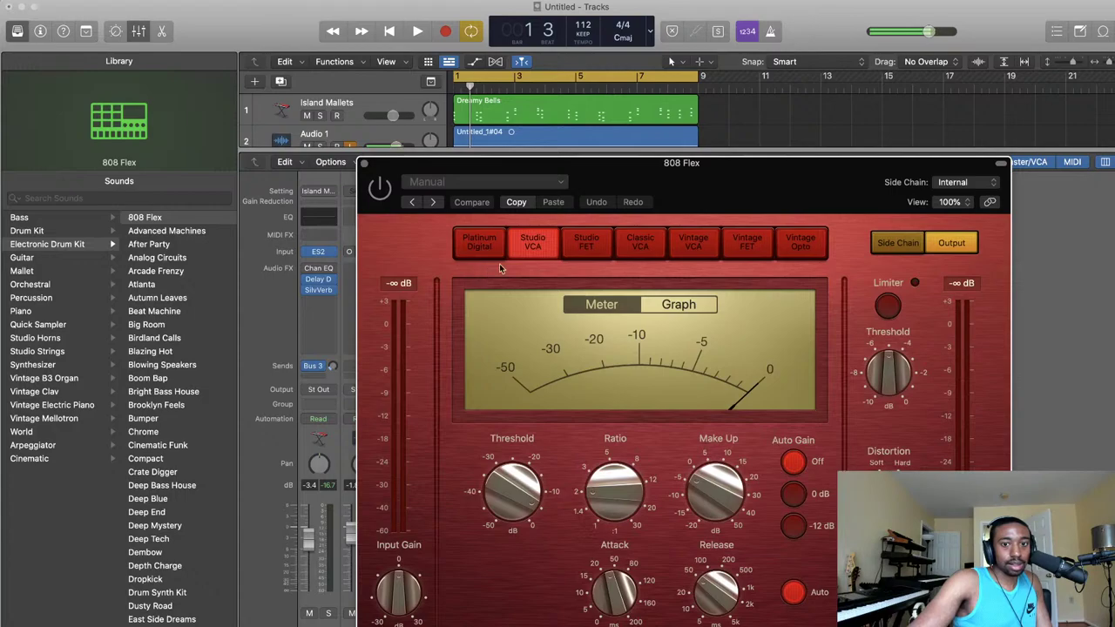
pyautogui.click(365, 165)
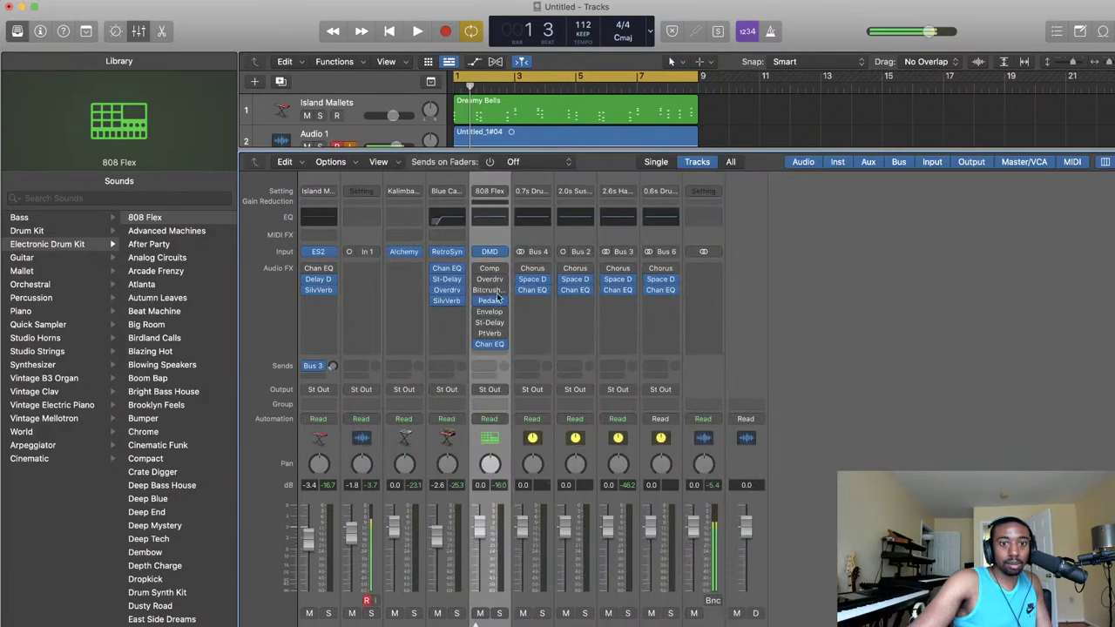
# - Set the 808 Flex compressor's ratio to 3.7:1 and its threshold to -23.5 dB, and replay the loop
pyautogui.click(491, 273)
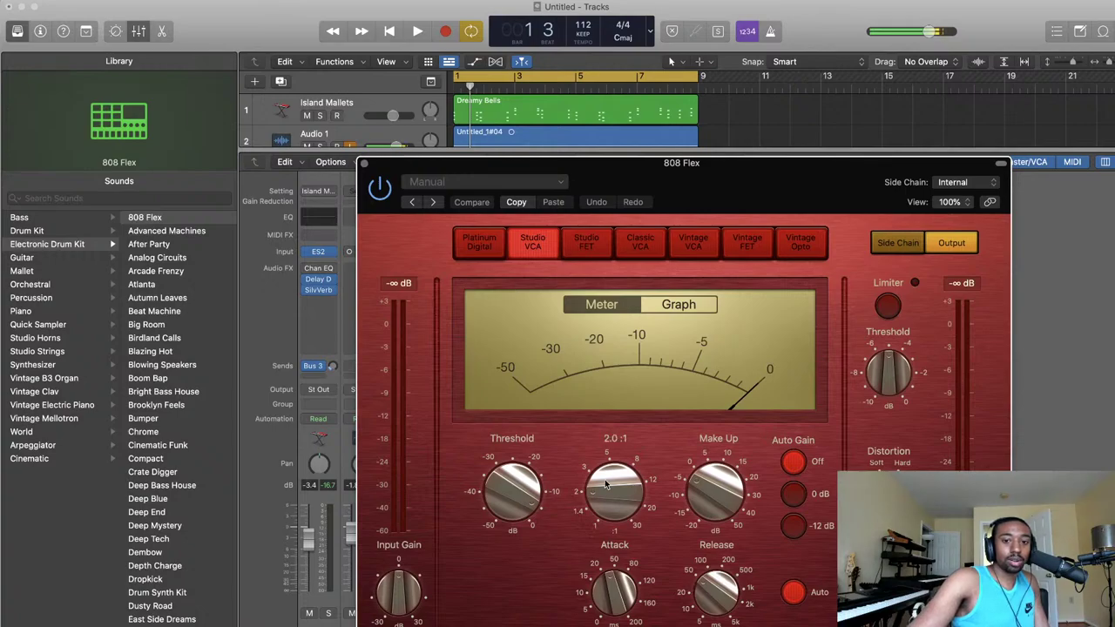
pyautogui.moveTo(607, 486); pyautogui.dragTo(608, 448)
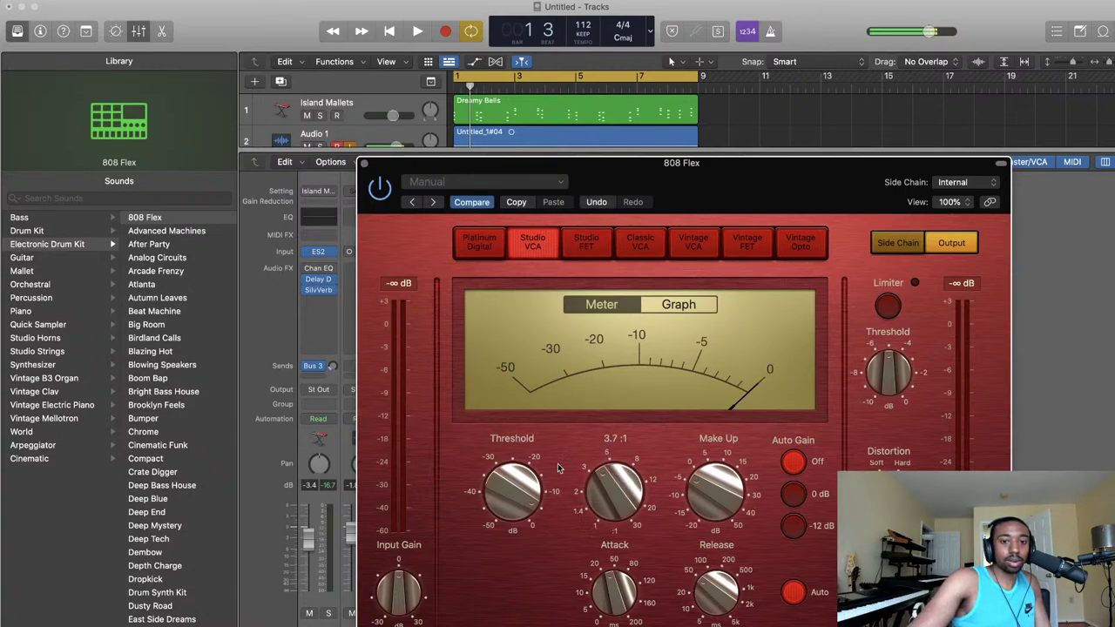
pyautogui.moveTo(515, 481); pyautogui.dragTo(508, 544)
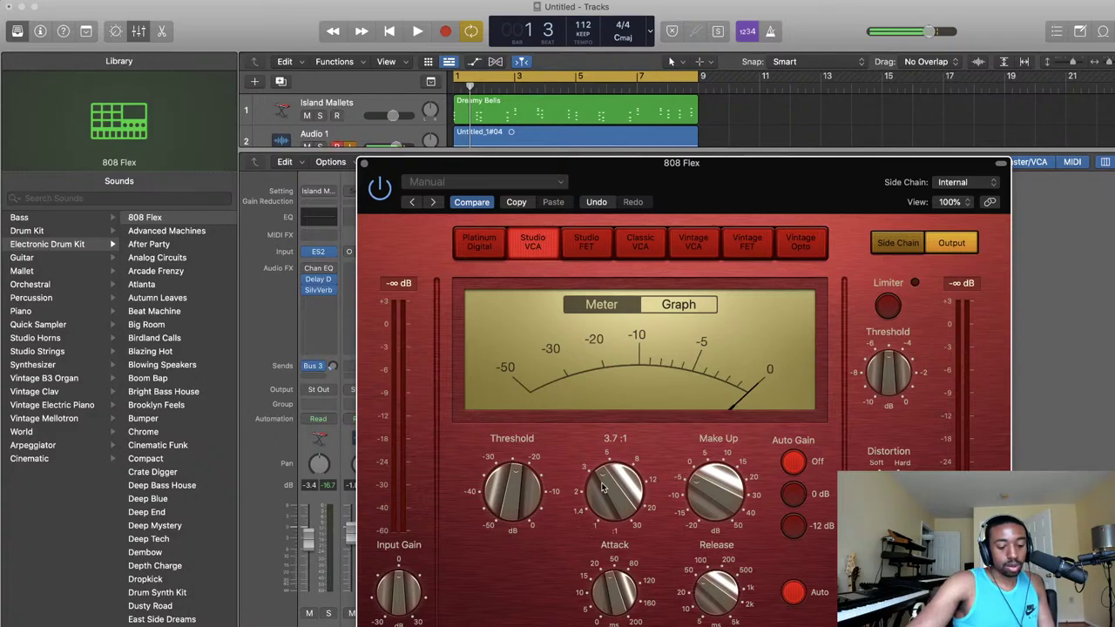
pyautogui.press('space')
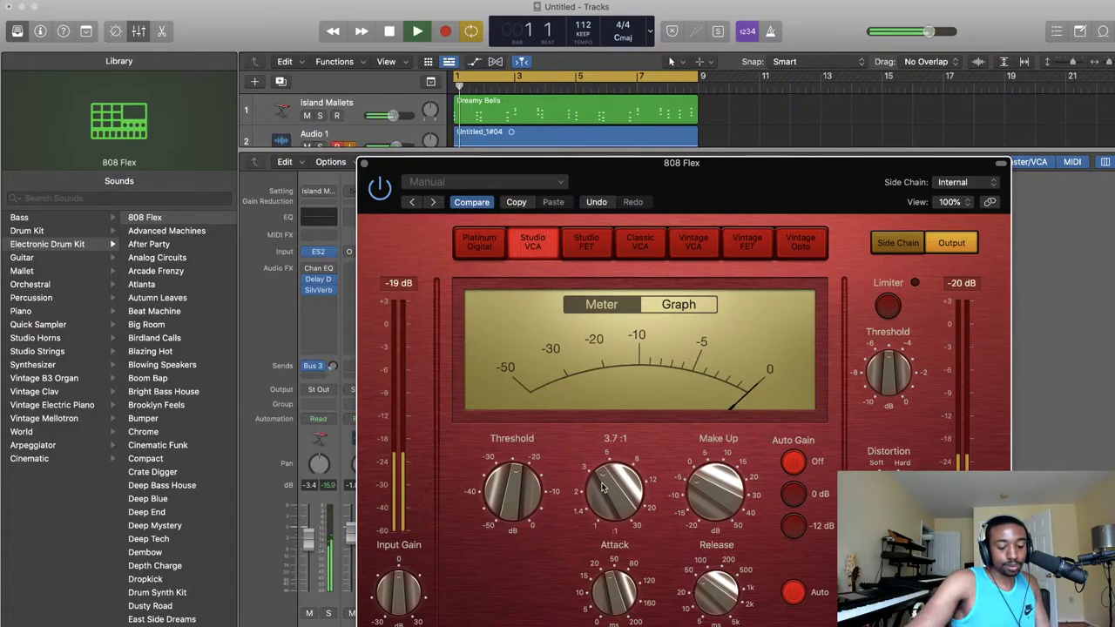
pyautogui.press('space')
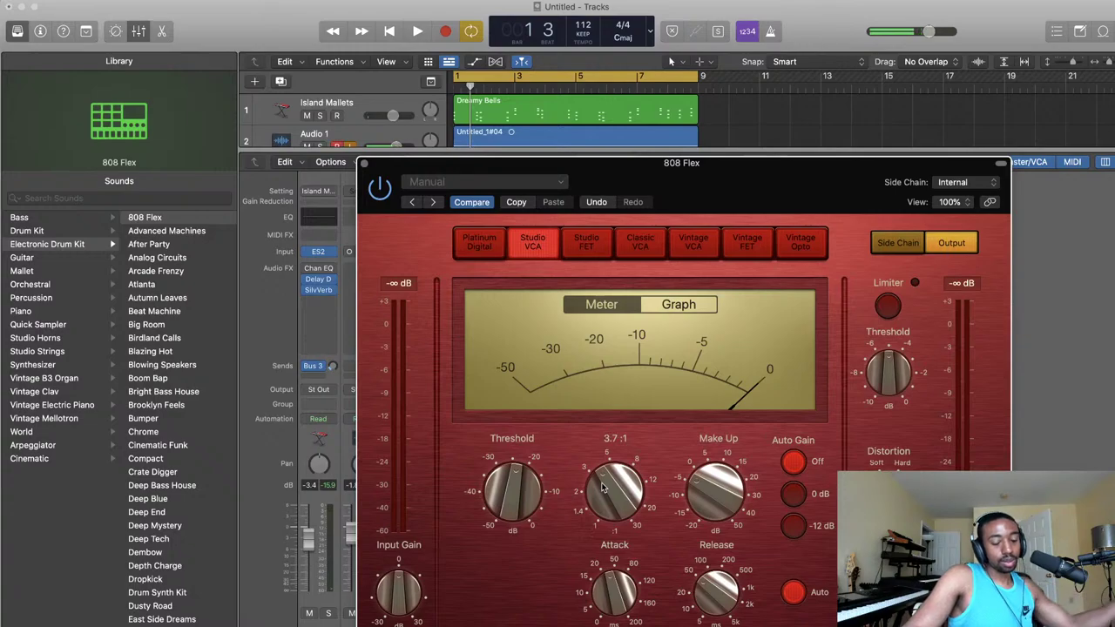
pyautogui.press('space')
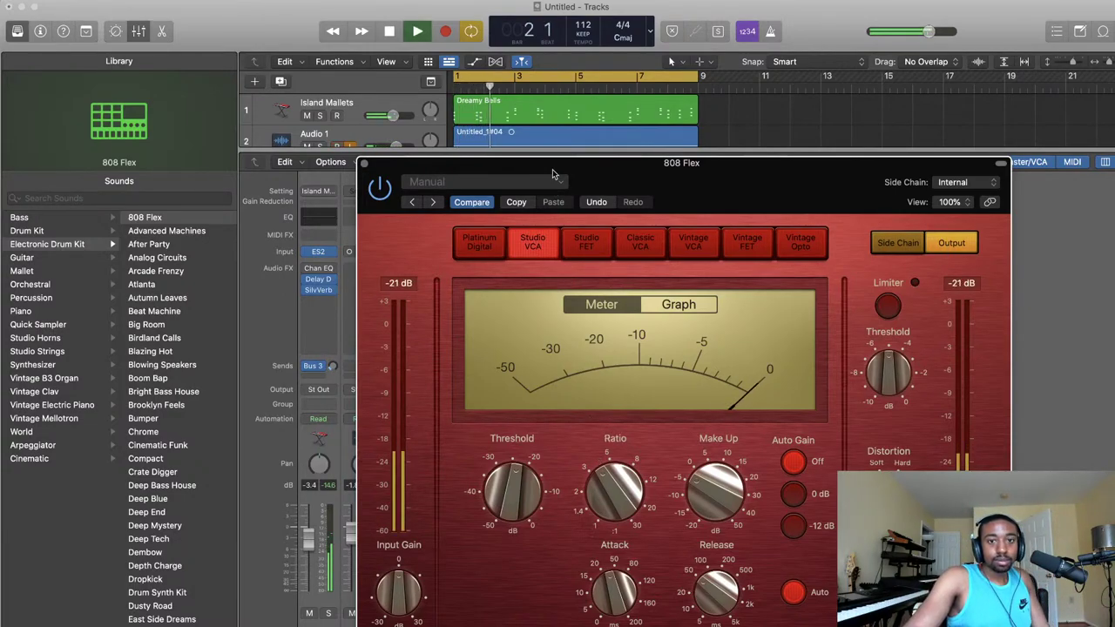
# - Lower the compressor's attack to 0.0 ms and raise its input gain while the loop plays
pyautogui.moveTo(546, 167); pyautogui.dragTo(497, 140)
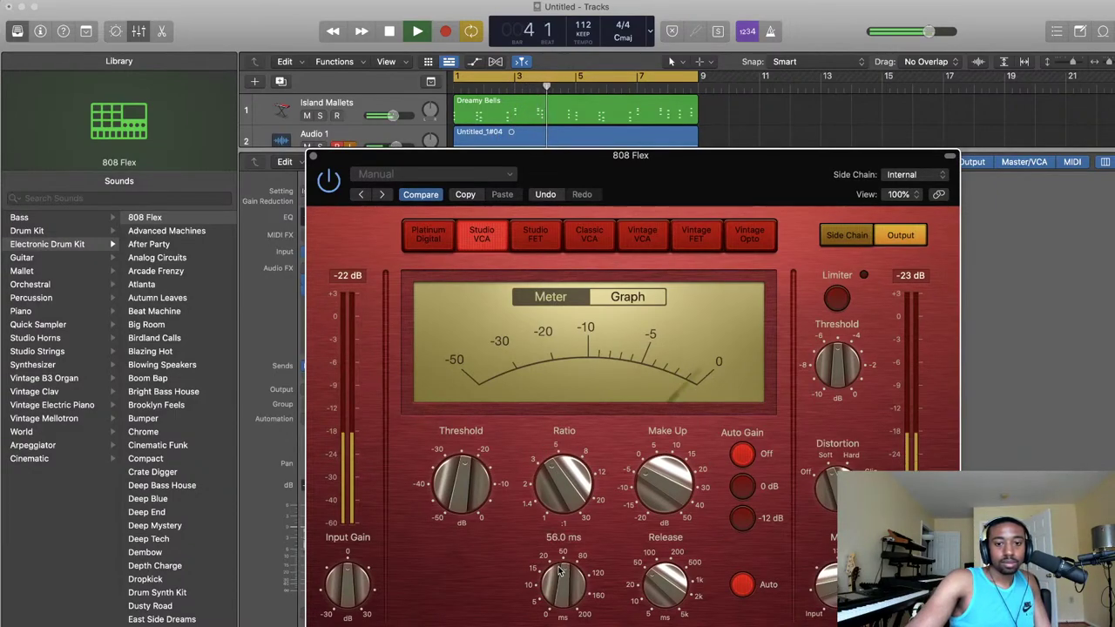
pyautogui.moveTo(557, 567)
pyautogui.moveTo(558, 567); pyautogui.dragTo(551, 542)
pyautogui.moveTo(541, 579); pyautogui.dragTo(555, 604)
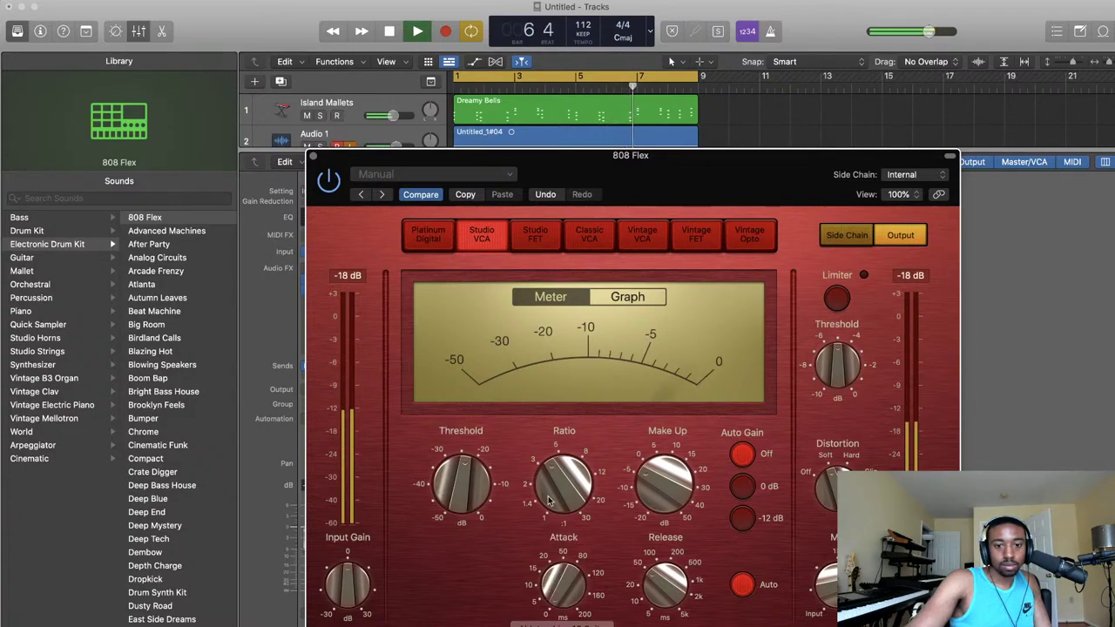
pyautogui.moveTo(660, 499)
pyautogui.moveTo(353, 582); pyautogui.dragTo(358, 568)
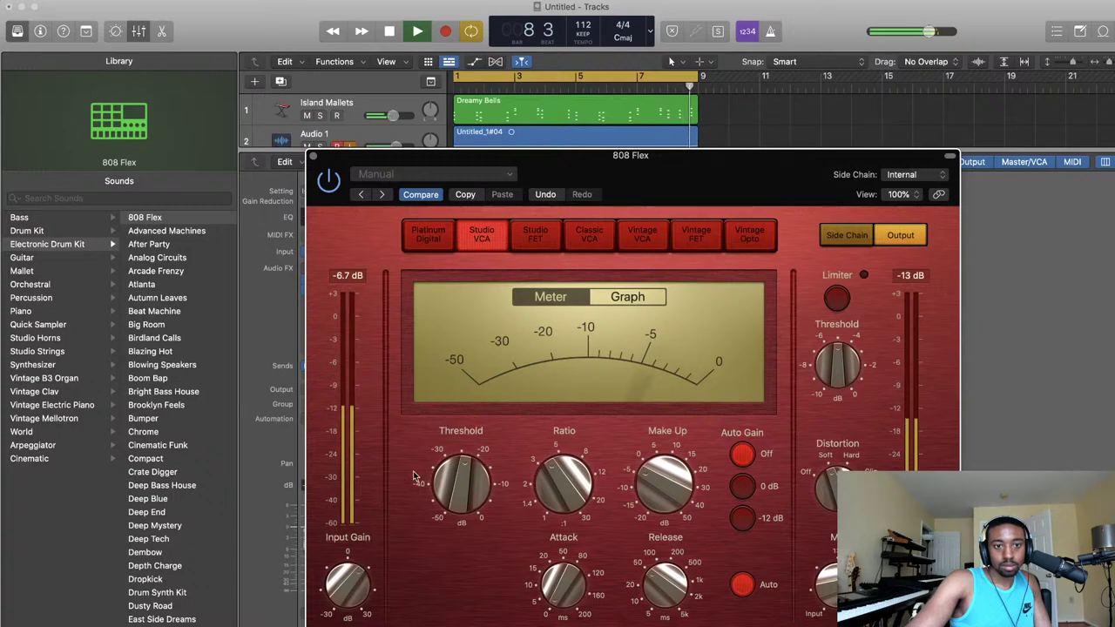
pyautogui.moveTo(440, 447)
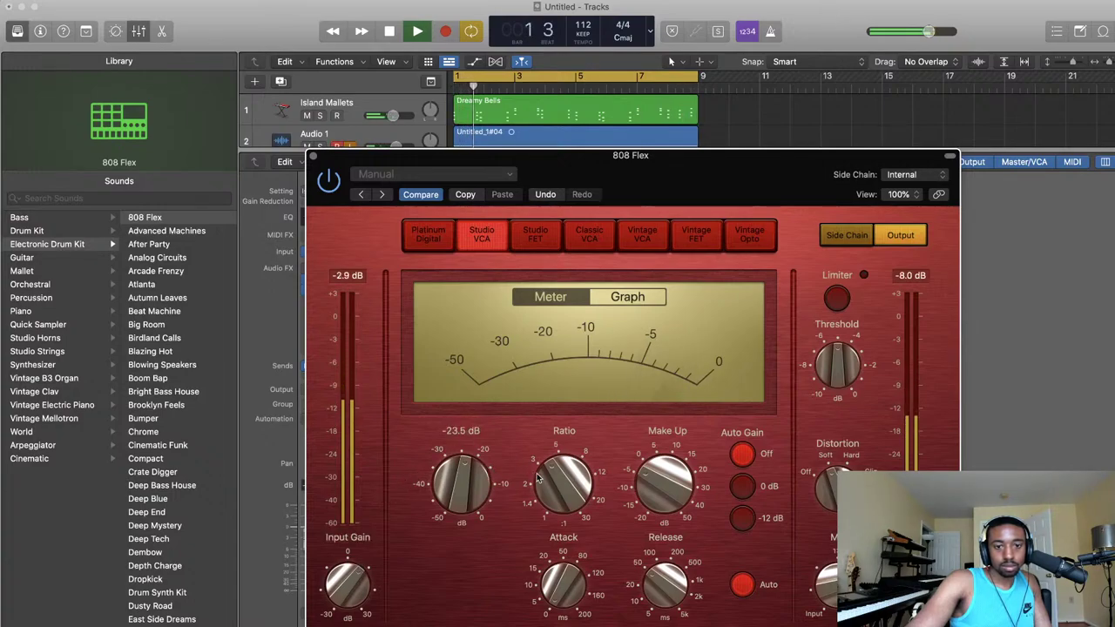
pyautogui.moveTo(539, 478)
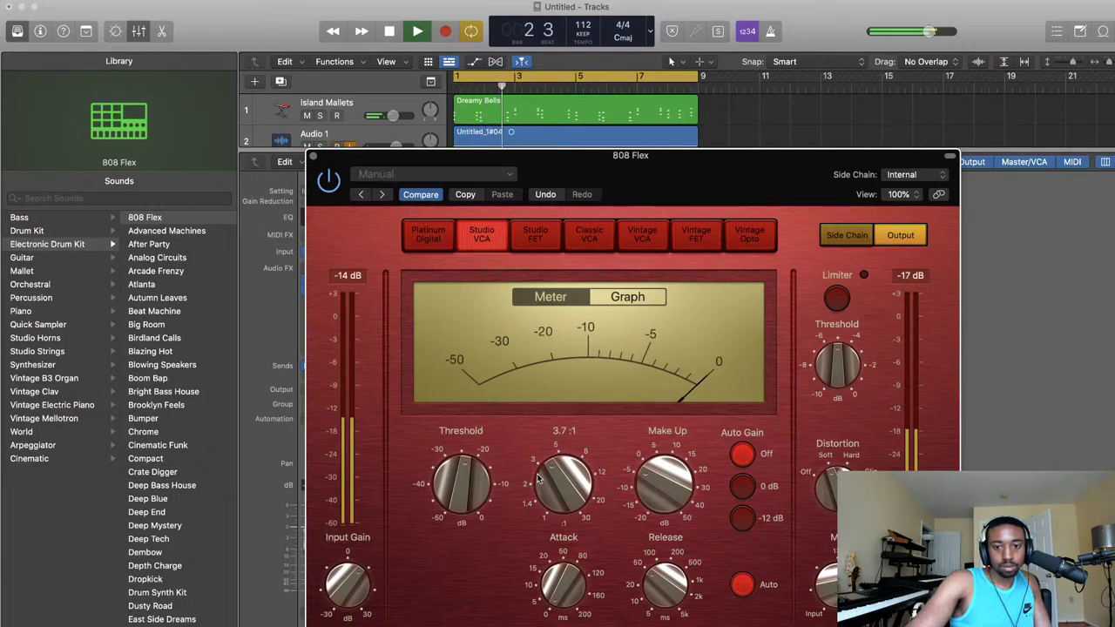
pyautogui.moveTo(571, 589)
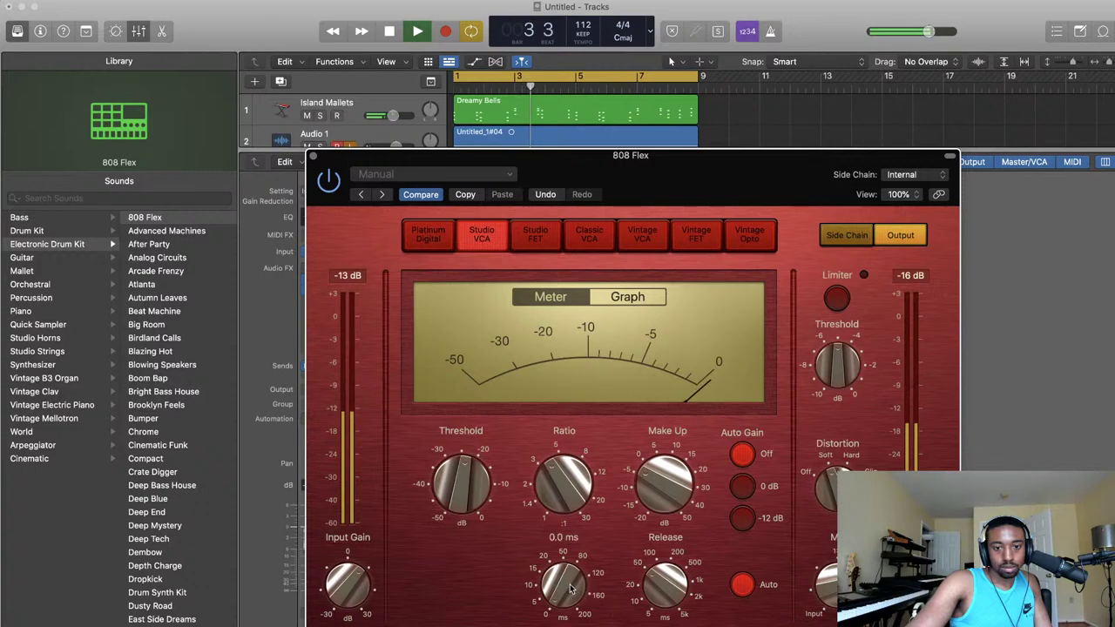
# - Lengthen the compressor's attack and adjust its release during playback
pyautogui.moveTo(572, 589); pyautogui.dragTo(548, 540)
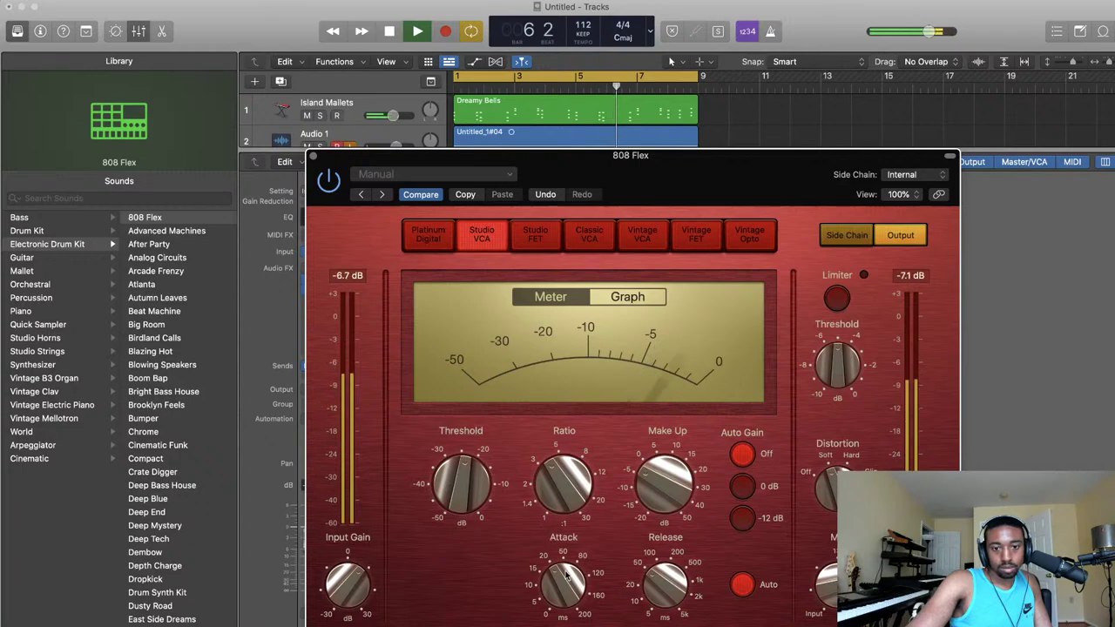
pyautogui.moveTo(666, 577)
pyautogui.mouseDown()
pyautogui.moveTo(655, 593)
pyautogui.moveTo(647, 571)
pyautogui.mouseUp()
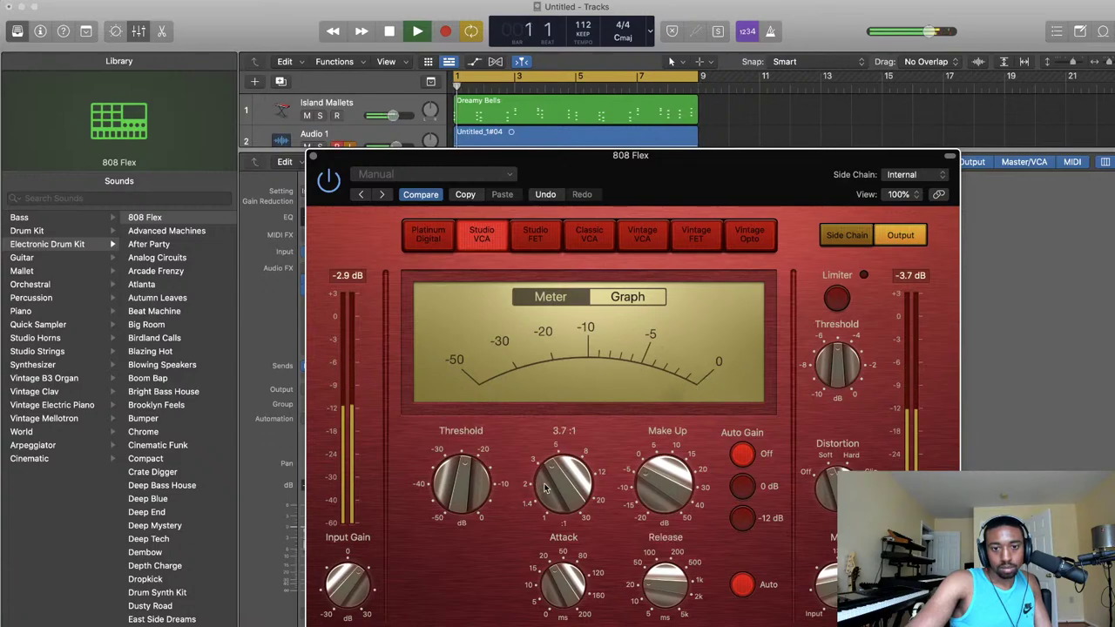
# - Set the compressor's ratio to 8.7:1 and its make-up gain to 1.5 dB, and stop playback
pyautogui.moveTo(546, 489); pyautogui.dragTo(552, 435)
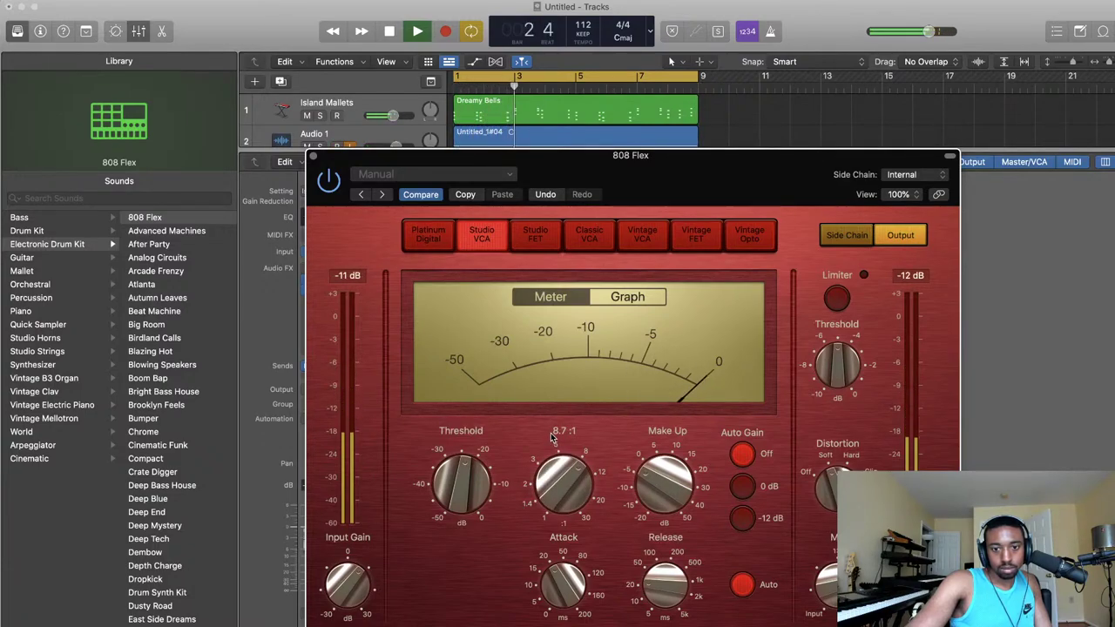
pyautogui.moveTo(661, 484); pyautogui.dragTo(660, 476)
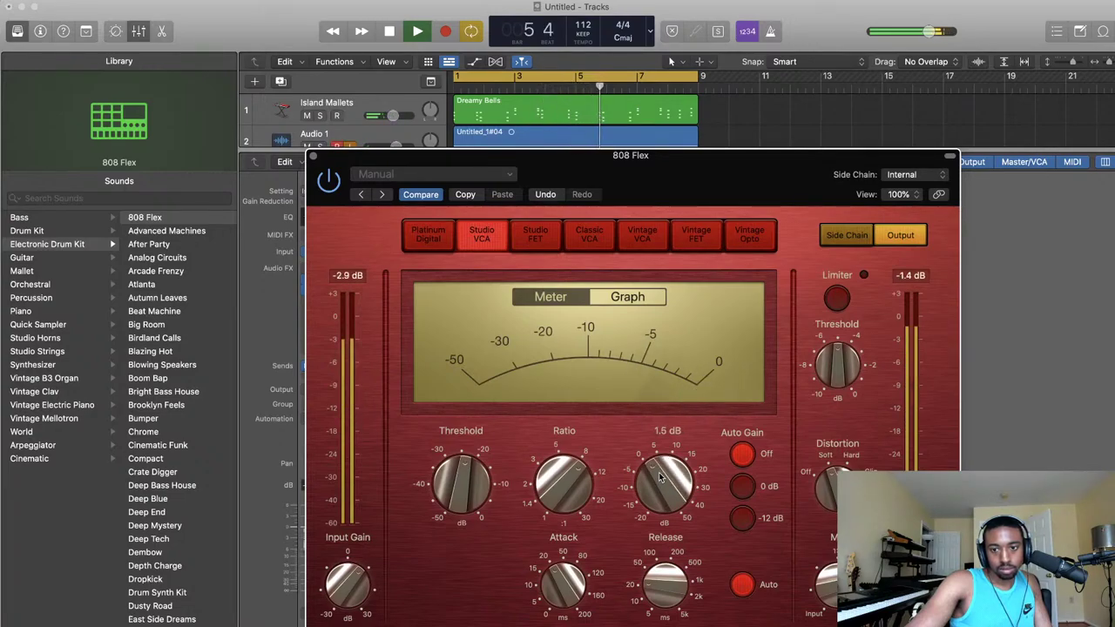
pyautogui.press('space')
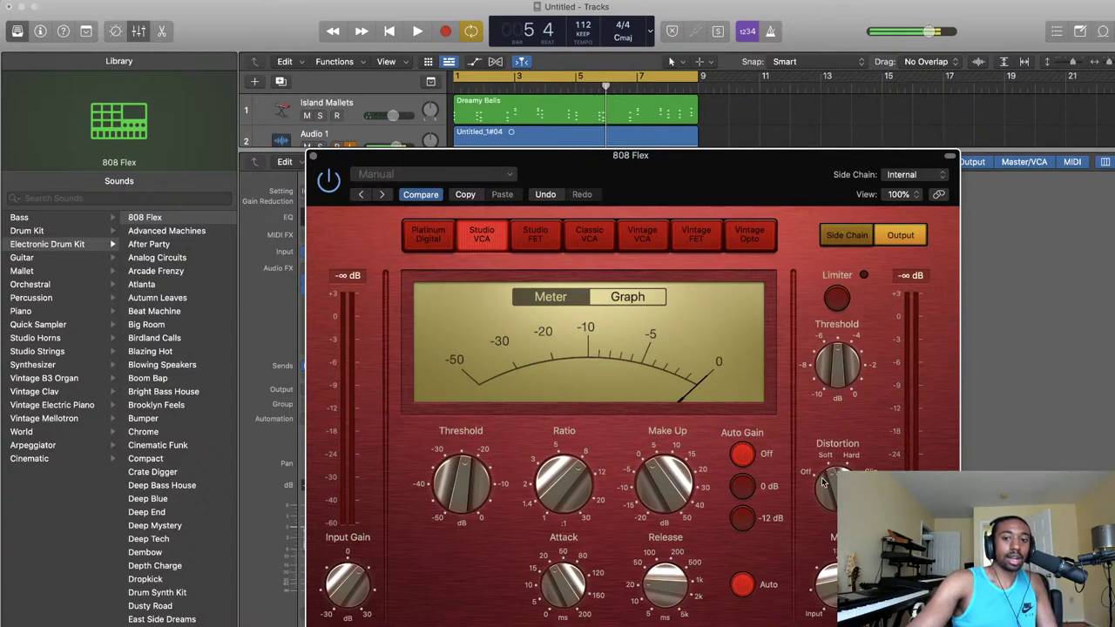
# - Replay the loop several times to judge the compressed drums and turn on the compressor's limiter
pyautogui.press('space')
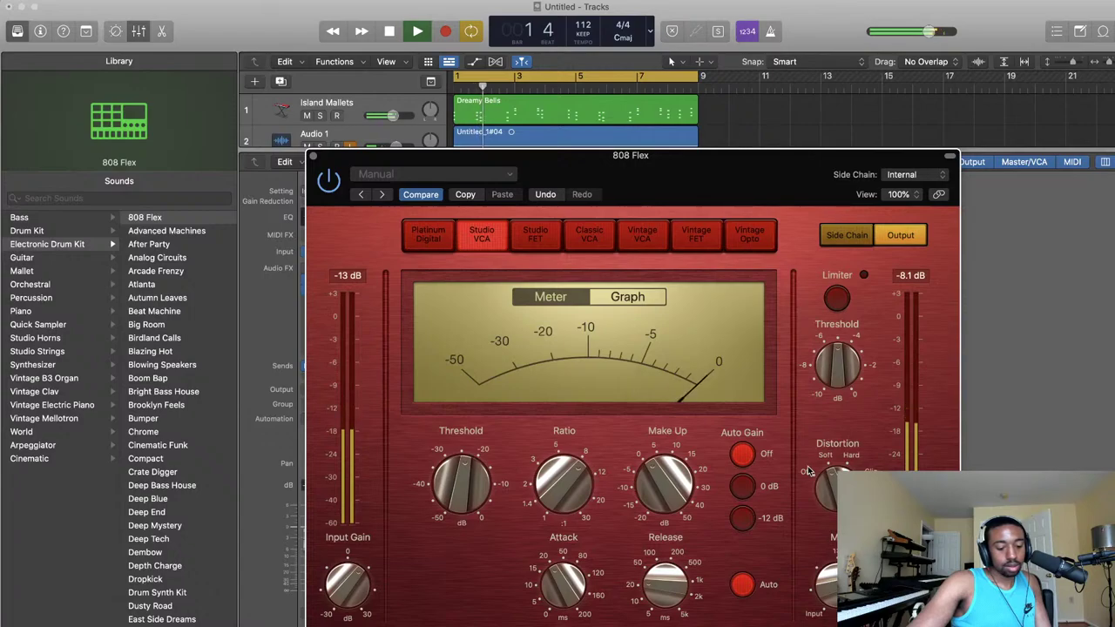
pyautogui.press('space')
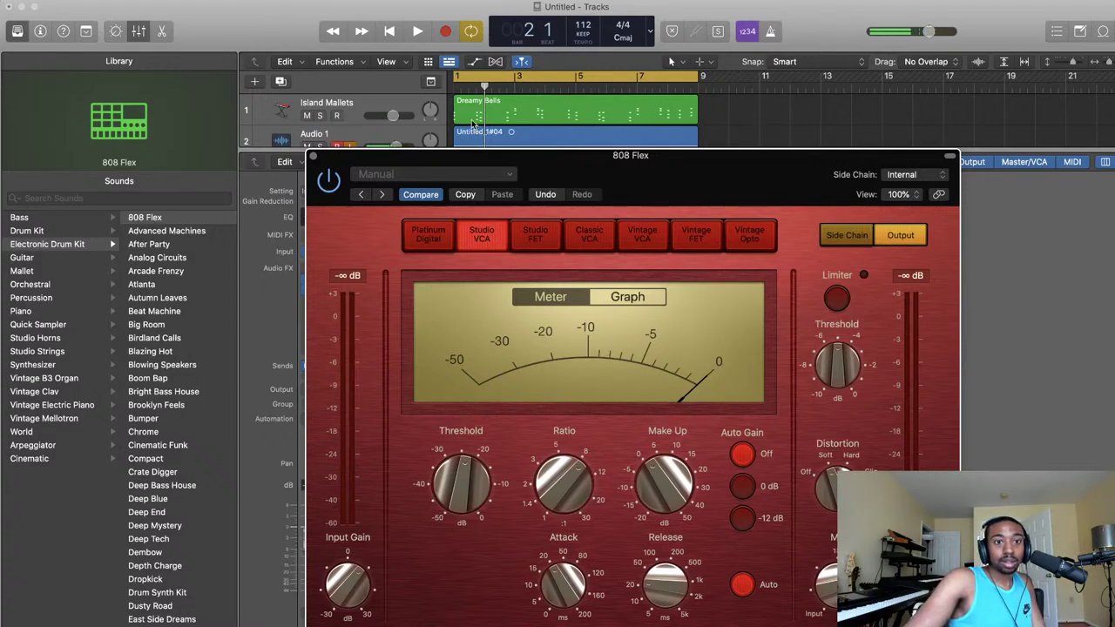
pyautogui.press('space')
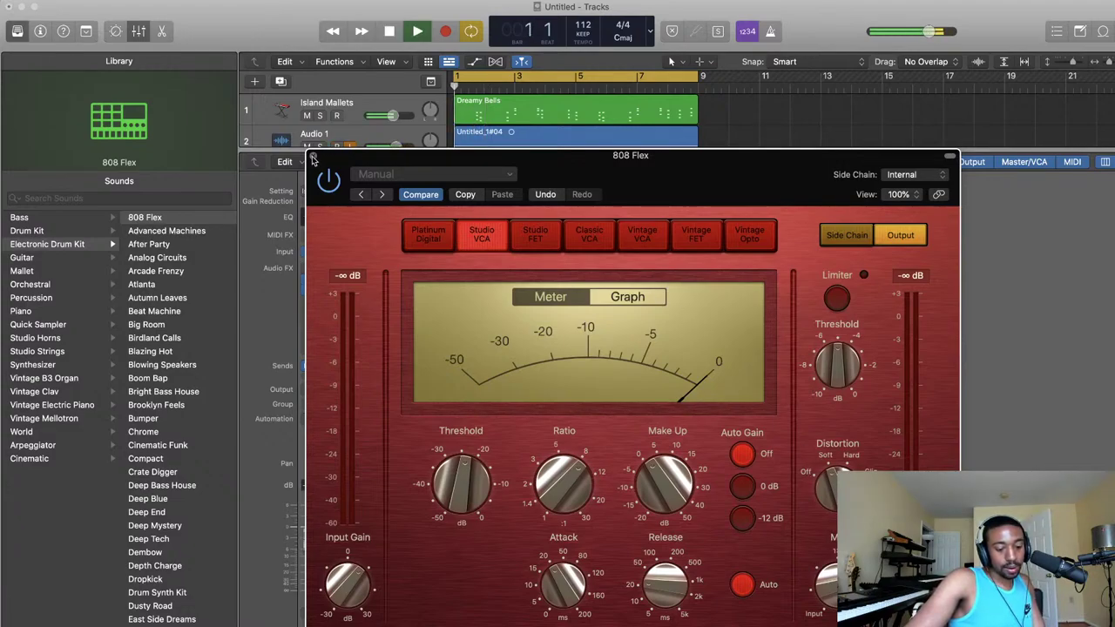
pyautogui.press('space')
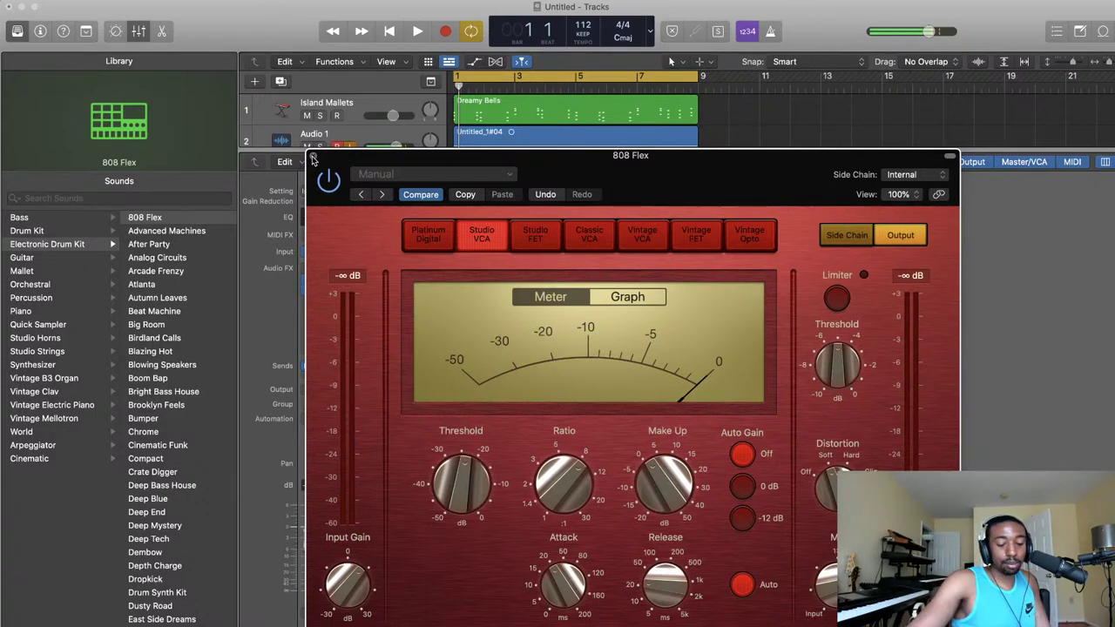
pyautogui.press('space')
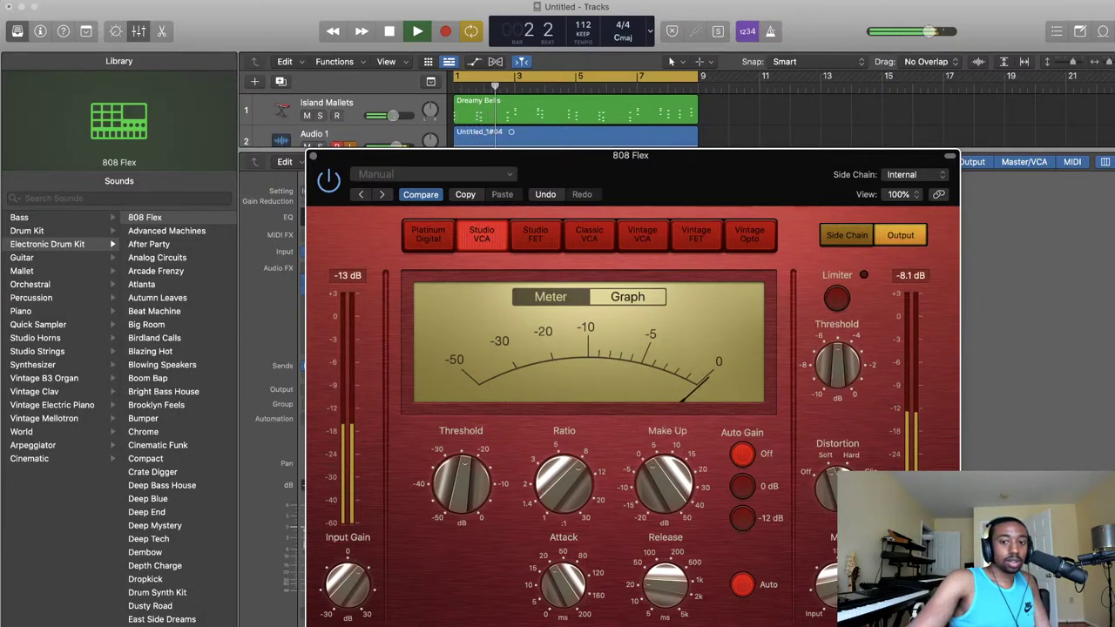
pyautogui.press('space')
pyautogui.press('space')
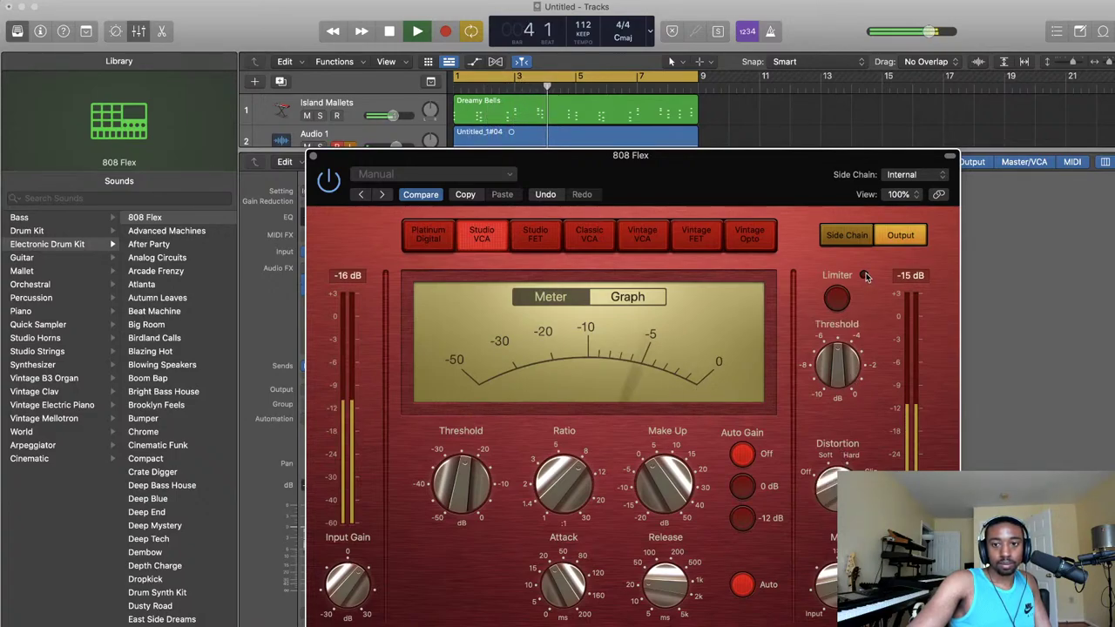
pyautogui.click(837, 298)
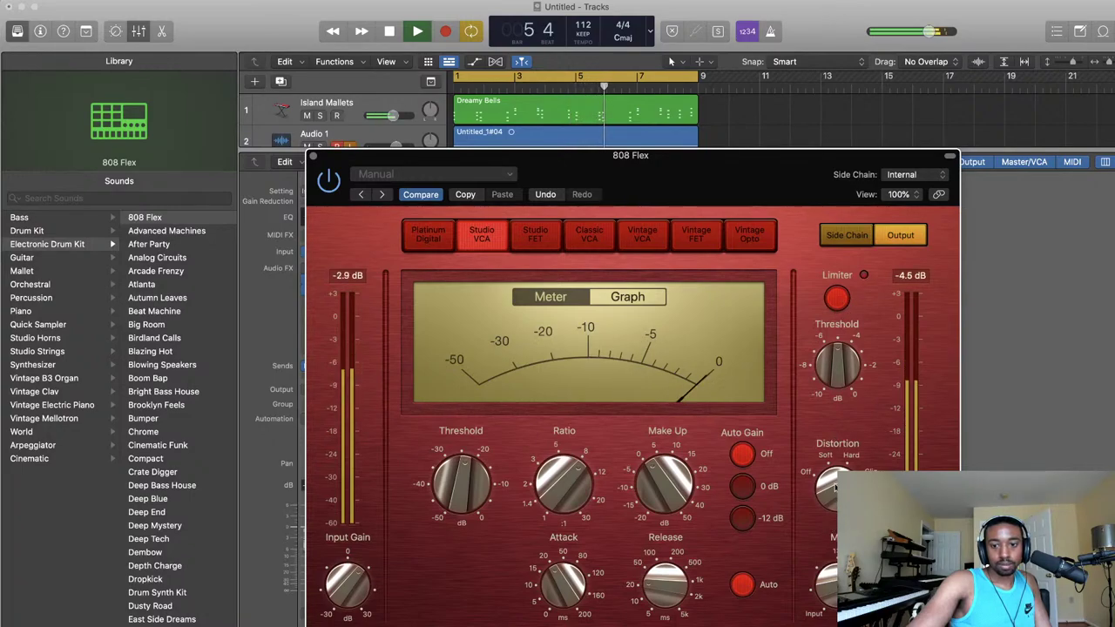
# - Replay the loop from the start to judge the limited drums, and turn off the compressor's limiter
pyautogui.moveTo(837, 499); pyautogui.dragTo(837, 516)
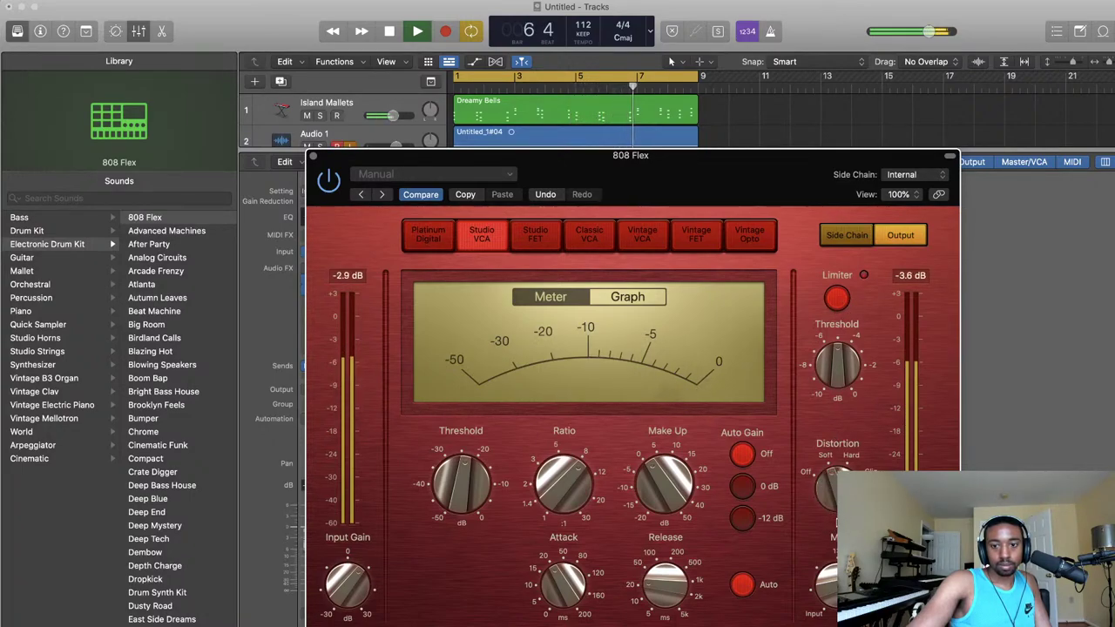
pyautogui.press('space')
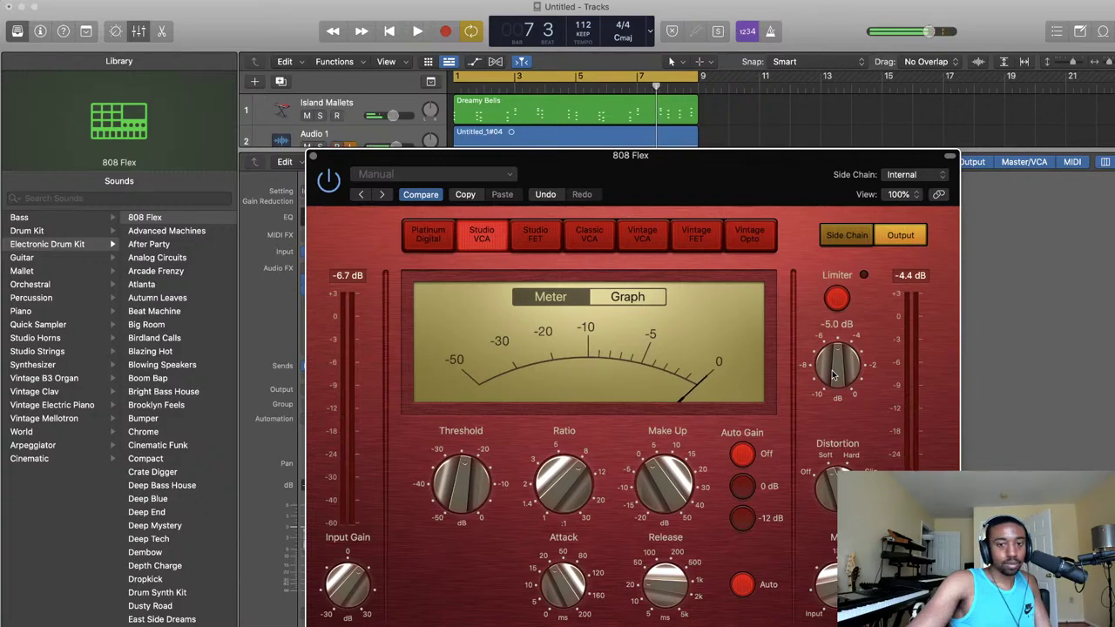
pyautogui.press('Return')
pyautogui.press('space')
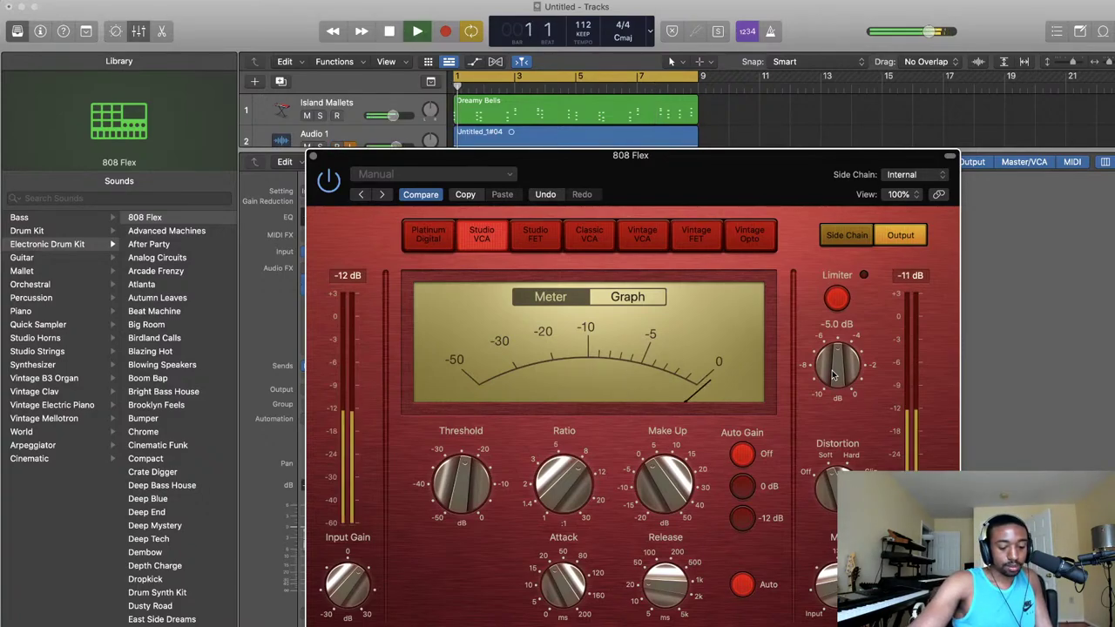
pyautogui.press('space')
pyautogui.click(837, 299)
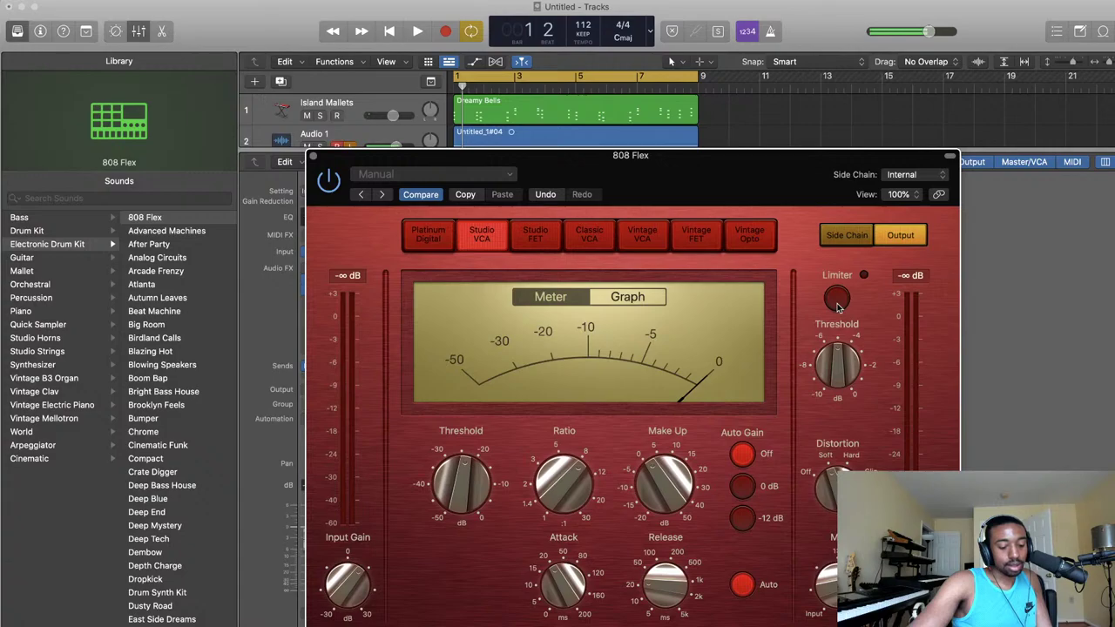
# - Listen to the drums without the limiter, close the compressor window and stop playback
pyautogui.press('space')
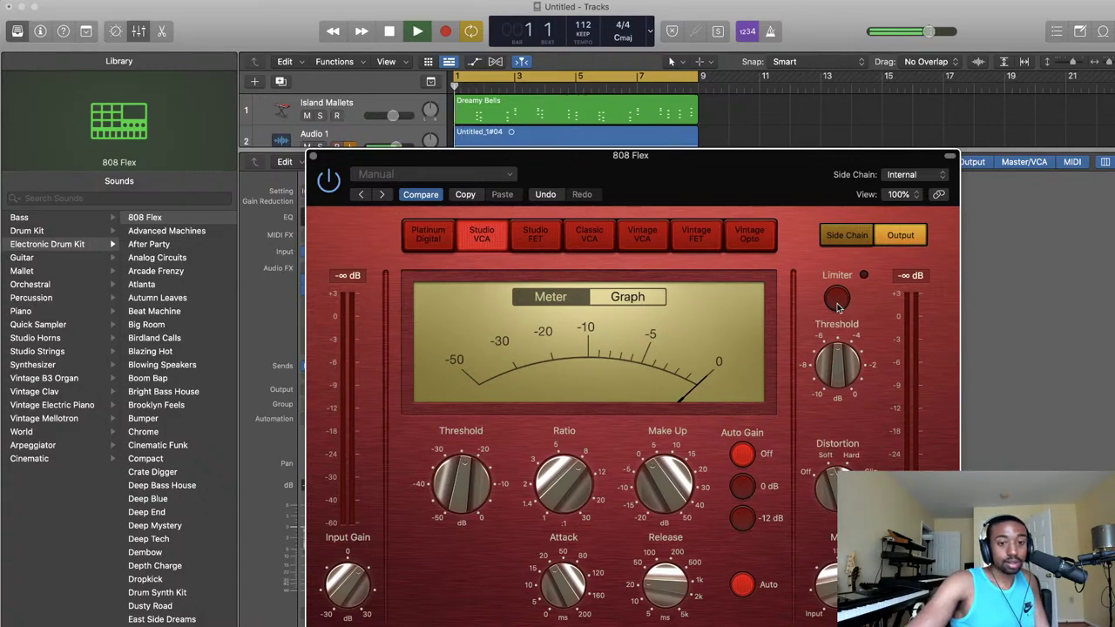
pyautogui.press('space')
pyautogui.press('space')
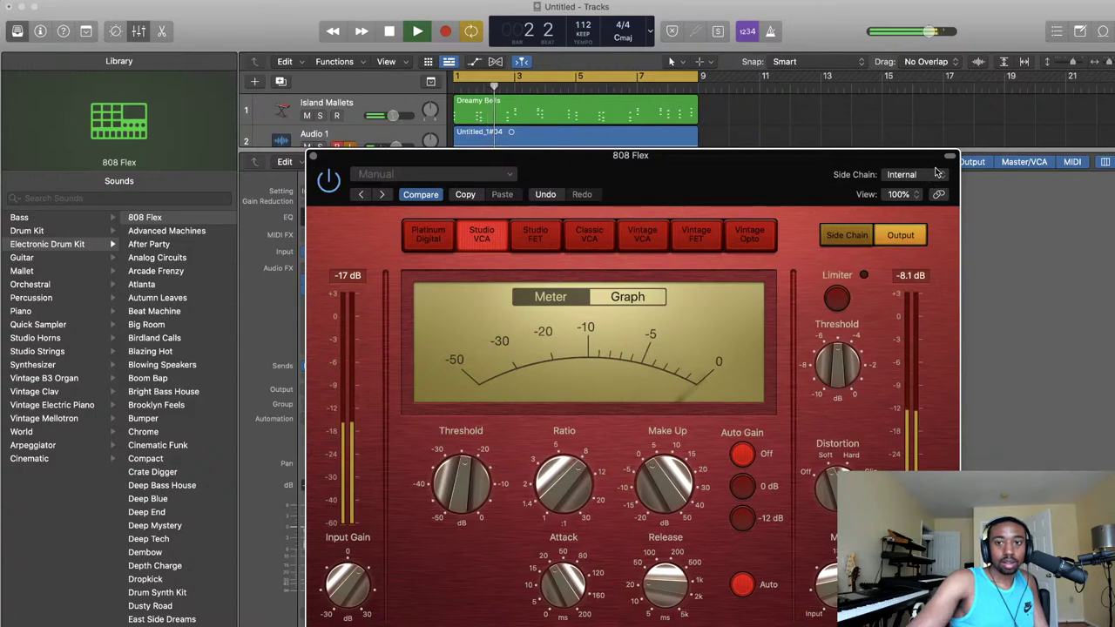
pyautogui.click(314, 156)
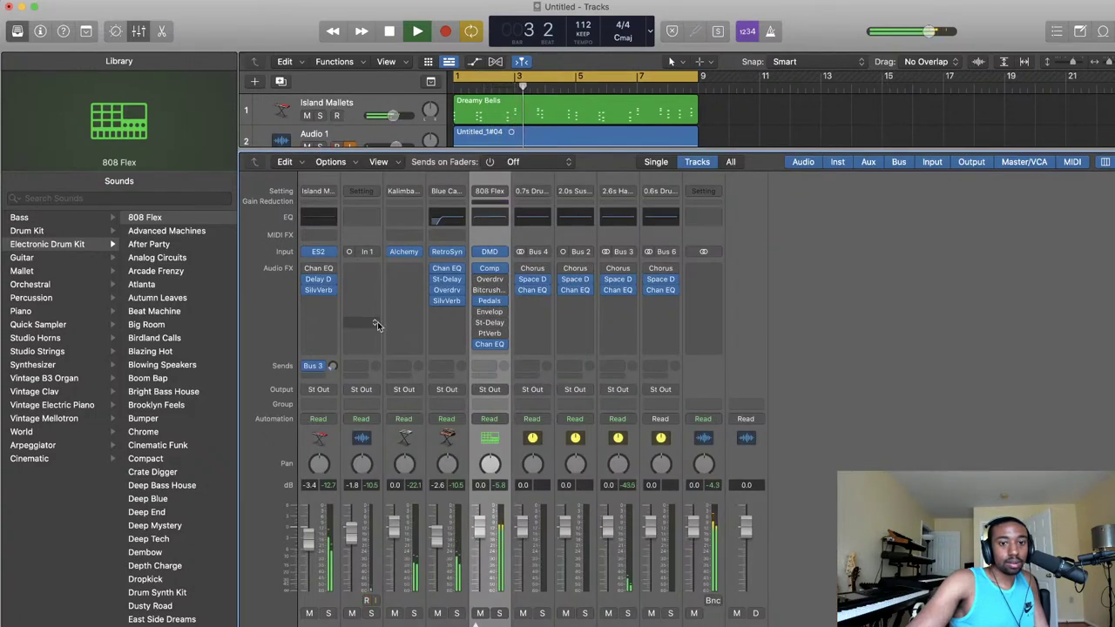
pyautogui.press('space')
# - Select the 808 Flex track with its Blue Ridge regions and hide the mixer
pyautogui.scroll(-5, 411, 130)
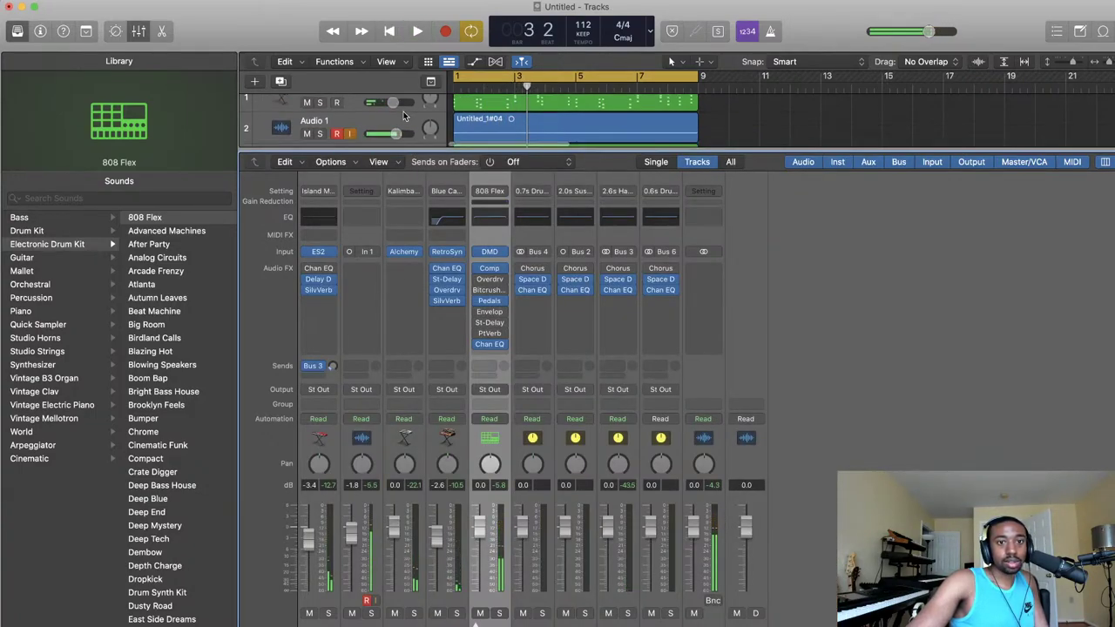
pyautogui.scroll(1, 405, 116)
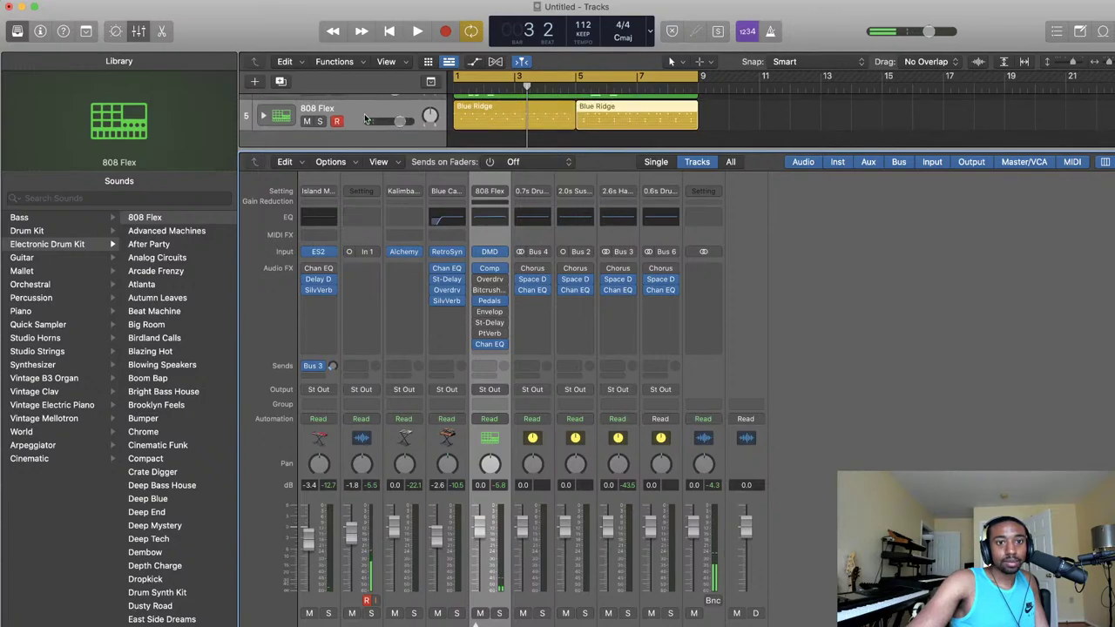
pyautogui.click(345, 115)
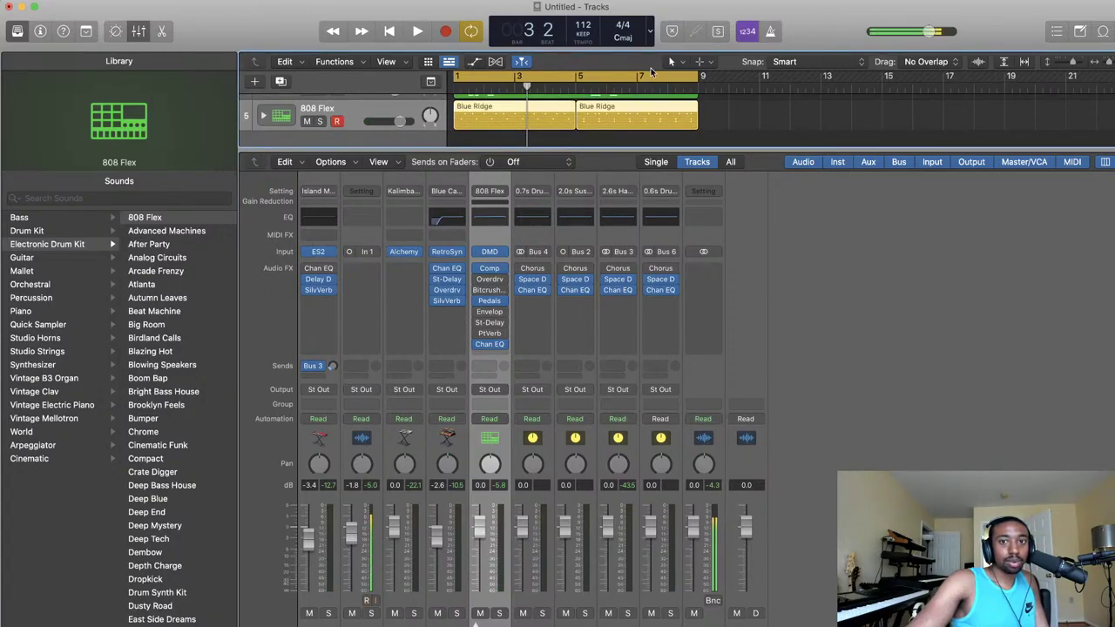
pyautogui.click(142, 33)
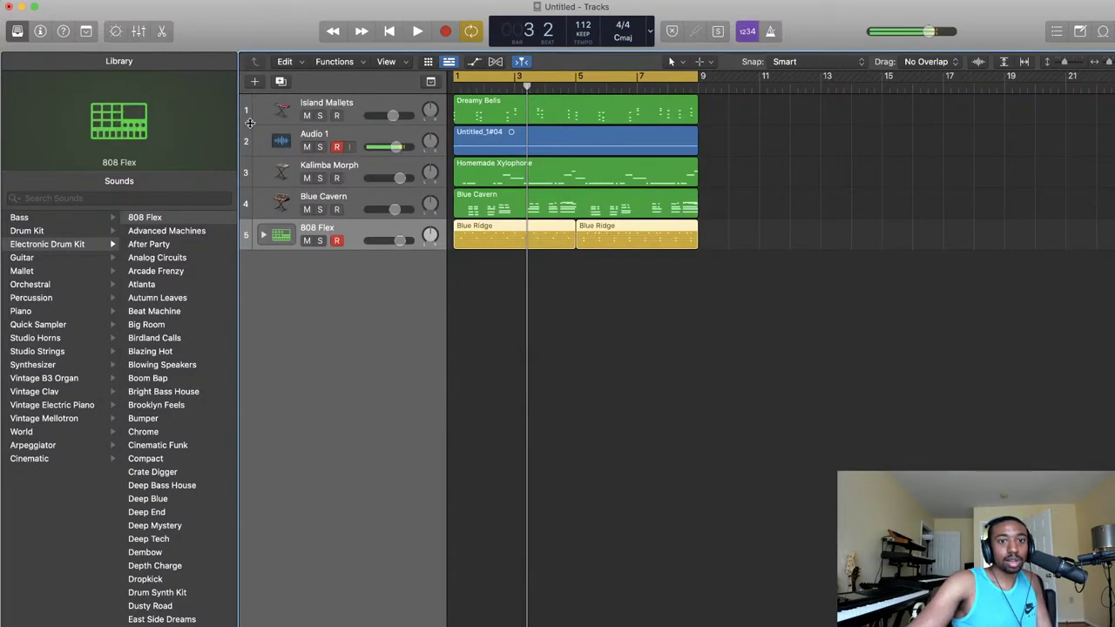
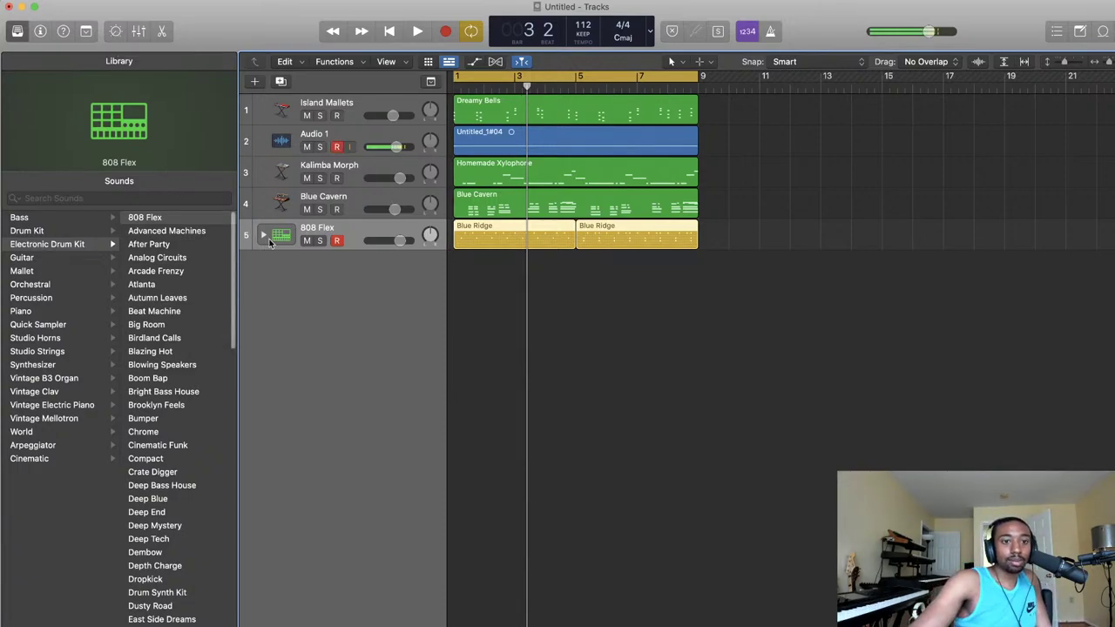
# - Expand the 808 Flex kit's sub-tracks, raise the Snare 1 volume slightly during playback, and collapse the kit again
pyautogui.click(263, 235)
pyautogui.click(263, 236)
pyautogui.click(263, 236)
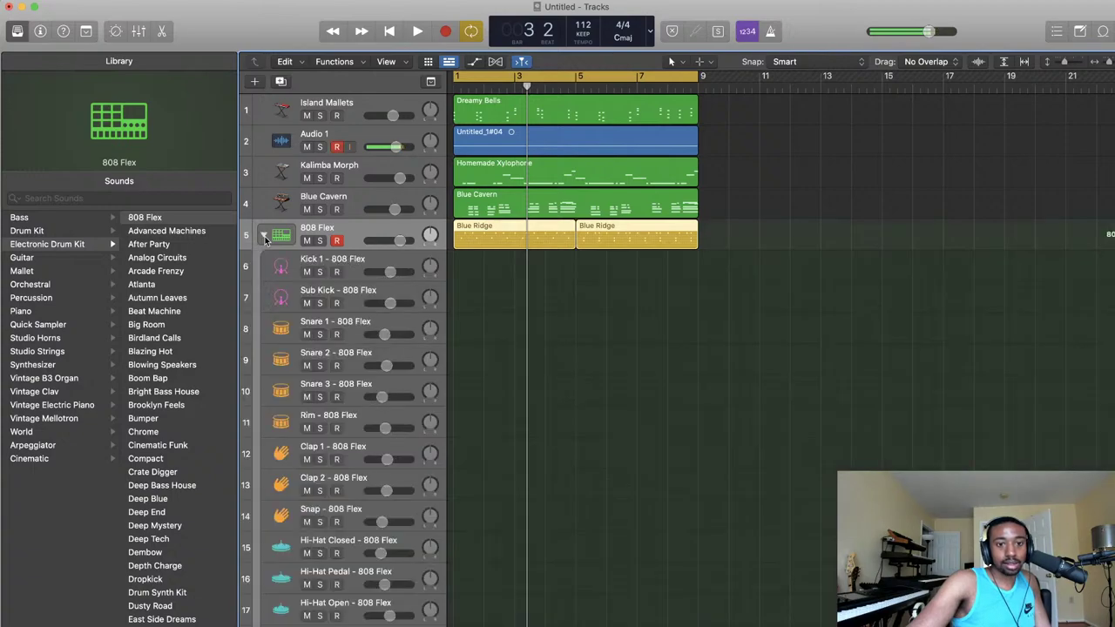
pyautogui.press('Return')
pyautogui.press('space')
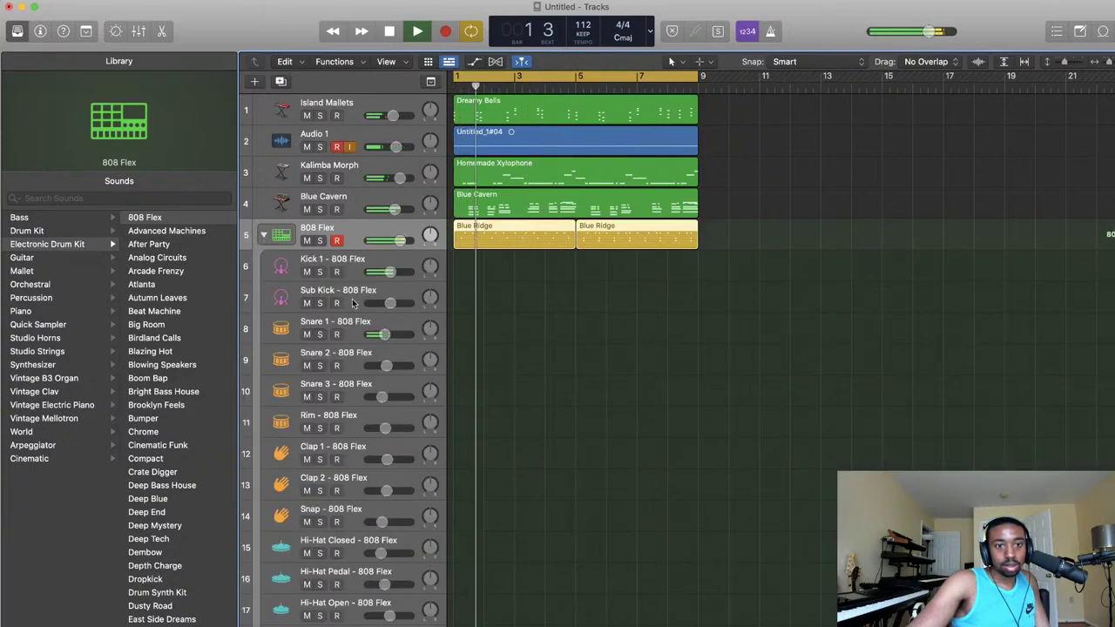
pyautogui.press('space')
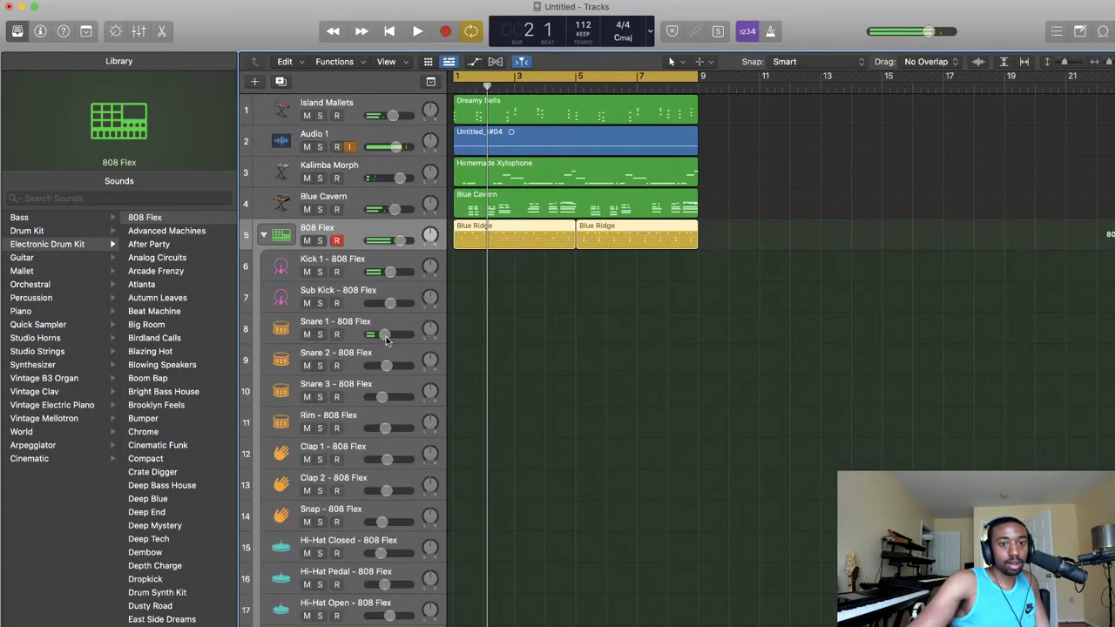
pyautogui.press('Return')
pyautogui.press('space')
pyautogui.moveTo(387, 341); pyautogui.dragTo(392, 342)
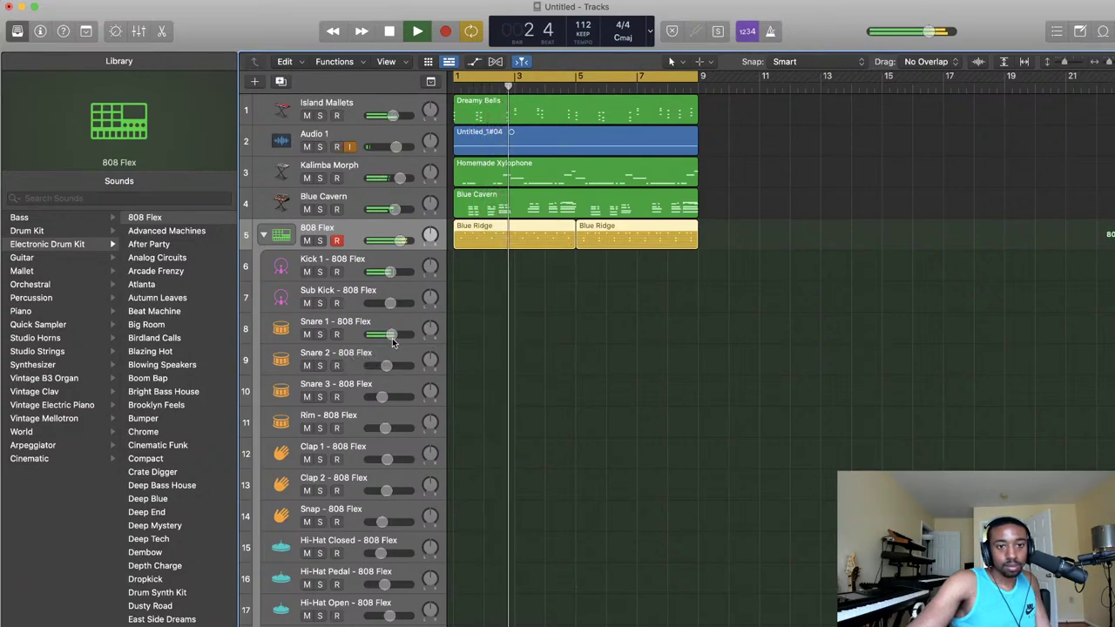
pyautogui.press('space')
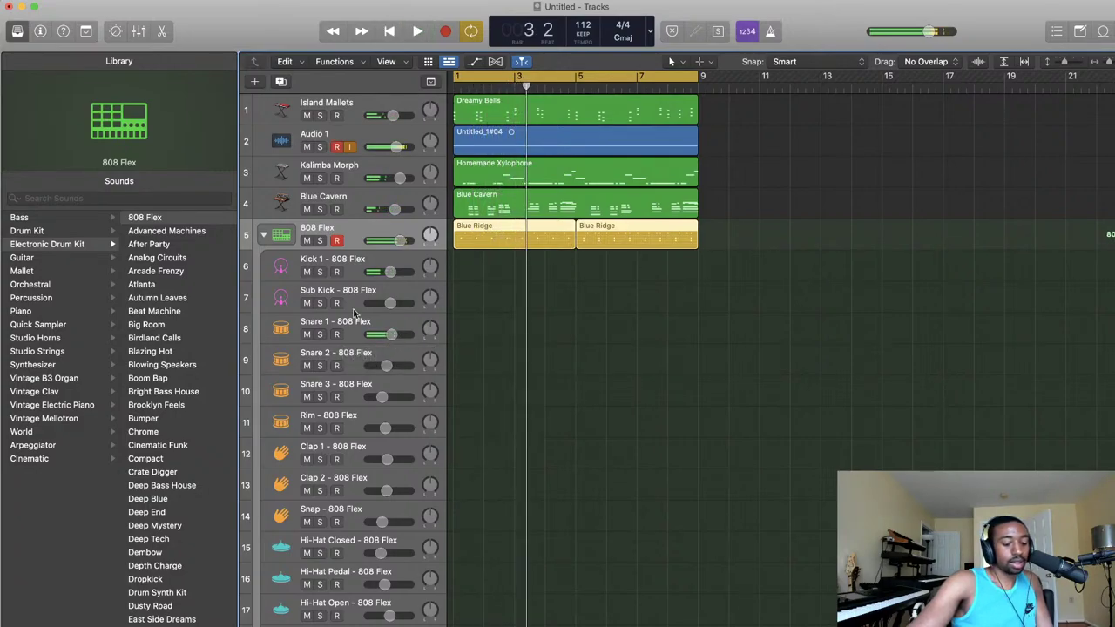
pyautogui.click(264, 236)
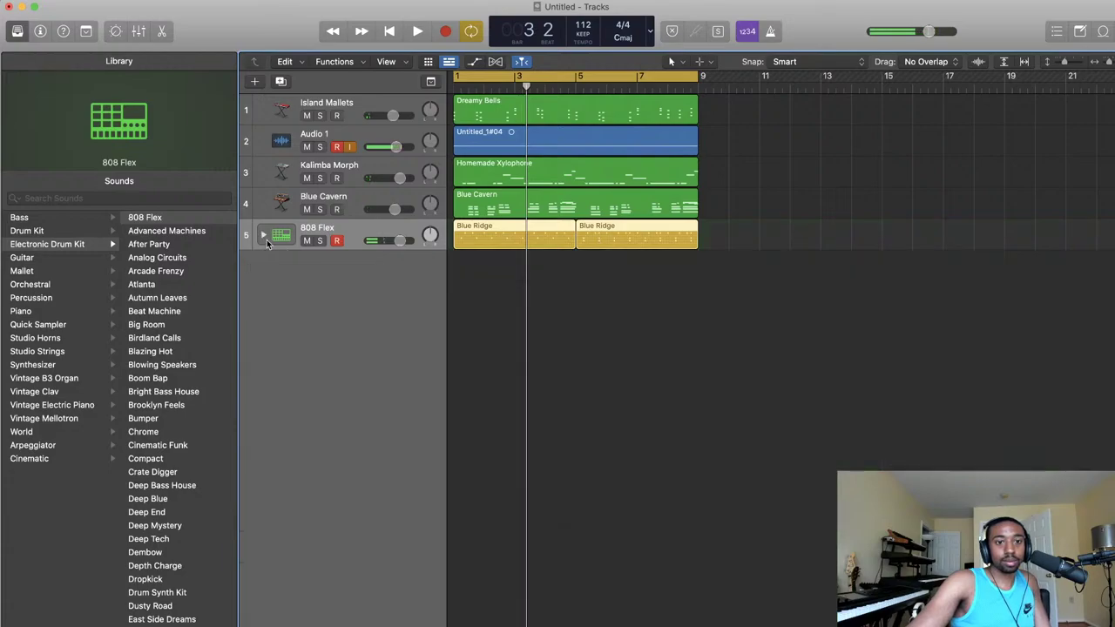
# - Play the loop with the mixer shown and inspect the Pedalboard effect on the 808 Flex channel
pyautogui.press('Return')
pyautogui.press('space')
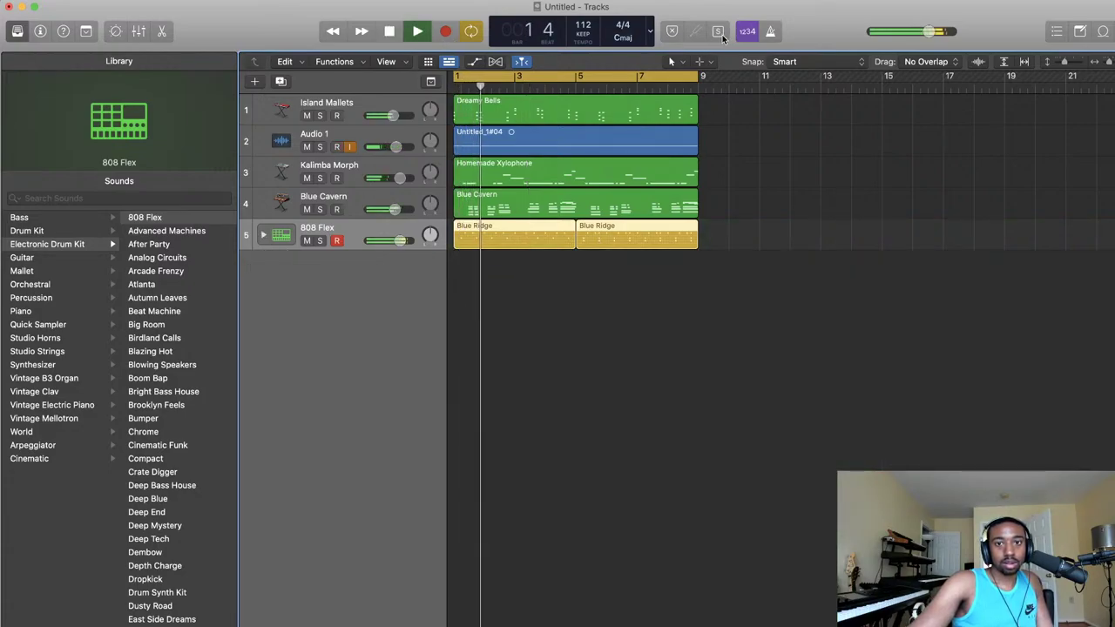
pyautogui.press('space')
pyautogui.click(136, 31)
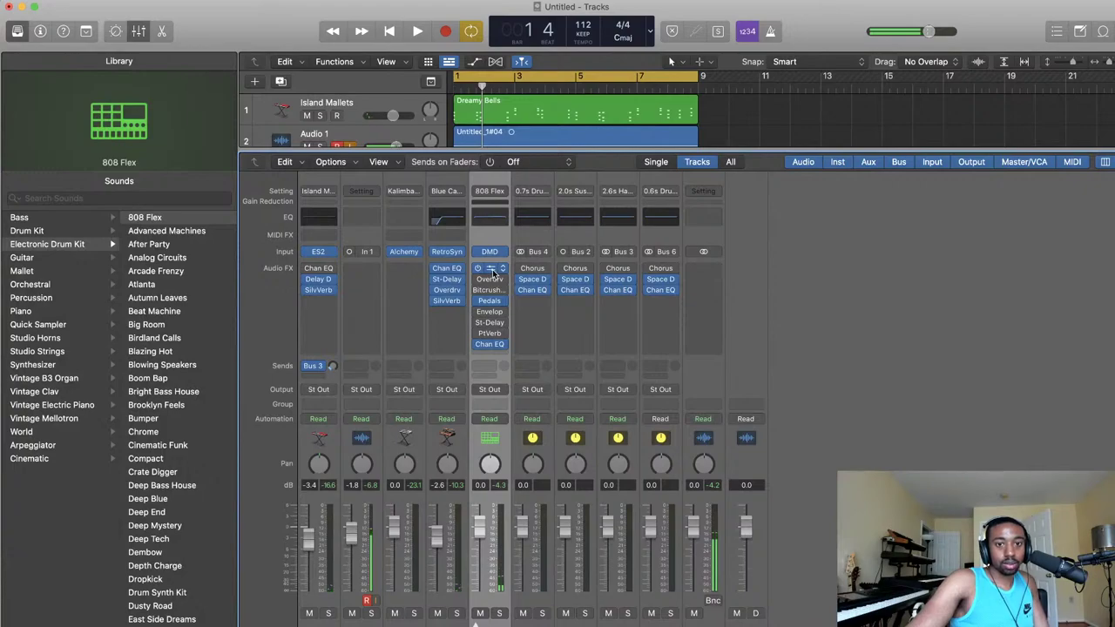
pyautogui.press('space')
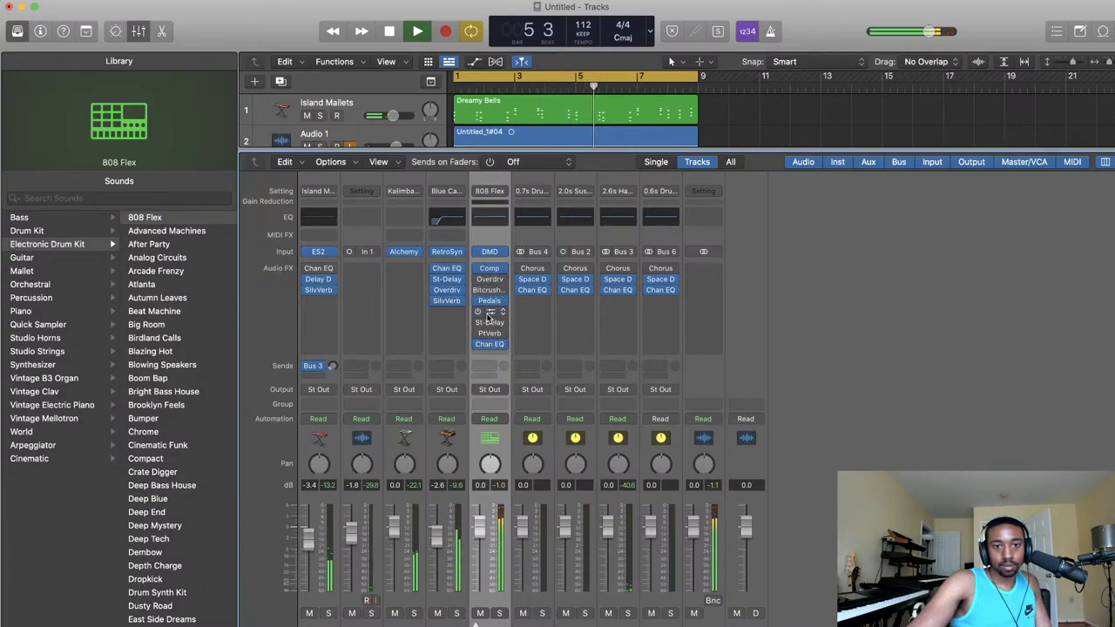
pyautogui.click(491, 301)
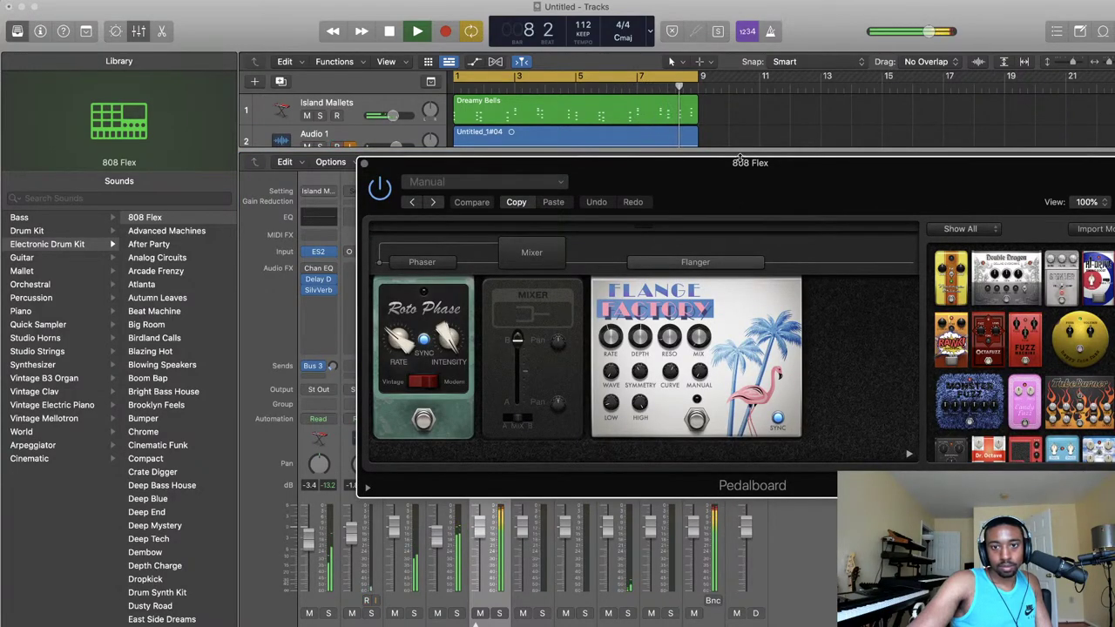
pyautogui.click(367, 166)
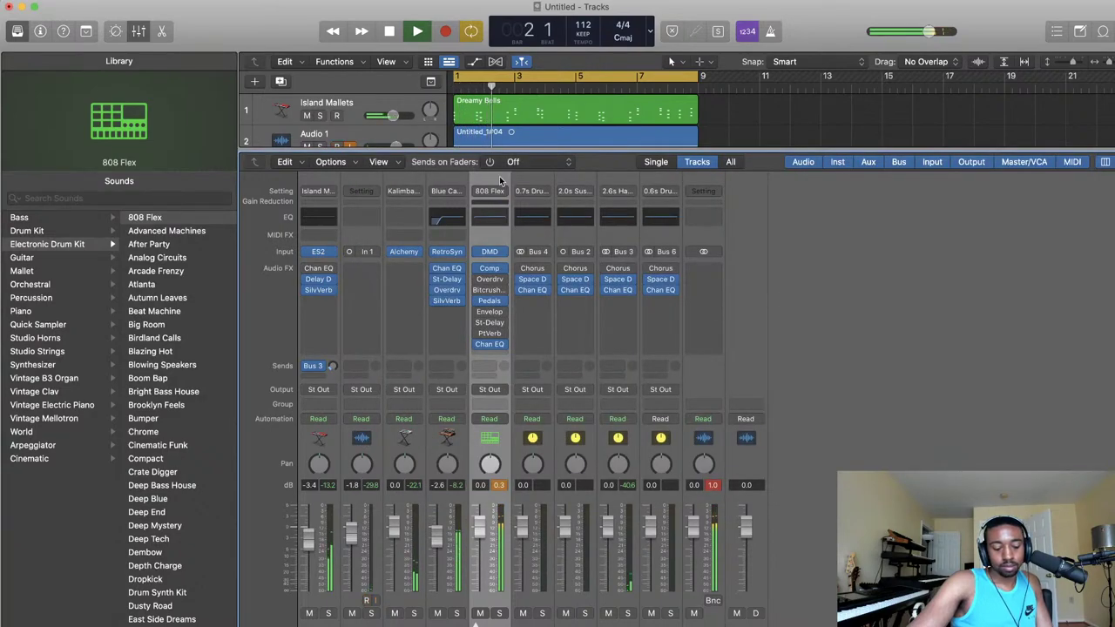
pyautogui.press('space')
# - Copy the eight-bar regions of all five tracks to bar 9 and extend the cycle range to bar 17
pyautogui.scroll(-2, 503, 131)
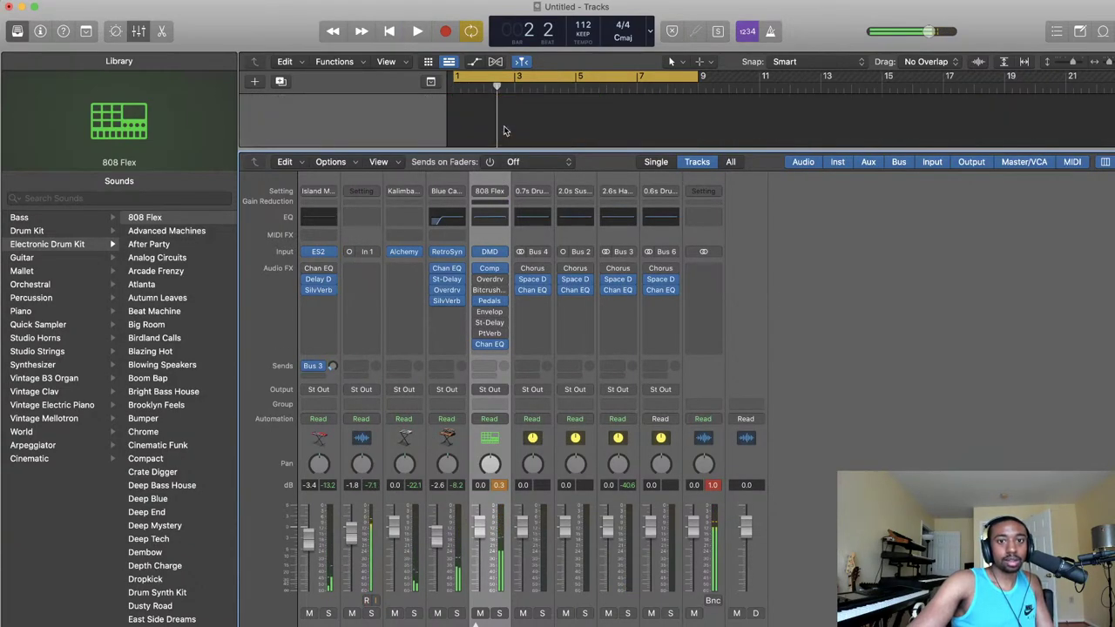
pyautogui.scroll(1, 504, 131)
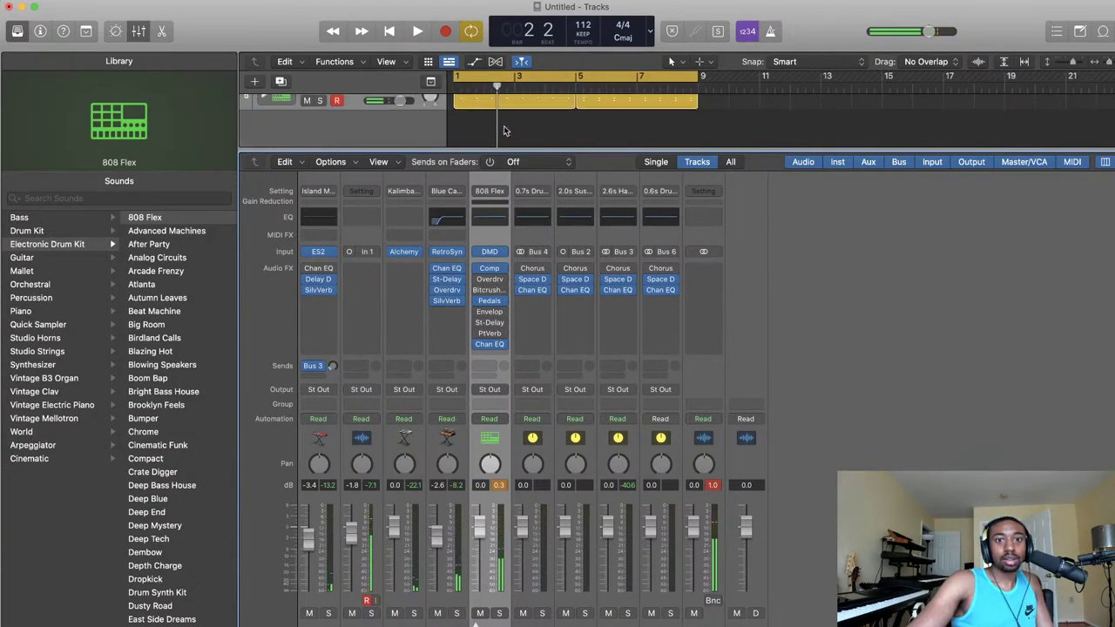
pyautogui.click(138, 31)
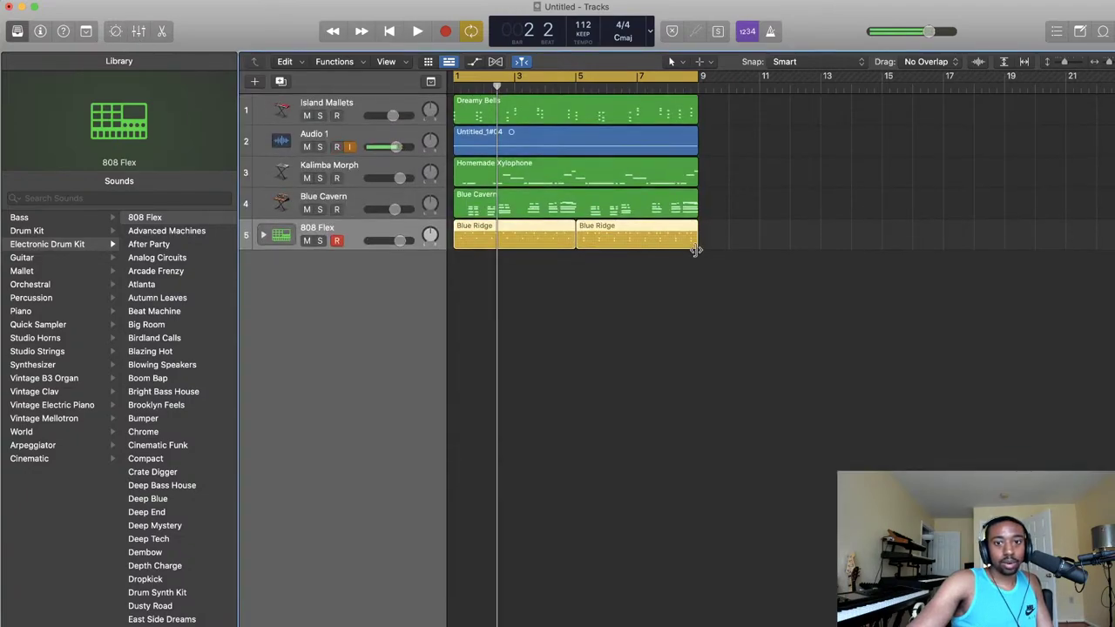
pyautogui.moveTo(717, 244); pyautogui.dragTo(479, 93)
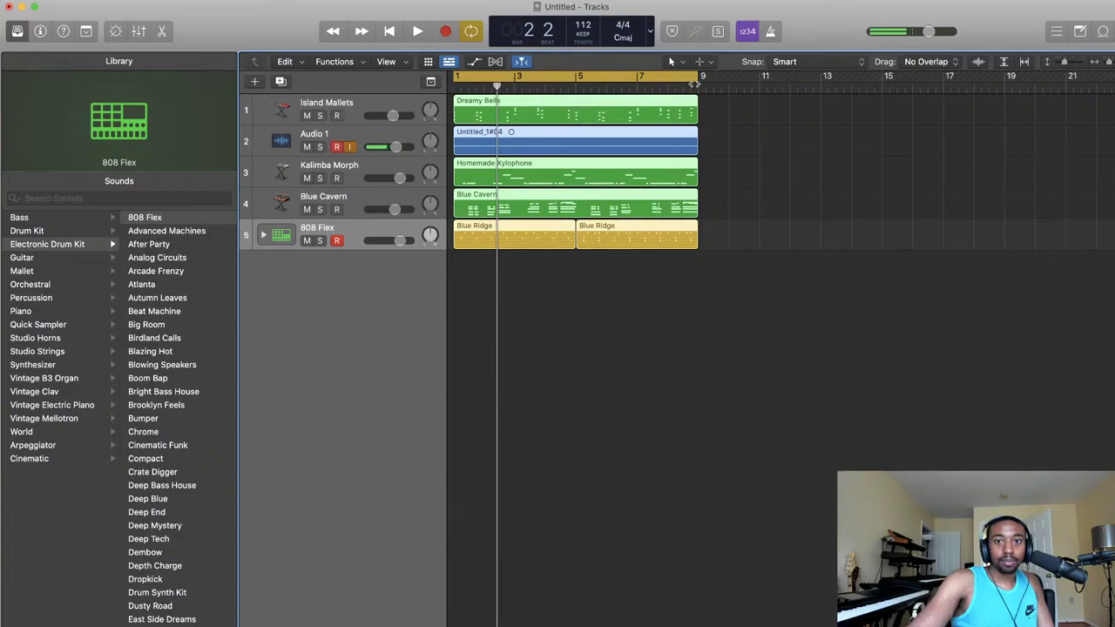
pyautogui.click(697, 81)
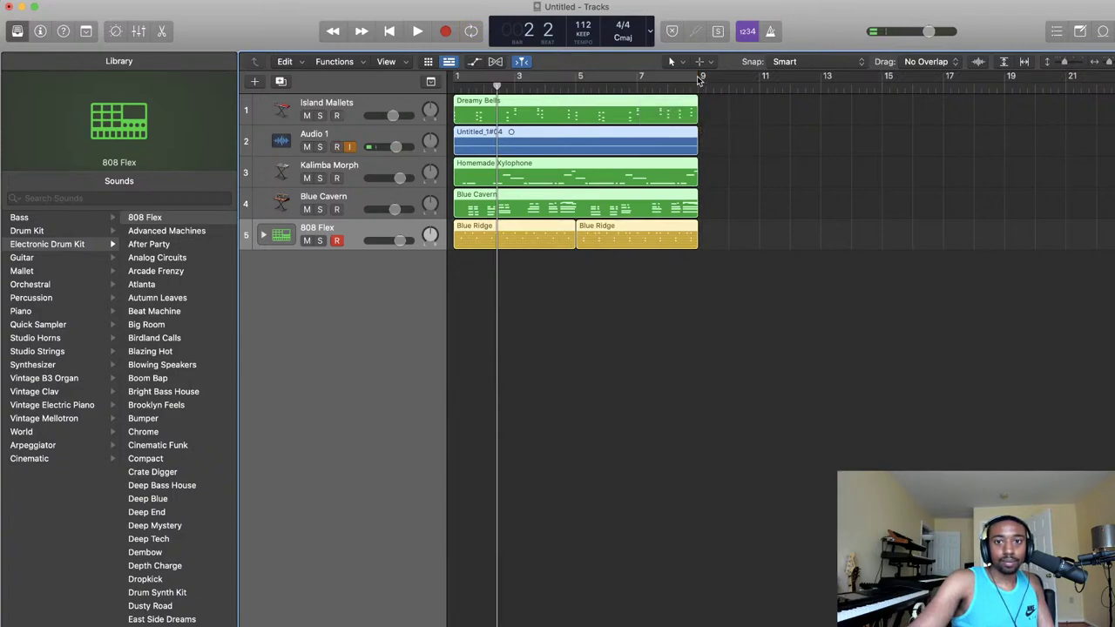
pyautogui.click(697, 81)
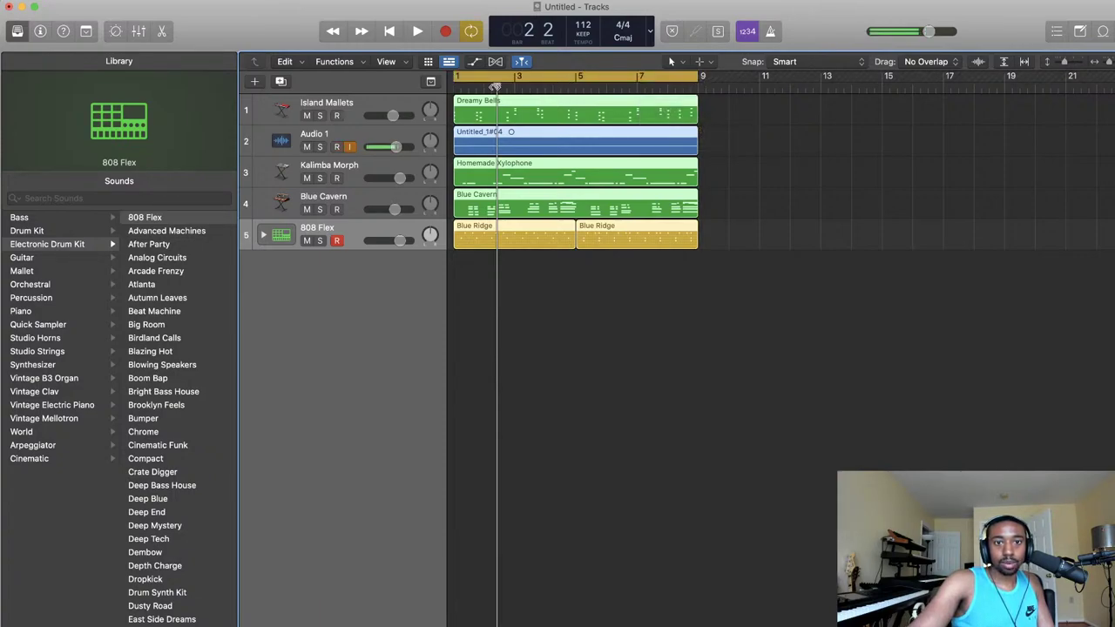
pyautogui.moveTo(495, 87); pyautogui.dragTo(697, 87)
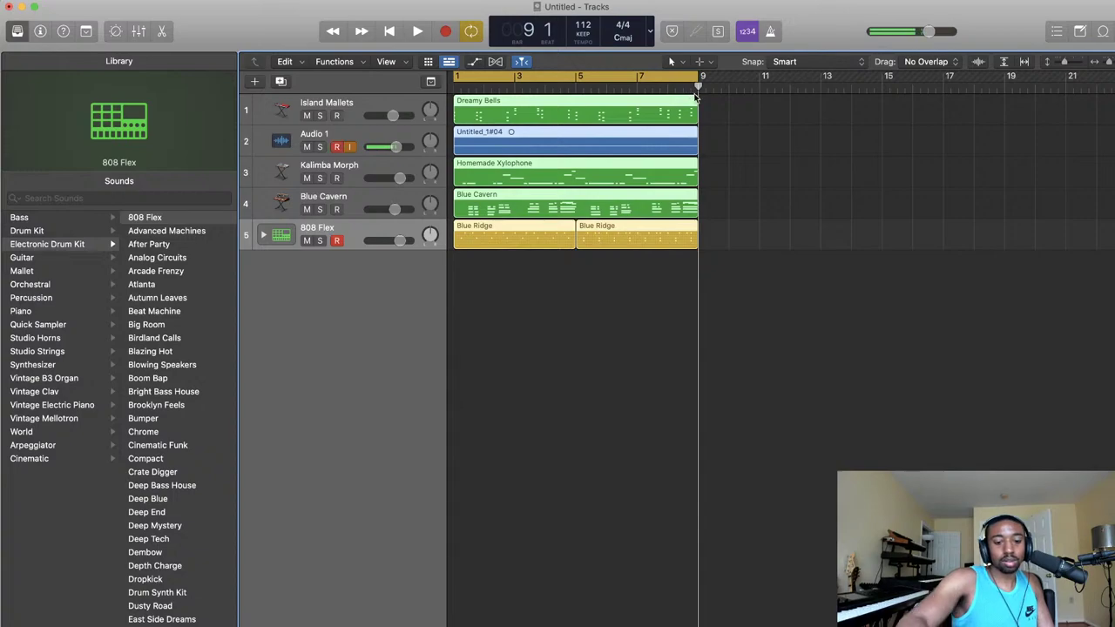
pyautogui.press('super+v')
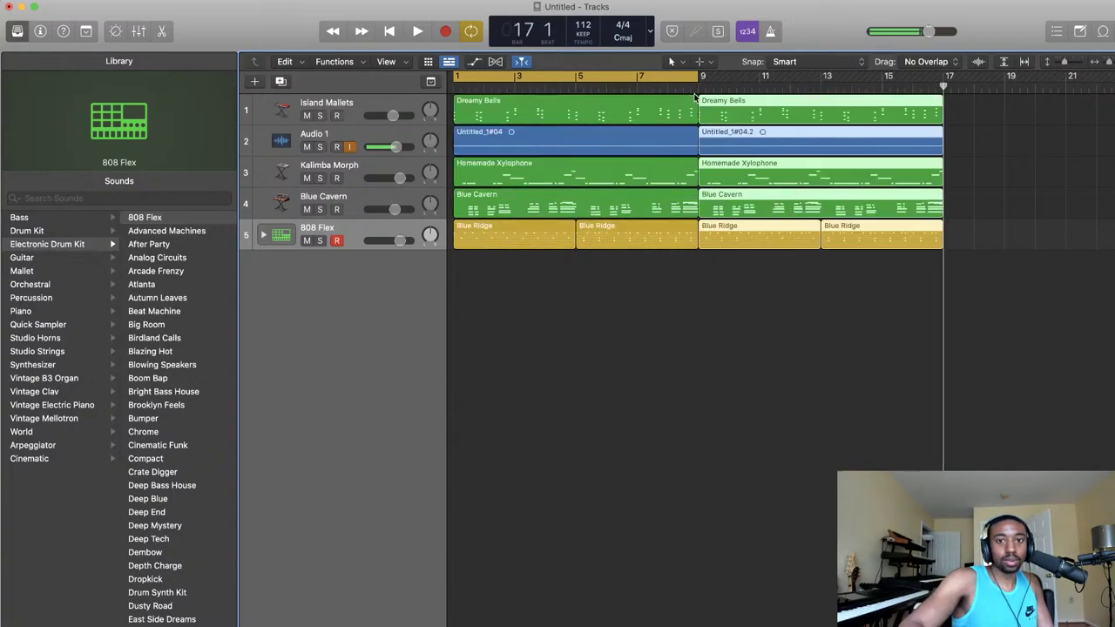
pyautogui.click(396, 32)
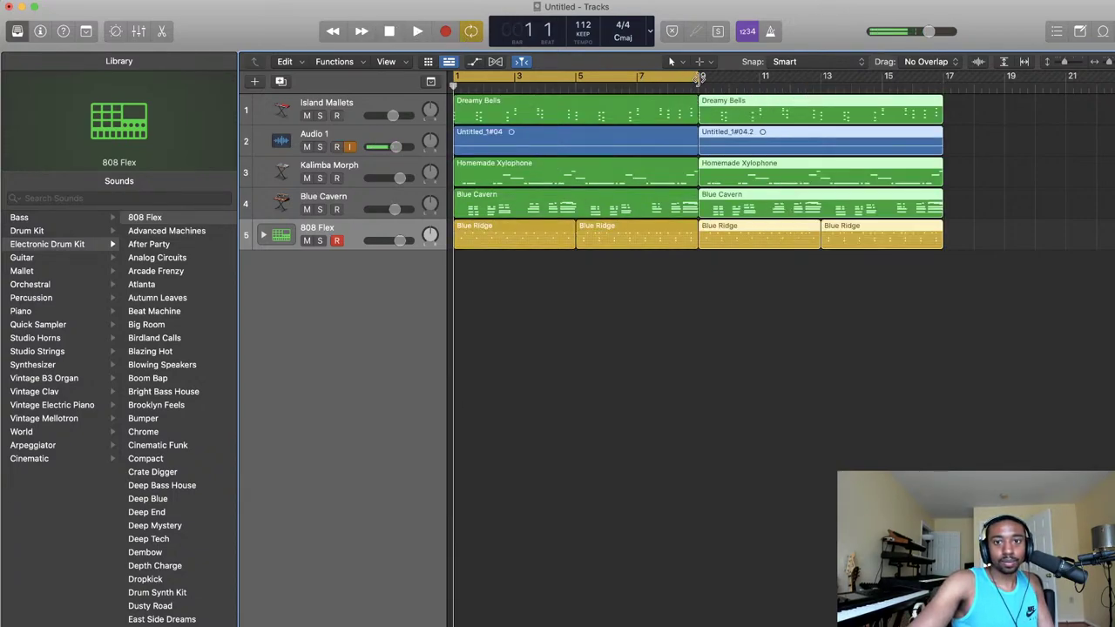
pyautogui.moveTo(701, 78); pyautogui.dragTo(943, 87)
# - Duplicate the 808 Flex track and open the region options on the new track's empty lane near bar 1
pyautogui.click(352, 243)
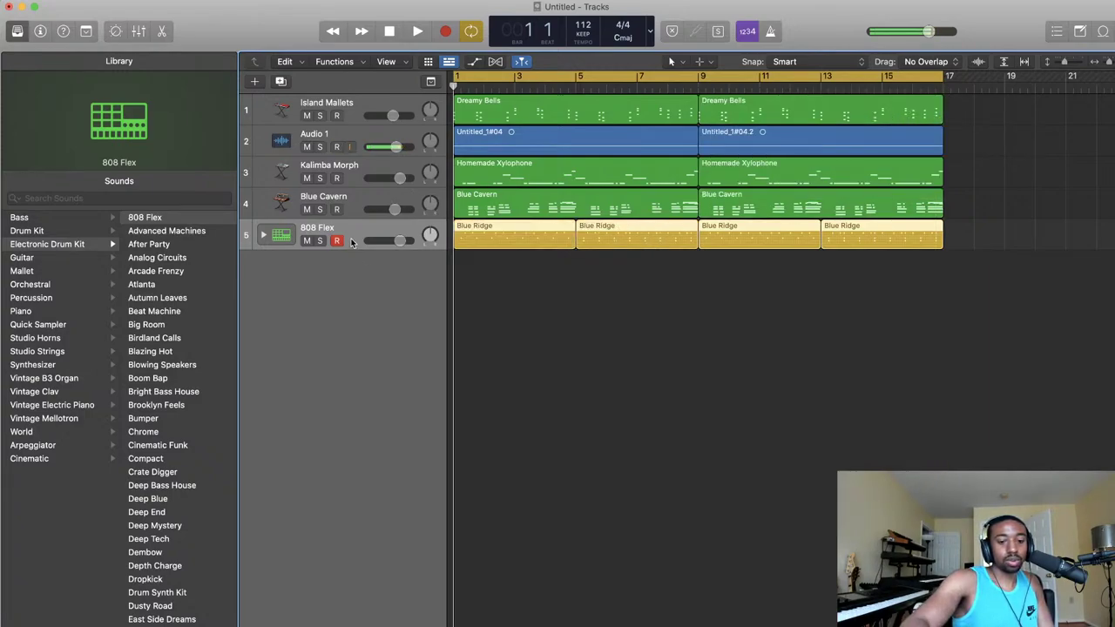
pyautogui.press('super+d')
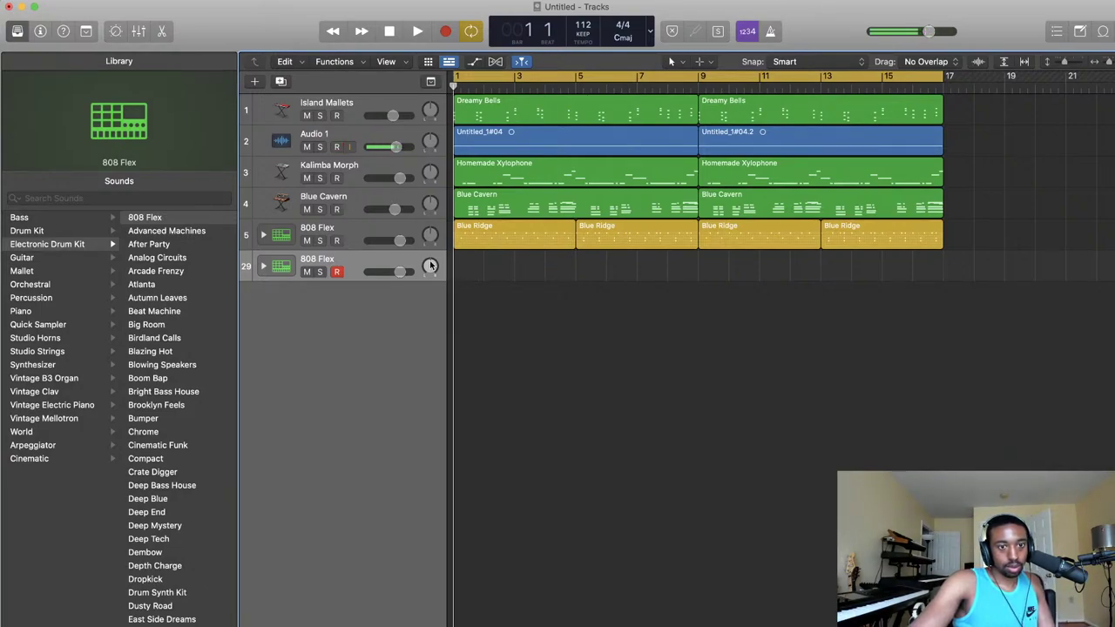
pyautogui.moveTo(568, 274); pyautogui.dragTo(462, 258)
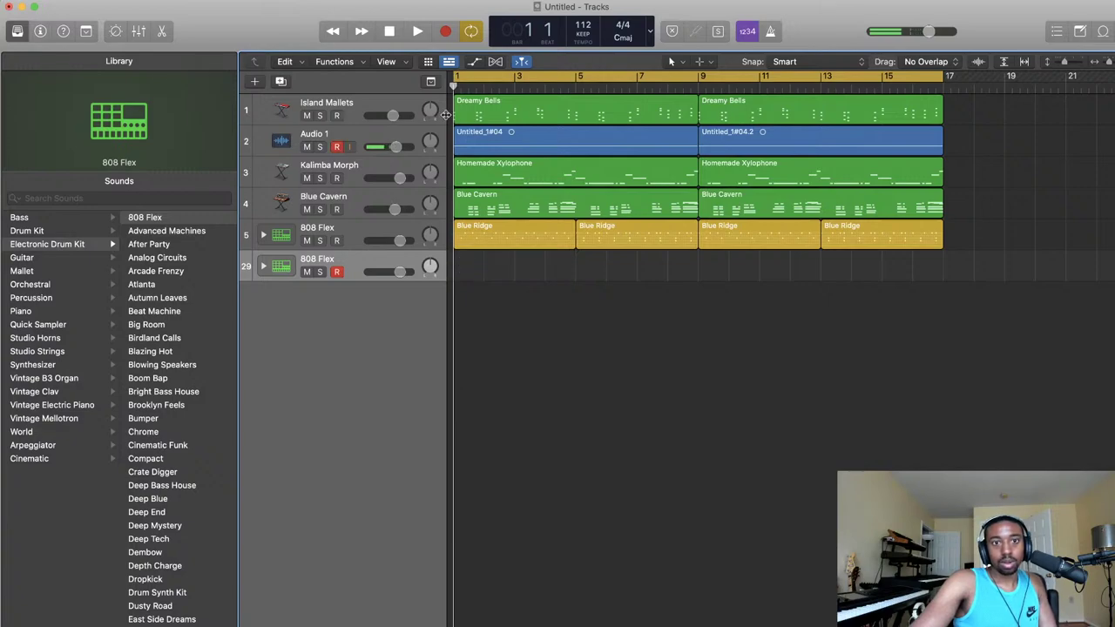
pyautogui.rightClick(478, 276)
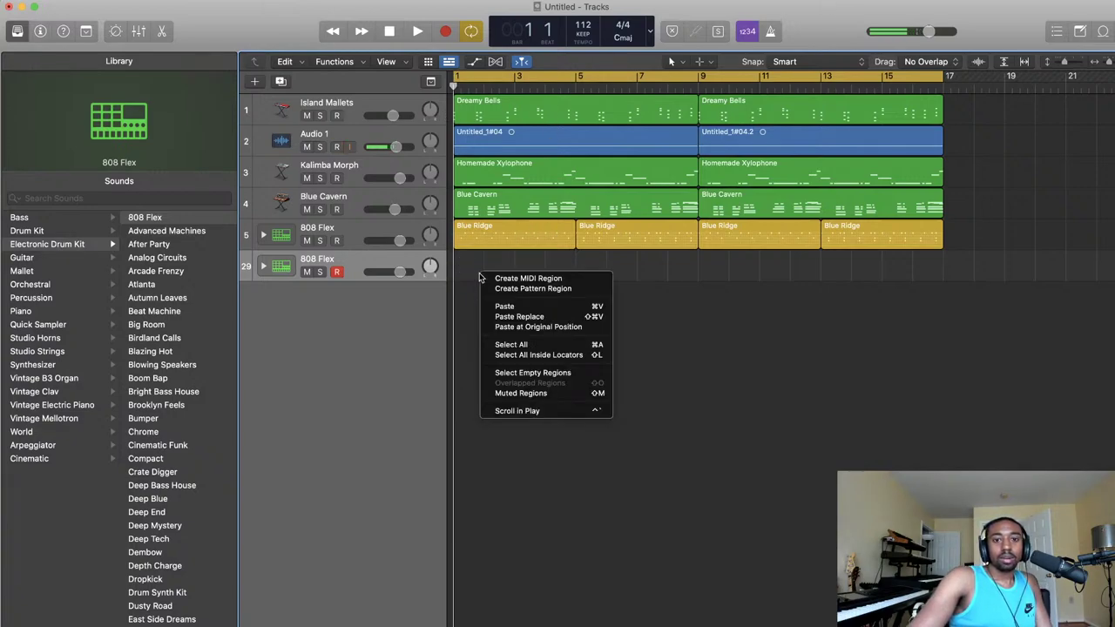
pyautogui.click(500, 279)
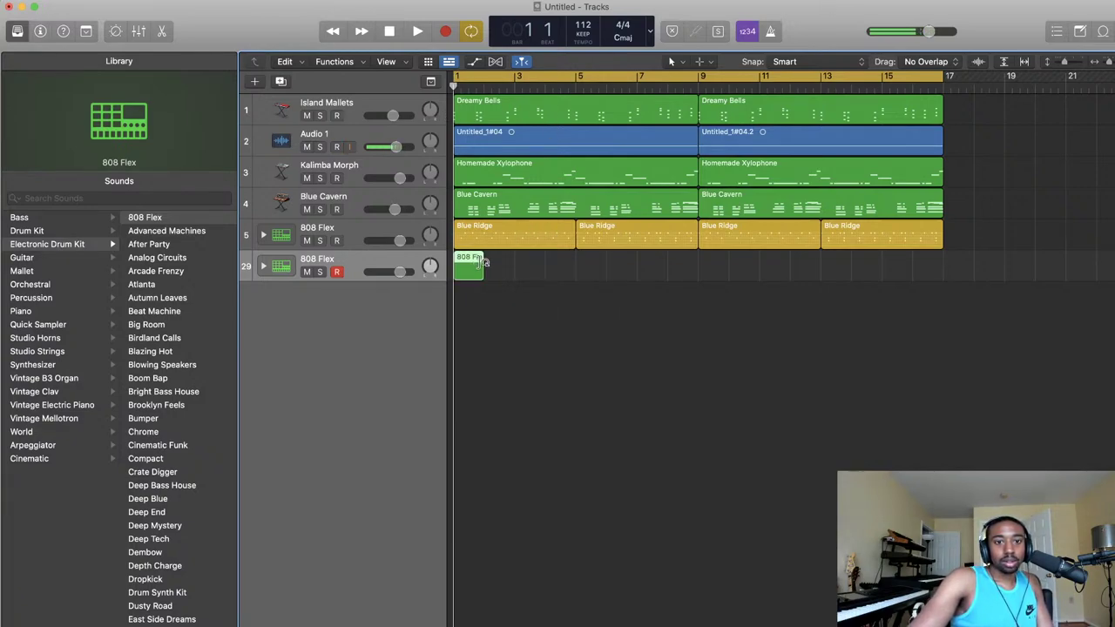
pyautogui.moveTo(484, 261)
pyautogui.mouseDown()
pyautogui.moveTo(578, 265)
pyautogui.moveTo(488, 267)
pyautogui.mouseUp()
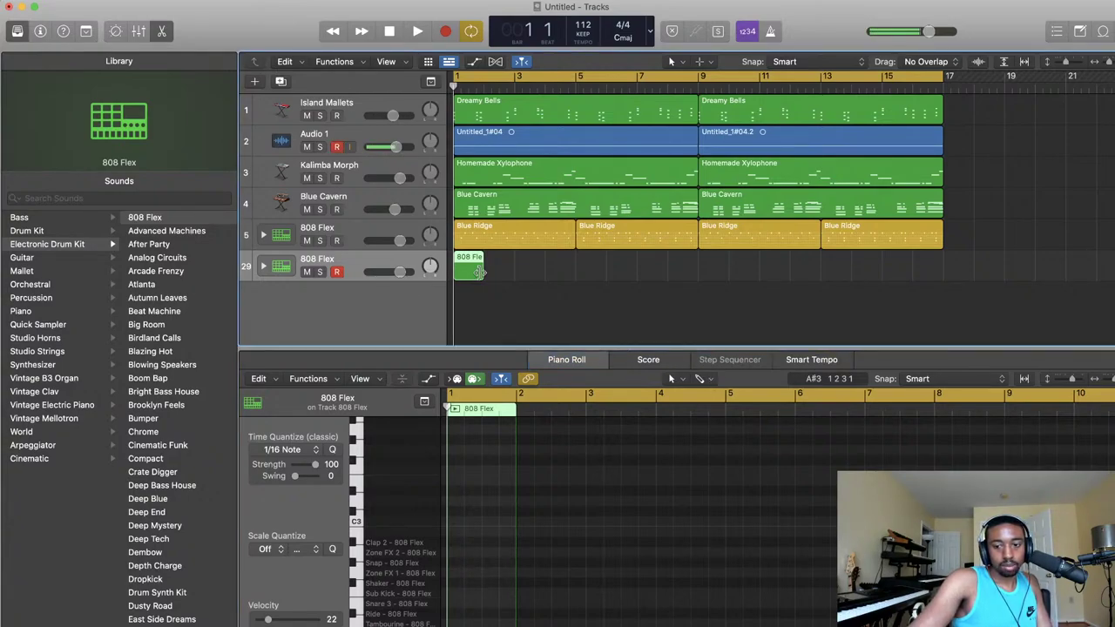
pyautogui.press('Delete')
# - Play the arrangement briefly, and open the Compressor on the first 808 Flex drum channel in the mixer
pyautogui.press('space')
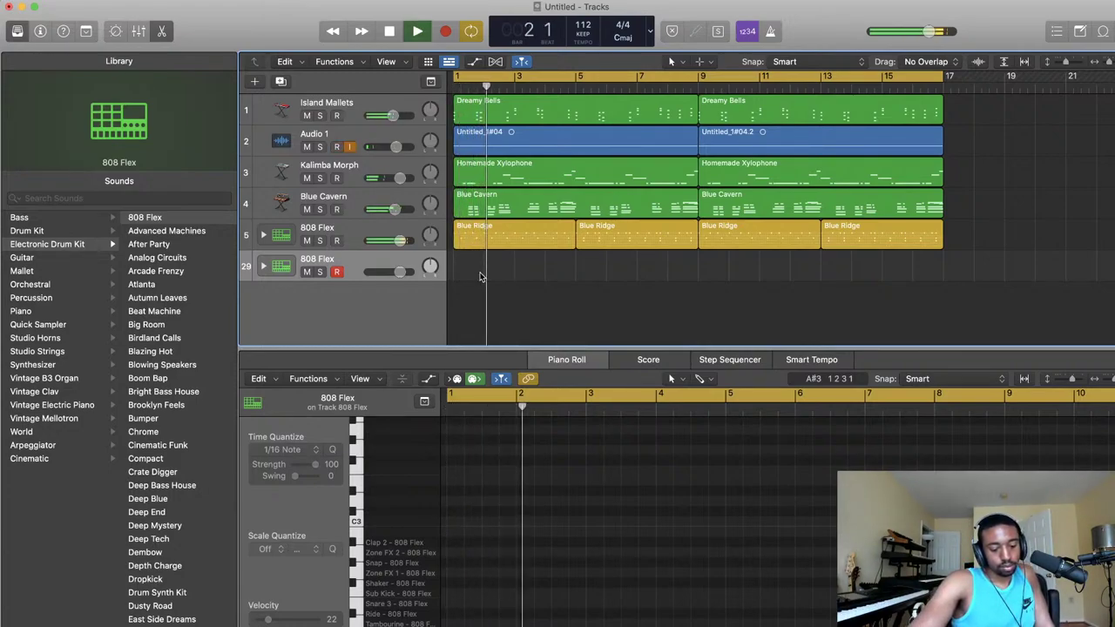
pyautogui.press('space')
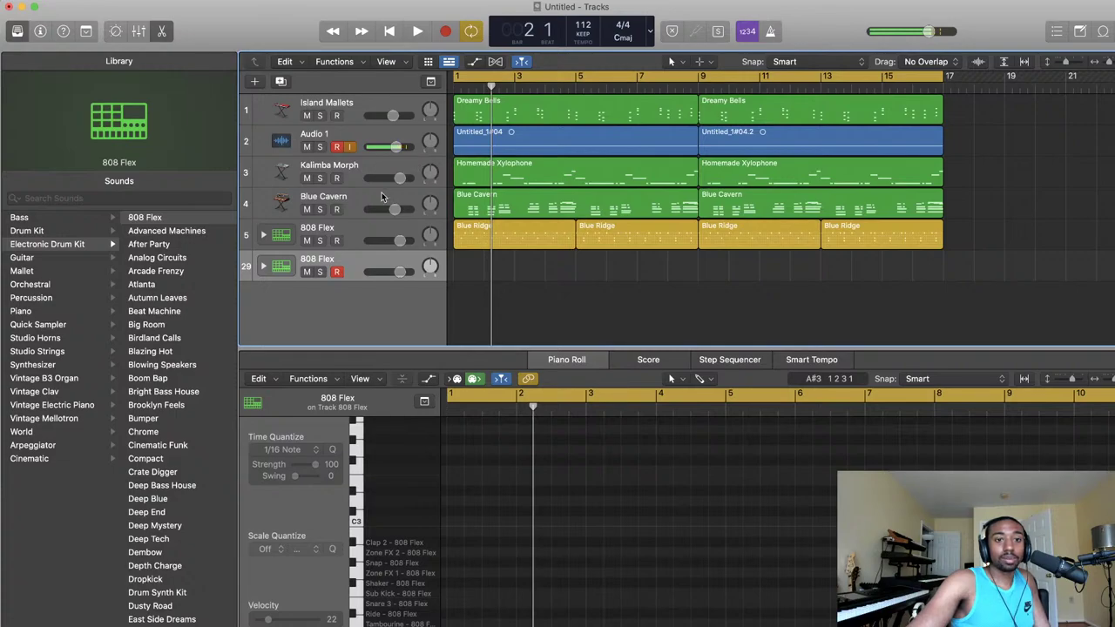
pyautogui.click(362, 234)
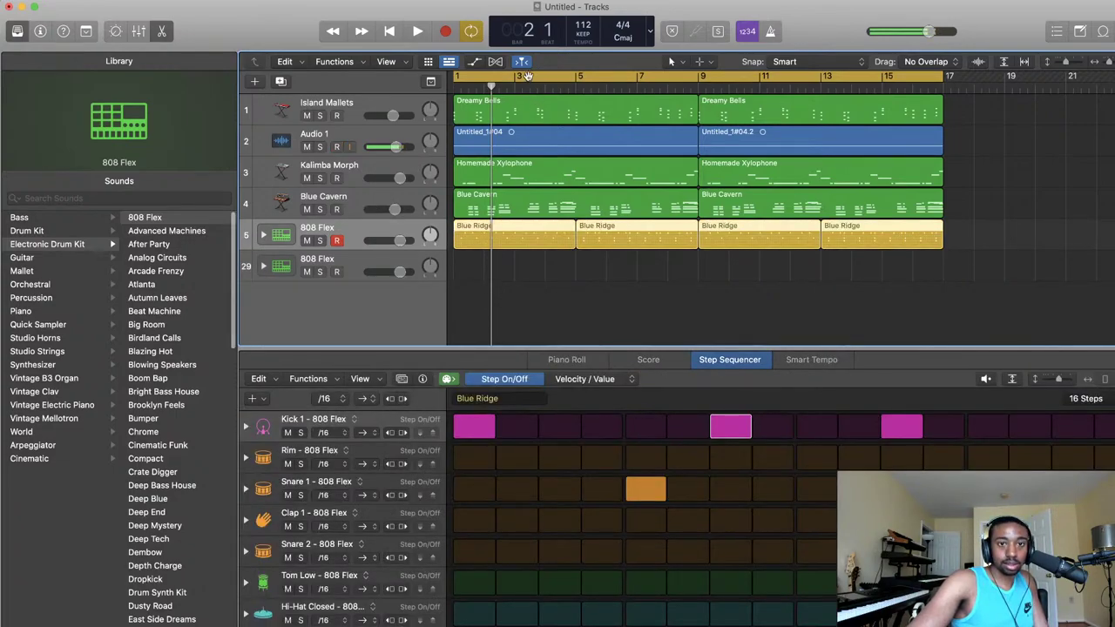
pyautogui.click(138, 32)
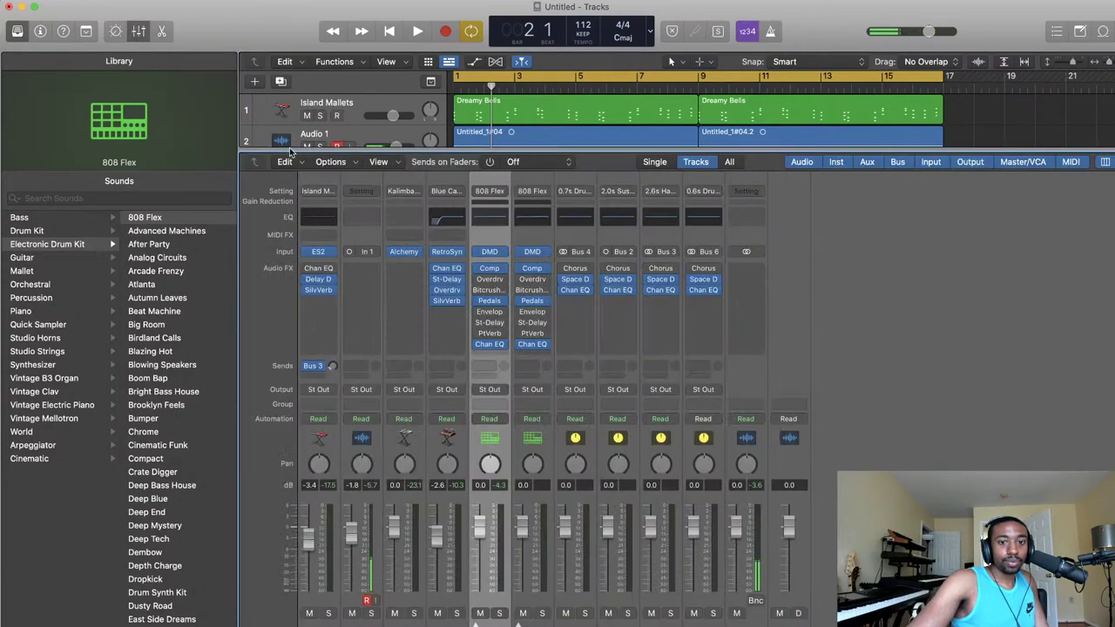
pyautogui.click(486, 270)
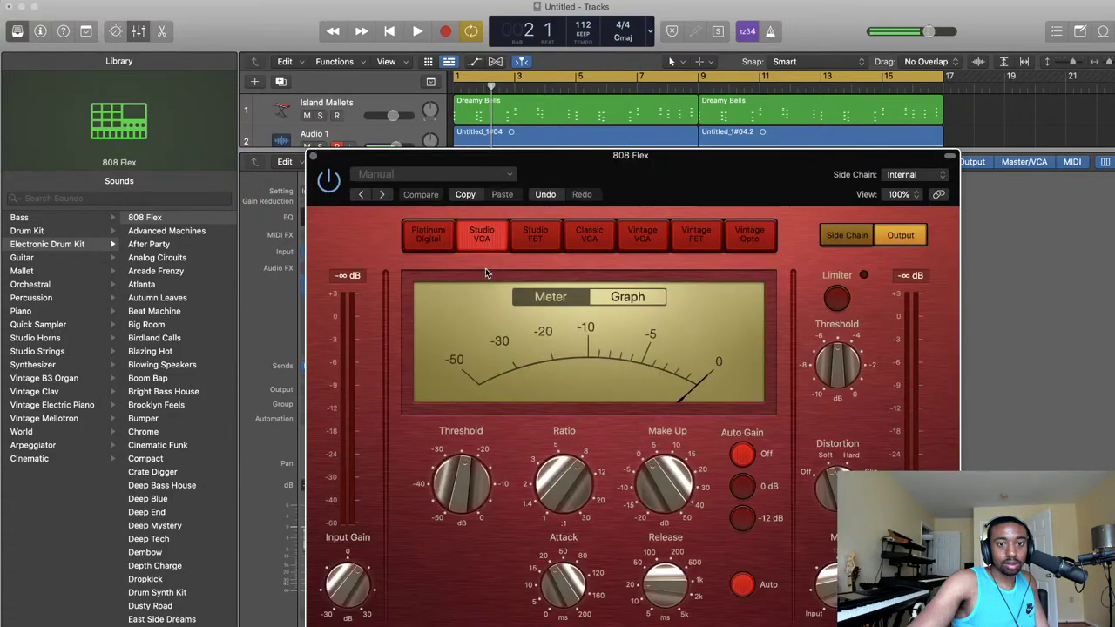
# - Lower the Compressor's attack to 0.0 ms and fine-tune its threshold
pyautogui.moveTo(428, 487)
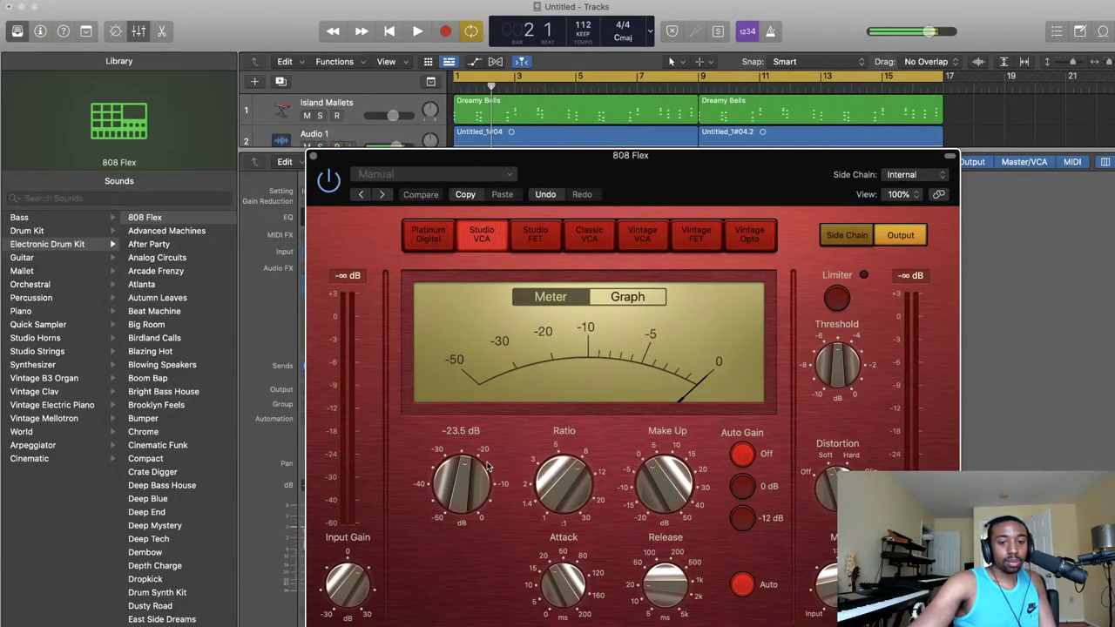
pyautogui.moveTo(562, 488)
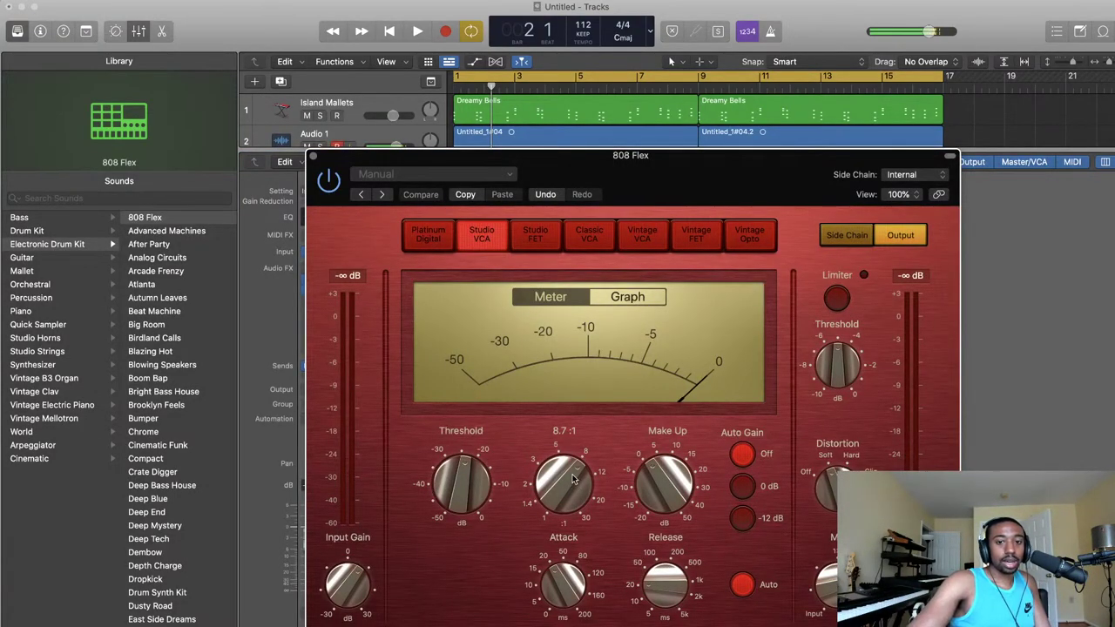
pyautogui.moveTo(565, 577)
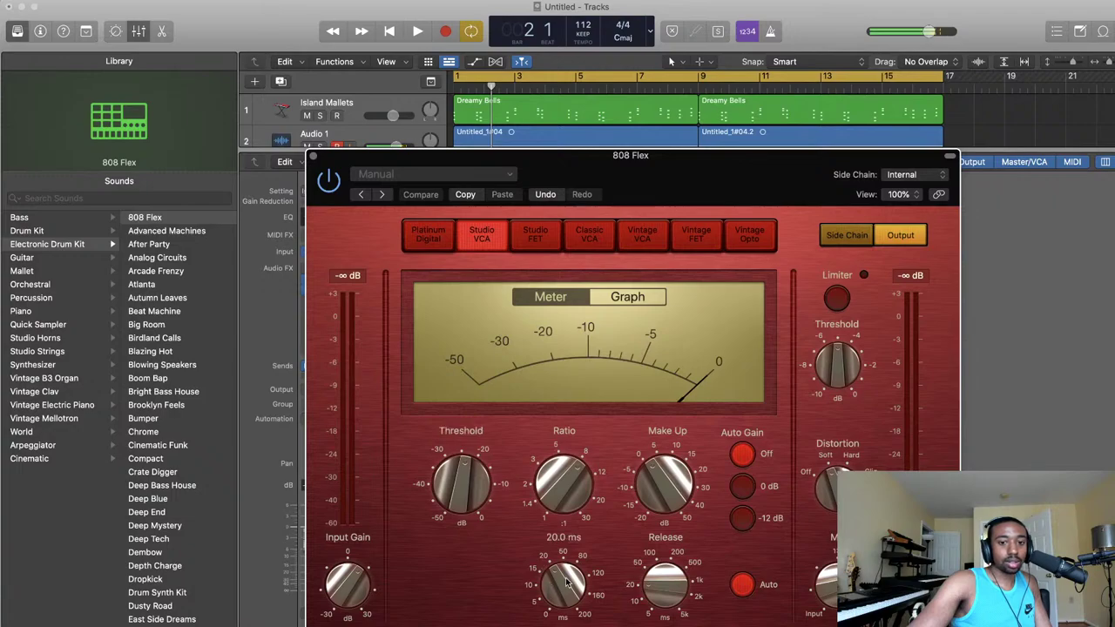
pyautogui.moveTo(564, 580); pyautogui.dragTo(546, 613)
pyautogui.moveTo(471, 473)
pyautogui.moveTo(471, 473); pyautogui.dragTo(472, 477)
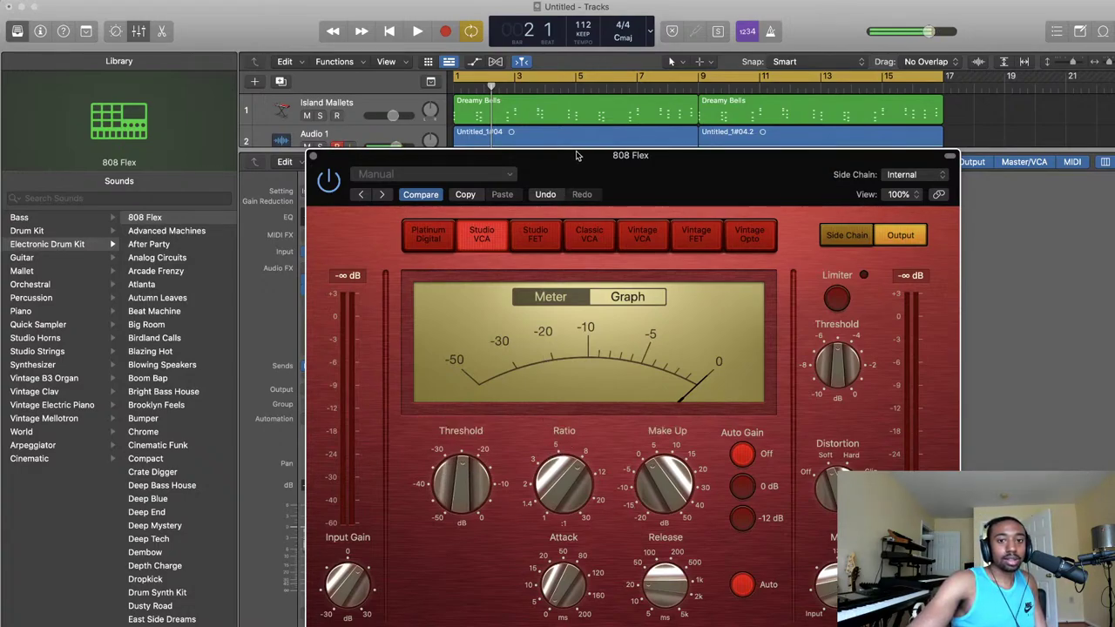
# - Play back short passages to hear how the Compressor affects the drums, and check its attack value
pyautogui.press('space')
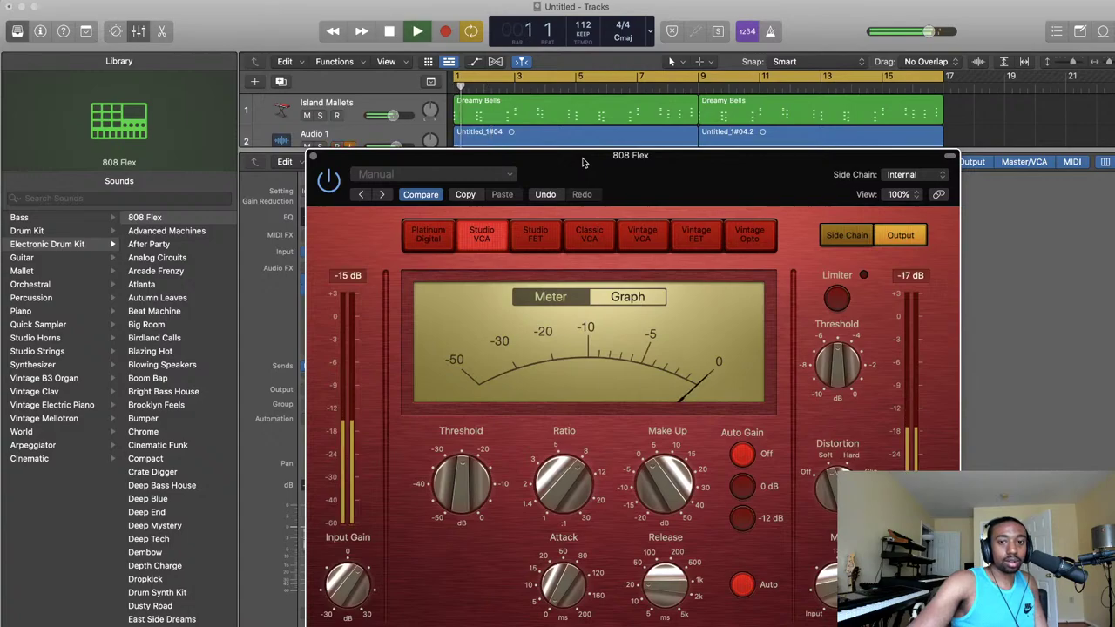
pyautogui.press('space')
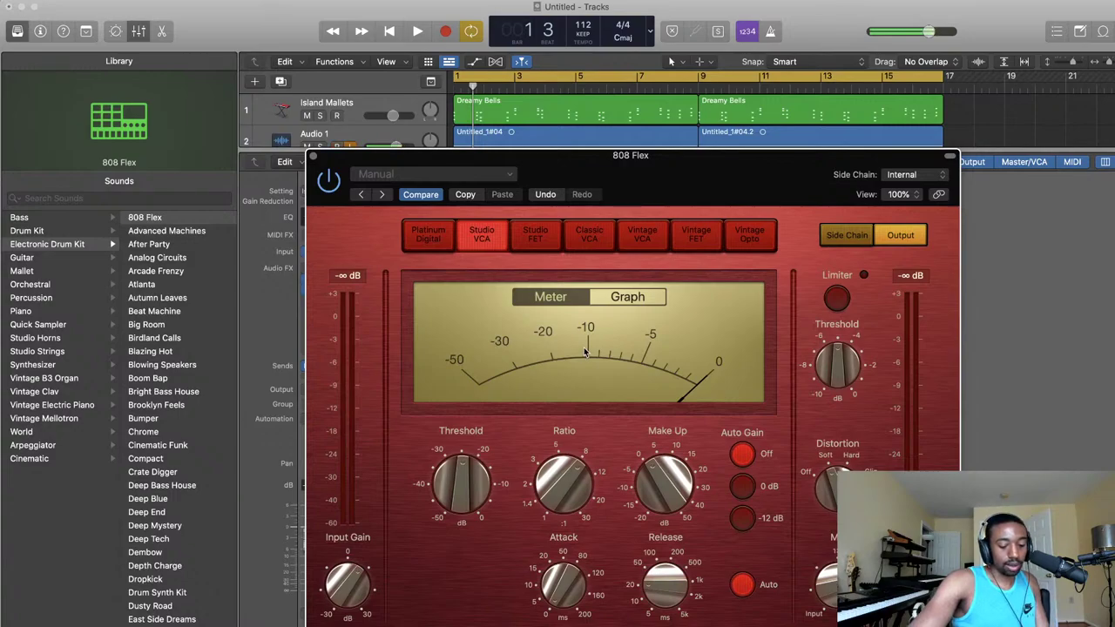
pyautogui.press('space')
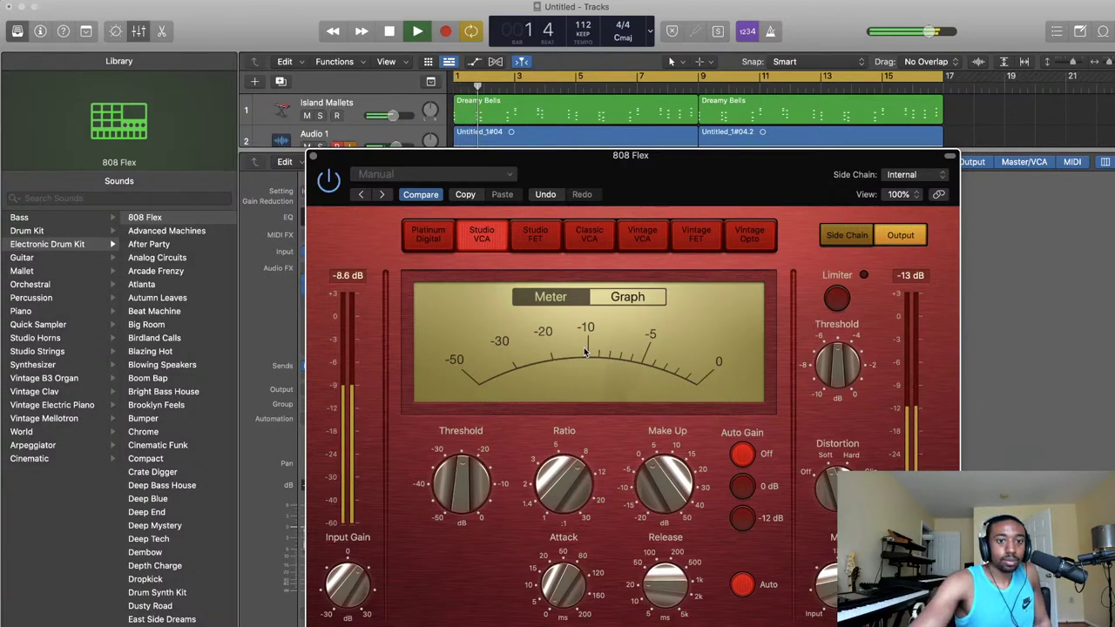
pyautogui.press('space')
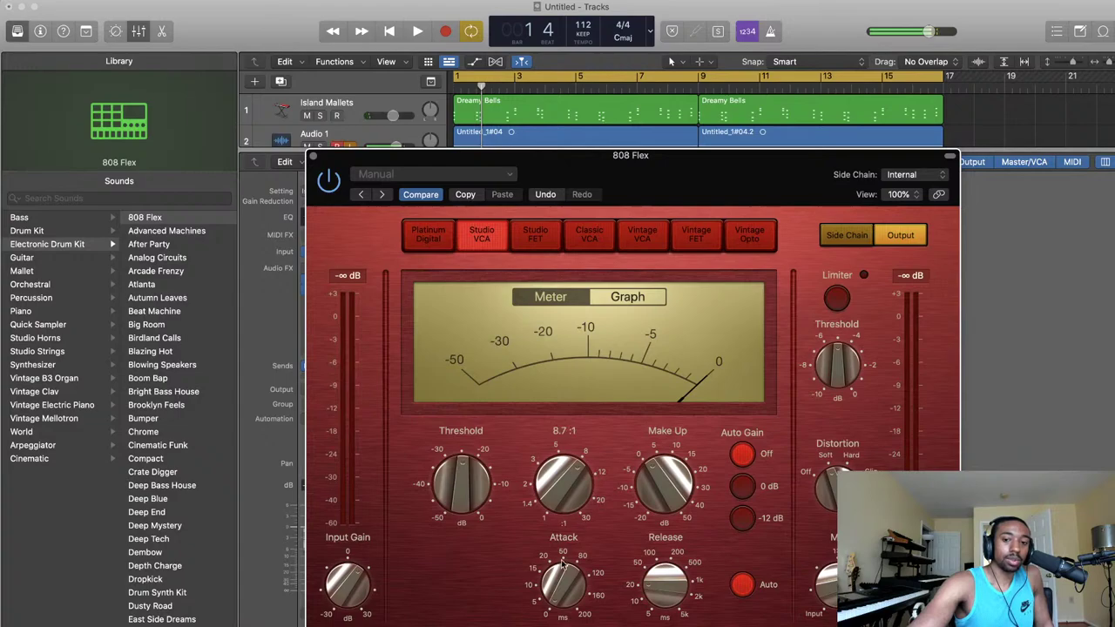
pyautogui.moveTo(559, 570)
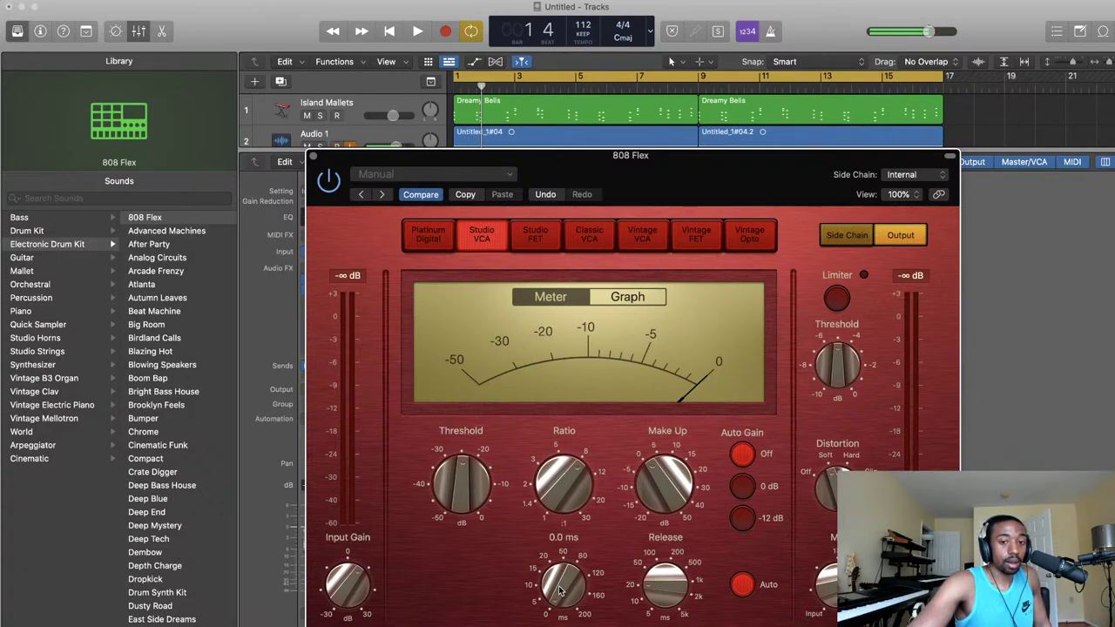
# - Try a slower Compressor attack during playback and return the attack to 0.0 ms
pyautogui.press('space')
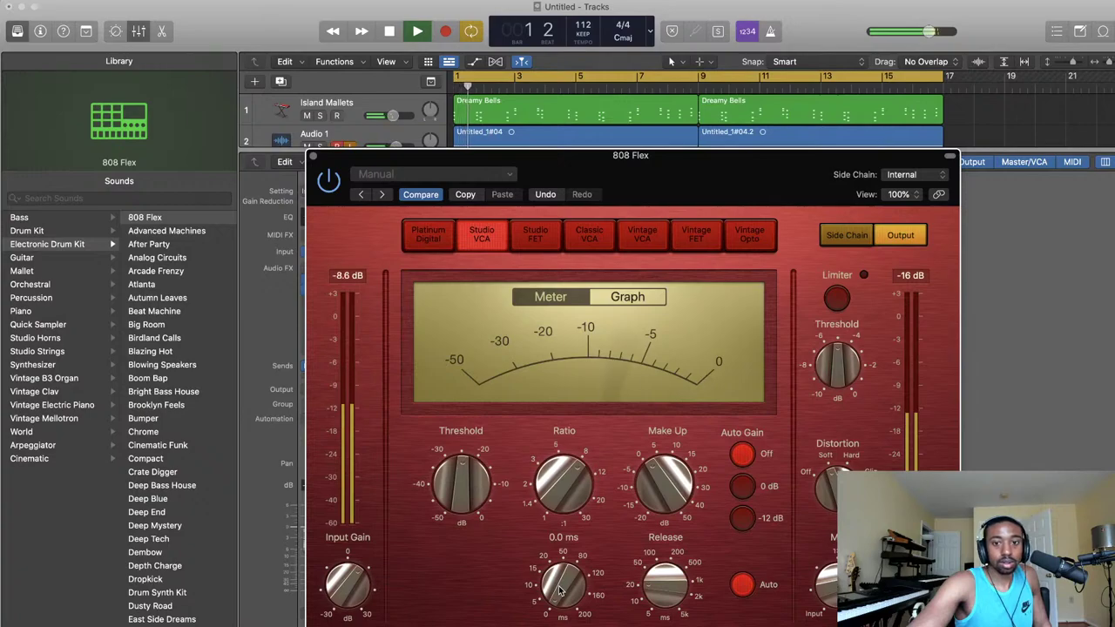
pyautogui.moveTo(561, 589); pyautogui.dragTo(542, 531)
pyautogui.press('space')
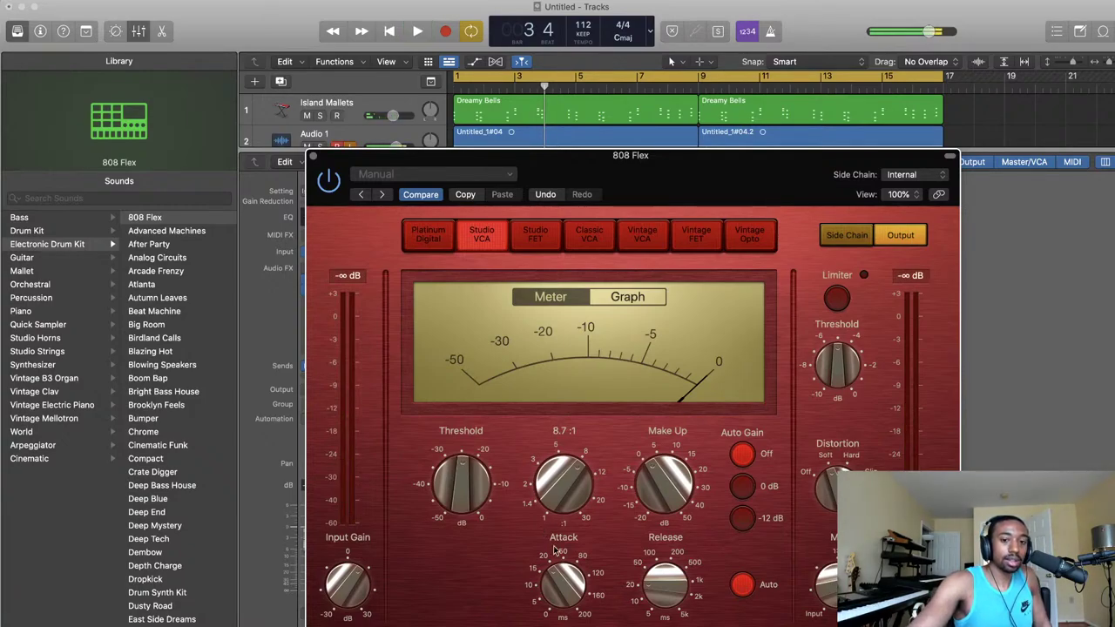
pyautogui.moveTo(557, 549); pyautogui.dragTo(549, 623)
pyautogui.moveTo(558, 567); pyautogui.dragTo(554, 588)
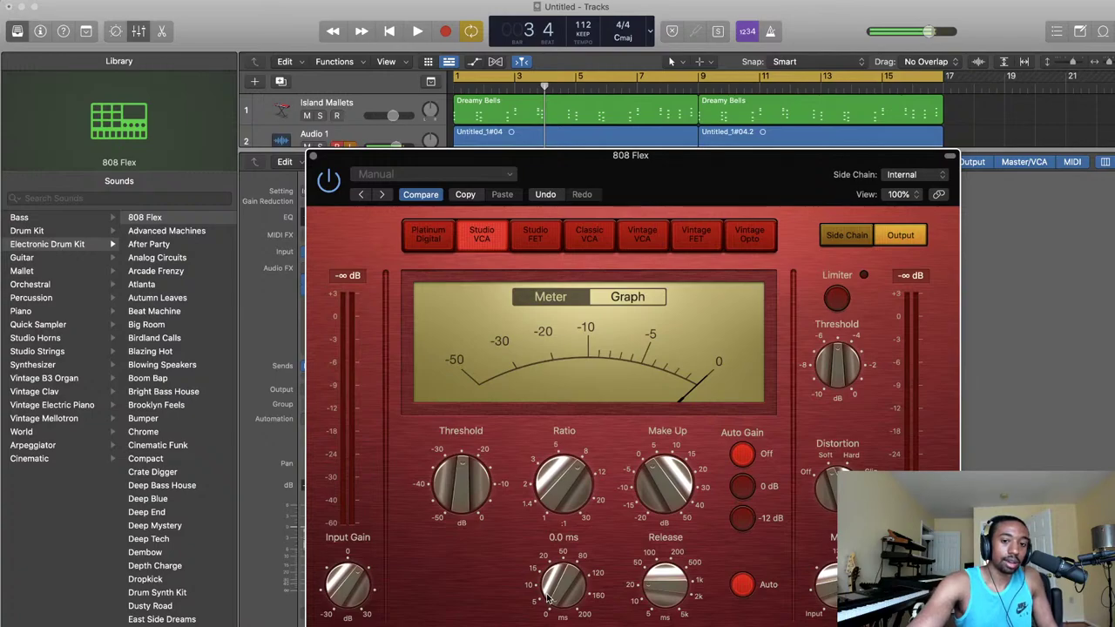
pyautogui.moveTo(677, 595); pyautogui.dragTo(668, 593)
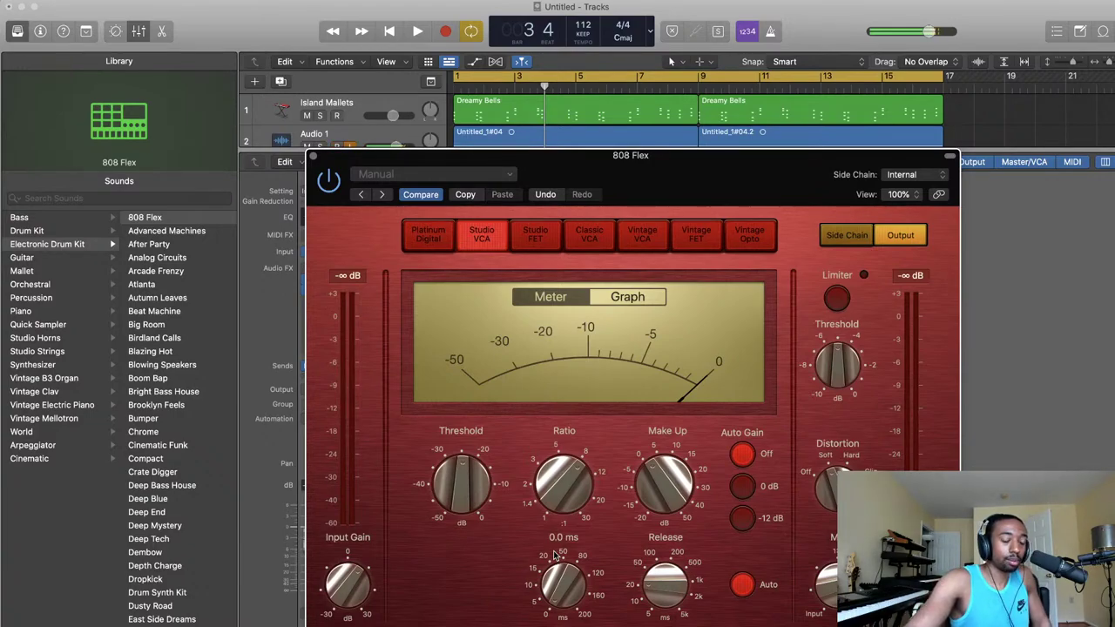
# - Raise the Compressor's attack from 3.0 ms upward while listening to the loop play
pyautogui.press('space')
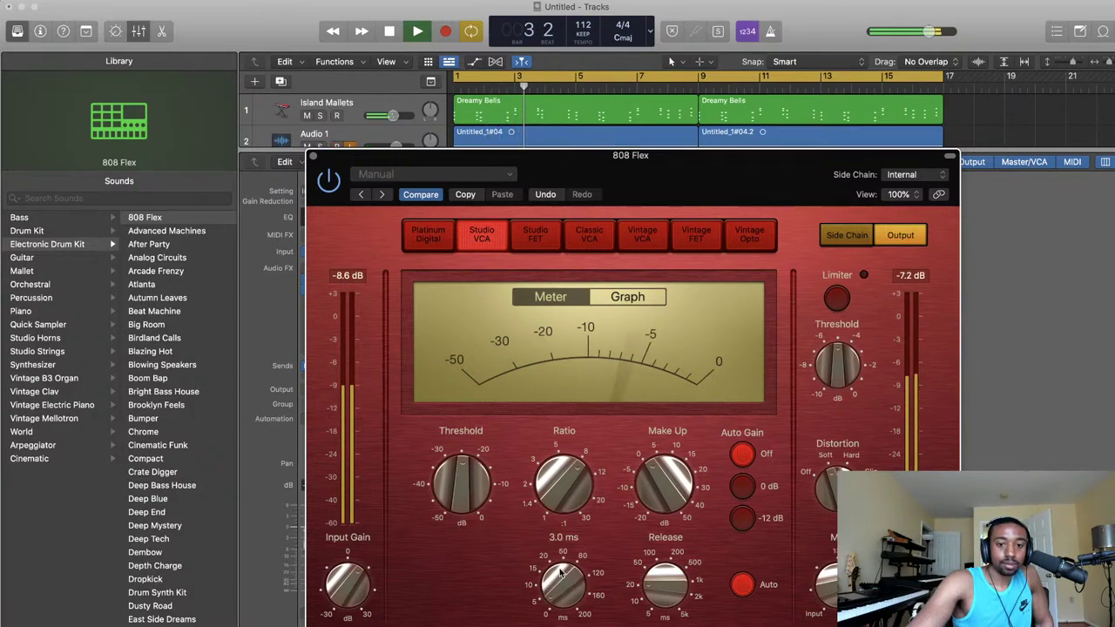
pyautogui.moveTo(561, 578); pyautogui.dragTo(543, 516)
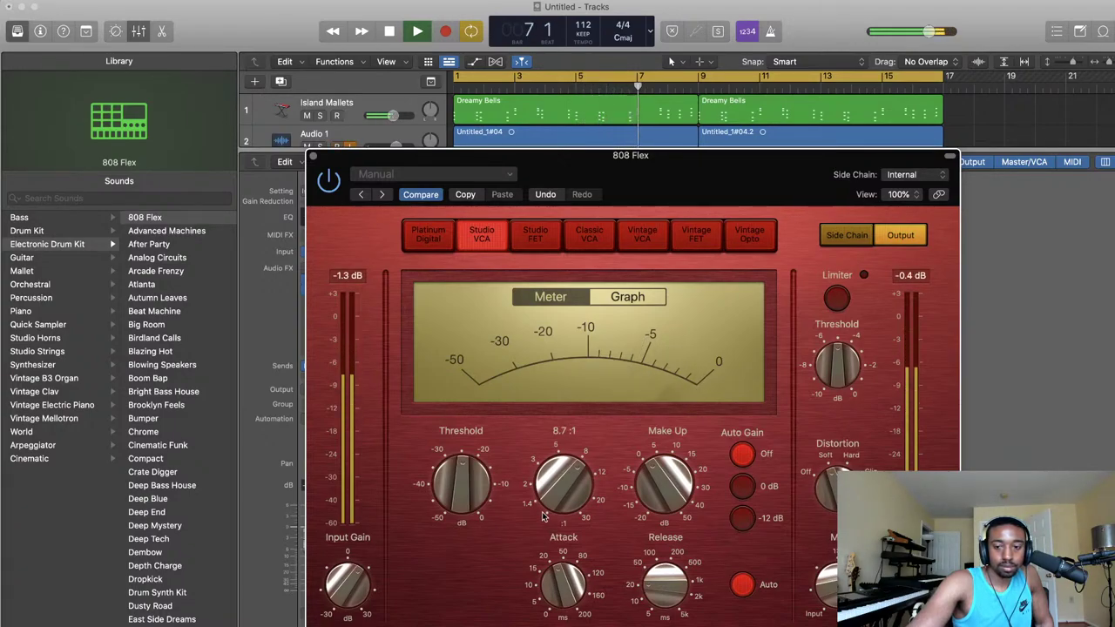
pyautogui.press('space')
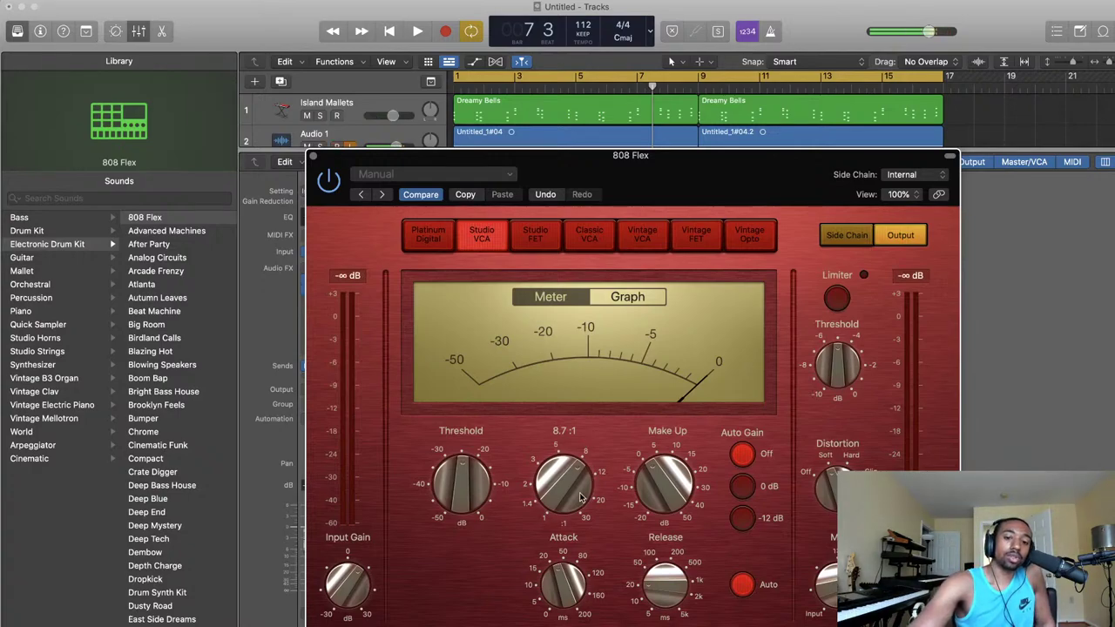
# - Replay the loop with the adjusted compression, and close the Compressor window and the mixer
pyautogui.press('space')
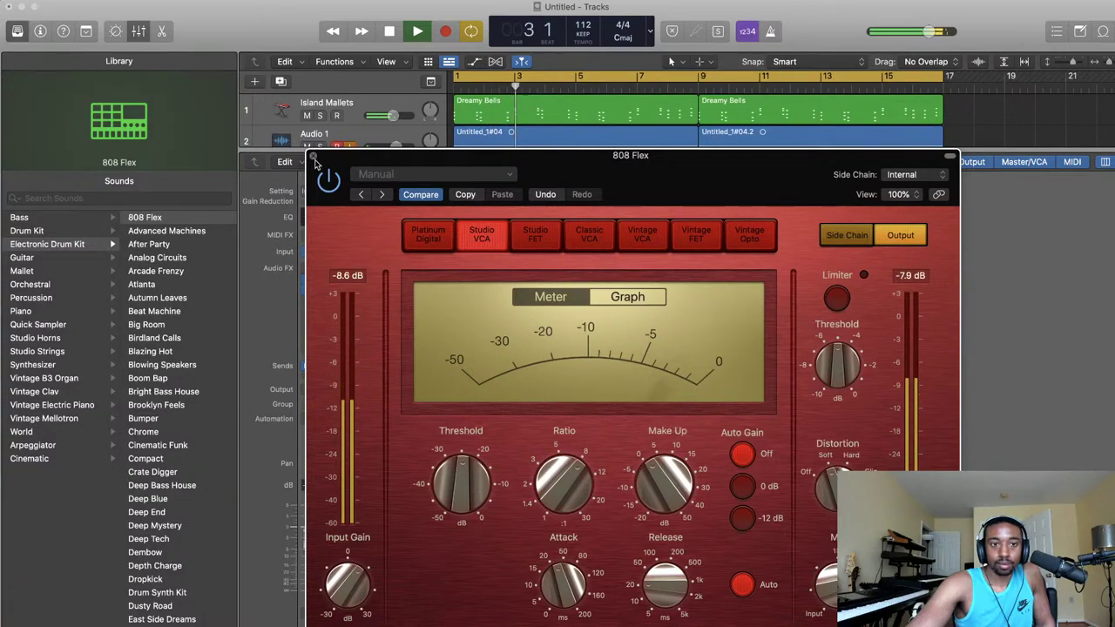
pyautogui.press('super+w')
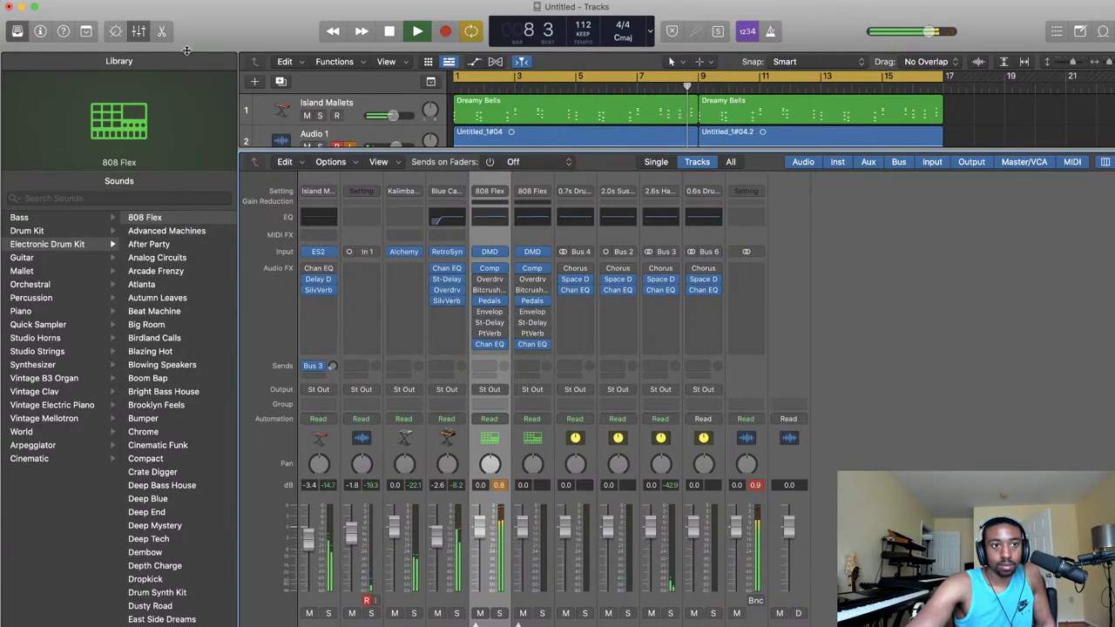
pyautogui.press('x')
pyautogui.press('space')
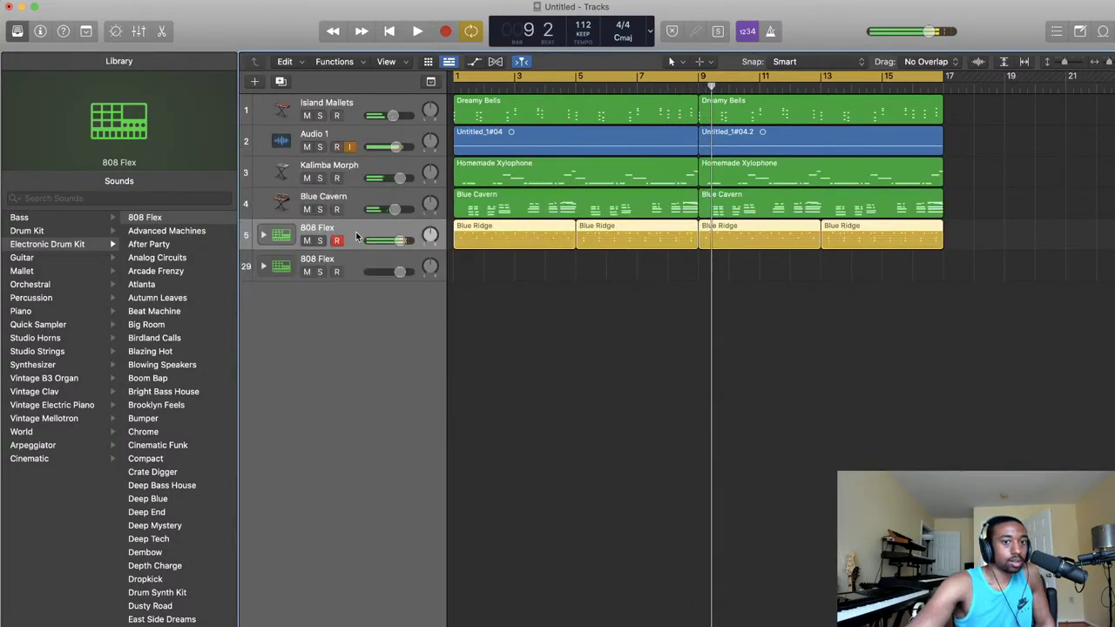
# - Expand the 808 Flex drum stack on track 5 and lower Clap 1's volume to about -16.6 dB during playback
pyautogui.click(263, 235)
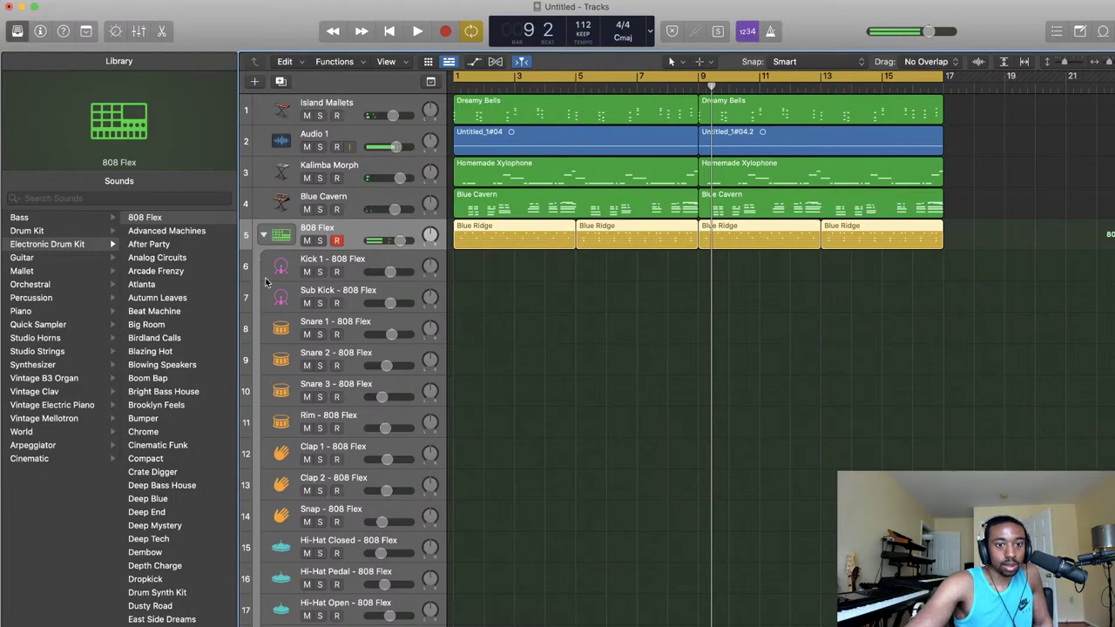
pyautogui.press('space')
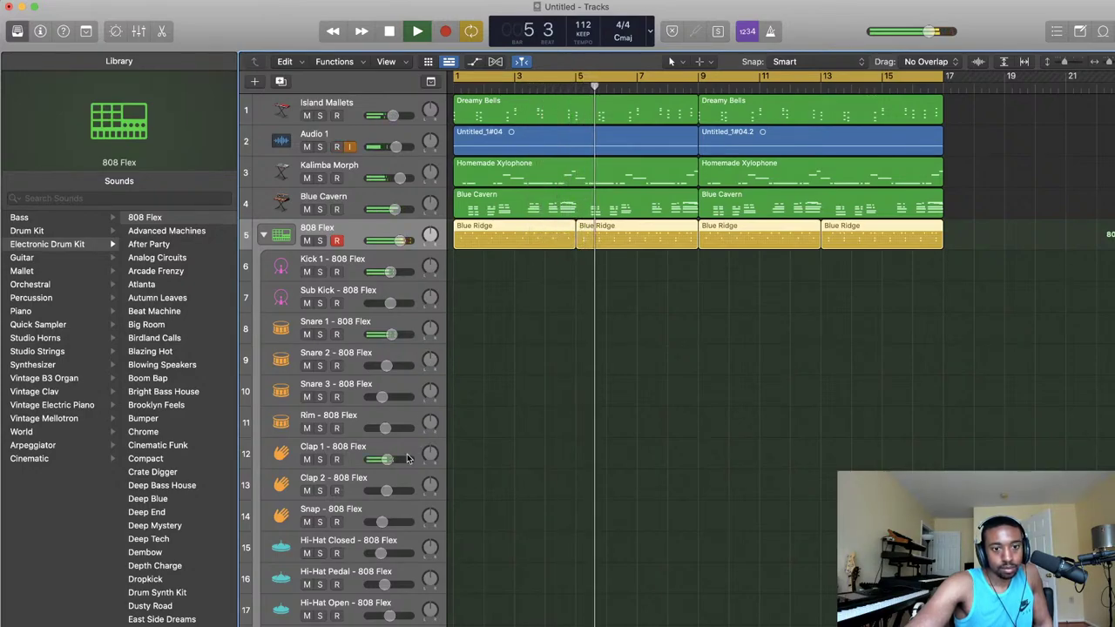
pyautogui.moveTo(406, 459); pyautogui.dragTo(353, 462)
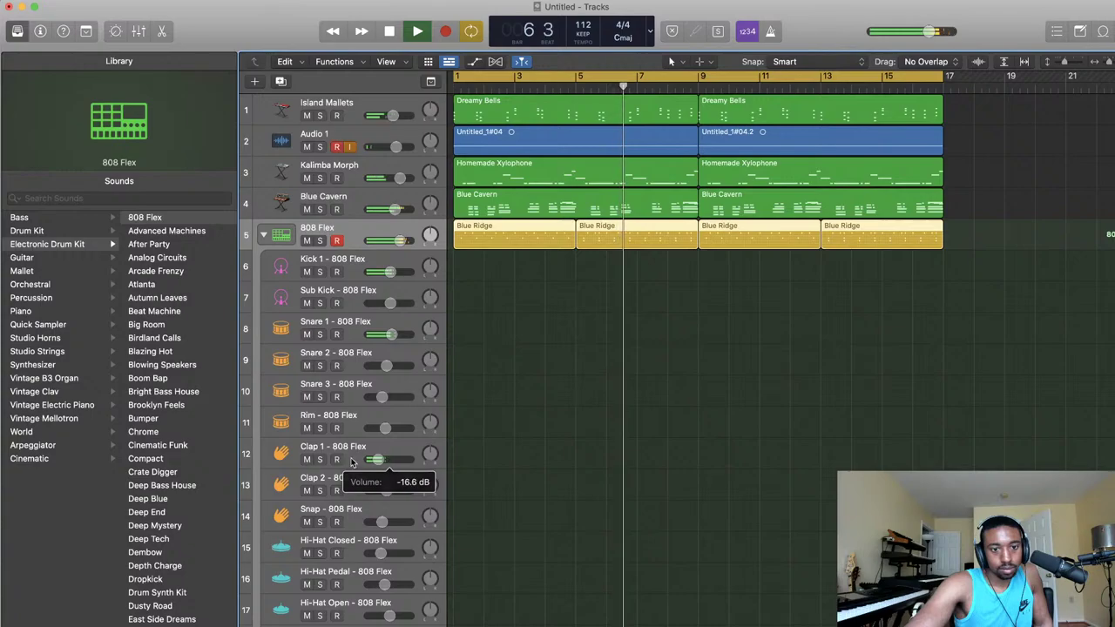
# - Try panning Clap 1 to +26, and reset its pan to 0
pyautogui.moveTo(430, 454); pyautogui.dragTo(431, 431)
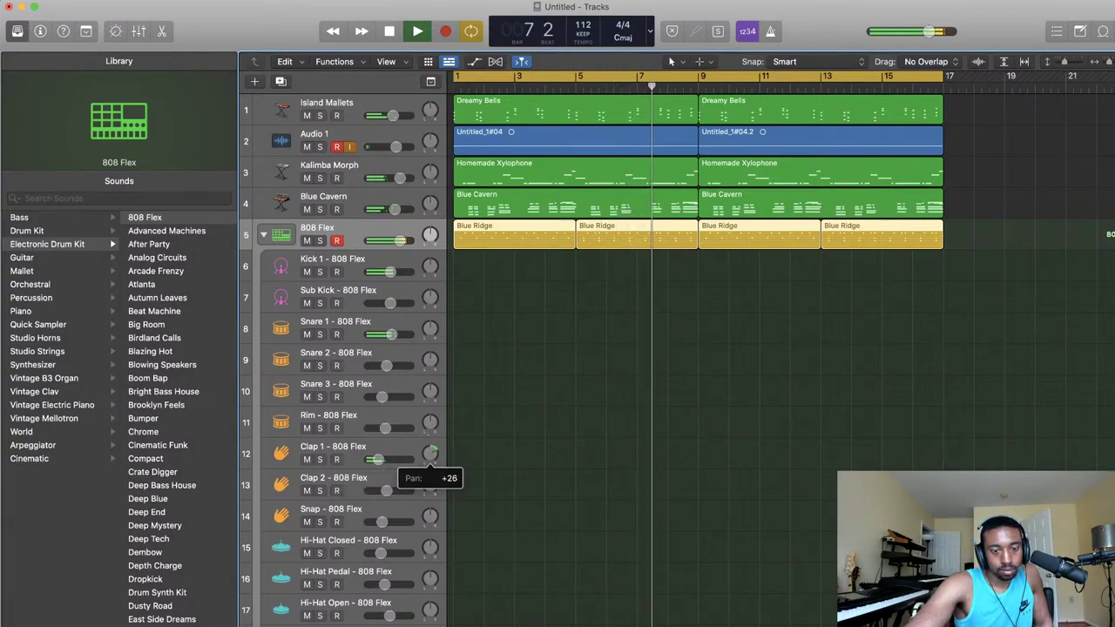
pyautogui.press('space')
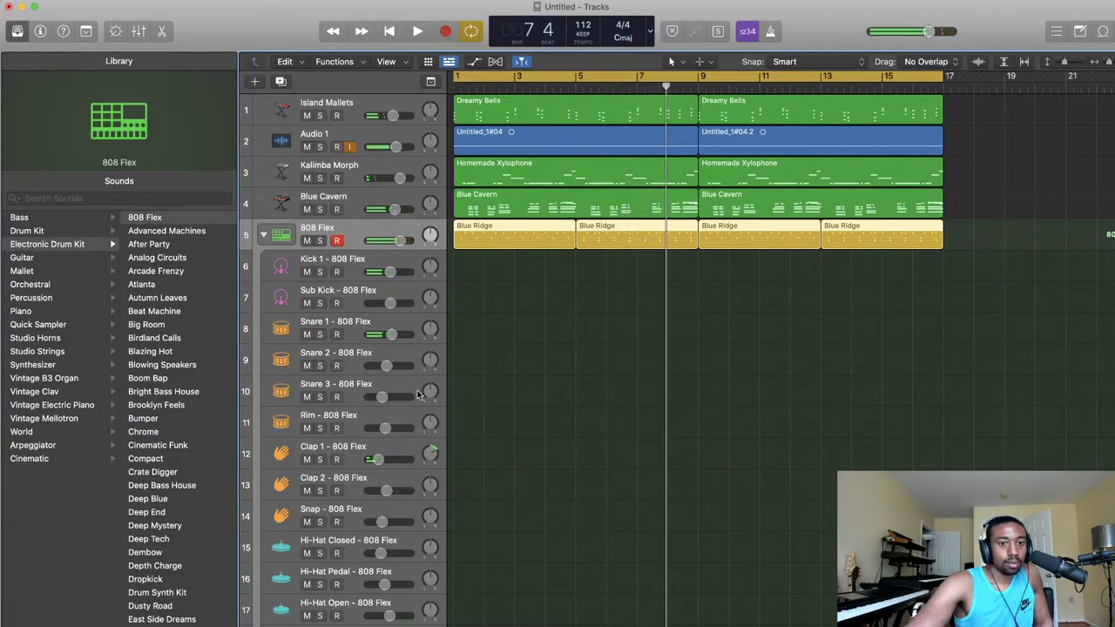
pyautogui.doubleClick(430, 455)
pyautogui.write('0')
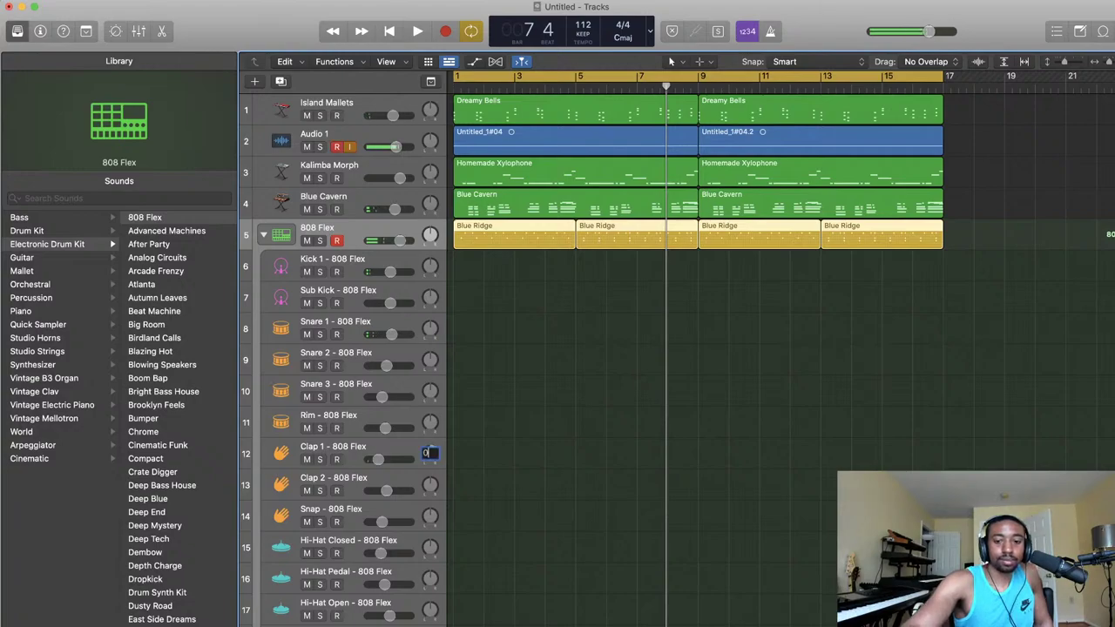
pyautogui.press('Return')
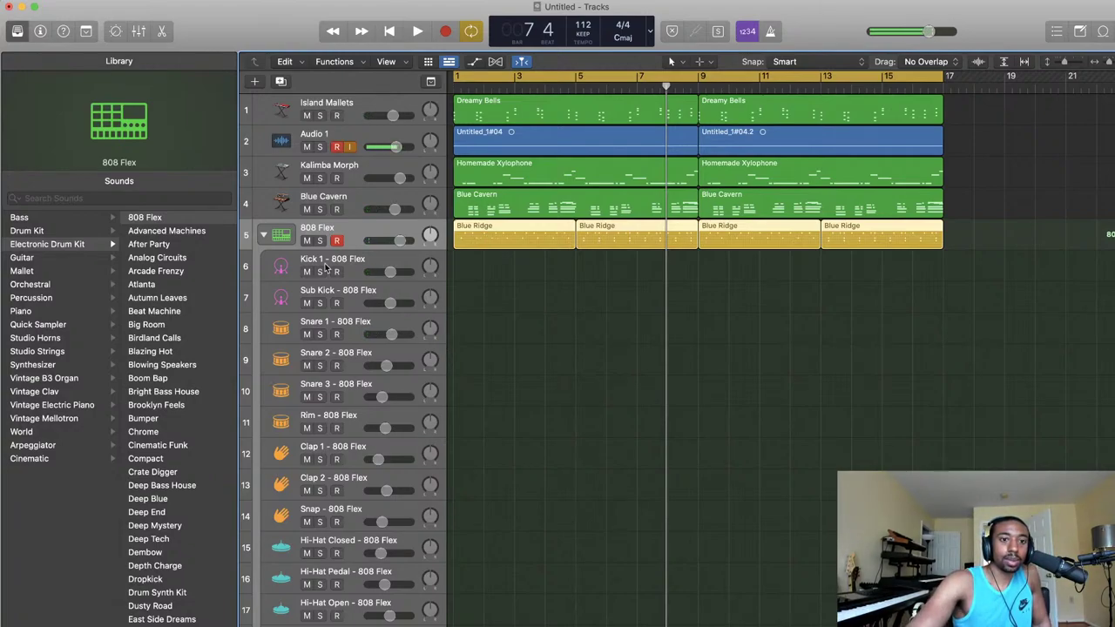
# - Collapse the 808 Flex drum stack on track 5 and play the arrangement from the beginning
pyautogui.click(262, 235)
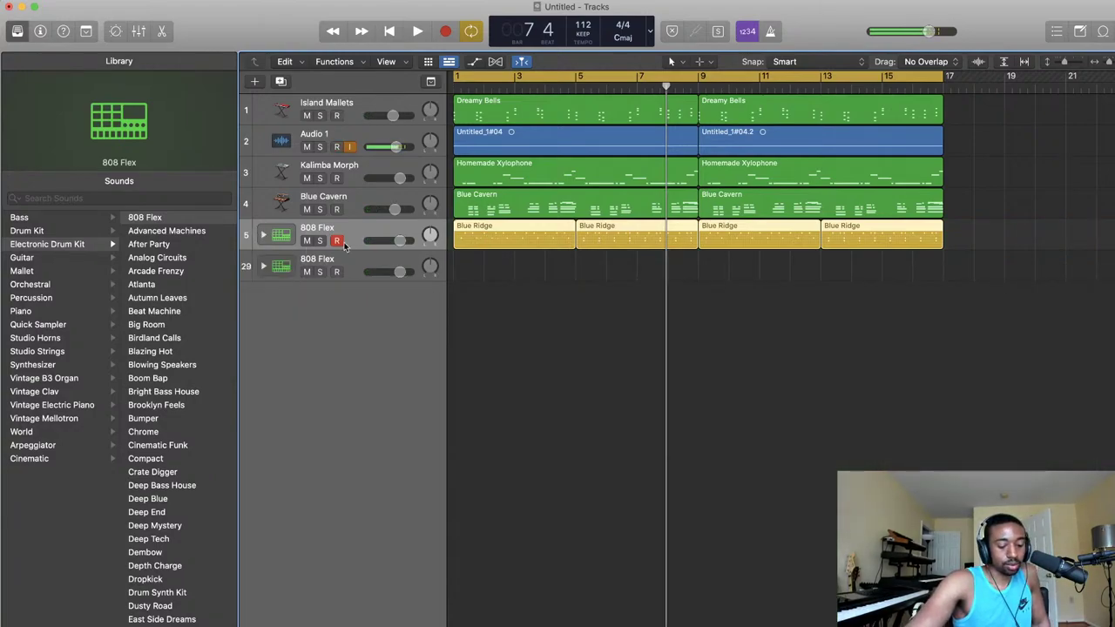
pyautogui.press('space')
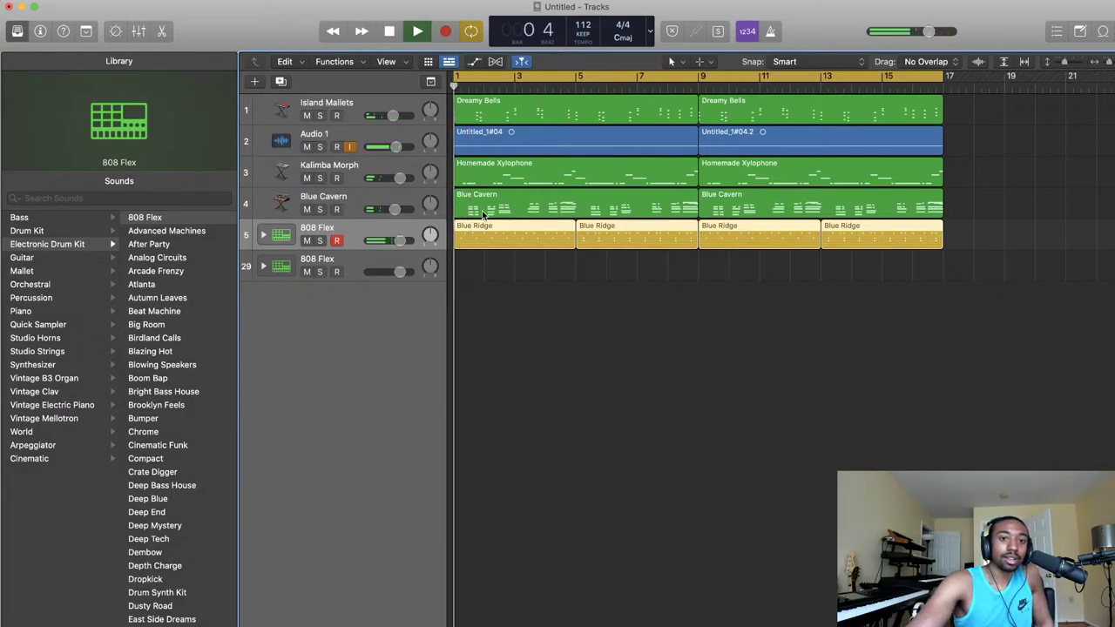
# - Create a pattern region at the start of the second 808 Flex track, track 29
pyautogui.click(368, 260)
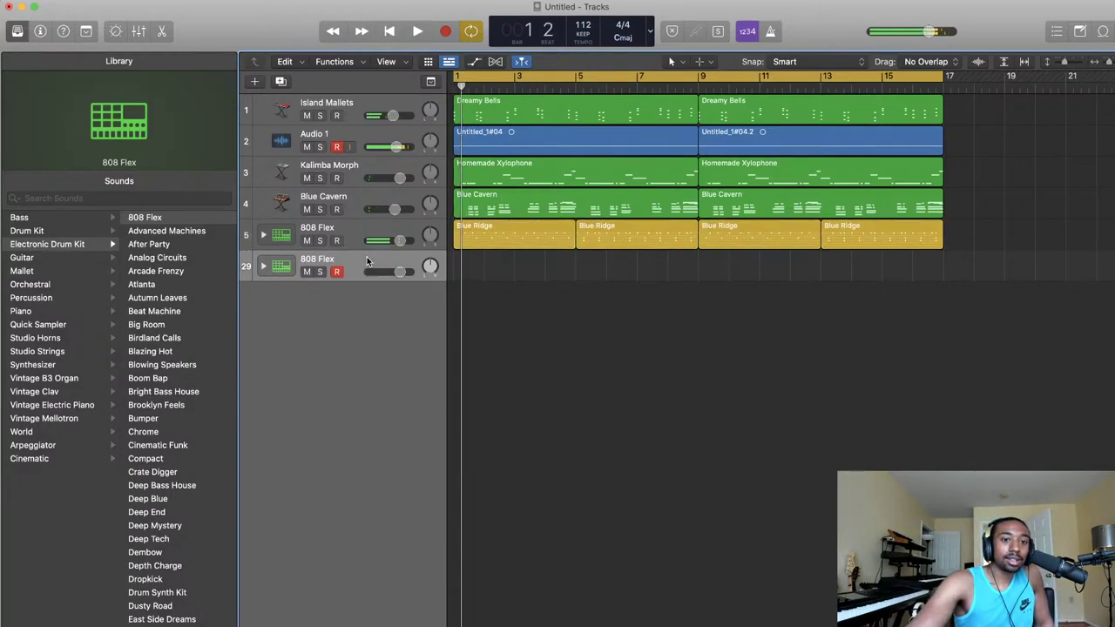
pyautogui.rightClick(455, 273)
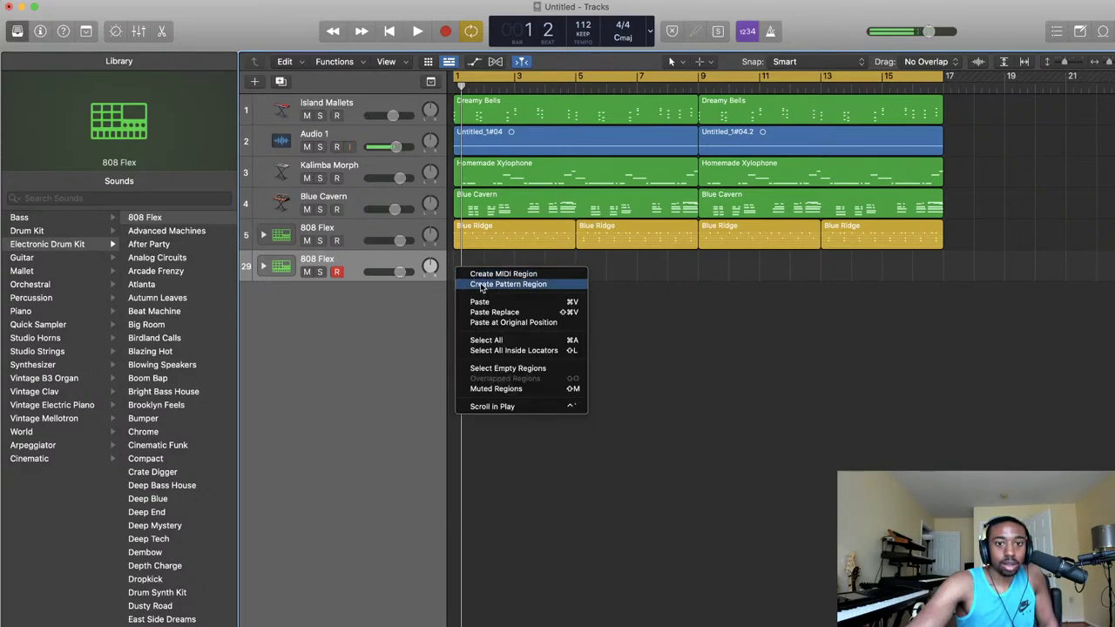
pyautogui.click(481, 284)
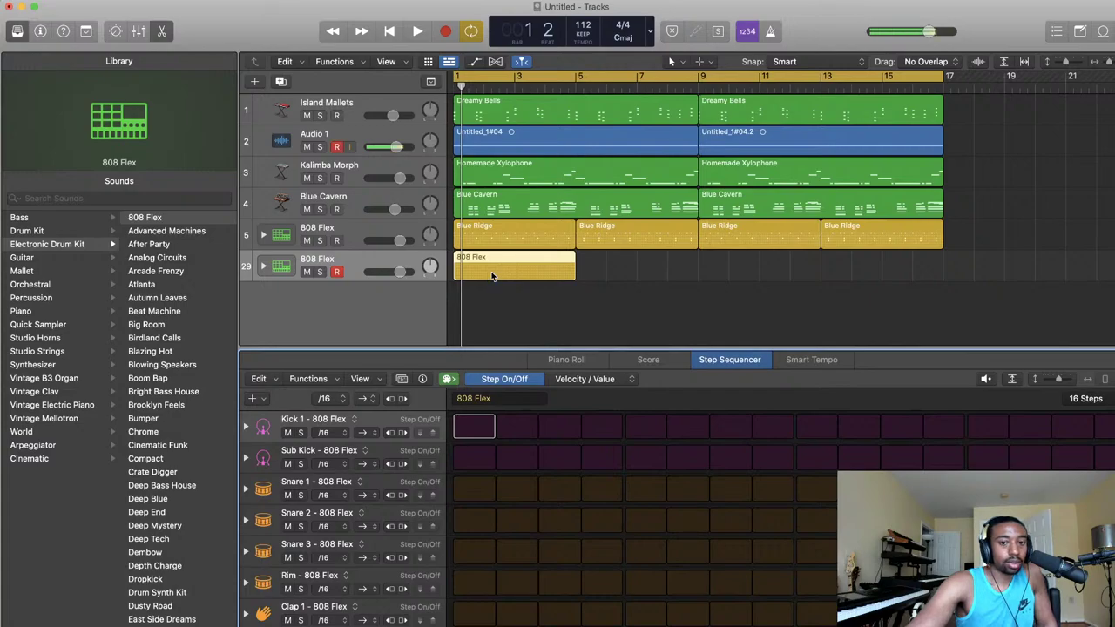
# - Turn on the closed hi-hat's first step, and briefly try the pedal and open hi-hats on that same step
pyautogui.scroll(-5, 447, 427)
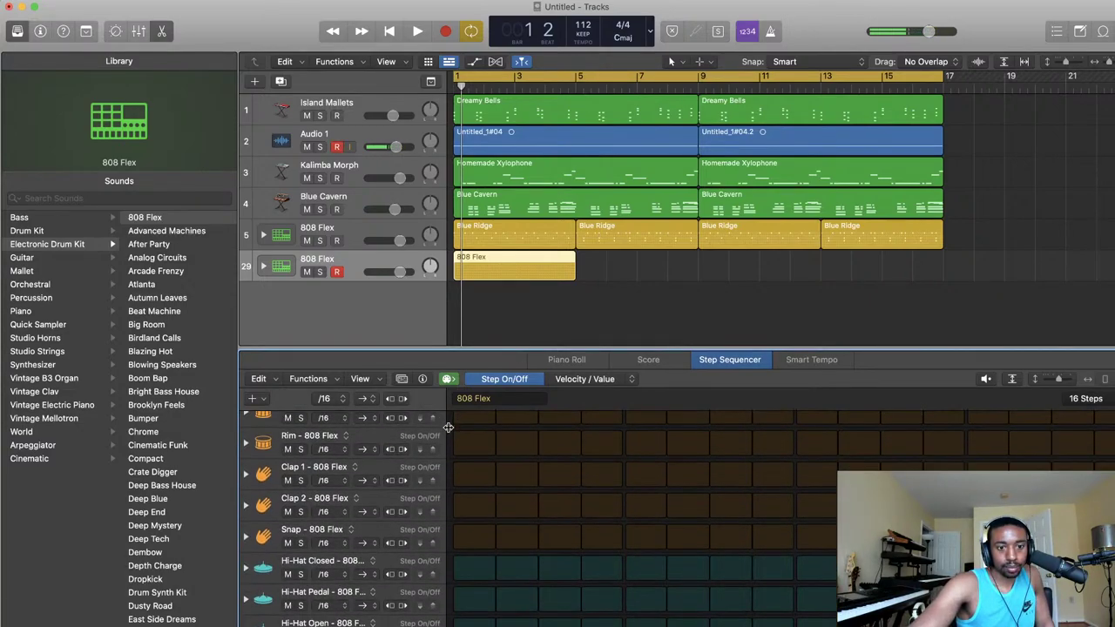
pyautogui.click(473, 570)
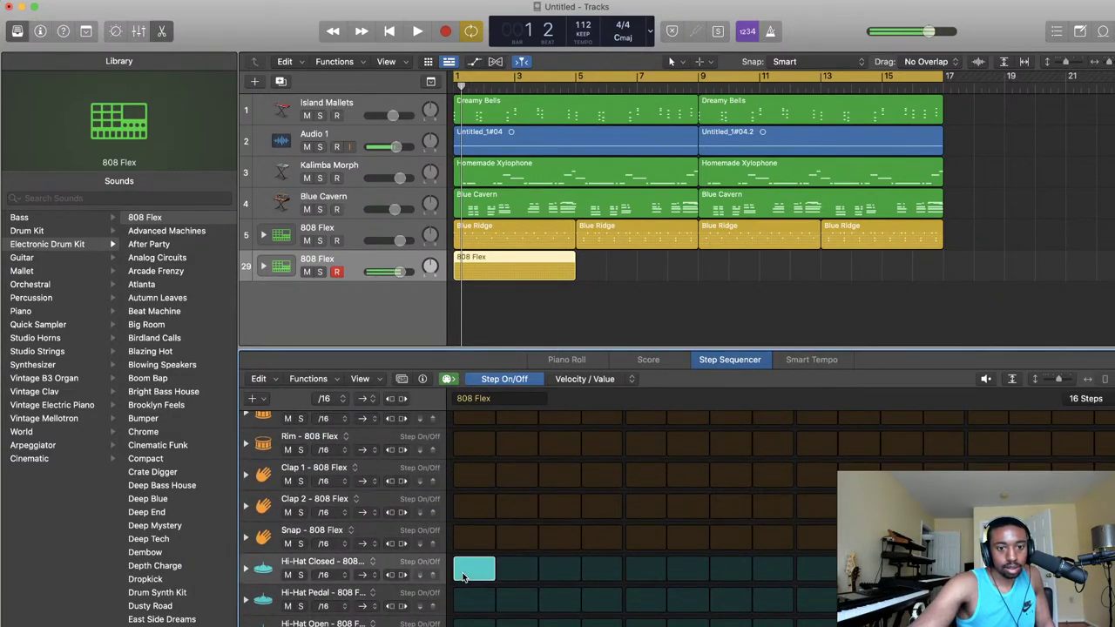
pyautogui.moveTo(475, 597); pyautogui.dragTo(475, 624)
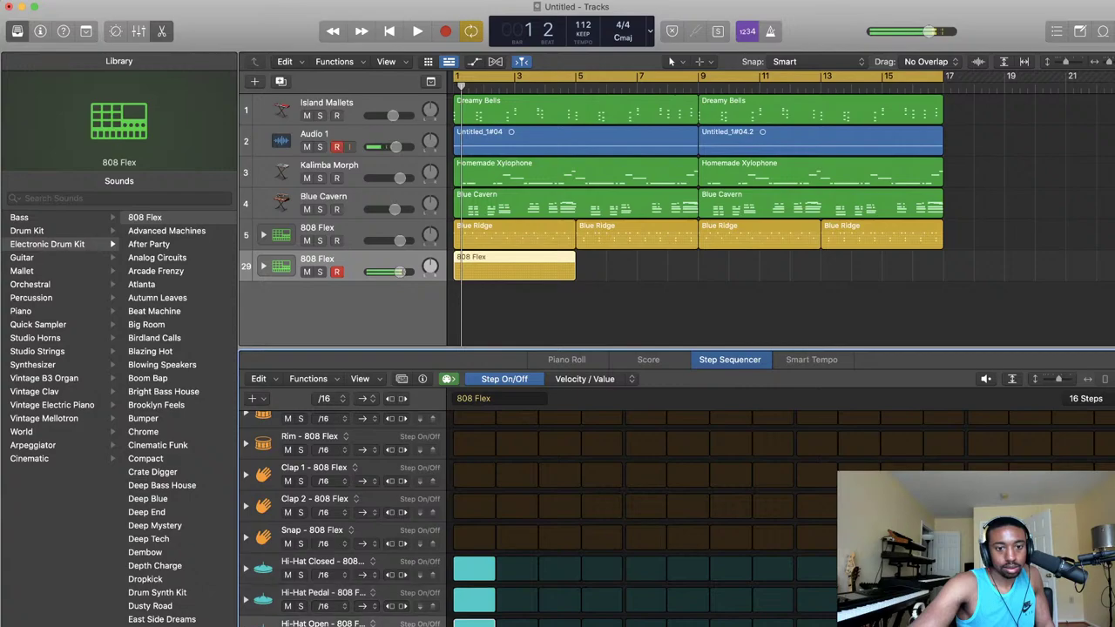
pyautogui.click(479, 603)
pyautogui.click(522, 572)
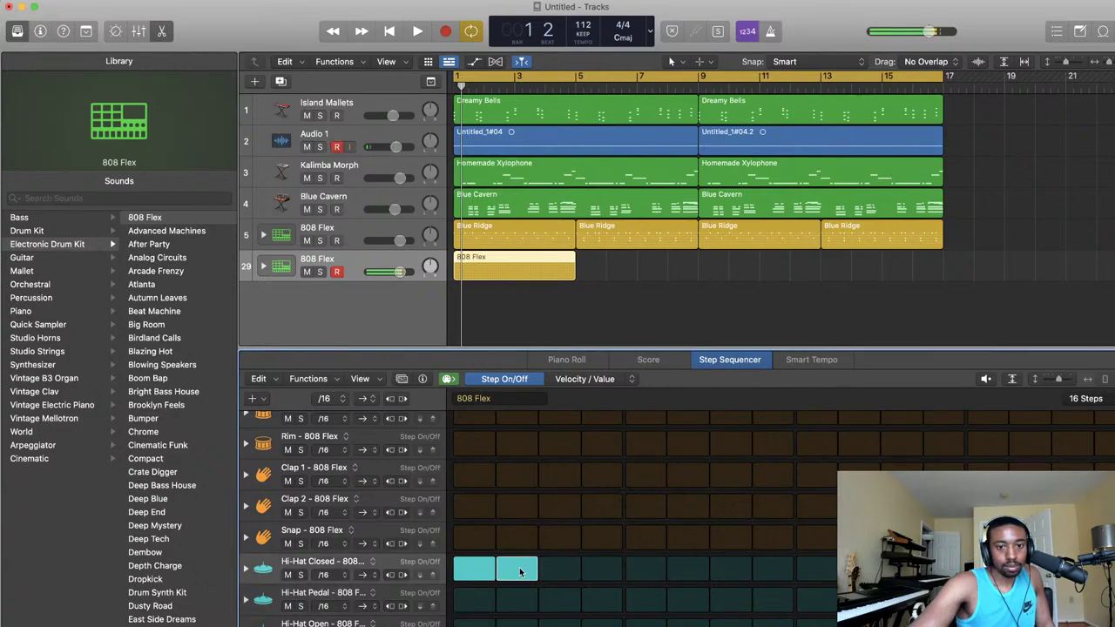
pyautogui.click(522, 572)
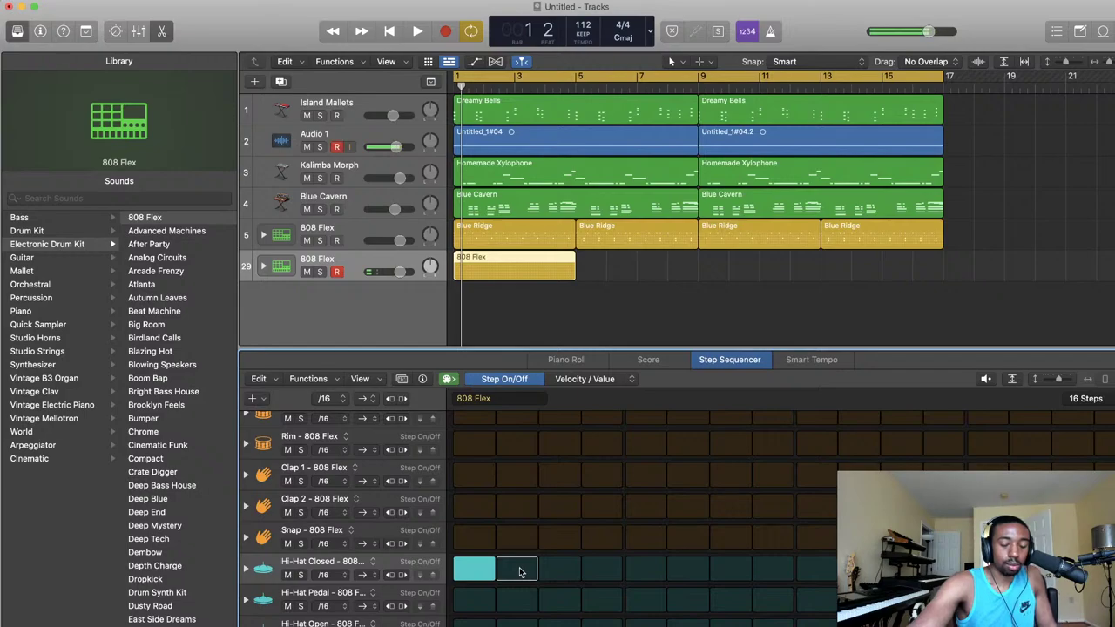
# - Fill the closed hi-hat row with consecutive steps starting at step 2, and listen to the pattern
pyautogui.moveTo(520, 572); pyautogui.dragTo(862, 571)
pyautogui.press('space')
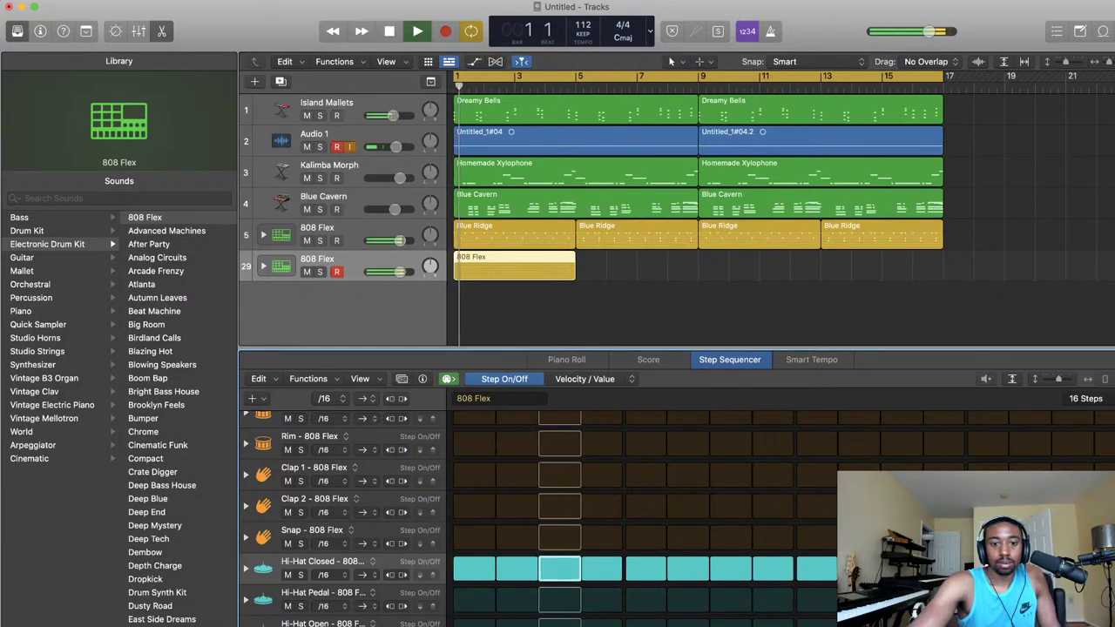
pyautogui.press('space')
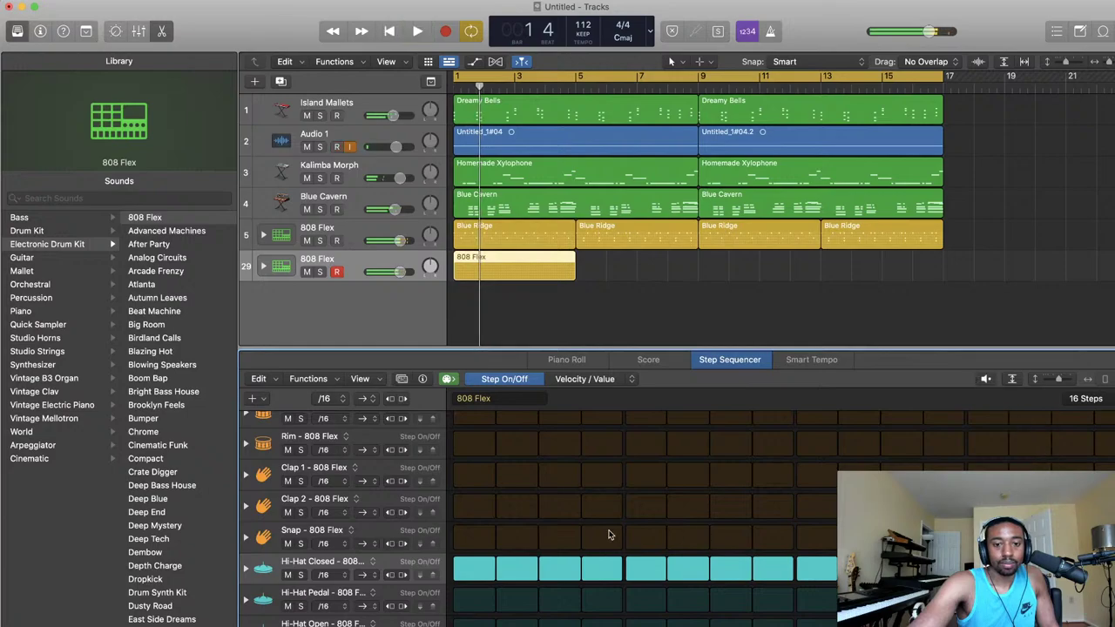
# - Turn off steps 2, 4, 6 and 8 in the closed hi-hat row
pyautogui.click(525, 569)
pyautogui.click(600, 570)
pyautogui.click(683, 568)
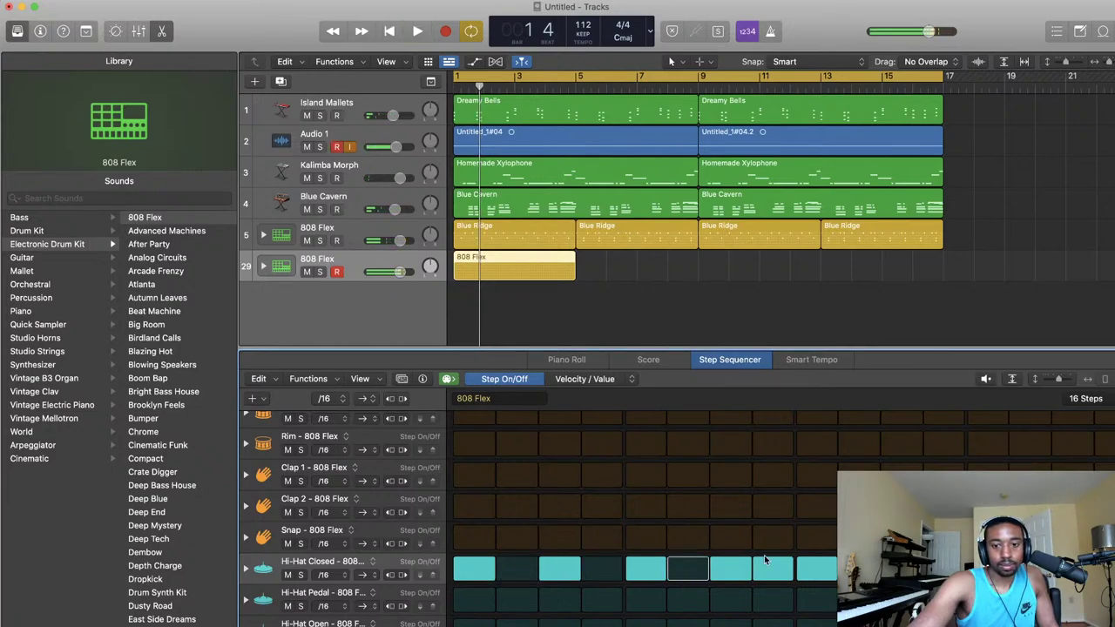
pyautogui.click(784, 570)
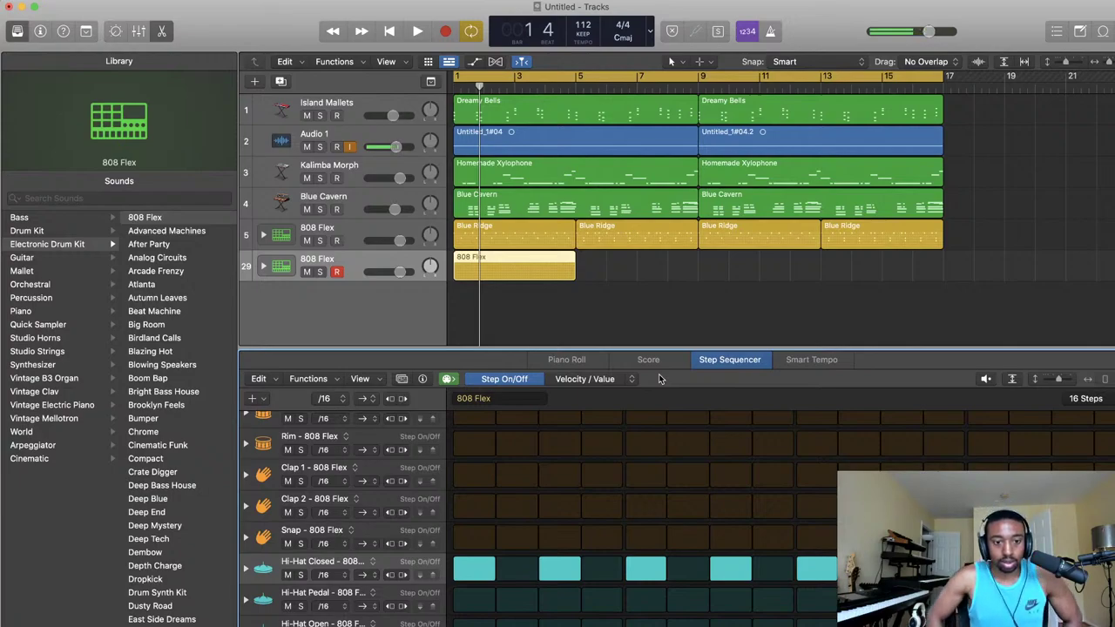
# - Try a /32 step rate on the closed hi-hat row, listen to it, and return the row to /16
pyautogui.click(323, 576)
pyautogui.click(331, 586)
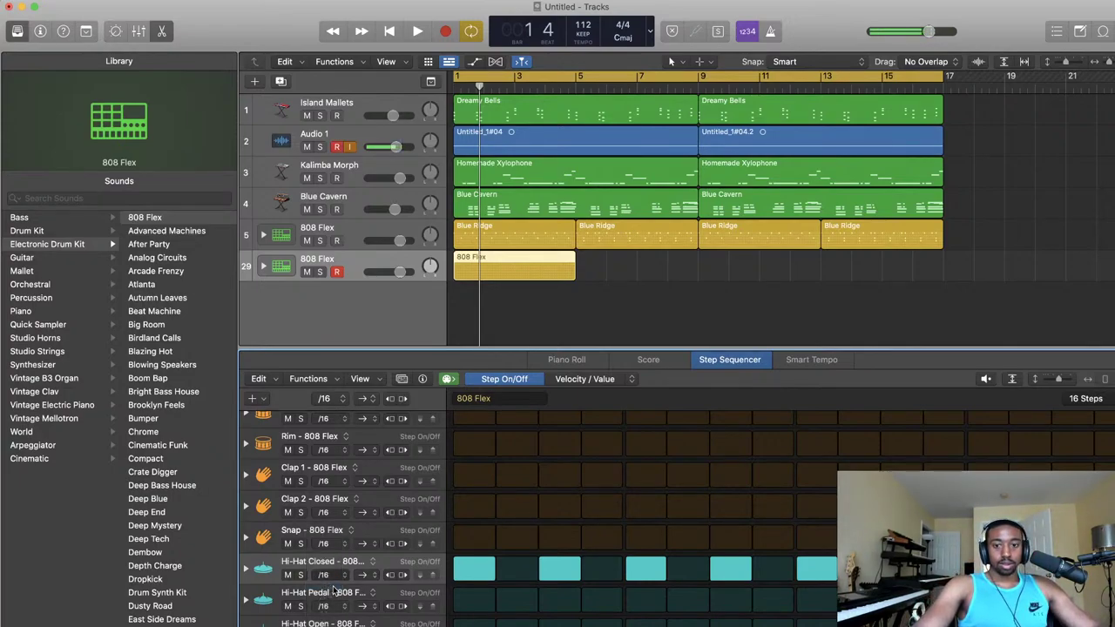
pyautogui.click(769, 570)
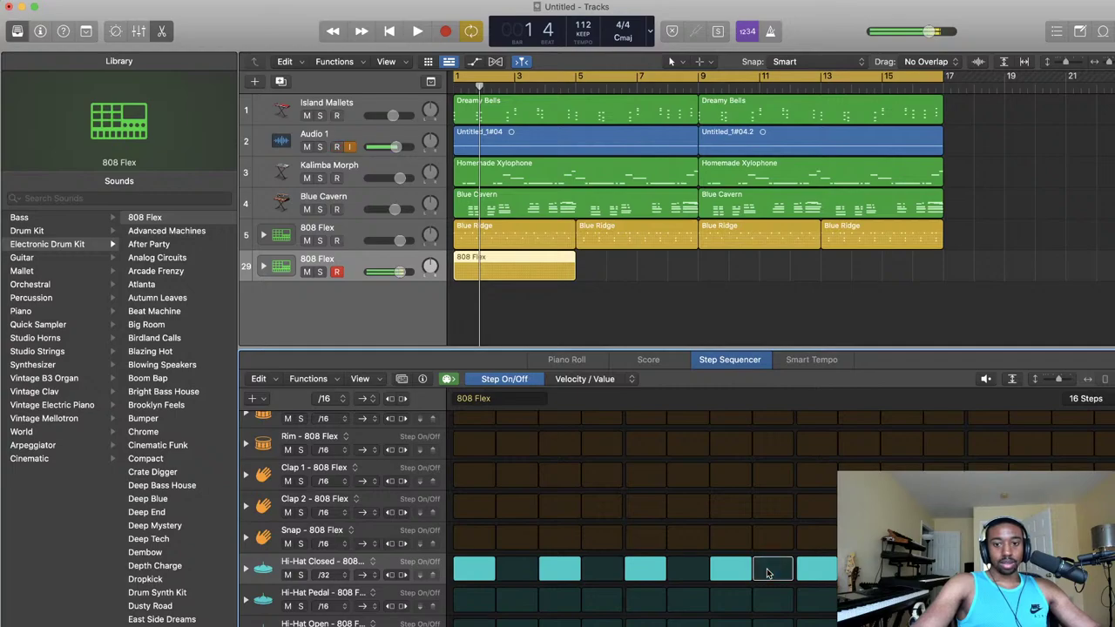
pyautogui.press('space')
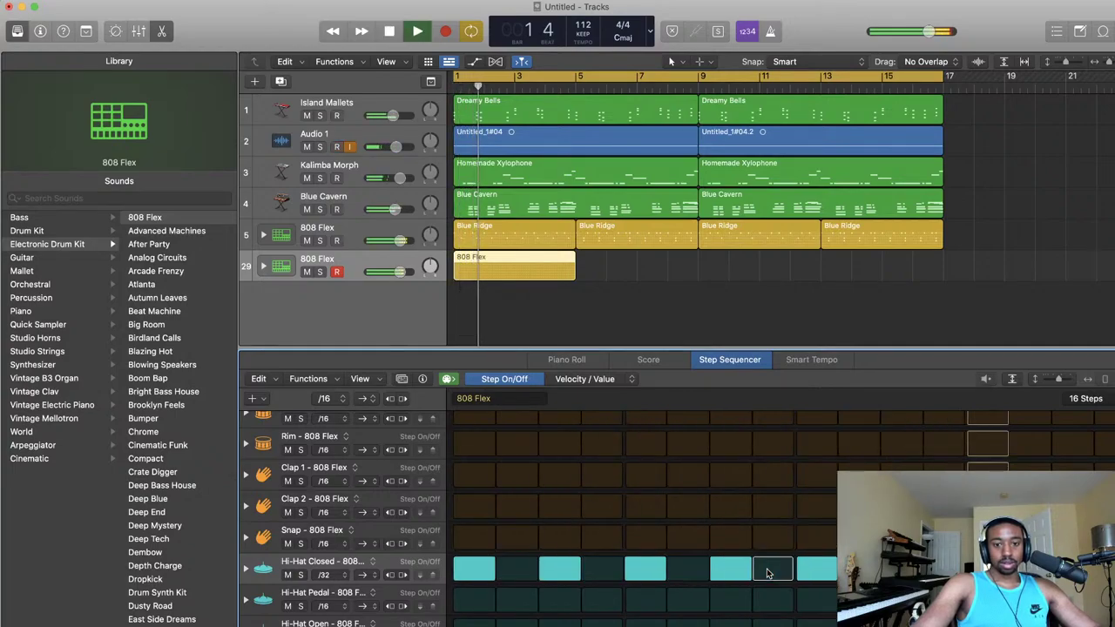
pyautogui.press('space')
pyautogui.click(345, 580)
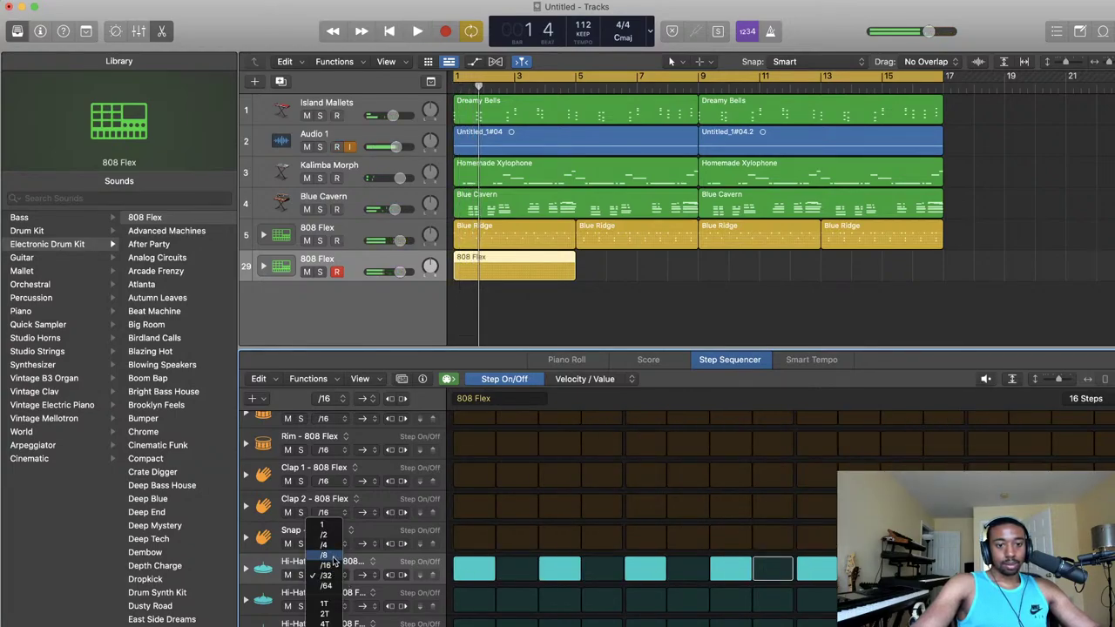
pyautogui.click(338, 570)
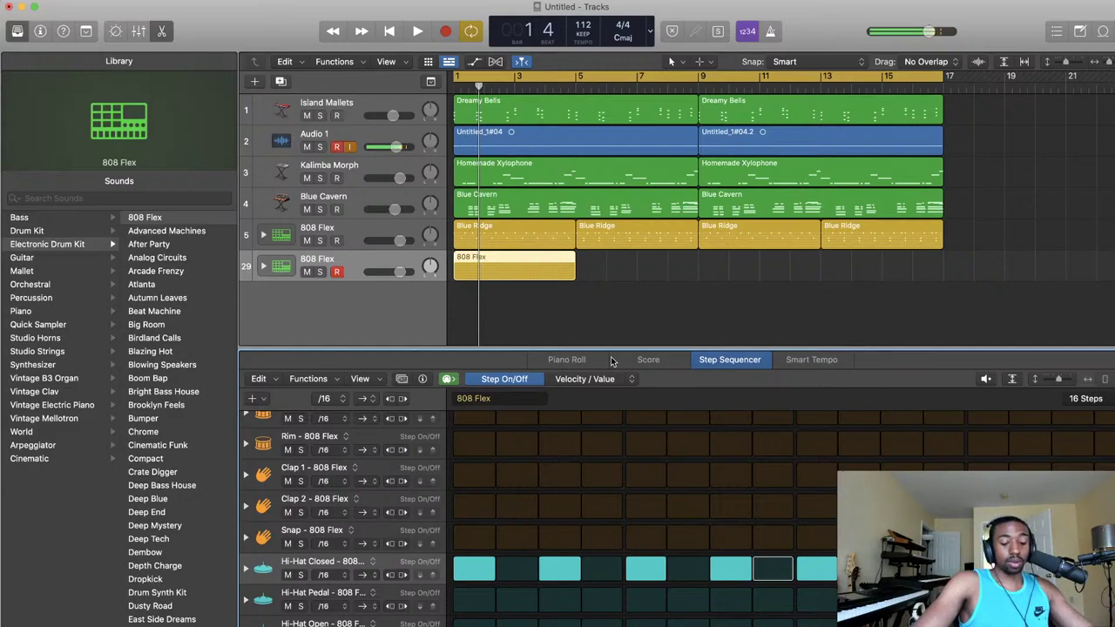
# - Play the hi-hat pattern with the arrangement, and expand the closed hi-hat row to show its Velocity and Note Repeat subrows
pyautogui.press('space')
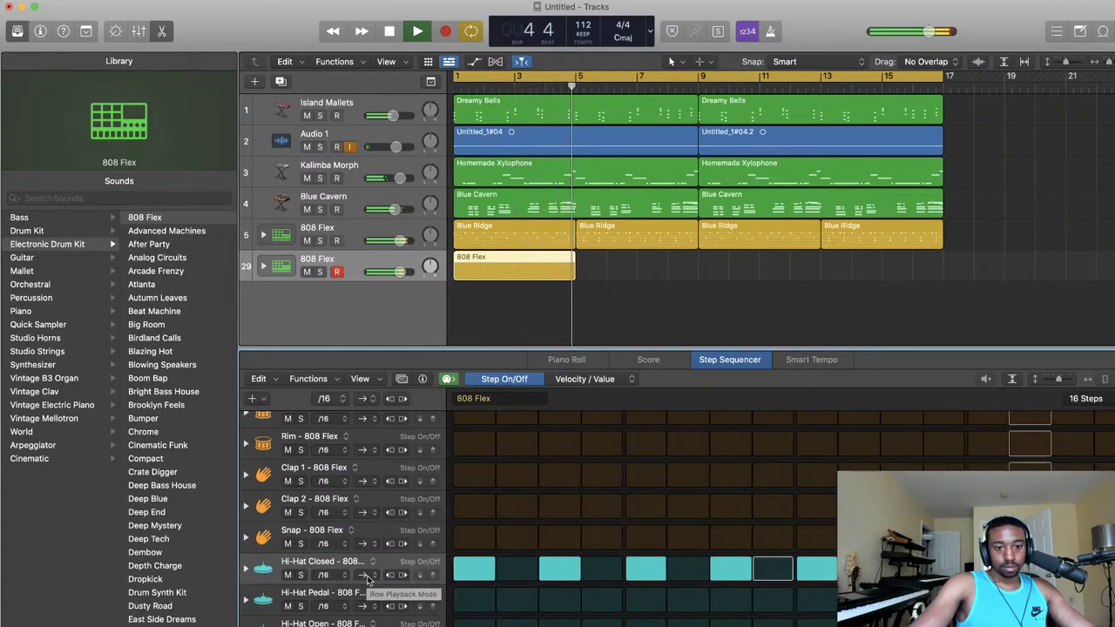
pyautogui.press('space')
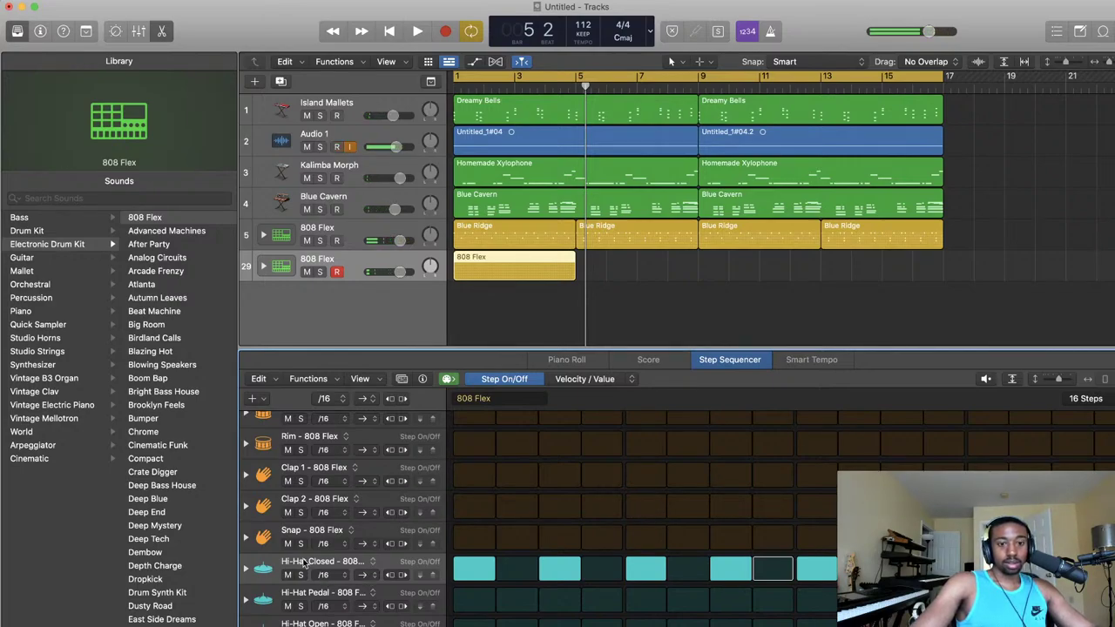
pyautogui.click(246, 570)
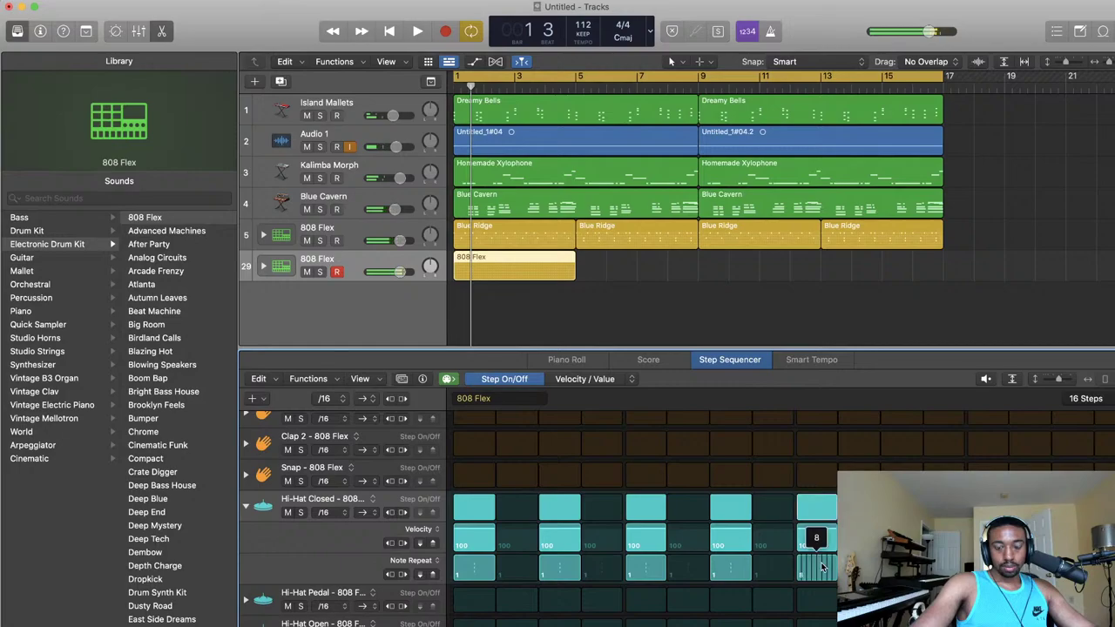
# - Try a Note Repeat of 8 on the closed hi-hat's ninth step, listen to it, and undo the change
pyautogui.moveTo(821, 565); pyautogui.dragTo(821, 572)
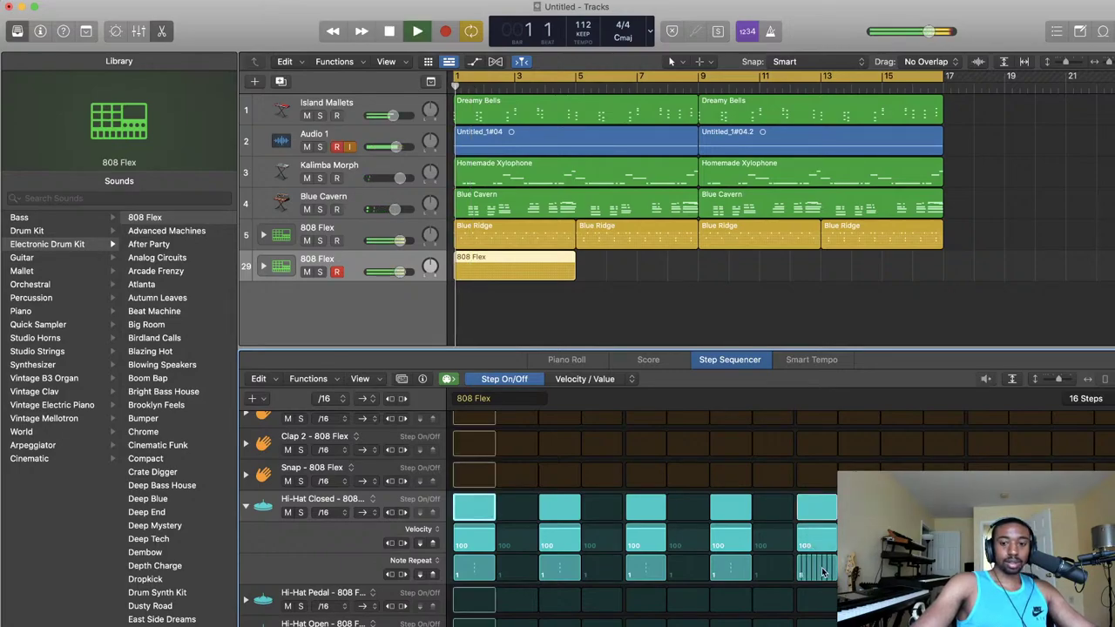
pyautogui.press('space')
pyautogui.press('space')
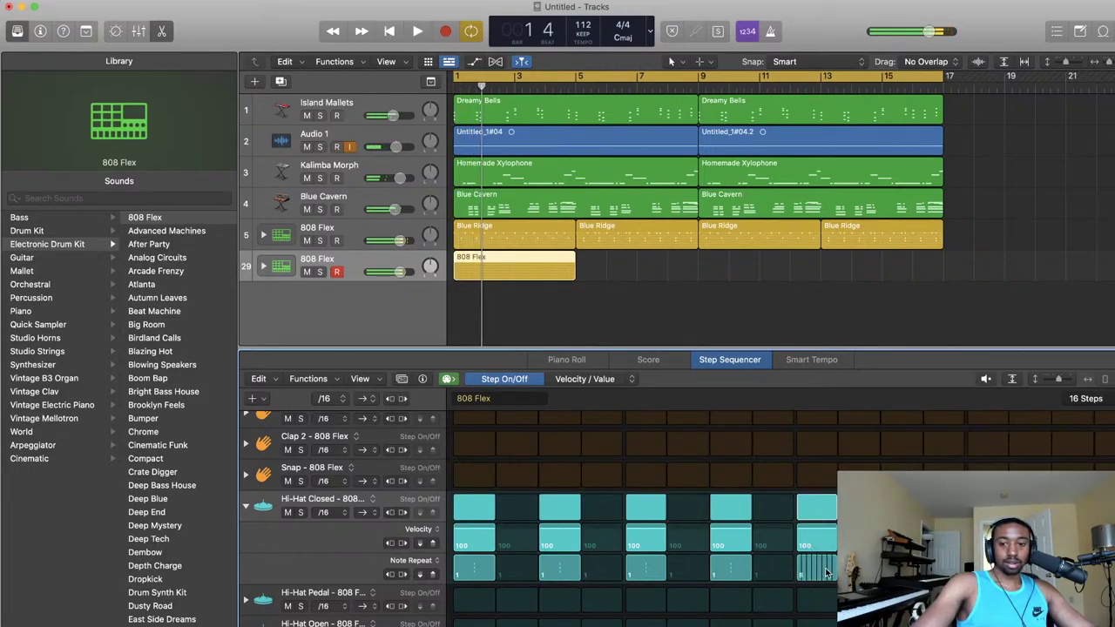
pyautogui.press('super+z')
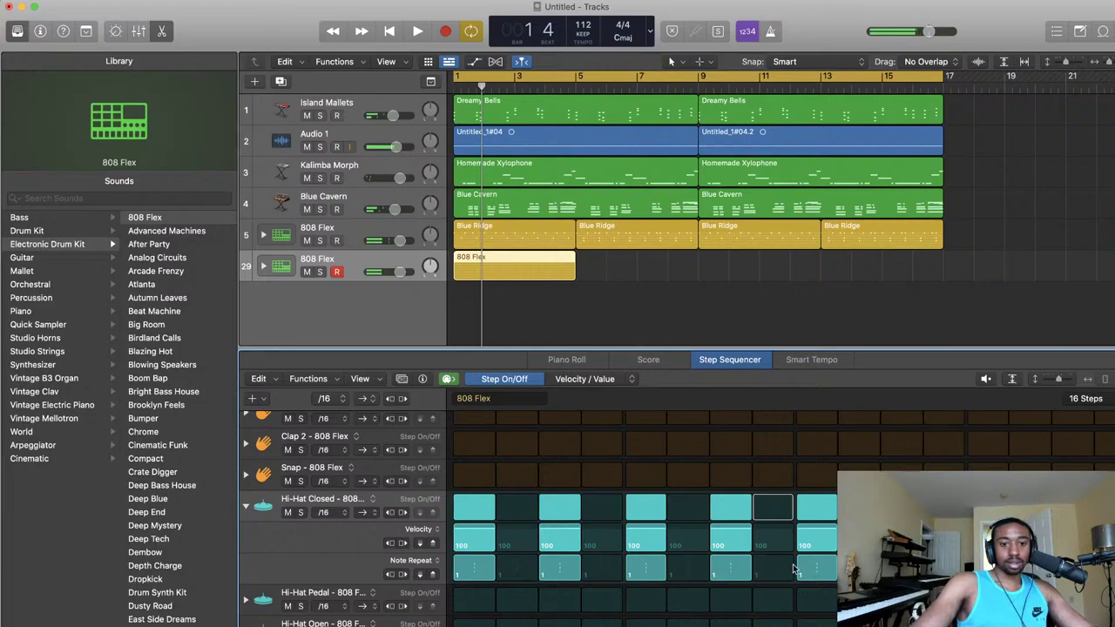
# - Set the Note Repeat of the closed hi-hat's ninth step to 4
pyautogui.moveTo(824, 577)
pyautogui.mouseDown()
pyautogui.moveTo(822, 564)
pyautogui.moveTo(819, 575)
pyautogui.mouseUp()
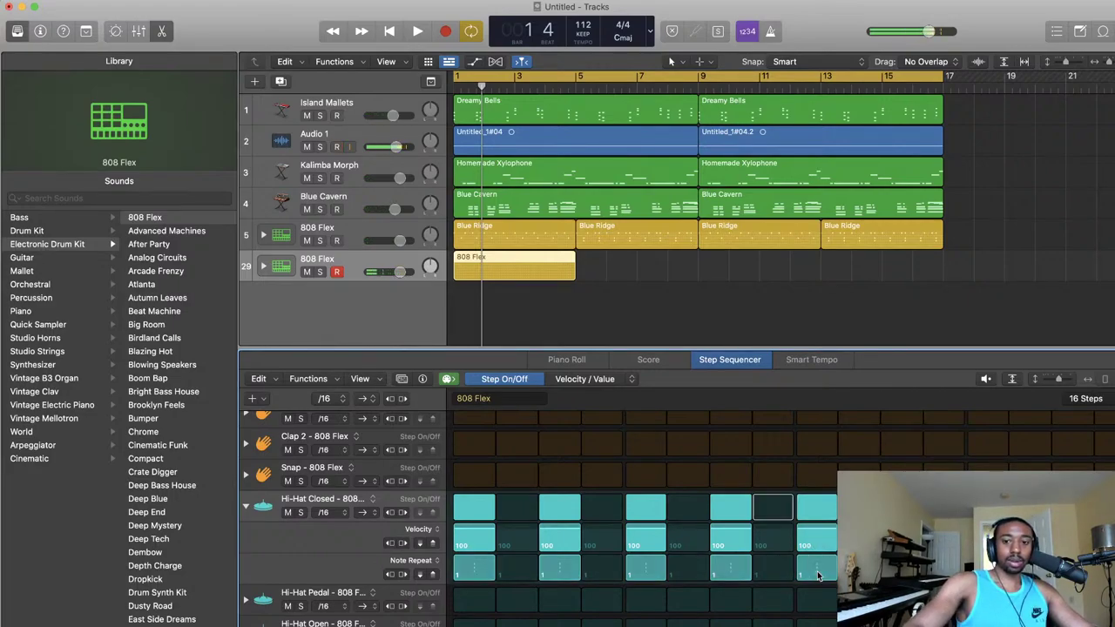
pyautogui.moveTo(818, 575); pyautogui.dragTo(818, 580)
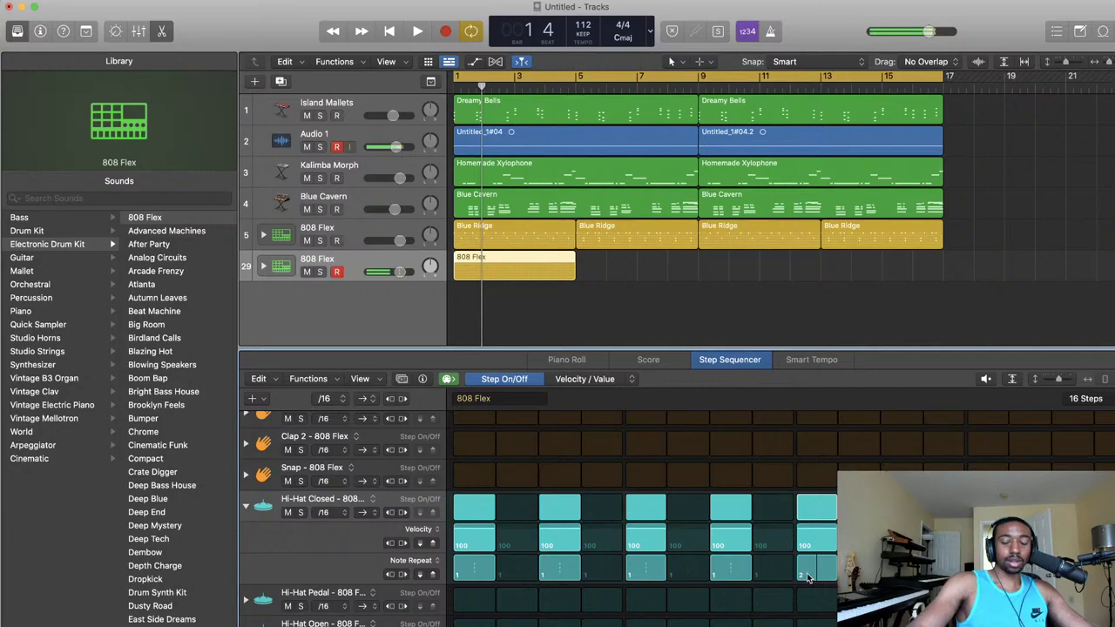
pyautogui.moveTo(809, 577); pyautogui.dragTo(817, 574)
# - Play the arrangement several times to hear the closed hi-hat roll in the new pattern
pyautogui.press('space')
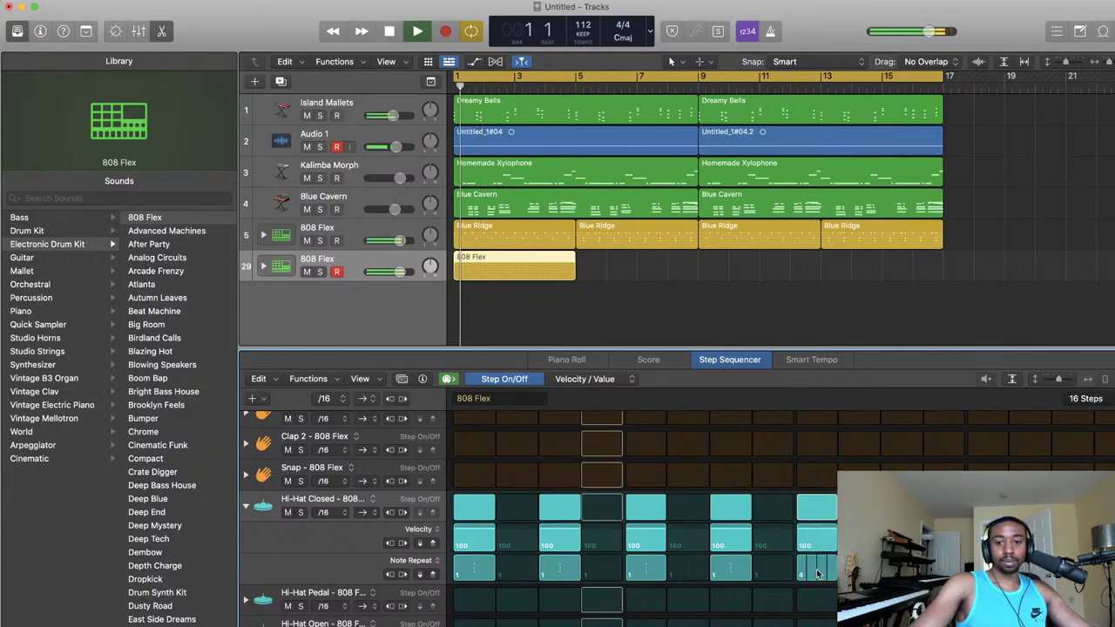
pyautogui.press('space')
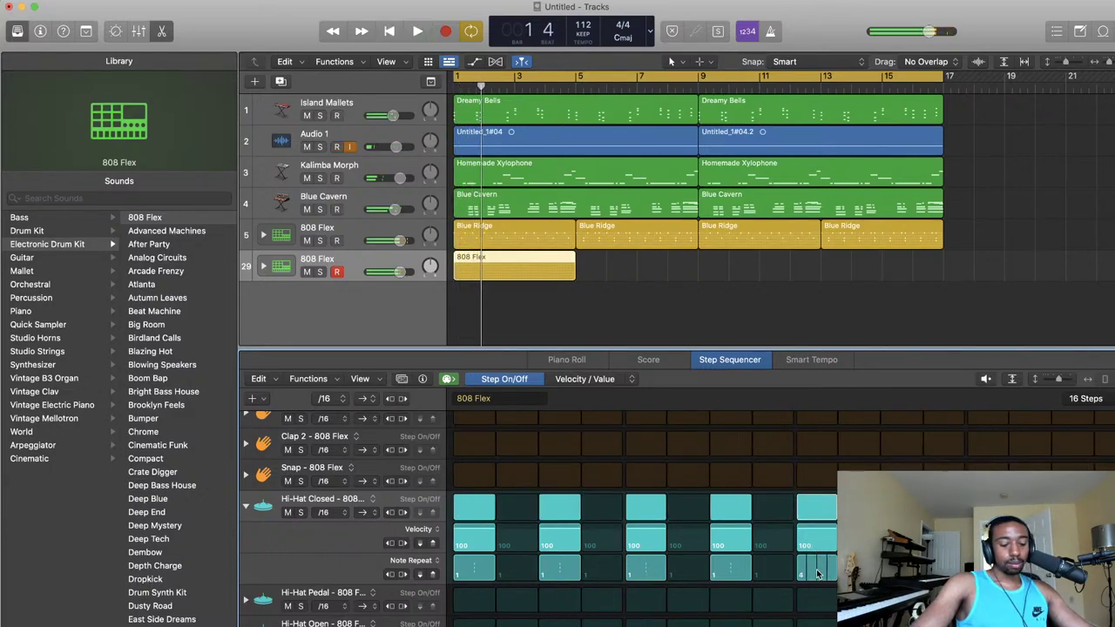
pyautogui.press('space')
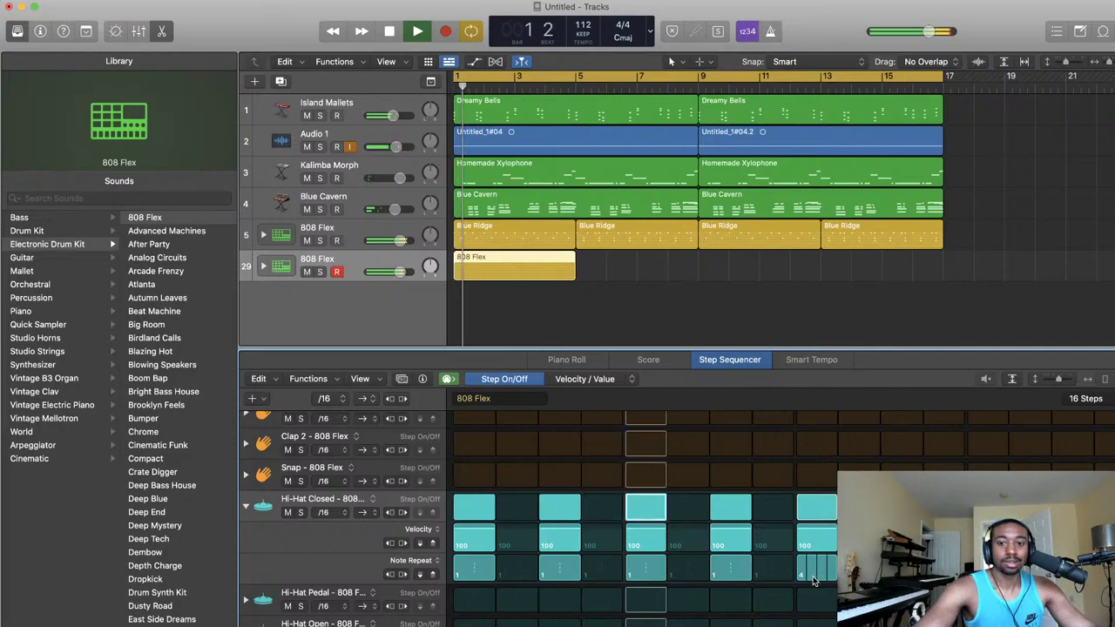
pyautogui.press('space')
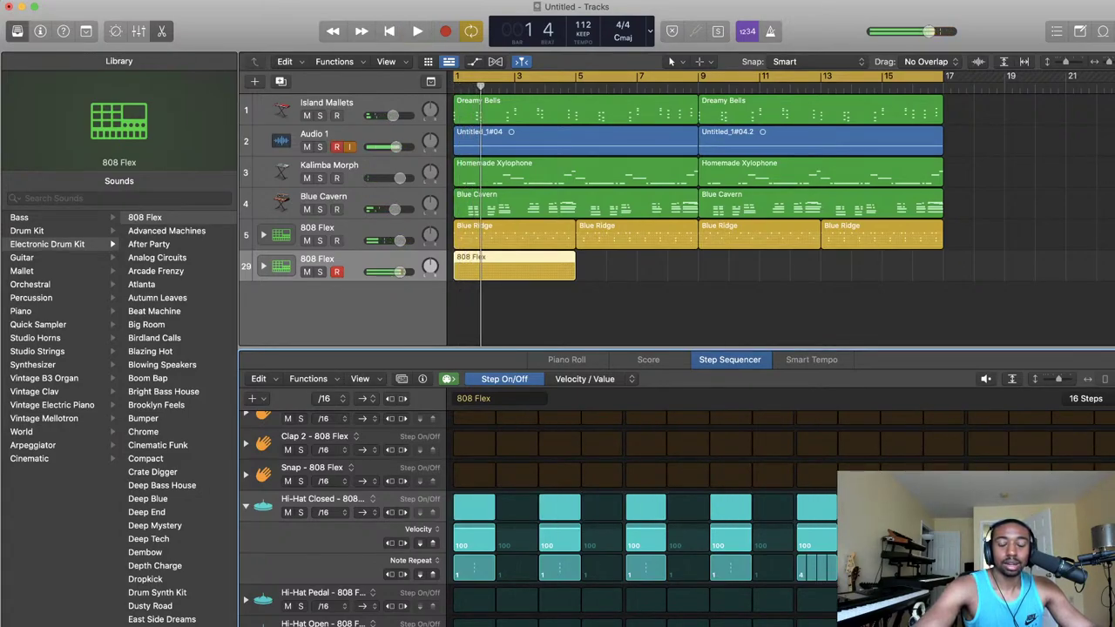
pyautogui.press('space')
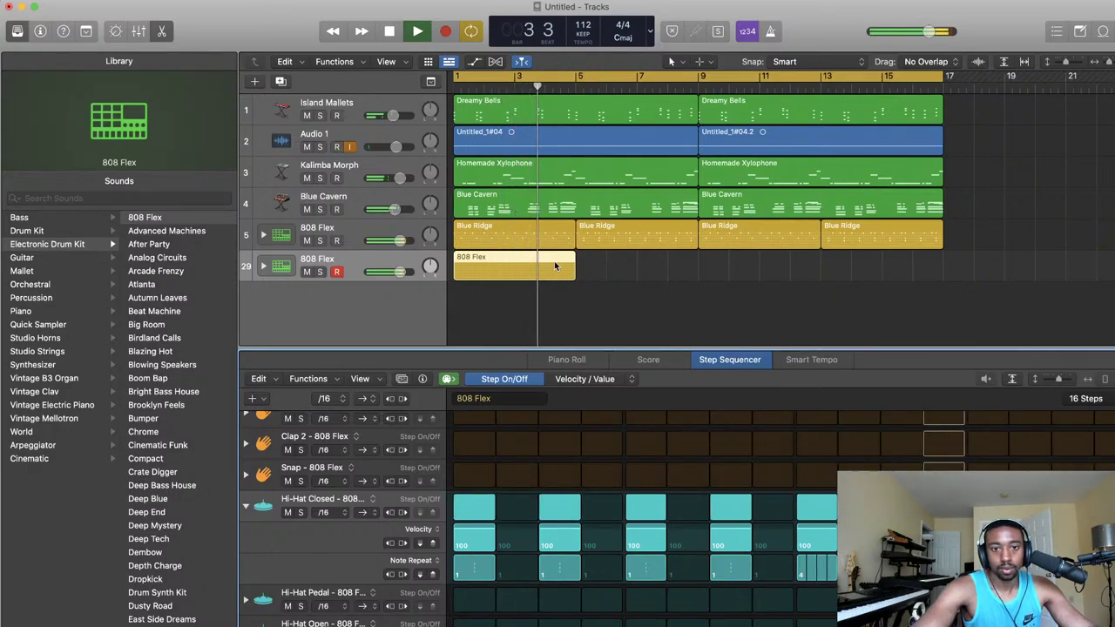
pyautogui.press('space')
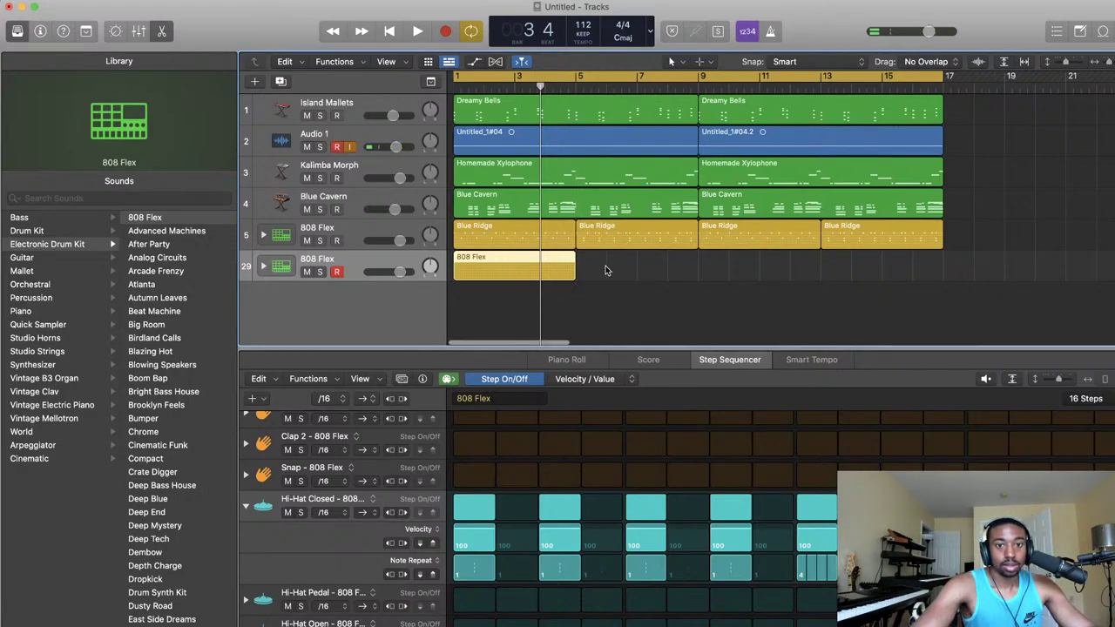
# - Slightly widen the Step Sequencer's row headers while collapsing the closed hi-hat subrows, and replay the arrangement
pyautogui.click(446, 430)
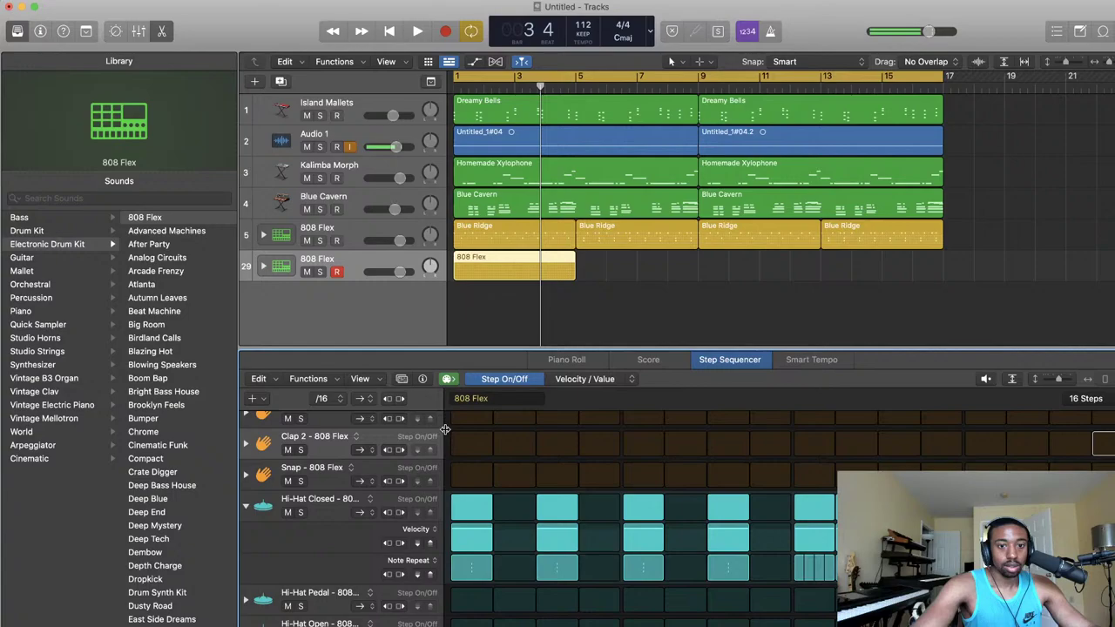
pyautogui.moveTo(446, 429); pyautogui.dragTo(452, 431)
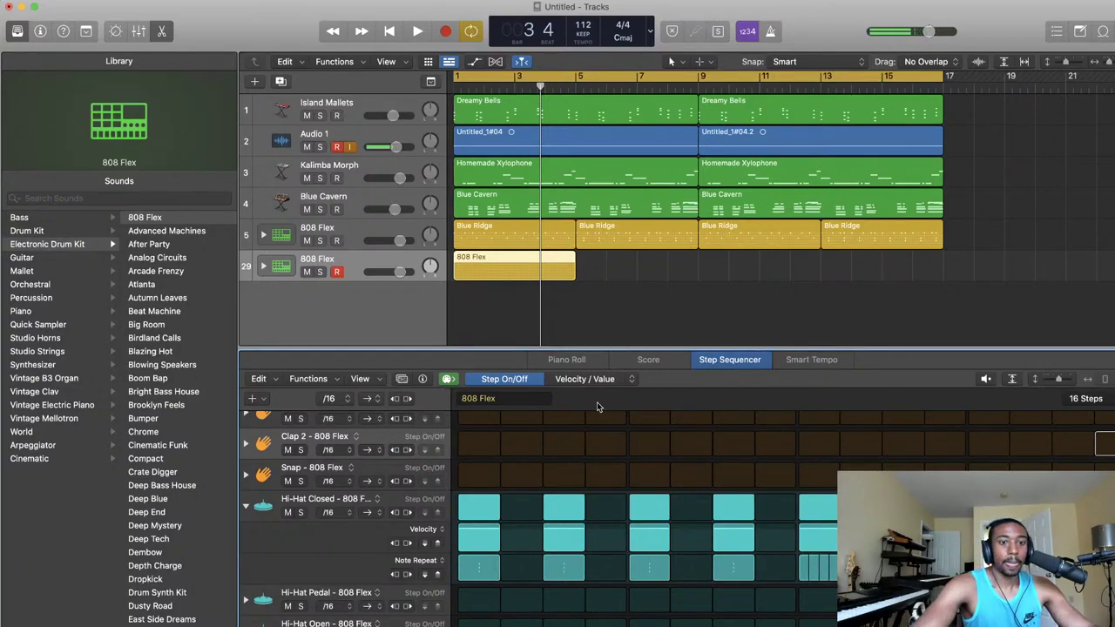
pyautogui.click(246, 506)
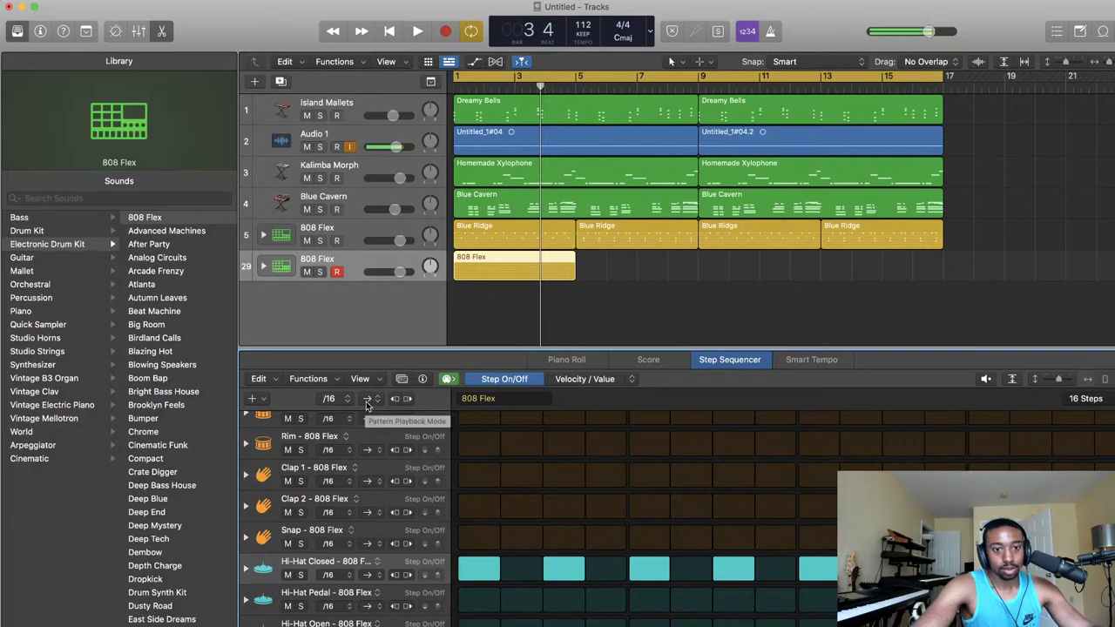
pyautogui.press('space')
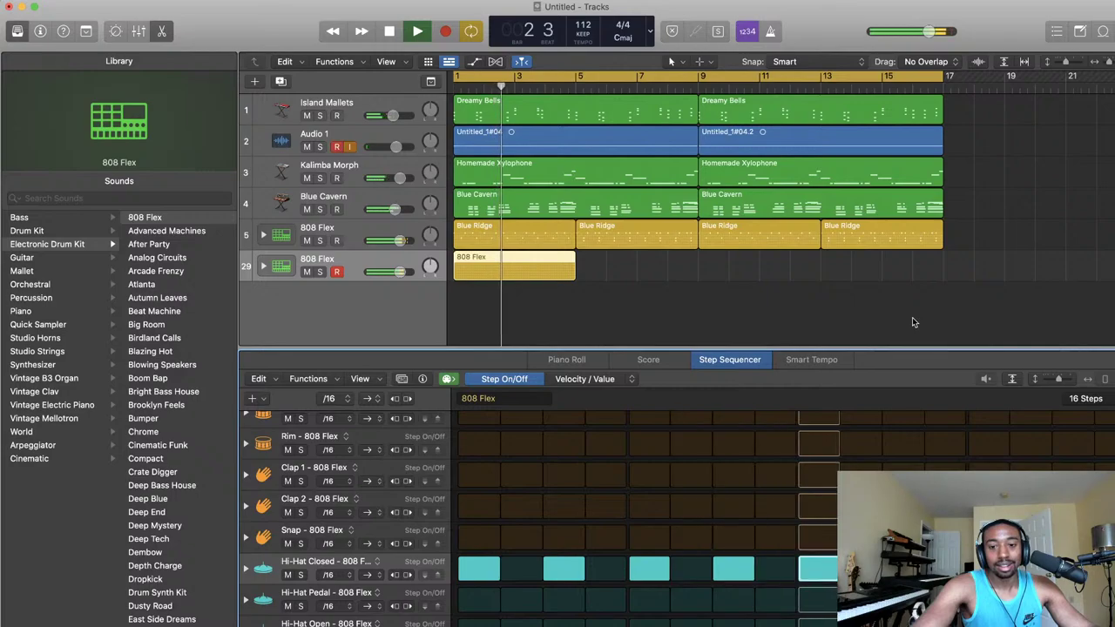
# - Stop playback and paste three copies of the second drum track's 808 Flex region end to end from bar 5
pyautogui.press('space')
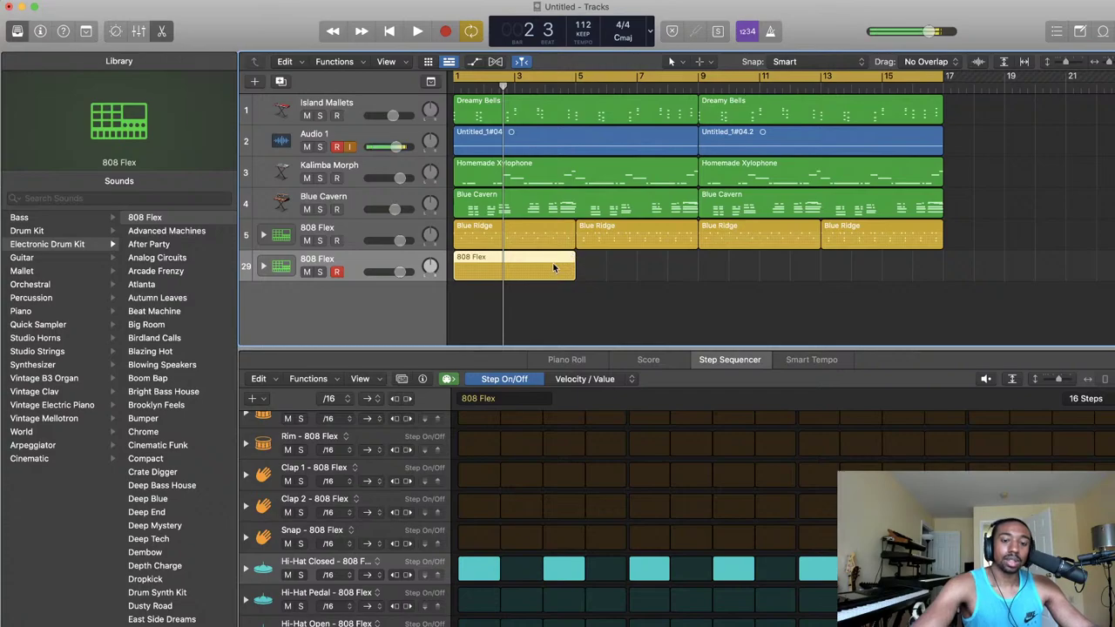
pyautogui.click(579, 273)
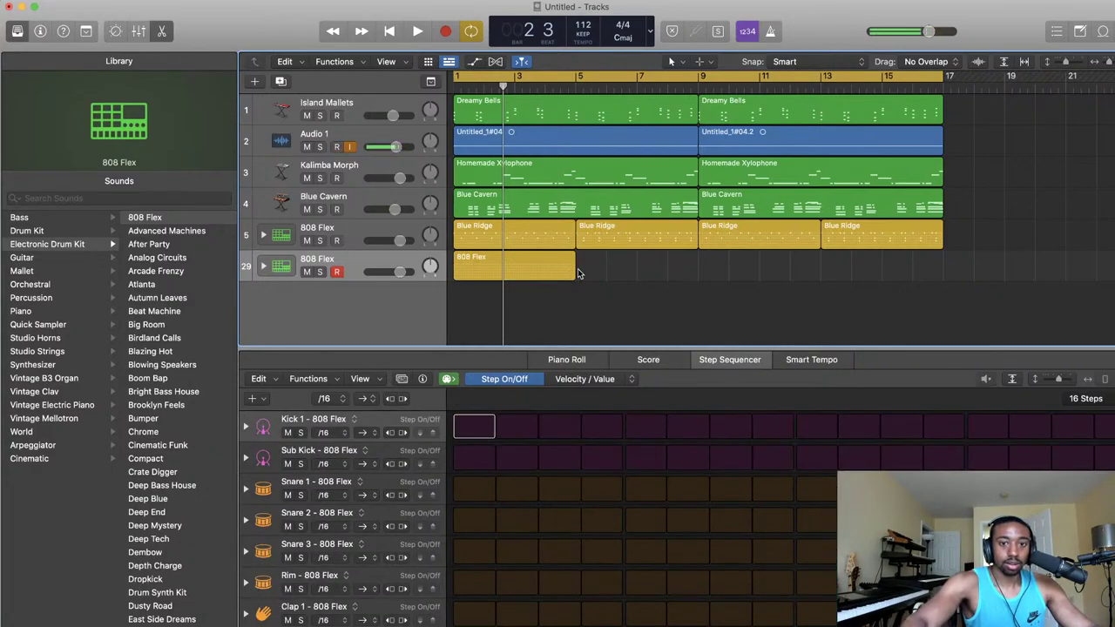
pyautogui.click(575, 86)
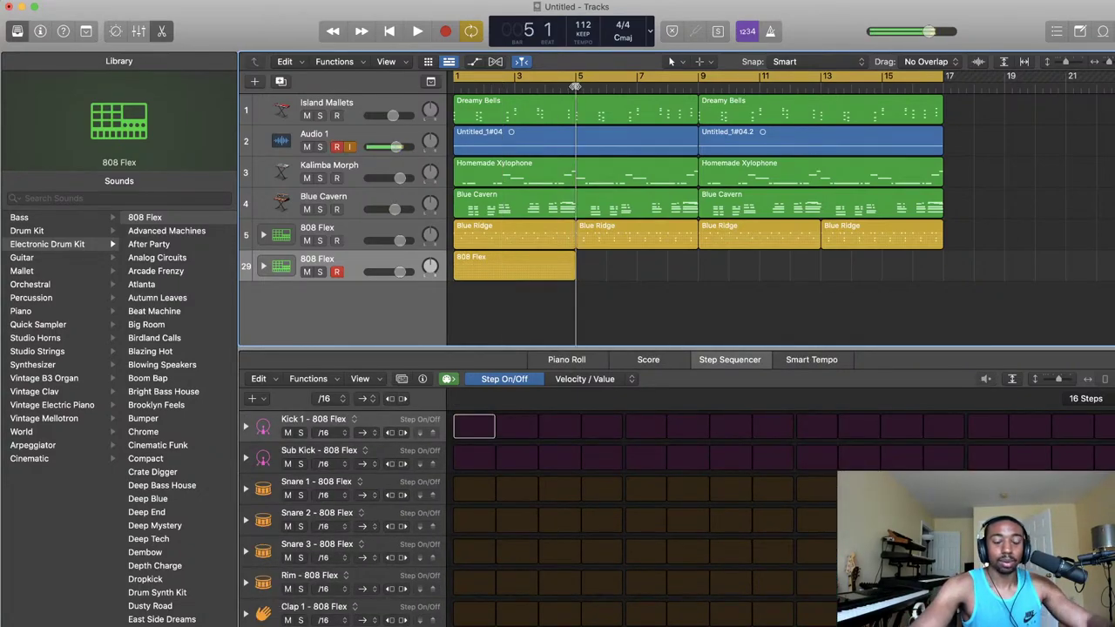
pyautogui.press('super+v')
pyautogui.press('super+v')
pyautogui.press('super+v')
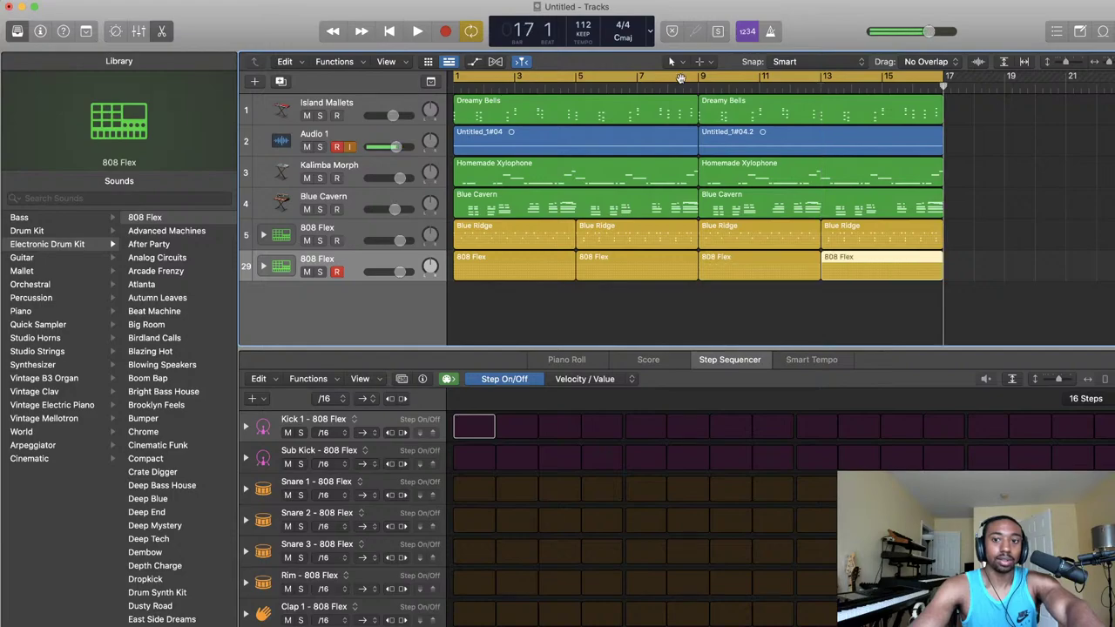
# - Play the arrangement and lower the volume of the second 808 Flex track to -13.6 dB
pyautogui.click(349, 263)
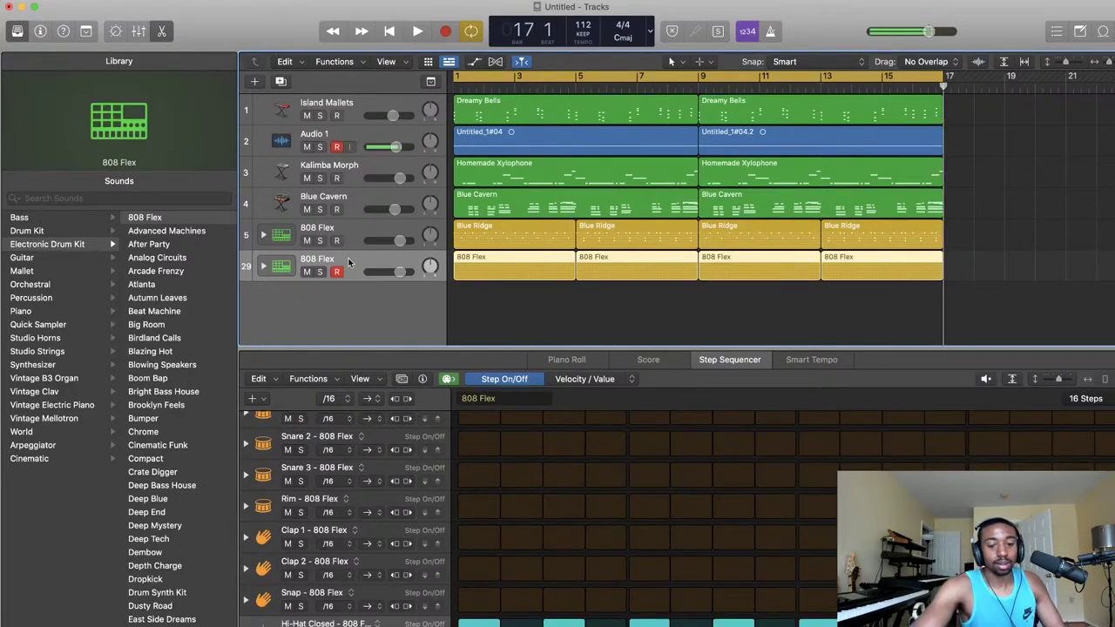
pyautogui.press('space')
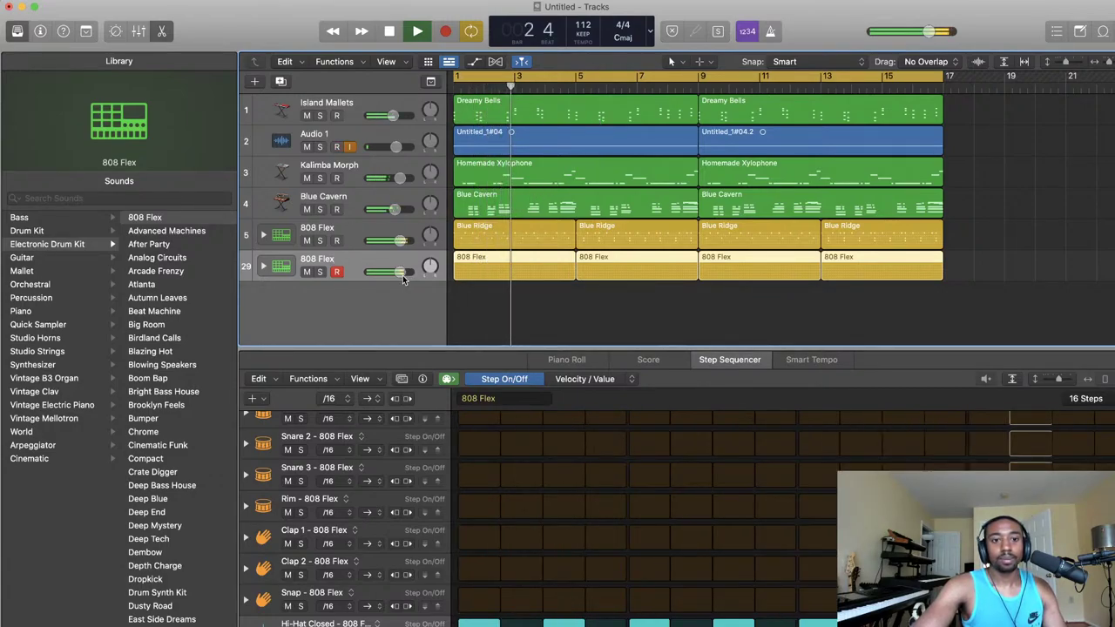
pyautogui.moveTo(403, 276); pyautogui.dragTo(381, 272)
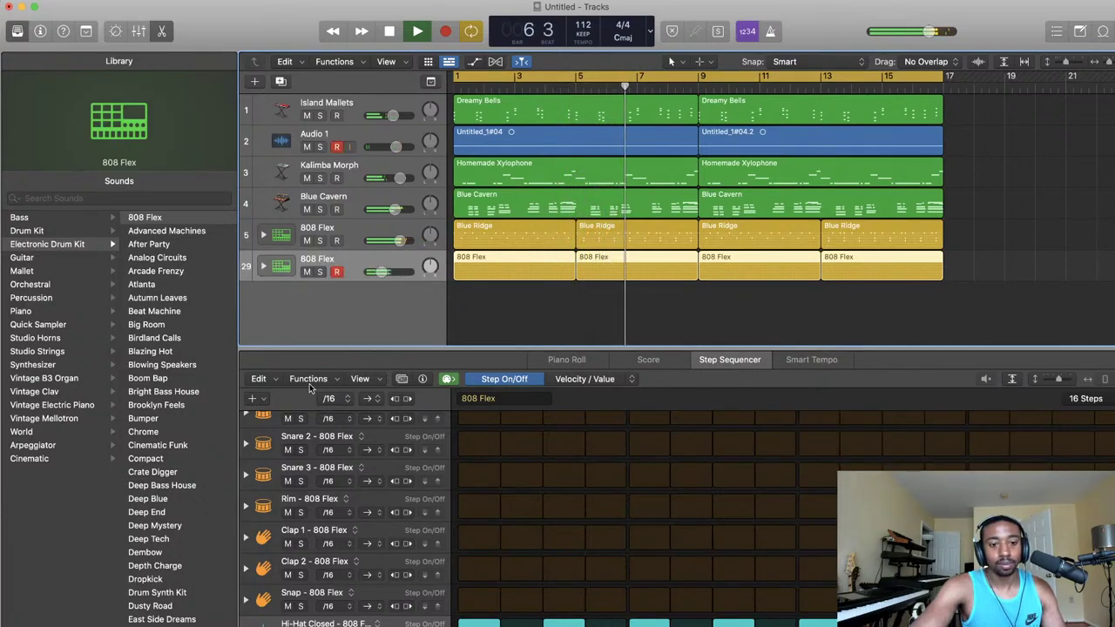
pyautogui.click(265, 379)
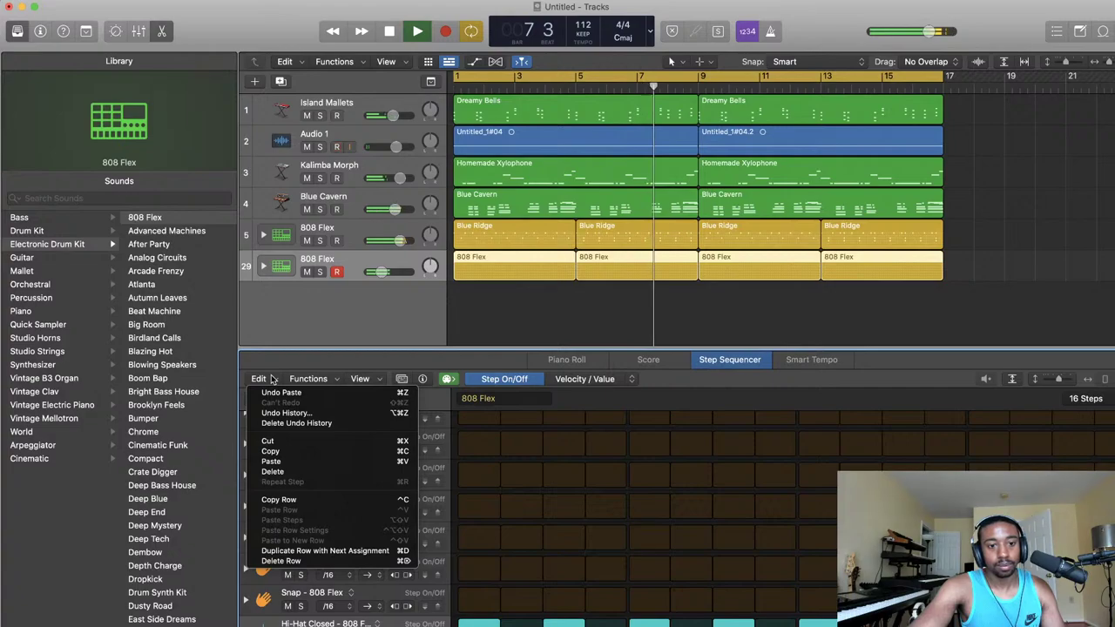
pyautogui.click(304, 382)
pyautogui.click(304, 382)
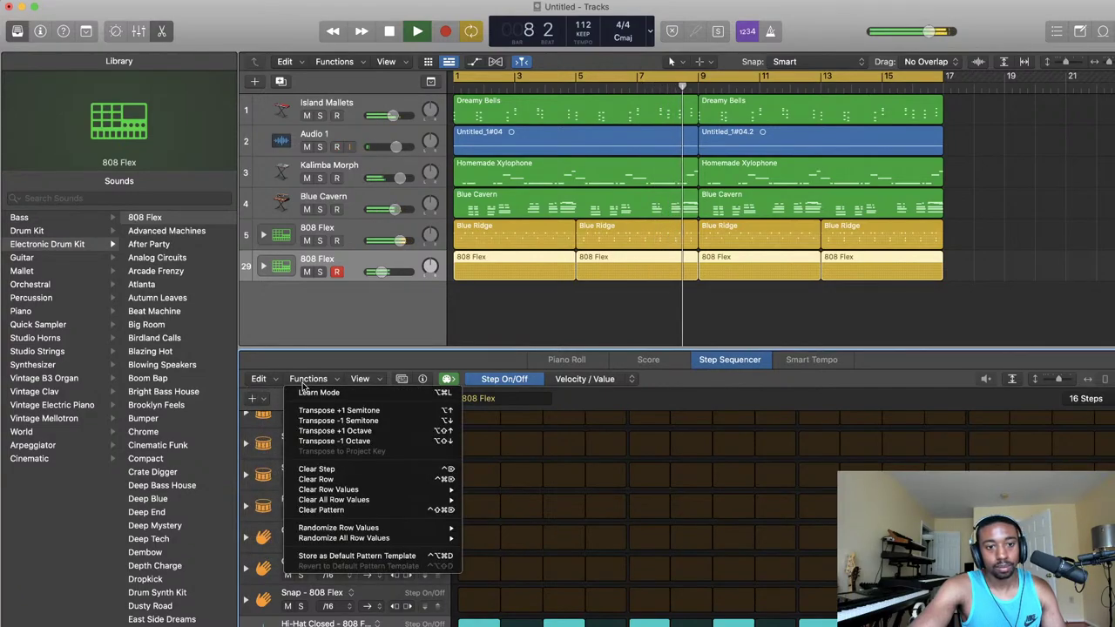
pyautogui.click(309, 354)
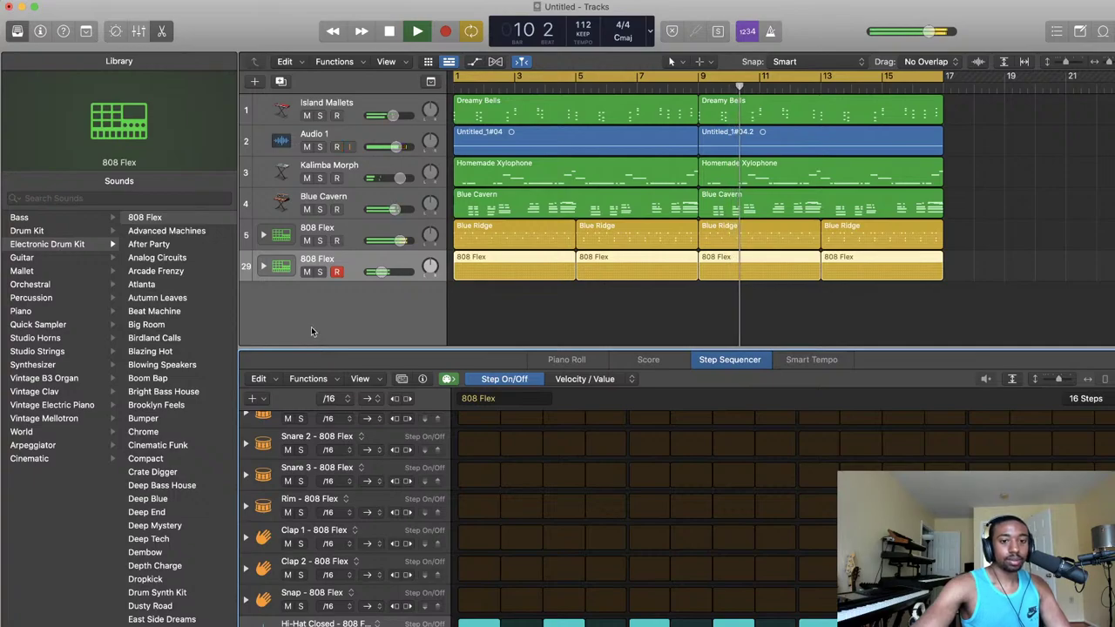
pyautogui.scroll(2, 344, 477)
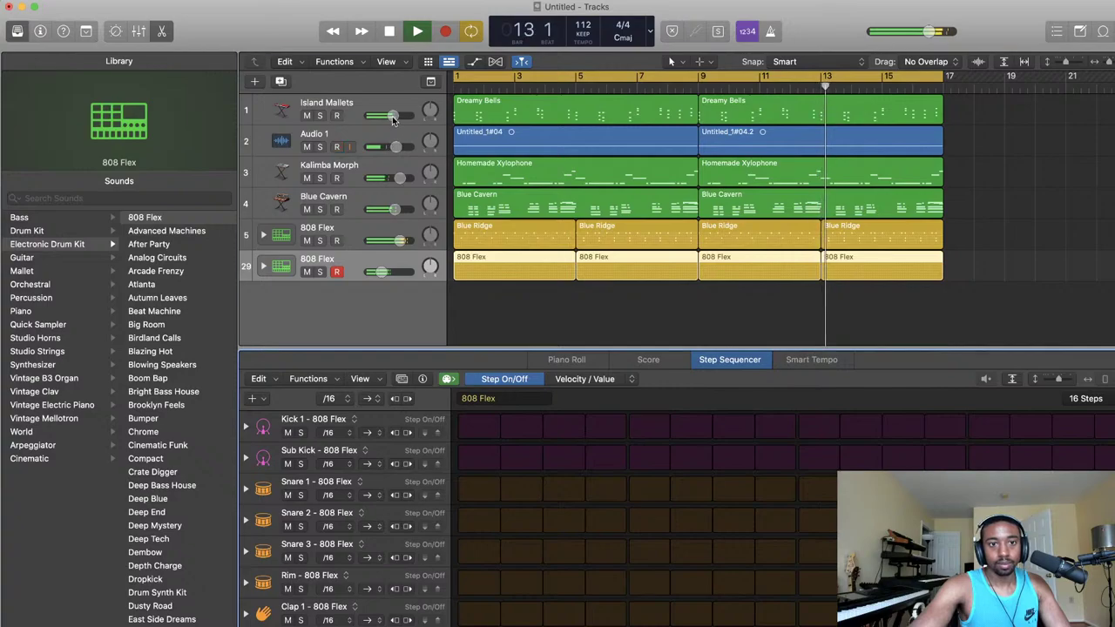
# - Lower the Island Mallets track's volume to -8.6 dB, select the track and stop playback
pyautogui.moveTo(392, 118); pyautogui.dragTo(387, 116)
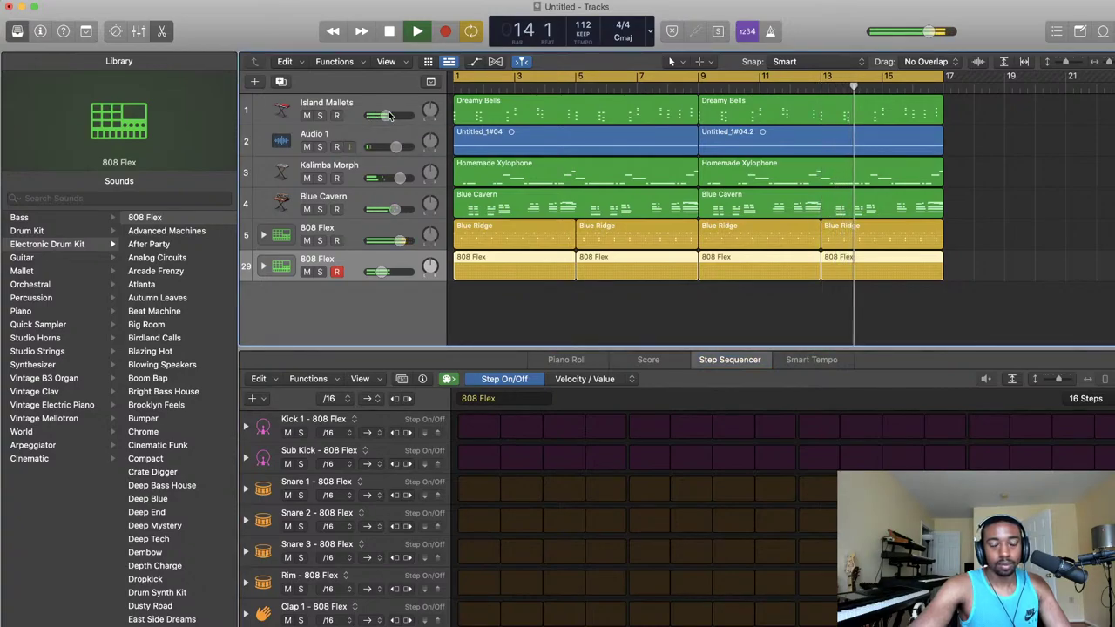
pyautogui.click(392, 112)
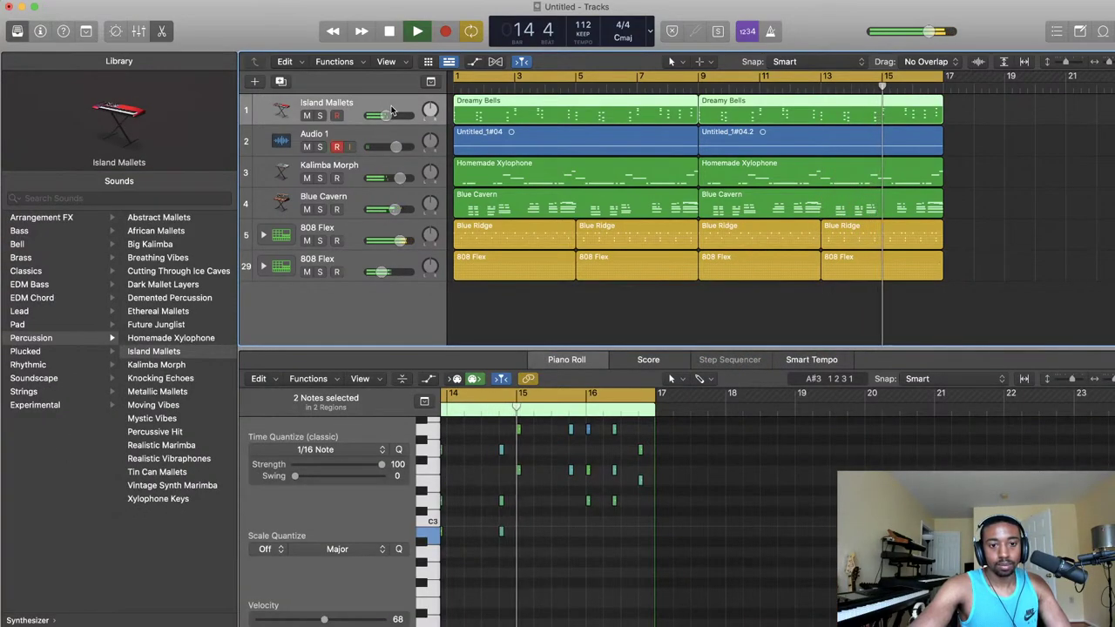
pyautogui.press('space')
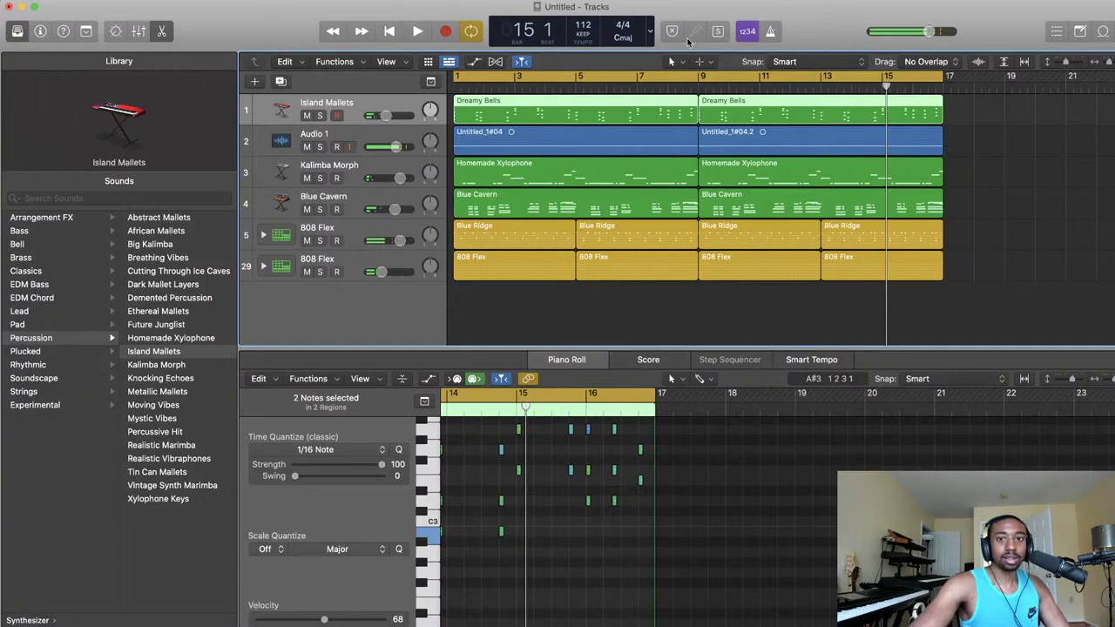
# - Show the mixer and save the project as Live Stream - Pop Music 1 in the Logic folder
pyautogui.click(138, 30)
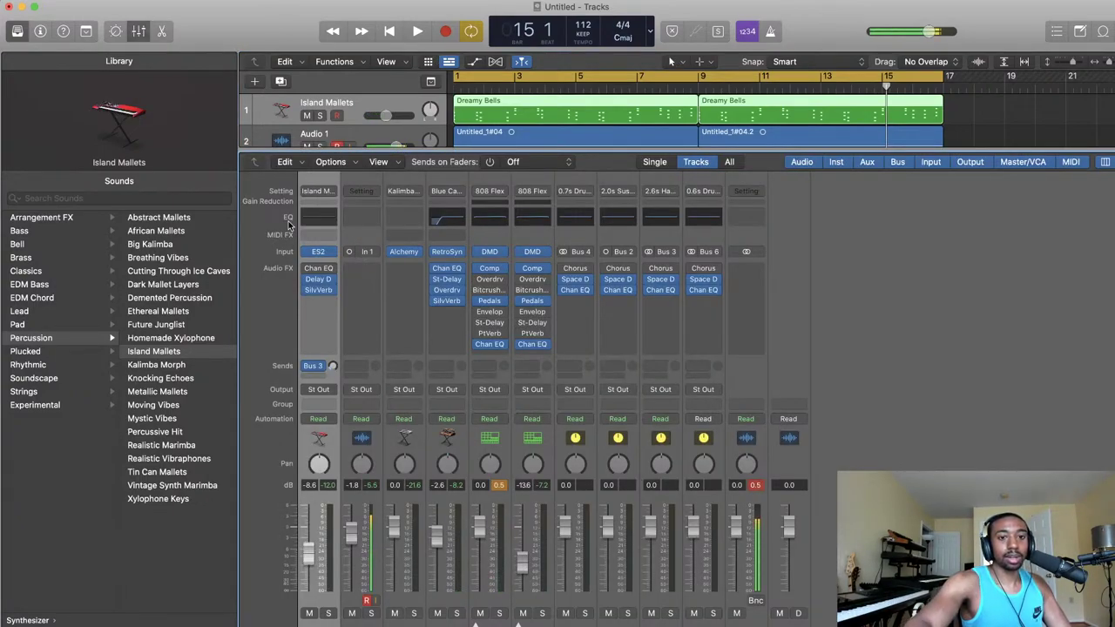
pyautogui.press('super+s')
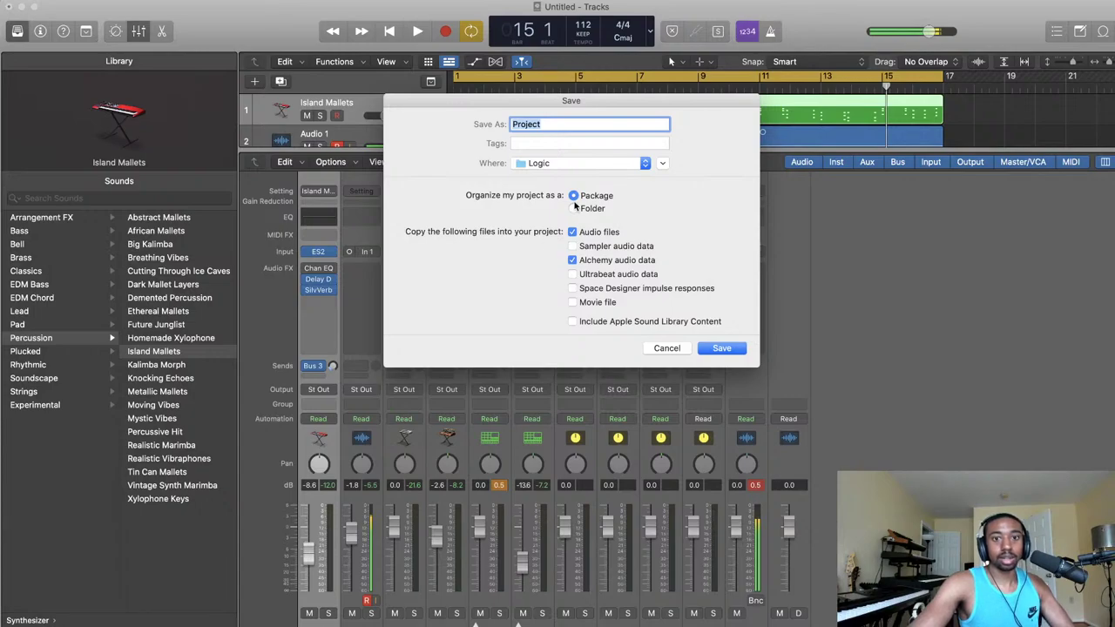
pyautogui.write('Live Stream - Pop')
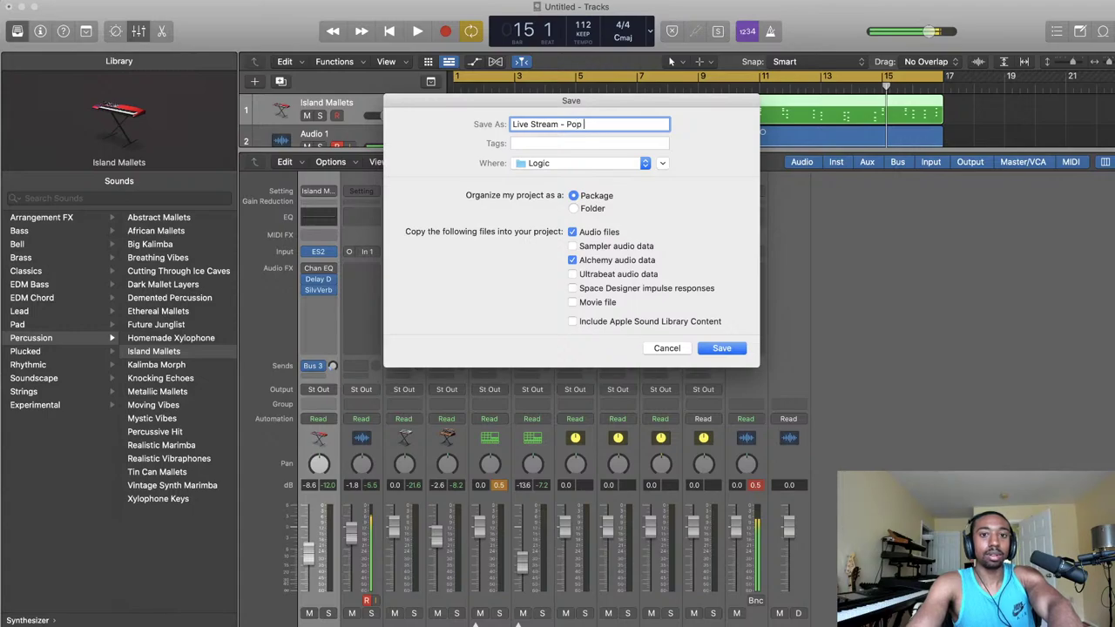
pyautogui.write(' Music 1')
pyautogui.press('Return')
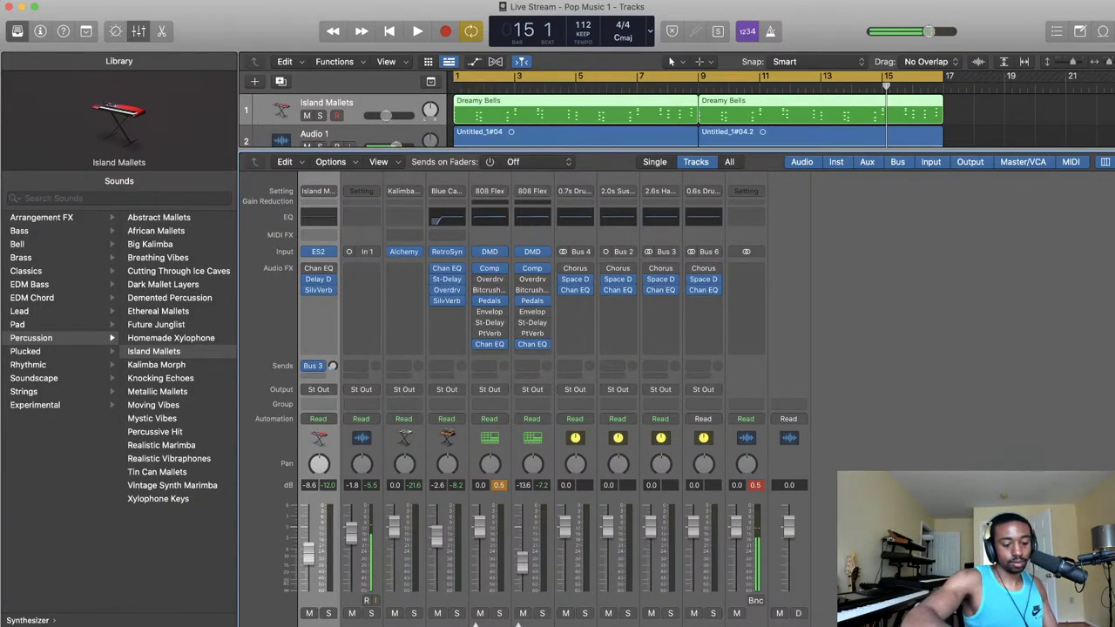
# - Move the playhead back to the project start, hide the mixer and deselect the regions
pyautogui.press('Return')
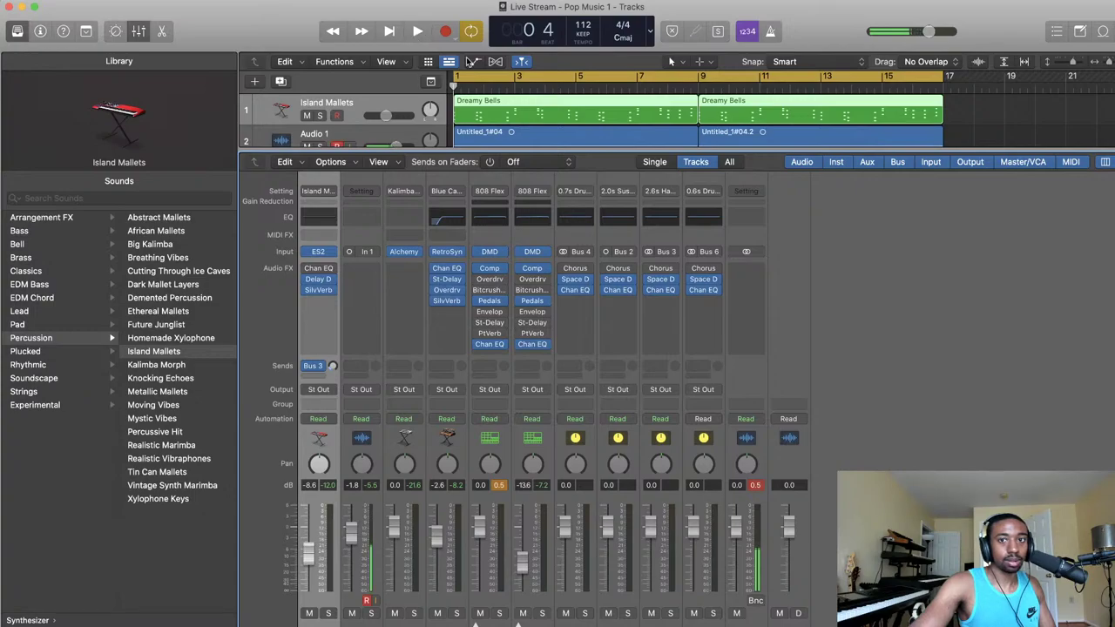
pyautogui.click(139, 31)
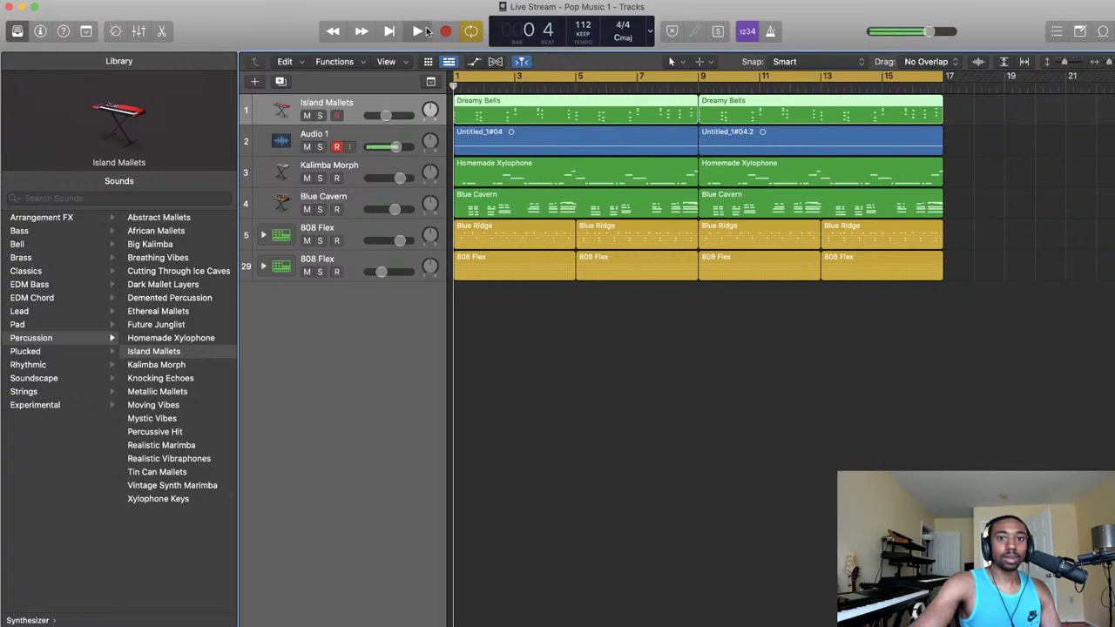
pyautogui.click(541, 309)
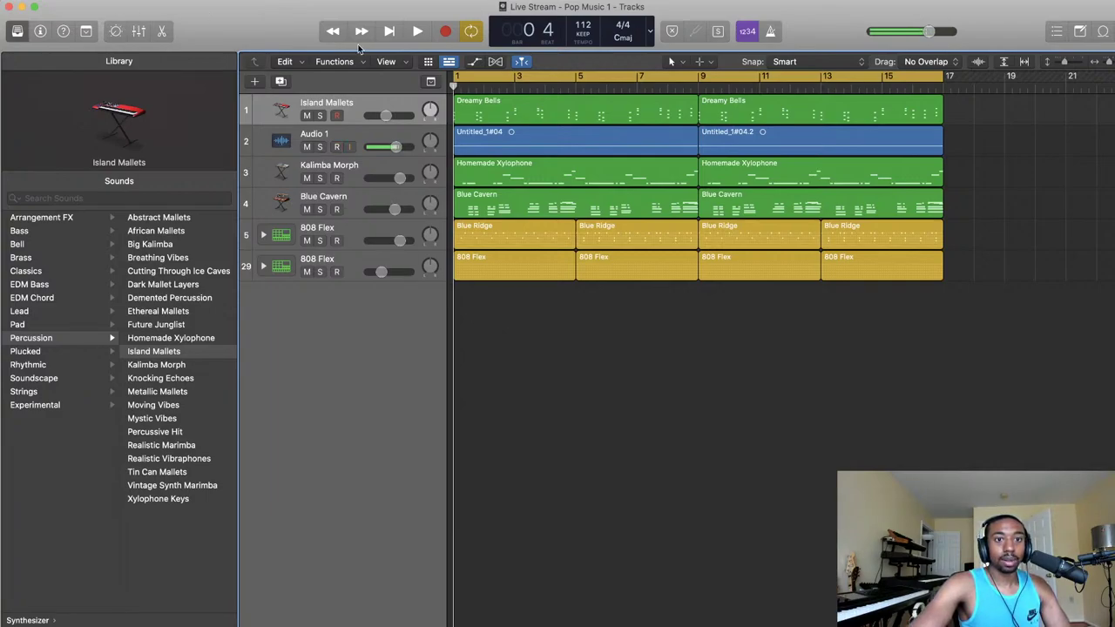
pyautogui.click(389, 32)
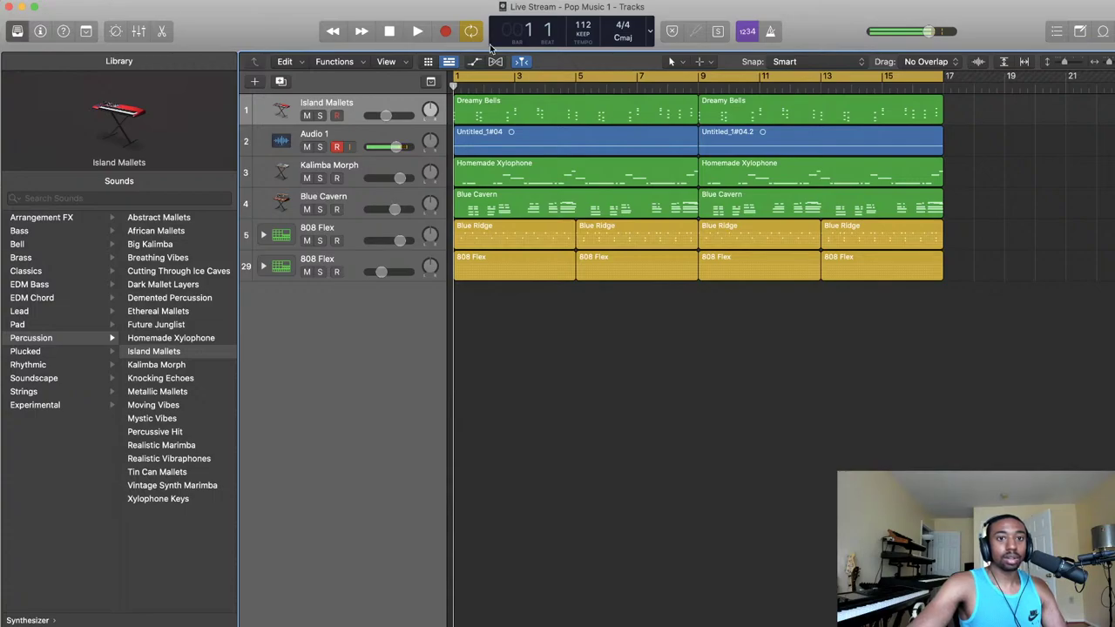
# - Switch Cycle mode off and on again, and look over the playback start options without changing them
pyautogui.click(470, 31)
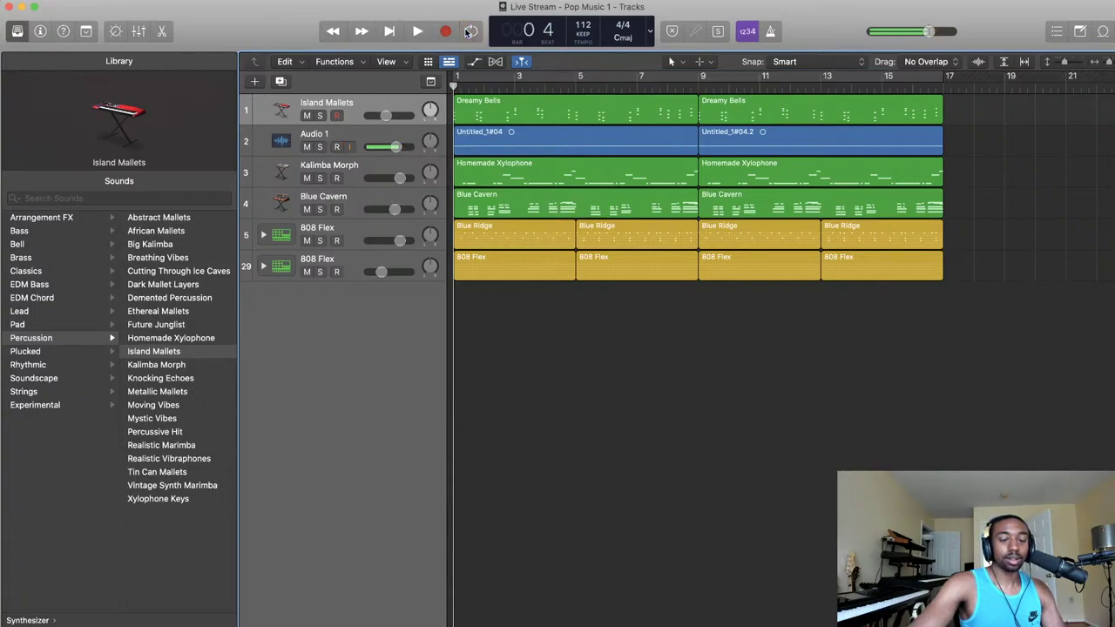
pyautogui.click(469, 31)
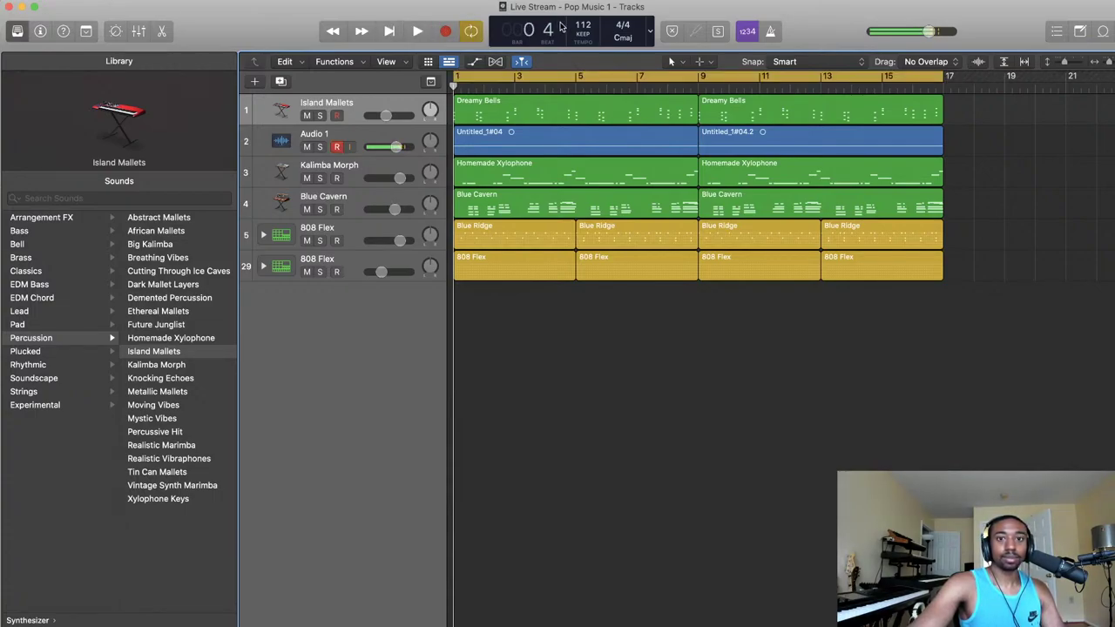
pyautogui.rightClick(430, 38)
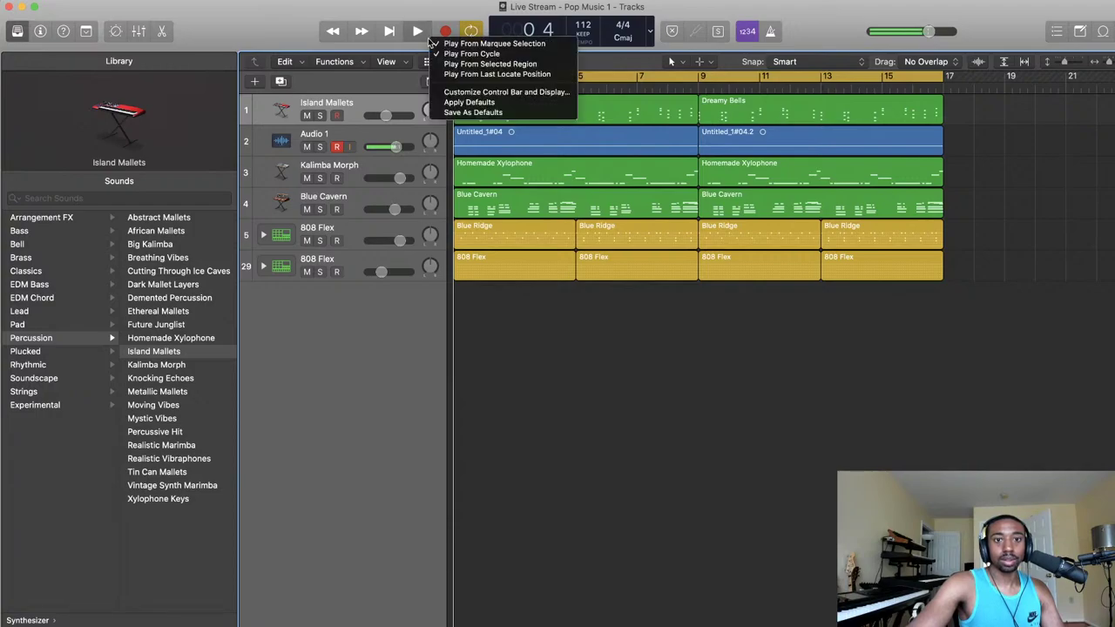
pyautogui.click(391, 371)
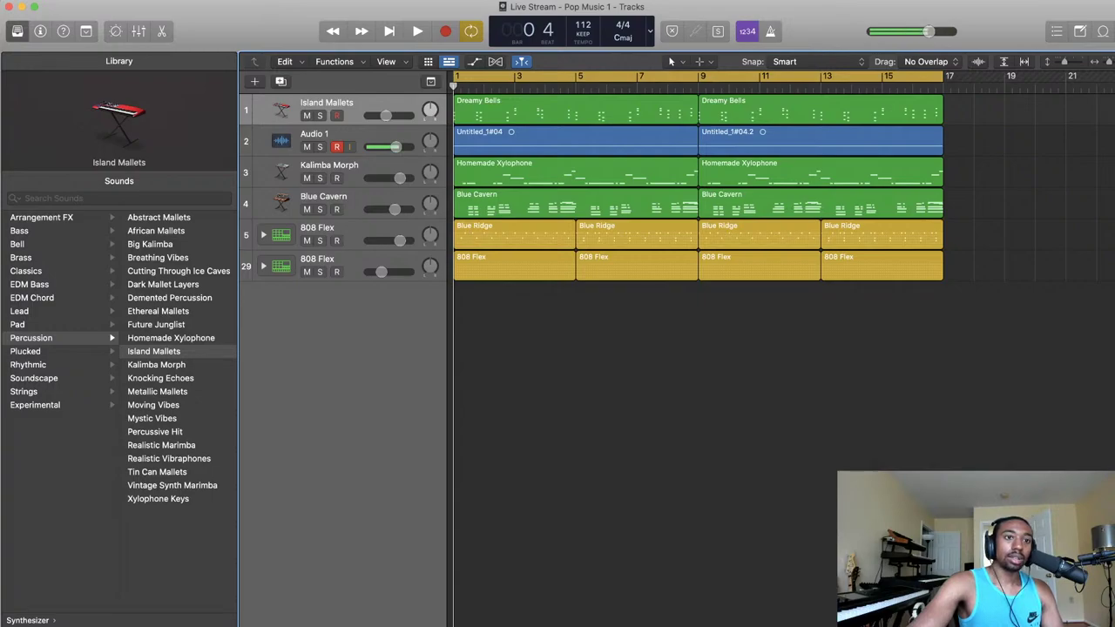
pyautogui.click(159, 1)
pyautogui.moveTo(104, 1)
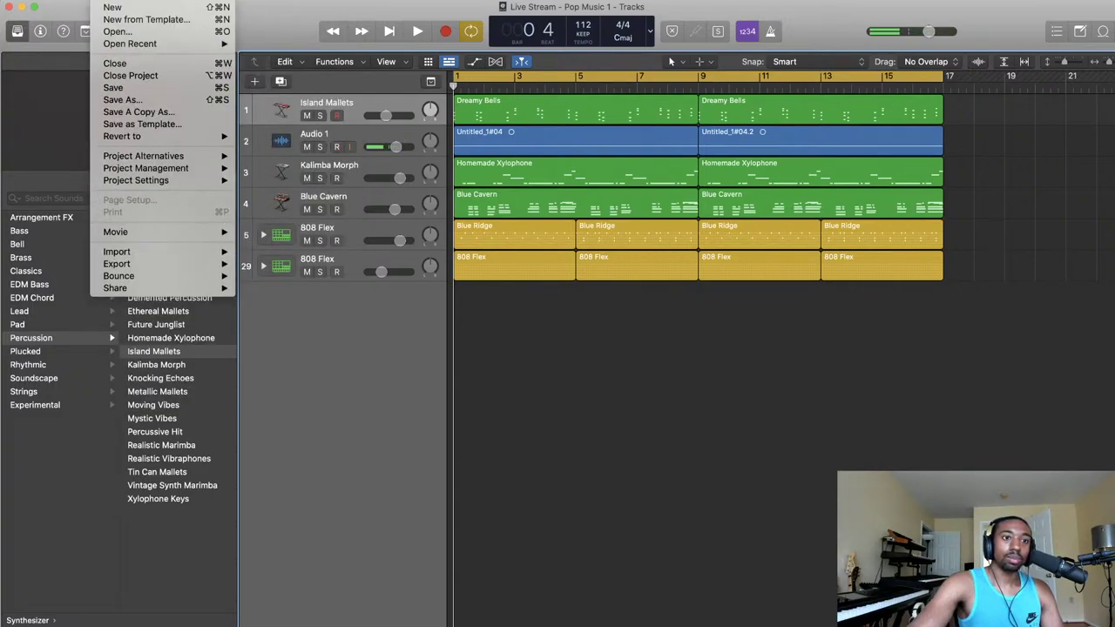
pyautogui.moveTo(65, 1)
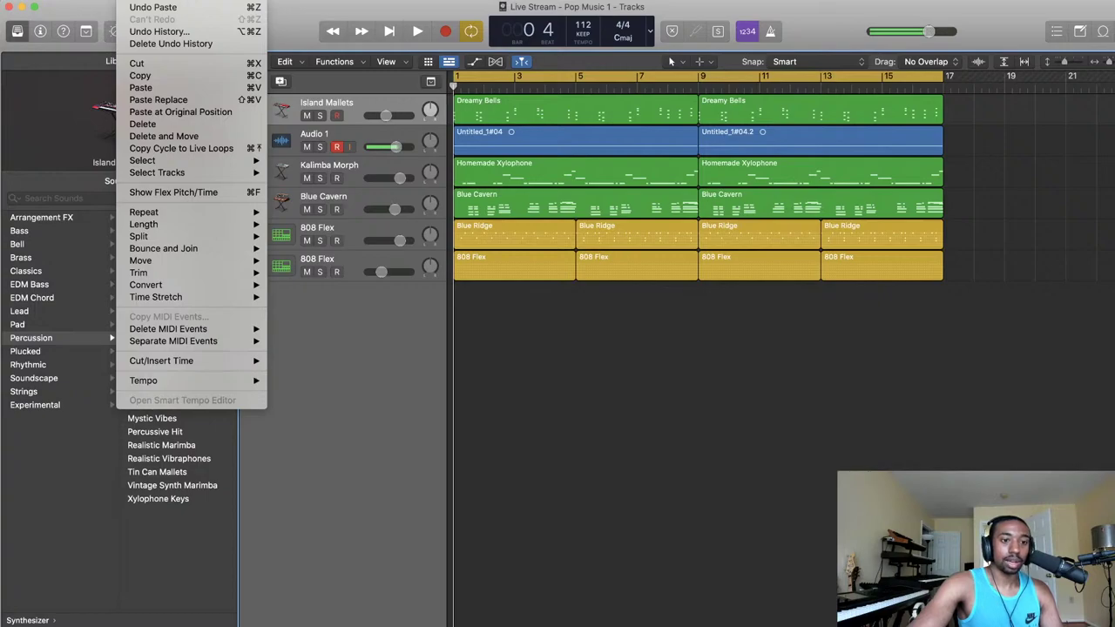
pyautogui.moveTo(197, 1)
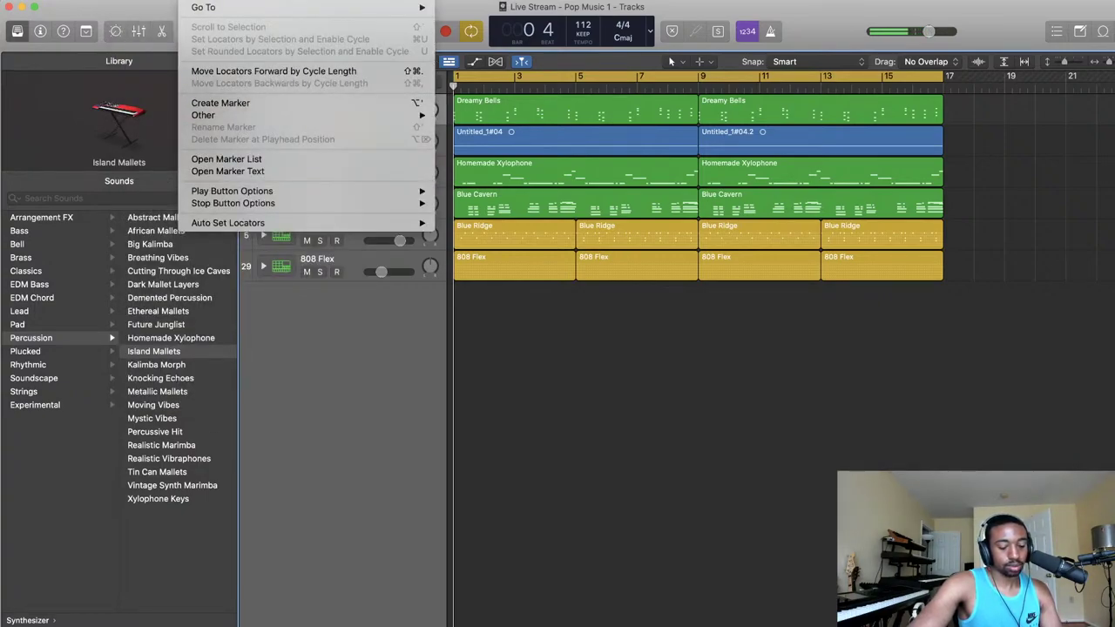
pyautogui.click(351, 322)
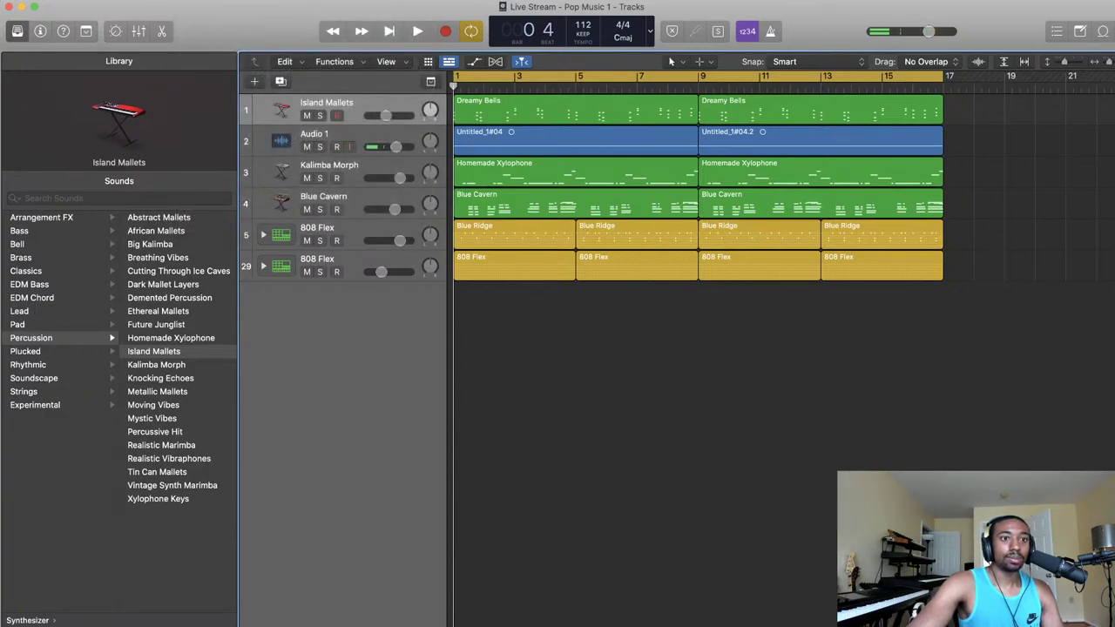
# - Check the audio device settings in the preferences and close them
pyautogui.click(129, 0)
pyautogui.moveTo(103, 1)
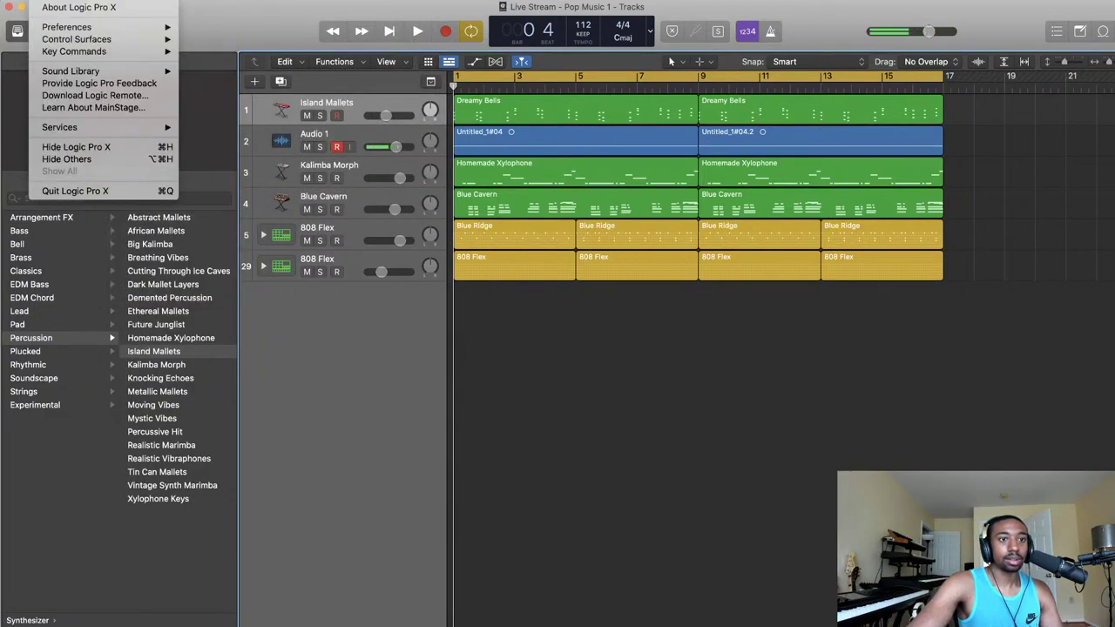
pyautogui.moveTo(83, 27)
pyautogui.click(228, 39)
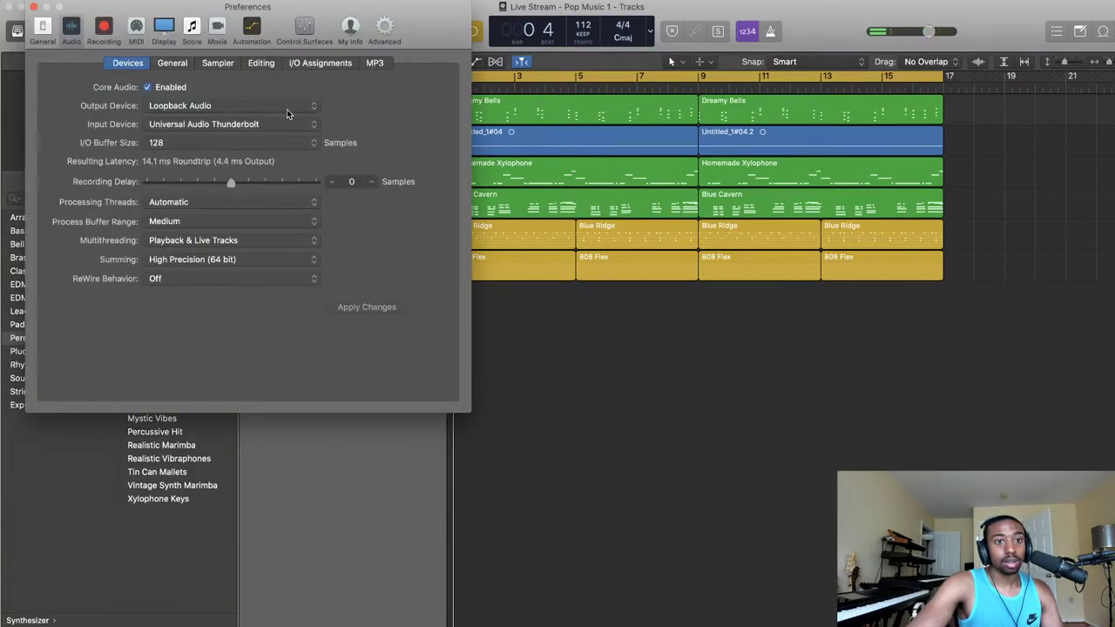
pyautogui.click(35, 8)
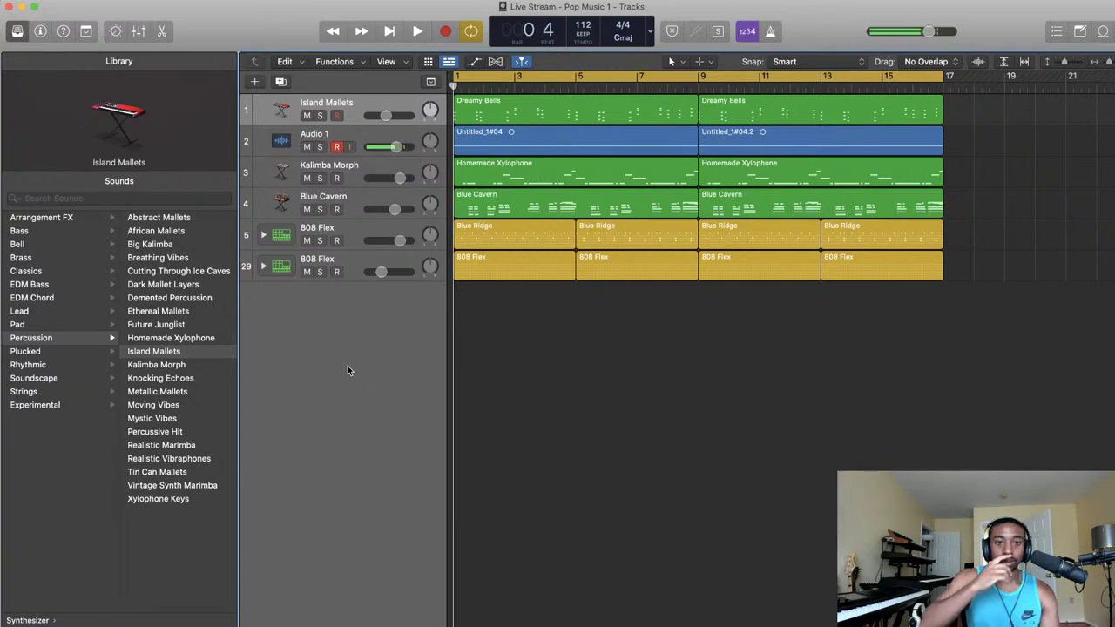
# - Select the first 808 Flex track and close the project window
pyautogui.click(344, 242)
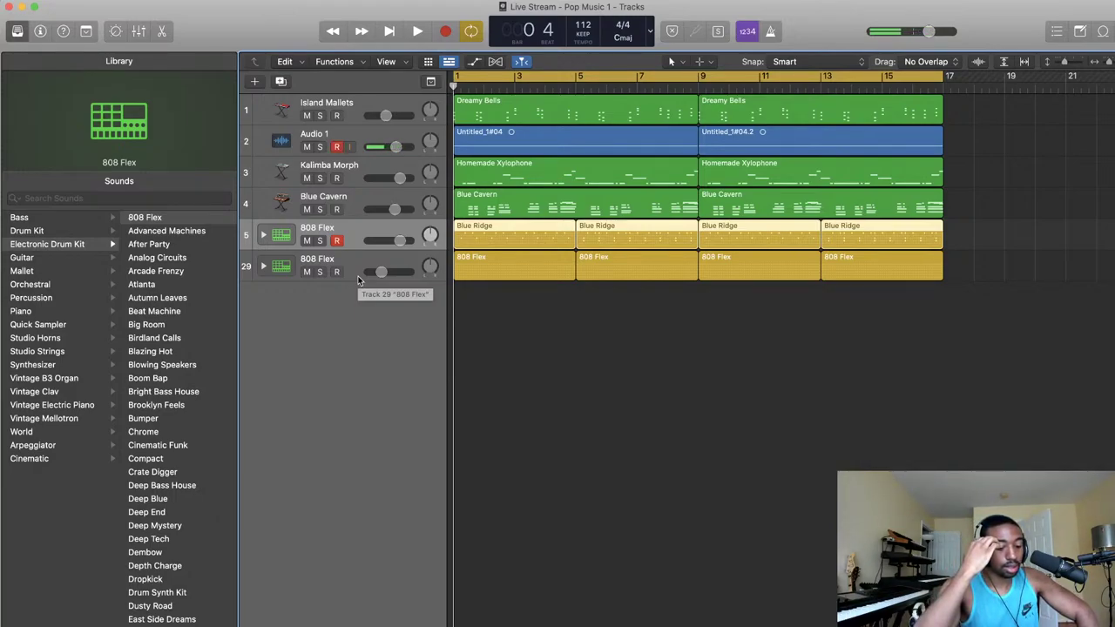
pyautogui.click(8, 7)
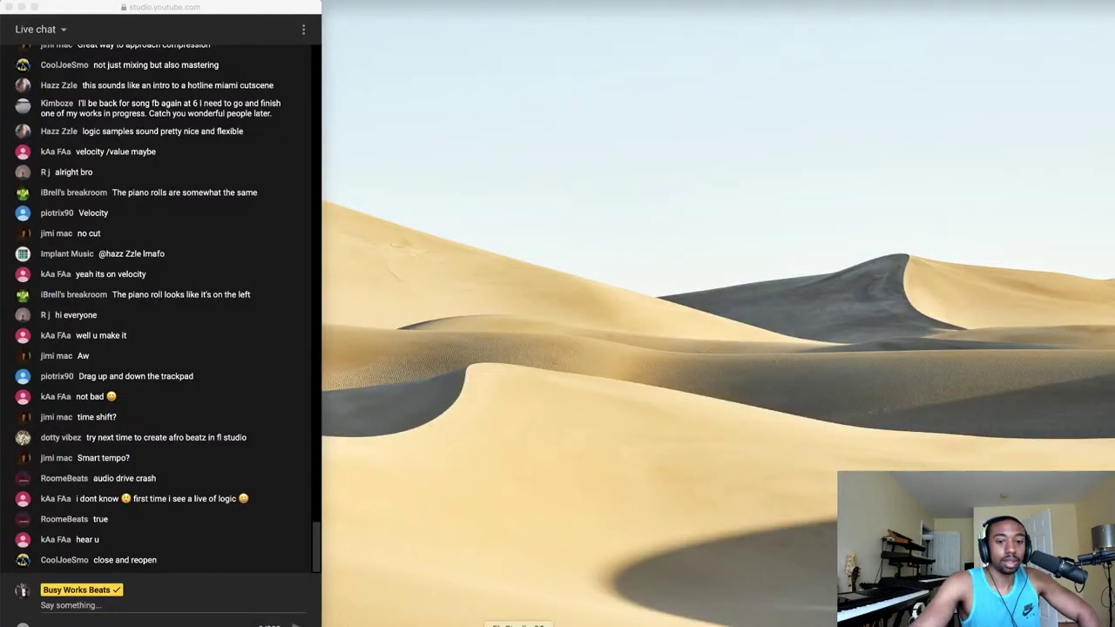
# - Switch back to Logic Pro and bring up the Live Stream - Pop Music 1 project window
pyautogui.rightClick(531, 624)
pyautogui.click(480, 624)
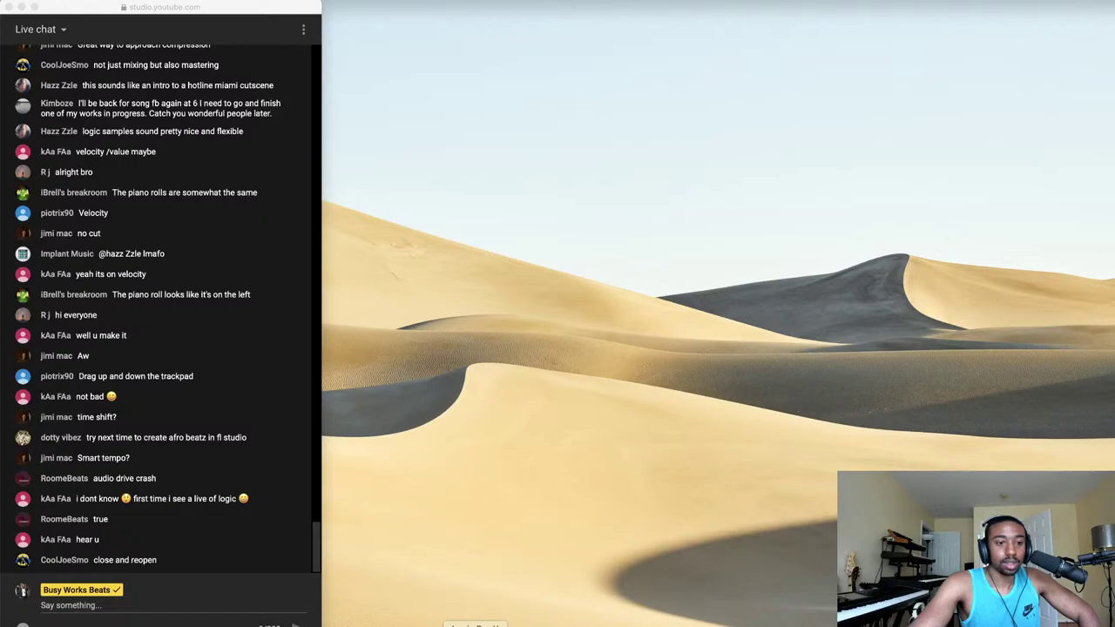
pyautogui.rightClick(474, 625)
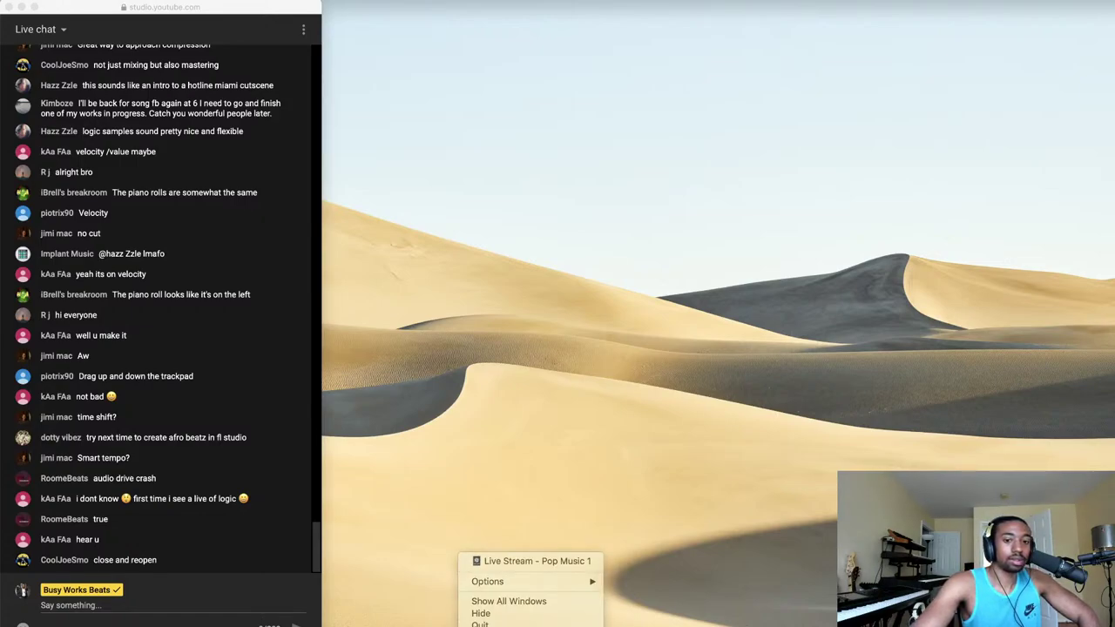
pyautogui.click(478, 625)
pyautogui.rightClick(478, 624)
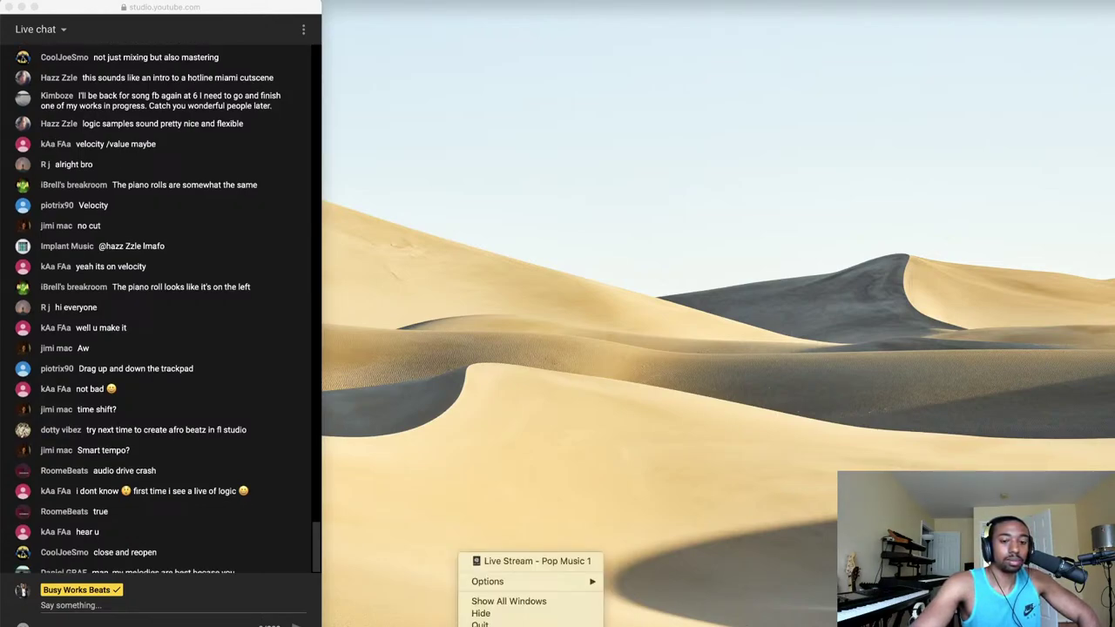
pyautogui.click(508, 558)
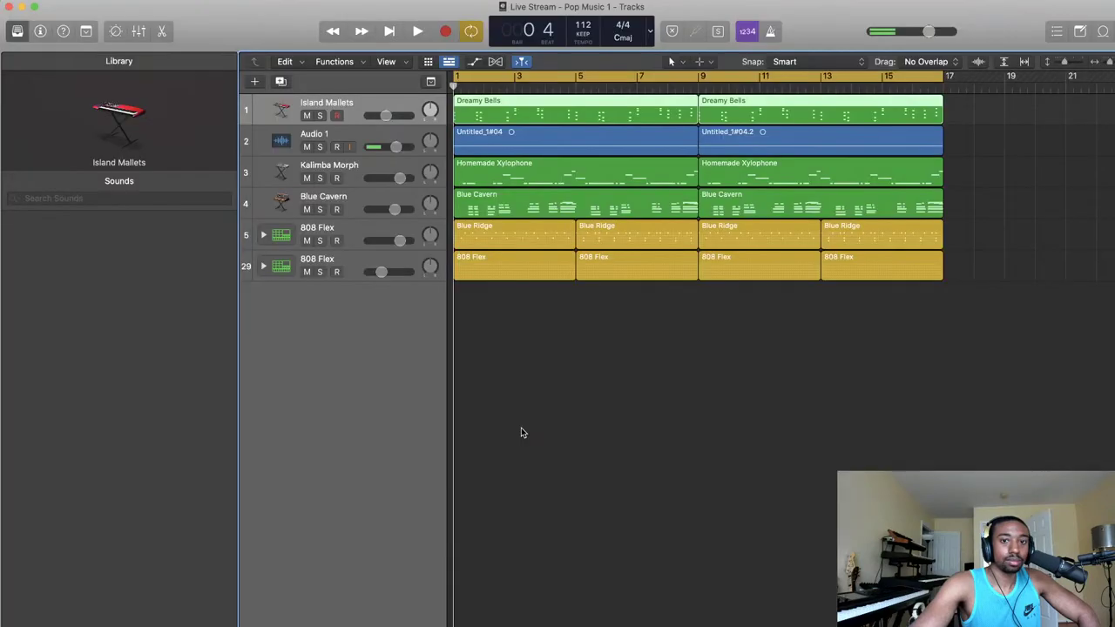
# - Record-enable the Audio 1 track, toggle its input monitoring, and play the beat briefly as a test
pyautogui.click(338, 147)
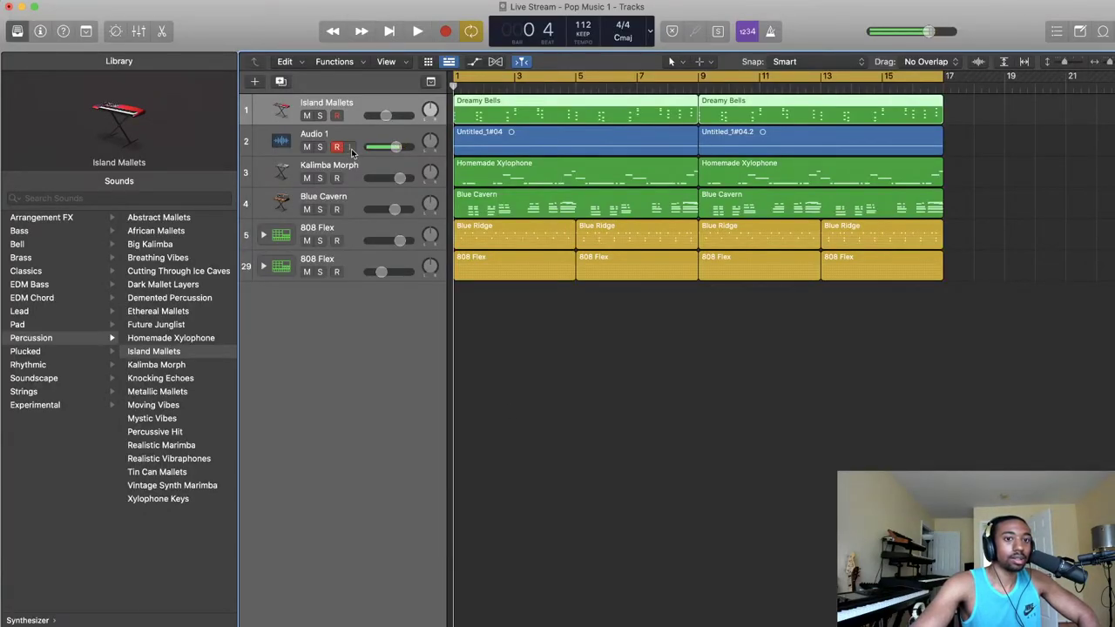
pyautogui.click(350, 146)
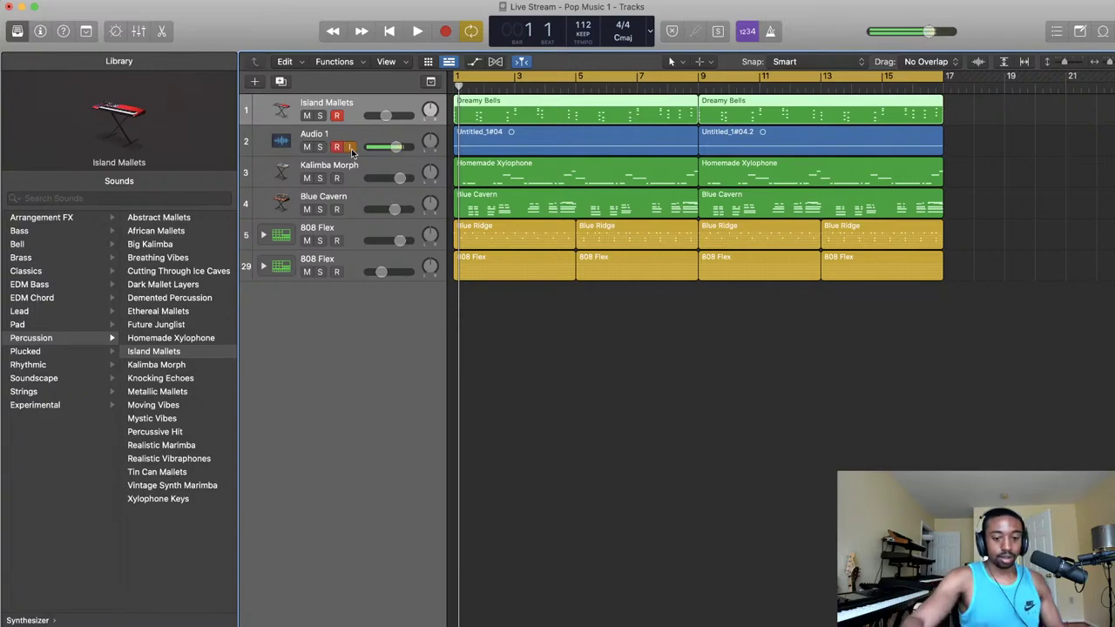
pyautogui.press('space')
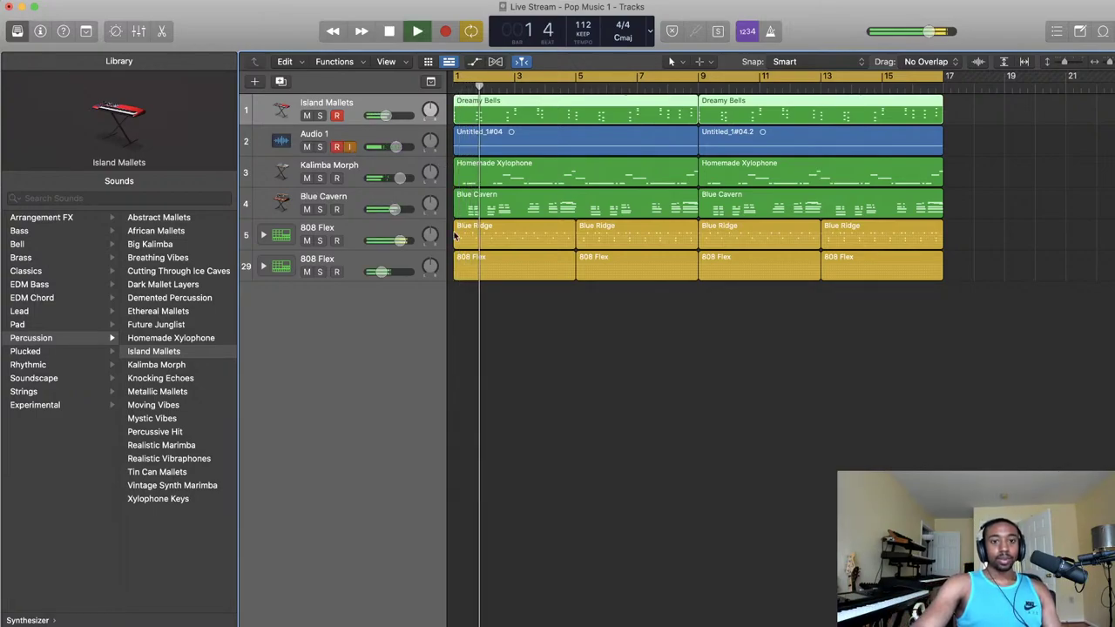
pyautogui.press('space')
# - Delete both audio regions from the Audio 1 track and play the beat from the start
pyautogui.click(354, 263)
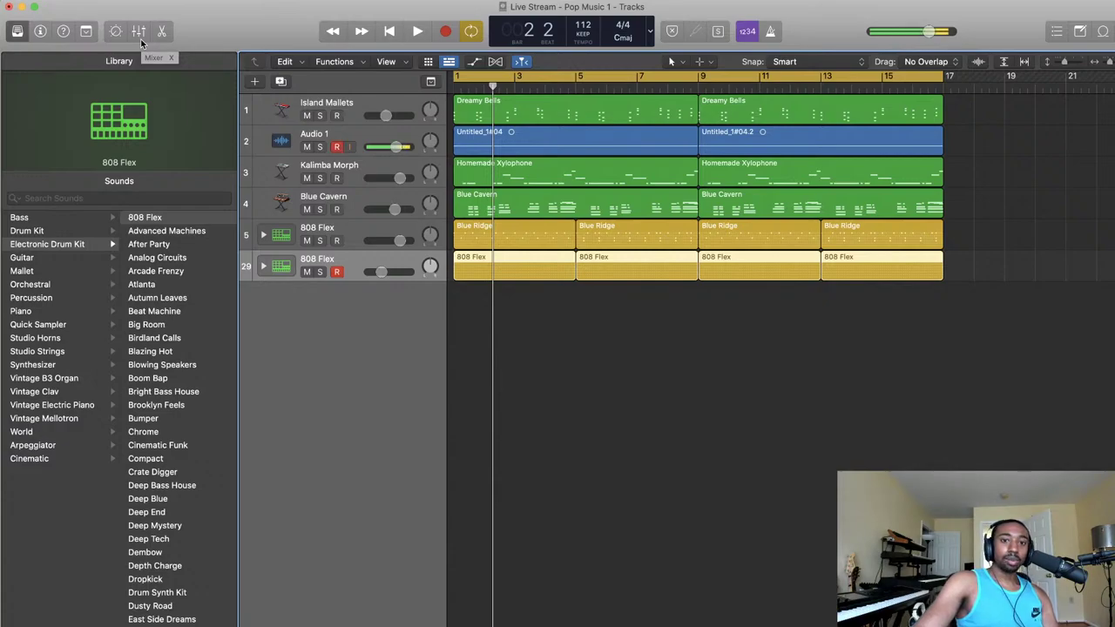
pyautogui.click(519, 152)
pyautogui.press('Delete')
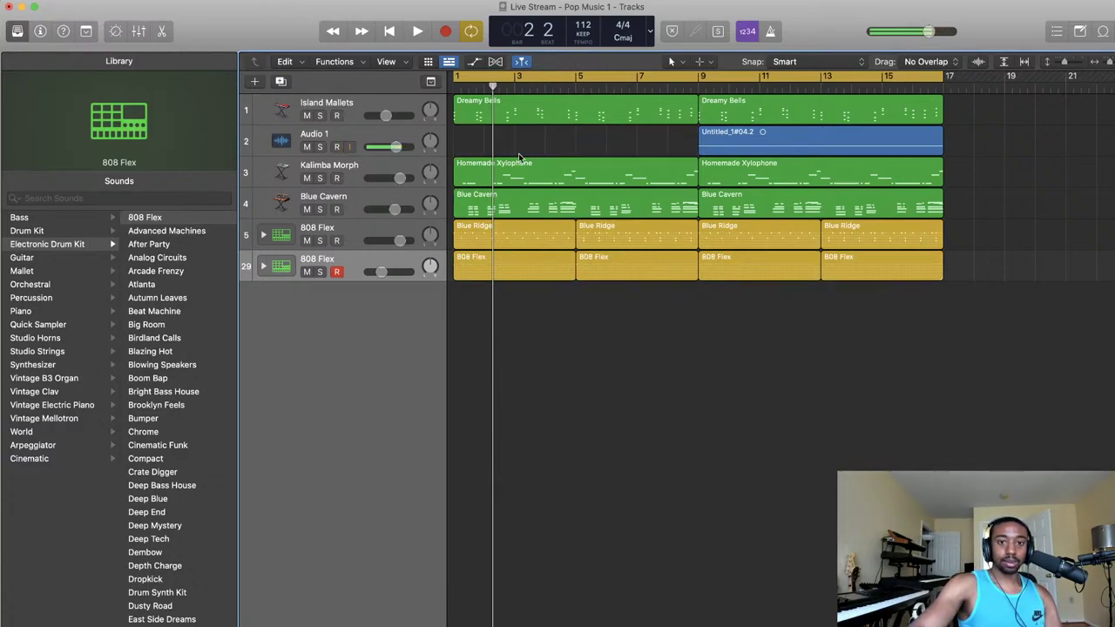
pyautogui.click(743, 153)
pyautogui.press('Delete')
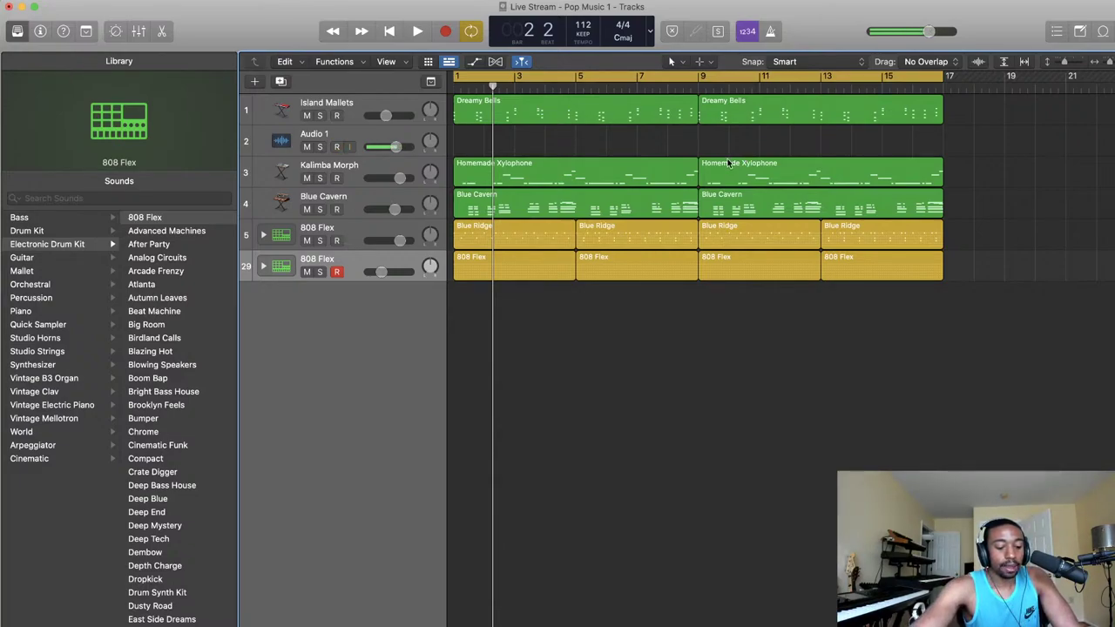
pyautogui.press('space')
pyautogui.press('space')
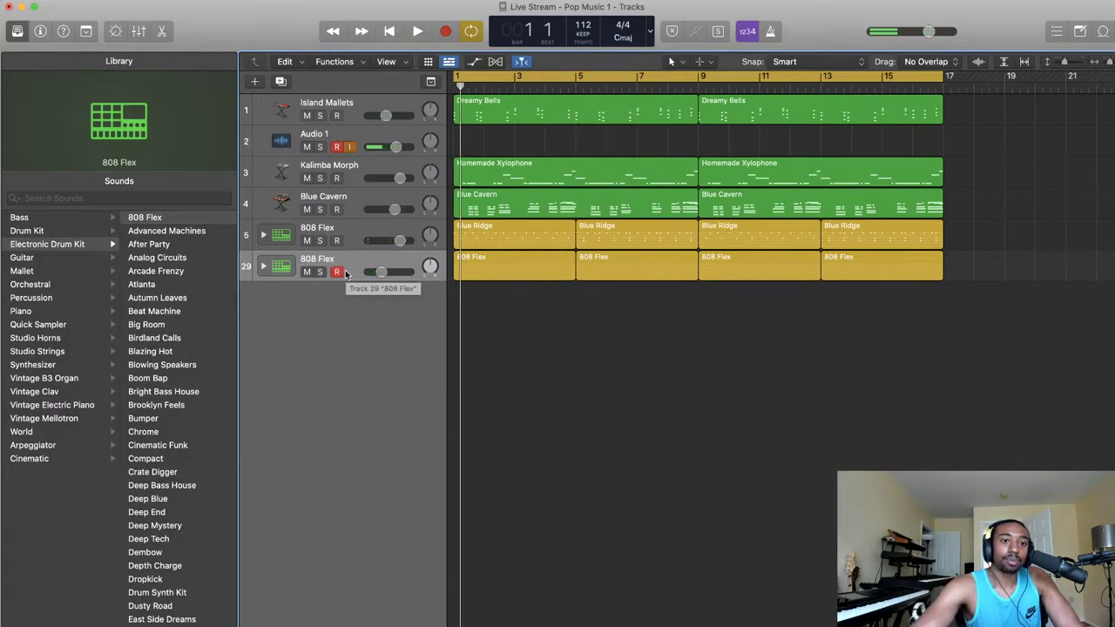
# - Show the mixer and open the Delay Designer on the Island Mallets channel while auditioning the beat
pyautogui.click(138, 33)
pyautogui.press('space')
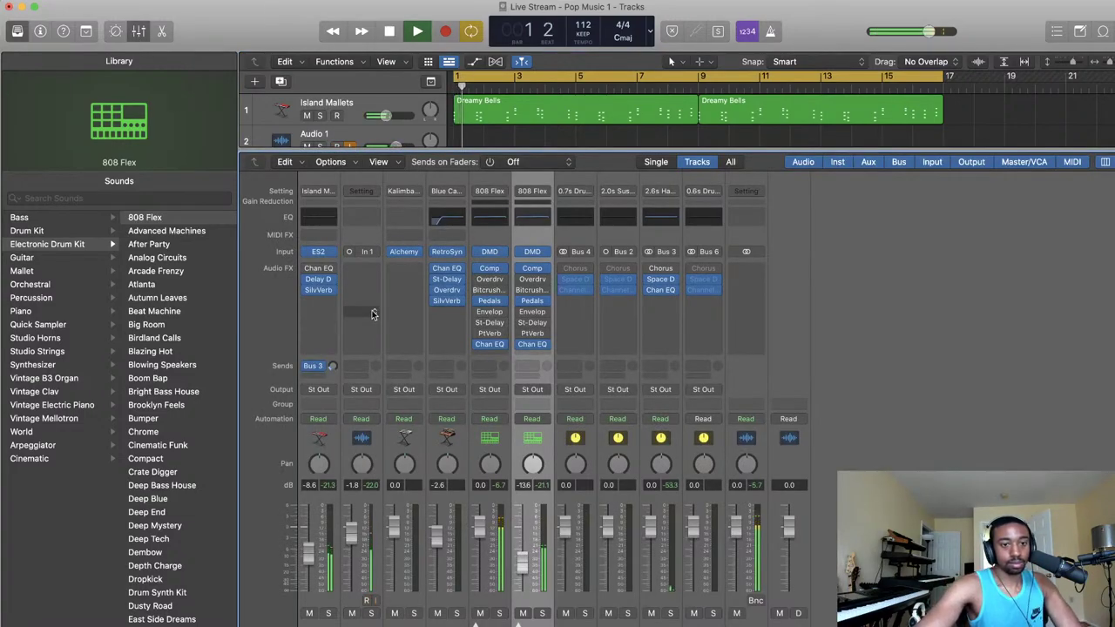
pyautogui.press('space')
pyautogui.press('space')
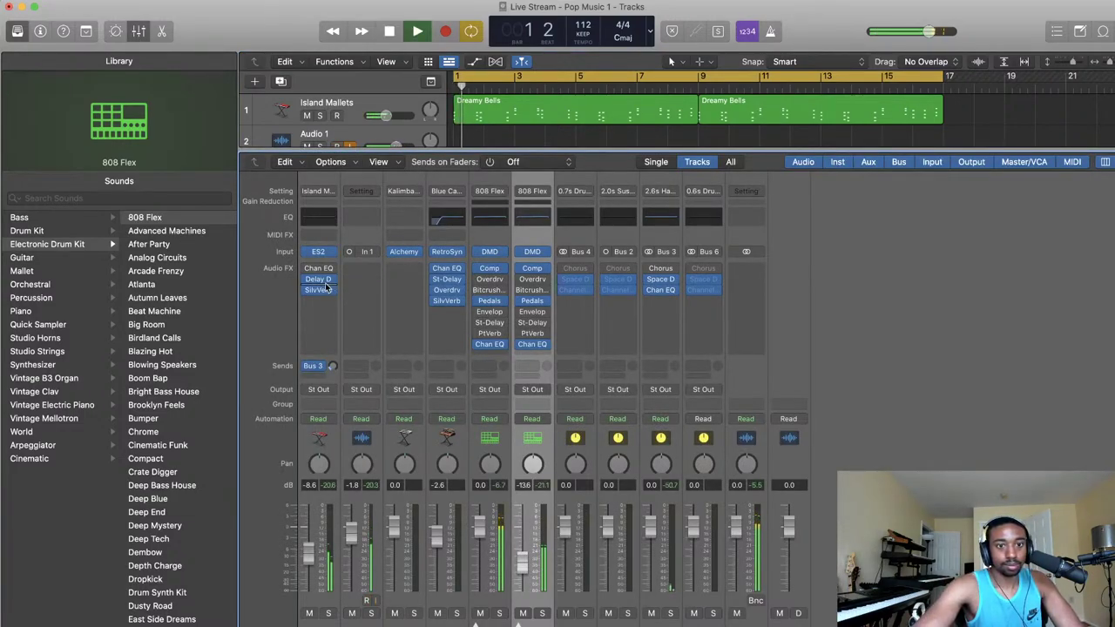
pyautogui.click(320, 279)
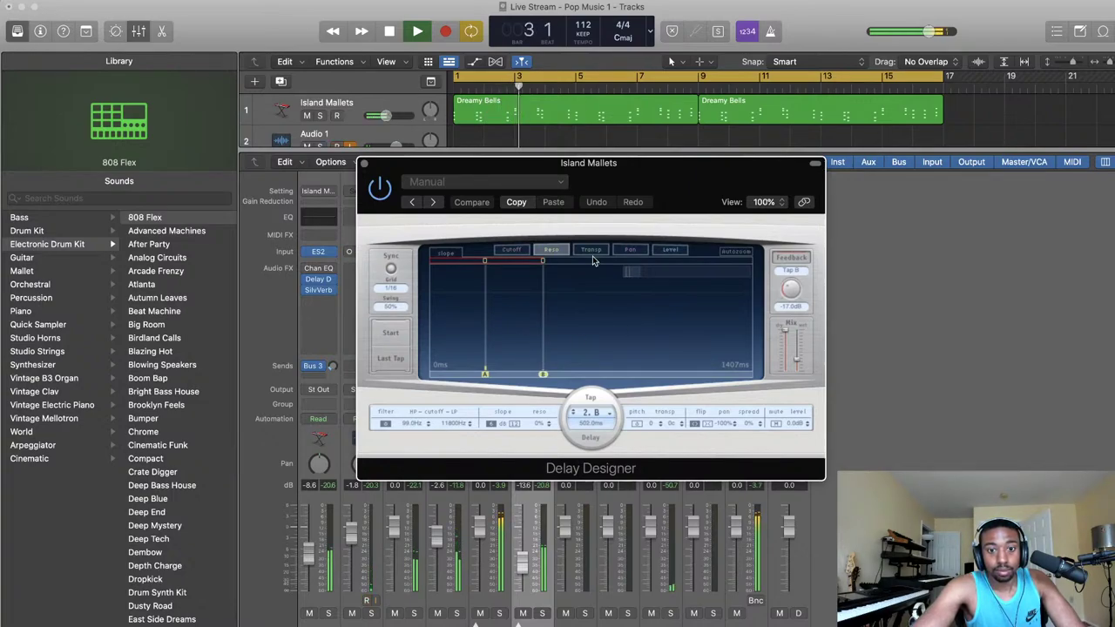
pyautogui.press('space')
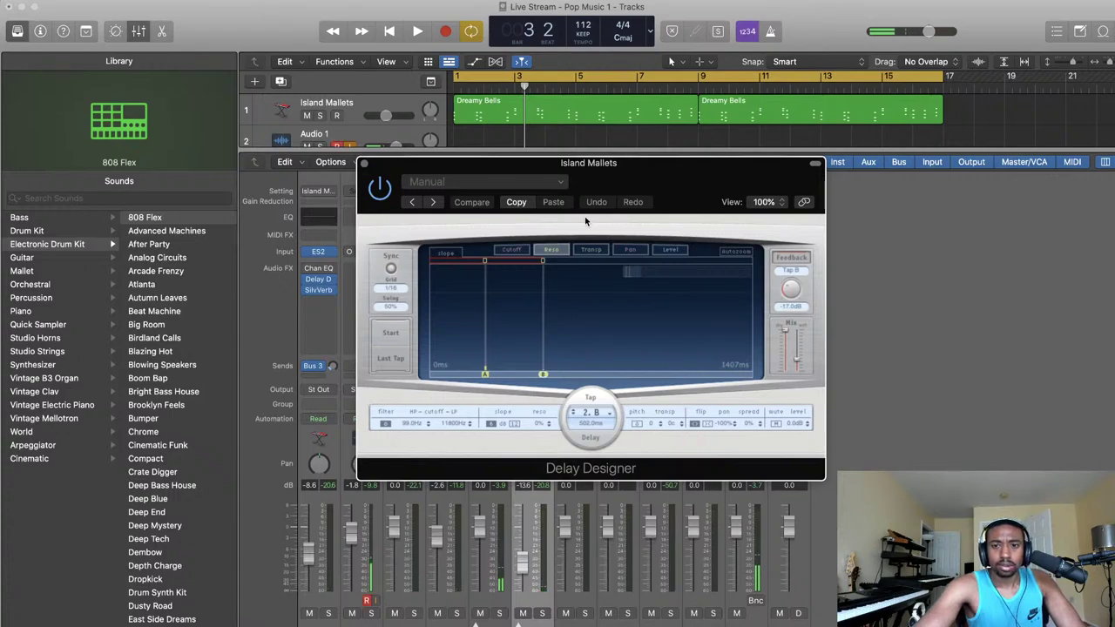
# - Raise the Island Mallets delay's wet mix and set the Tap B feedback to -12.0 dB during playback
pyautogui.press('space')
pyautogui.moveTo(794, 288)
pyautogui.mouseDown()
pyautogui.moveTo(794, 298)
pyautogui.moveTo(800, 288)
pyautogui.mouseUp()
pyautogui.click(792, 259)
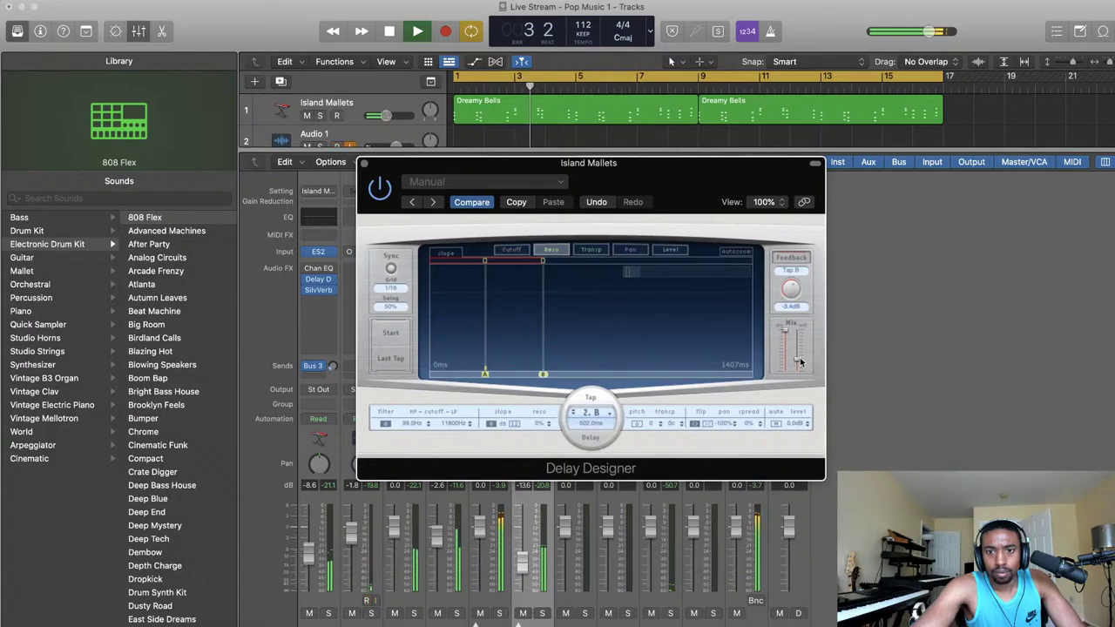
pyautogui.moveTo(801, 350); pyautogui.dragTo(797, 338)
pyautogui.moveTo(794, 292); pyautogui.dragTo(793, 306)
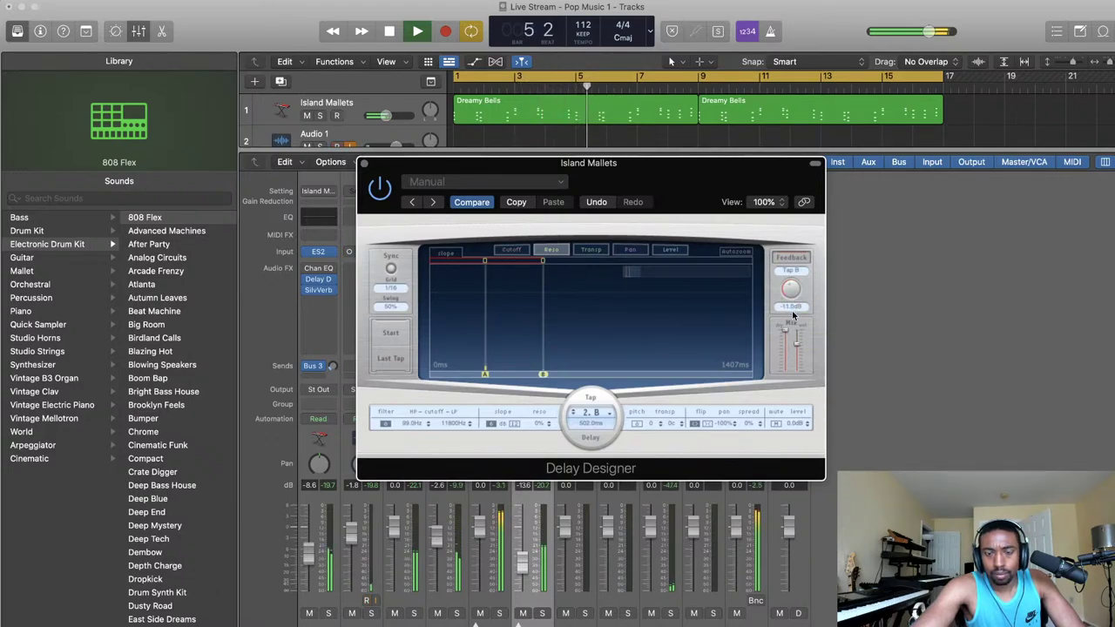
# - Turn on tempo sync in the Delay Designer and look over the grid note values
pyautogui.click(601, 416)
pyautogui.click(544, 401)
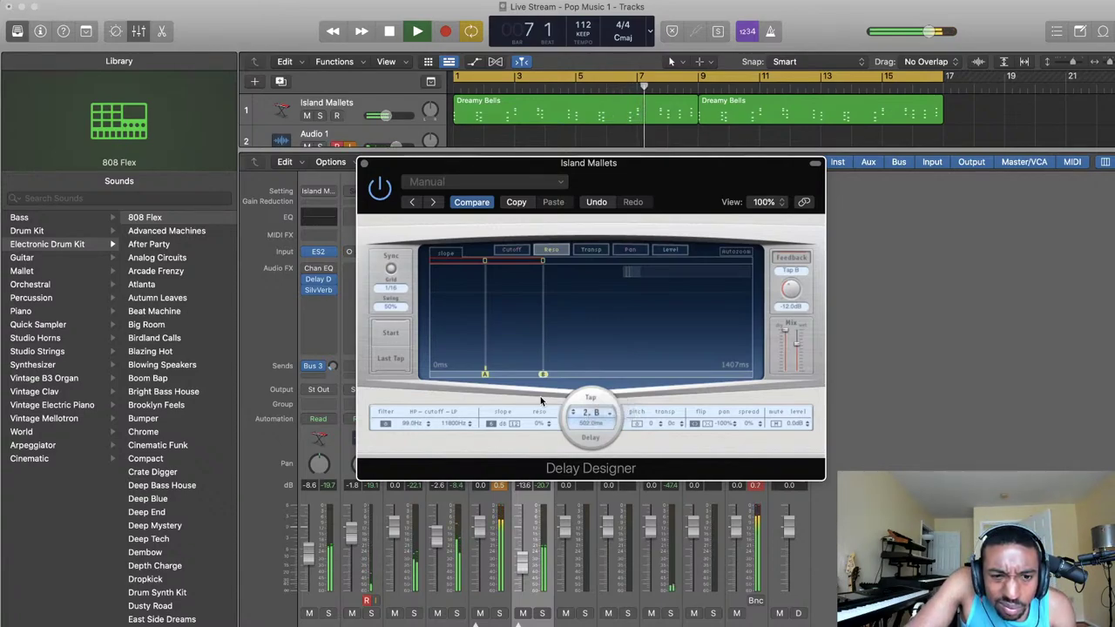
pyautogui.click(391, 268)
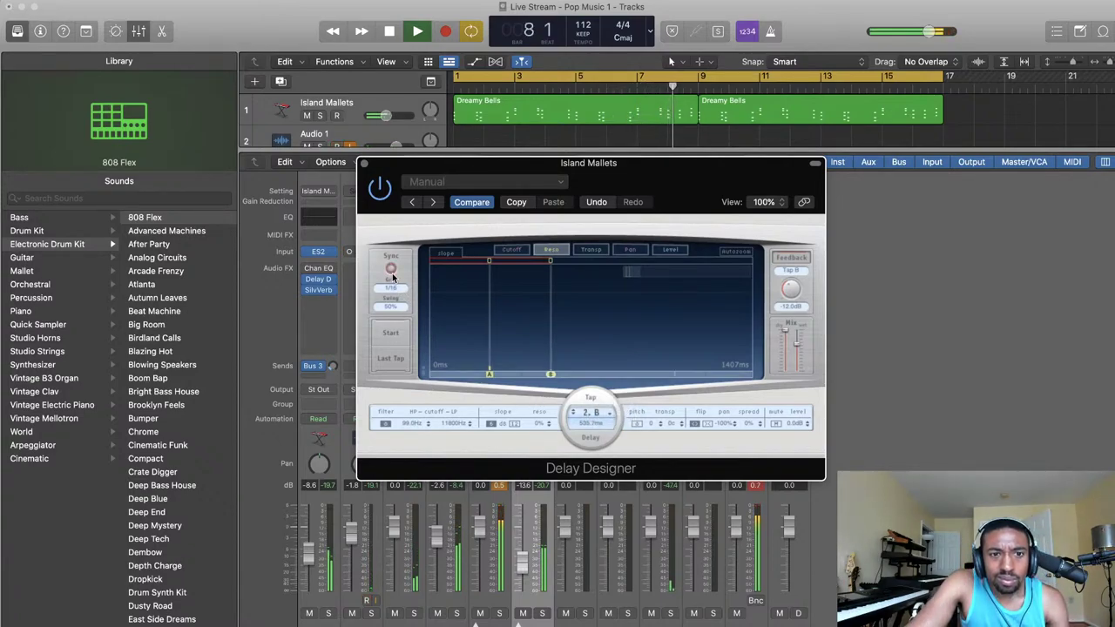
pyautogui.click(400, 288)
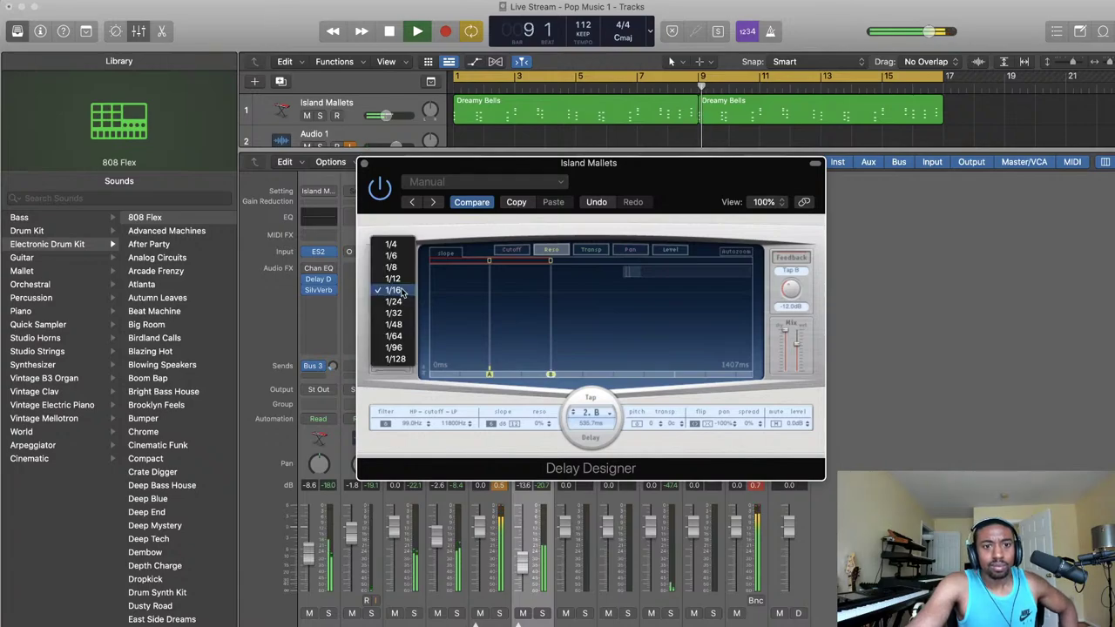
pyautogui.click(395, 386)
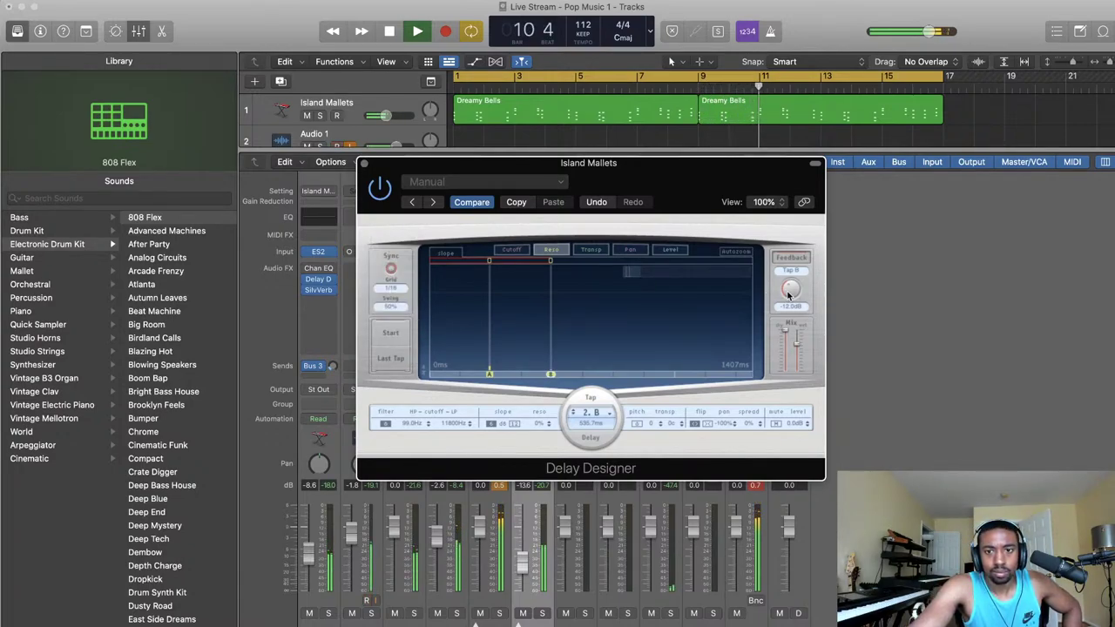
# - Set the delay's Tap B feedback to -9.0 dB and audition the echo from the start
pyautogui.moveTo(791, 293); pyautogui.dragTo(799, 282)
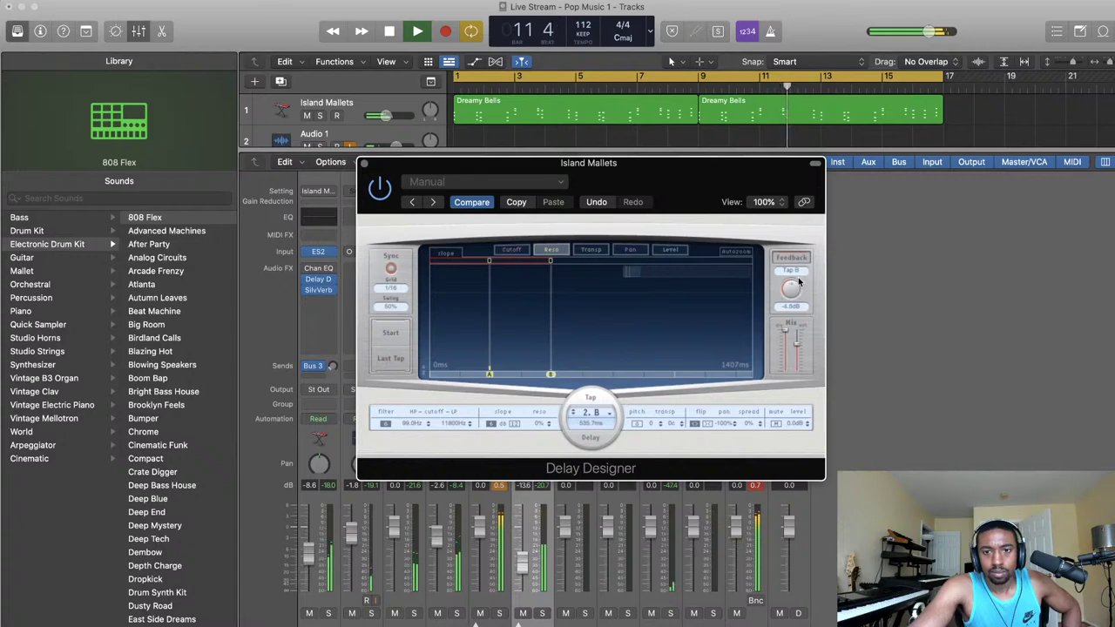
pyautogui.moveTo(799, 282); pyautogui.dragTo(798, 287)
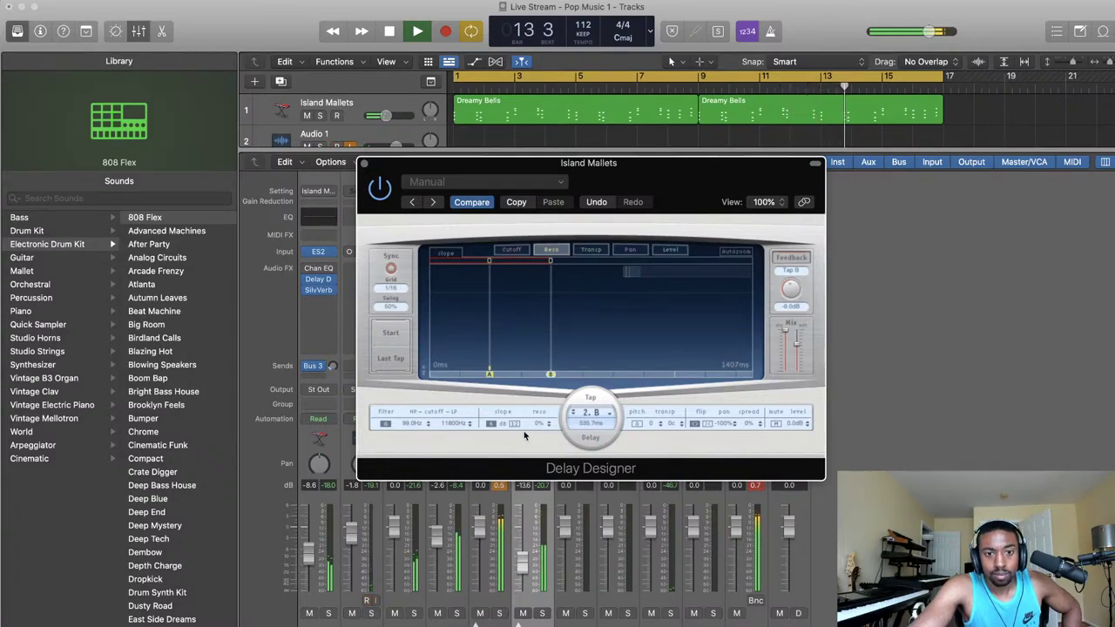
pyautogui.press('space')
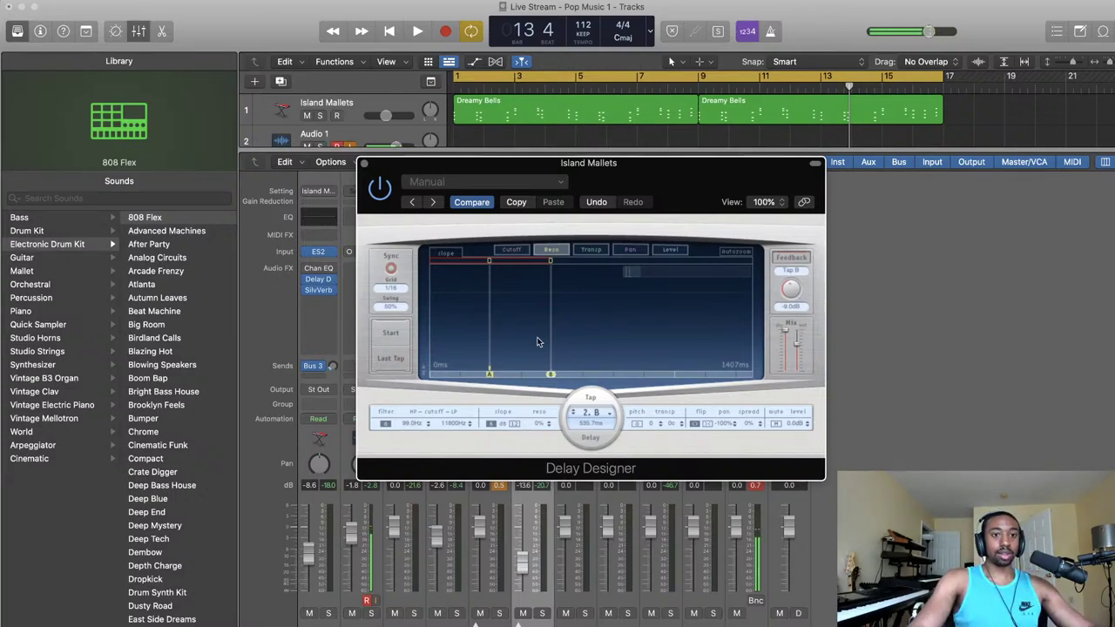
pyautogui.press('space')
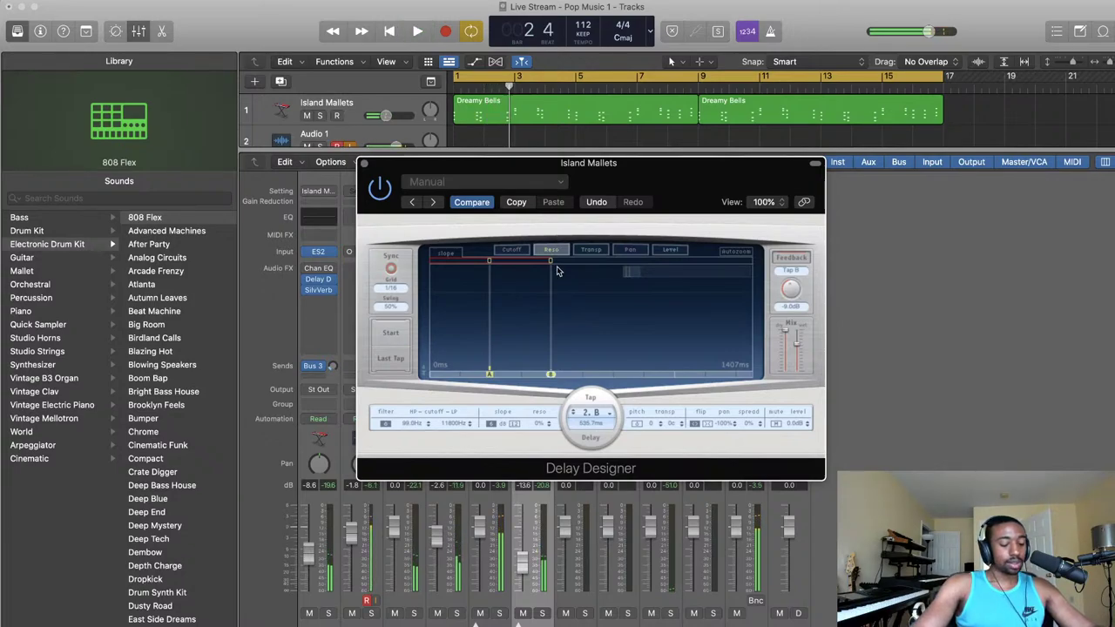
pyautogui.press('space')
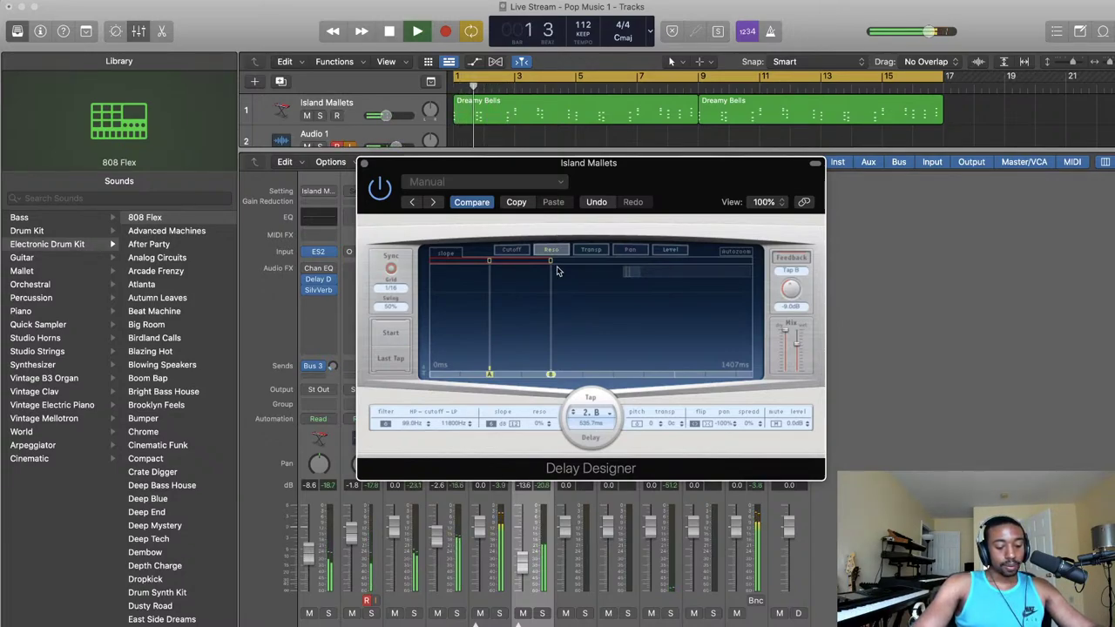
pyautogui.press('space')
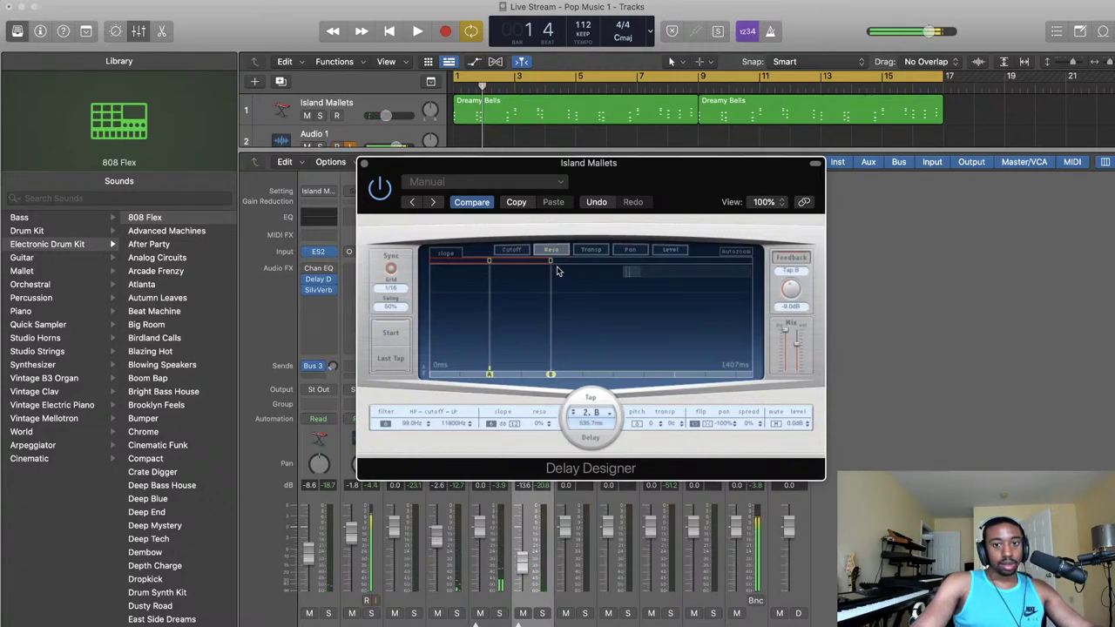
# - Compare the delay taps' transpose and resonance displays
pyautogui.click(591, 250)
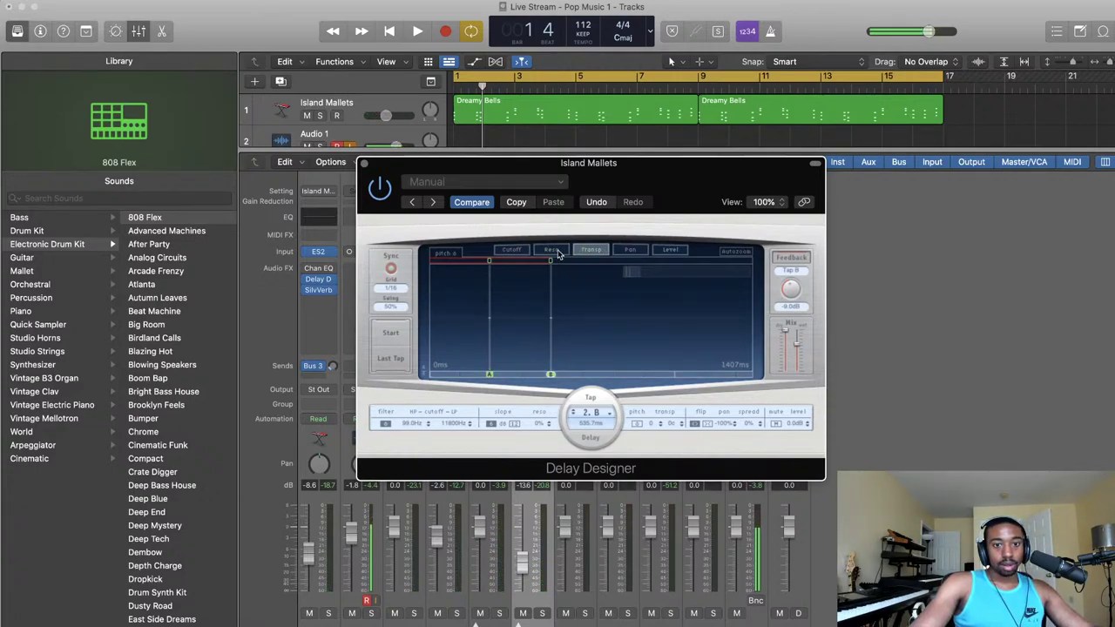
pyautogui.click(553, 250)
pyautogui.click(591, 251)
pyautogui.click(552, 250)
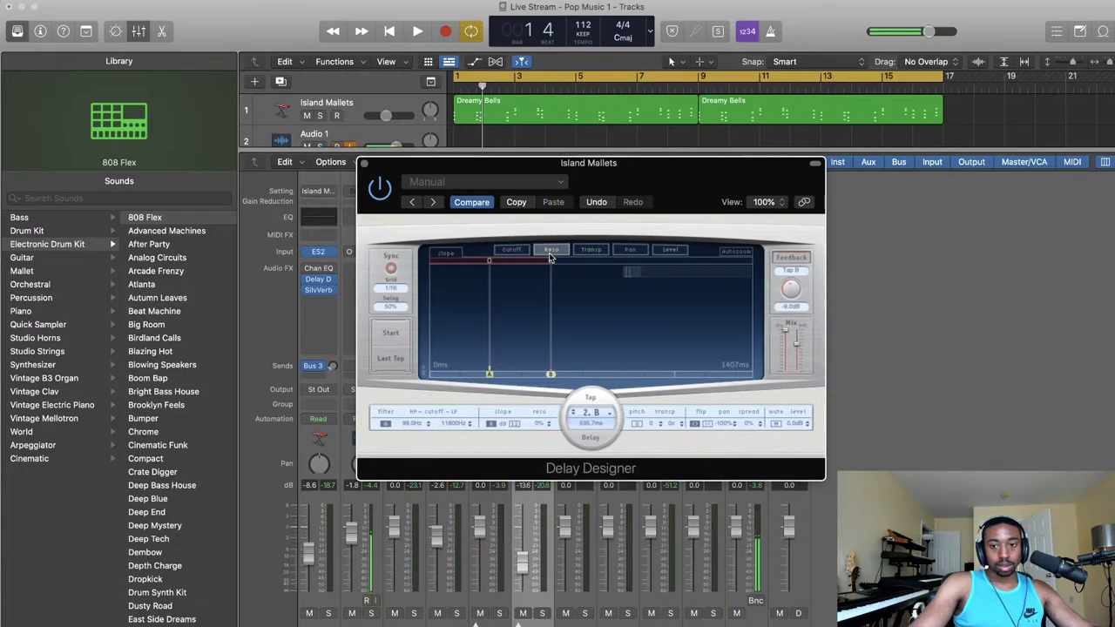
# - Start playback and raise delay Tap B's pitch transposition semitone by semitone to beyond +8 semitones
pyautogui.press('space')
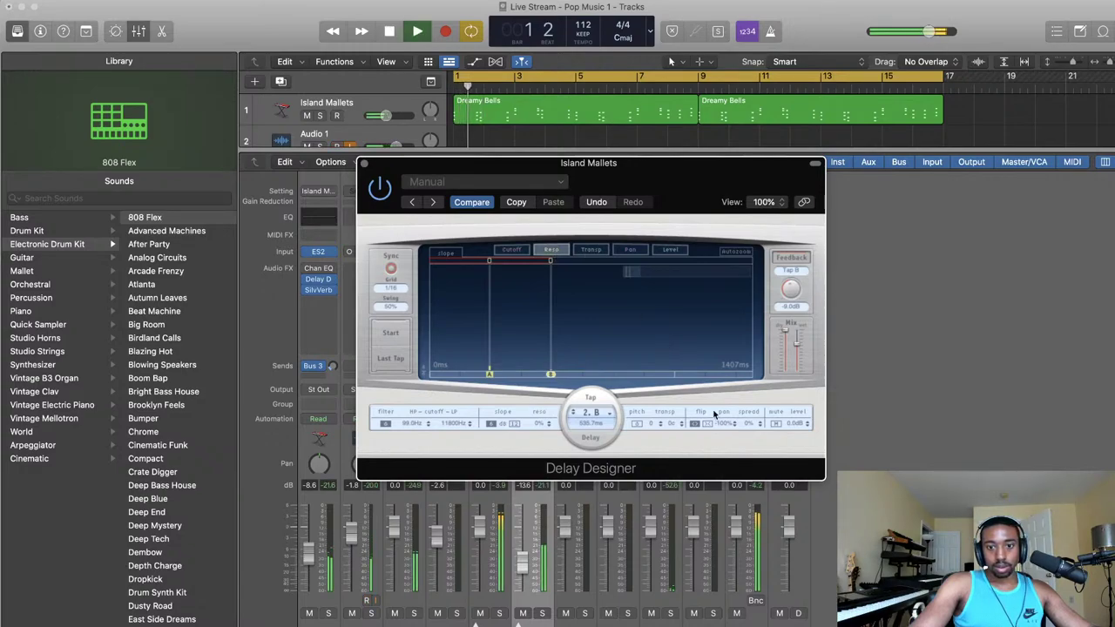
pyautogui.click(637, 424)
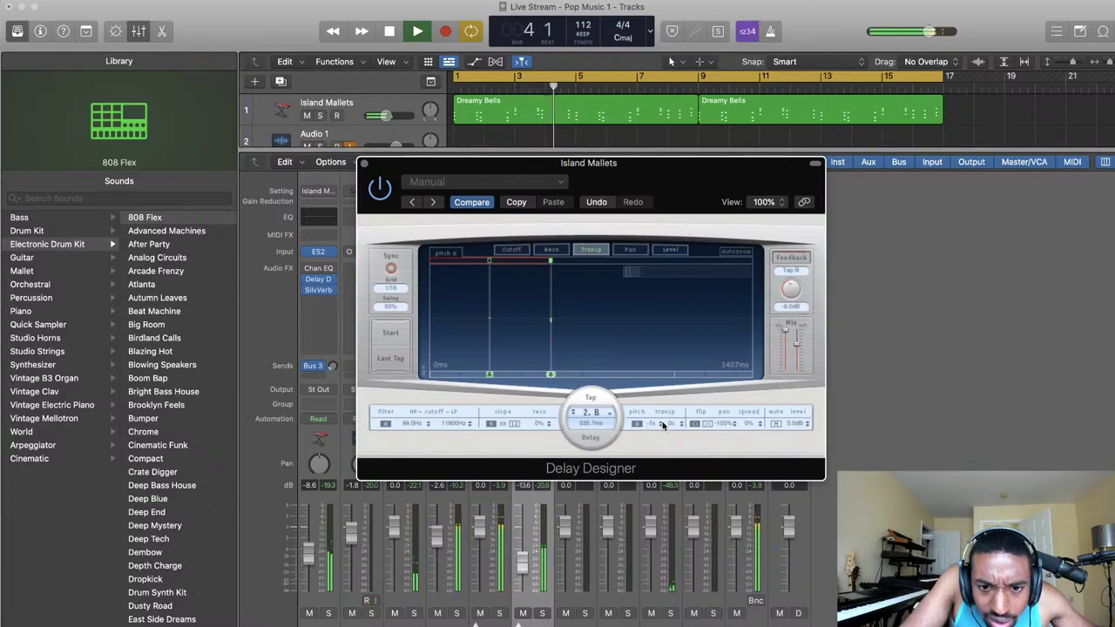
pyautogui.click(661, 423)
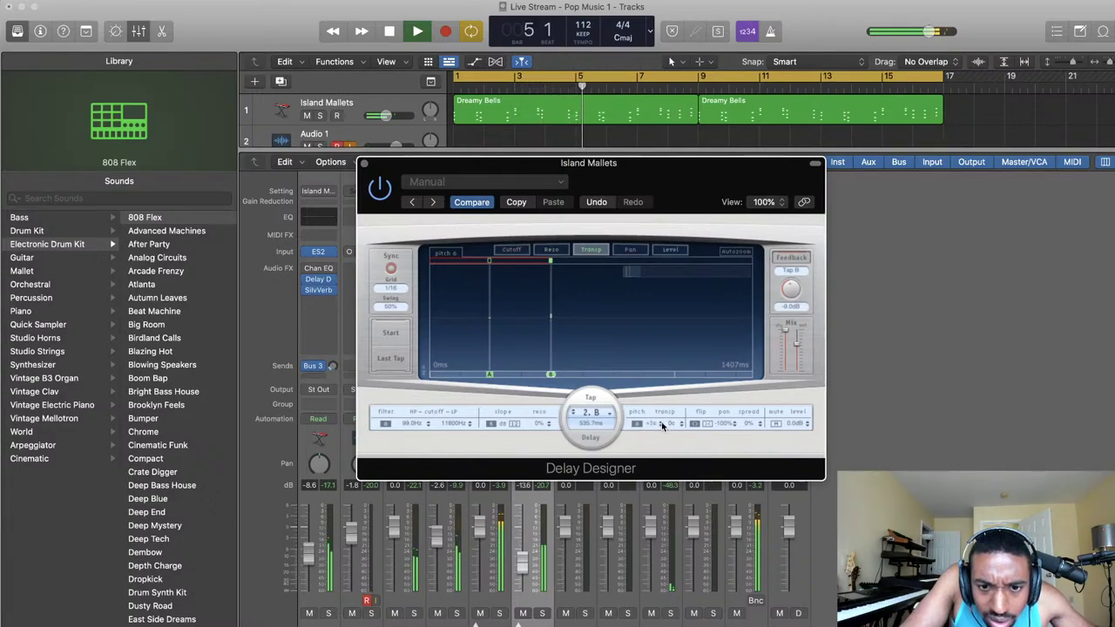
pyautogui.click(661, 423)
pyautogui.click(661, 421)
pyautogui.click(661, 421)
pyautogui.click(662, 421)
pyautogui.click(661, 422)
pyautogui.click(662, 422)
pyautogui.click(661, 422)
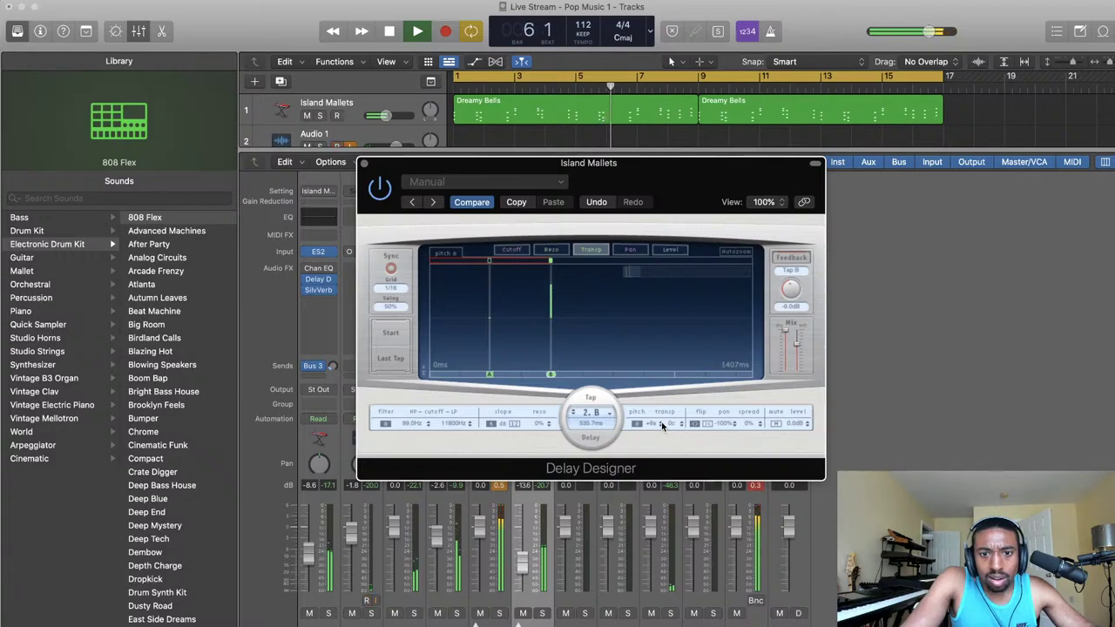
pyautogui.click(662, 422)
pyautogui.click(661, 422)
pyautogui.click(661, 422)
pyautogui.click(661, 422)
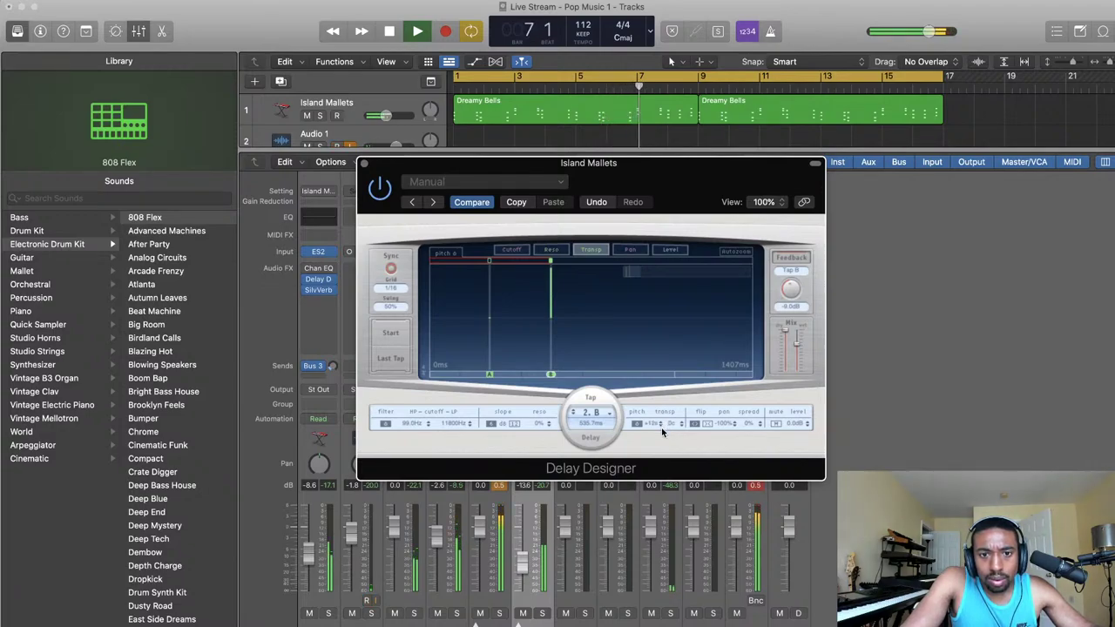
# - Lower delay Tap B's pitch transposition semitone by semitone to about -6 semitones during playback
pyautogui.click(661, 426)
pyautogui.click(662, 426)
pyautogui.click(662, 426)
pyautogui.click(661, 426)
pyautogui.click(661, 427)
pyautogui.click(661, 426)
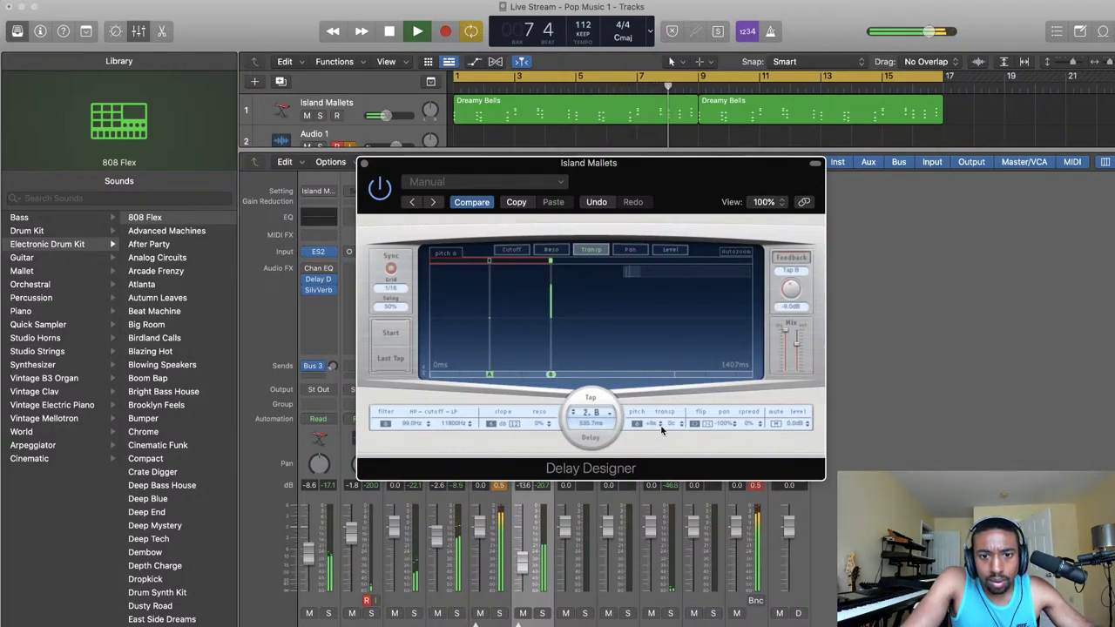
pyautogui.click(661, 426)
pyautogui.click(662, 427)
pyautogui.click(661, 426)
pyautogui.click(661, 426)
pyautogui.click(662, 426)
pyautogui.click(662, 426)
pyautogui.click(661, 426)
pyautogui.click(662, 426)
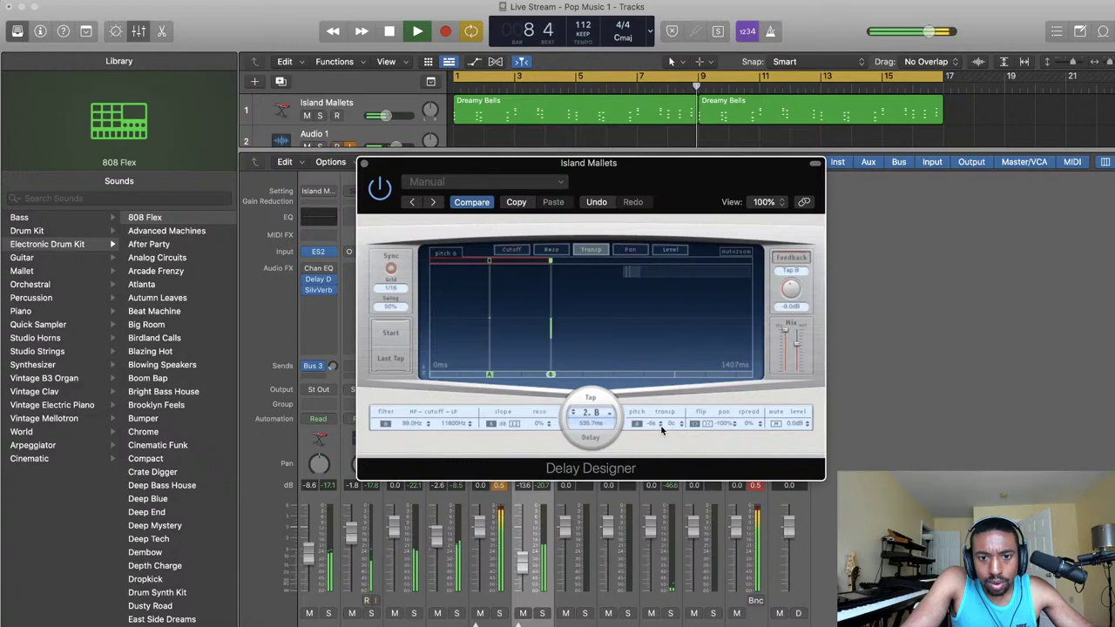
# - Set delay Tap B's transposition to +7 semitones and switch off the tap's pitch shifting
pyautogui.click(662, 426)
pyautogui.click(662, 426)
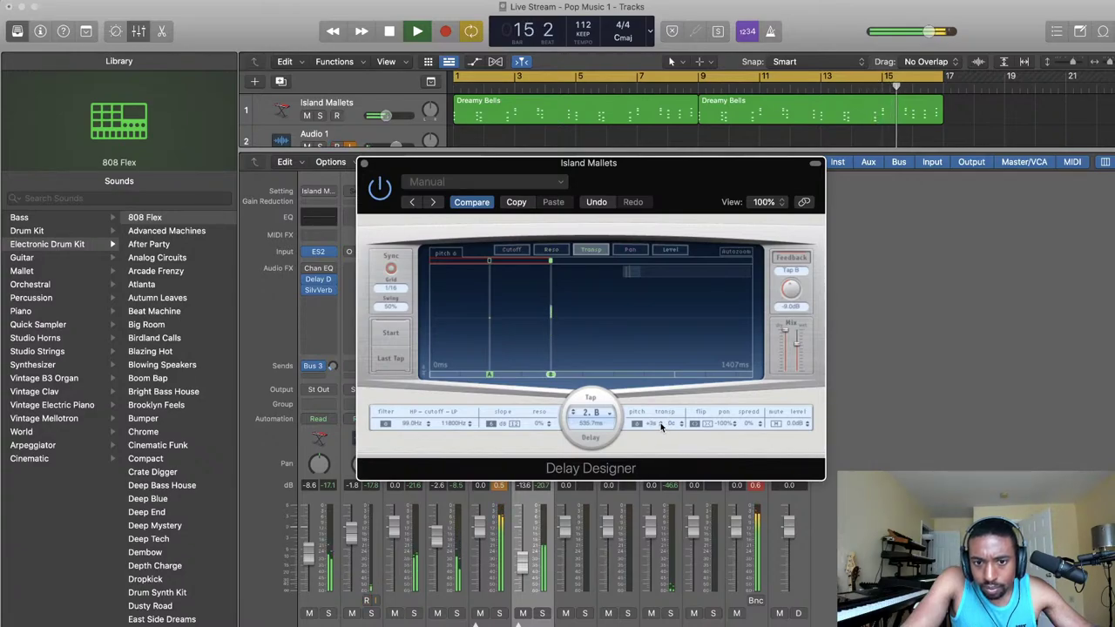
pyautogui.click(660, 422)
pyautogui.click(660, 422)
pyautogui.click(660, 422)
pyautogui.click(661, 423)
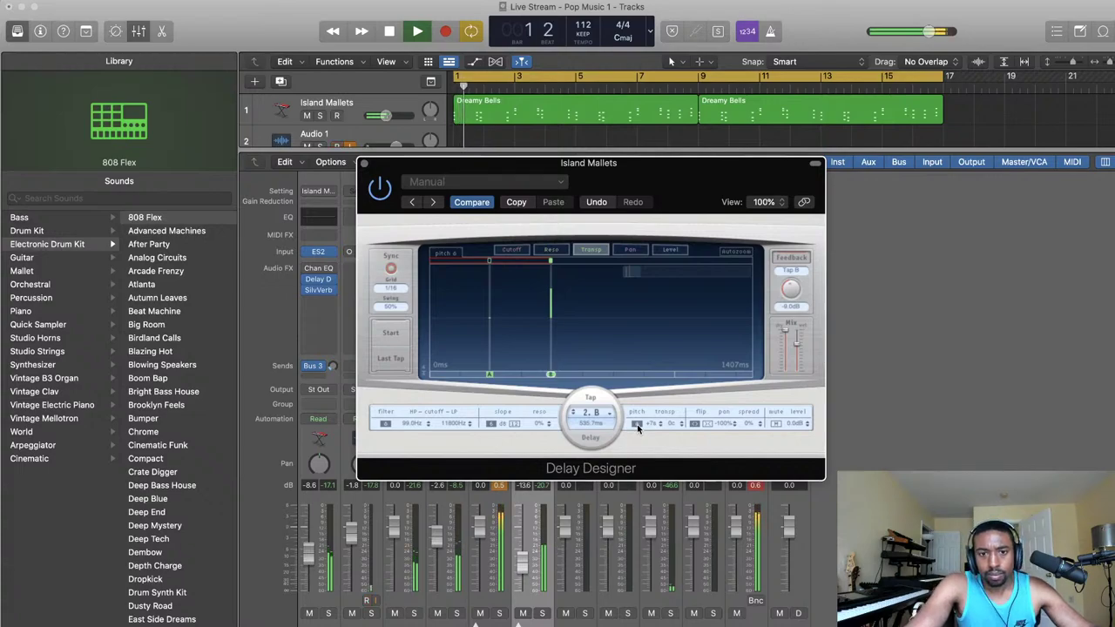
pyautogui.click(637, 424)
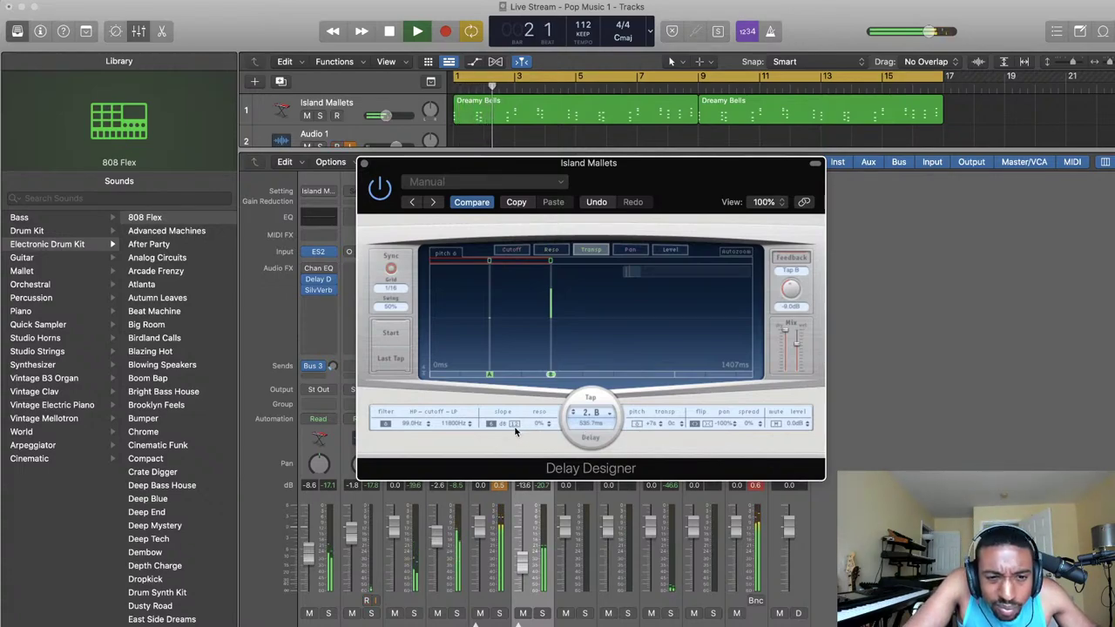
# - Set delay Tap B's high-pass cutoff to 200 Hz and its stereo spread to about +22%, and close the Delay Designer
pyautogui.moveTo(418, 421); pyautogui.dragTo(424, 395)
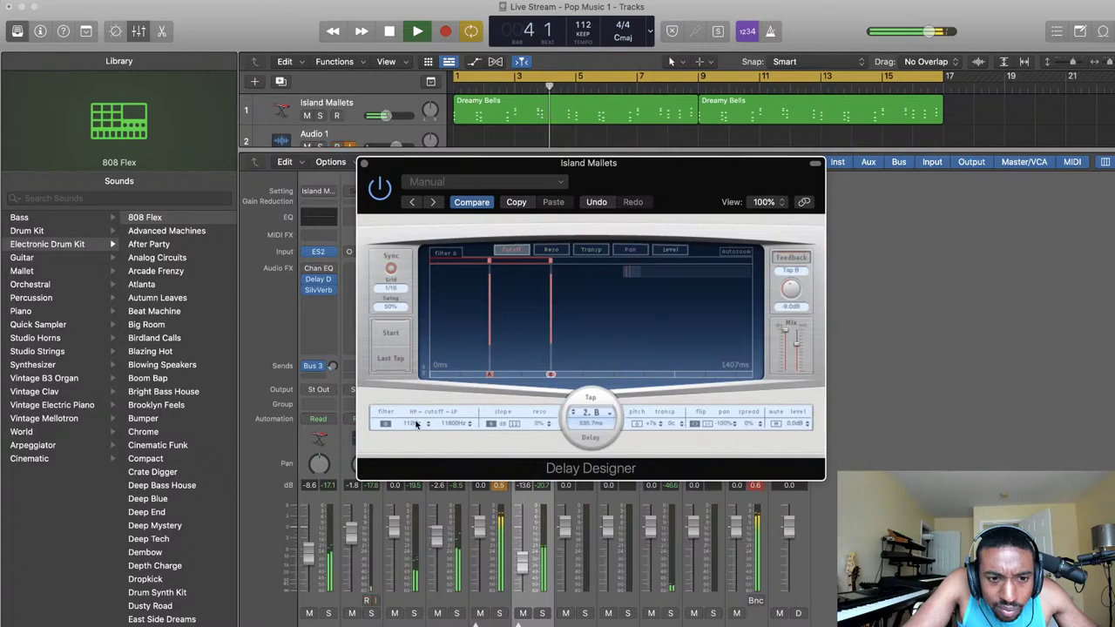
pyautogui.moveTo(433, 431); pyautogui.dragTo(433, 413)
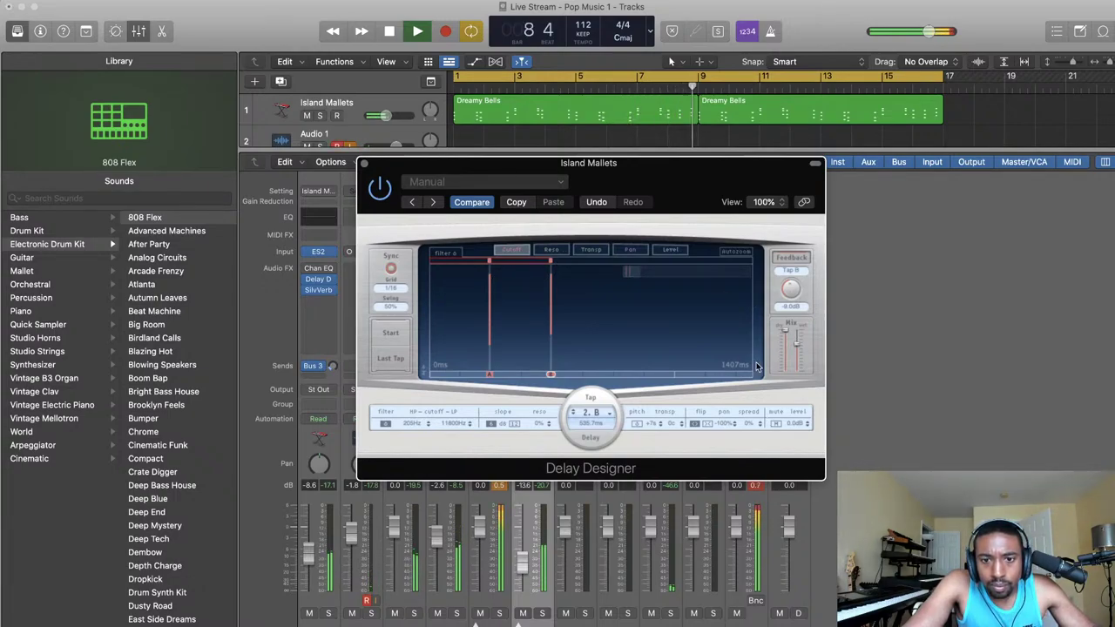
pyautogui.moveTo(750, 424); pyautogui.dragTo(753, 357)
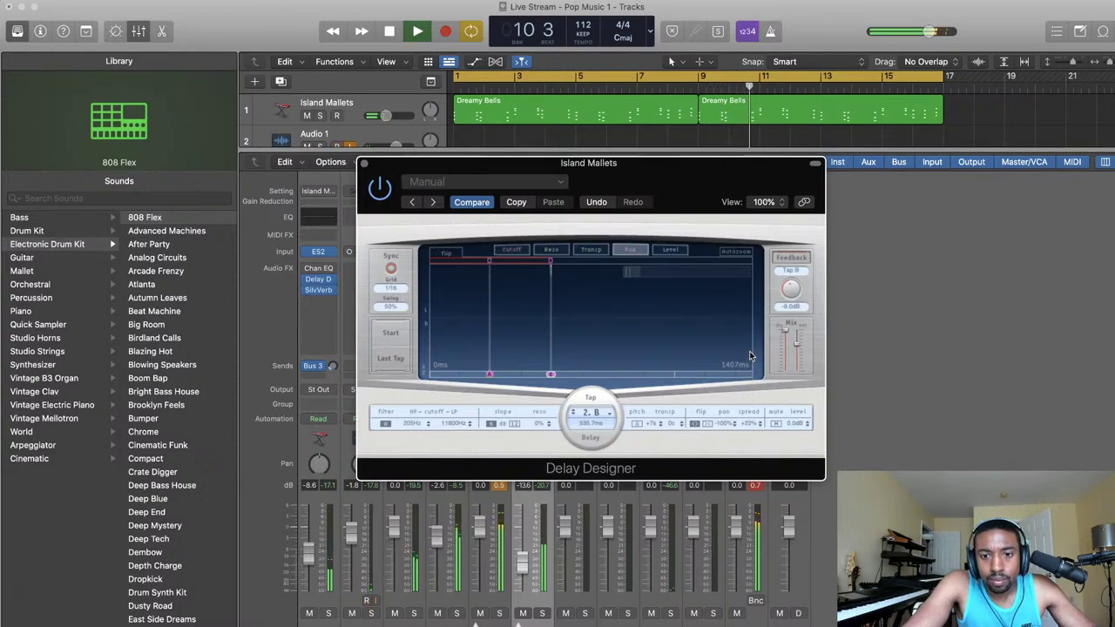
pyautogui.click(364, 165)
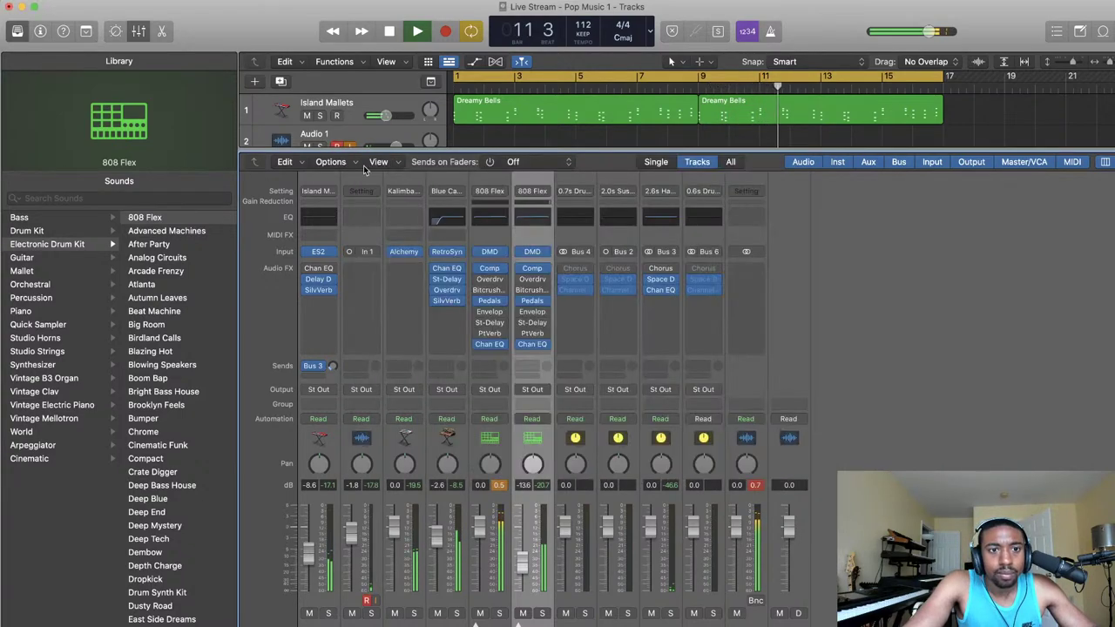
# - Set the Island Mallets SilverVerb to size 82, 52% dry and 69% wet, and close it
pyautogui.click(319, 290)
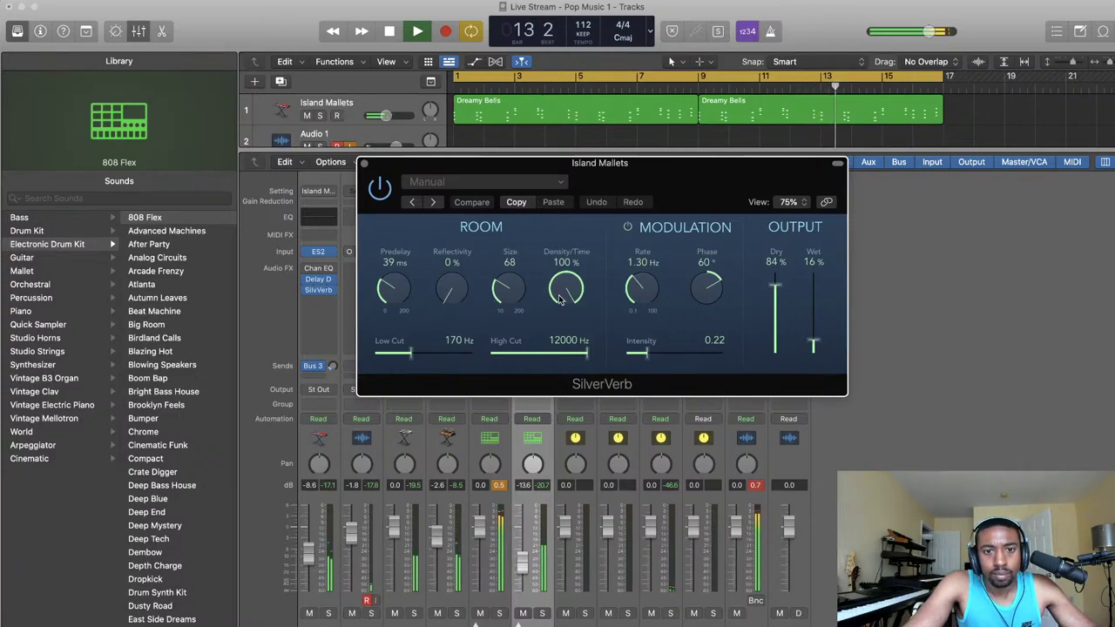
pyautogui.moveTo(509, 288); pyautogui.dragTo(511, 266)
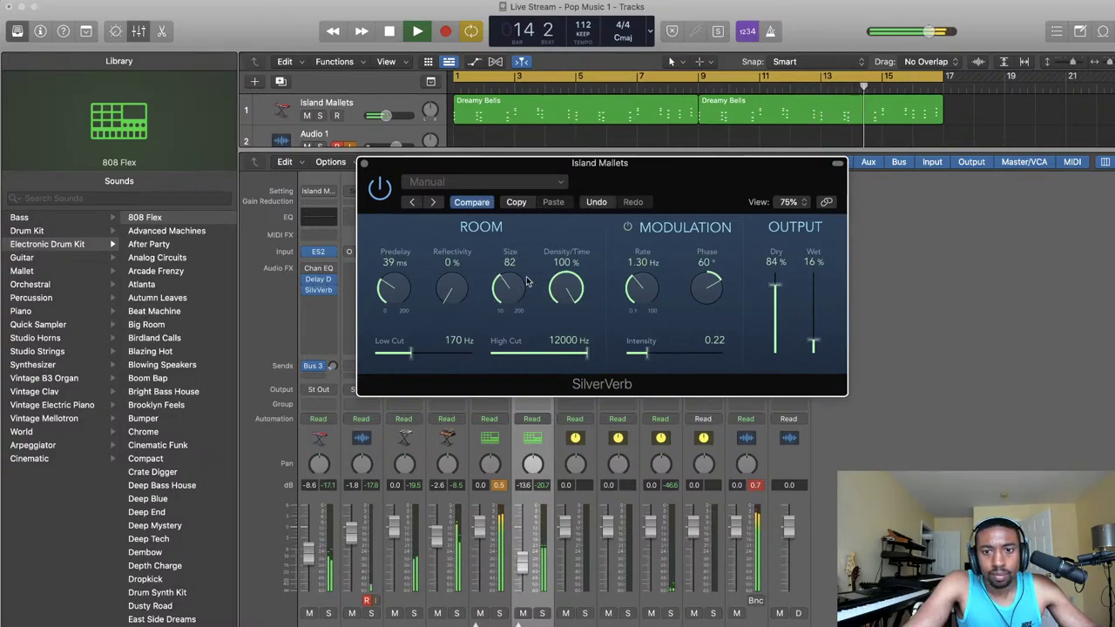
pyautogui.moveTo(811, 329); pyautogui.dragTo(775, 316)
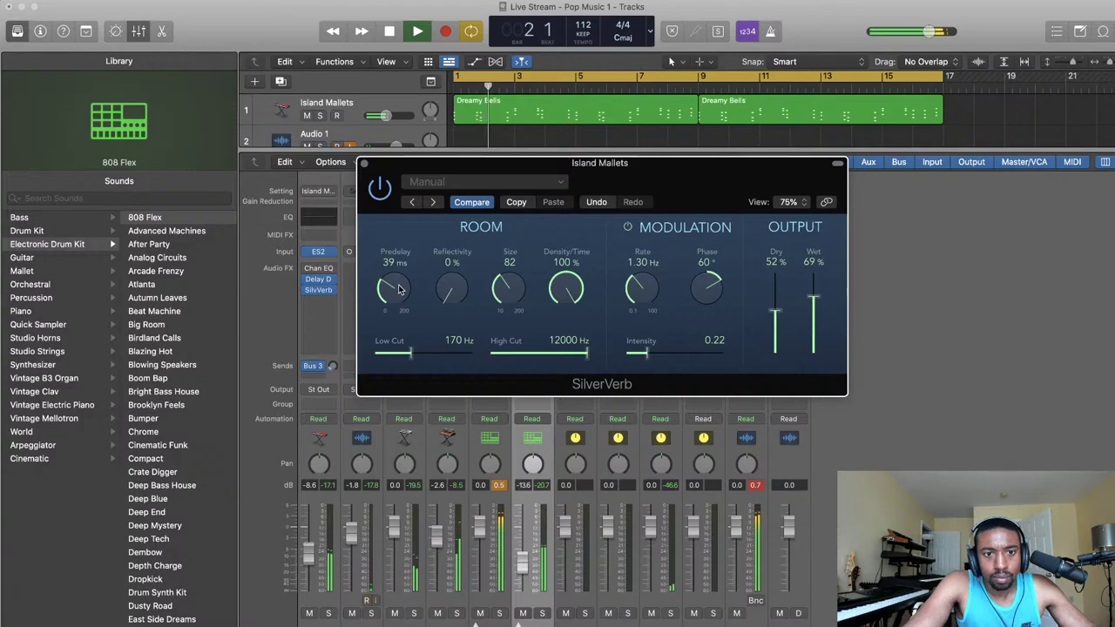
pyautogui.click(364, 163)
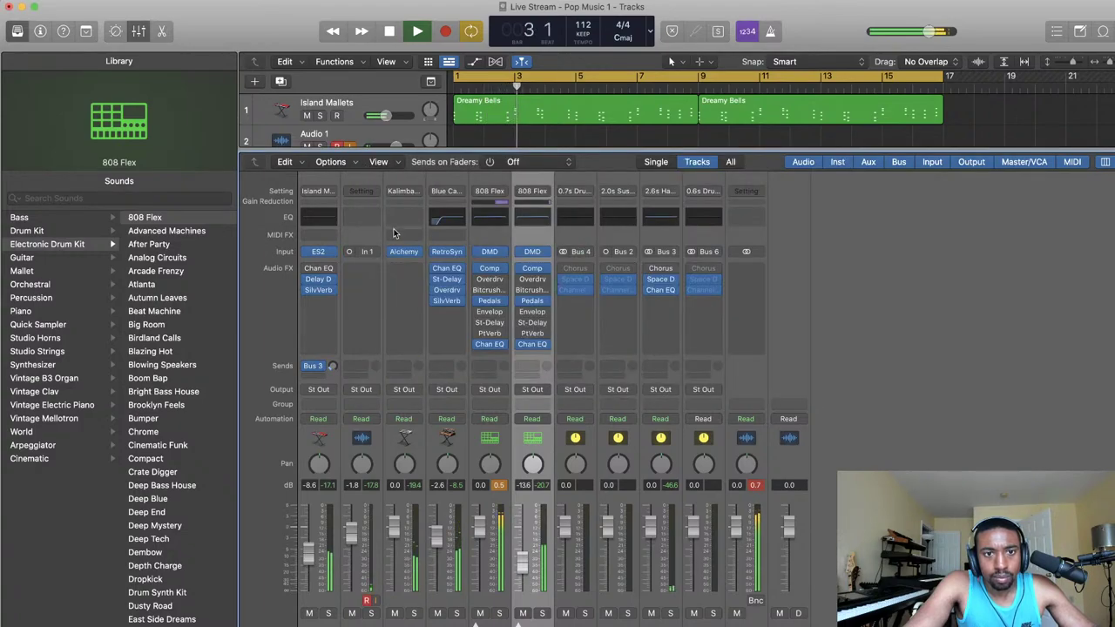
# - Reorder the Island Mallets effects so Delay Designer follows SilverVerb, and audition the beat from the start
pyautogui.click(329, 281)
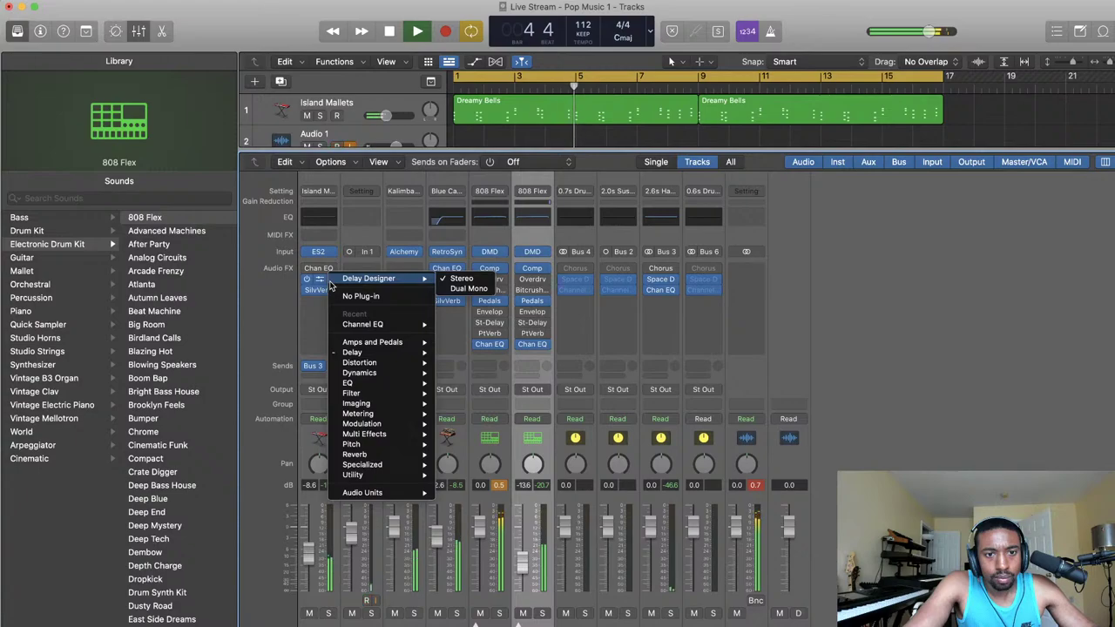
pyautogui.click(316, 311)
pyautogui.moveTo(318, 279); pyautogui.dragTo(318, 292)
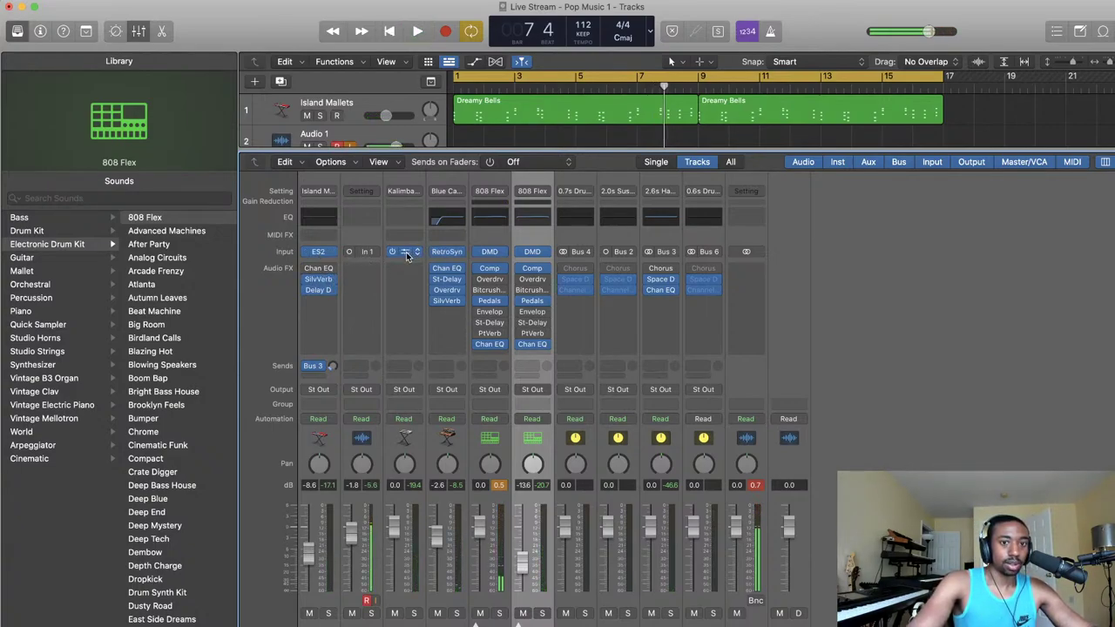
pyautogui.press('space')
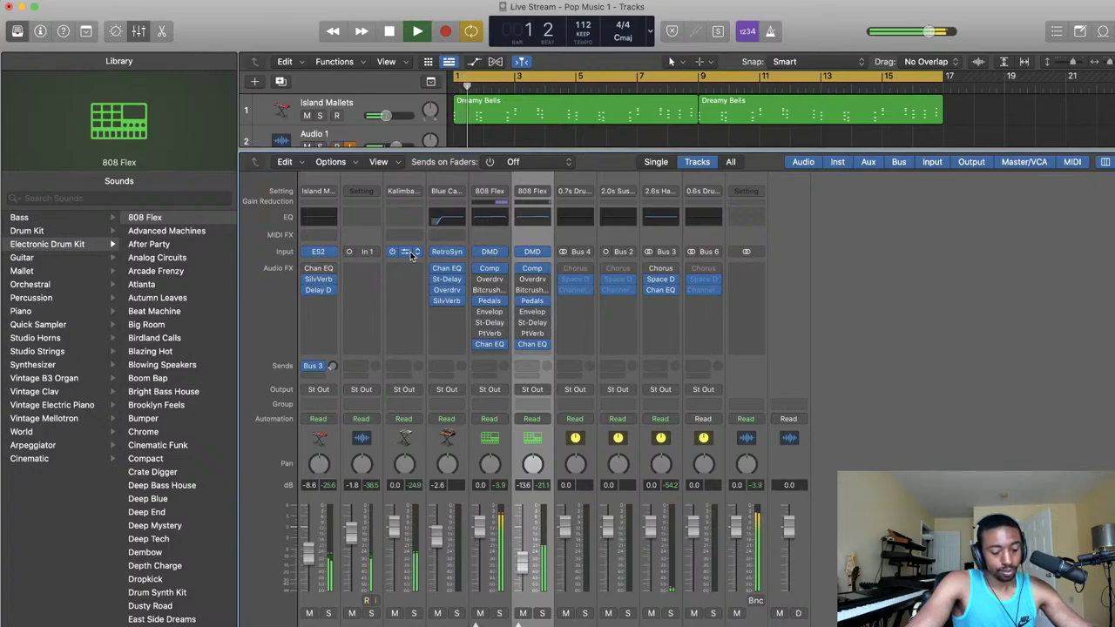
pyautogui.press('space')
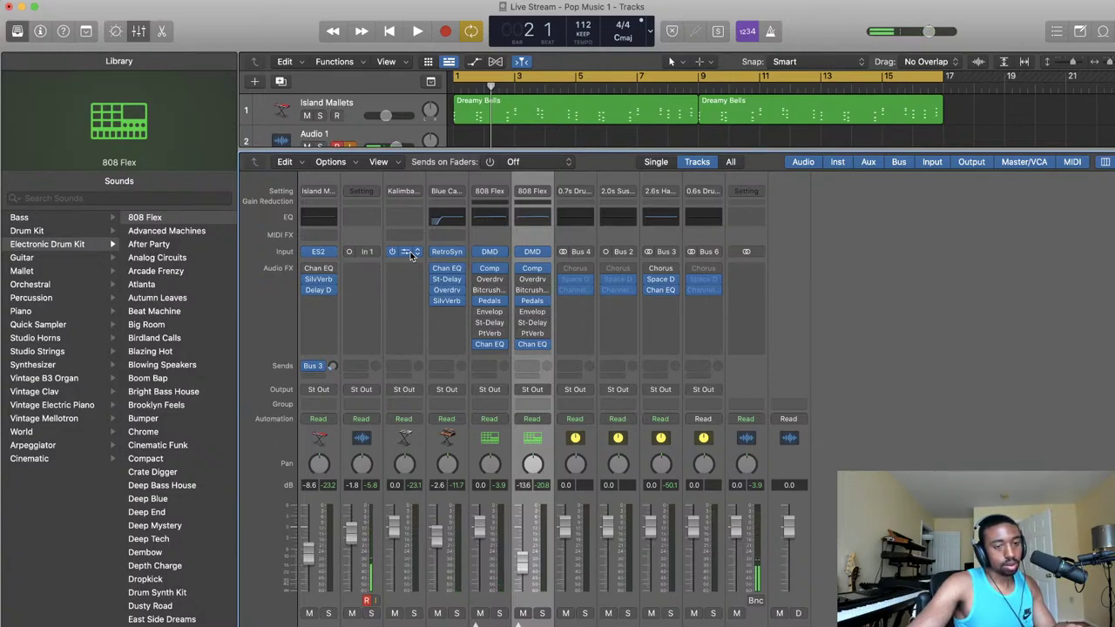
pyautogui.press('space')
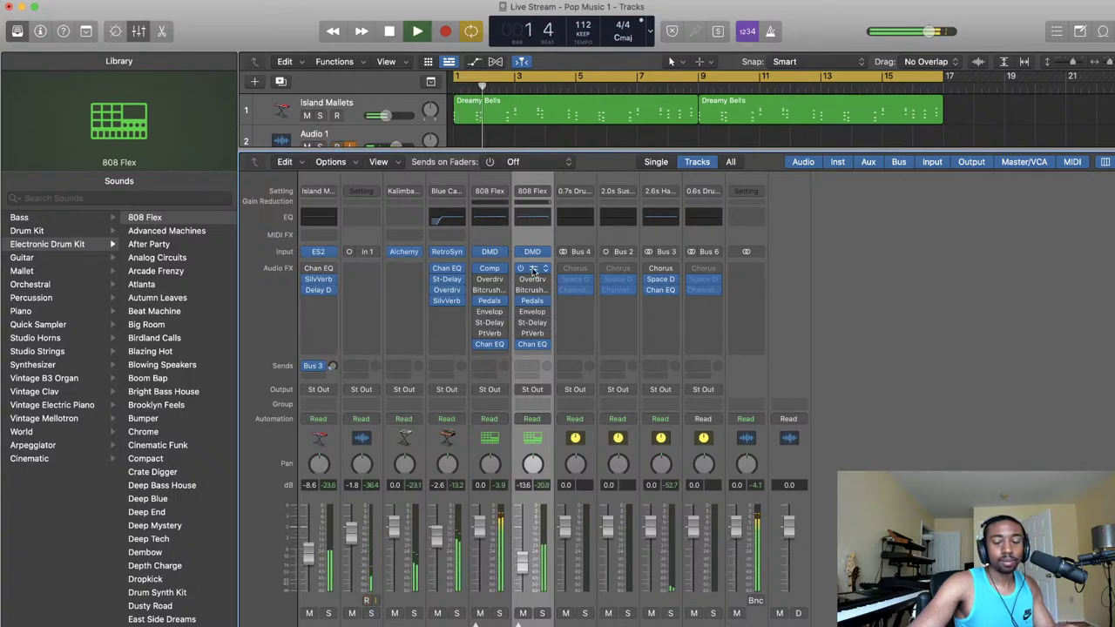
pyautogui.click(799, 347)
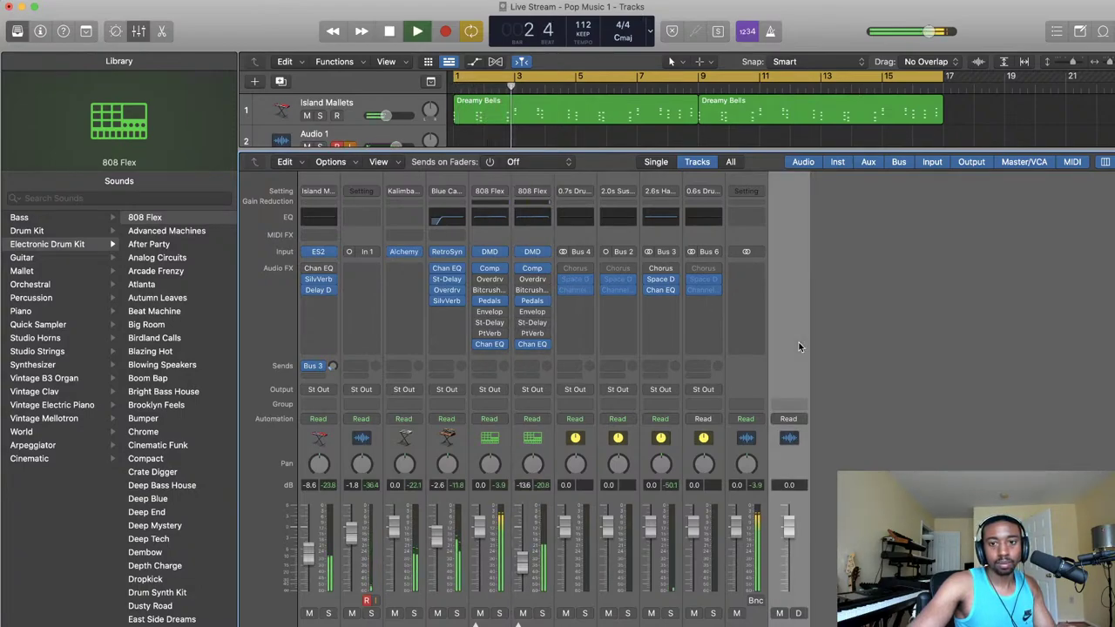
pyautogui.rightClick(799, 346)
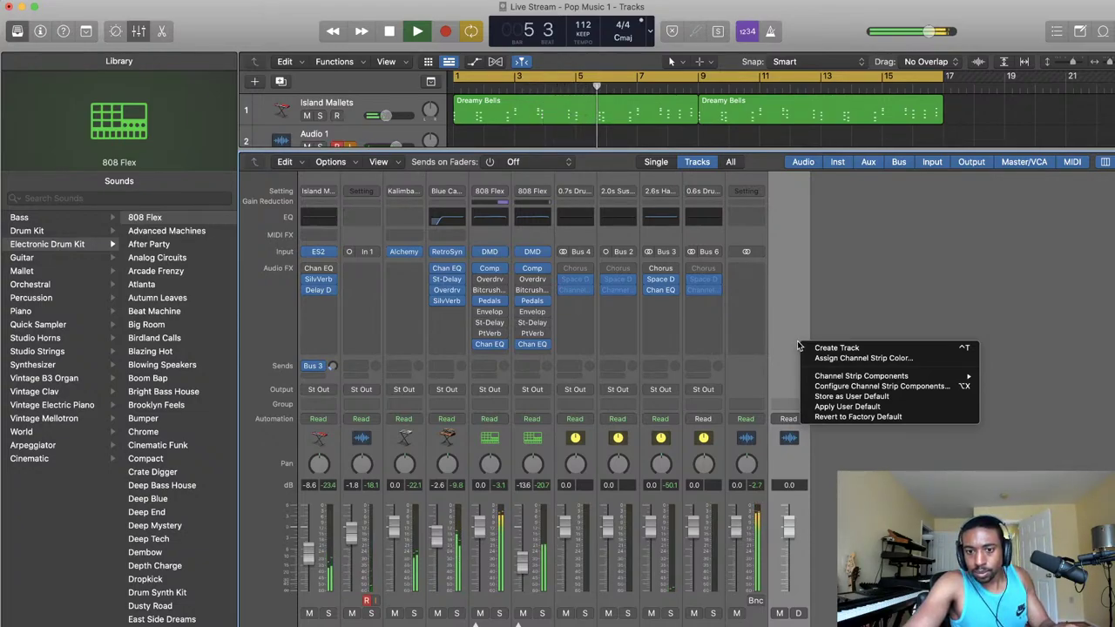
pyautogui.click(838, 303)
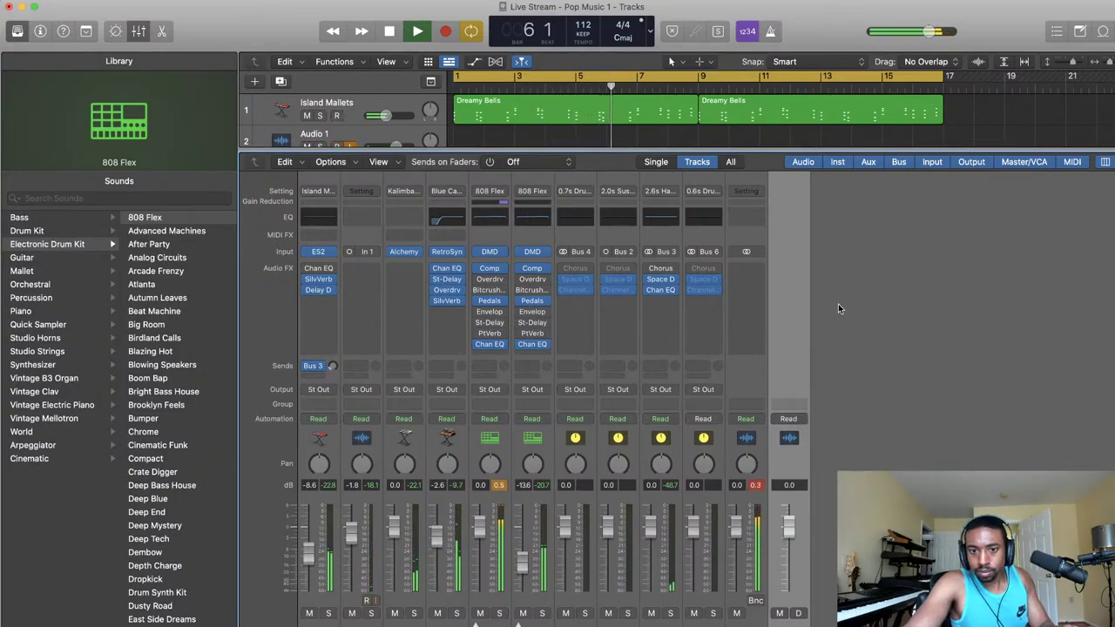
# - Insert a Channel EQ with factory default settings on the Stereo Out channel and close it
pyautogui.click(746, 217)
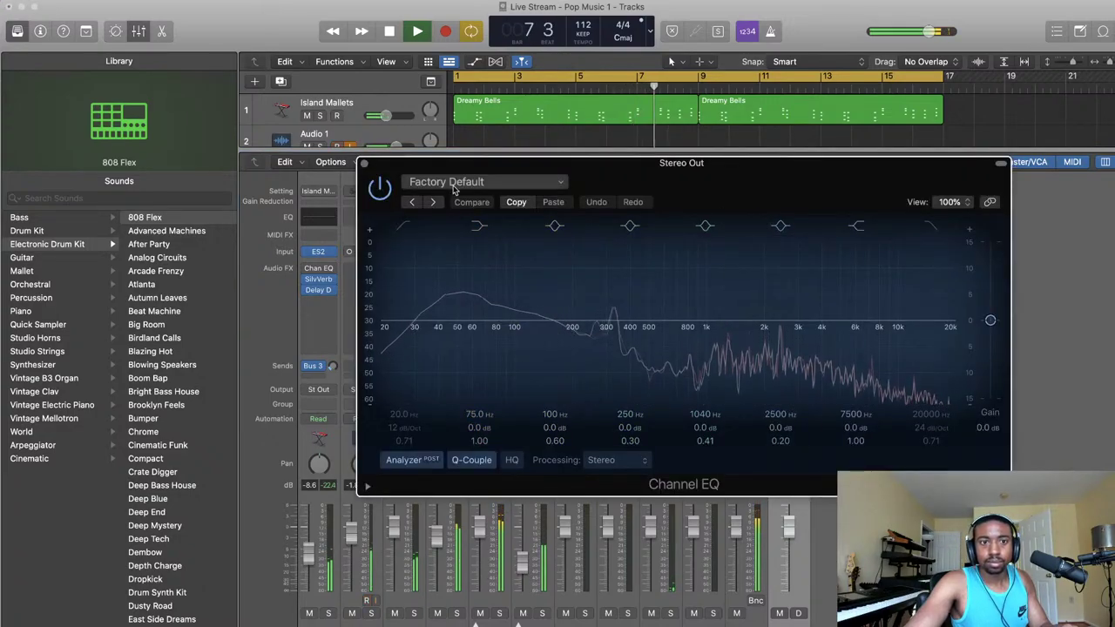
pyautogui.click(364, 163)
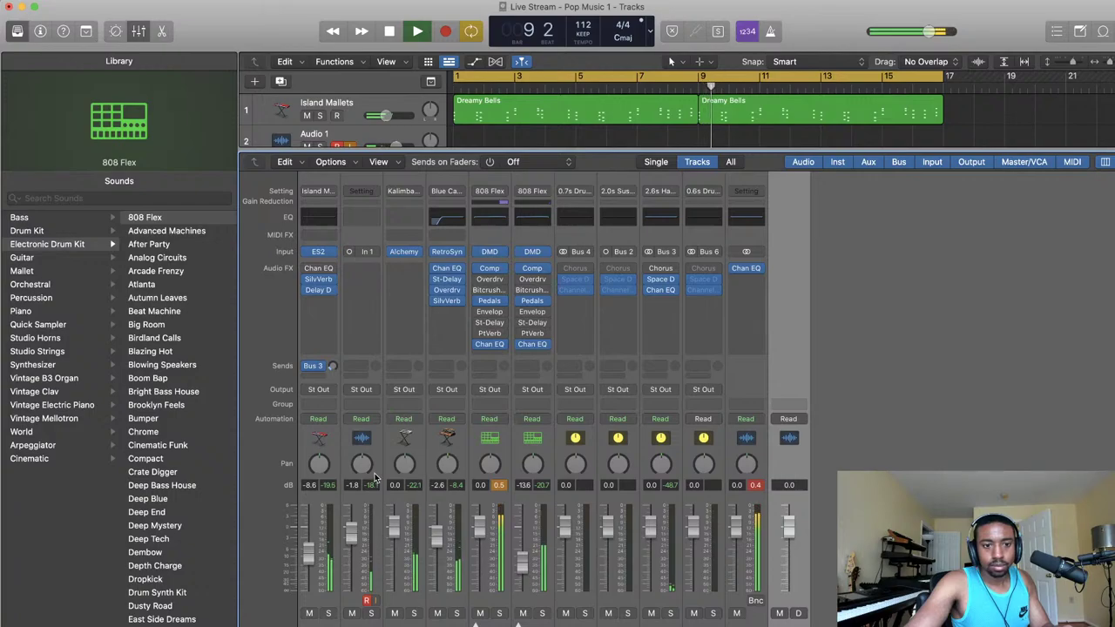
# - Solo the Kalimba Morph channel, insert a stereo Channel EQ on it, and stop playback
pyautogui.click(413, 613)
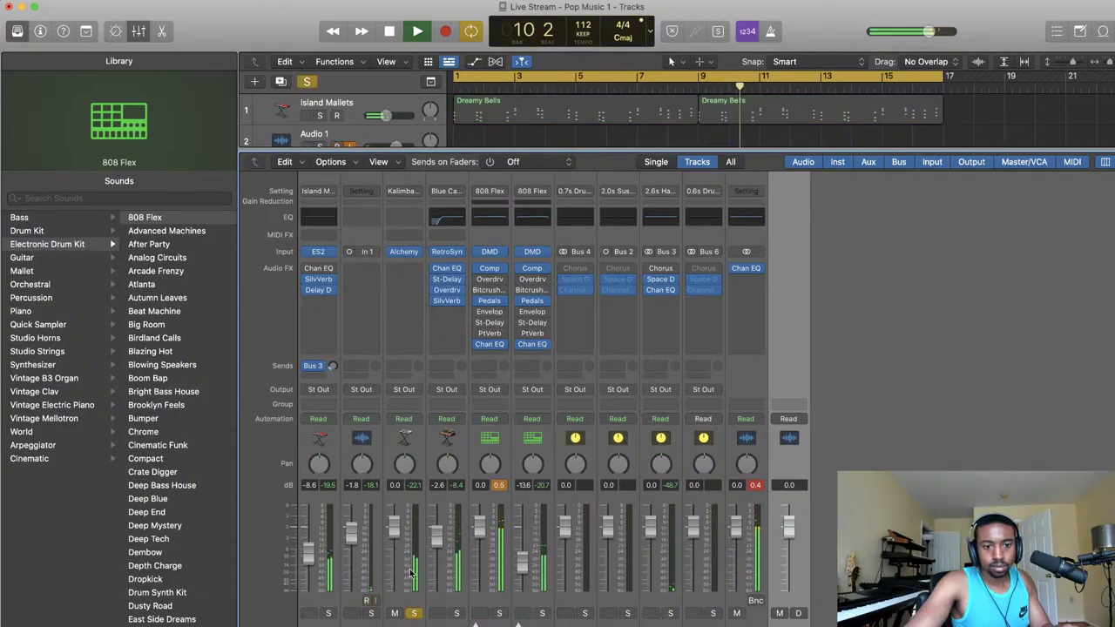
pyautogui.click(409, 268)
pyautogui.moveTo(424, 298)
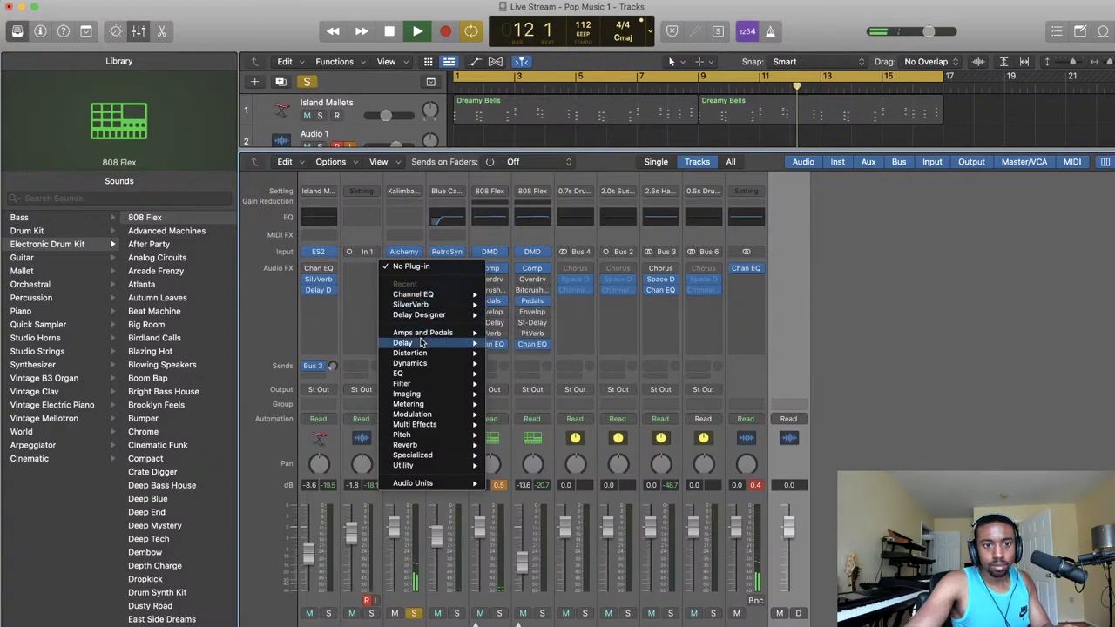
pyautogui.moveTo(427, 363)
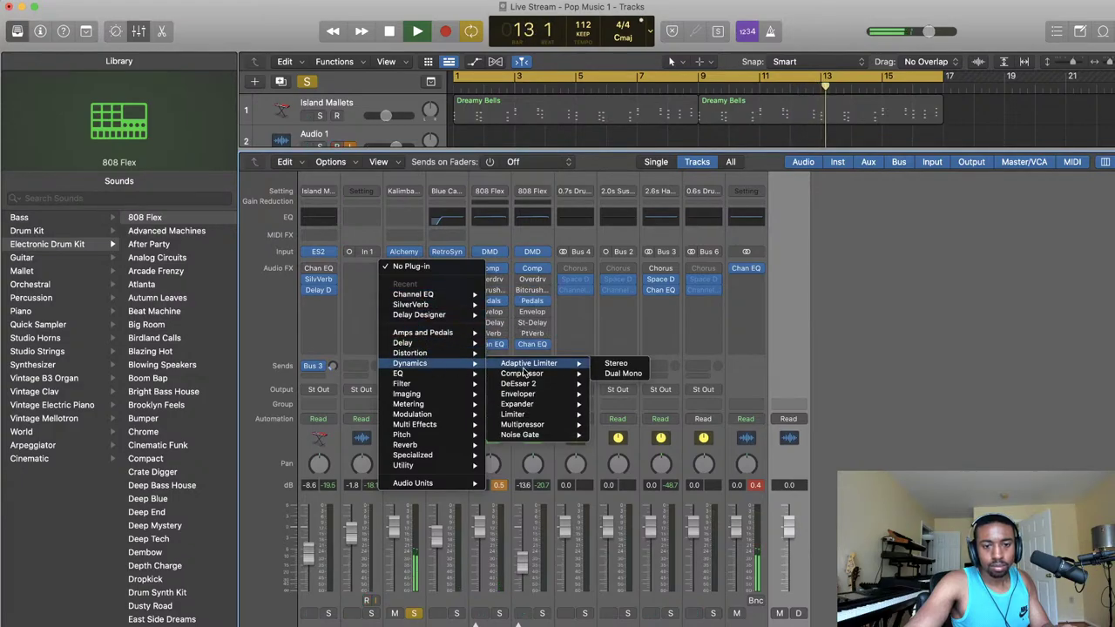
pyautogui.moveTo(534, 376)
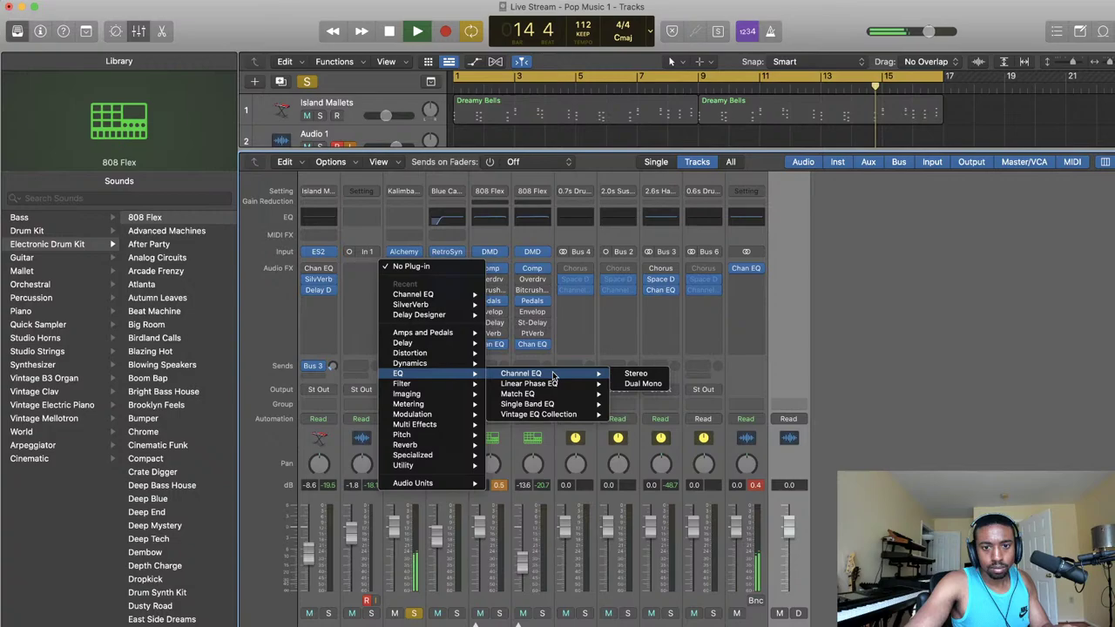
pyautogui.click(636, 374)
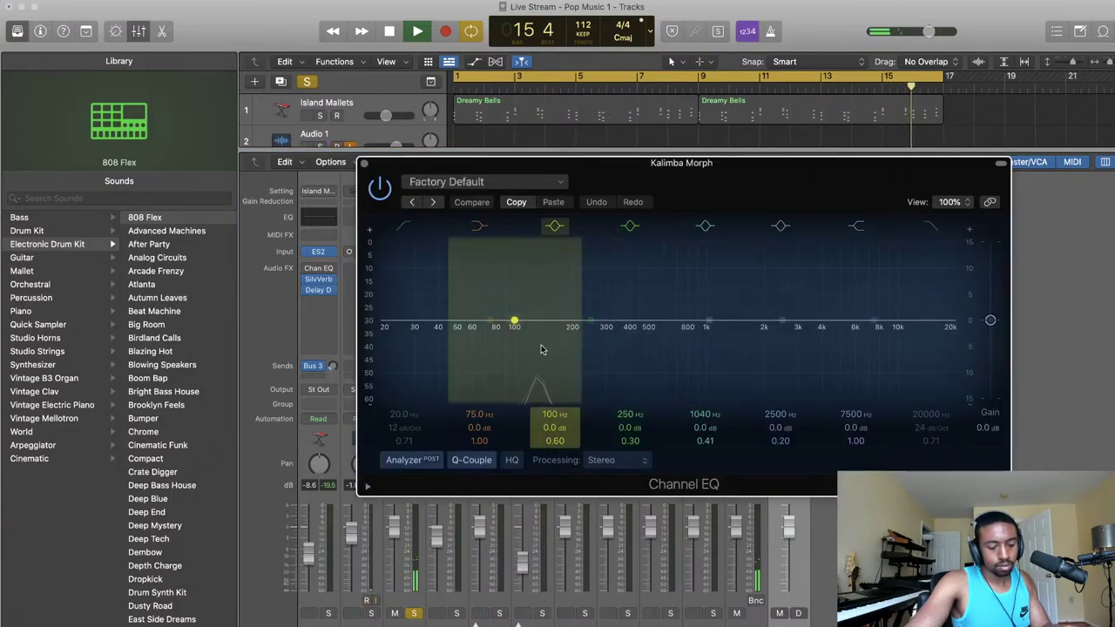
pyautogui.press('space')
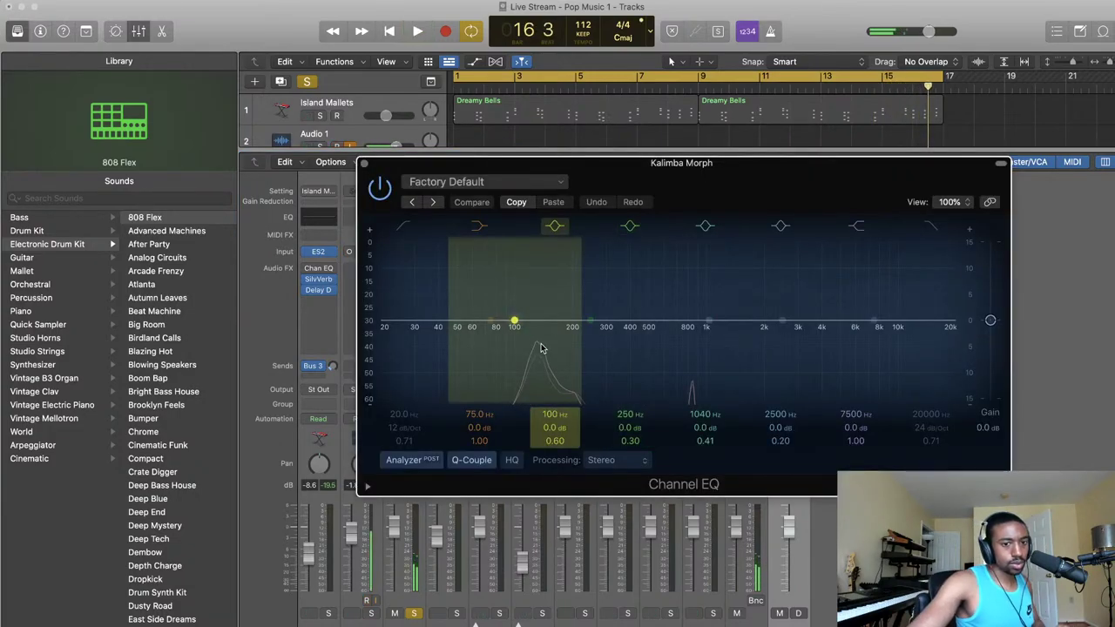
# - Take Kalimba Morph out of solo and restart playback with the full mix
pyautogui.click(414, 614)
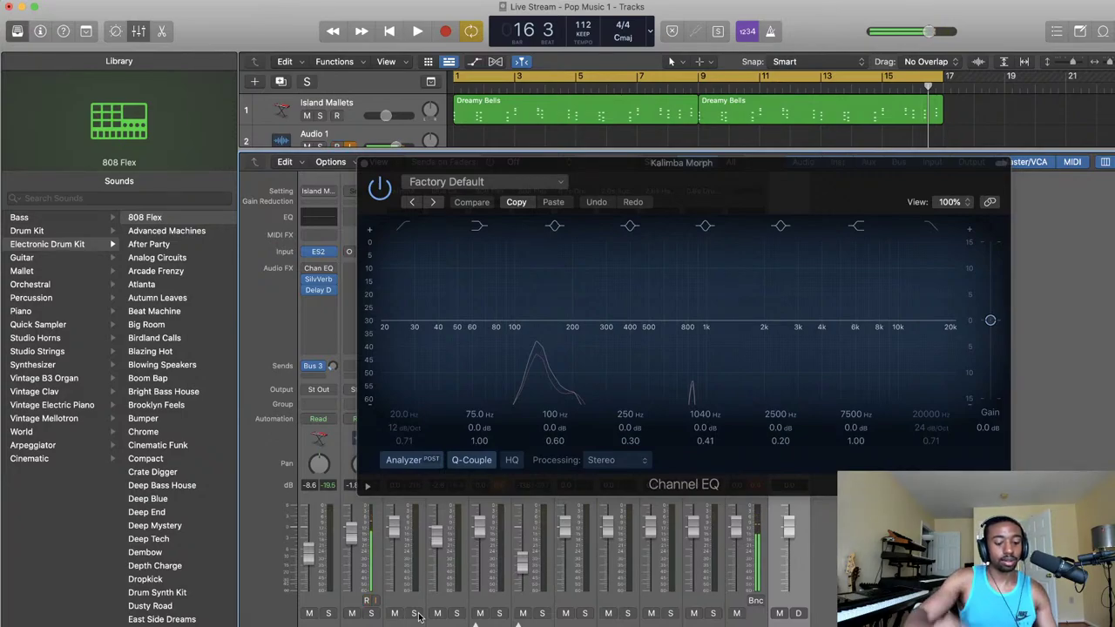
pyautogui.click(367, 600)
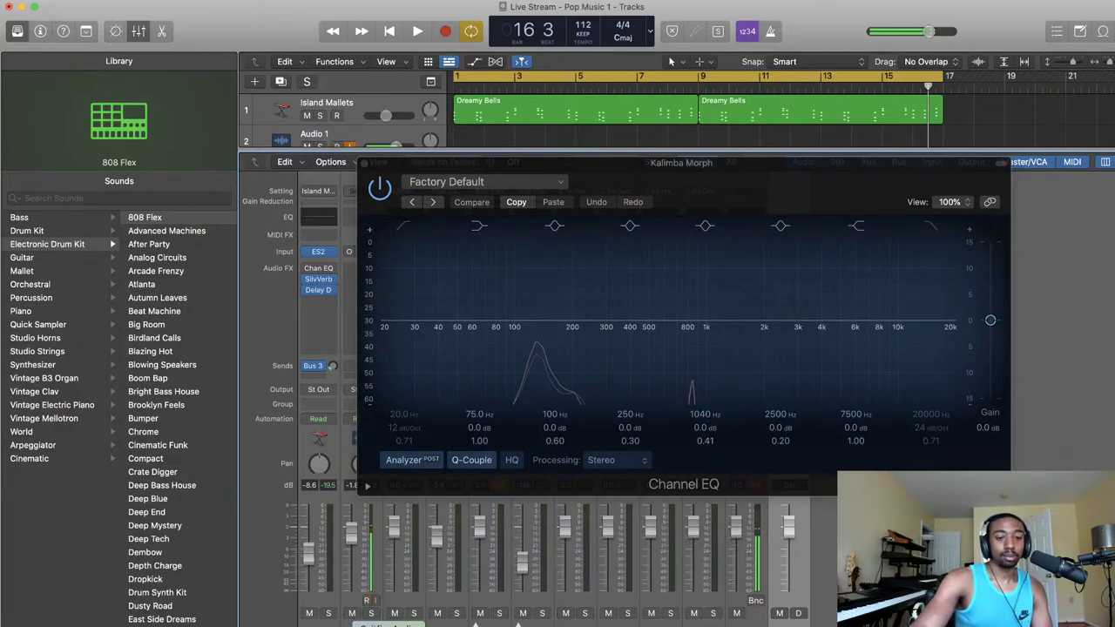
pyautogui.press('space')
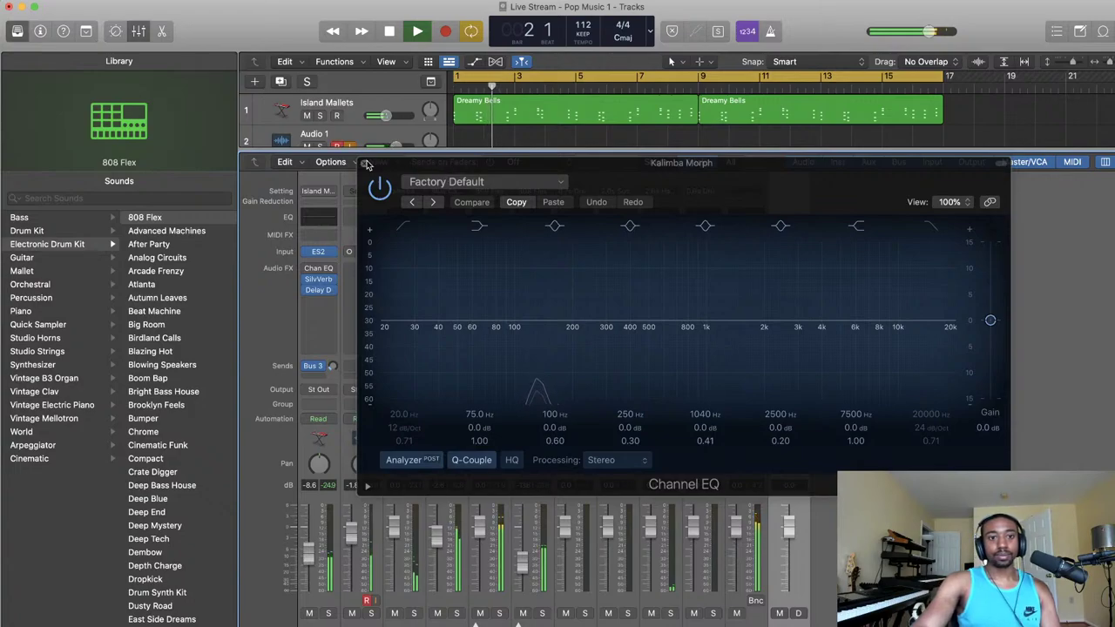
# - Enable the low-cut band in Kalimba Morph's Channel EQ at 256 Hz and close the equalizer
pyautogui.click(423, 315)
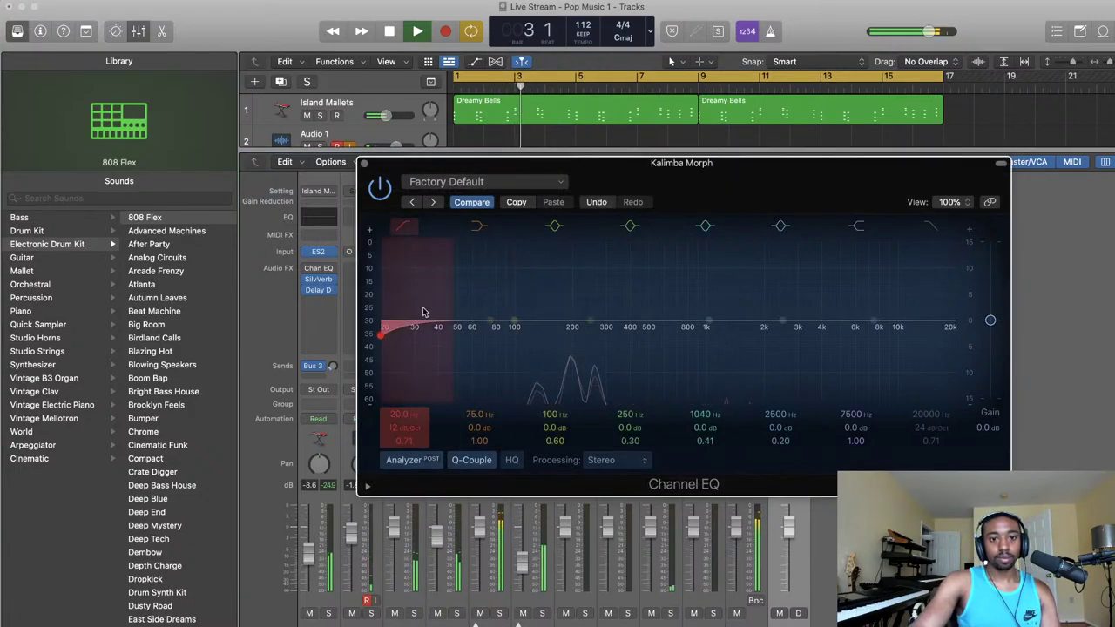
pyautogui.moveTo(381, 333); pyautogui.dragTo(597, 331)
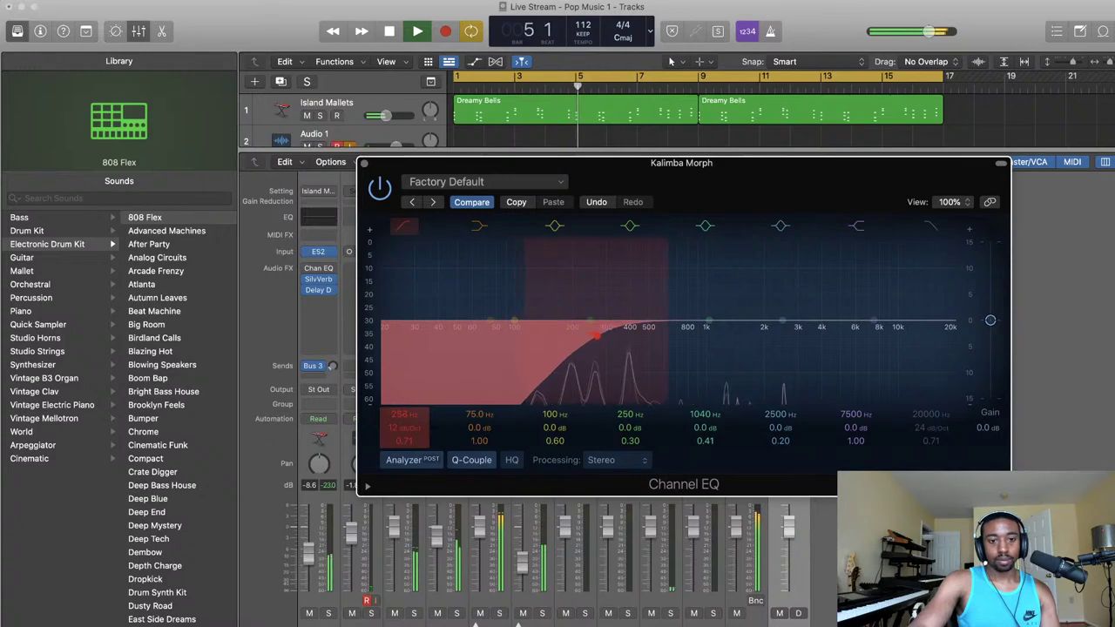
pyautogui.click(364, 164)
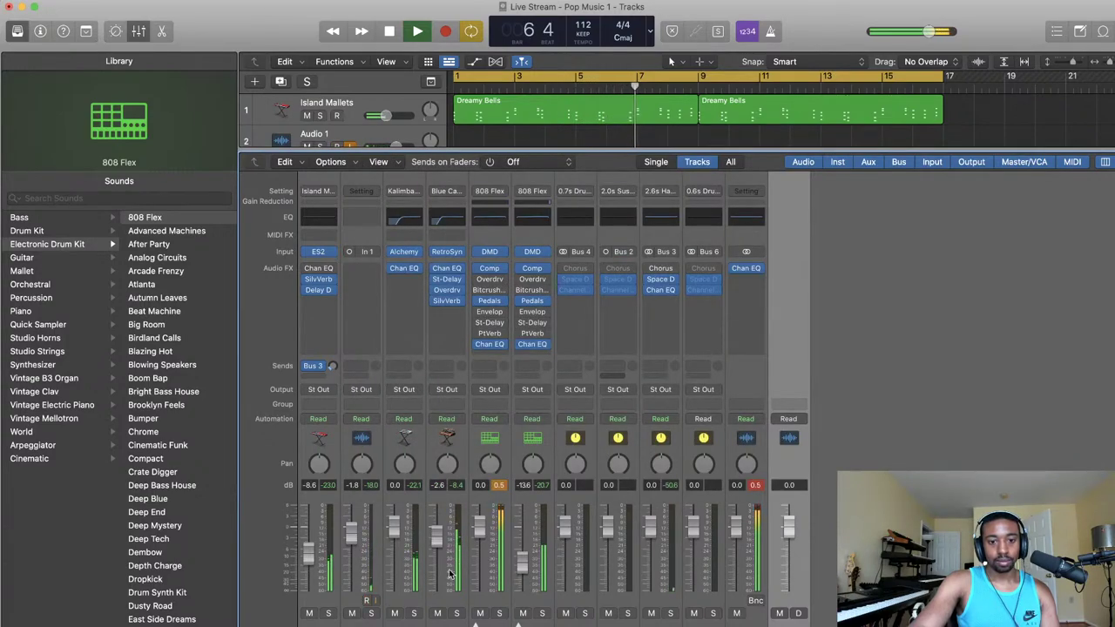
# - Solo the Blue Cavern channel and insert a stereo Compressor in its first empty audio effect slot
pyautogui.click(455, 613)
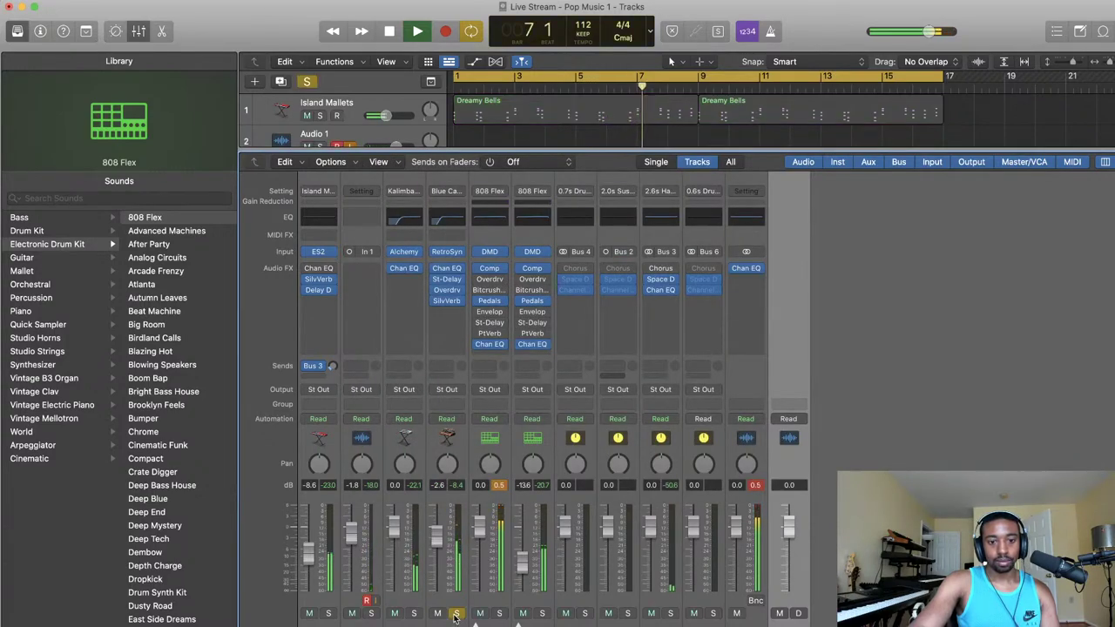
pyautogui.click(446, 311)
pyautogui.moveTo(474, 407)
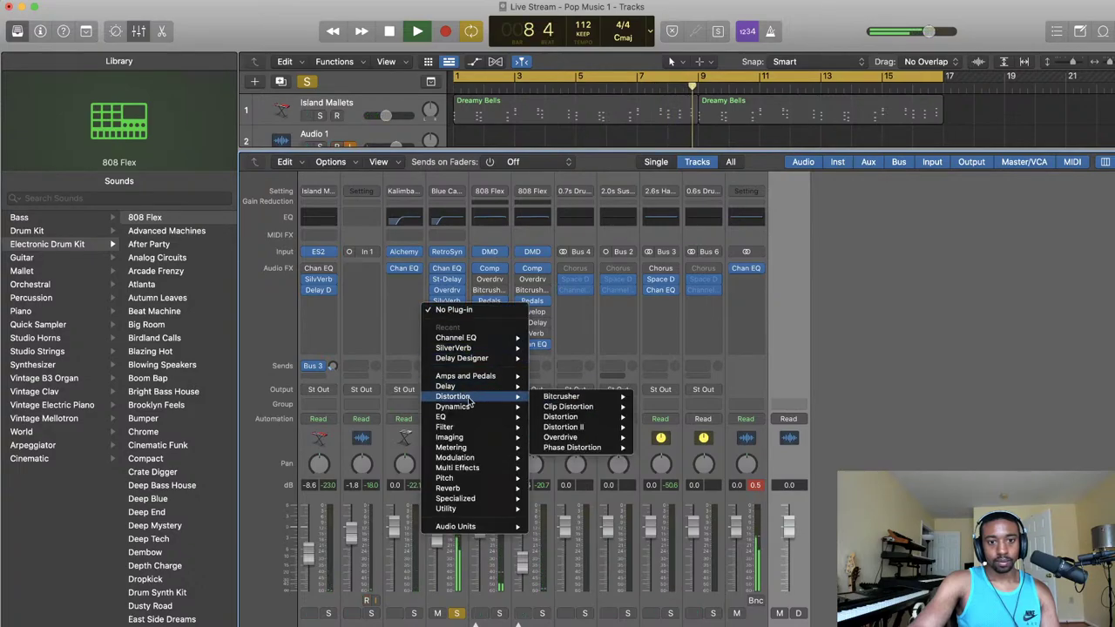
pyautogui.moveTo(608, 419)
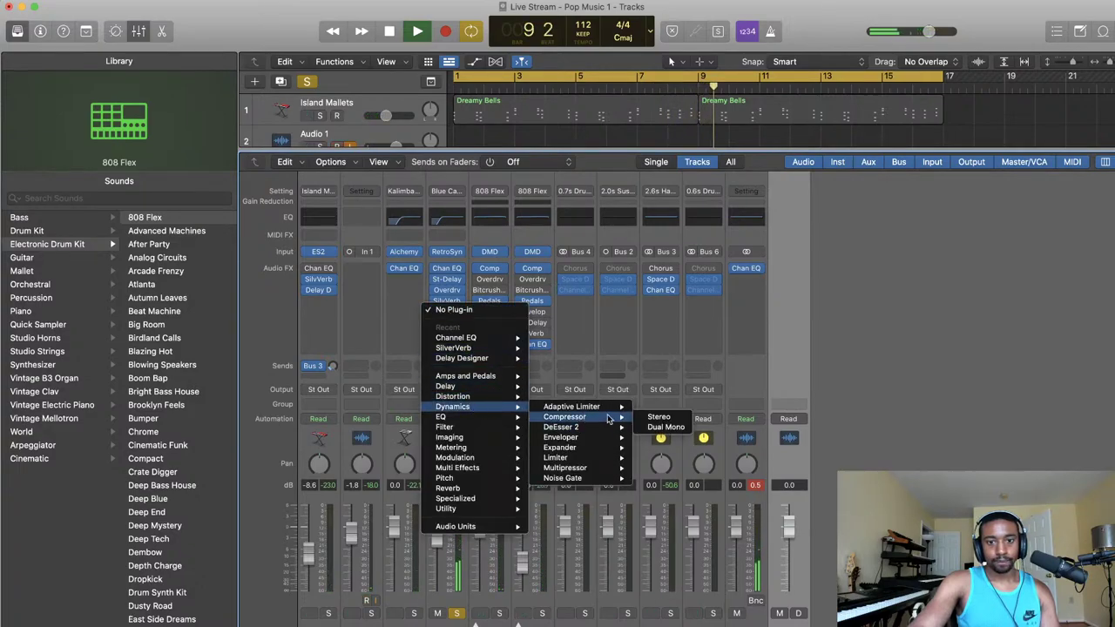
pyautogui.click(659, 418)
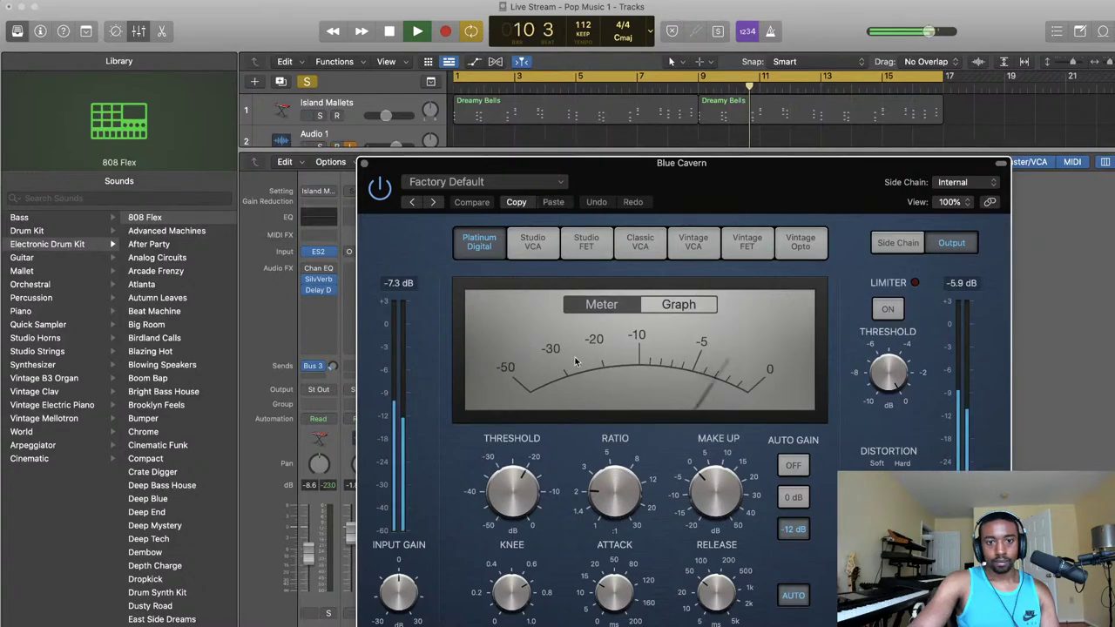
# - Set the Blue Cavern Compressor's ratio to 5.4:1, lower its threshold and attack, and close the plug-in
pyautogui.moveTo(602, 484); pyautogui.dragTo(598, 428)
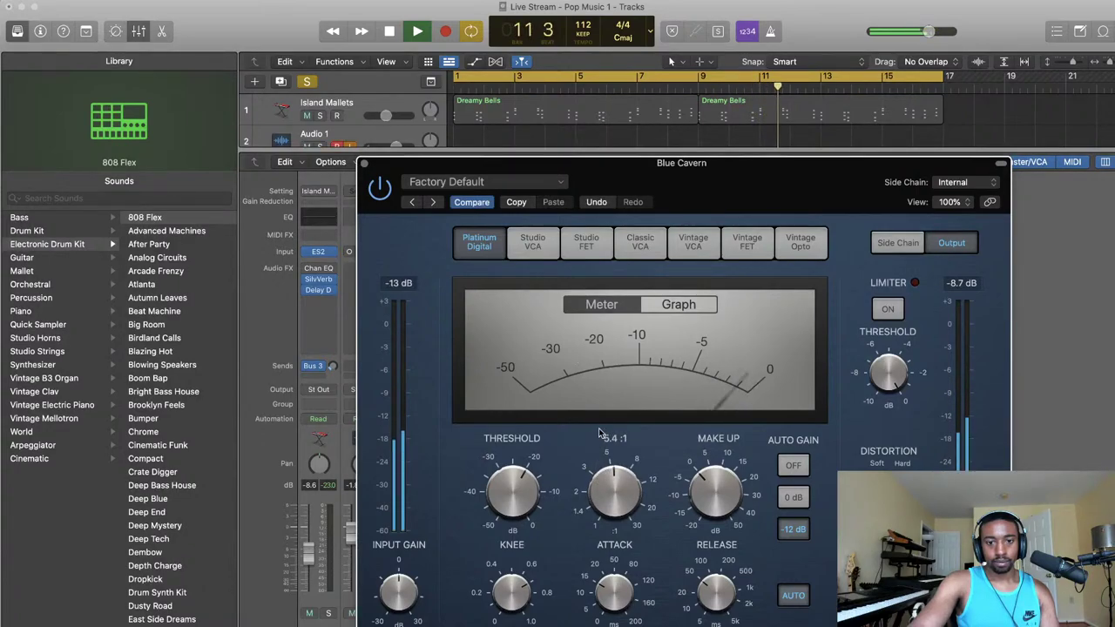
pyautogui.moveTo(513, 490); pyautogui.dragTo(516, 516)
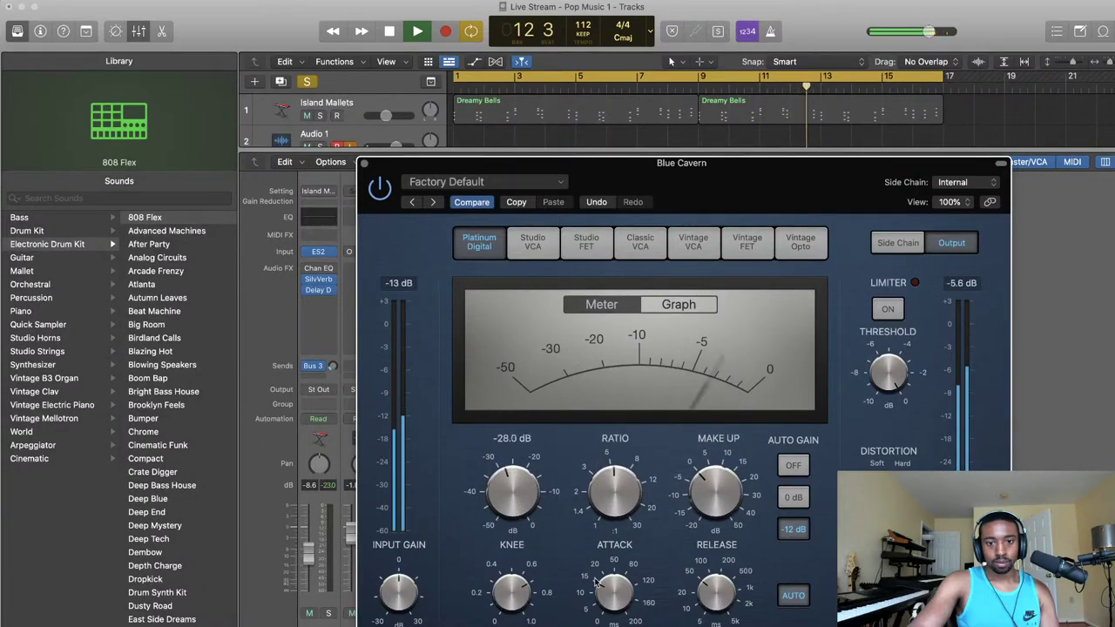
pyautogui.moveTo(618, 589); pyautogui.dragTo(625, 622)
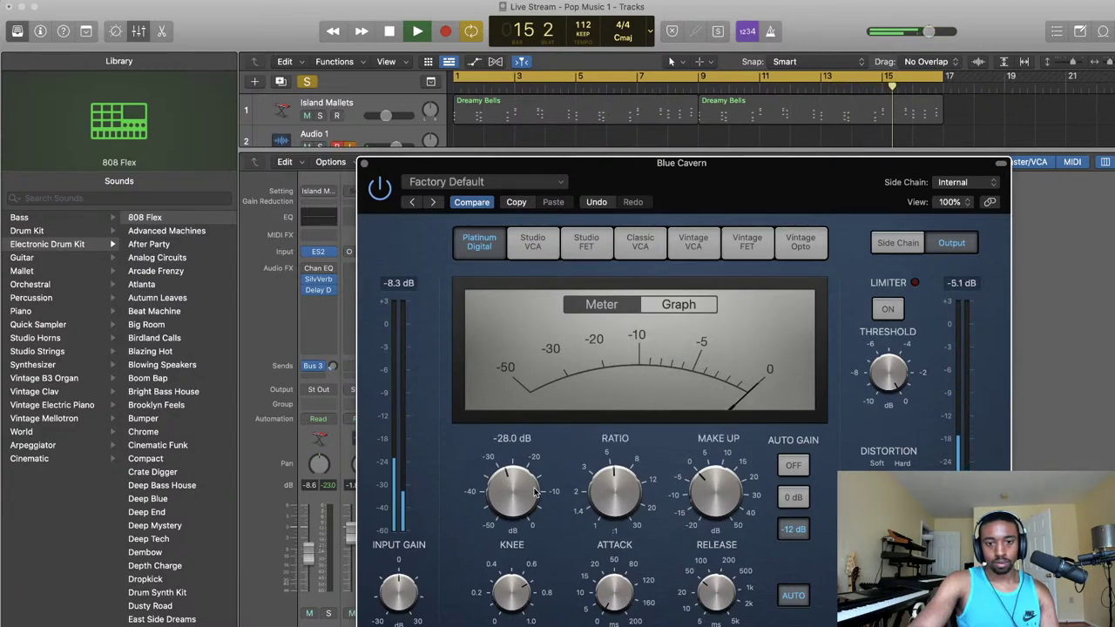
pyautogui.moveTo(528, 491); pyautogui.dragTo(516, 511)
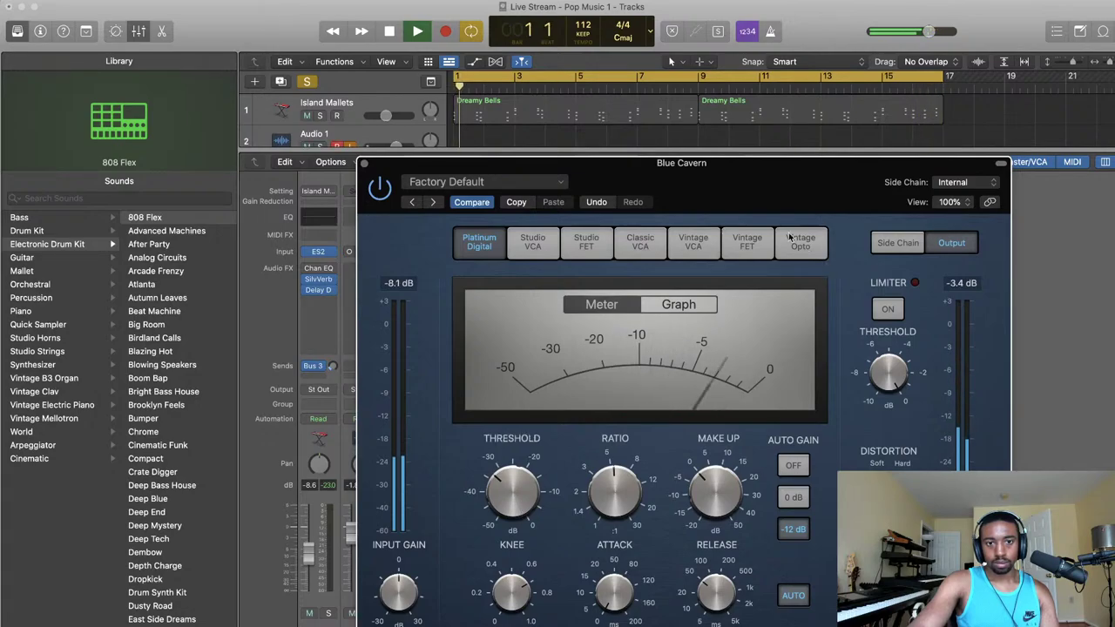
pyautogui.click(365, 164)
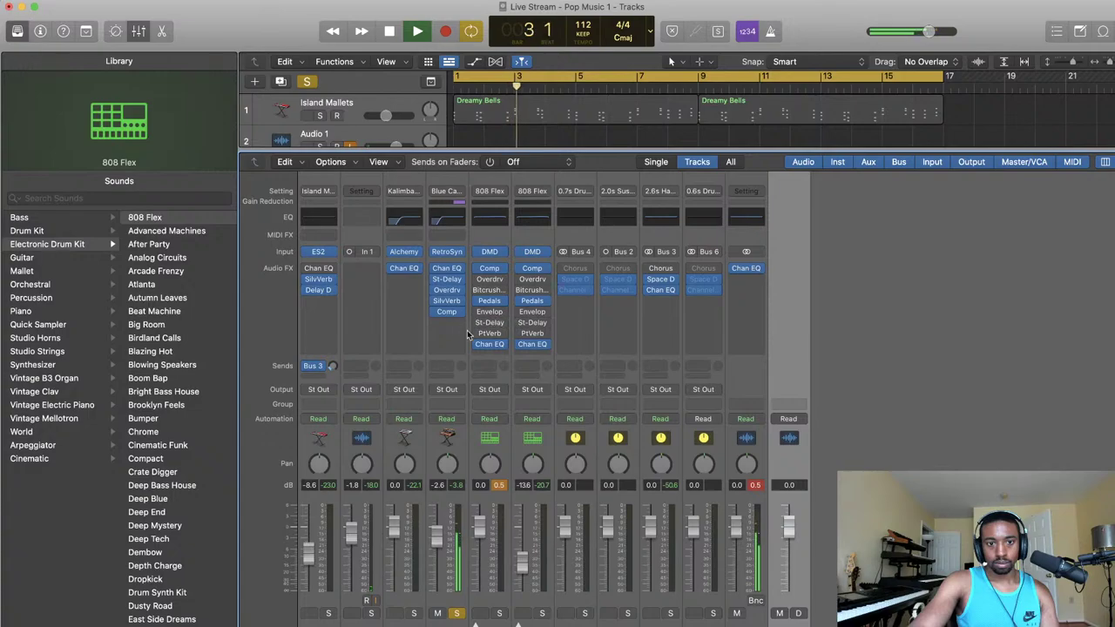
# - Raise the low-cut frequency in Blue Cavern's Channel EQ to 304 Hz, close the equalizer, and take the channel out of solo
pyautogui.click(448, 270)
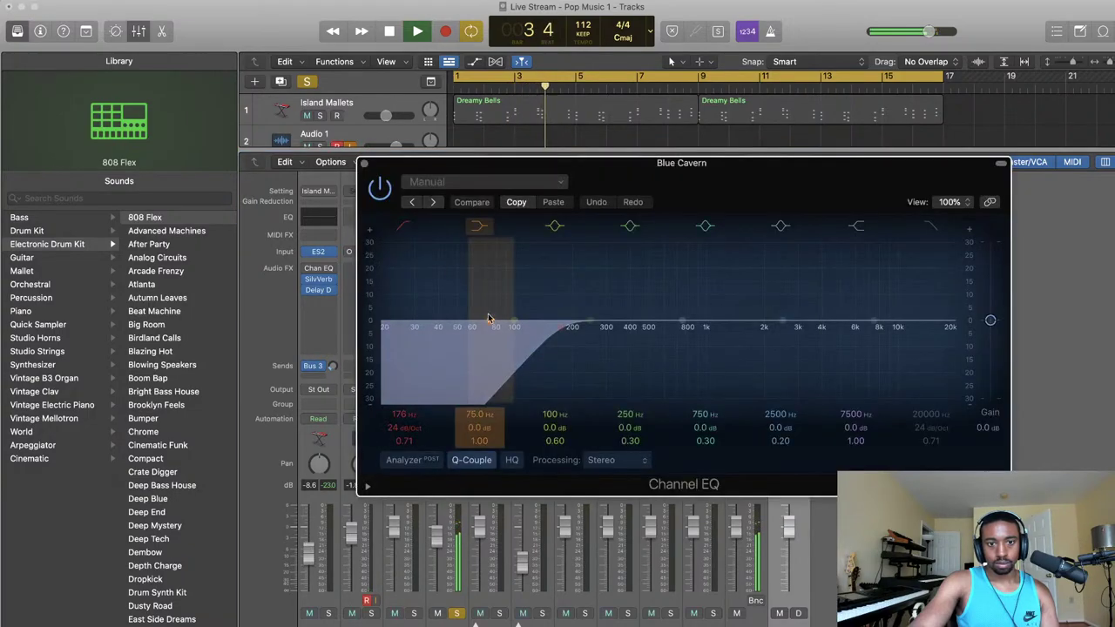
pyautogui.click(405, 229)
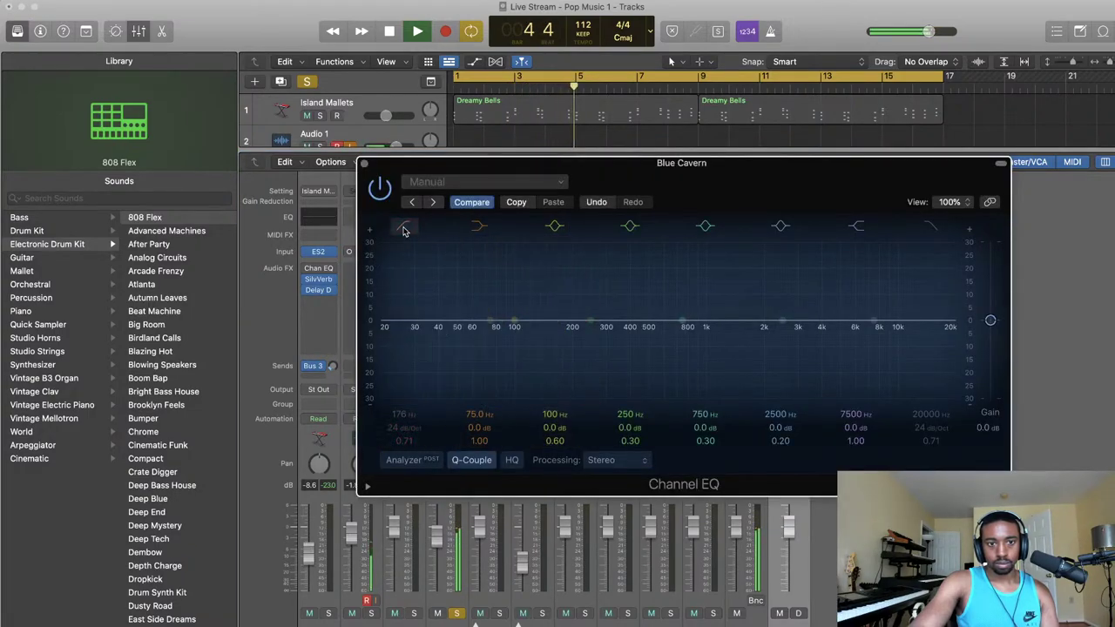
pyautogui.click(404, 228)
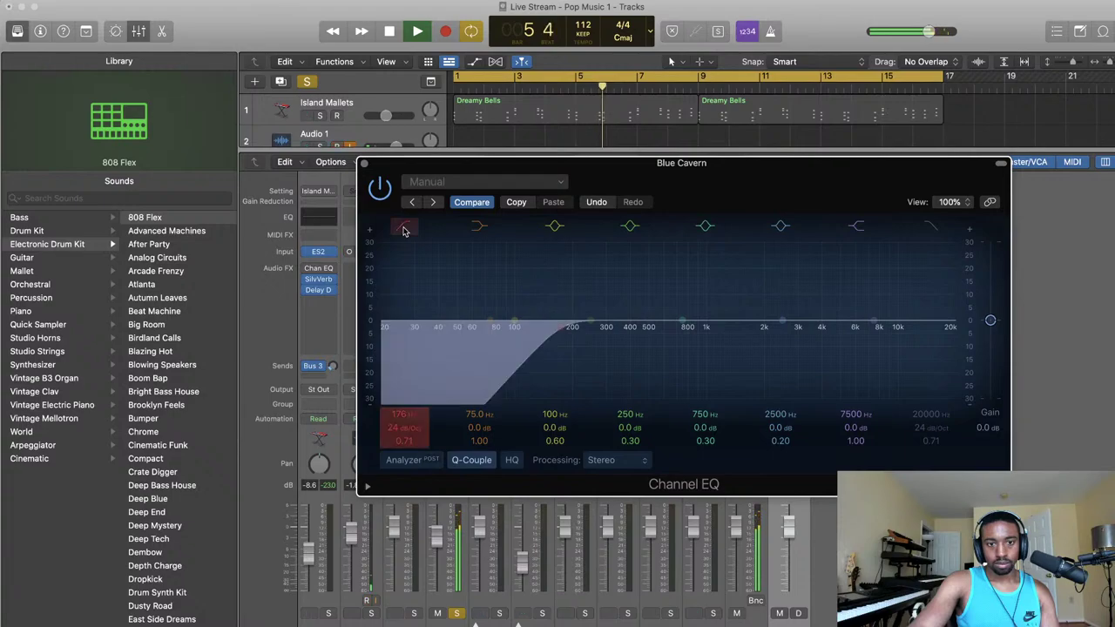
pyautogui.moveTo(561, 328); pyautogui.dragTo(607, 328)
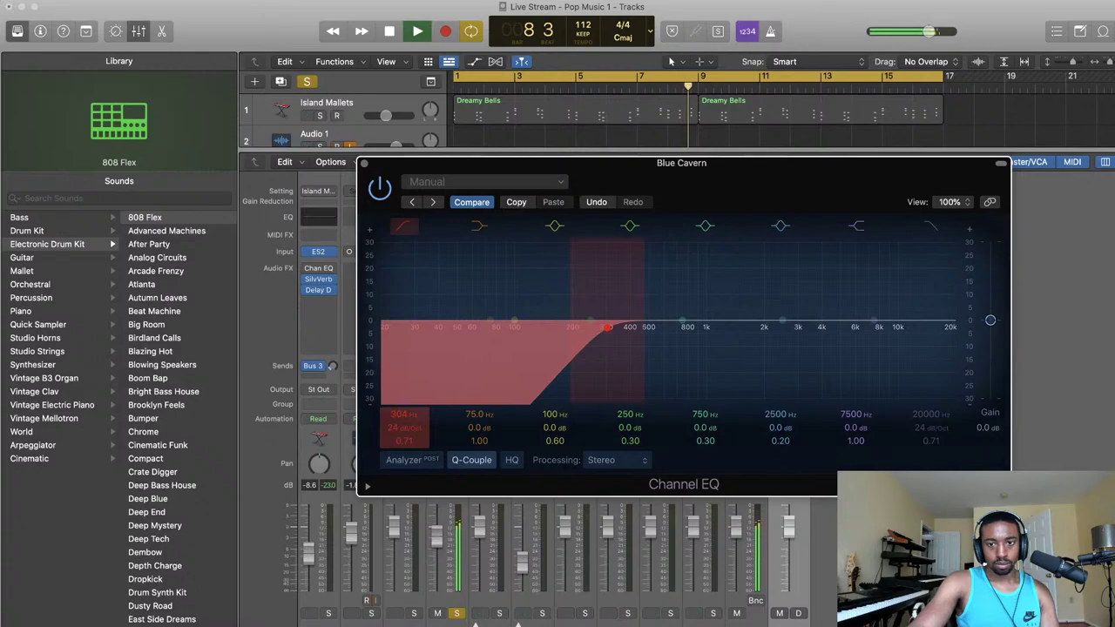
pyautogui.click(365, 164)
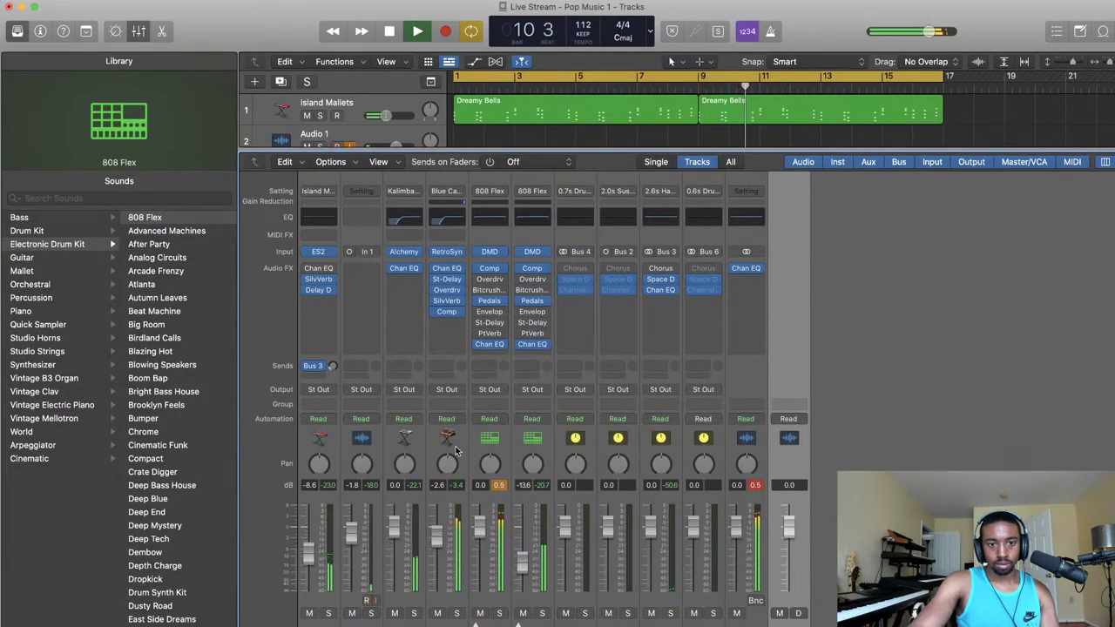
# - Turn on the limiter in Blue Cavern's Compressor with a lower limiter threshold, and pull the channel's volume down to -10.8 dB
pyautogui.click(446, 311)
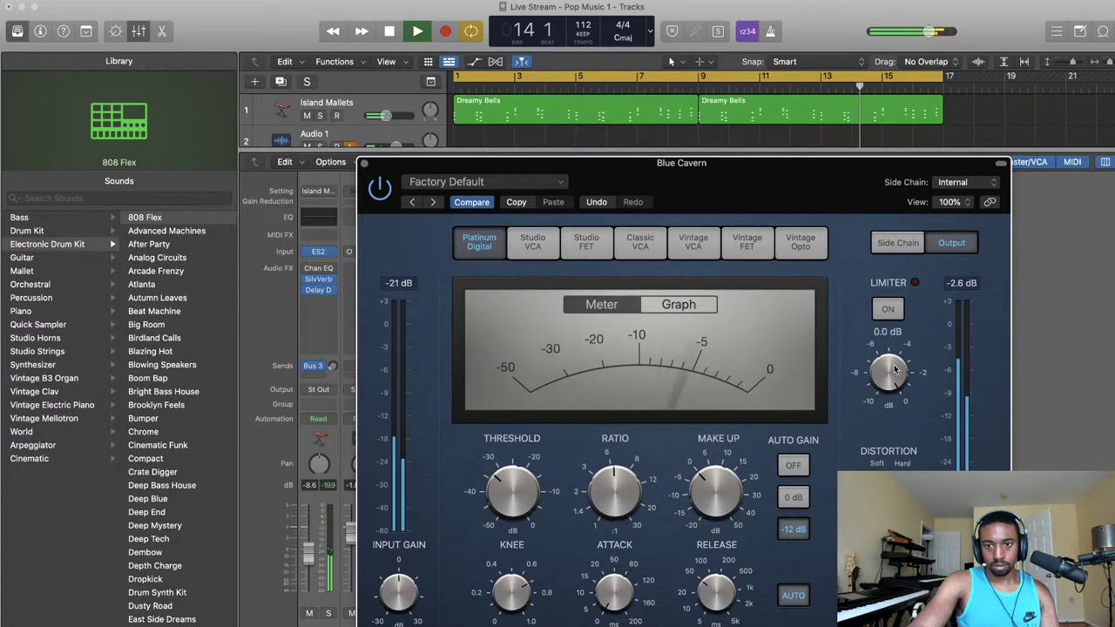
pyautogui.click(890, 314)
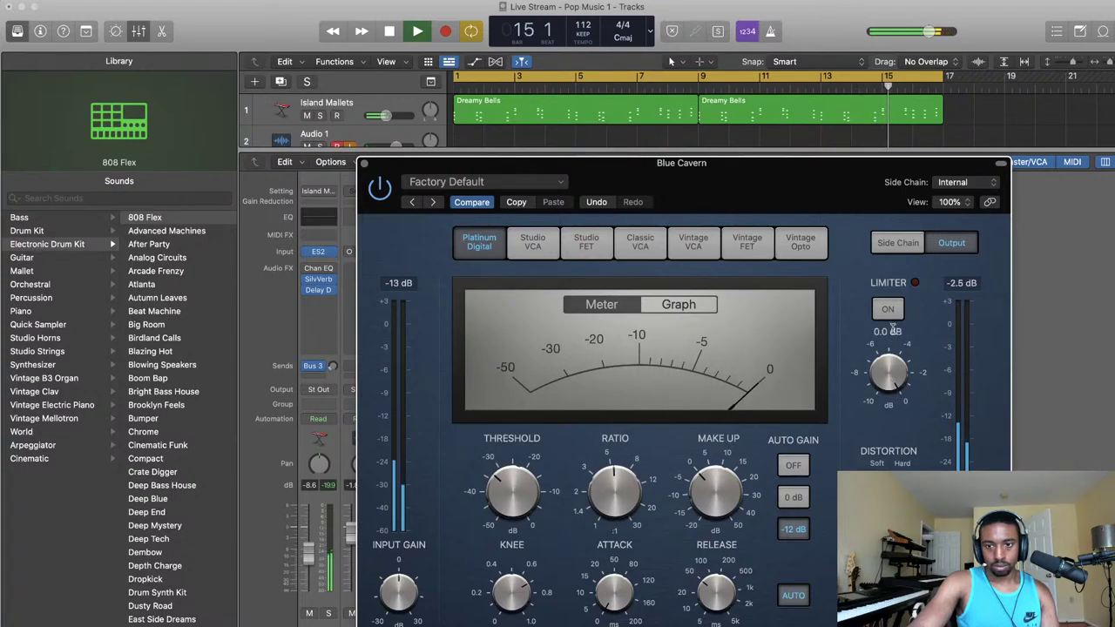
pyautogui.moveTo(890, 373); pyautogui.dragTo(888, 450)
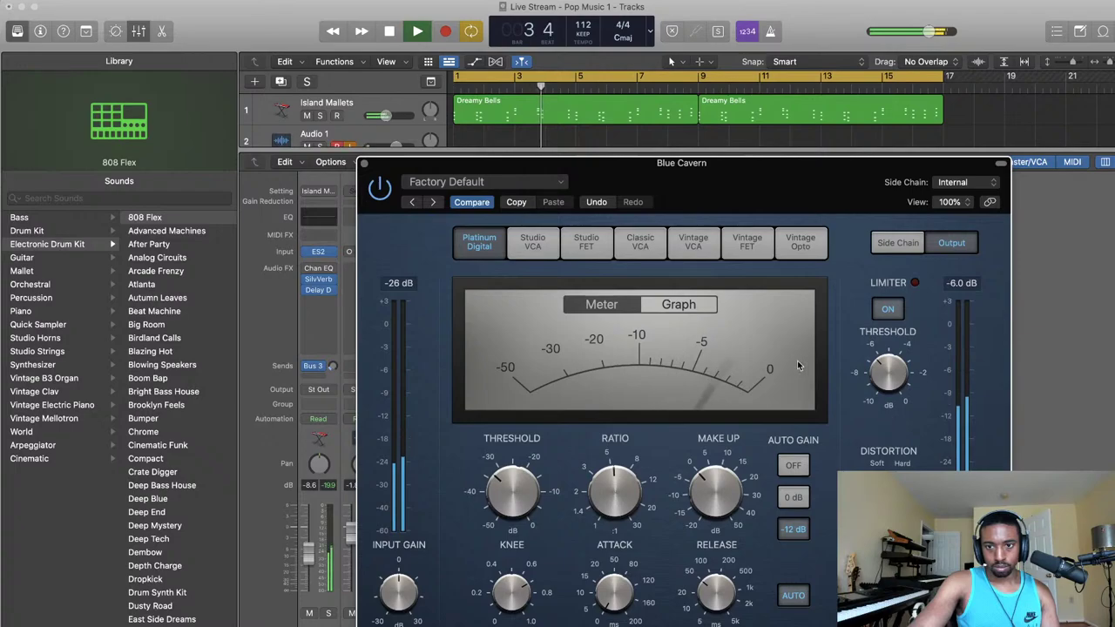
pyautogui.click(365, 164)
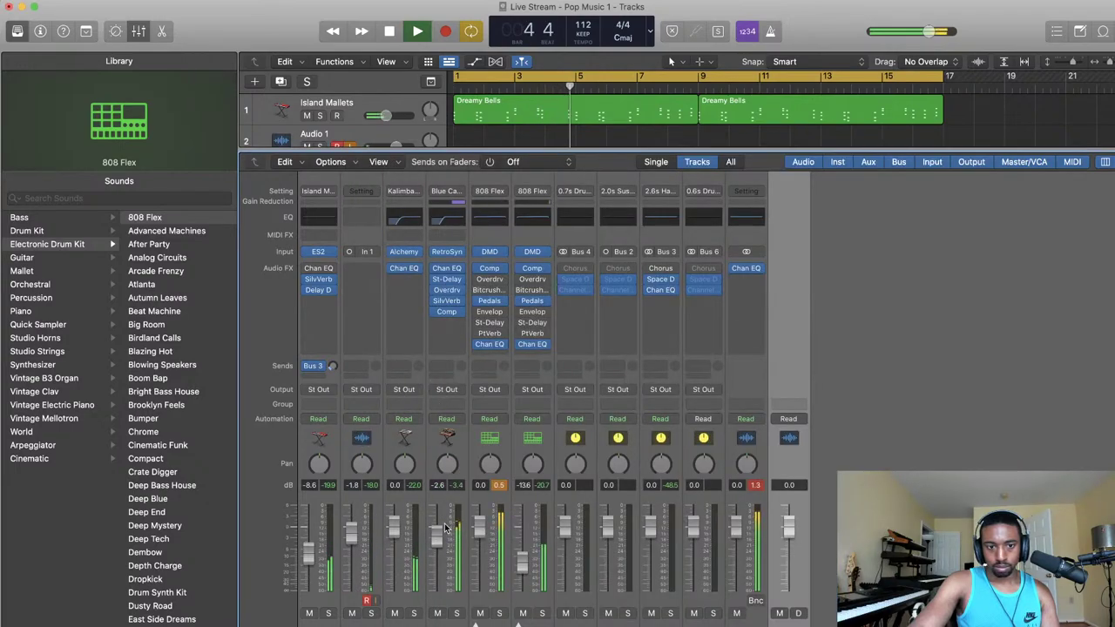
pyautogui.moveTo(437, 533); pyautogui.dragTo(442, 567)
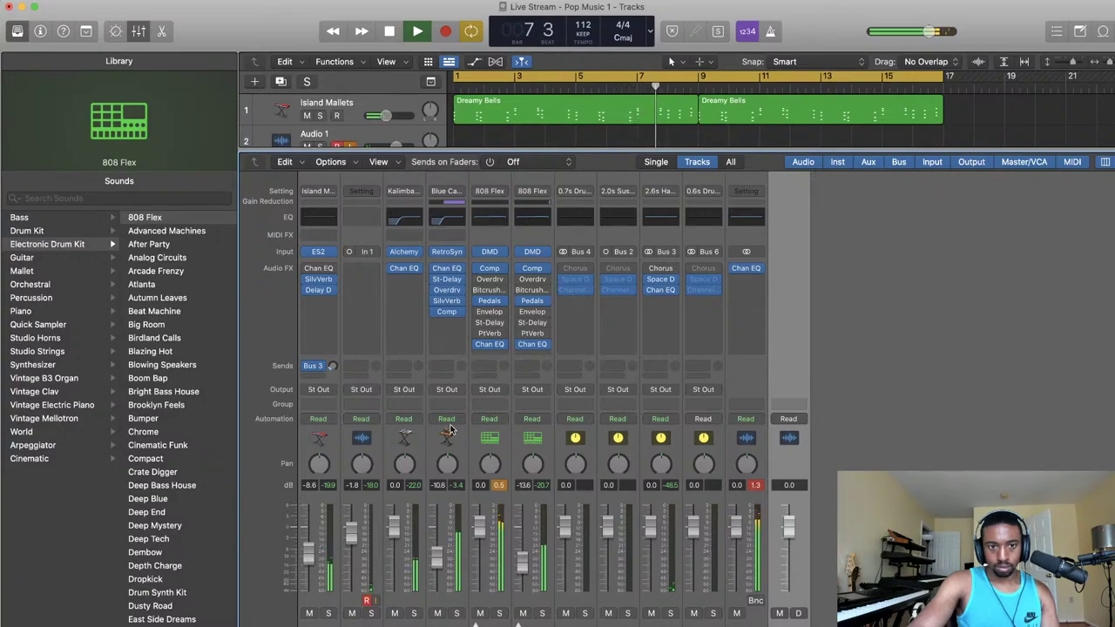
# - Set the output mix of Blue Cavern's Stereo Delay to 37% left and 61% right, and close the plug-in
pyautogui.click(446, 278)
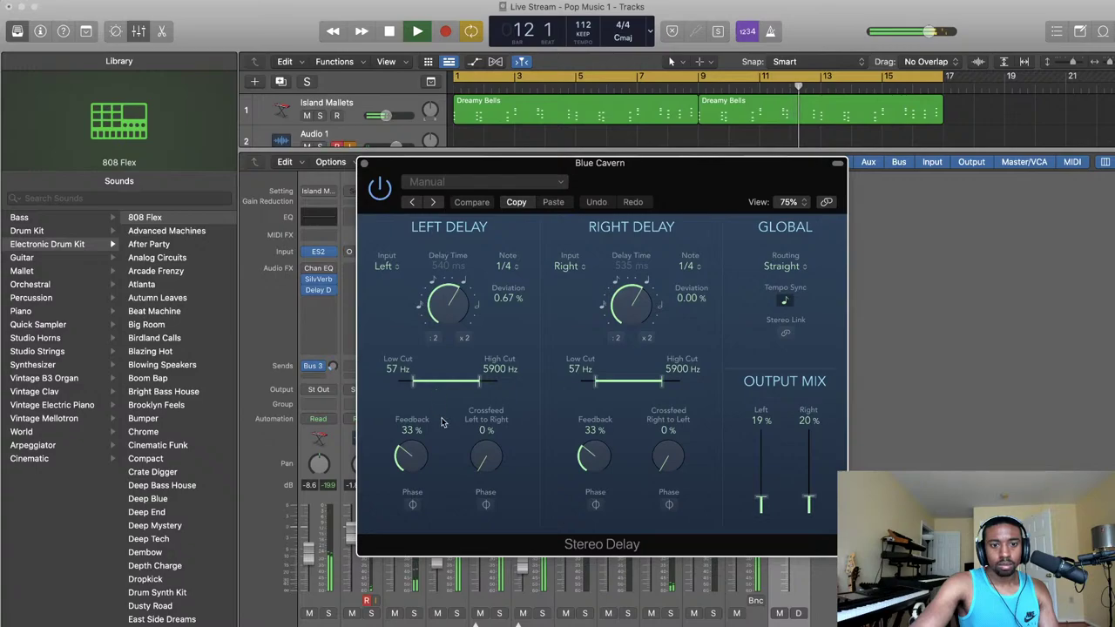
pyautogui.click(786, 302)
pyautogui.click(787, 301)
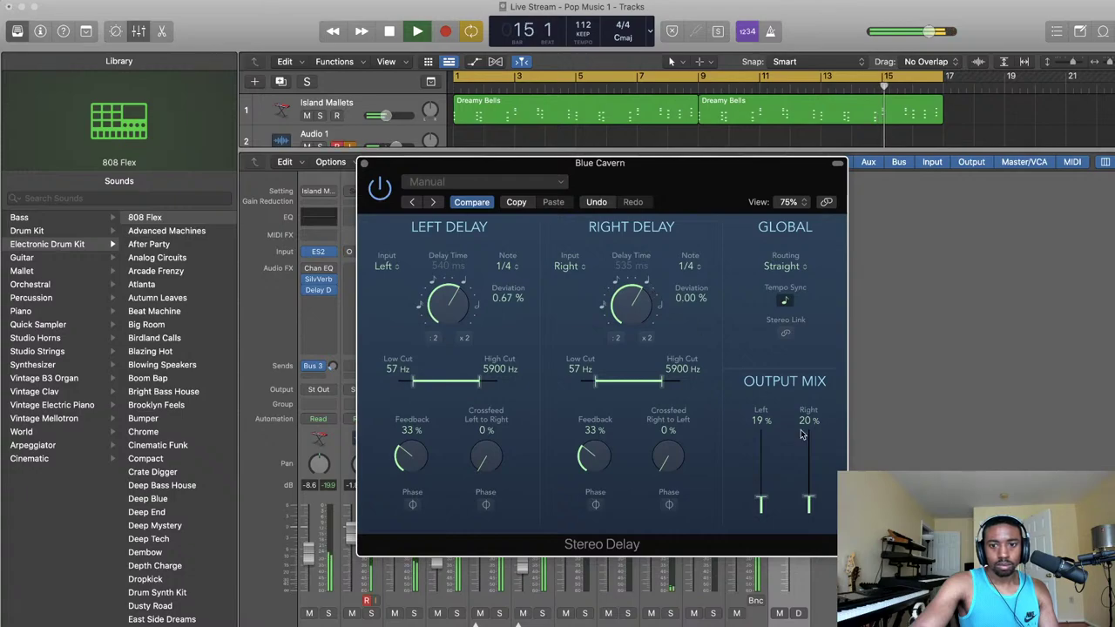
pyautogui.moveTo(805, 469); pyautogui.dragTo(807, 435)
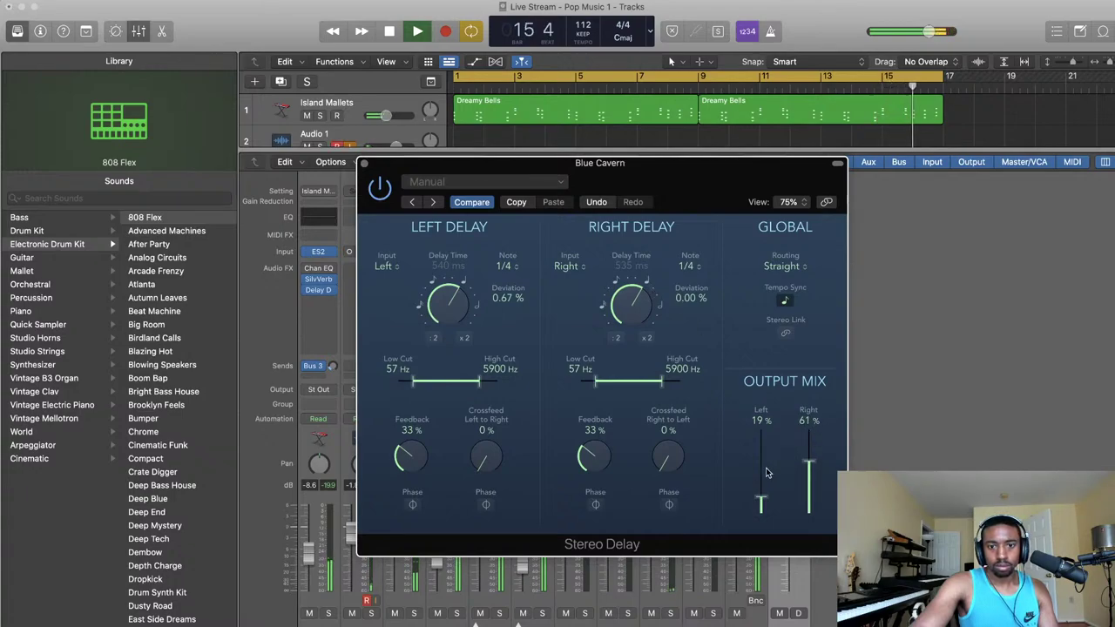
pyautogui.moveTo(760, 471); pyautogui.dragTo(763, 450)
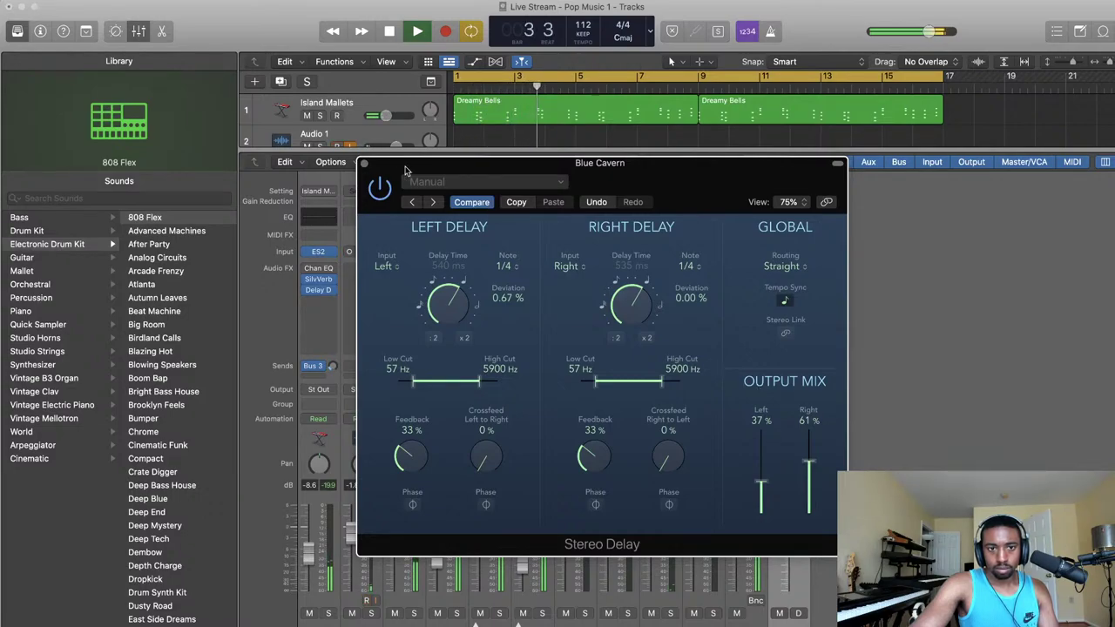
pyautogui.click(366, 163)
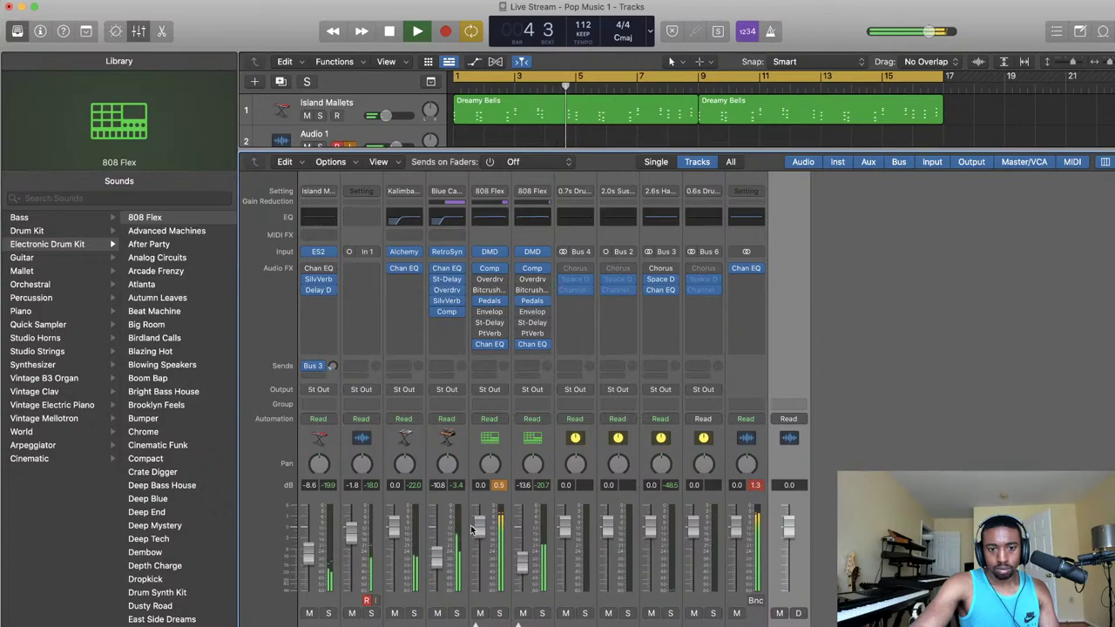
# - Raise the wet output of Blue Cavern's SilverVerb to 52%, bypass the channel's Overdrive, and stop playback
pyautogui.moveTo(448, 302)
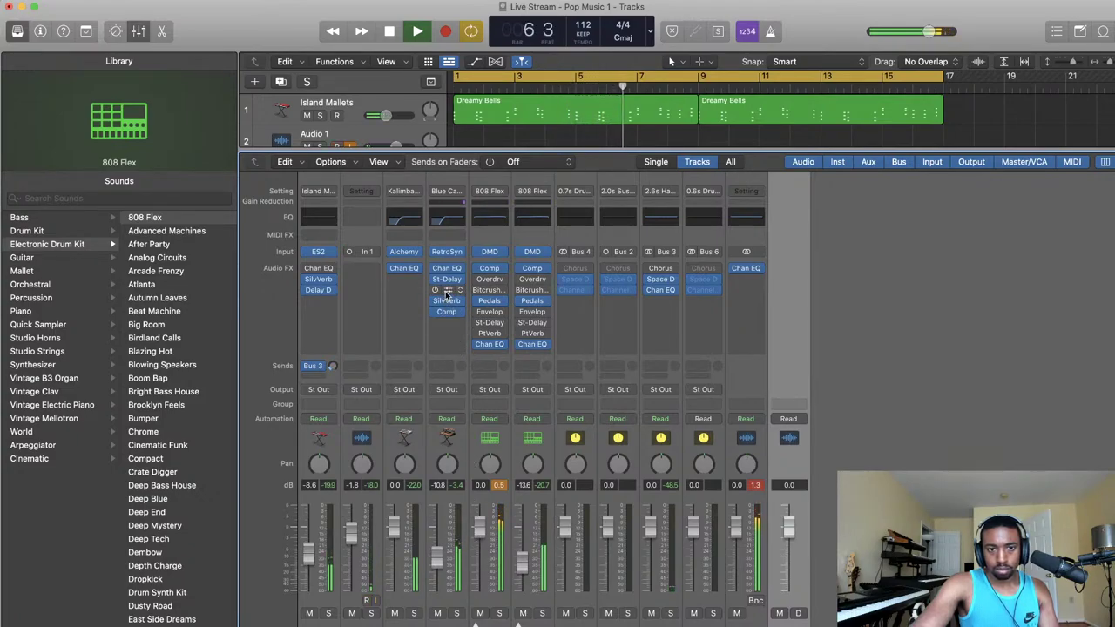
pyautogui.click(450, 301)
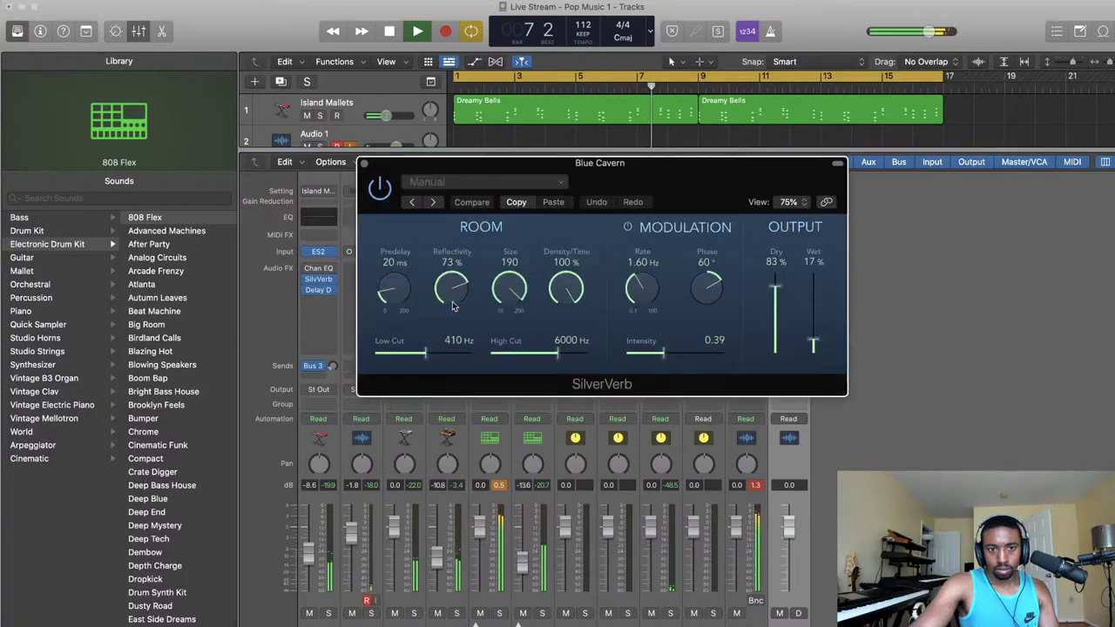
pyautogui.moveTo(813, 344); pyautogui.dragTo(812, 286)
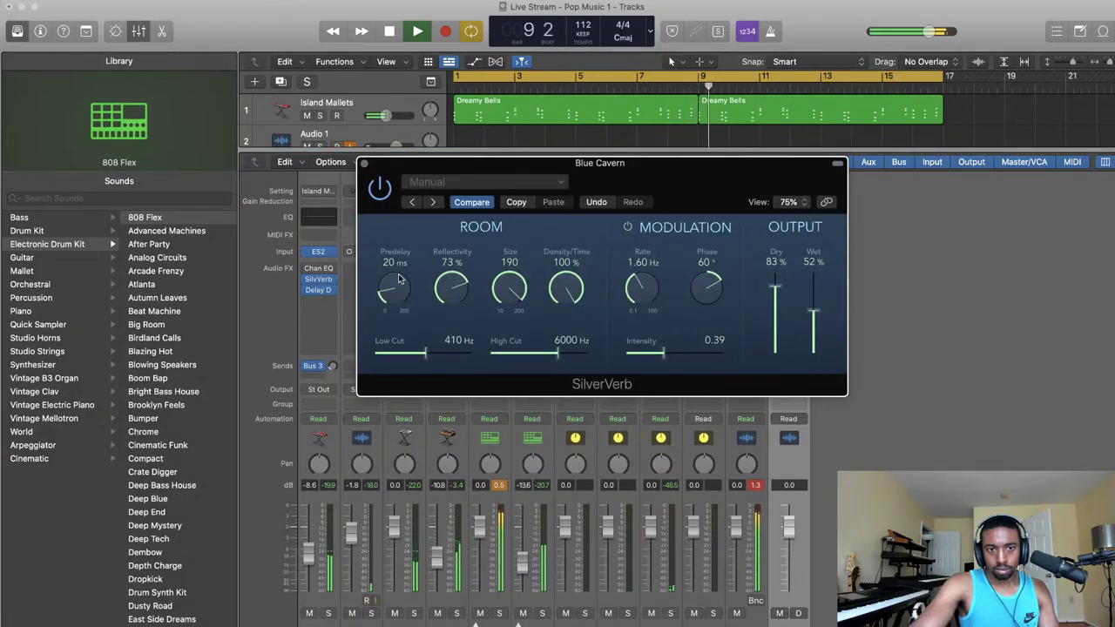
pyautogui.click(364, 163)
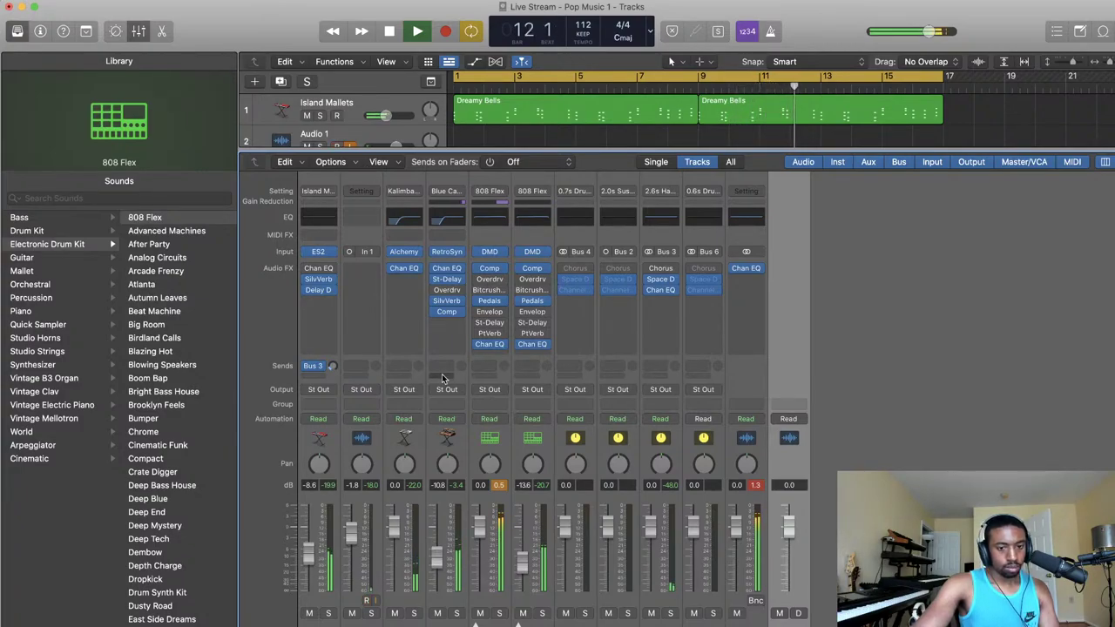
pyautogui.press('space')
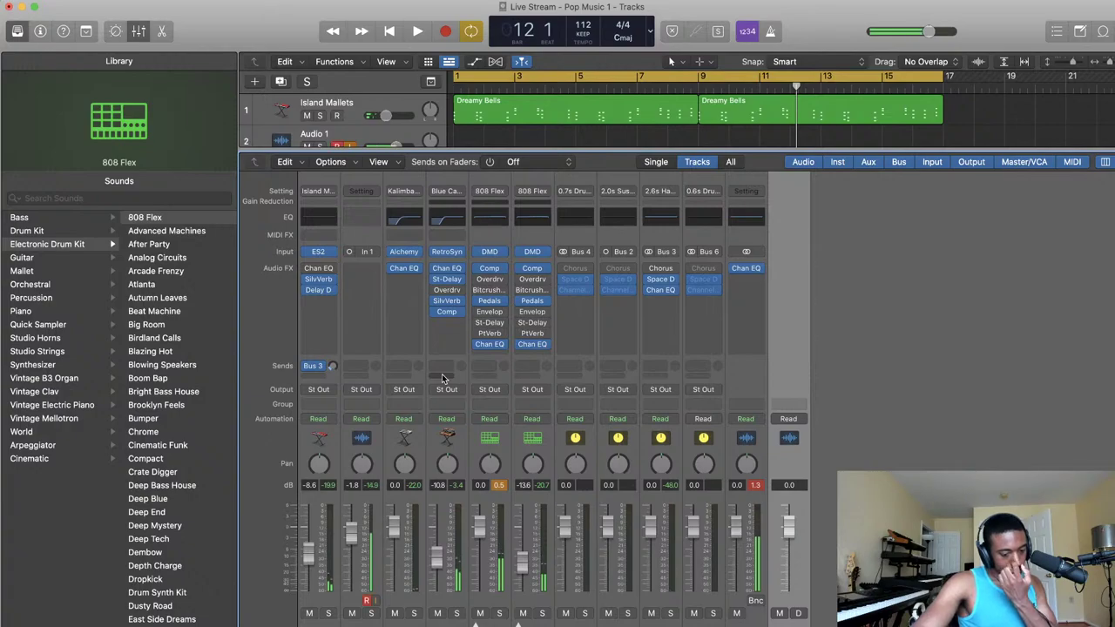
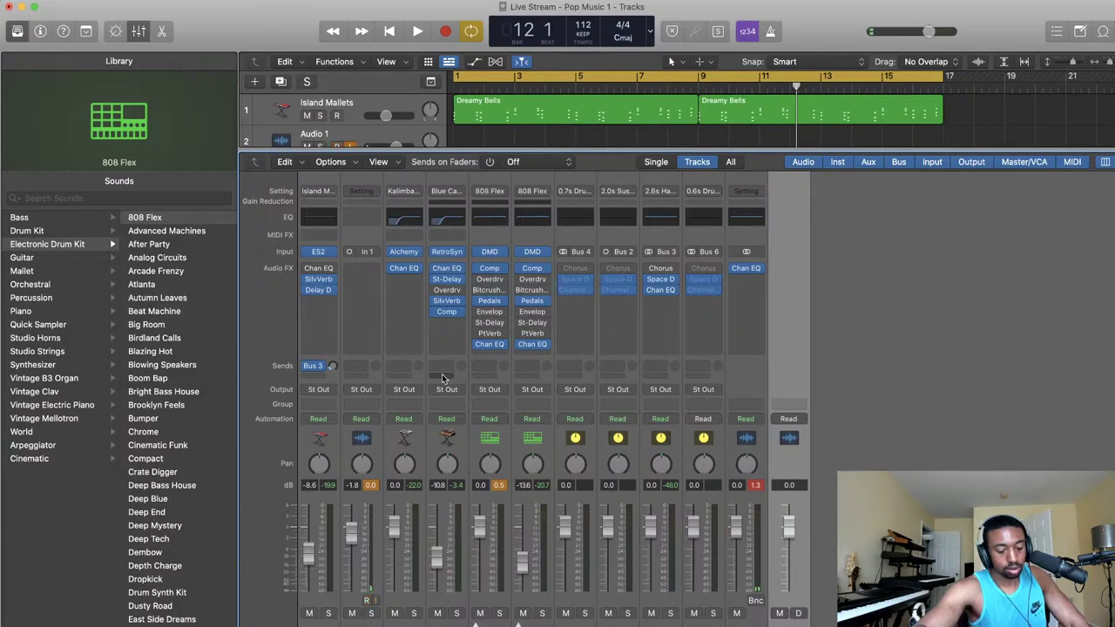
# - Restart playback, set the make-up gain of Blue Cavern's Compressor to 2.5 dB, and close the plug-in
pyautogui.press('space')
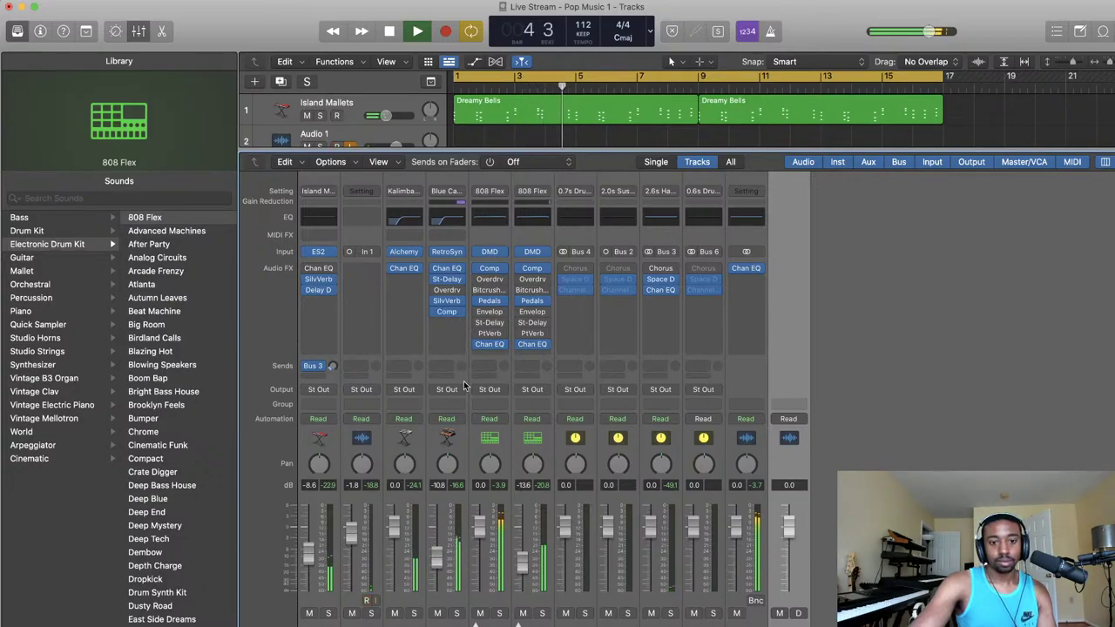
pyautogui.click(447, 311)
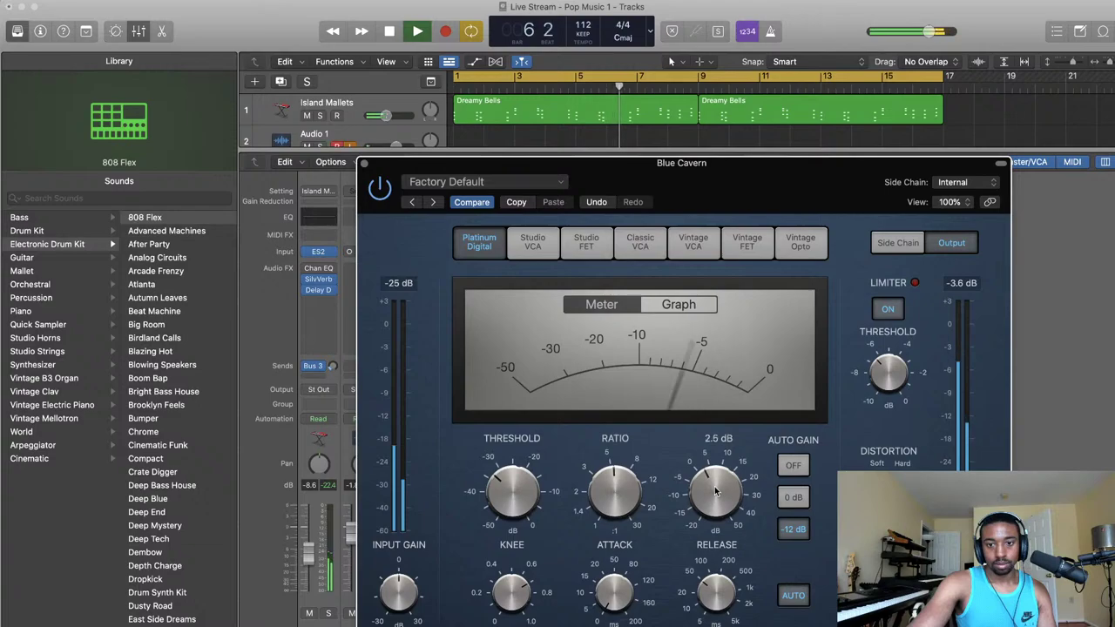
pyautogui.click(365, 164)
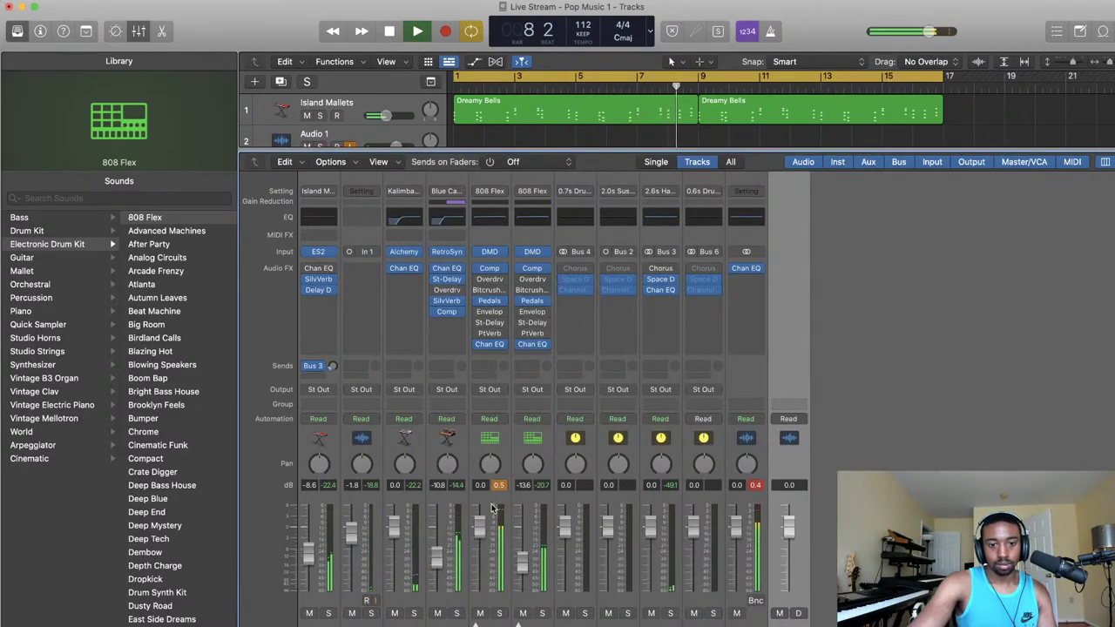
# - In the first 808 Flex channel's Channel EQ, boost 60.5 Hz by 1.7 dB and cut 300 Hz by 3.9 dB with a 1.70 Q
pyautogui.click(493, 346)
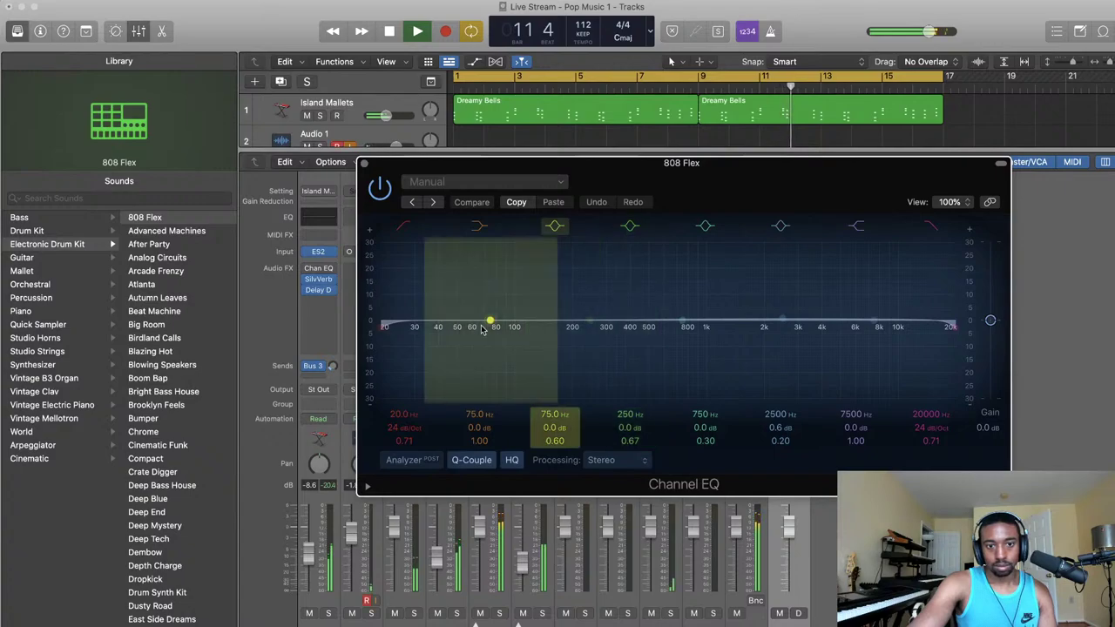
pyautogui.moveTo(491, 323); pyautogui.dragTo(473, 321)
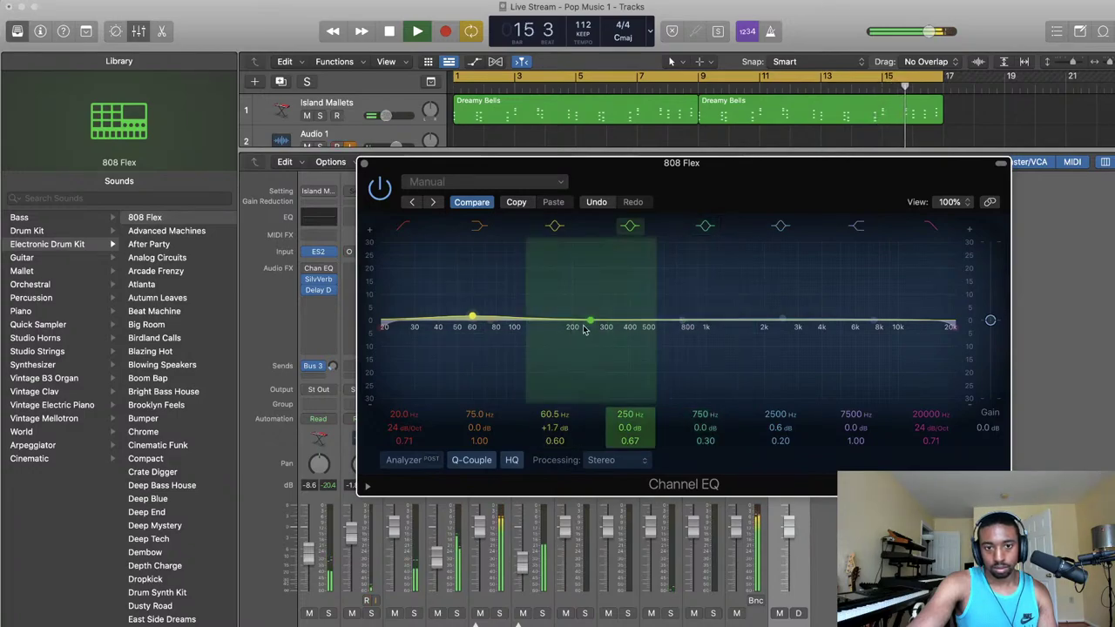
pyautogui.moveTo(582, 329)
pyautogui.mouseDown()
pyautogui.moveTo(564, 365)
pyautogui.moveTo(576, 337)
pyautogui.moveTo(601, 338)
pyautogui.mouseUp()
pyautogui.moveTo(629, 440); pyautogui.dragTo(629, 415)
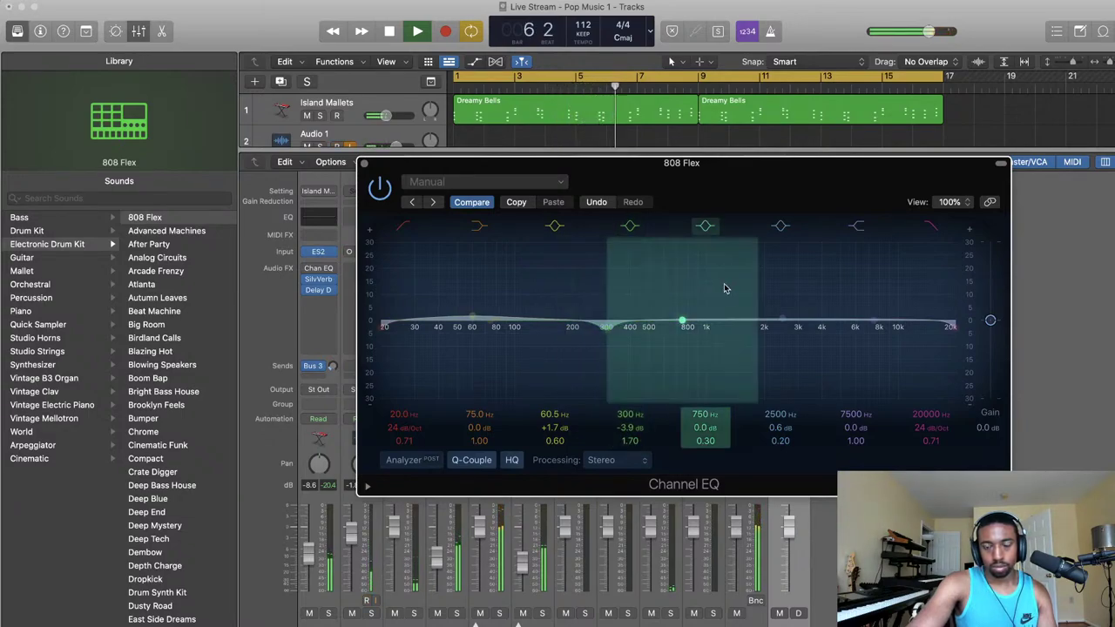
# - Turn on the Channel EQ's analyzer, raise the 7500 Hz high shelf slightly, and hide the plug-in window
pyautogui.click(421, 462)
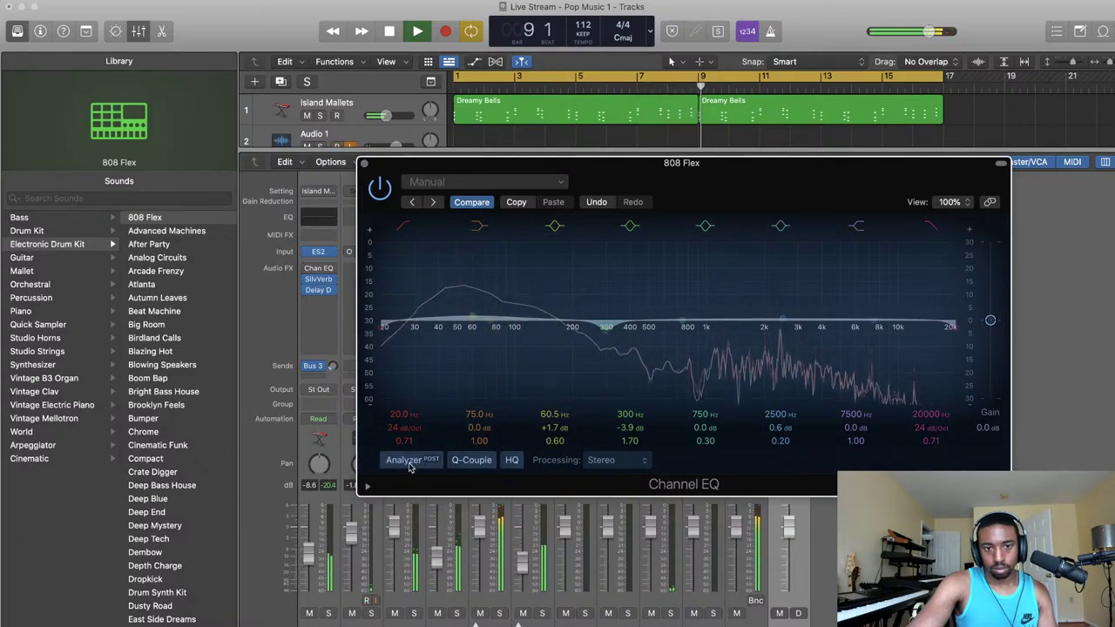
pyautogui.click(409, 468)
pyautogui.click(409, 466)
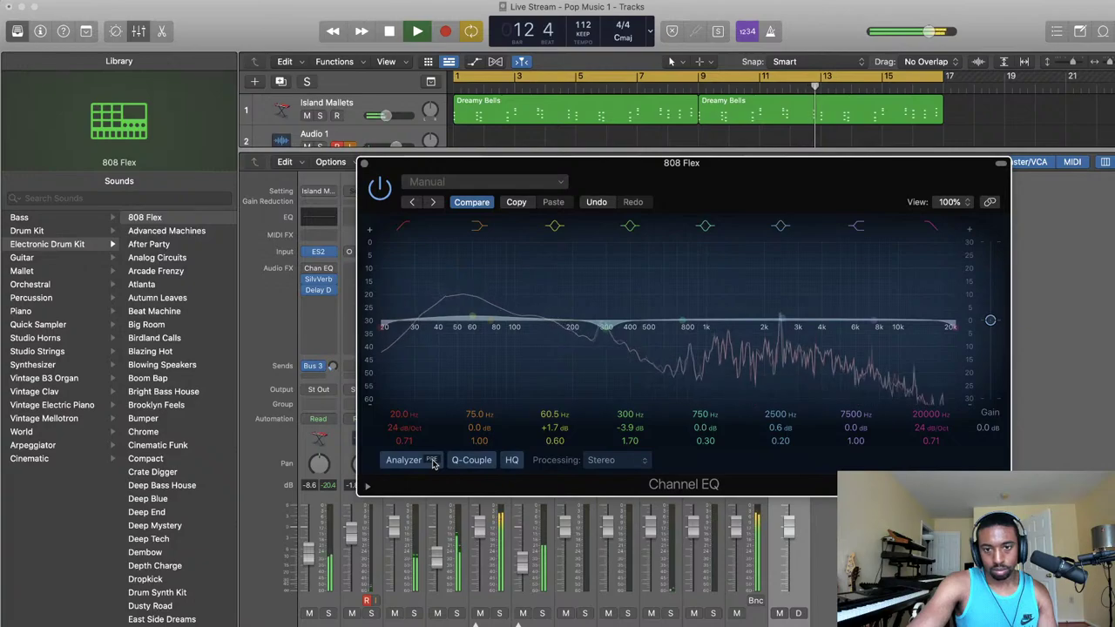
pyautogui.moveTo(872, 324)
pyautogui.mouseDown()
pyautogui.moveTo(857, 305)
pyautogui.moveTo(867, 313)
pyautogui.mouseUp()
pyautogui.press('v')
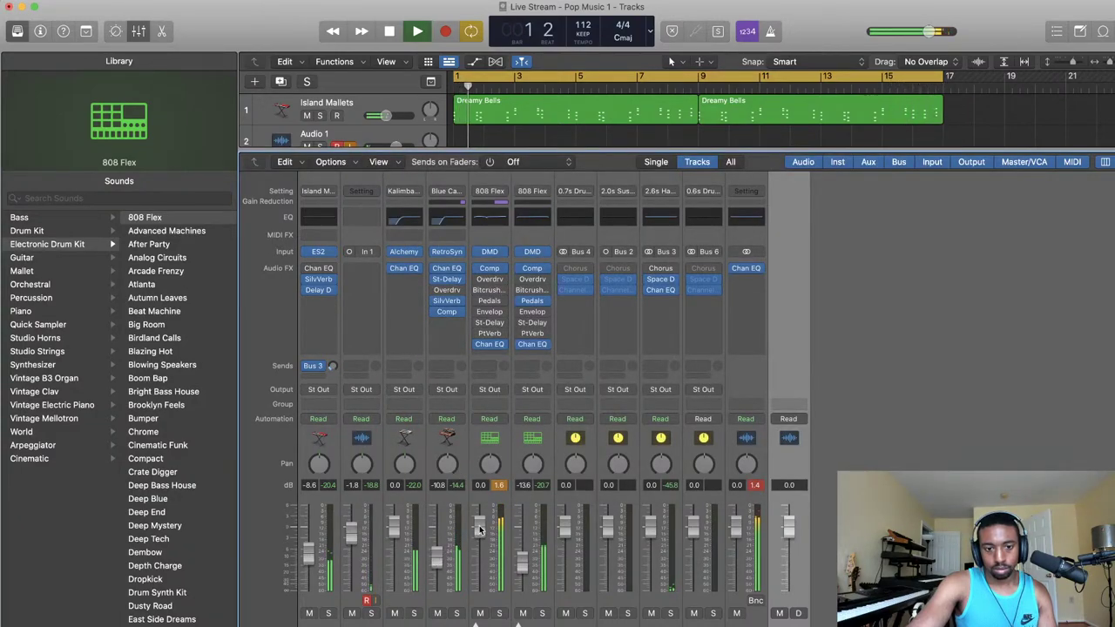
# - Remove the PlatinumVerb and Stereo Delay plug-ins from the first 808 Flex channel
pyautogui.click(490, 334)
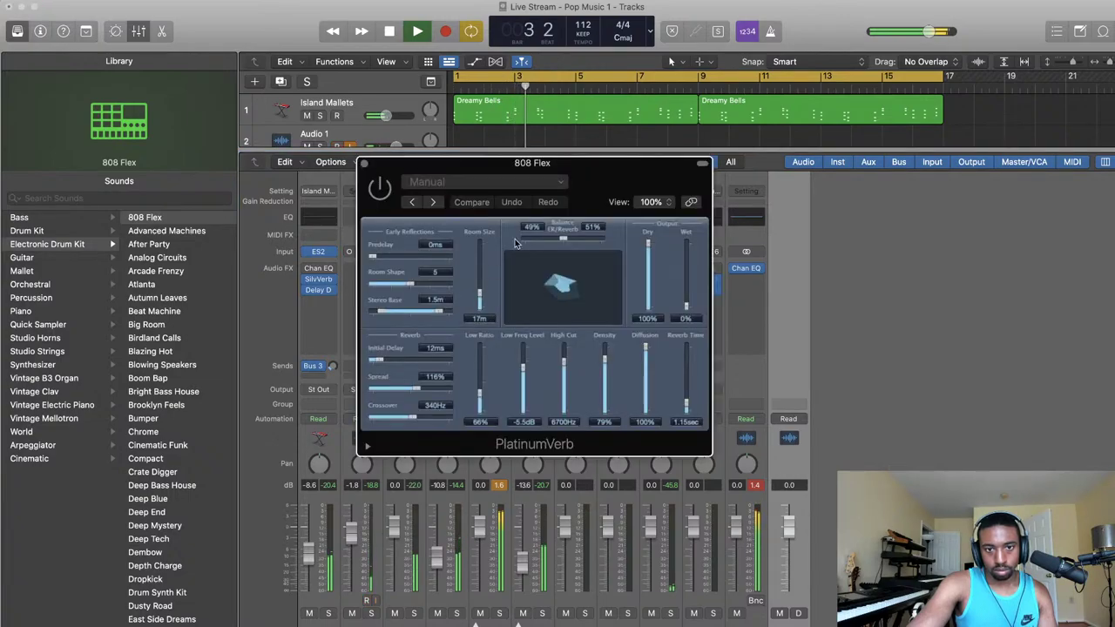
pyautogui.click(363, 163)
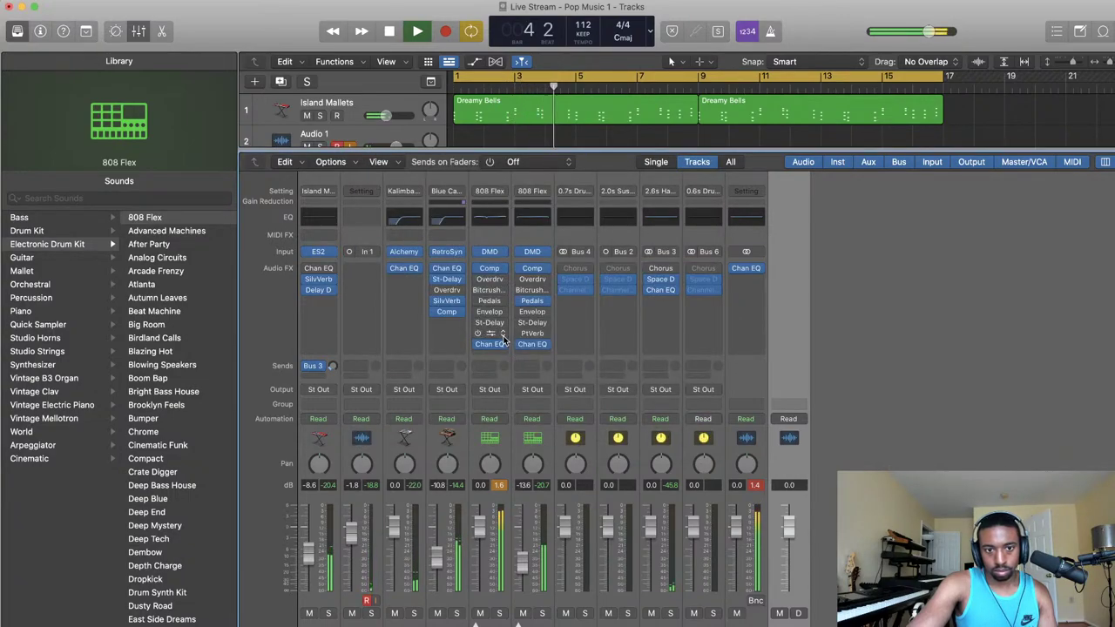
pyautogui.click(503, 339)
pyautogui.click(527, 353)
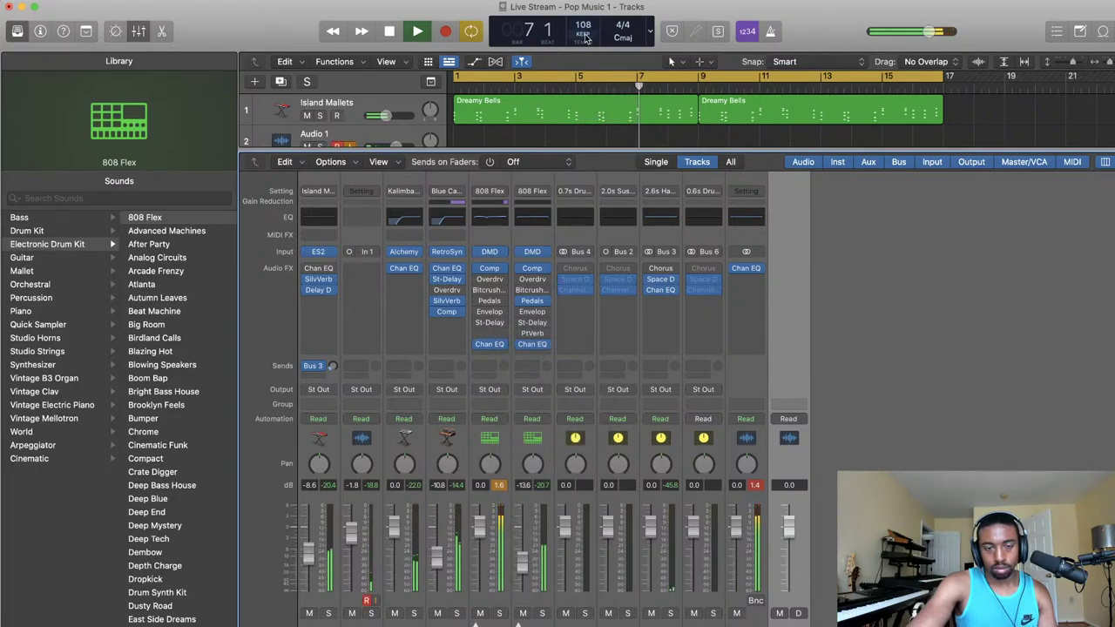
pyautogui.click(502, 325)
pyautogui.click(519, 340)
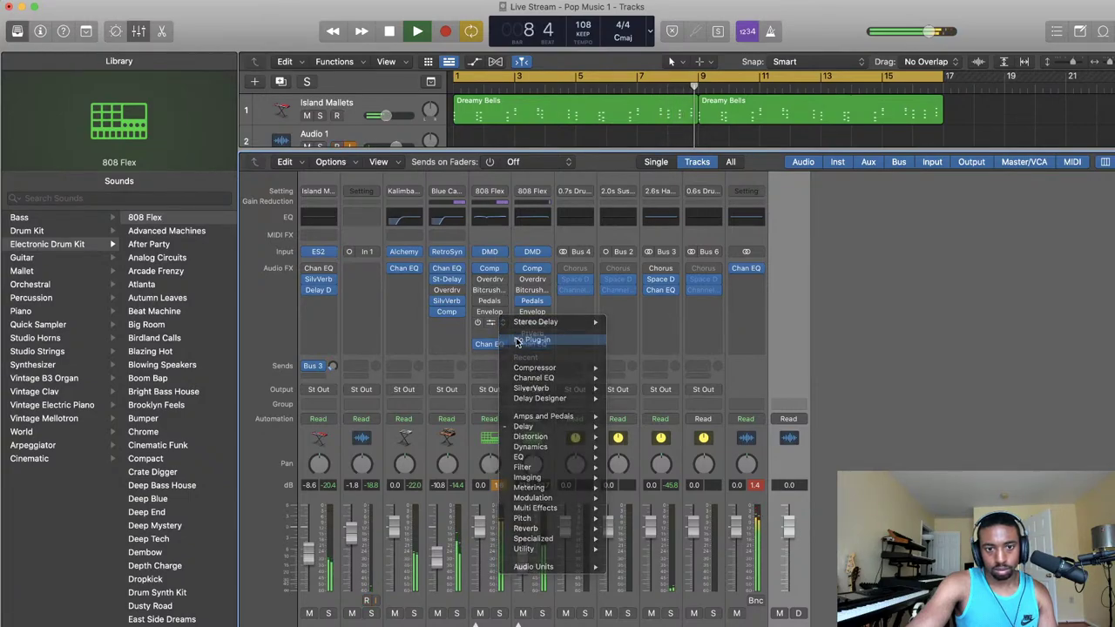
pyautogui.click(485, 323)
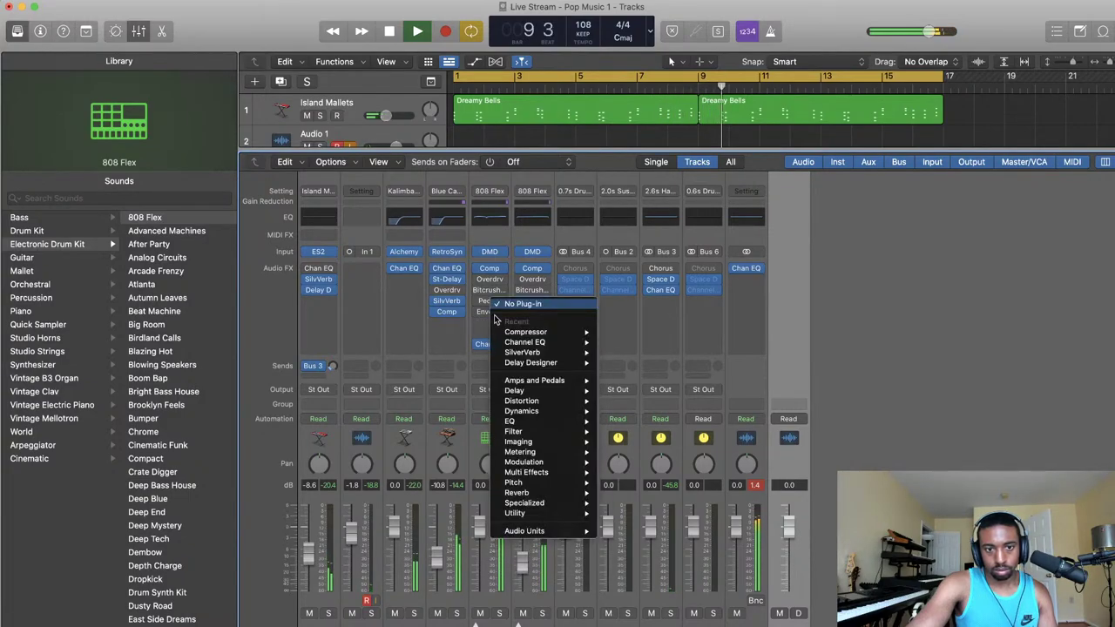
pyautogui.click(483, 325)
# - Remove the Enveloper and Pedalboard plug-ins from the first 808 Flex channel
pyautogui.click(508, 314)
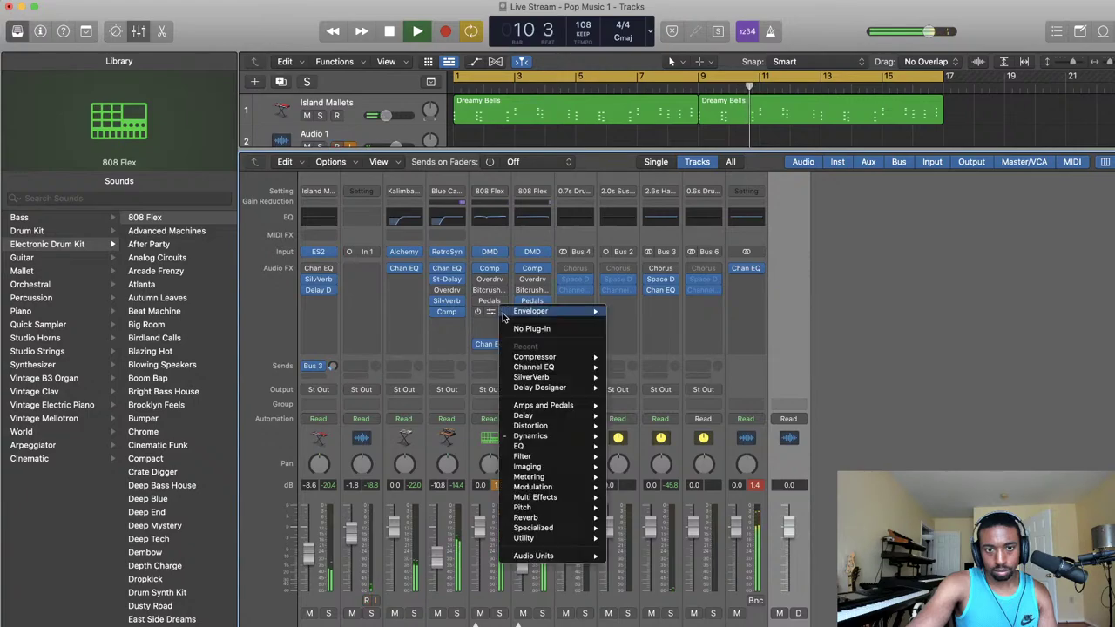
pyautogui.click(518, 328)
pyautogui.click(486, 311)
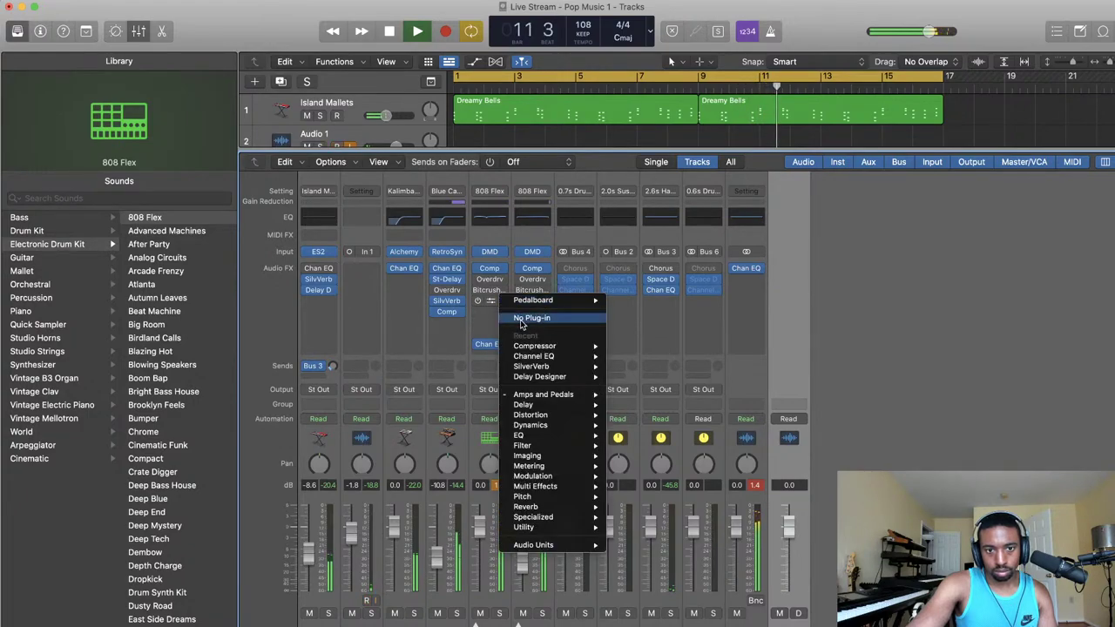
pyautogui.click(518, 327)
# - Remove the Bitcrusher and Overdrive plug-ins from the first 808 Flex channel, stopping playback
pyautogui.click(502, 302)
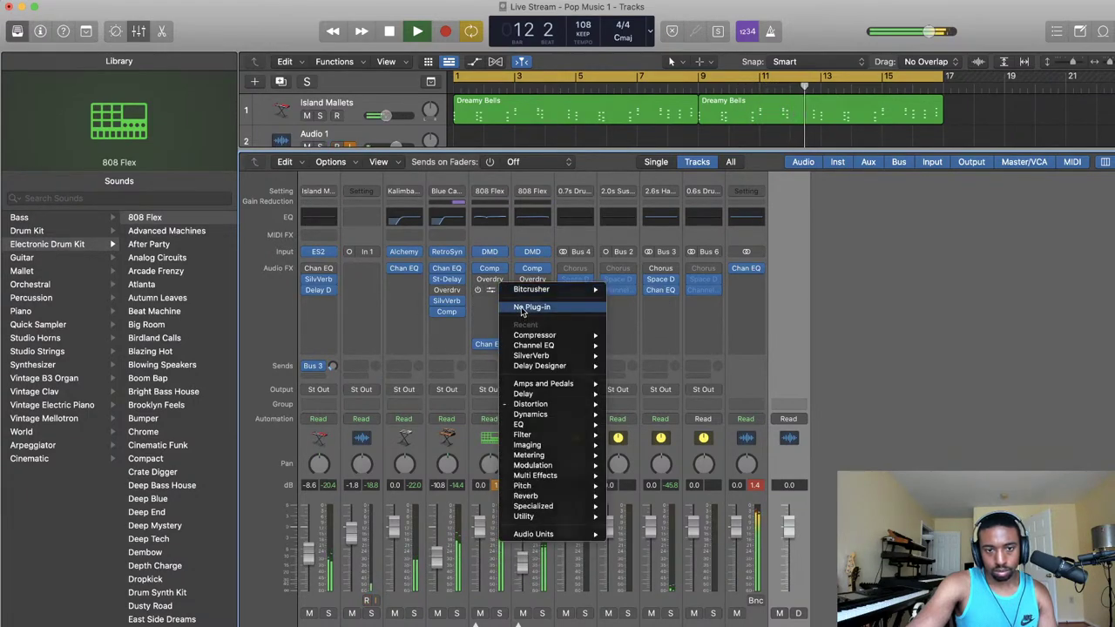
pyautogui.click(504, 292)
pyautogui.click(504, 291)
pyautogui.click(504, 290)
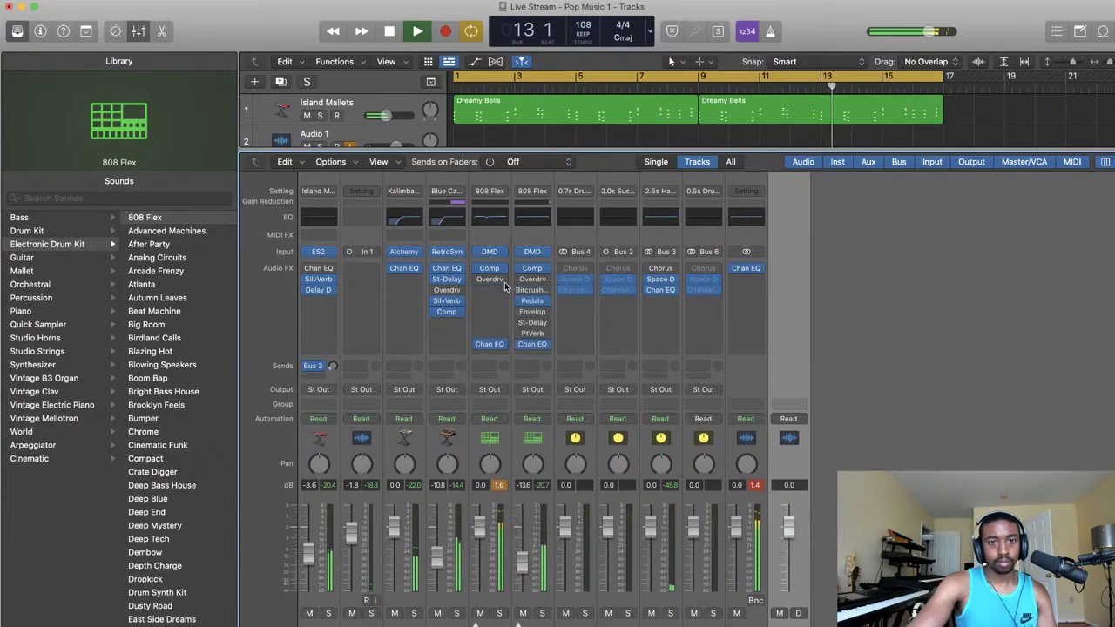
pyautogui.click(505, 288)
pyautogui.click(495, 289)
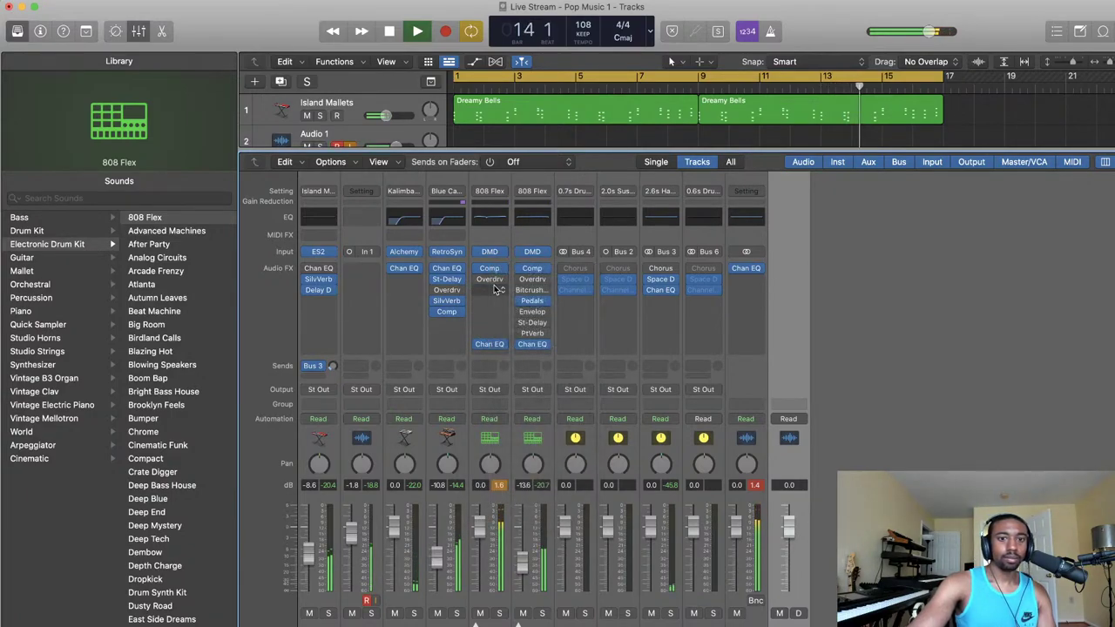
pyautogui.press('space')
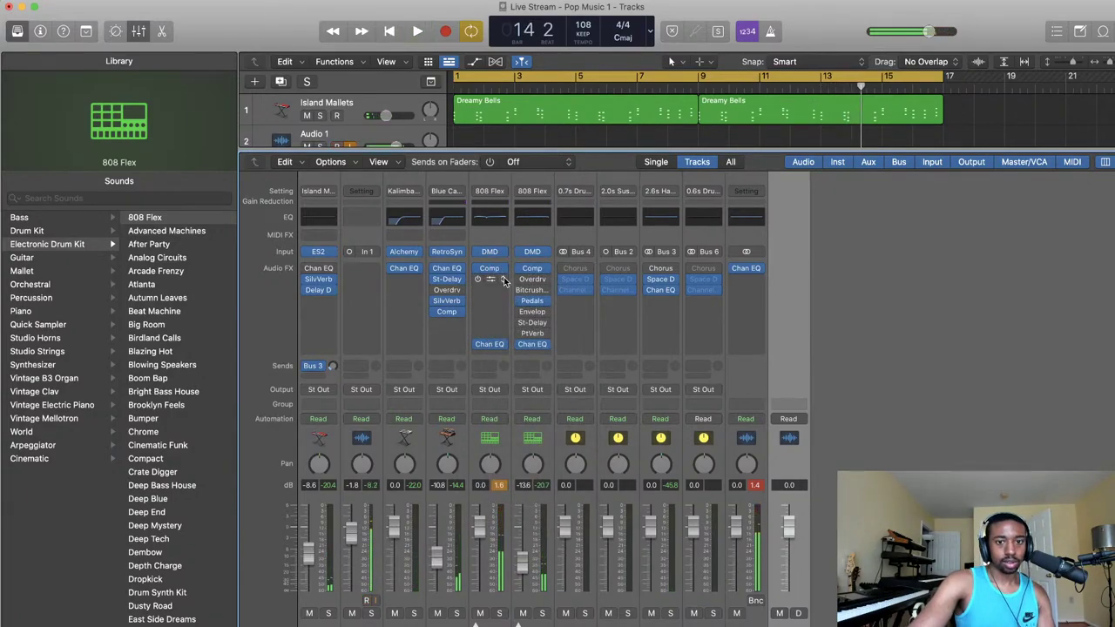
pyautogui.click(495, 289)
pyautogui.click(523, 298)
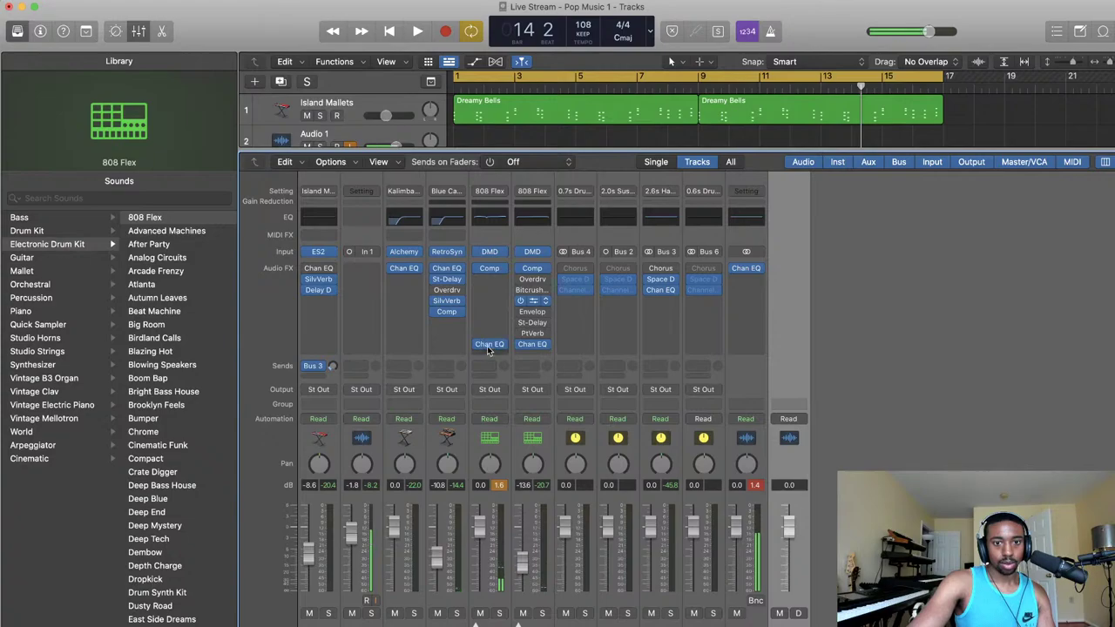
# - Reorder the first 808 Flex channel's effects so Channel EQ comes directly before the Compressor, and restart playback
pyautogui.moveTo(489, 348); pyautogui.dragTo(495, 270)
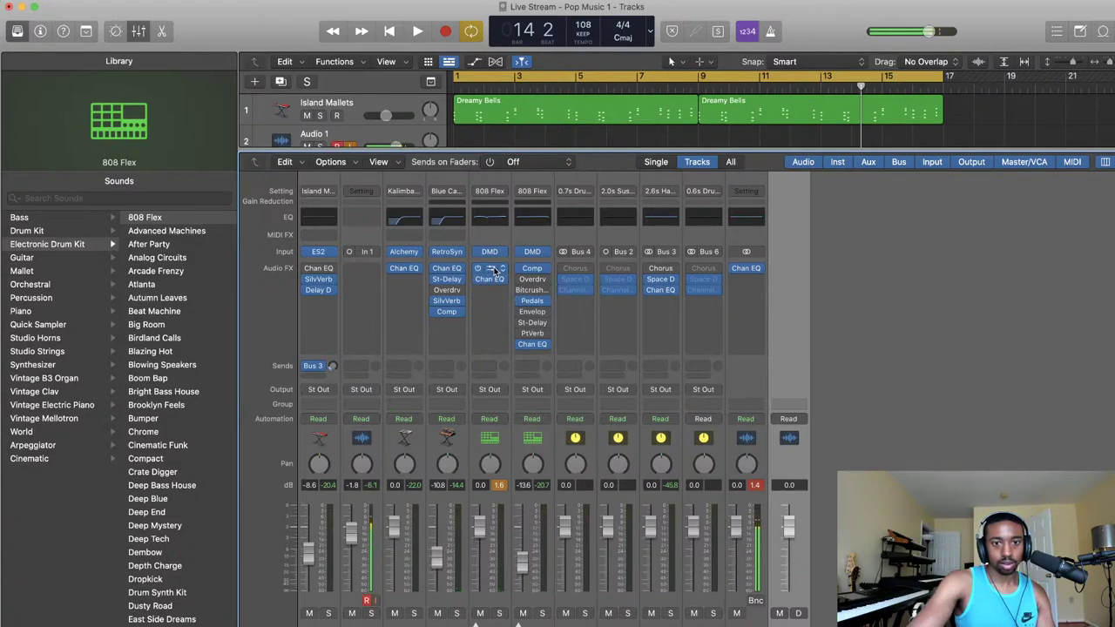
pyautogui.click(492, 272)
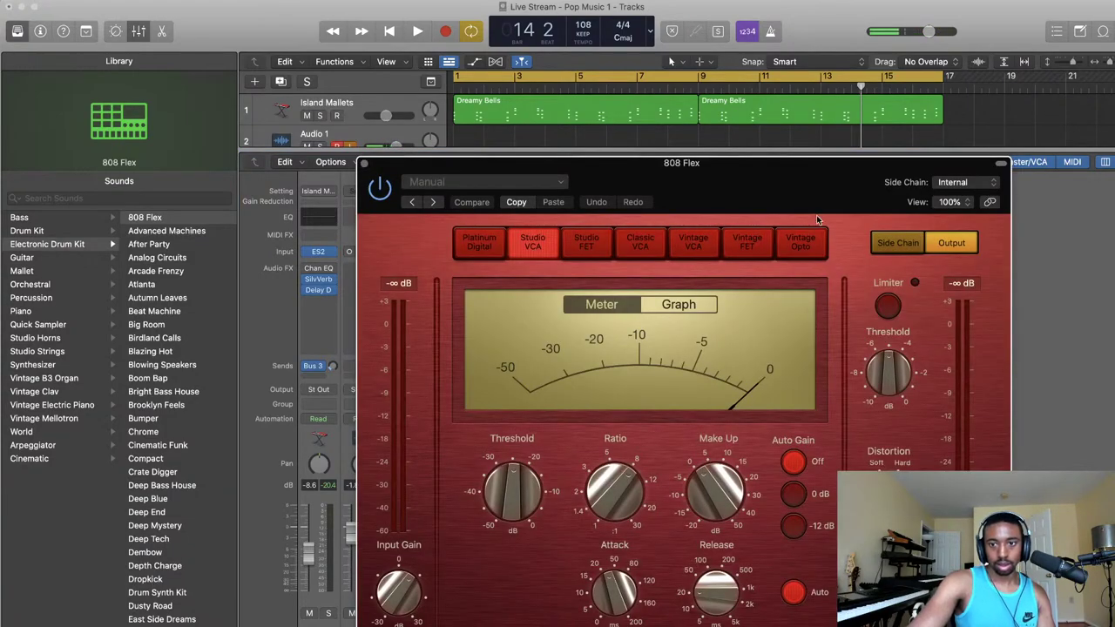
pyautogui.click(364, 163)
pyautogui.press('space')
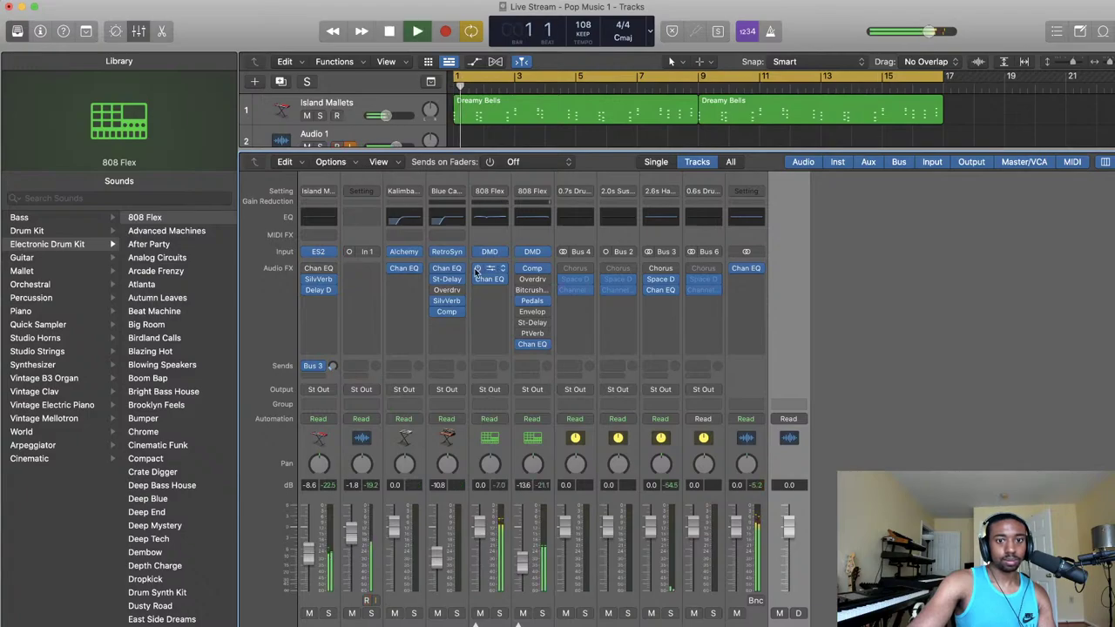
pyautogui.moveTo(490, 271); pyautogui.dragTo(490, 284)
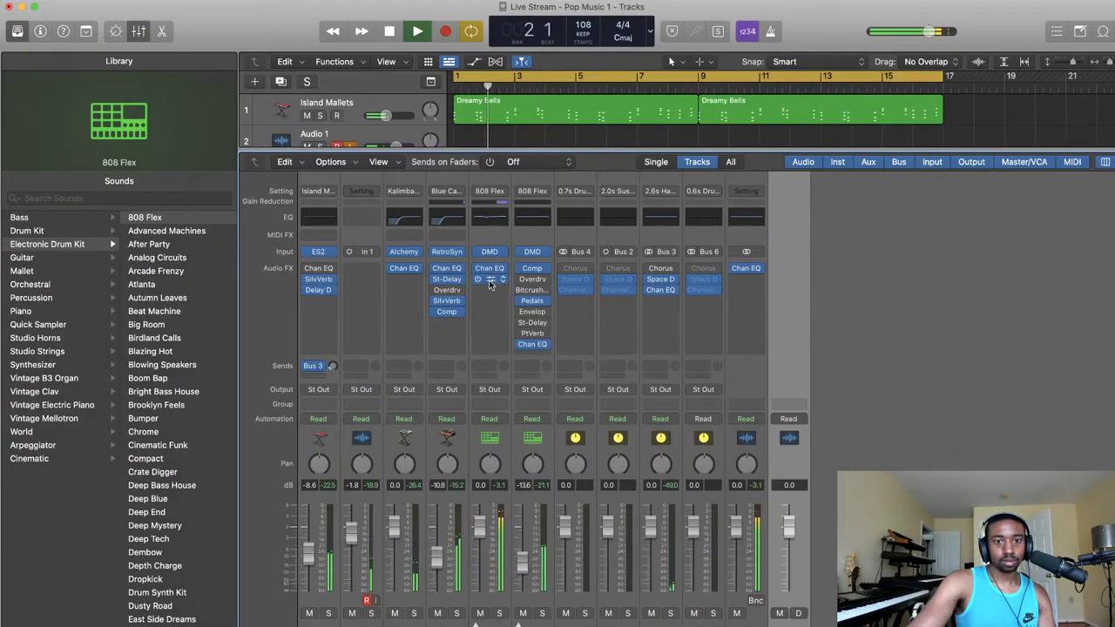
# - Try the limiter in the first 808 Flex channel's Compressor, switch it back off, stop playback and close the plug-in
pyautogui.click(490, 280)
pyautogui.click(887, 306)
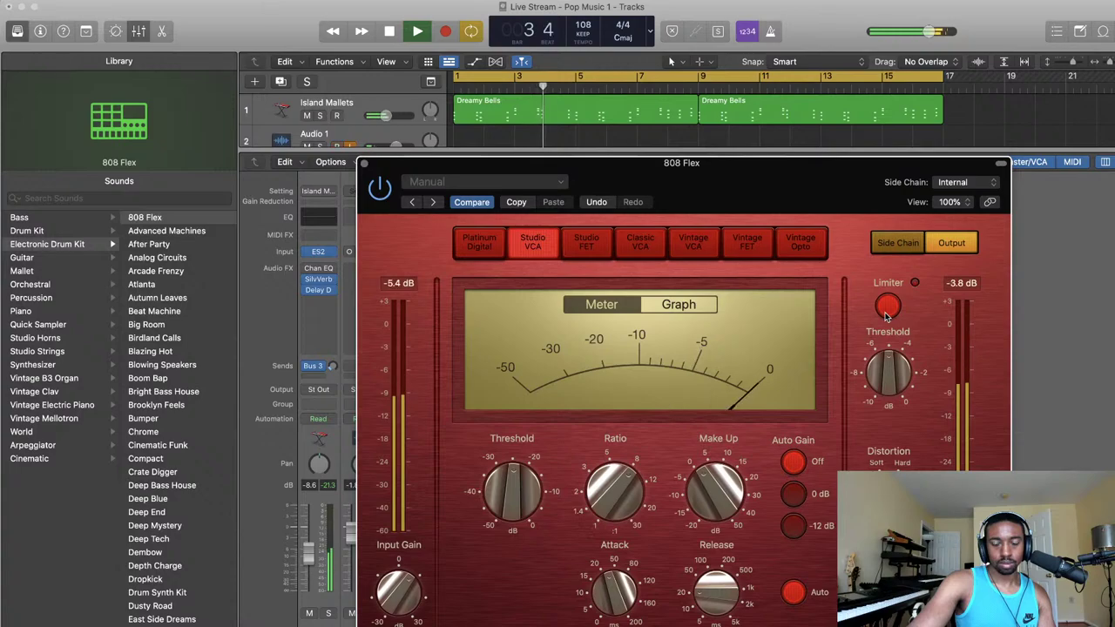
pyautogui.click(886, 314)
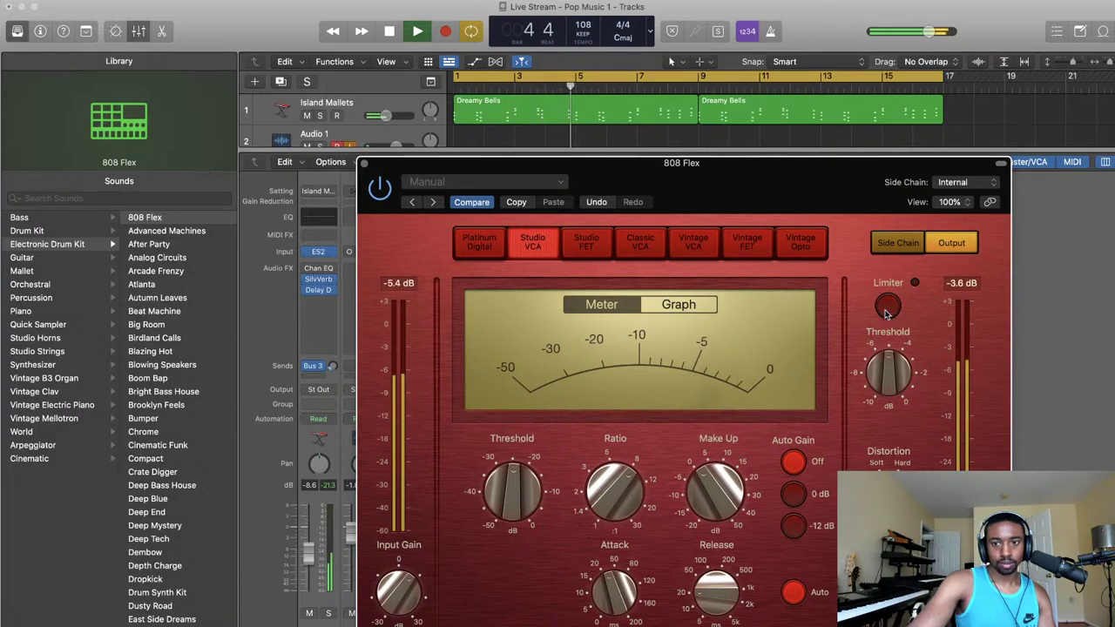
pyautogui.press('space')
pyautogui.click(366, 164)
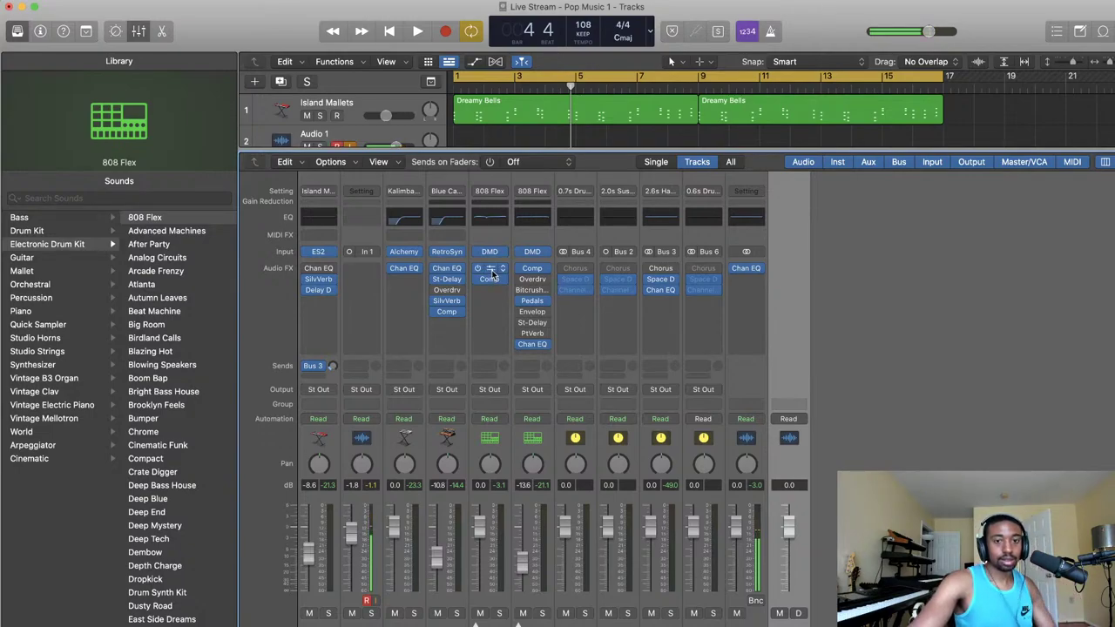
# - Play the beat from the start and briefly audition the second 808 Flex channel in solo
pyautogui.press('space')
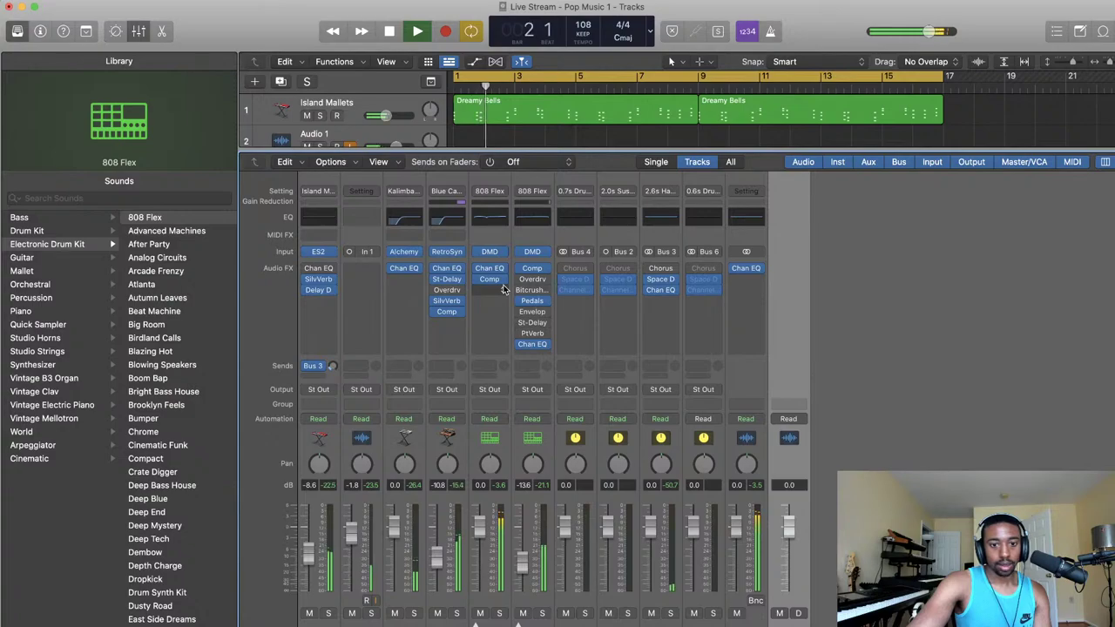
pyautogui.press('space')
pyautogui.press('space')
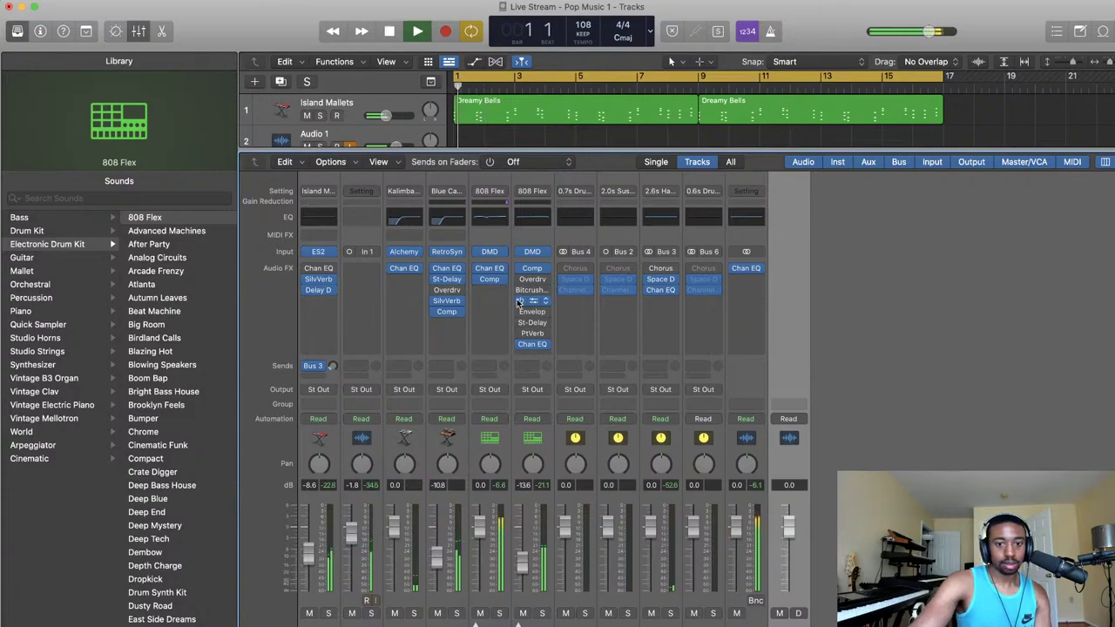
pyautogui.click(542, 614)
pyautogui.click(542, 614)
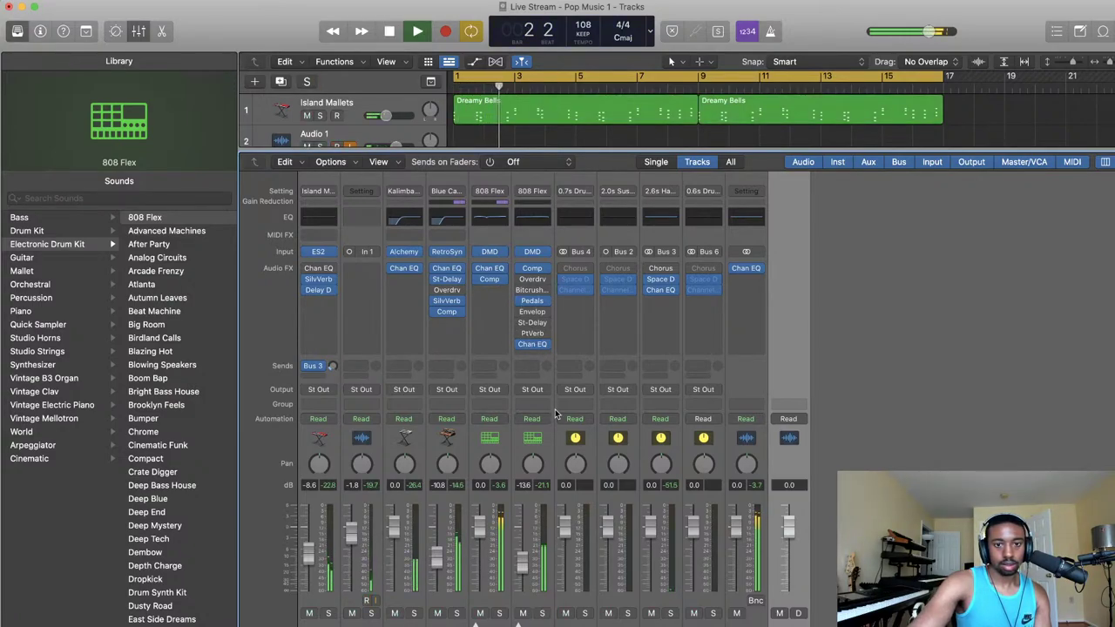
# - Open the second 808 Flex channel's Compressor, raise its ratio, and shorten its attack and release times
pyautogui.moveTo(551, 312)
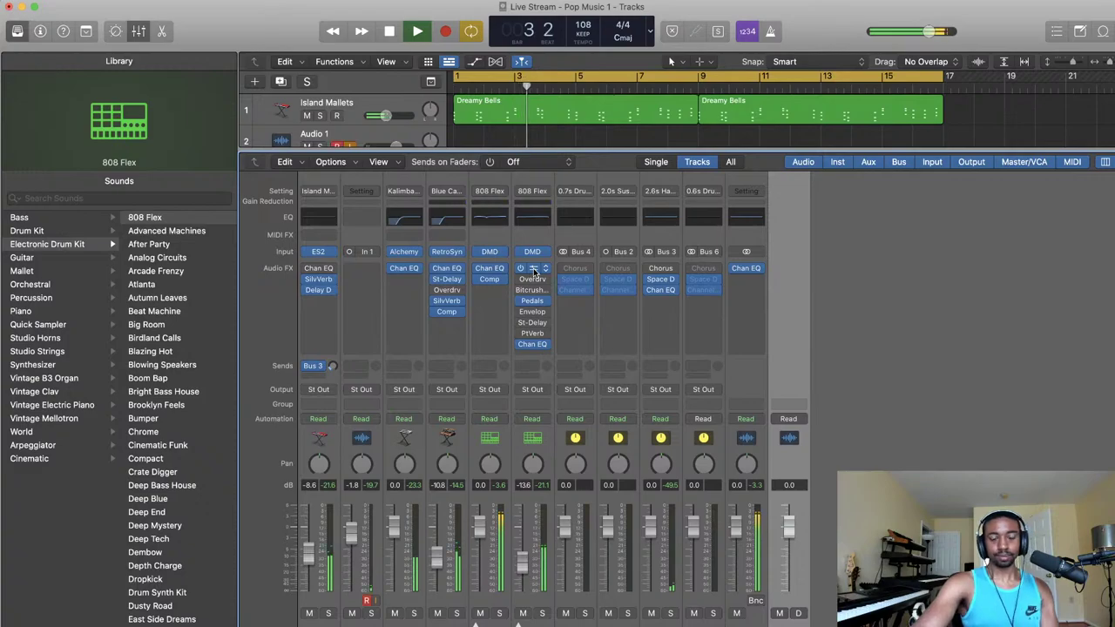
pyautogui.click(533, 312)
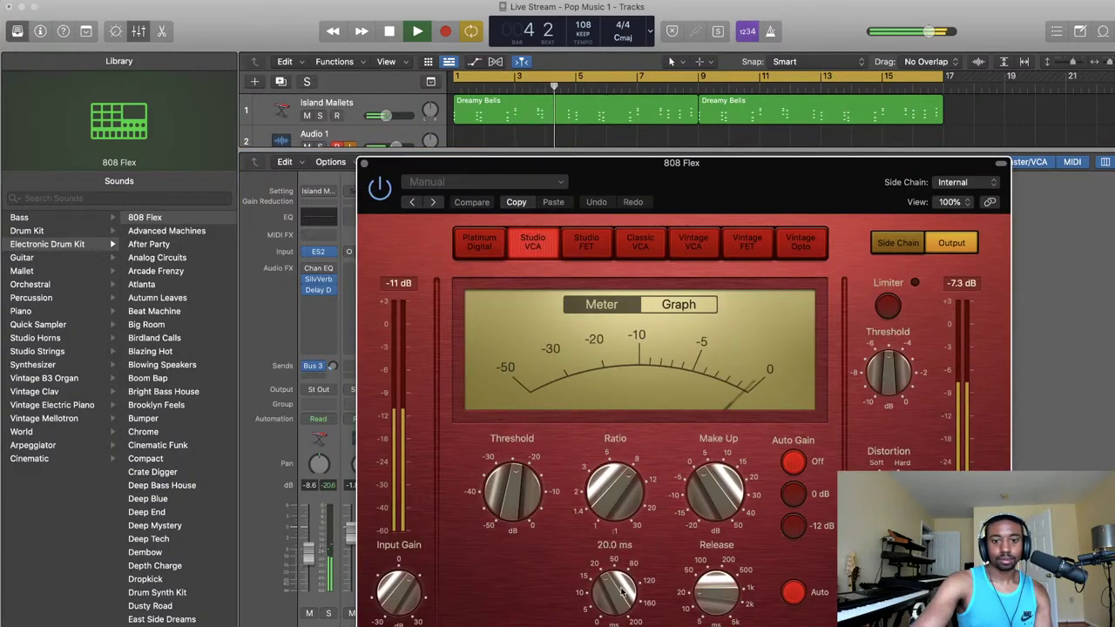
pyautogui.moveTo(615, 591); pyautogui.dragTo(615, 610)
pyautogui.moveTo(617, 477); pyautogui.dragTo(627, 446)
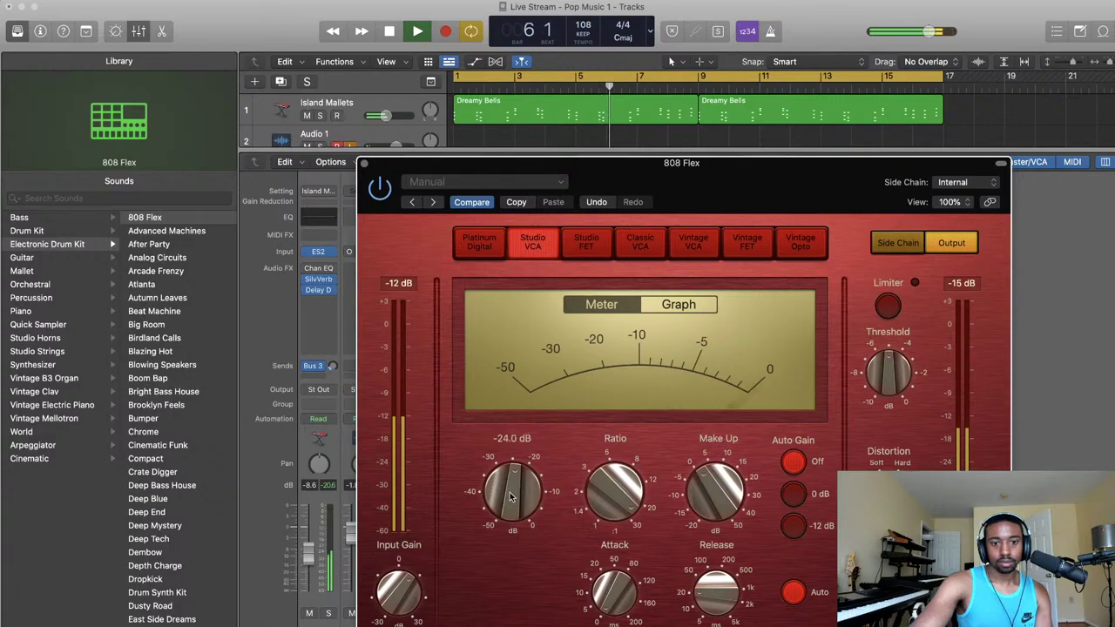
pyautogui.moveTo(631, 613); pyautogui.dragTo(614, 593)
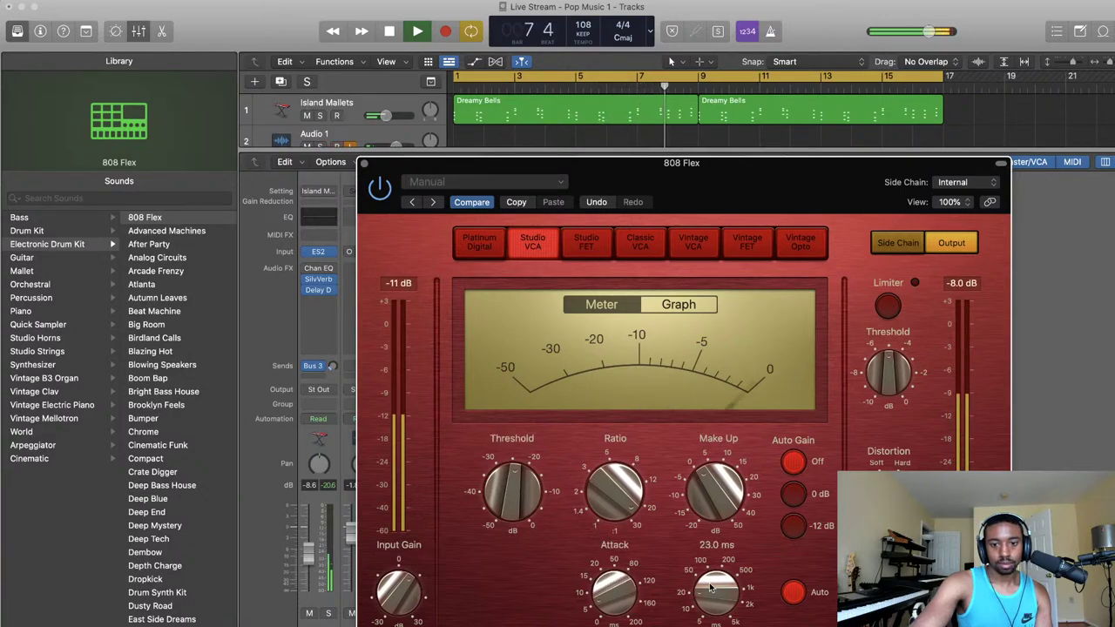
pyautogui.moveTo(718, 582); pyautogui.dragTo(710, 607)
# - Set the input gain of the second 808 Flex channel's Compressor to +13.0 dB
pyautogui.moveTo(731, 493)
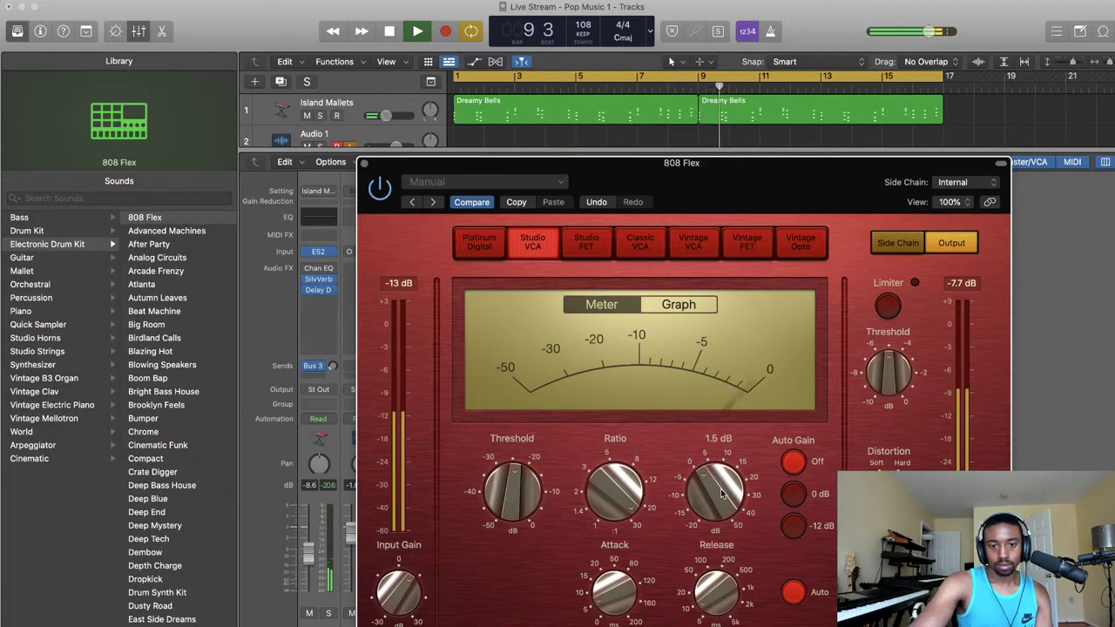
pyautogui.moveTo(404, 600)
pyautogui.moveTo(405, 599); pyautogui.dragTo(399, 585)
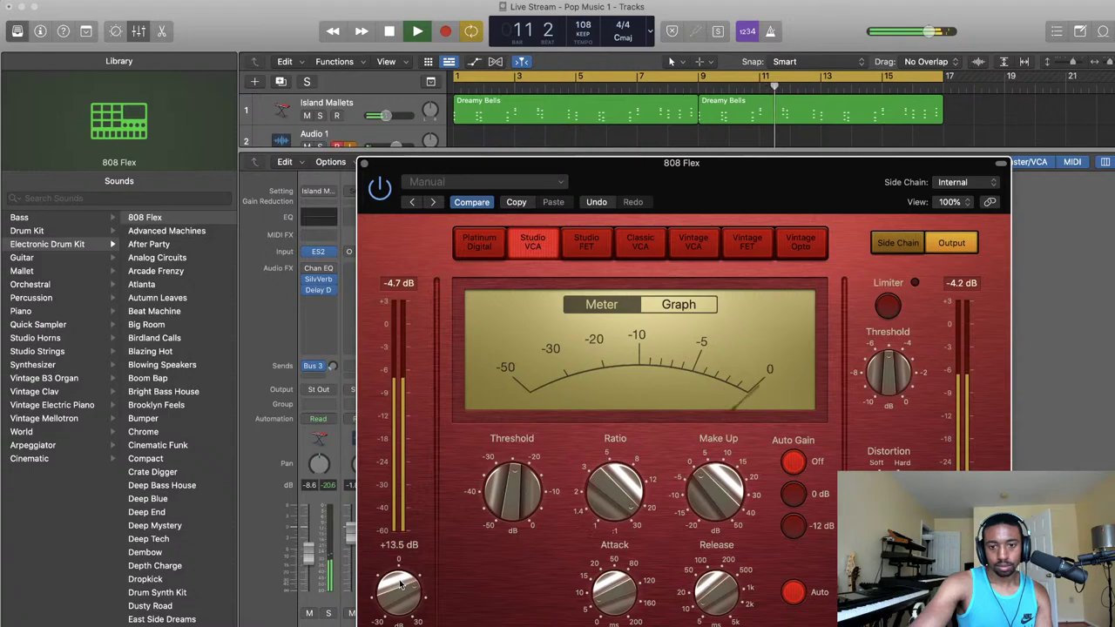
pyautogui.moveTo(406, 584); pyautogui.dragTo(405, 587)
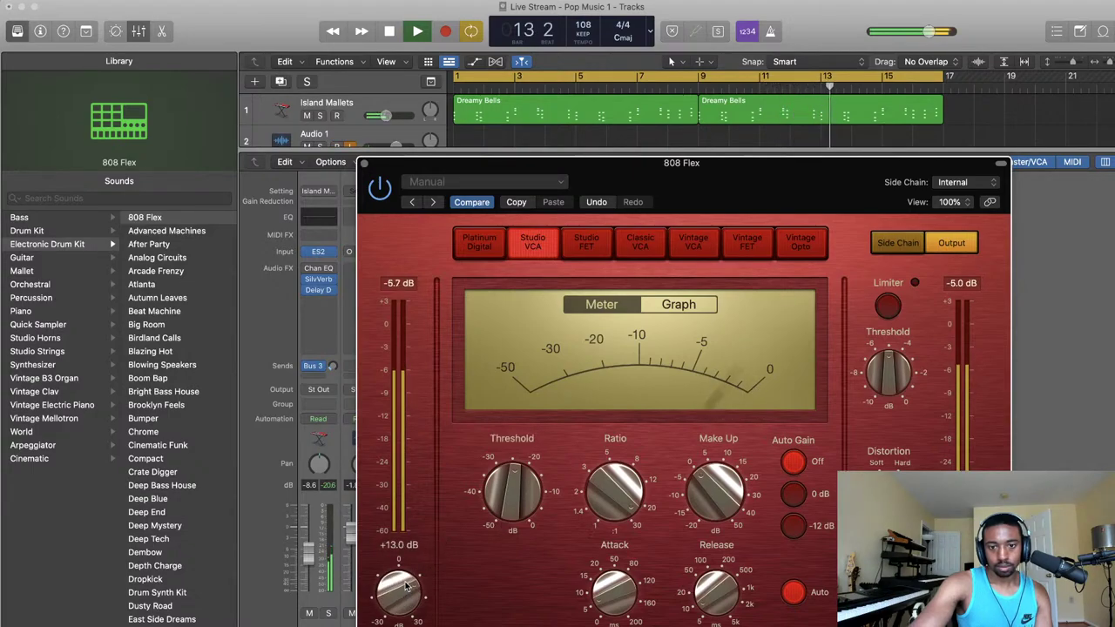
# - Lower the threshold, readjust the attack and release of the second 808 Flex channel's Compressor, and close the plug-in
pyautogui.moveTo(525, 505); pyautogui.dragTo(527, 521)
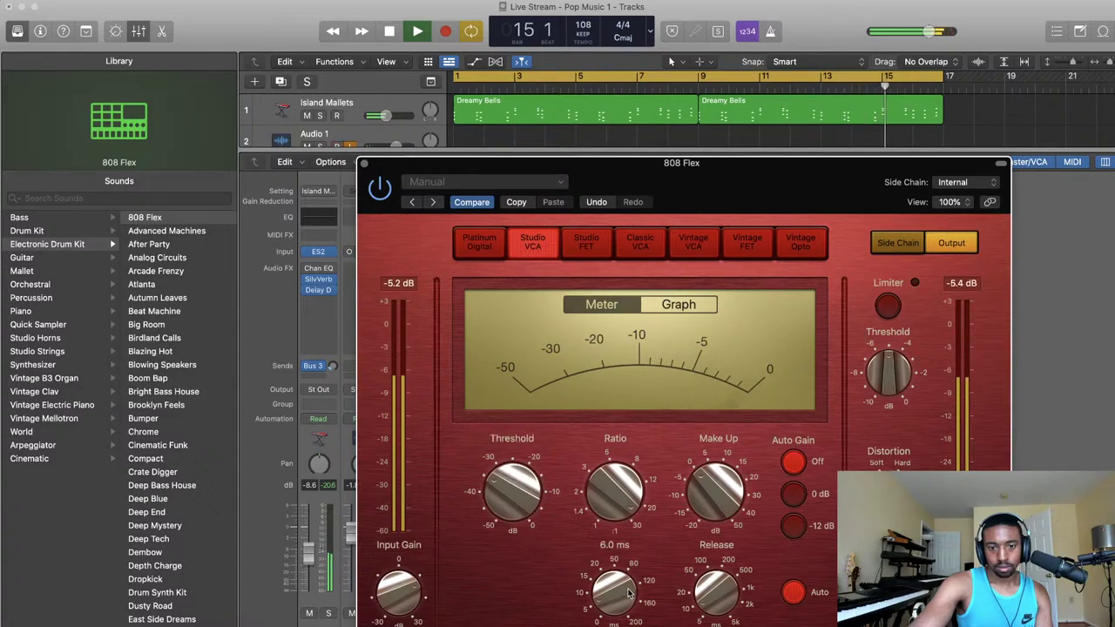
pyautogui.moveTo(629, 593); pyautogui.dragTo(615, 573)
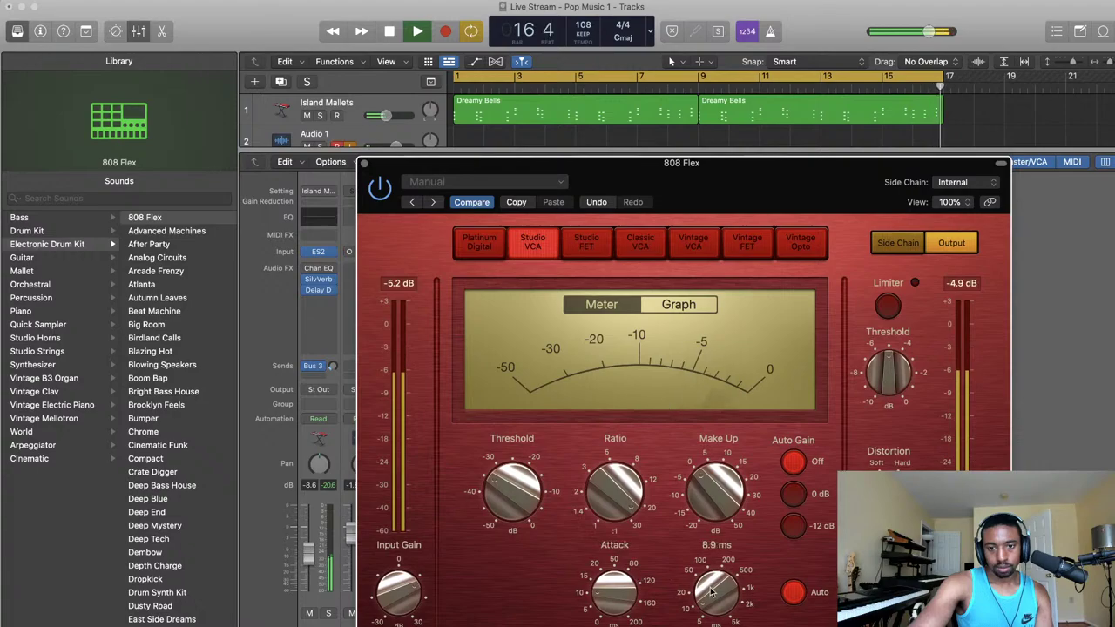
pyautogui.moveTo(712, 591)
pyautogui.mouseDown()
pyautogui.moveTo(696, 565)
pyautogui.moveTo(697, 591)
pyautogui.mouseUp()
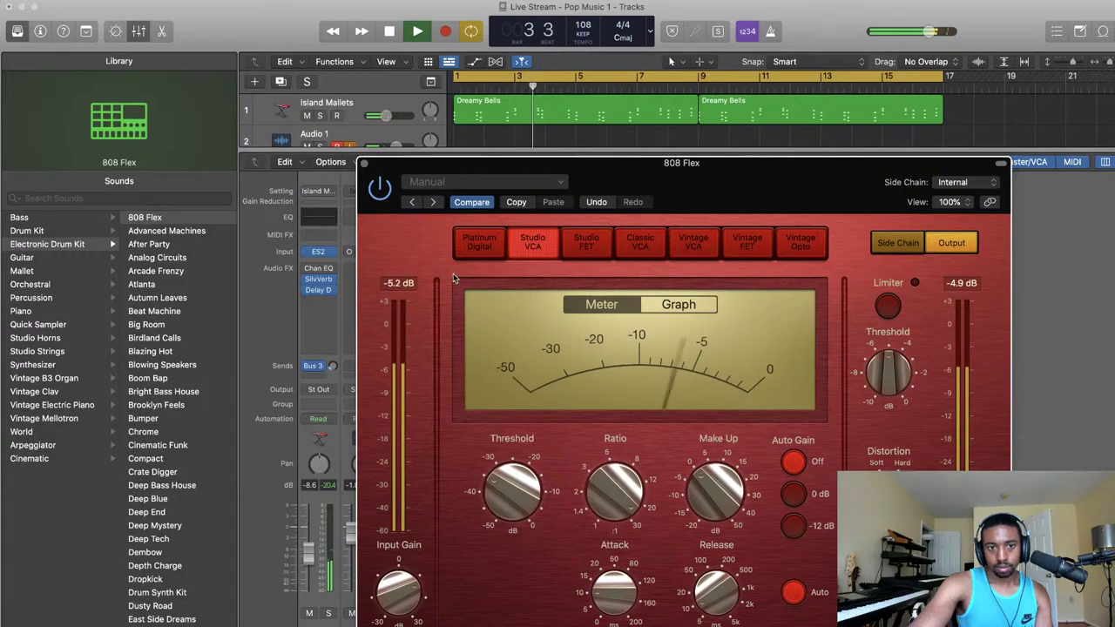
pyautogui.click(364, 164)
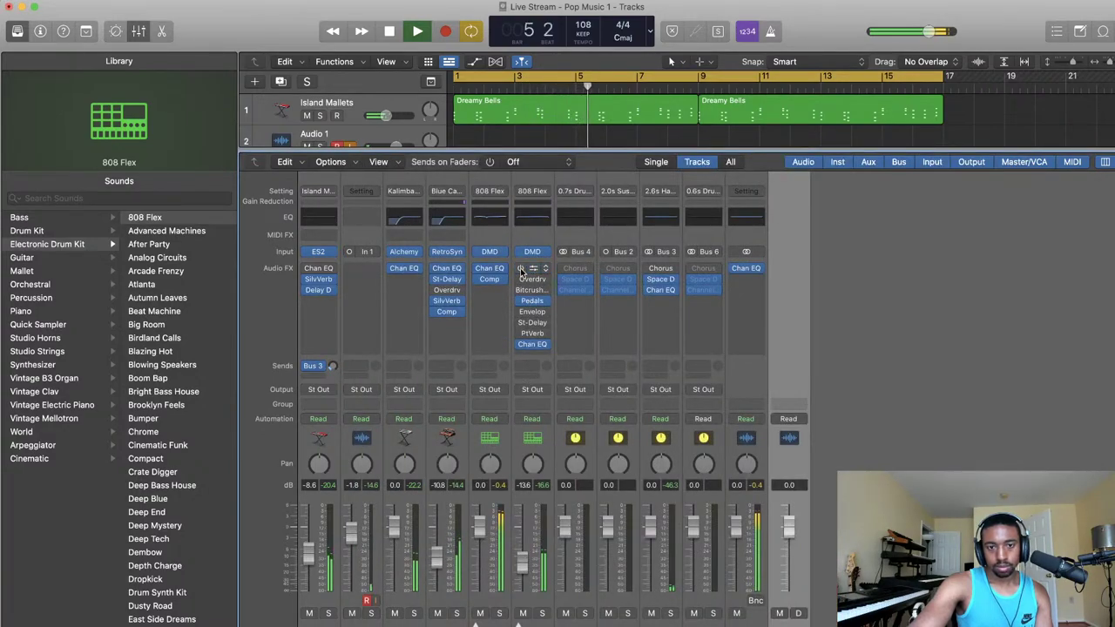
# - Raise the second 808 Flex channel's fader to -2.9 dB and briefly play the beat from the start
pyautogui.moveTo(523, 562); pyautogui.dragTo(523, 533)
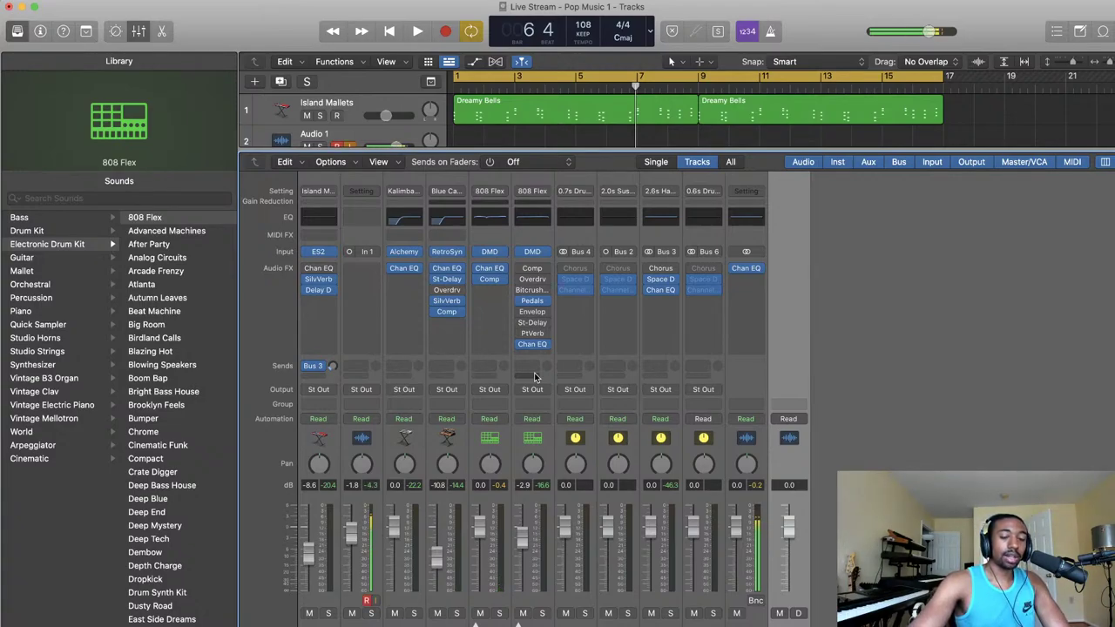
pyautogui.press('space')
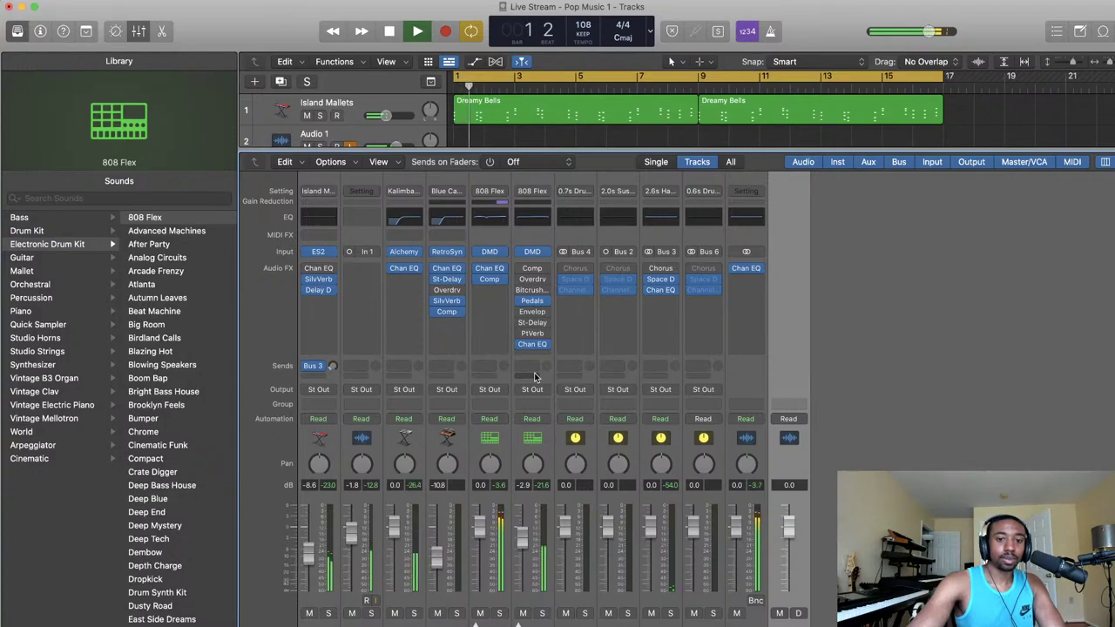
pyautogui.press('space')
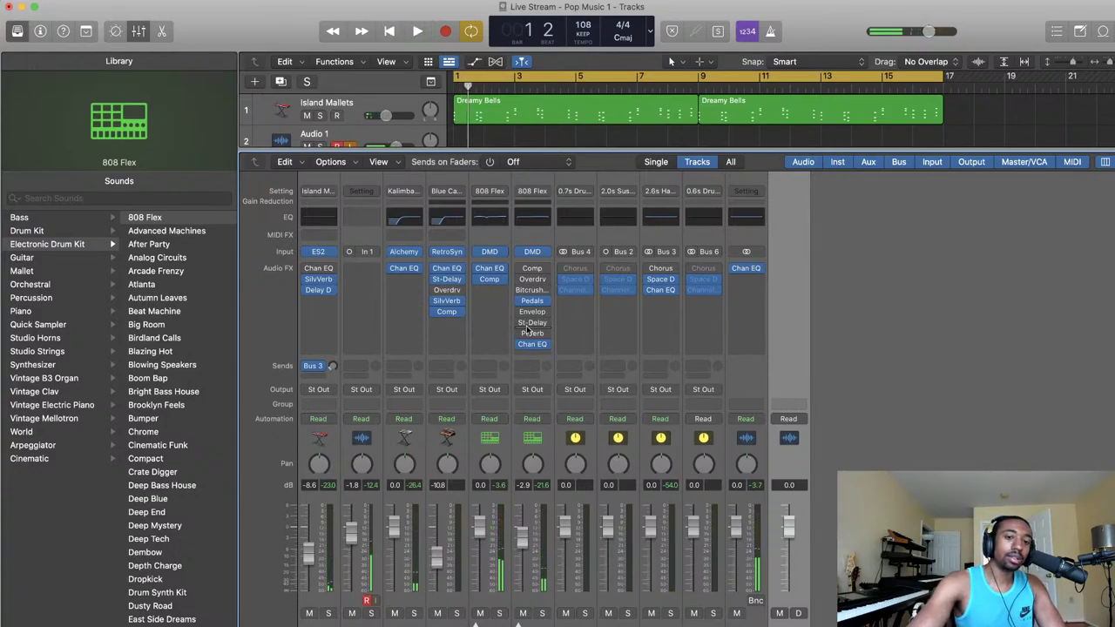
# - Play the opening bars of the beat in short bursts to check the channel levels in the mixer
pyautogui.press('space')
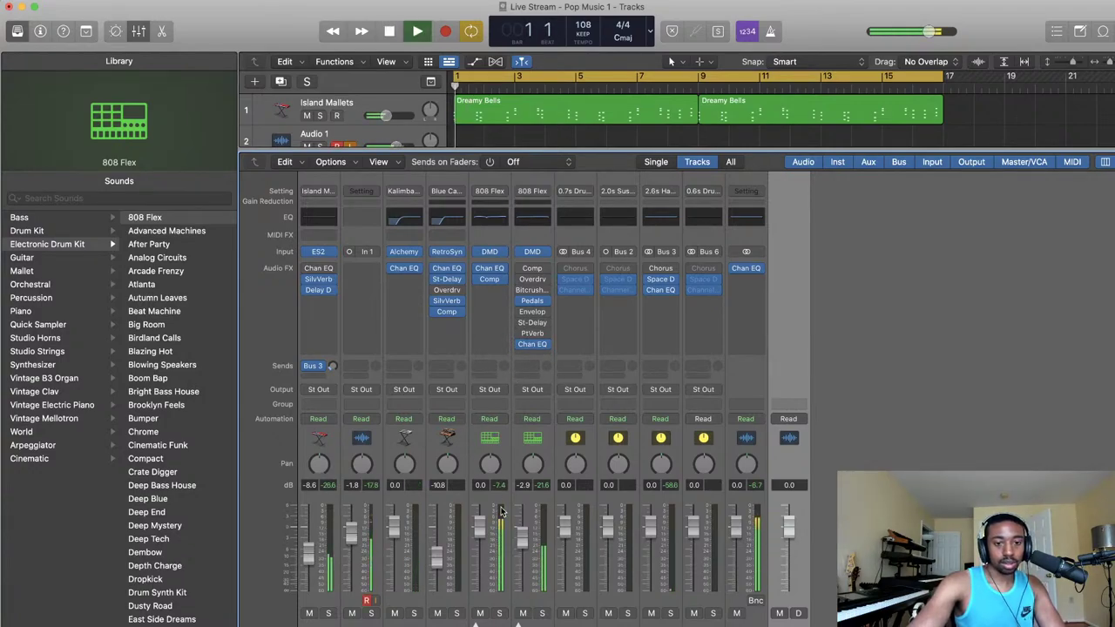
pyautogui.press('space')
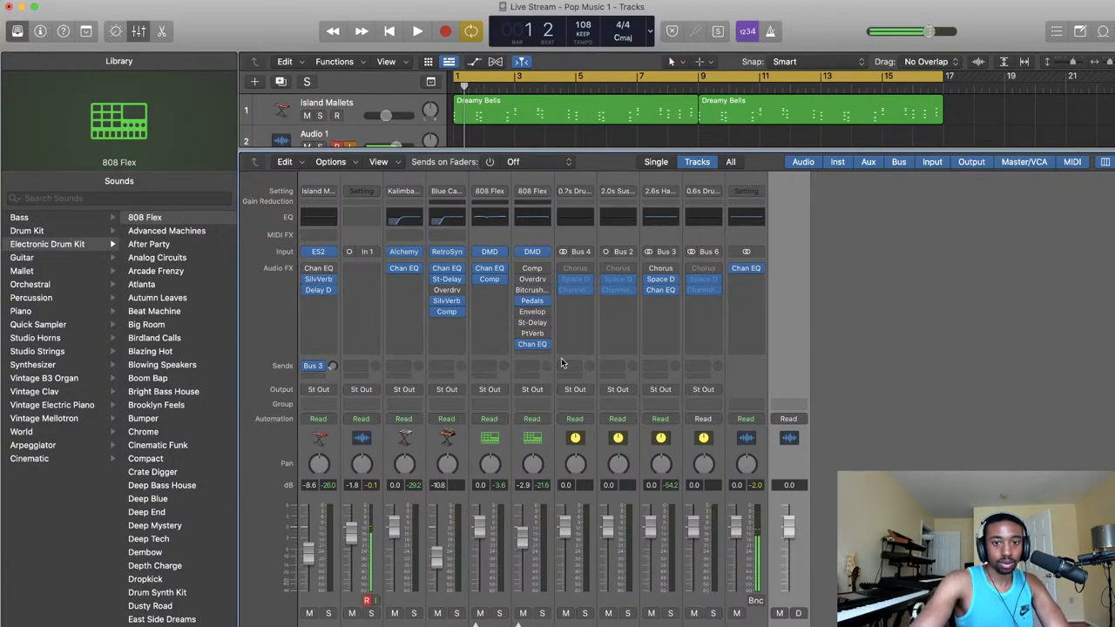
pyautogui.press('space')
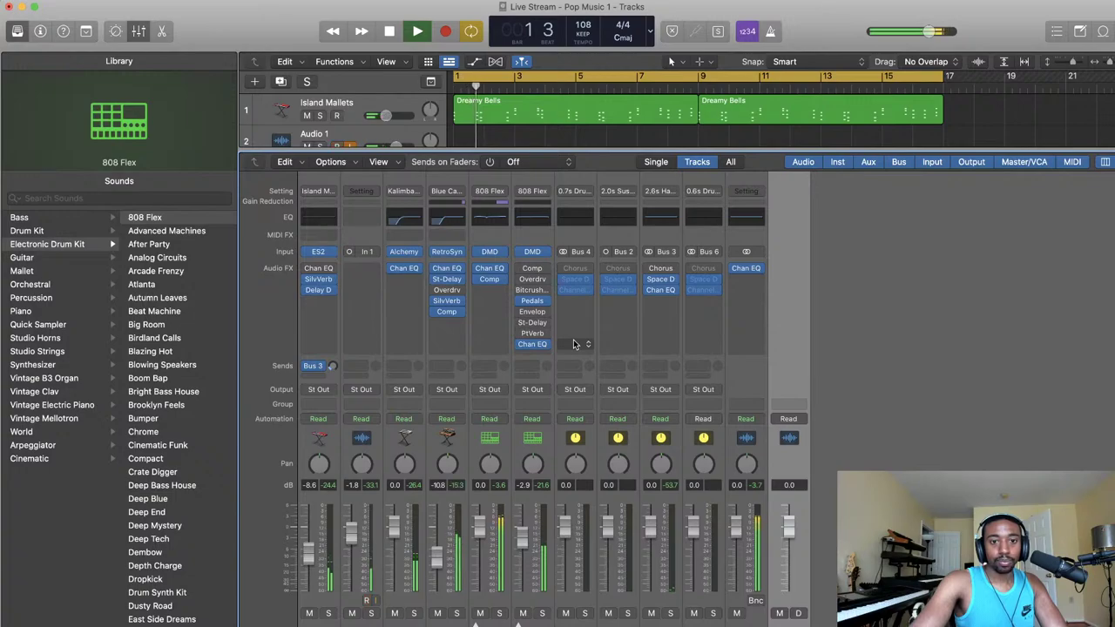
pyautogui.press('space')
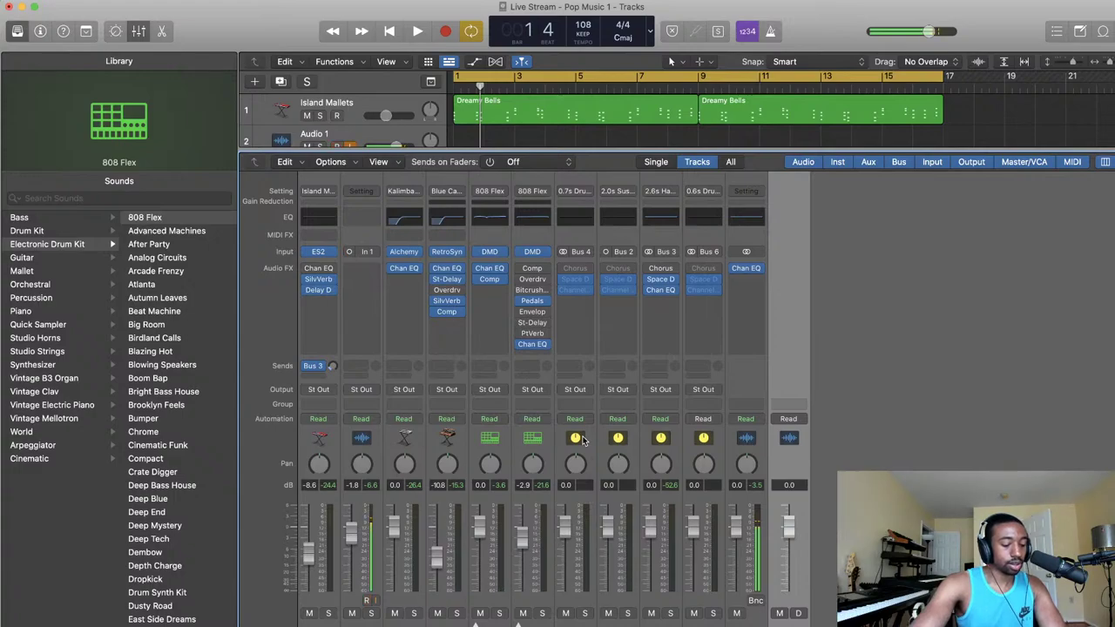
pyautogui.press('space')
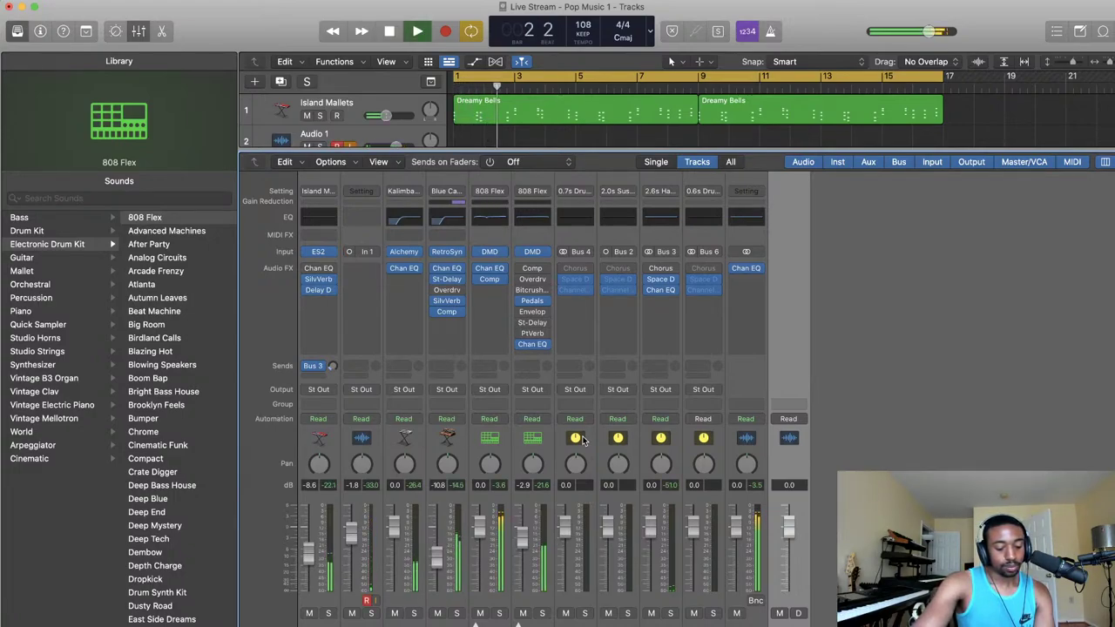
pyautogui.press('space')
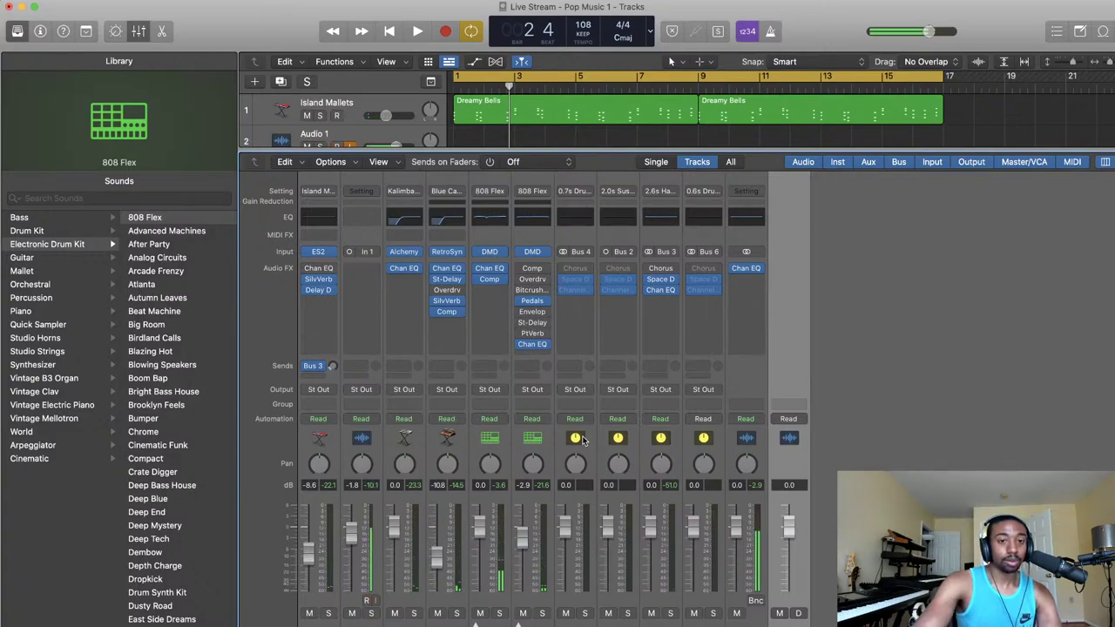
pyautogui.press('space')
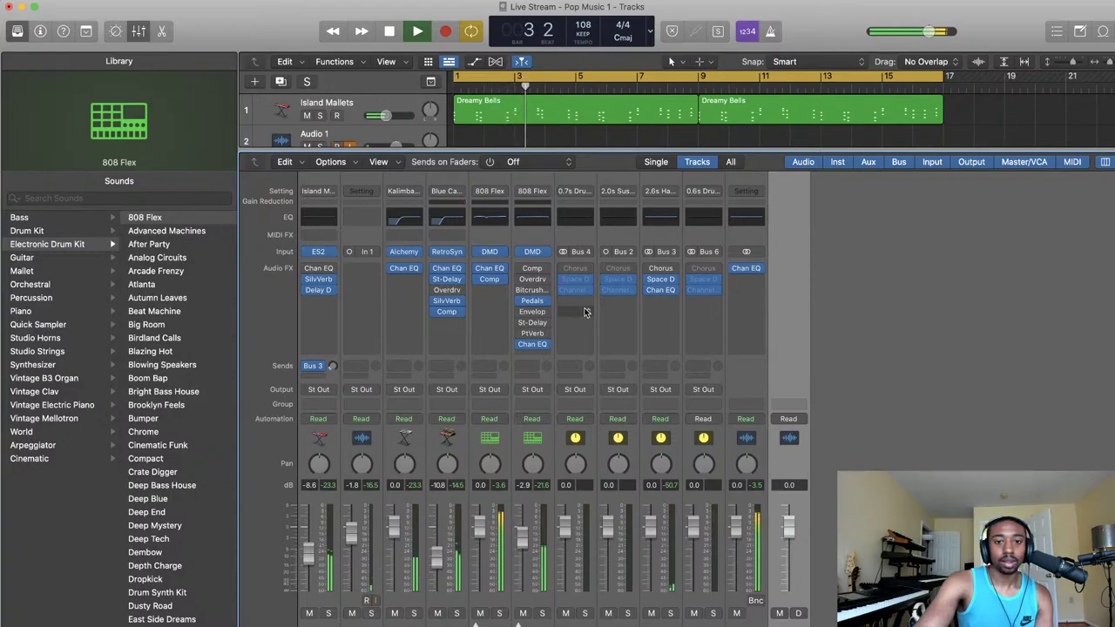
pyautogui.press('space')
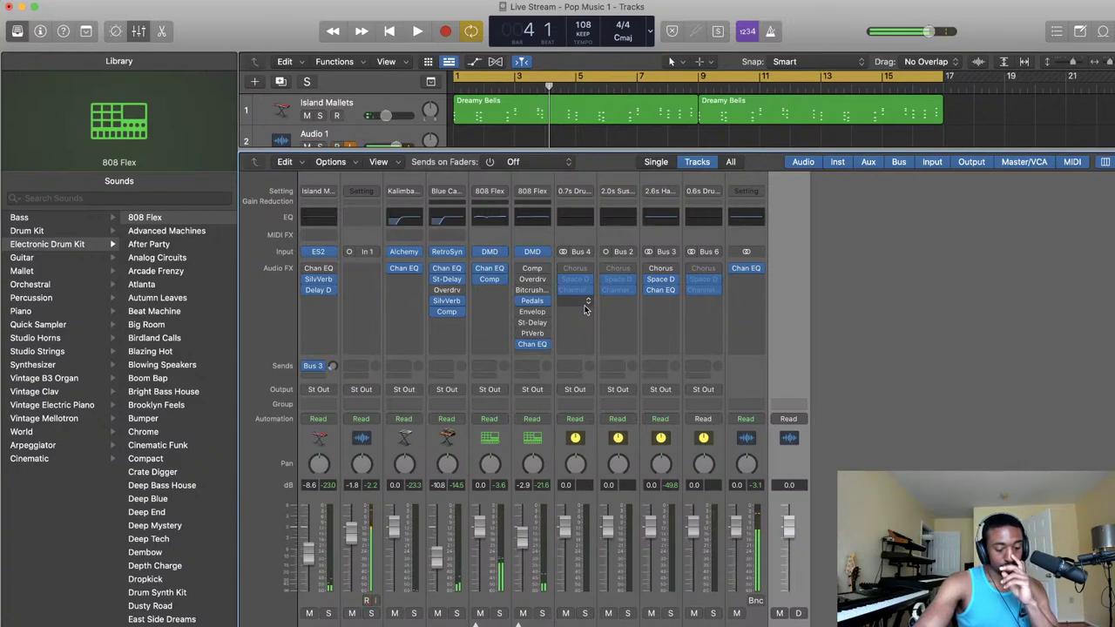
pyautogui.press('Return')
pyautogui.press('space')
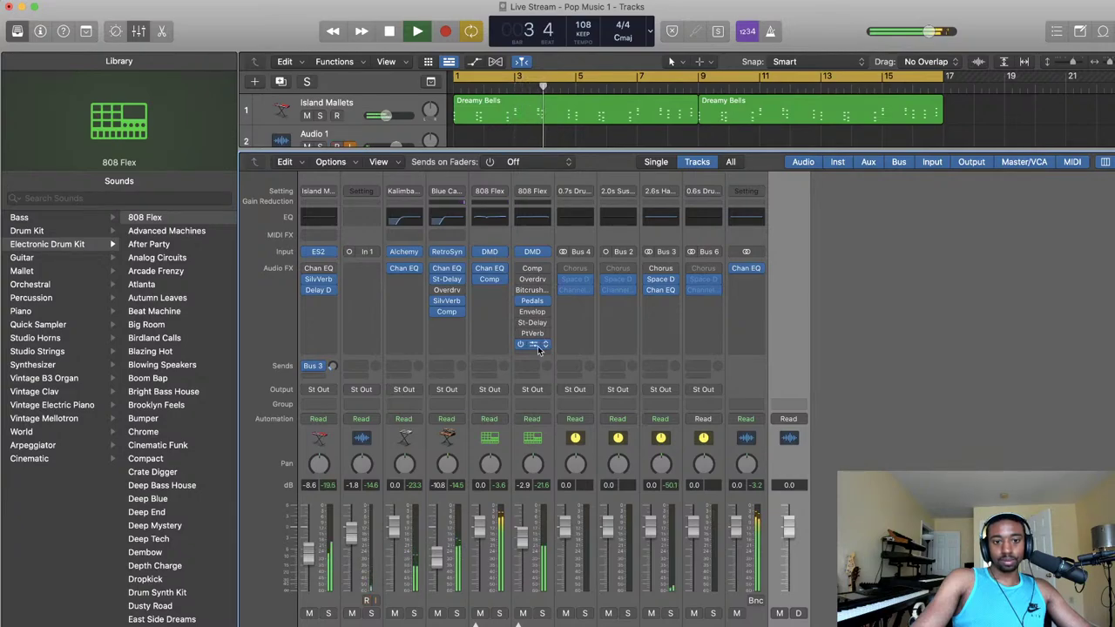
pyautogui.press('space')
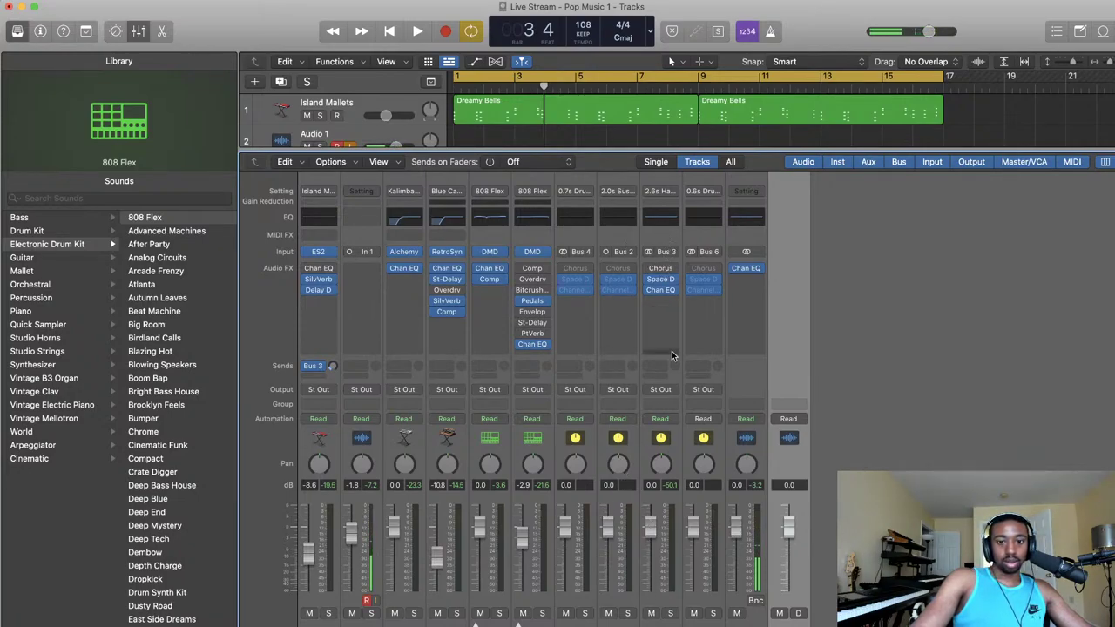
# - Check which source feeds the Bus 3 input of the 2.6s Hansa Studio aux channel during playback
pyautogui.press('space')
pyautogui.click(669, 254)
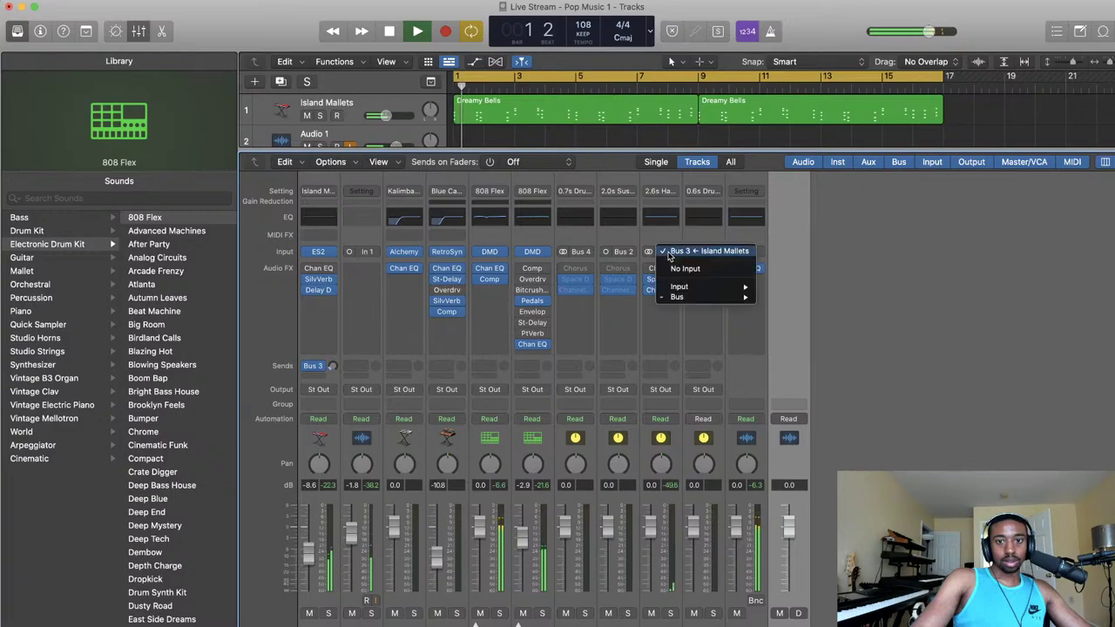
pyautogui.click(661, 251)
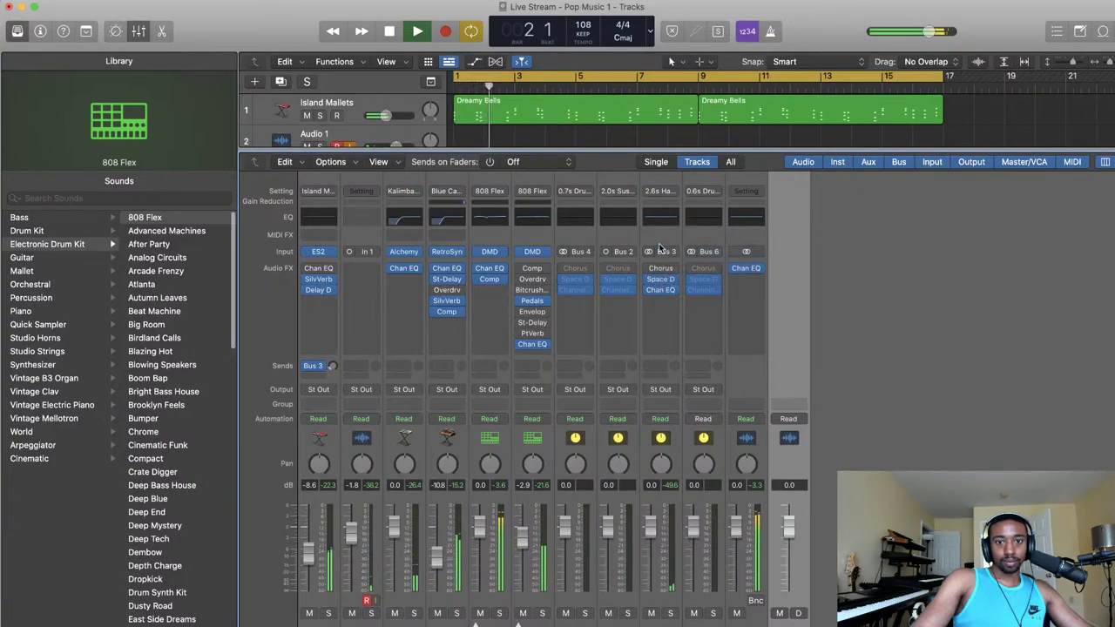
pyautogui.press('space')
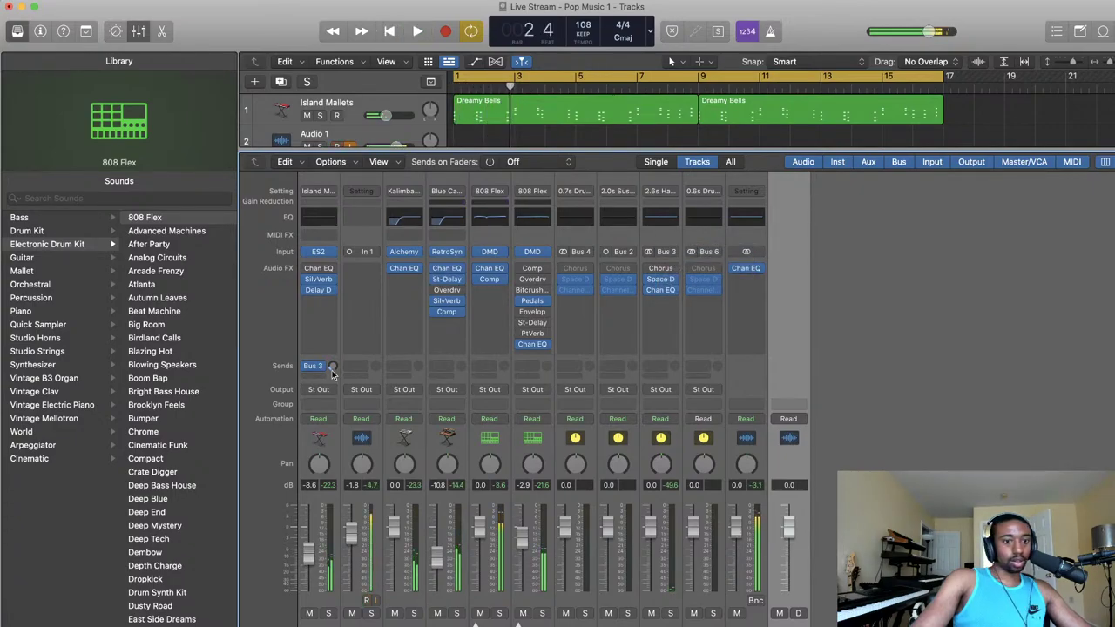
# - Try the Island Mallets channel's Bus 3 send at +1.1 dB during playback, and lower it to -16.8 dB
pyautogui.press('space')
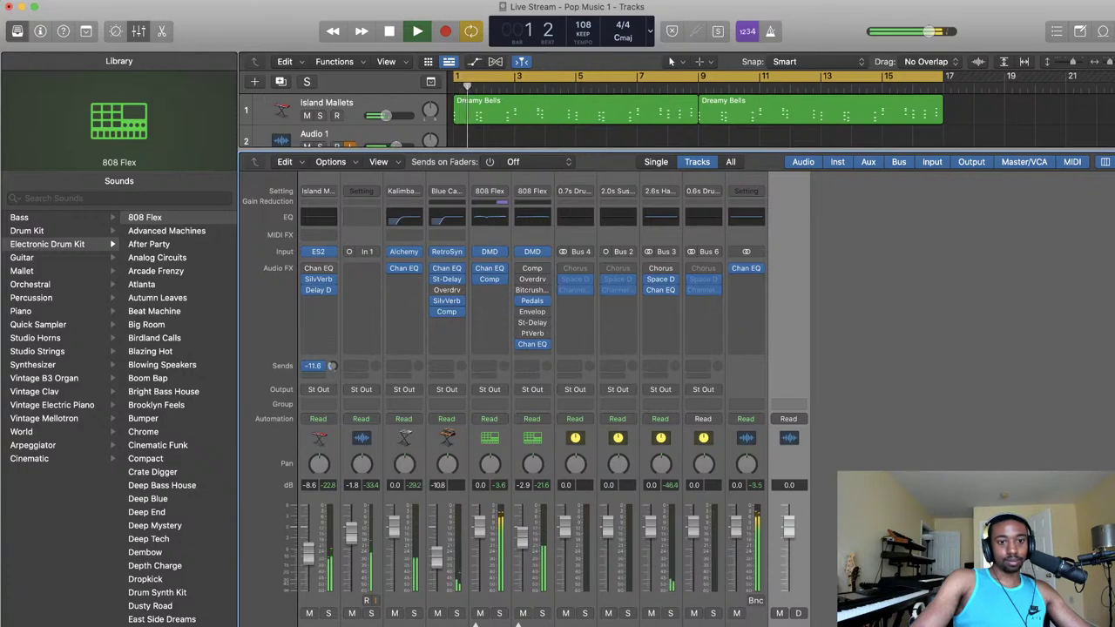
pyautogui.moveTo(332, 368); pyautogui.dragTo(336, 294)
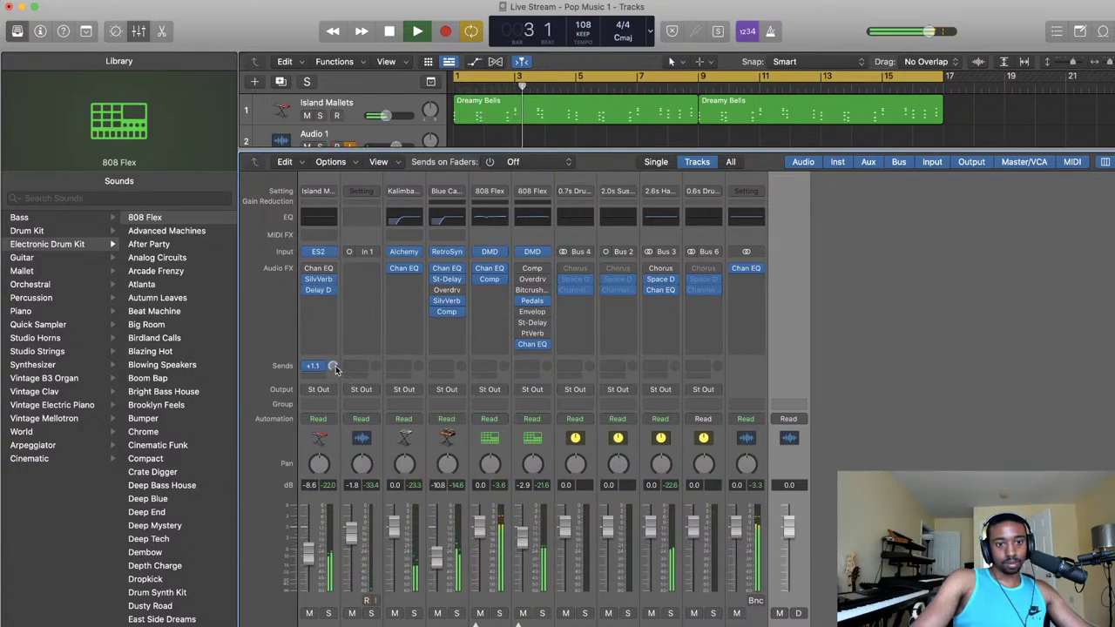
pyautogui.moveTo(332, 366); pyautogui.dragTo(332, 388)
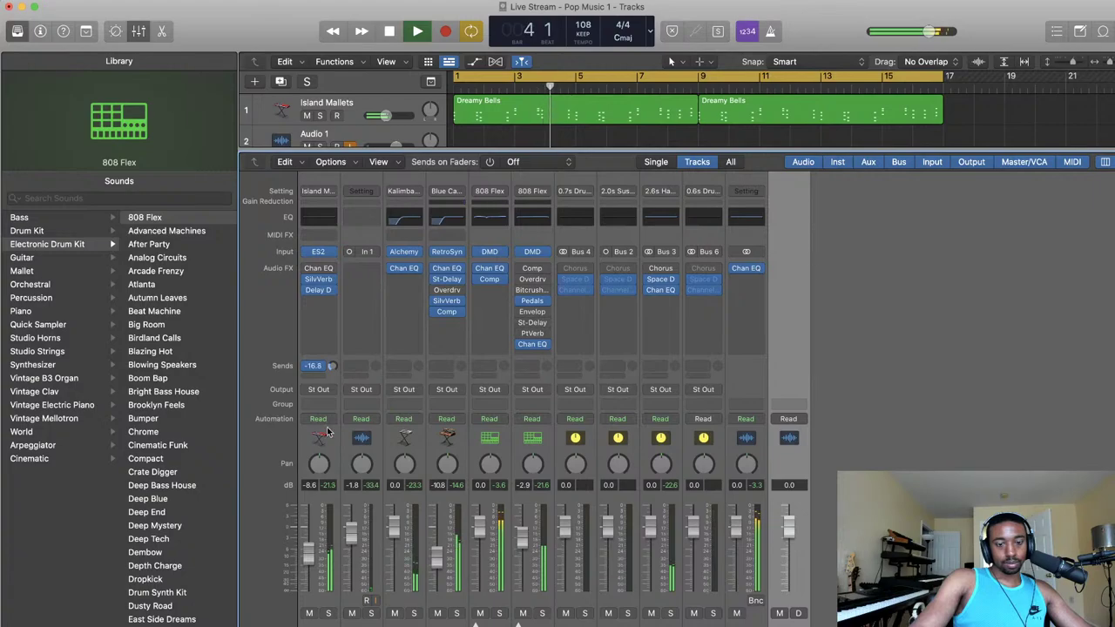
pyautogui.press('space')
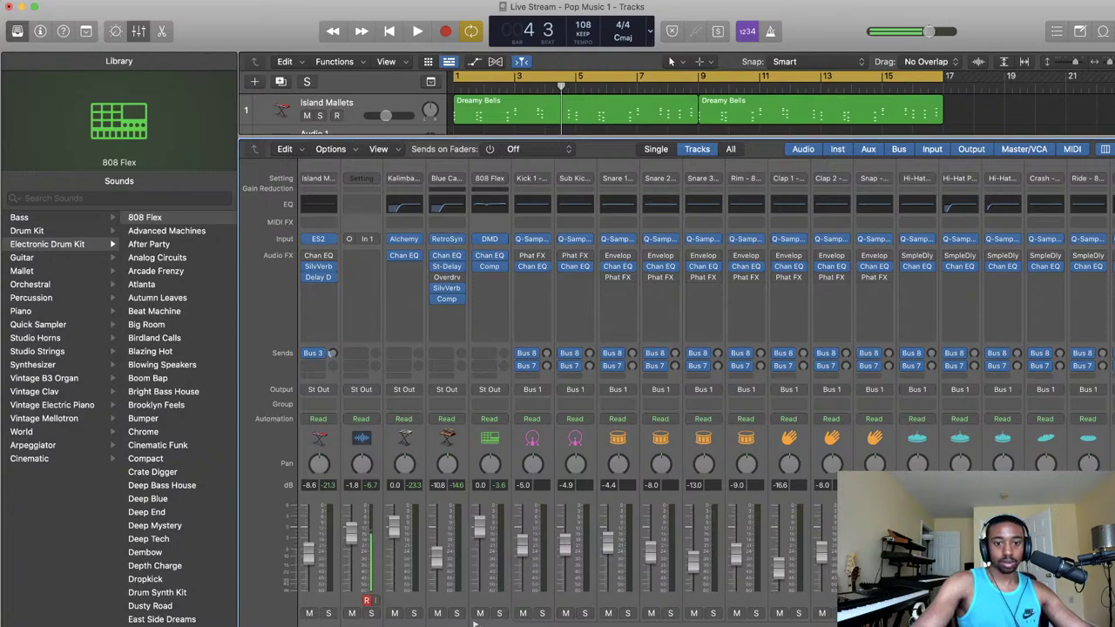
# - Play the beat with the second 808 Flex kit's channels expanded and raise the Snare 1 fader to -3.1 dB
pyautogui.hscroll(3, 566, 392)
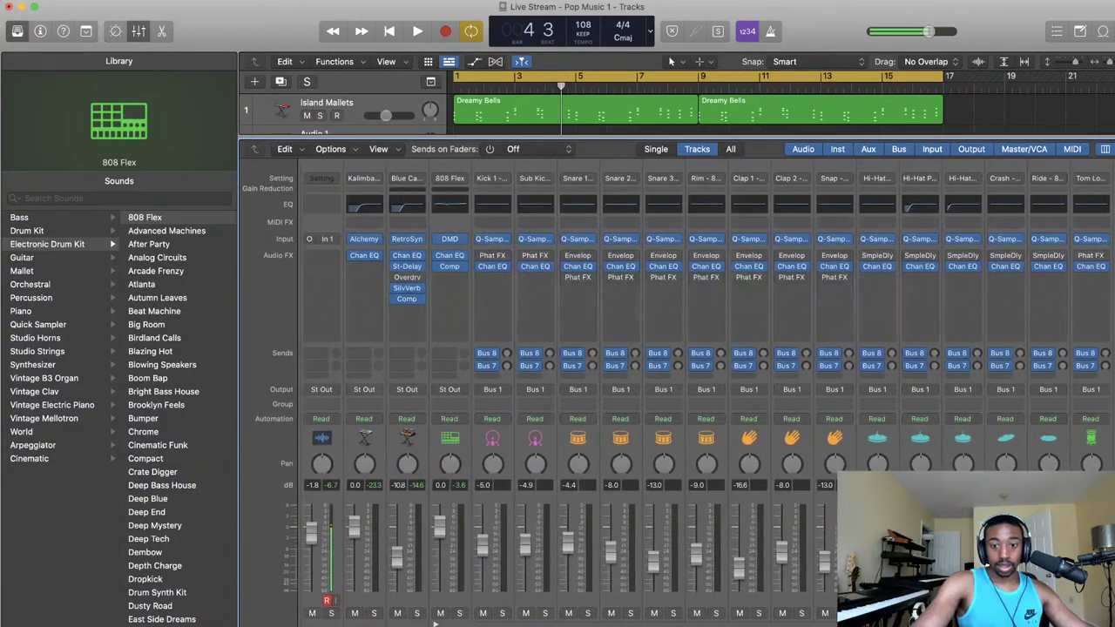
pyautogui.press('space')
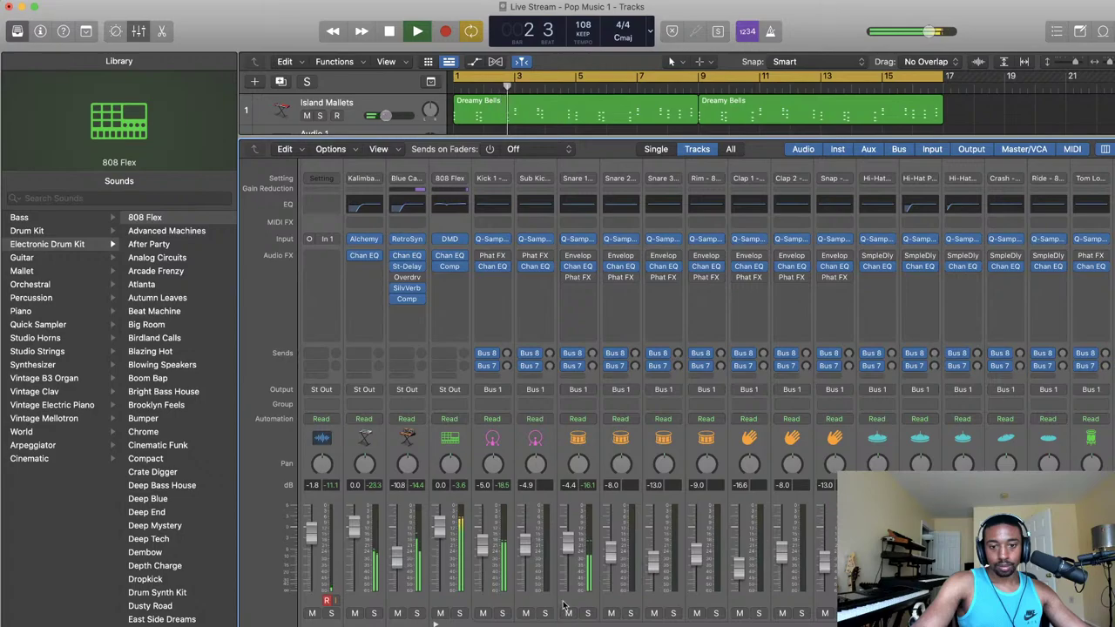
pyautogui.press('space')
pyautogui.moveTo(572, 570); pyautogui.dragTo(571, 544)
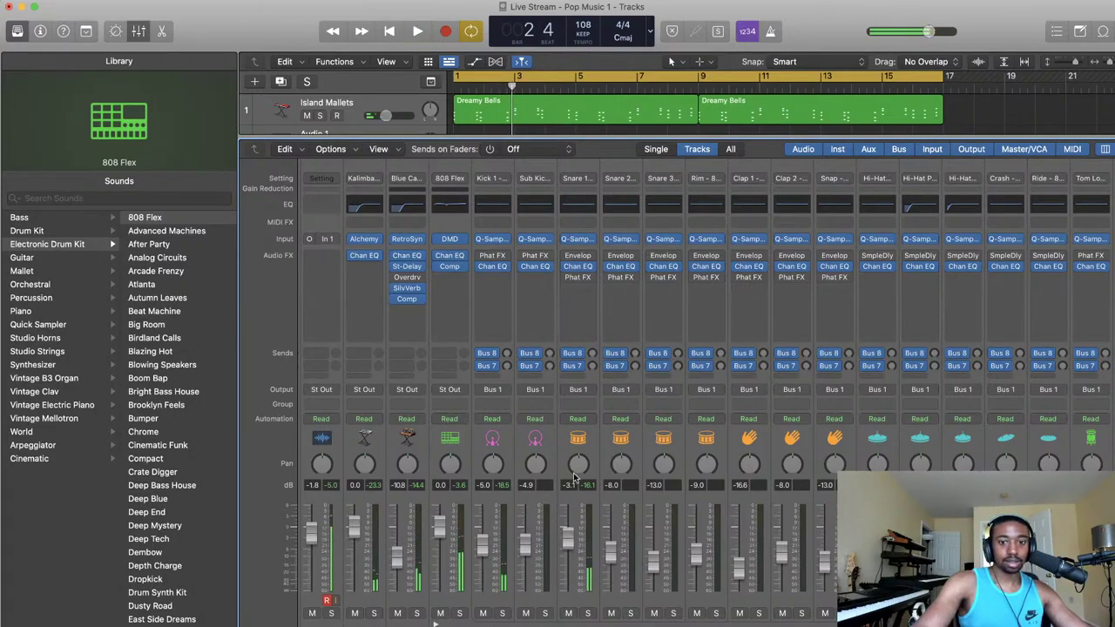
# - Reroute Snare 1's Bus 8 send to Bus 3, the Large Room/2.6s Hansa Studio reverb, and check its send options
pyautogui.click(575, 353)
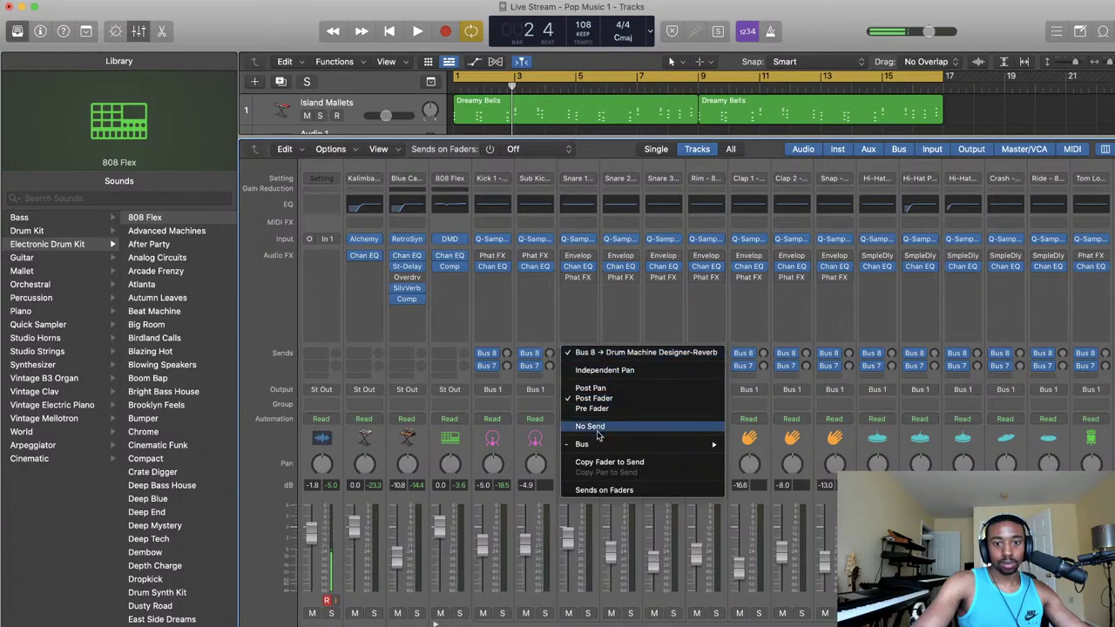
pyautogui.moveTo(593, 444)
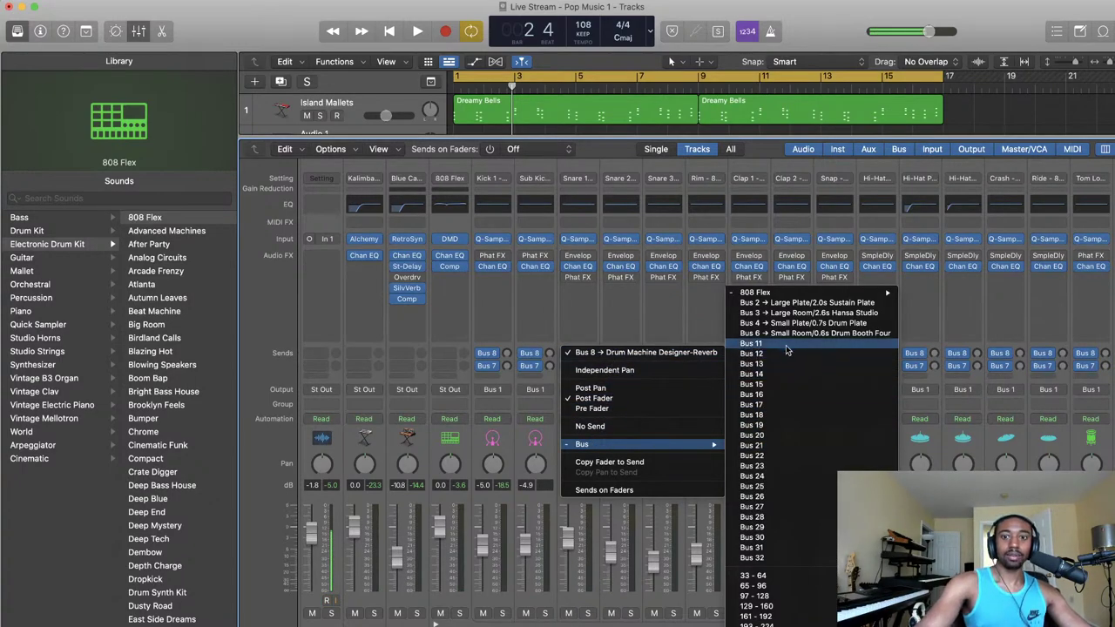
pyautogui.click(785, 313)
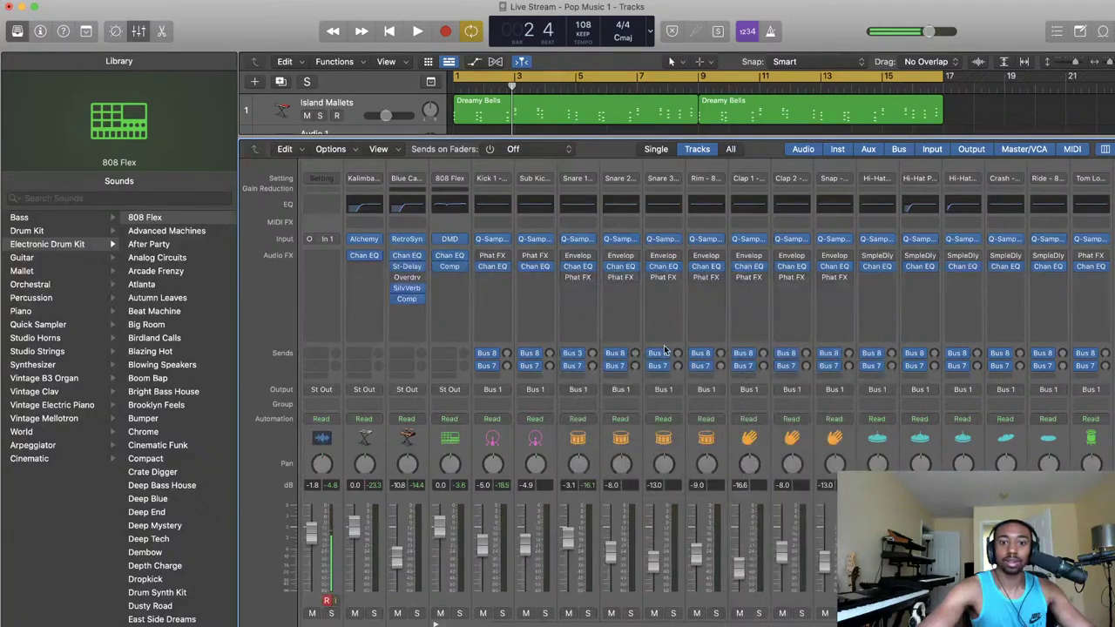
pyautogui.click(584, 358)
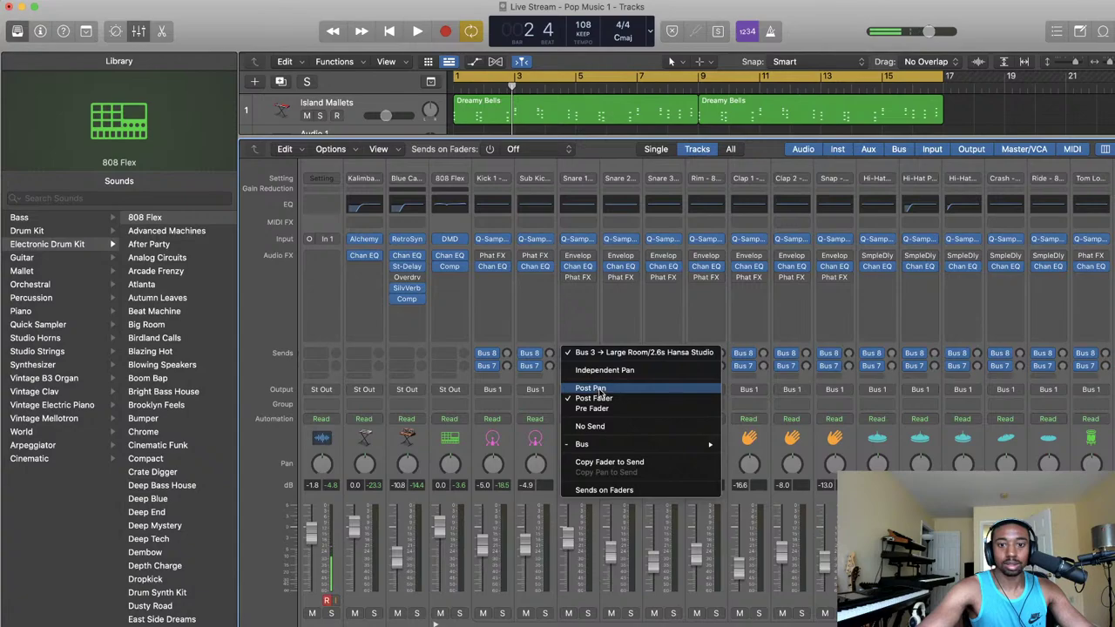
pyautogui.click(579, 312)
# - Raise Snare 1's Bus 3 send level, audition it with the beat, and collapse the 808 Flex kit's individual channels
pyautogui.press('space')
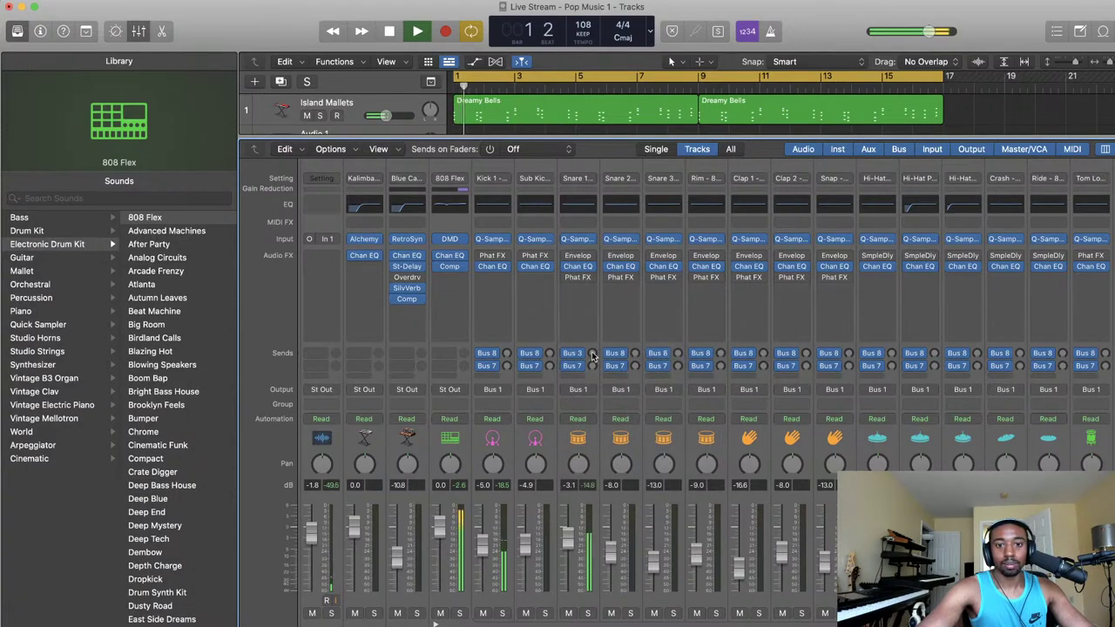
pyautogui.moveTo(593, 355); pyautogui.dragTo(580, 324)
pyautogui.press('space')
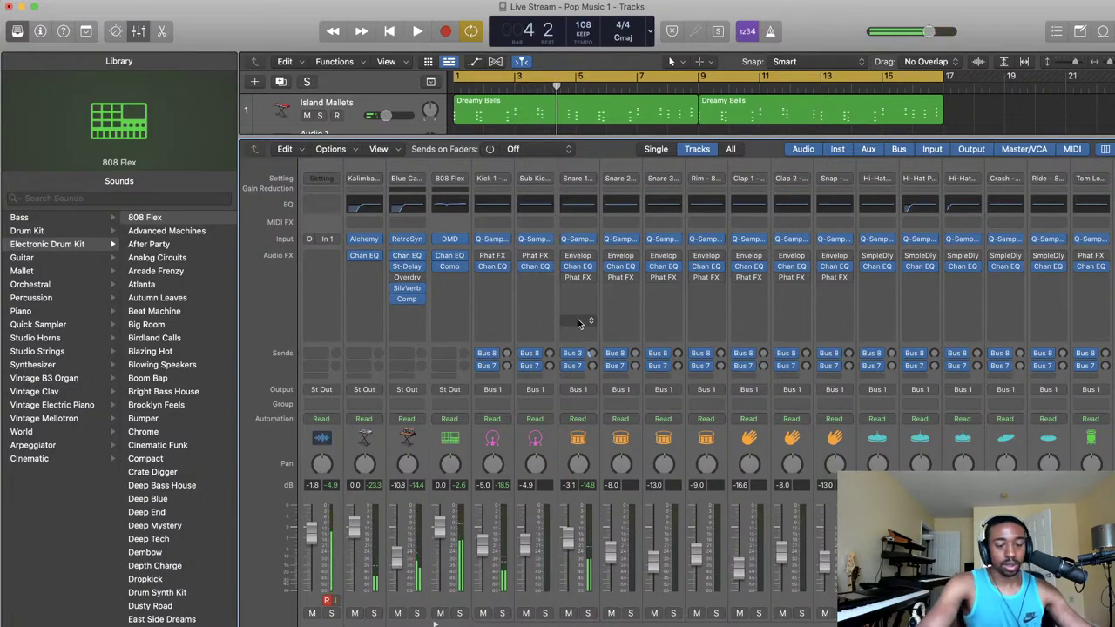
pyautogui.press('space')
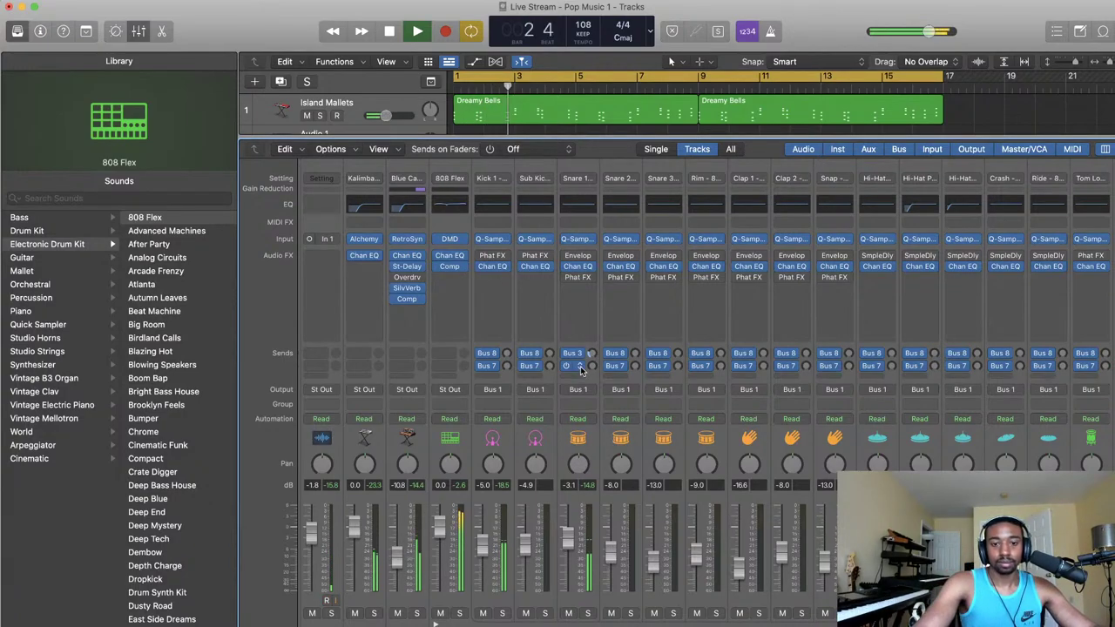
pyautogui.click(436, 624)
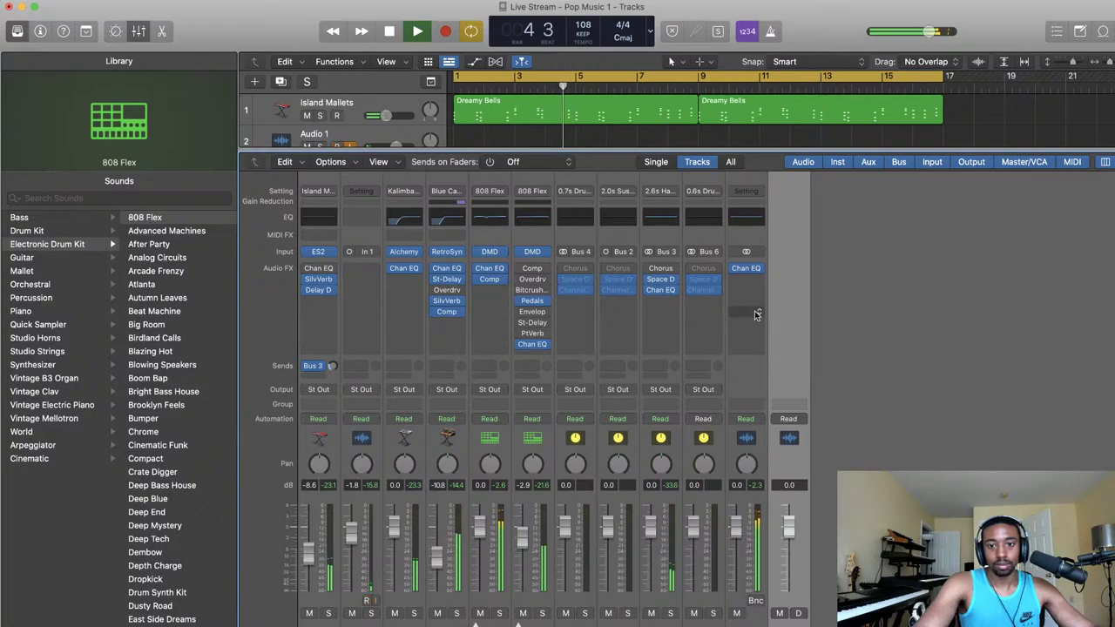
# - Replay the beat, open the Stereo Out's Channel EQ during playback, and set its processing to Mid Only
pyautogui.press('space')
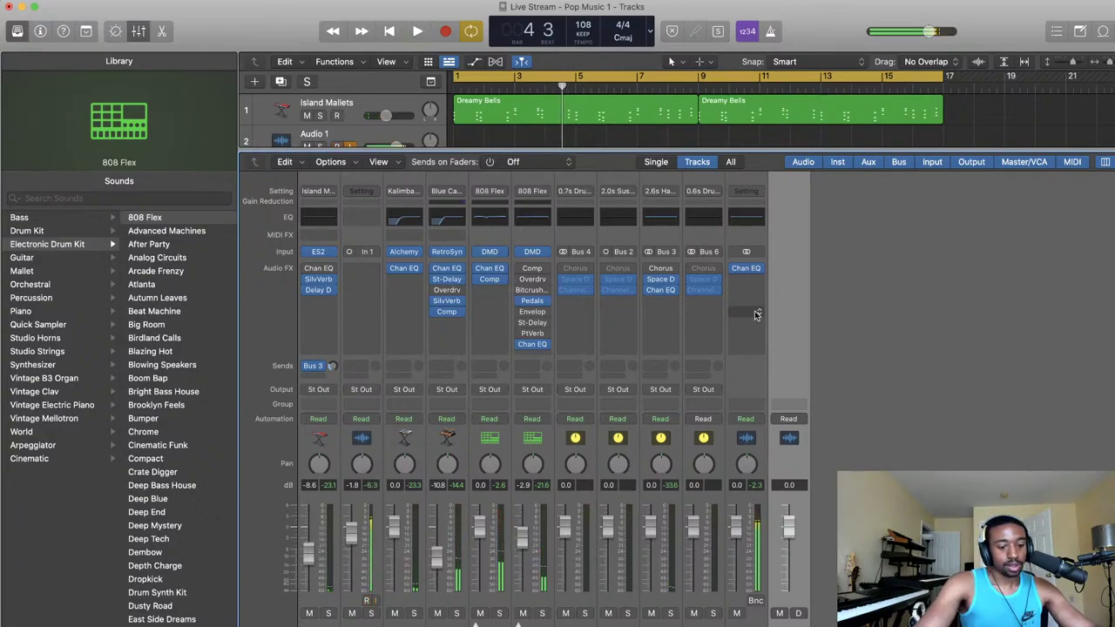
pyautogui.press('space')
pyautogui.press('space')
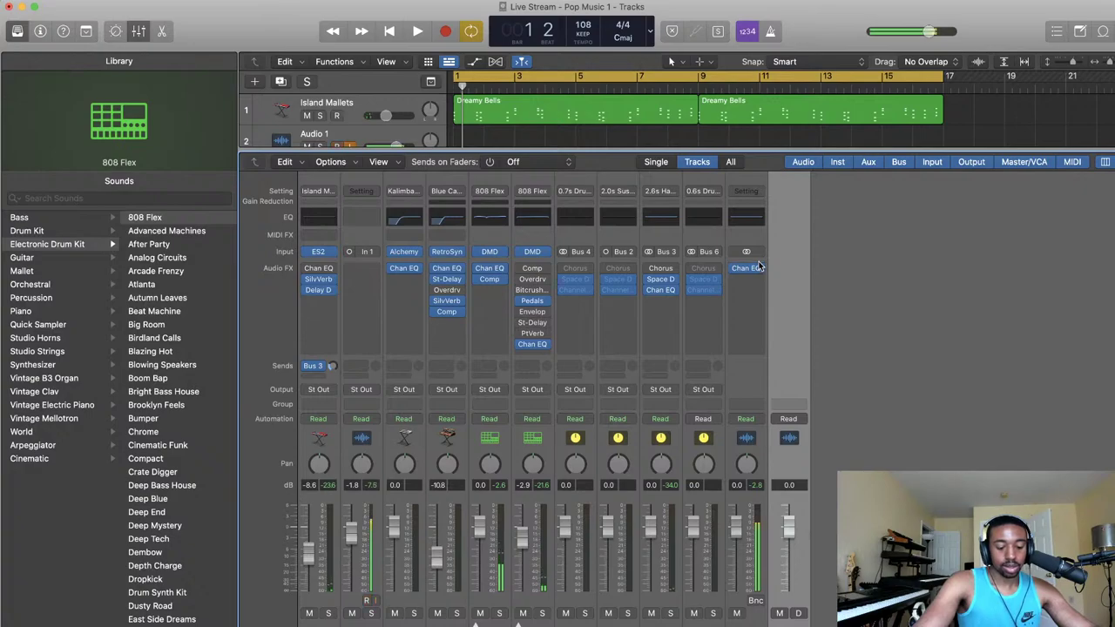
pyautogui.moveTo(756, 271)
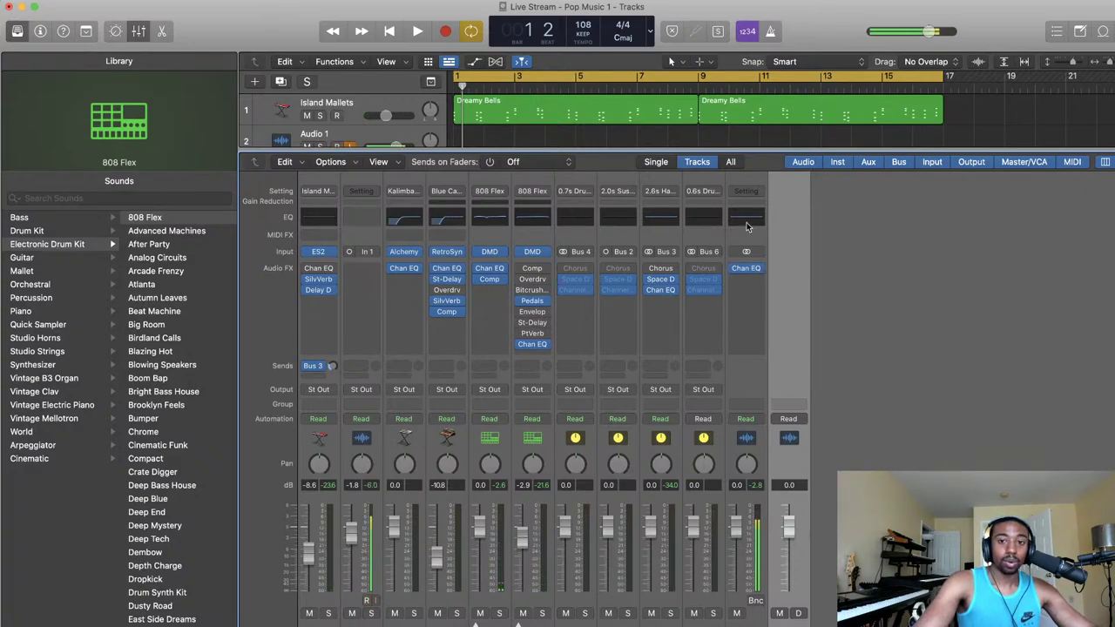
pyautogui.press('space')
pyautogui.click(746, 273)
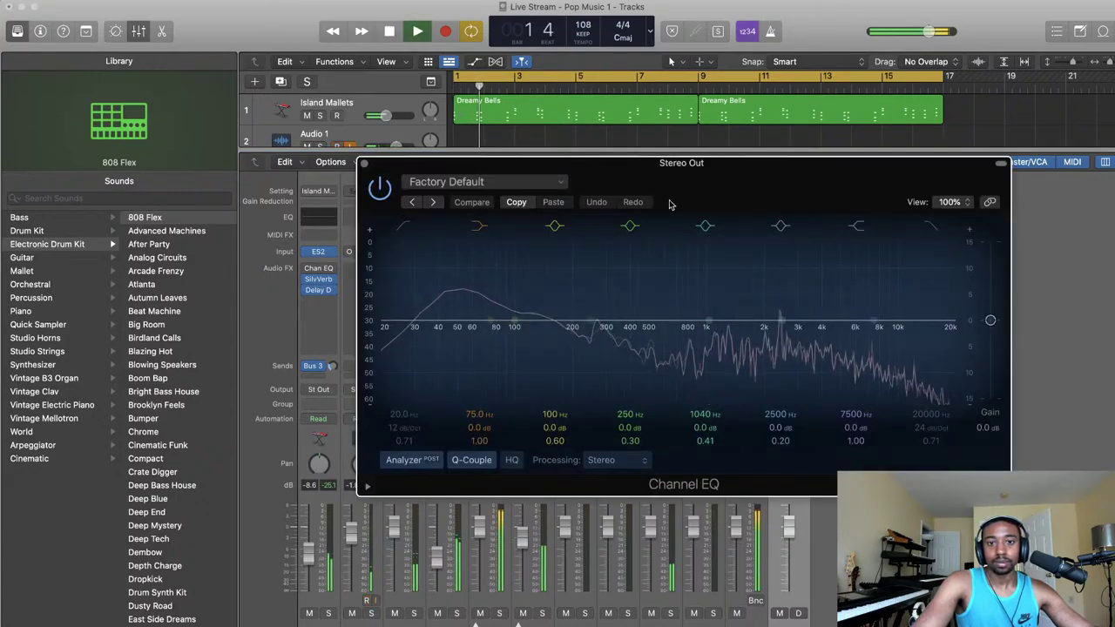
pyautogui.moveTo(693, 161); pyautogui.dragTo(692, 161)
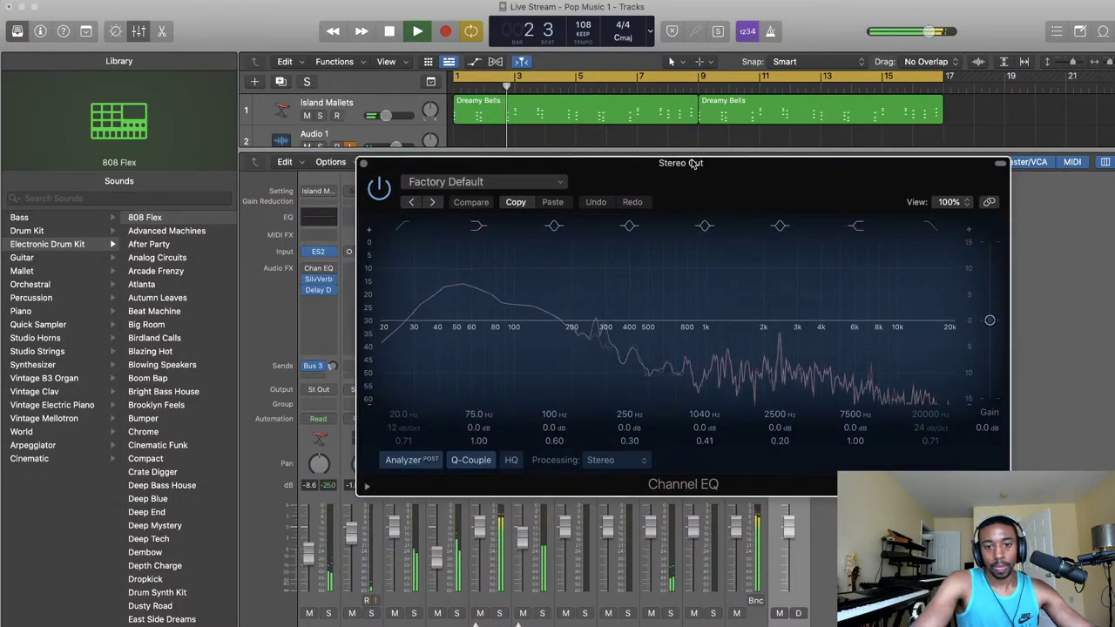
pyautogui.click(618, 462)
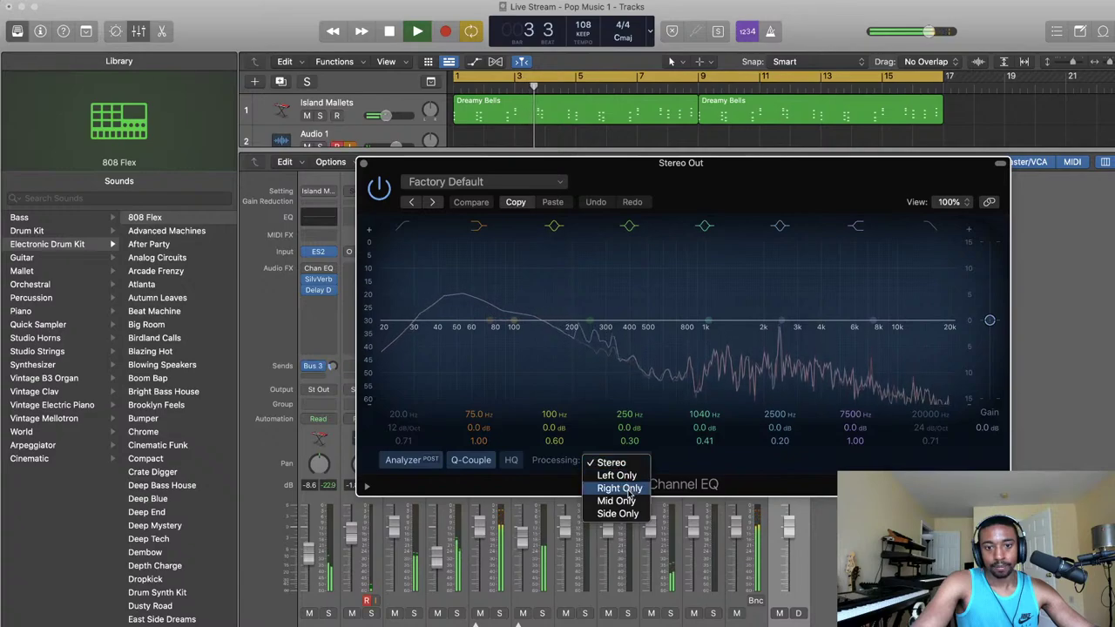
pyautogui.click(616, 501)
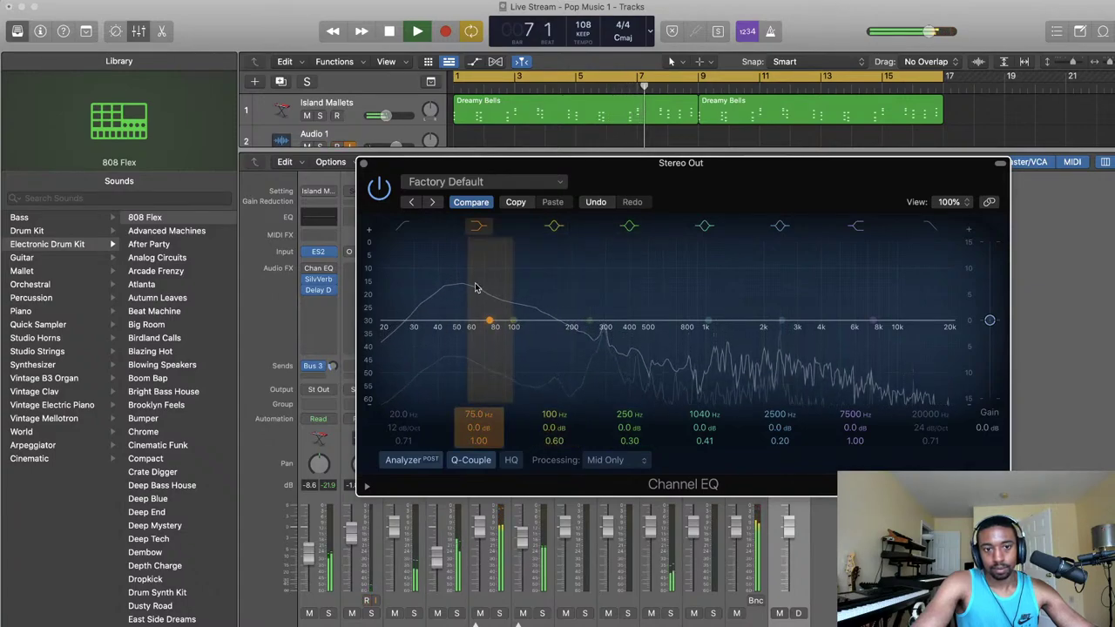
# - Enable the Stereo Out EQ's low-cut band and set it to 29.6 Hz with a 48 dB/Oct slope
pyautogui.click(404, 232)
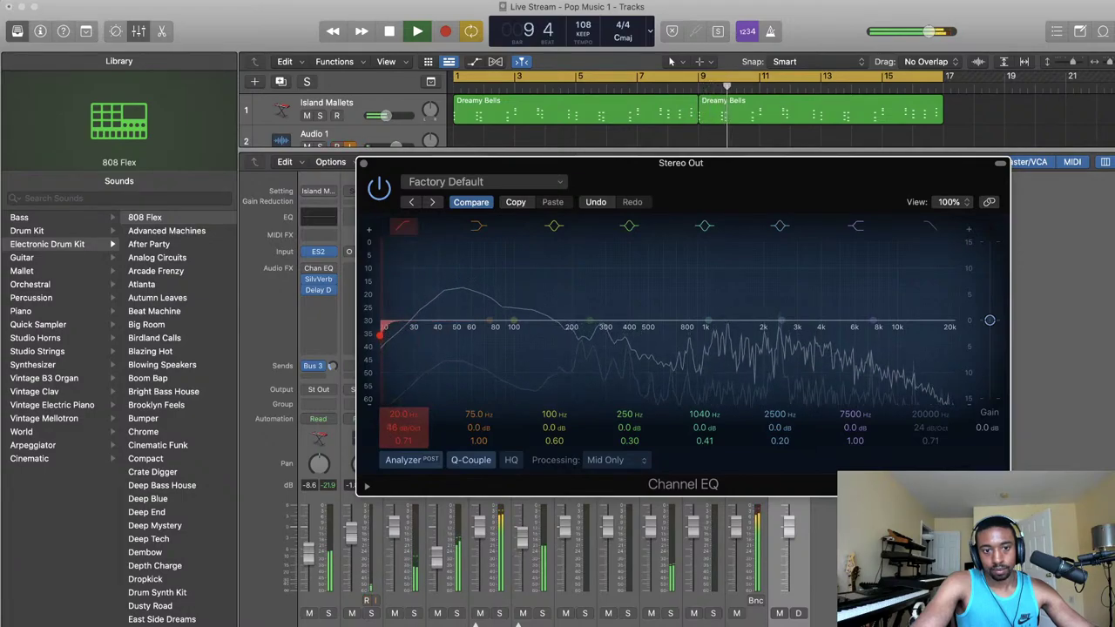
pyautogui.moveTo(396, 416)
pyautogui.mouseDown()
pyautogui.moveTo(397, 371)
pyautogui.moveTo(397, 402)
pyautogui.mouseUp()
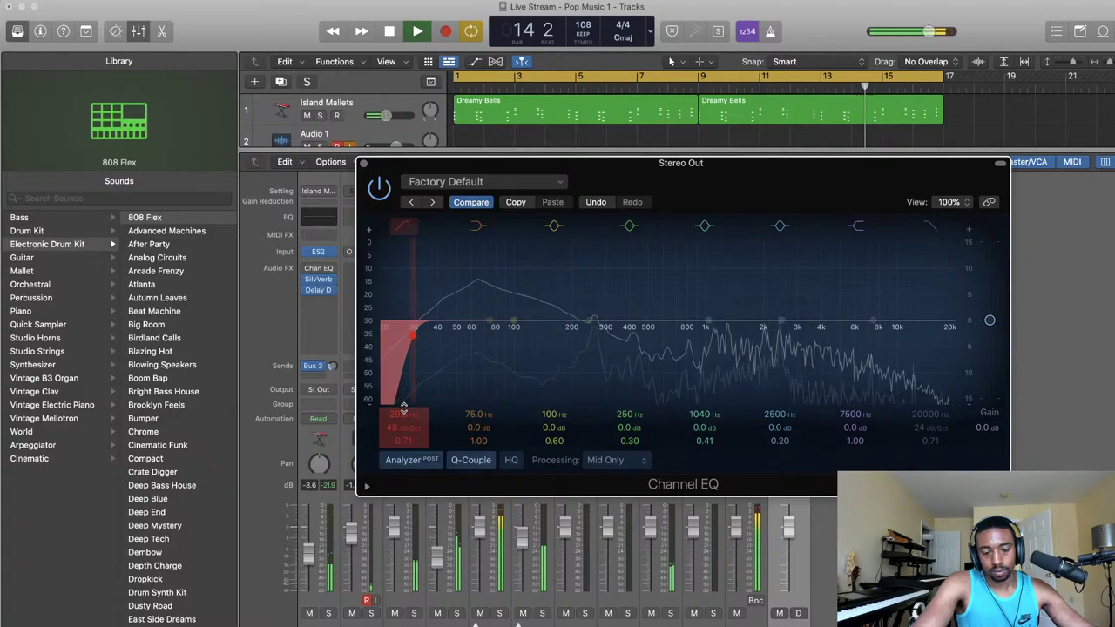
pyautogui.press('space')
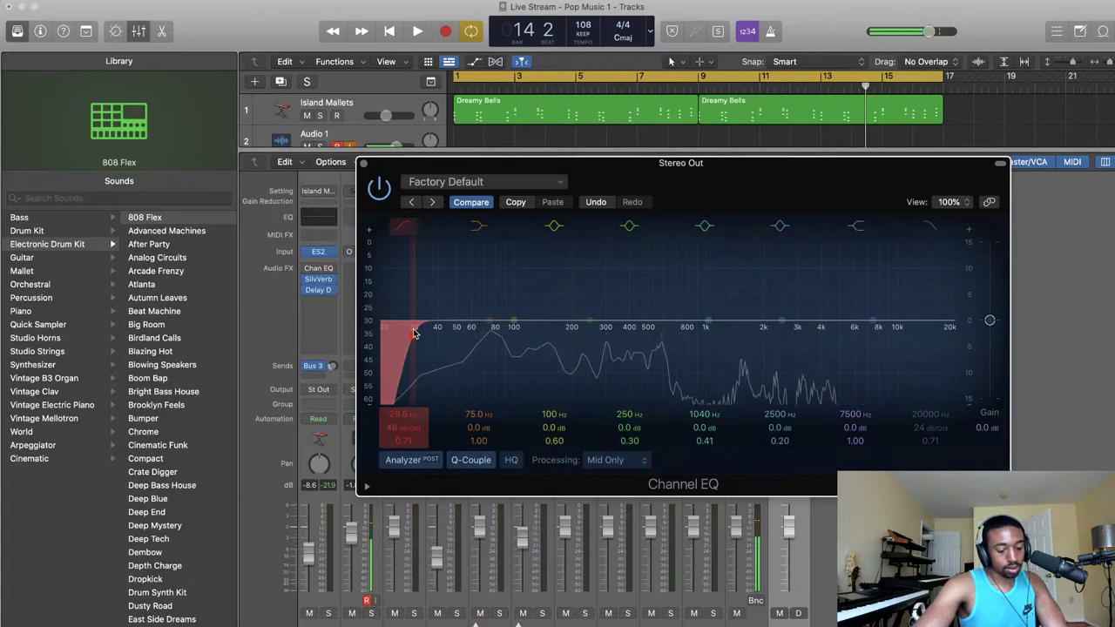
# - During playback, boost 210 Hz by 1.0 dB with Q 1.30 and cut 486 Hz by 1.5 dB with Q 2.10
pyautogui.press('space')
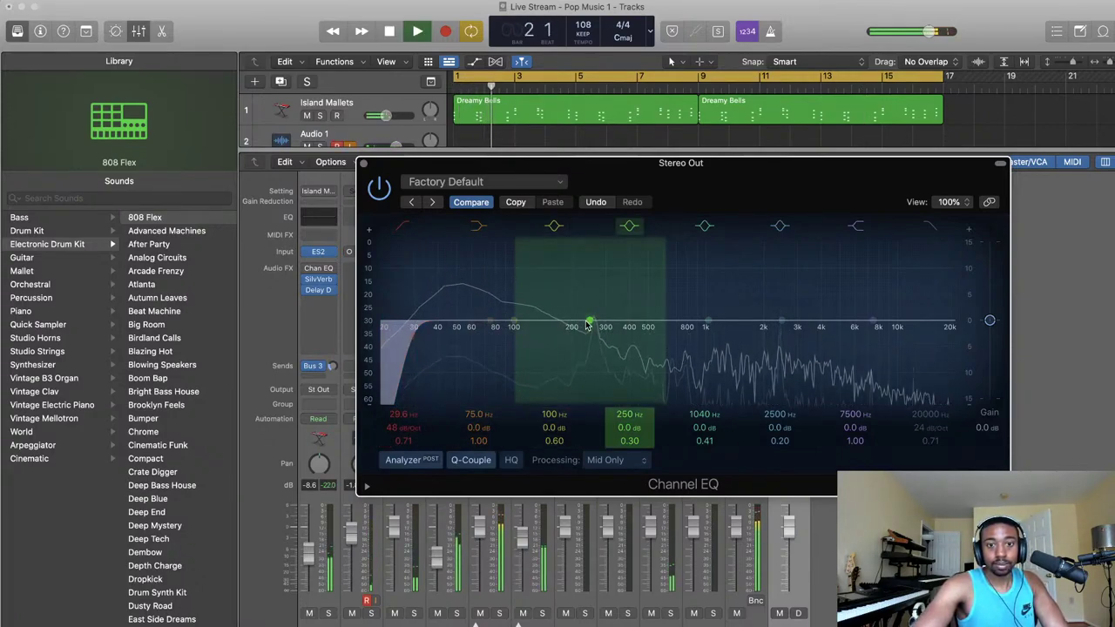
pyautogui.moveTo(590, 321); pyautogui.dragTo(576, 283)
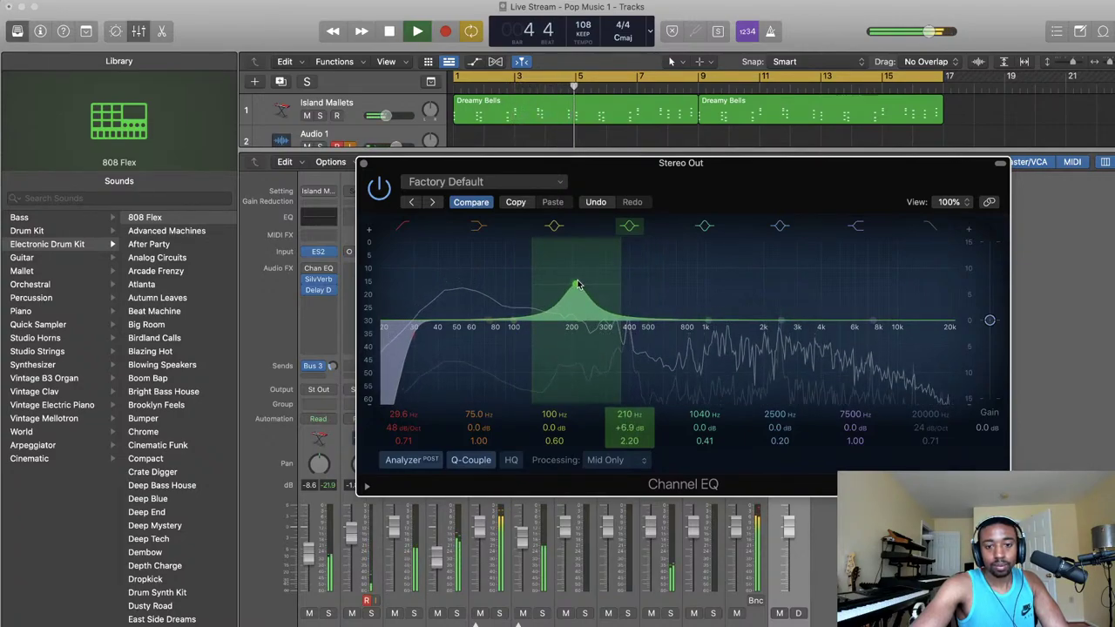
pyautogui.moveTo(627, 430); pyautogui.dragTo(627, 460)
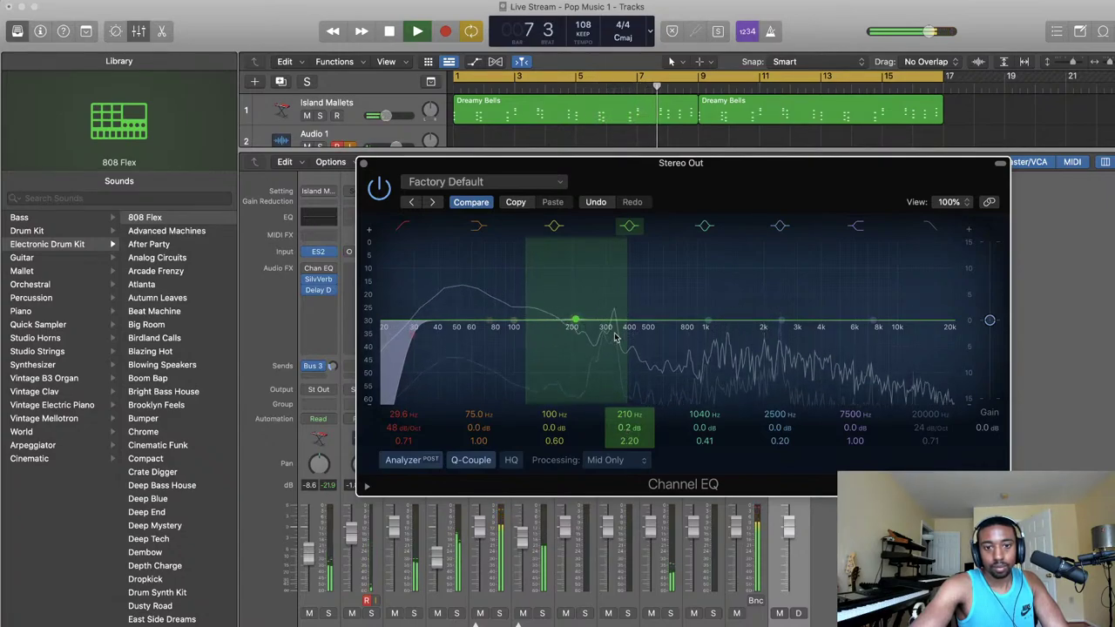
pyautogui.moveTo(628, 429); pyautogui.dragTo(628, 451)
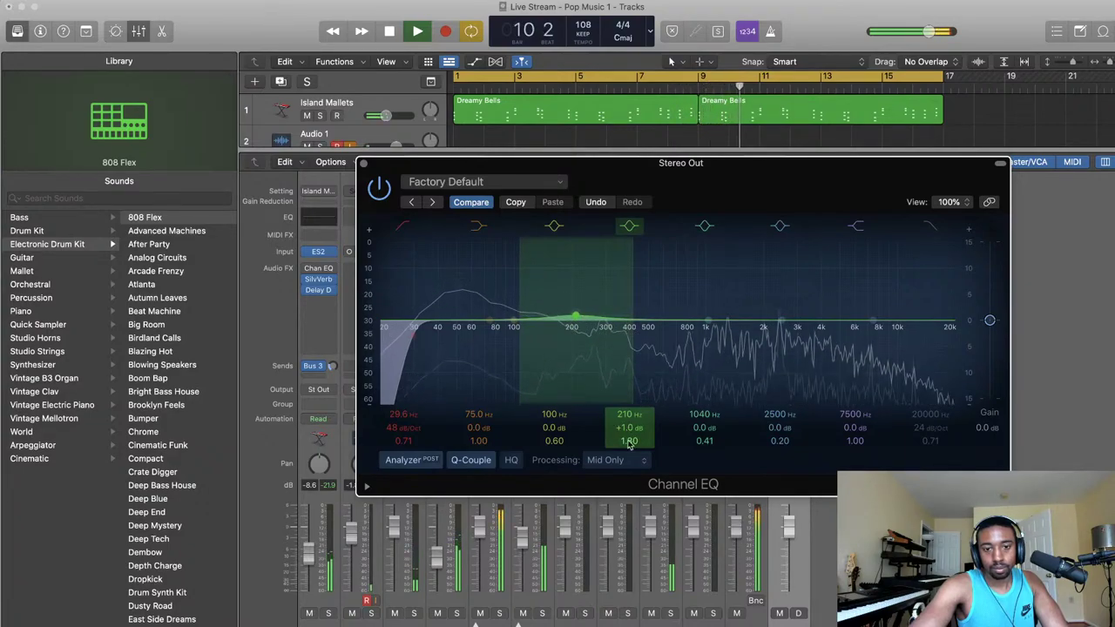
pyautogui.moveTo(709, 323); pyautogui.dragTo(645, 294)
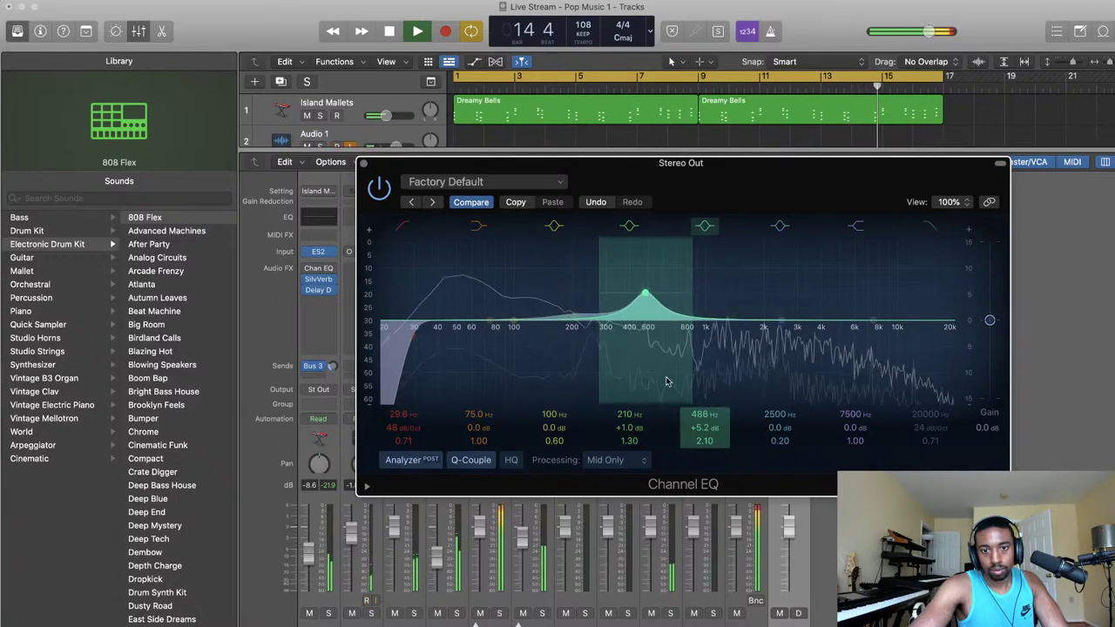
pyautogui.moveTo(645, 294); pyautogui.dragTo(646, 327)
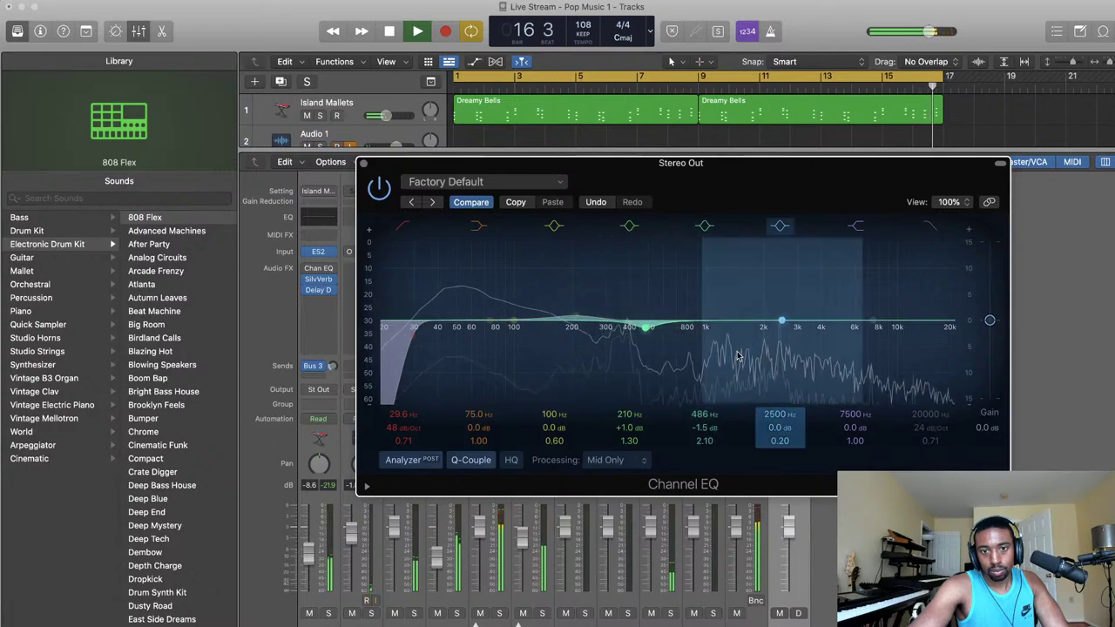
# - Cut 2840 Hz by 1.2 dB with Q 1.40 and raise the high shelf at 7450 Hz to +1.3 dB
pyautogui.moveTo(783, 322); pyautogui.dragTo(797, 333)
pyautogui.scroll(5, 796, 330)
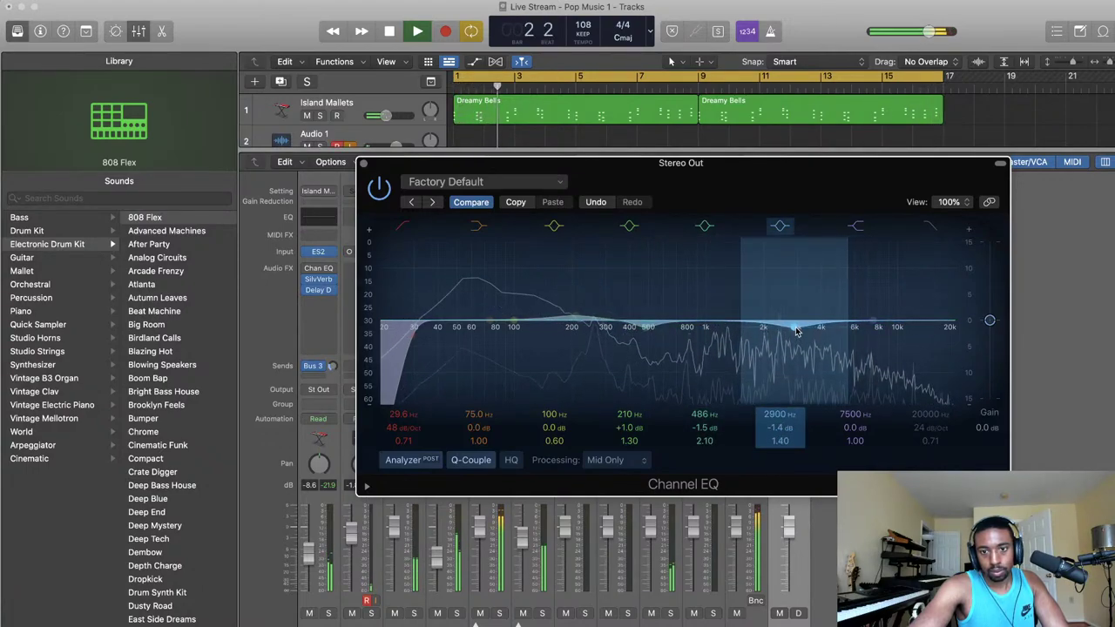
pyautogui.click(797, 331)
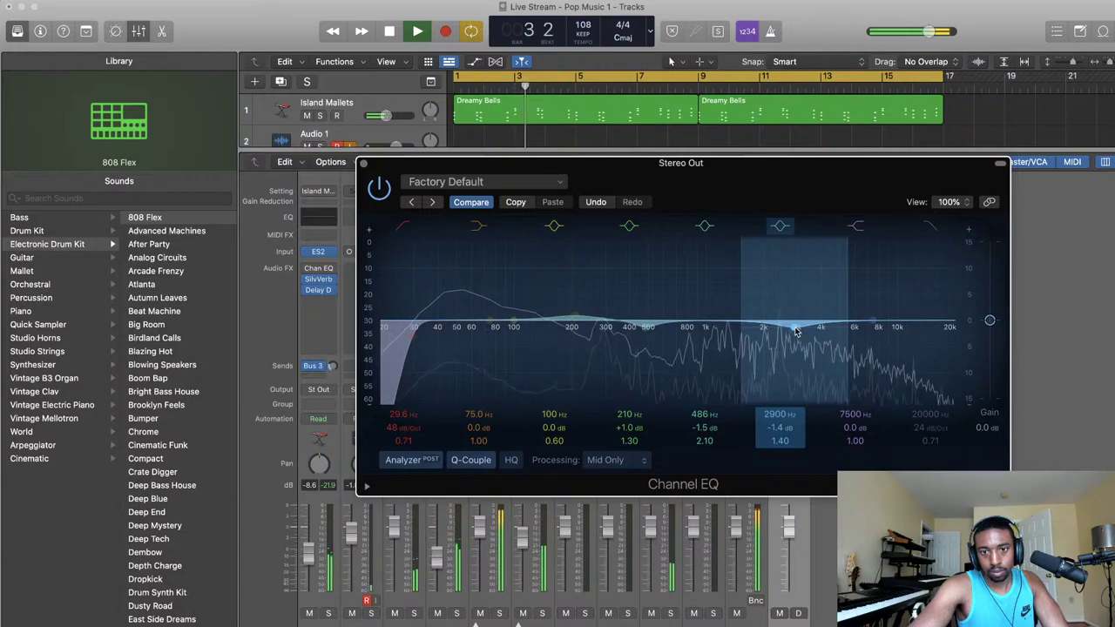
pyautogui.moveTo(796, 331); pyautogui.dragTo(793, 329)
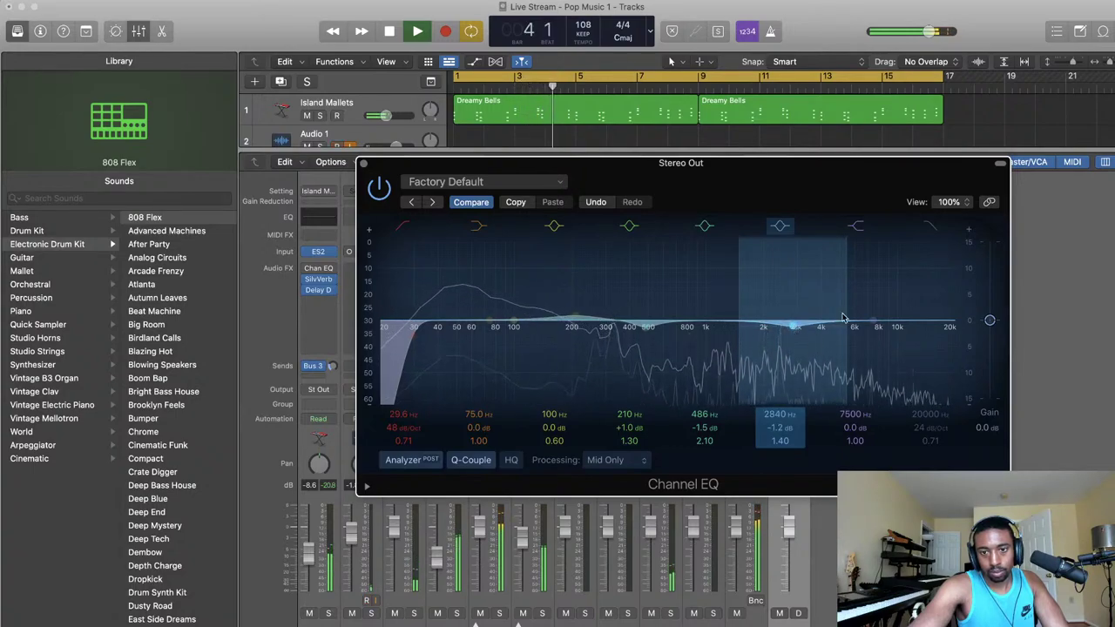
pyautogui.moveTo(865, 320); pyautogui.dragTo(862, 316)
pyautogui.moveTo(863, 313); pyautogui.dragTo(864, 317)
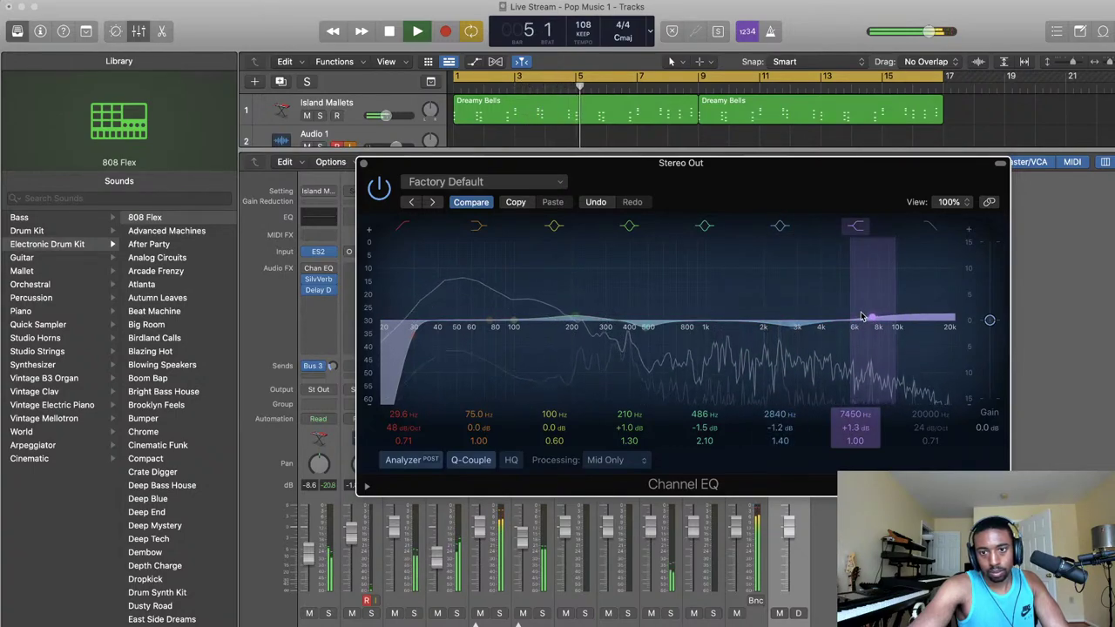
# - Try the Stereo Out EQ with Side Only processing during playback, and return it to Mid Only
pyautogui.click(615, 460)
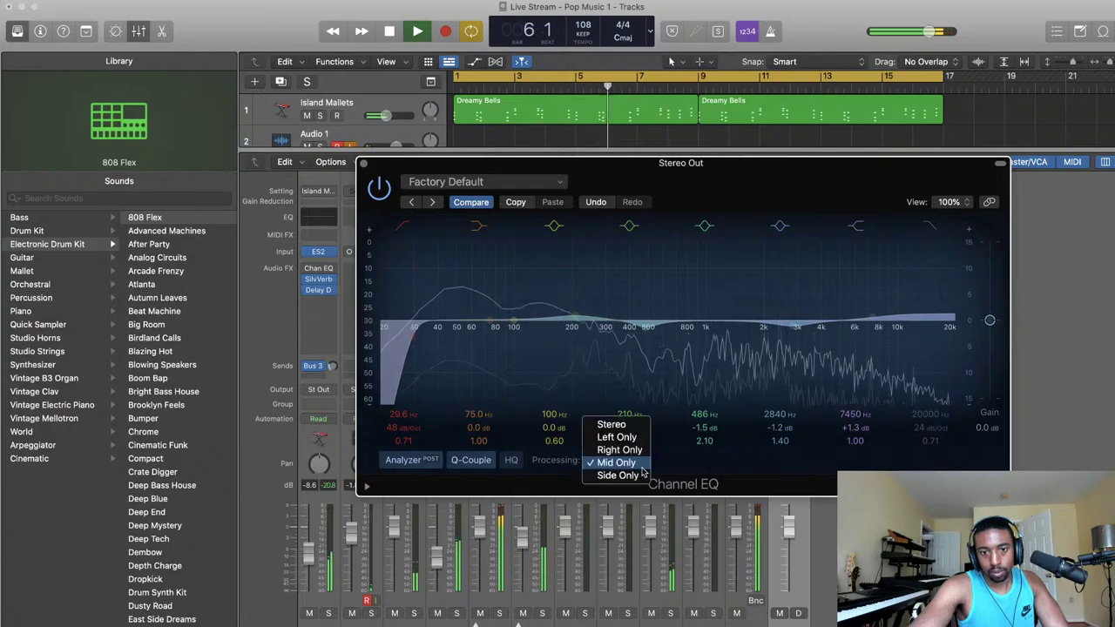
pyautogui.click(570, 474)
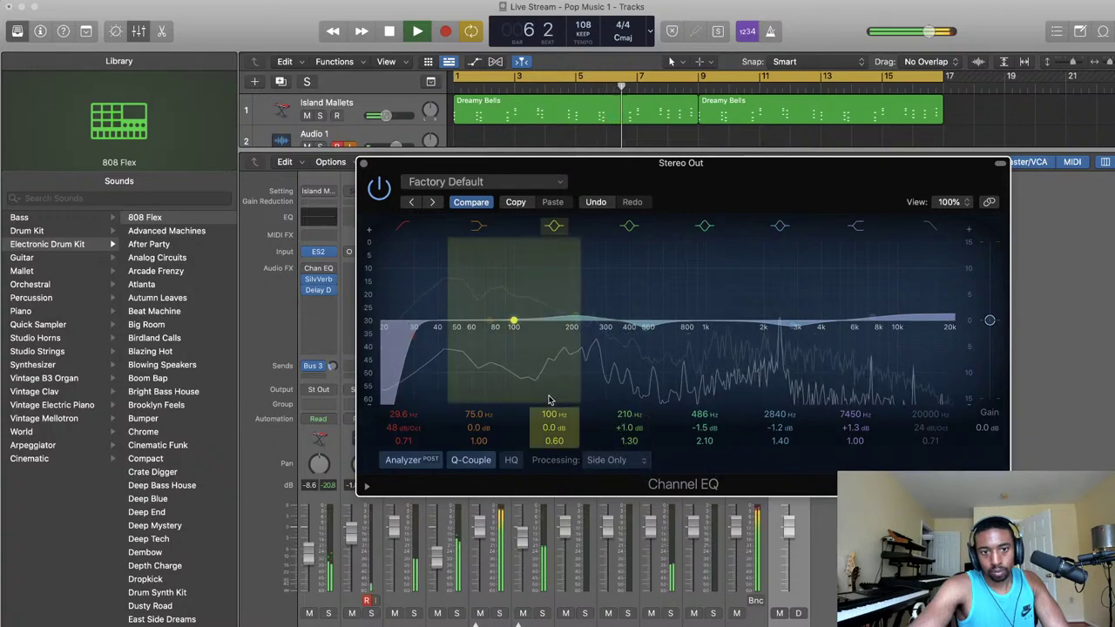
pyautogui.click(612, 461)
pyautogui.click(613, 463)
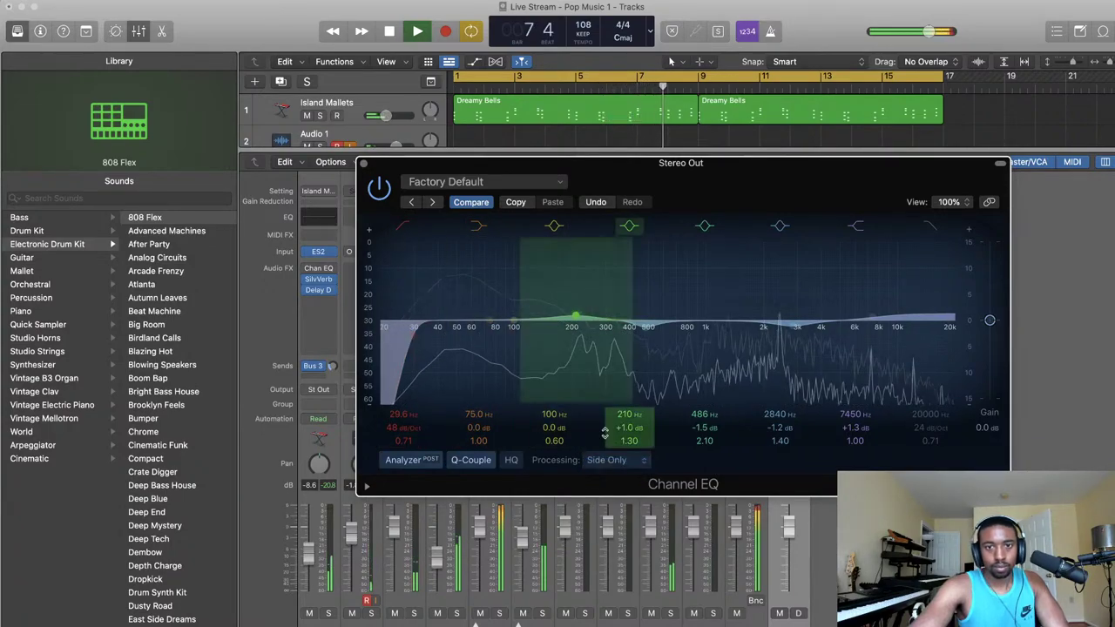
pyautogui.press('space')
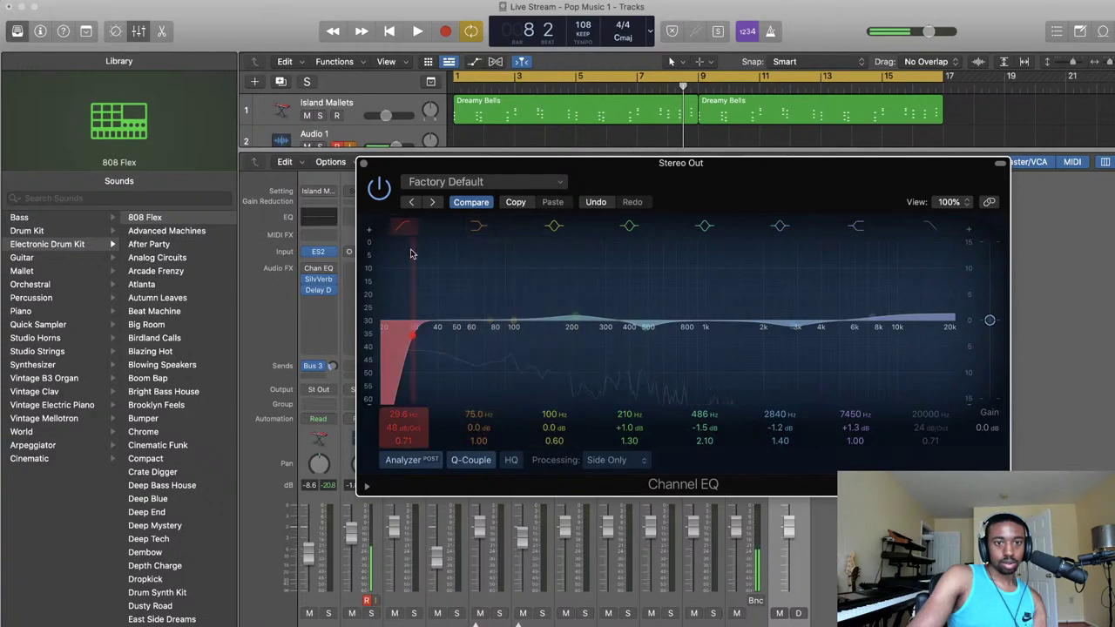
pyautogui.press('space')
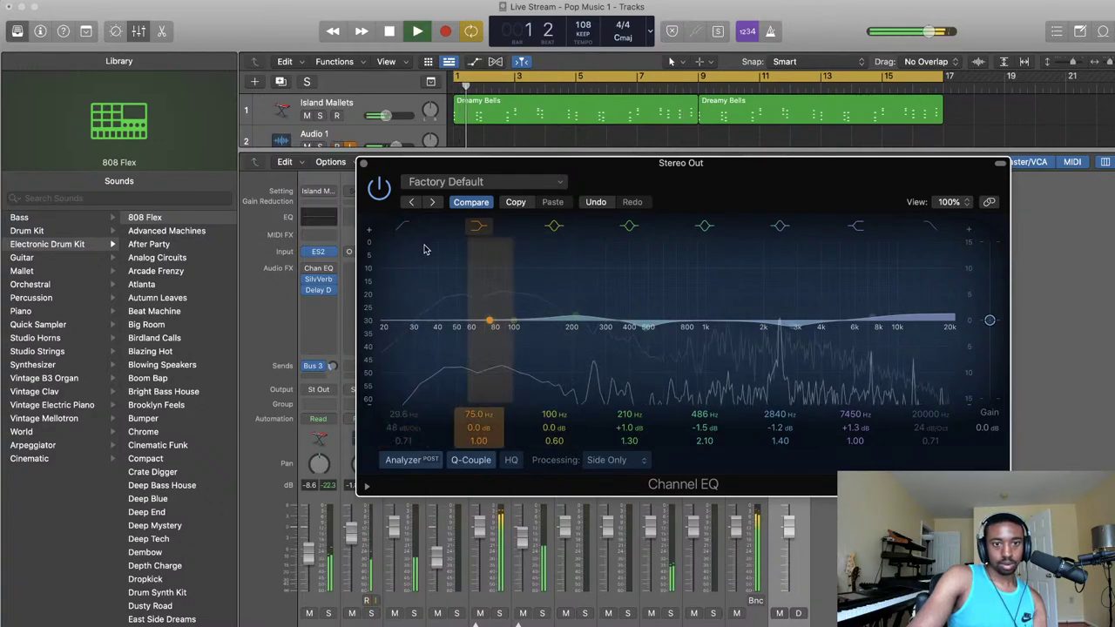
pyautogui.click(616, 460)
pyautogui.click(616, 450)
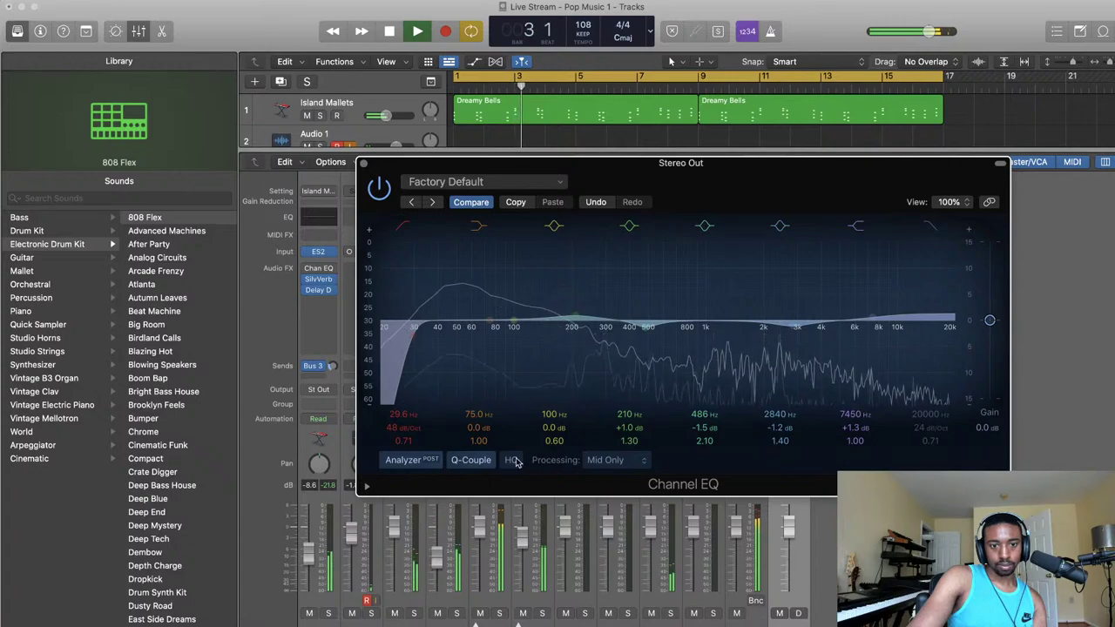
# - Close the Stereo Out's Channel EQ and replay the opening of the beat to audition the equalized mix
pyautogui.press('space')
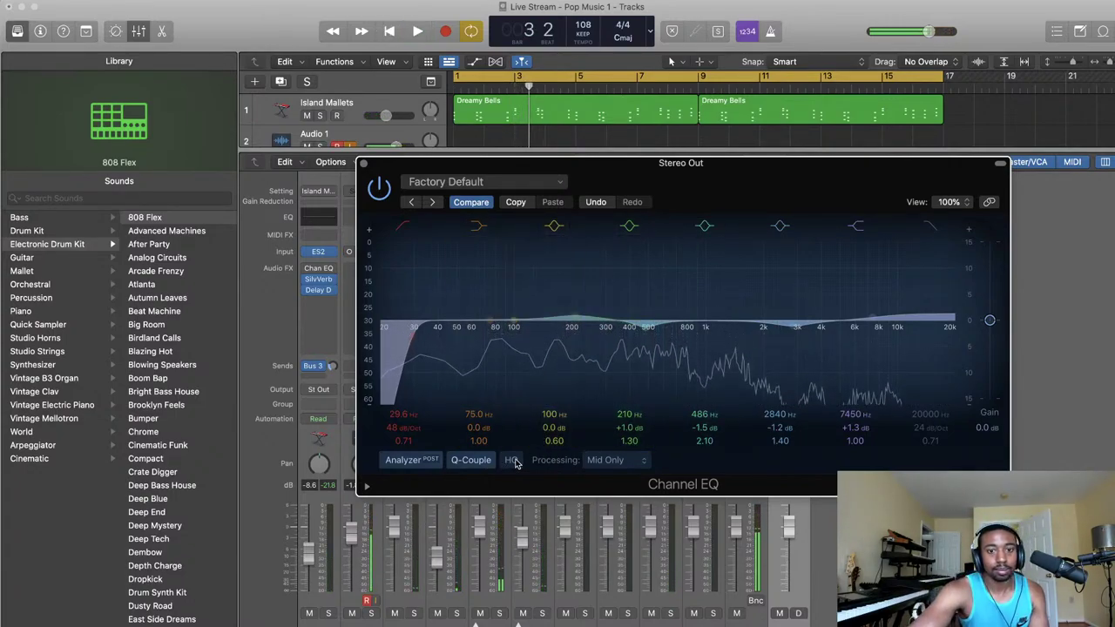
pyautogui.click(365, 164)
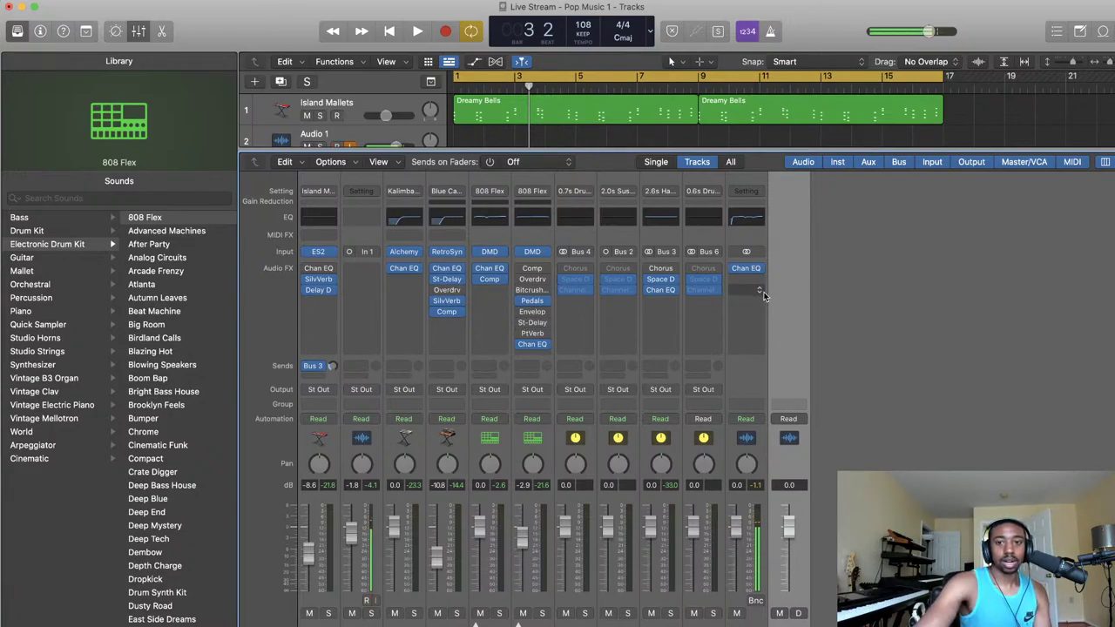
pyautogui.press('space')
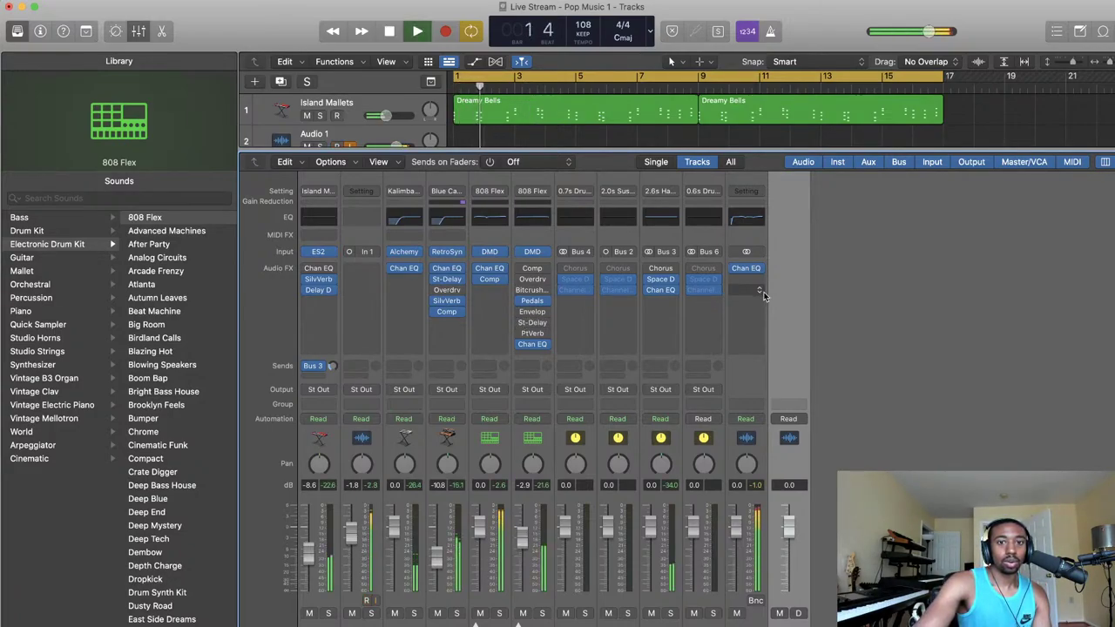
pyautogui.press('space')
pyautogui.press('space')
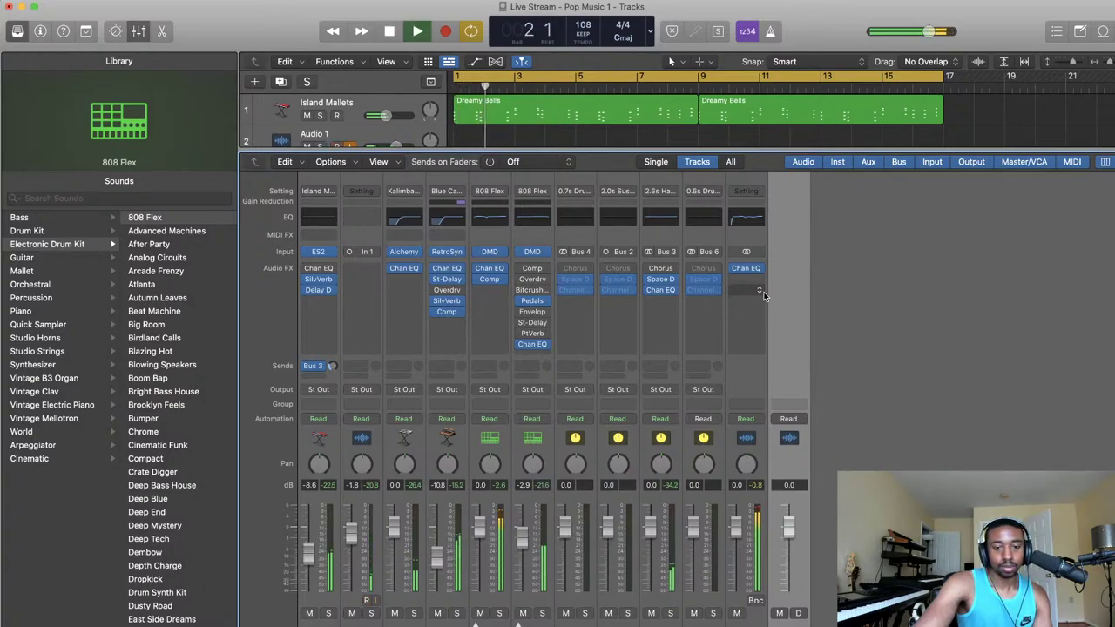
pyautogui.press('space')
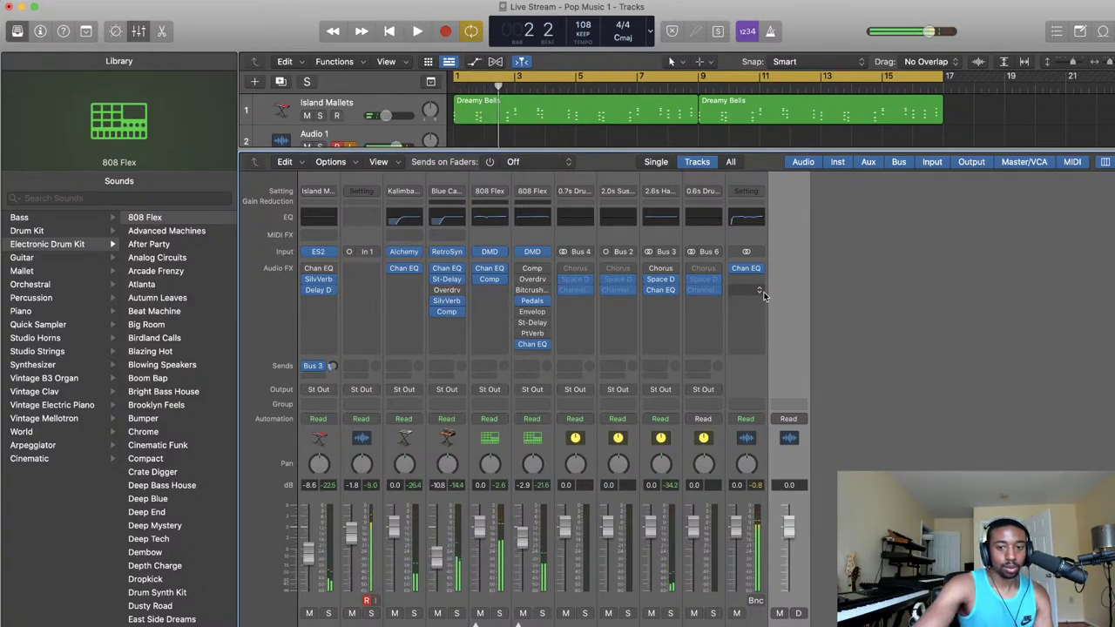
# - Try a stereo Stereo Spread imaging effect below the Channel EQ on the Stereo Out during playback, and close its window
pyautogui.press('space')
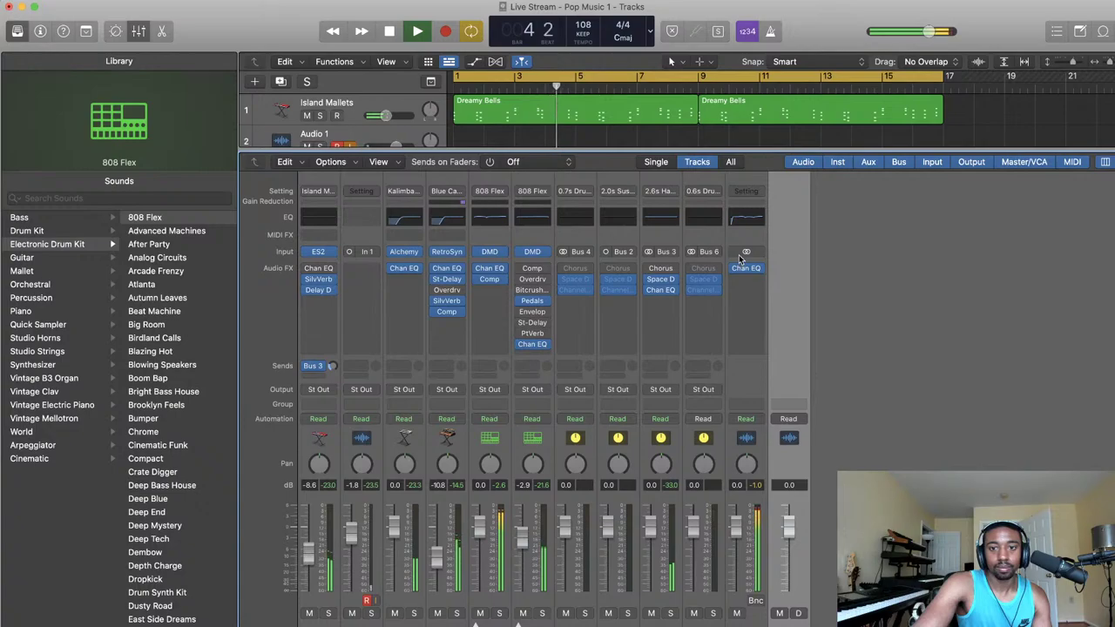
pyautogui.click(755, 290)
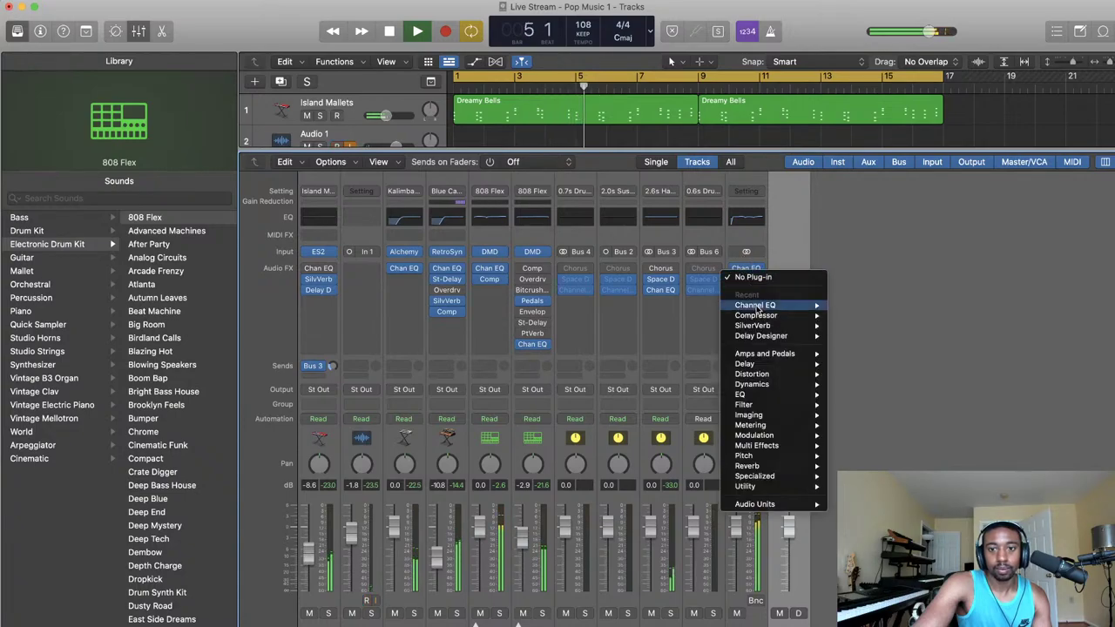
pyautogui.moveTo(784, 316)
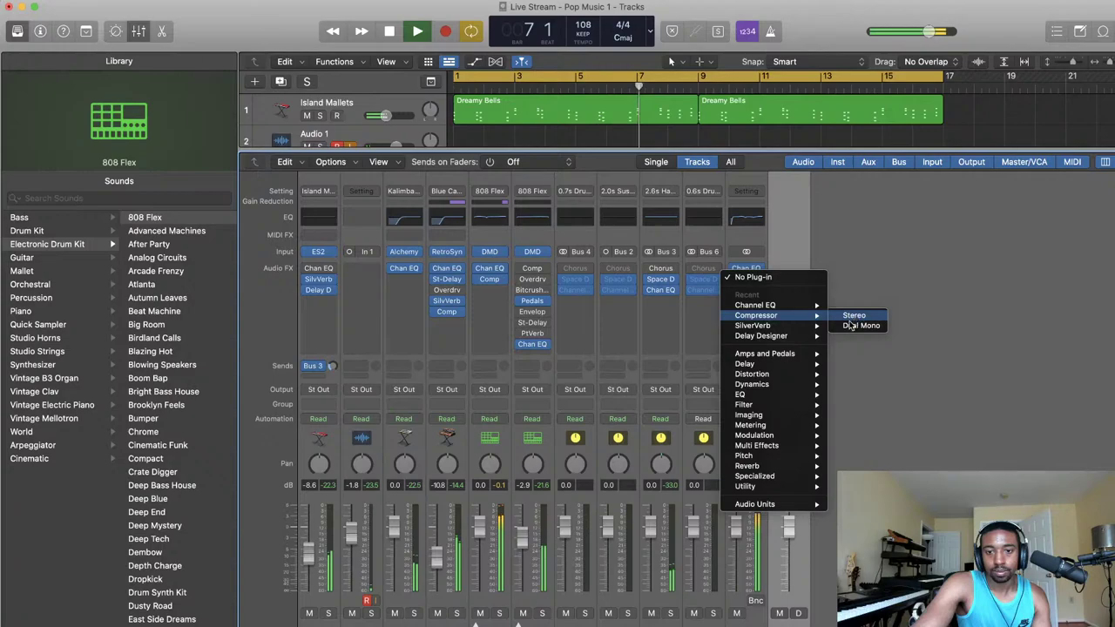
pyautogui.moveTo(784, 415)
pyautogui.moveTo(848, 417)
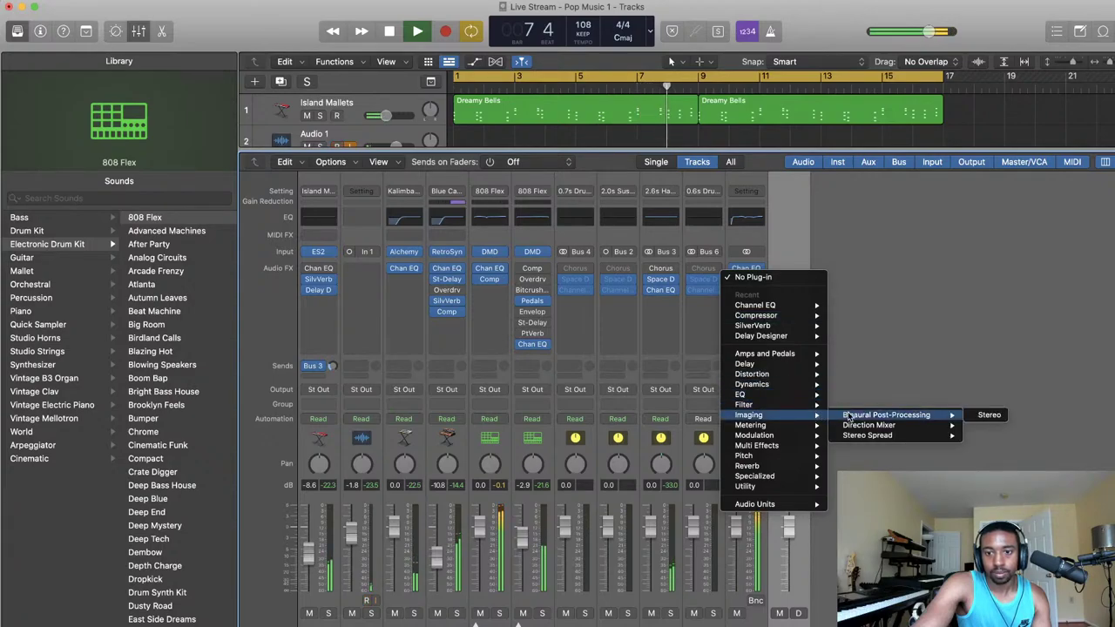
pyautogui.moveTo(867, 436)
pyautogui.click(989, 435)
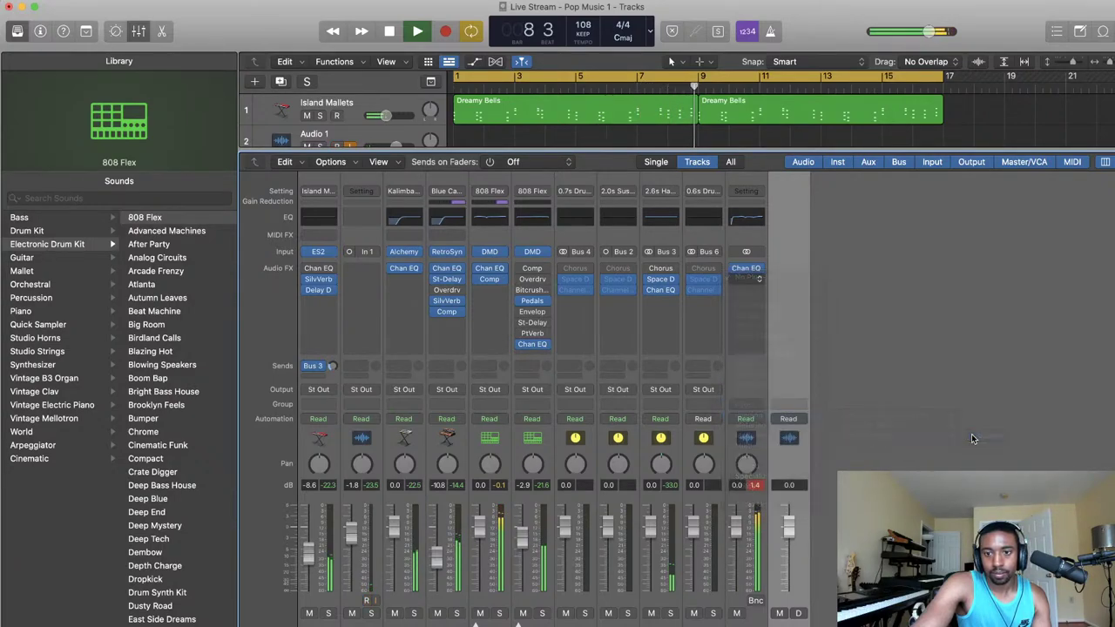
pyautogui.press('space')
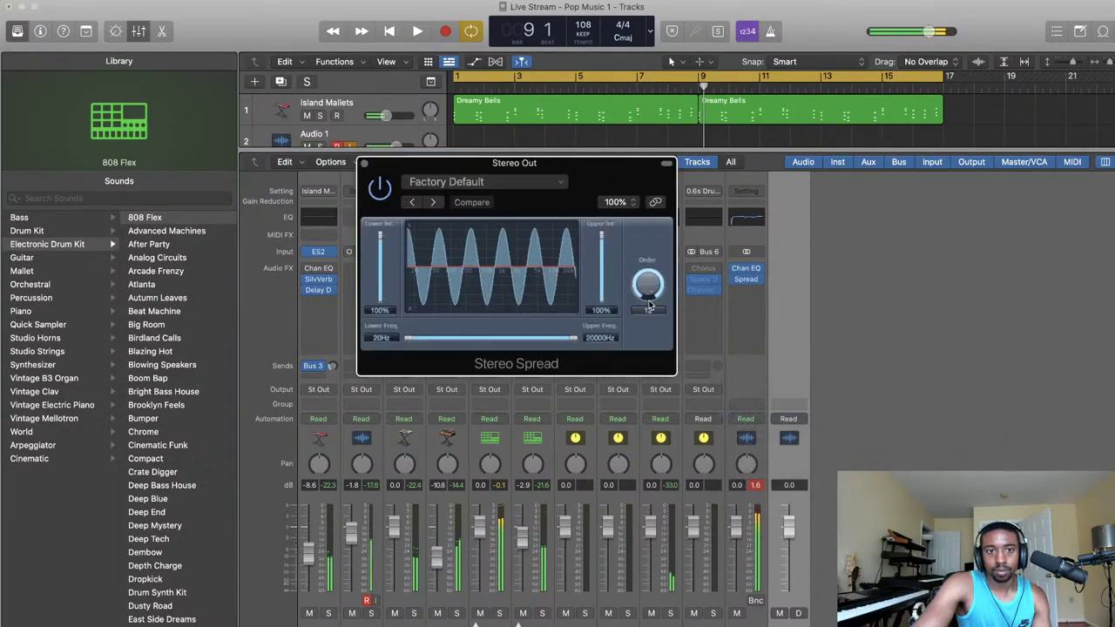
pyautogui.click(365, 164)
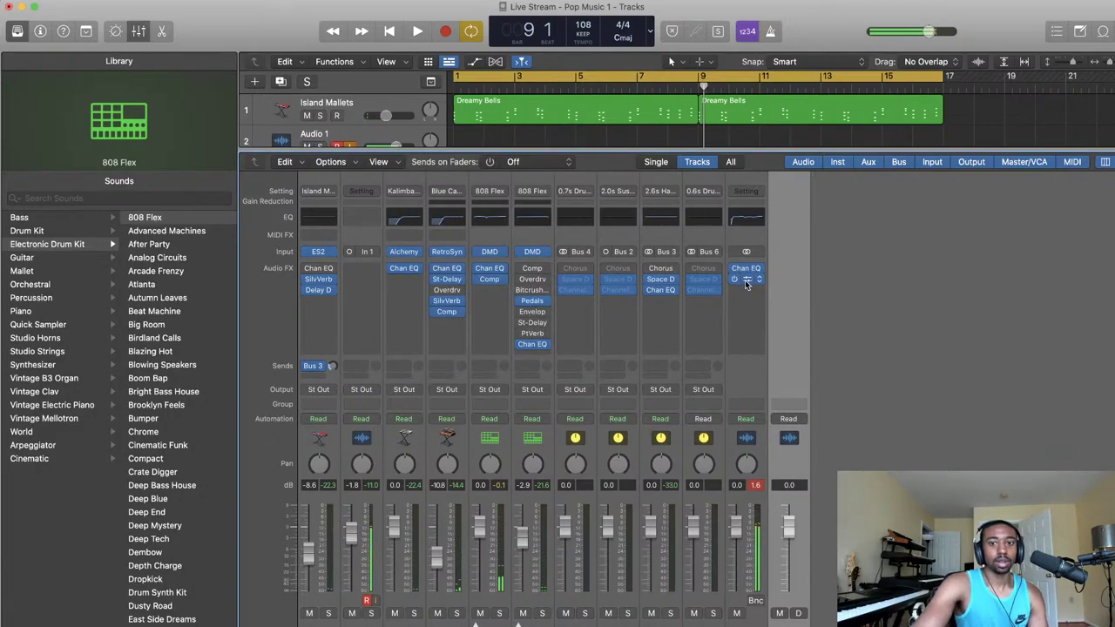
# - Replace the Stereo Spread on the Stereo Out with a stereo Direction Mixer
pyautogui.click(749, 283)
pyautogui.click(756, 284)
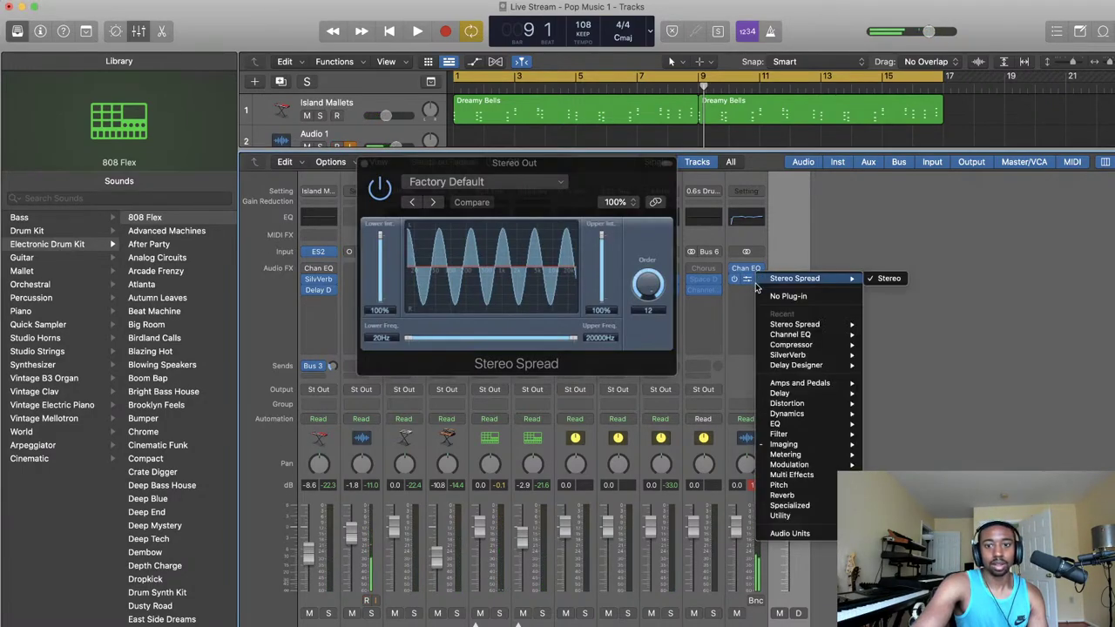
pyautogui.moveTo(796, 426)
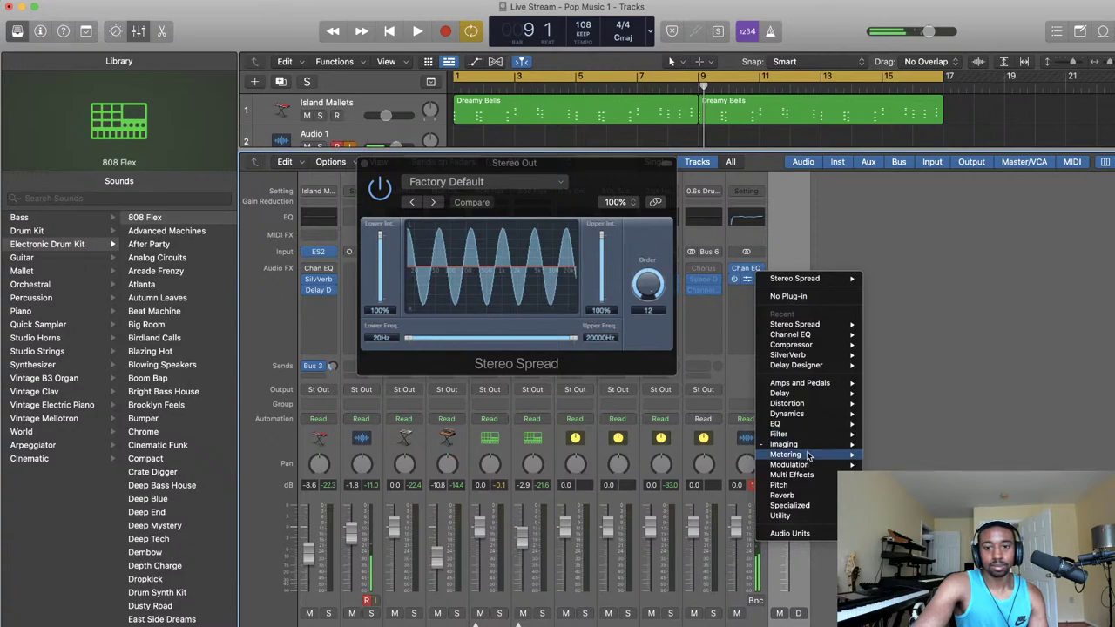
pyautogui.moveTo(853, 447)
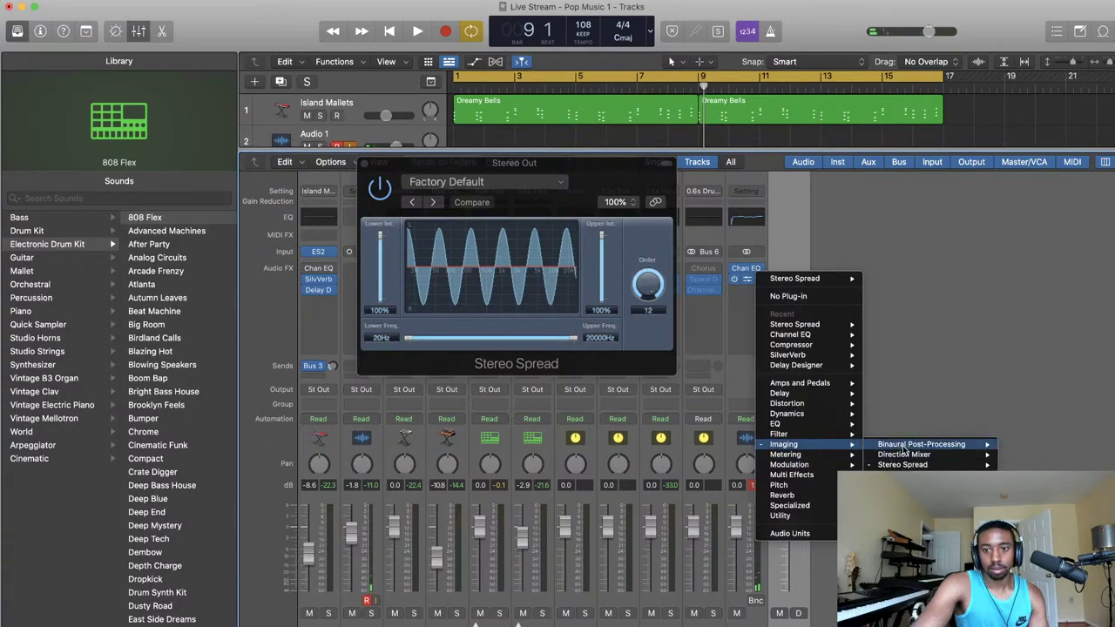
pyautogui.moveTo(918, 457)
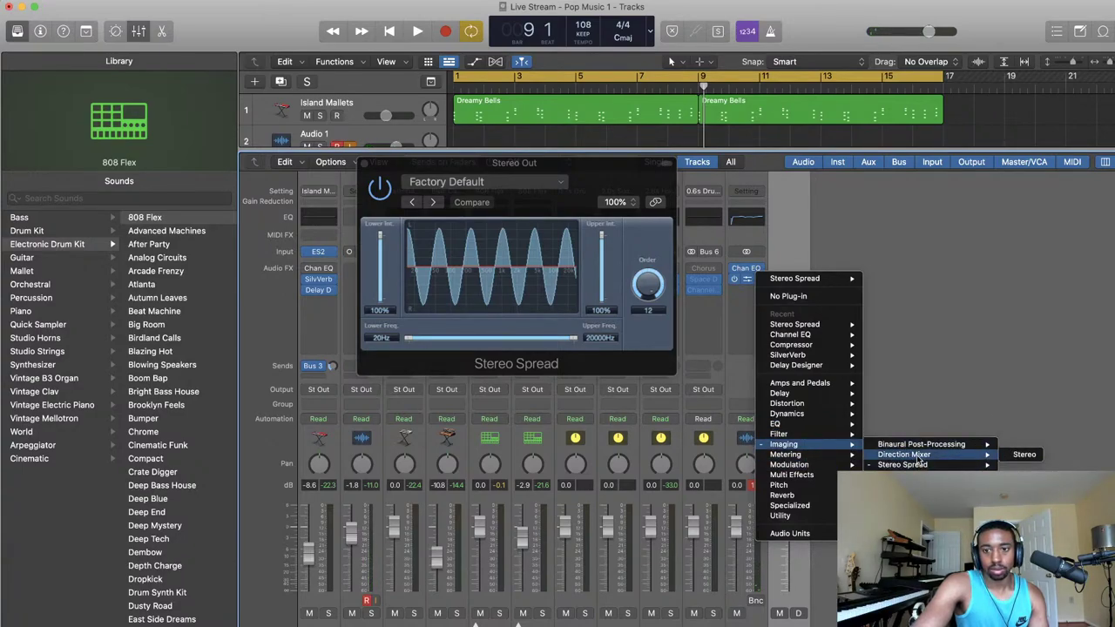
pyautogui.click(1012, 457)
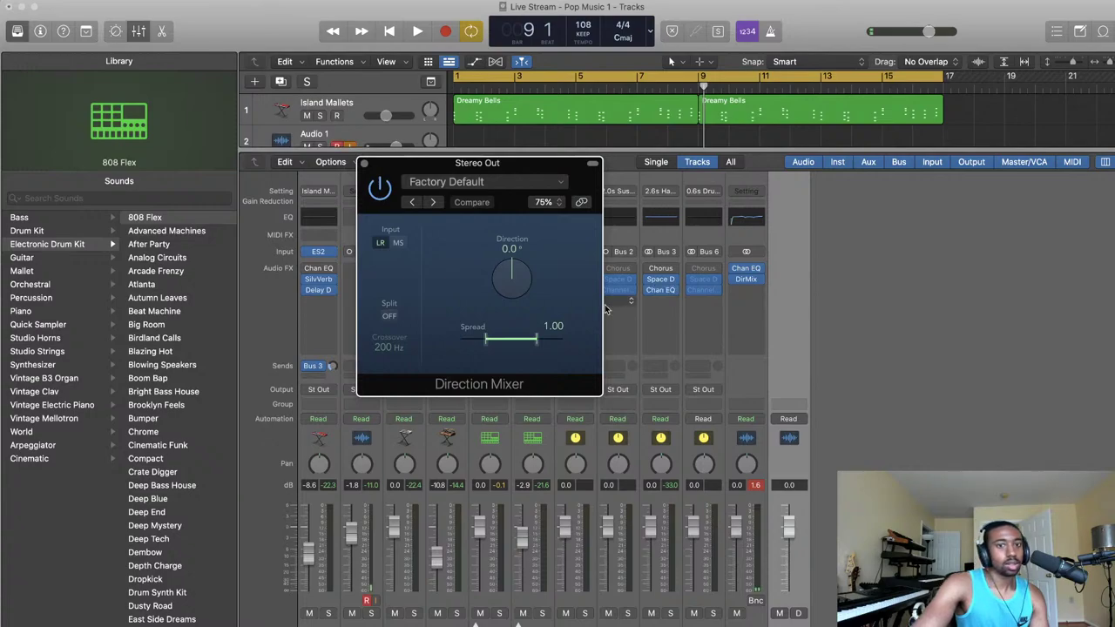
# - Widen the Direction Mixer's spread to 1.60 while the beat plays, and close the effect window
pyautogui.press('space')
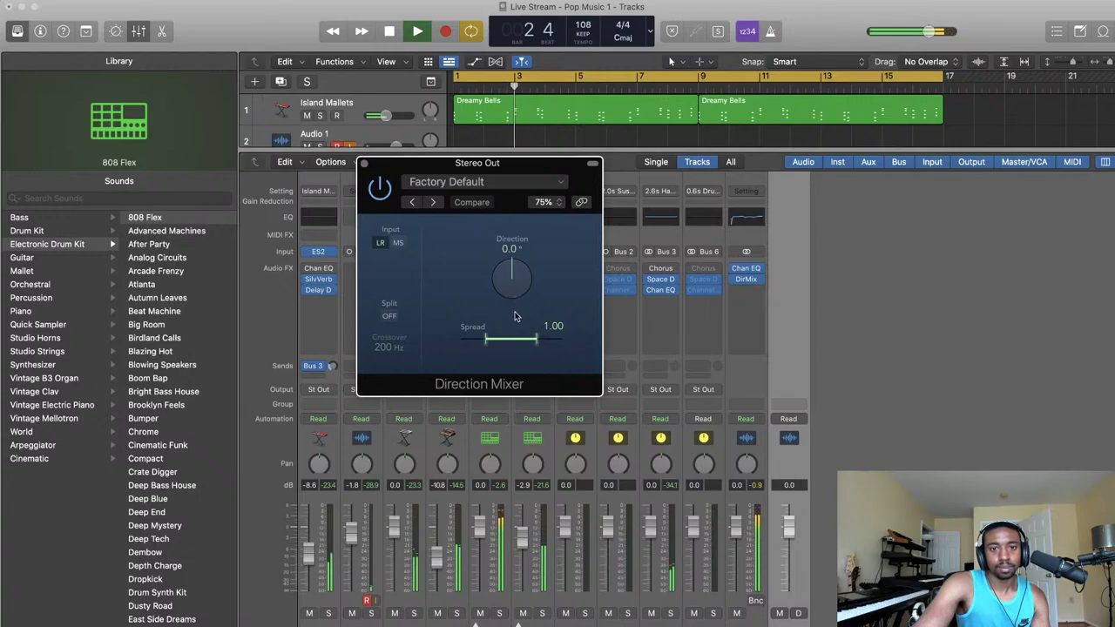
pyautogui.moveTo(511, 338); pyautogui.dragTo(523, 316)
pyautogui.press('space')
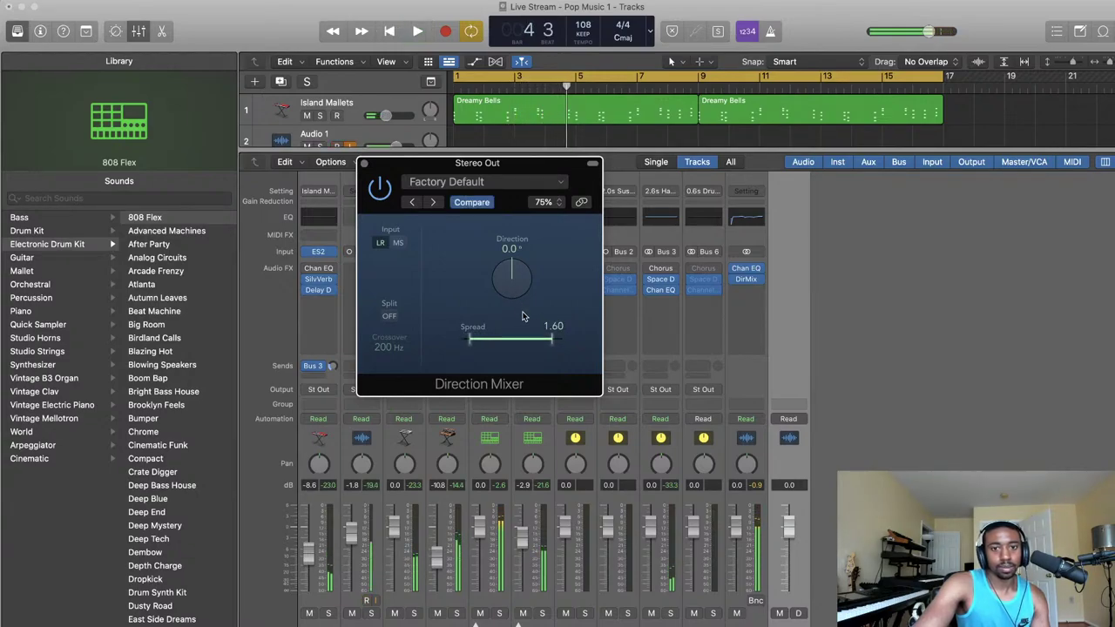
pyautogui.click(747, 281)
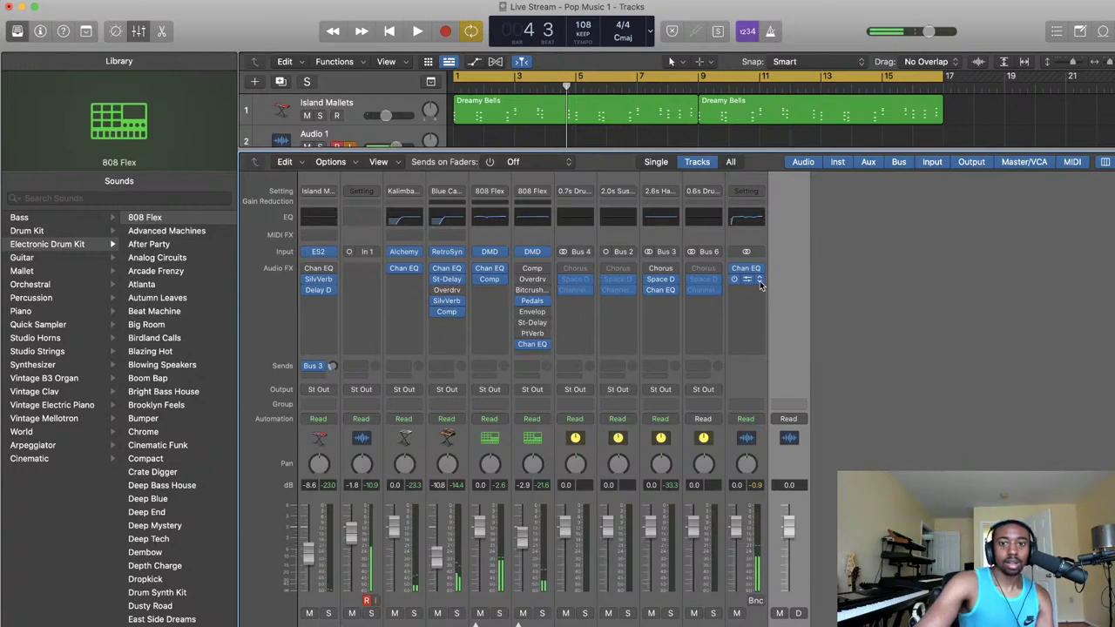
# - Replace the Direction Mixer on the Stereo Out with a stereo Compressor
pyautogui.click(759, 280)
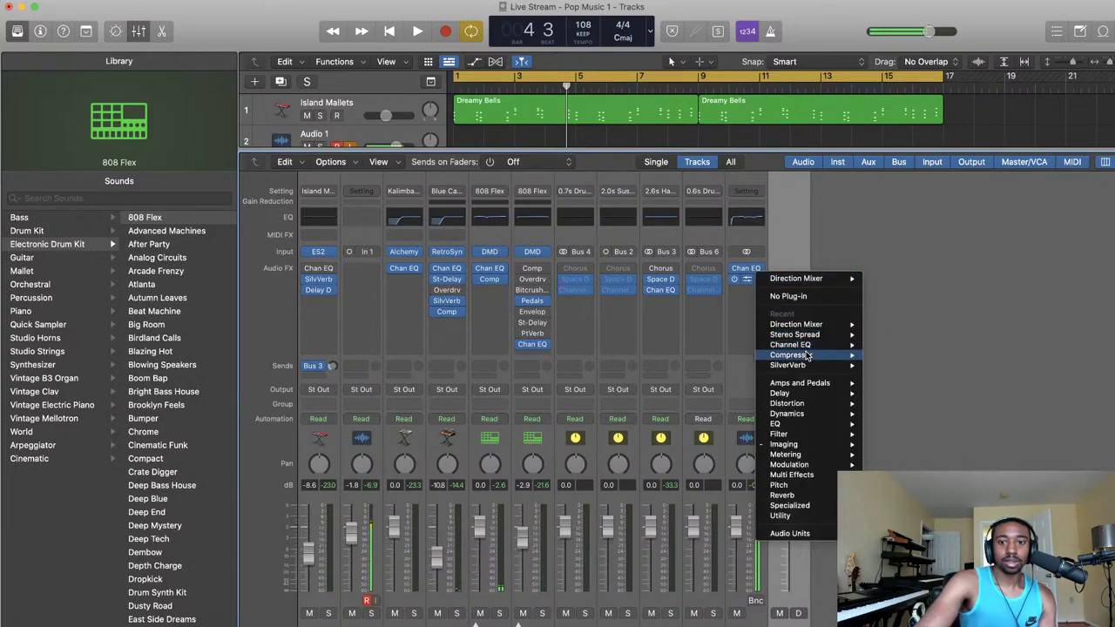
pyautogui.moveTo(809, 356)
pyautogui.click(882, 356)
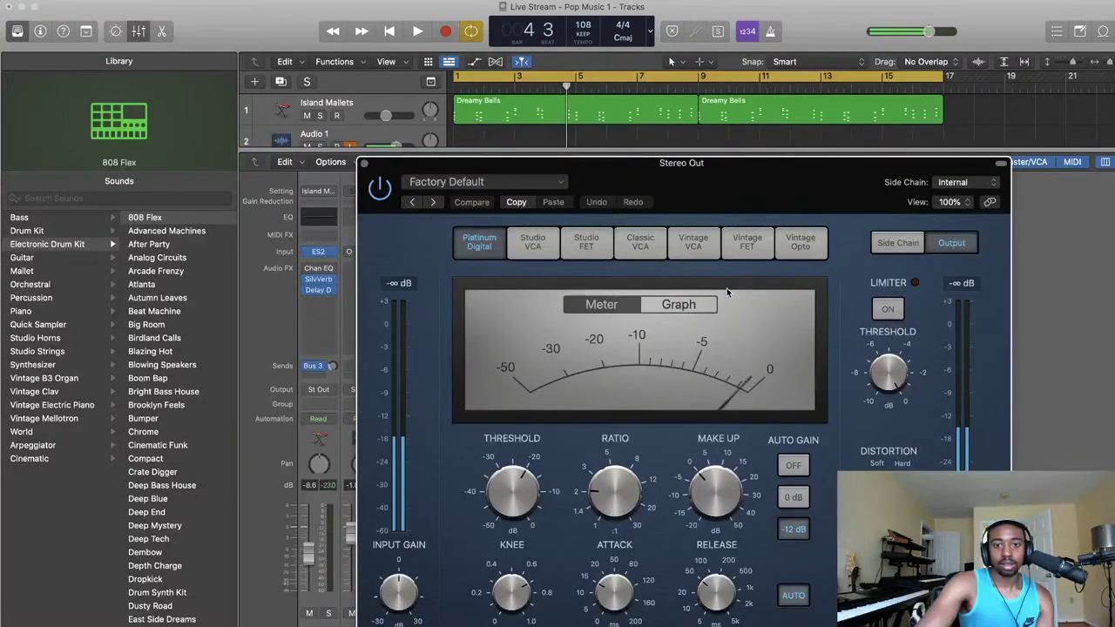
# - Try the Stereo Out compressor with a 7.4:1 ratio, a -20.0 dB threshold and a 0.0 ms attack while the beat plays
pyautogui.press('space')
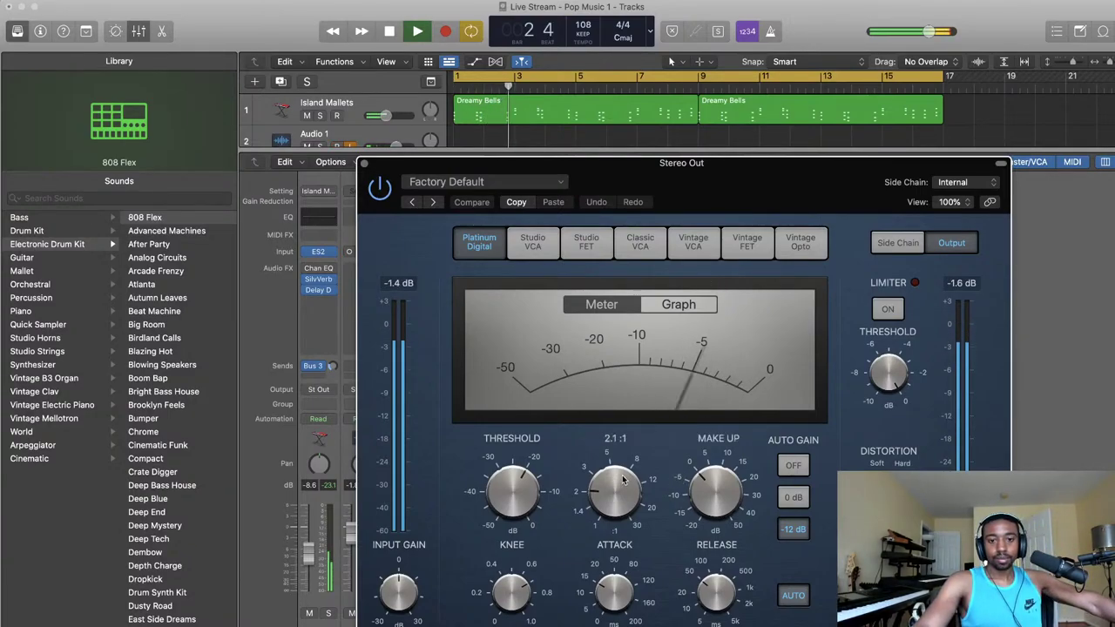
pyautogui.moveTo(623, 479); pyautogui.dragTo(616, 419)
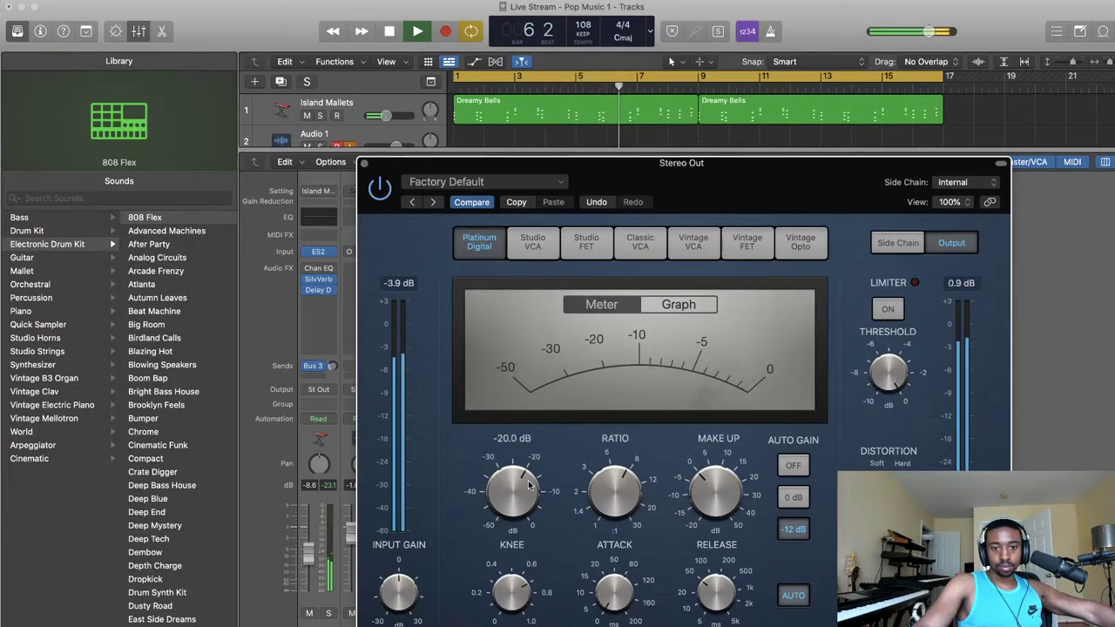
pyautogui.press('space')
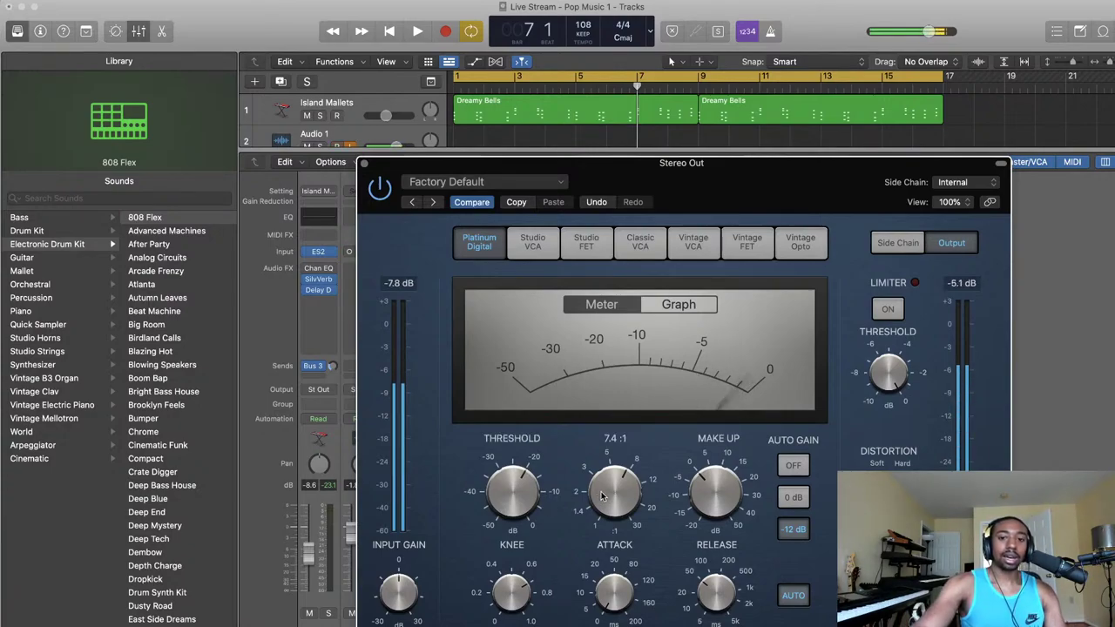
pyautogui.doubleClick(521, 478)
pyautogui.moveTo(521, 478); pyautogui.dragTo(554, 465)
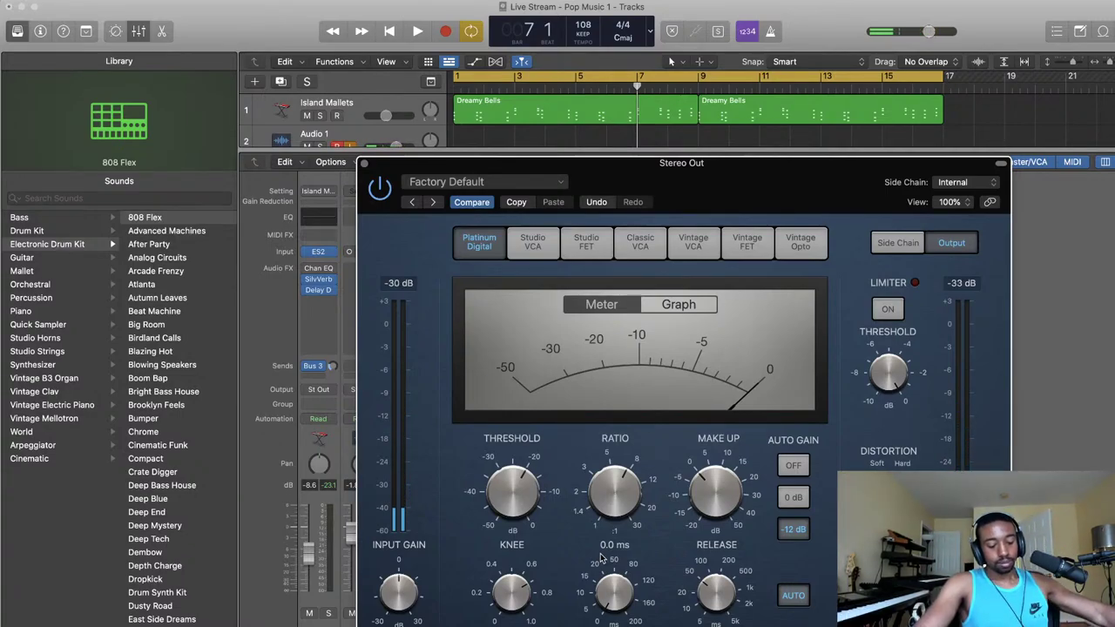
# - Try a compressor attack of 74.0 ms and a release of 29.0 ms during playback
pyautogui.press('space')
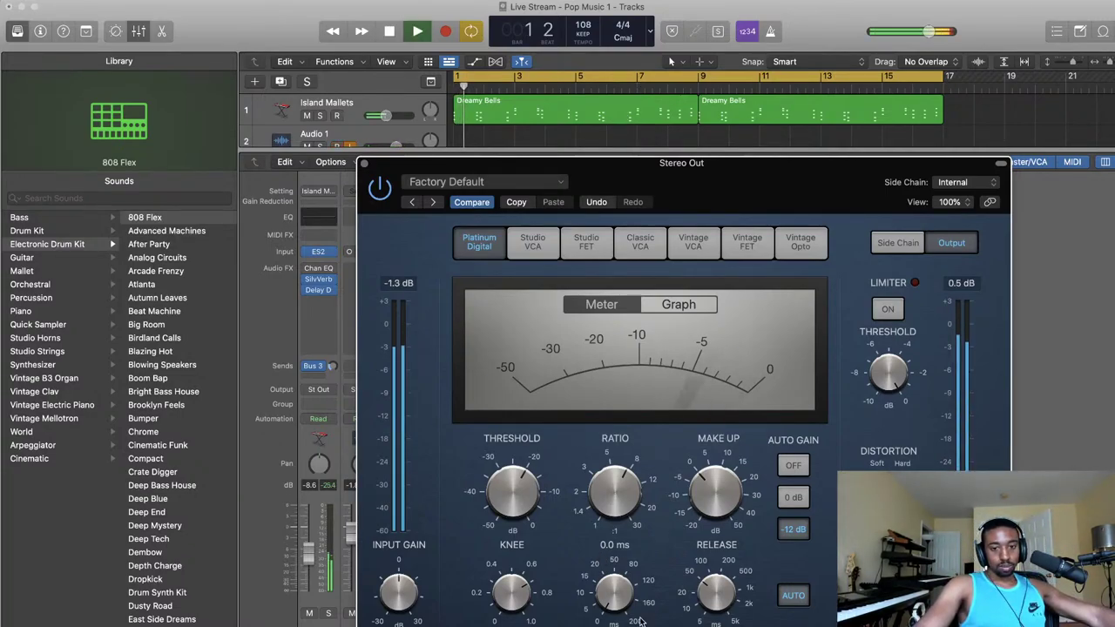
pyautogui.moveTo(615, 588); pyautogui.dragTo(602, 503)
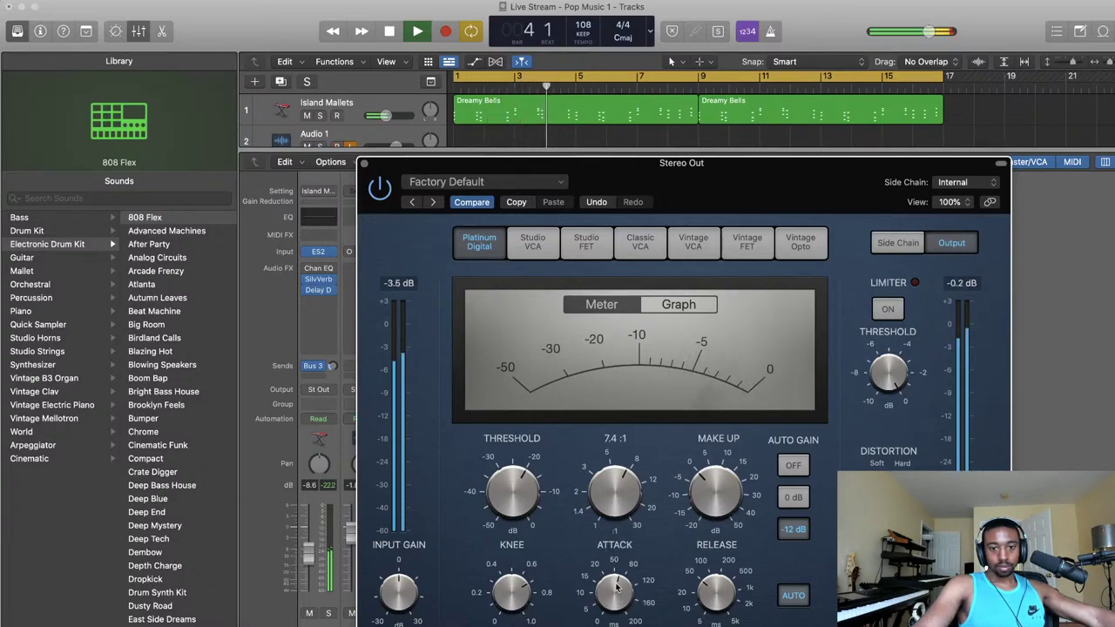
pyautogui.moveTo(617, 594); pyautogui.dragTo(619, 602)
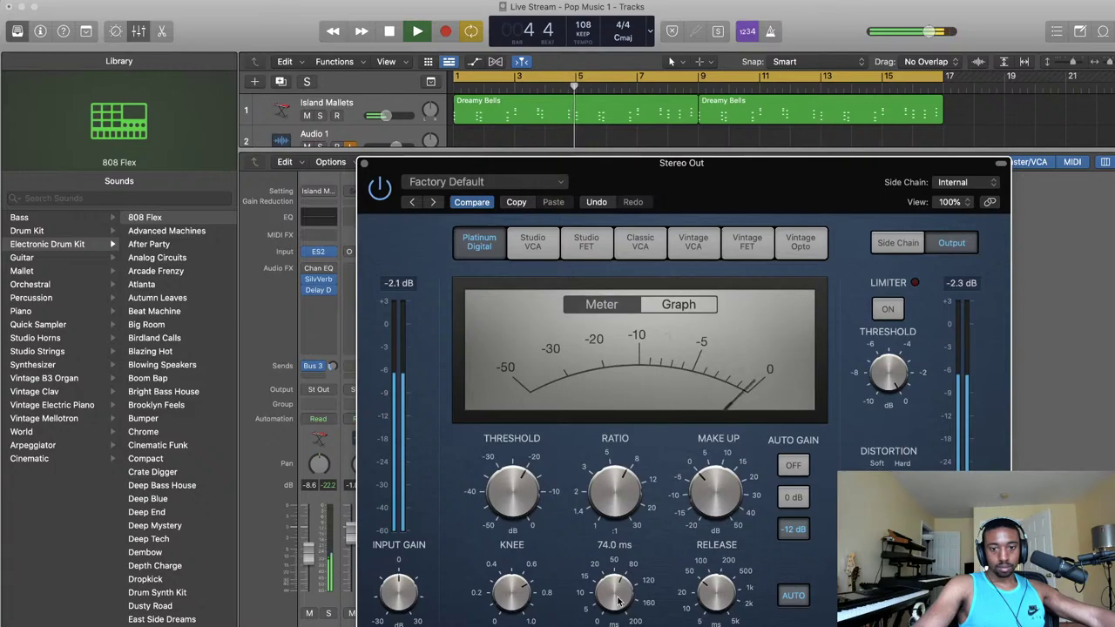
pyautogui.moveTo(718, 582)
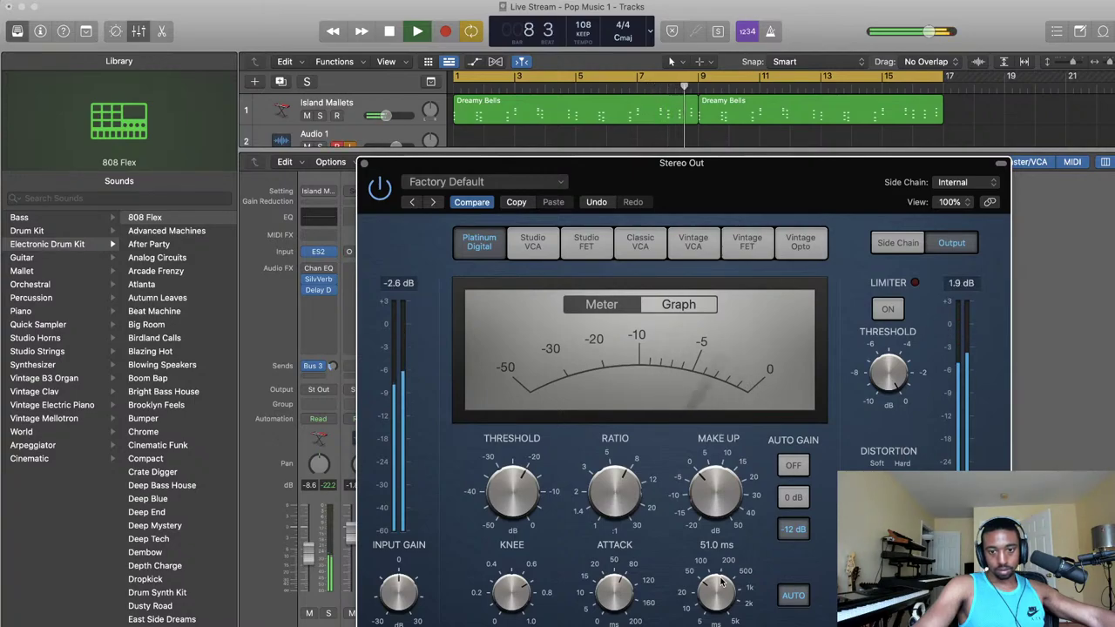
pyautogui.moveTo(720, 580); pyautogui.dragTo(717, 584)
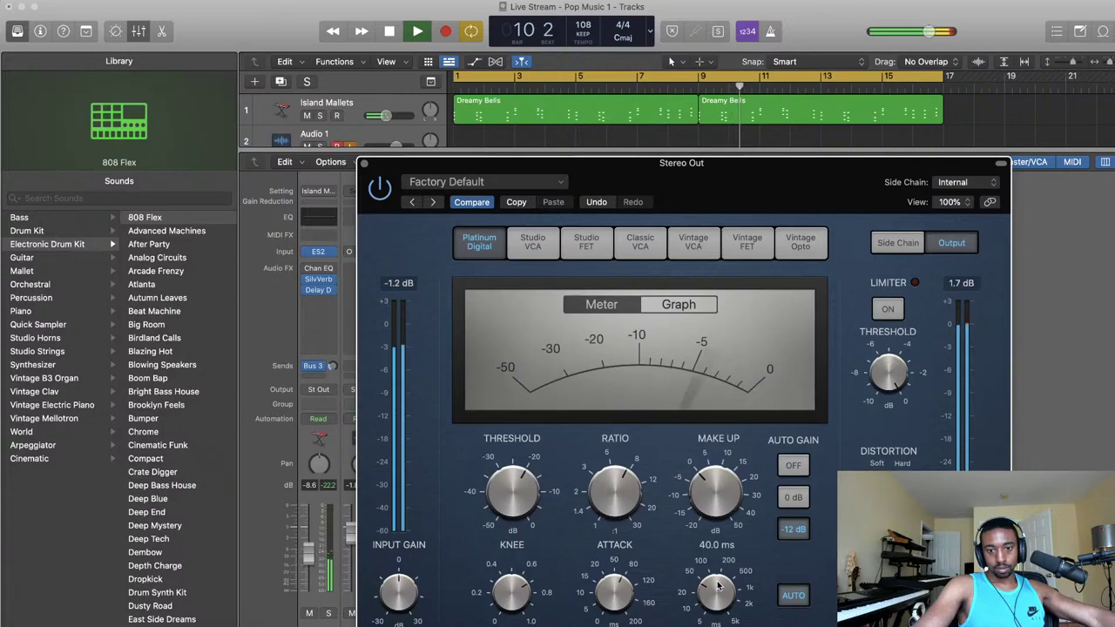
pyautogui.moveTo(718, 587); pyautogui.dragTo(717, 593)
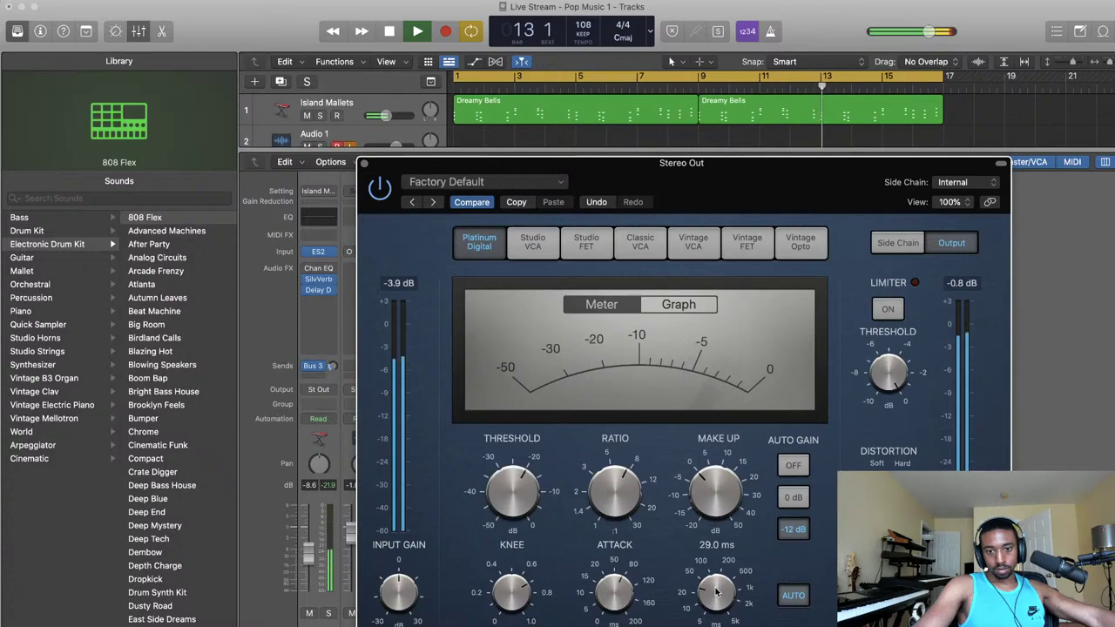
pyautogui.press('space')
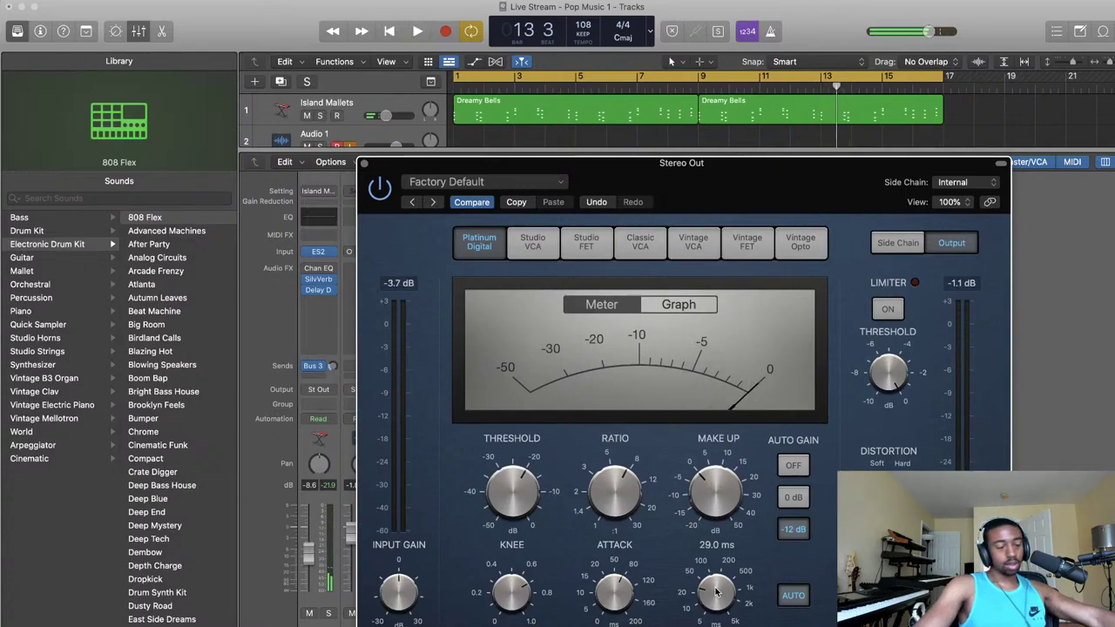
# - Replay the beat from the start, turn off automatic release and set the compressor's release to 54.0 ms
pyautogui.press('Return')
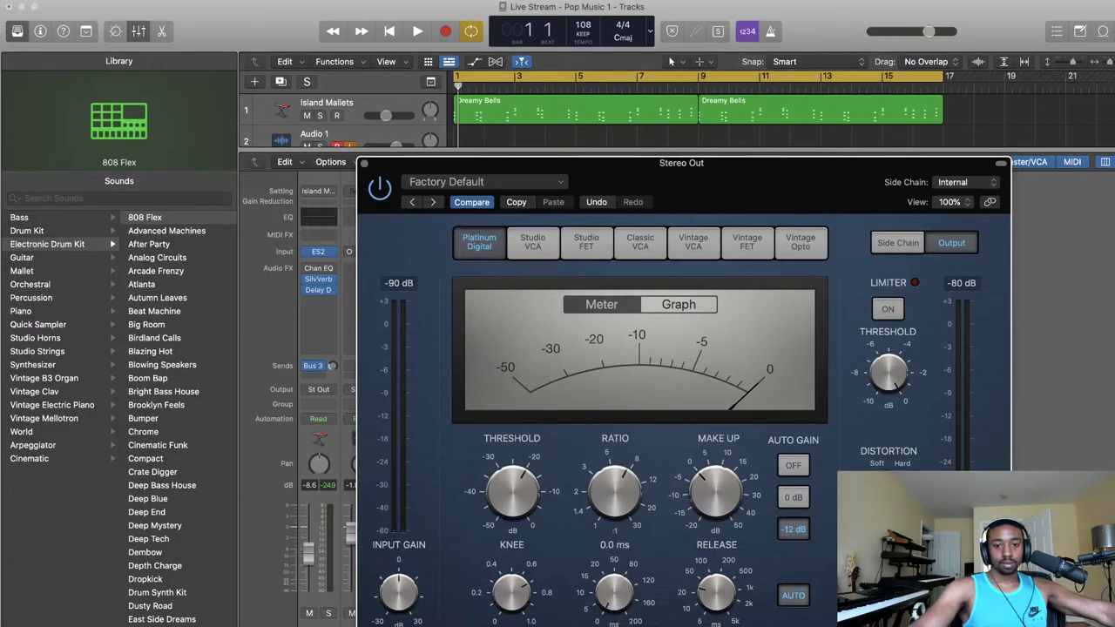
pyautogui.press('space')
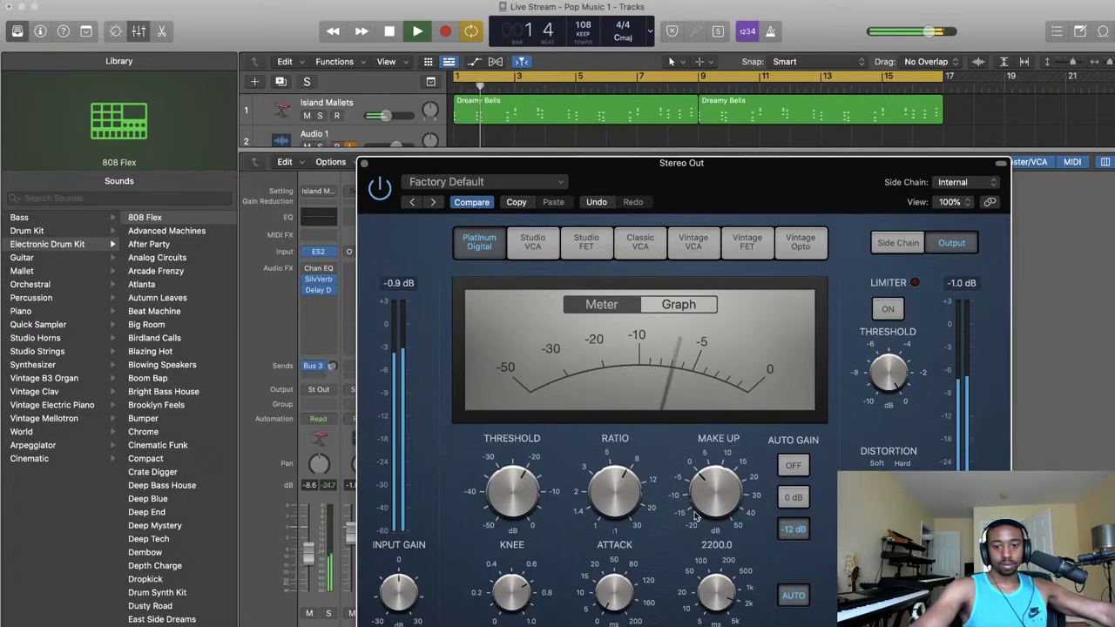
pyautogui.moveTo(722, 582); pyautogui.dragTo(711, 557)
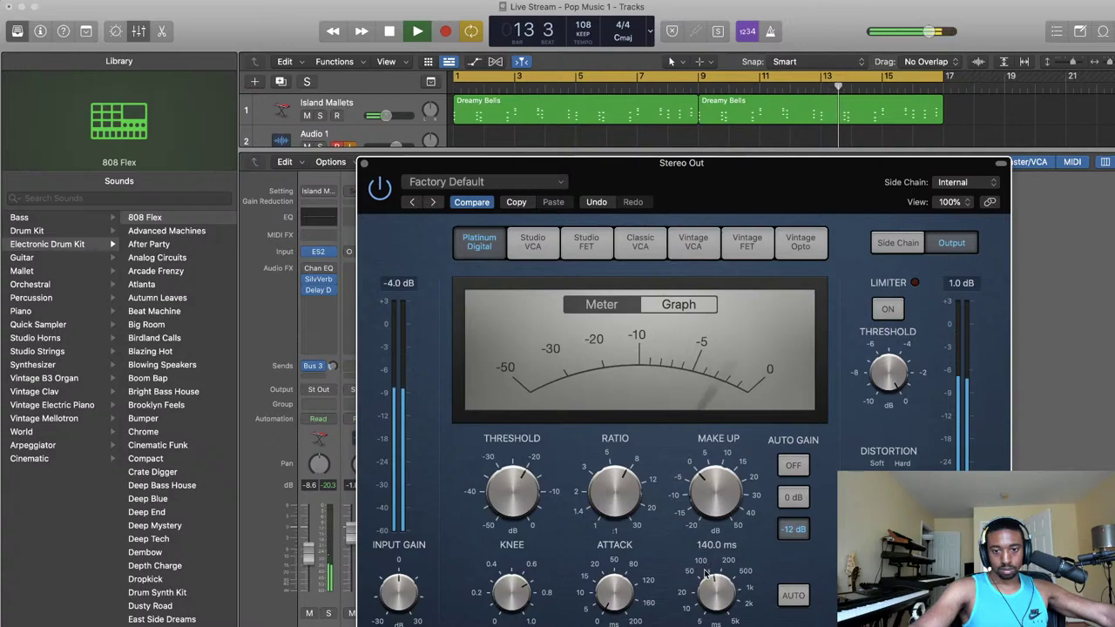
pyautogui.moveTo(710, 565); pyautogui.dragTo(697, 591)
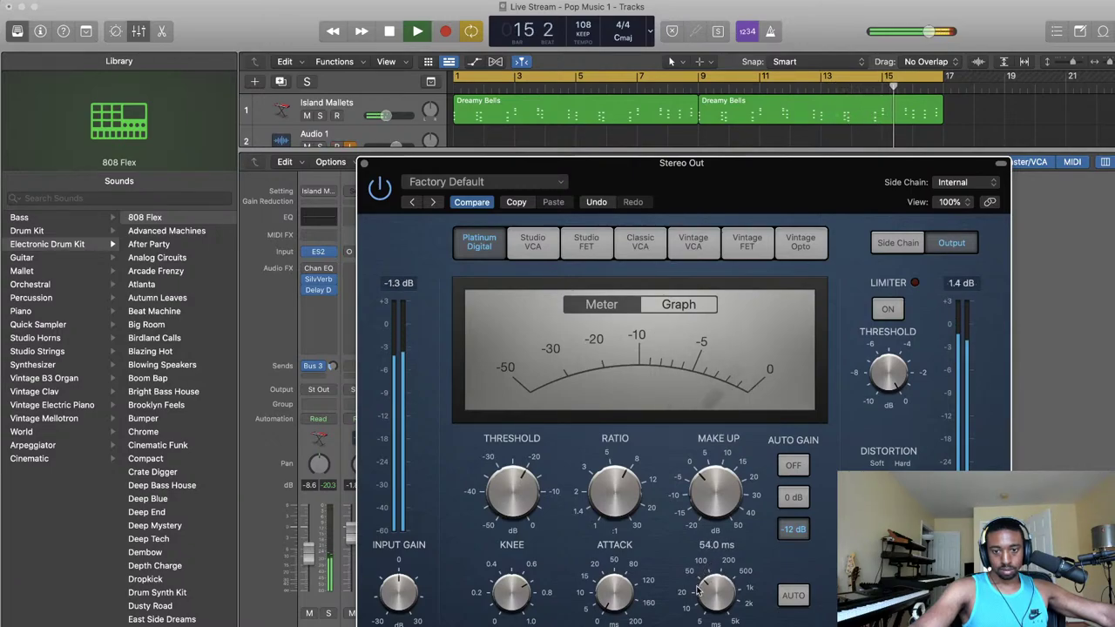
# - Raise the compressor's attack, lower its ratio to about 2:1 and turn on its limiter at a 0.0 dB threshold
pyautogui.moveTo(636, 608); pyautogui.dragTo(616, 571)
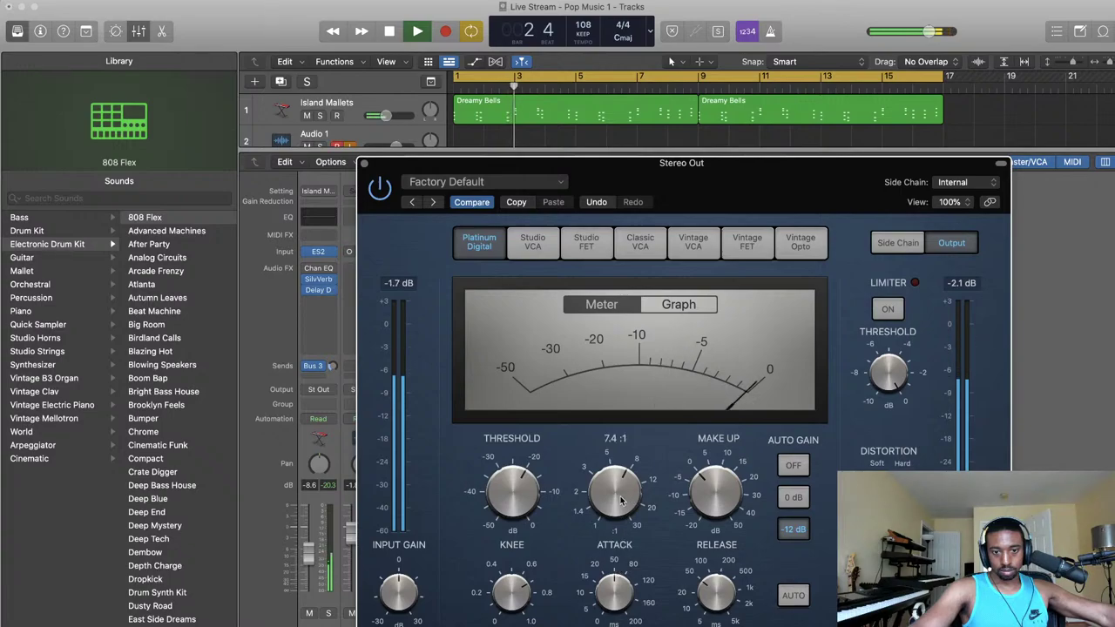
pyautogui.moveTo(621, 497); pyautogui.dragTo(603, 530)
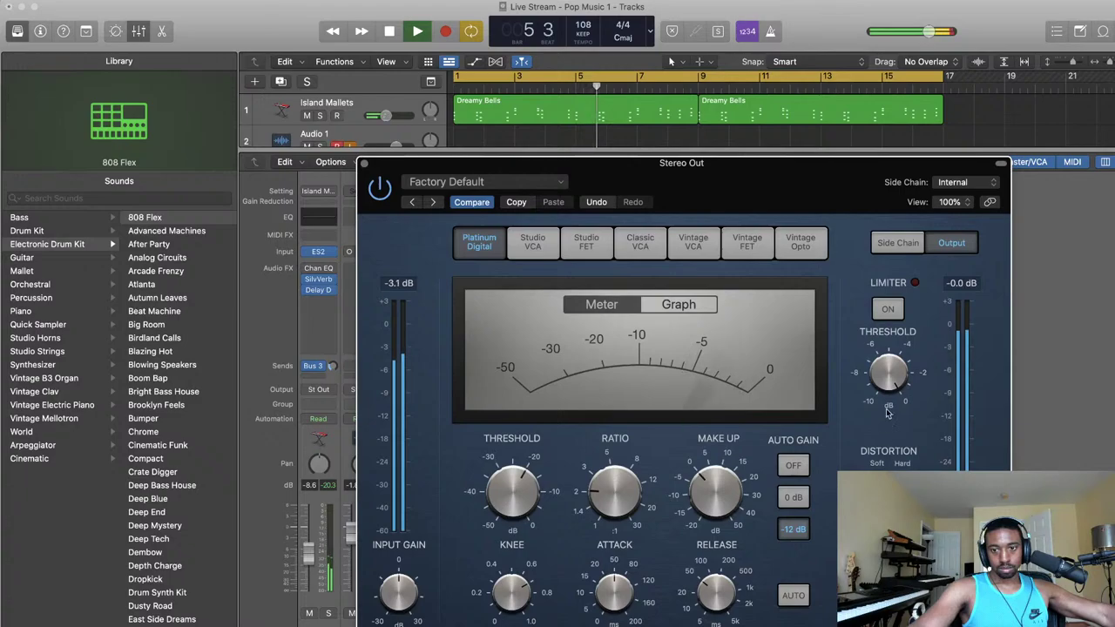
pyautogui.click(888, 308)
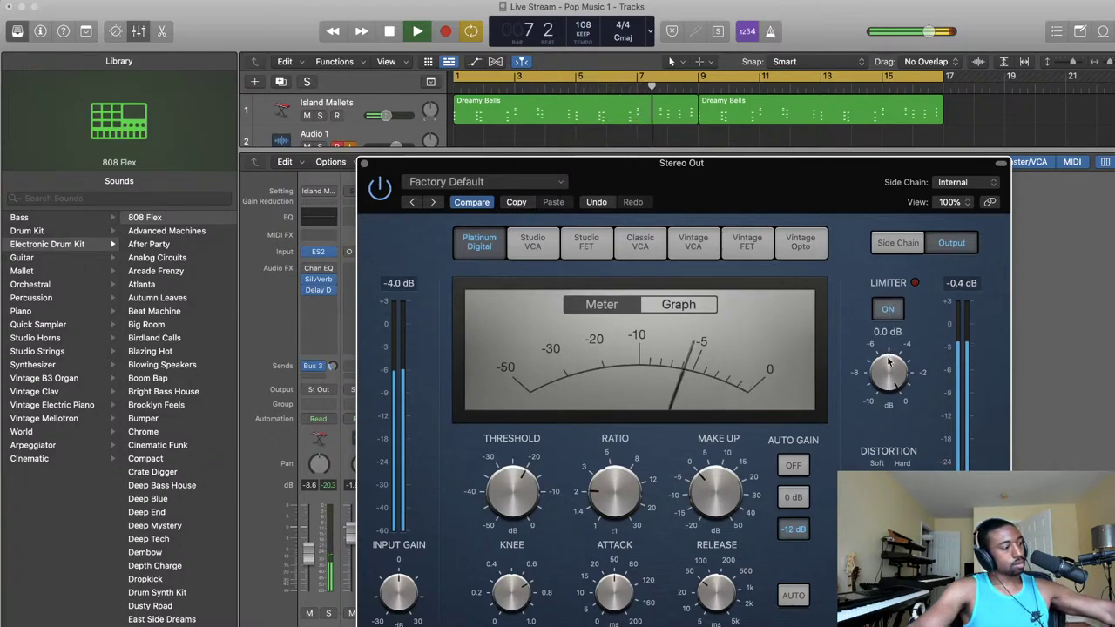
# - Try a higher input gain on the Stereo Out compressor during playback and reset it to 0.0 dB
pyautogui.moveTo(888, 362); pyautogui.dragTo(862, 384)
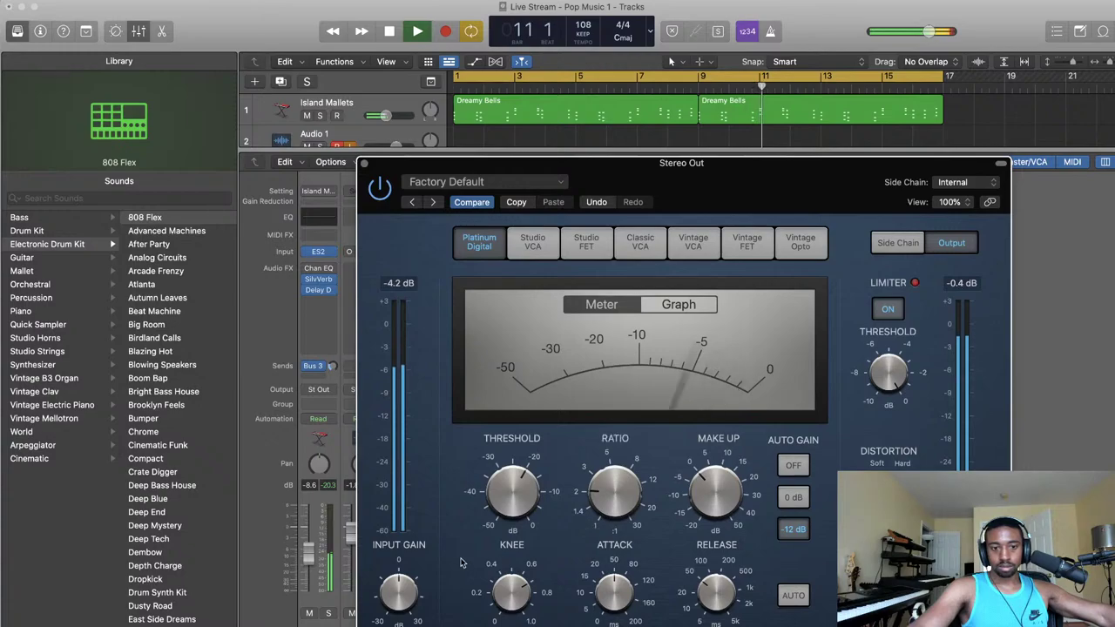
pyautogui.moveTo(399, 599); pyautogui.dragTo(406, 591)
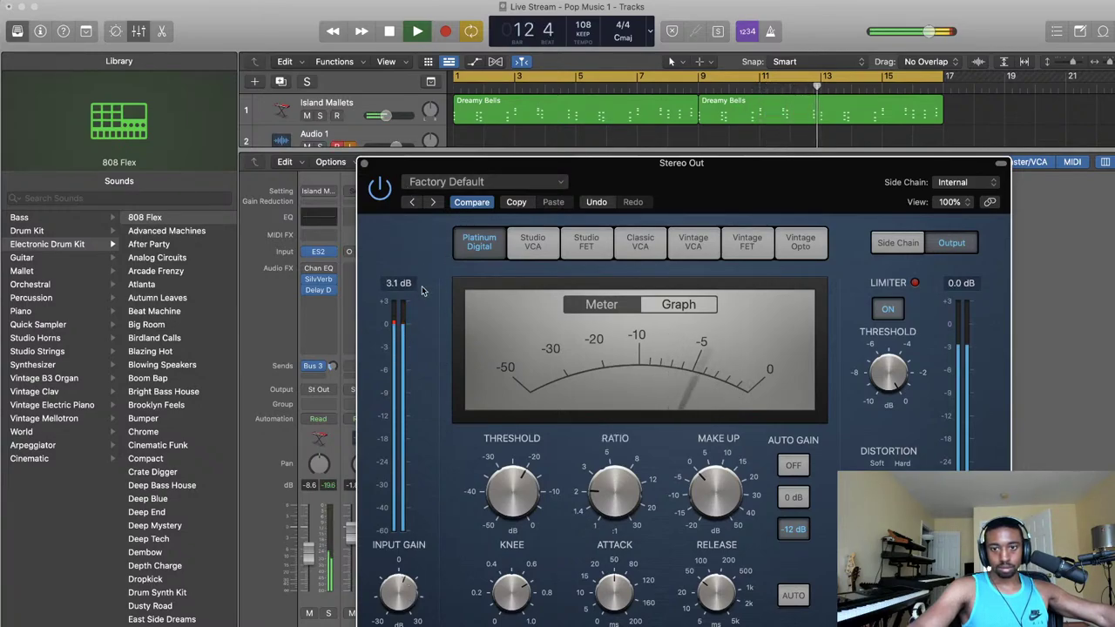
pyautogui.doubleClick(399, 593)
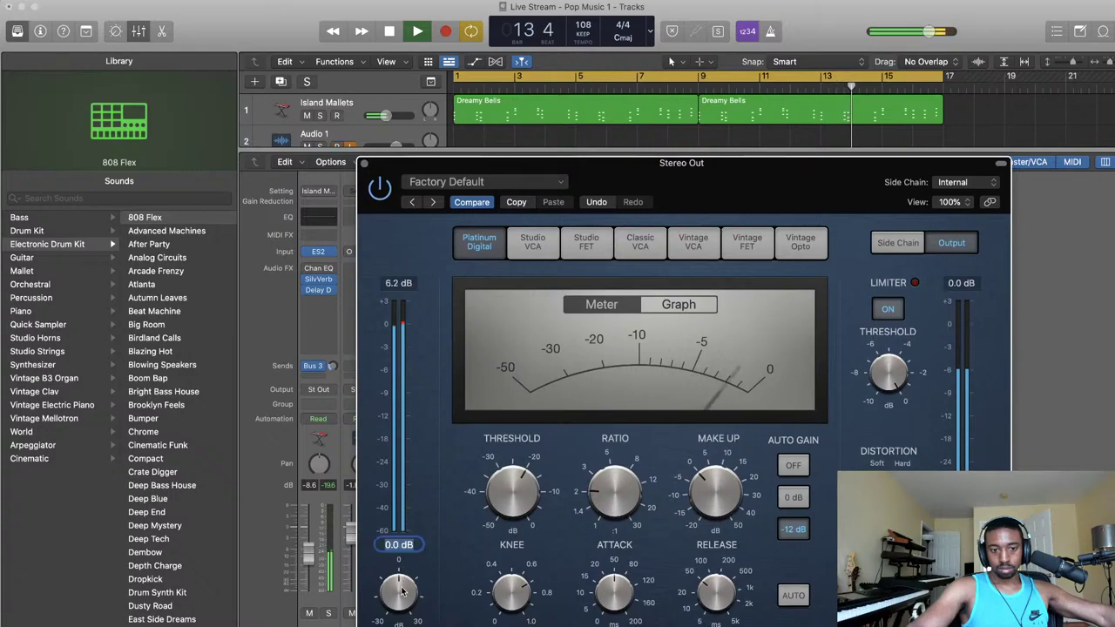
pyautogui.click(364, 163)
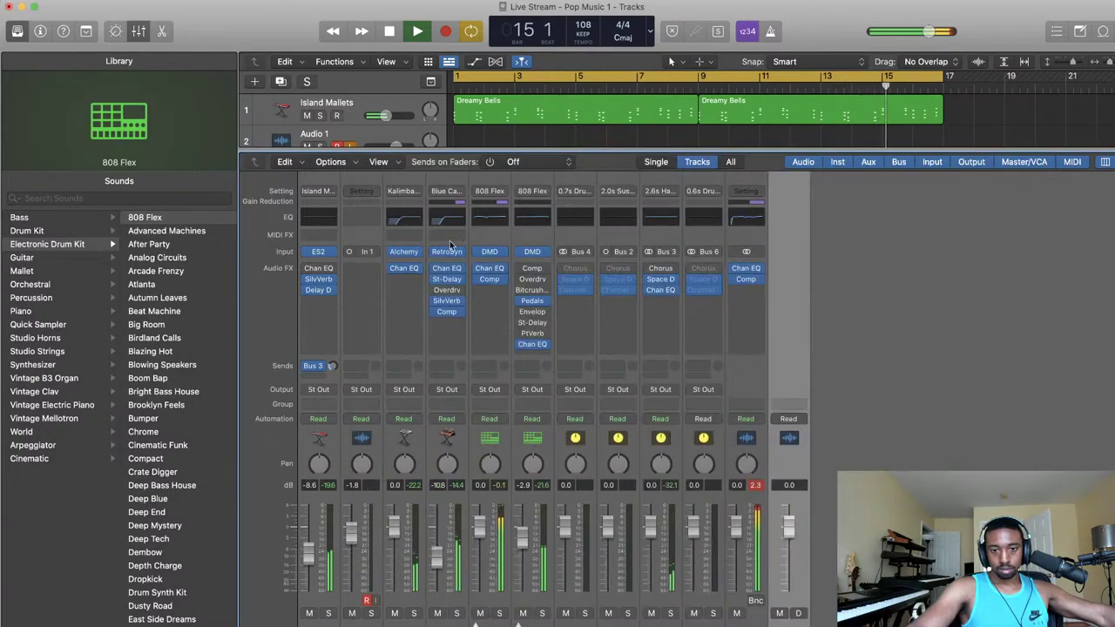
# - Raise the Stereo Out compressor's threshold to about -10 dB and turn off its built-in limiter
pyautogui.click(745, 282)
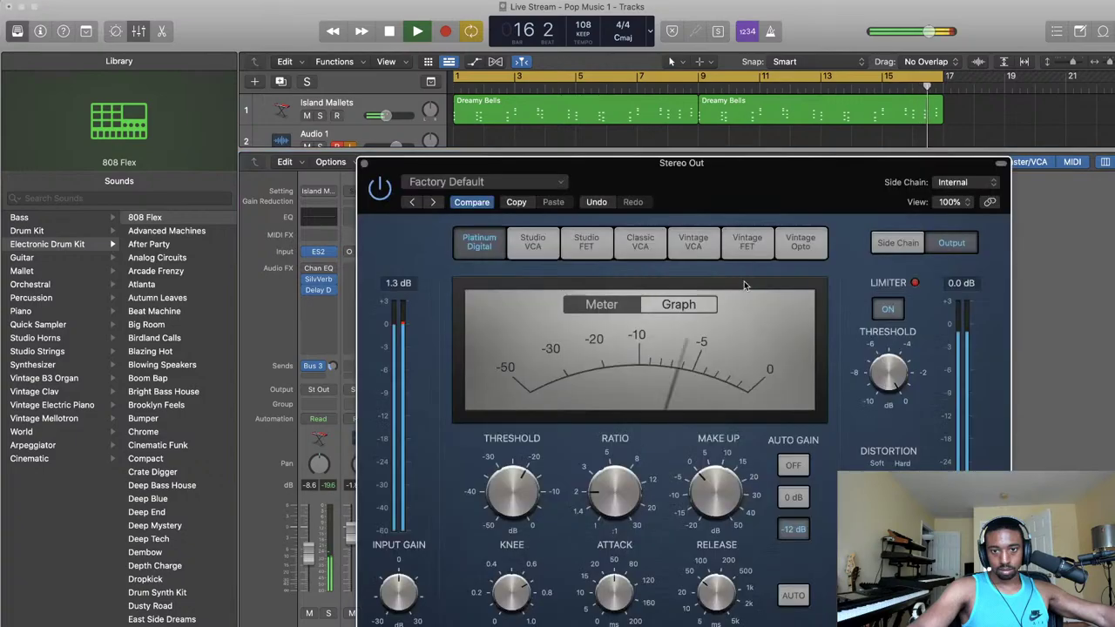
pyautogui.moveTo(607, 501)
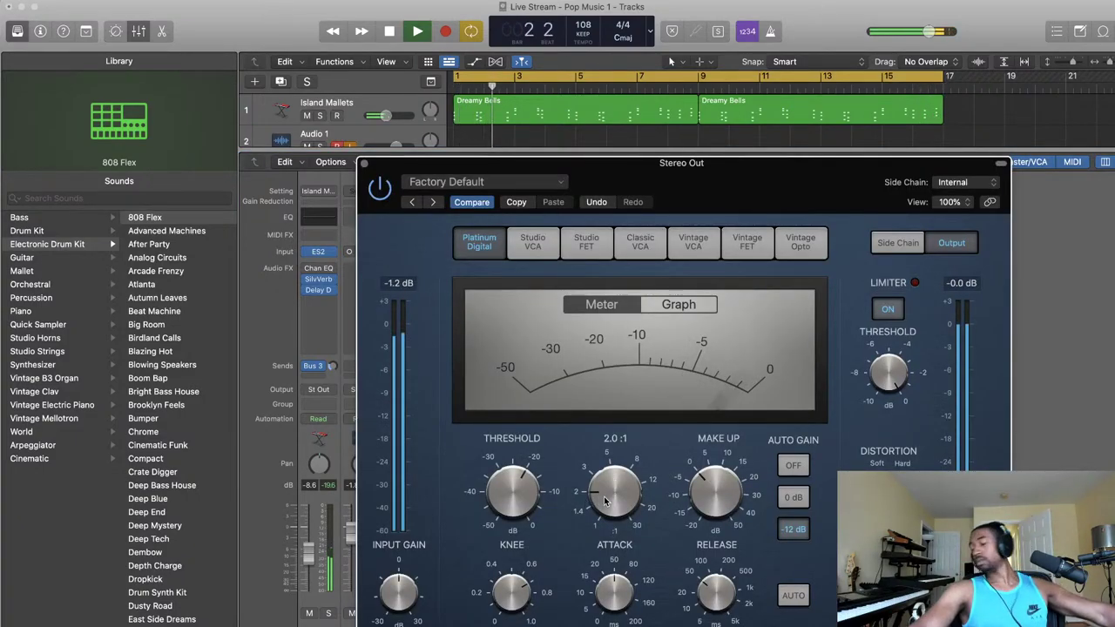
pyautogui.moveTo(521, 475); pyautogui.dragTo(519, 443)
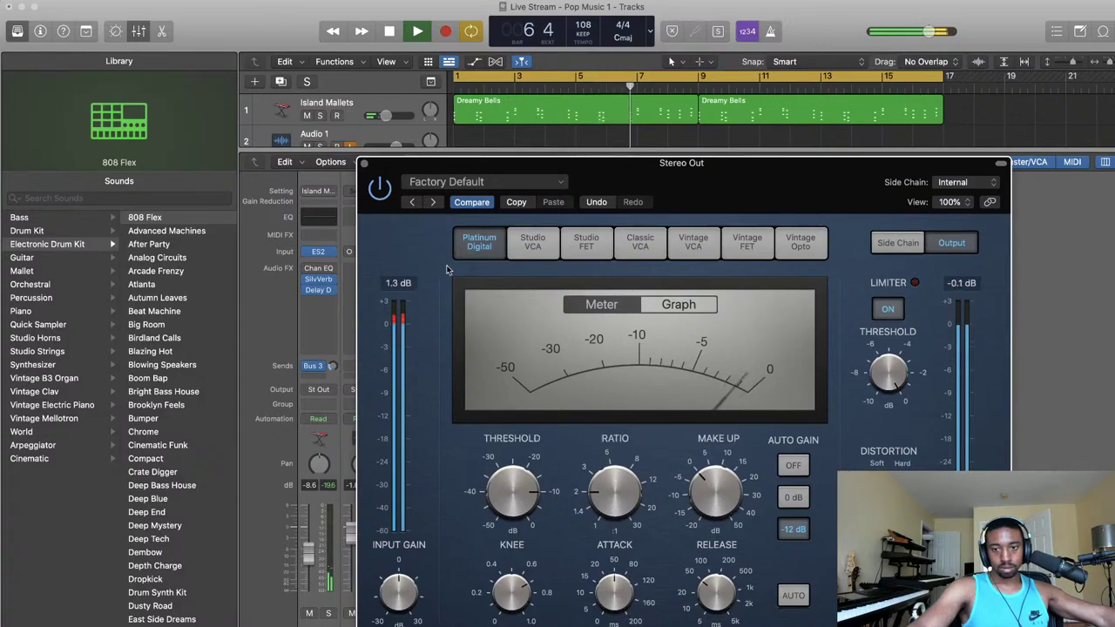
pyautogui.click(894, 305)
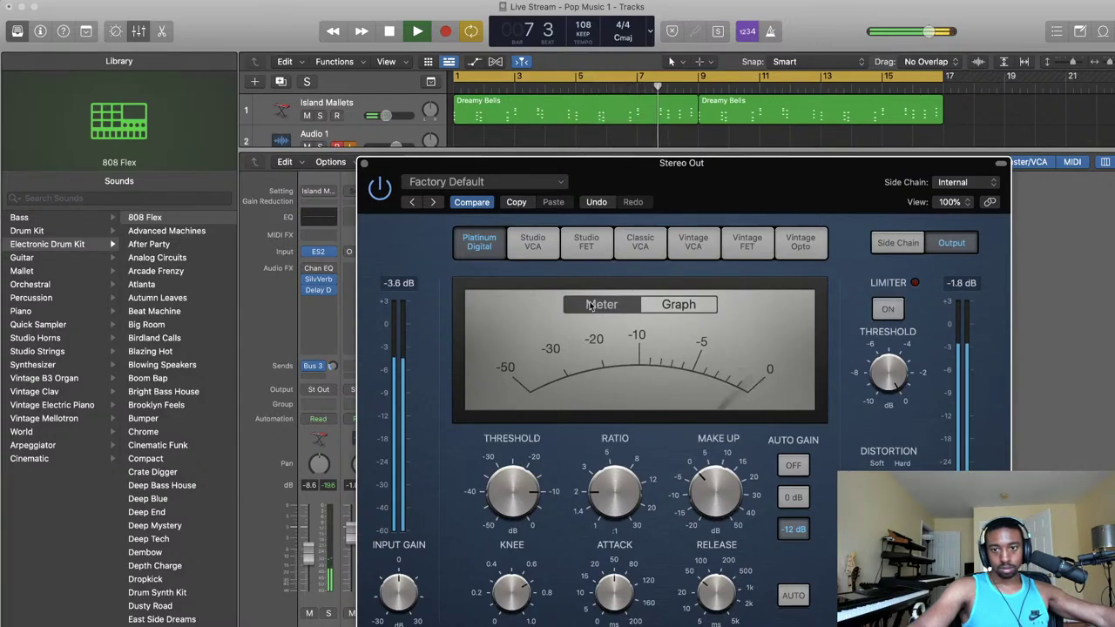
pyautogui.click(365, 163)
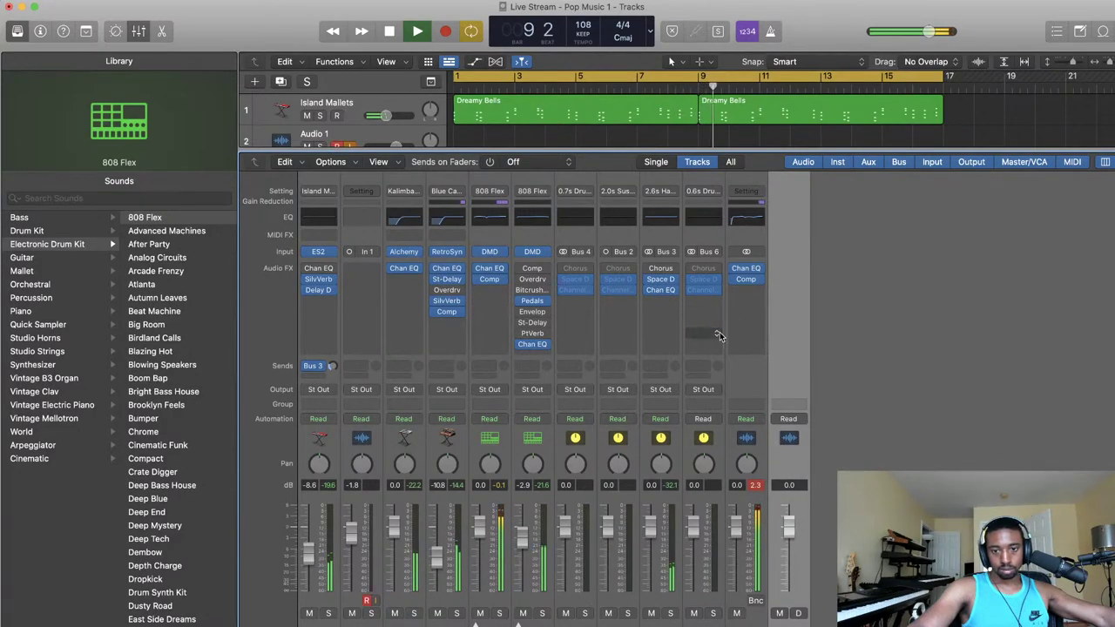
# - Replay the beat from the start with the Stereo Out channel selected
pyautogui.press('space')
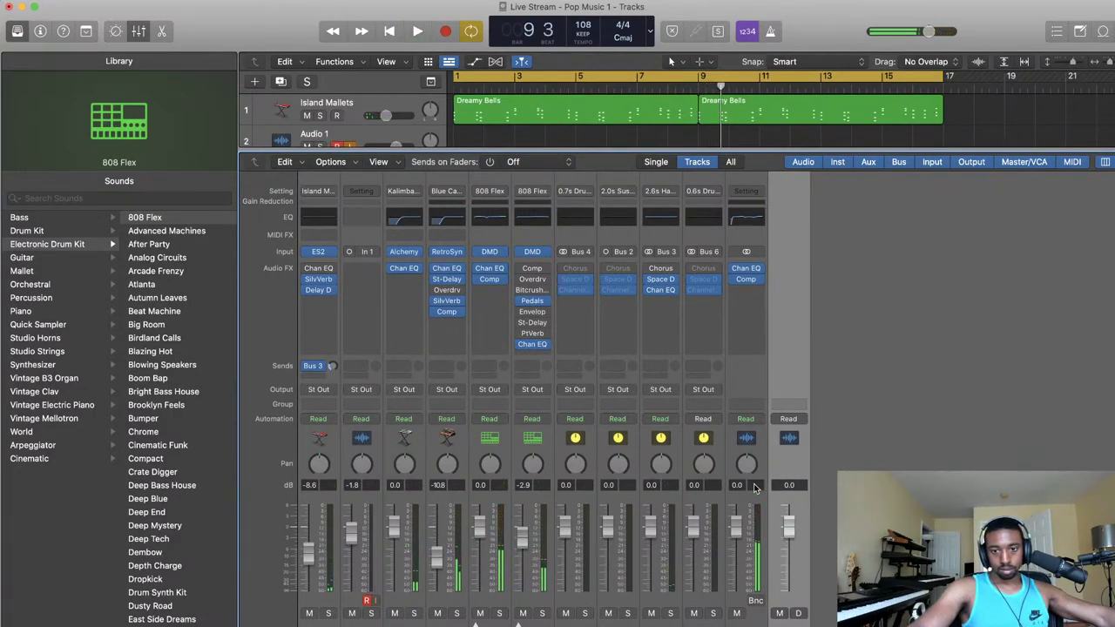
pyautogui.press('Return')
pyautogui.press('space')
pyautogui.click(761, 501)
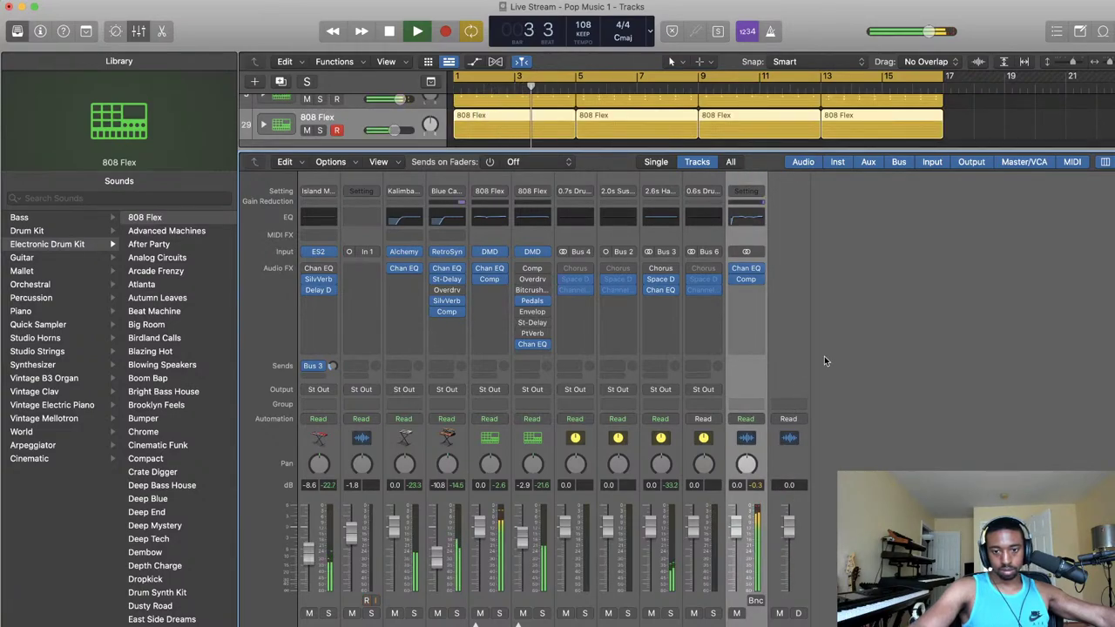
# - Reduce the 210 Hz band of the Stereo Out Channel EQ to 0.7 dB
pyautogui.click(746, 269)
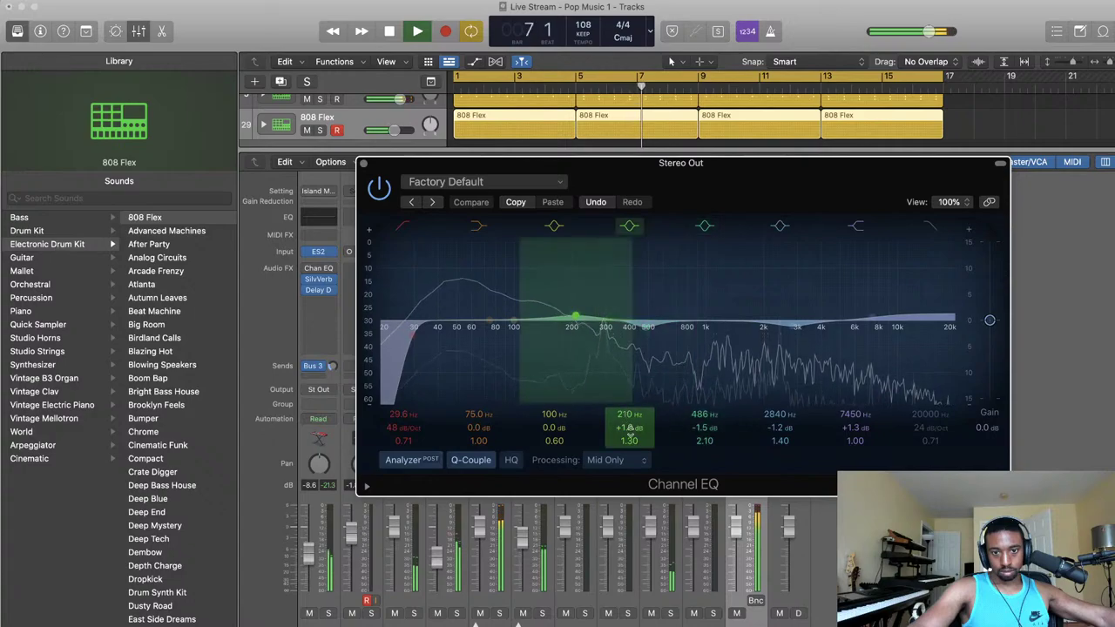
pyautogui.moveTo(630, 426); pyautogui.dragTo(632, 435)
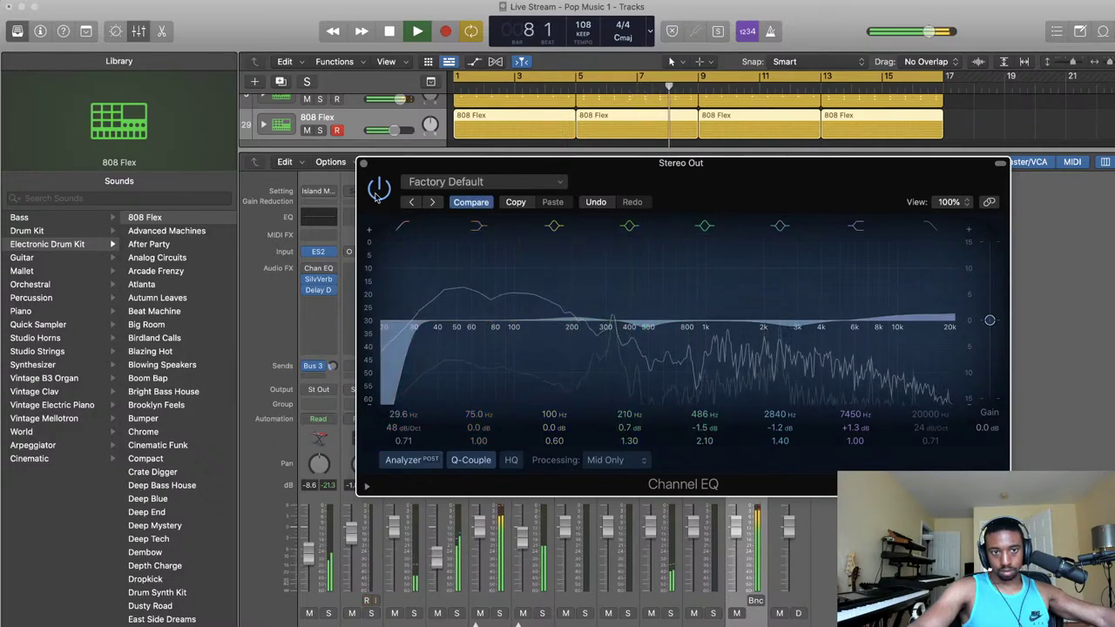
pyautogui.click(363, 164)
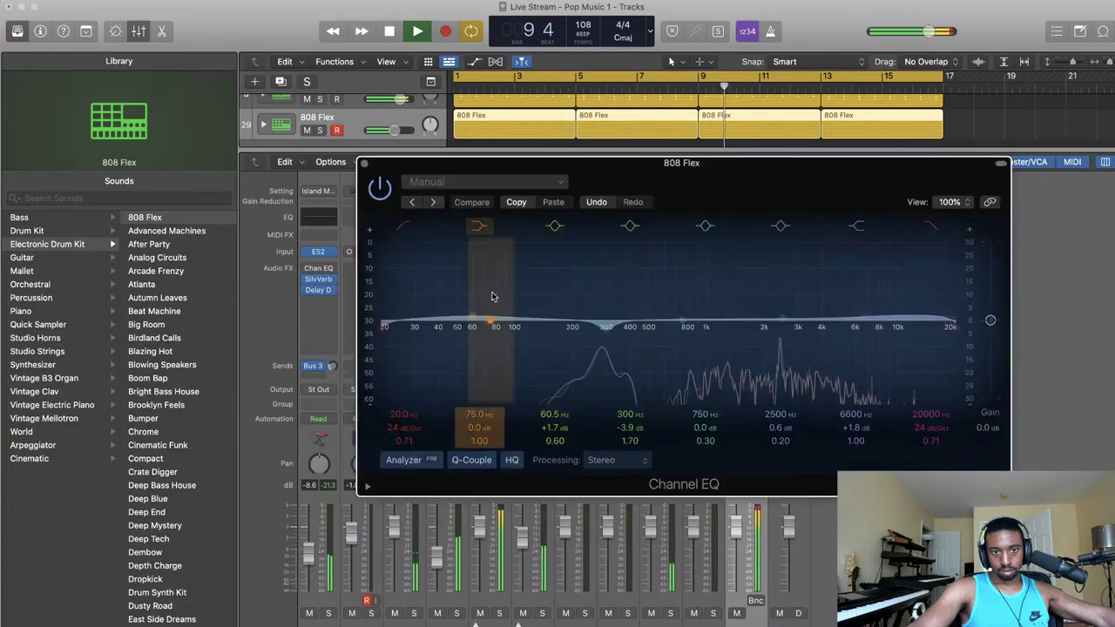
# - Lower the 60.5 Hz band to 0.7 dB in the Channel EQ of the first 808 Flex channel
pyautogui.click(493, 270)
pyautogui.moveTo(471, 328); pyautogui.dragTo(470, 334)
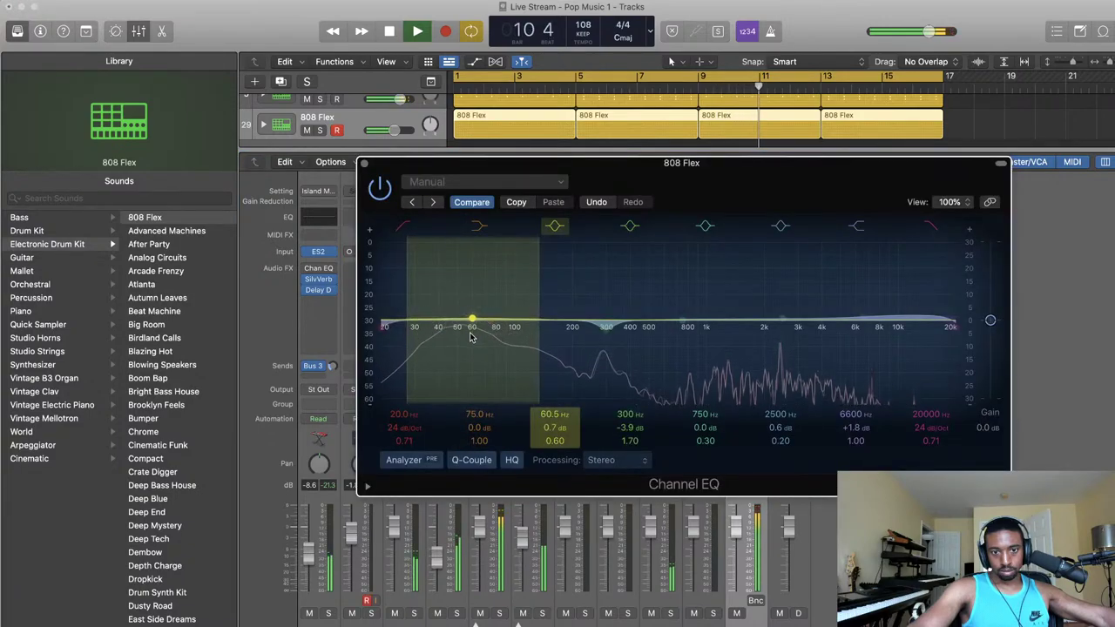
pyautogui.click(365, 164)
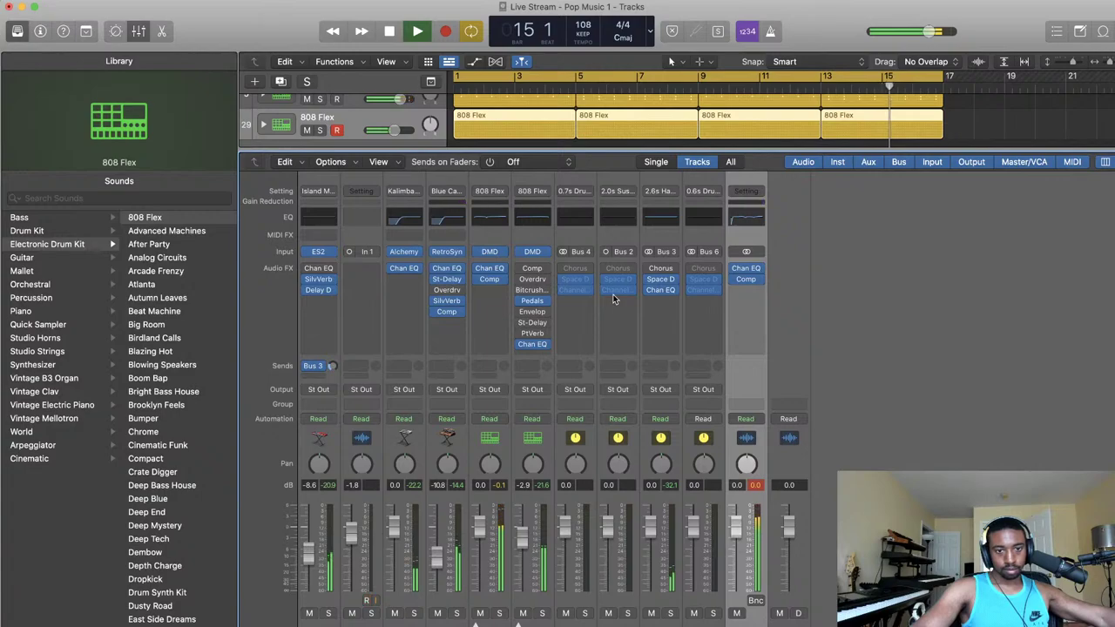
# - Insert a stereo Limiter after the compressor on the Stereo Out channel
pyautogui.click(746, 293)
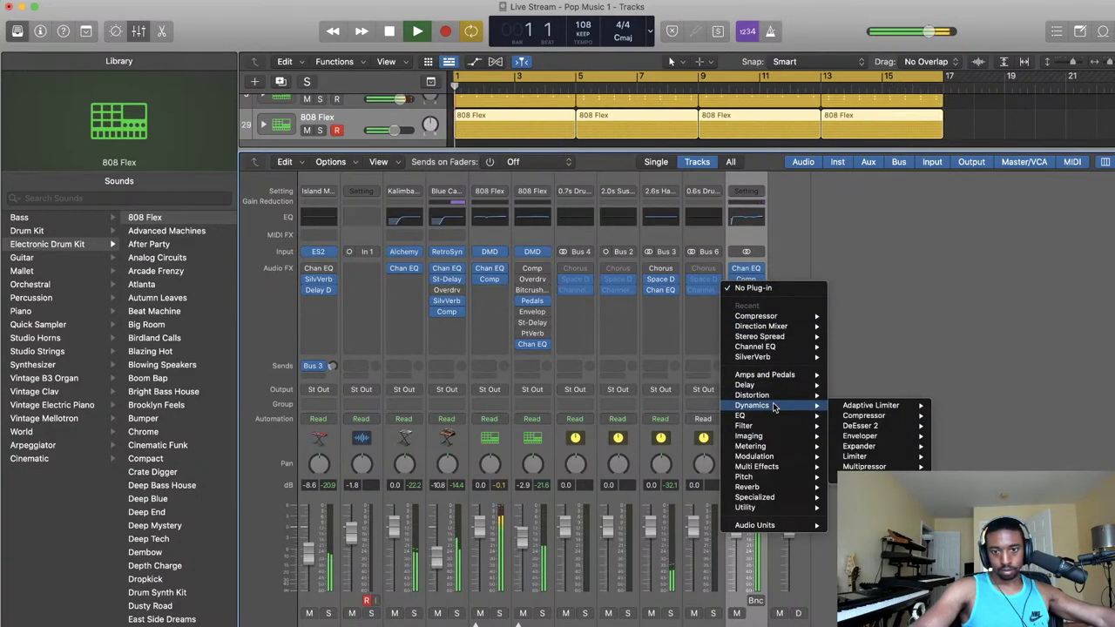
pyautogui.moveTo(773, 440)
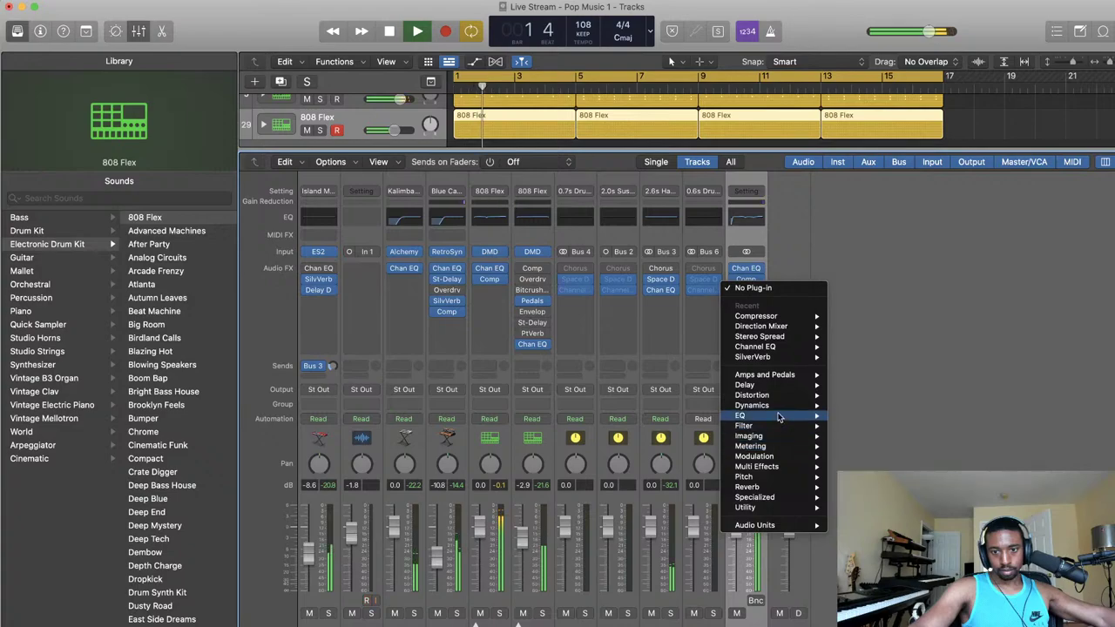
pyautogui.moveTo(779, 408)
pyautogui.moveTo(906, 456)
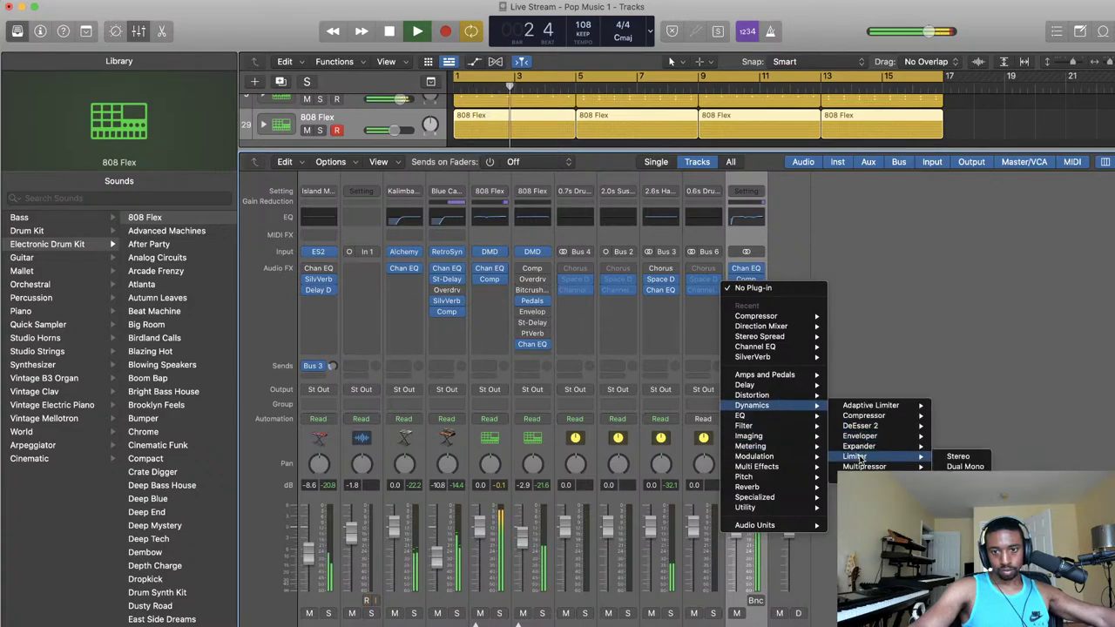
pyautogui.click(950, 458)
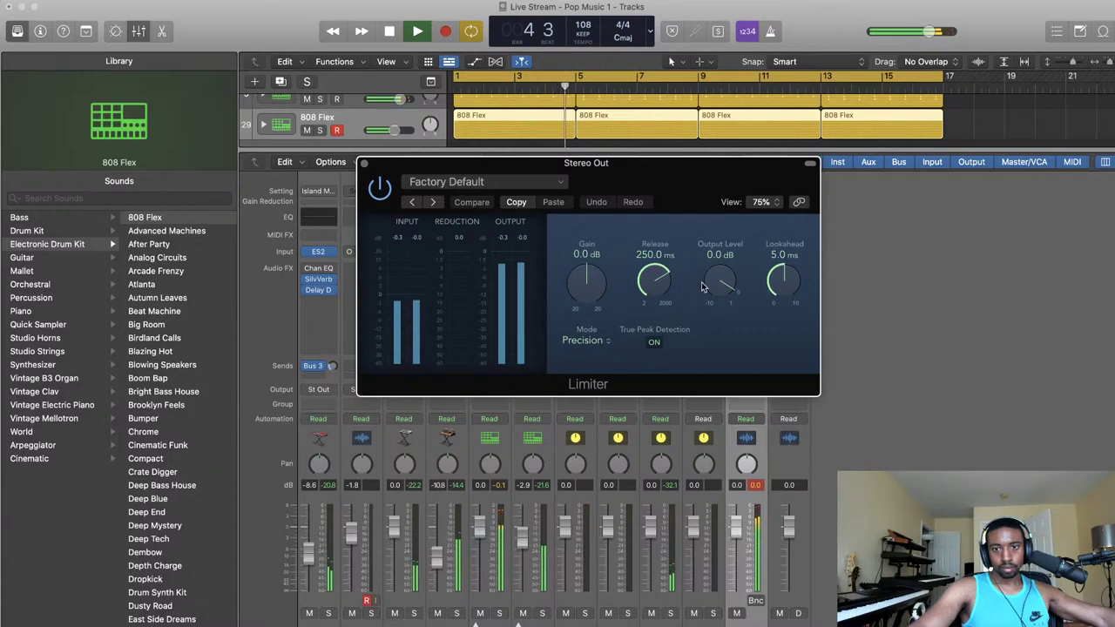
# - Set the limiter's output level to -1.0 dB and its gain to +3.2 dB, and close the plug-in
pyautogui.moveTo(705, 287); pyautogui.dragTo(704, 302)
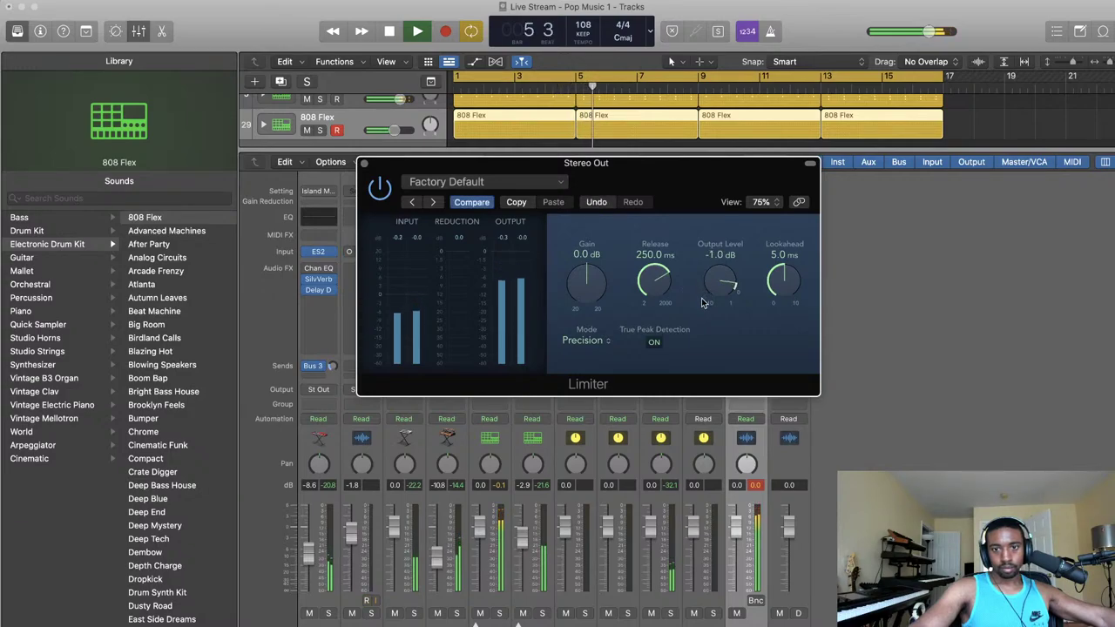
pyautogui.moveTo(597, 289); pyautogui.dragTo(595, 270)
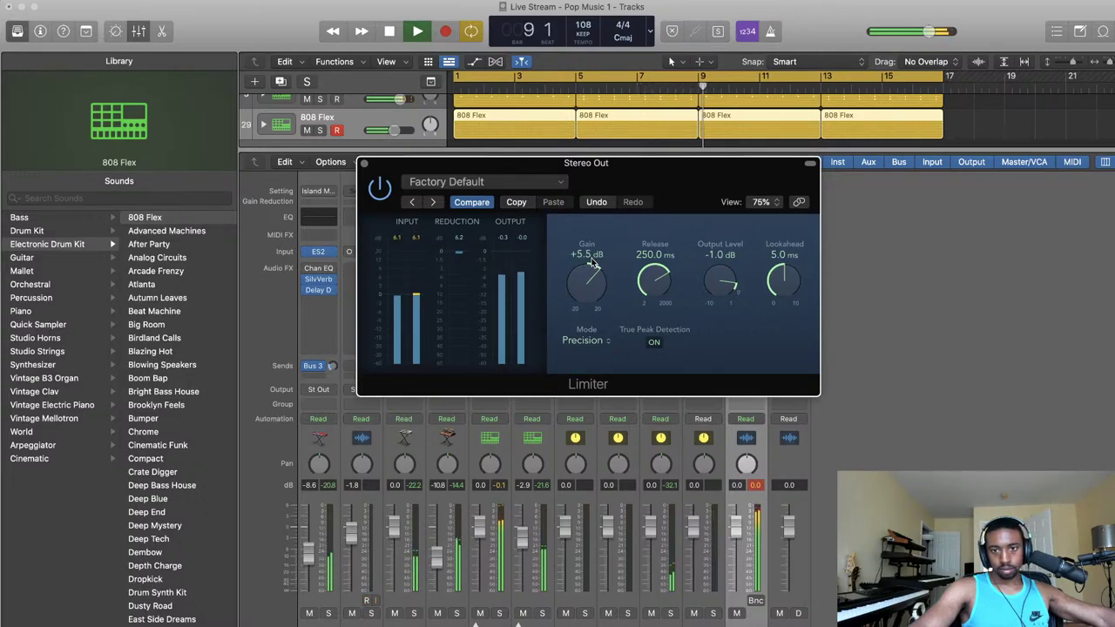
pyautogui.moveTo(591, 264); pyautogui.dragTo(592, 273)
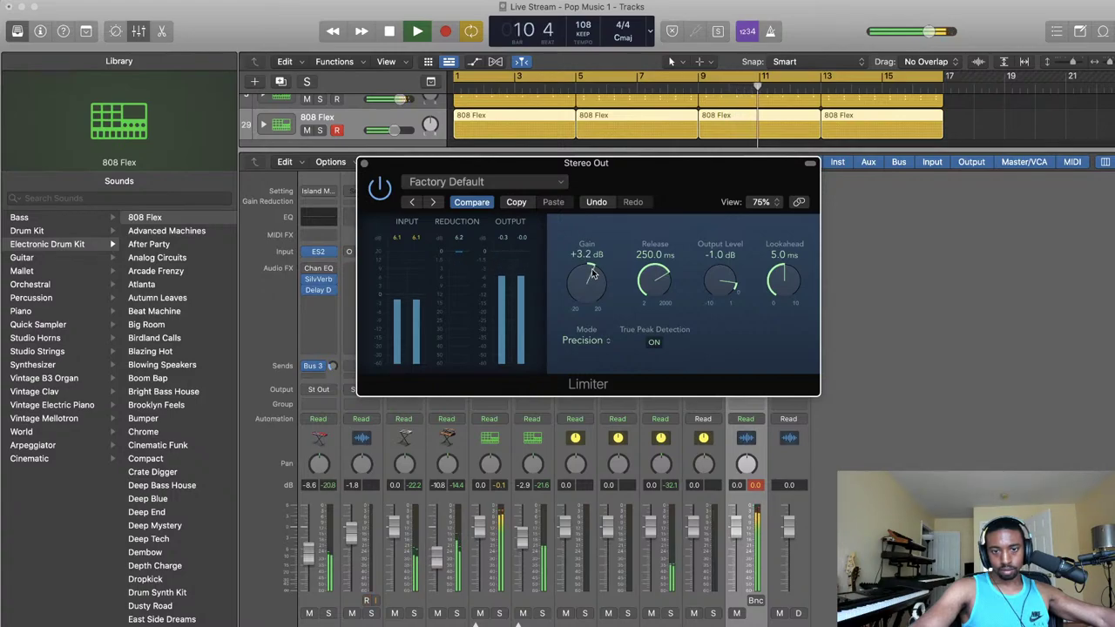
pyautogui.click(364, 165)
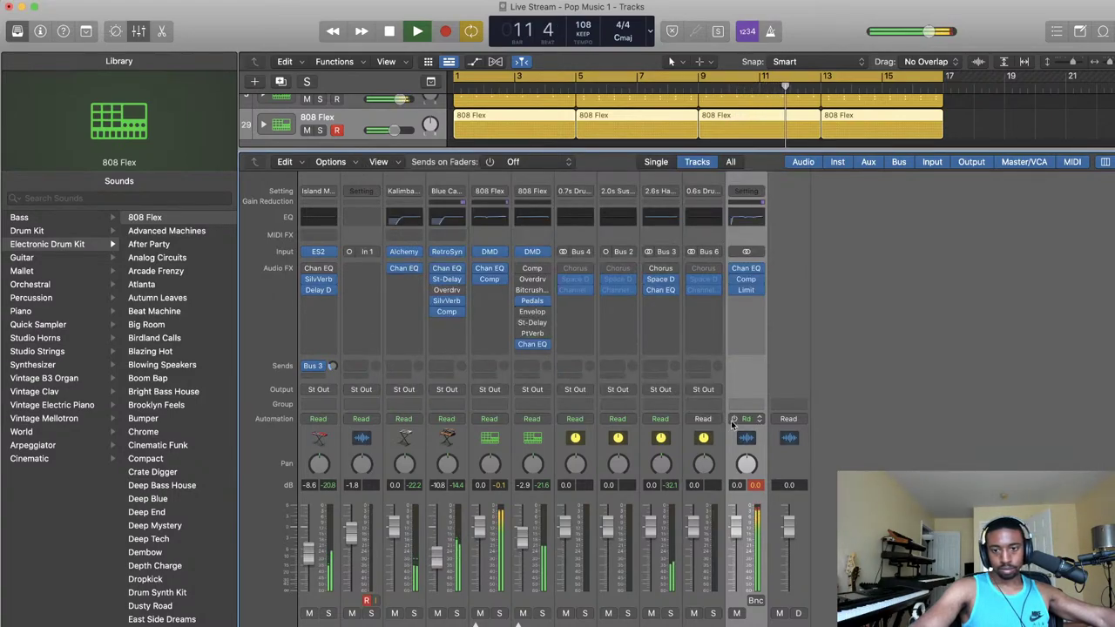
# - Stop playback and hide the mixer to show all tracks
pyautogui.press('space')
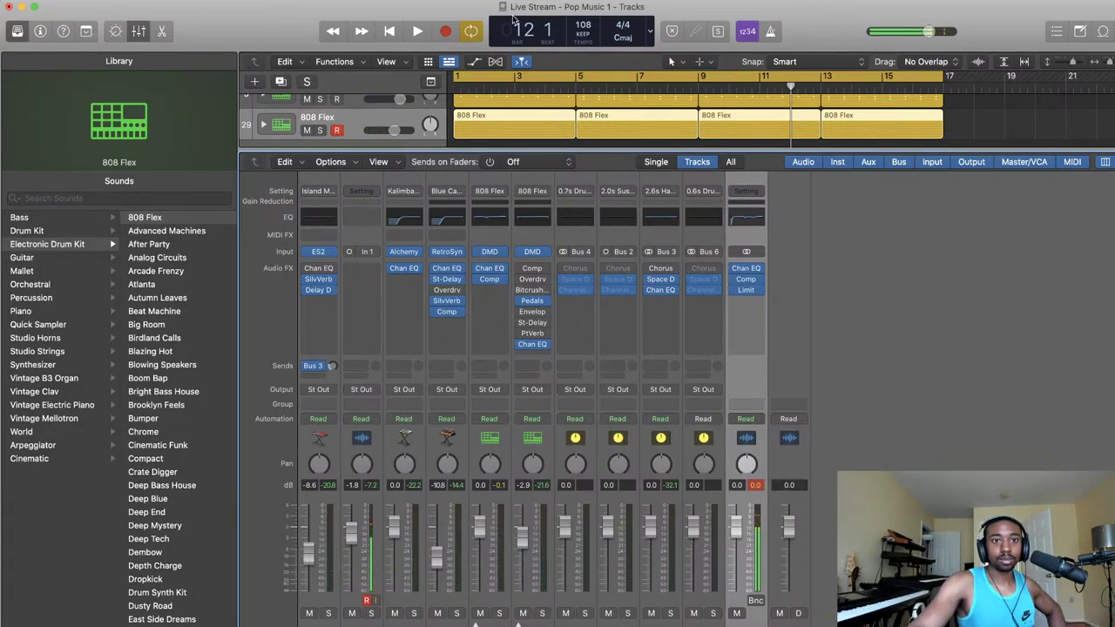
pyautogui.click(138, 32)
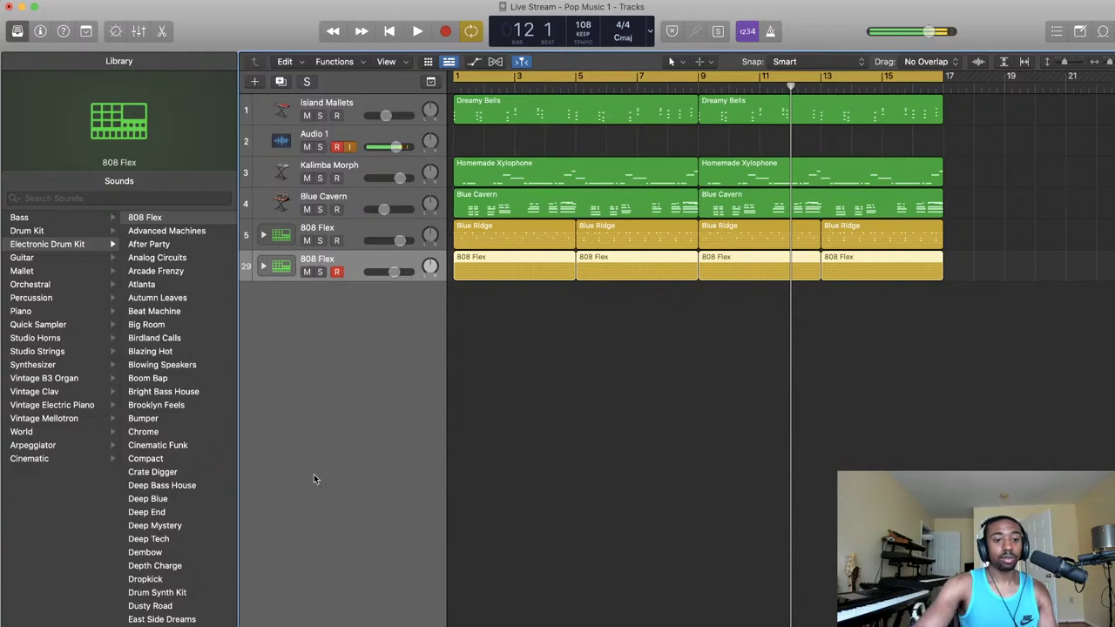
# - Switch to the YouTube live chat and bring up the YouTube Studio live streaming page to view its analytics
pyautogui.click(277, 625)
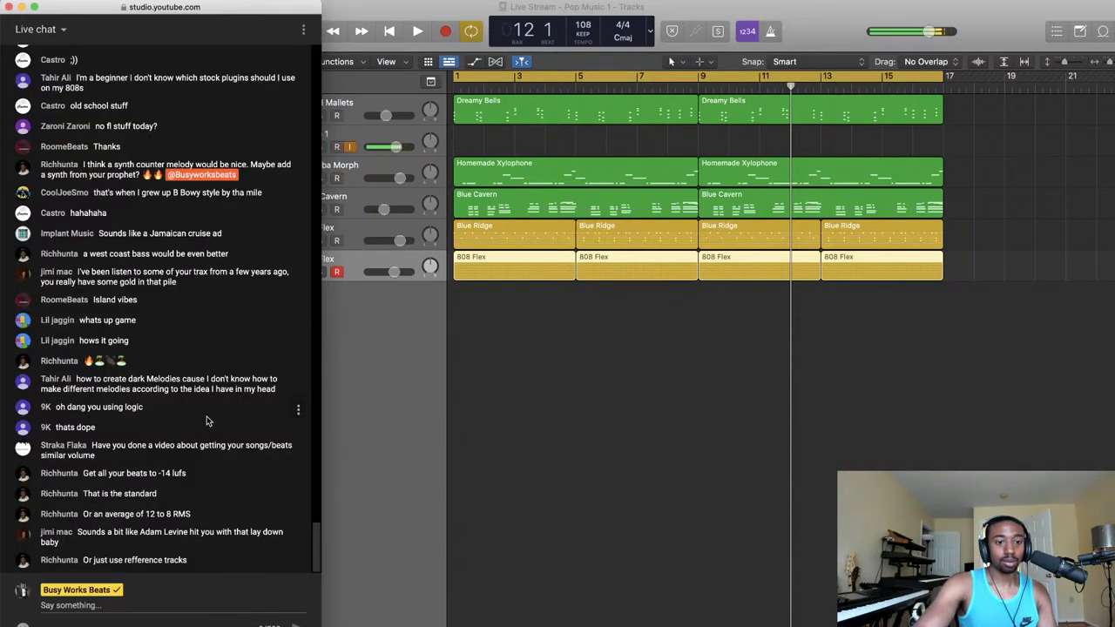
pyautogui.rightClick(259, 625)
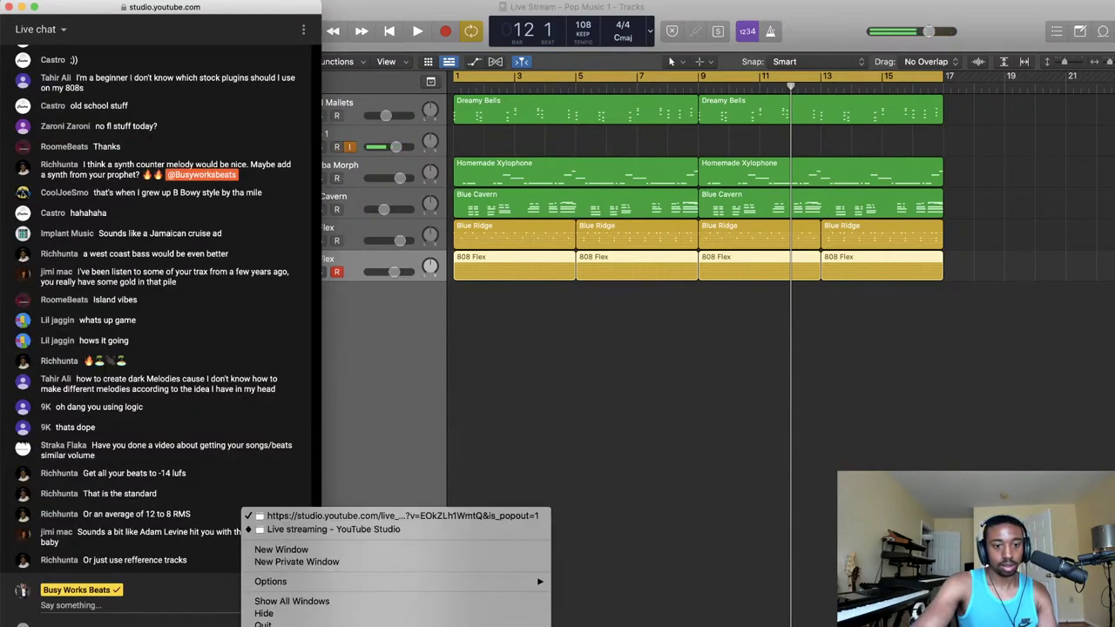
pyautogui.click(305, 517)
pyautogui.rightClick(260, 626)
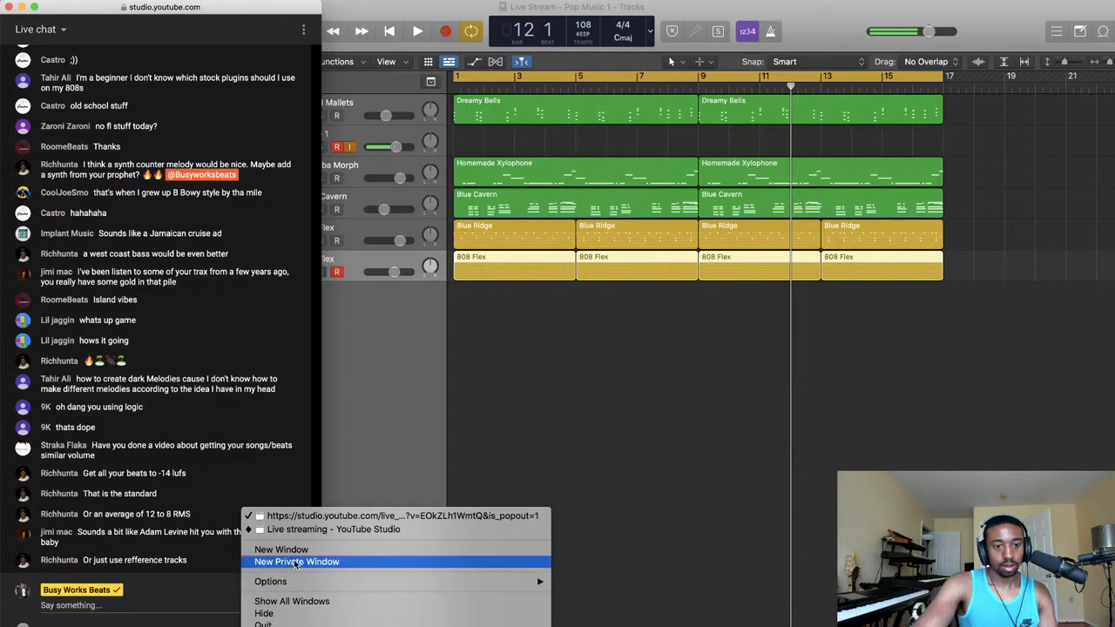
pyautogui.click(331, 529)
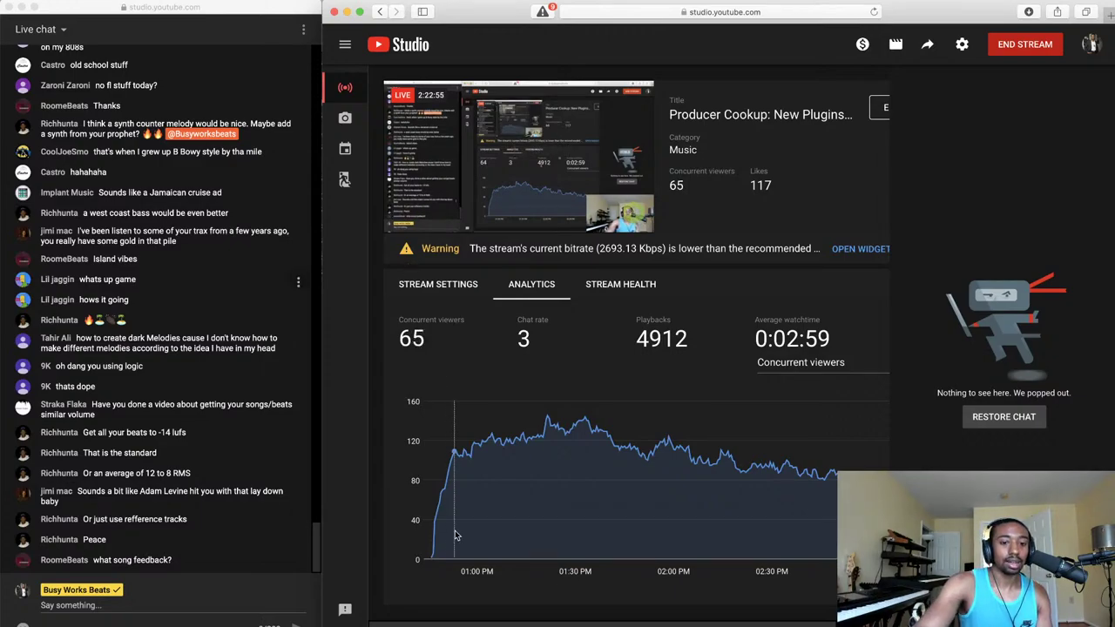
# - Switch to OBS to view its streaming controls and return to the YouTube Studio live streaming page
pyautogui.click(757, 626)
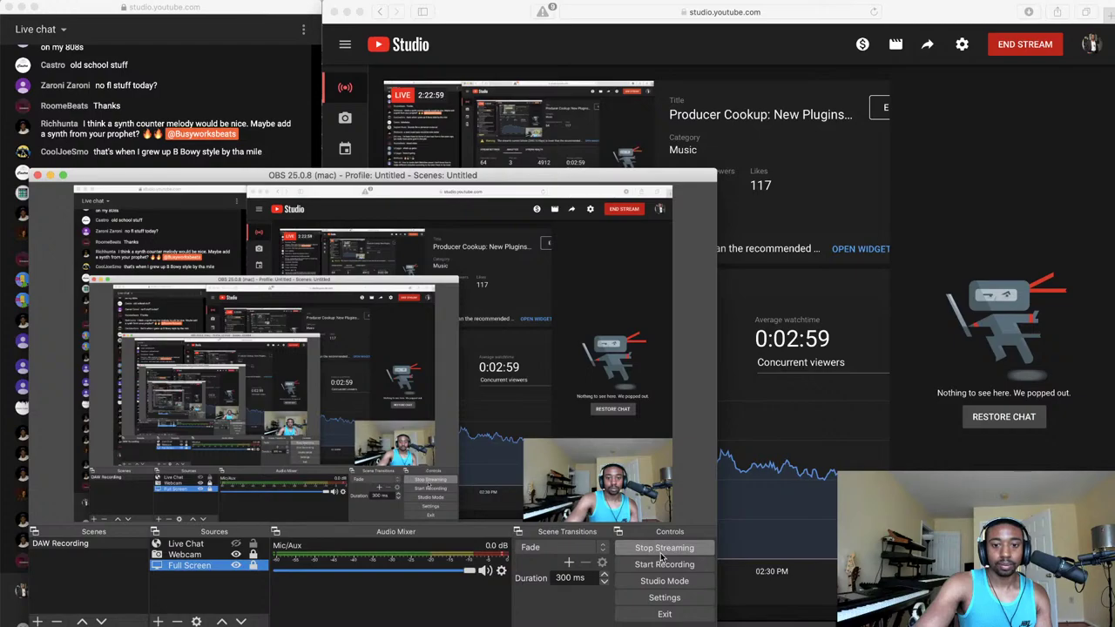
pyautogui.click(858, 540)
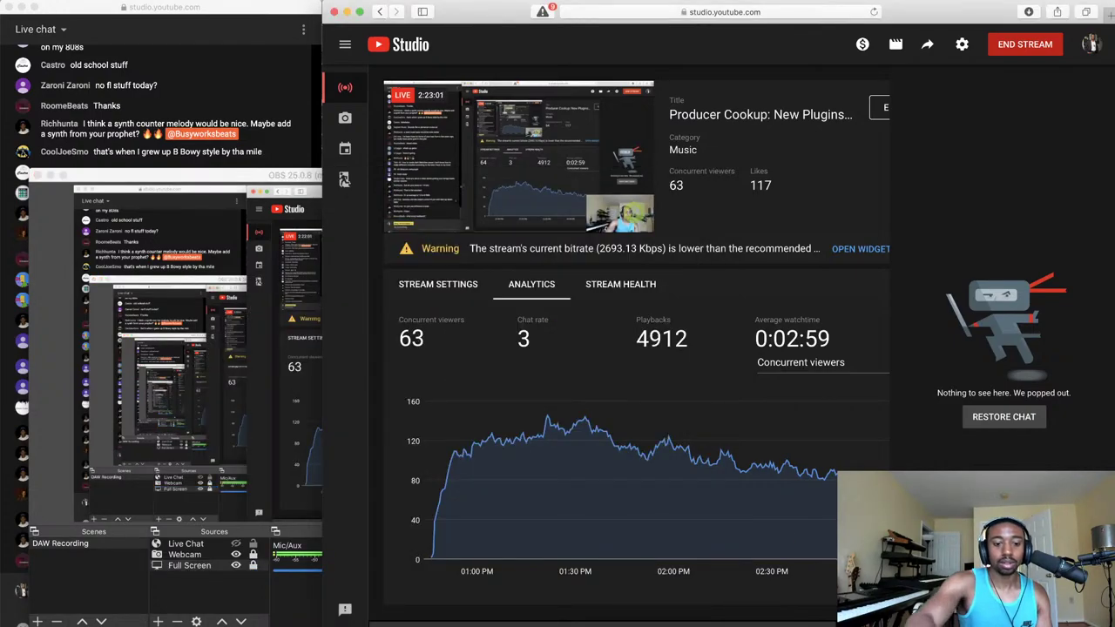